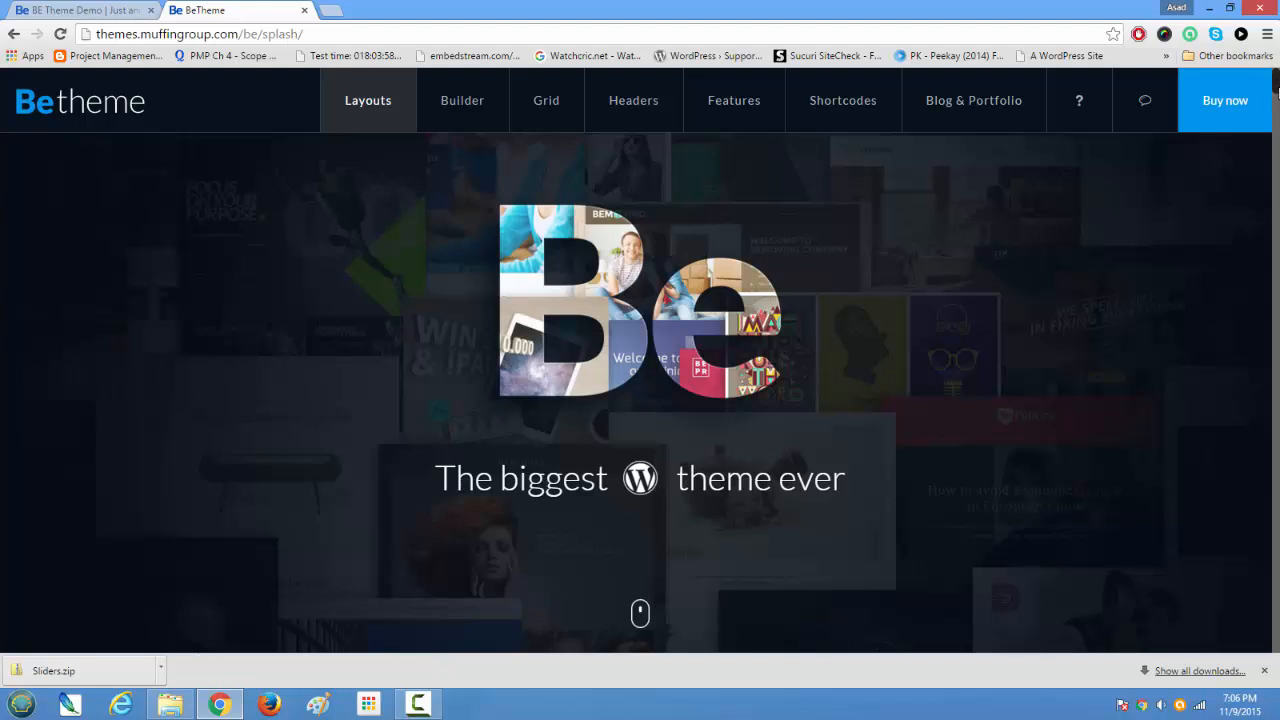
Step: Look through the Betheme splash page, examining the gallery of pre-made layouts and the intro banner
{"action": "left_click_drag", "start_coordinate": [1276, 88], "coordinate": [1276, 95]}
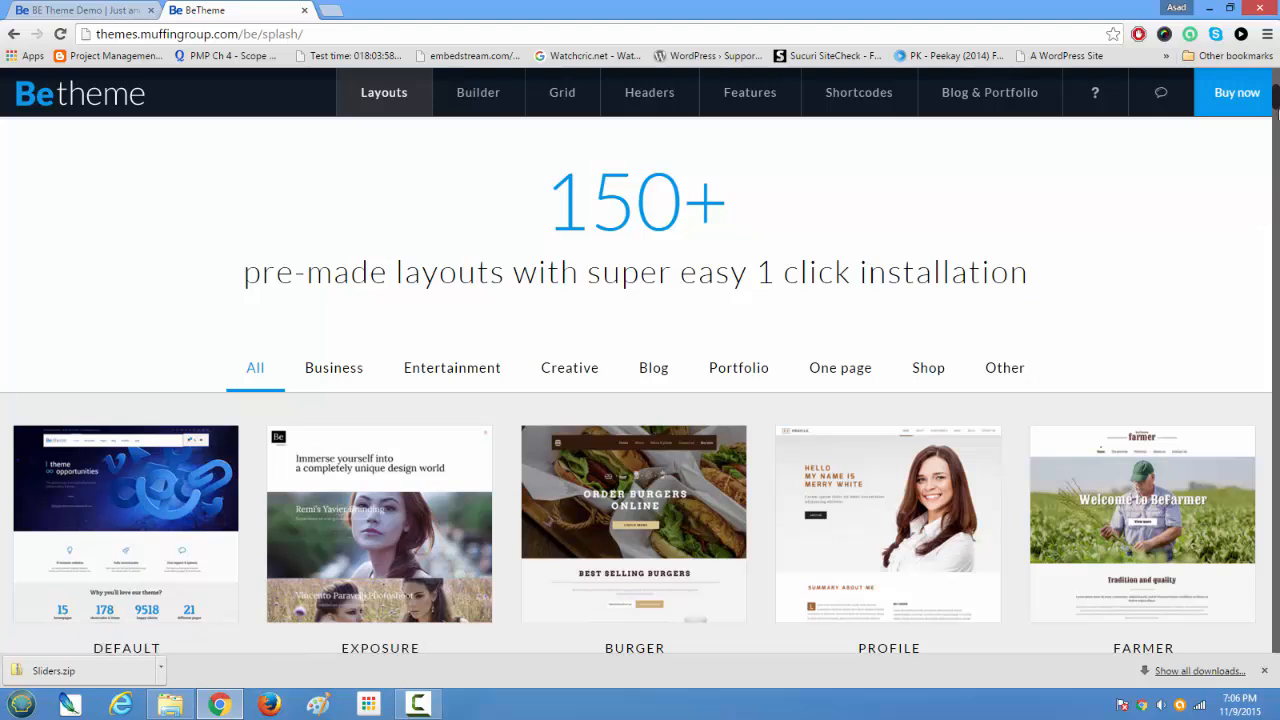
{"action": "scroll", "coordinate": [1276, 104], "scroll_direction": "up", "scroll_amount": 5}
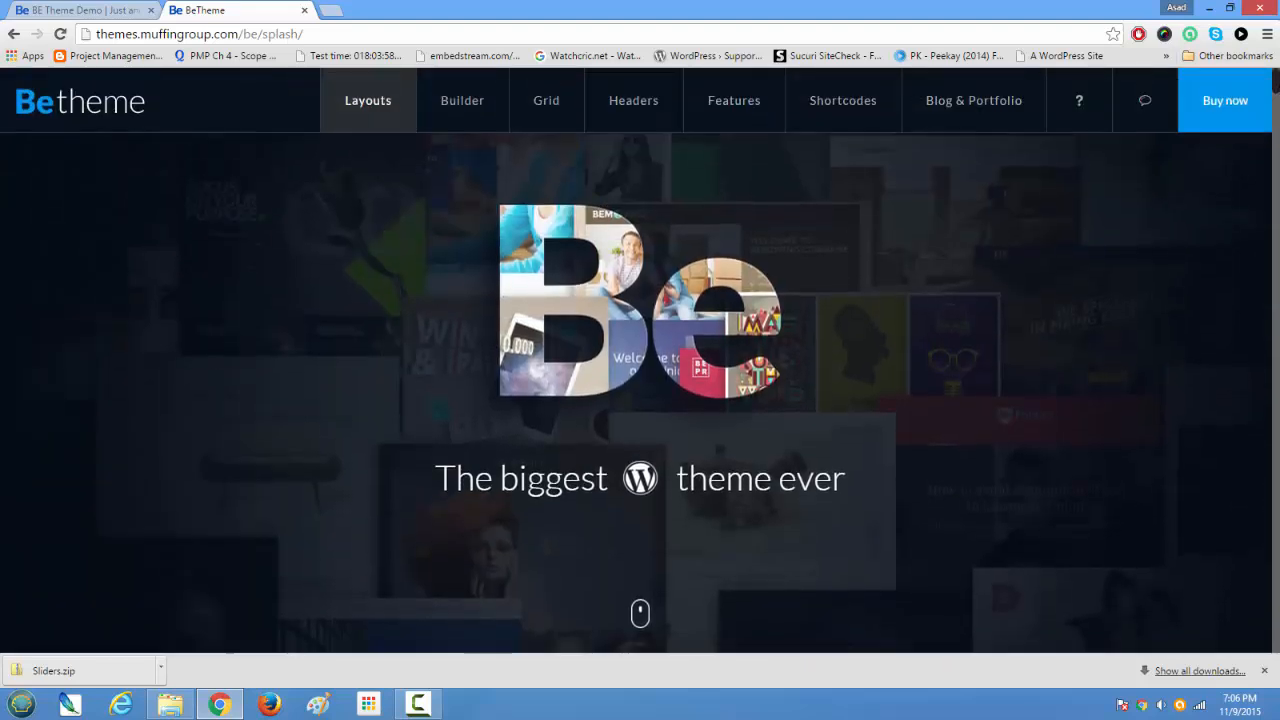
{"action": "scroll", "coordinate": [1276, 104], "scroll_direction": "down", "scroll_amount": 6}
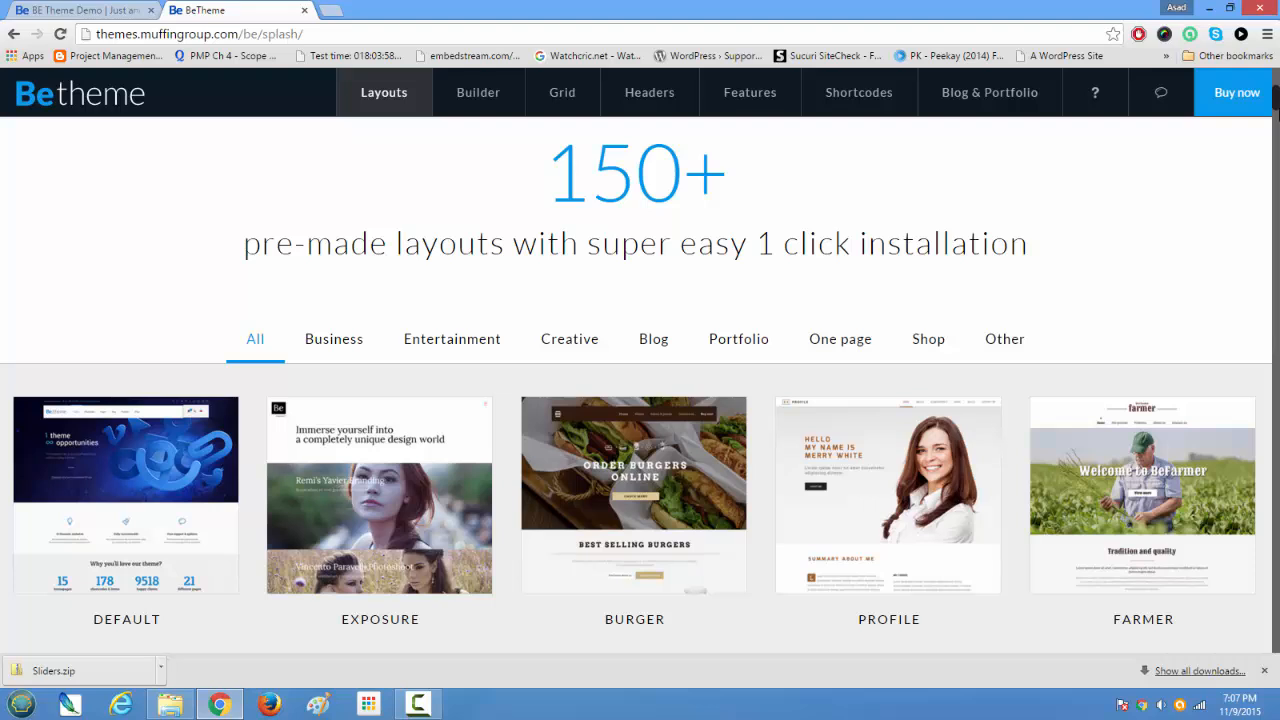
{"action": "scroll", "coordinate": [1276, 108], "scroll_direction": "down", "scroll_amount": 2}
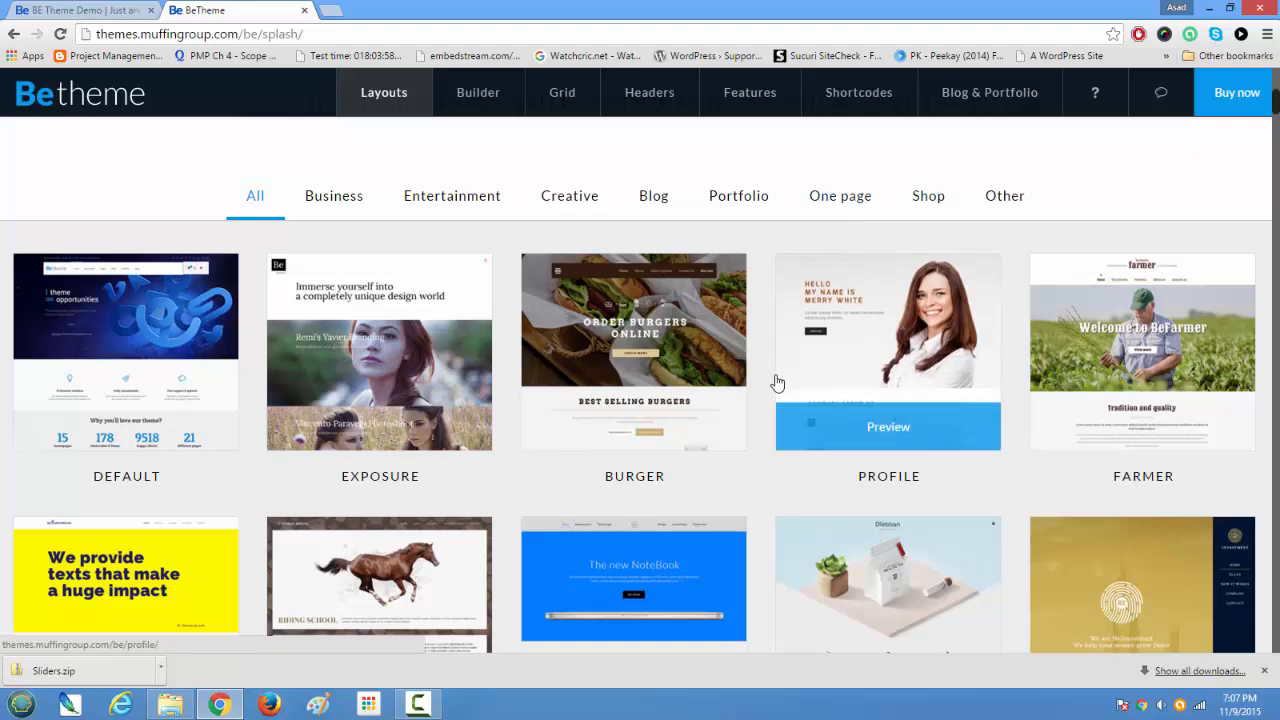
{"action": "scroll", "coordinate": [777, 383], "scroll_direction": "up", "scroll_amount": 1}
{"action": "scroll", "coordinate": [777, 383], "scroll_direction": "up", "scroll_amount": 2}
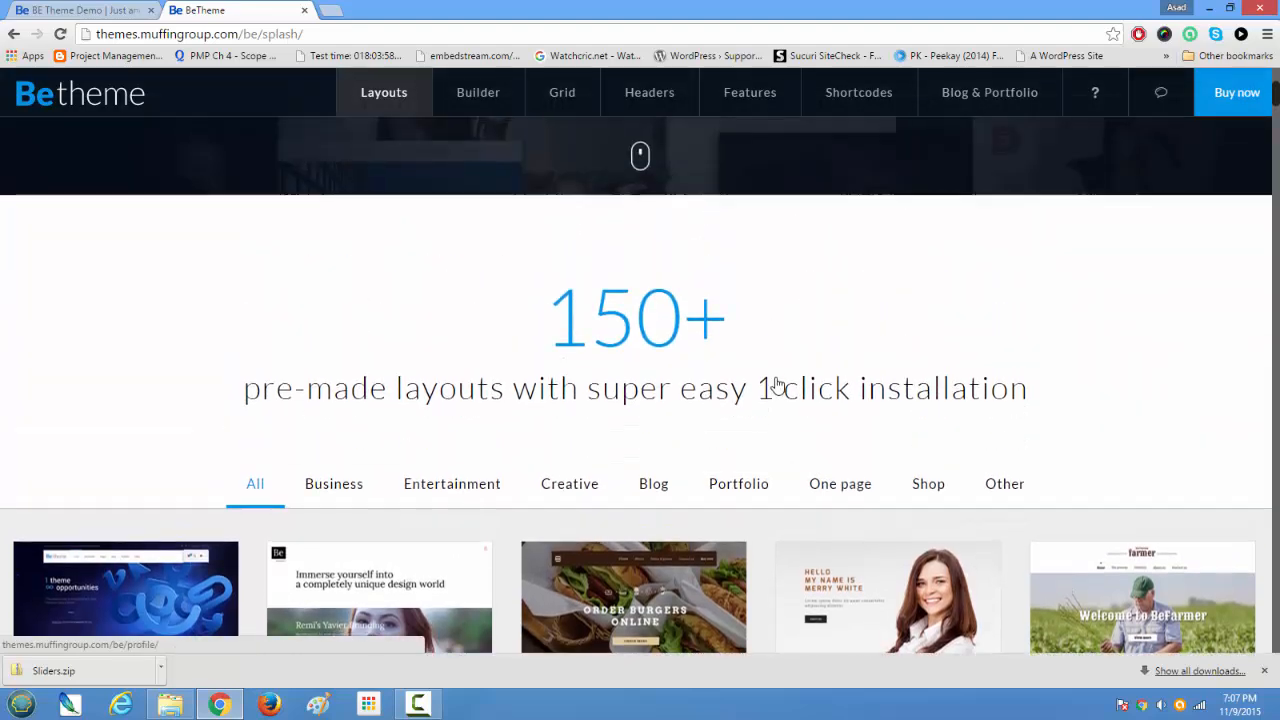
{"action": "scroll", "coordinate": [777, 383], "scroll_direction": "up", "scroll_amount": 3}
{"action": "scroll", "coordinate": [777, 380], "scroll_direction": "down", "scroll_amount": 4}
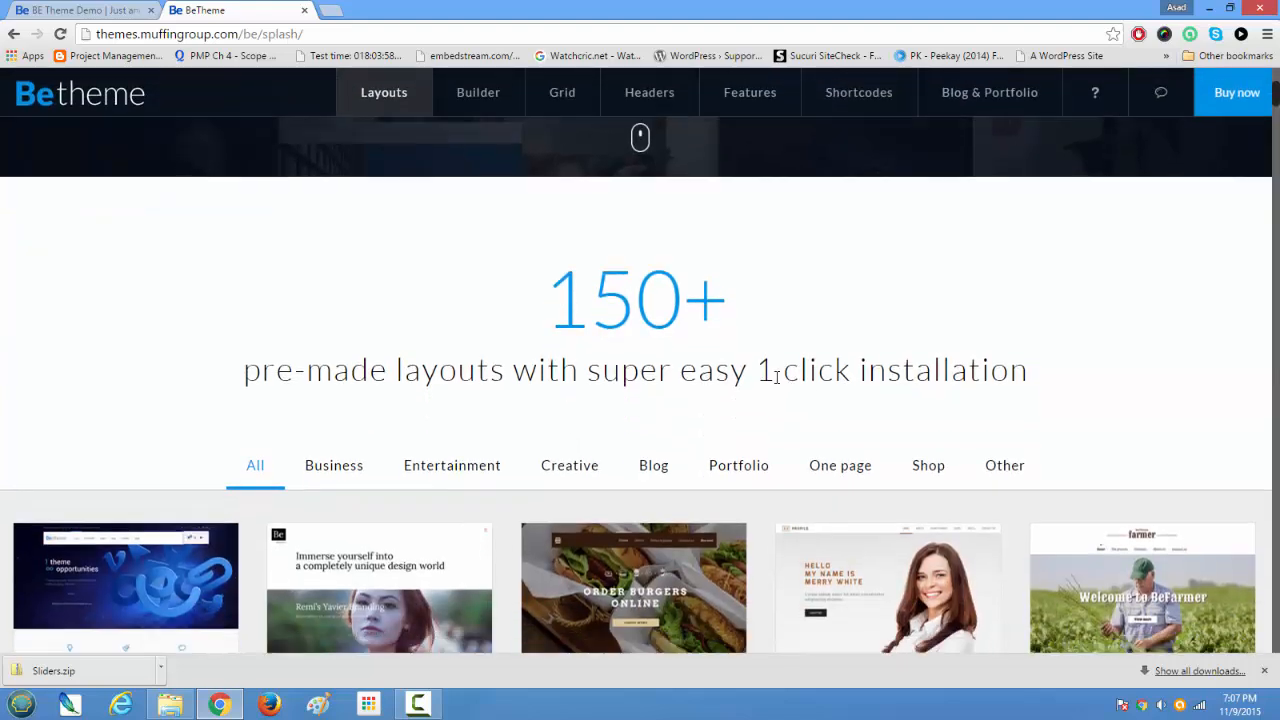
{"action": "scroll", "coordinate": [777, 383], "scroll_direction": "down", "scroll_amount": 2}
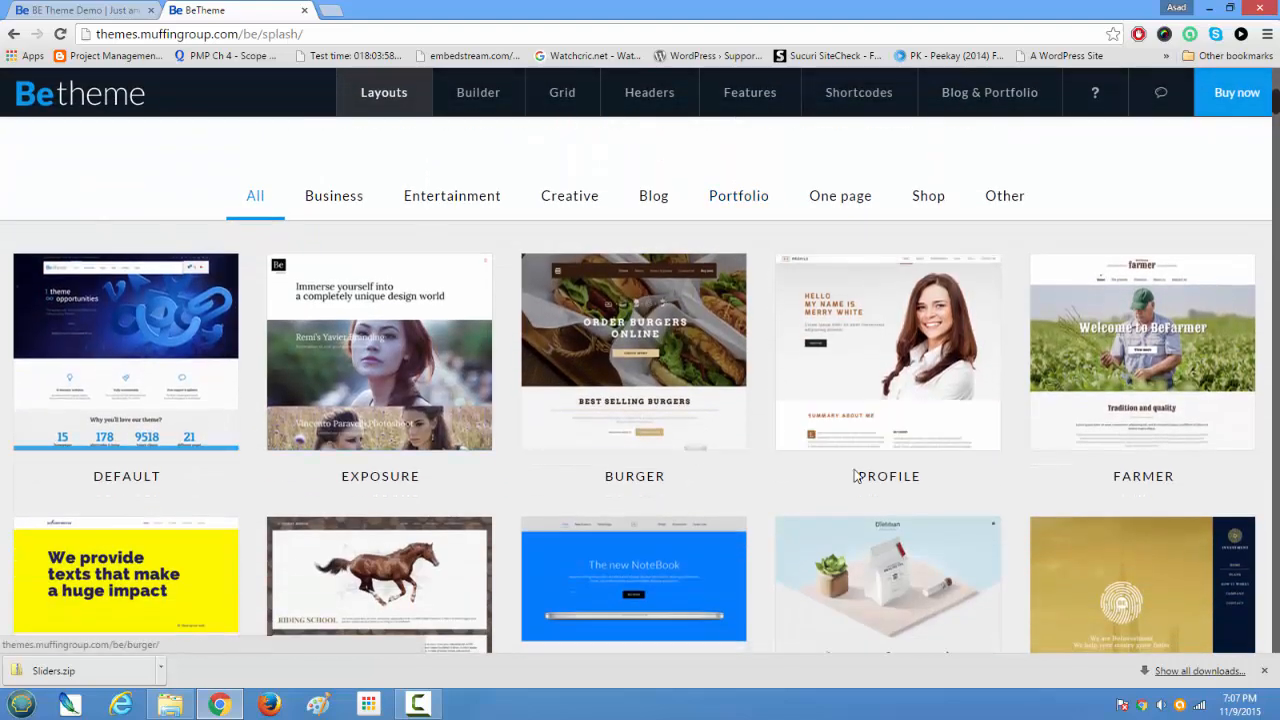
{"action": "scroll", "coordinate": [634, 486], "scroll_direction": "up", "scroll_amount": 4}
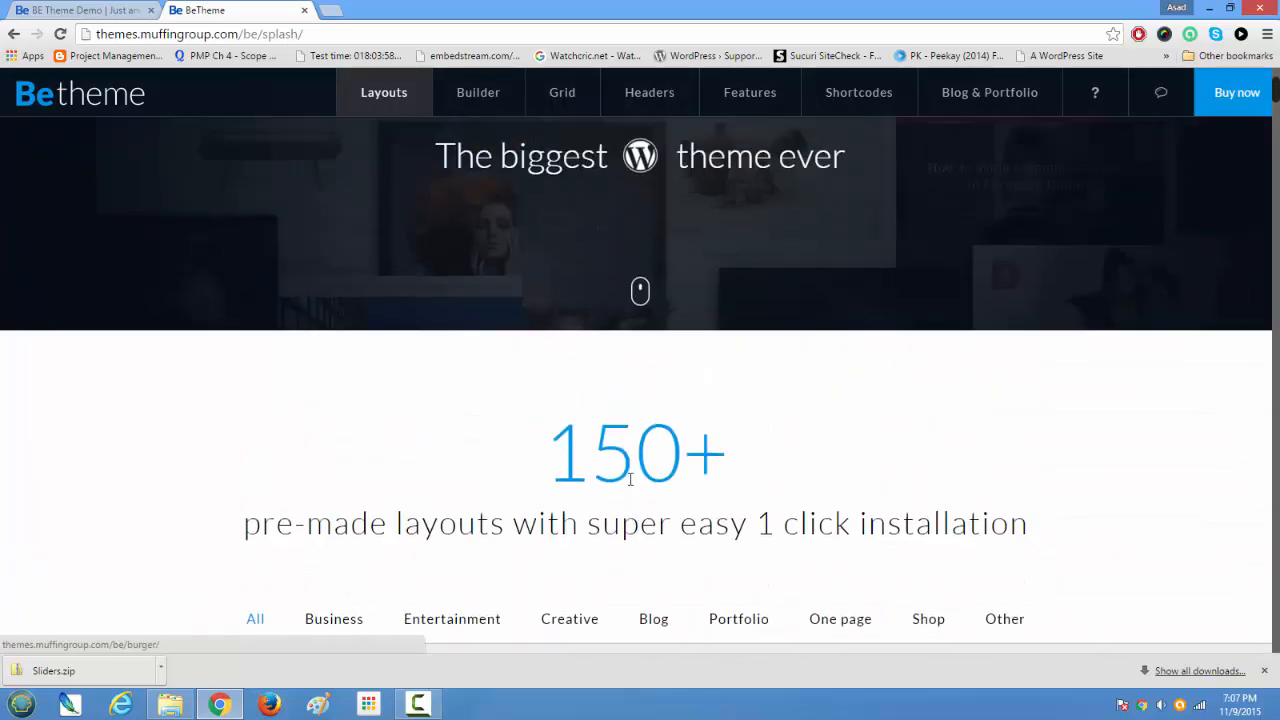
{"action": "scroll", "coordinate": [640, 286], "scroll_direction": "down", "scroll_amount": 5}
{"action": "scroll", "coordinate": [613, 485], "scroll_direction": "down", "scroll_amount": 3}
{"action": "scroll", "coordinate": [613, 485], "scroll_direction": "up", "scroll_amount": 3}
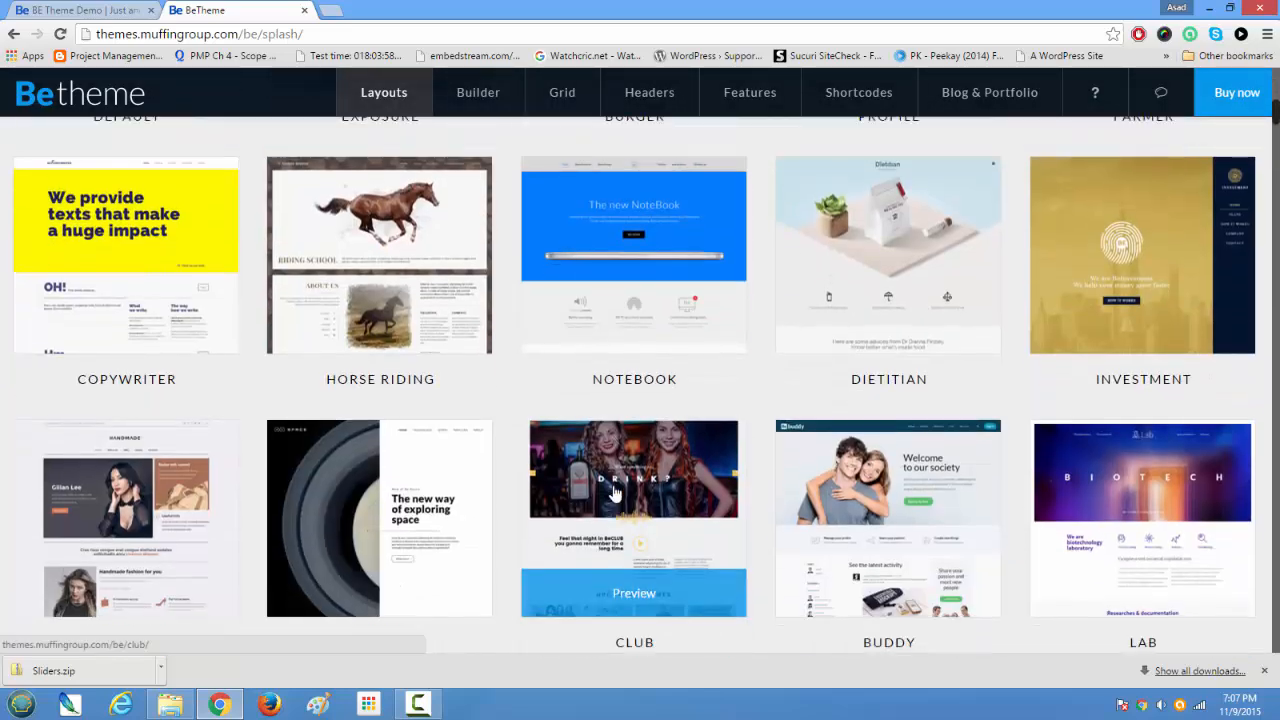
{"action": "scroll", "coordinate": [613, 463], "scroll_direction": "up", "scroll_amount": 4}
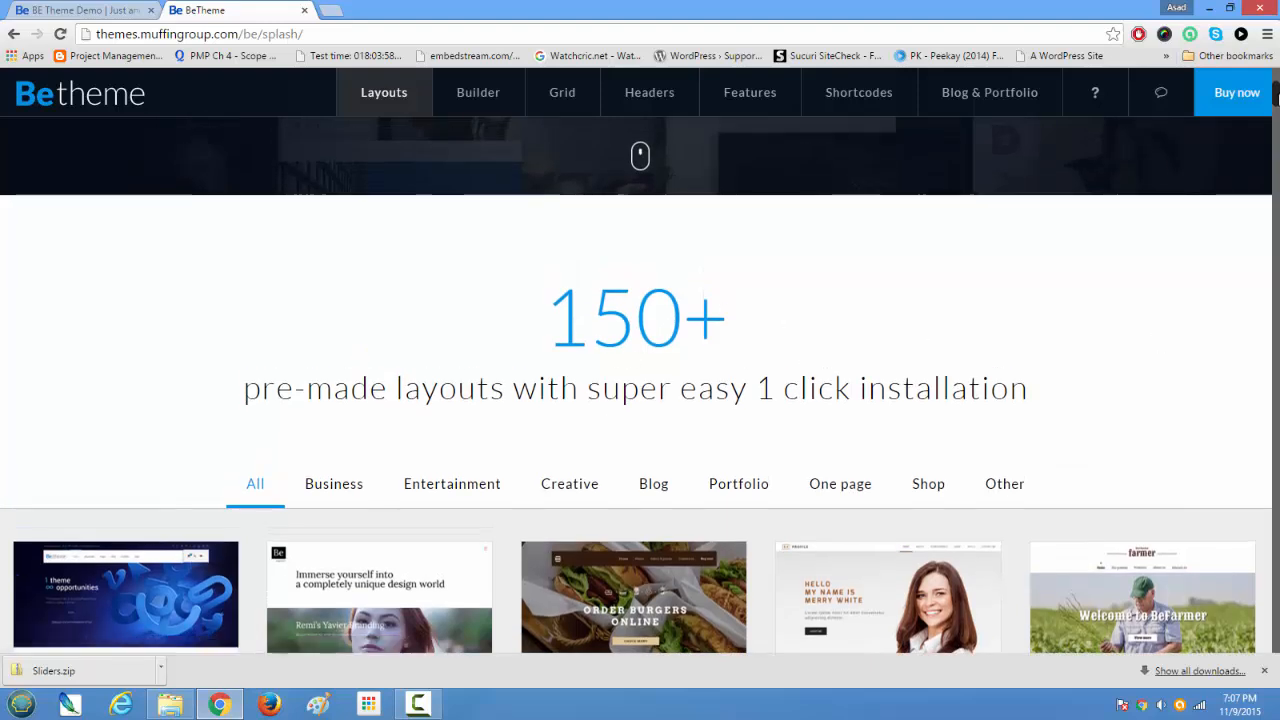
{"action": "left_click_drag", "start_coordinate": [1276, 97], "coordinate": [1276, 64]}
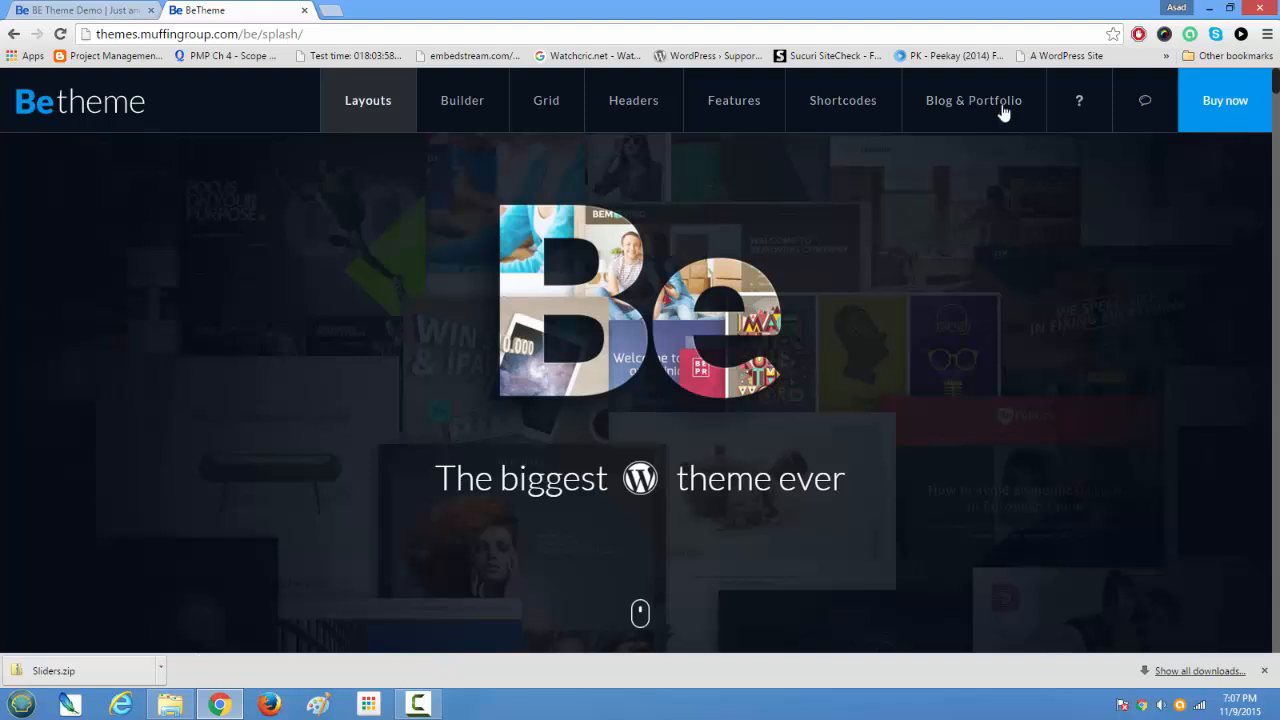
{"action": "scroll", "coordinate": [600, 390], "scroll_direction": "down", "scroll_amount": 5}
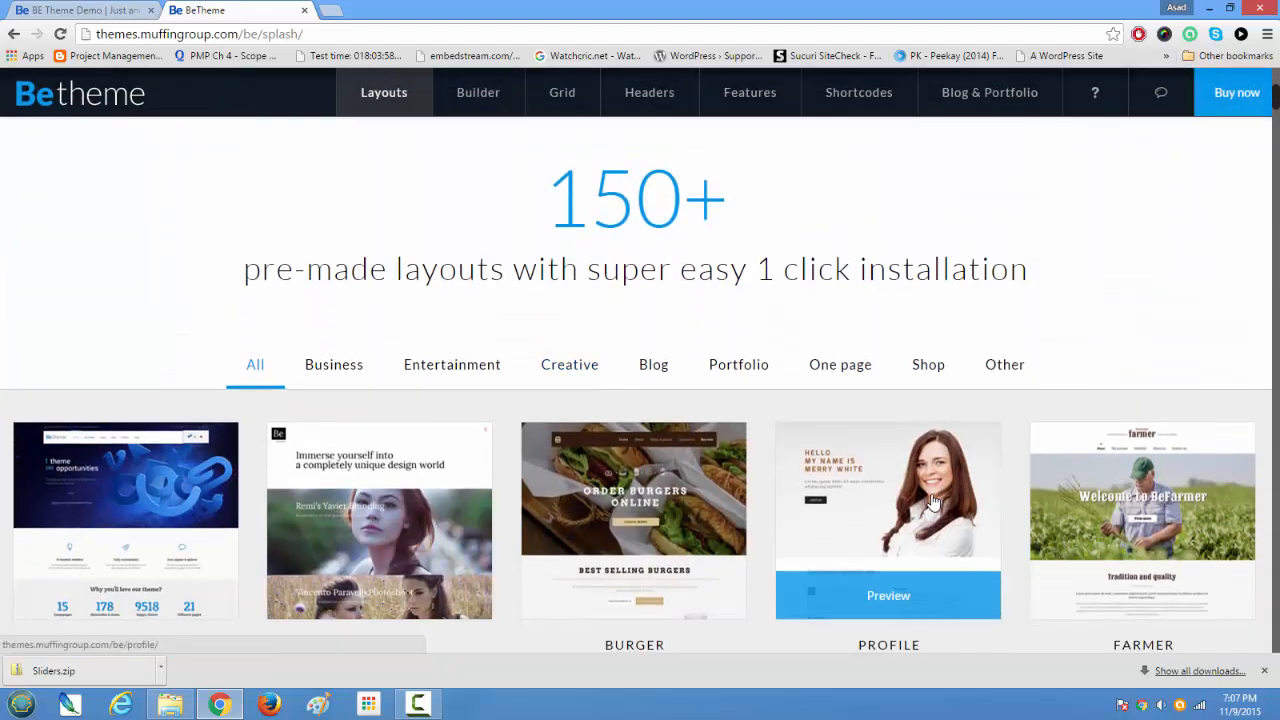
{"action": "scroll", "coordinate": [856, 320], "scroll_direction": "up", "scroll_amount": 5}
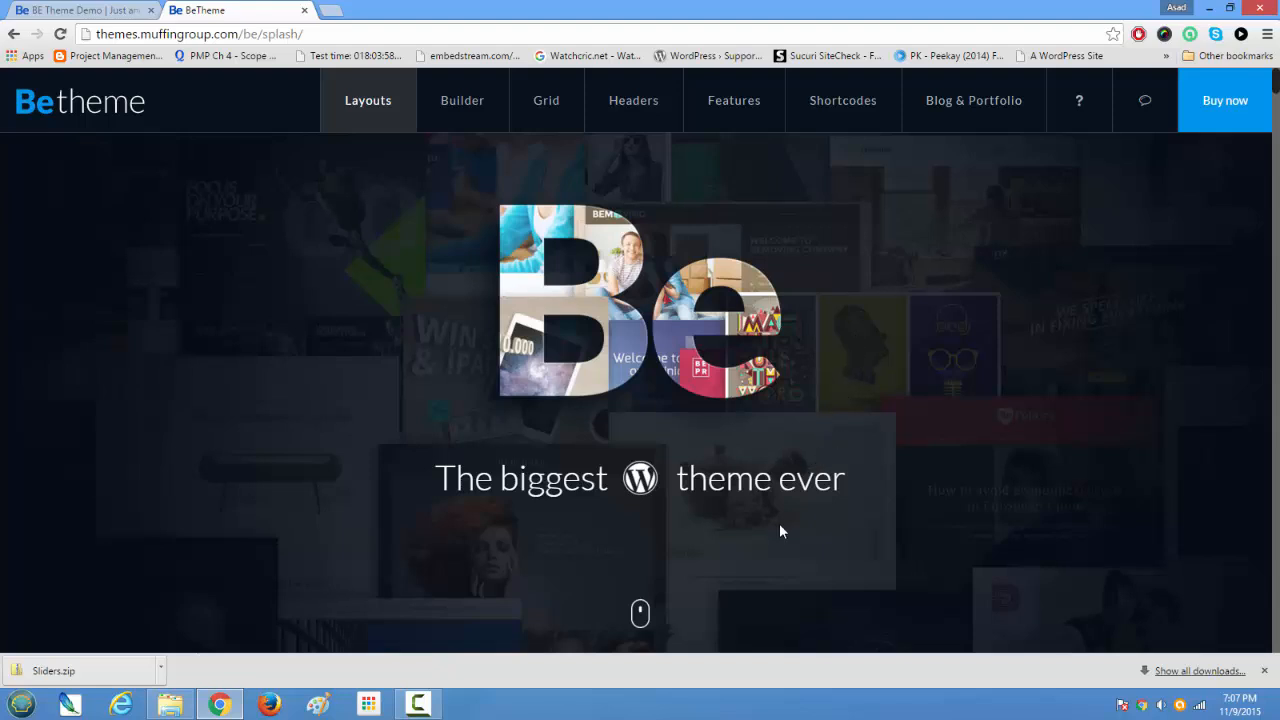
{"action": "scroll", "coordinate": [782, 531], "scroll_direction": "down", "scroll_amount": 3}
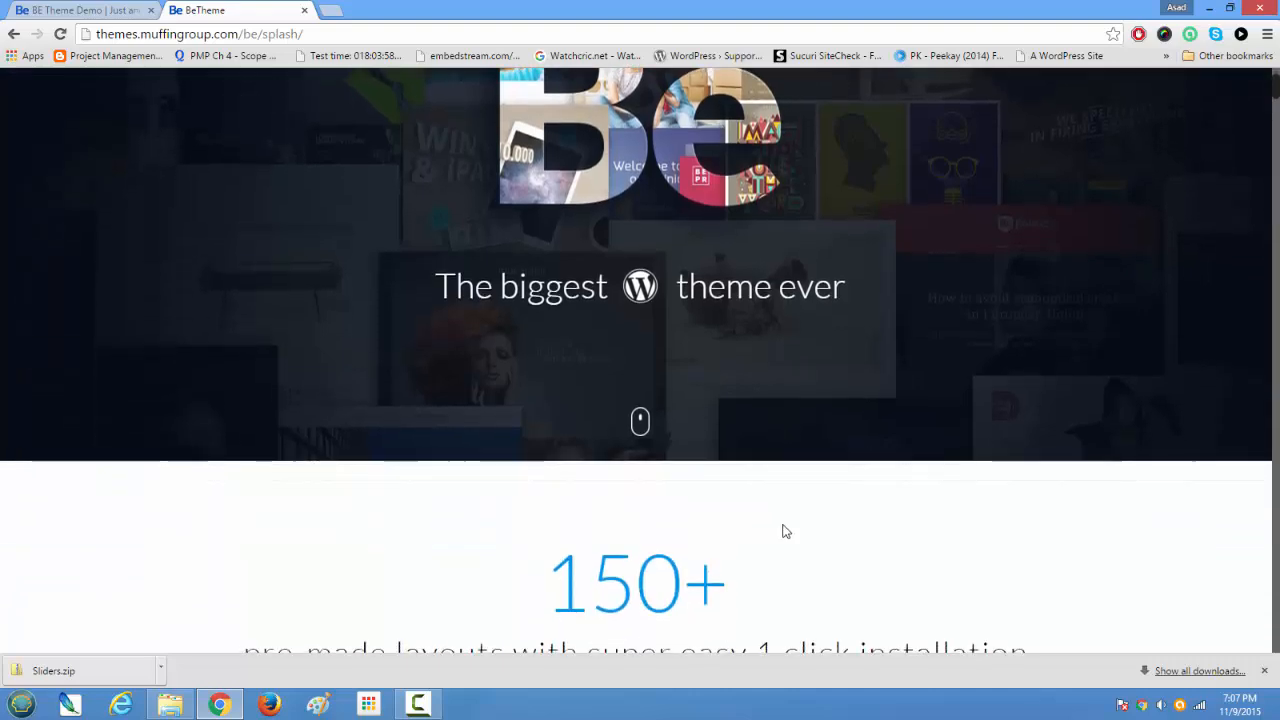
{"action": "scroll", "coordinate": [784, 528], "scroll_direction": "up", "scroll_amount": 3}
{"action": "scroll", "coordinate": [784, 528], "scroll_direction": "down", "scroll_amount": 5}
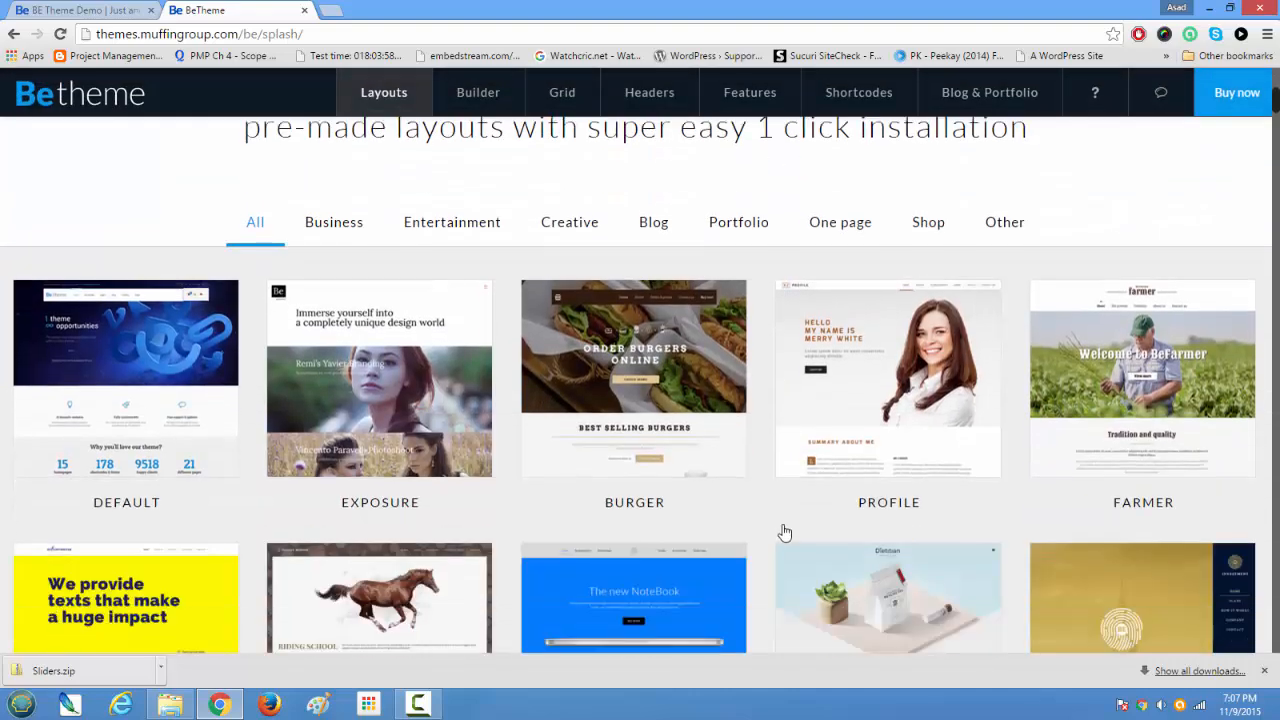
{"action": "scroll", "coordinate": [784, 532], "scroll_direction": "down", "scroll_amount": 3}
{"action": "scroll", "coordinate": [784, 532], "scroll_direction": "up", "scroll_amount": 2}
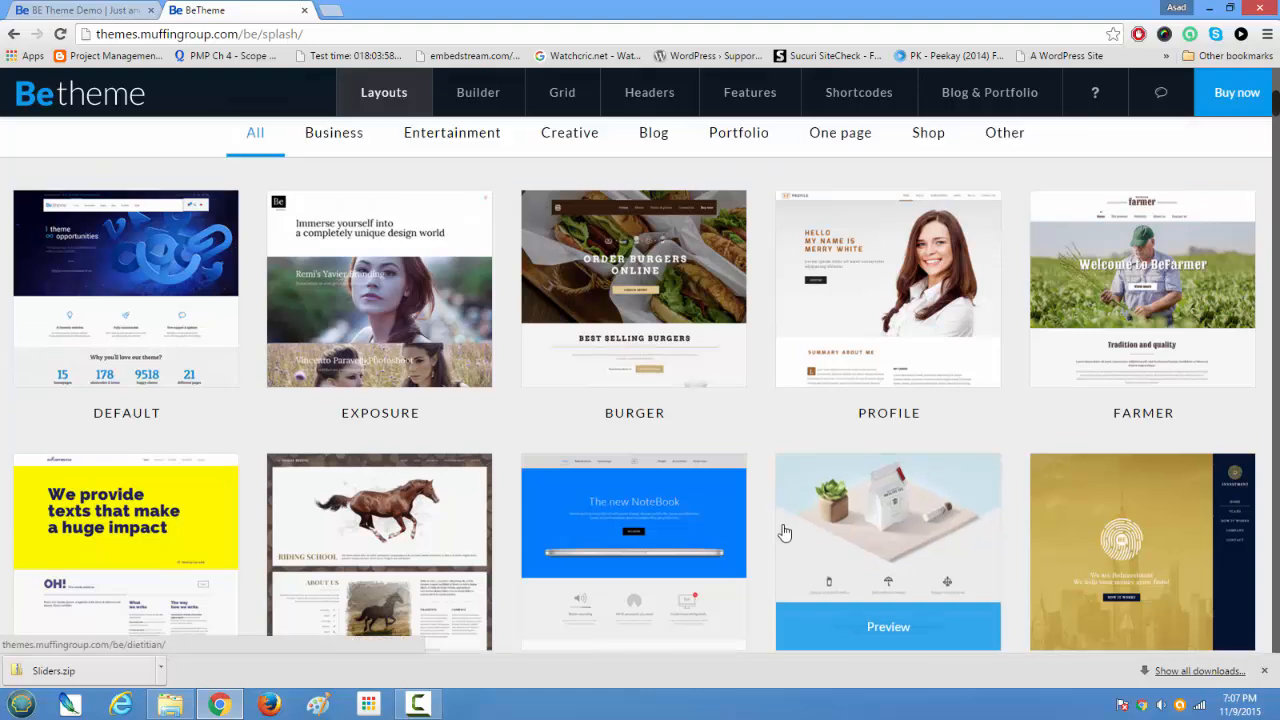
{"action": "scroll", "coordinate": [784, 532], "scroll_direction": "up", "scroll_amount": 1}
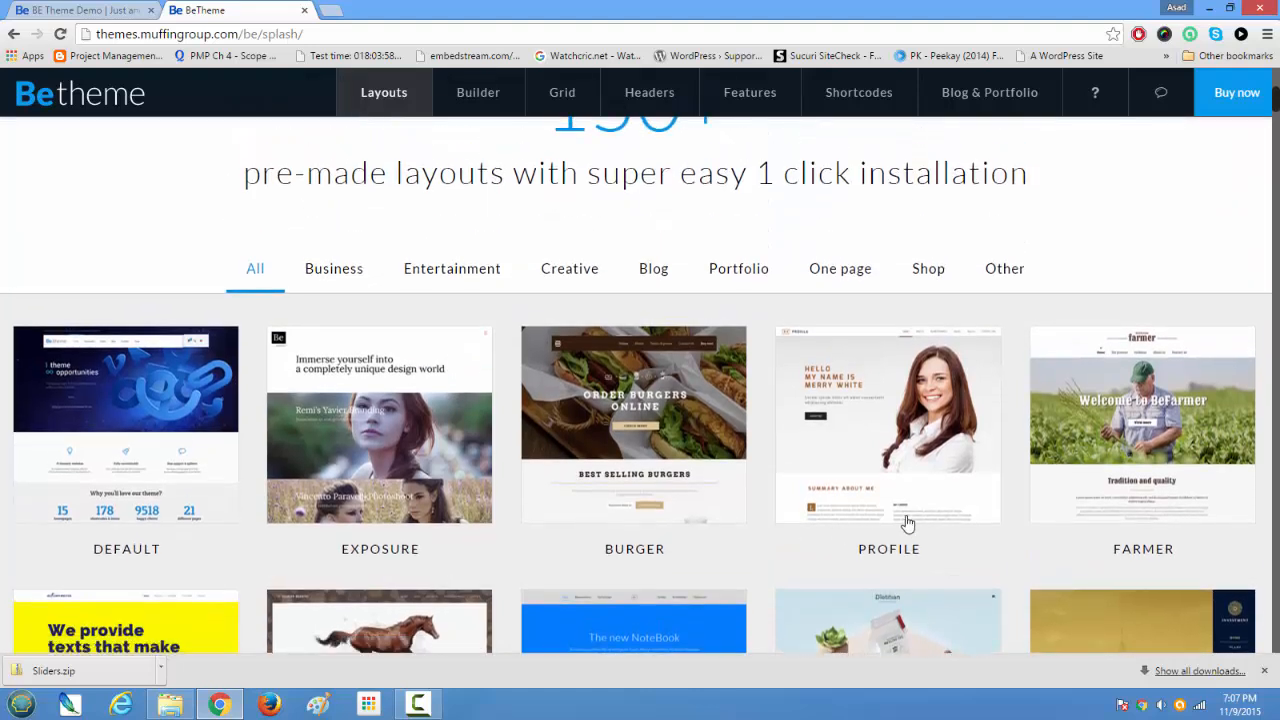
{"action": "mouse_move", "coordinate": [880, 470]}
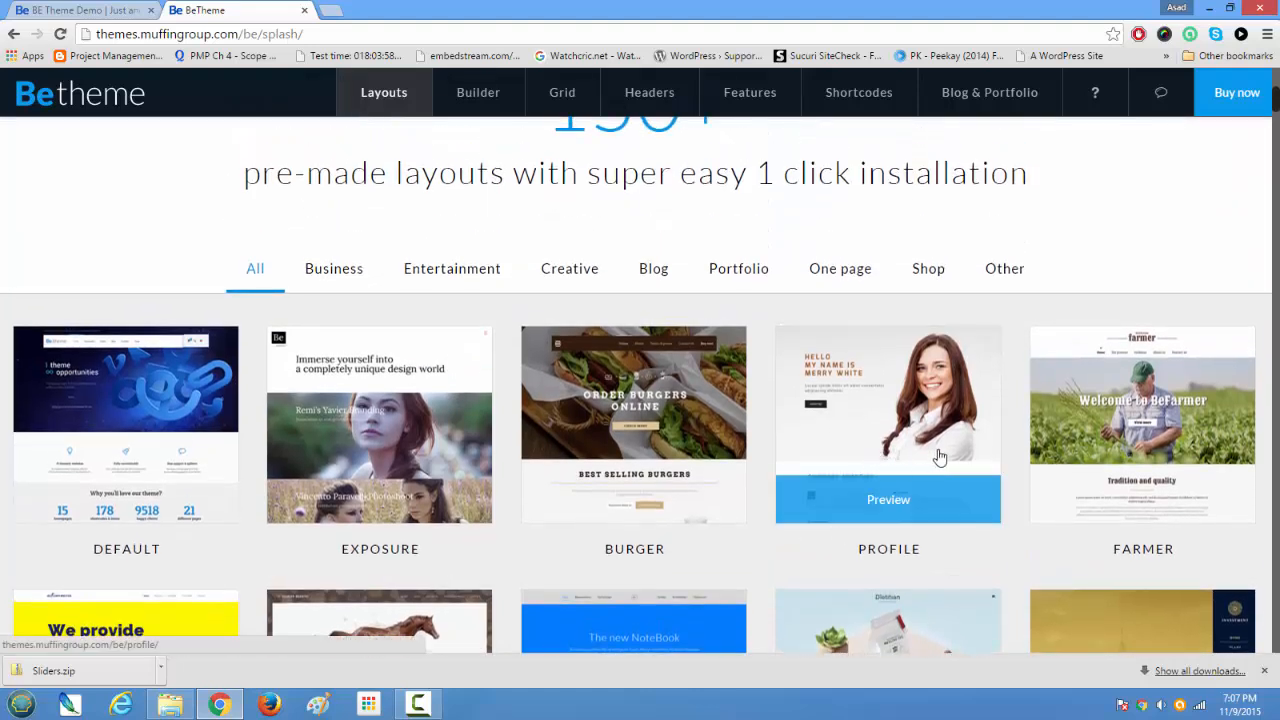
{"action": "scroll", "coordinate": [938, 457], "scroll_direction": "up", "scroll_amount": 5}
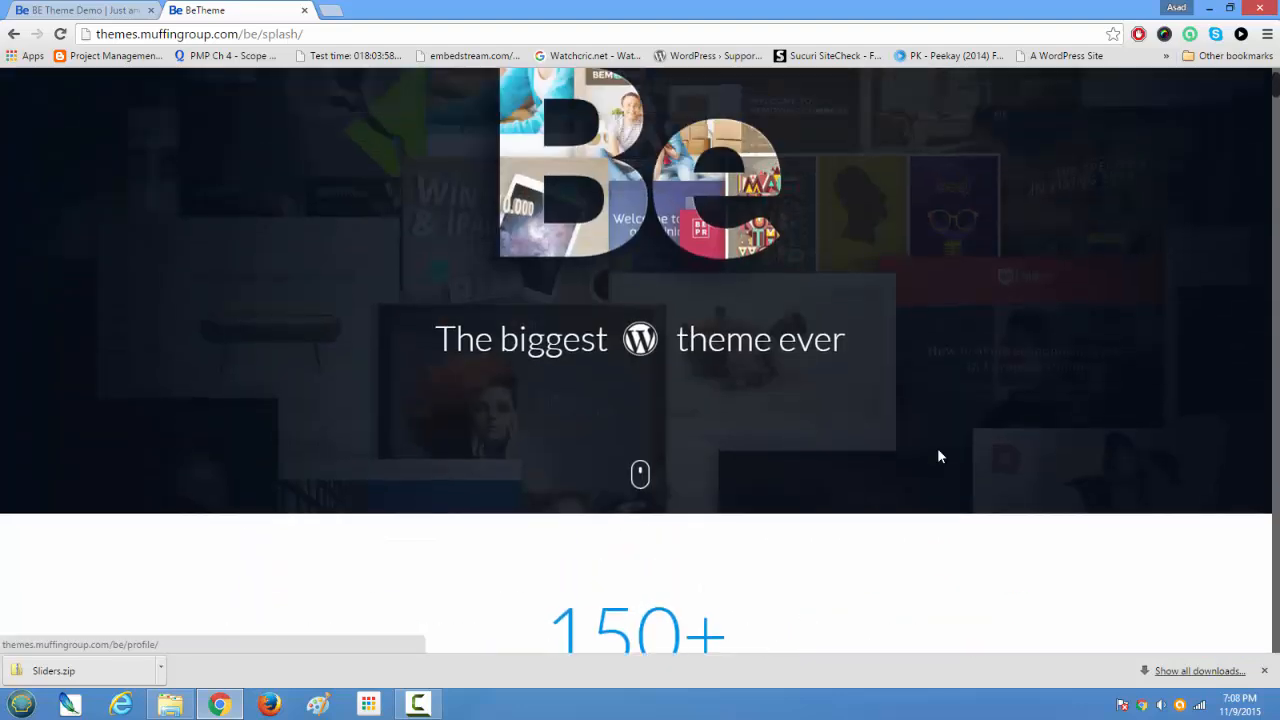
{"action": "scroll", "coordinate": [938, 457], "scroll_direction": "down", "scroll_amount": 3}
{"action": "scroll", "coordinate": [938, 457], "scroll_direction": "down", "scroll_amount": 4}
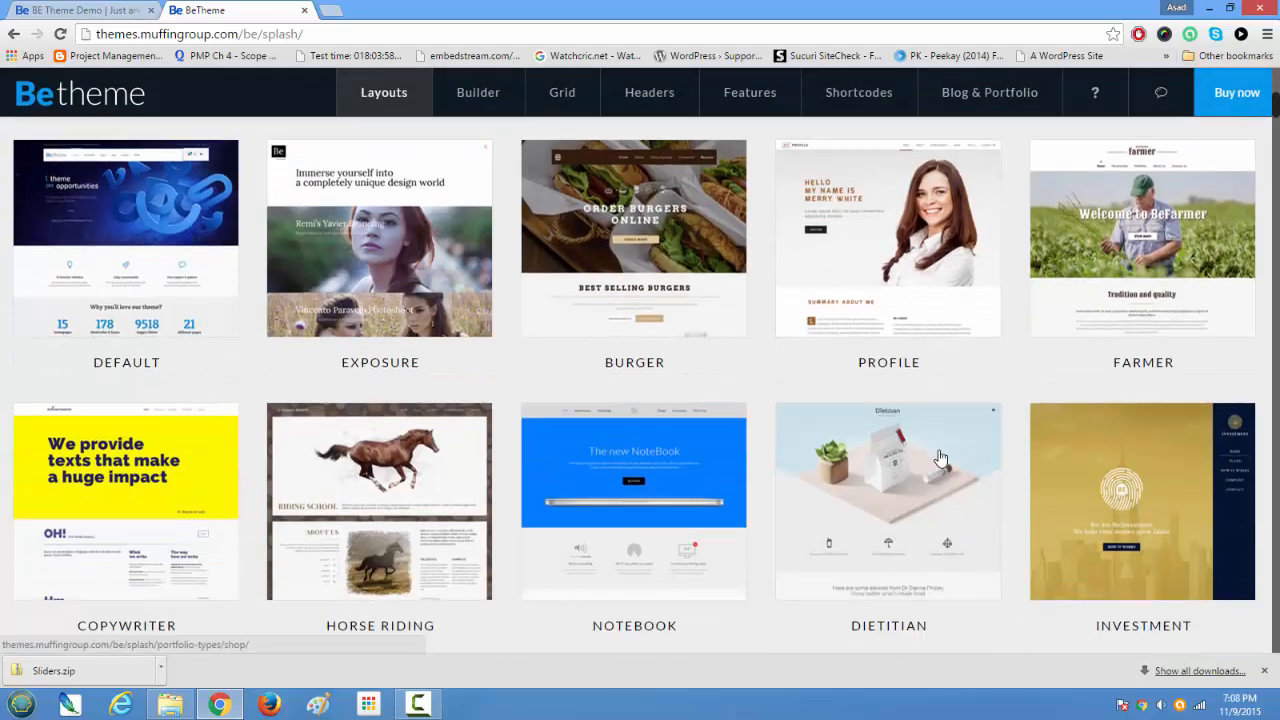
{"action": "scroll", "coordinate": [938, 457], "scroll_direction": "up", "scroll_amount": 3}
{"action": "scroll", "coordinate": [938, 457], "scroll_direction": "up", "scroll_amount": 4}
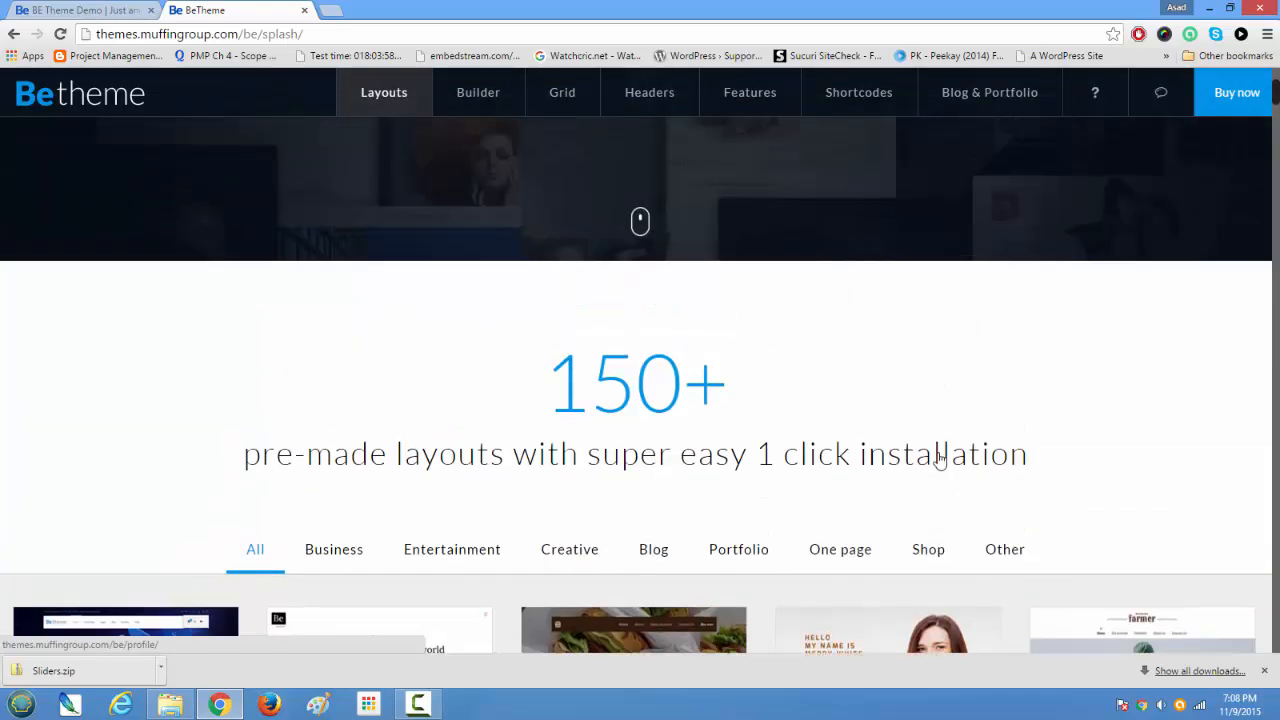
{"action": "scroll", "coordinate": [938, 457], "scroll_direction": "down", "scroll_amount": 3}
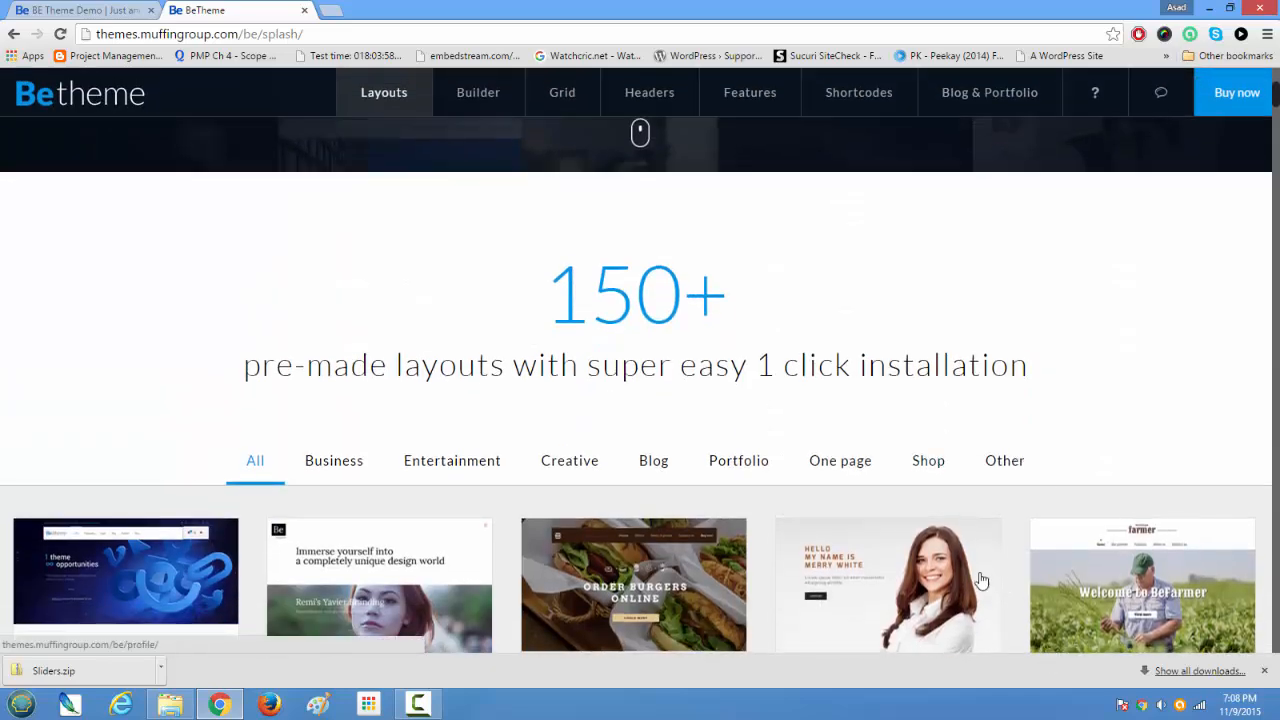
{"action": "scroll", "coordinate": [808, 565], "scroll_direction": "down", "scroll_amount": 5}
{"action": "scroll", "coordinate": [806, 560], "scroll_direction": "up", "scroll_amount": 4}
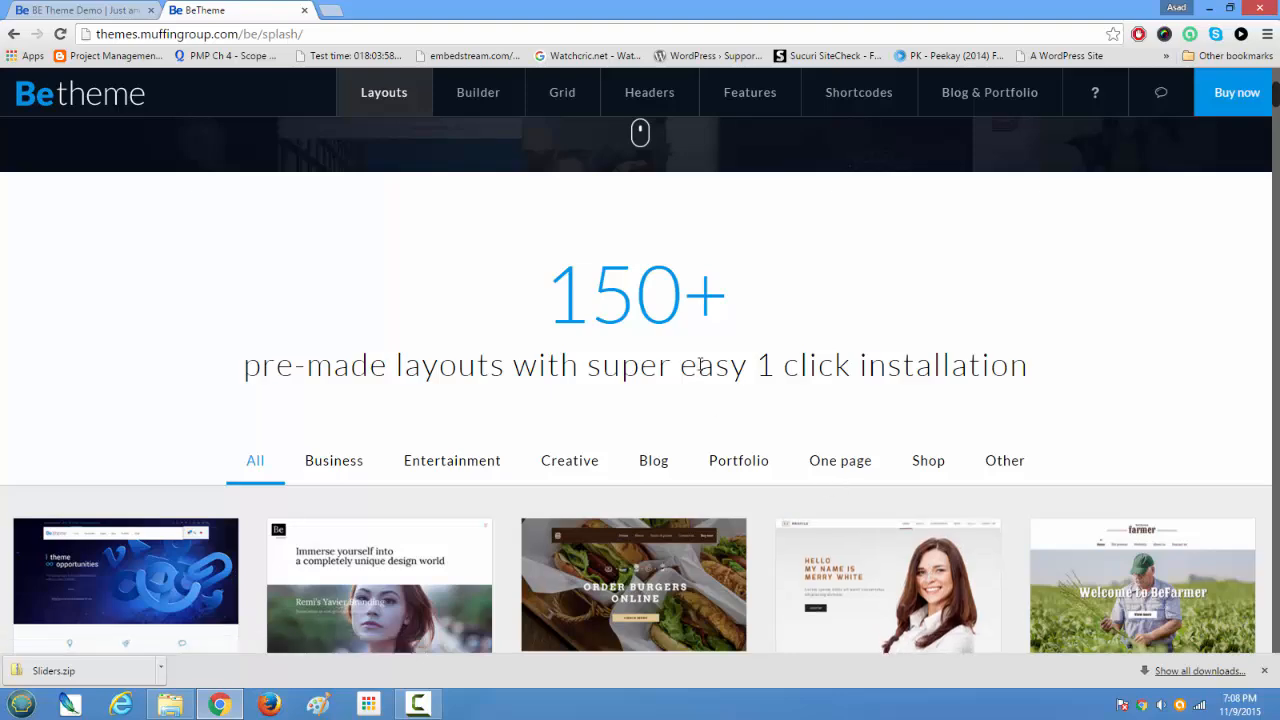
{"action": "scroll", "coordinate": [698, 364], "scroll_direction": "up", "scroll_amount": 5}
{"action": "scroll", "coordinate": [698, 364], "scroll_direction": "down", "scroll_amount": 6}
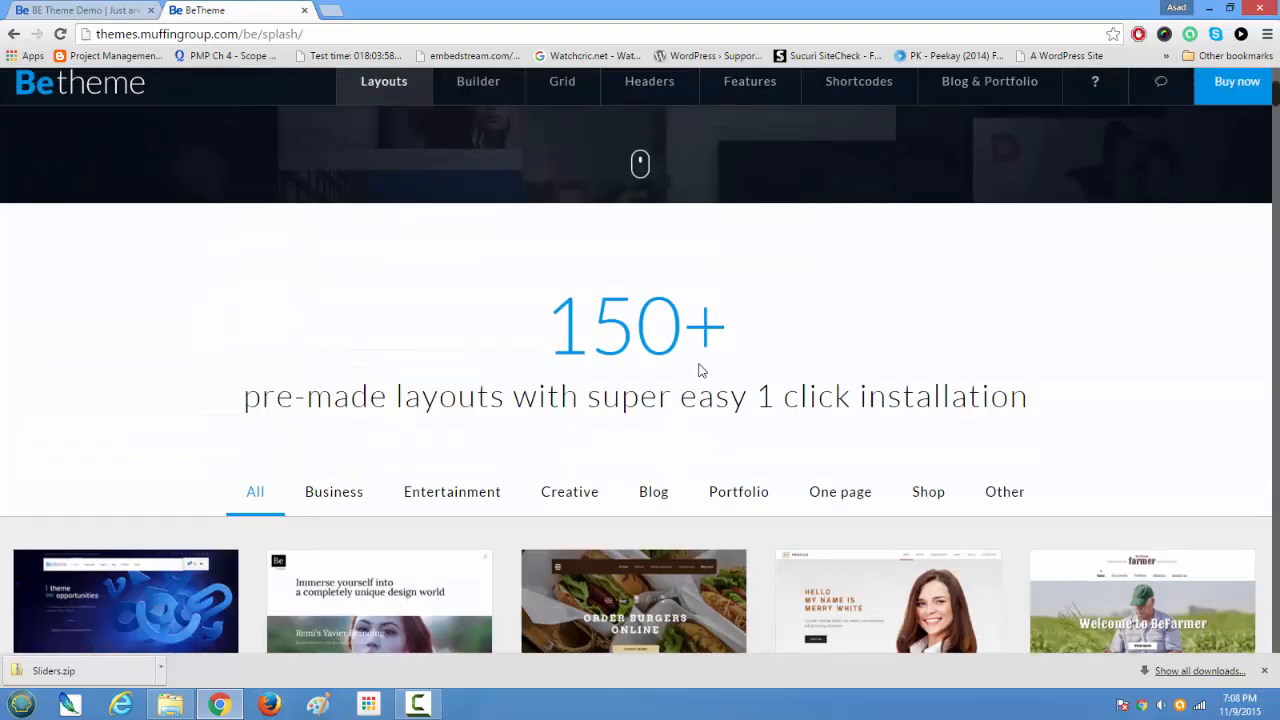
{"action": "scroll", "coordinate": [700, 364], "scroll_direction": "down", "scroll_amount": 3}
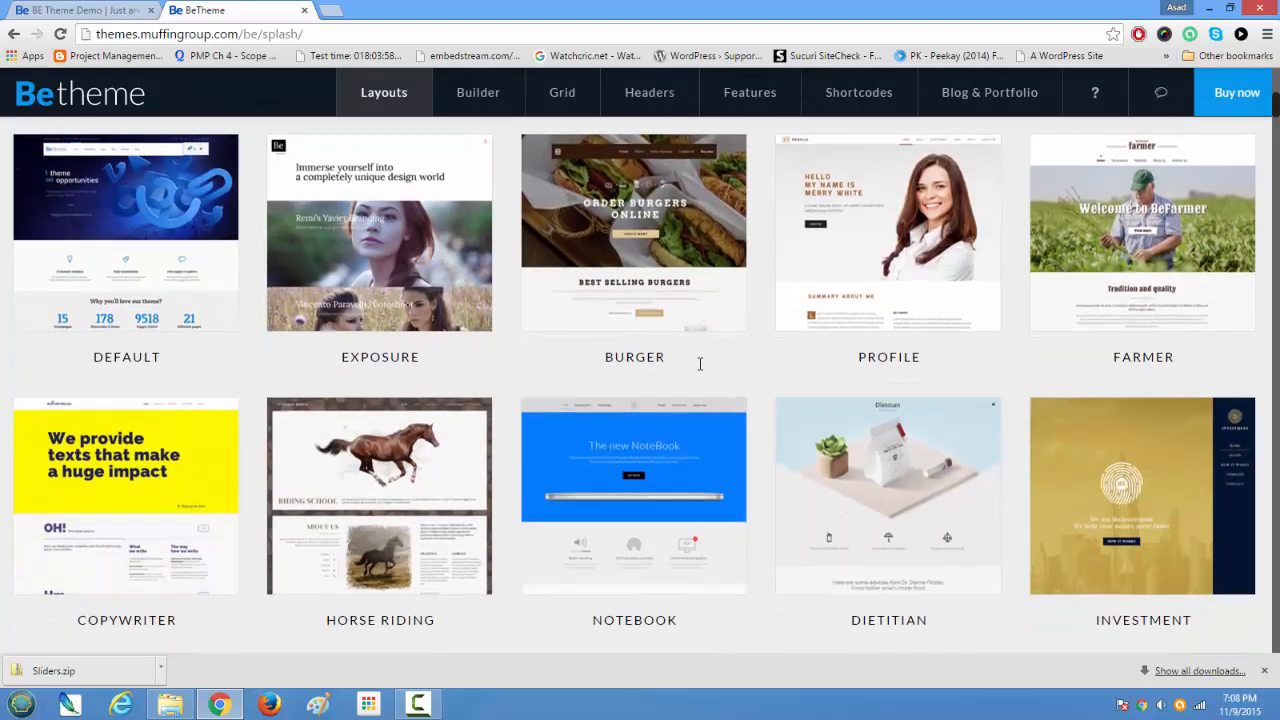
{"action": "scroll", "coordinate": [700, 364], "scroll_direction": "up", "scroll_amount": 8}
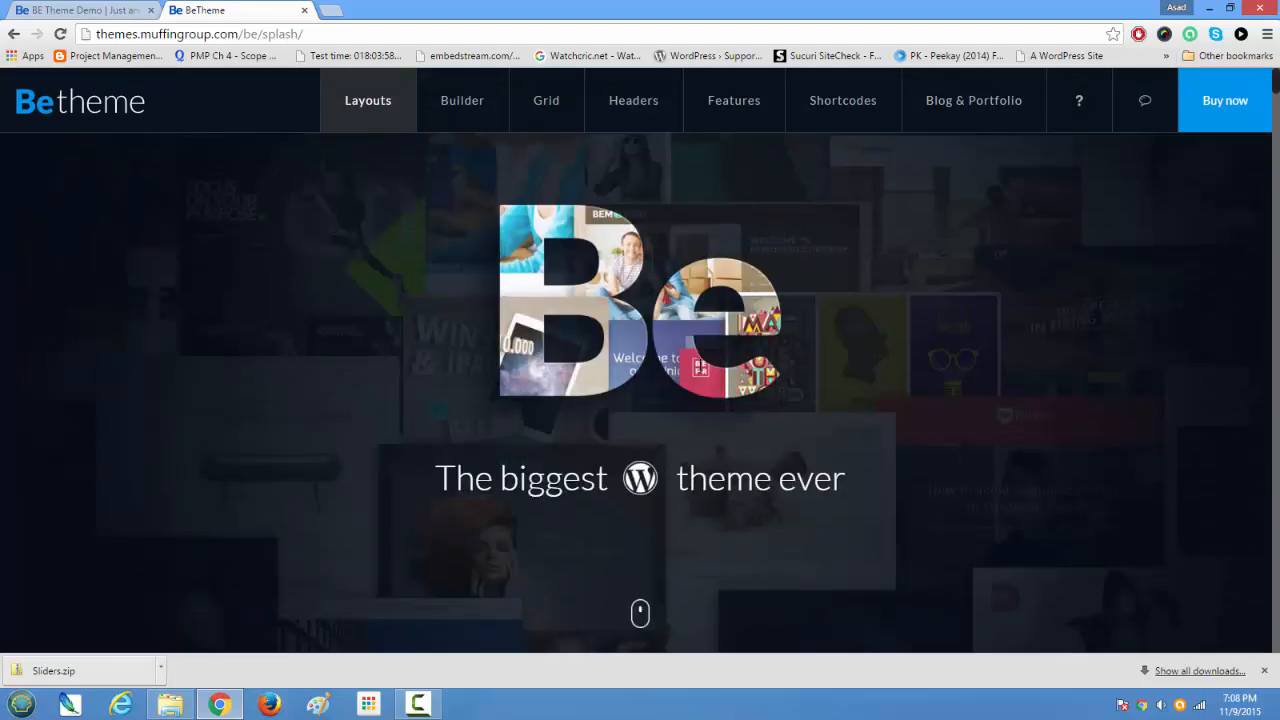
Step: Compare the default BE Theme Demo WordPress site with the pre-made layouts on the Betheme showcase page
{"action": "left_click", "coordinate": [59, 12]}
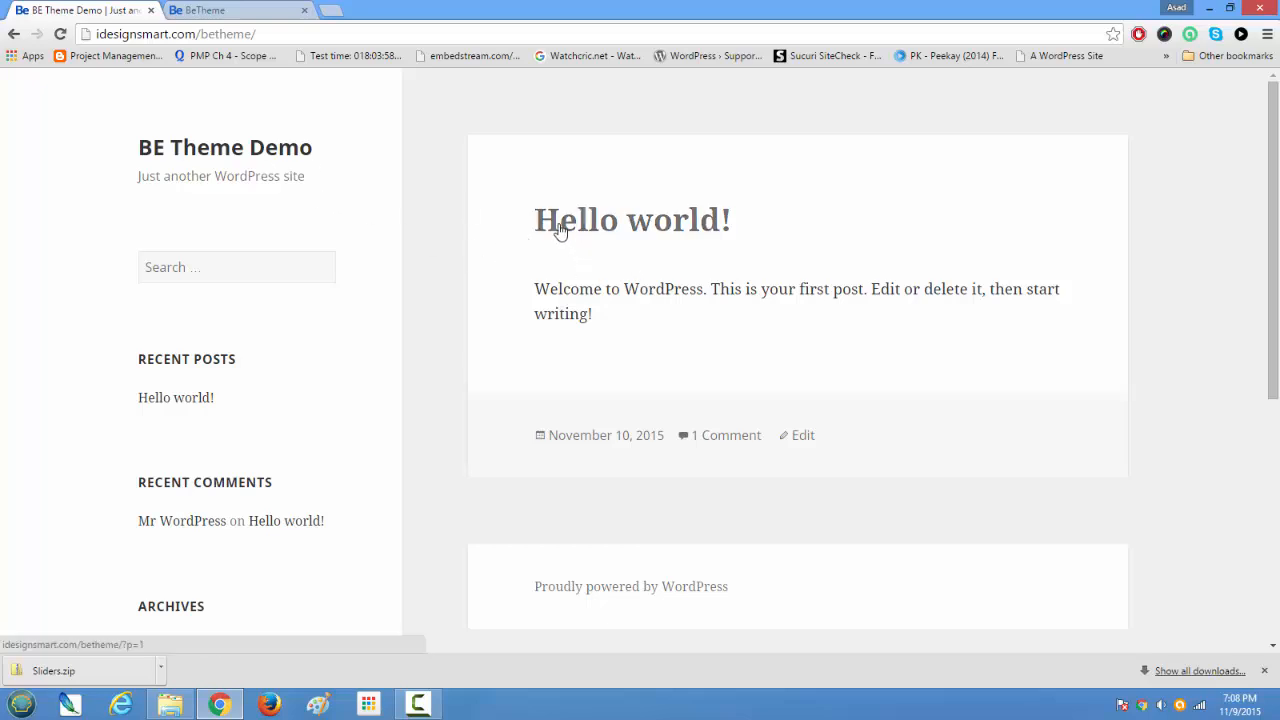
{"action": "left_click", "coordinate": [241, 9]}
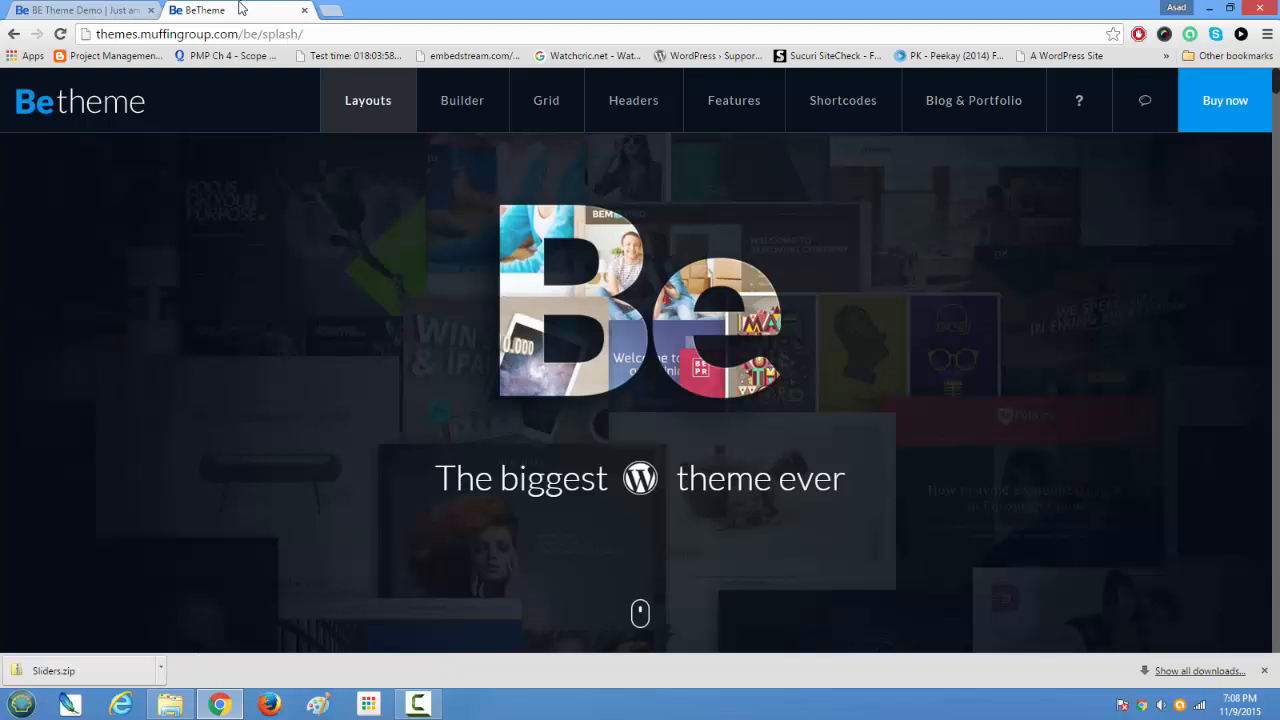
{"action": "left_click", "coordinate": [57, 9]}
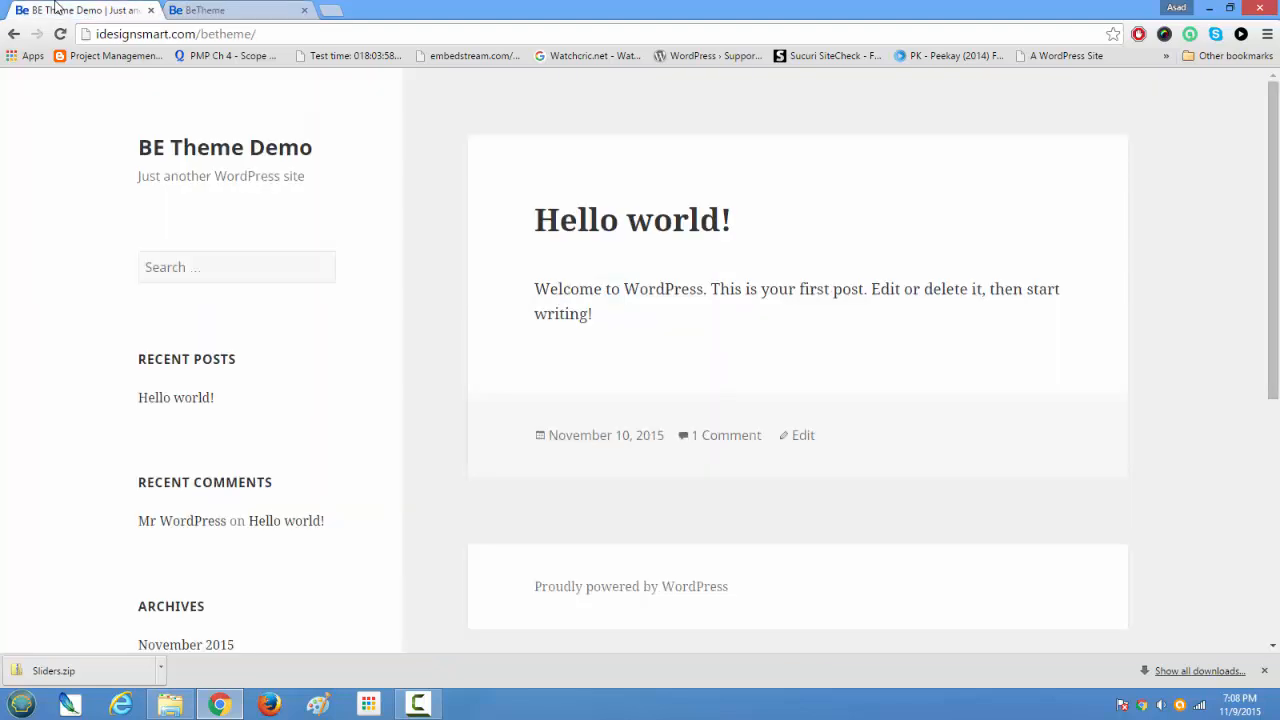
{"action": "left_click", "coordinate": [244, 10]}
{"action": "scroll", "coordinate": [463, 471], "scroll_direction": "down", "scroll_amount": 10}
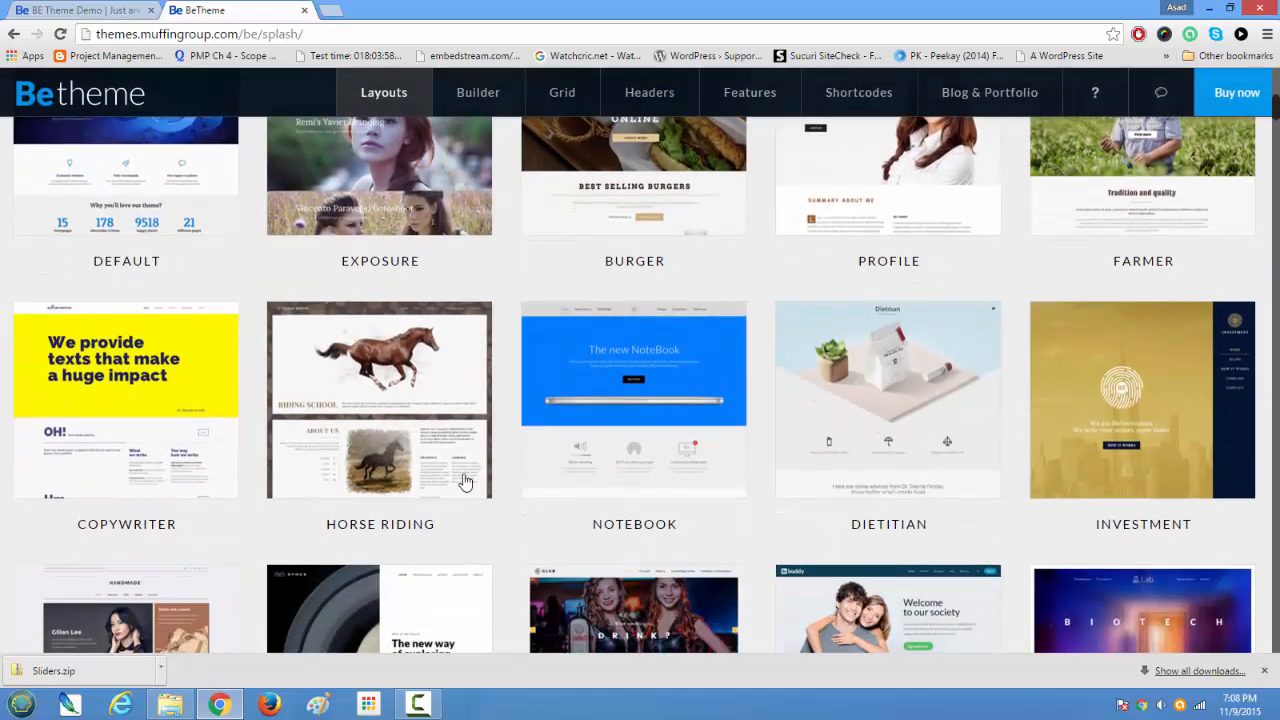
{"action": "mouse_move", "coordinate": [465, 482]}
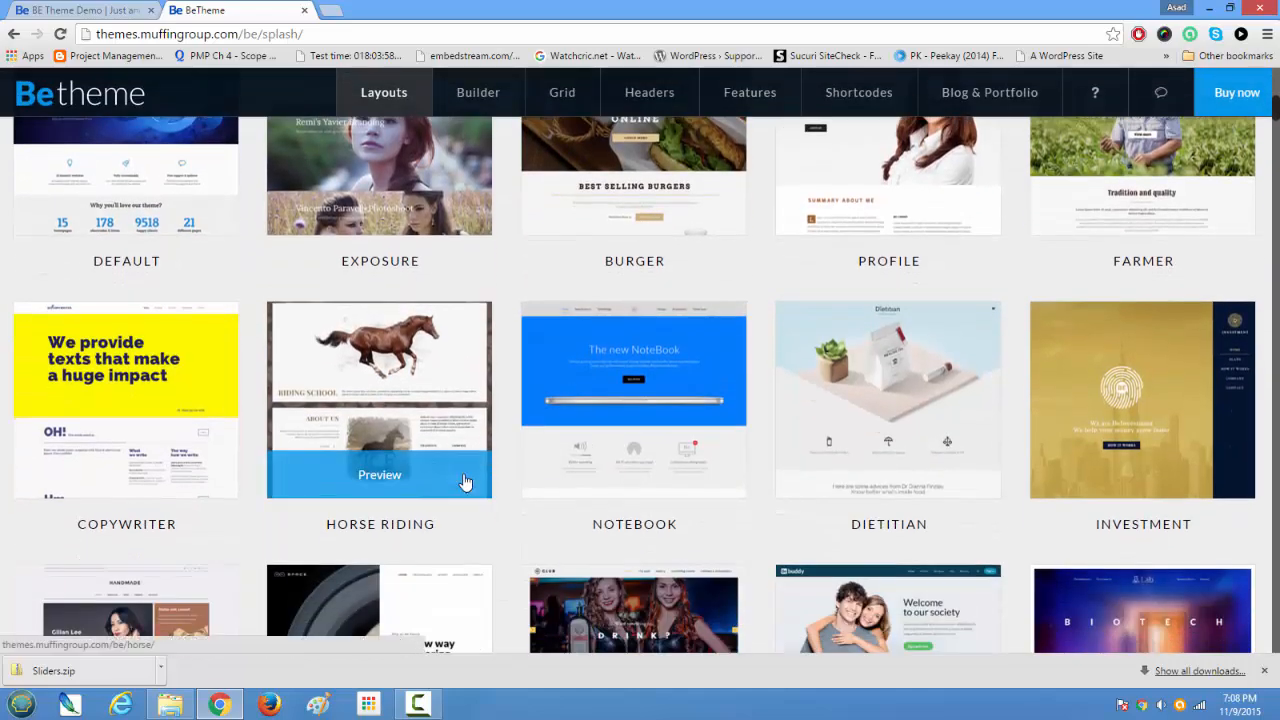
{"action": "scroll", "coordinate": [463, 482], "scroll_direction": "up", "scroll_amount": 6}
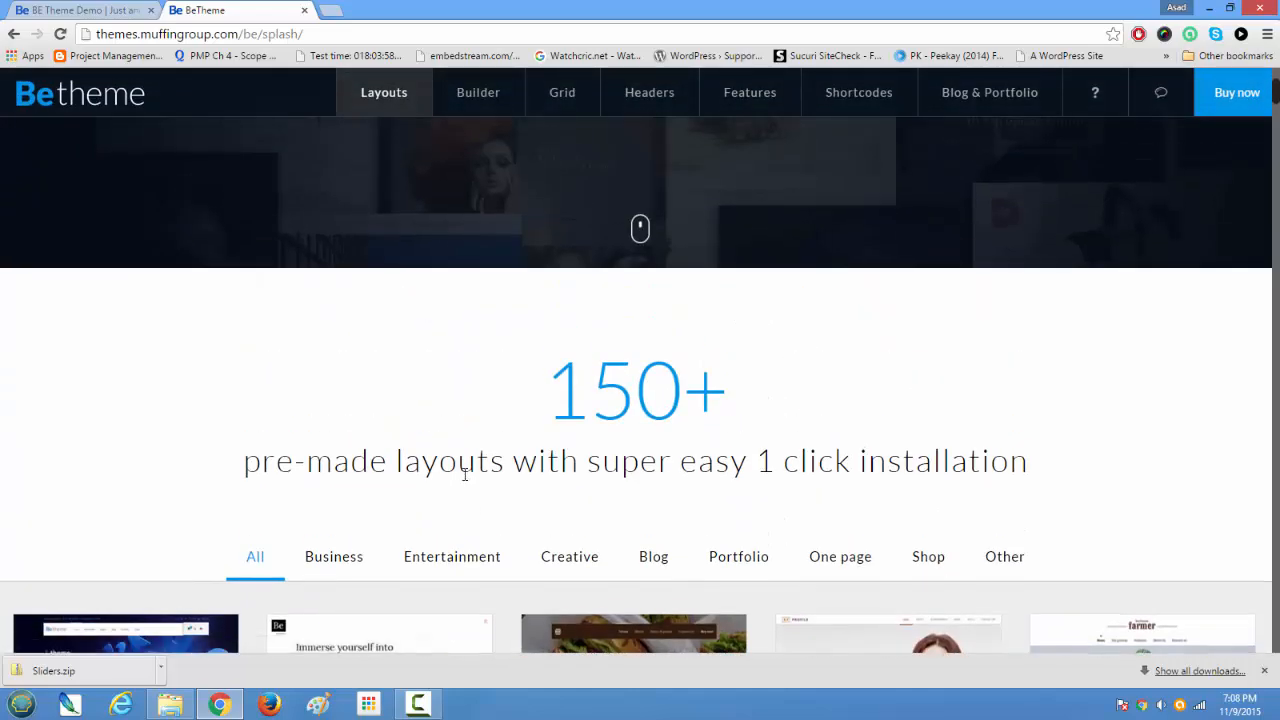
{"action": "scroll", "coordinate": [463, 472], "scroll_direction": "down", "scroll_amount": 5}
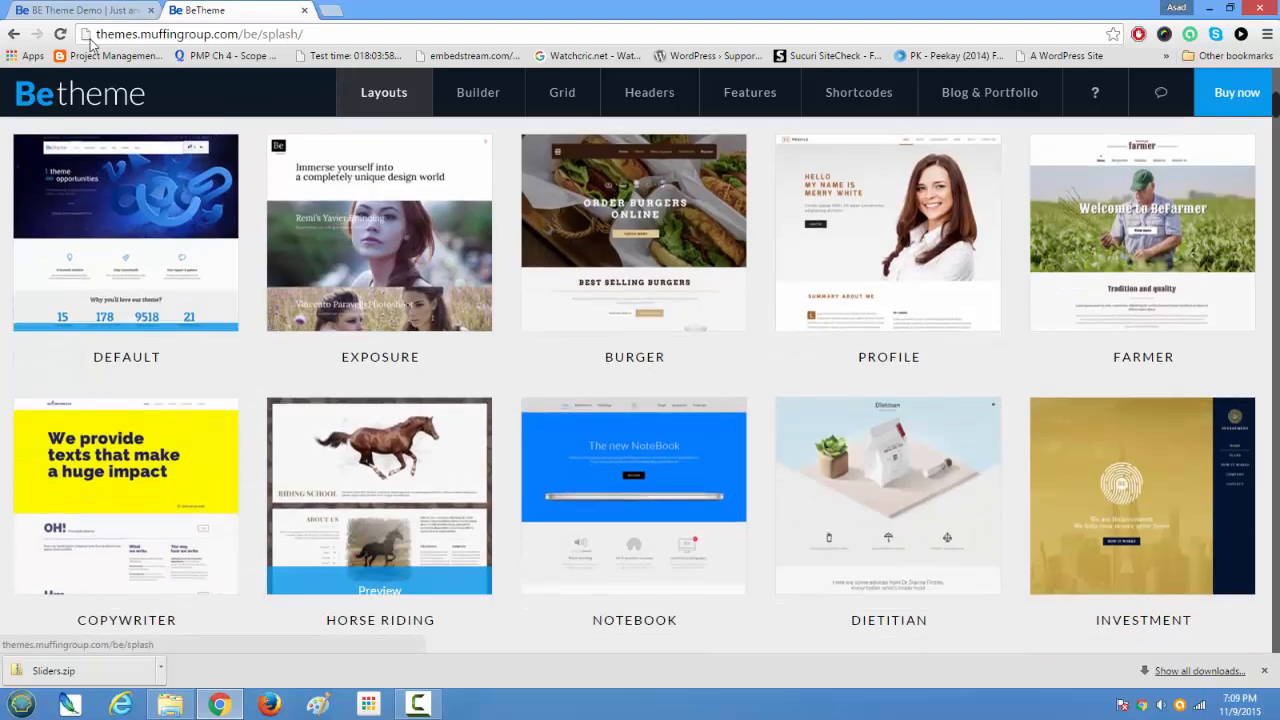
Step: Return to the WordPress admin of the BE Theme Demo site and open its installed themes page
{"action": "left_click", "coordinate": [96, 14]}
{"action": "left_click", "coordinate": [13, 35]}
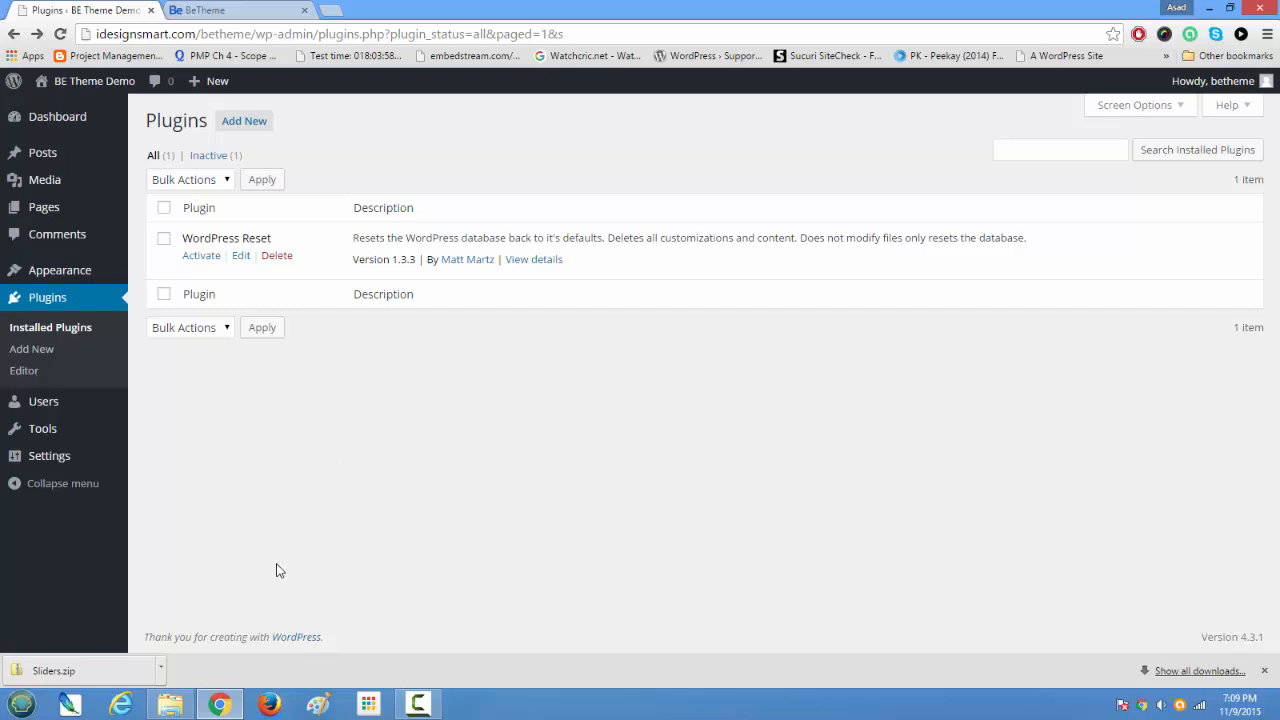
{"action": "mouse_move", "coordinate": [40, 280]}
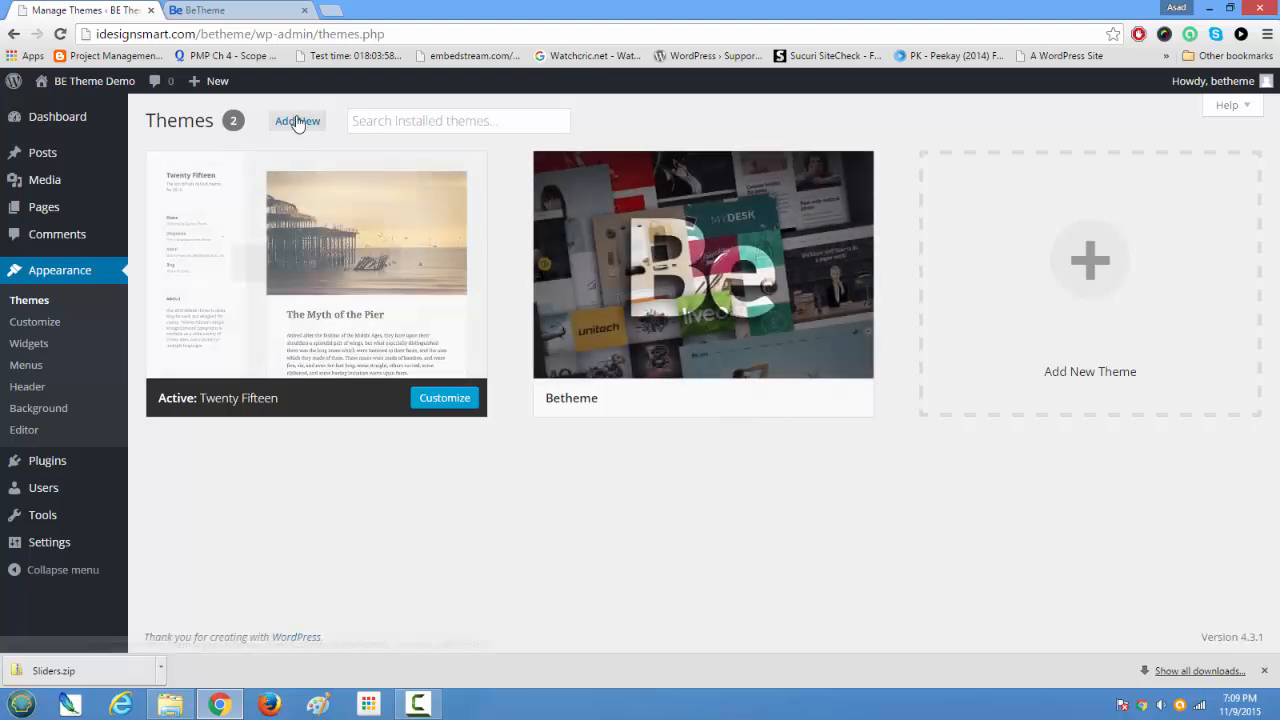
Step: Open the form for uploading a new theme in .zip format
{"action": "left_click", "coordinate": [295, 122]}
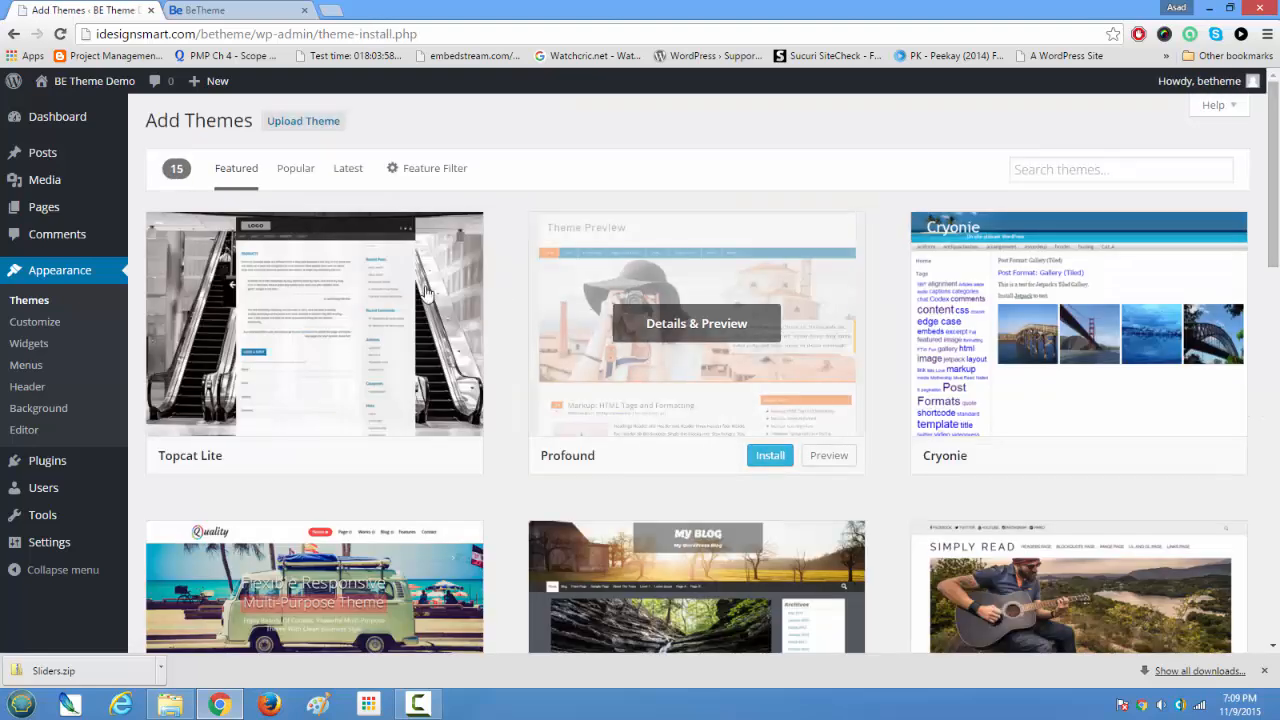
{"action": "left_click", "coordinate": [298, 123]}
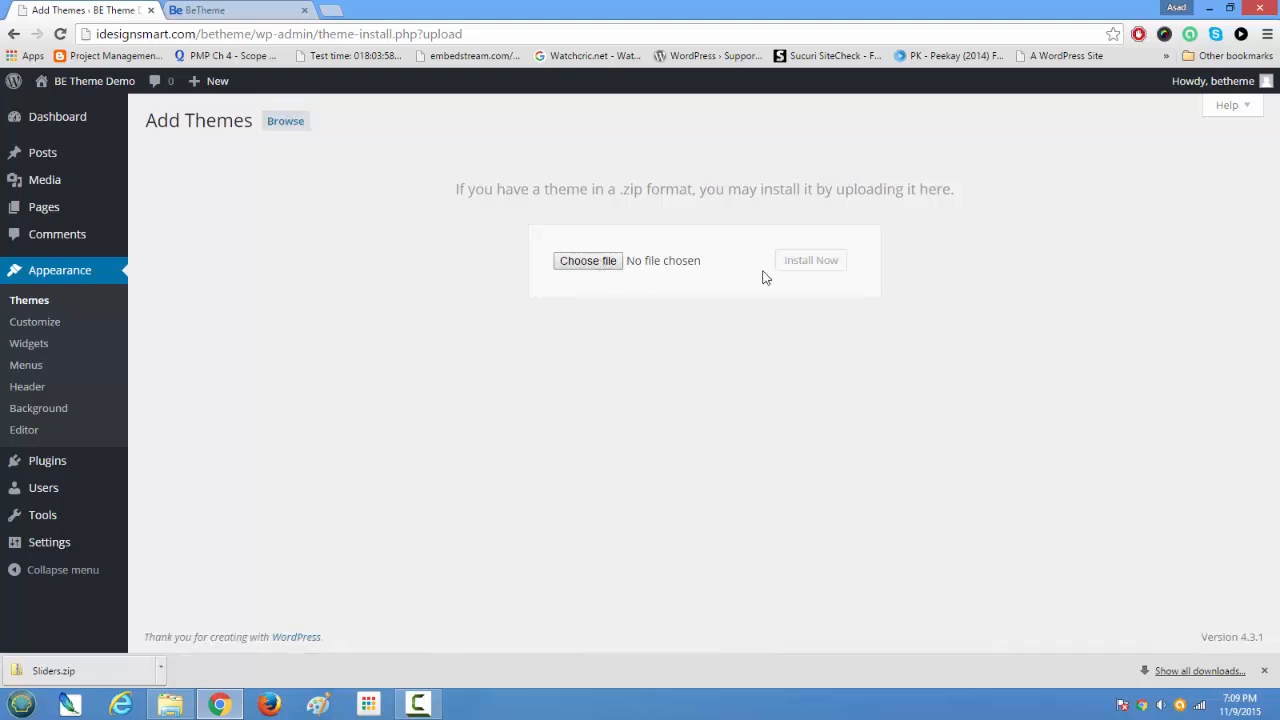
Step: Activate the installed Betheme theme and open the installer for its required and recommended plugins
{"action": "left_click", "coordinate": [31, 304]}
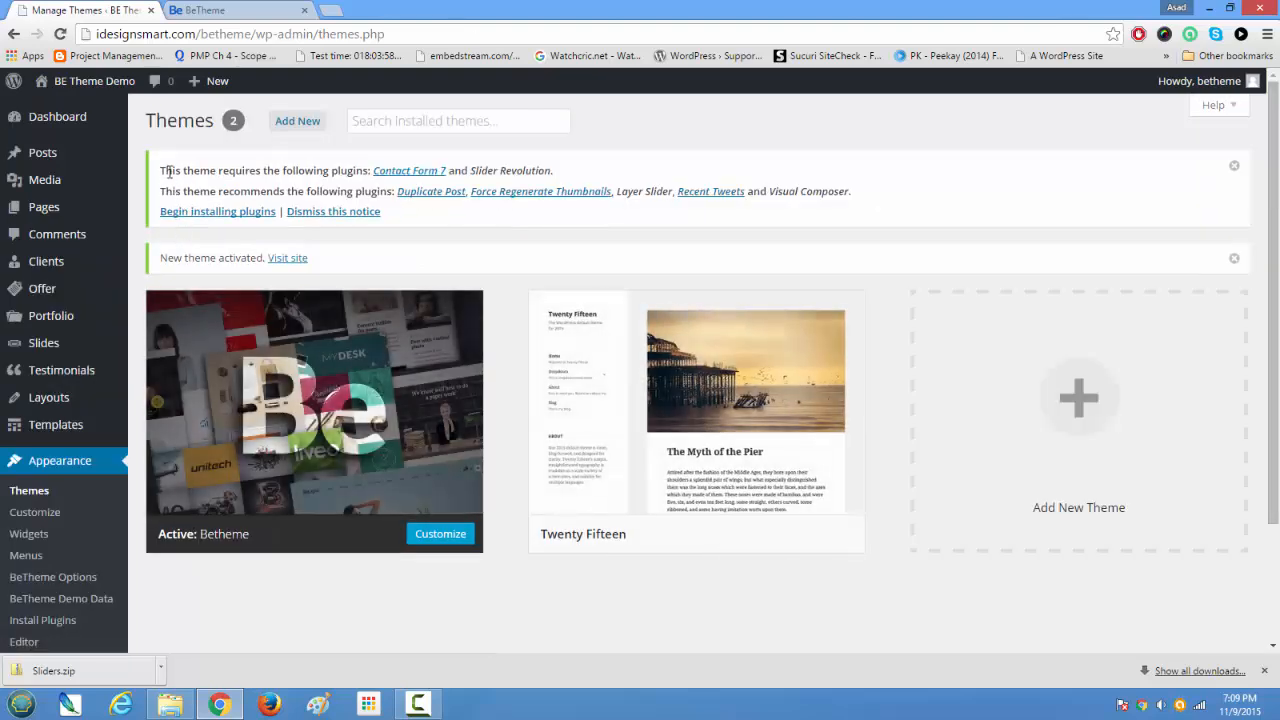
{"action": "left_click_drag", "start_coordinate": [163, 170], "coordinate": [885, 188]}
{"action": "left_click", "coordinate": [253, 212]}
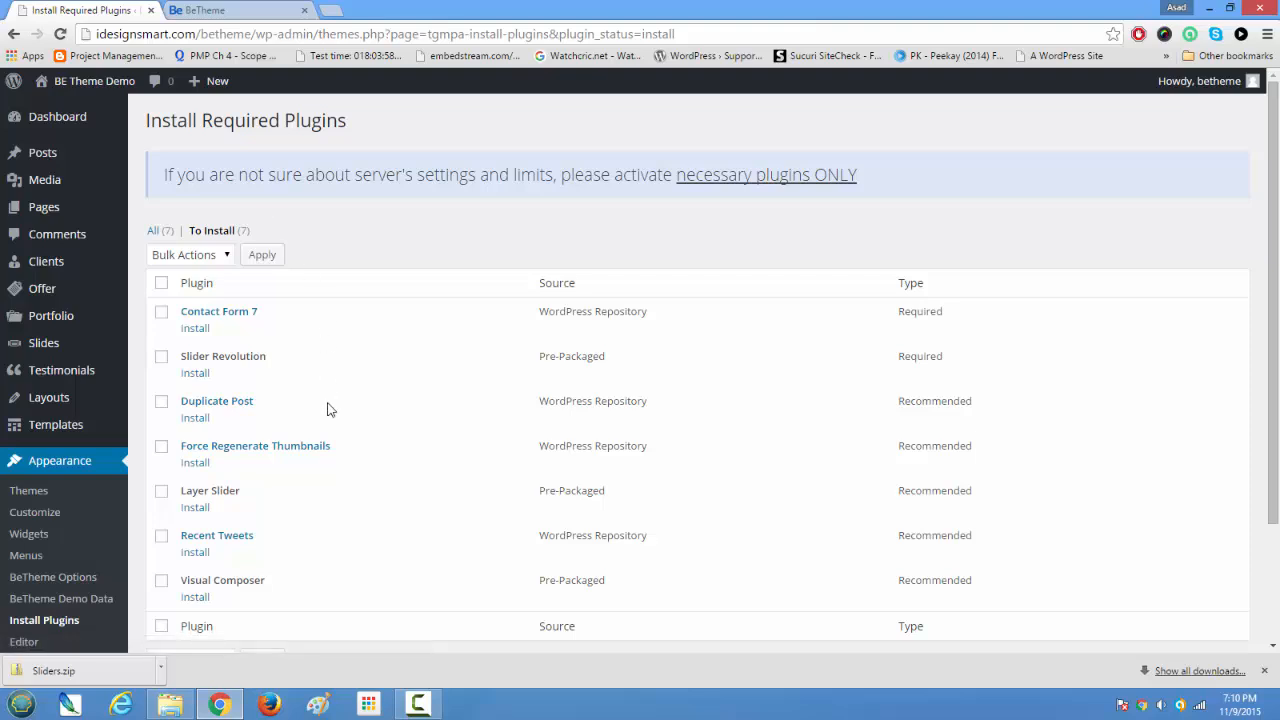
Step: Look through the plugins to install, examining Visual Composer, Layer Slider, Slider Revolution and the other required or recommended entries
{"action": "scroll", "coordinate": [330, 425], "scroll_direction": "down", "scroll_amount": 3}
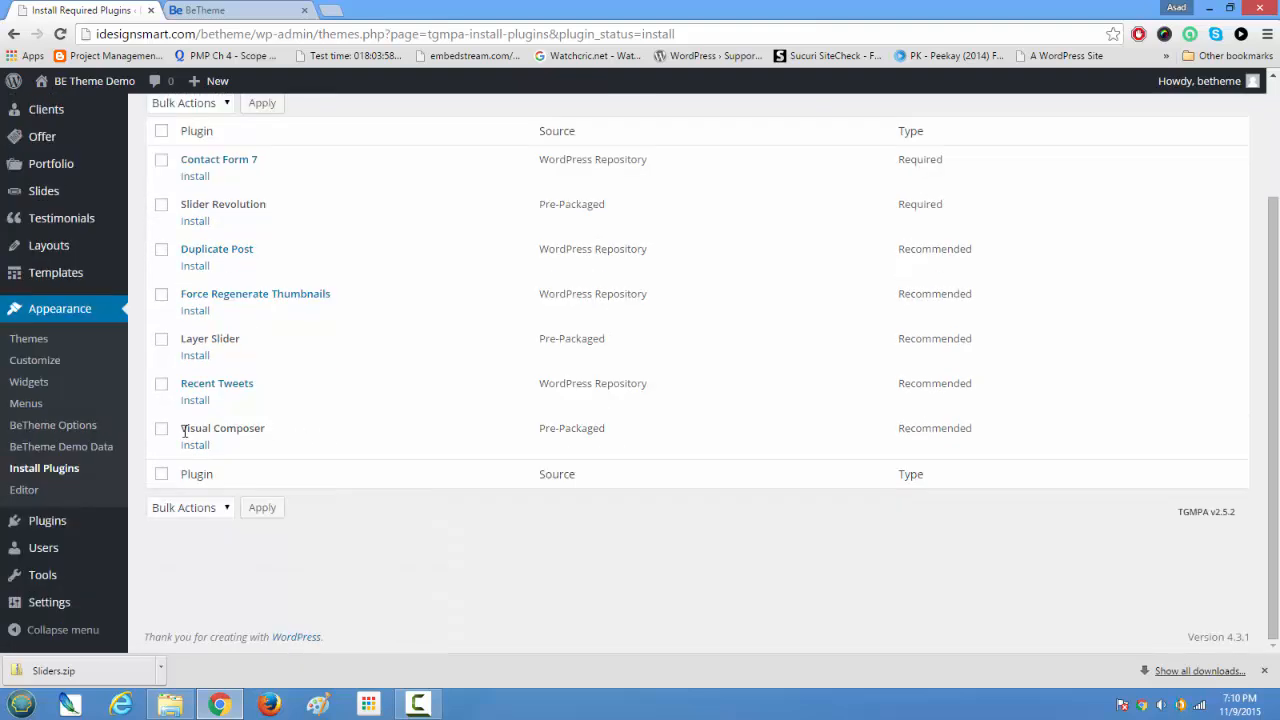
{"action": "left_click_drag", "start_coordinate": [183, 430], "coordinate": [302, 440]}
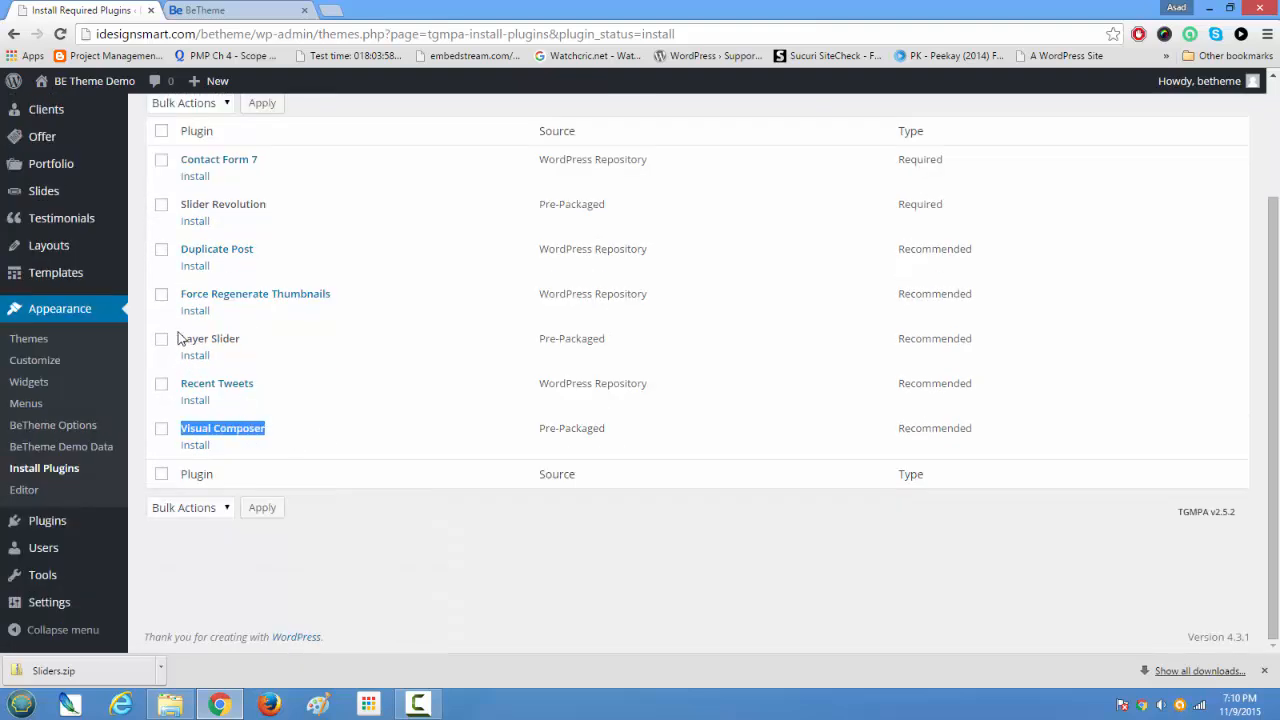
{"action": "left_click_drag", "start_coordinate": [181, 339], "coordinate": [244, 345]}
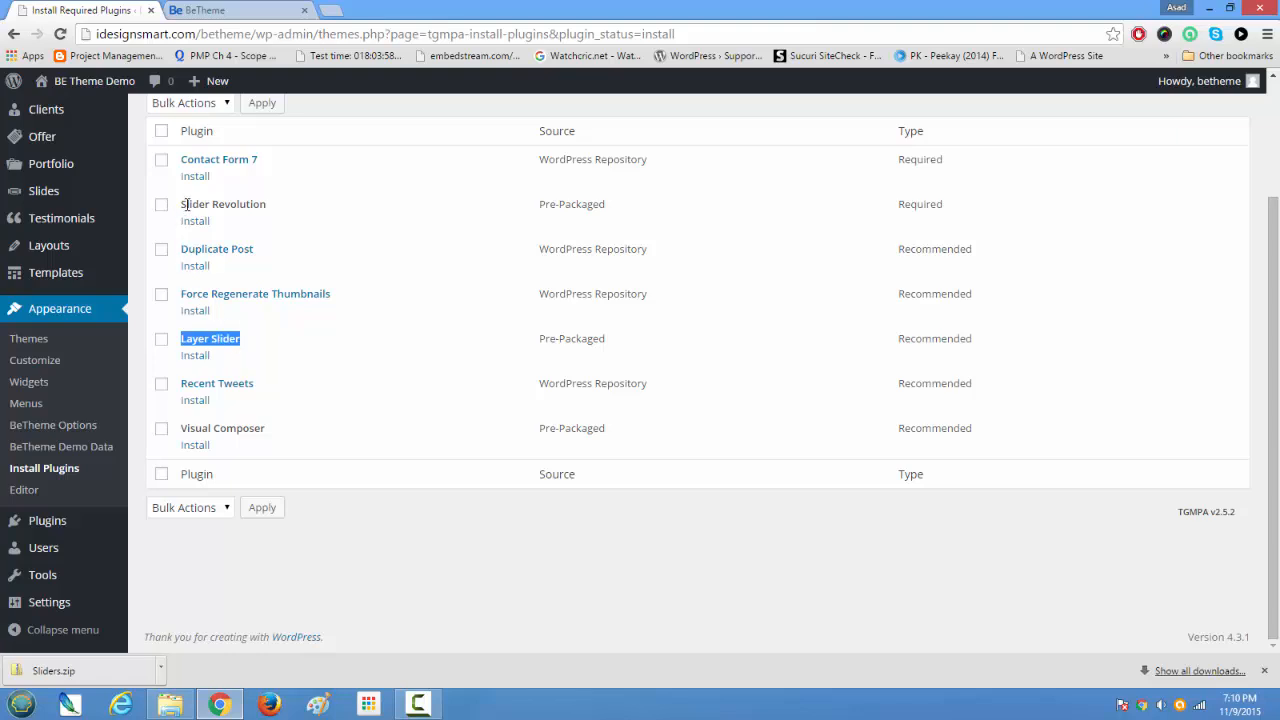
{"action": "left_click_drag", "start_coordinate": [185, 204], "coordinate": [289, 204]}
{"action": "scroll", "coordinate": [379, 359], "scroll_direction": "up", "scroll_amount": 3}
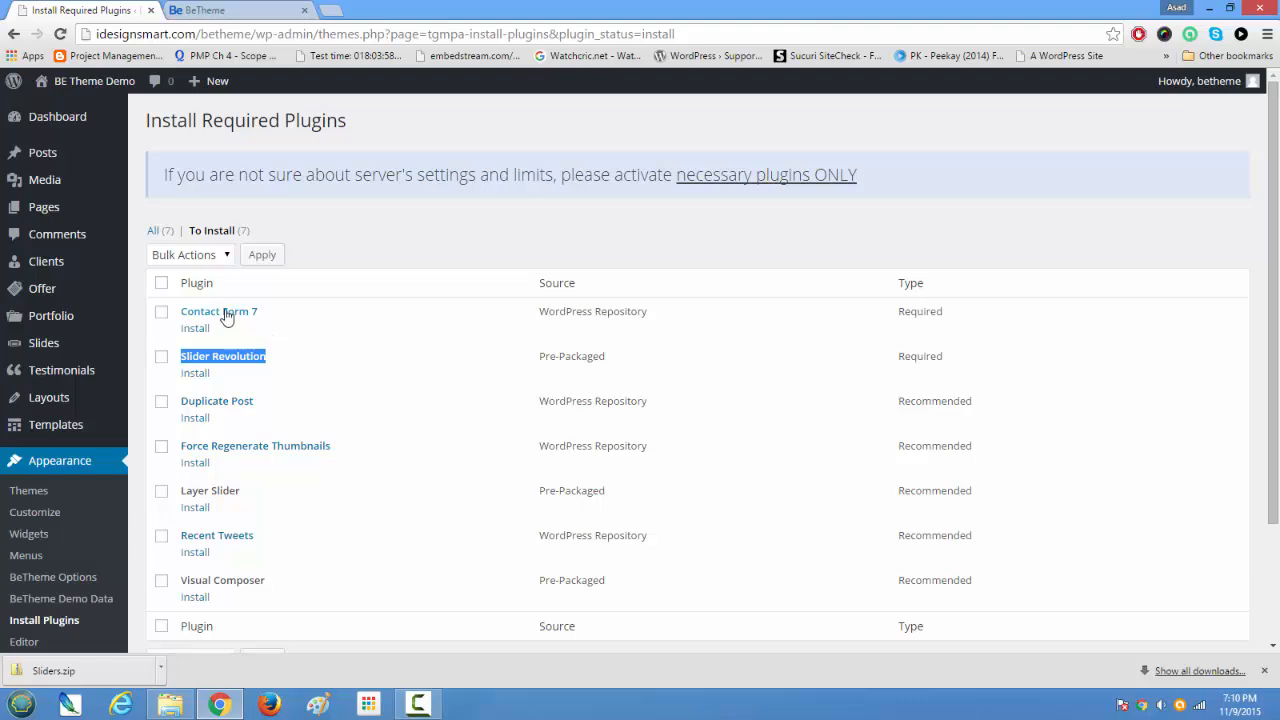
{"action": "scroll", "coordinate": [224, 314], "scroll_direction": "down", "scroll_amount": 2}
{"action": "scroll", "coordinate": [225, 315], "scroll_direction": "up", "scroll_amount": 2}
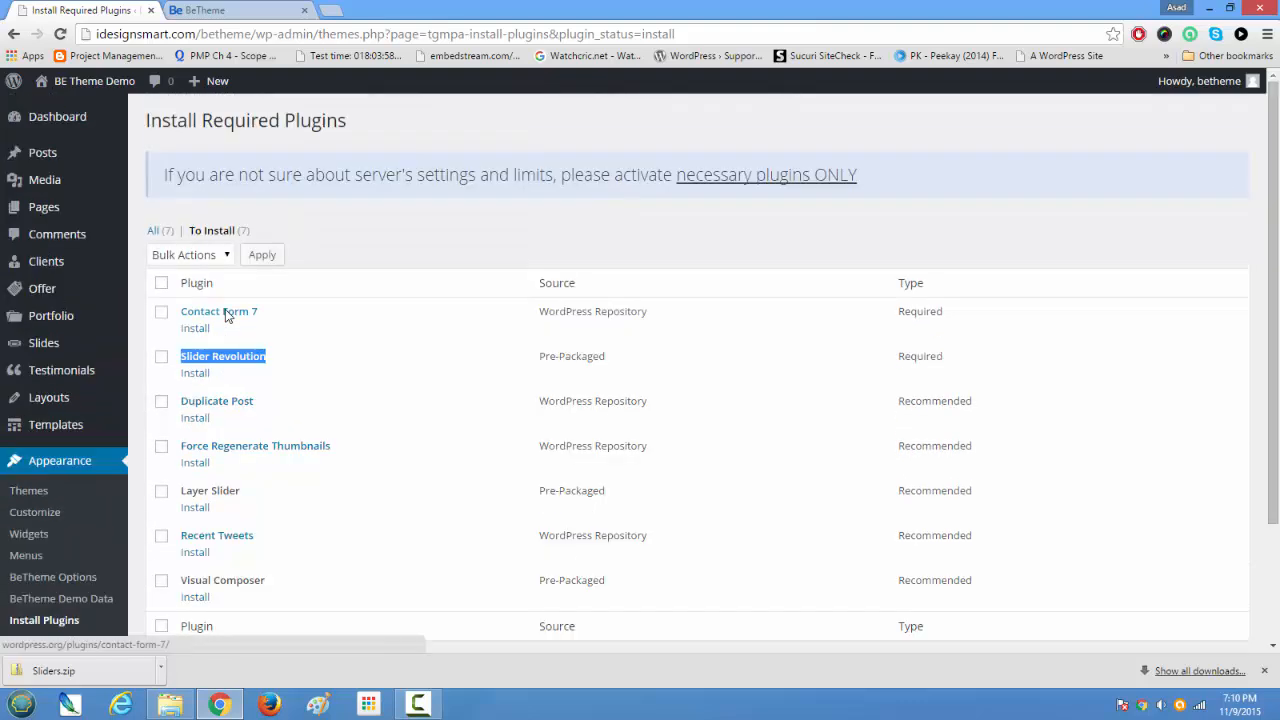
Step: Bulk-install all the listed plugins, from Contact Form 7 to Visual Composer, and review the installation results
{"action": "left_click", "coordinate": [162, 284]}
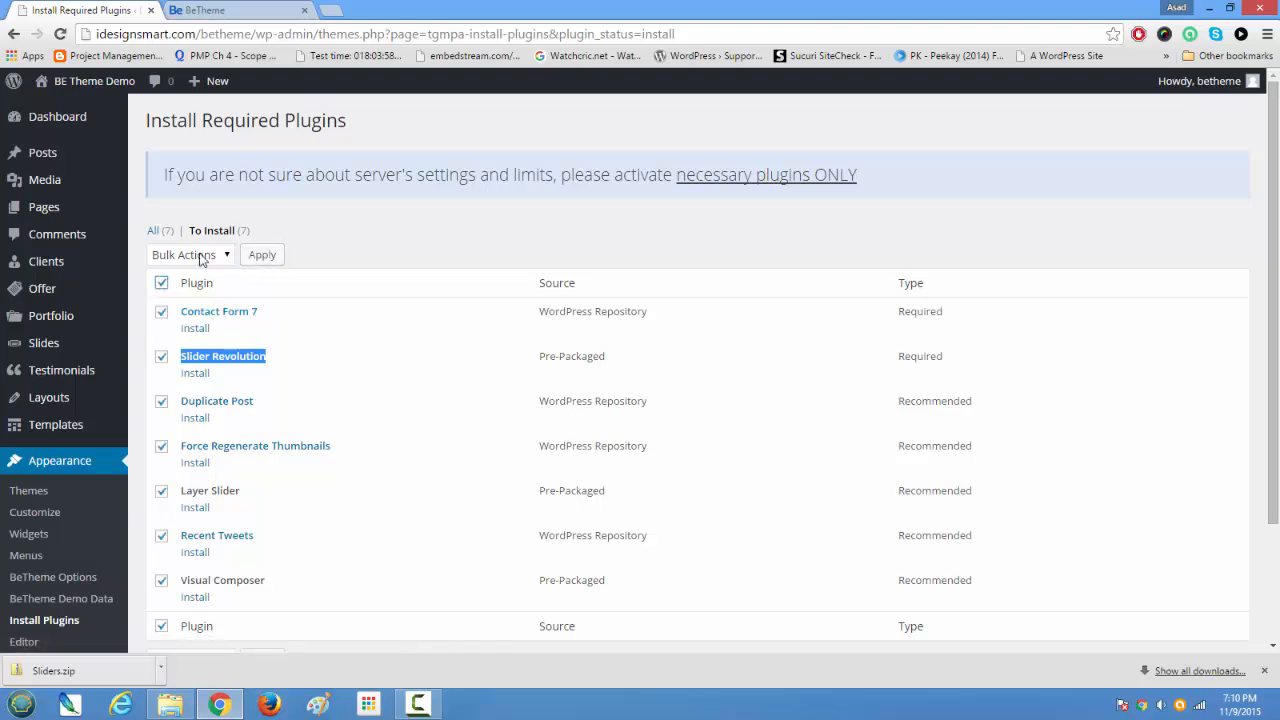
{"action": "left_click", "coordinate": [203, 258]}
{"action": "left_click", "coordinate": [195, 290]}
{"action": "left_click", "coordinate": [262, 257]}
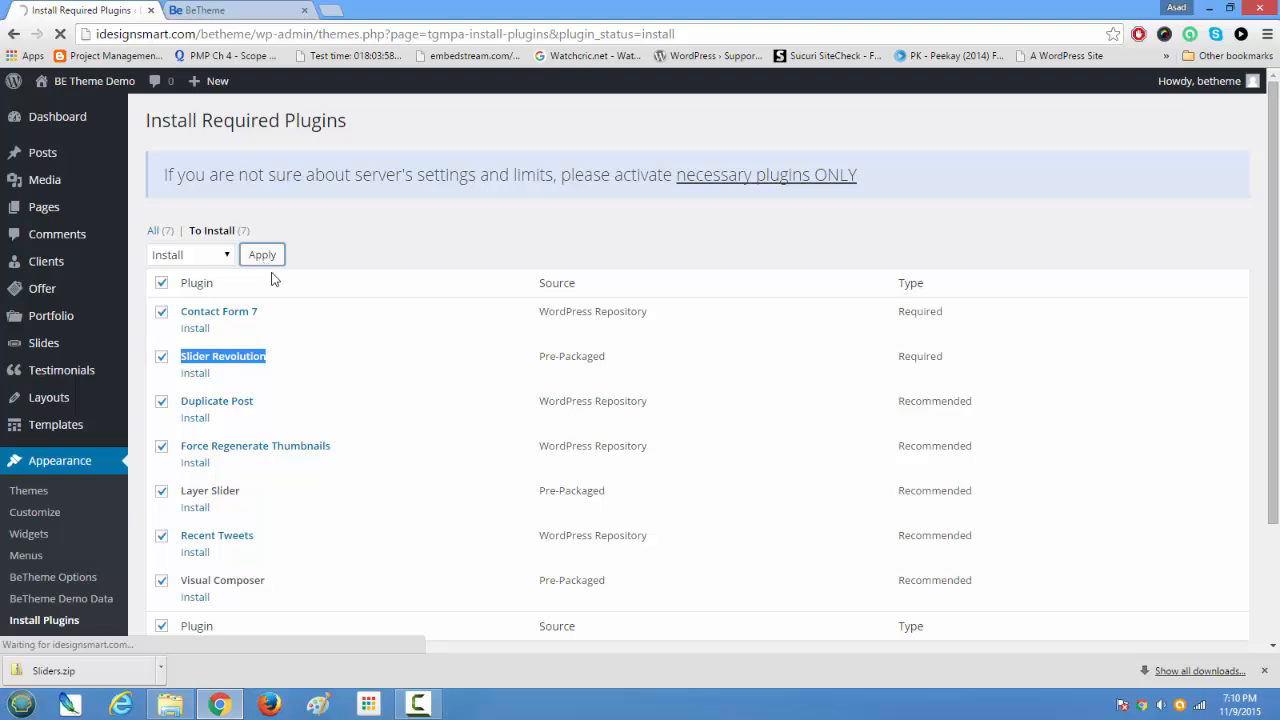
{"action": "scroll", "coordinate": [320, 280], "scroll_direction": "down", "scroll_amount": 2}
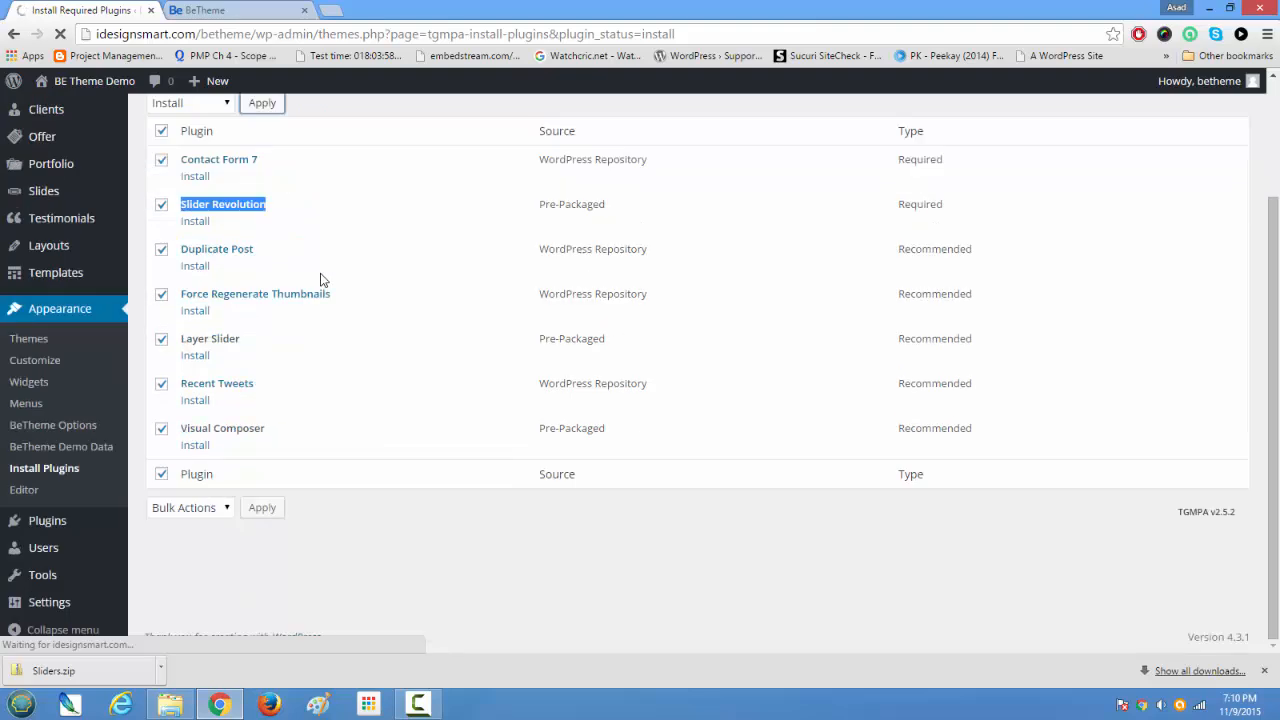
{"action": "scroll", "coordinate": [320, 280], "scroll_direction": "up", "scroll_amount": 2}
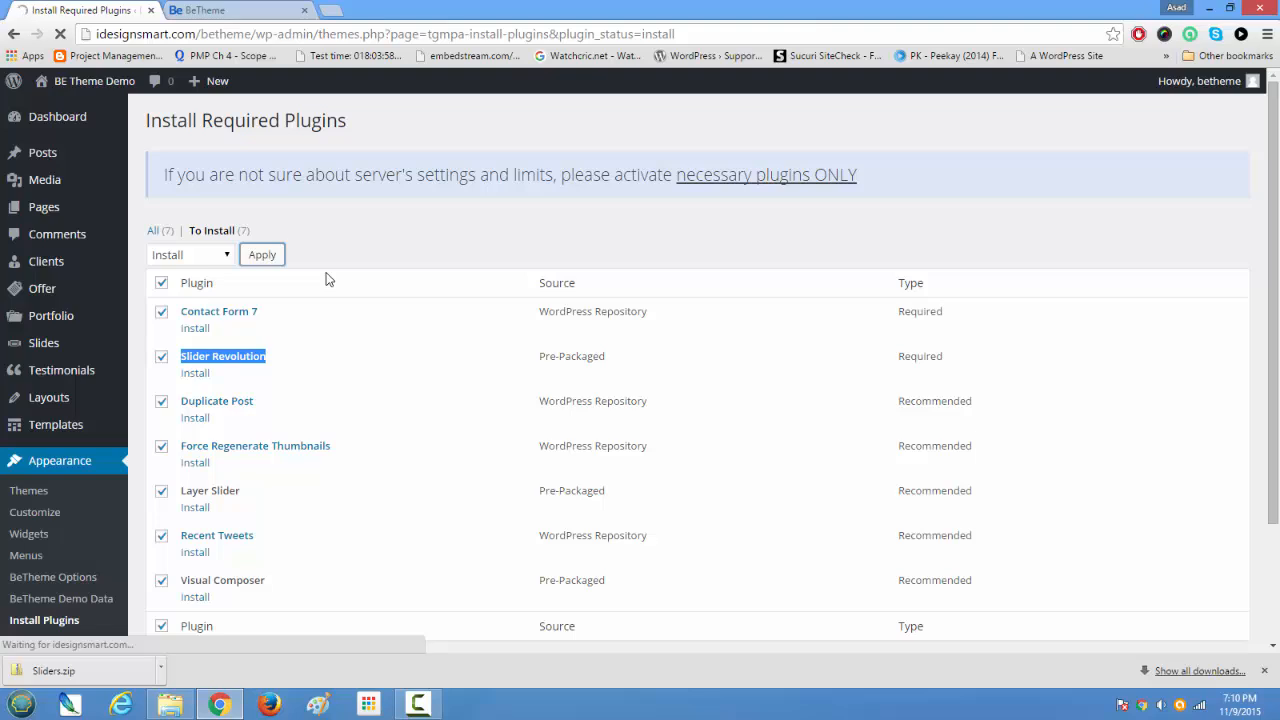
{"action": "scroll", "coordinate": [325, 279], "scroll_direction": "down", "scroll_amount": 3}
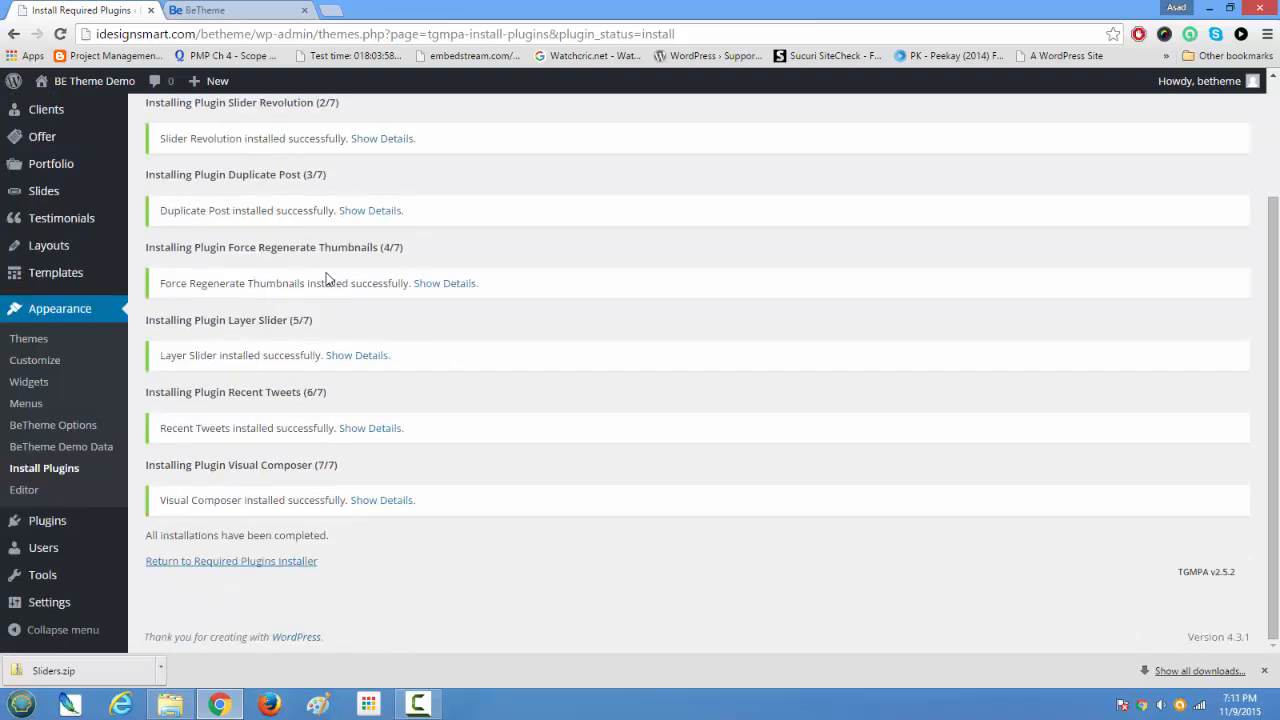
{"action": "scroll", "coordinate": [341, 420], "scroll_direction": "up", "scroll_amount": 3}
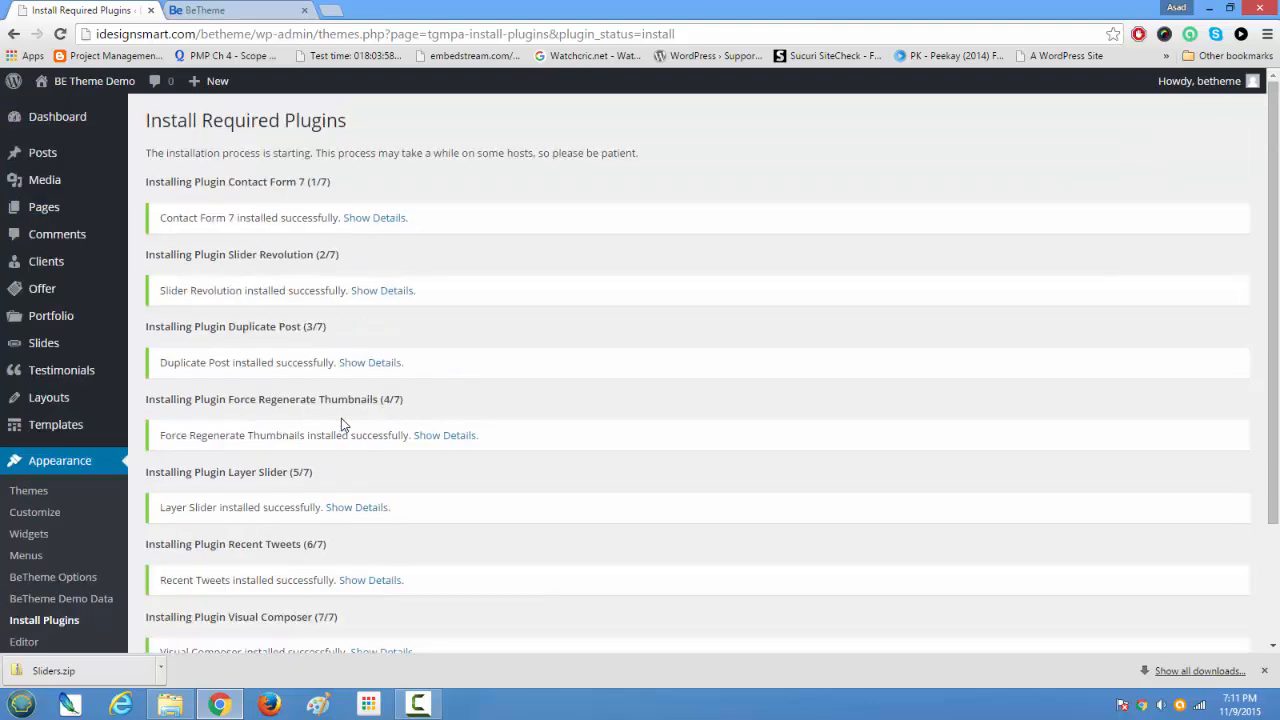
{"action": "left_click_drag", "start_coordinate": [153, 183], "coordinate": [340, 191]}
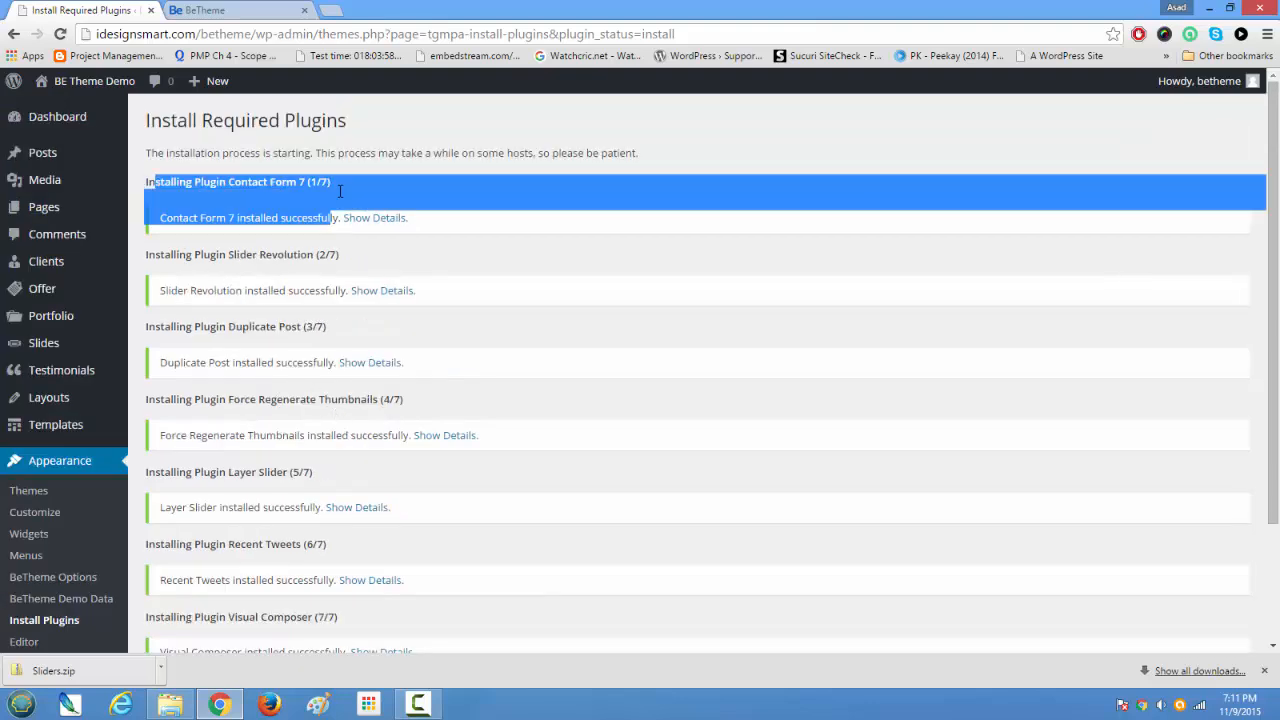
{"action": "scroll", "coordinate": [352, 324], "scroll_direction": "down", "scroll_amount": 3}
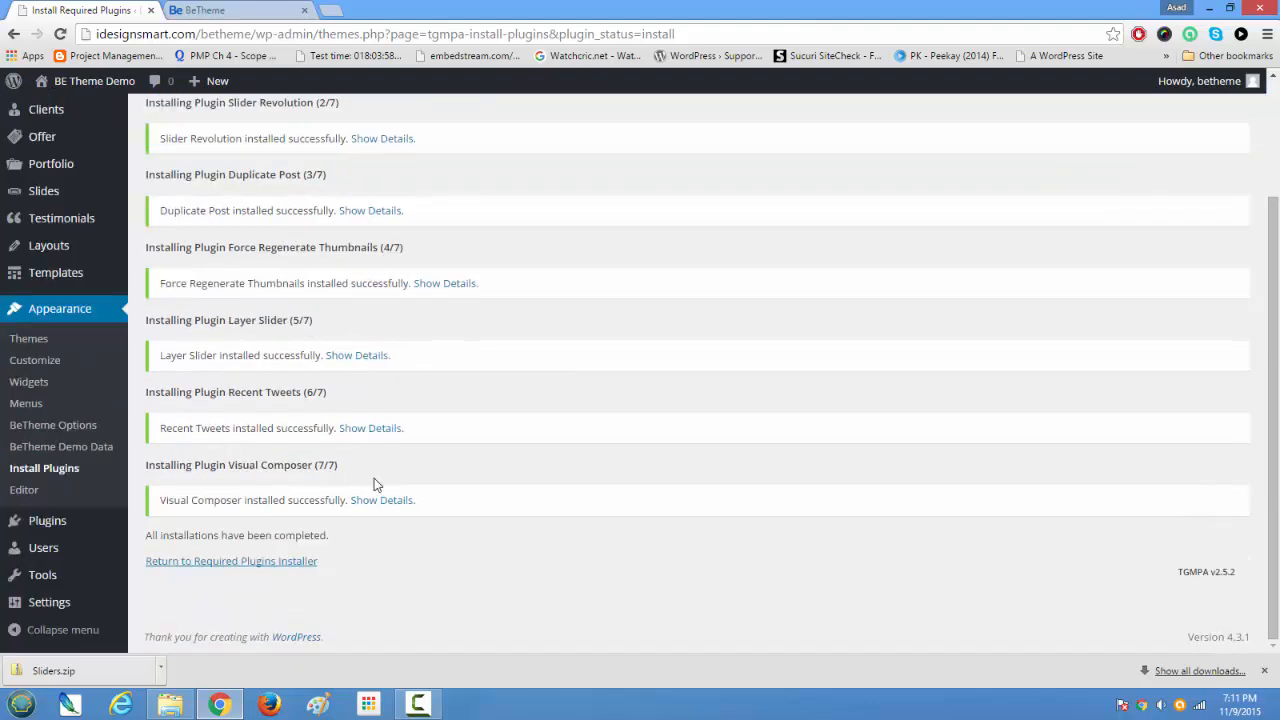
Step: Return to the required plugins installer and bulk-activate all the installed plugins
{"action": "left_click", "coordinate": [282, 565]}
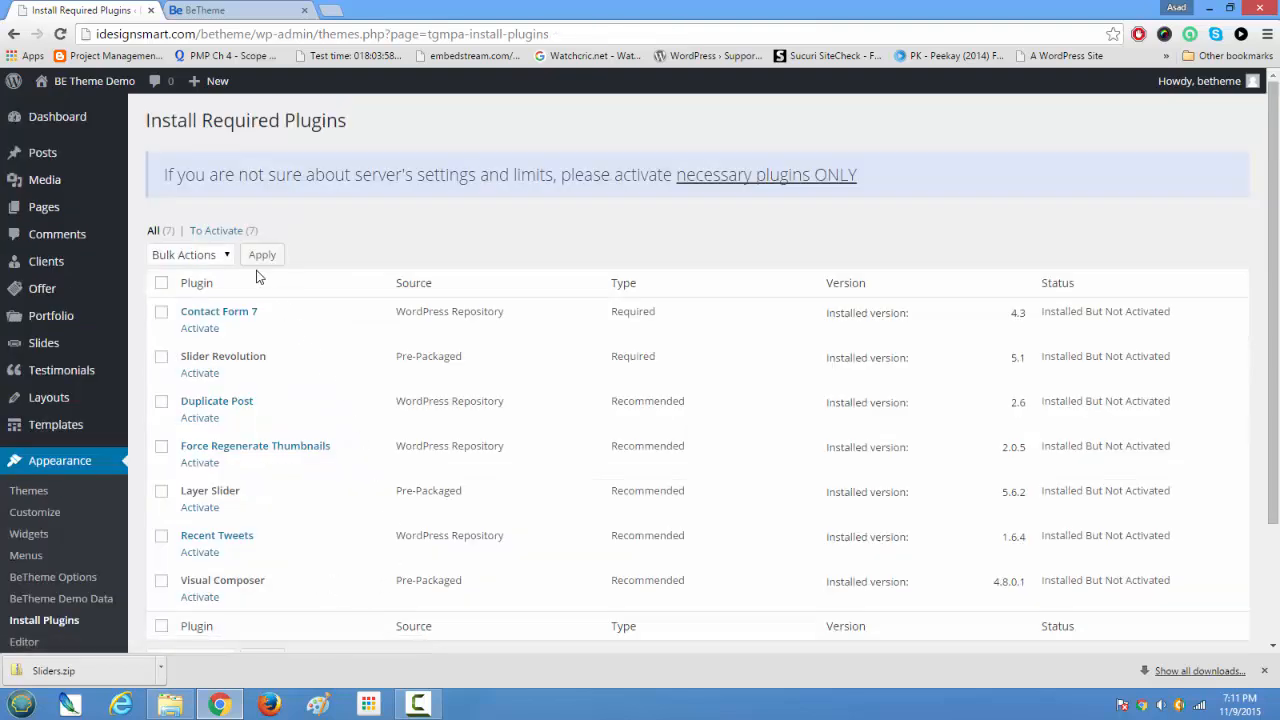
{"action": "left_click", "coordinate": [161, 283]}
{"action": "left_click", "coordinate": [212, 257]}
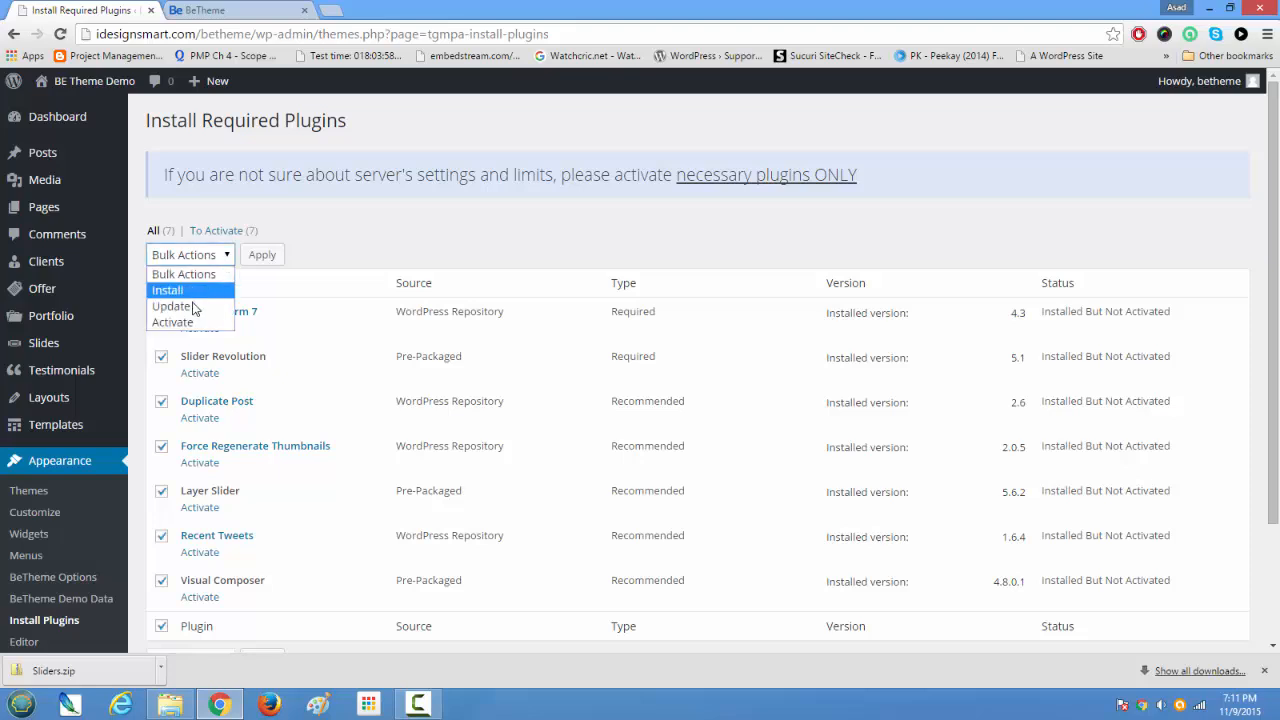
{"action": "left_click", "coordinate": [172, 323]}
{"action": "left_click", "coordinate": [261, 256]}
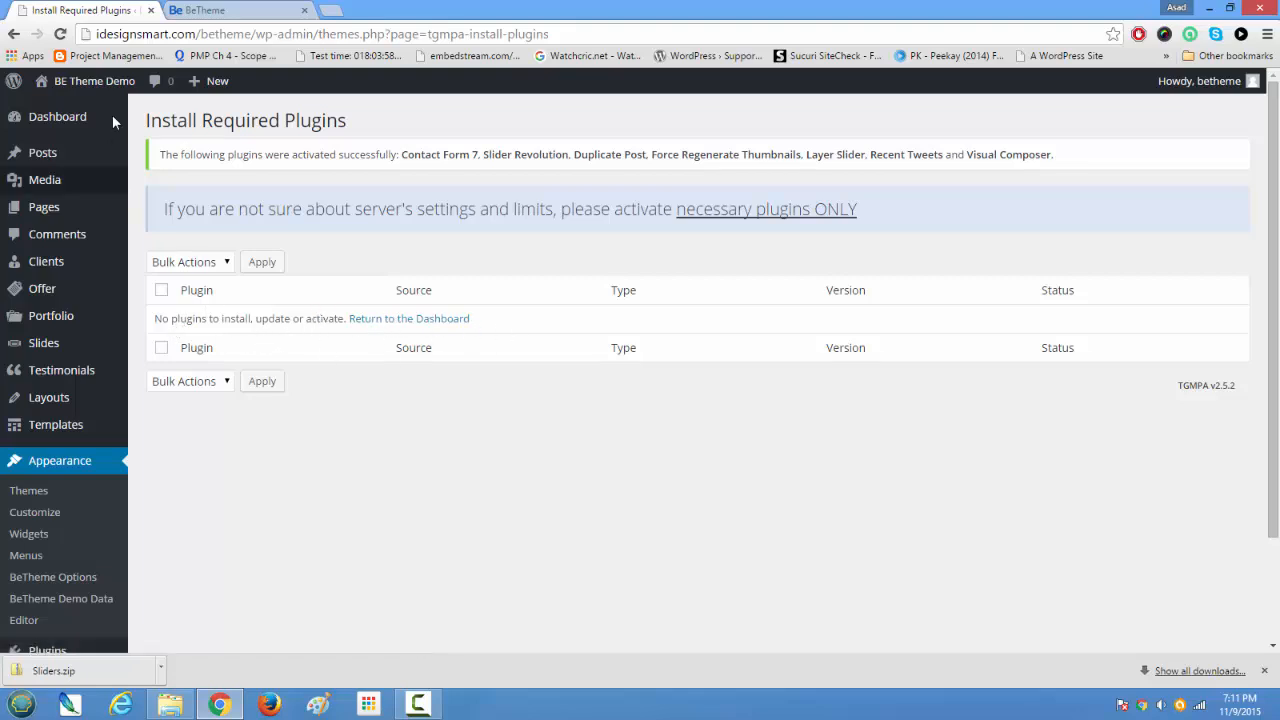
Step: Open the BE Theme Demo site in a new tab and close the extra Visual Composer welcome tab
{"action": "left_click", "coordinate": [190, 12]}
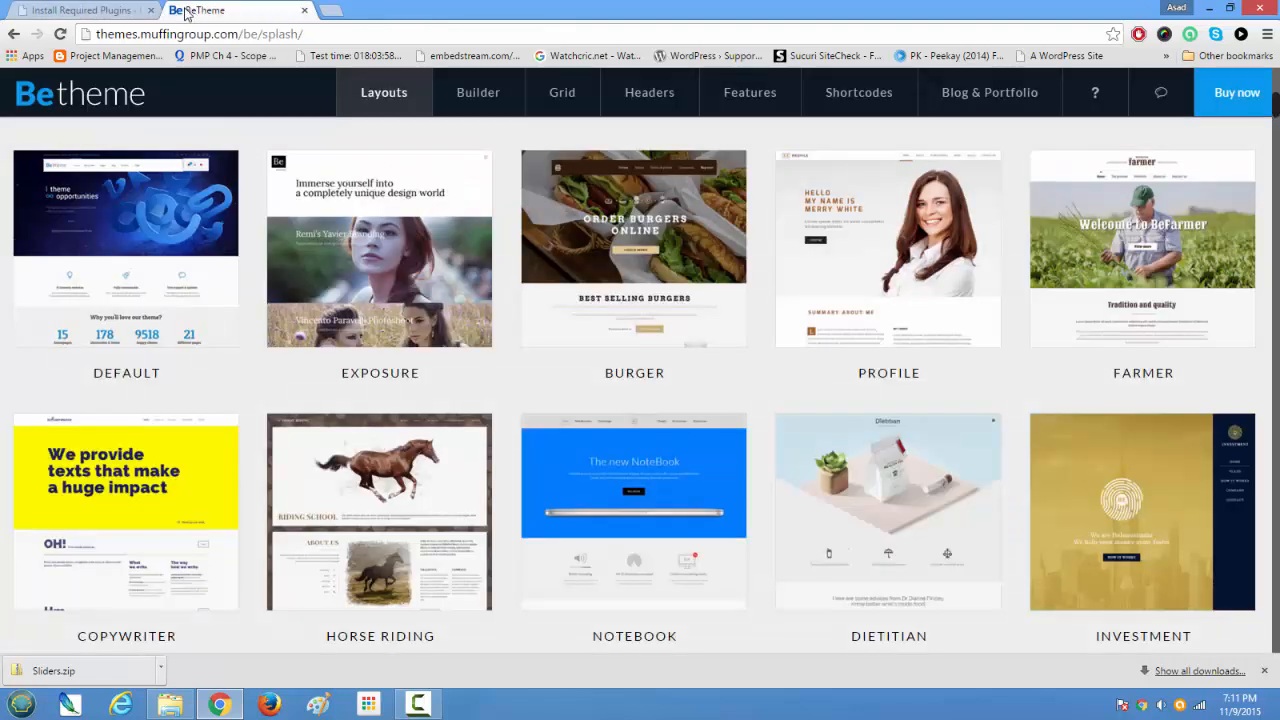
{"action": "left_click", "coordinate": [100, 10]}
{"action": "mouse_move", "coordinate": [83, 92]}
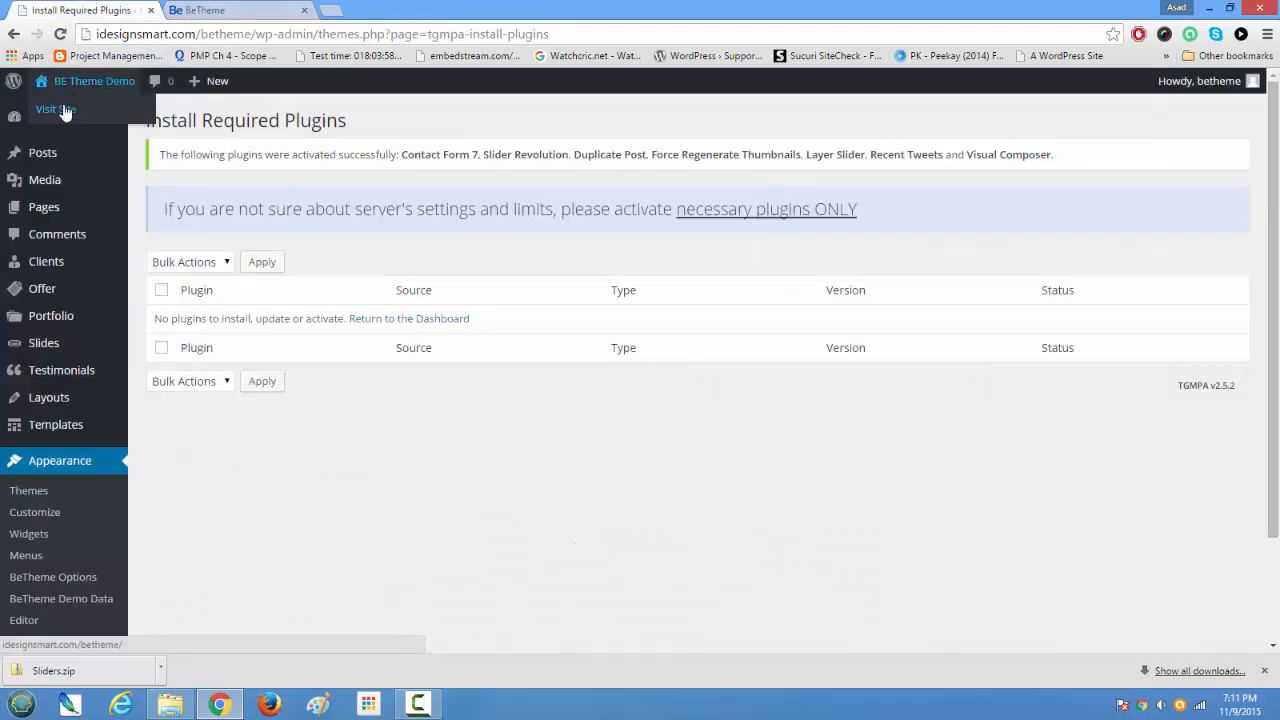
{"action": "right_click", "coordinate": [64, 112]}
{"action": "left_click", "coordinate": [130, 115]}
{"action": "left_click", "coordinate": [200, 10]}
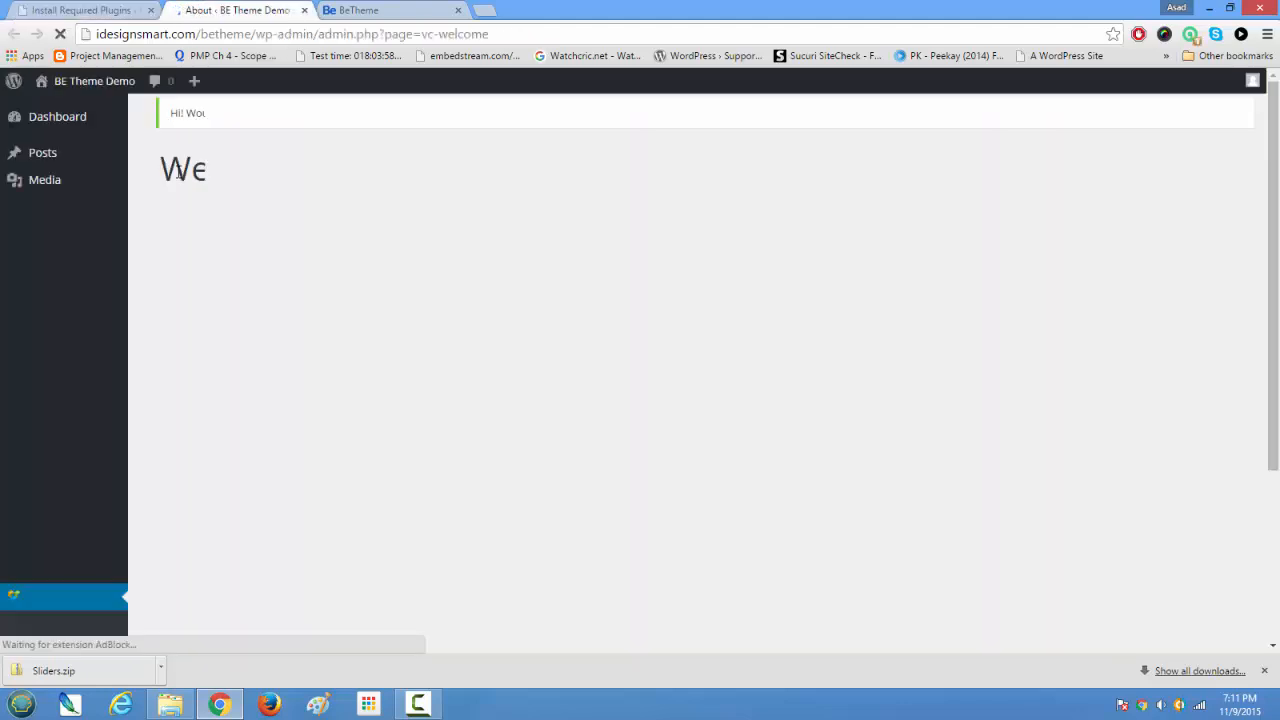
{"action": "mouse_move", "coordinate": [98, 86]}
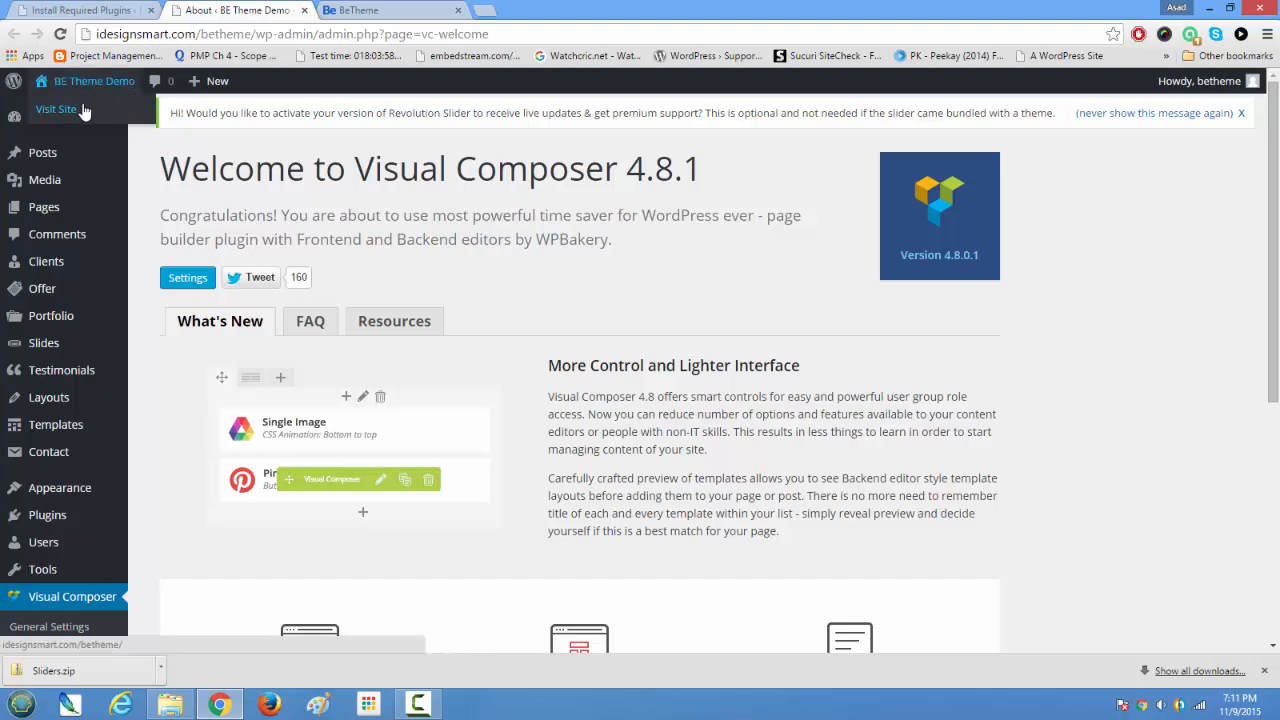
{"action": "right_click", "coordinate": [72, 113]}
{"action": "left_click", "coordinate": [100, 122]}
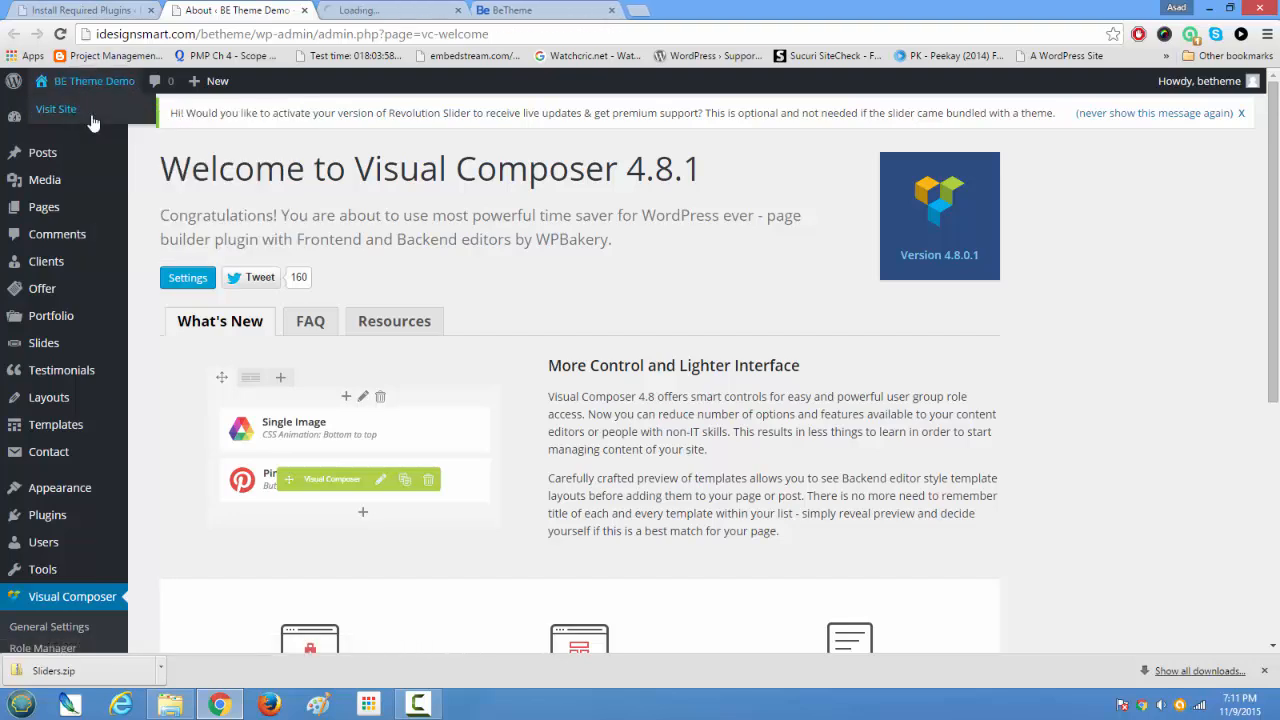
{"action": "left_click", "coordinate": [303, 11]}
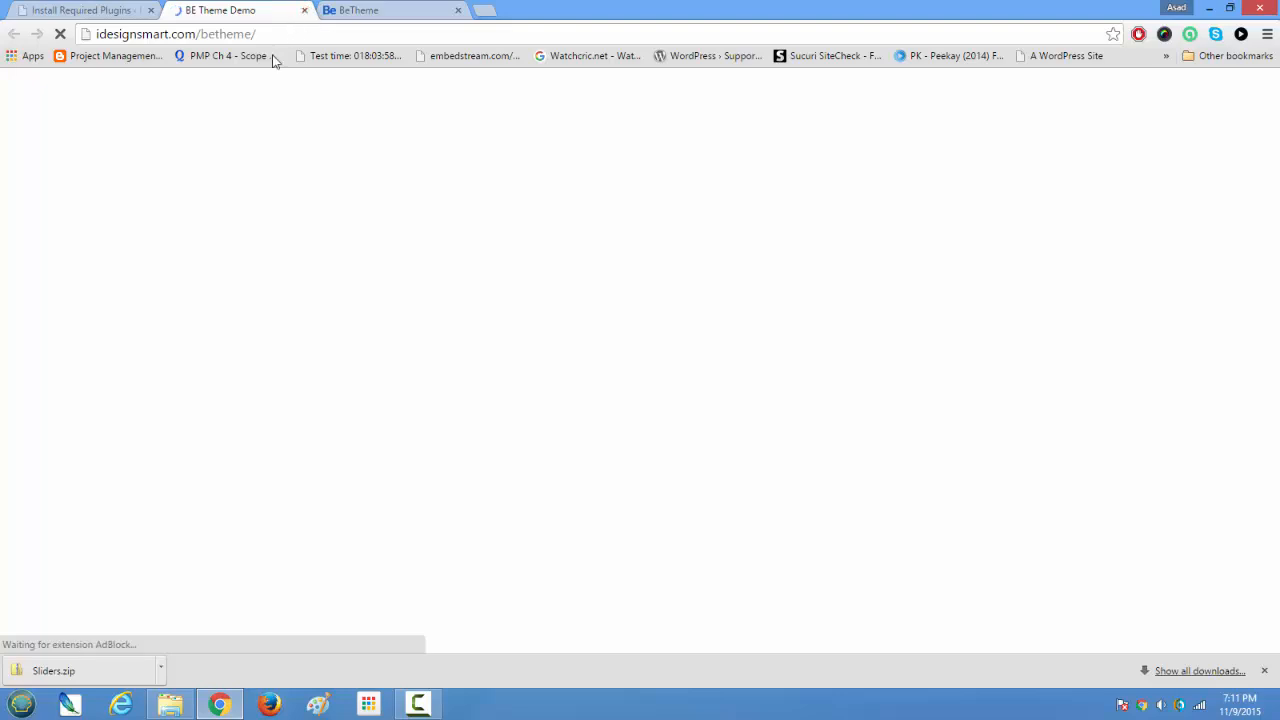
Step: Examine the demo site's home page with Betheme active, from the header and first post down to the footer widgets
{"action": "scroll", "coordinate": [120, 430], "scroll_direction": "down", "scroll_amount": 6}
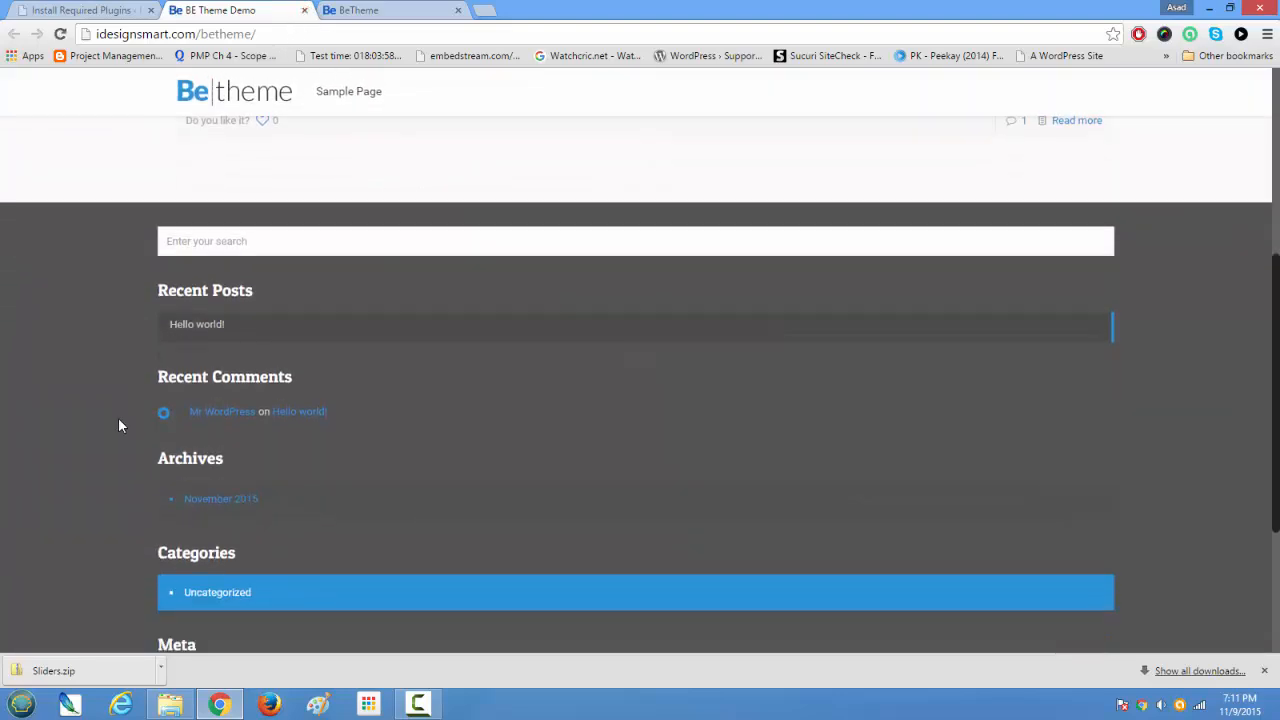
{"action": "scroll", "coordinate": [118, 425], "scroll_direction": "up", "scroll_amount": 6}
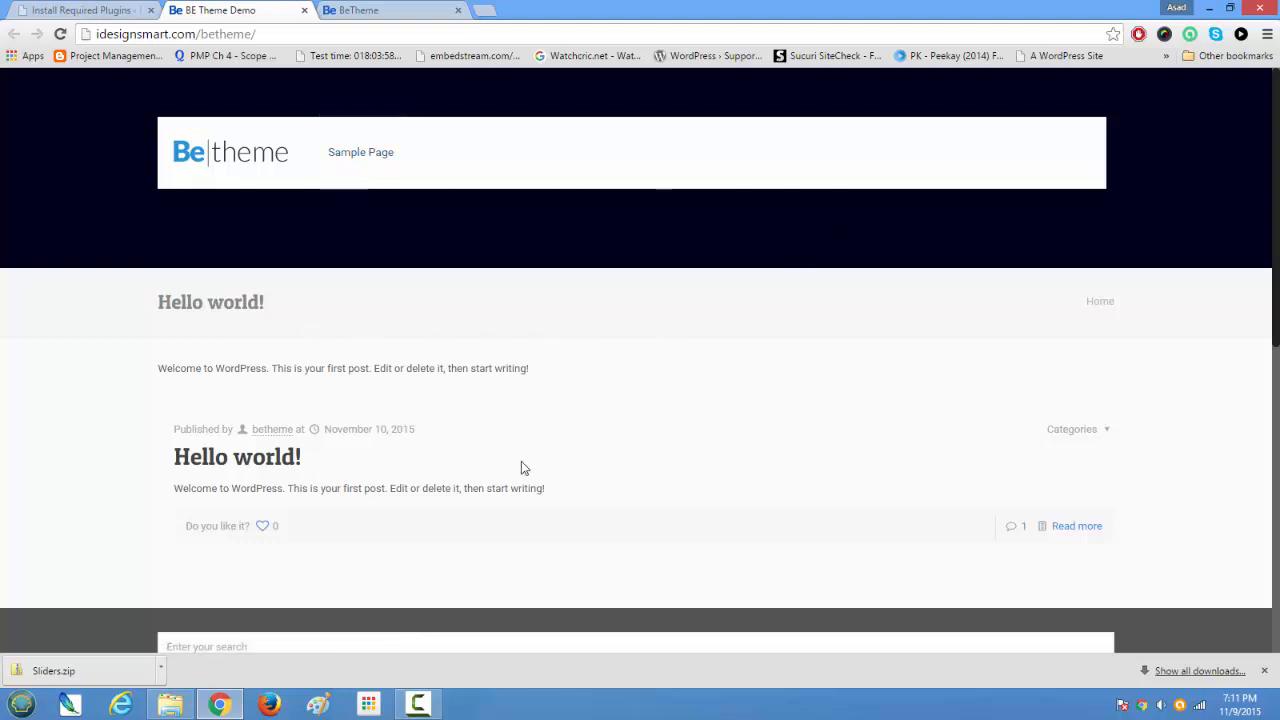
{"action": "scroll", "coordinate": [451, 437], "scroll_direction": "down", "scroll_amount": 5}
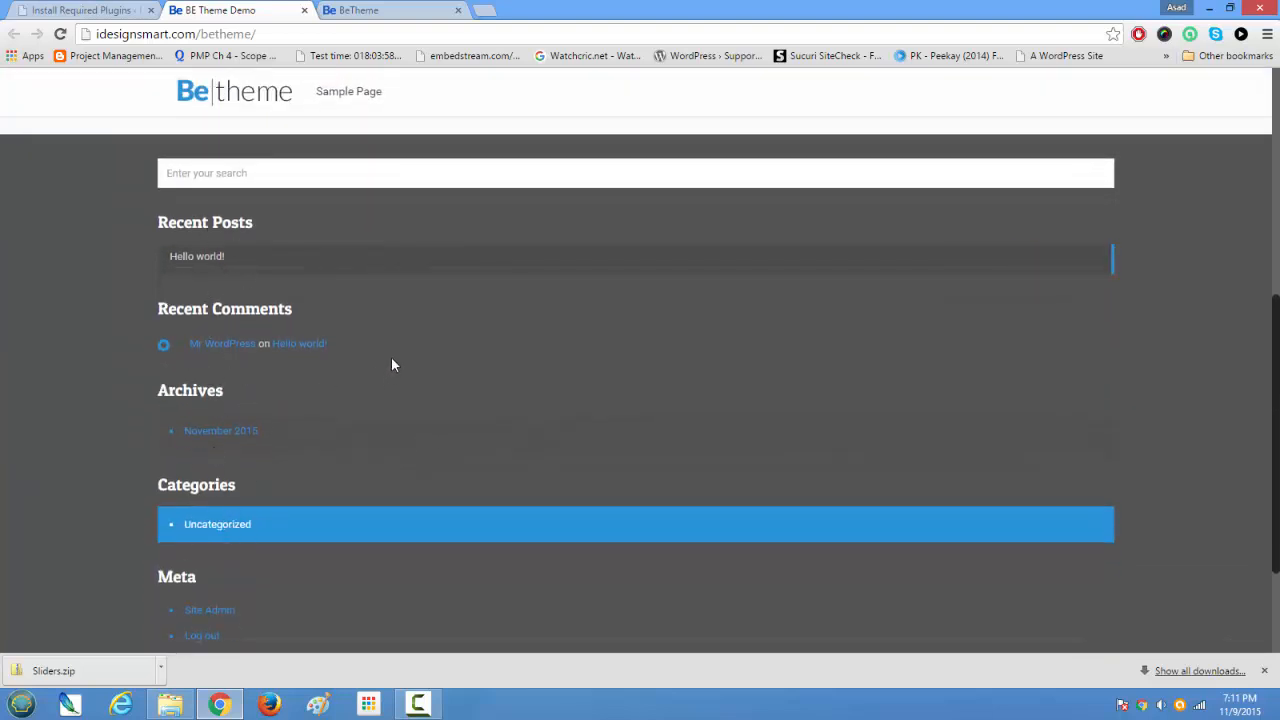
{"action": "scroll", "coordinate": [273, 390], "scroll_direction": "up", "scroll_amount": 1}
{"action": "scroll", "coordinate": [274, 405], "scroll_direction": "down", "scroll_amount": 3}
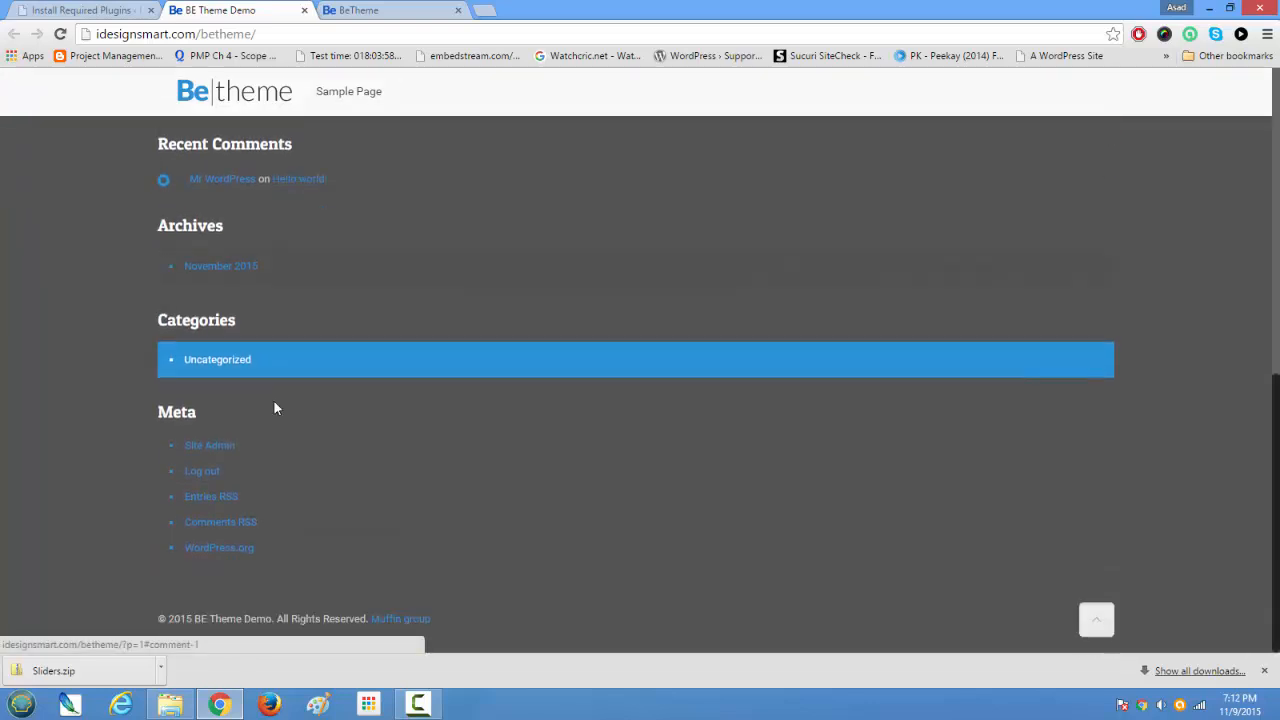
{"action": "scroll", "coordinate": [274, 401], "scroll_direction": "up", "scroll_amount": 10}
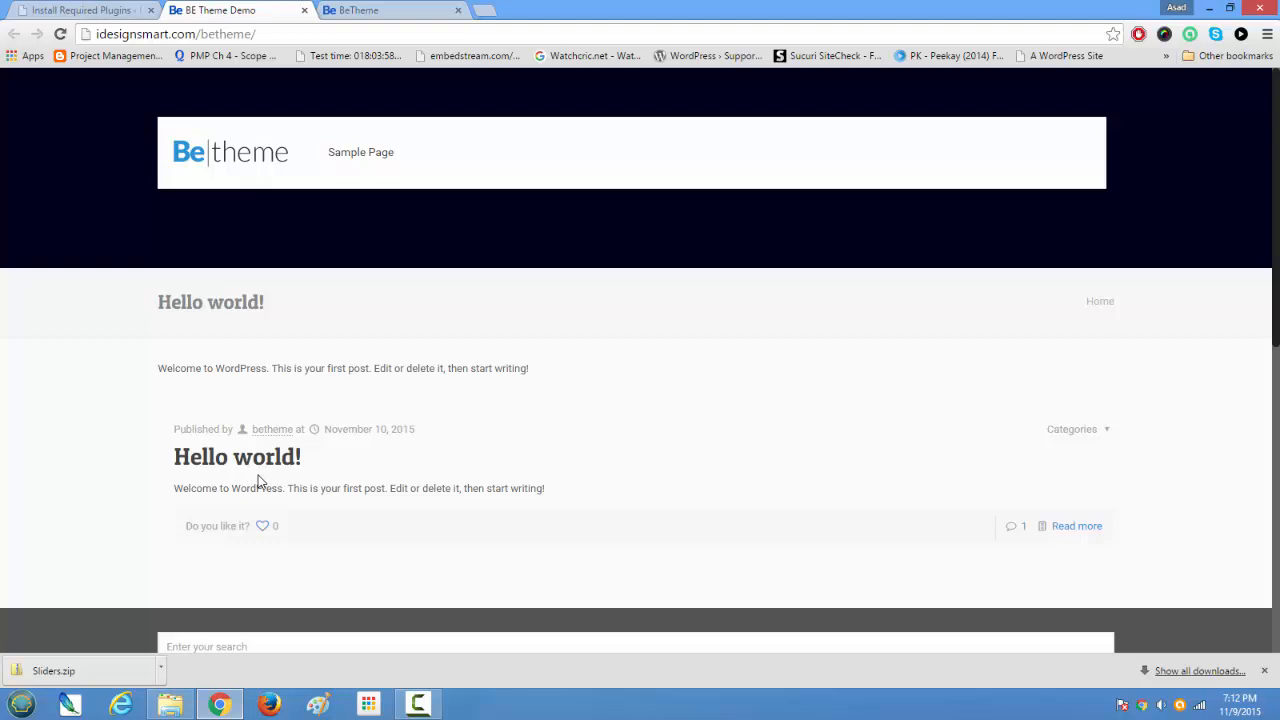
Step: Open the Profile layout from the Betheme showcase and examine its intro banner and Summary About Me section
{"action": "left_click", "coordinate": [368, 10]}
{"action": "left_click", "coordinate": [847, 247]}
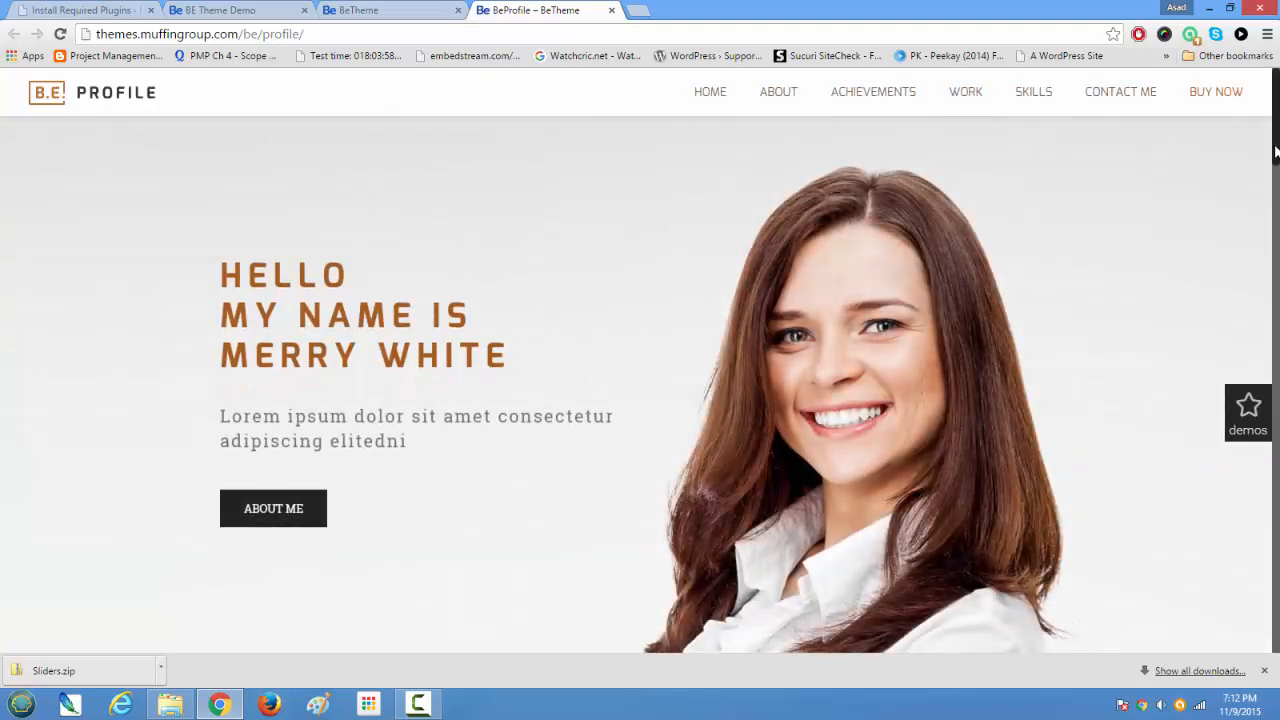
{"action": "scroll", "coordinate": [952, 80], "scroll_direction": "down", "scroll_amount": 2}
{"action": "scroll", "coordinate": [1258, 160], "scroll_direction": "down", "scroll_amount": 5}
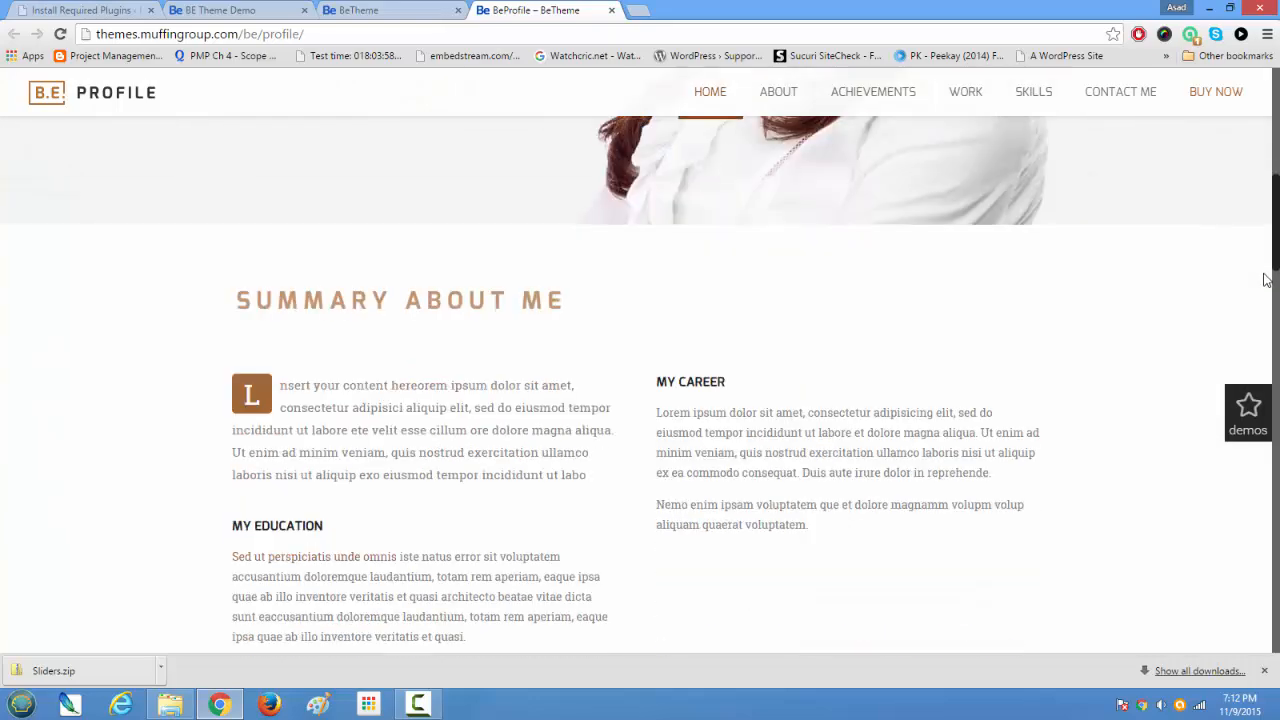
{"action": "scroll", "coordinate": [1258, 165], "scroll_direction": "up", "scroll_amount": 6}
{"action": "scroll", "coordinate": [1257, 200], "scroll_direction": "down", "scroll_amount": 5}
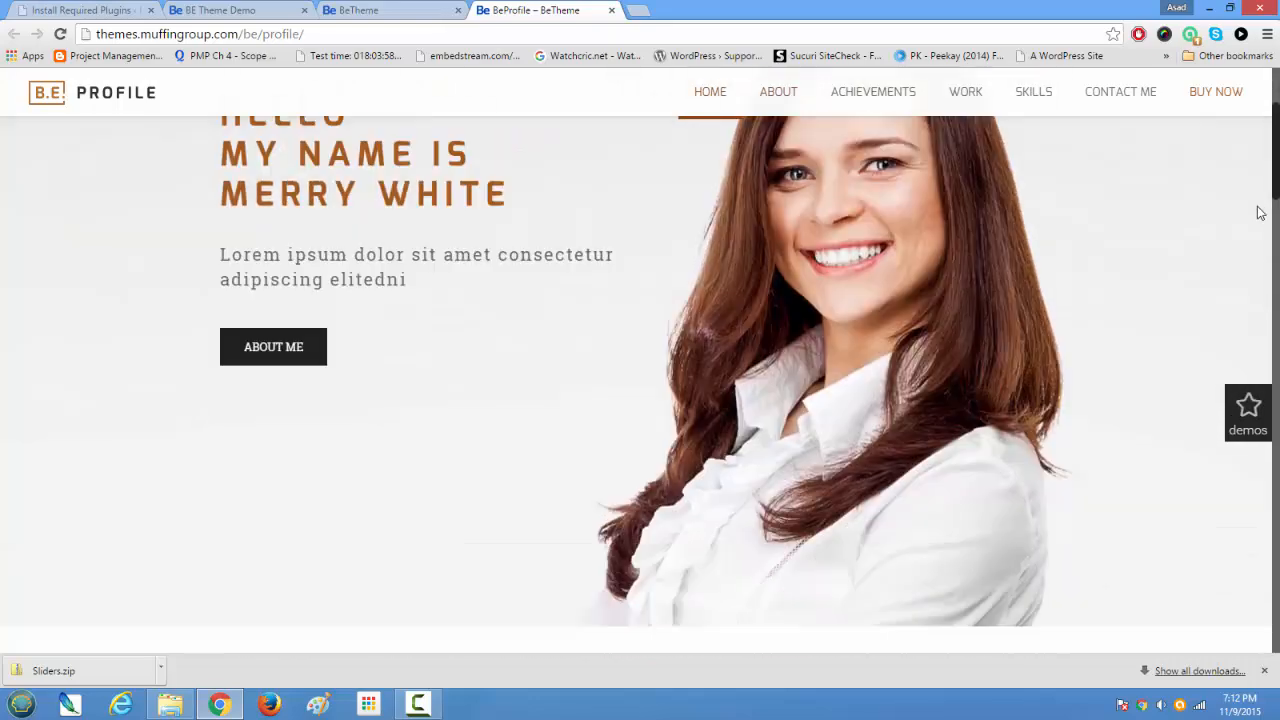
{"action": "scroll", "coordinate": [1245, 250], "scroll_direction": "up", "scroll_amount": 6}
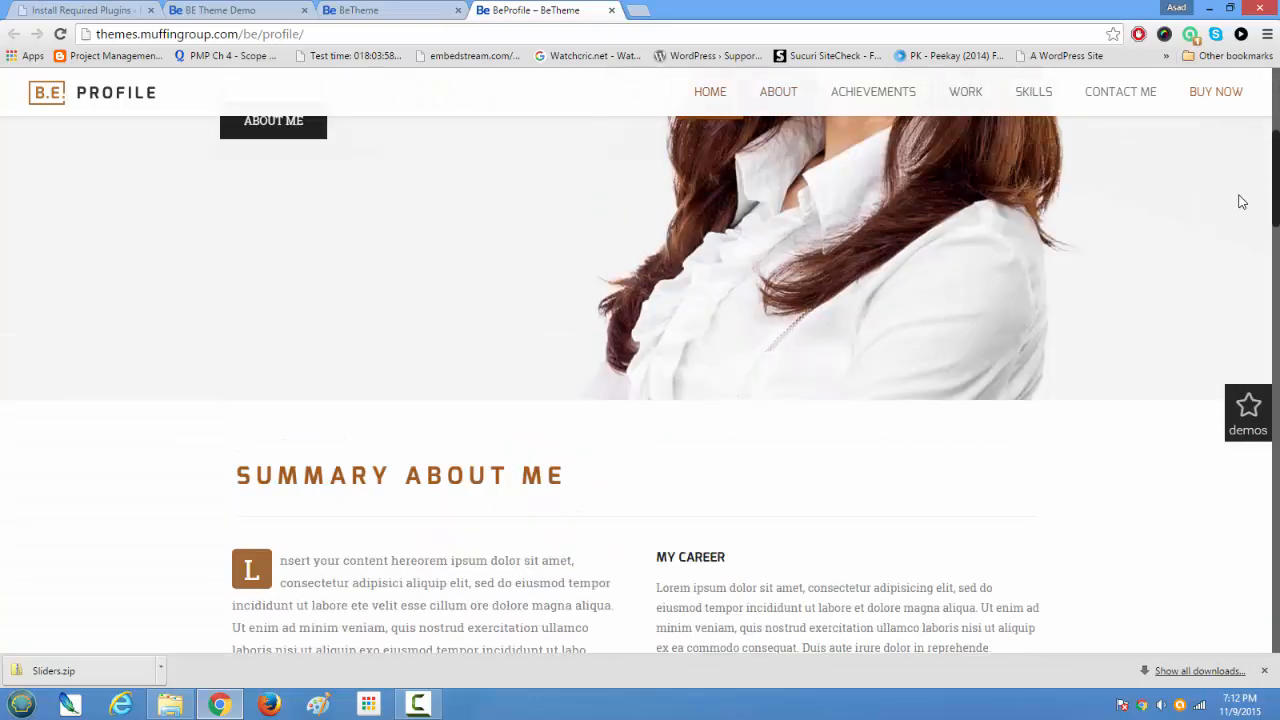
{"action": "scroll", "coordinate": [1248, 171], "scroll_direction": "down", "scroll_amount": 5}
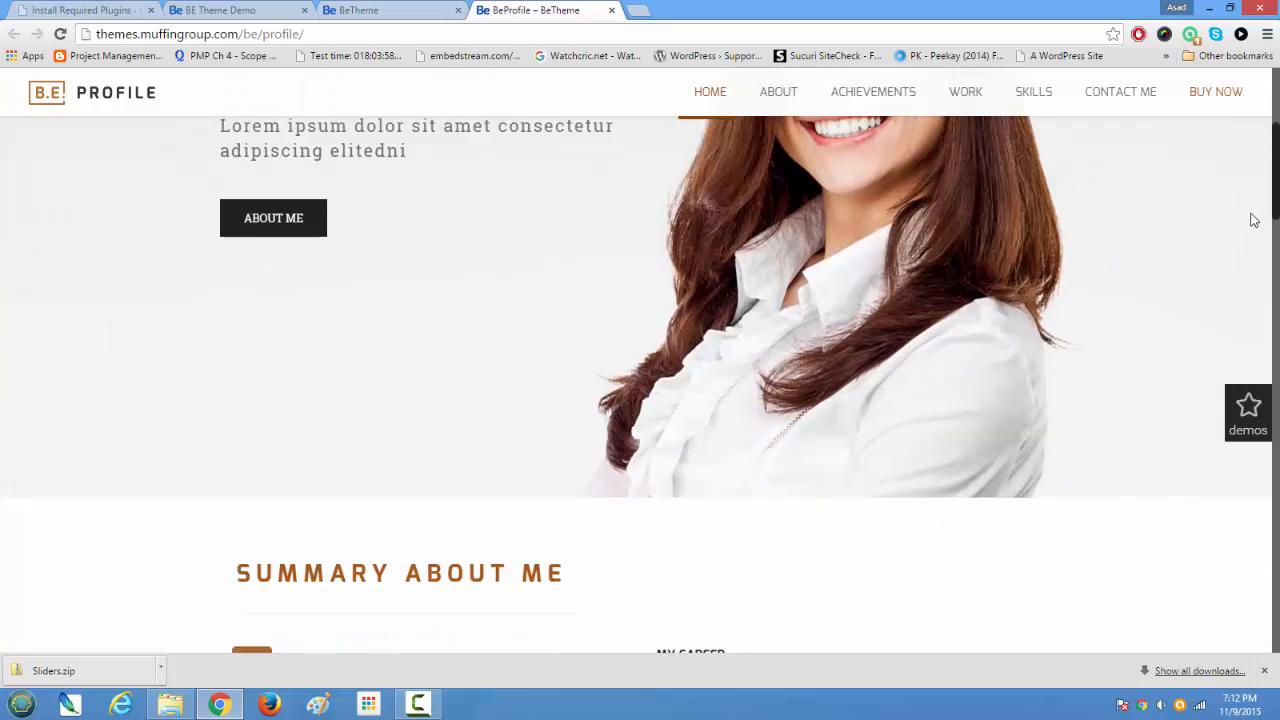
Step: Examine the rest of the Profile layout preview, from the achievements through latest work to the skills section, and close the preview
{"action": "scroll", "coordinate": [1243, 277], "scroll_direction": "down", "scroll_amount": 6}
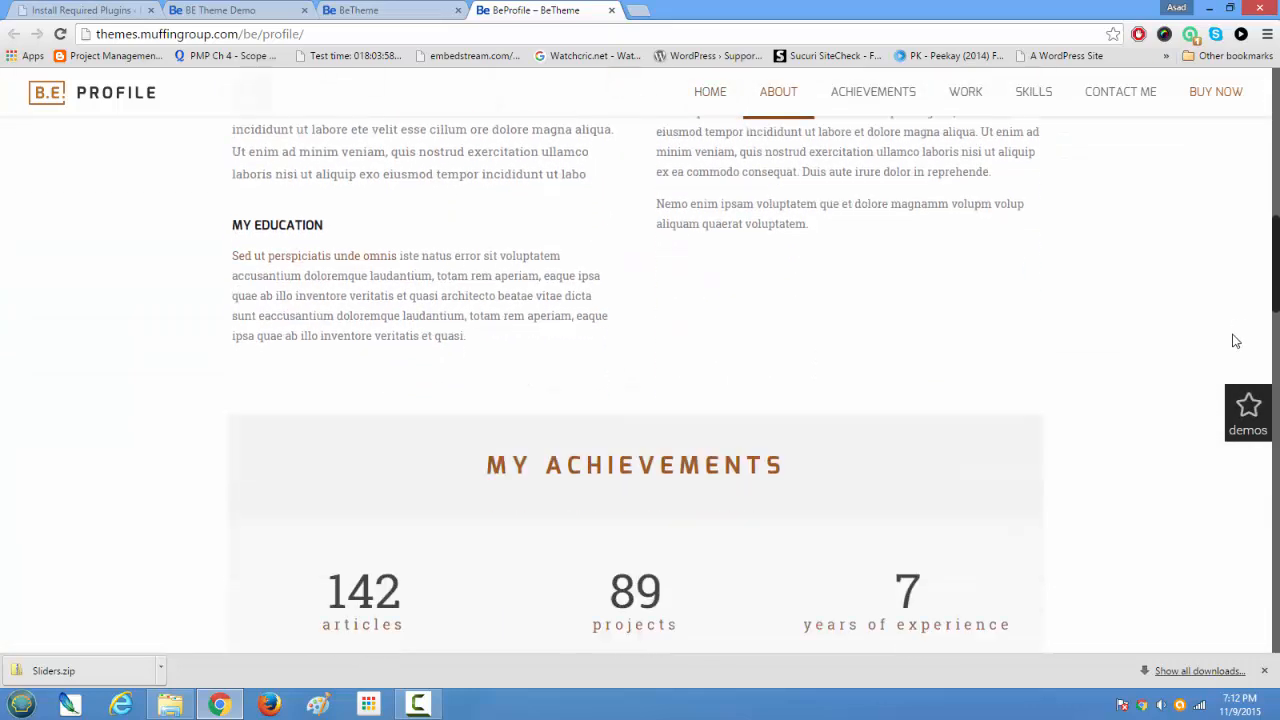
{"action": "scroll", "coordinate": [1227, 372], "scroll_direction": "up", "scroll_amount": 2}
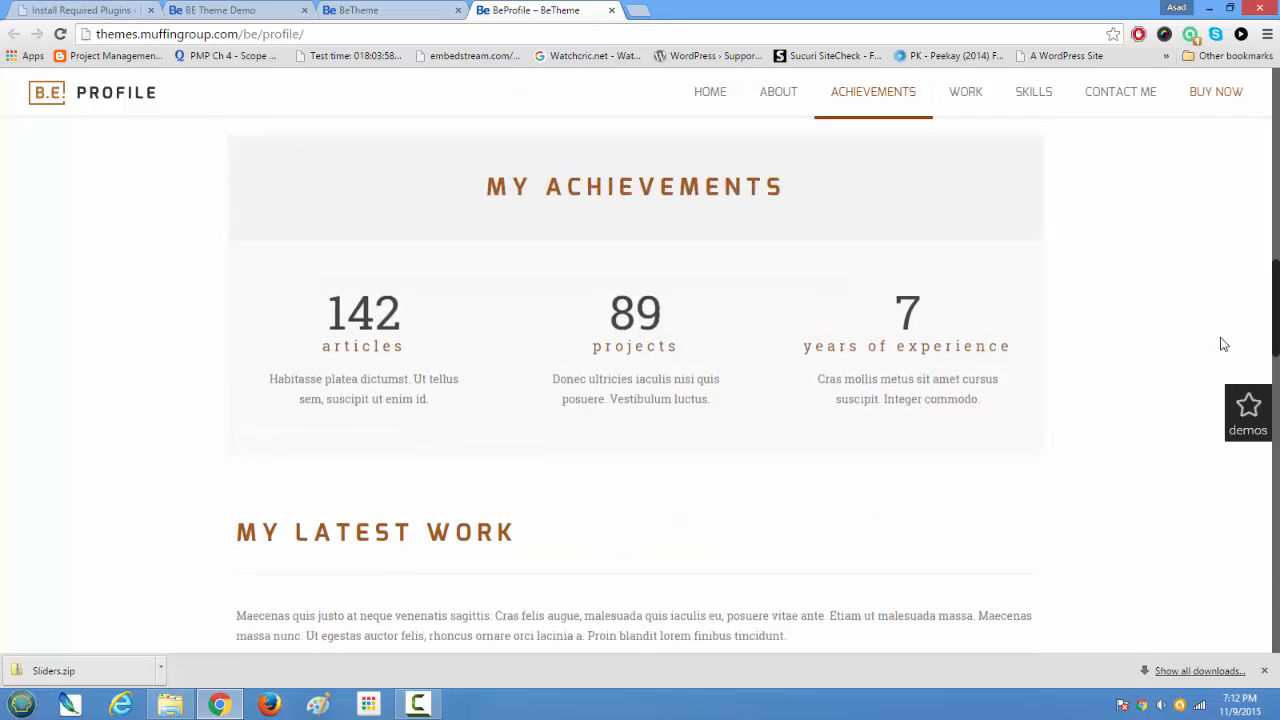
{"action": "scroll", "coordinate": [1222, 340], "scroll_direction": "up", "scroll_amount": 1}
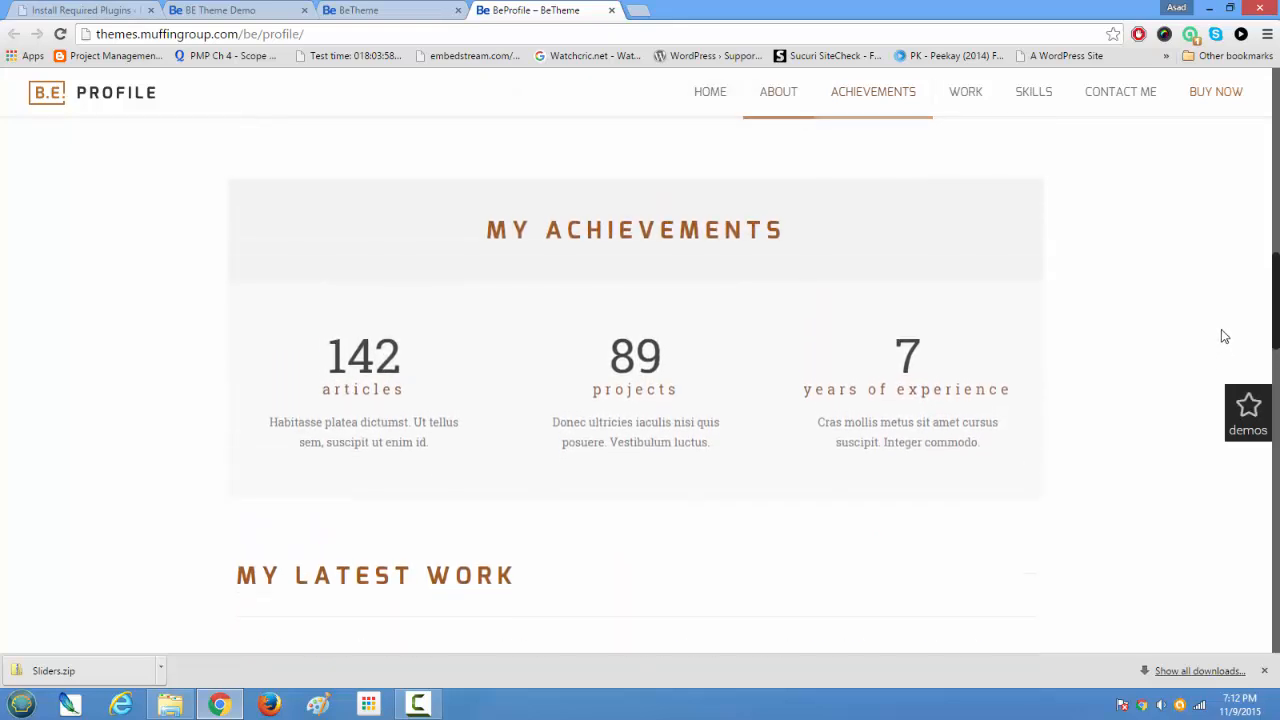
{"action": "scroll", "coordinate": [1218, 344], "scroll_direction": "down", "scroll_amount": 4}
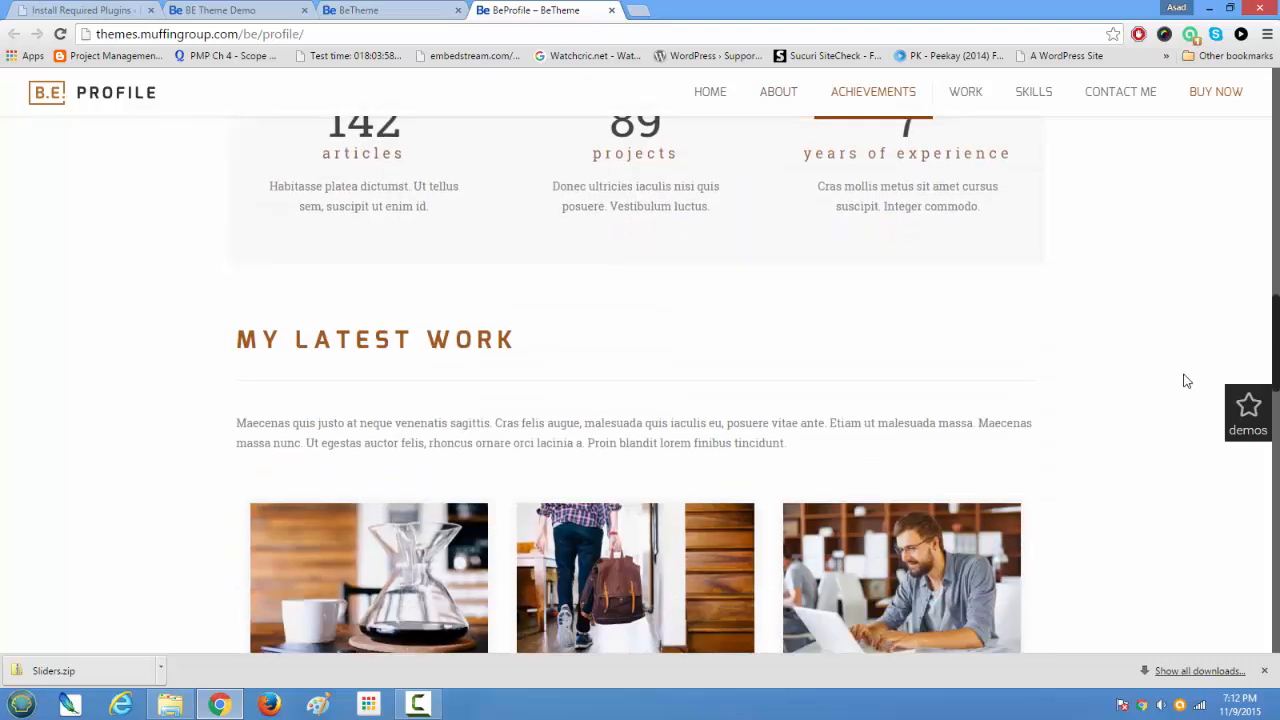
{"action": "scroll", "coordinate": [1170, 450], "scroll_direction": "down", "scroll_amount": 6}
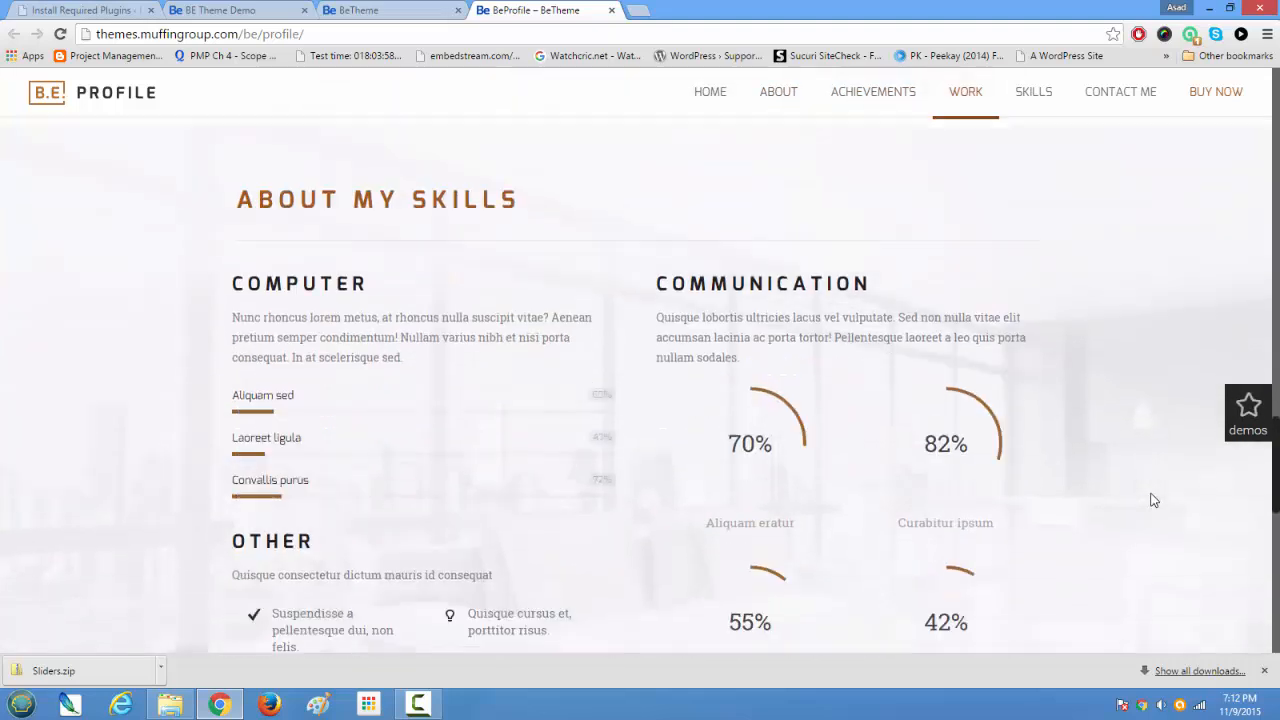
{"action": "scroll", "coordinate": [1151, 513], "scroll_direction": "down", "scroll_amount": 4}
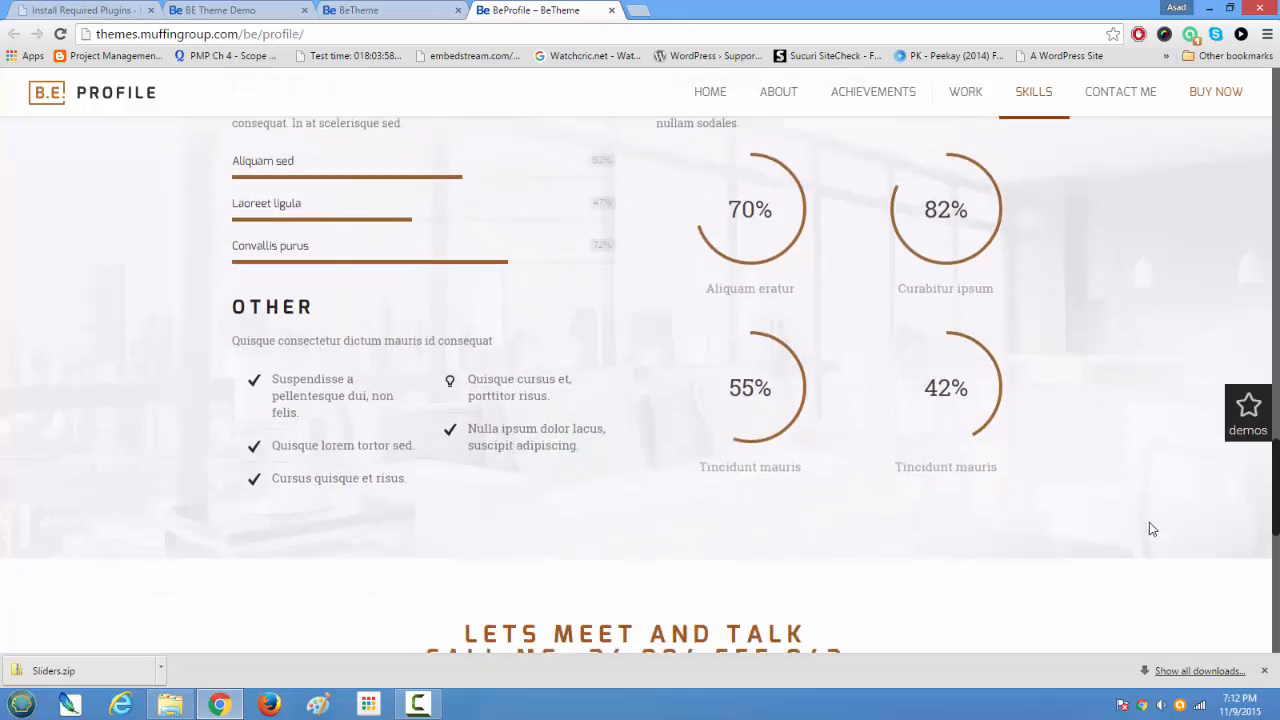
{"action": "scroll", "coordinate": [1160, 283], "scroll_direction": "up", "scroll_amount": 20}
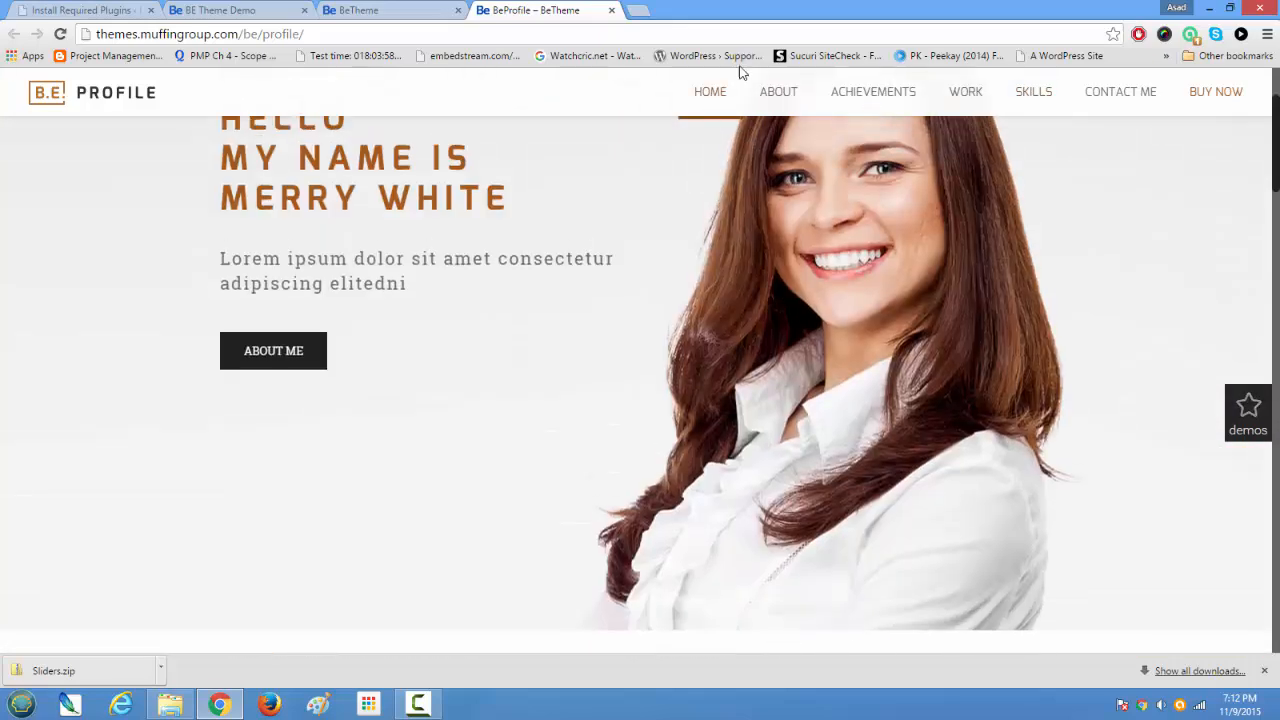
{"action": "left_click", "coordinate": [611, 10]}
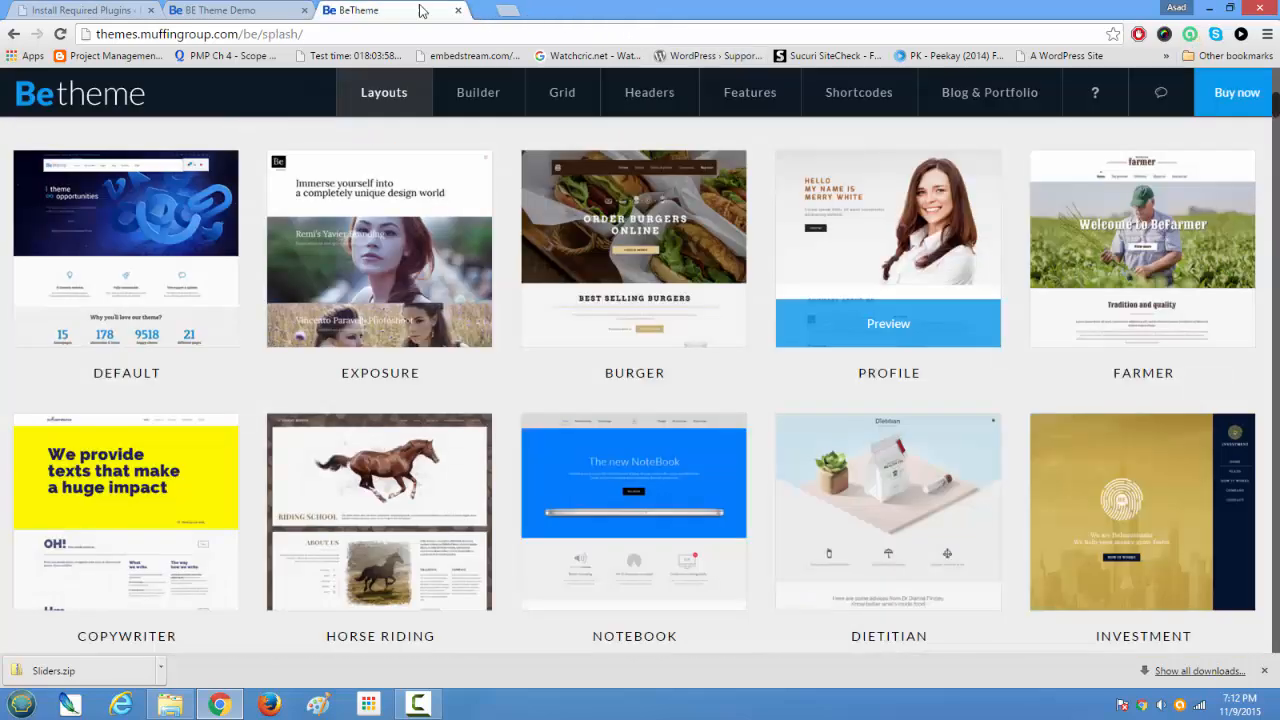
Step: Return to the WordPress admin, open the BeTheme demo data importer and set the import type to Demo
{"action": "left_click", "coordinate": [215, 10]}
{"action": "left_click", "coordinate": [99, 10]}
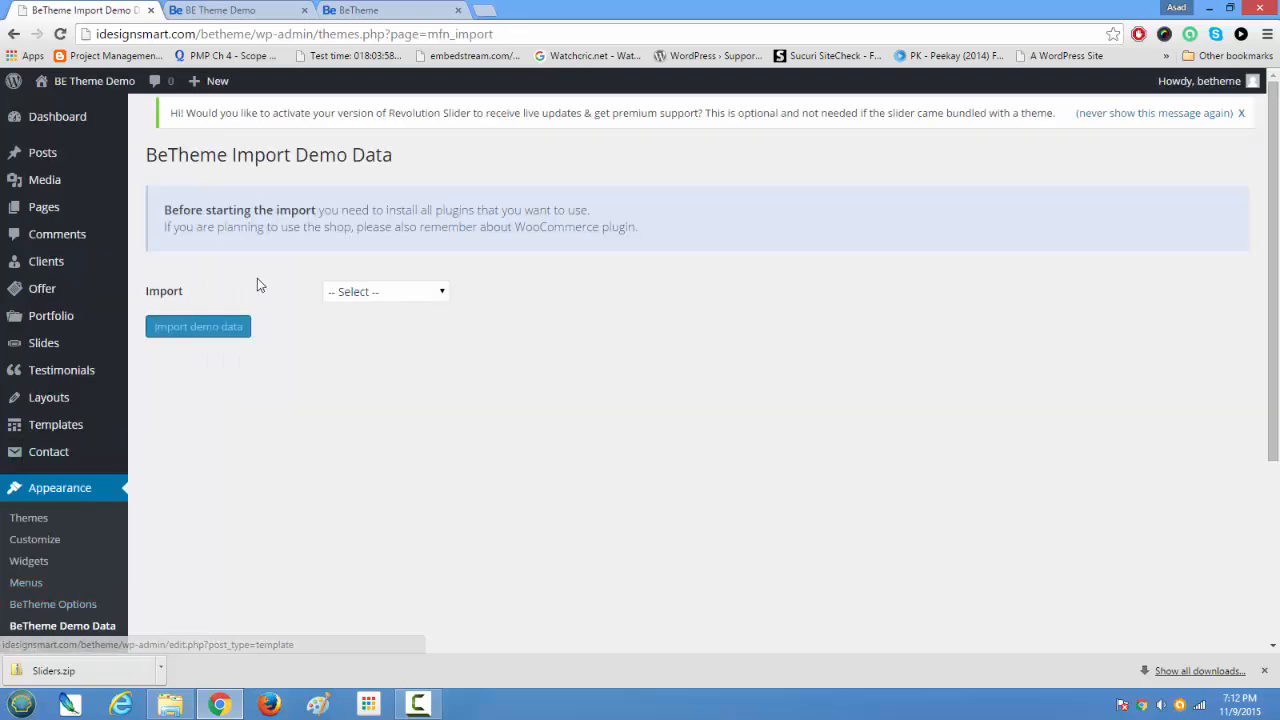
{"action": "left_click", "coordinate": [440, 292]}
{"action": "left_click", "coordinate": [425, 348]}
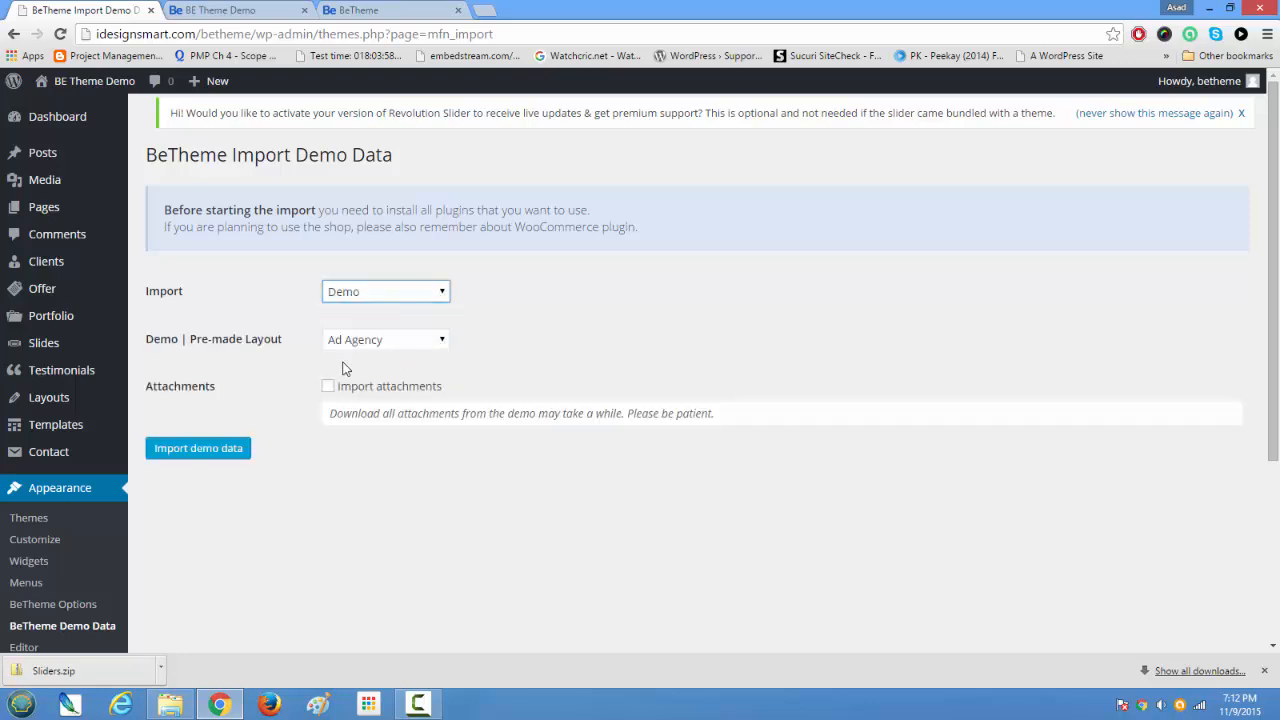
Step: Look through the pre-made layout choices and check the name of the Profile layout in the Betheme showcase
{"action": "left_click", "coordinate": [376, 345]}
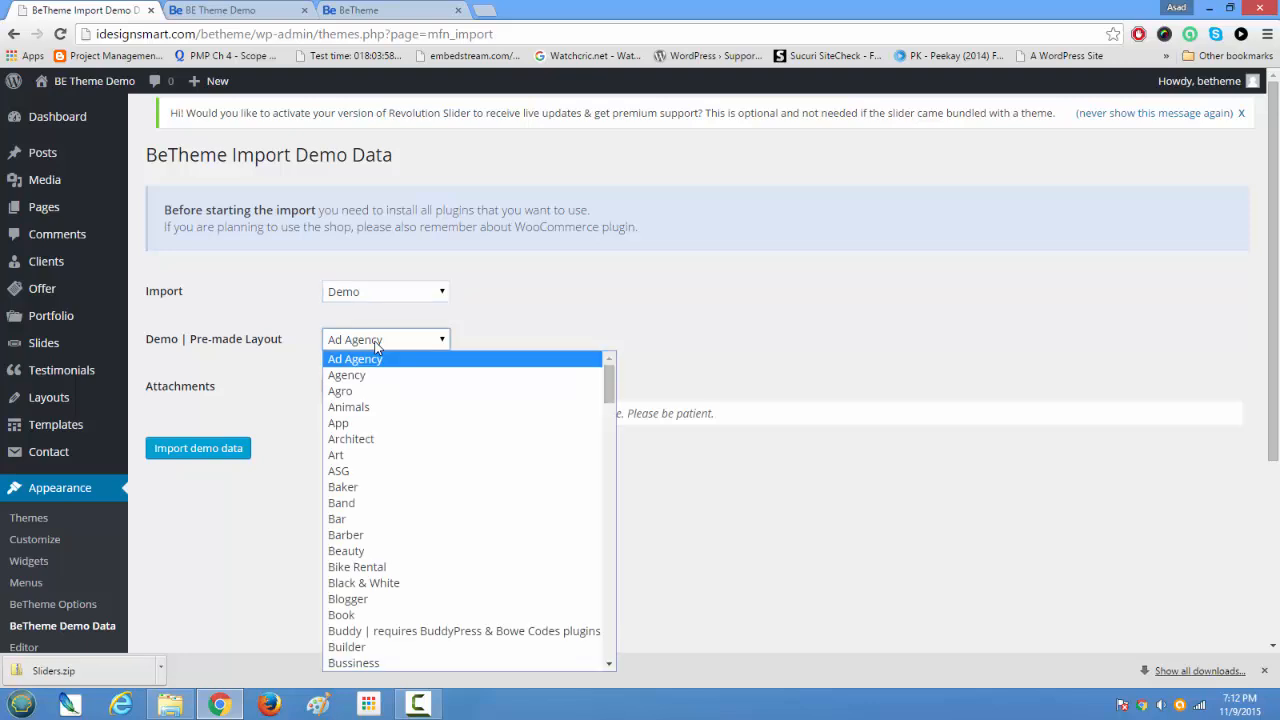
{"action": "left_click", "coordinate": [408, 8]}
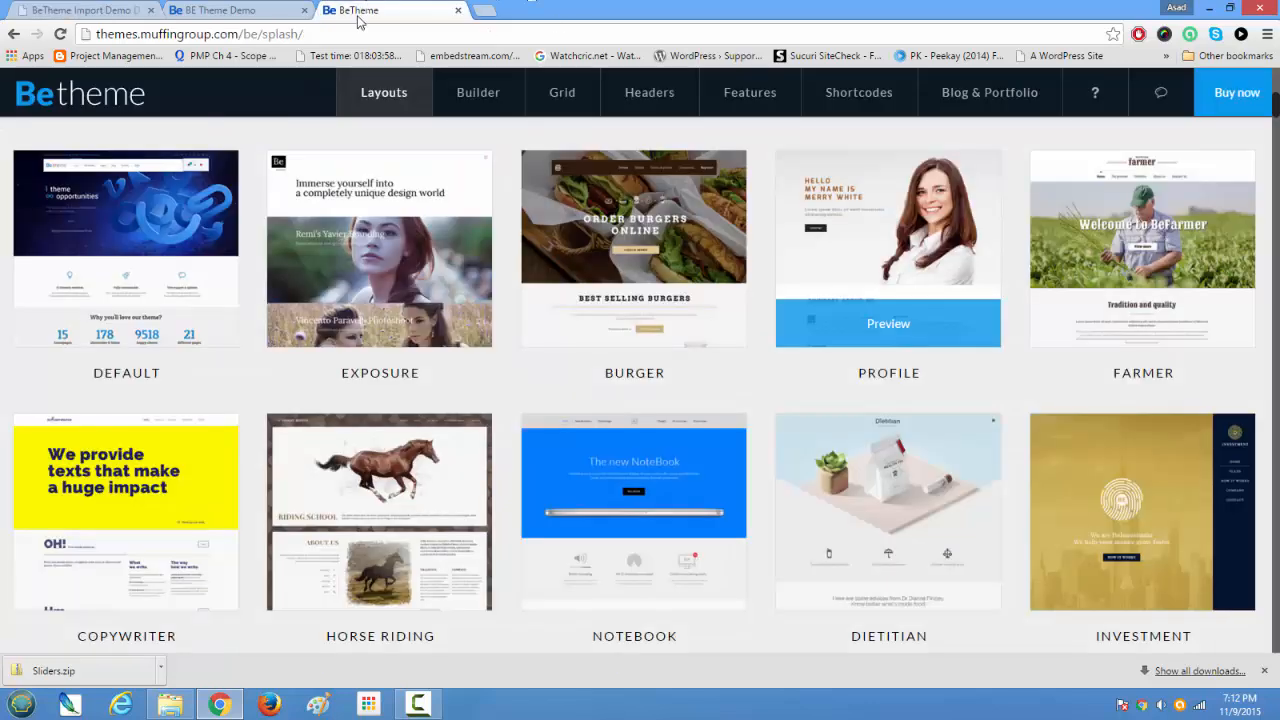
{"action": "left_click", "coordinate": [230, 9]}
{"action": "left_click", "coordinate": [393, 14]}
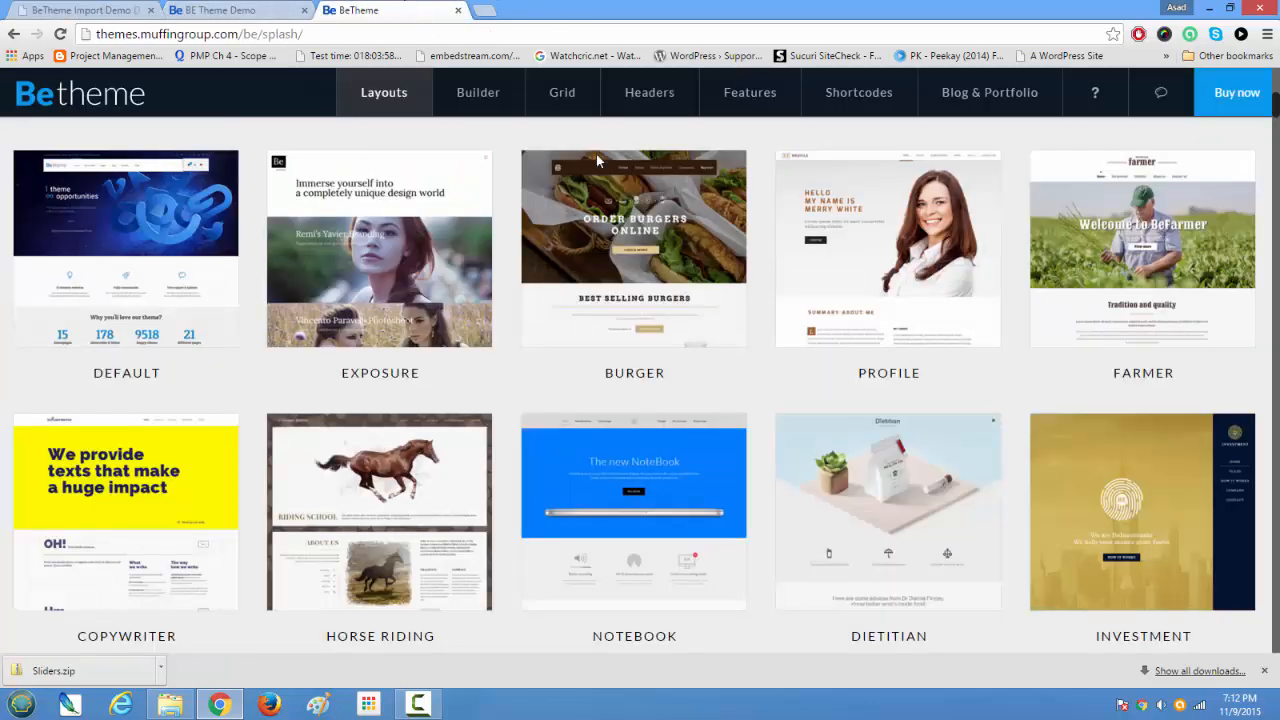
{"action": "left_click_drag", "start_coordinate": [920, 379], "coordinate": [839, 378]}
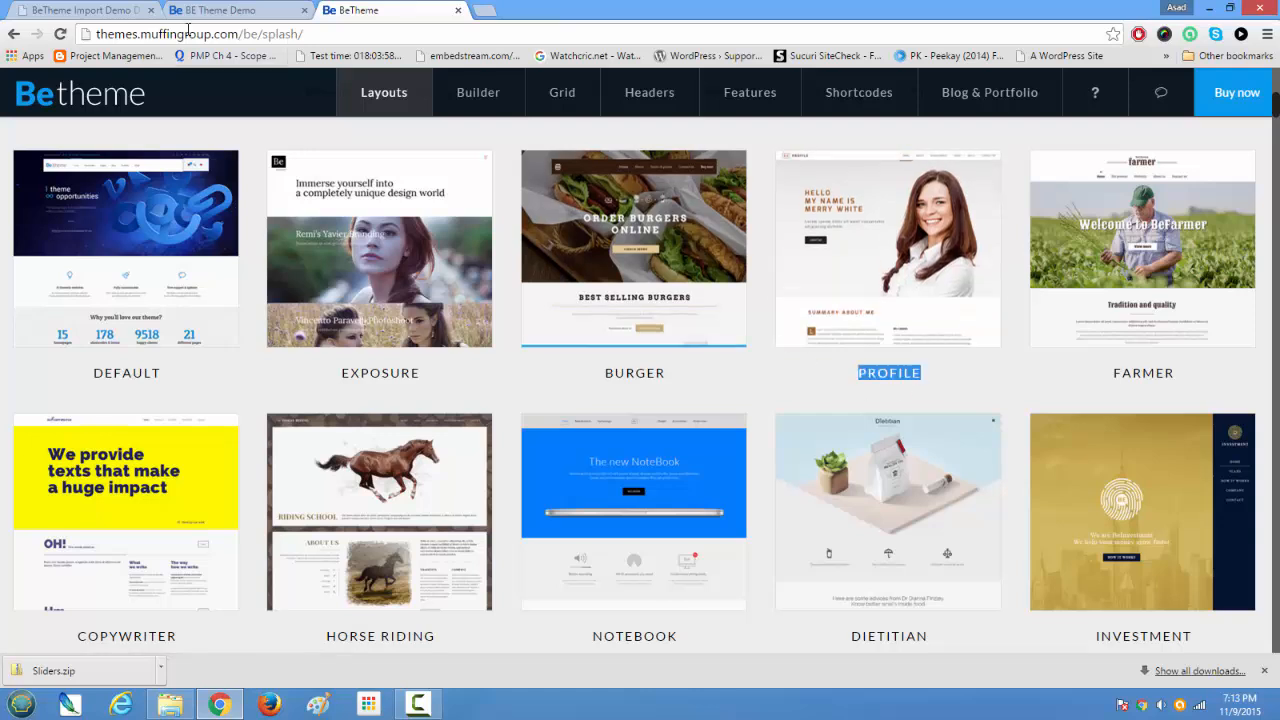
Step: Import the Profile pre-made layout's demo data with attachments included, and permanently dismiss the Revolution Slider activation notice
{"action": "left_click", "coordinate": [90, 10]}
{"action": "left_click", "coordinate": [443, 341]}
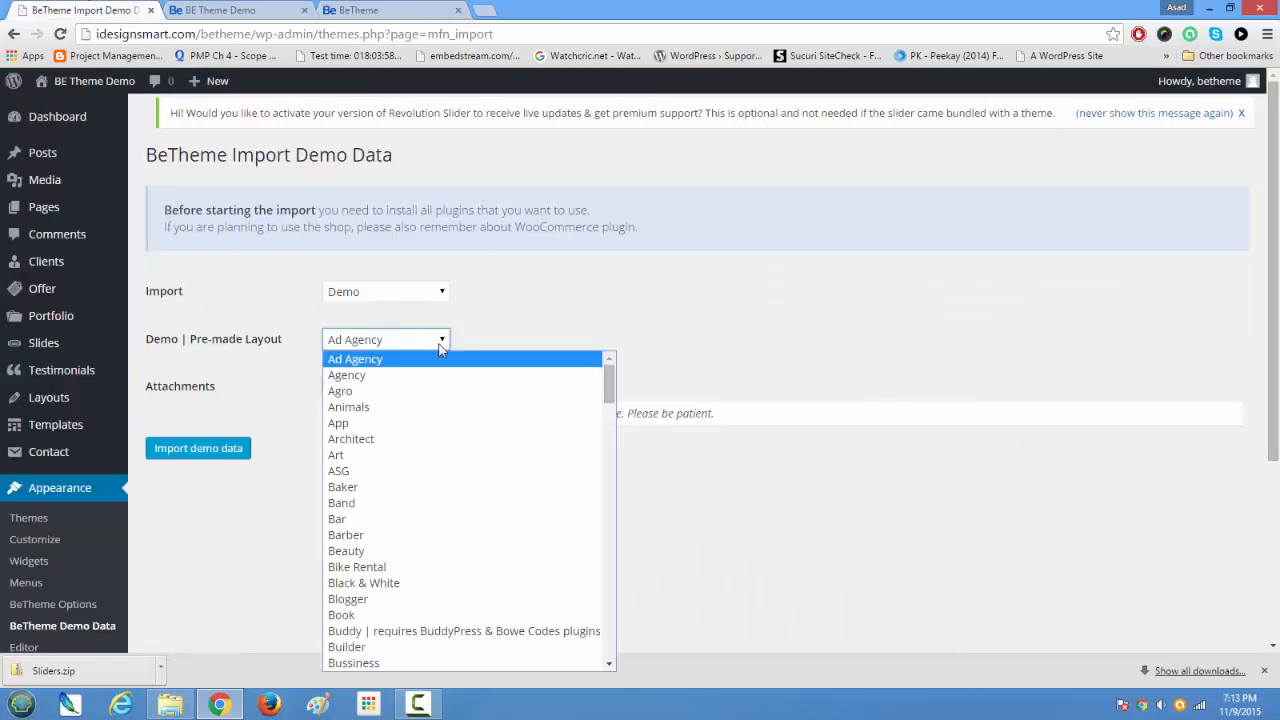
{"action": "type", "text": "profile"}
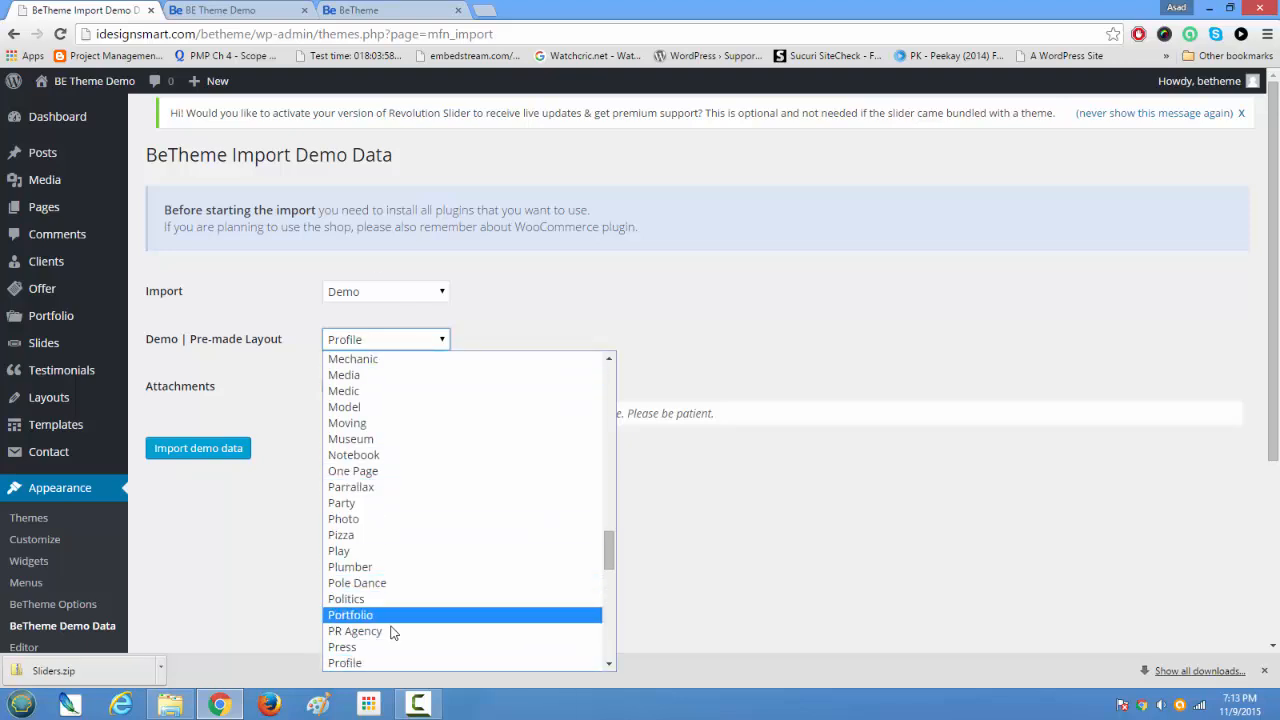
{"action": "left_click", "coordinate": [381, 662]}
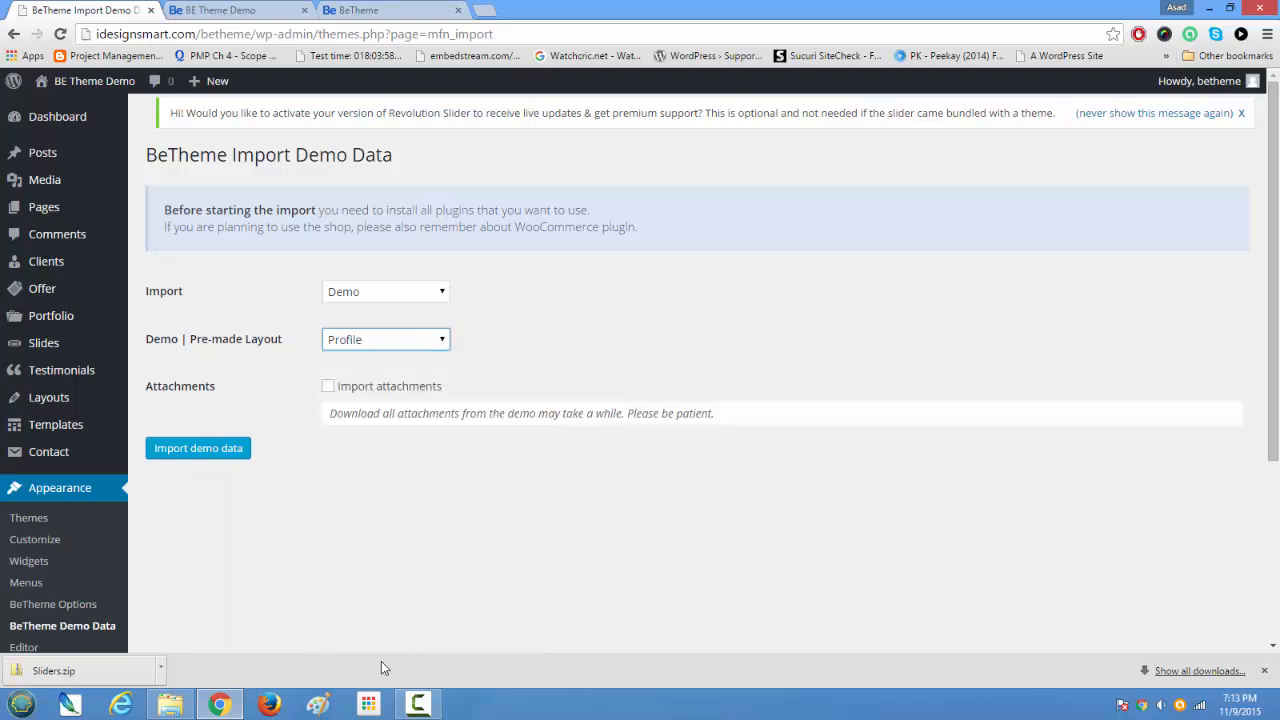
{"action": "left_click", "coordinate": [328, 387]}
{"action": "left_click", "coordinate": [209, 452]}
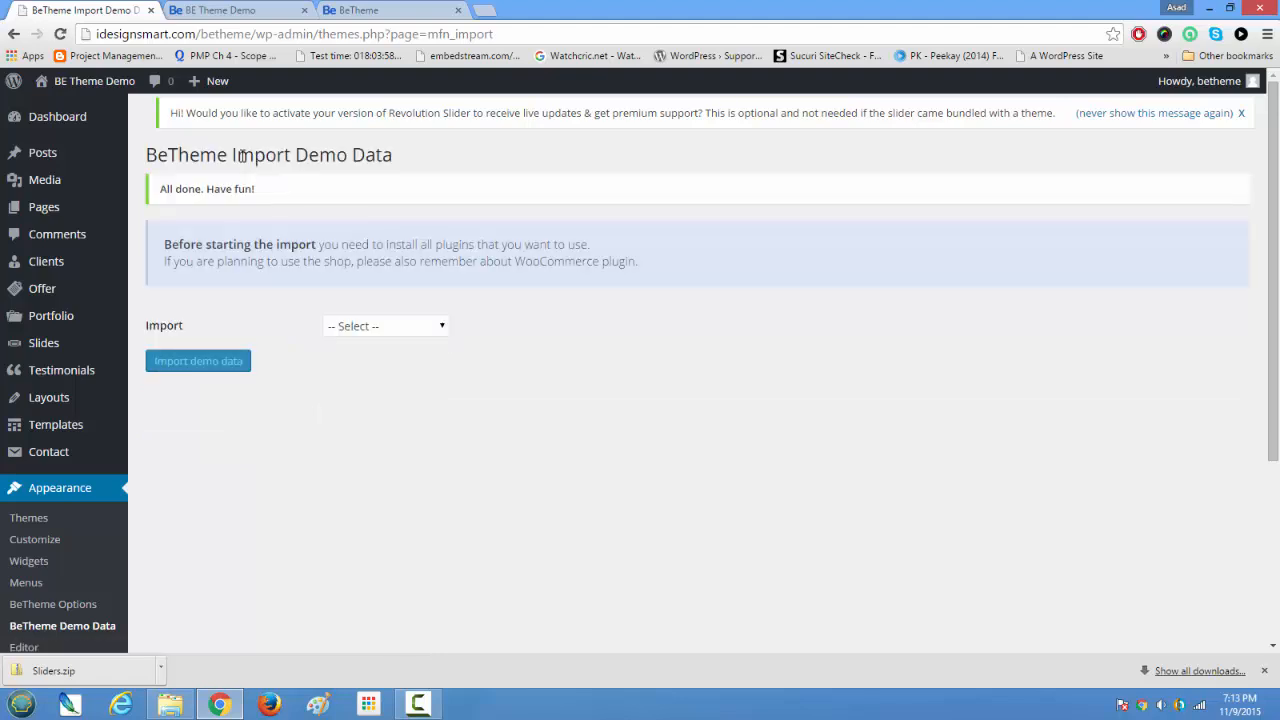
{"action": "left_click", "coordinate": [1102, 114]}
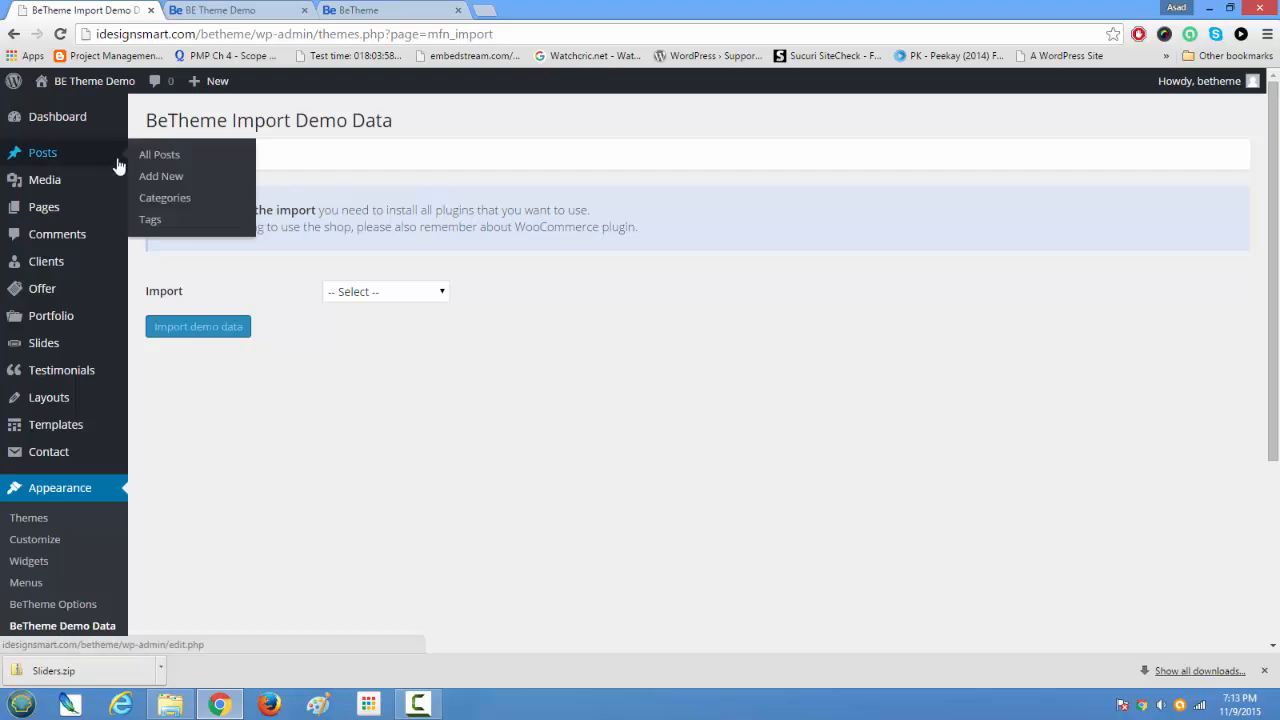
{"action": "left_click_drag", "start_coordinate": [288, 156], "coordinate": [160, 148]}
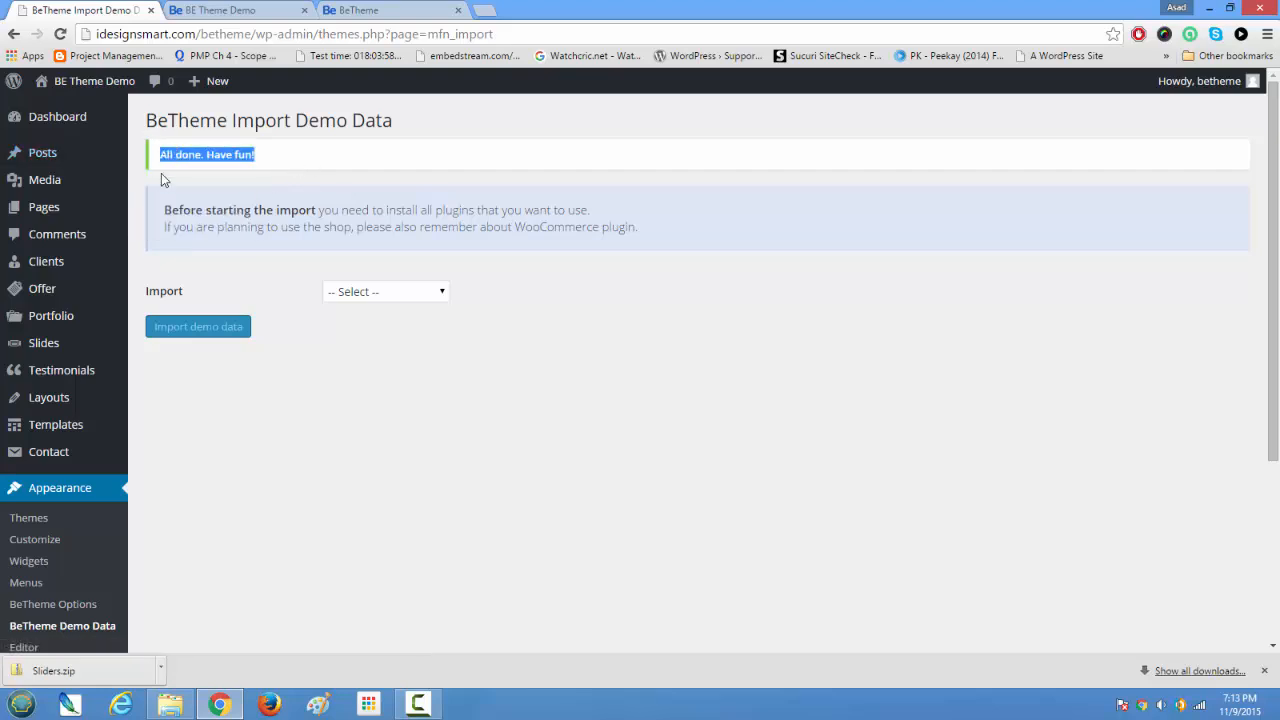
Step: Reload the demo site's home page and examine the imported Profile layout from the header down to My Latest Work
{"action": "left_click", "coordinate": [215, 10]}
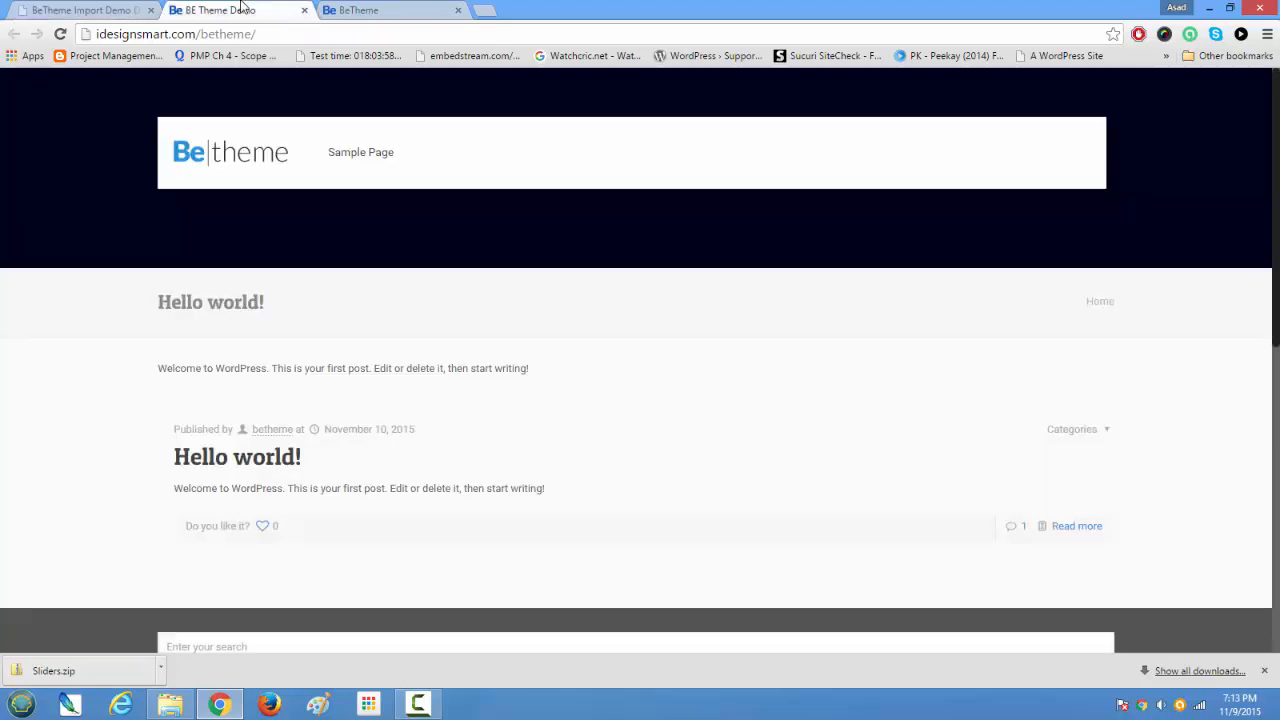
{"action": "left_click", "coordinate": [59, 35]}
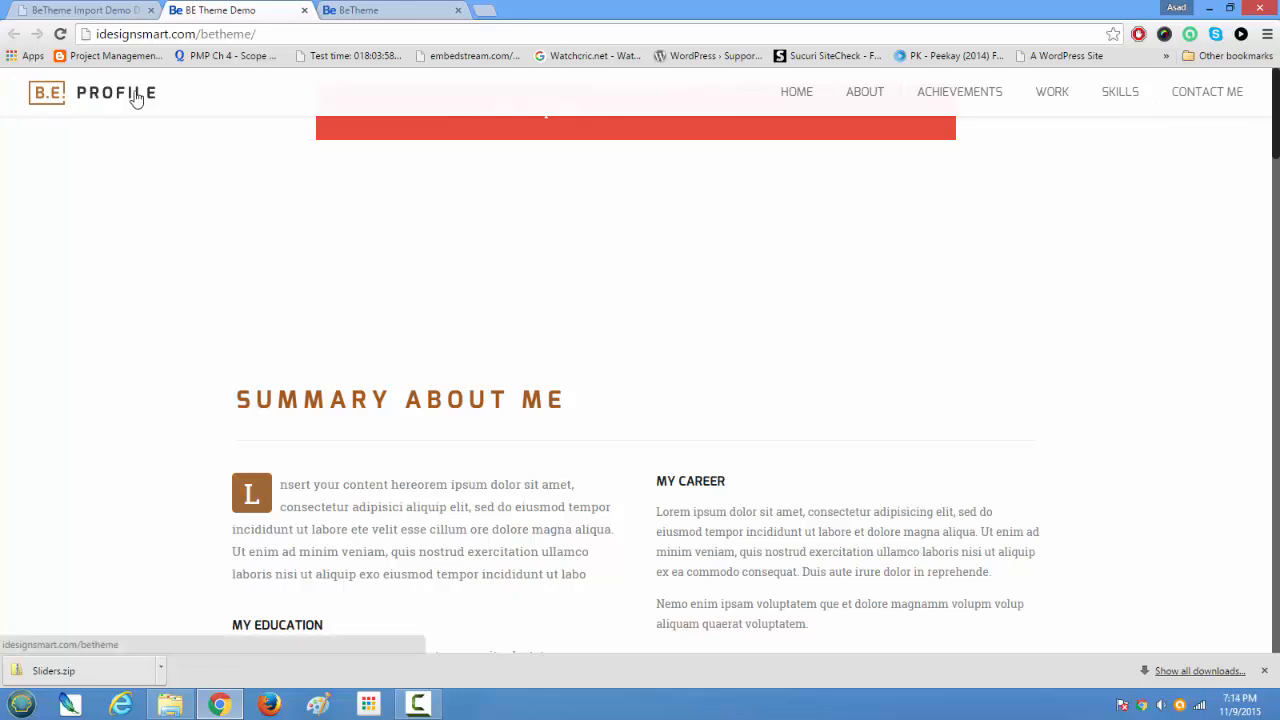
{"action": "scroll", "coordinate": [936, 290], "scroll_direction": "down", "scroll_amount": 1}
{"action": "scroll", "coordinate": [936, 298], "scroll_direction": "up", "scroll_amount": 1}
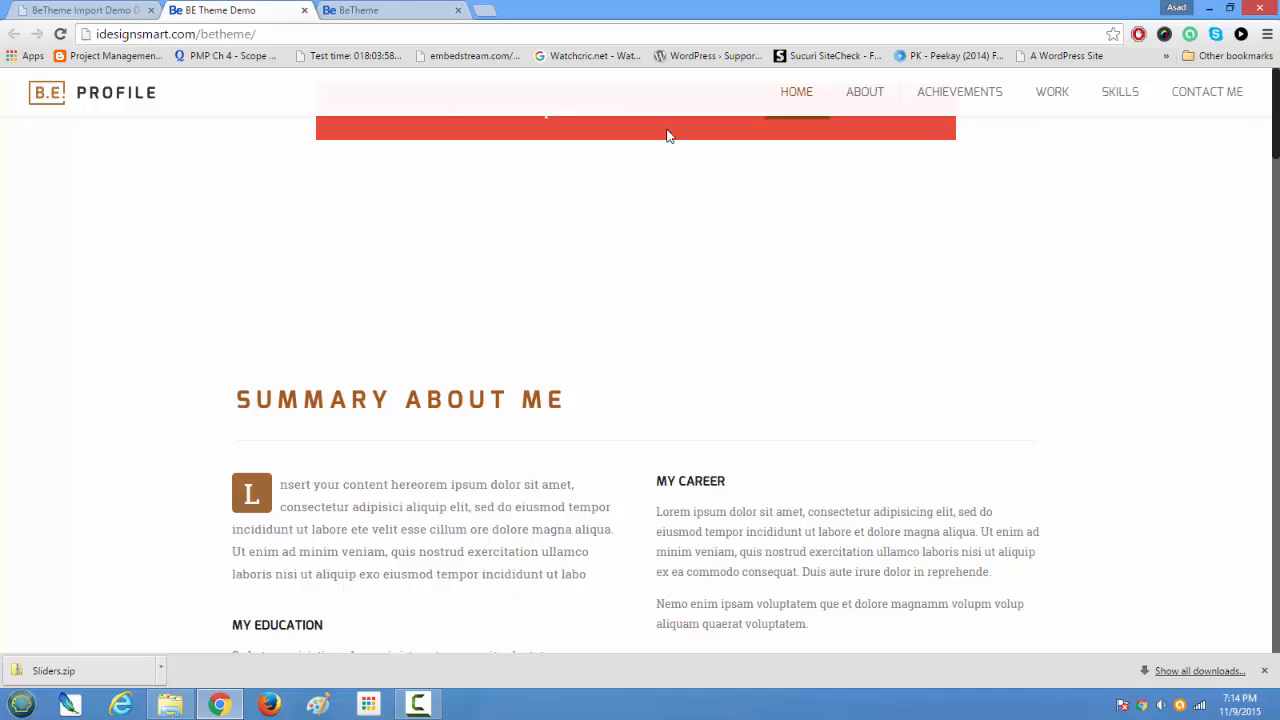
{"action": "scroll", "coordinate": [897, 188], "scroll_direction": "down", "scroll_amount": 8}
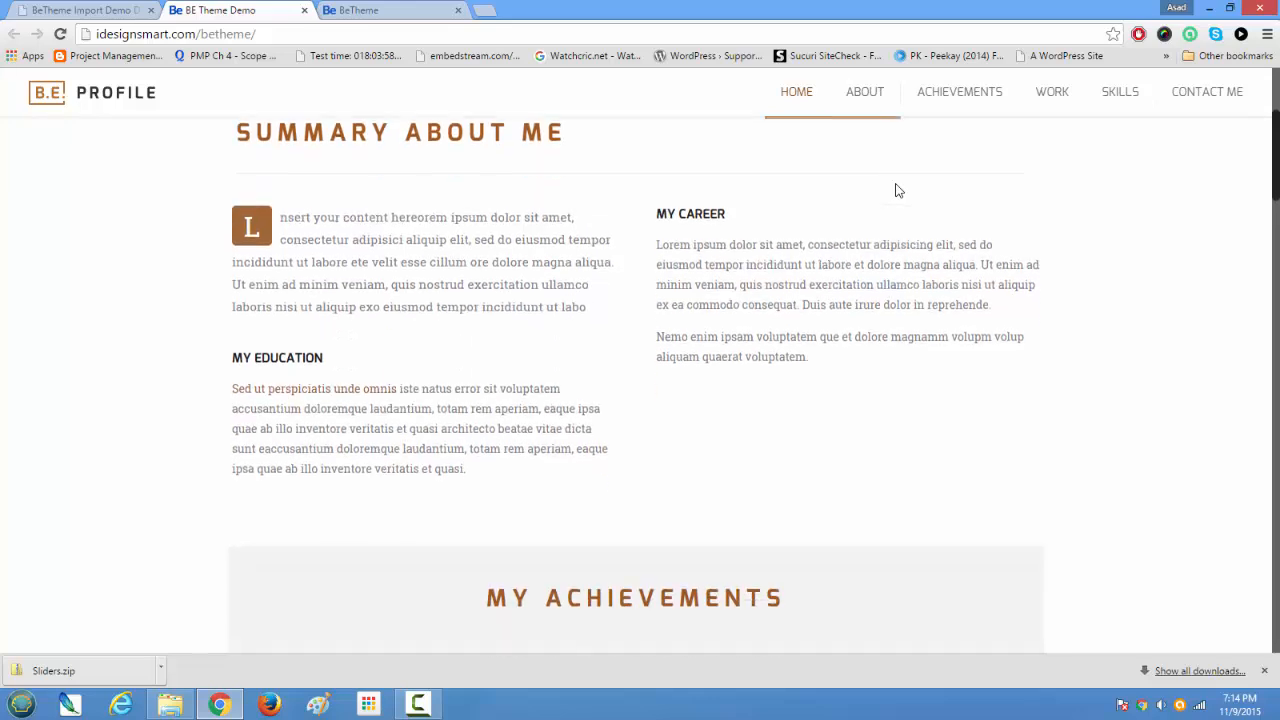
{"action": "scroll", "coordinate": [897, 184], "scroll_direction": "down", "scroll_amount": 3}
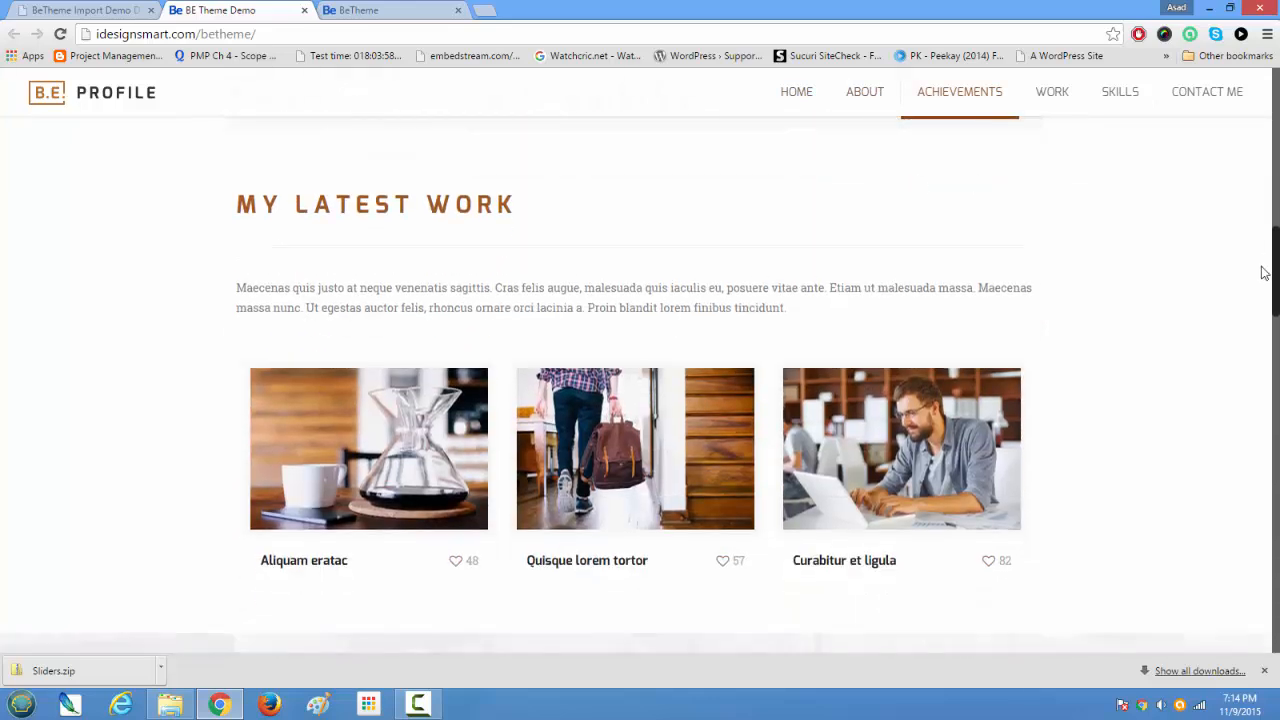
{"action": "left_click_drag", "start_coordinate": [1276, 288], "coordinate": [1275, 134]}
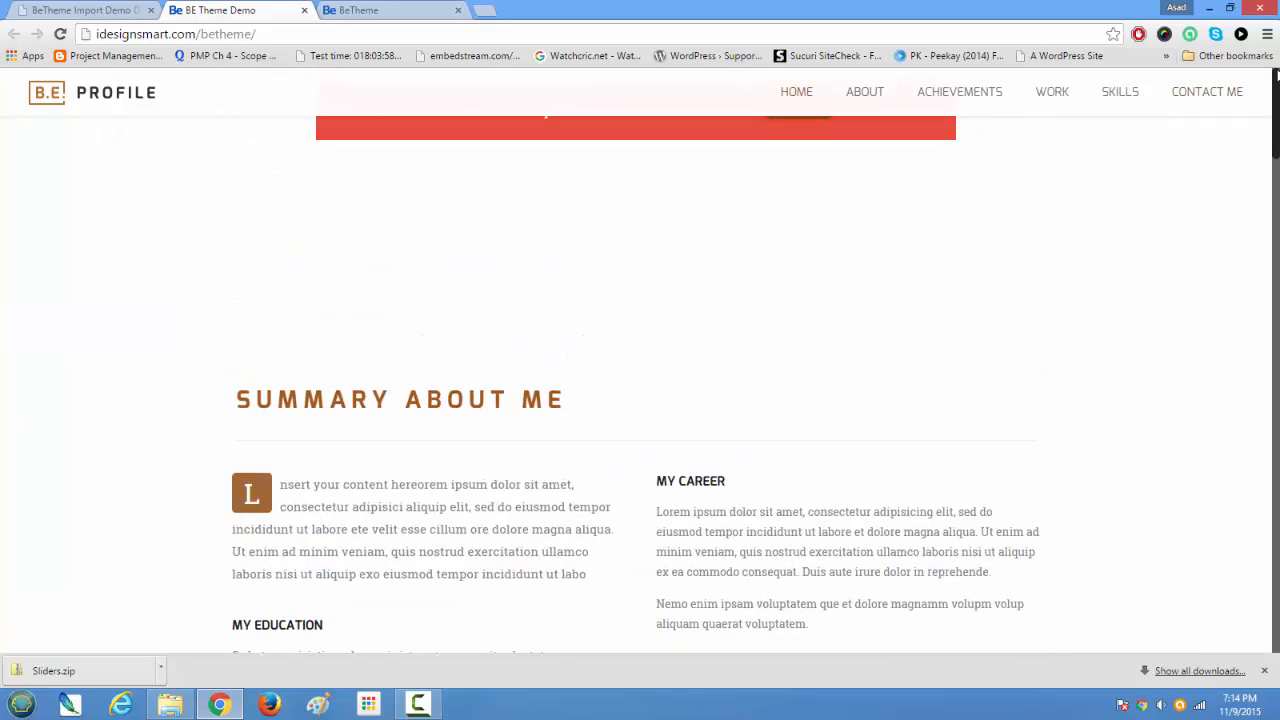
Step: Return to the WordPress admin and open the Slider Revolution overview
{"action": "left_click", "coordinate": [75, 8]}
{"action": "scroll", "coordinate": [63, 366], "scroll_direction": "down", "scroll_amount": 3}
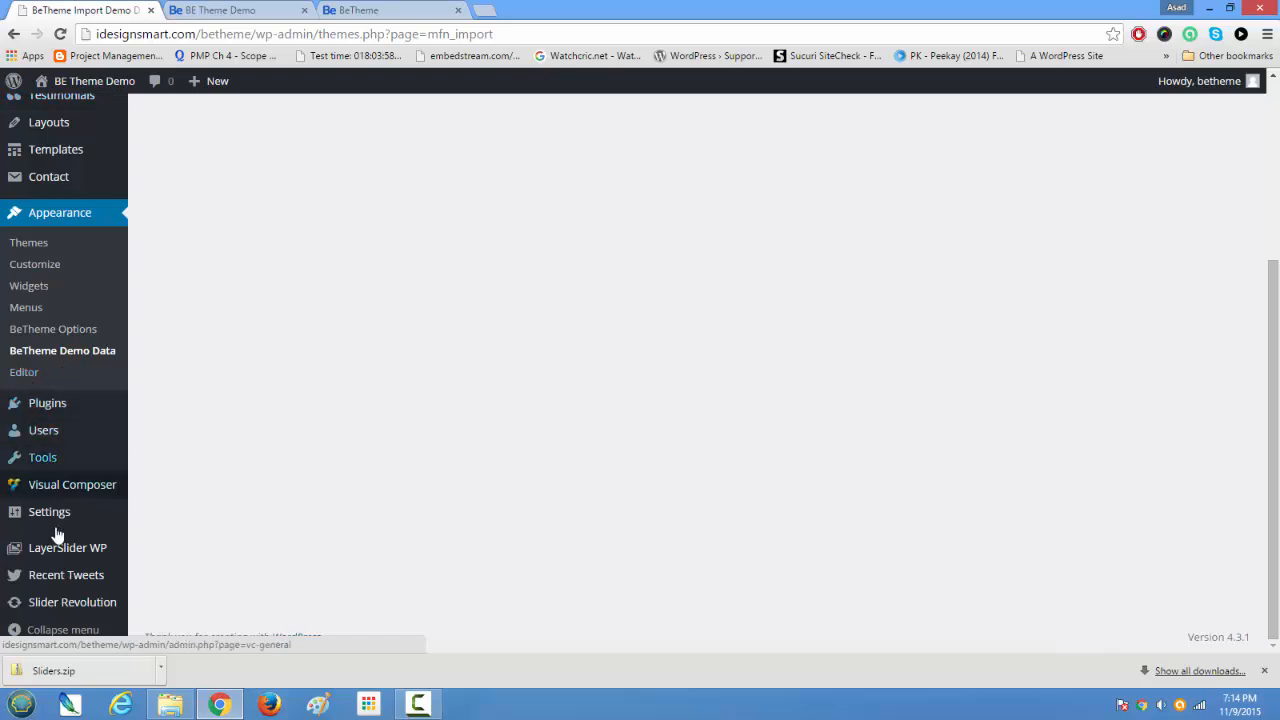
{"action": "mouse_move", "coordinate": [51, 602]}
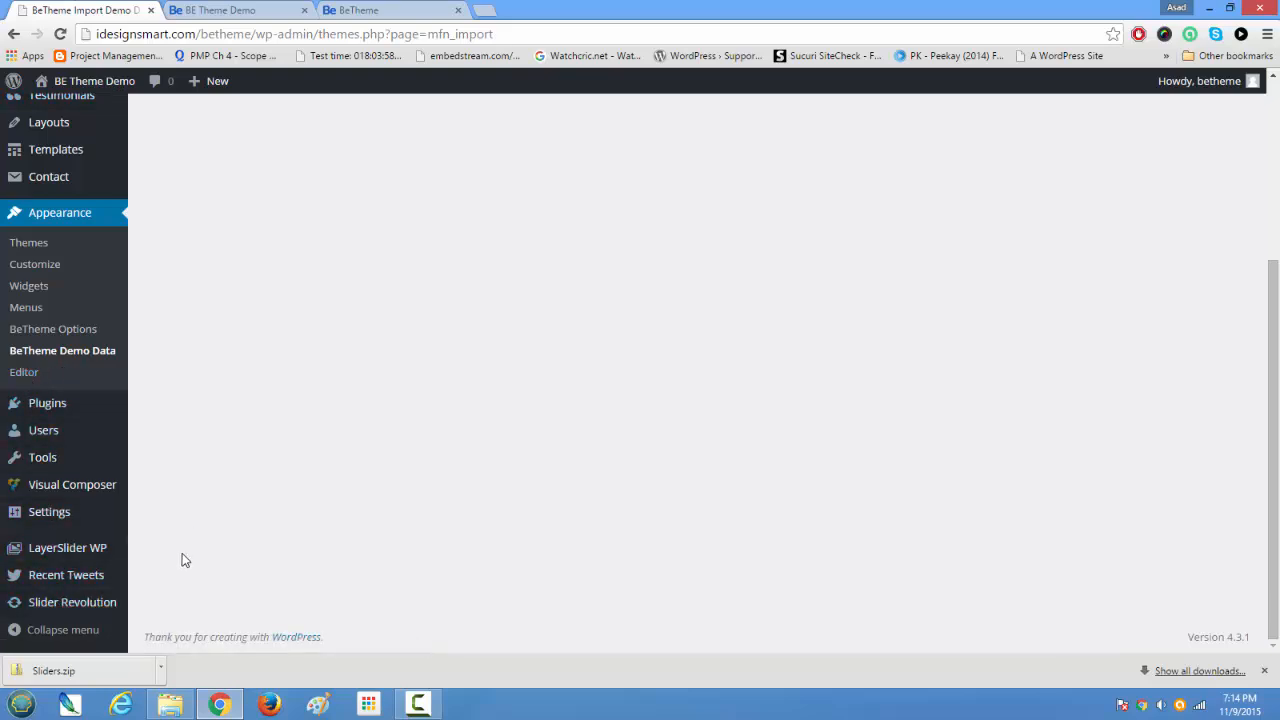
{"action": "left_click", "coordinate": [184, 550]}
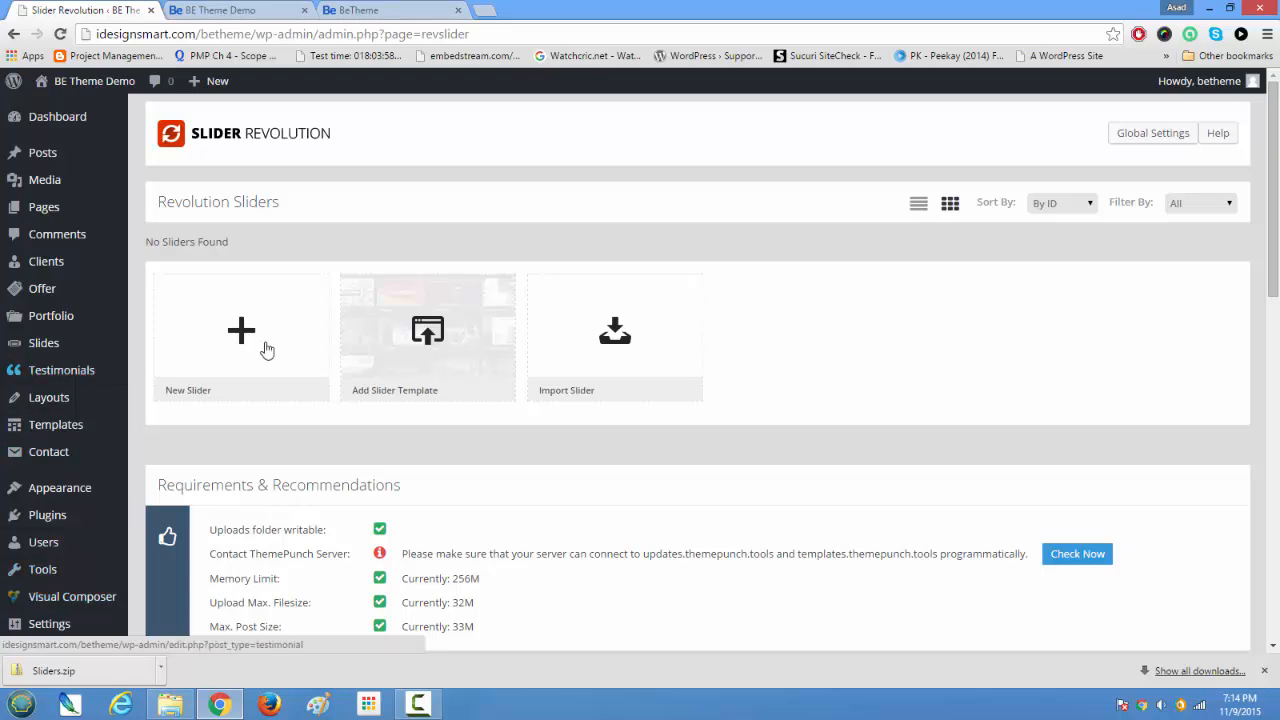
Step: Import the profile.zip slider from the BE theme's Sliders folder into Slider Revolution
{"action": "left_click", "coordinate": [623, 352]}
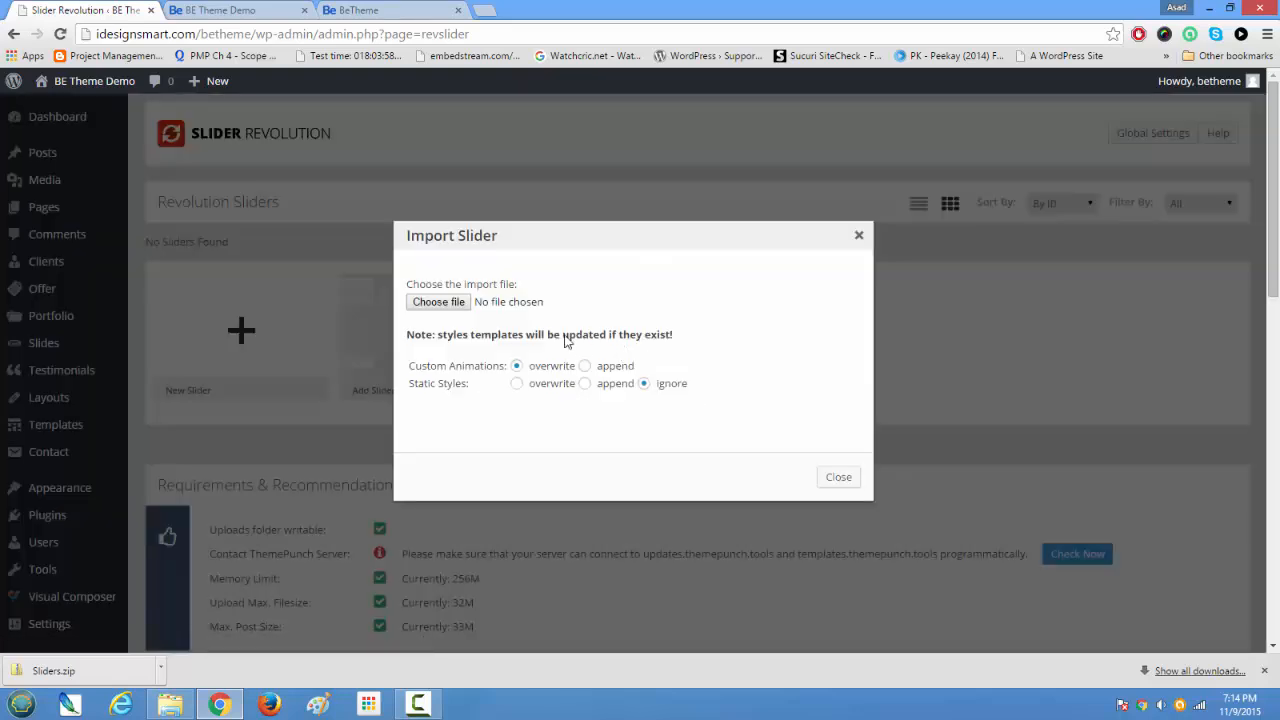
{"action": "left_click", "coordinate": [440, 302]}
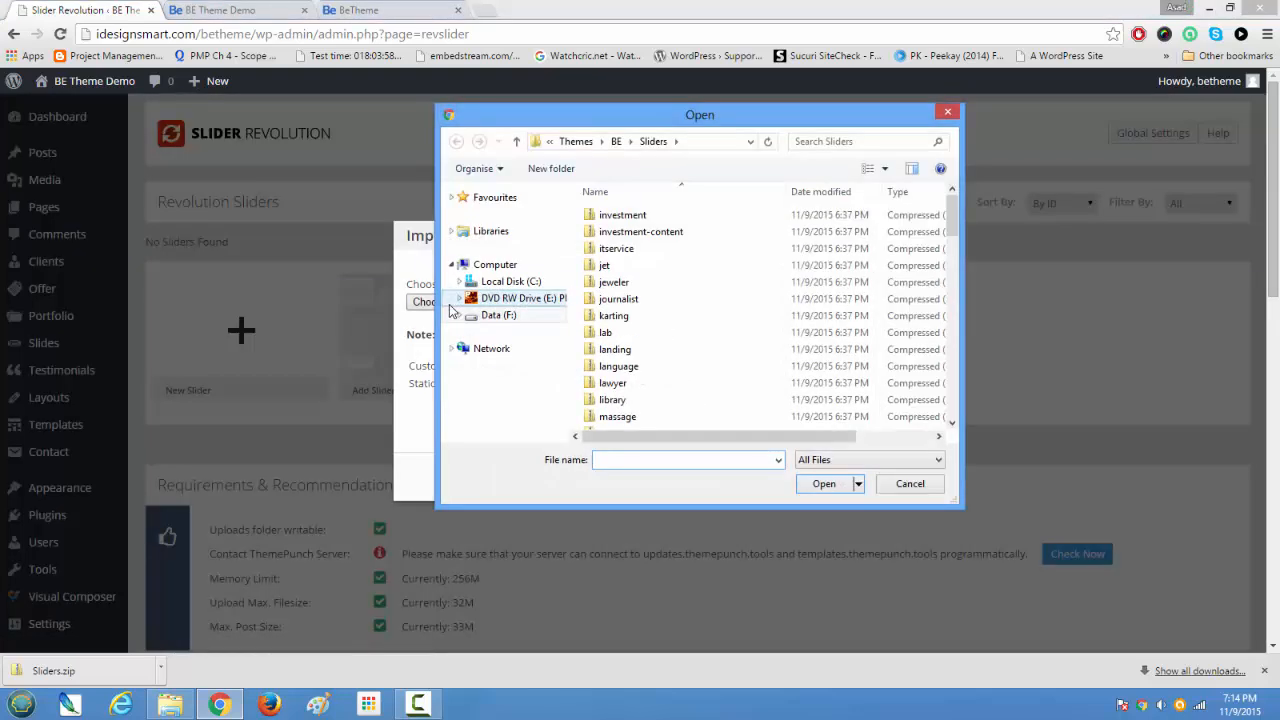
{"action": "left_click", "coordinate": [607, 299]}
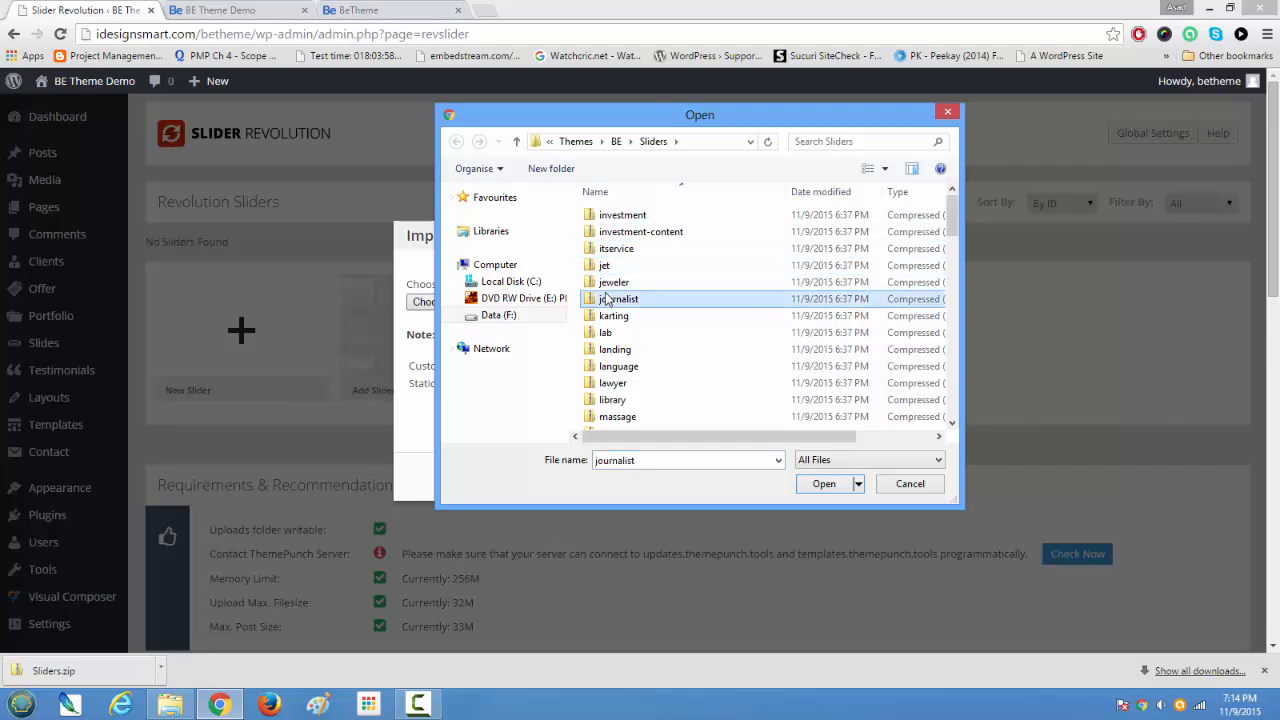
{"action": "type", "text": "profile"}
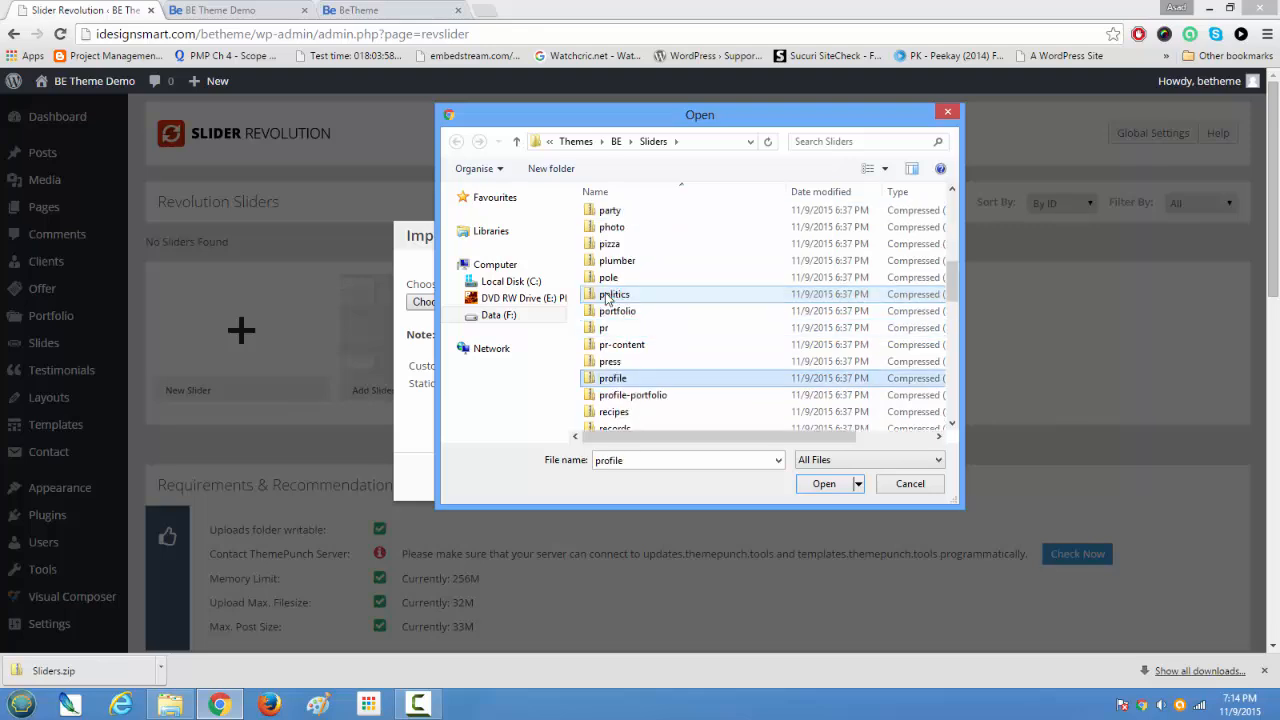
{"action": "double_click", "coordinate": [612, 378]}
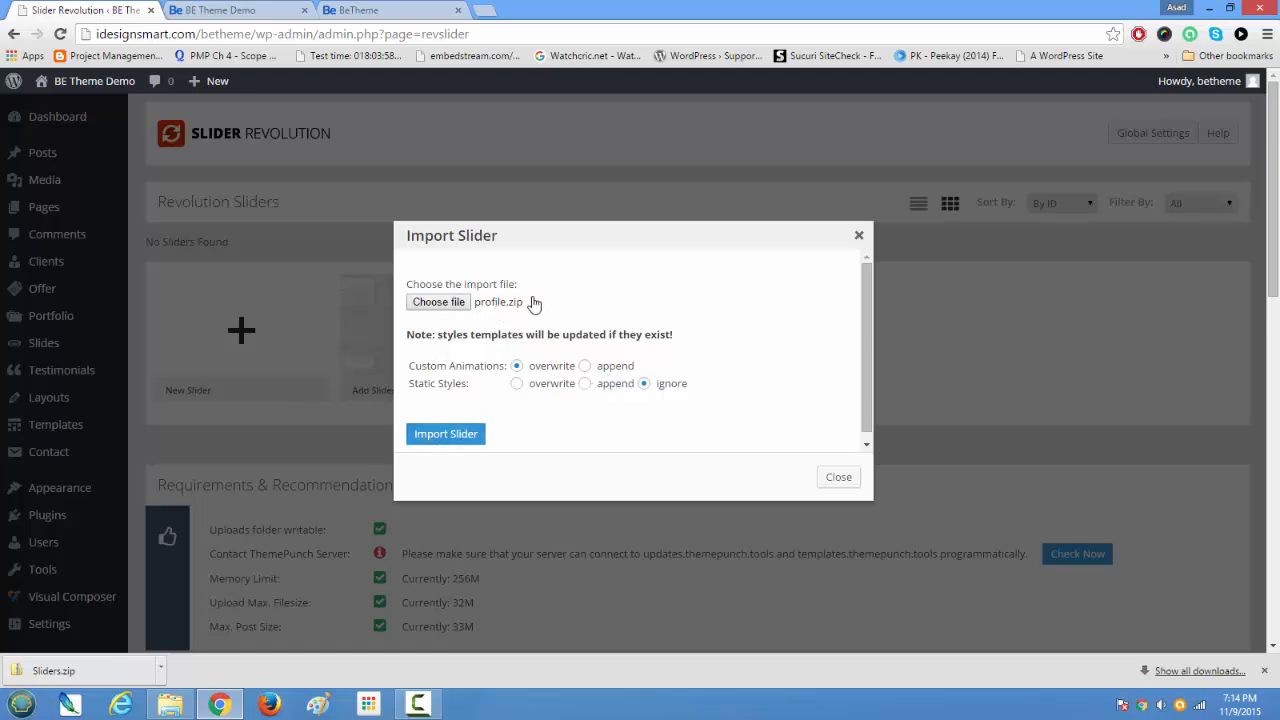
{"action": "left_click", "coordinate": [464, 438]}
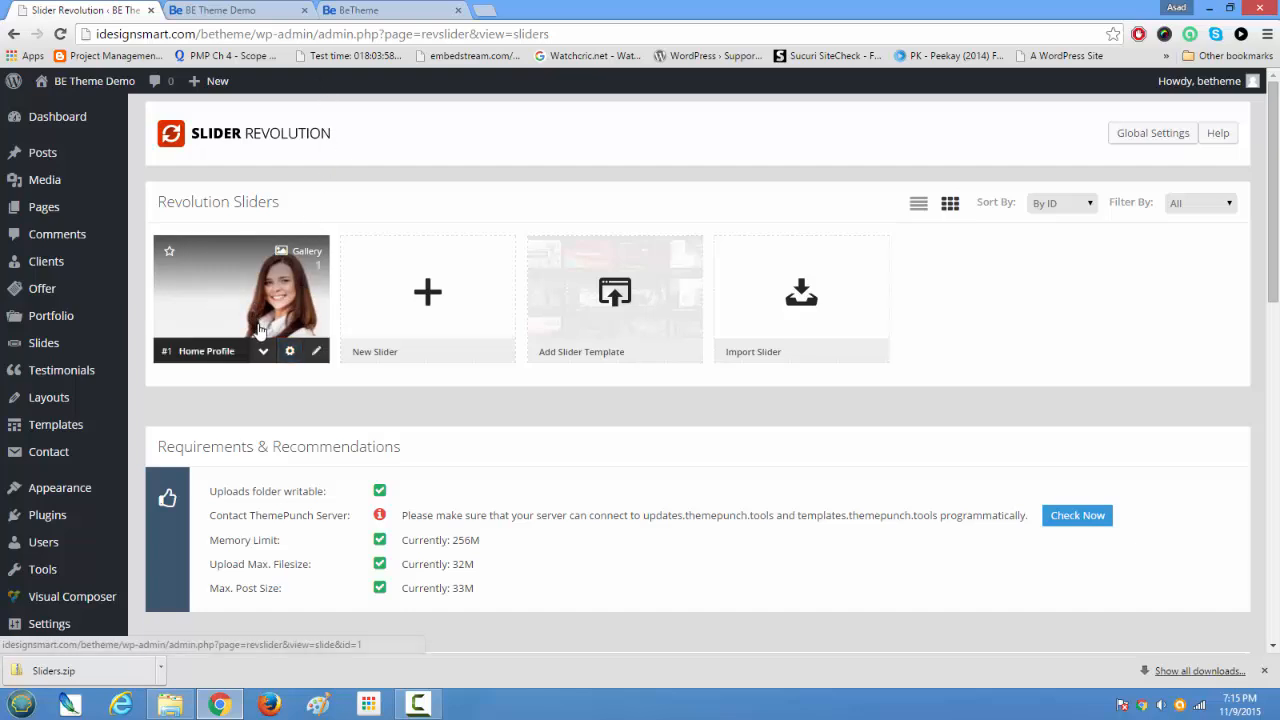
Step: Reload the demo site's home page and examine the Profile layout with the imported slider, down through My Latest Work
{"action": "left_click", "coordinate": [222, 10]}
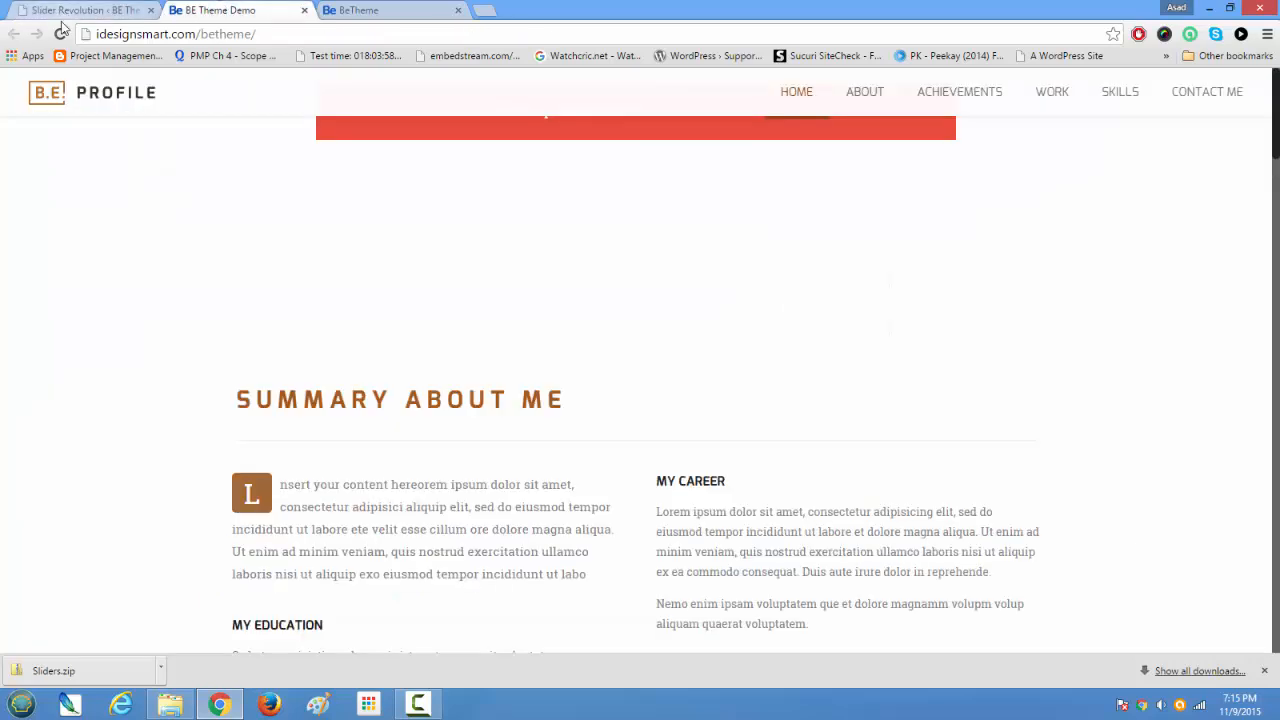
{"action": "left_click", "coordinate": [61, 32]}
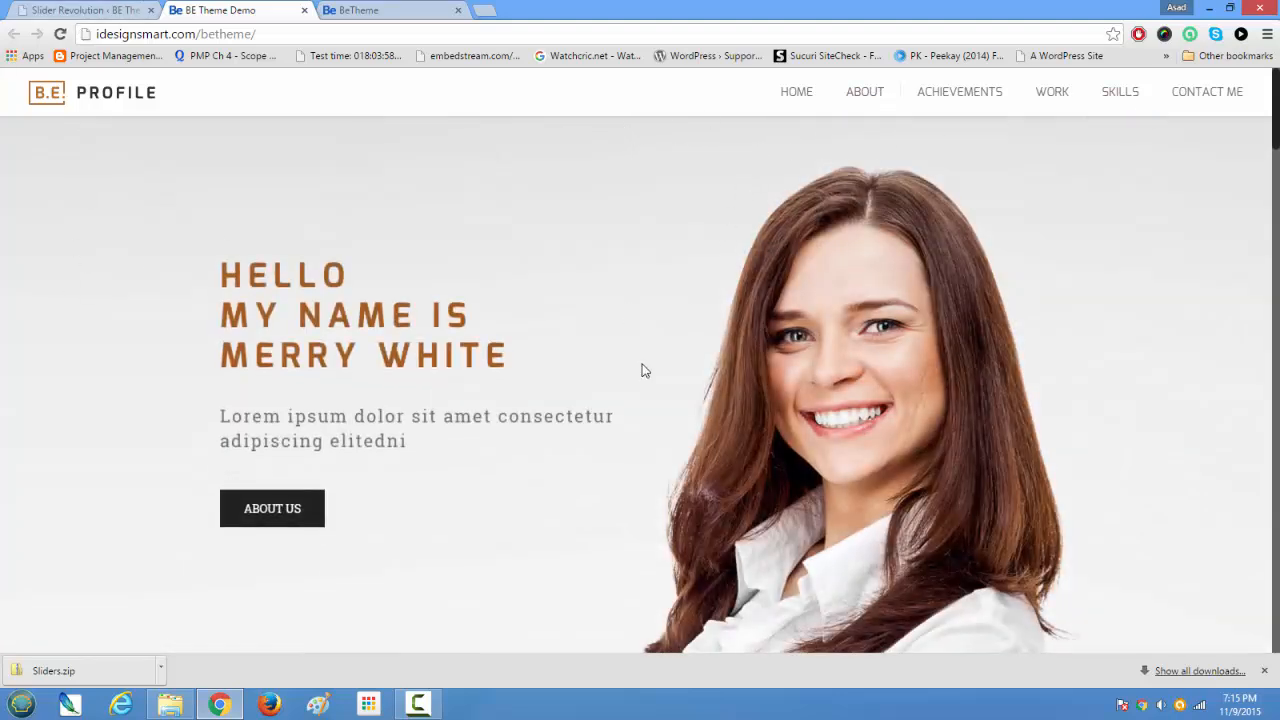
{"action": "scroll", "coordinate": [640, 365], "scroll_direction": "down", "scroll_amount": 6}
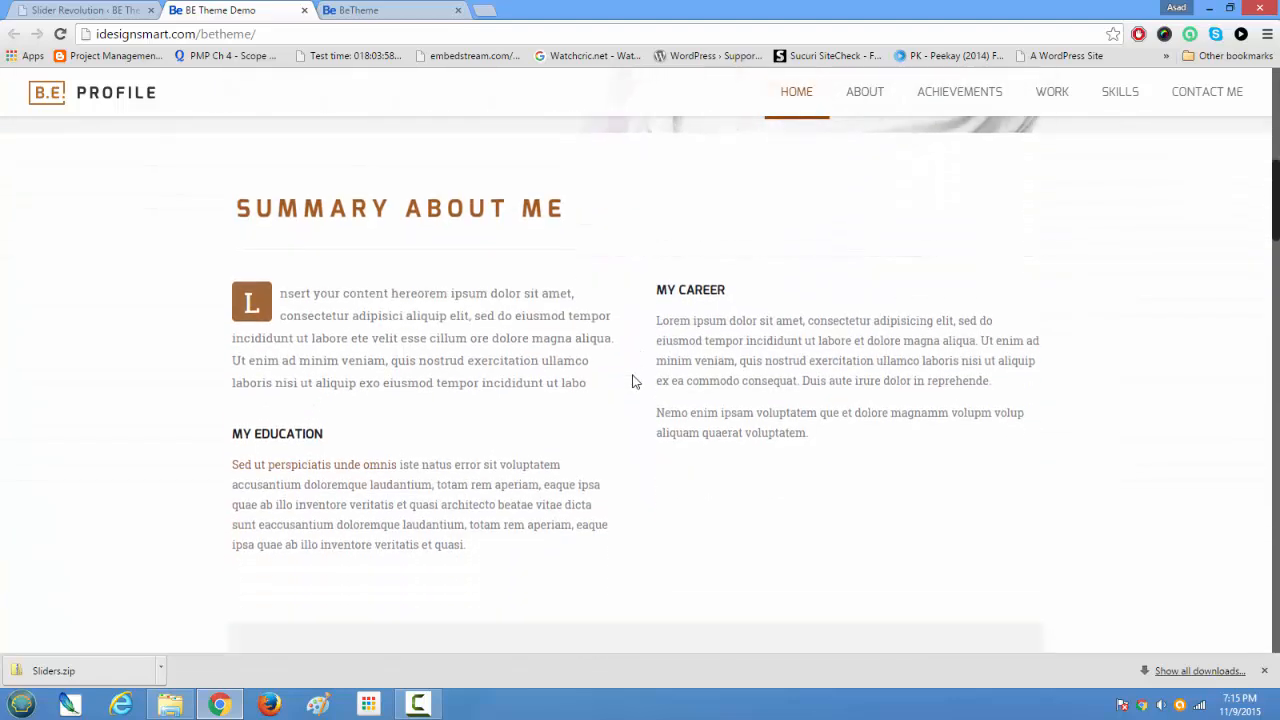
{"action": "scroll", "coordinate": [632, 381], "scroll_direction": "down", "scroll_amount": 9}
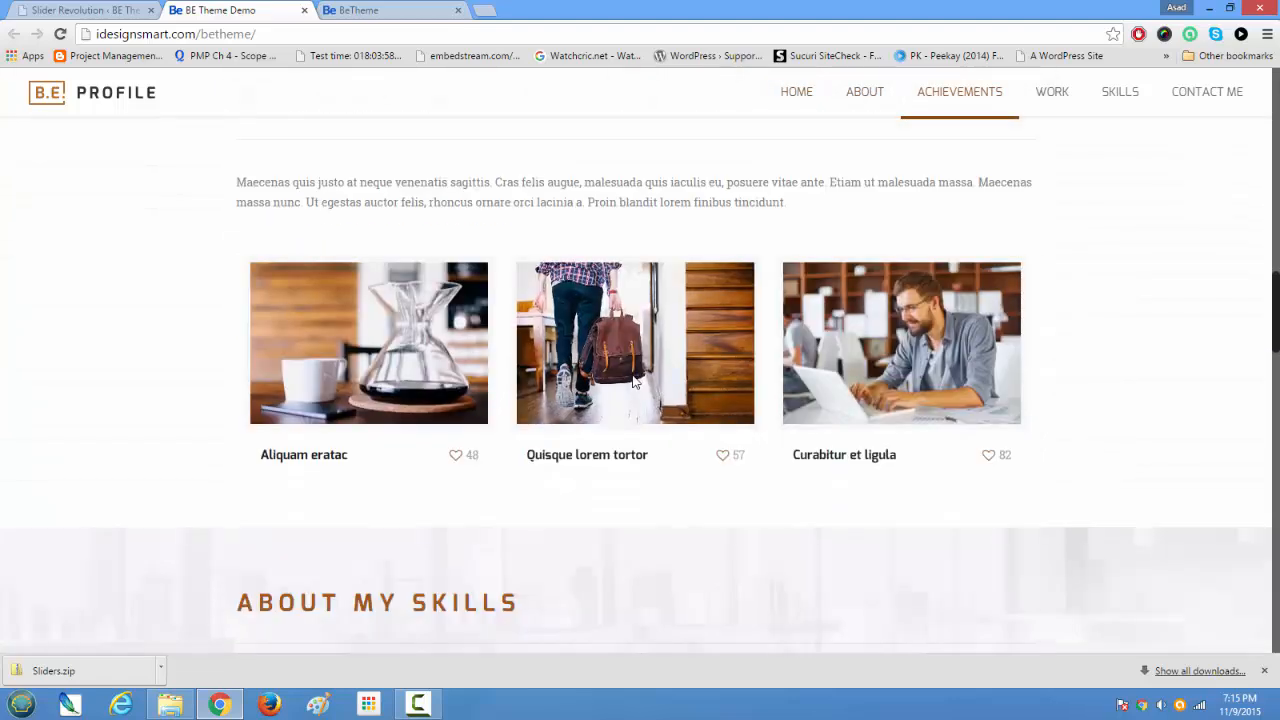
{"action": "scroll", "coordinate": [632, 381], "scroll_direction": "down", "scroll_amount": 3}
{"action": "scroll", "coordinate": [633, 378], "scroll_direction": "up", "scroll_amount": 7}
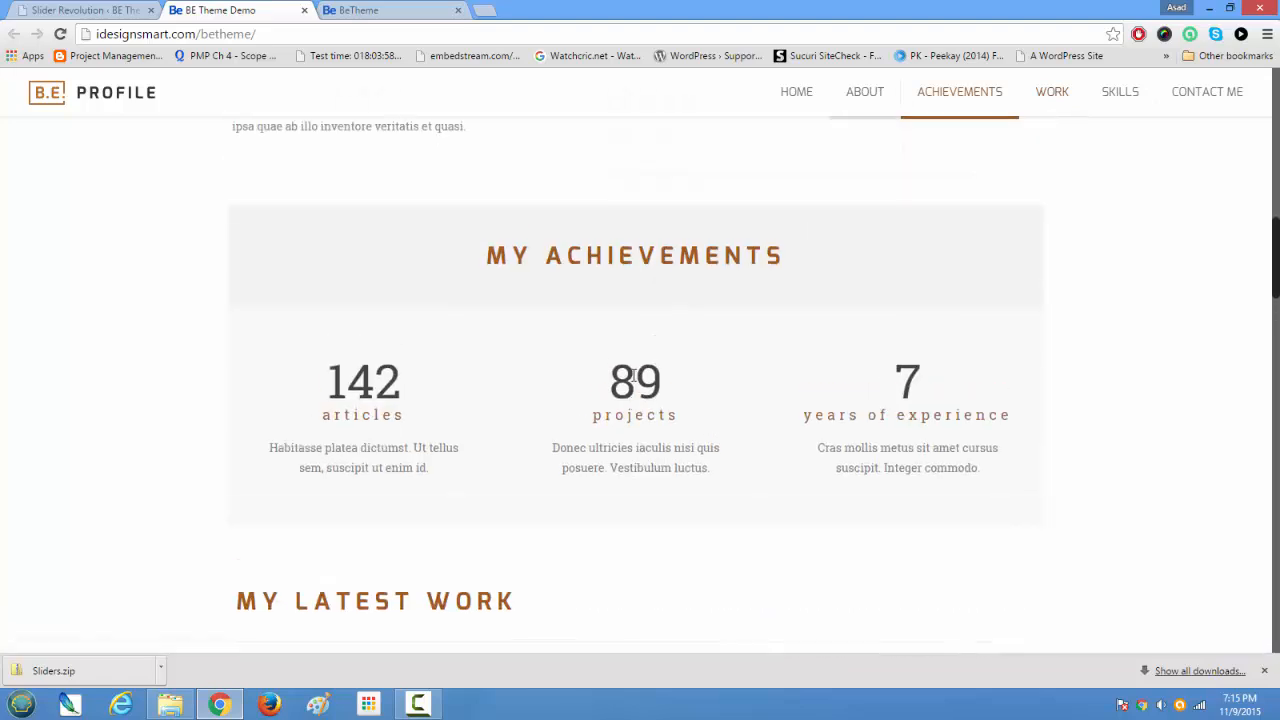
{"action": "scroll", "coordinate": [635, 370], "scroll_direction": "up", "scroll_amount": 10}
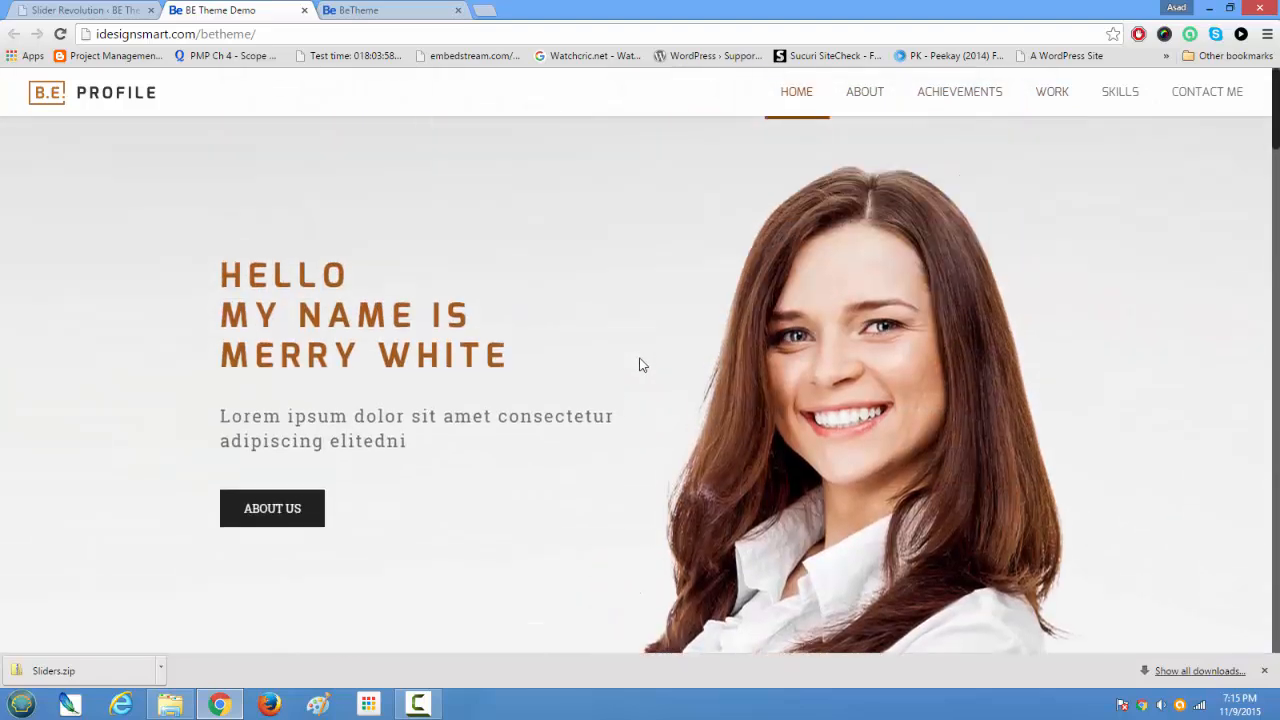
{"action": "scroll", "coordinate": [642, 365], "scroll_direction": "down", "scroll_amount": 6}
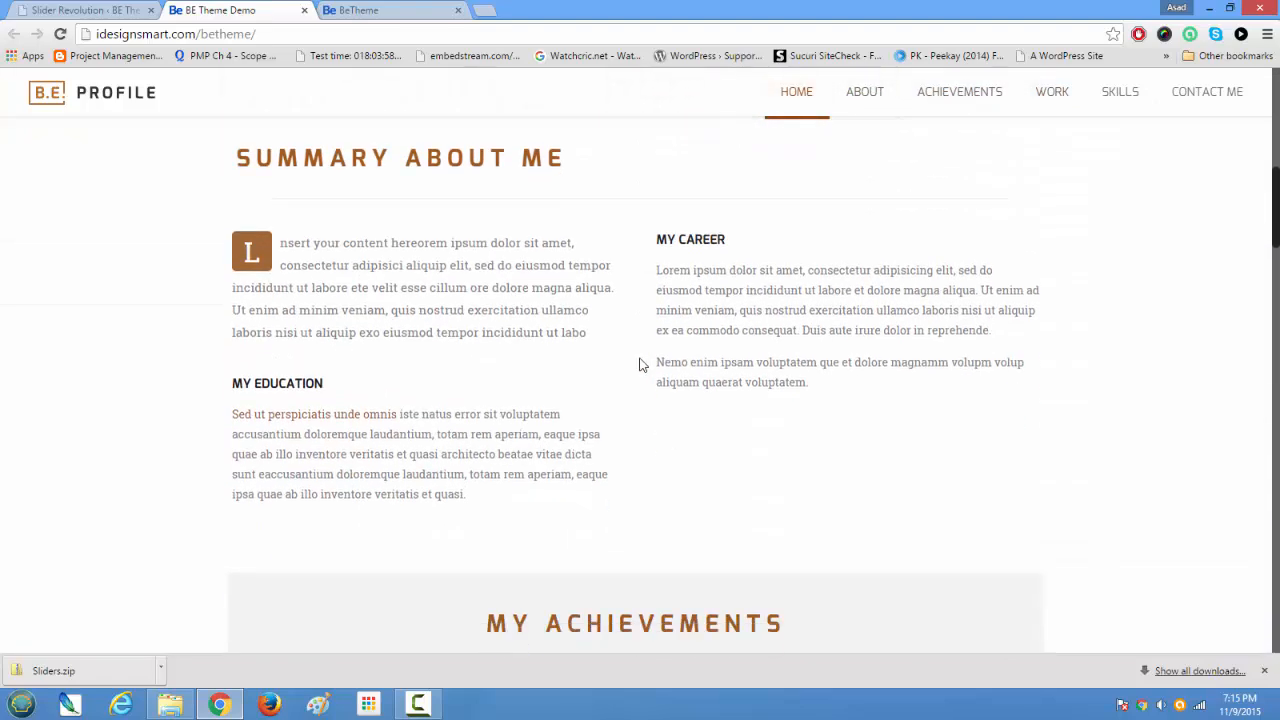
{"action": "scroll", "coordinate": [642, 365], "scroll_direction": "down", "scroll_amount": 3}
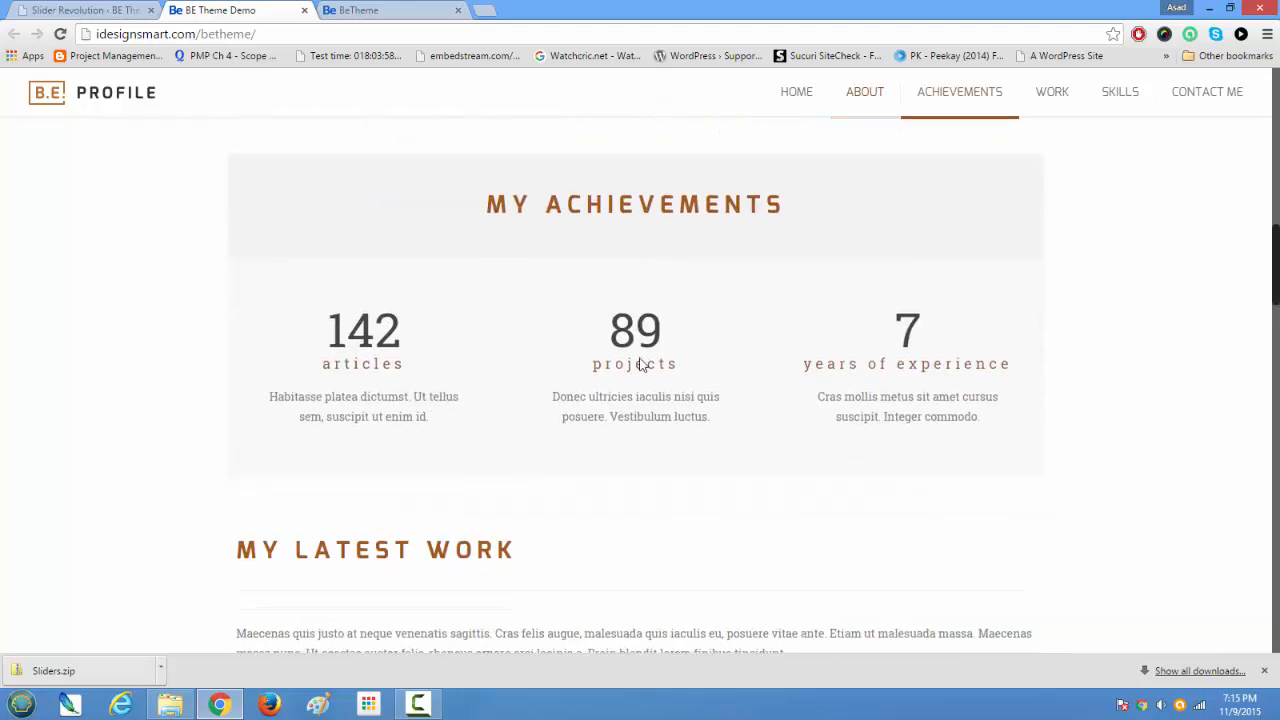
{"action": "left_click_drag", "start_coordinate": [1278, 341], "coordinate": [1271, 120]}
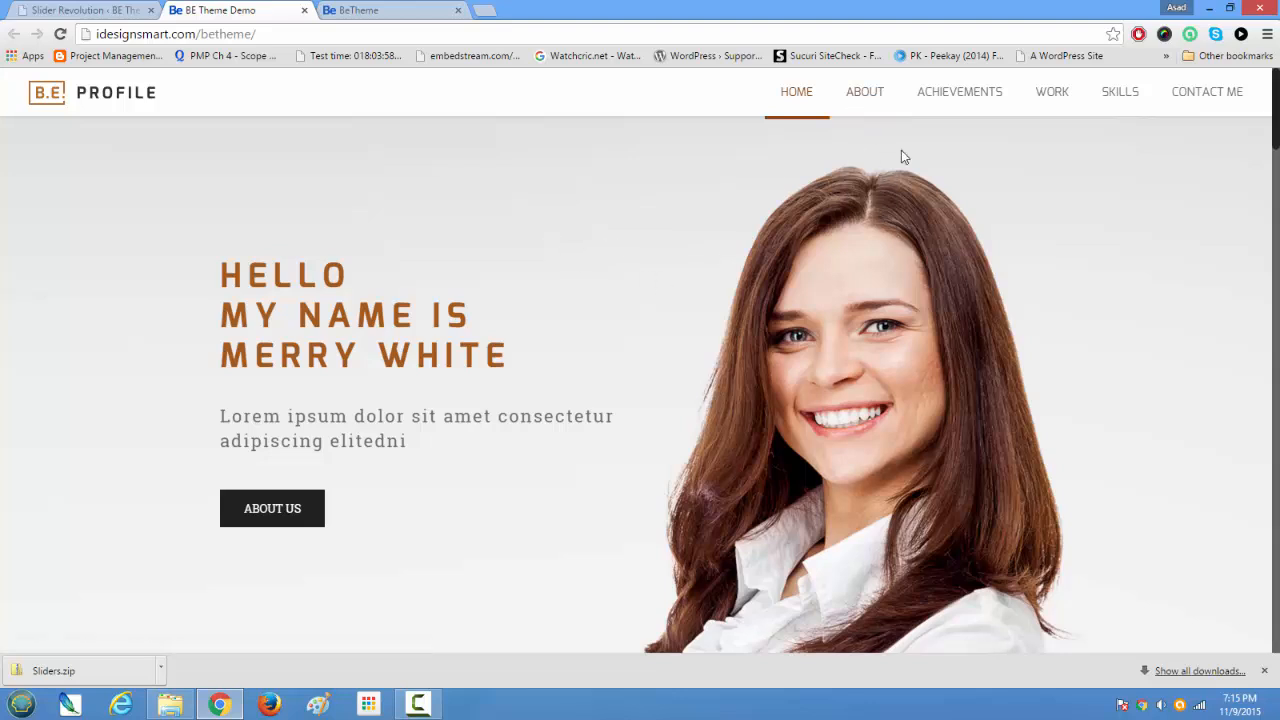
Step: Inspect the imported slider banner in the home page header and the start of the Summary About Me section below it
{"action": "scroll", "coordinate": [975, 168], "scroll_direction": "down", "scroll_amount": 1}
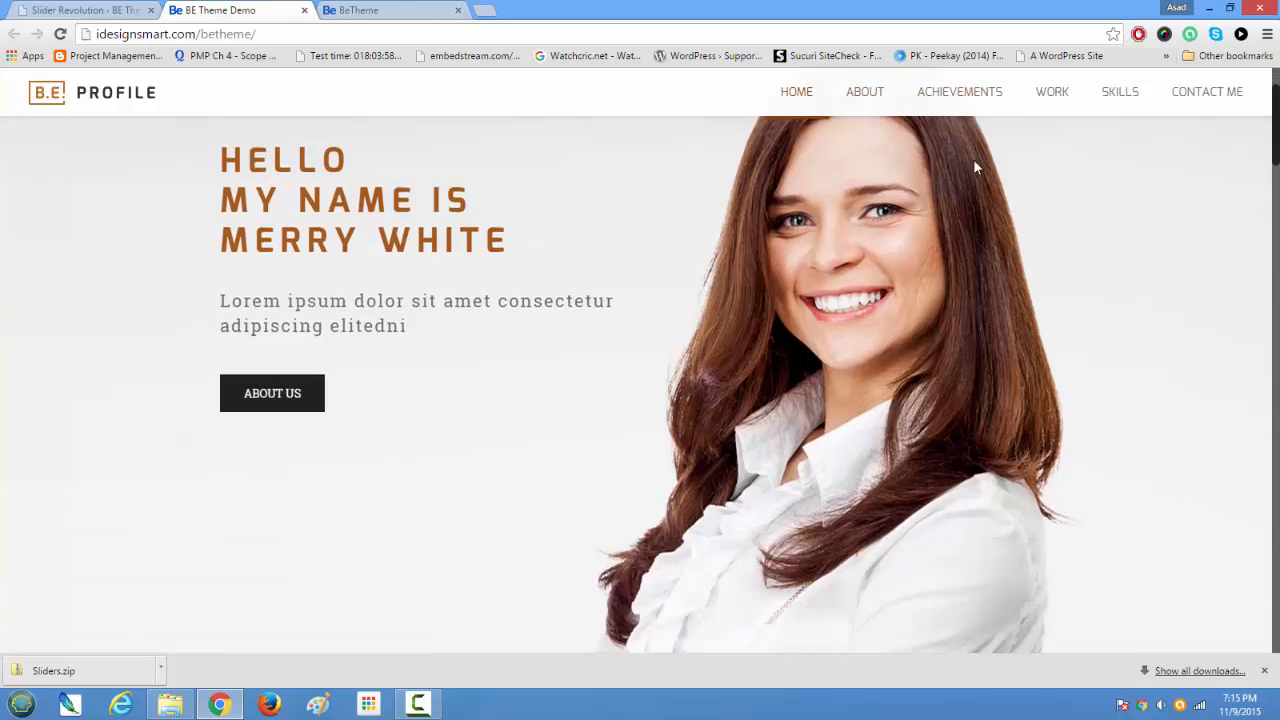
{"action": "scroll", "coordinate": [974, 163], "scroll_direction": "down", "scroll_amount": 3}
{"action": "scroll", "coordinate": [977, 234], "scroll_direction": "up", "scroll_amount": 2}
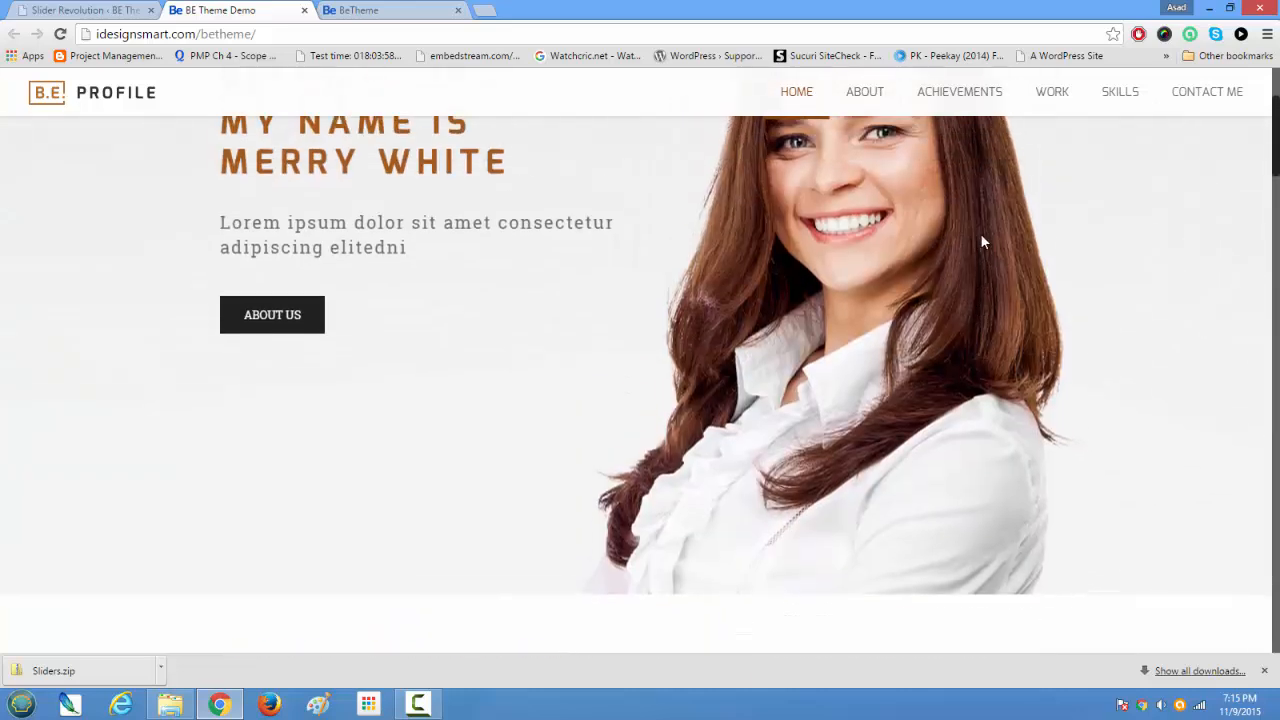
{"action": "scroll", "coordinate": [982, 240], "scroll_direction": "up", "scroll_amount": 2}
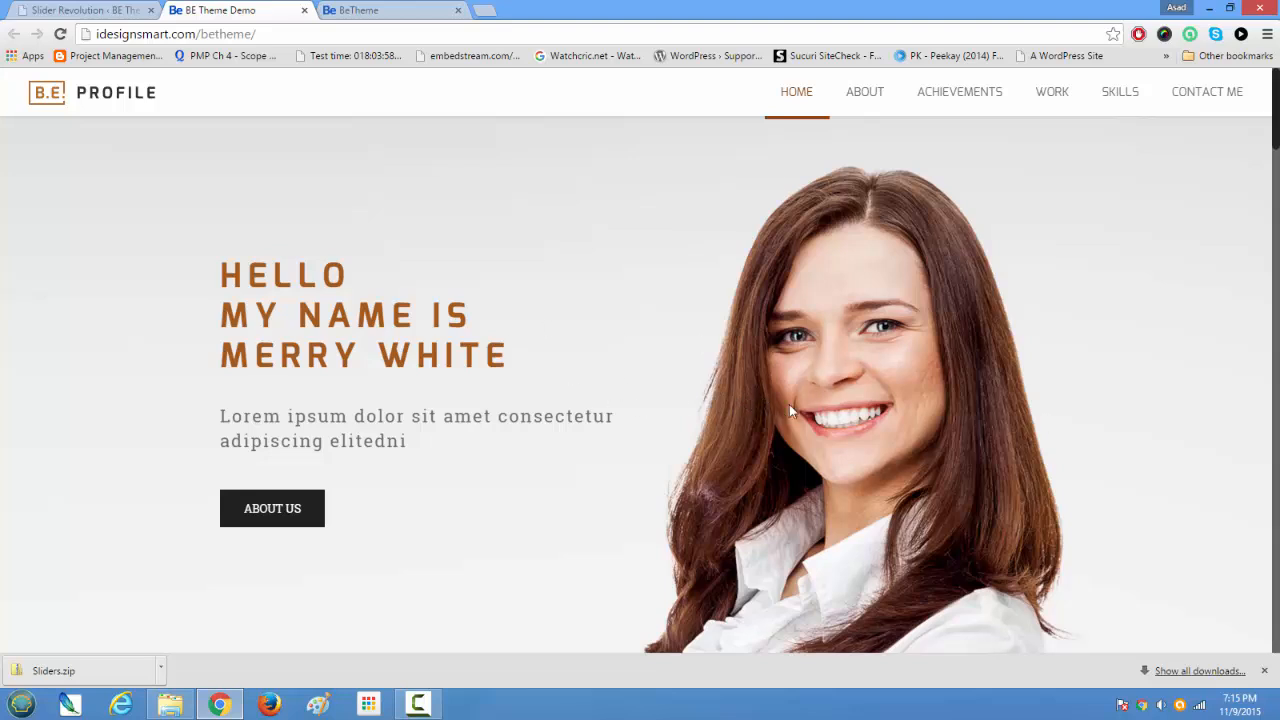
{"action": "scroll", "coordinate": [860, 392], "scroll_direction": "down", "scroll_amount": 4}
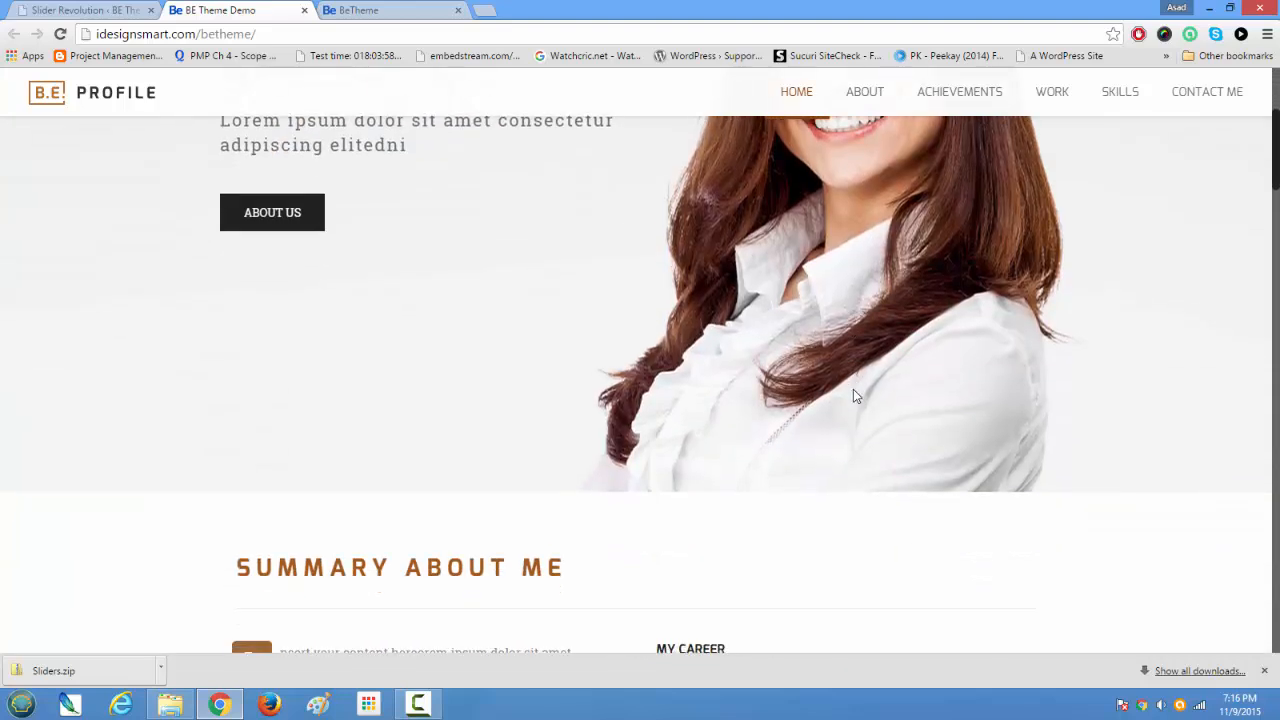
{"action": "scroll", "coordinate": [853, 389], "scroll_direction": "up", "scroll_amount": 2}
{"action": "scroll", "coordinate": [853, 390], "scroll_direction": "up", "scroll_amount": 3}
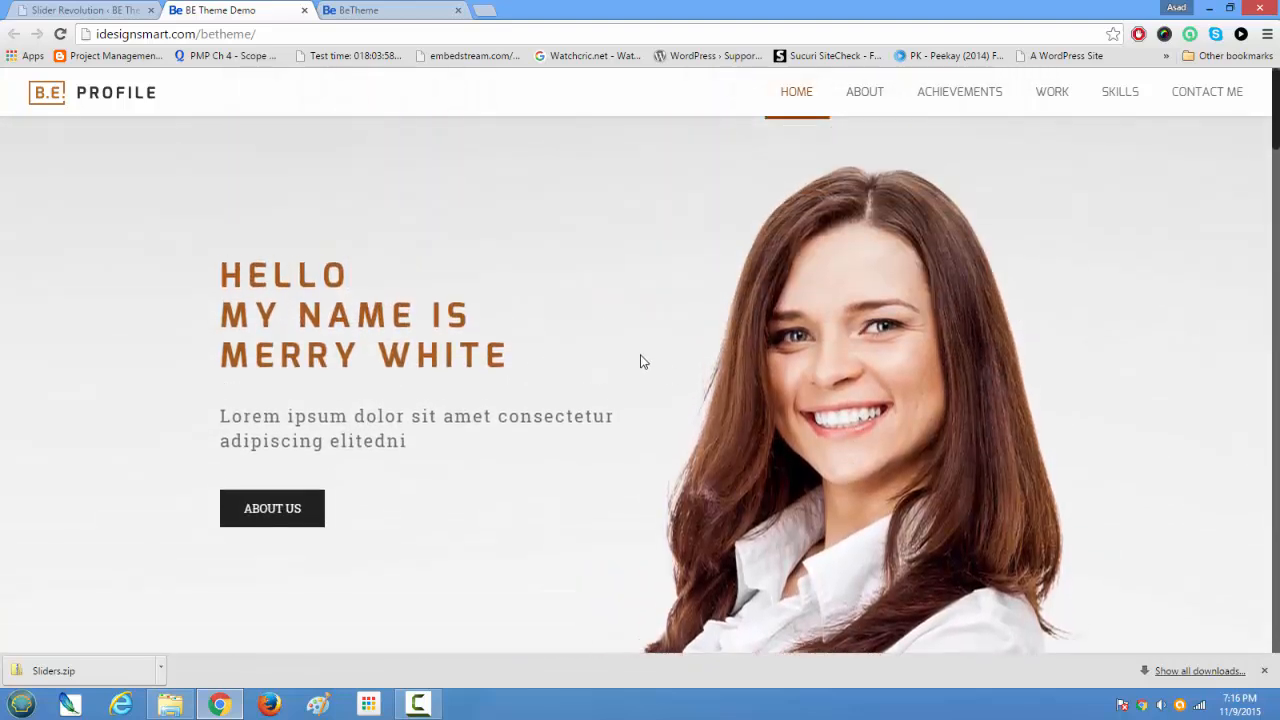
Step: Review the home page sections from Summary About Me through My Achievements and My Latest Work to About My Skills
{"action": "scroll", "coordinate": [645, 360], "scroll_direction": "down", "scroll_amount": 2}
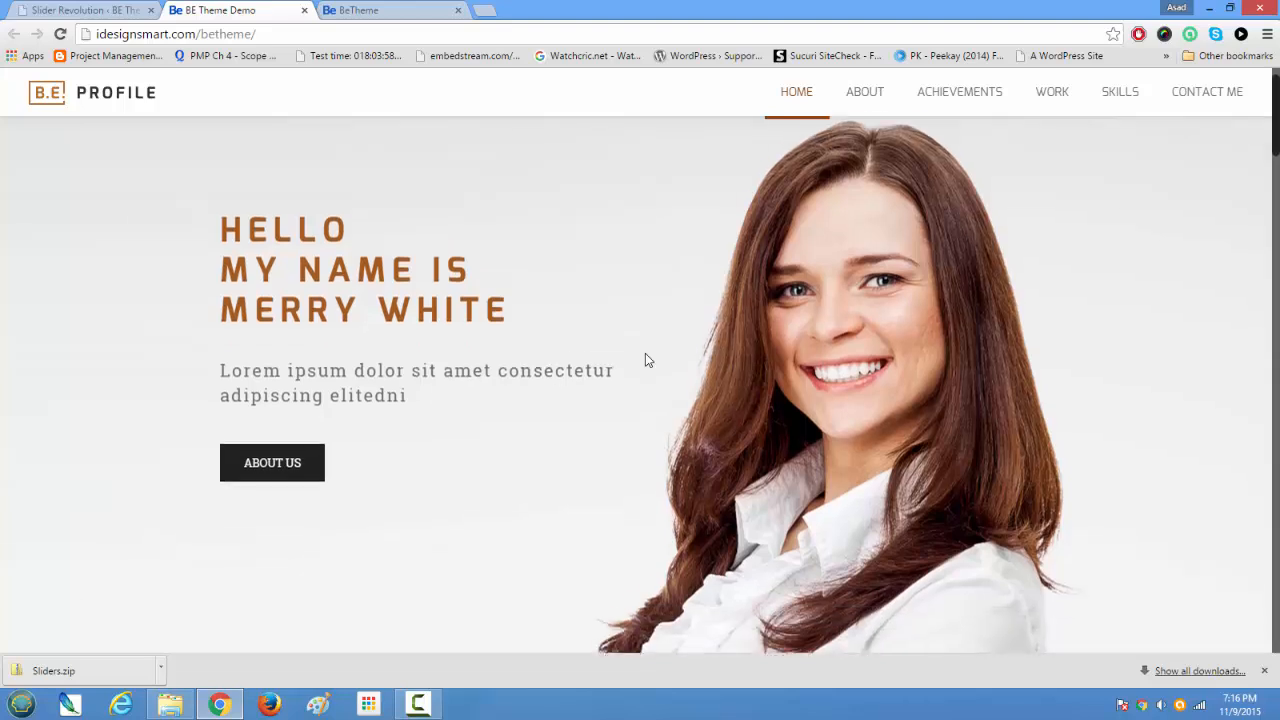
{"action": "scroll", "coordinate": [645, 360], "scroll_direction": "down", "scroll_amount": 3}
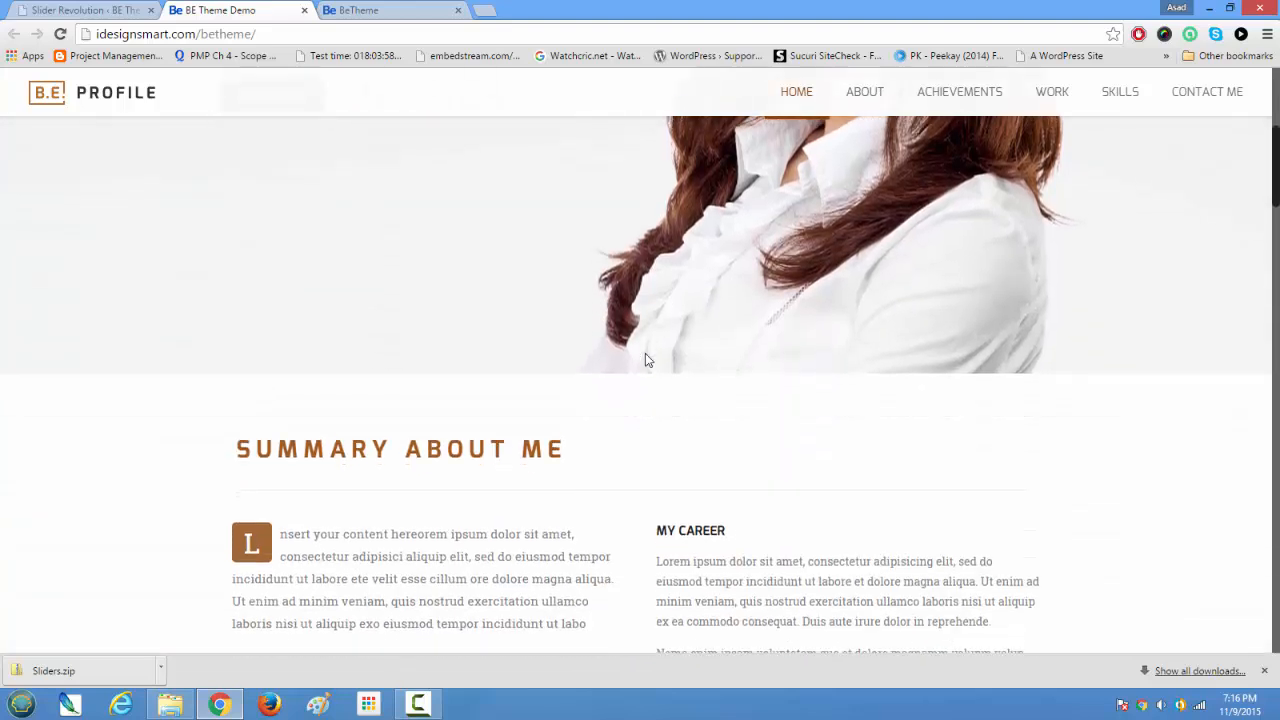
{"action": "scroll", "coordinate": [466, 380], "scroll_direction": "down", "scroll_amount": 3}
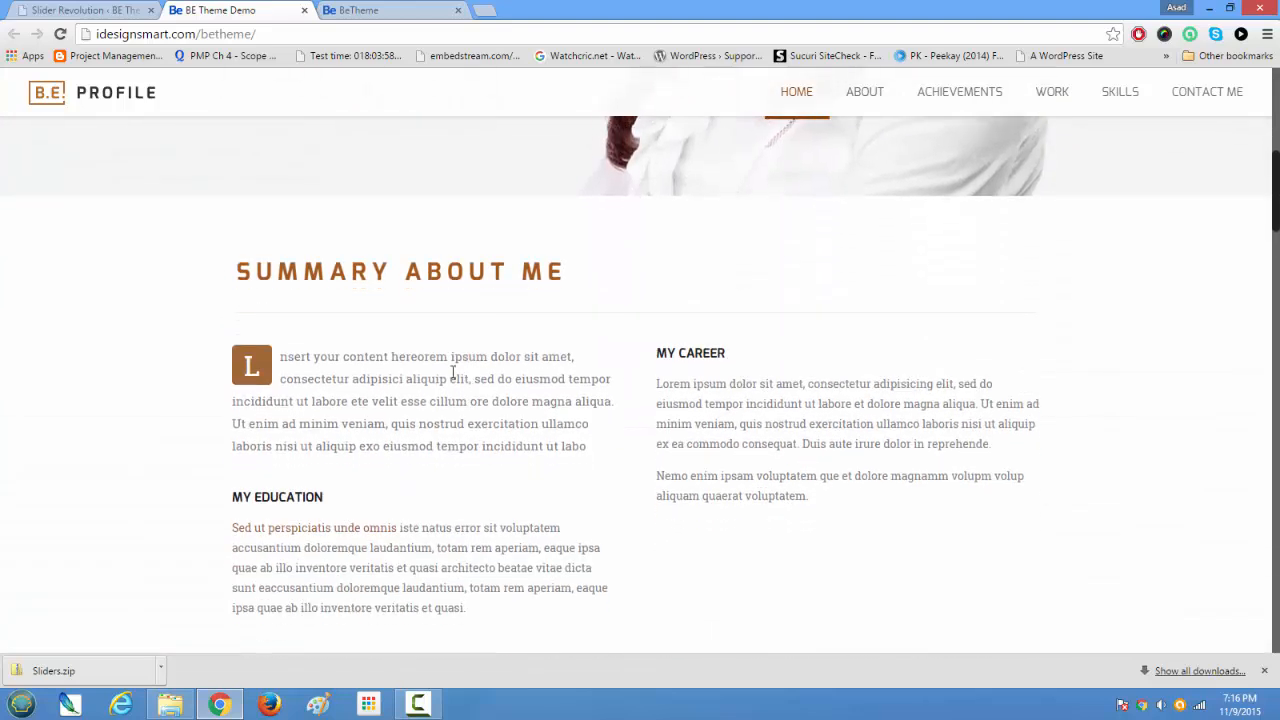
{"action": "scroll", "coordinate": [508, 397], "scroll_direction": "down", "scroll_amount": 5}
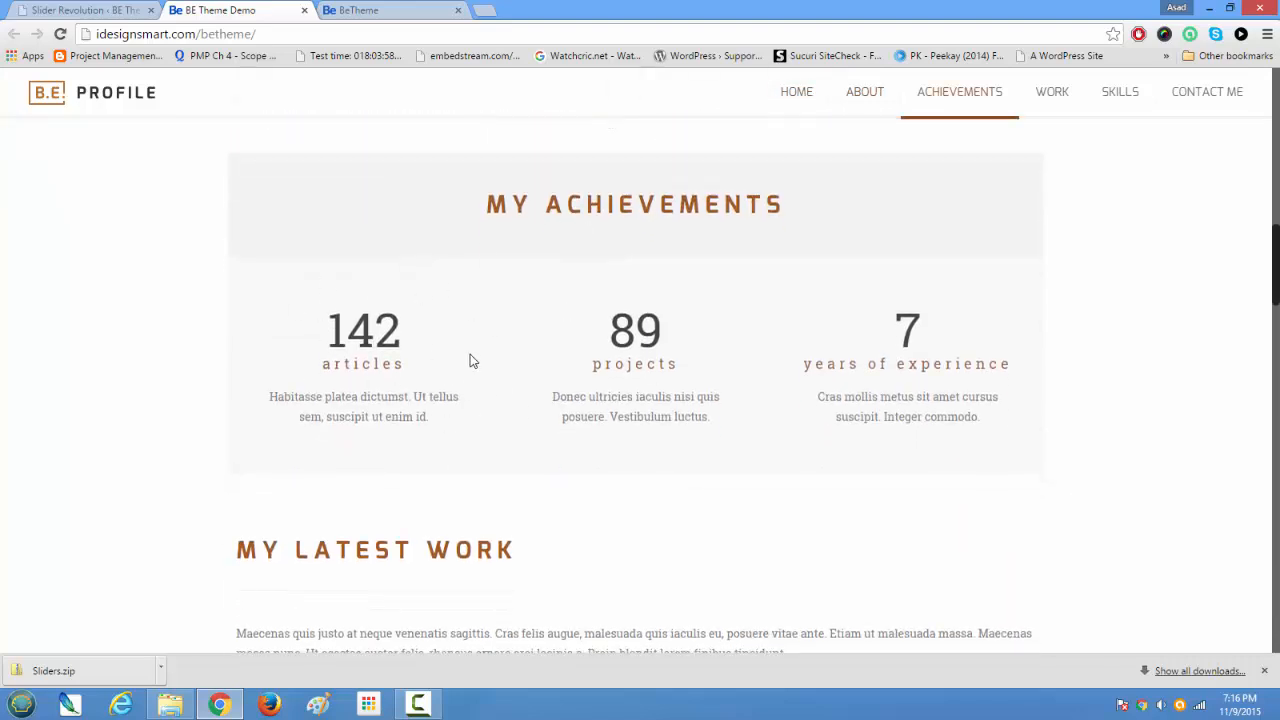
{"action": "scroll", "coordinate": [473, 355], "scroll_direction": "down", "scroll_amount": 5}
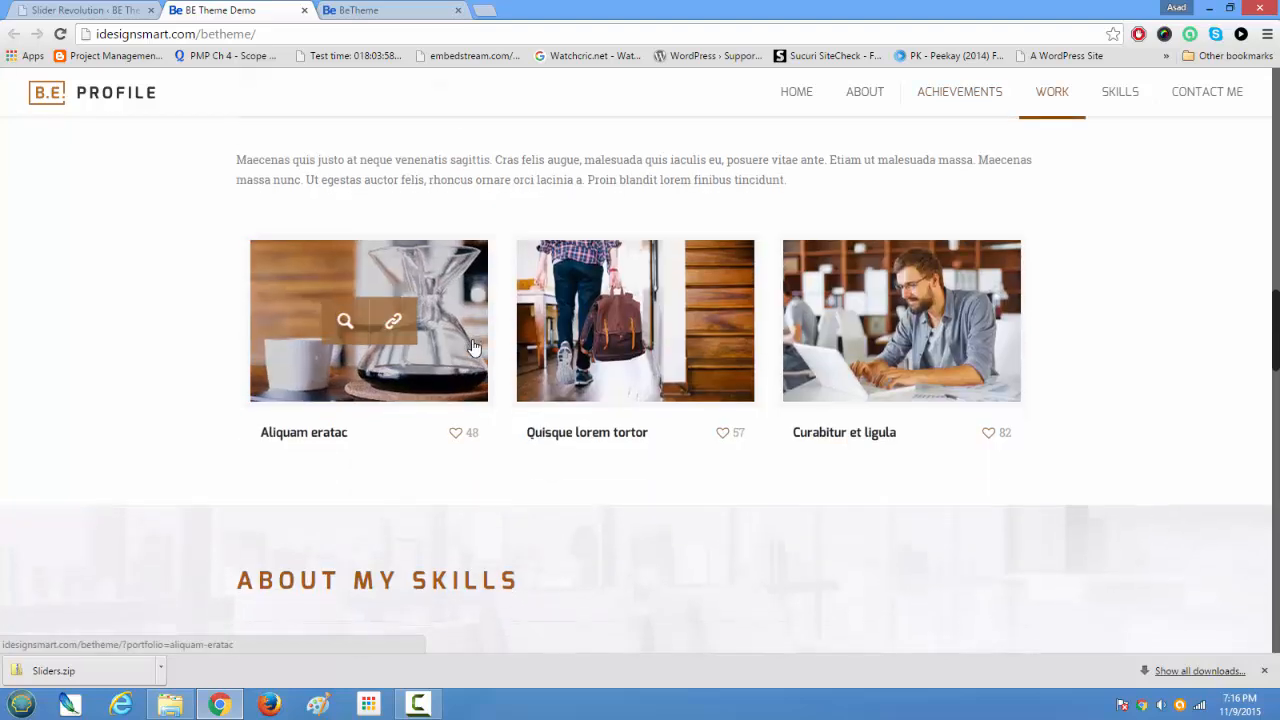
{"action": "scroll", "coordinate": [474, 347], "scroll_direction": "down", "scroll_amount": 2}
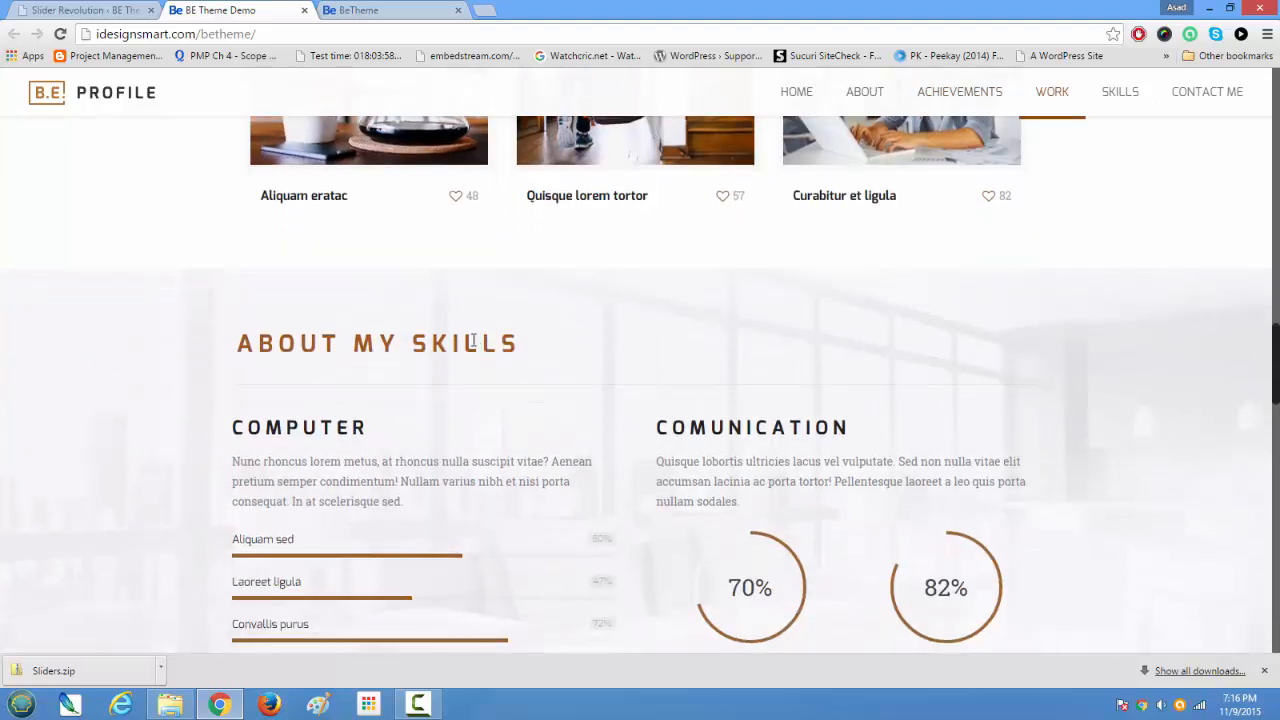
{"action": "scroll", "coordinate": [474, 343], "scroll_direction": "up", "scroll_amount": 3}
{"action": "scroll", "coordinate": [474, 343], "scroll_direction": "up", "scroll_amount": 2}
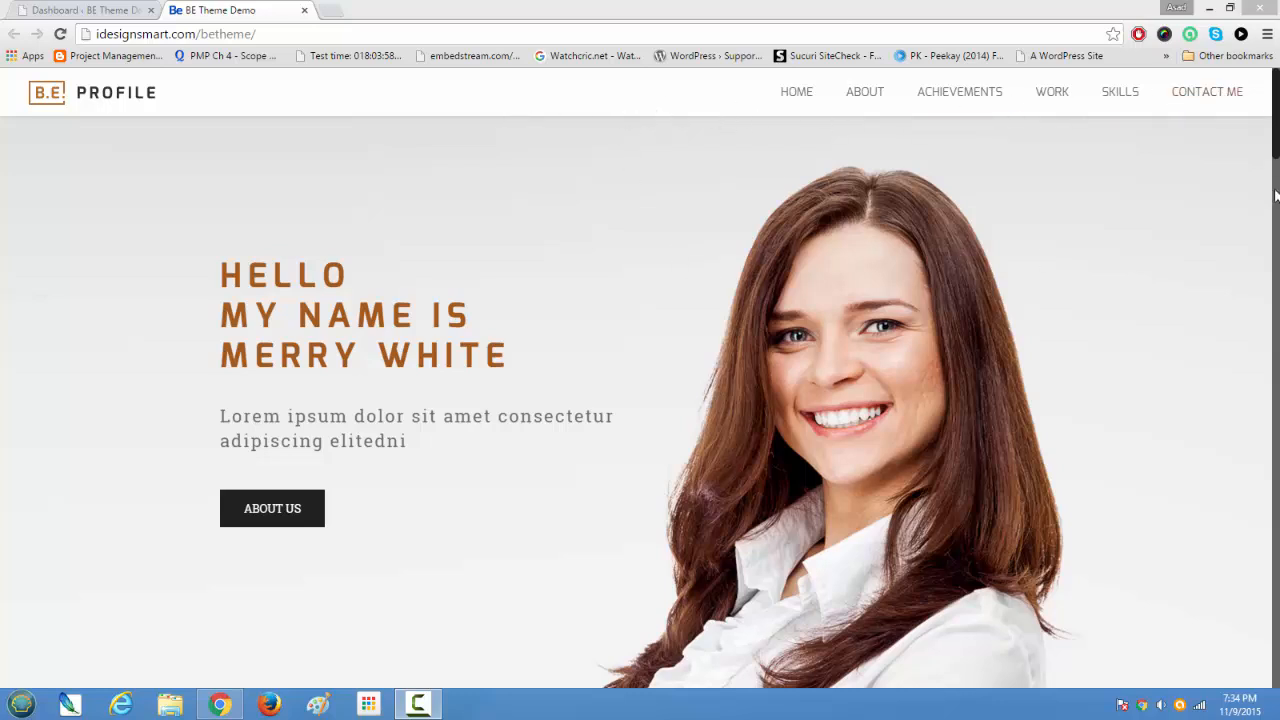
Step: Examine the whole one-page Profile layout from the slider banner down to the Send a Message contact form
{"action": "left_click", "coordinate": [1230, 203]}
{"action": "scroll", "coordinate": [1240, 217], "scroll_direction": "down", "scroll_amount": 1}
{"action": "scroll", "coordinate": [1243, 223], "scroll_direction": "down", "scroll_amount": 8}
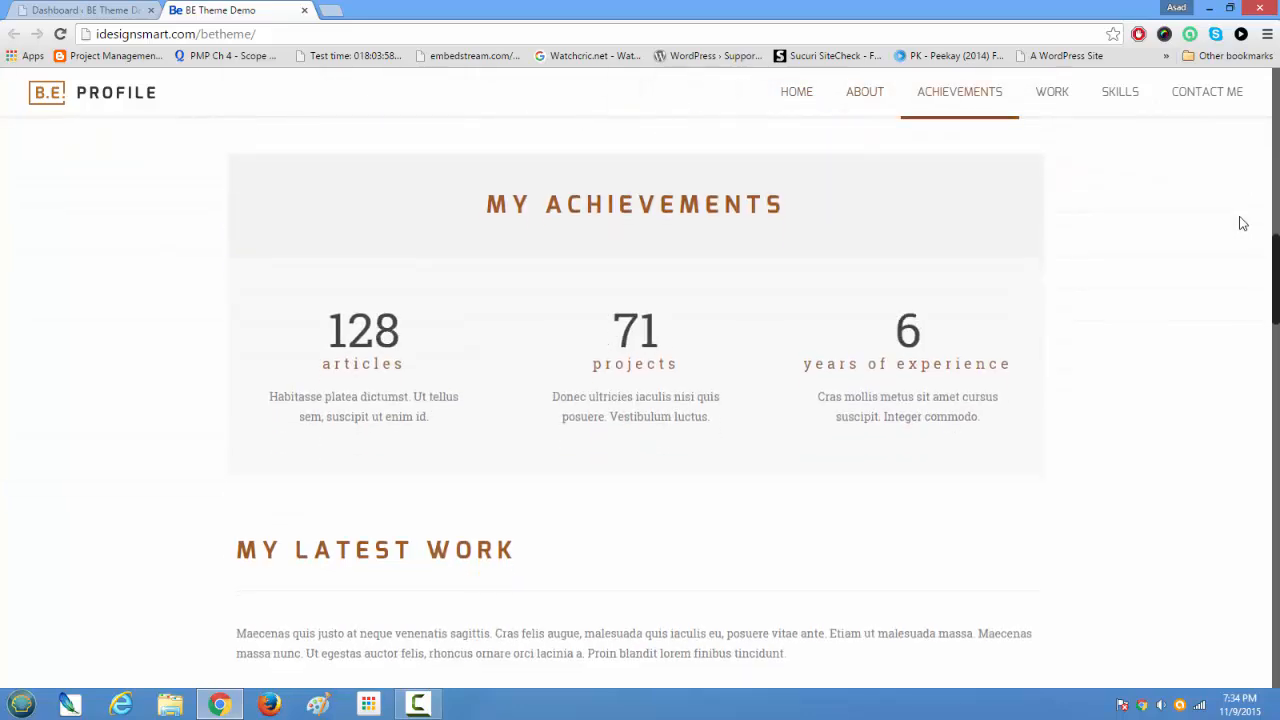
{"action": "scroll", "coordinate": [1243, 223], "scroll_direction": "down", "scroll_amount": 5}
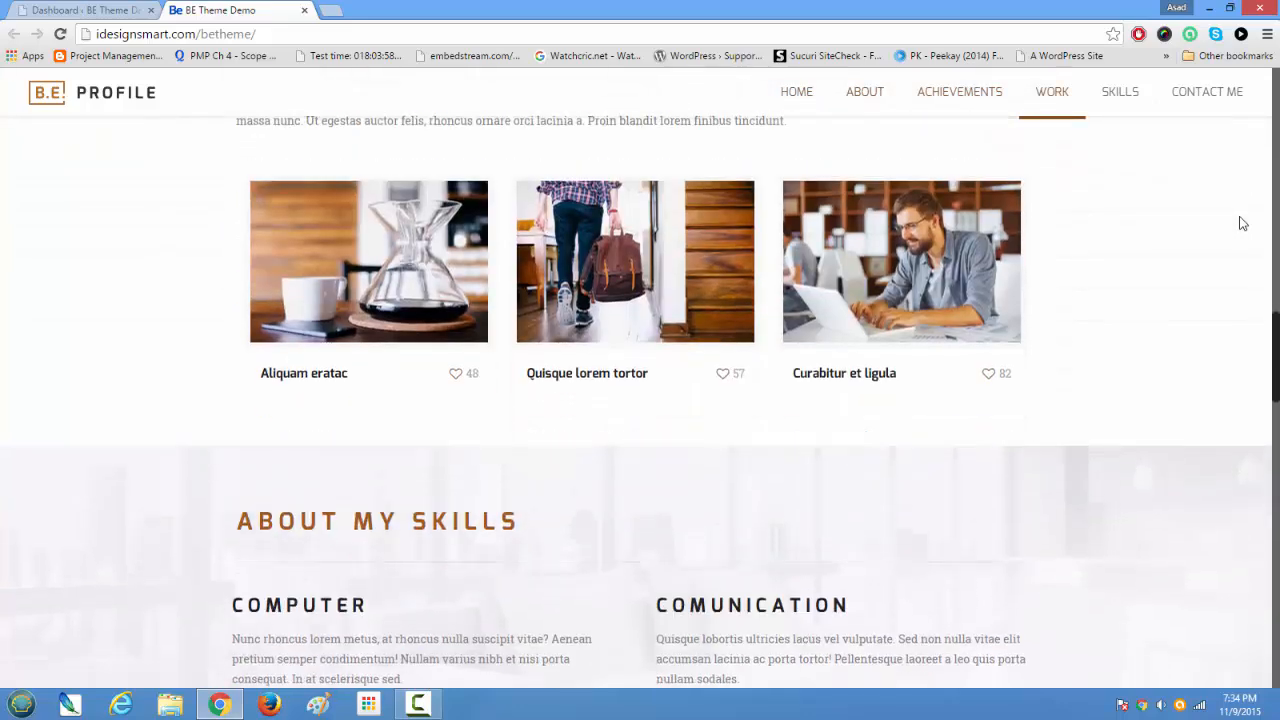
{"action": "scroll", "coordinate": [1243, 223], "scroll_direction": "down", "scroll_amount": 4}
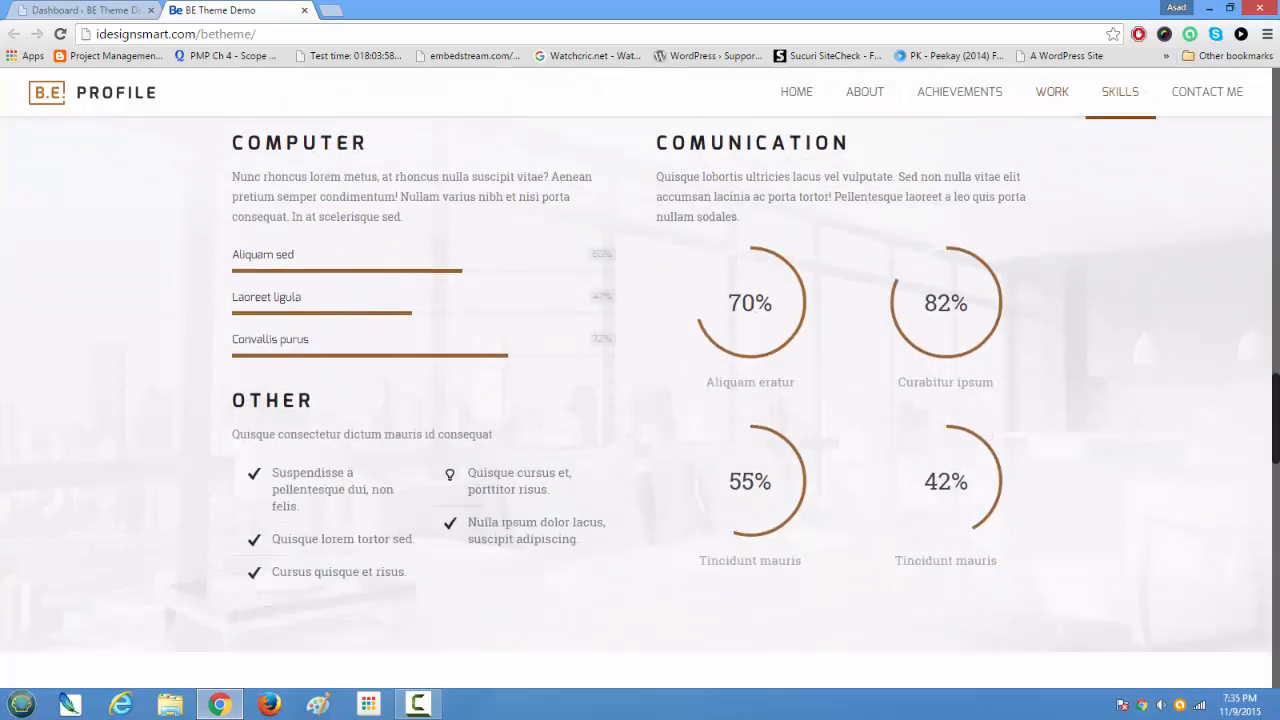
{"action": "scroll", "coordinate": [640, 400], "scroll_direction": "up", "scroll_amount": 5}
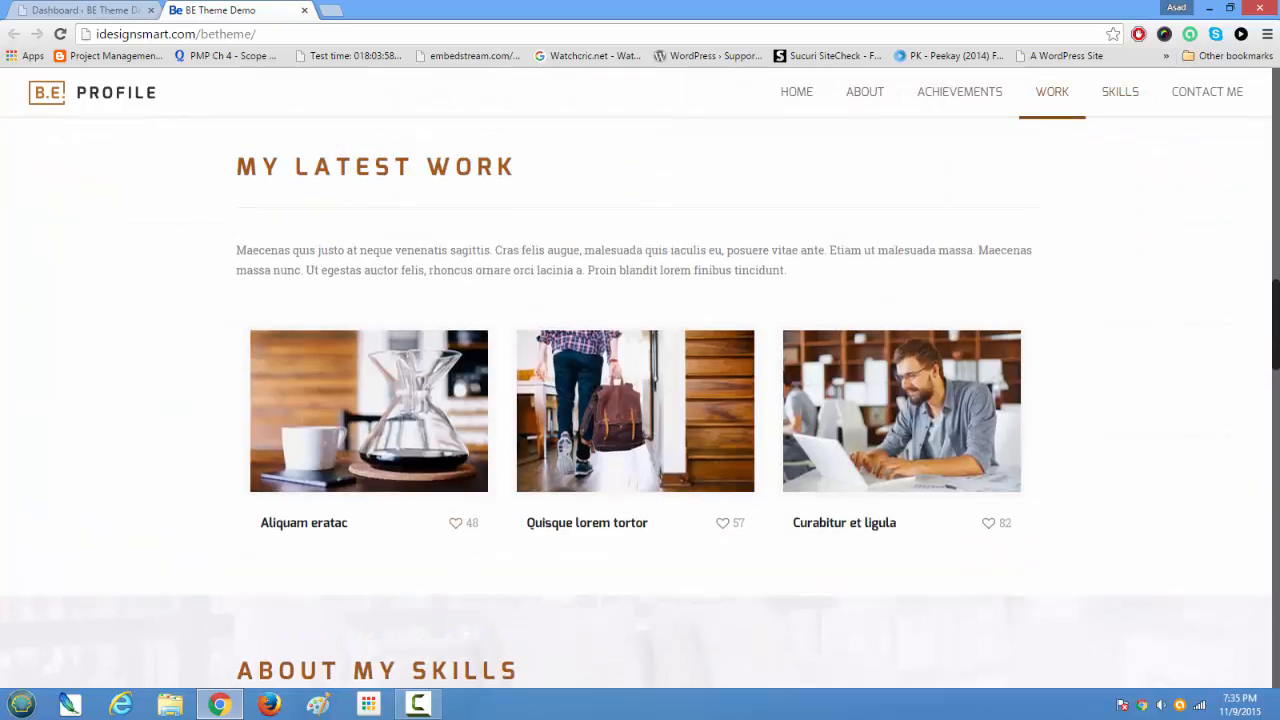
{"action": "scroll", "coordinate": [640, 400], "scroll_direction": "down", "scroll_amount": 5}
{"action": "scroll", "coordinate": [1263, 272], "scroll_direction": "up", "scroll_amount": 10}
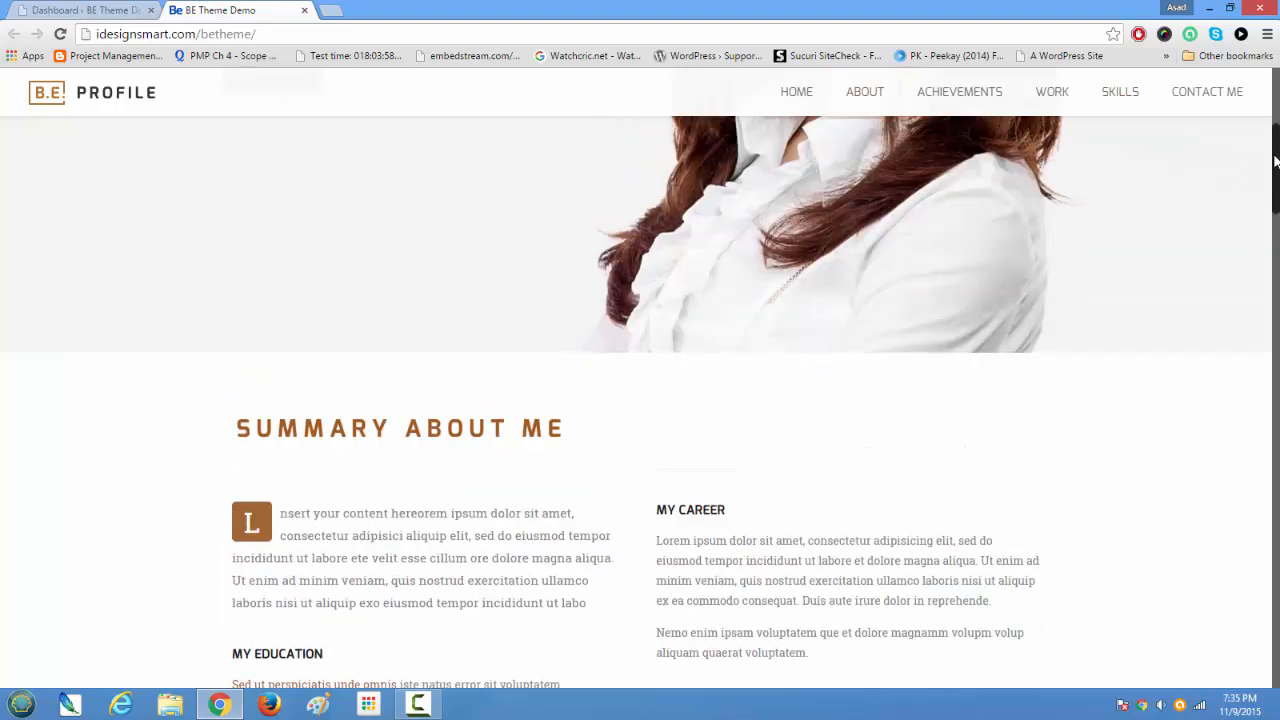
{"action": "scroll", "coordinate": [1263, 272], "scroll_direction": "down", "scroll_amount": 3}
{"action": "scroll", "coordinate": [1263, 272], "scroll_direction": "down", "scroll_amount": 15}
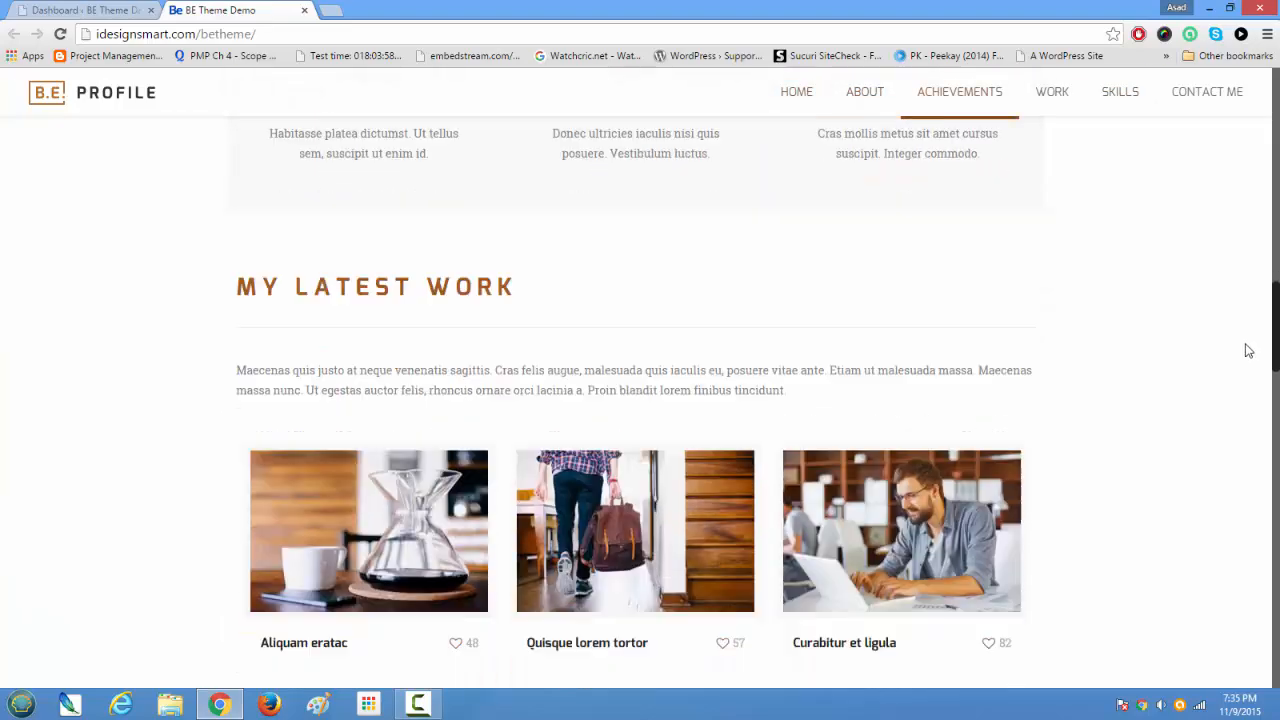
{"action": "scroll", "coordinate": [1220, 510], "scroll_direction": "down", "scroll_amount": 8}
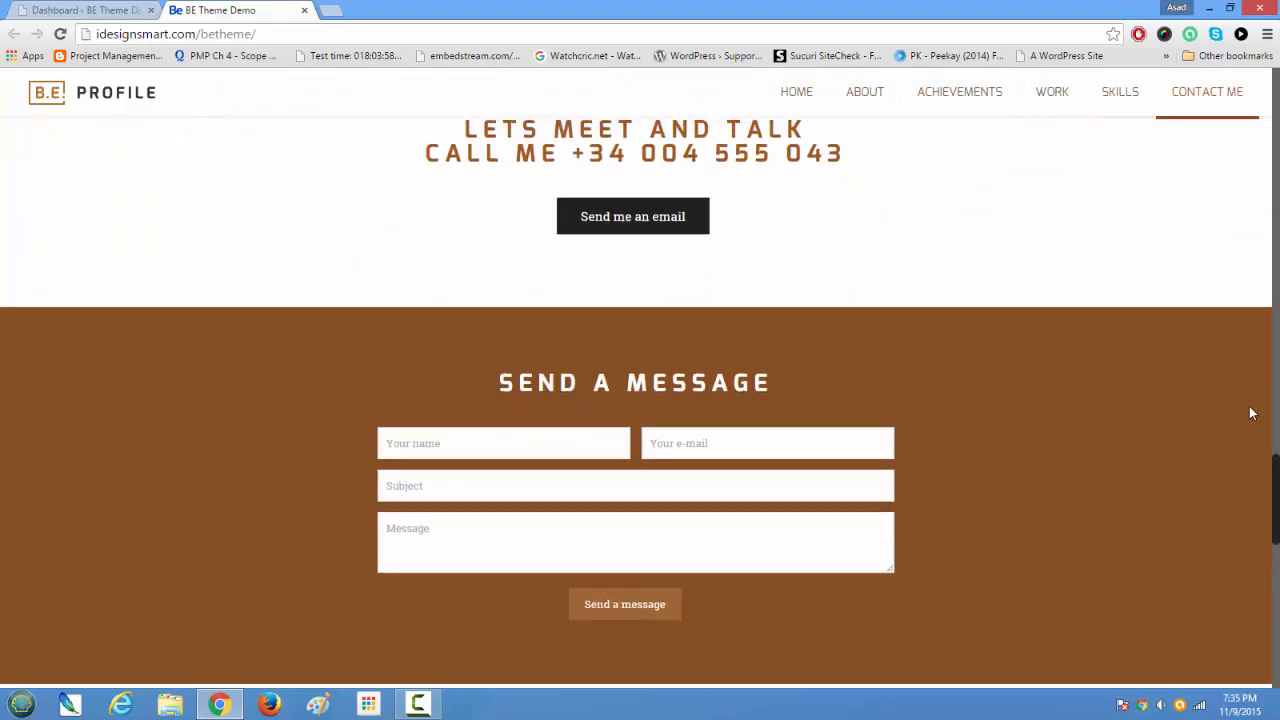
{"action": "scroll", "coordinate": [1255, 300], "scroll_direction": "up", "scroll_amount": 20}
{"action": "left_click_drag", "start_coordinate": [1275, 118], "coordinate": [1275, 72]}
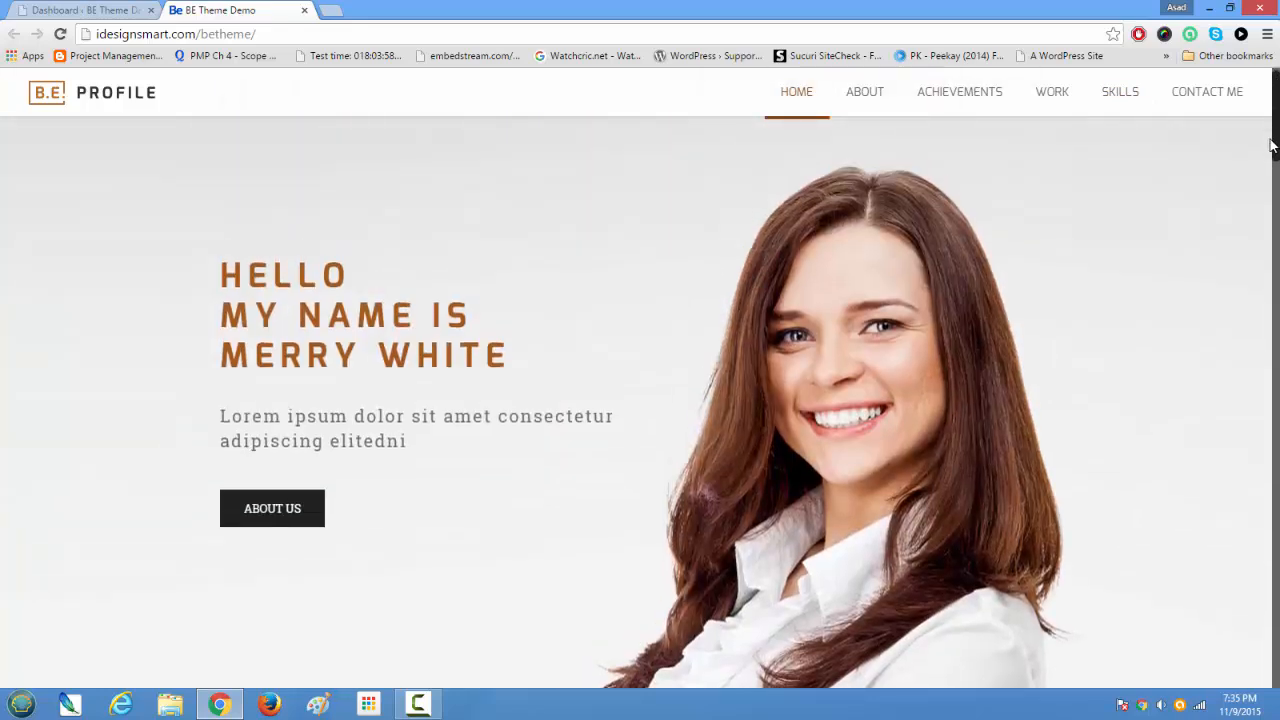
Step: Examine the footer widgets below the contact form: search, Recent Posts, Recent Comments, Archives, Categories and Meta
{"action": "scroll", "coordinate": [1268, 150], "scroll_direction": "down", "scroll_amount": 3}
{"action": "scroll", "coordinate": [1268, 150], "scroll_direction": "up", "scroll_amount": 2}
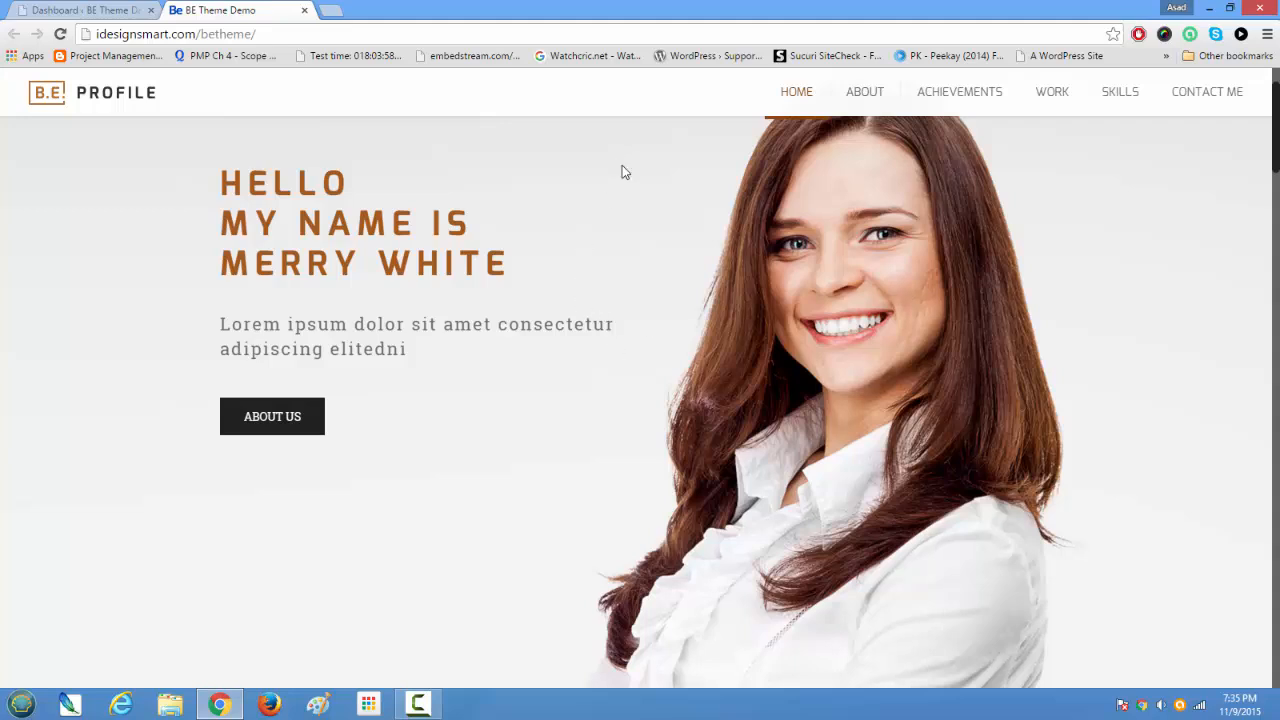
{"action": "left_click_drag", "start_coordinate": [1277, 152], "coordinate": [1219, 669]}
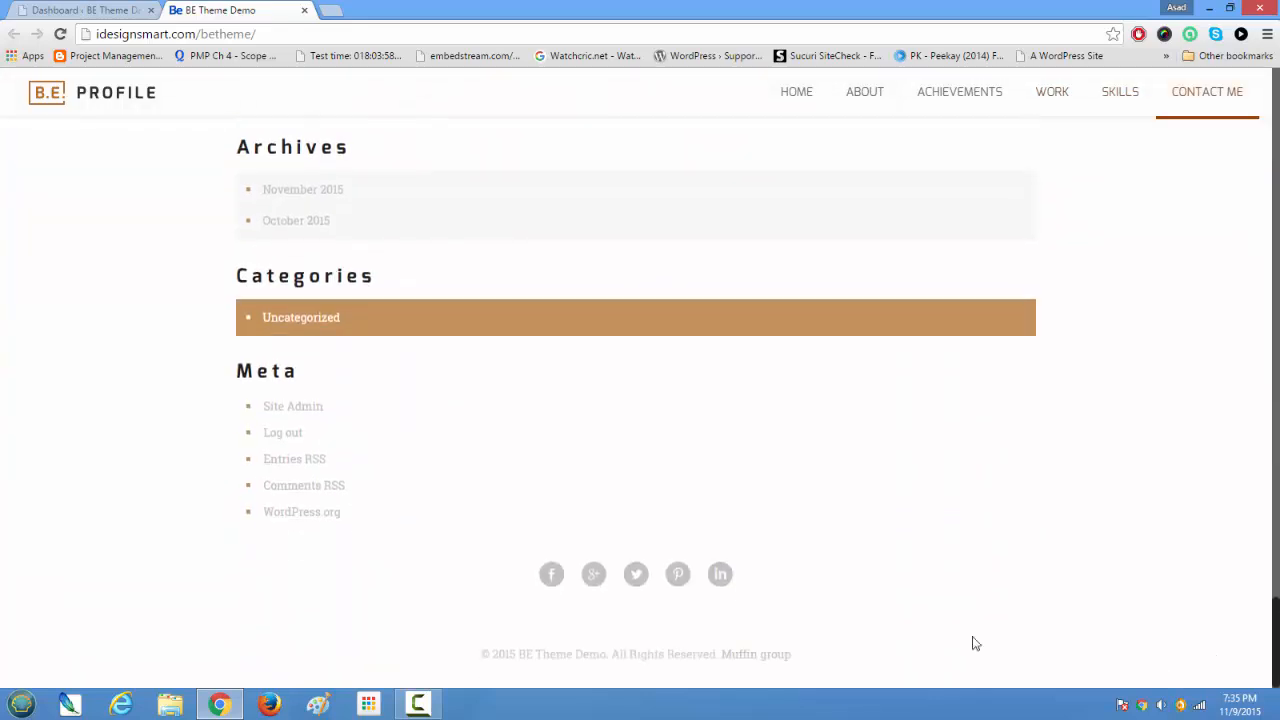
{"action": "scroll", "coordinate": [540, 494], "scroll_direction": "up", "scroll_amount": 3}
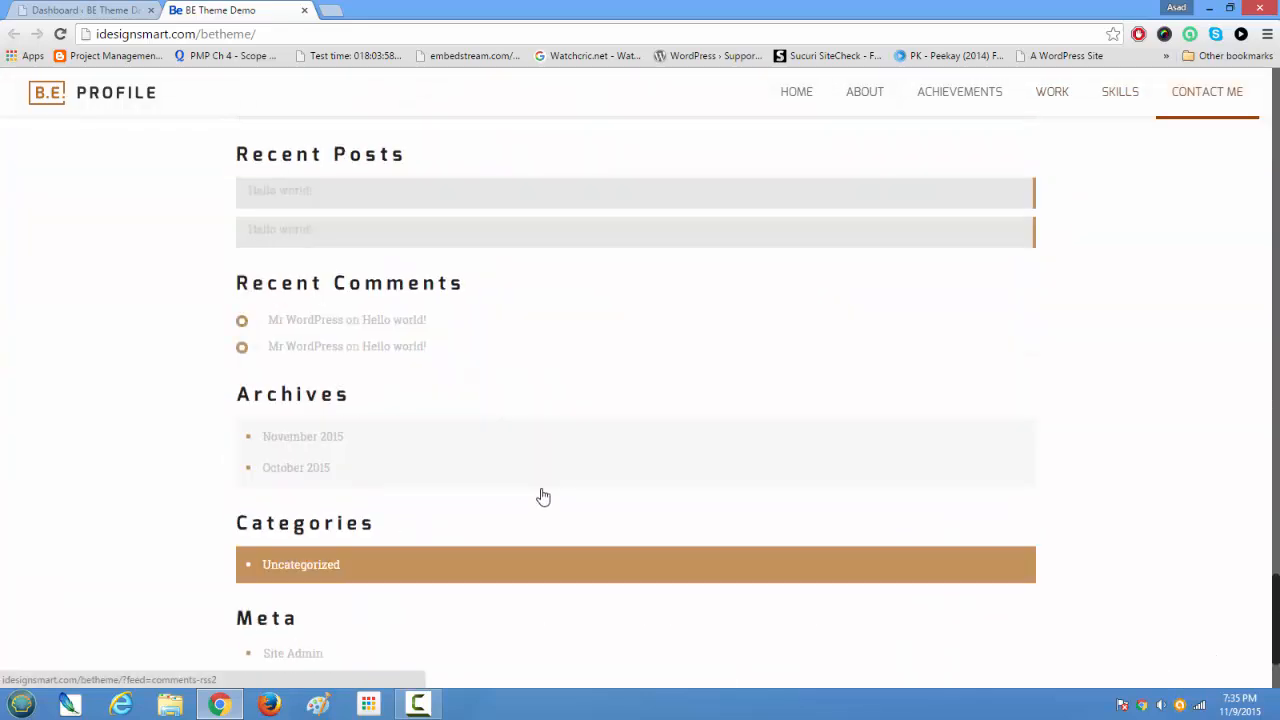
{"action": "scroll", "coordinate": [541, 490], "scroll_direction": "up", "scroll_amount": 5}
{"action": "scroll", "coordinate": [541, 488], "scroll_direction": "down", "scroll_amount": 2}
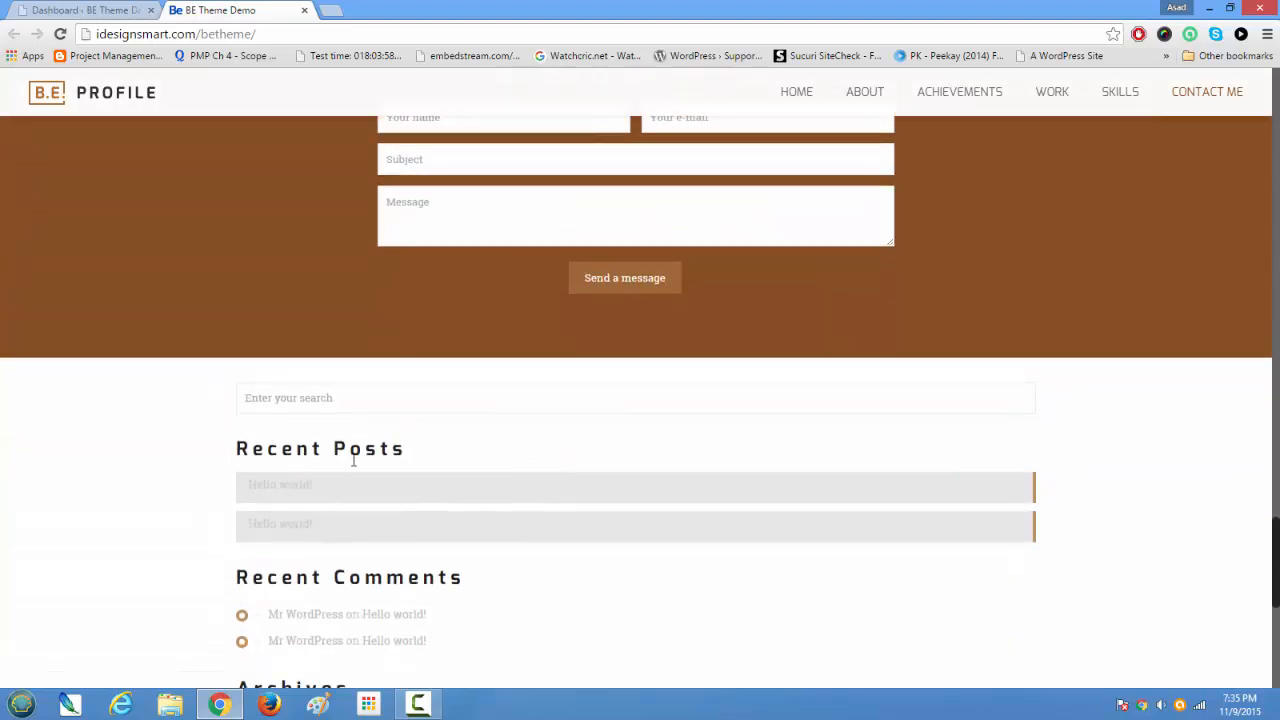
{"action": "triple_click", "coordinate": [352, 460]}
{"action": "scroll", "coordinate": [689, 549], "scroll_direction": "up", "scroll_amount": 10}
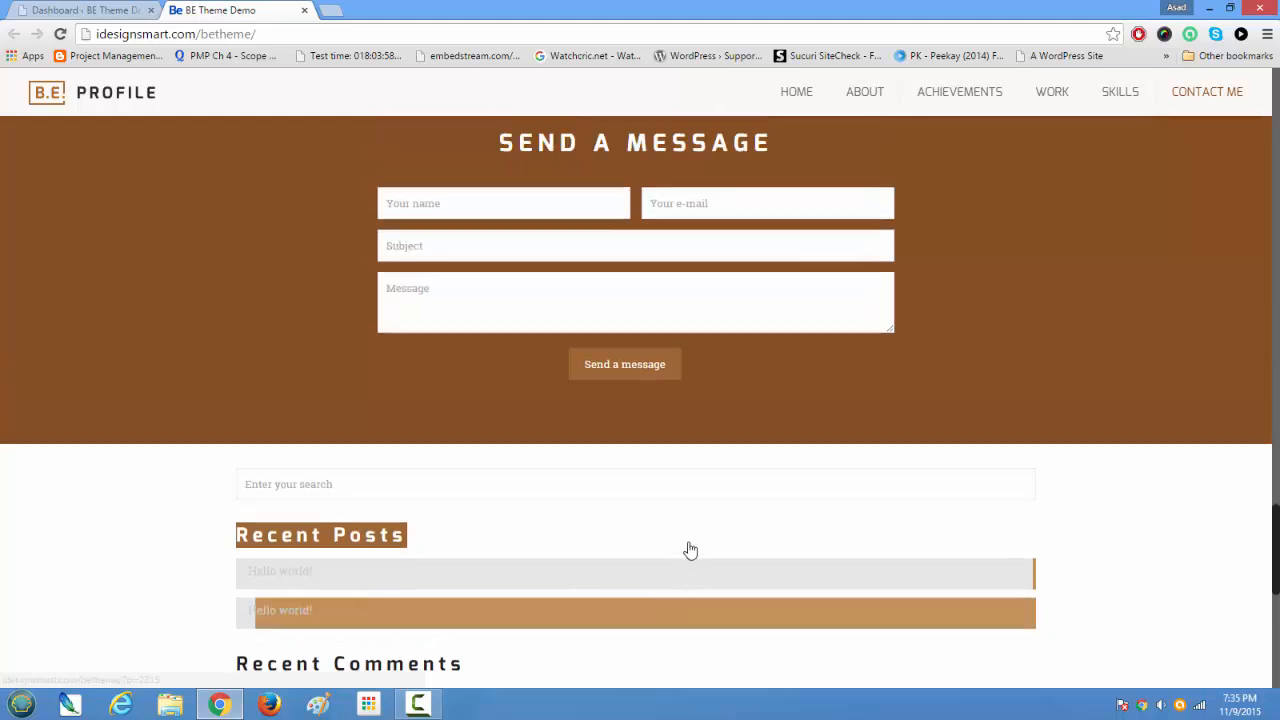
{"action": "scroll", "coordinate": [689, 549], "scroll_direction": "up", "scroll_amount": 3}
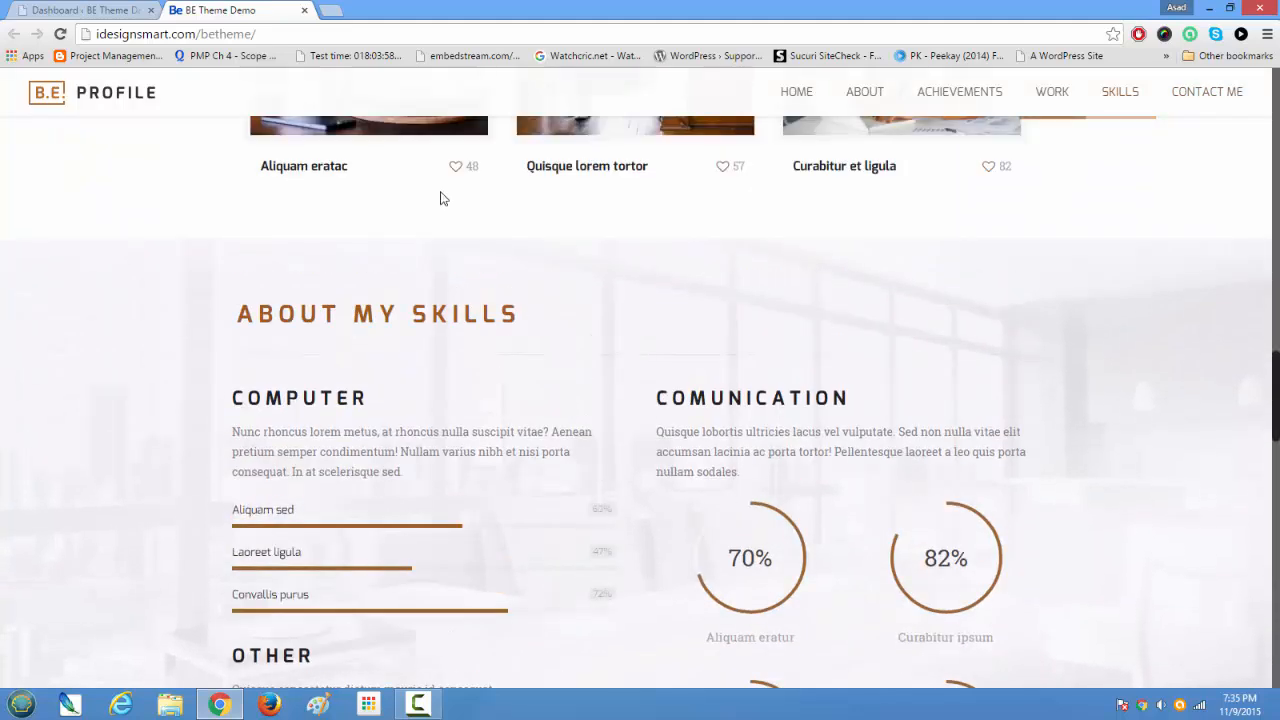
Step: Return to the WordPress dashboard and open the Widgets management page to locate the widgets assigned to Footer #1
{"action": "left_click", "coordinate": [101, 12]}
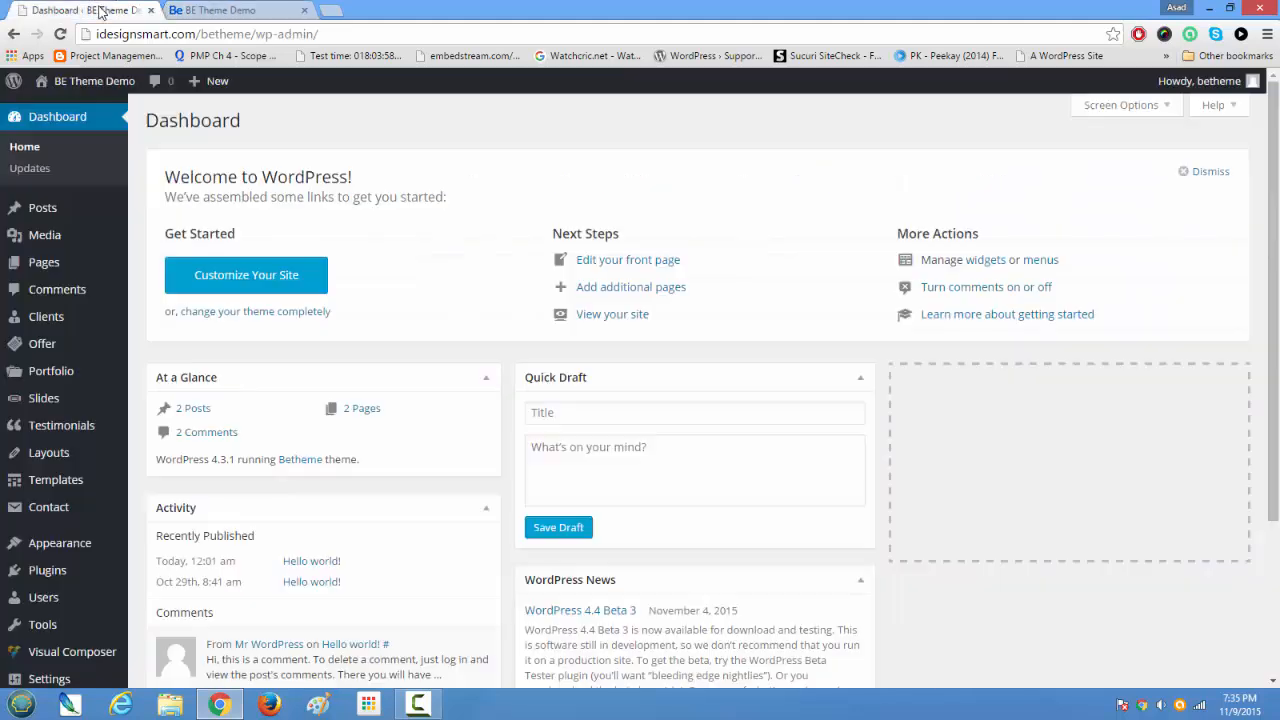
{"action": "mouse_move", "coordinate": [75, 545]}
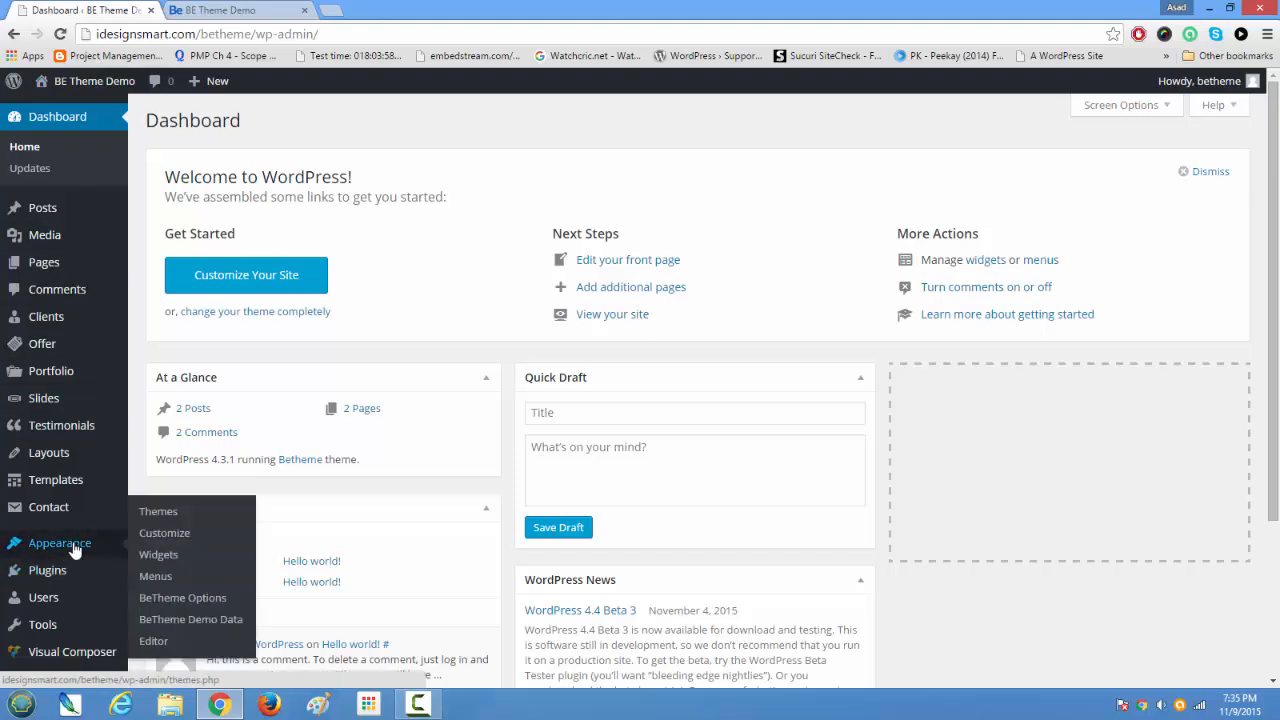
{"action": "left_click", "coordinate": [162, 556]}
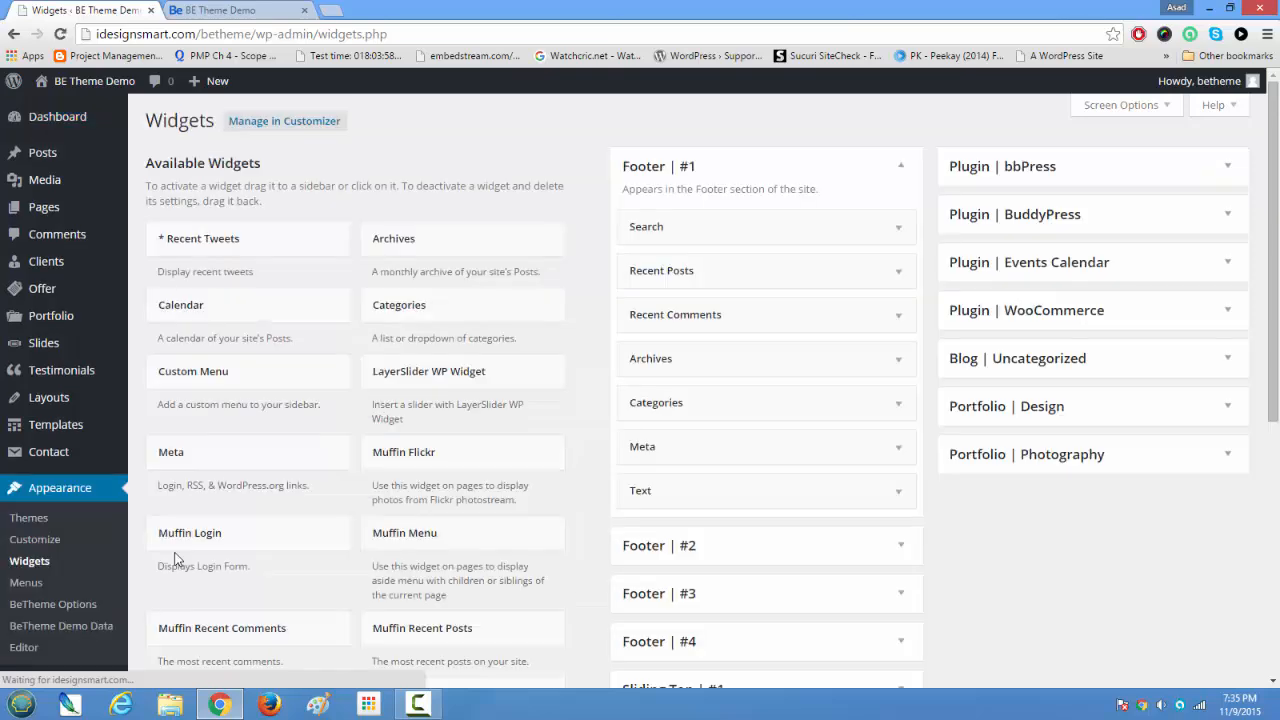
{"action": "scroll", "coordinate": [1077, 505], "scroll_direction": "down", "scroll_amount": 3}
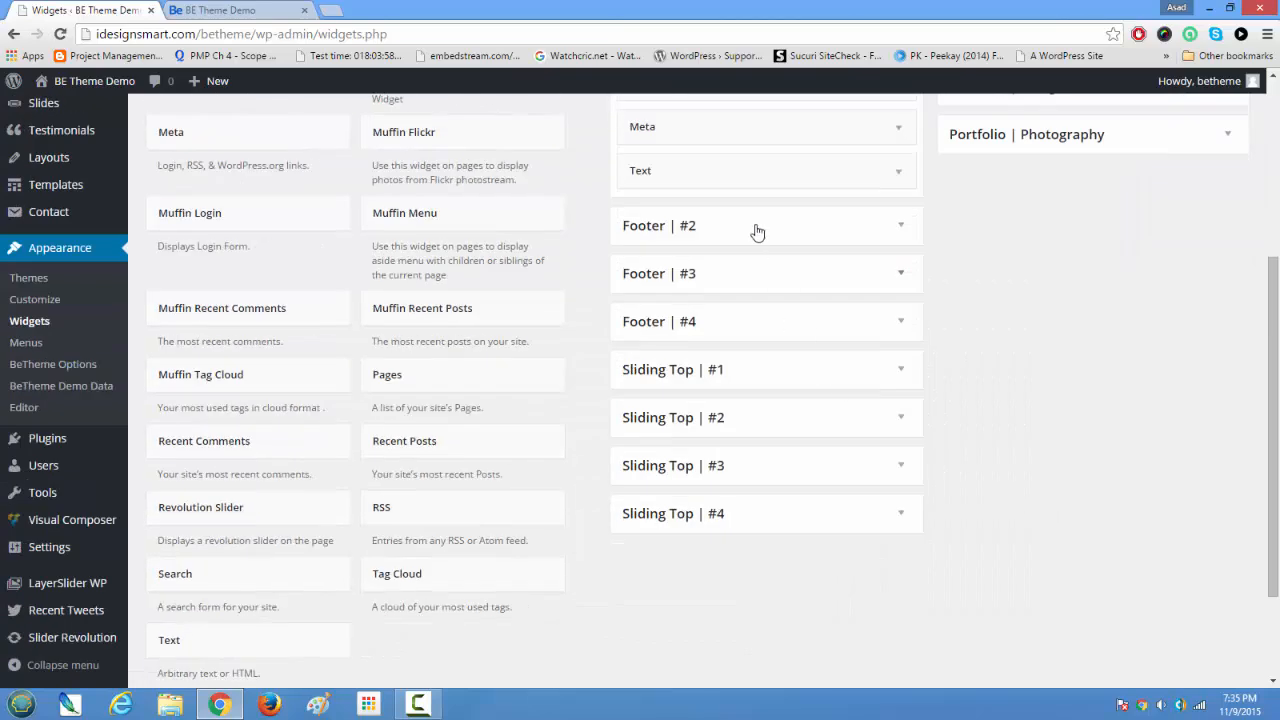
{"action": "scroll", "coordinate": [780, 331], "scroll_direction": "up", "scroll_amount": 3}
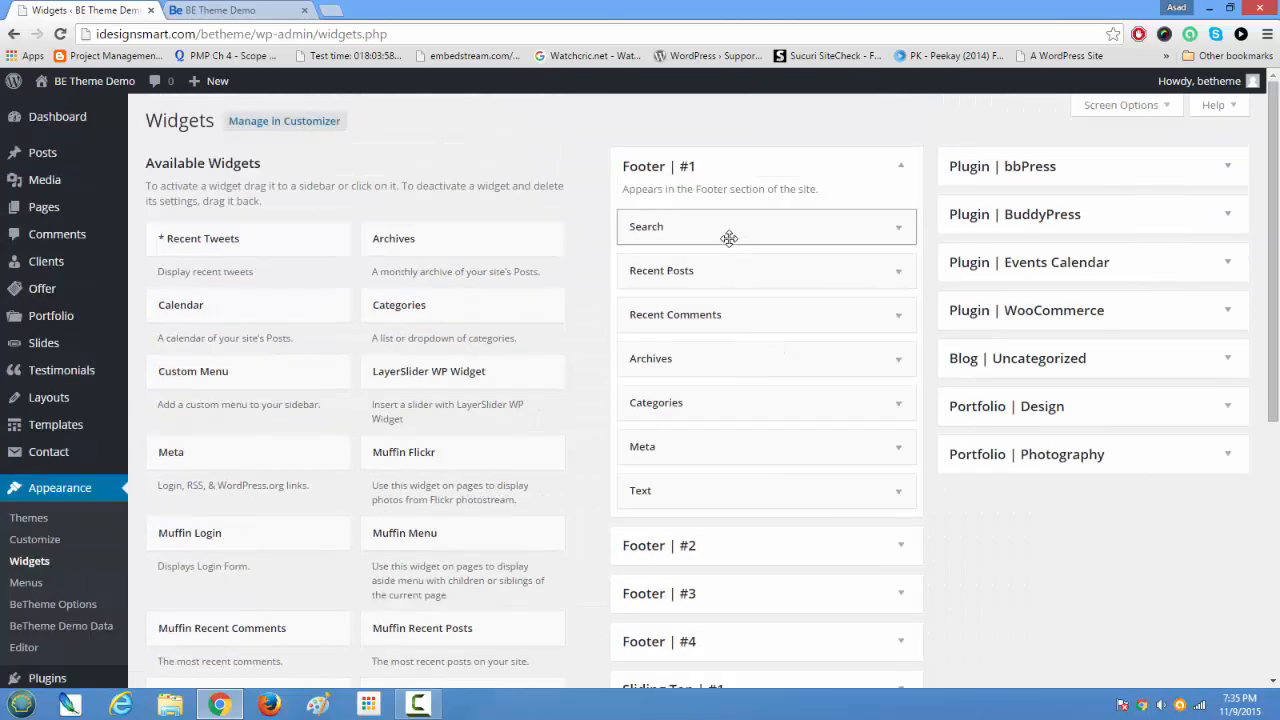
Step: Delete the Search, Recent Posts, Recent Comments and Archives widgets from the Footer #1 area
{"action": "left_click", "coordinate": [899, 228]}
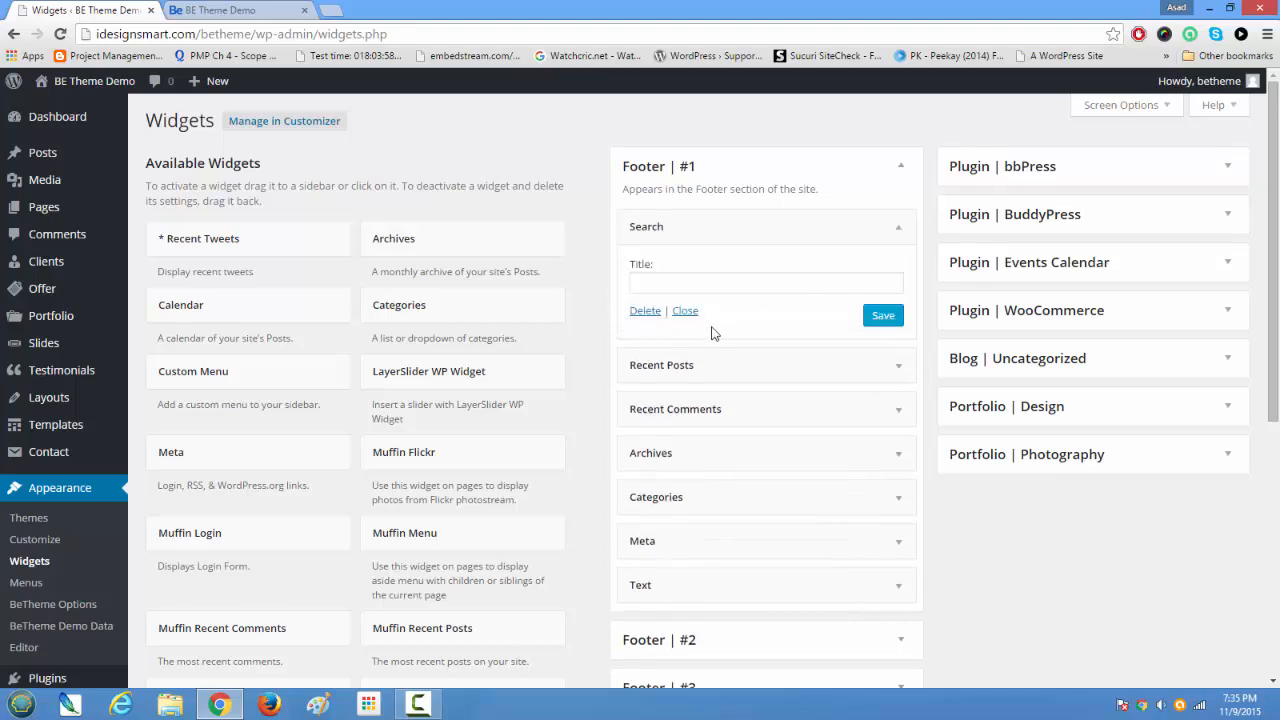
{"action": "left_click", "coordinate": [652, 314]}
{"action": "left_click", "coordinate": [884, 231]}
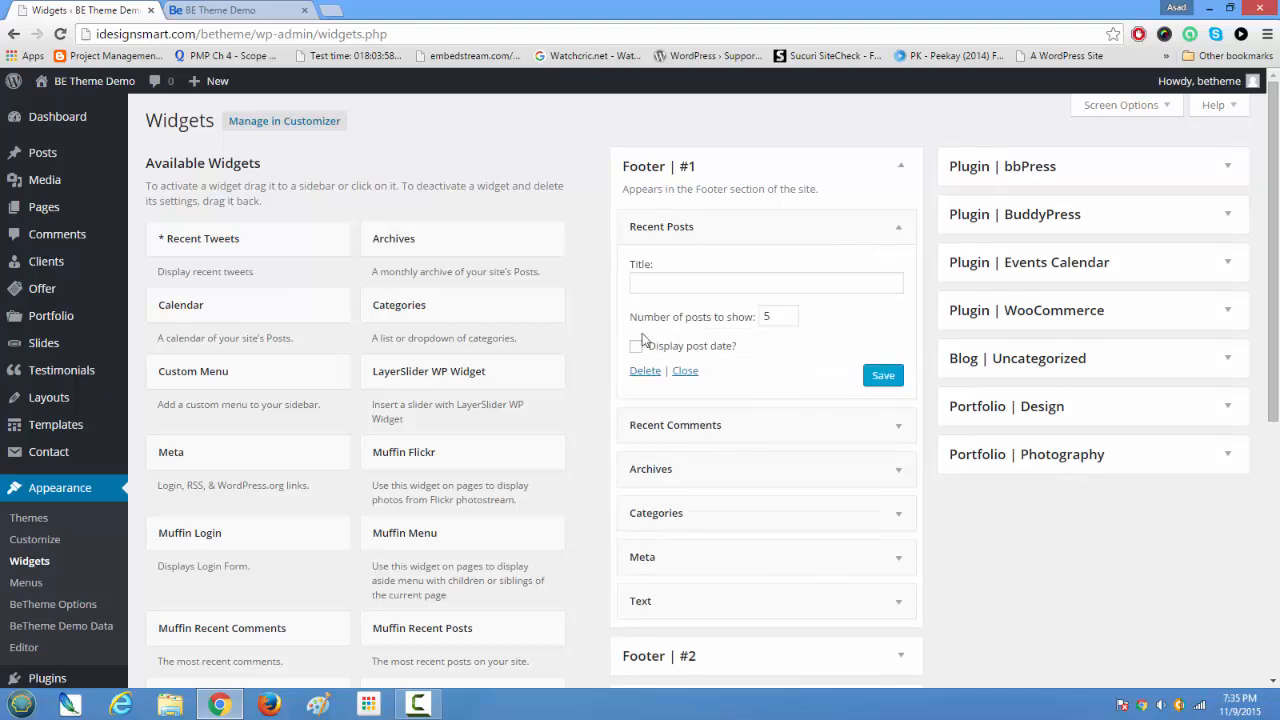
{"action": "left_click", "coordinate": [645, 371]}
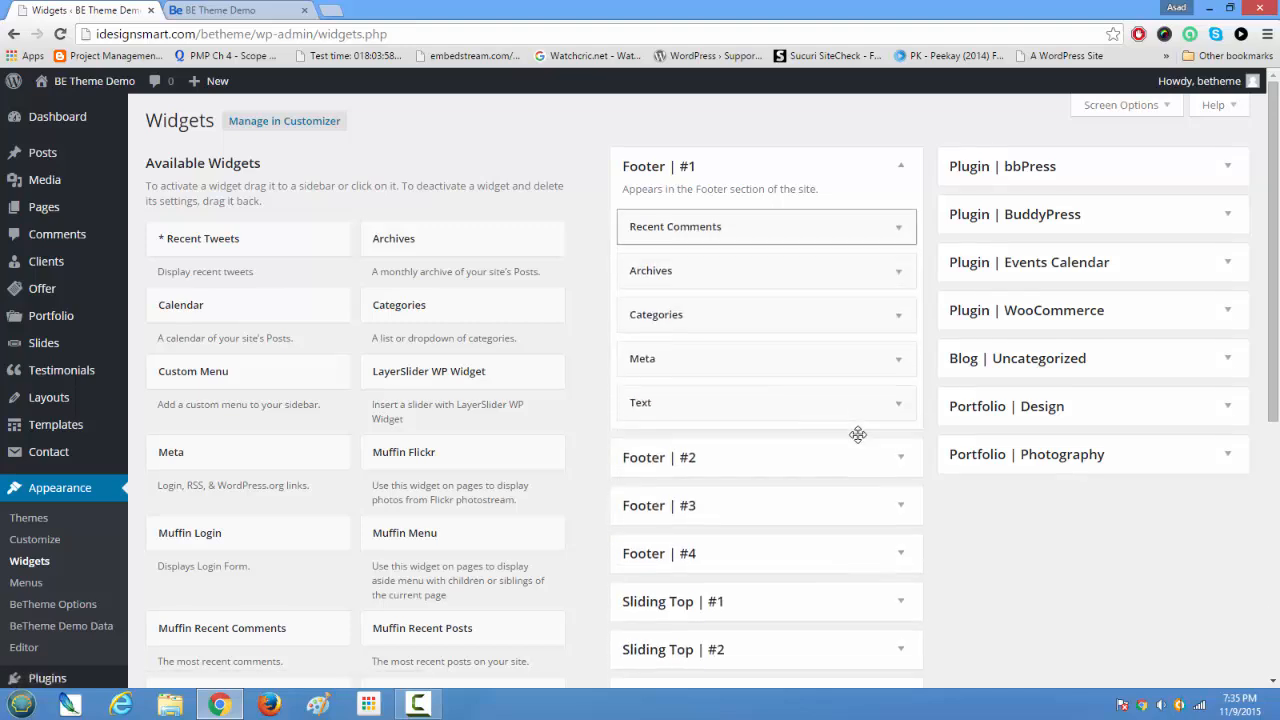
{"action": "left_click", "coordinate": [891, 238]}
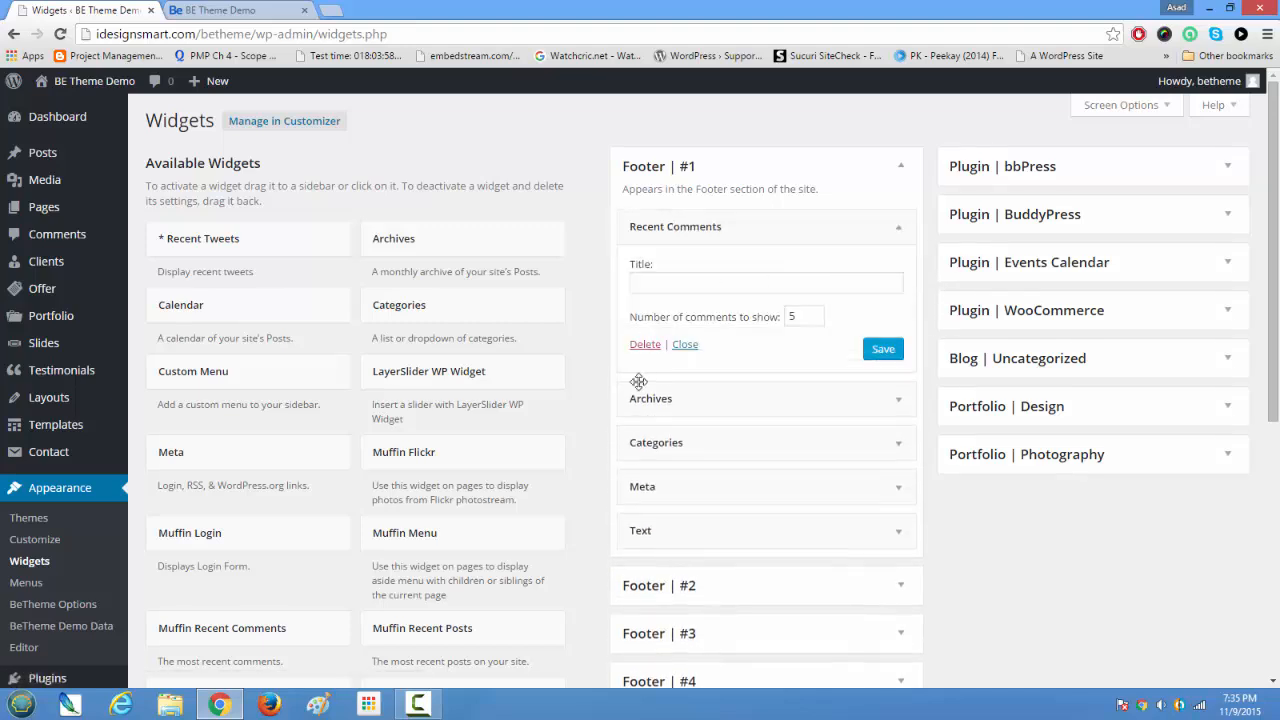
{"action": "left_click", "coordinate": [646, 346]}
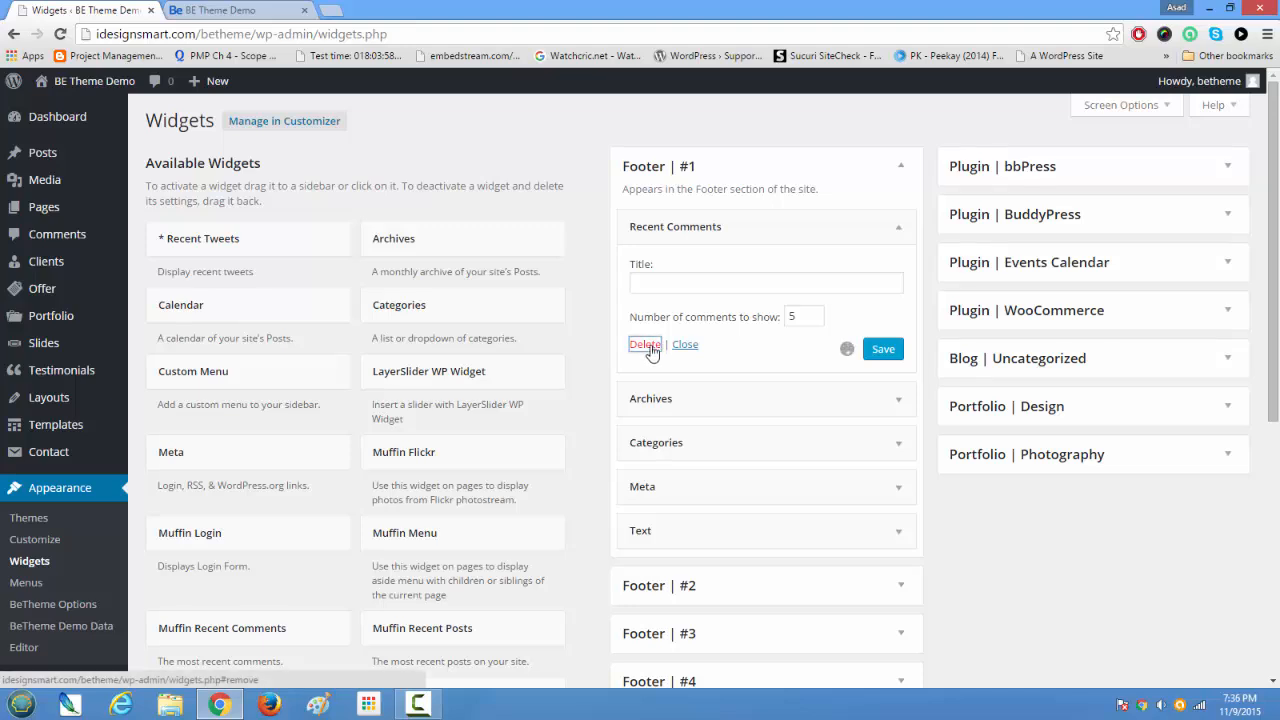
{"action": "left_click", "coordinate": [895, 228]}
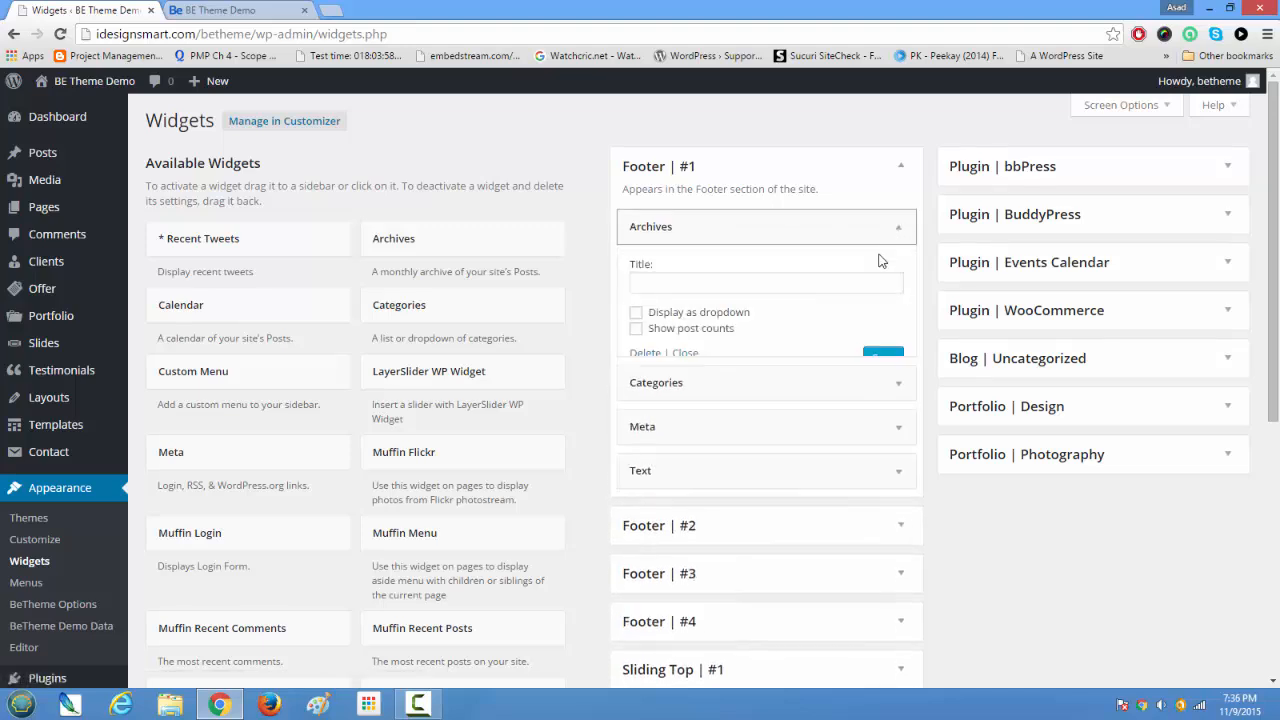
{"action": "left_click", "coordinate": [645, 354]}
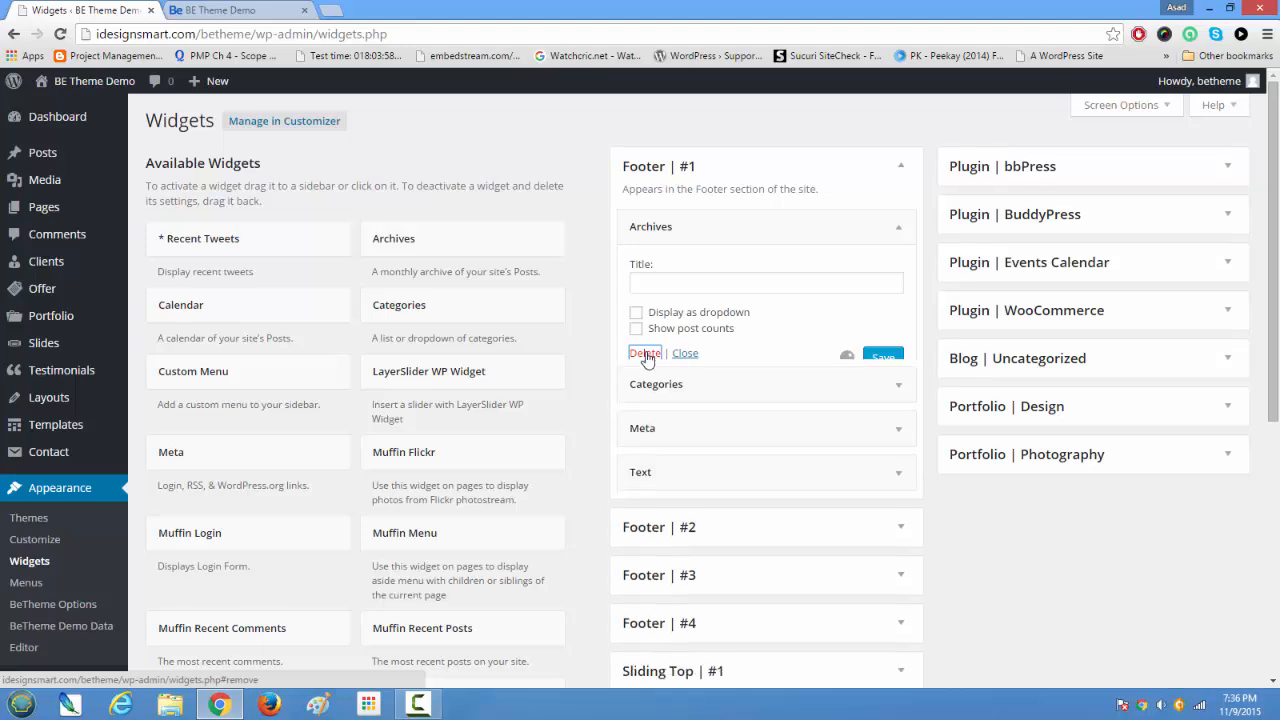
Step: Delete the Categories, Meta and Text widgets from the Footer #1 area
{"action": "left_click", "coordinate": [895, 230]}
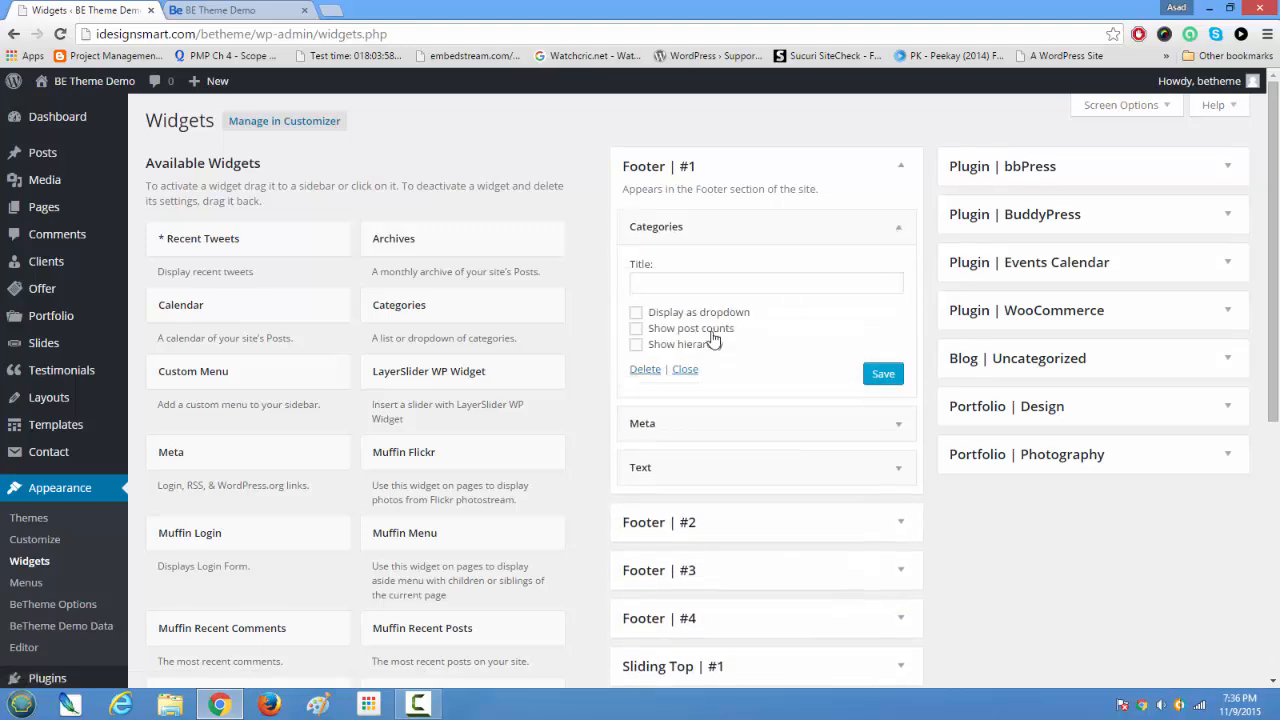
{"action": "left_click", "coordinate": [645, 370]}
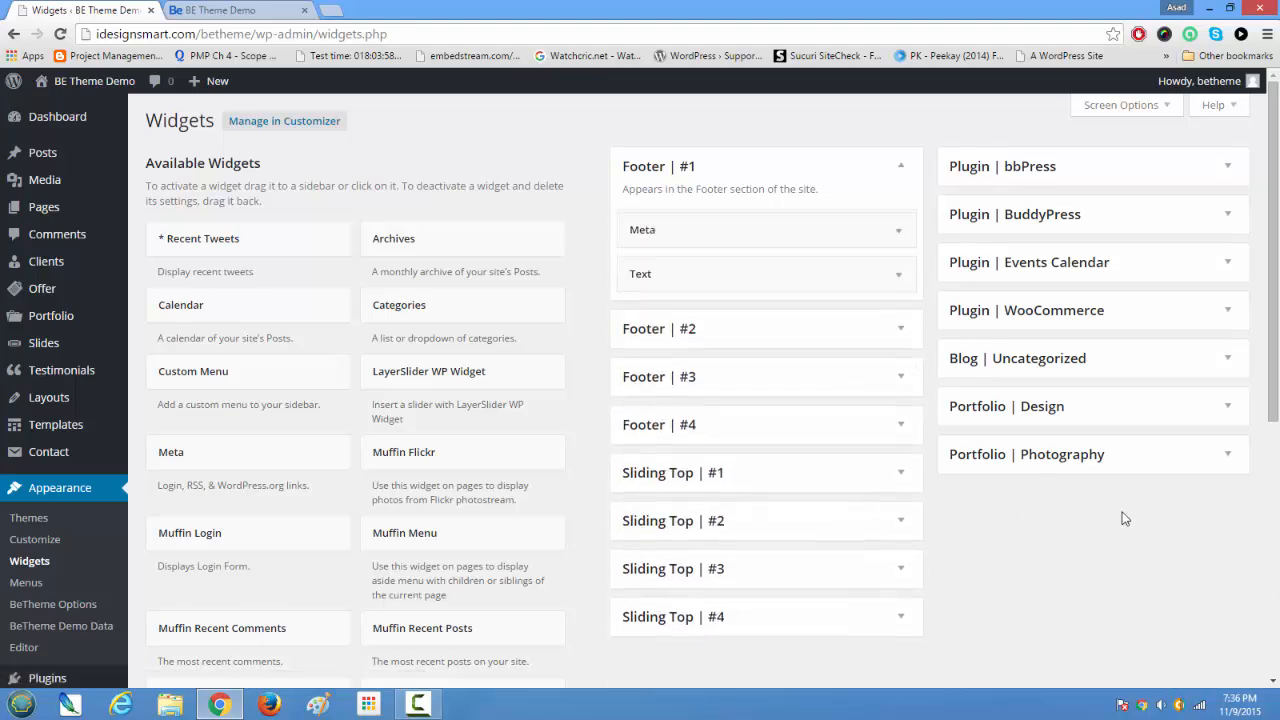
{"action": "left_click", "coordinate": [895, 240]}
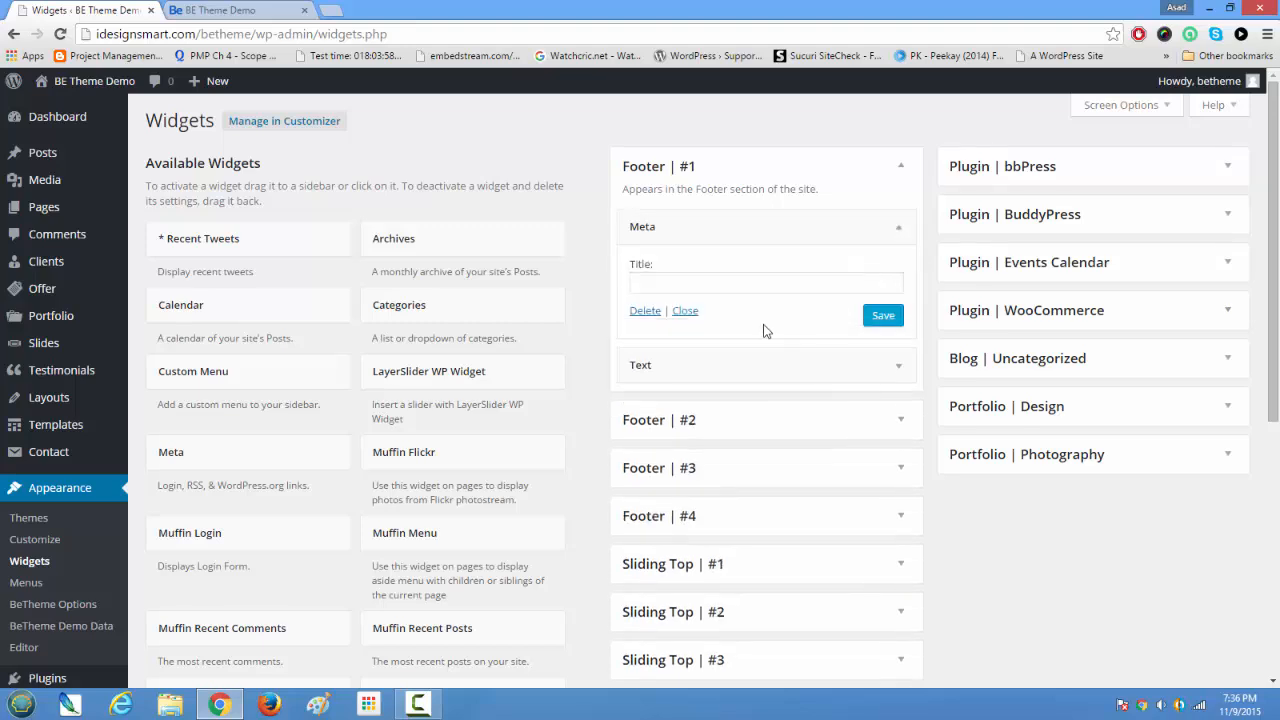
{"action": "left_click", "coordinate": [644, 312]}
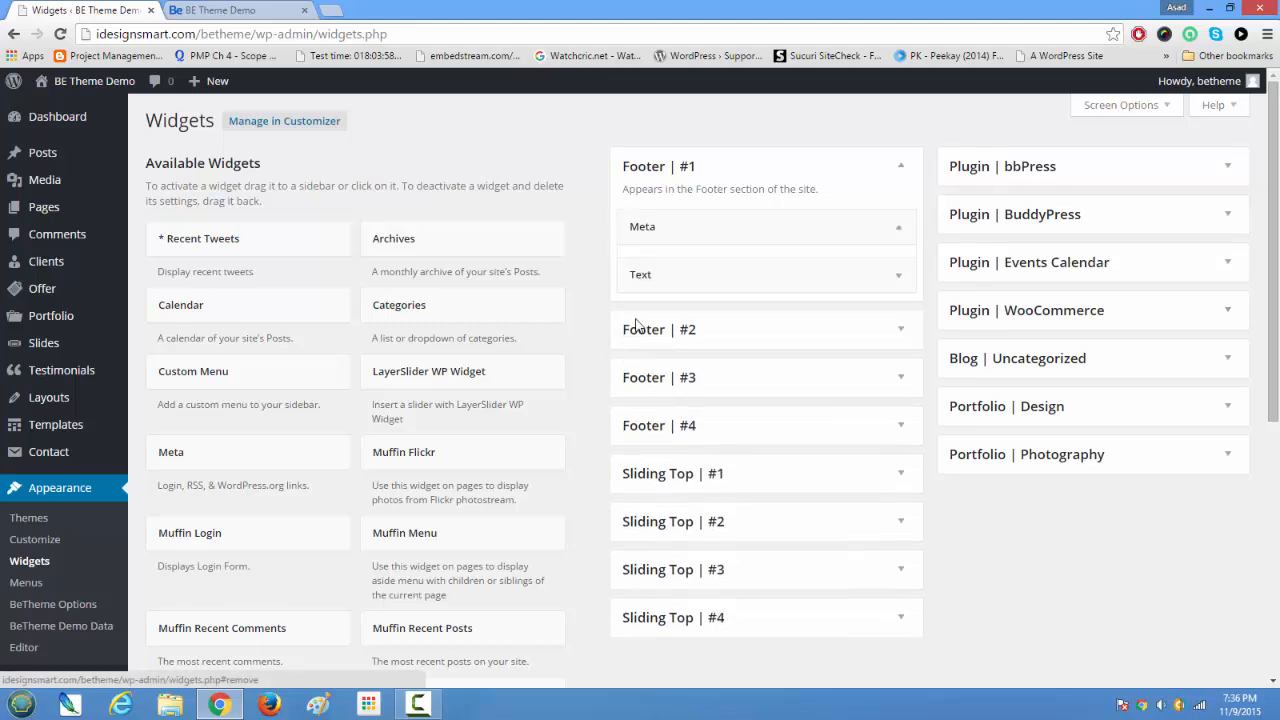
{"action": "left_click_drag", "start_coordinate": [900, 226], "coordinate": [905, 231]}
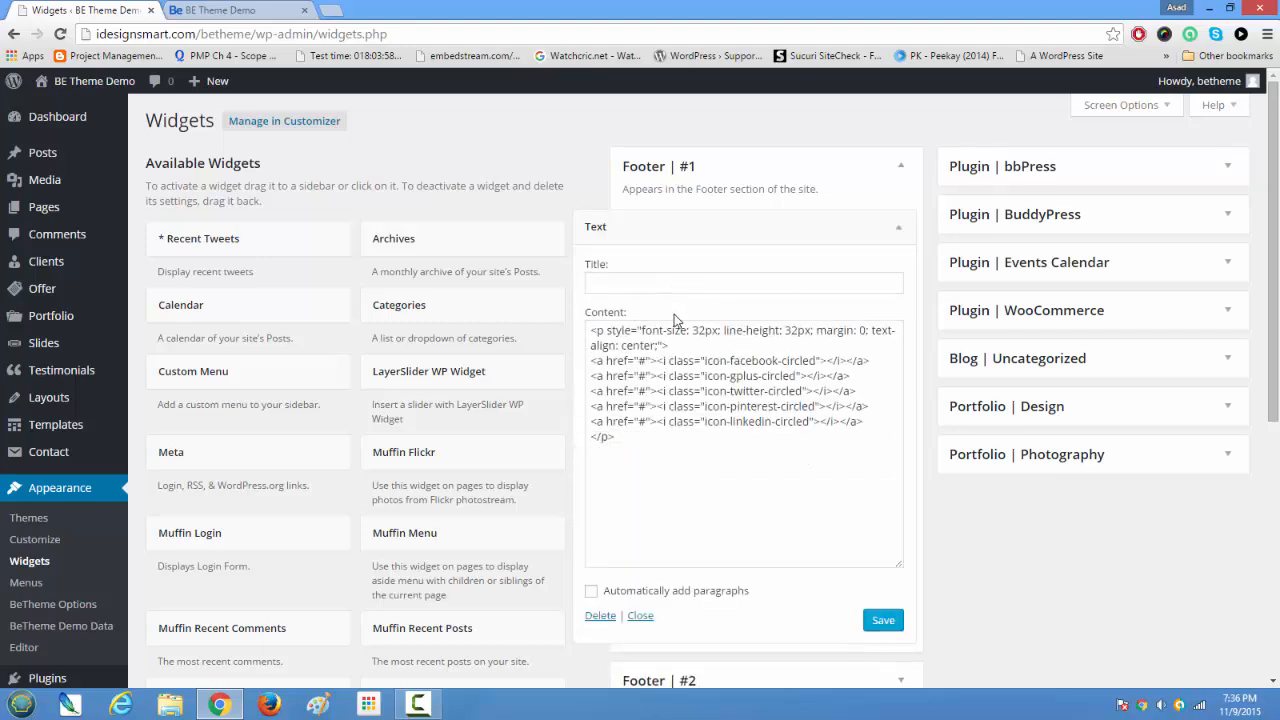
{"action": "scroll", "coordinate": [712, 459], "scroll_direction": "down", "scroll_amount": 2}
{"action": "left_click", "coordinate": [599, 456]}
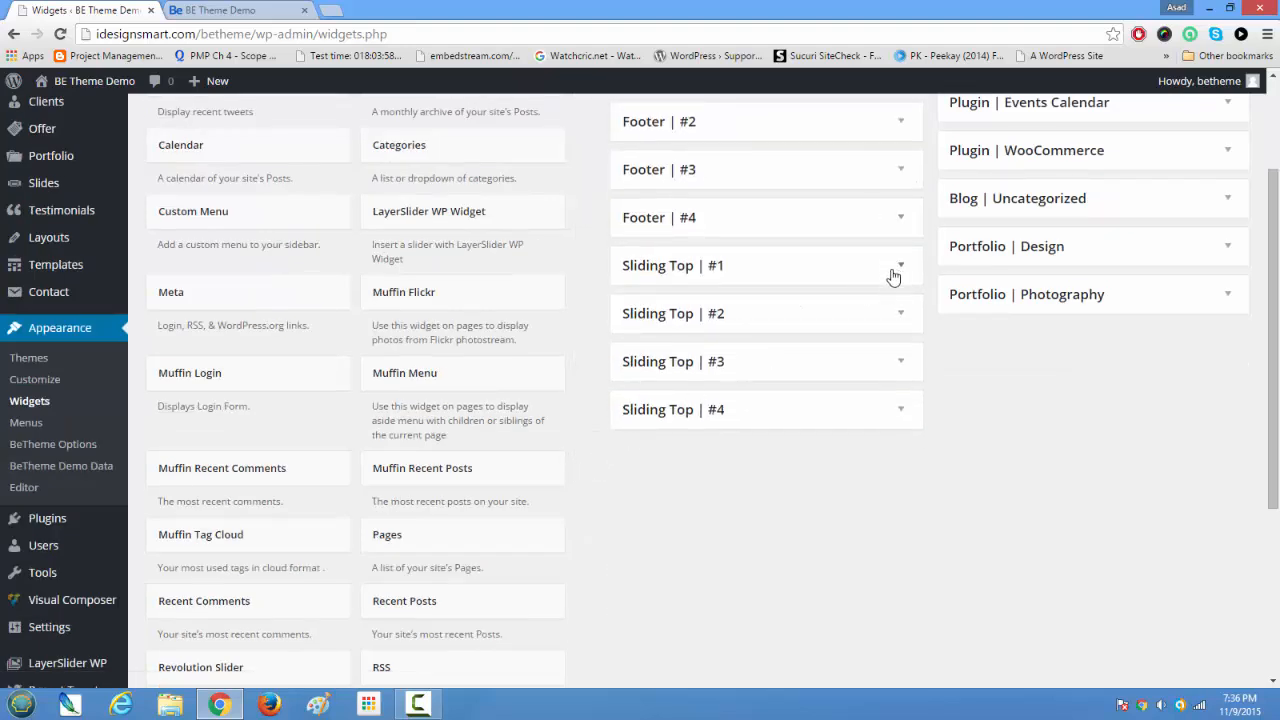
Step: Check the Footer #2, Footer #3 and Footer #4 areas for assigned widgets, collapsing each one again
{"action": "left_click", "coordinate": [897, 127]}
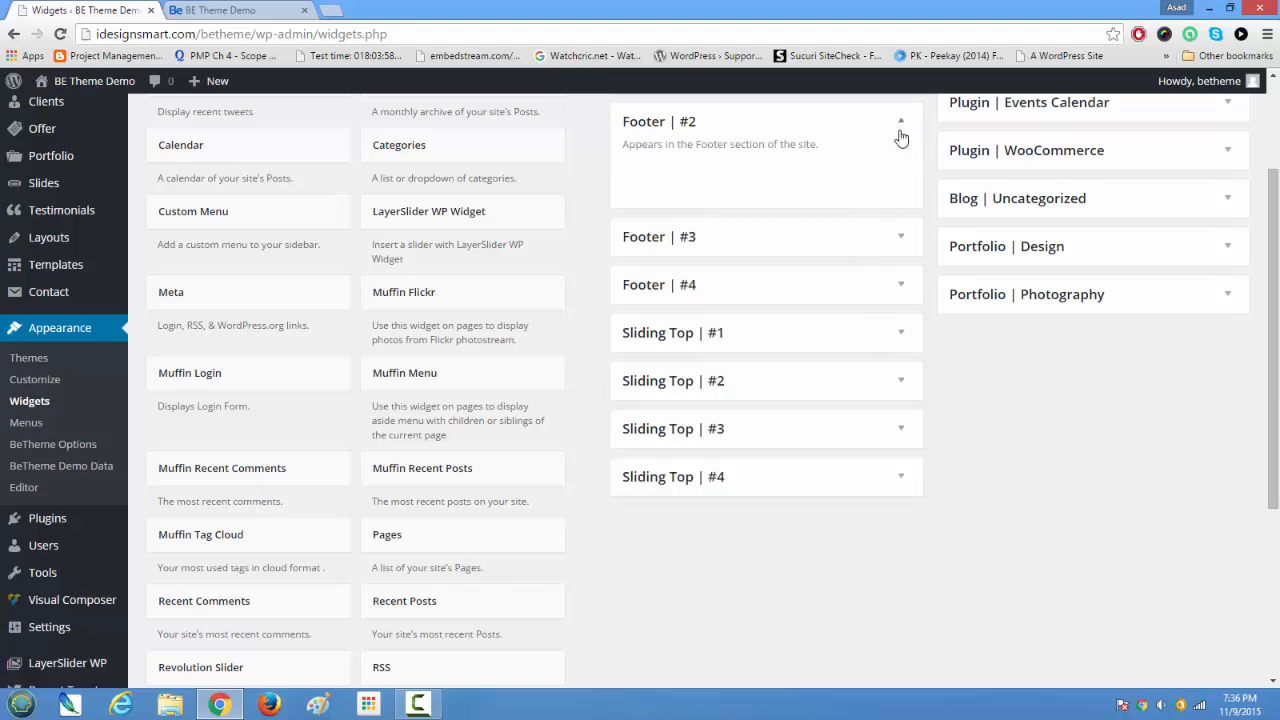
{"action": "left_click", "coordinate": [899, 128]}
{"action": "left_click", "coordinate": [906, 180]}
{"action": "left_click", "coordinate": [906, 180]}
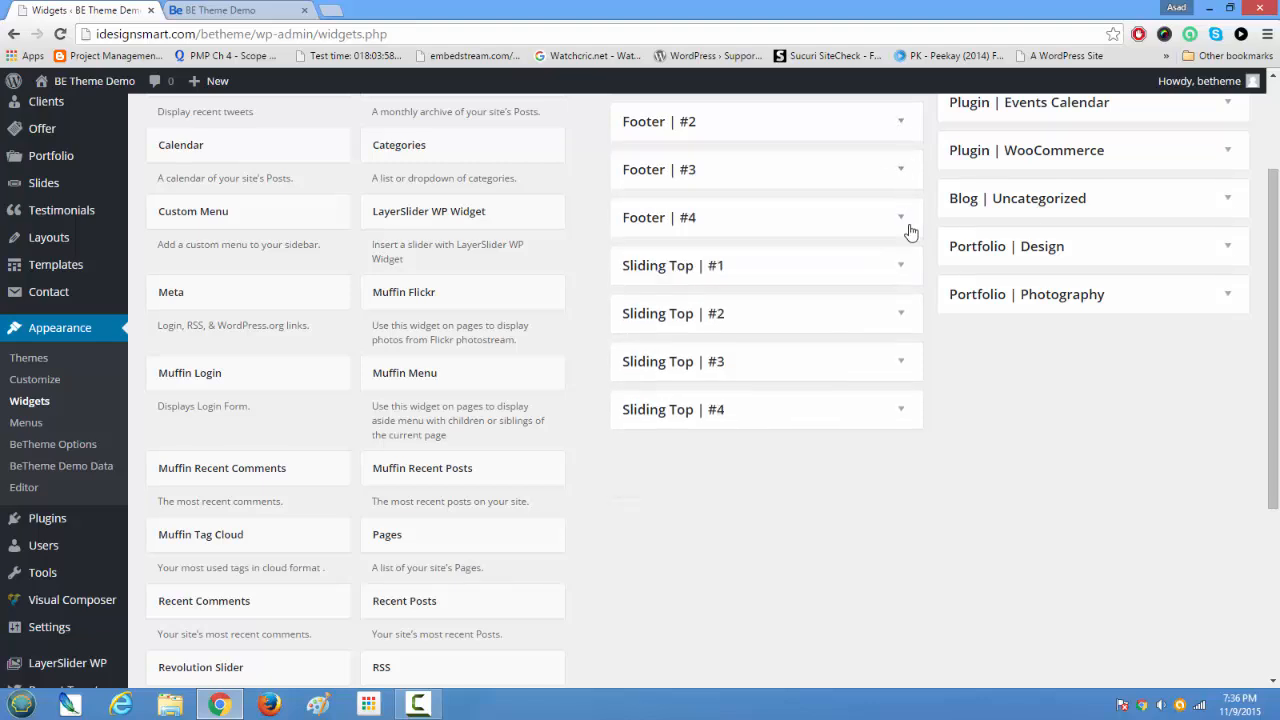
{"action": "left_click", "coordinate": [903, 220]}
{"action": "left_click", "coordinate": [896, 222]}
Step: Reload the demo site's home page and inspect the footer and copyright line below the Send a Message form
{"action": "left_click", "coordinate": [285, 10]}
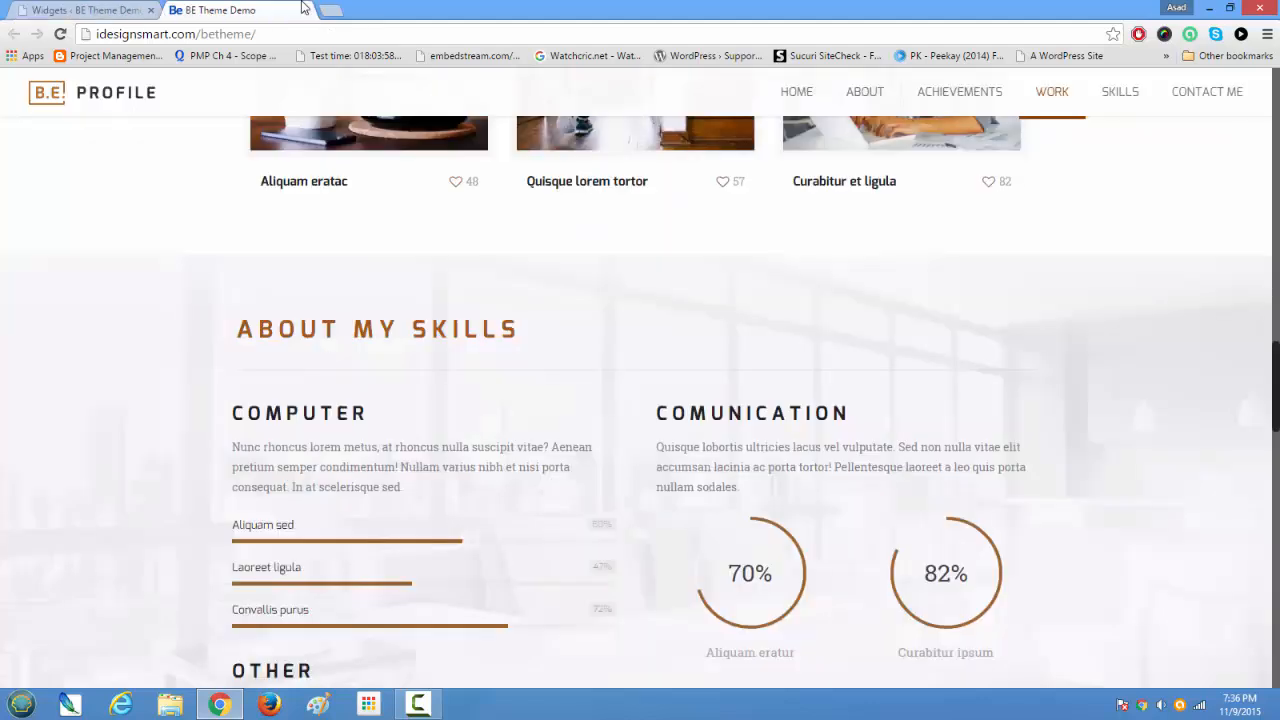
{"action": "left_click", "coordinate": [60, 34]}
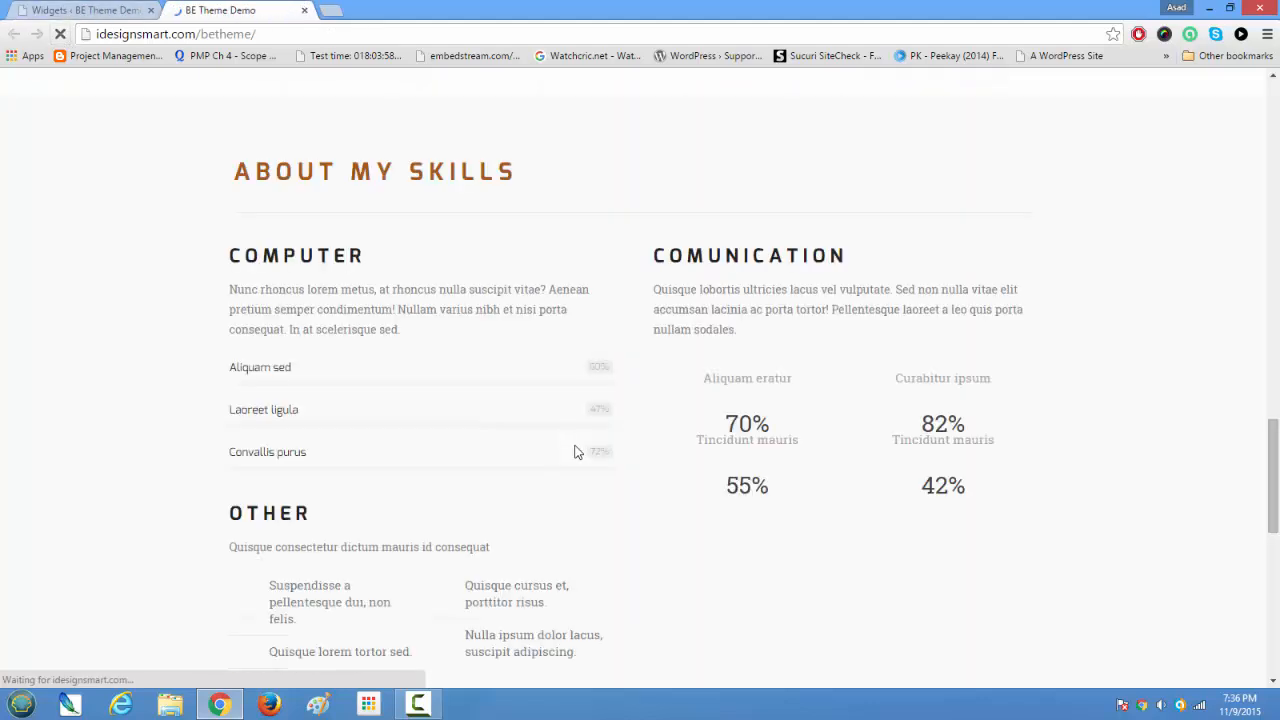
{"action": "scroll", "coordinate": [577, 449], "scroll_direction": "down", "scroll_amount": 5}
{"action": "scroll", "coordinate": [577, 449], "scroll_direction": "down", "scroll_amount": 4}
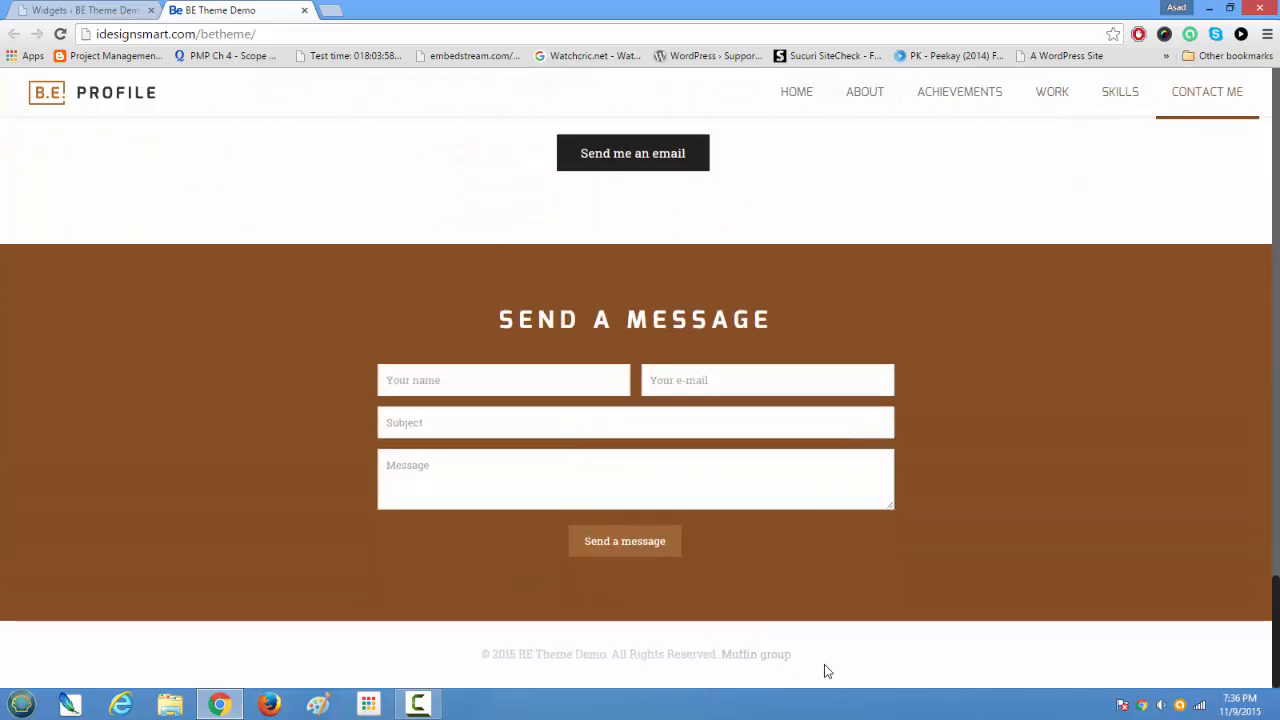
{"action": "left_click_drag", "start_coordinate": [822, 660], "coordinate": [434, 649]}
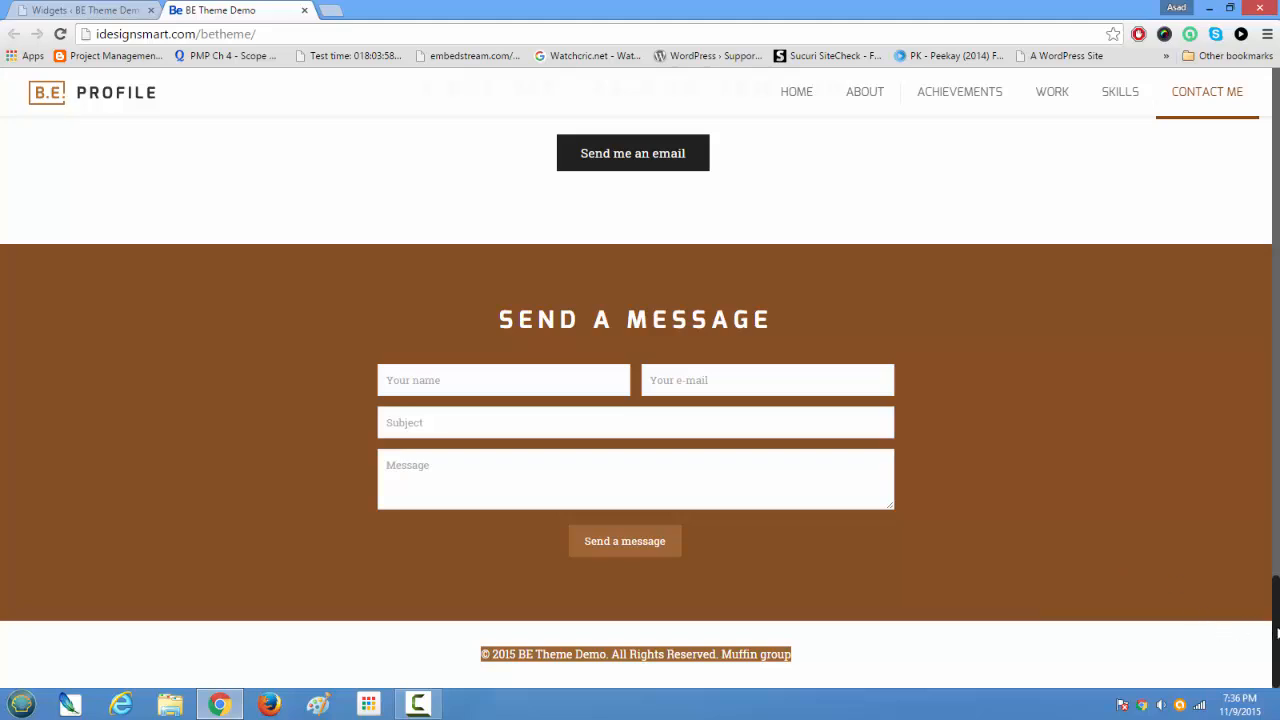
{"action": "scroll", "coordinate": [1270, 615], "scroll_direction": "up", "scroll_amount": 7}
{"action": "scroll", "coordinate": [1257, 586], "scroll_direction": "down", "scroll_amount": 7}
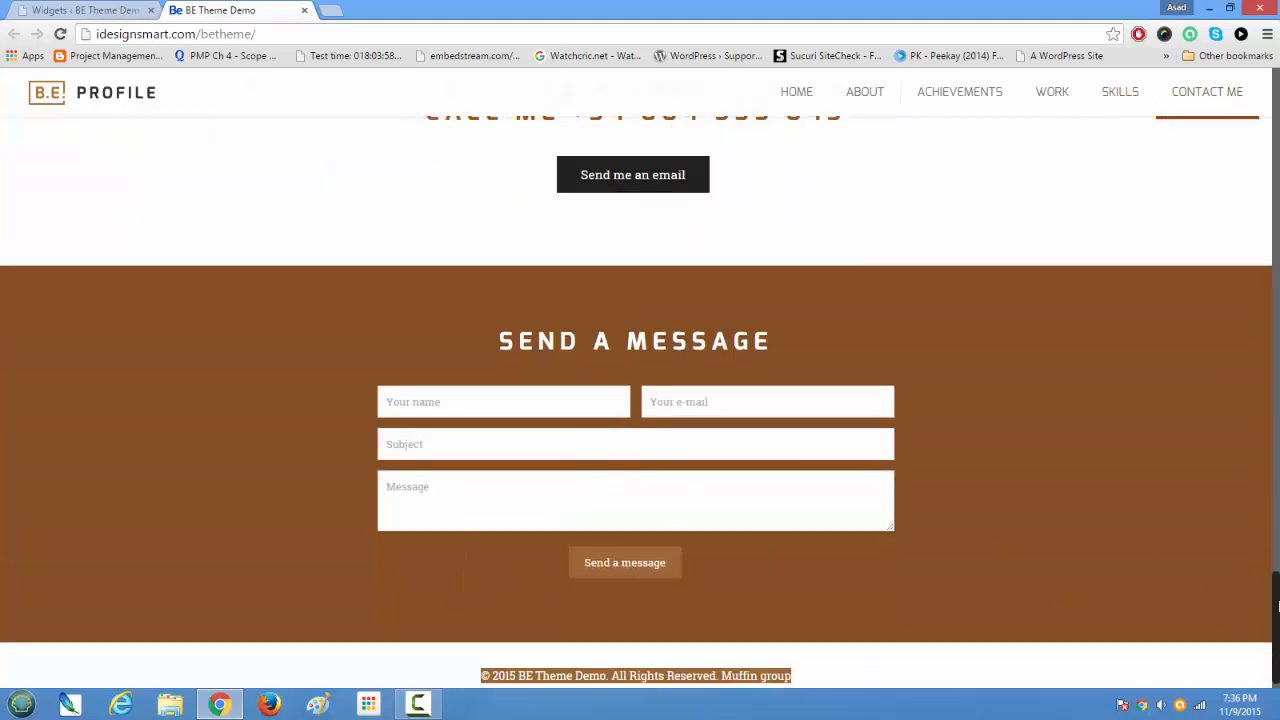
{"action": "left_click_drag", "start_coordinate": [1276, 604], "coordinate": [1251, 88]}
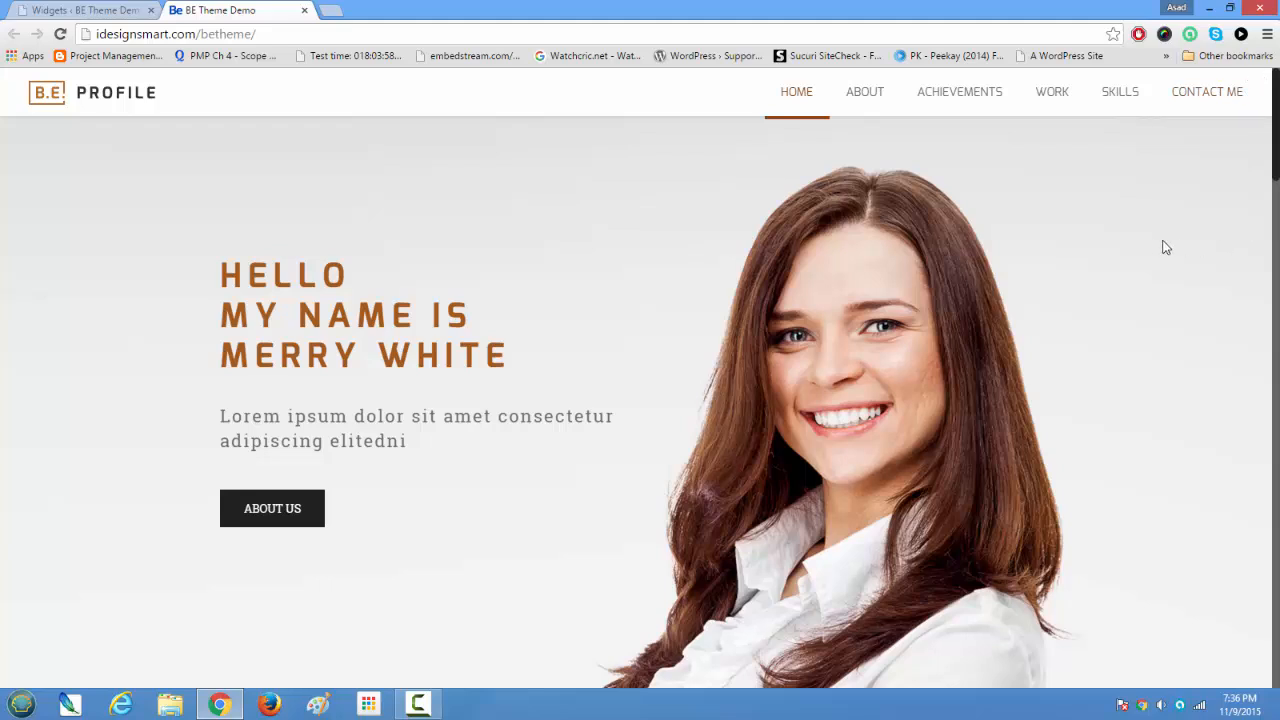
Step: Open the Menus page in the WordPress admin and examine the #about anchor in the ABOUT item's URL
{"action": "left_click", "coordinate": [52, 10]}
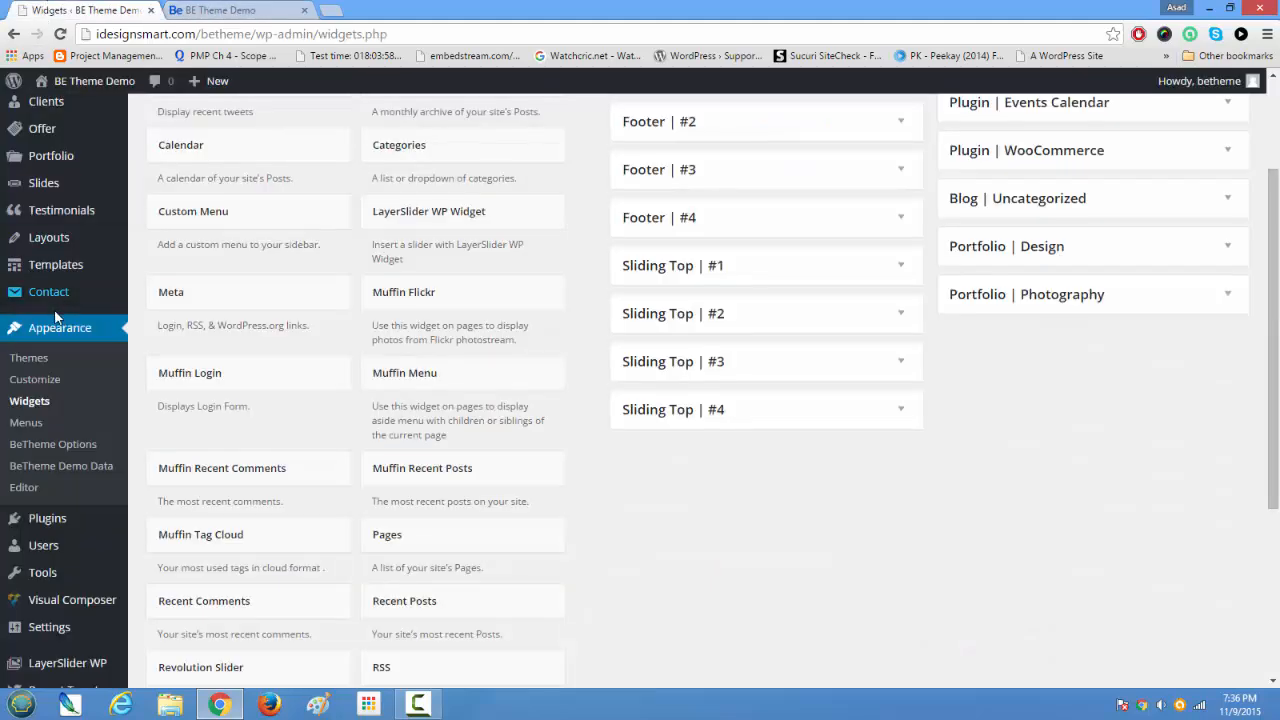
{"action": "left_click", "coordinate": [35, 425]}
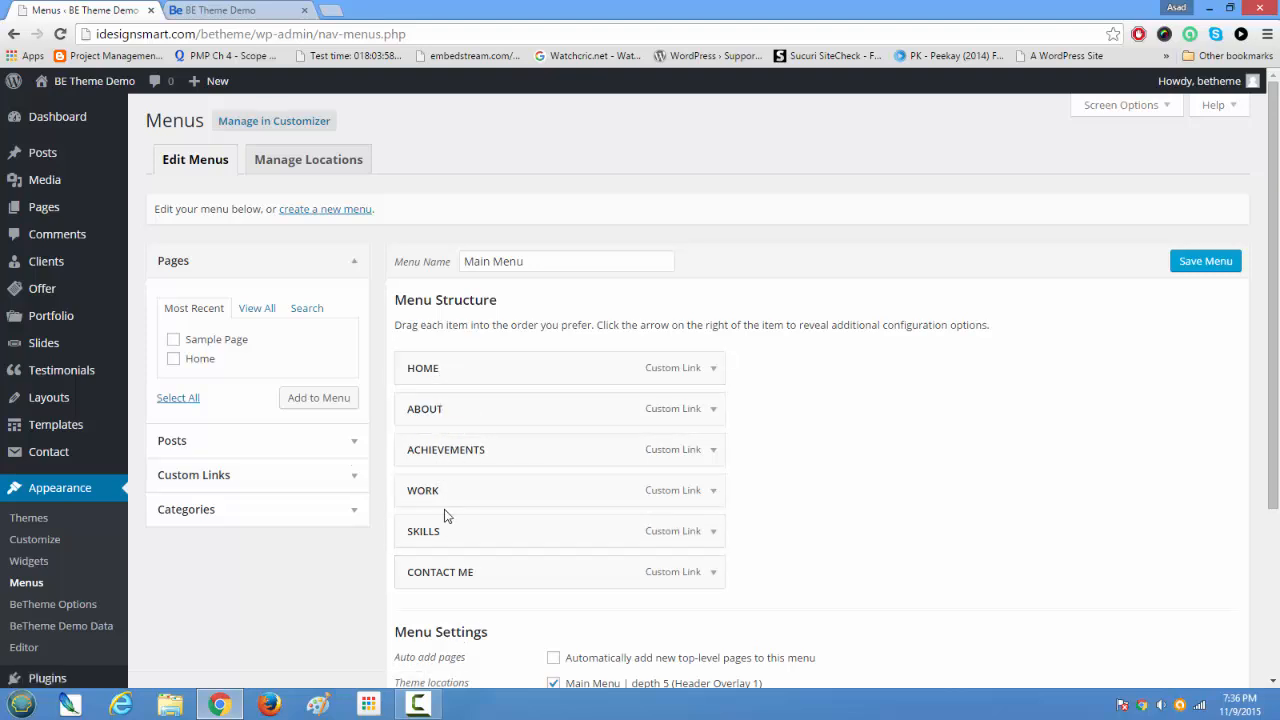
{"action": "left_click", "coordinate": [713, 409]}
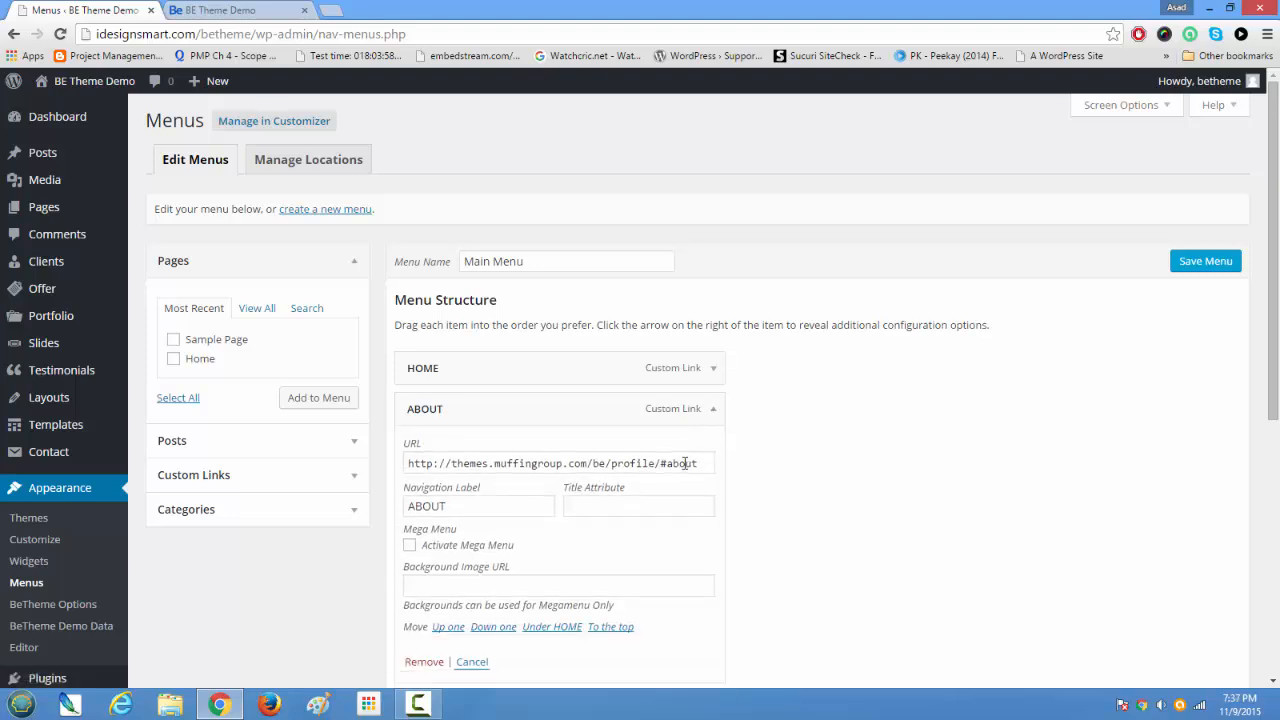
{"action": "left_click_drag", "start_coordinate": [700, 468], "coordinate": [670, 471]}
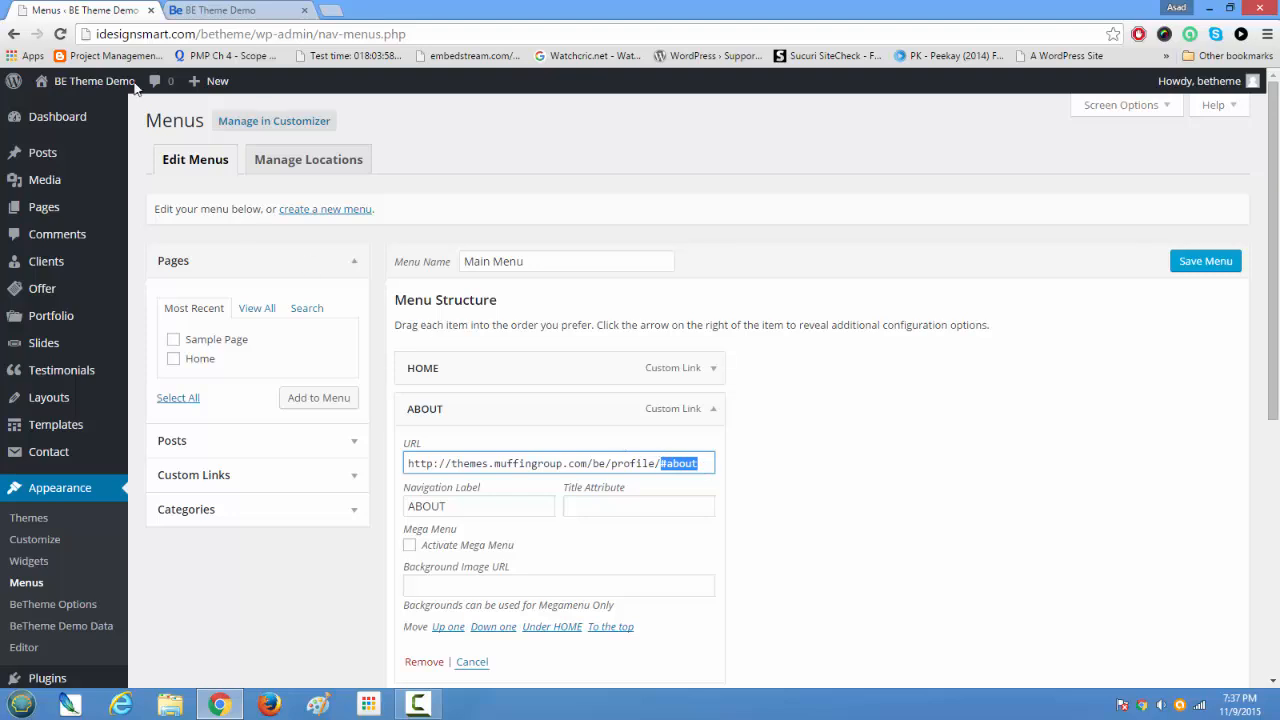
Step: Test the ABOUT menu link on the home page and check the Summary About Me section it leads to
{"action": "left_click", "coordinate": [235, 9]}
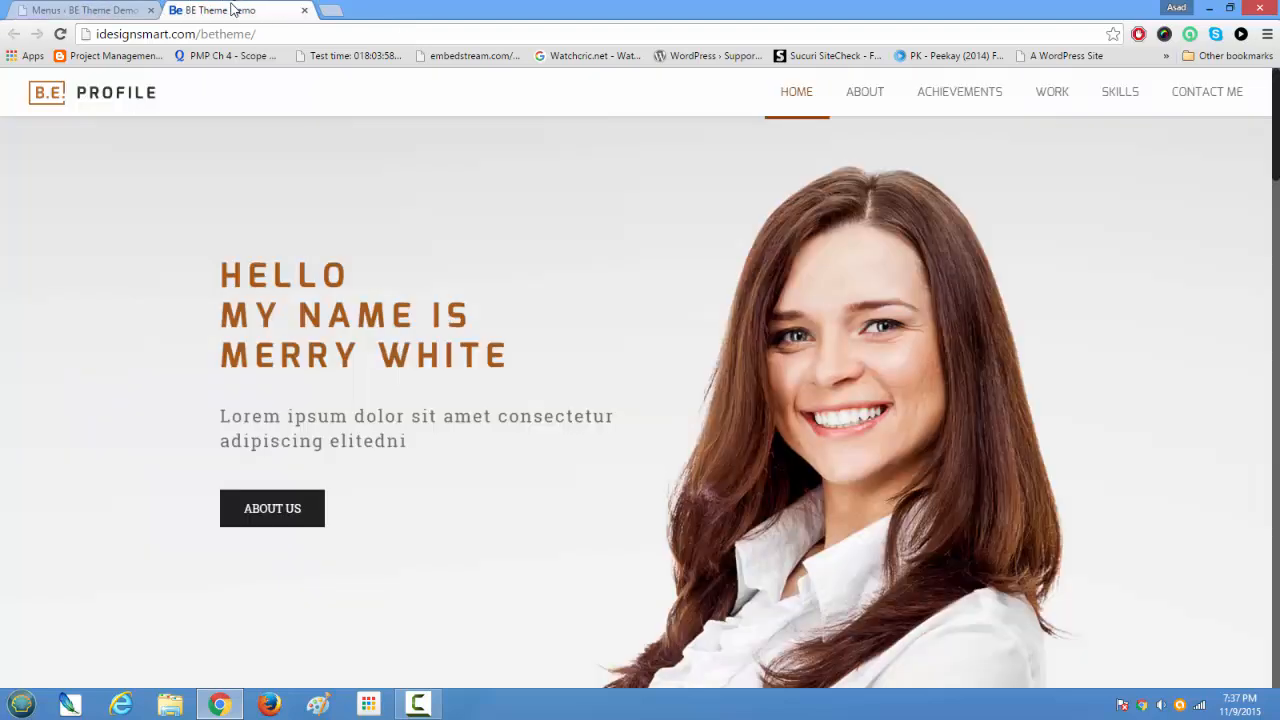
{"action": "left_click", "coordinate": [857, 99]}
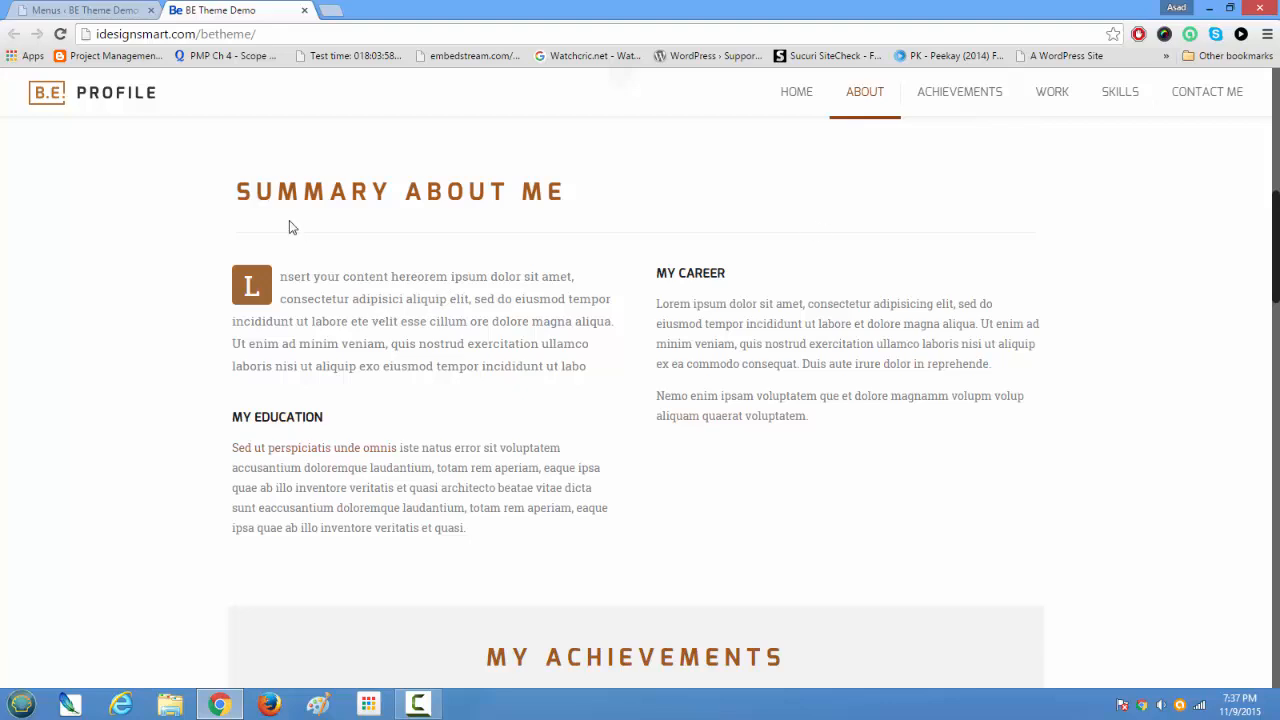
{"action": "left_click_drag", "start_coordinate": [237, 188], "coordinate": [560, 214]}
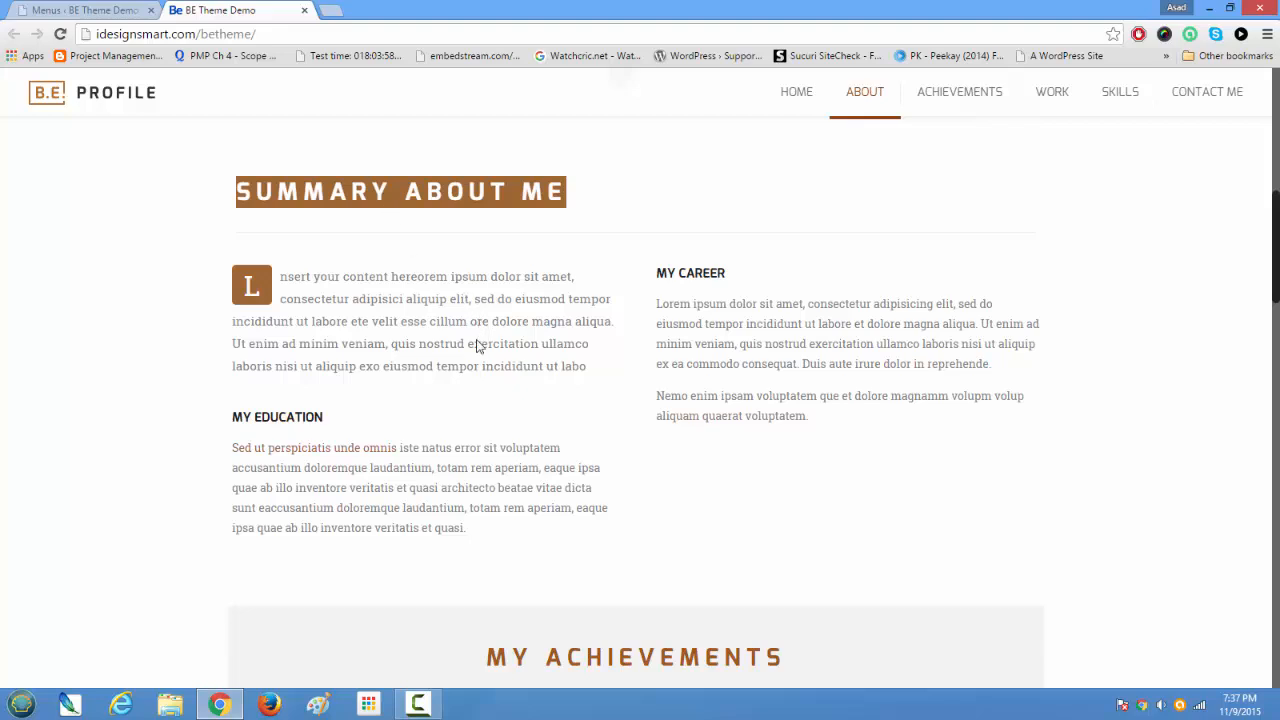
{"action": "scroll", "coordinate": [482, 365], "scroll_direction": "up", "scroll_amount": 6}
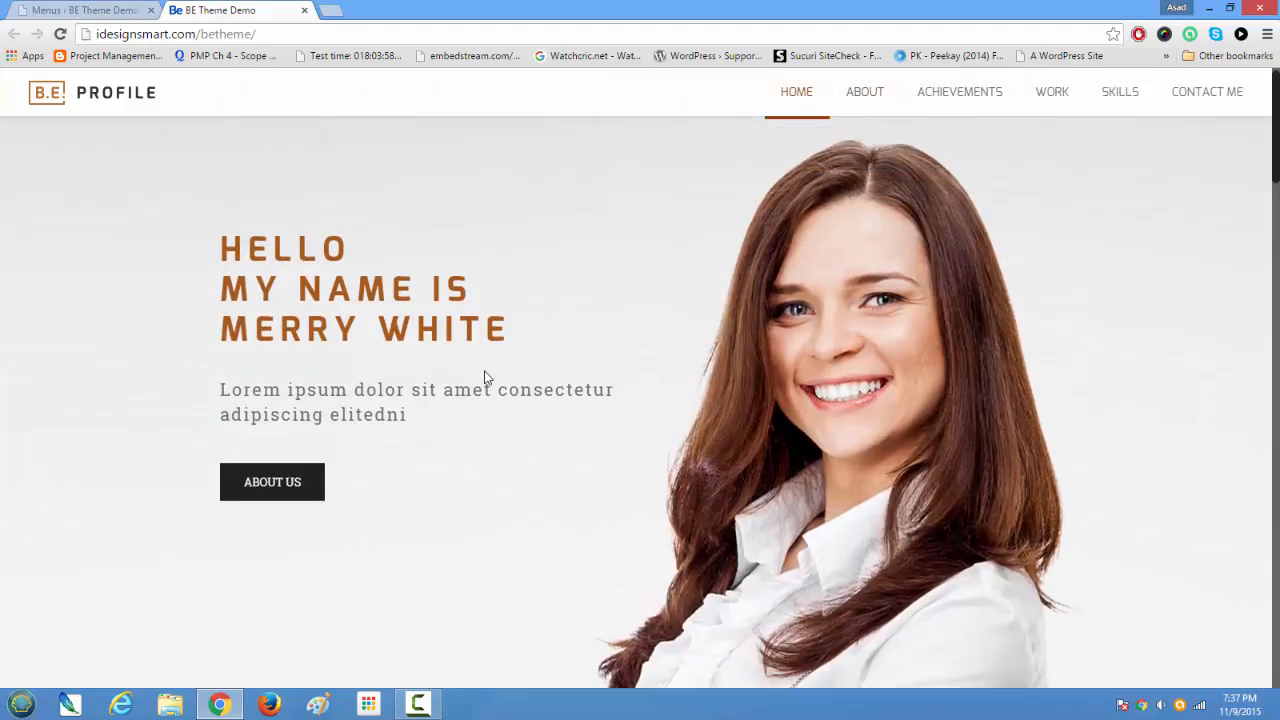
{"action": "scroll", "coordinate": [484, 377], "scroll_direction": "down", "scroll_amount": 3}
{"action": "scroll", "coordinate": [484, 377], "scroll_direction": "up", "scroll_amount": 3}
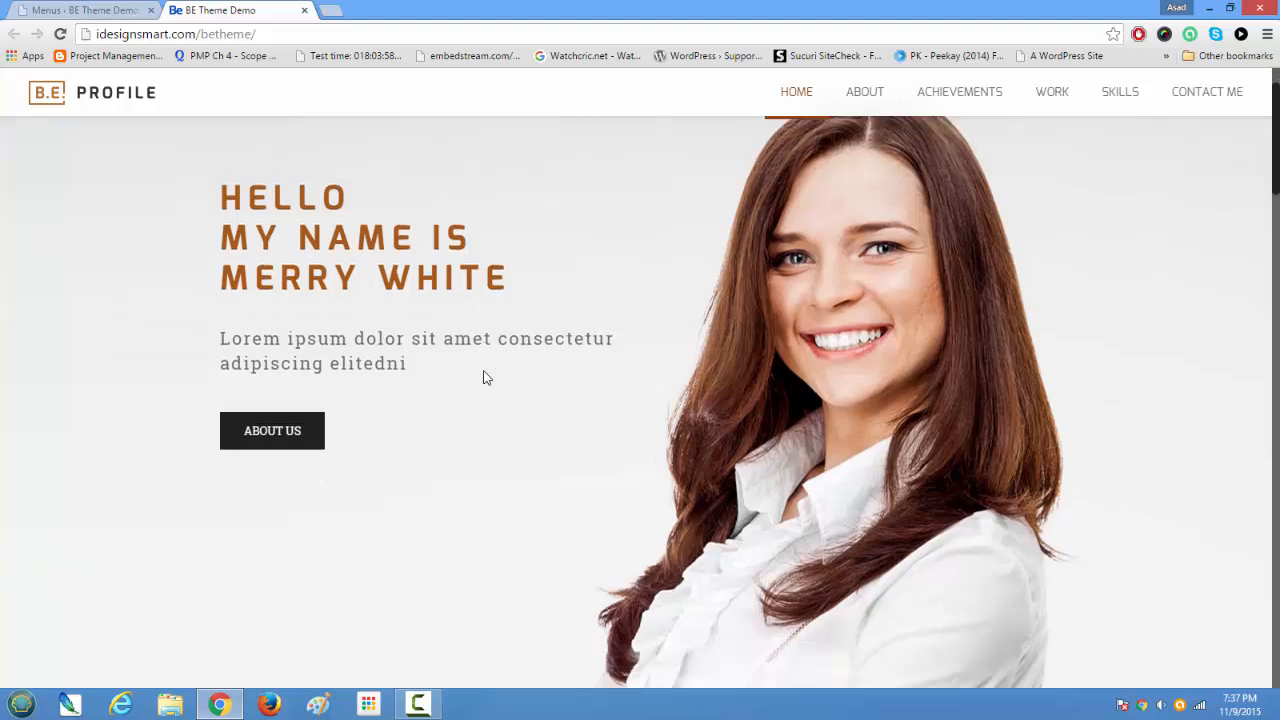
Step: Look through the home page sections from the hero area to My Latest Work
{"action": "scroll", "coordinate": [484, 377], "scroll_direction": "down", "scroll_amount": 4}
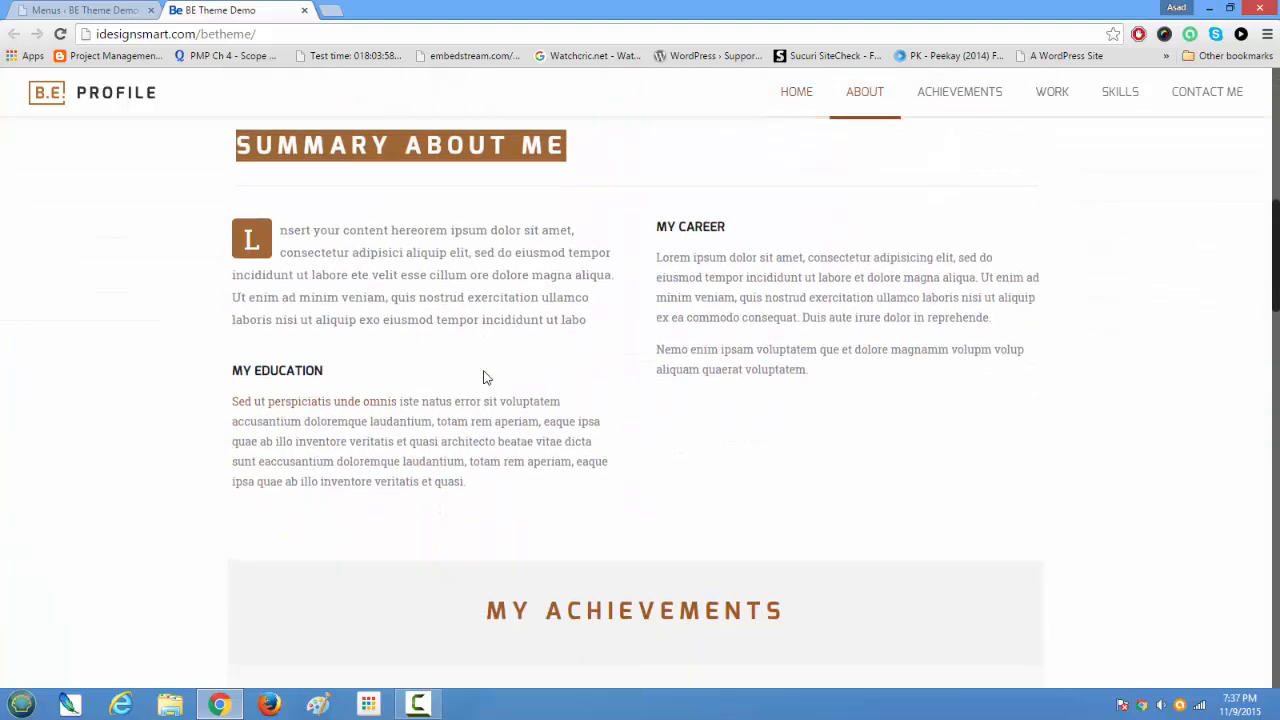
{"action": "scroll", "coordinate": [484, 377], "scroll_direction": "down", "scroll_amount": 7}
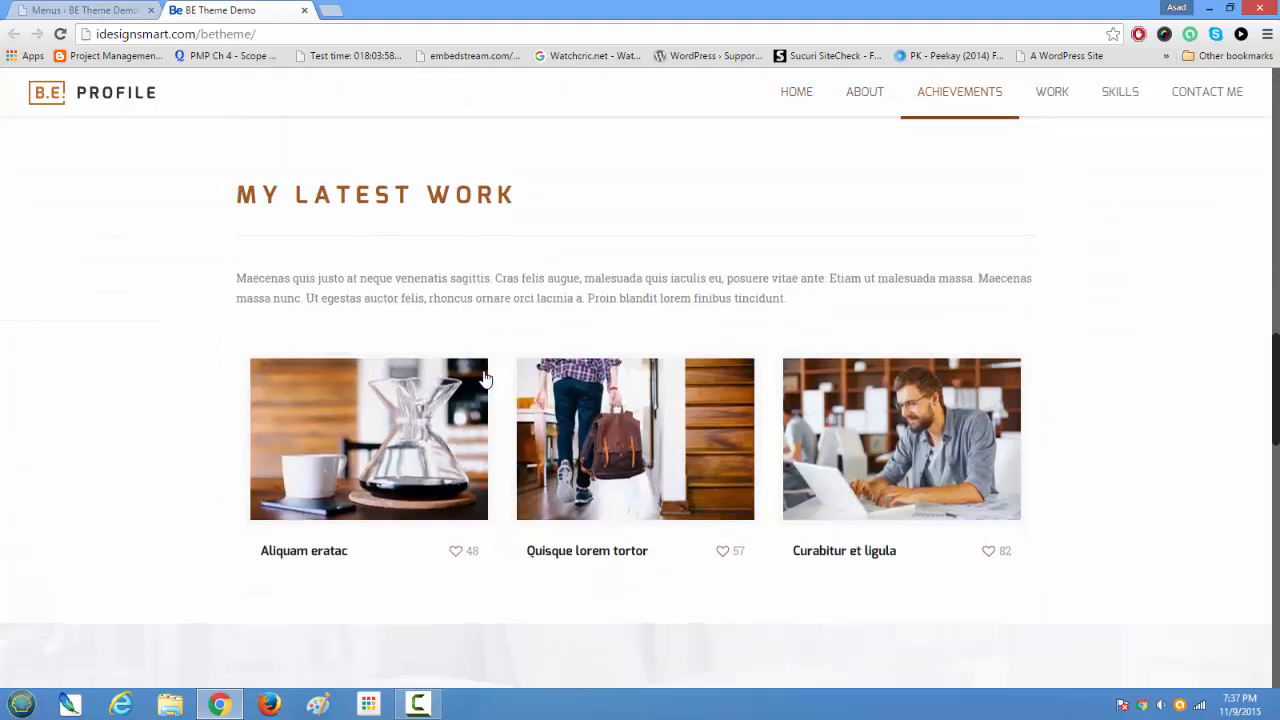
{"action": "scroll", "coordinate": [484, 377], "scroll_direction": "up", "scroll_amount": 7}
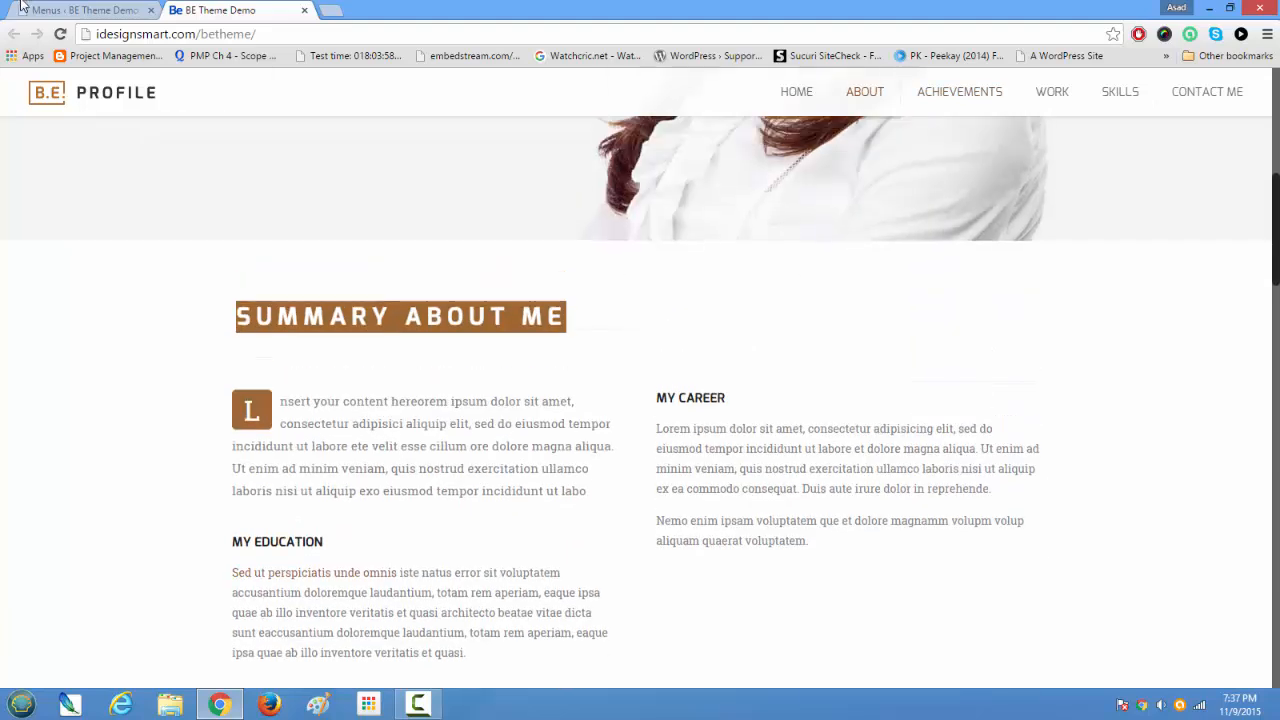
Step: On the Menus page, collapse the ABOUT item and open the Custom Links form at its URL field
{"action": "left_click", "coordinate": [38, 9]}
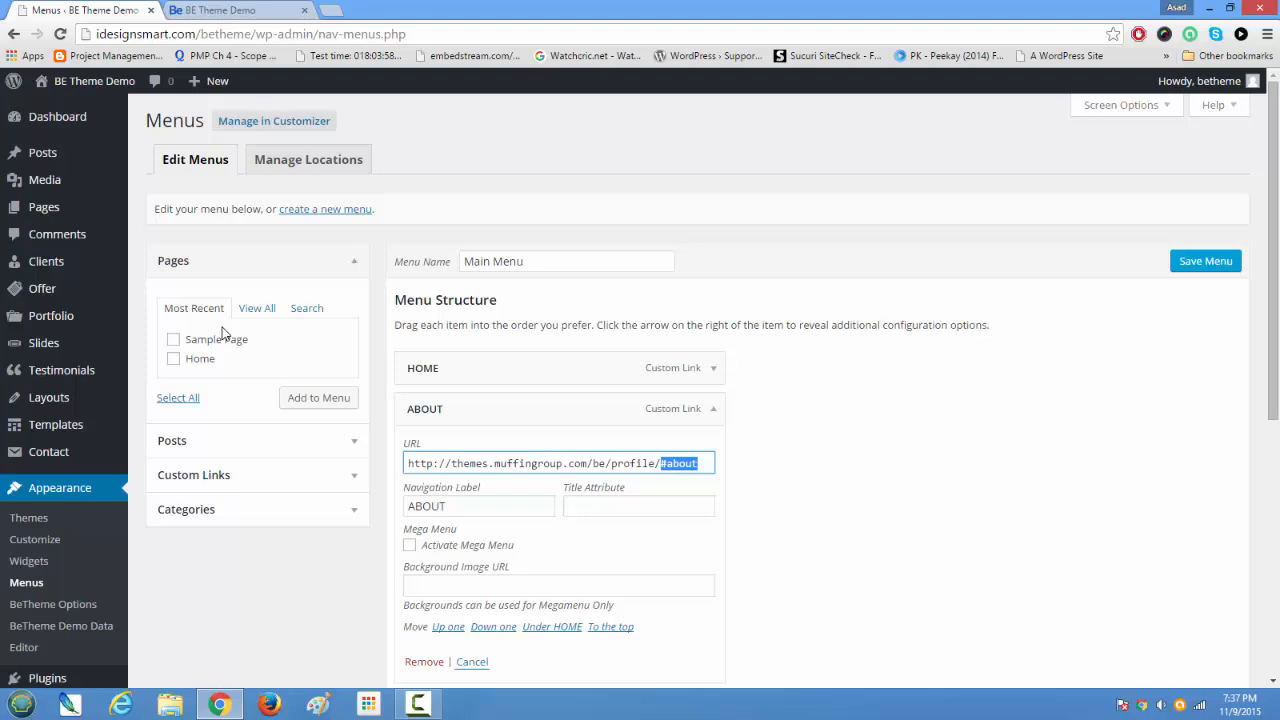
{"action": "left_click", "coordinate": [712, 410]}
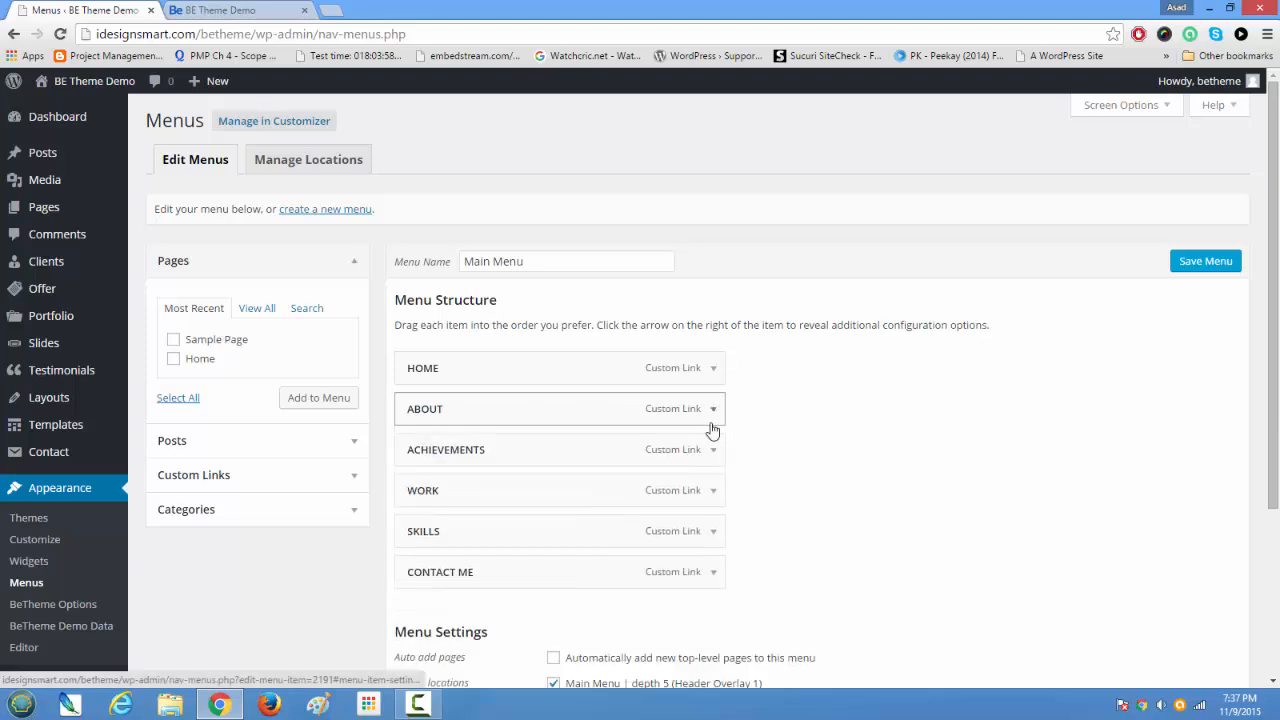
{"action": "left_click", "coordinate": [355, 486]}
{"action": "left_click", "coordinate": [279, 382]}
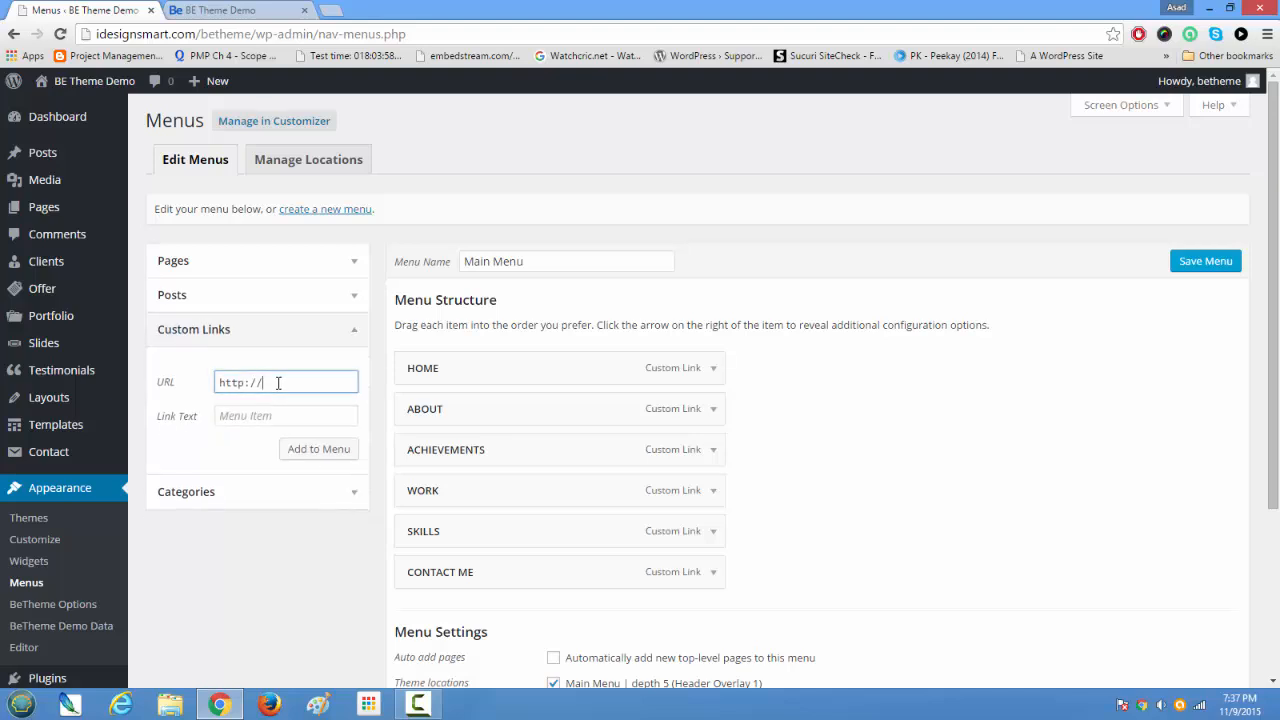
Step: Examine the #achievements anchor in the ACHIEVEMENTS menu item's URL and compare it with the live home page
{"action": "left_click", "coordinate": [713, 452]}
{"action": "left_click_drag", "start_coordinate": [560, 504], "coordinate": [869, 504]}
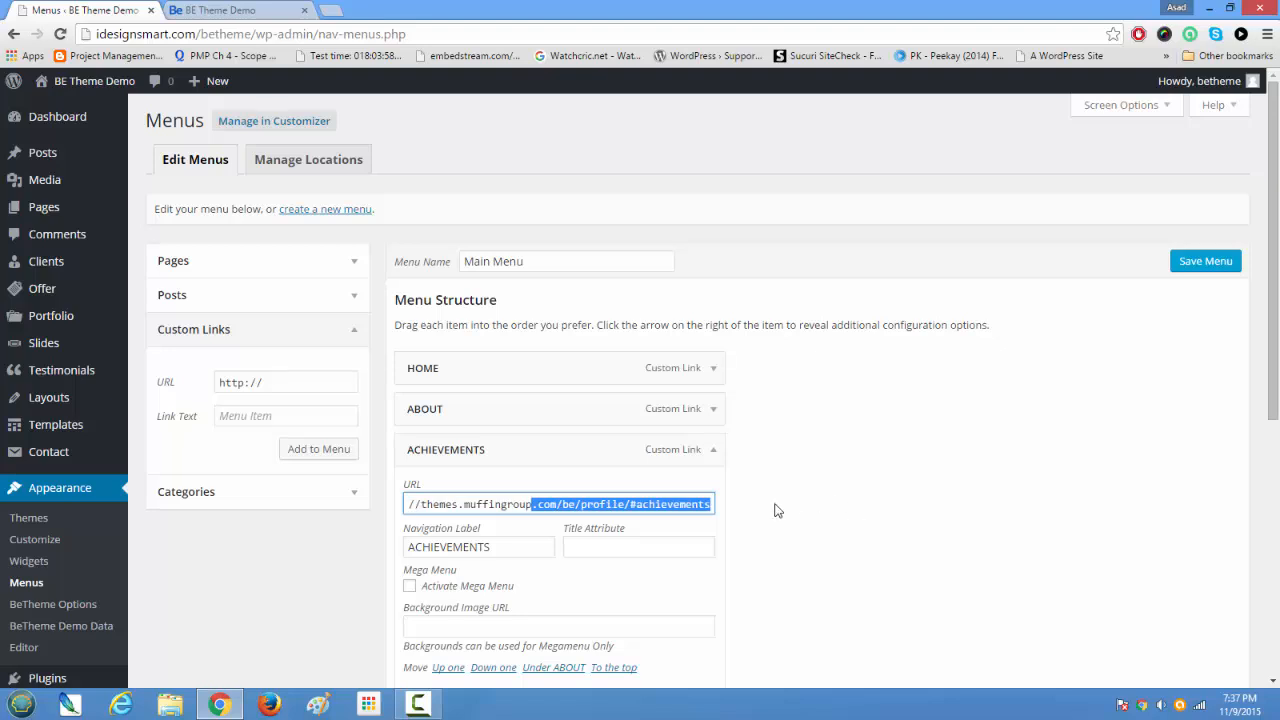
{"action": "left_click", "coordinate": [632, 508]}
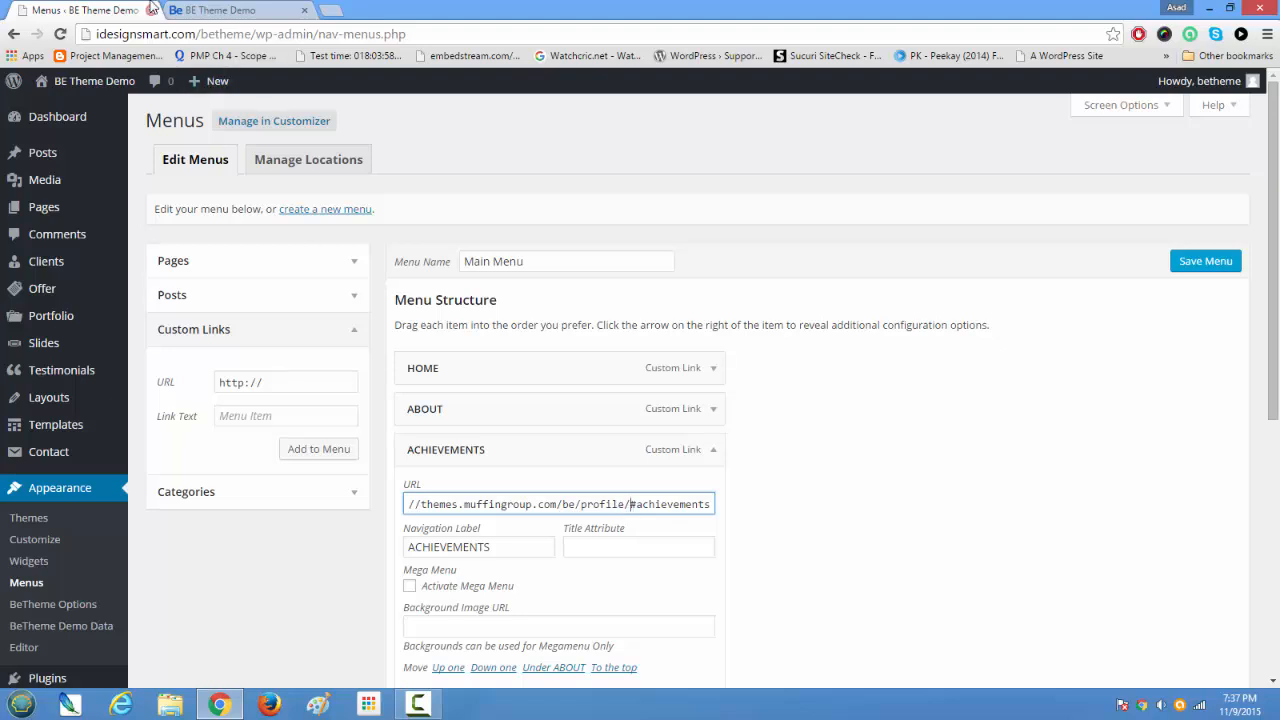
{"action": "left_click", "coordinate": [197, 9]}
{"action": "scroll", "coordinate": [883, 530], "scroll_direction": "up", "scroll_amount": 5}
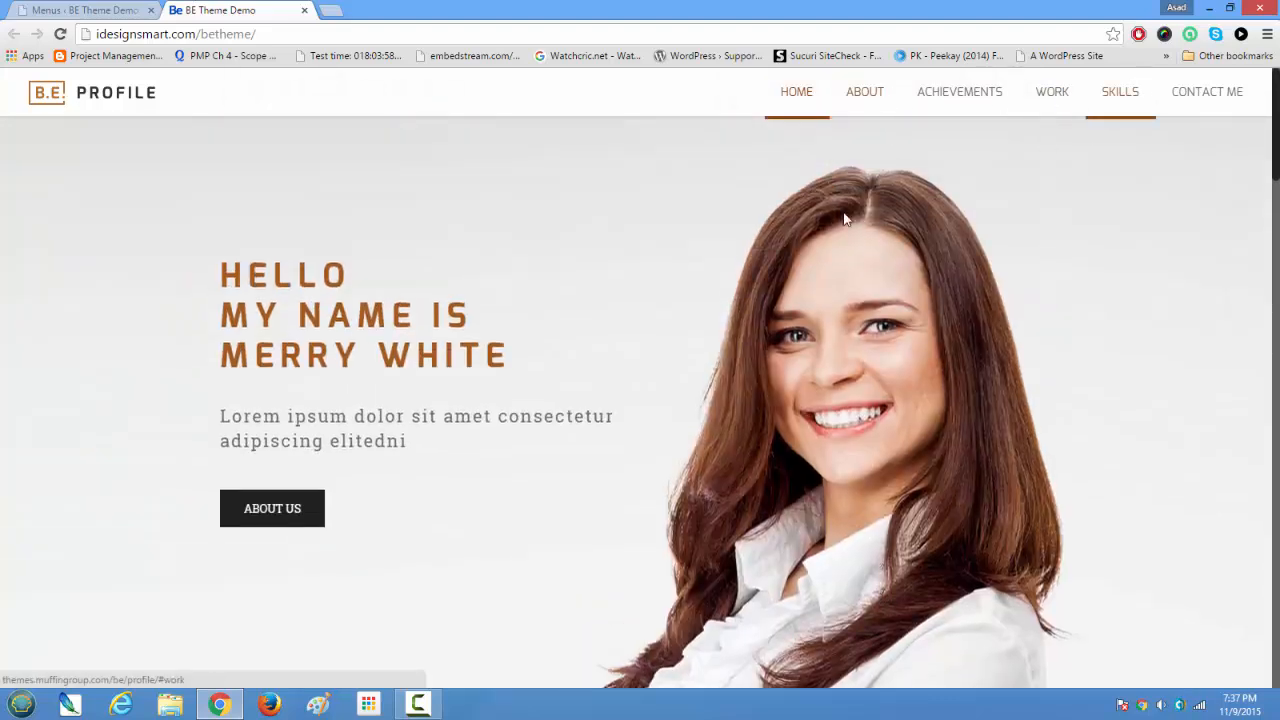
Step: List all pages available for the menu and select the first Home page
{"action": "left_click", "coordinate": [105, 10]}
{"action": "left_click", "coordinate": [217, 264]}
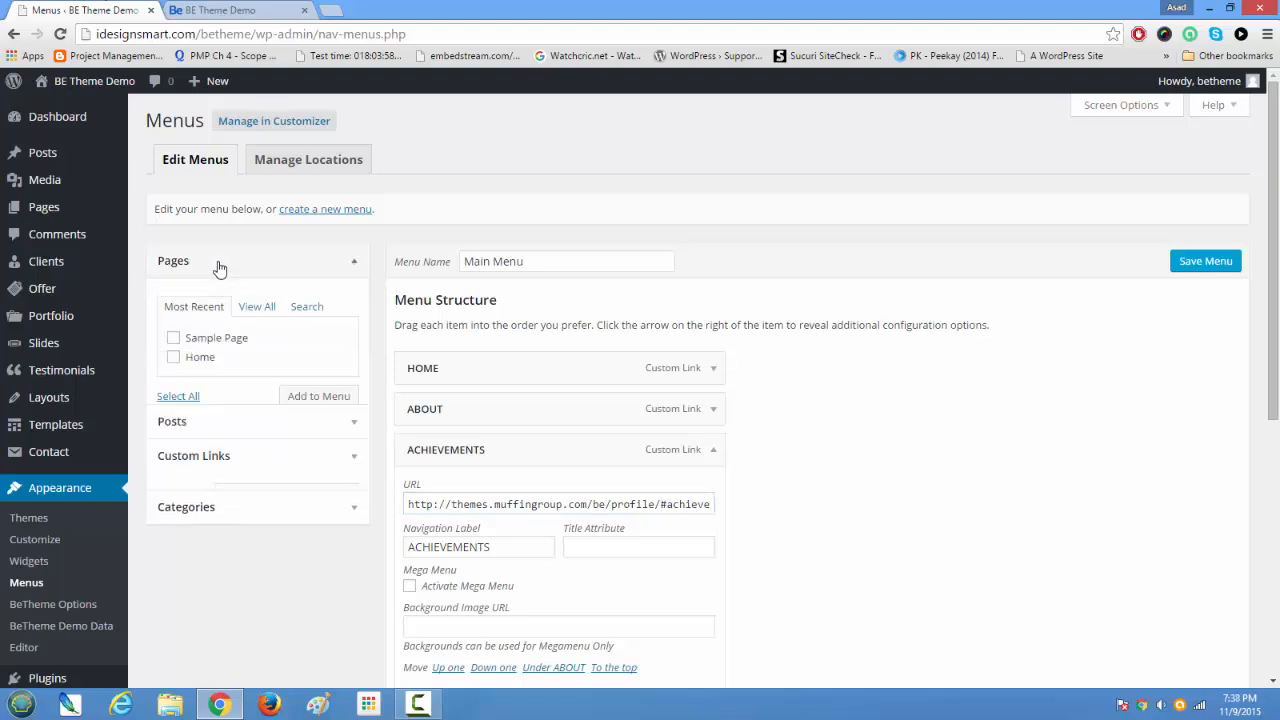
{"action": "left_click", "coordinate": [269, 314]}
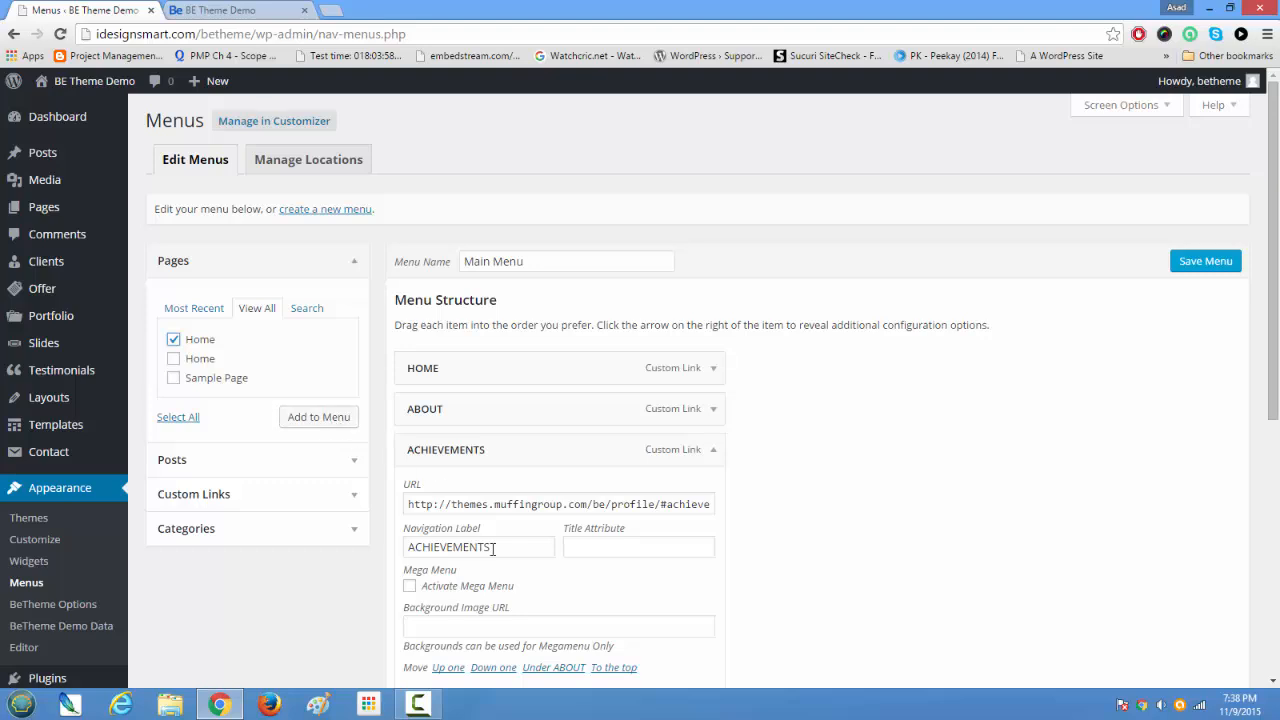
Step: Review the one-page home page from the hero area down to About My Skills and return to its start
{"action": "left_click", "coordinate": [205, 9]}
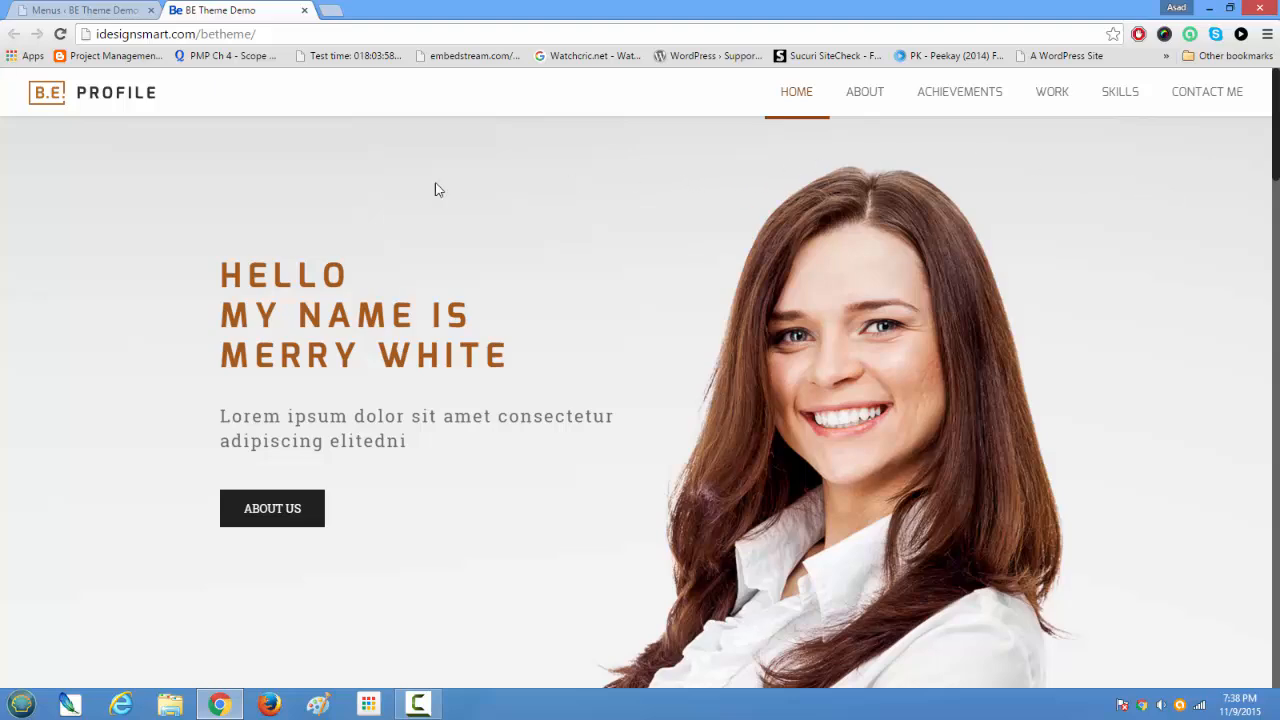
{"action": "scroll", "coordinate": [391, 434], "scroll_direction": "down", "scroll_amount": 10}
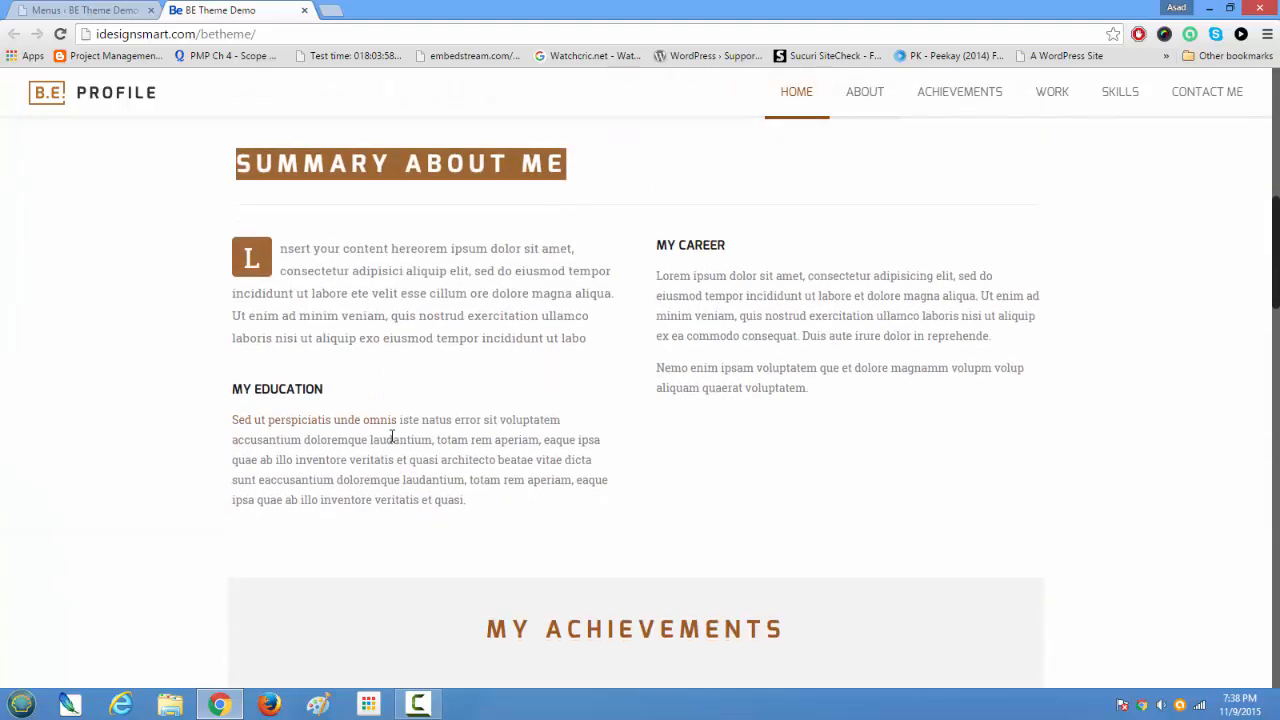
{"action": "scroll", "coordinate": [391, 434], "scroll_direction": "down", "scroll_amount": 3}
{"action": "scroll", "coordinate": [360, 448], "scroll_direction": "down", "scroll_amount": 3}
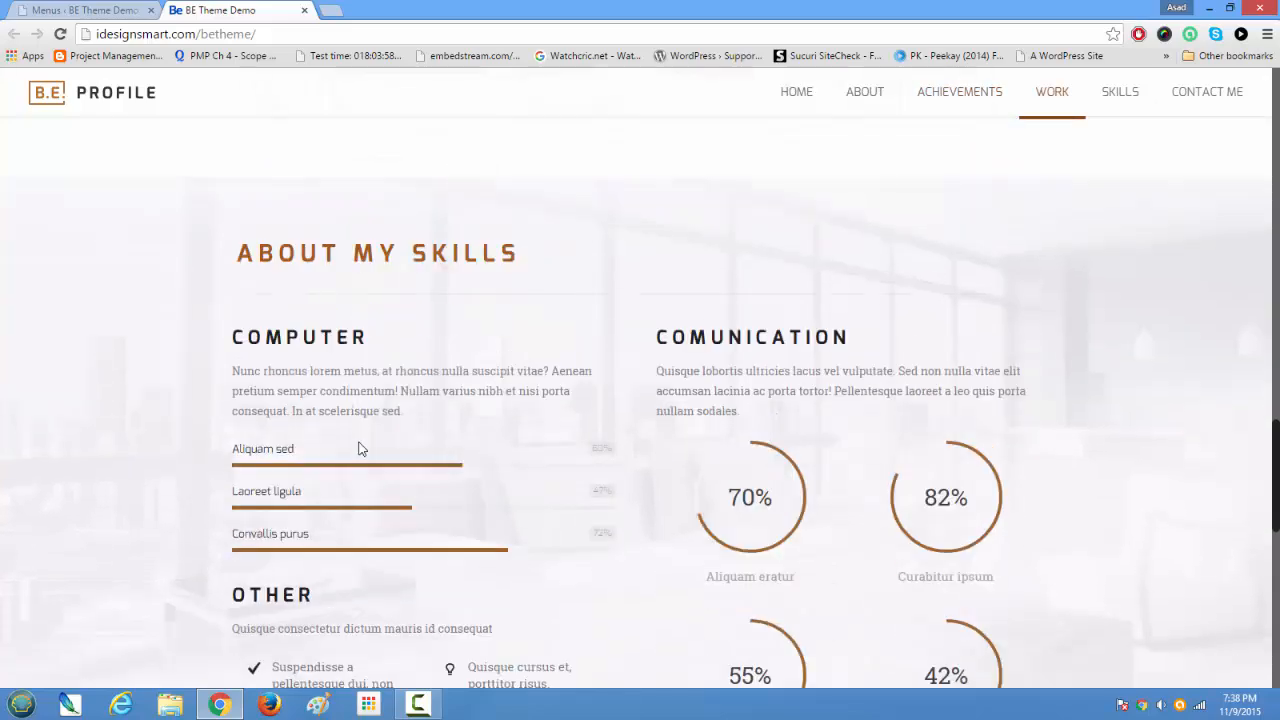
{"action": "scroll", "coordinate": [358, 450], "scroll_direction": "up", "scroll_amount": 7}
{"action": "scroll", "coordinate": [360, 457], "scroll_direction": "up", "scroll_amount": 10}
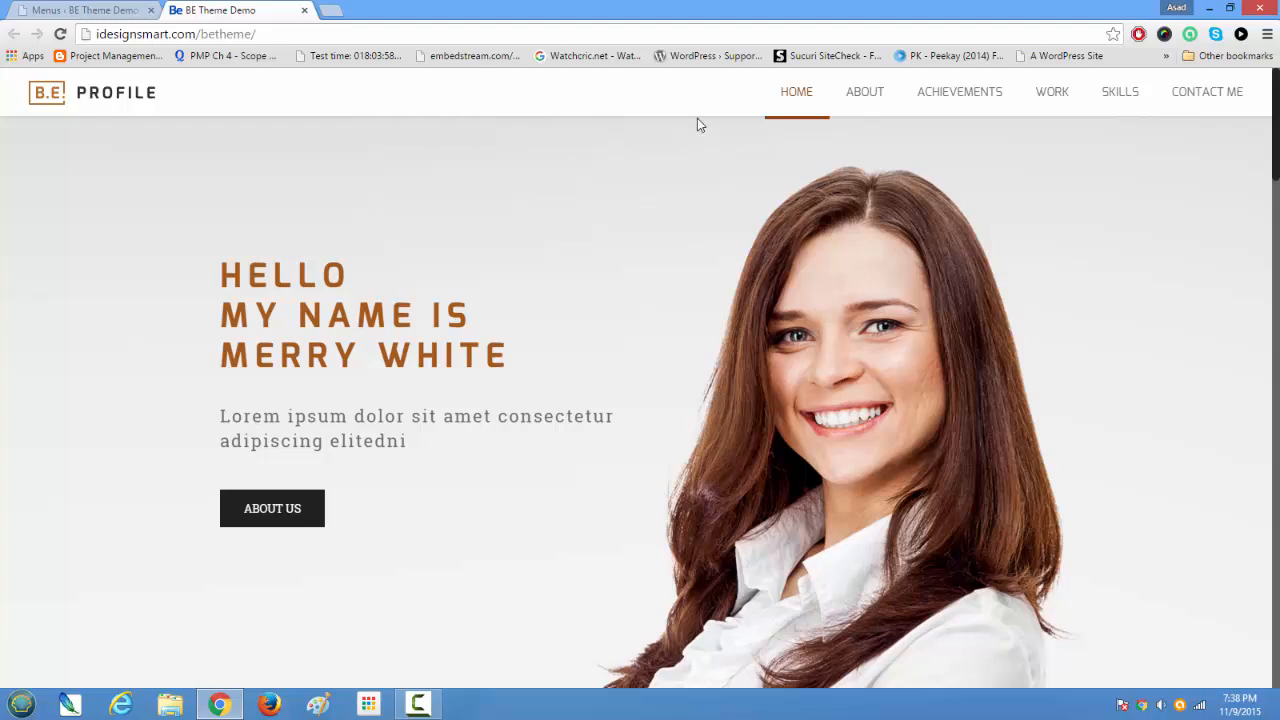
Step: Open BeTheme Options and review the header styles and the Global General layout settings
{"action": "left_click", "coordinate": [86, 10]}
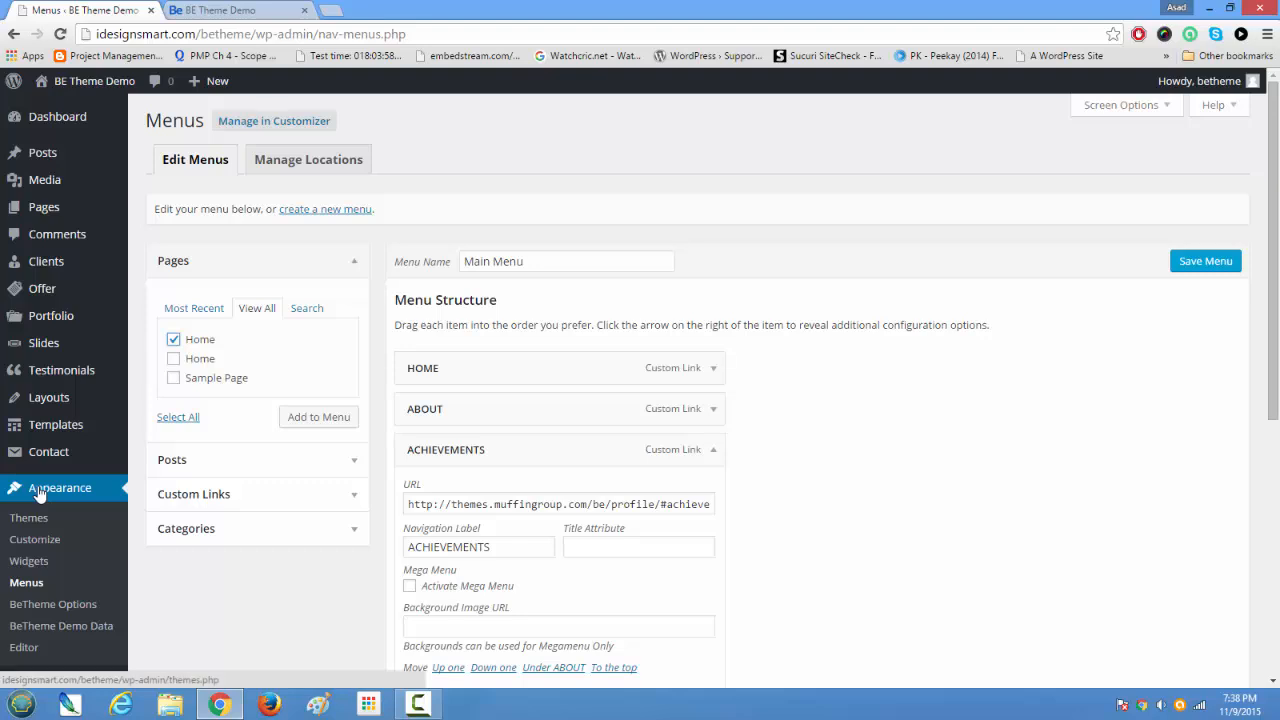
{"action": "left_click", "coordinate": [65, 606]}
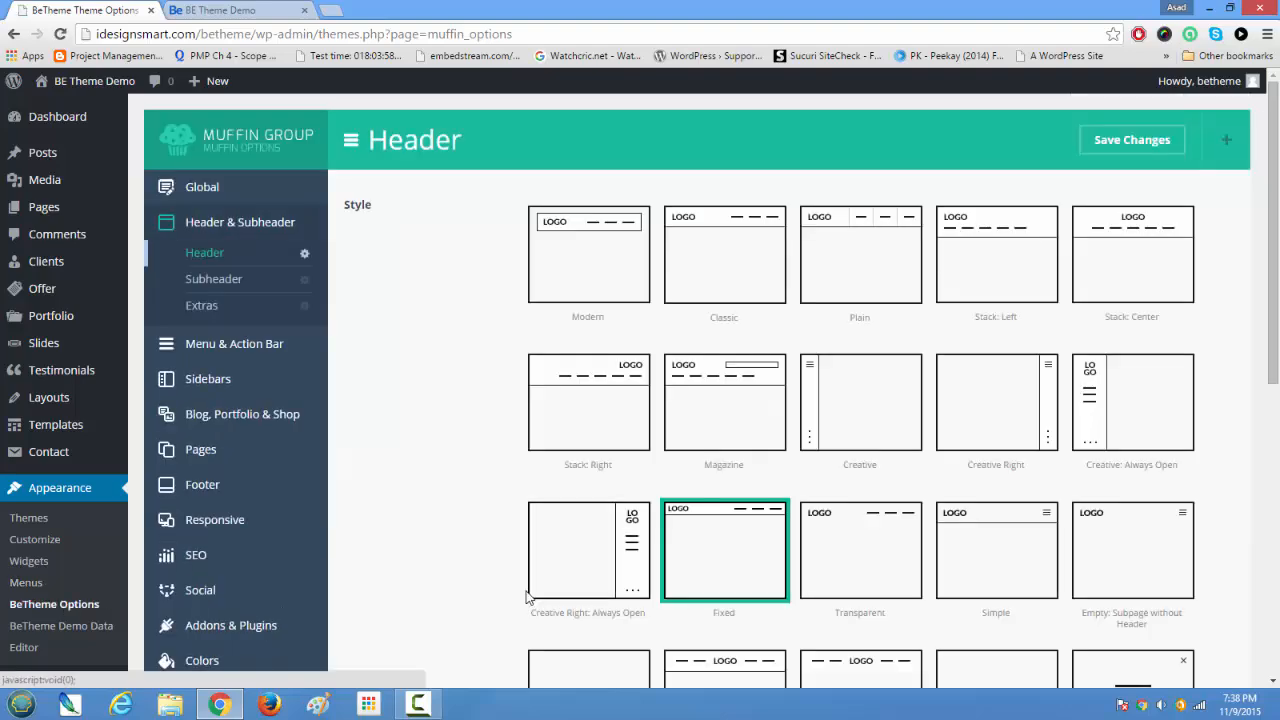
{"action": "scroll", "coordinate": [527, 597], "scroll_direction": "down", "scroll_amount": 6}
{"action": "scroll", "coordinate": [527, 597], "scroll_direction": "up", "scroll_amount": 6}
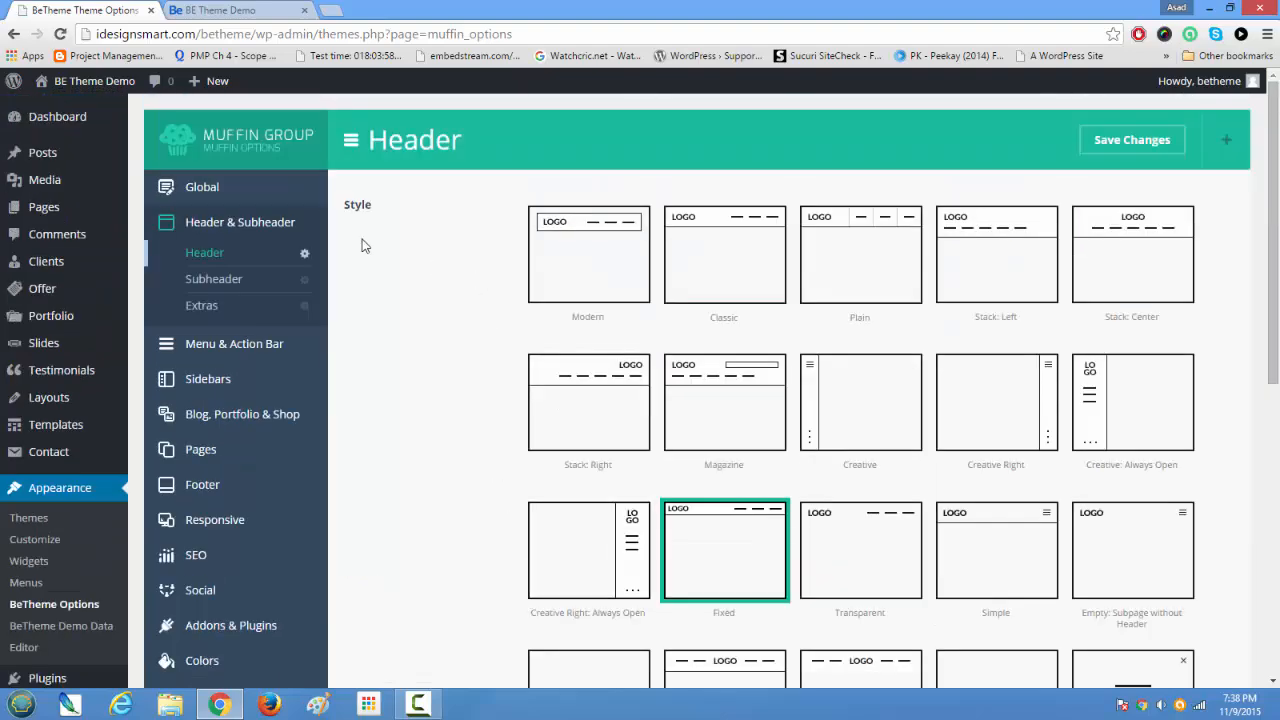
{"action": "left_click", "coordinate": [206, 189]}
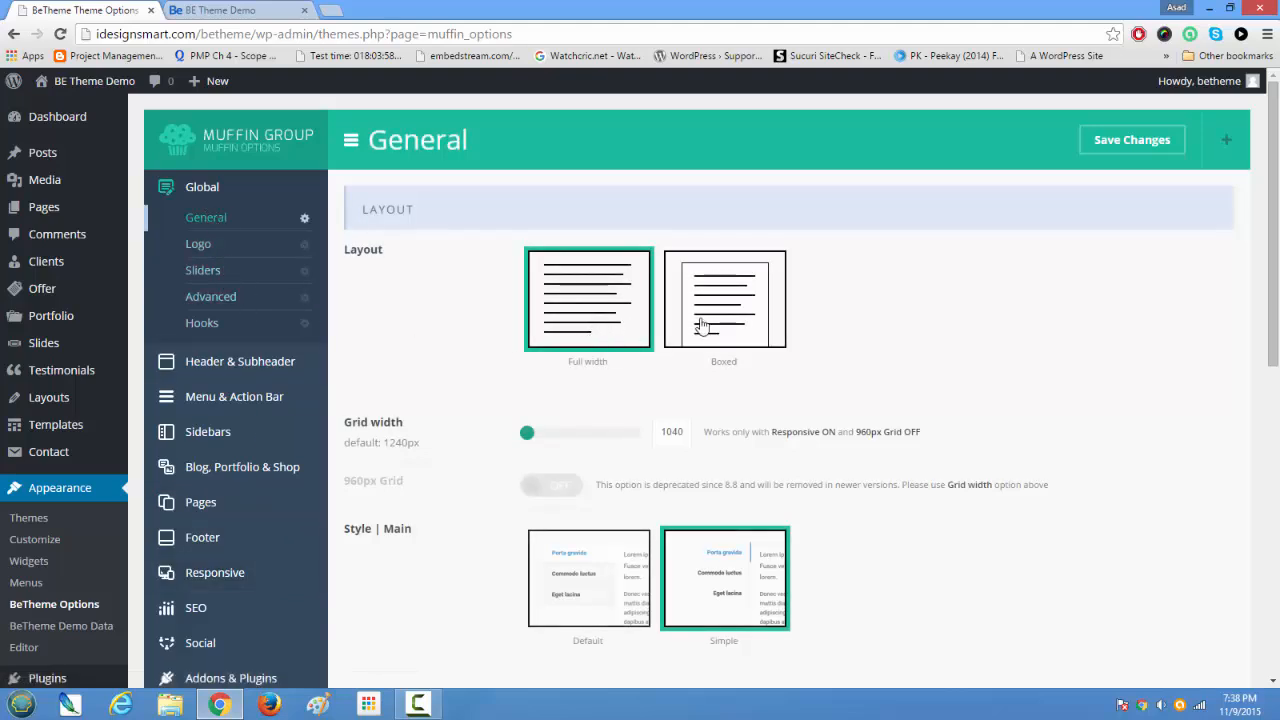
Step: Compare the home page's layout with the Full width and Boxed choices in the General options
{"action": "left_click", "coordinate": [264, 9]}
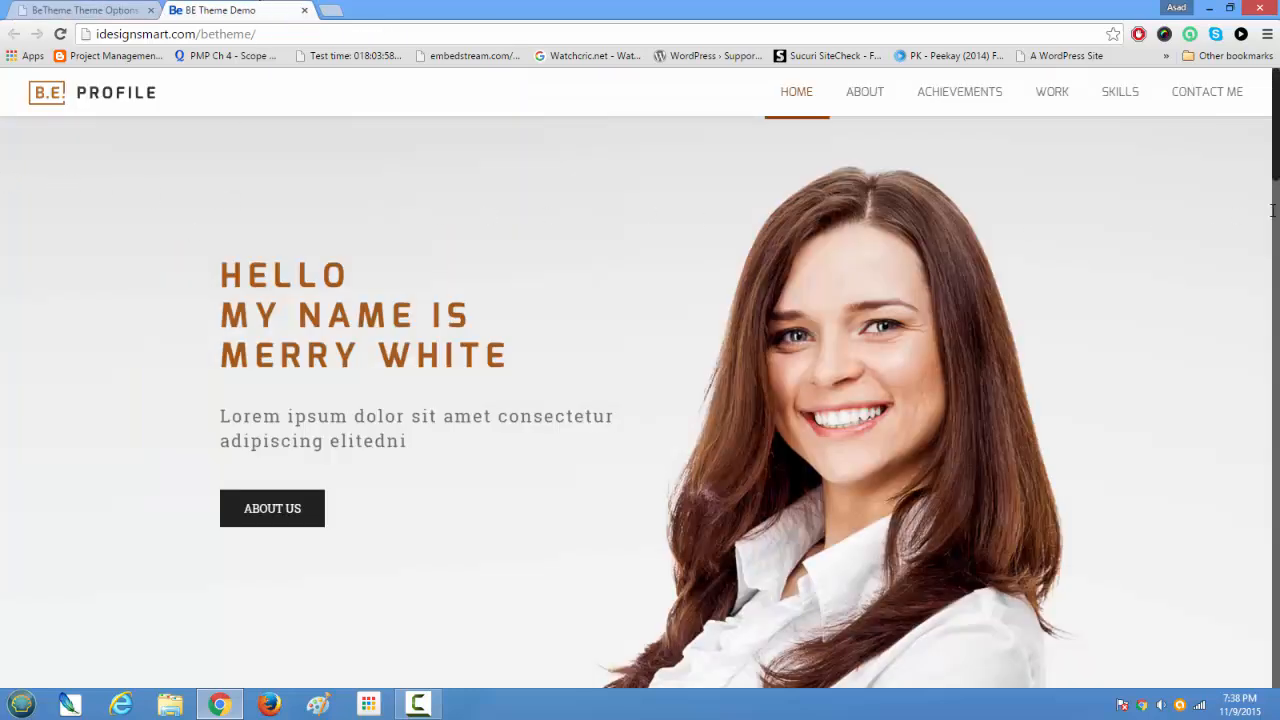
{"action": "scroll", "coordinate": [320, 523], "scroll_direction": "down", "scroll_amount": 3}
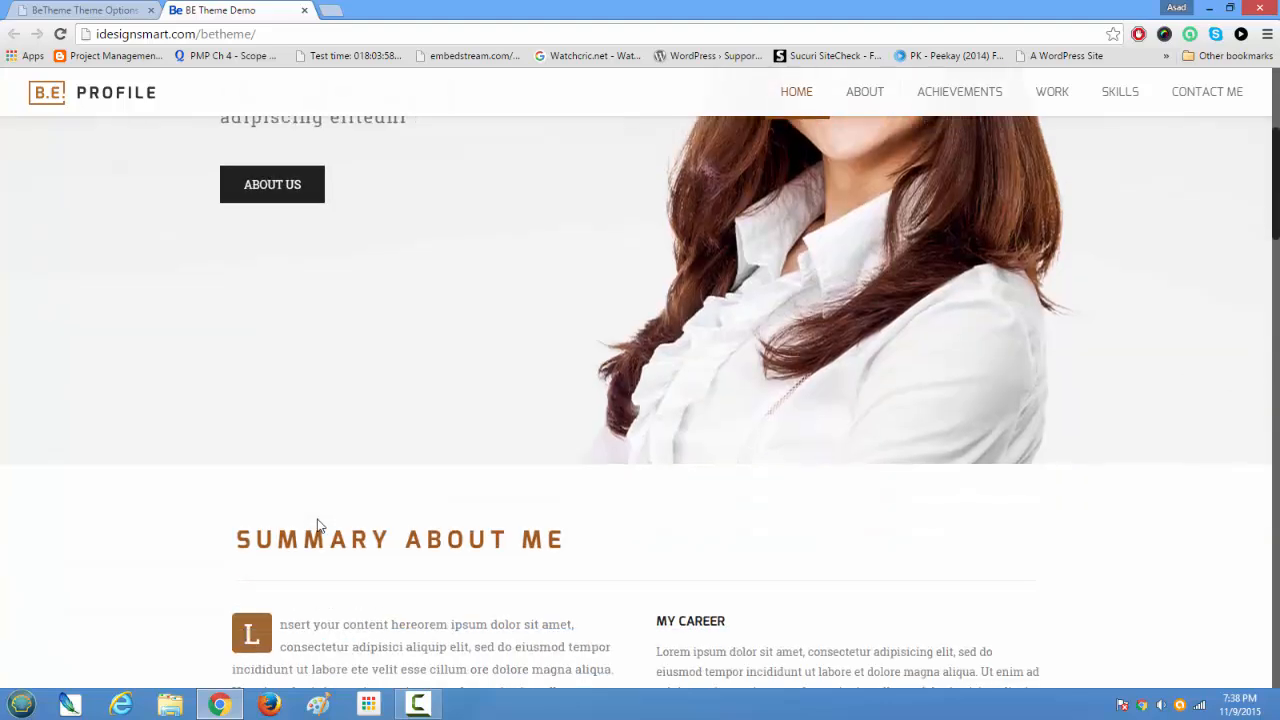
{"action": "scroll", "coordinate": [320, 526], "scroll_direction": "up", "scroll_amount": 2}
{"action": "scroll", "coordinate": [320, 520], "scroll_direction": "up", "scroll_amount": 2}
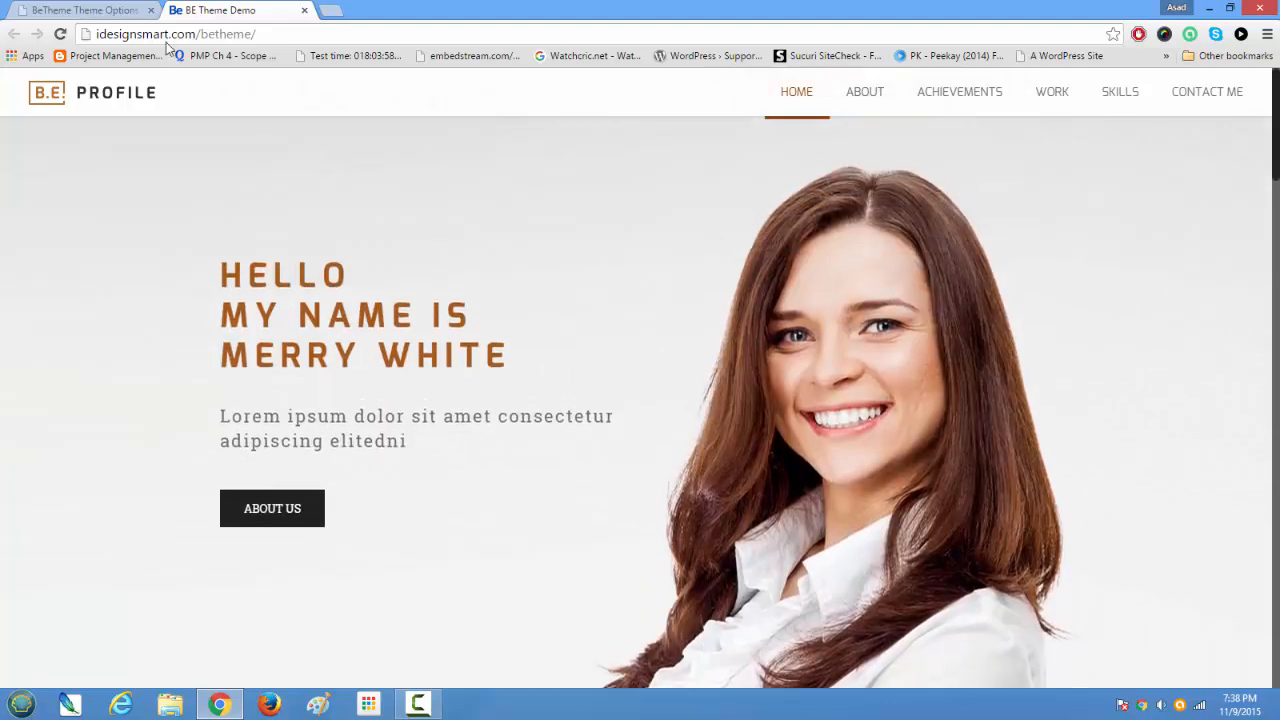
{"action": "left_click", "coordinate": [62, 12]}
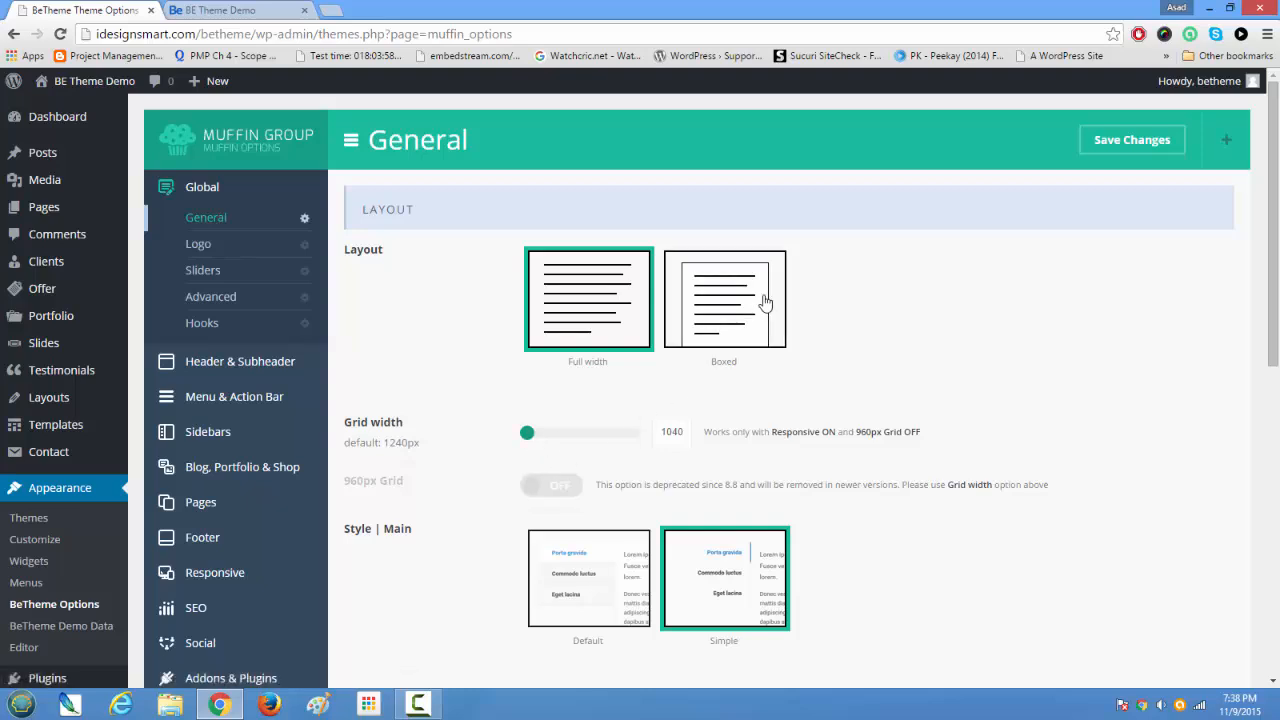
{"action": "left_click", "coordinate": [240, 10]}
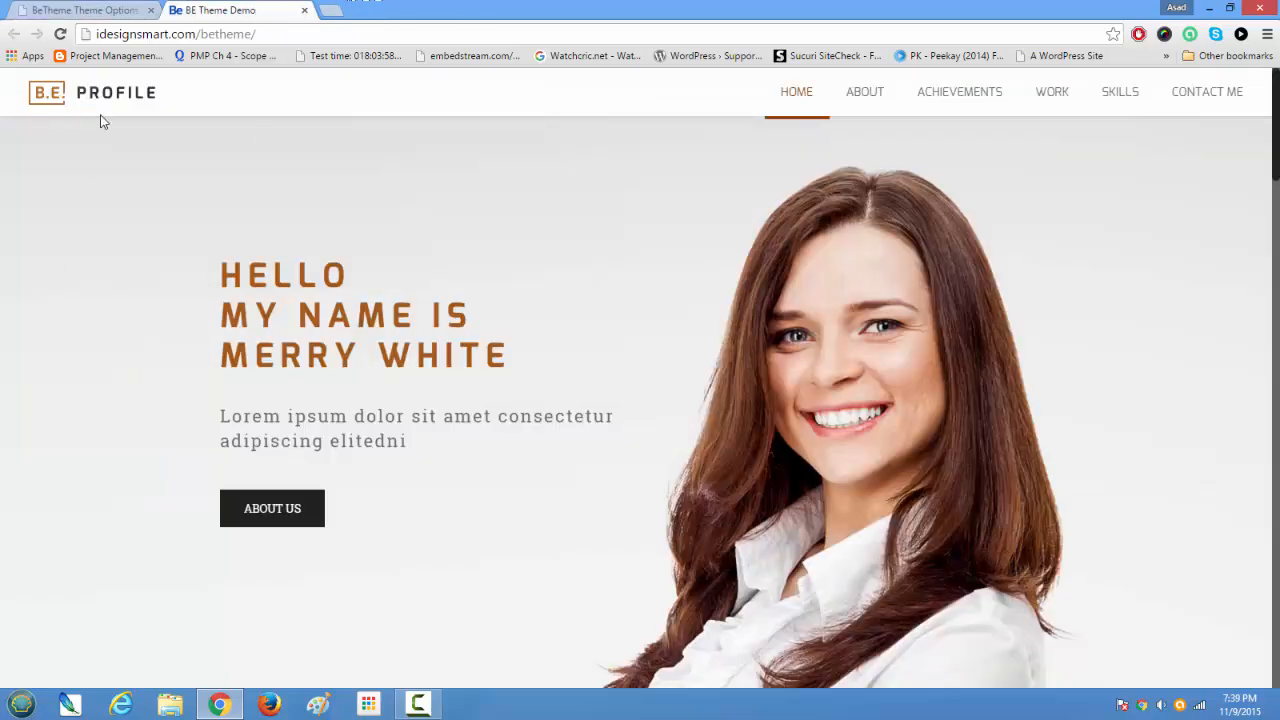
Step: Review the General settings for button style, boxed-layout background image and position, favicon and Apple Touch Icon
{"action": "left_click", "coordinate": [86, 10]}
{"action": "scroll", "coordinate": [391, 600], "scroll_direction": "down", "scroll_amount": 1}
{"action": "scroll", "coordinate": [389, 565], "scroll_direction": "down", "scroll_amount": 2}
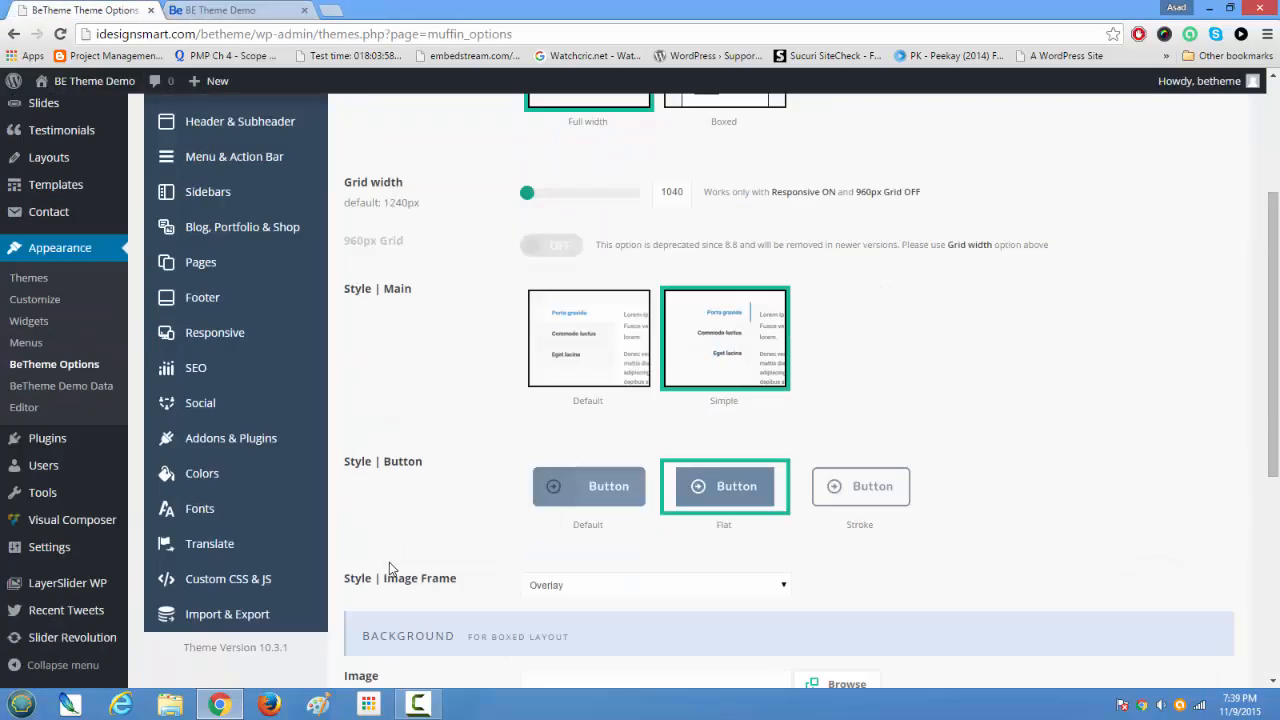
{"action": "scroll", "coordinate": [389, 562], "scroll_direction": "down", "scroll_amount": 2}
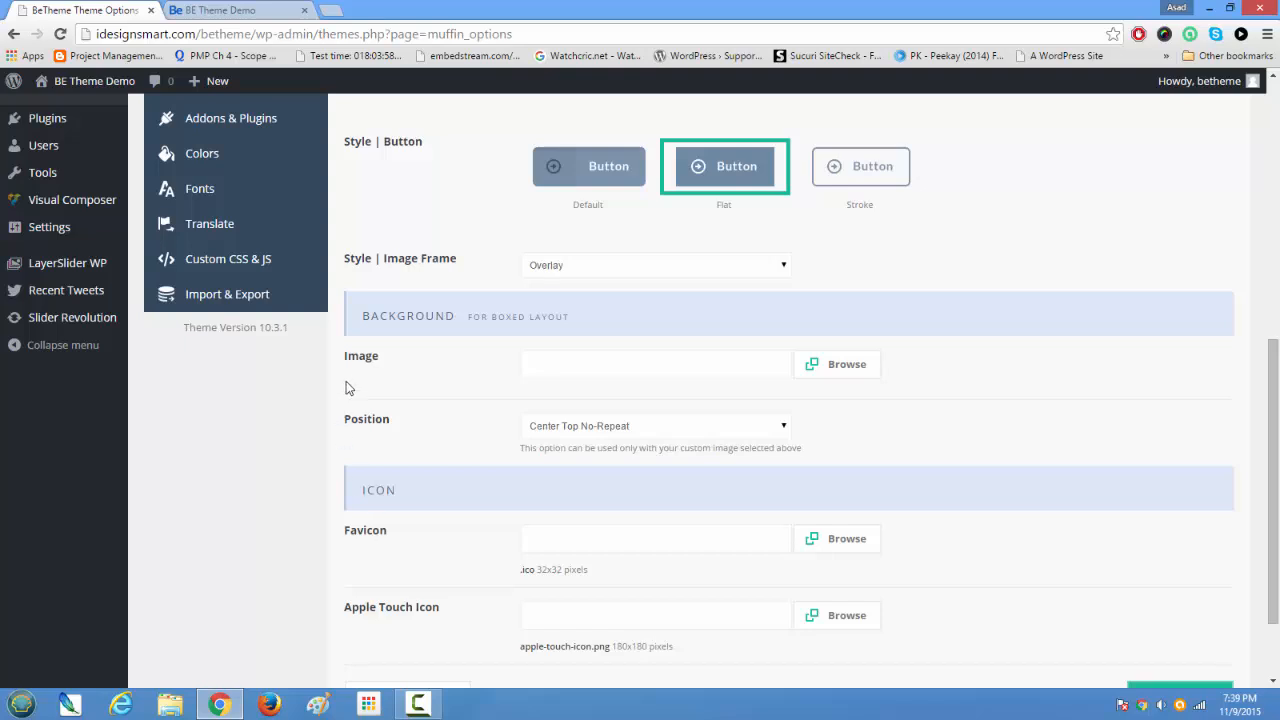
{"action": "left_click_drag", "start_coordinate": [360, 316], "coordinate": [582, 319]}
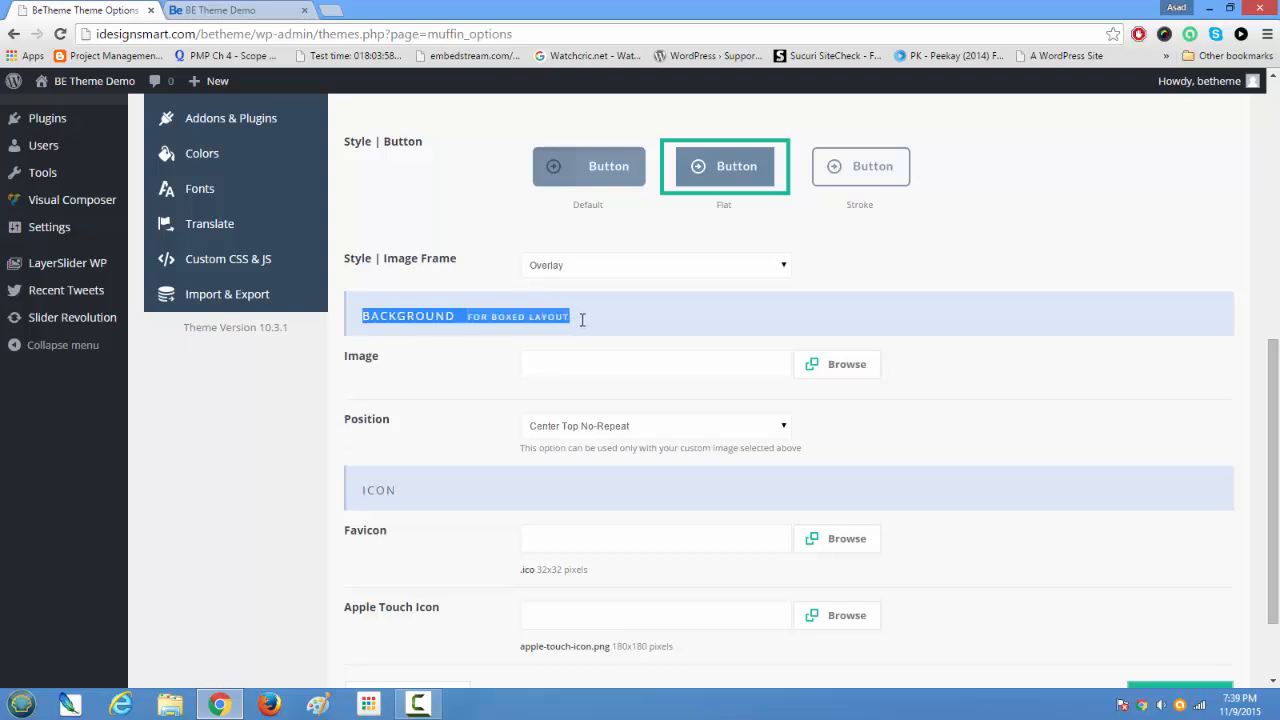
{"action": "left_click", "coordinate": [688, 367]}
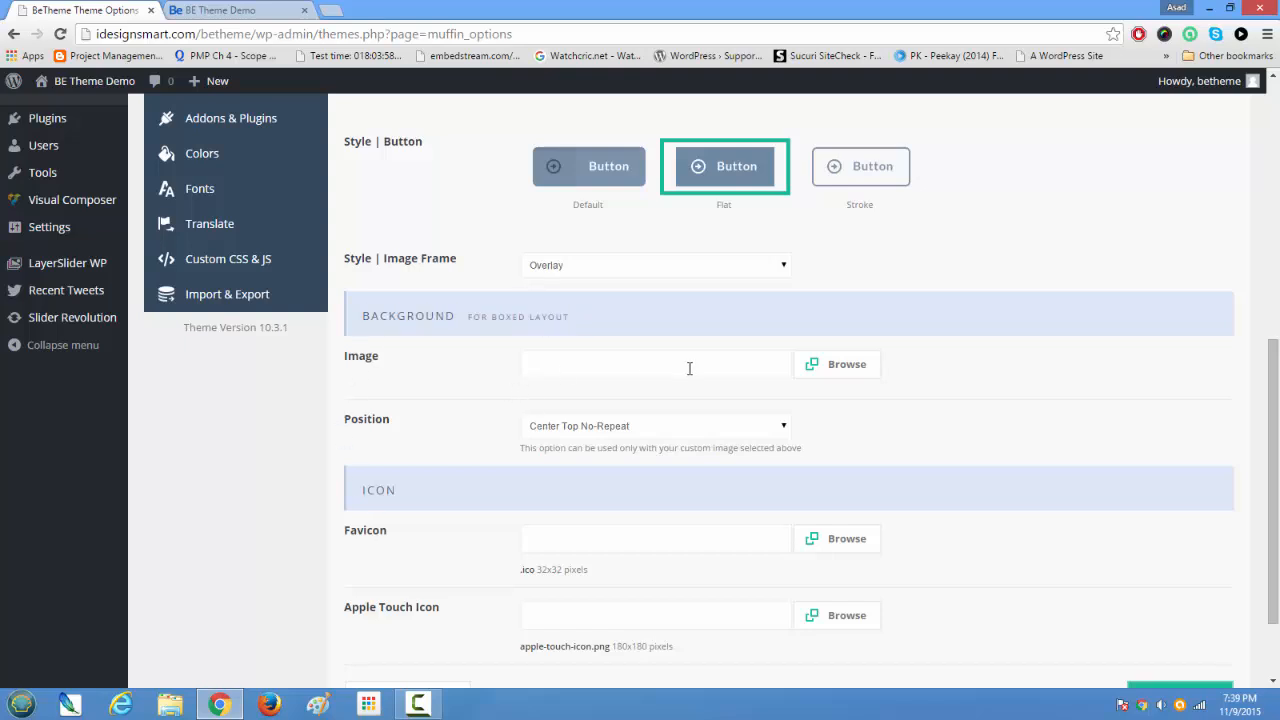
{"action": "left_click", "coordinate": [666, 427]}
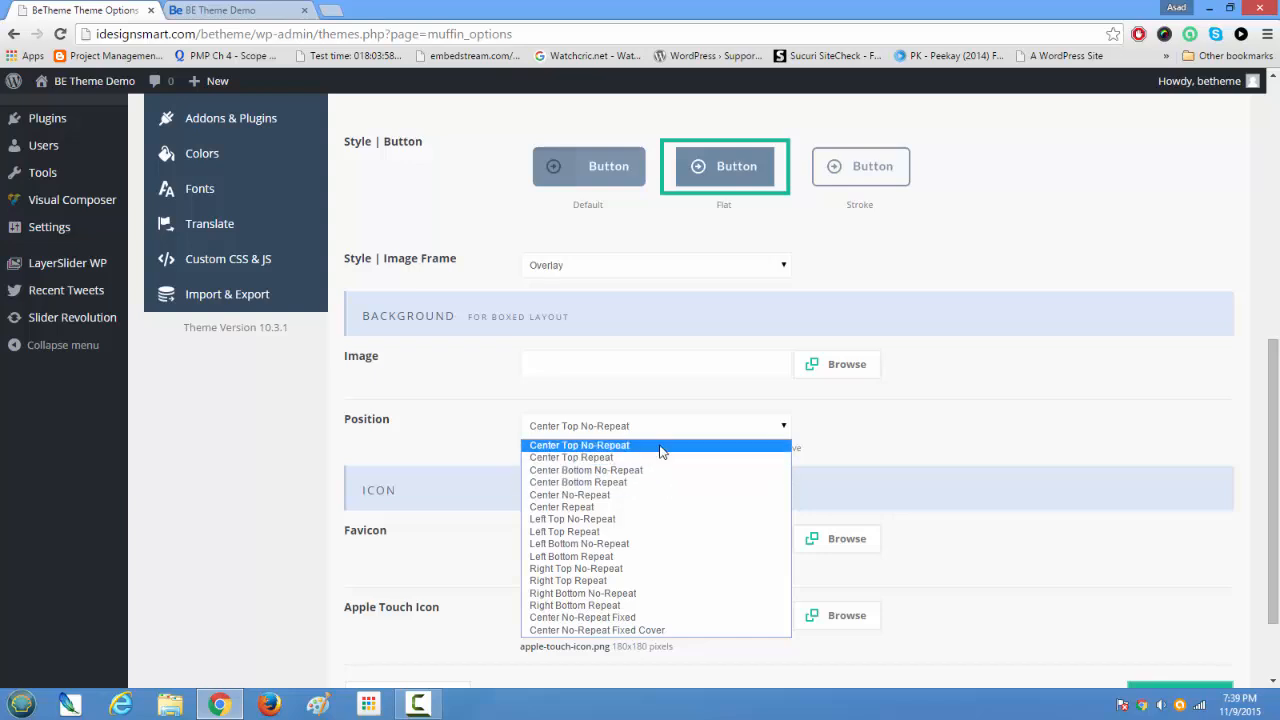
{"action": "left_click", "coordinate": [962, 438]}
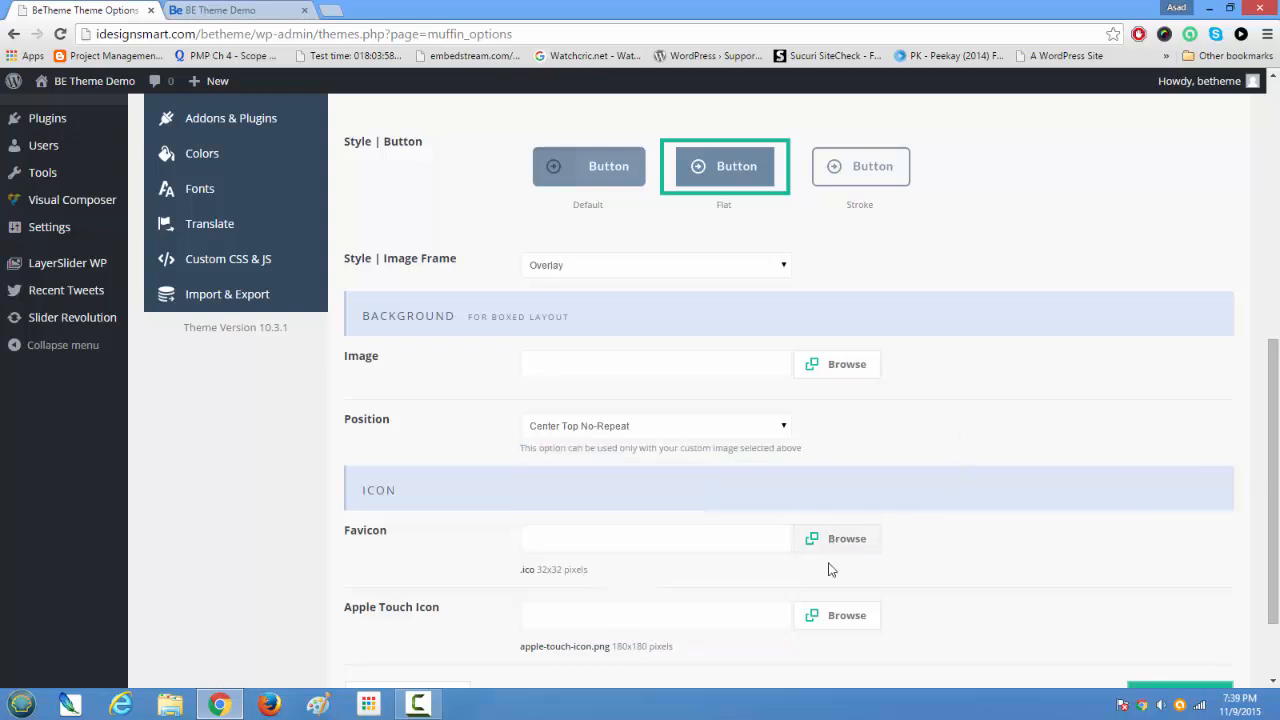
{"action": "scroll", "coordinate": [829, 566], "scroll_direction": "down", "scroll_amount": 1}
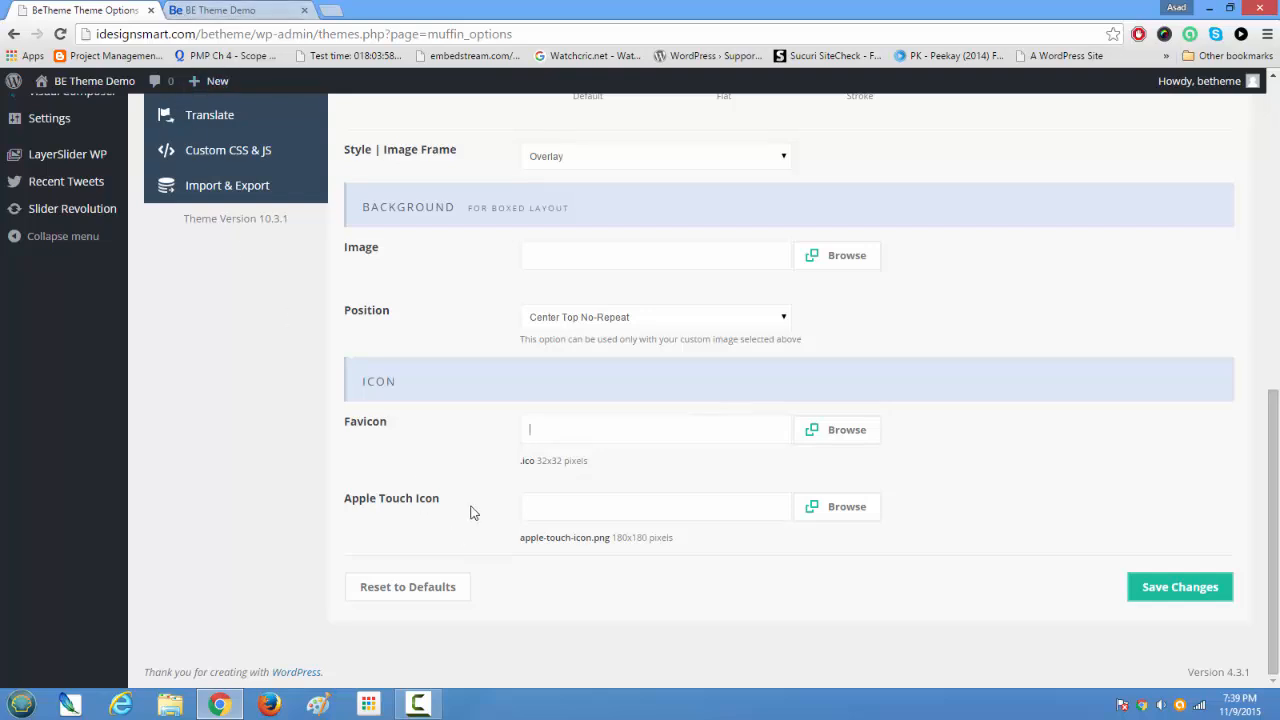
{"action": "scroll", "coordinate": [555, 512], "scroll_direction": "up", "scroll_amount": 15}
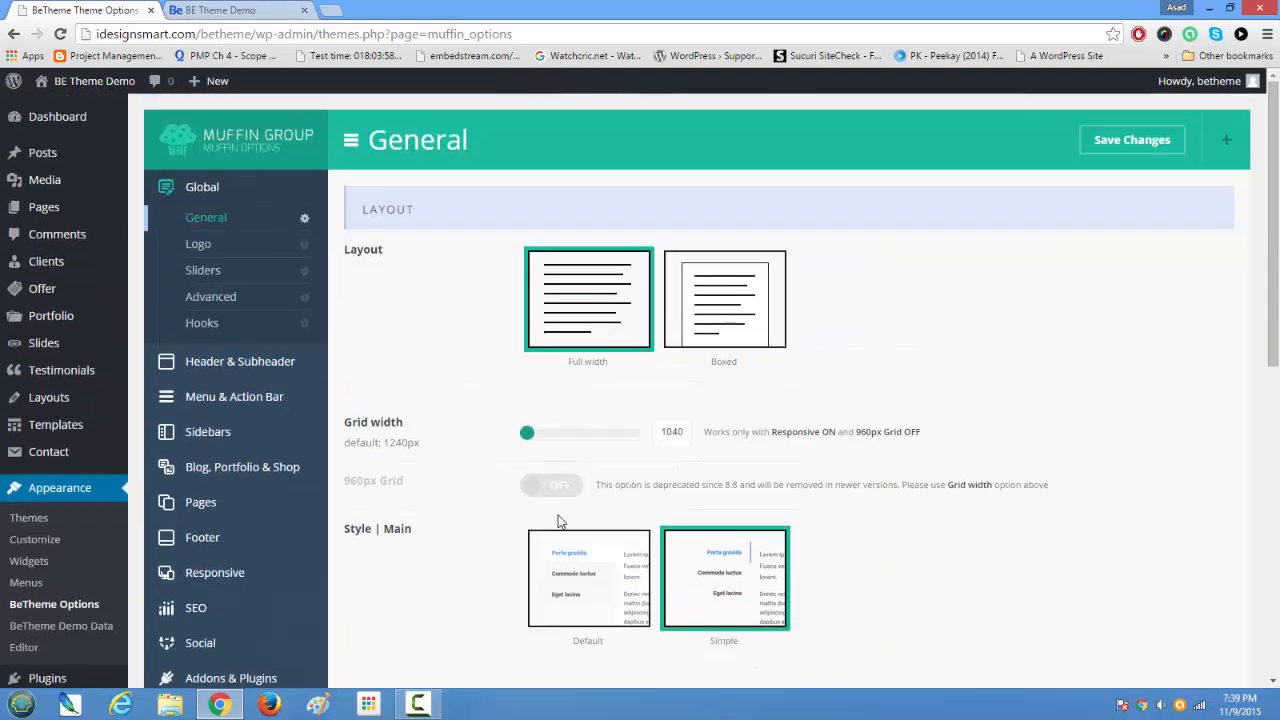
Step: Open the Global Logo settings and examine the file URL of the uploaded main logo
{"action": "left_click", "coordinate": [199, 244]}
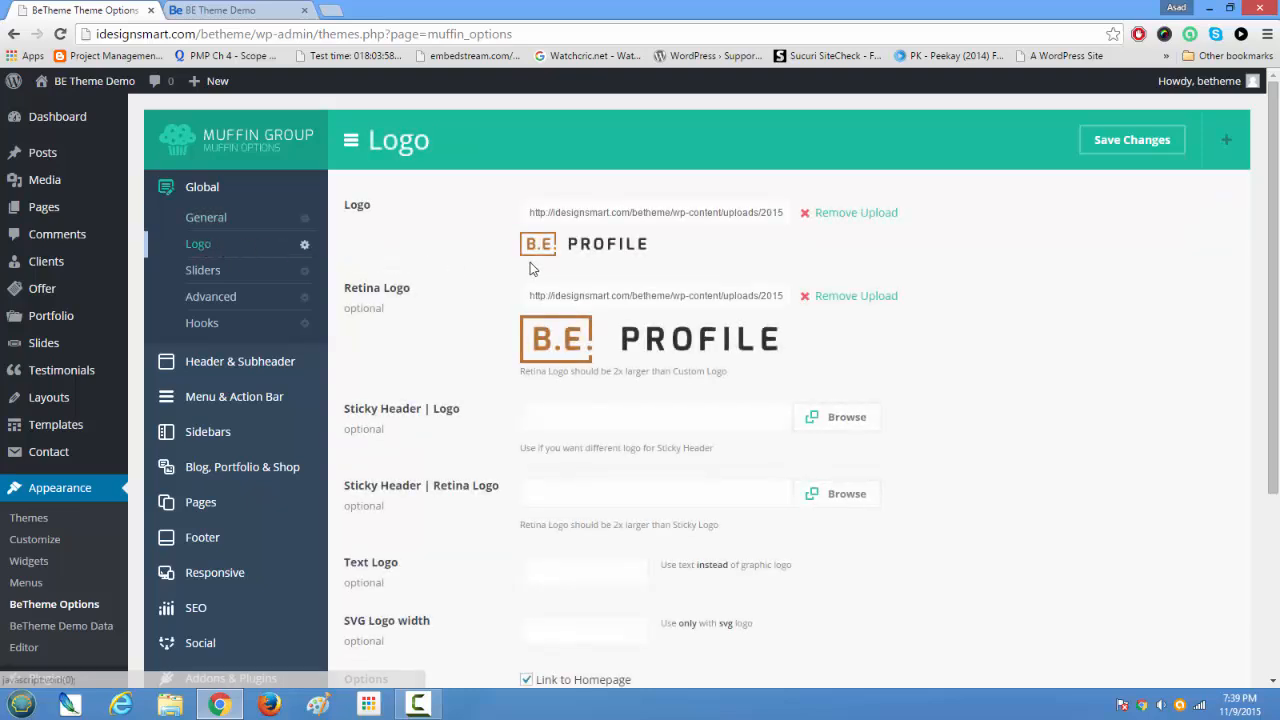
{"action": "left_click", "coordinate": [632, 225]}
{"action": "left_click", "coordinate": [634, 226]}
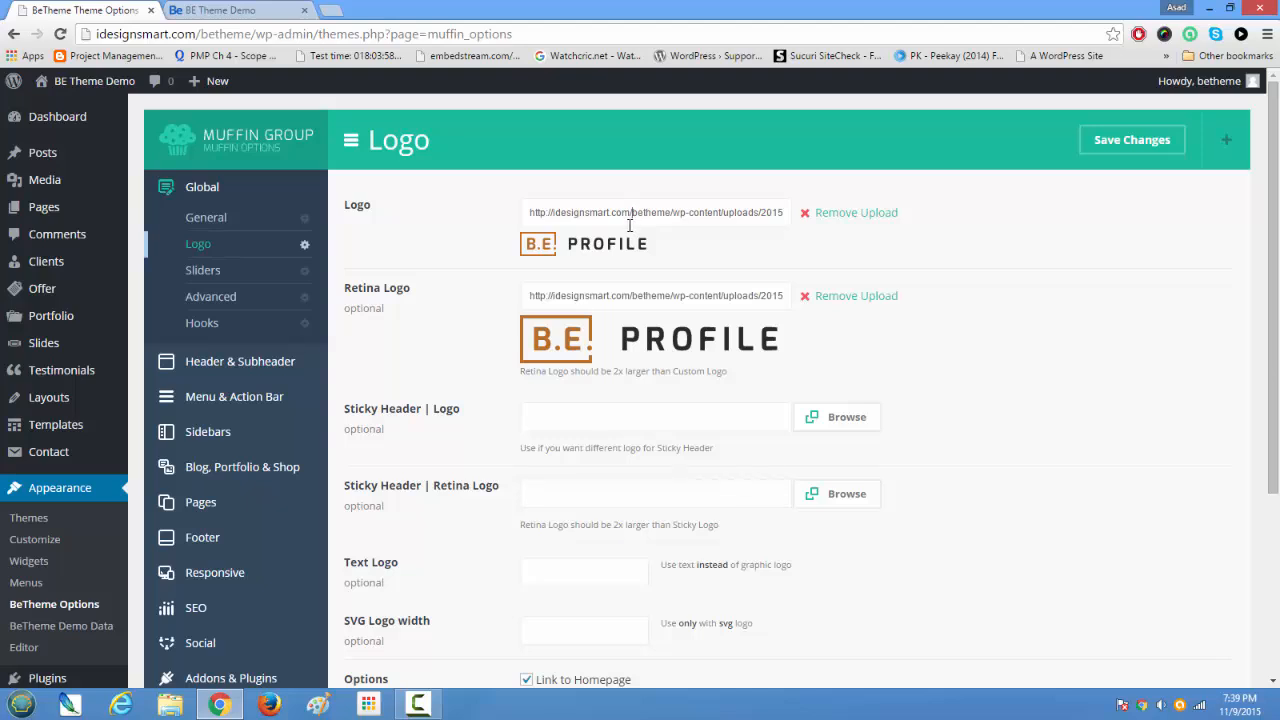
{"action": "left_click_drag", "start_coordinate": [622, 215], "coordinate": [849, 231]}
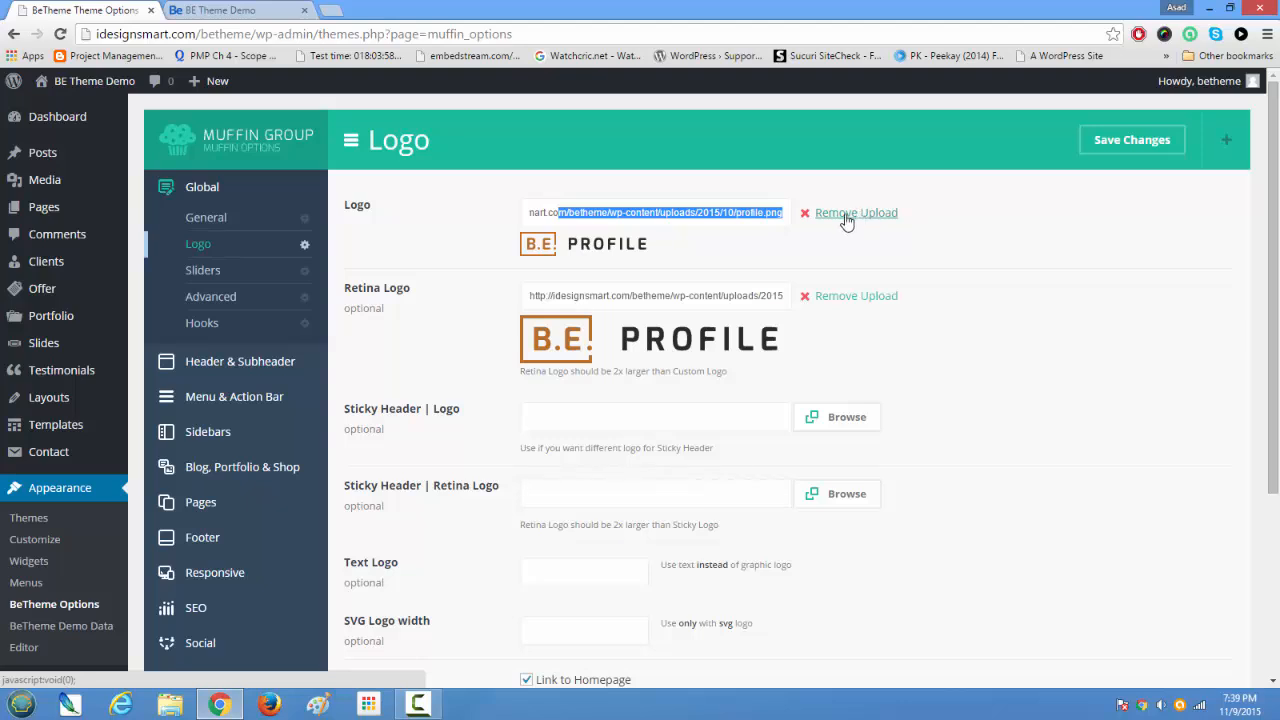
Step: Check the logo on the live home page, and review the Retina Logo's file URL and size note in the Logo settings
{"action": "left_click", "coordinate": [222, 10]}
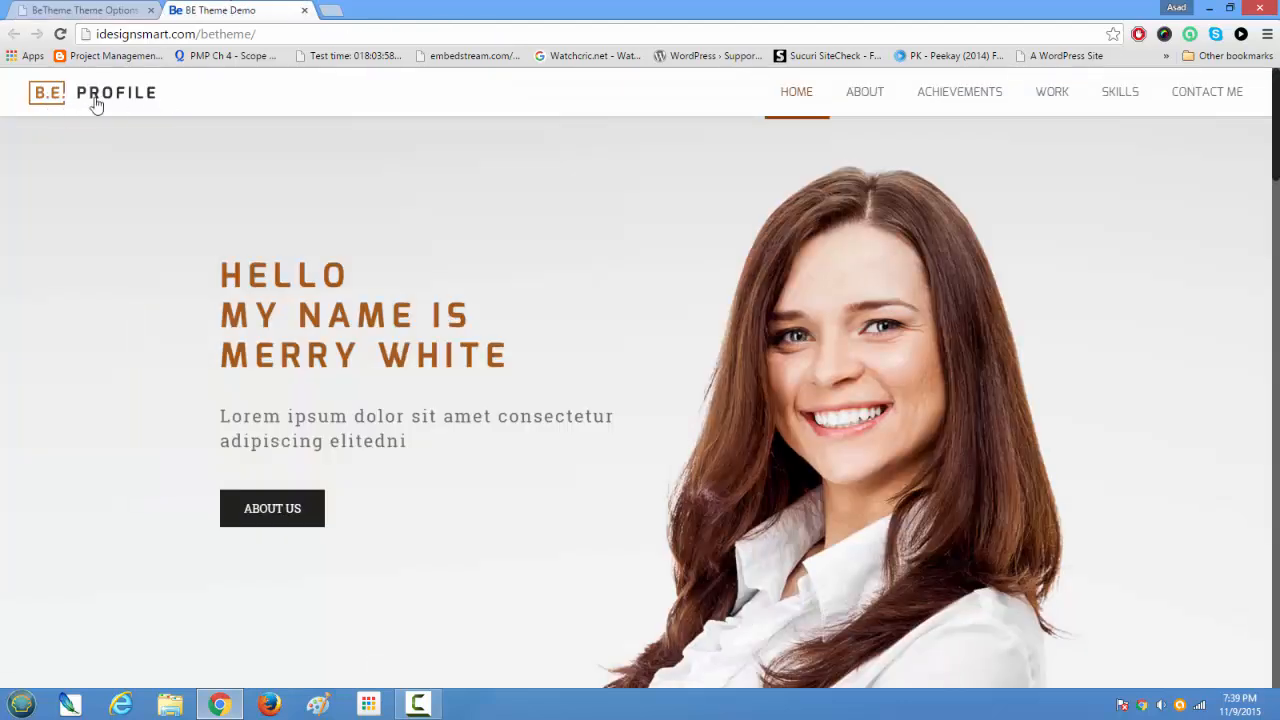
{"action": "left_click", "coordinate": [86, 12]}
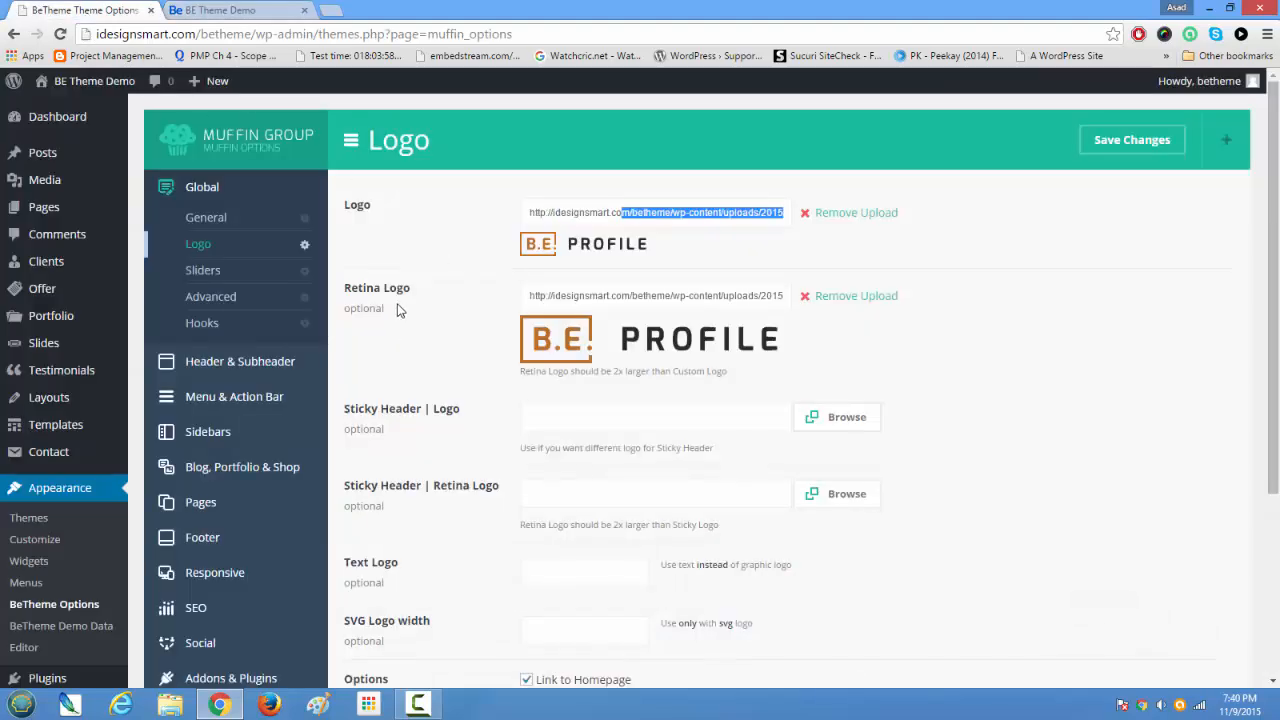
{"action": "left_click_drag", "start_coordinate": [597, 296], "coordinate": [837, 313]}
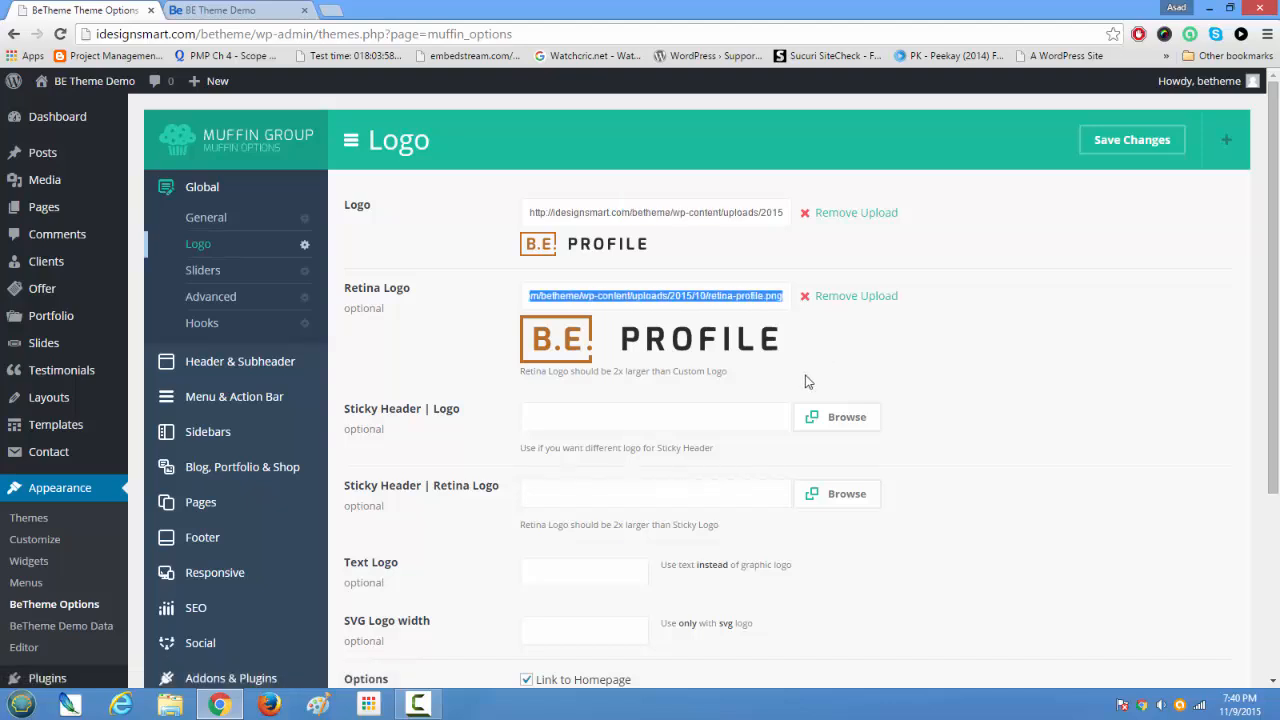
{"action": "left_click_drag", "start_coordinate": [530, 372], "coordinate": [719, 372]}
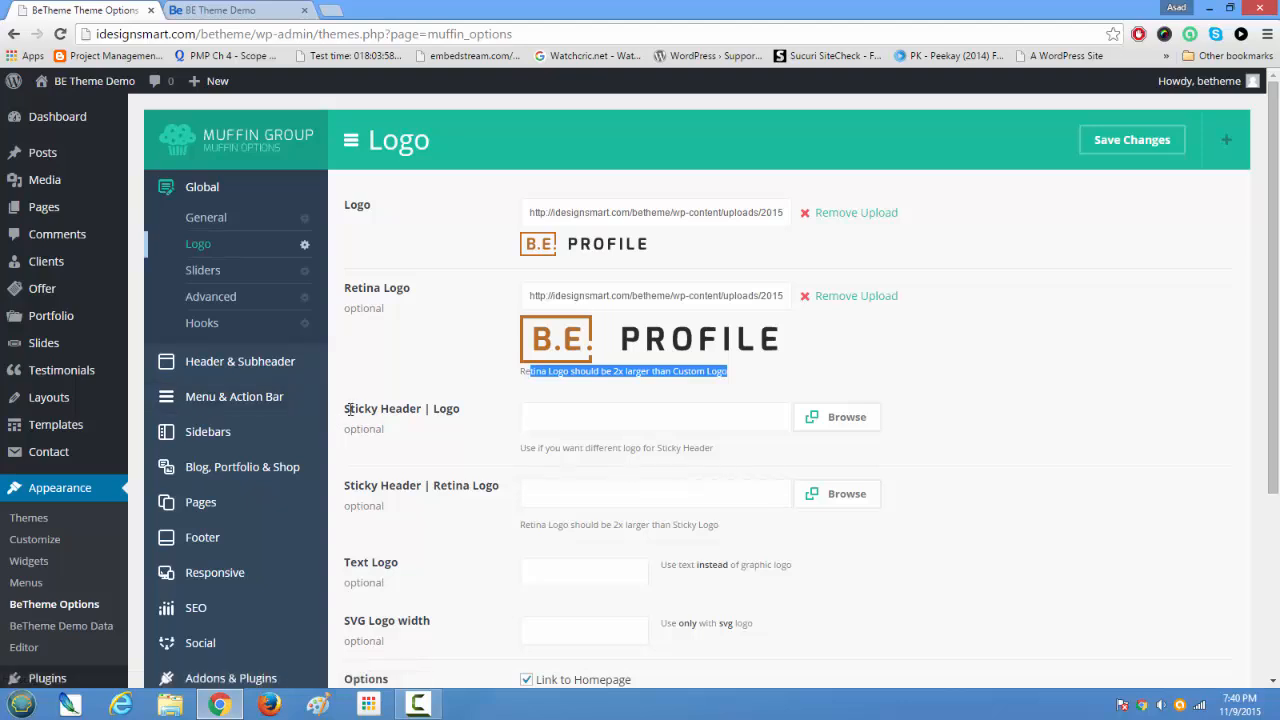
Step: Examine how the logo and menu in the sticky header behave across the home page's sections
{"action": "left_click", "coordinate": [277, 9]}
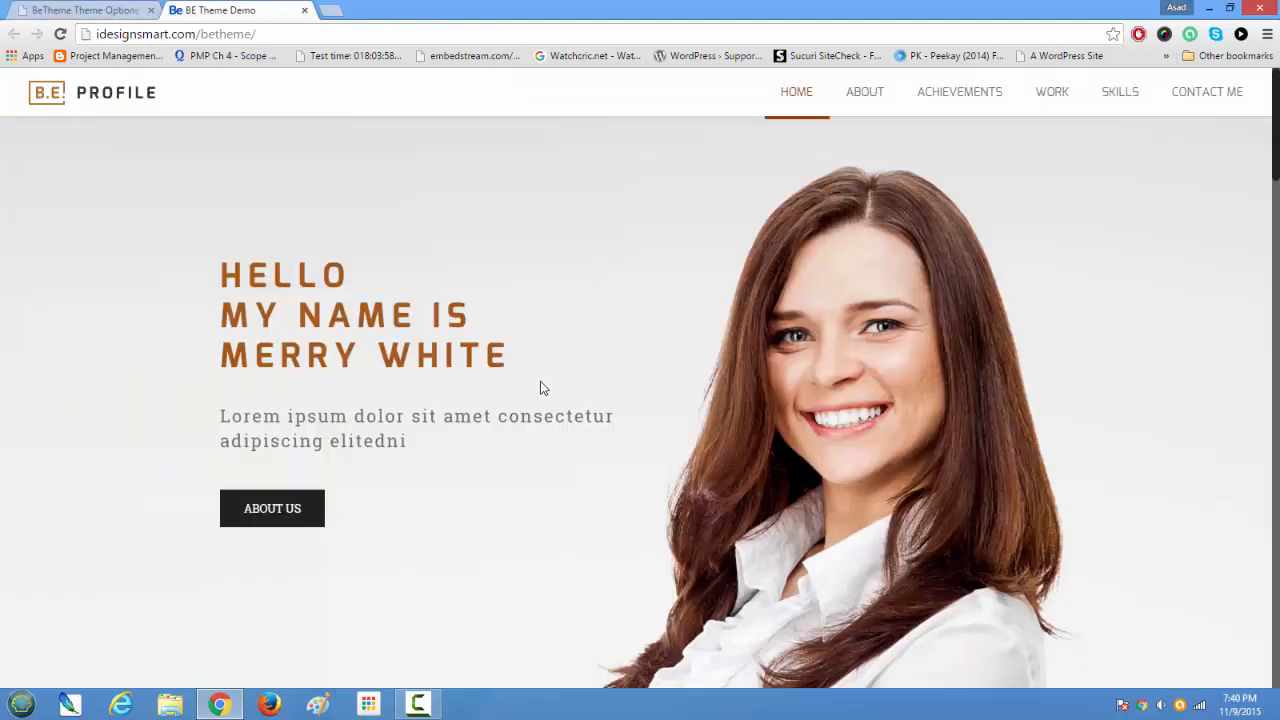
{"action": "scroll", "coordinate": [538, 384], "scroll_direction": "down", "scroll_amount": 4}
{"action": "scroll", "coordinate": [534, 387], "scroll_direction": "down", "scroll_amount": 4}
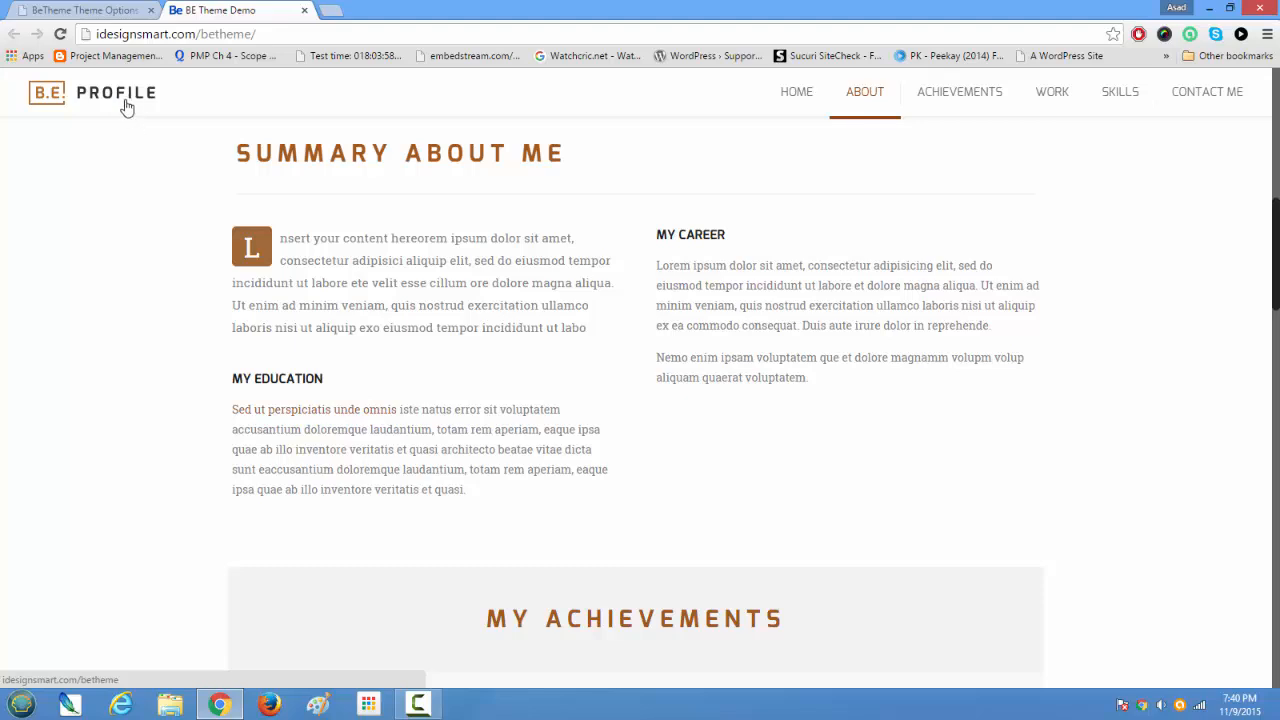
{"action": "scroll", "coordinate": [175, 262], "scroll_direction": "down", "scroll_amount": 1}
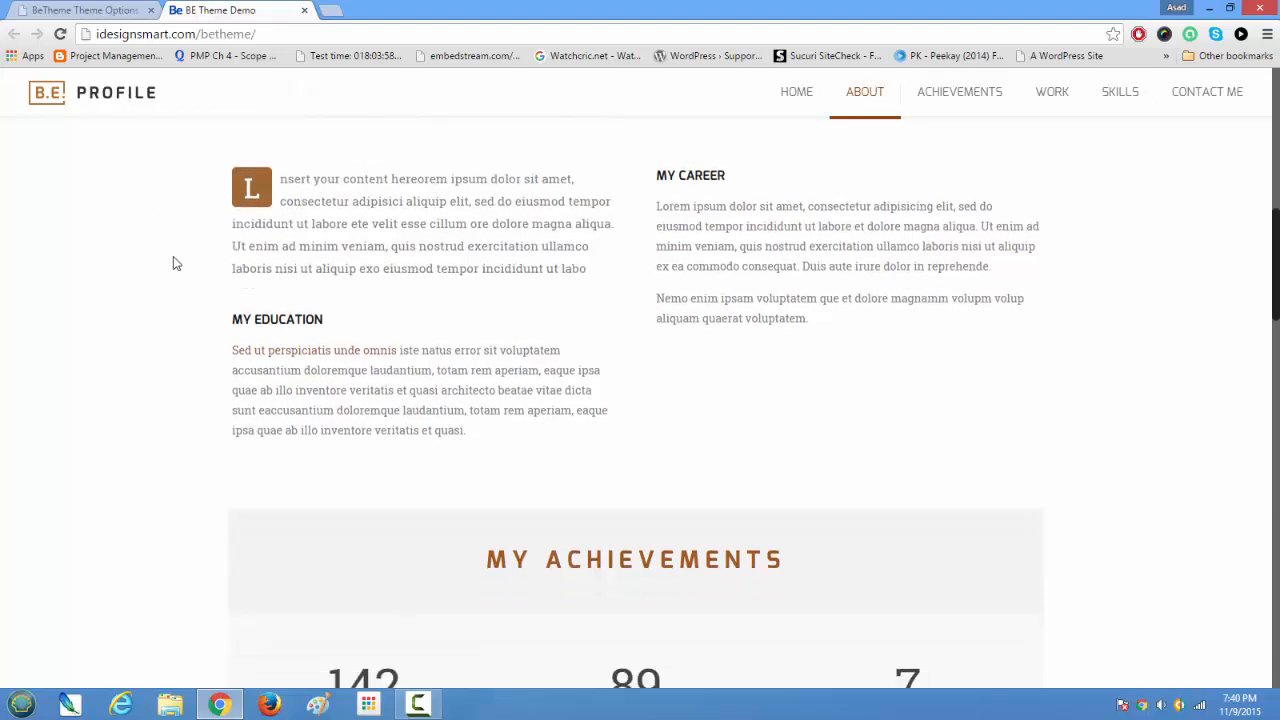
{"action": "scroll", "coordinate": [169, 263], "scroll_direction": "down", "scroll_amount": 5}
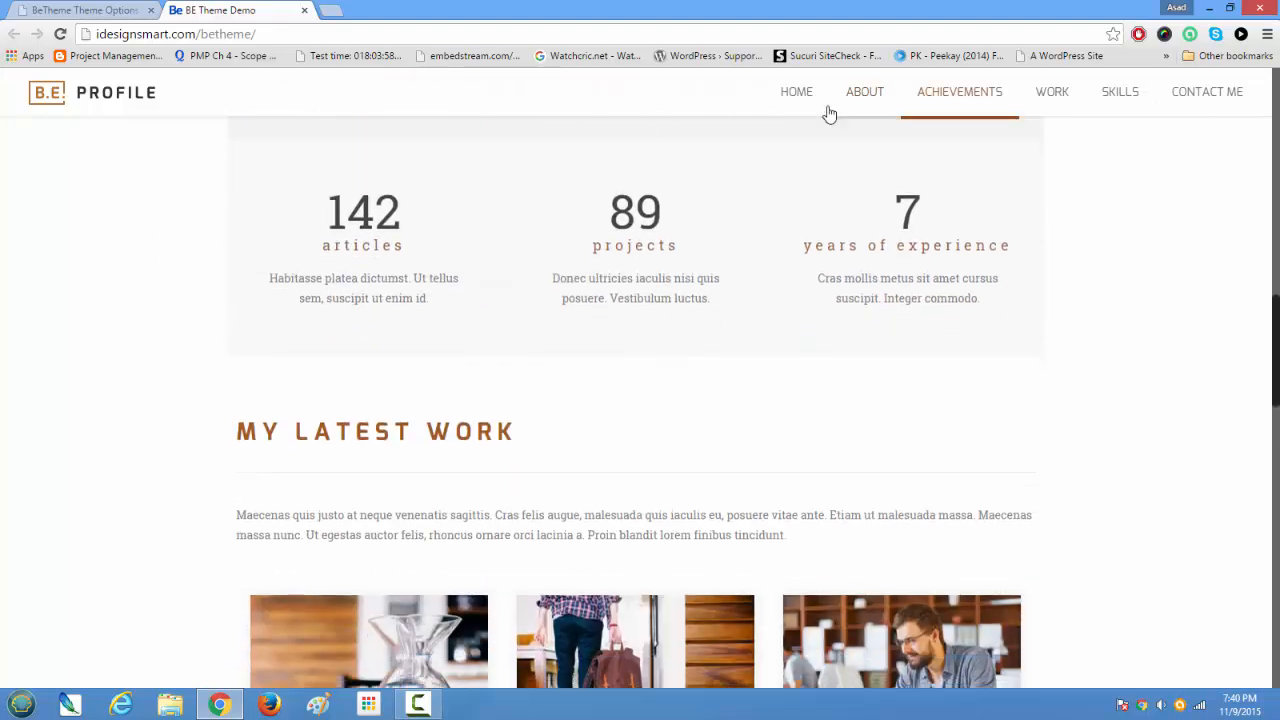
{"action": "scroll", "coordinate": [582, 292], "scroll_direction": "up", "scroll_amount": 7}
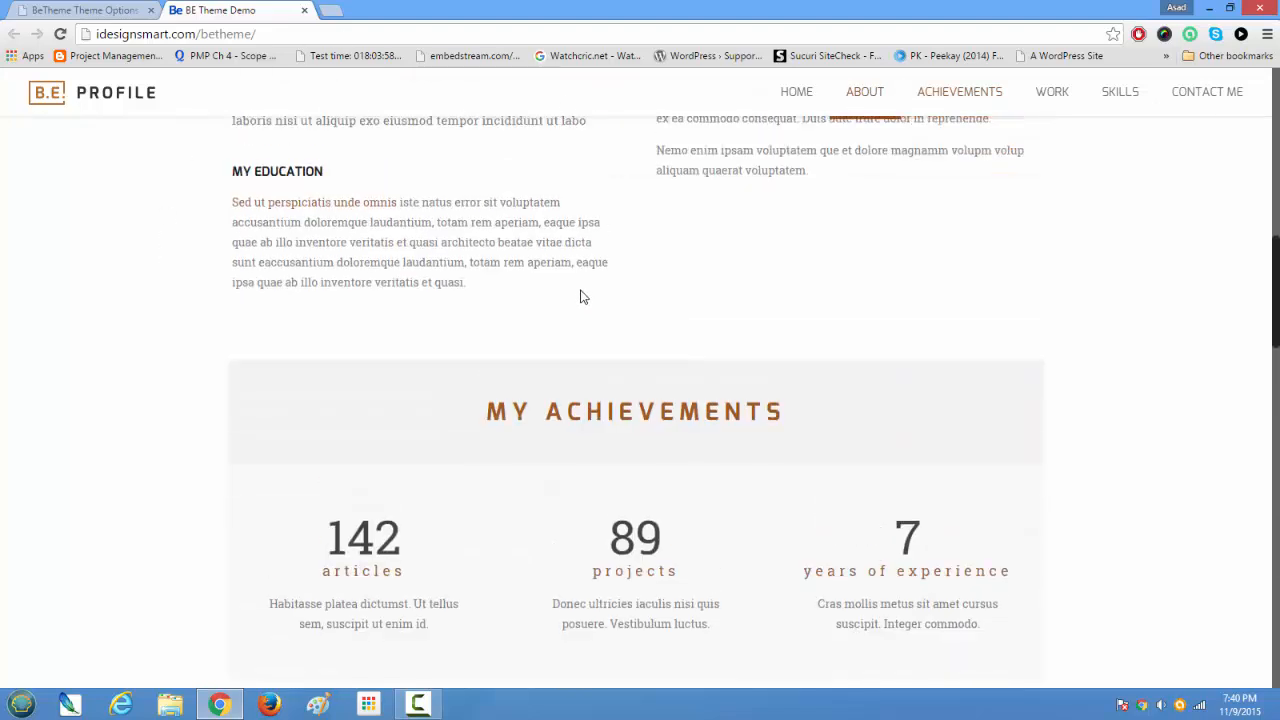
Step: Review the Sticky Header Logo and Text Logo settings, comparing them with the logo on the home page
{"action": "left_click", "coordinate": [85, 8]}
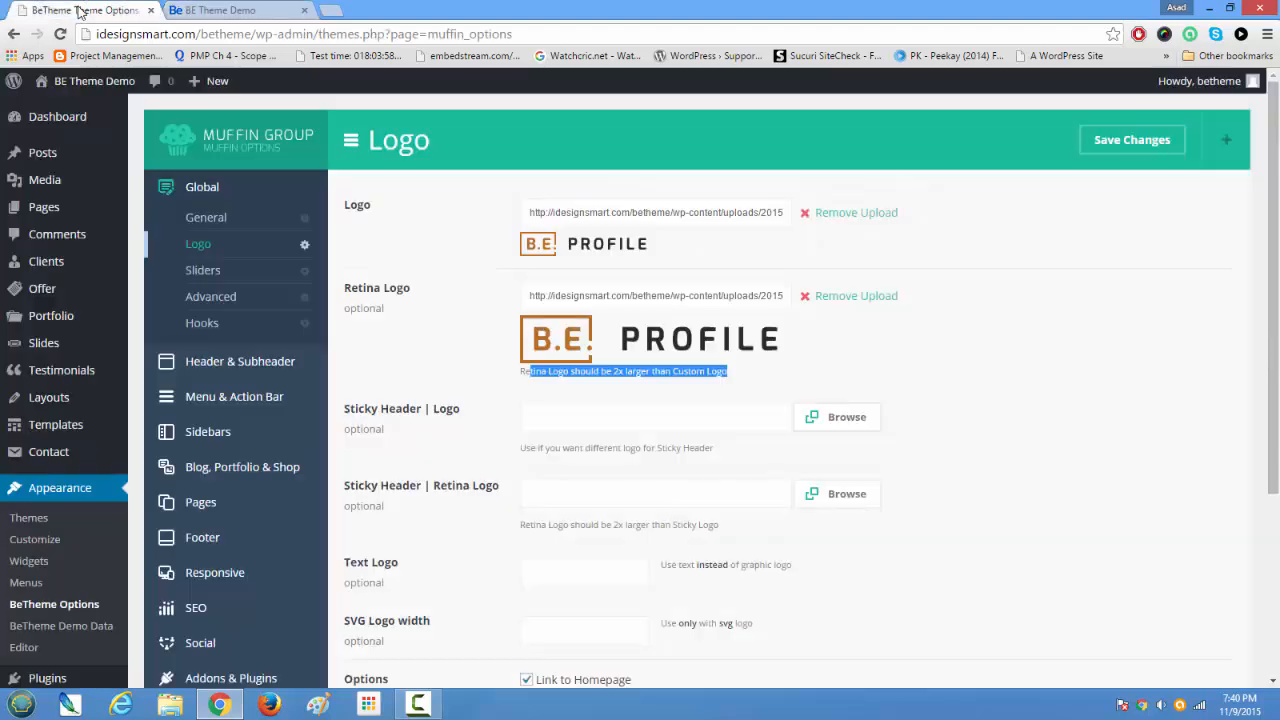
{"action": "left_click", "coordinate": [632, 413]}
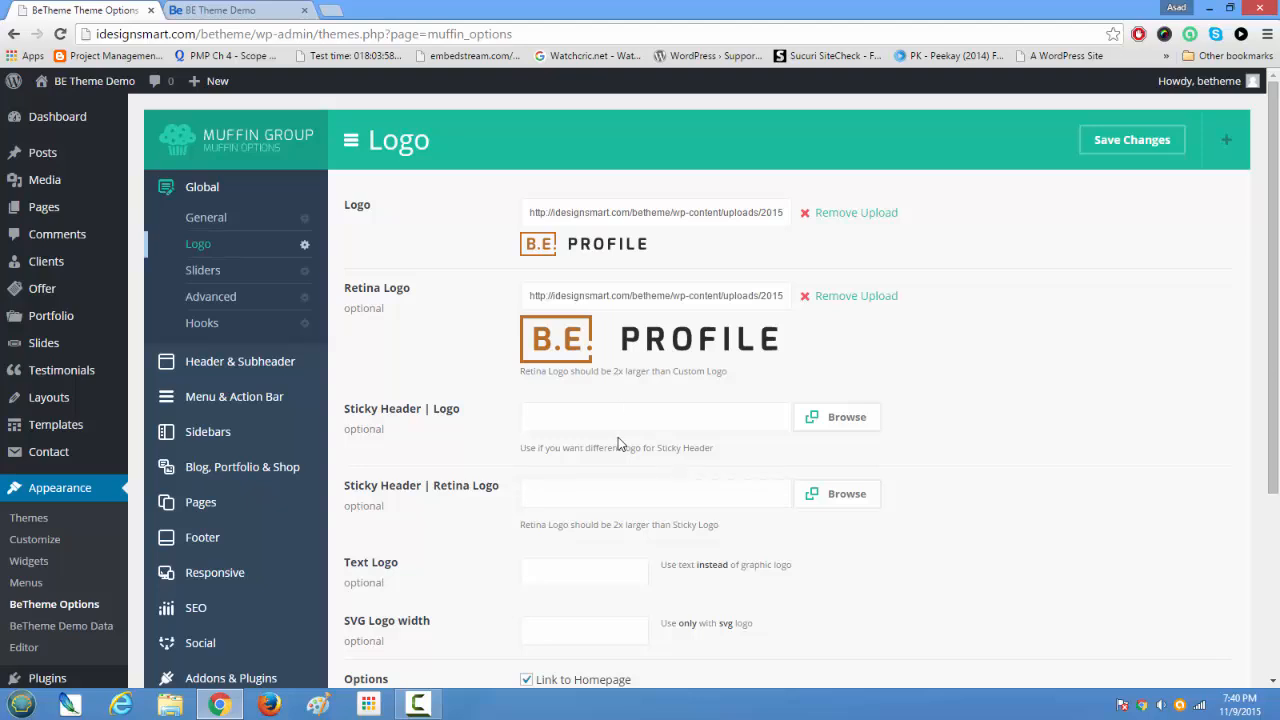
{"action": "scroll", "coordinate": [617, 440], "scroll_direction": "down", "scroll_amount": 1}
{"action": "left_click", "coordinate": [617, 499]}
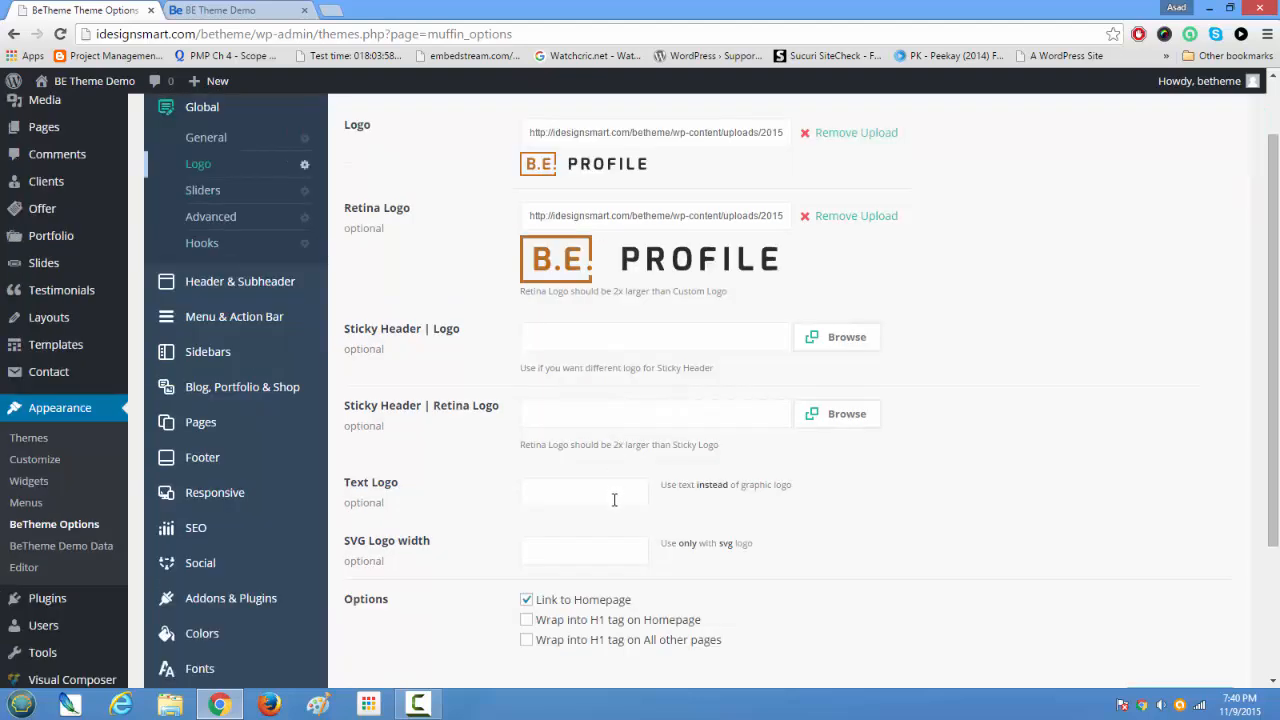
{"action": "left_click", "coordinate": [233, 10]}
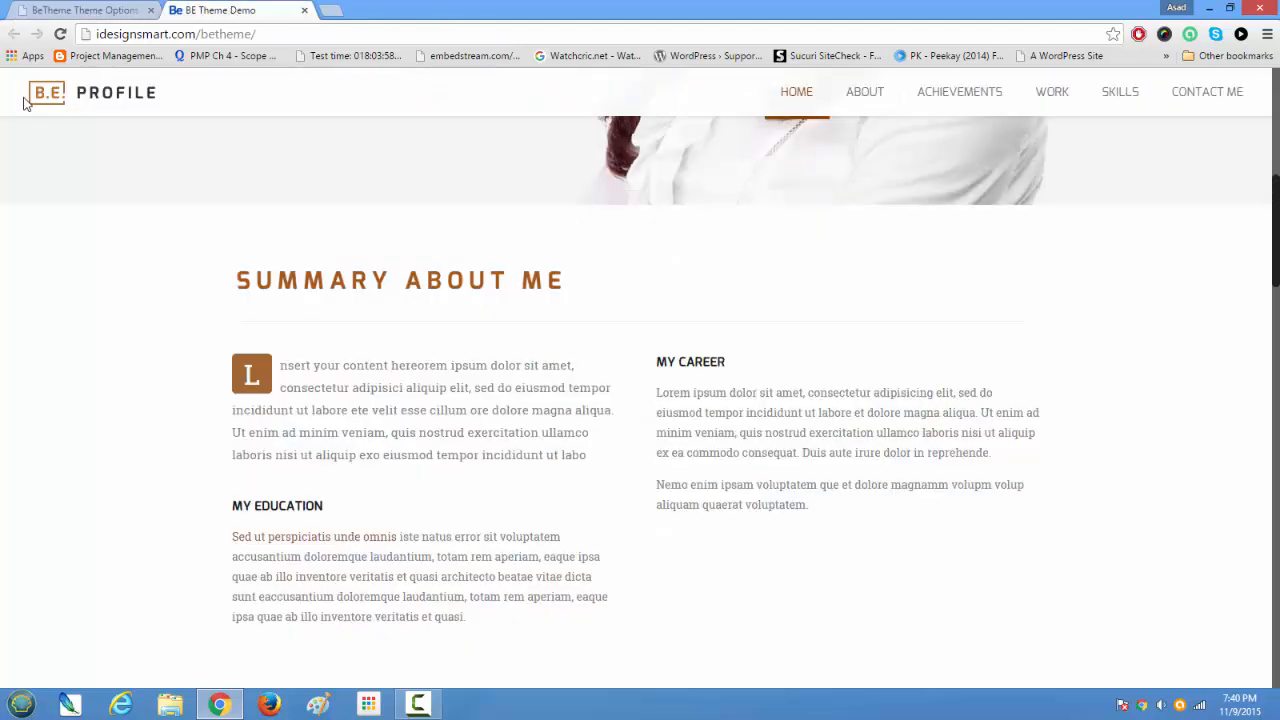
{"action": "left_click", "coordinate": [70, 10]}
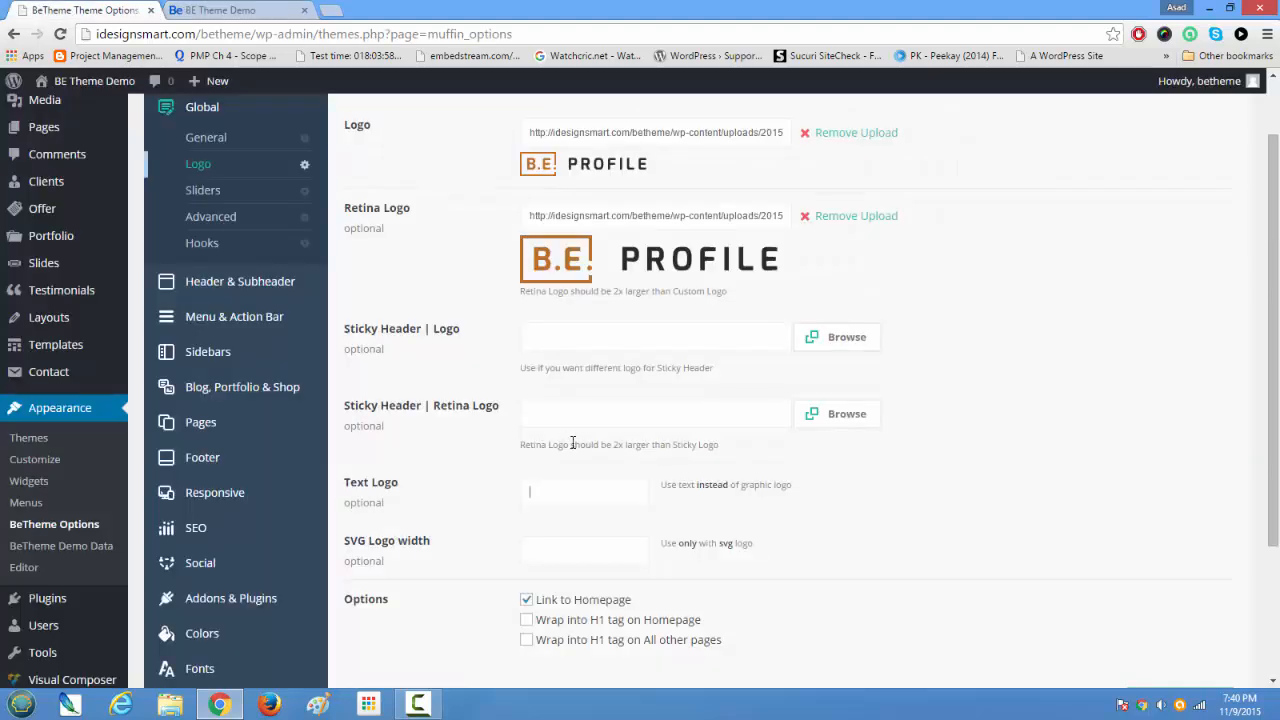
{"action": "left_click_drag", "start_coordinate": [349, 485], "coordinate": [445, 496]}
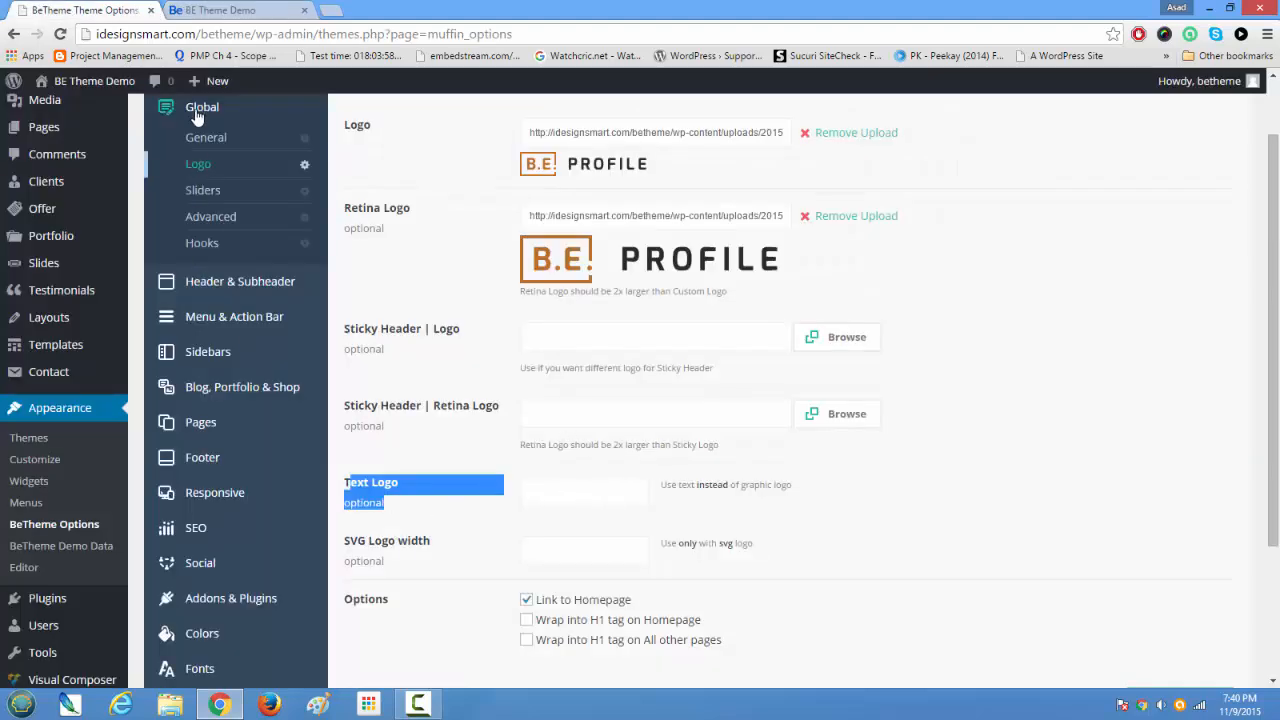
{"action": "left_click", "coordinate": [210, 10]}
{"action": "left_click", "coordinate": [110, 10]}
Step: Review the SVG Logo width setting and the remaining options of the Logo settings
{"action": "scroll", "coordinate": [443, 480], "scroll_direction": "down", "scroll_amount": 2}
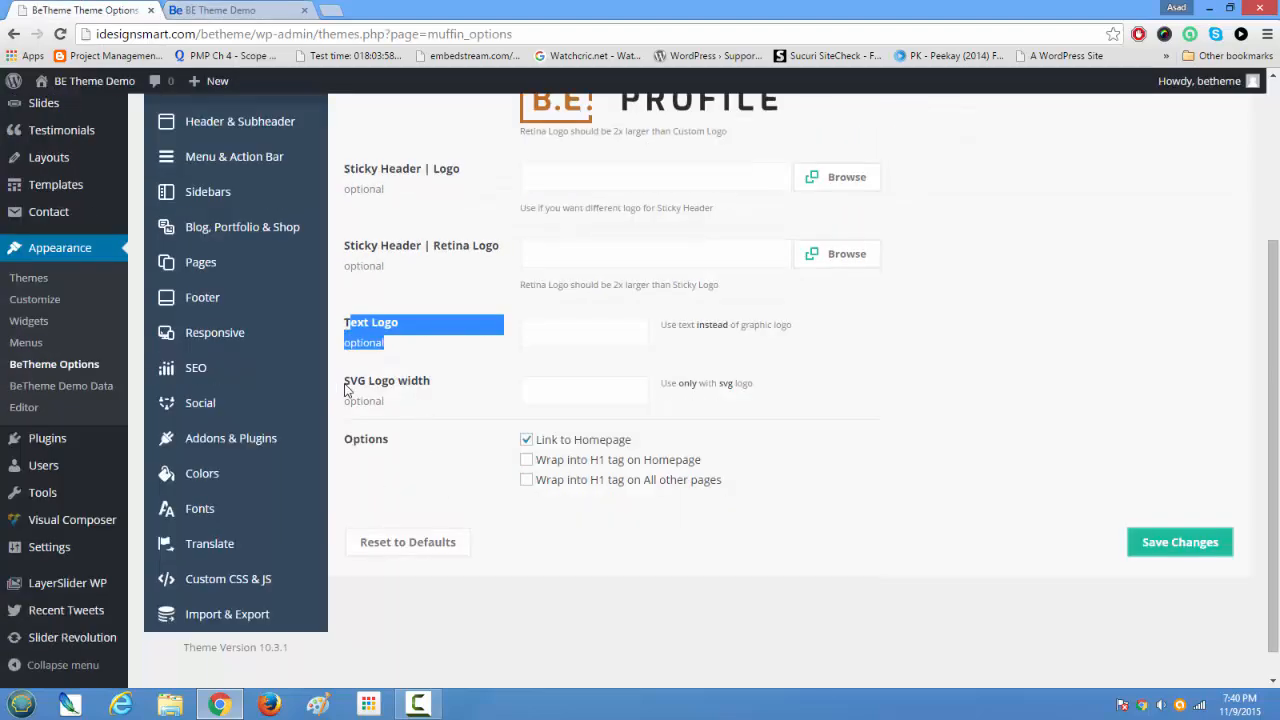
{"action": "left_click_drag", "start_coordinate": [346, 388], "coordinate": [444, 380]}
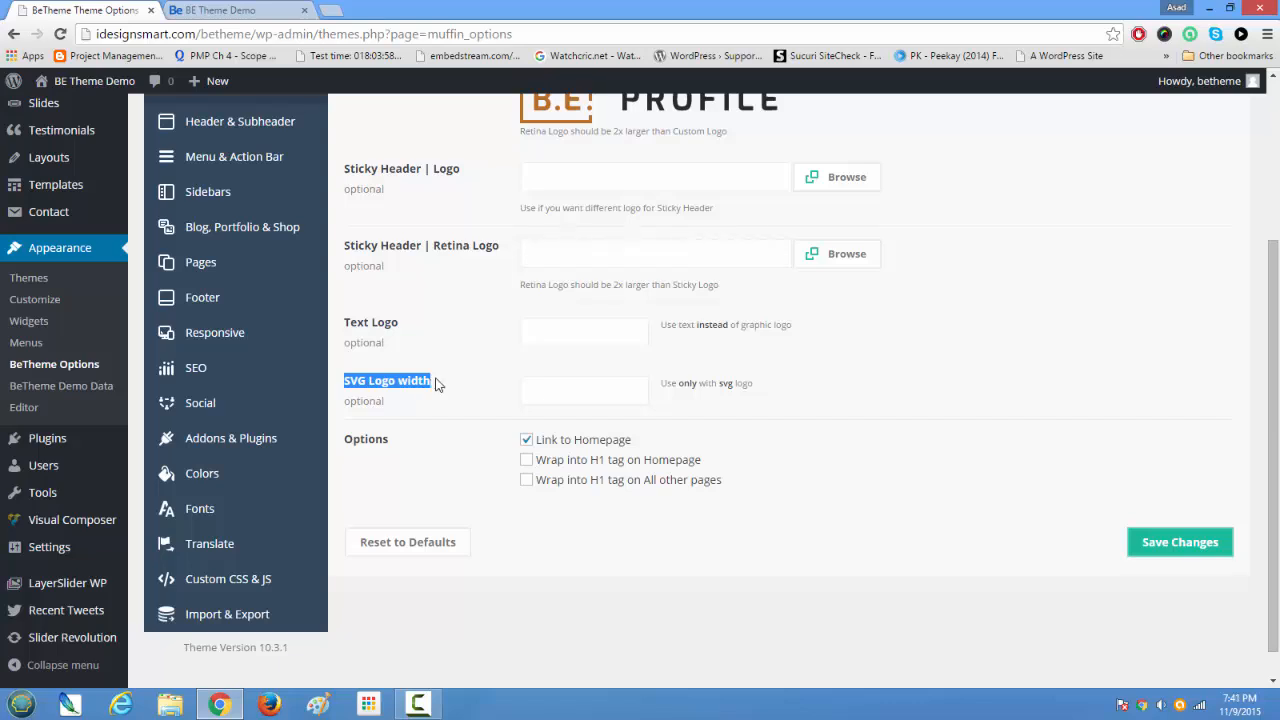
{"action": "left_click", "coordinate": [575, 386]}
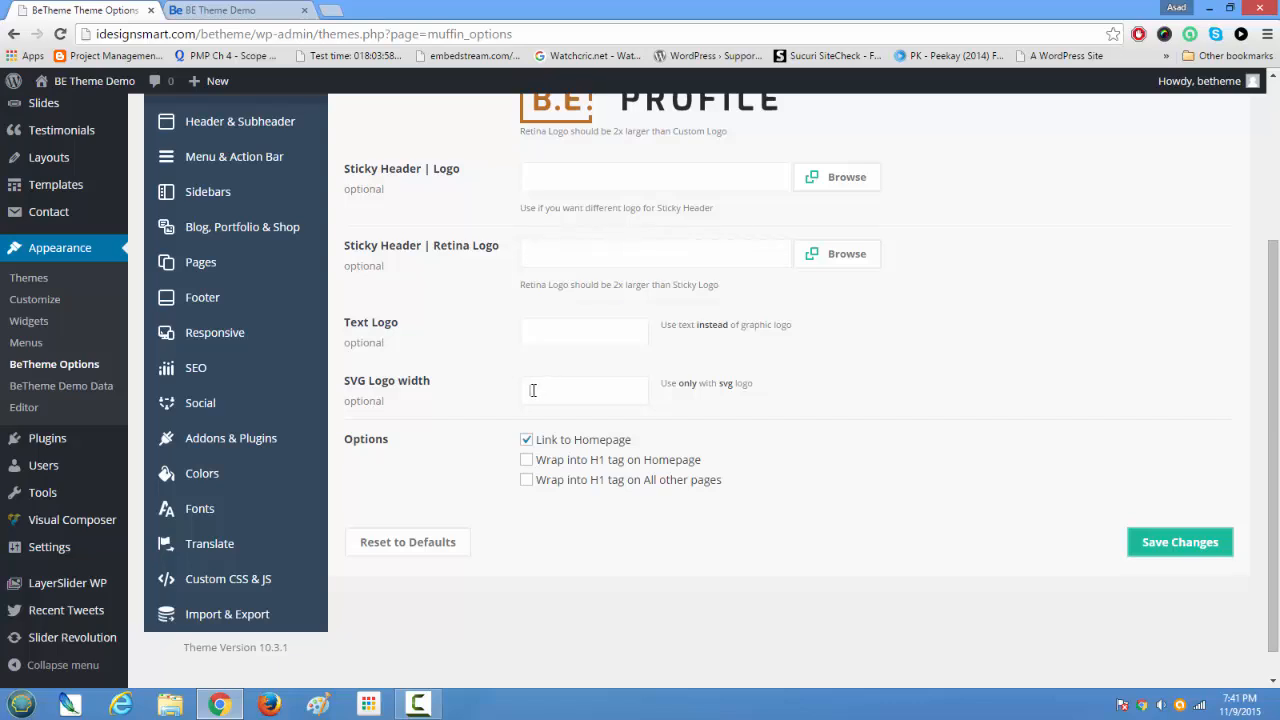
{"action": "scroll", "coordinate": [531, 493], "scroll_direction": "up", "scroll_amount": 3}
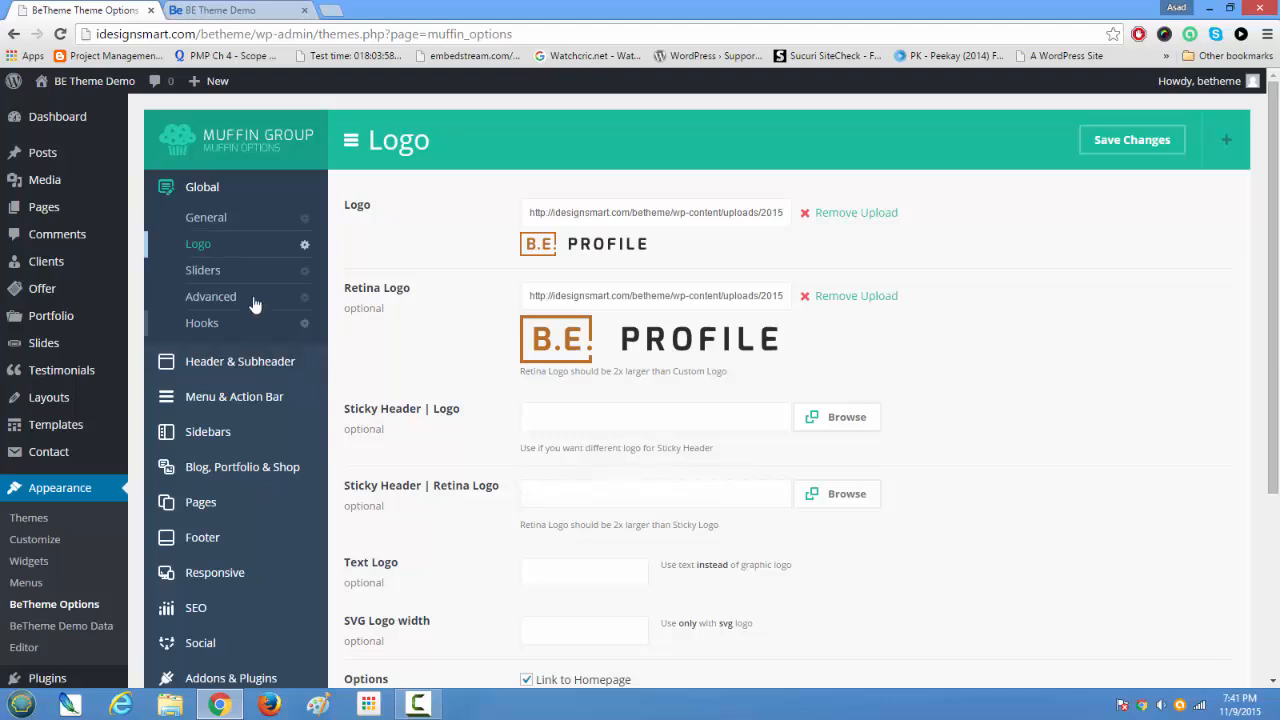
Step: Open the Global Sliders settings and review the milliseconds between slides for each slider type, checking the home page as well
{"action": "left_click", "coordinate": [205, 272]}
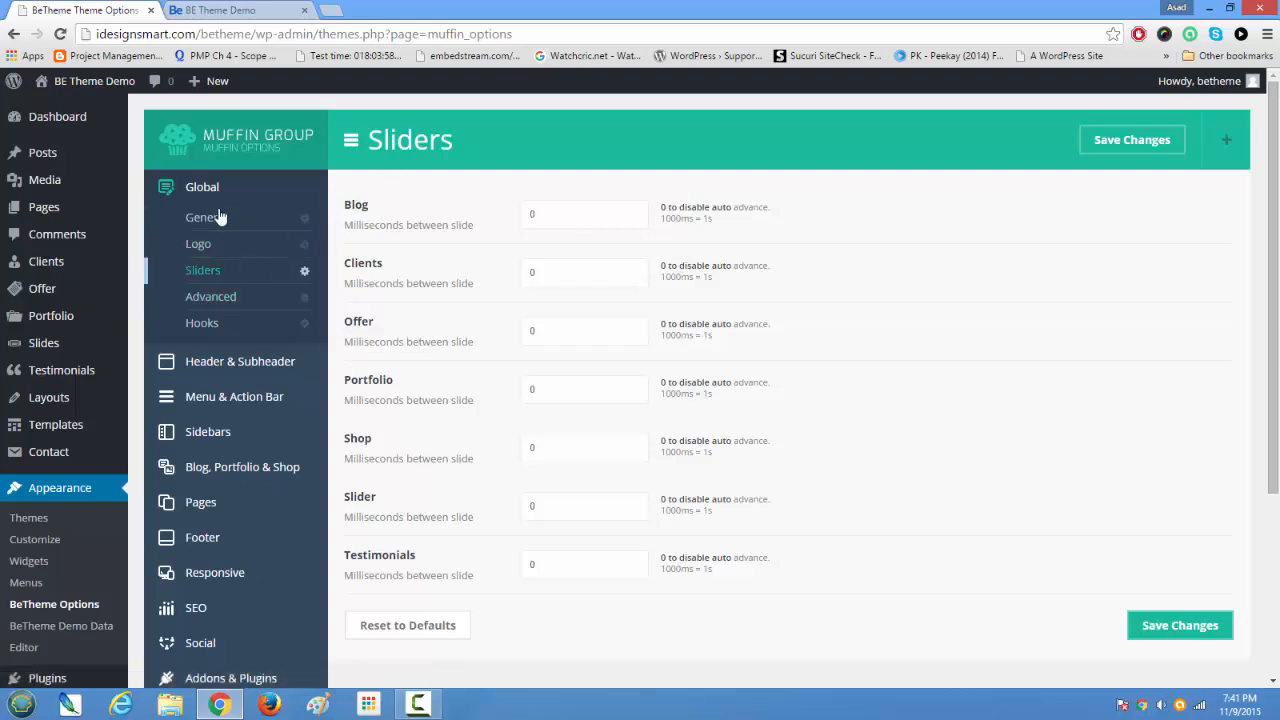
{"action": "left_click", "coordinate": [238, 8]}
{"action": "scroll", "coordinate": [360, 310], "scroll_direction": "up", "scroll_amount": 5}
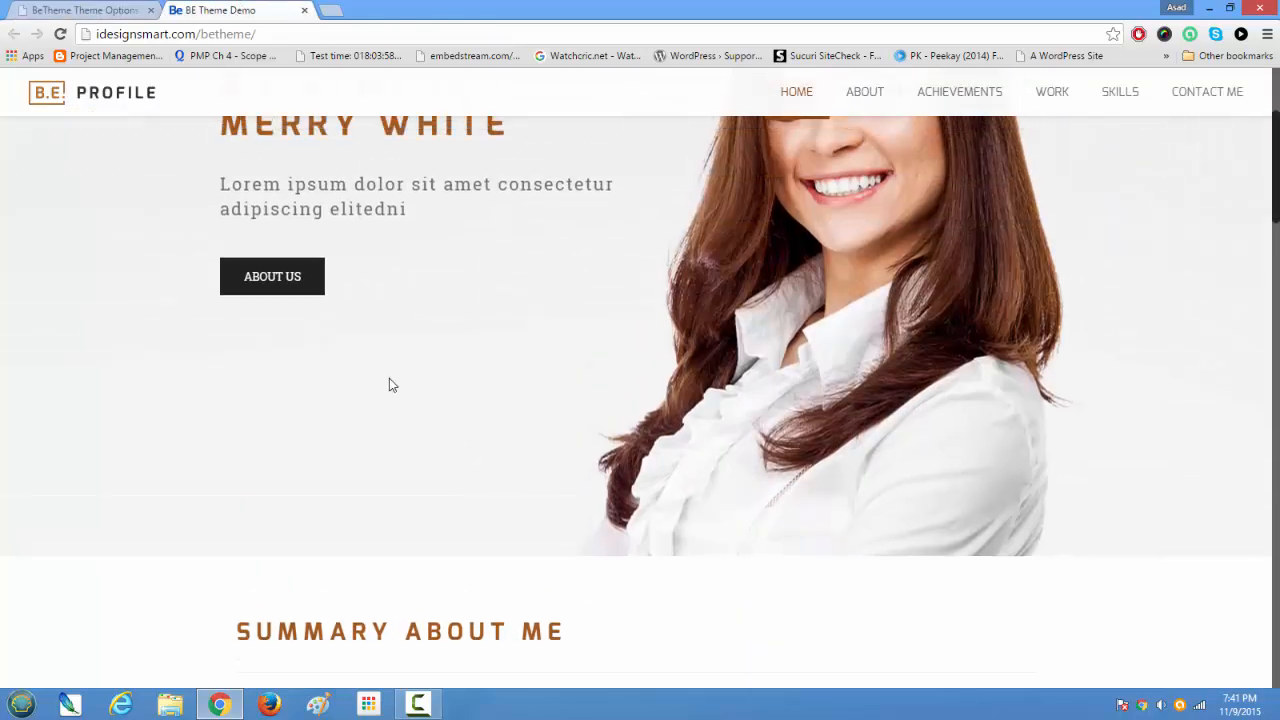
{"action": "left_click", "coordinate": [60, 9]}
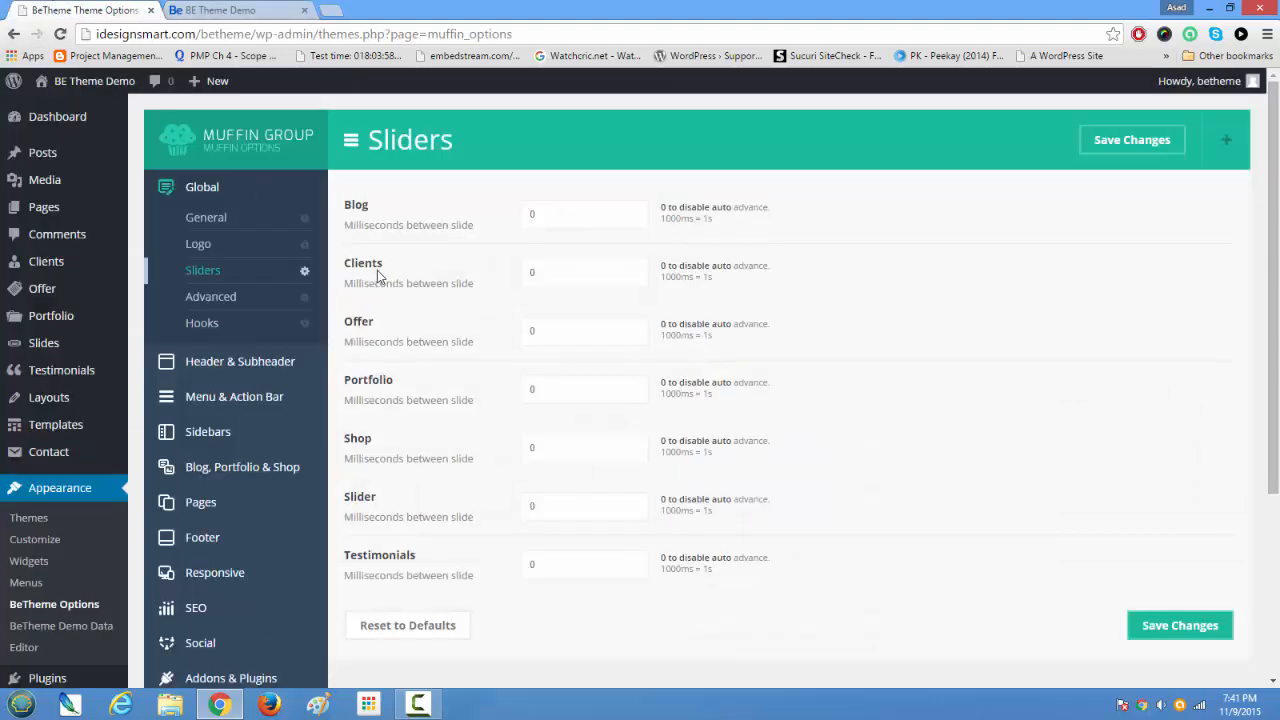
{"action": "scroll", "coordinate": [578, 514], "scroll_direction": "down", "scroll_amount": 3}
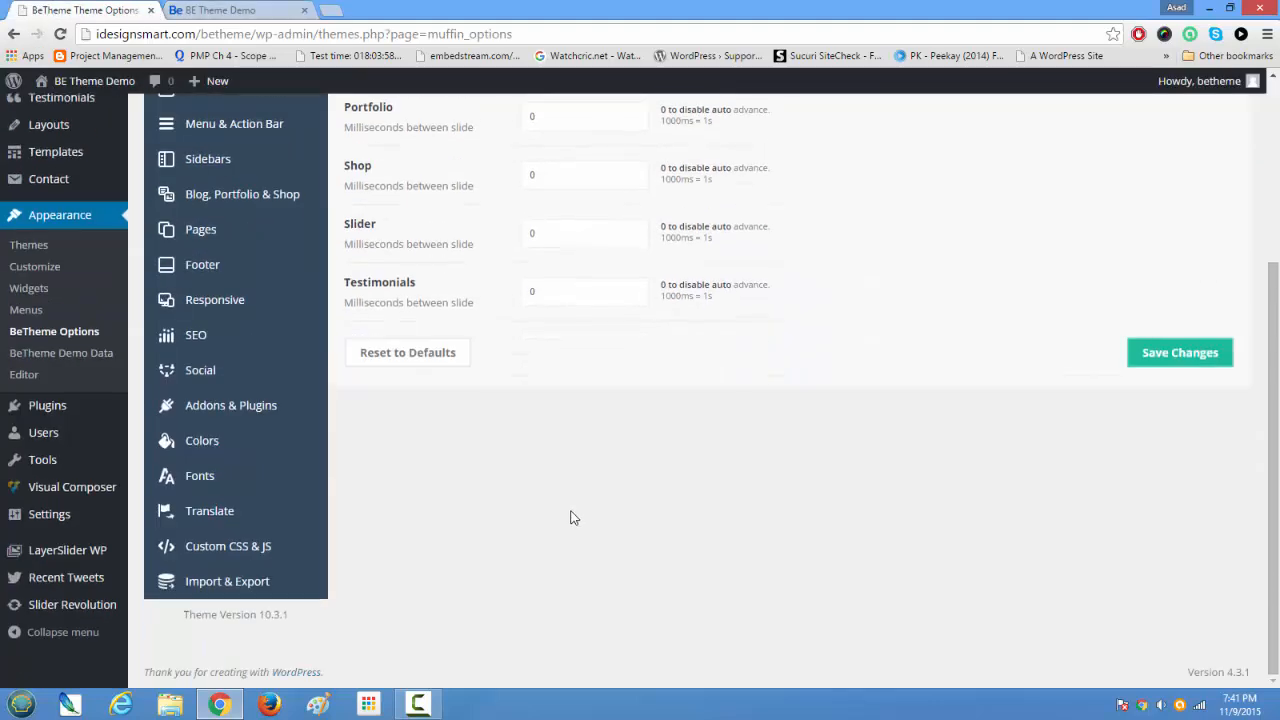
{"action": "scroll", "coordinate": [566, 511], "scroll_direction": "up", "scroll_amount": 3}
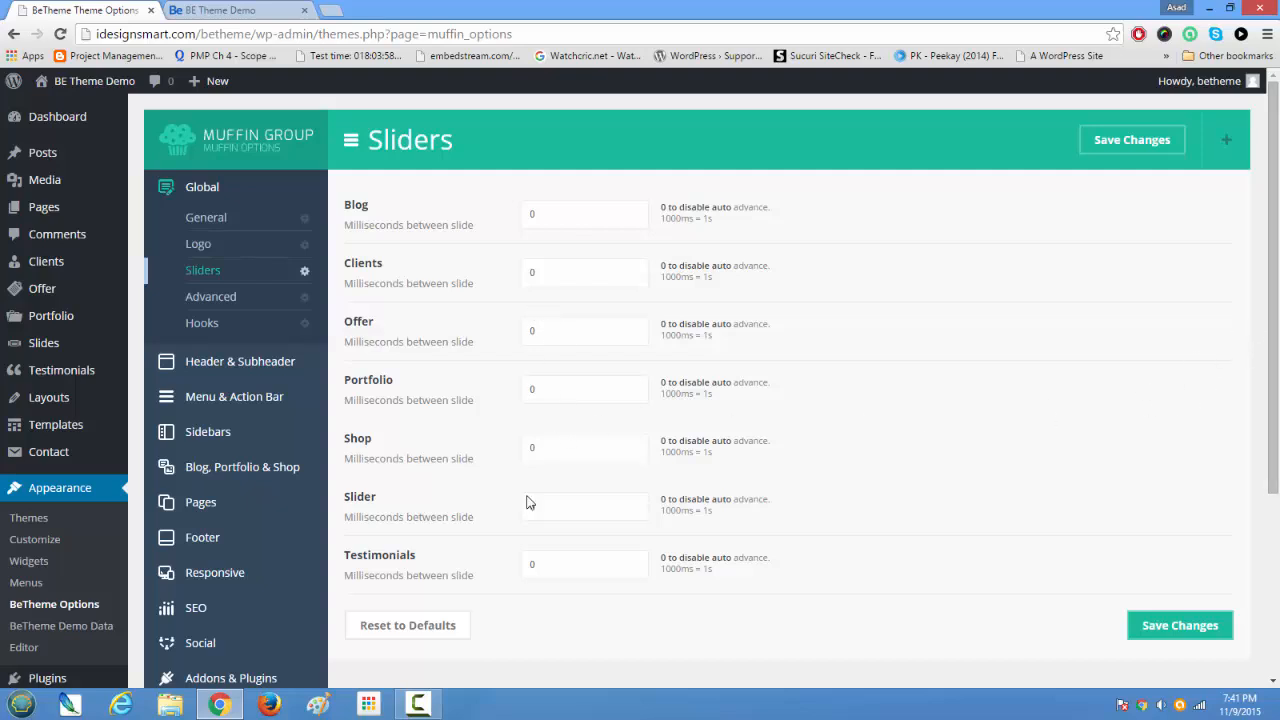
Step: Open the Global Advanced settings and review the Content Display Order choices and the post type, theme function, slider shortcode and Static CSS options
{"action": "left_click", "coordinate": [213, 298]}
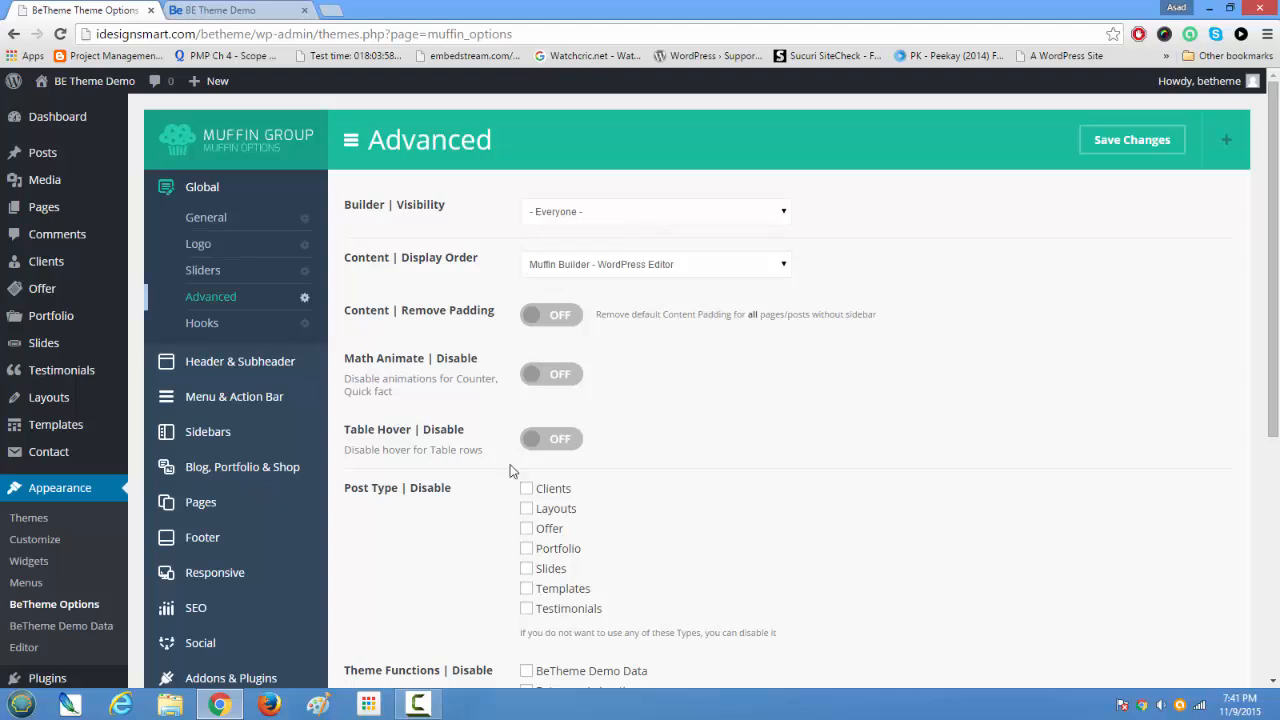
{"action": "left_click", "coordinate": [588, 268]}
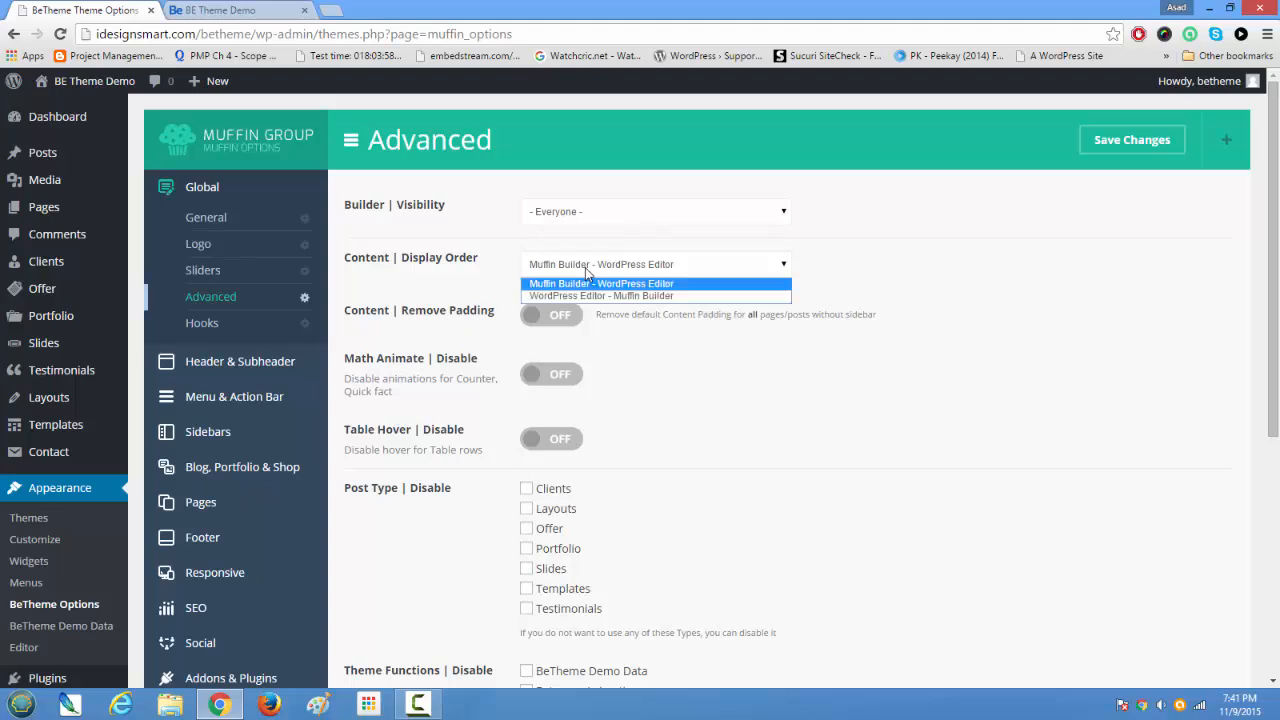
{"action": "left_click", "coordinate": [579, 271]}
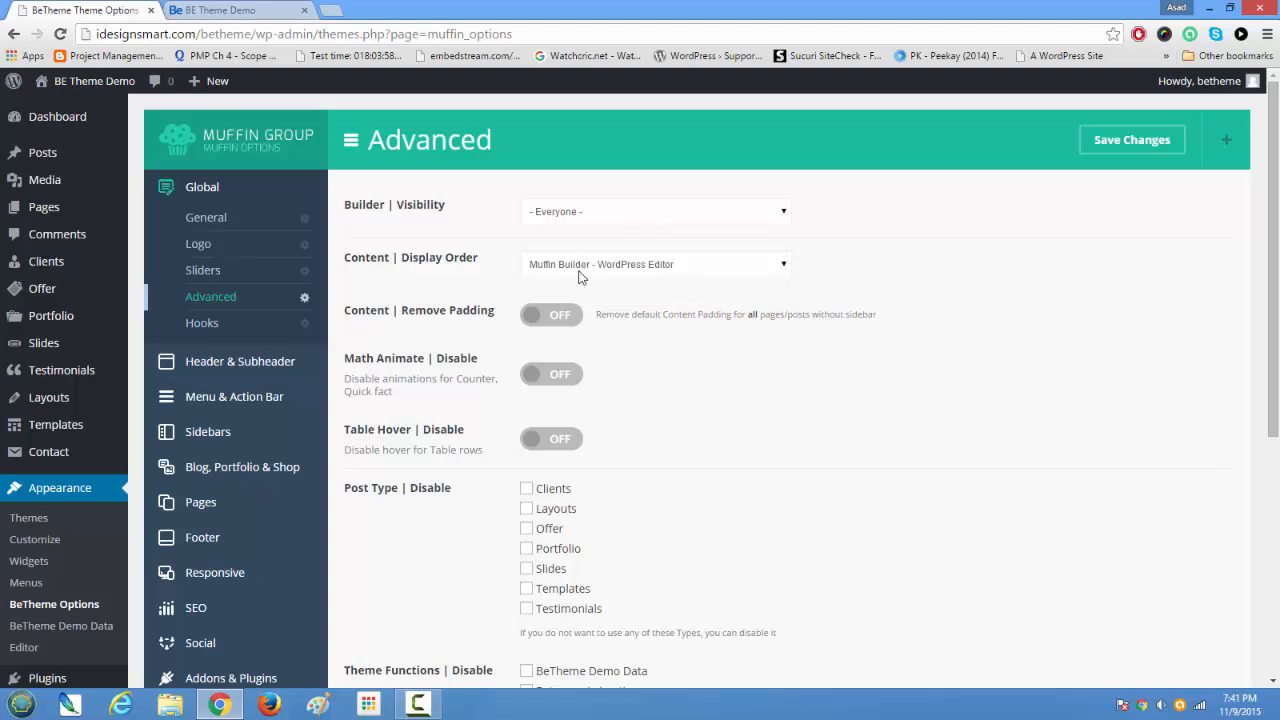
{"action": "scroll", "coordinate": [458, 338], "scroll_direction": "down", "scroll_amount": 3}
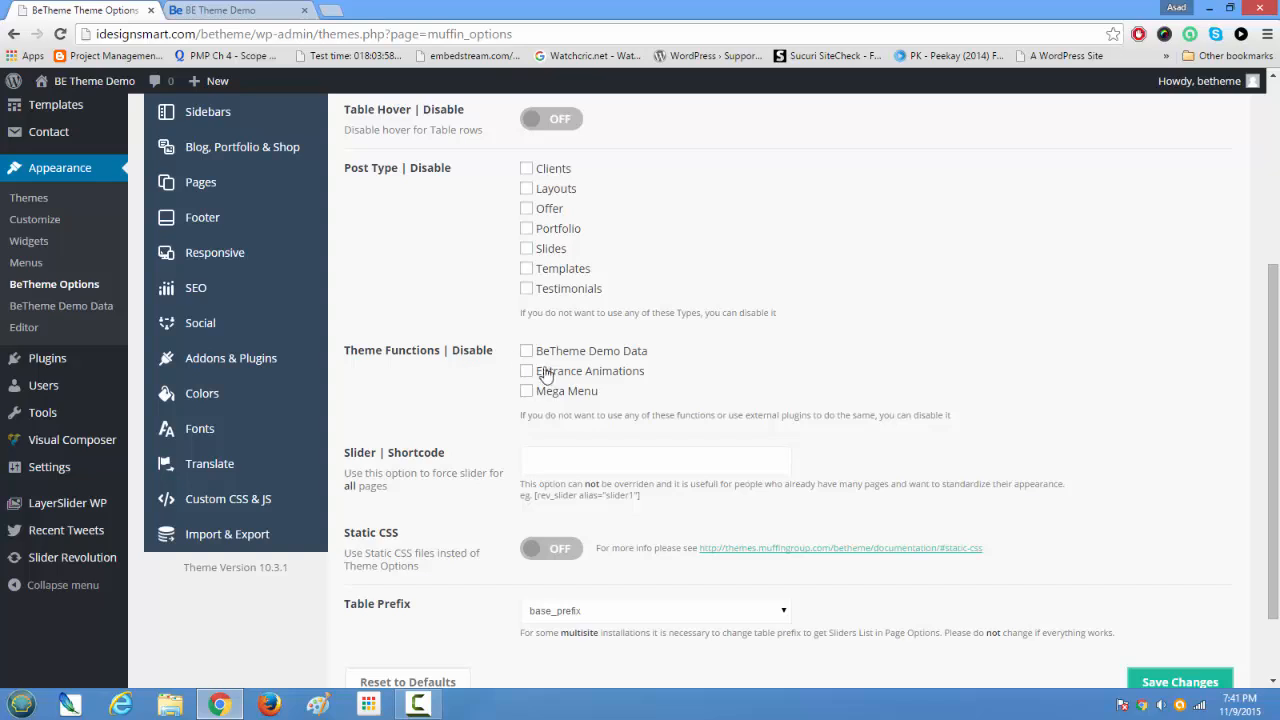
{"action": "scroll", "coordinate": [520, 388], "scroll_direction": "down", "scroll_amount": 2}
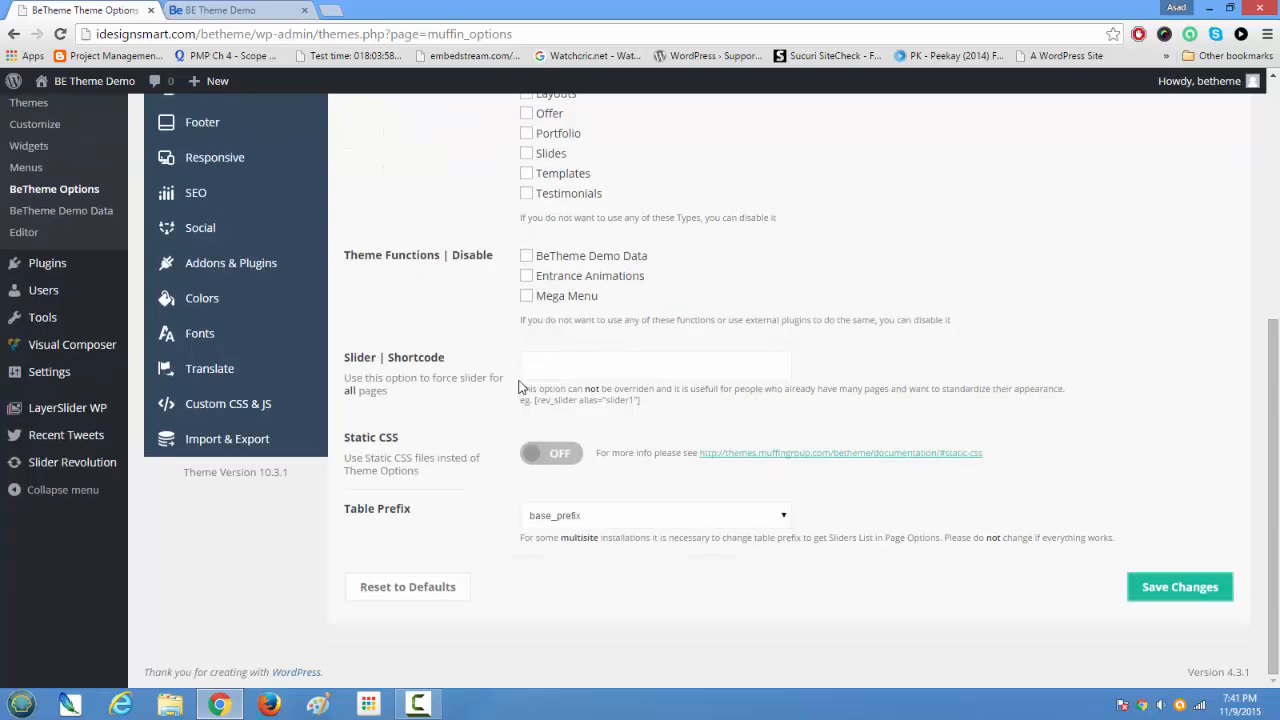
{"action": "scroll", "coordinate": [519, 425], "scroll_direction": "up", "scroll_amount": 4}
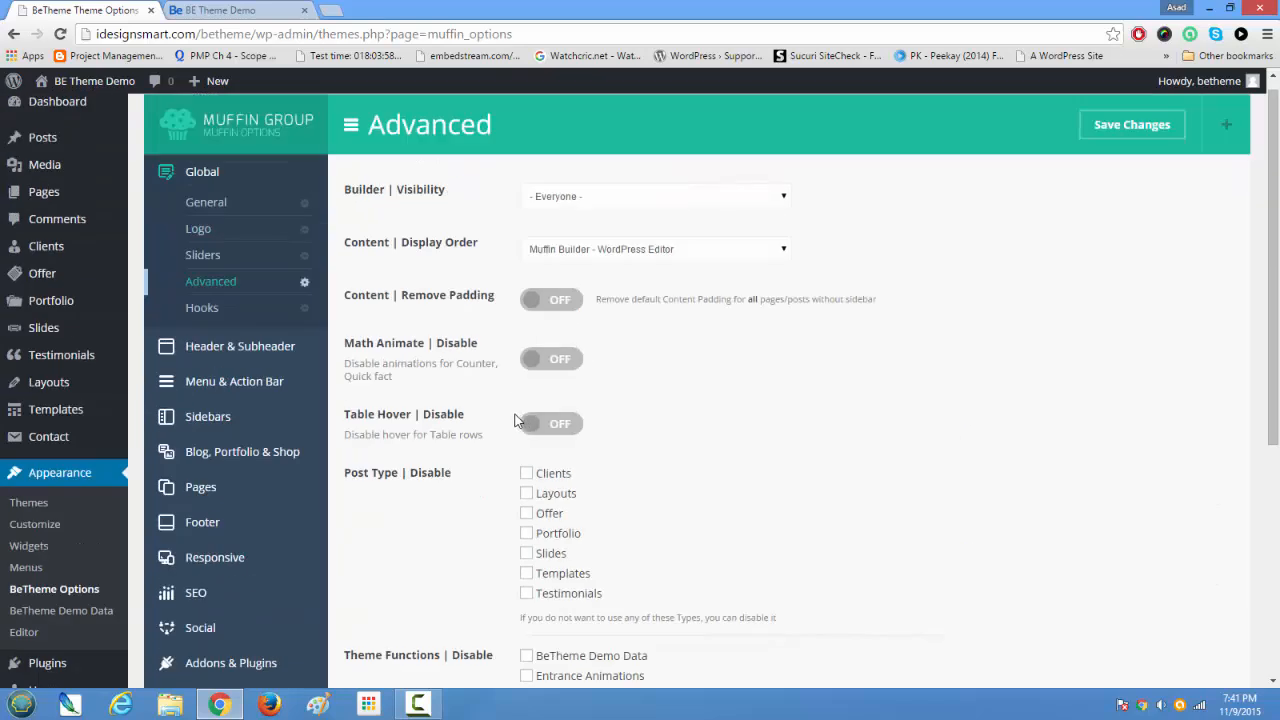
Step: Open the Global Hooks settings and review the Top, Content before, Content after and Bottom hook fields
{"action": "left_click", "coordinate": [201, 308]}
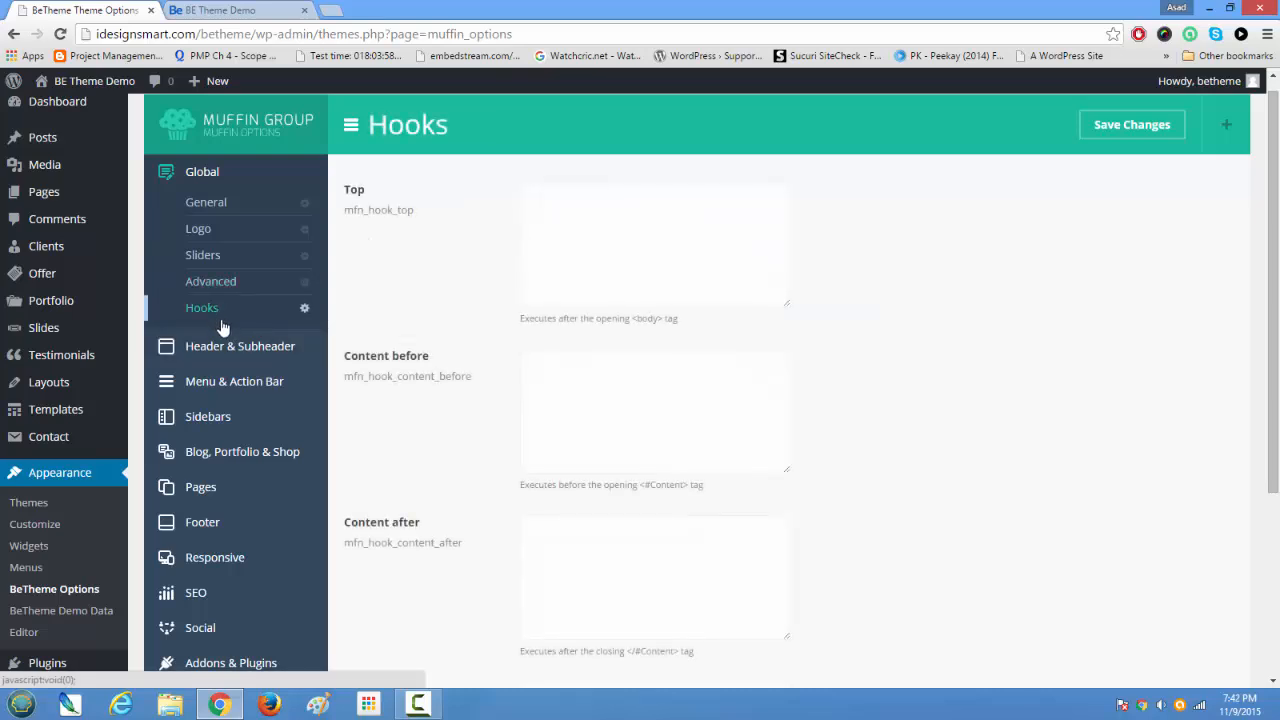
{"action": "left_click", "coordinate": [606, 405]}
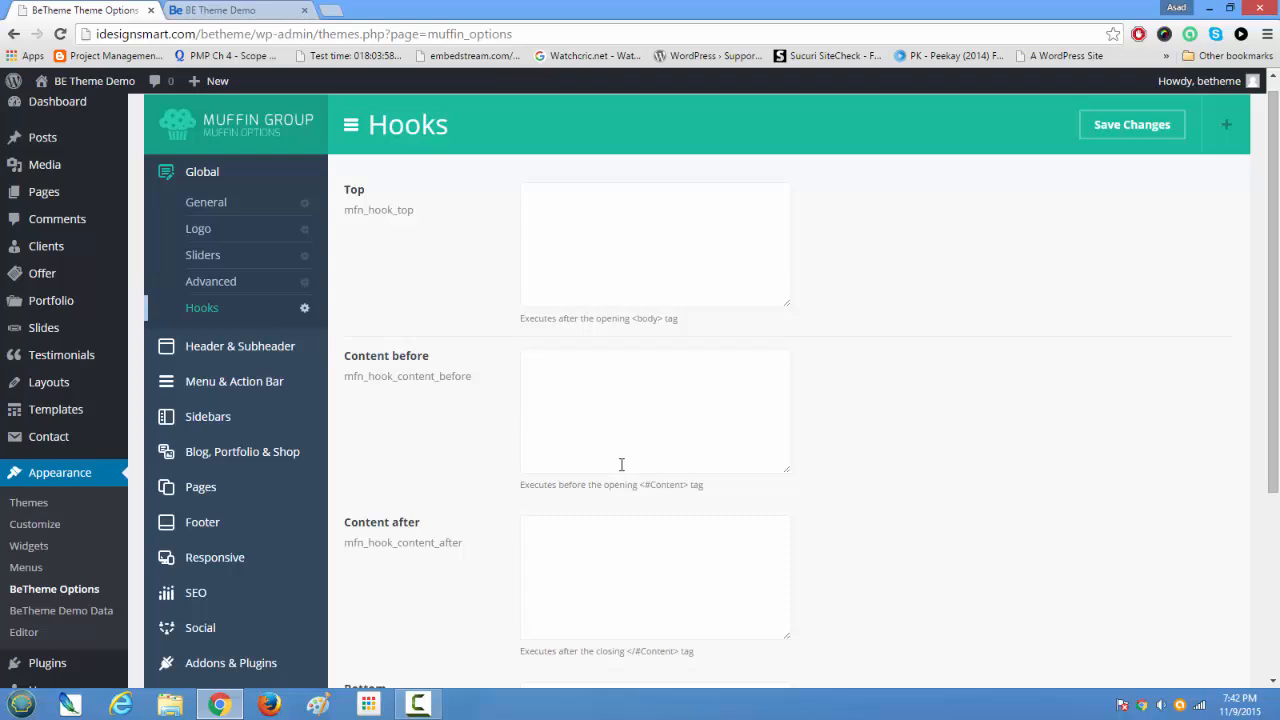
{"action": "scroll", "coordinate": [564, 583], "scroll_direction": "down", "scroll_amount": 5}
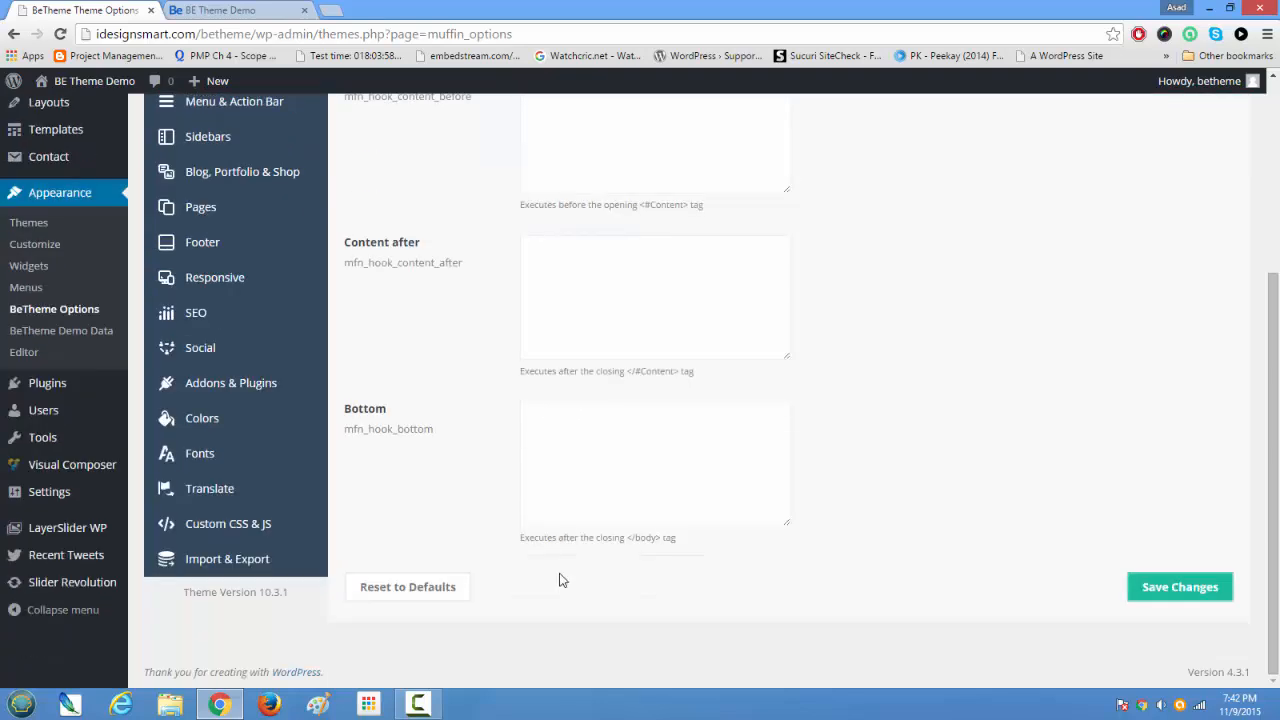
{"action": "scroll", "coordinate": [560, 580], "scroll_direction": "up", "scroll_amount": 5}
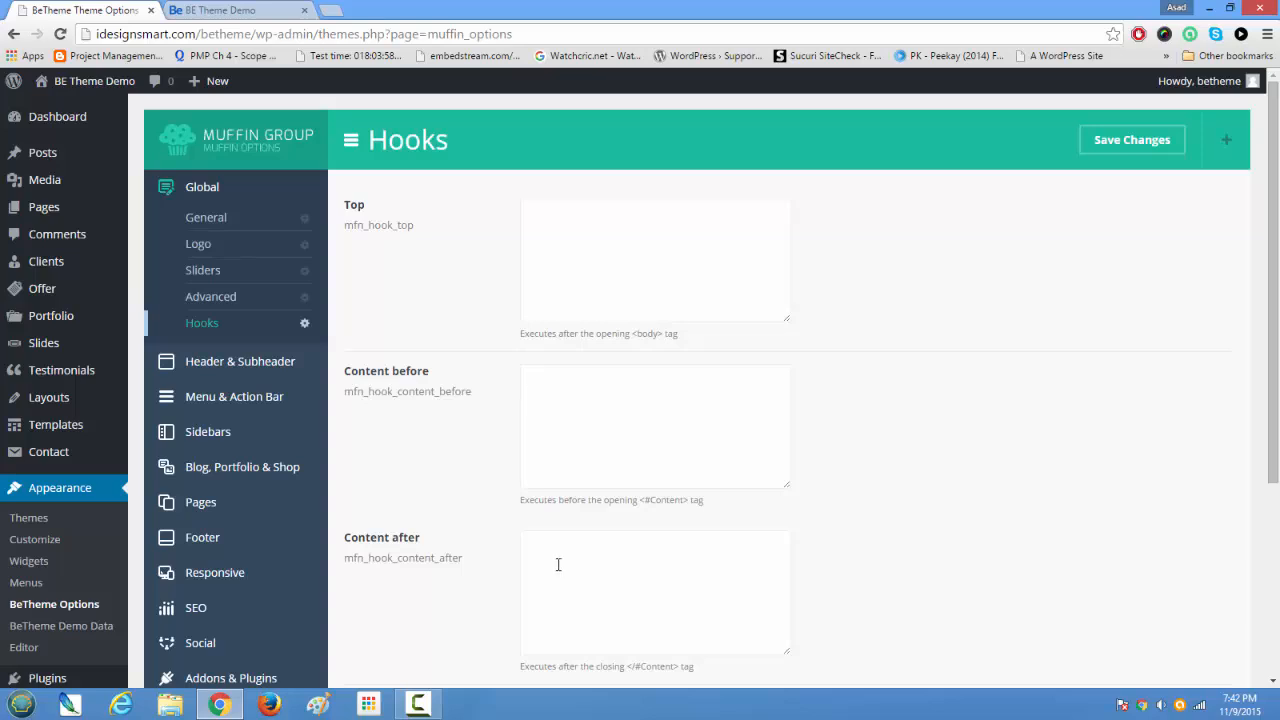
Step: Check the header on the site's home page, and open the Header settings to review the Style layouts and Options
{"action": "left_click", "coordinate": [260, 13]}
{"action": "scroll", "coordinate": [471, 413], "scroll_direction": "up", "scroll_amount": 3}
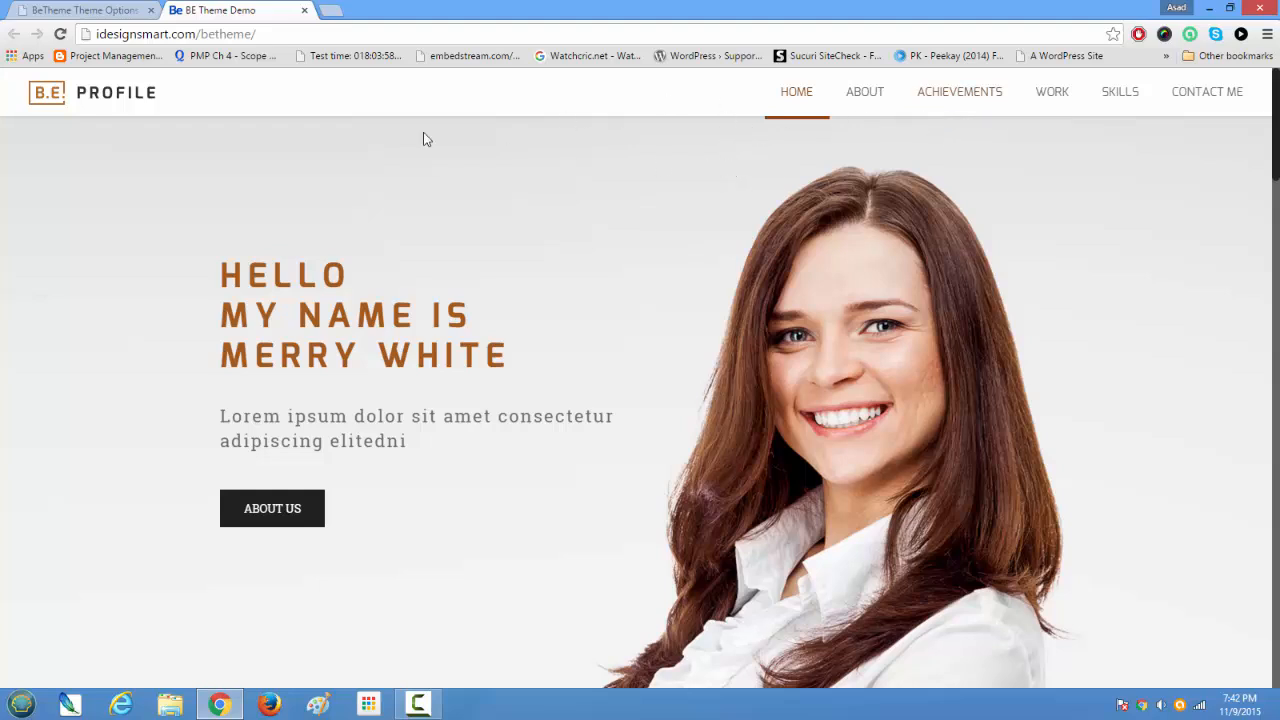
{"action": "left_click", "coordinate": [90, 11]}
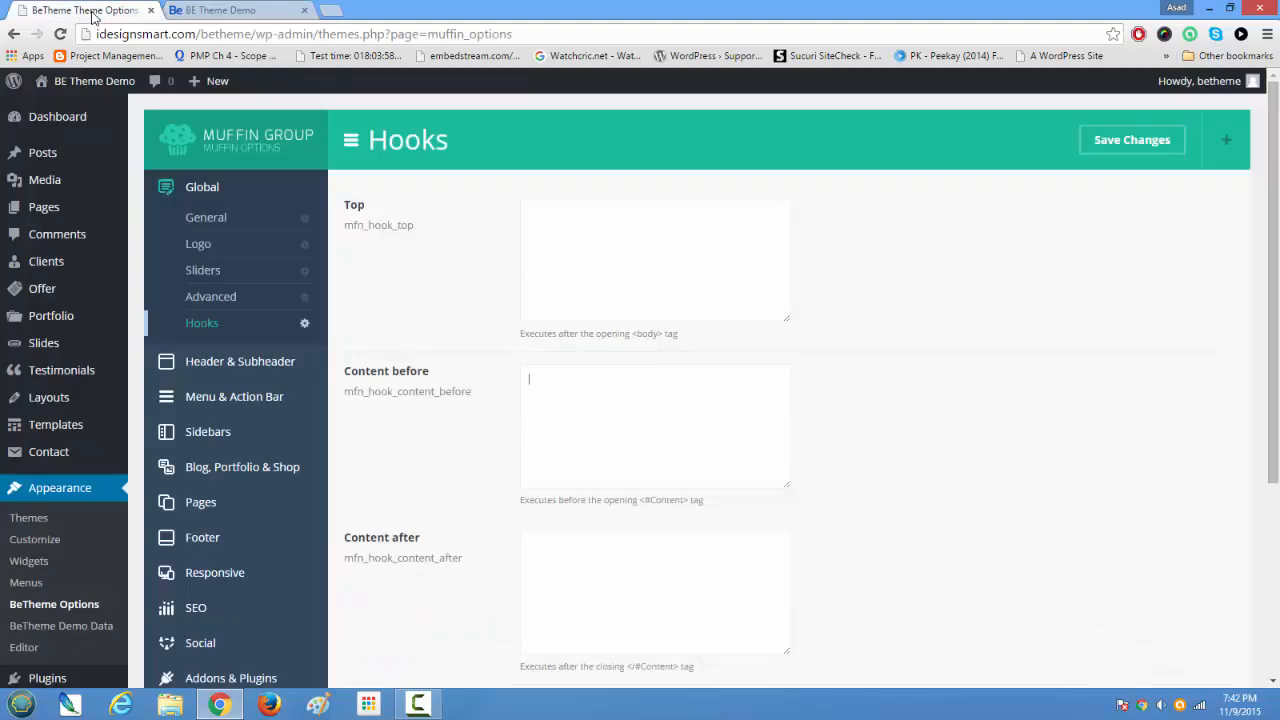
{"action": "left_click", "coordinate": [255, 367]}
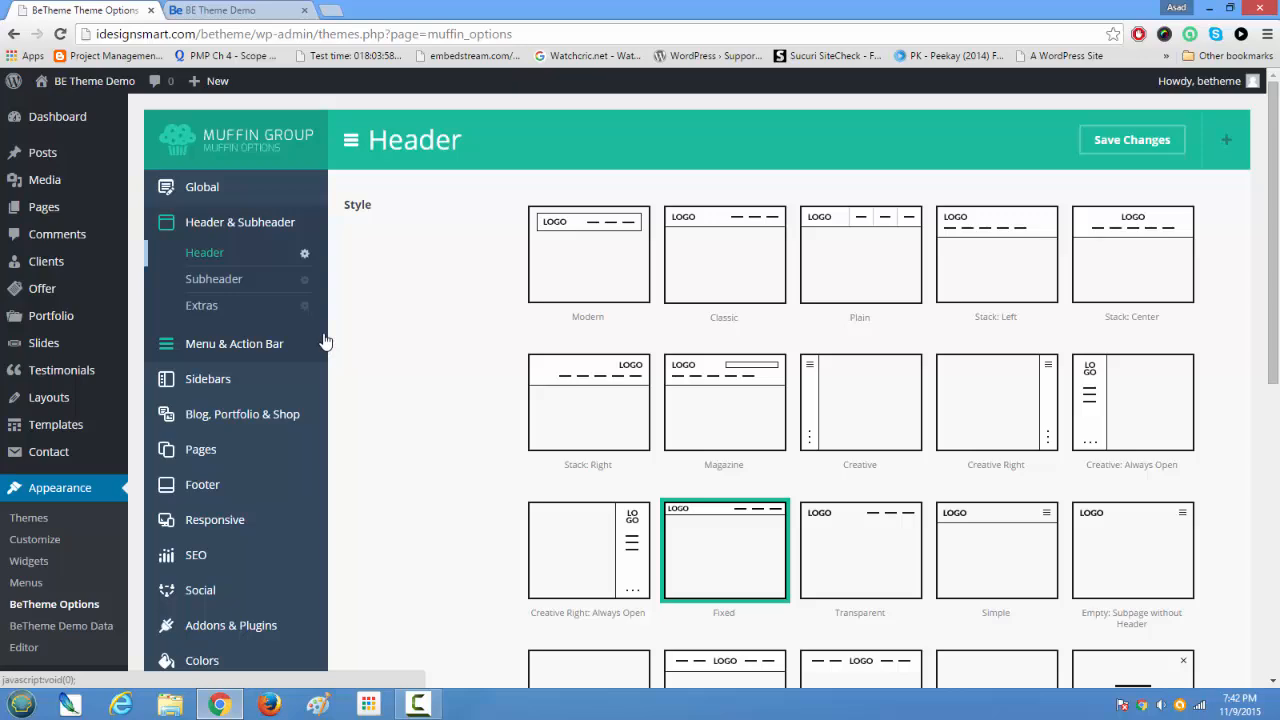
{"action": "scroll", "coordinate": [757, 603], "scroll_direction": "down", "scroll_amount": 1}
{"action": "scroll", "coordinate": [757, 603], "scroll_direction": "down", "scroll_amount": 2}
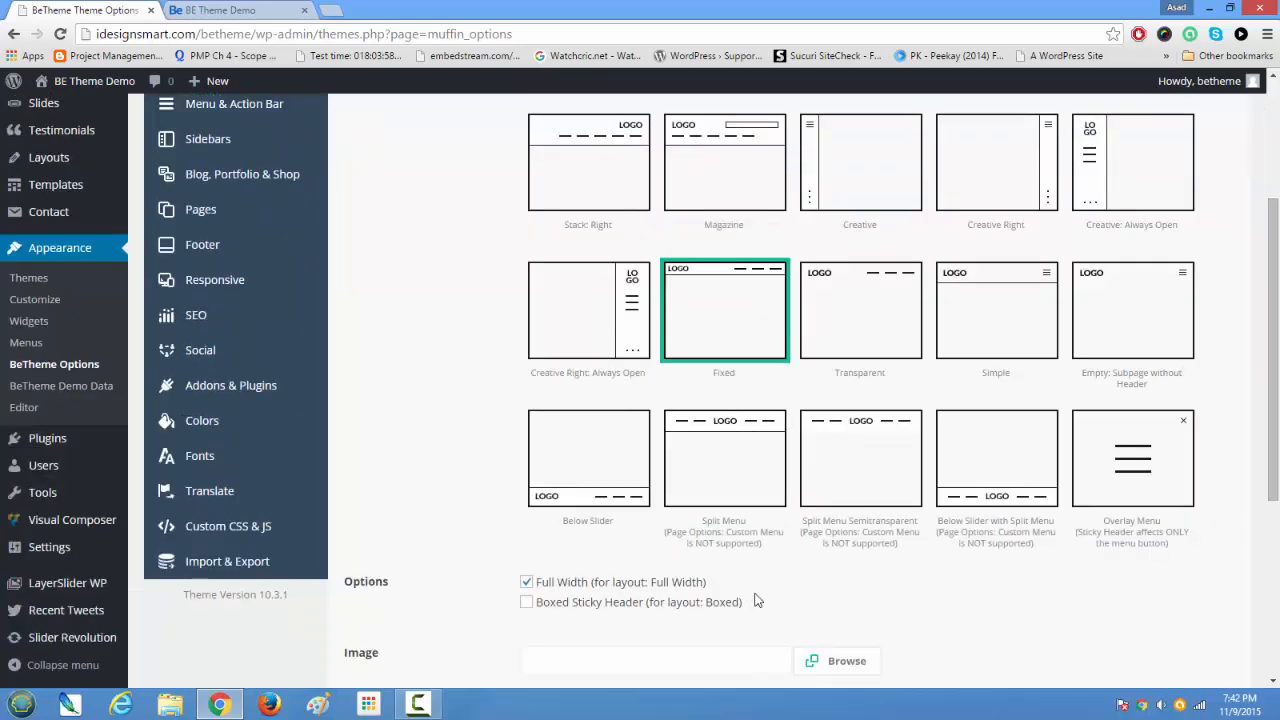
{"action": "scroll", "coordinate": [757, 600], "scroll_direction": "up", "scroll_amount": 2}
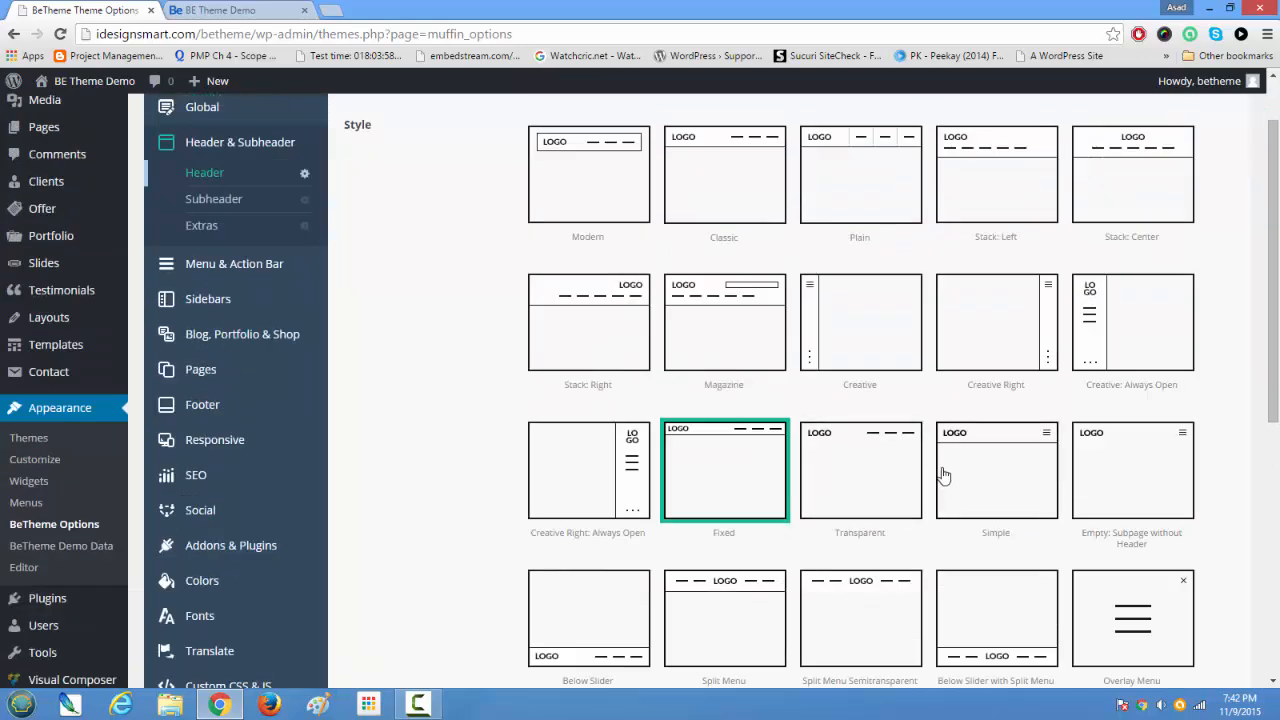
Step: Set the header style to Transparent and save the theme options
{"action": "left_click", "coordinate": [876, 480]}
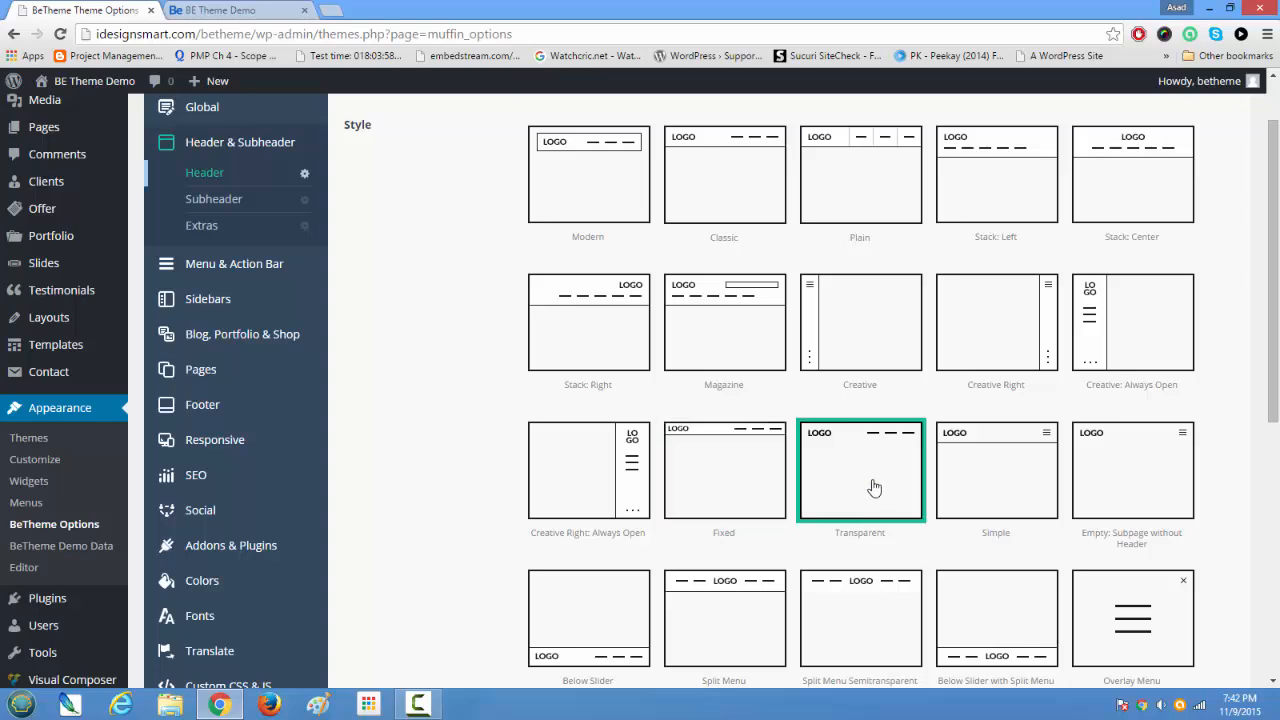
{"action": "scroll", "coordinate": [884, 590], "scroll_direction": "down", "scroll_amount": 2}
{"action": "scroll", "coordinate": [886, 592], "scroll_direction": "up", "scroll_amount": 3}
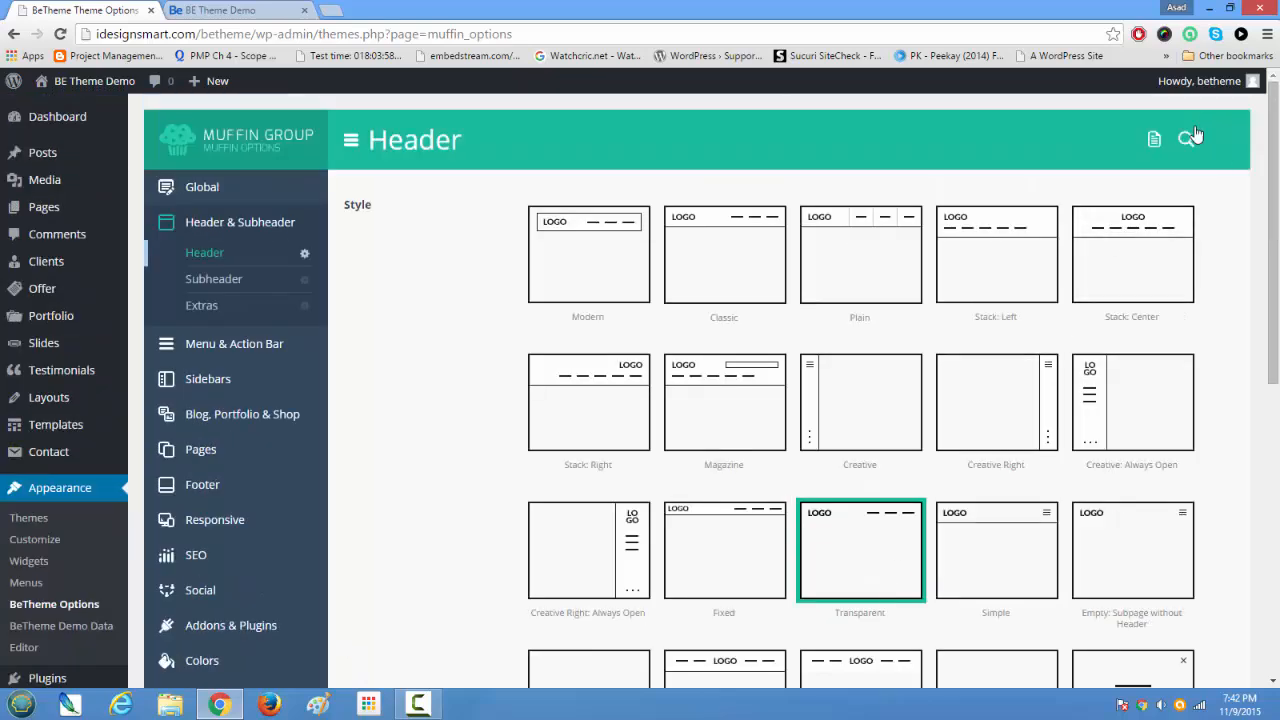
{"action": "left_click", "coordinate": [1115, 140]}
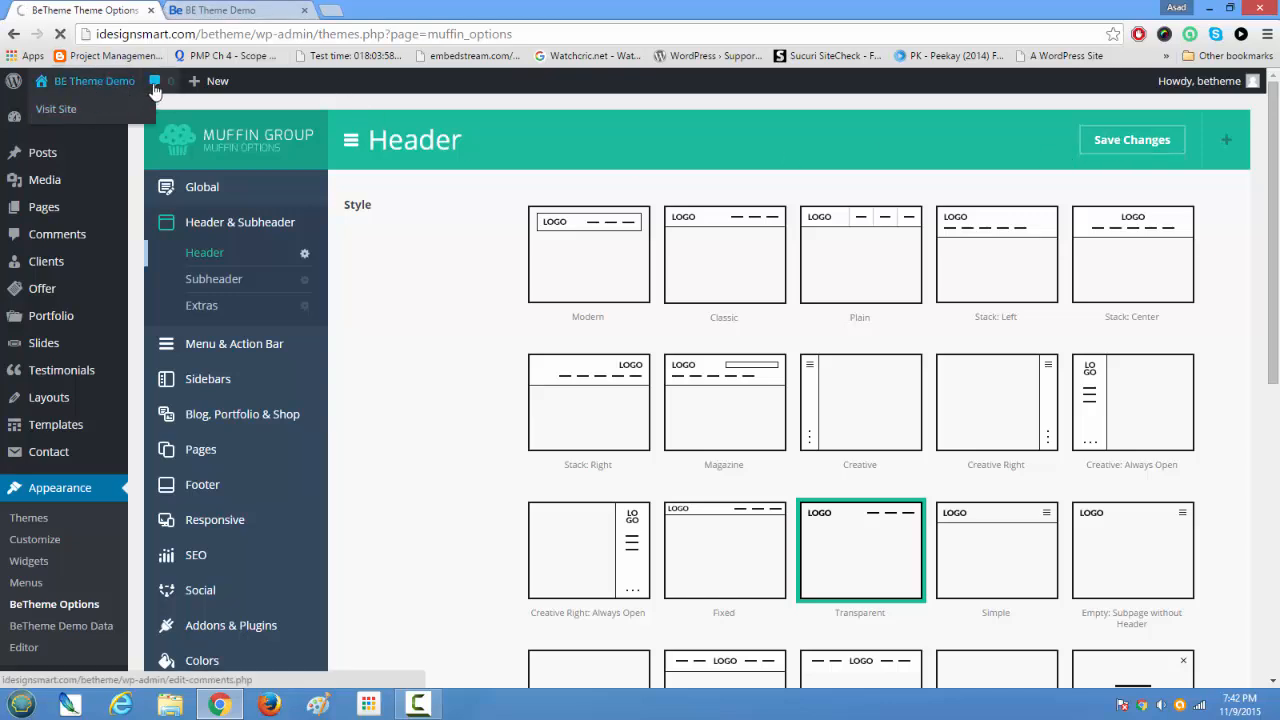
Step: Reload the home page to examine the header and its menu, and look over the other header styles in the theme options
{"action": "left_click", "coordinate": [232, 10]}
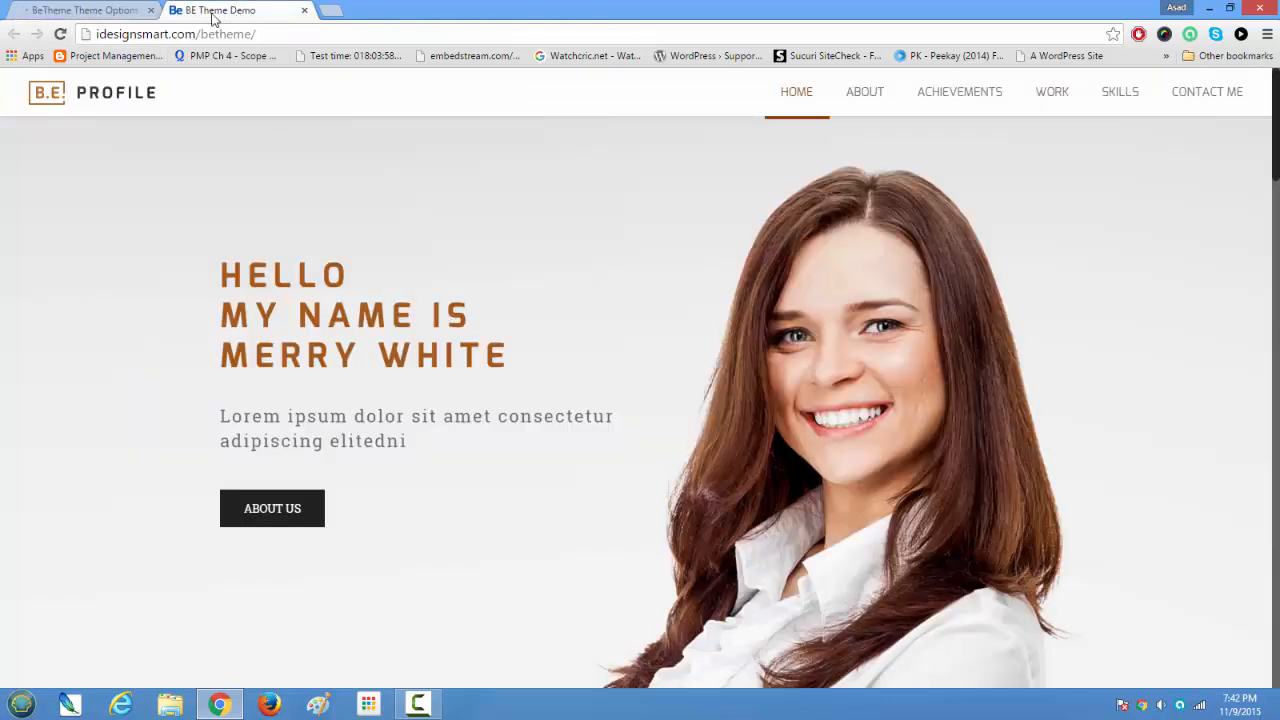
{"action": "left_click", "coordinate": [60, 34]}
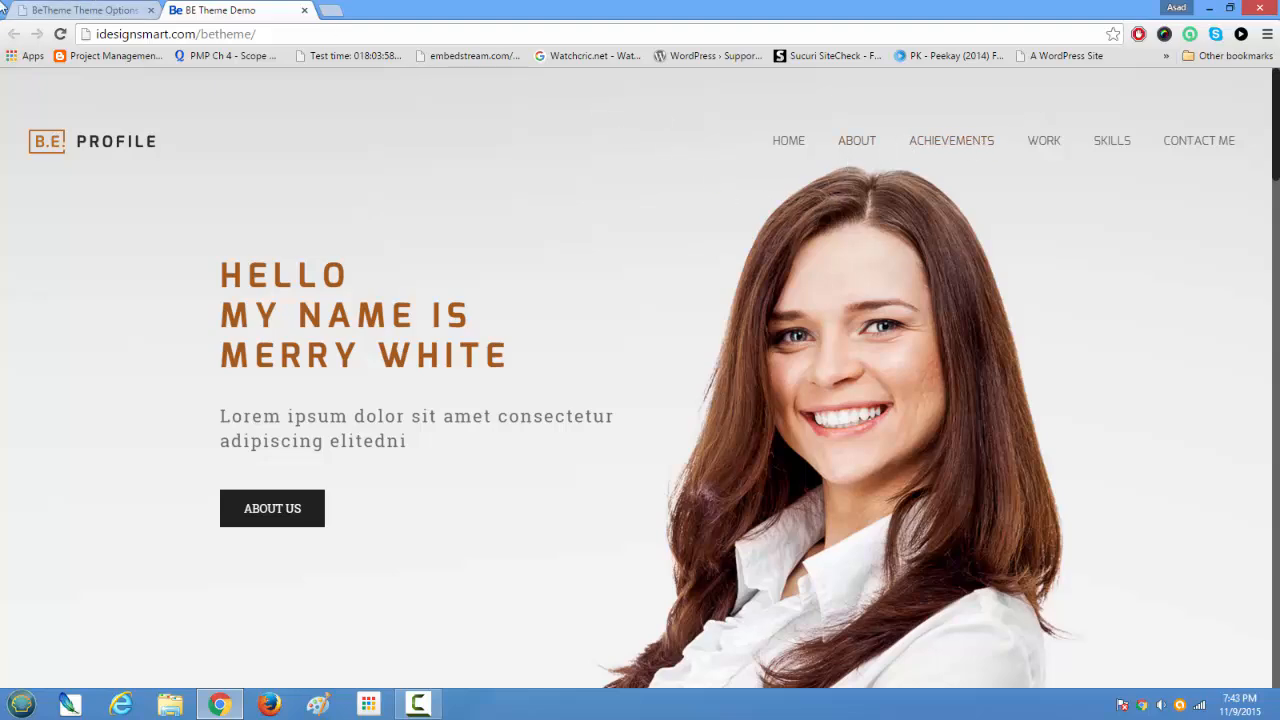
{"action": "left_click", "coordinate": [63, 9]}
{"action": "scroll", "coordinate": [650, 345], "scroll_direction": "down", "scroll_amount": 3}
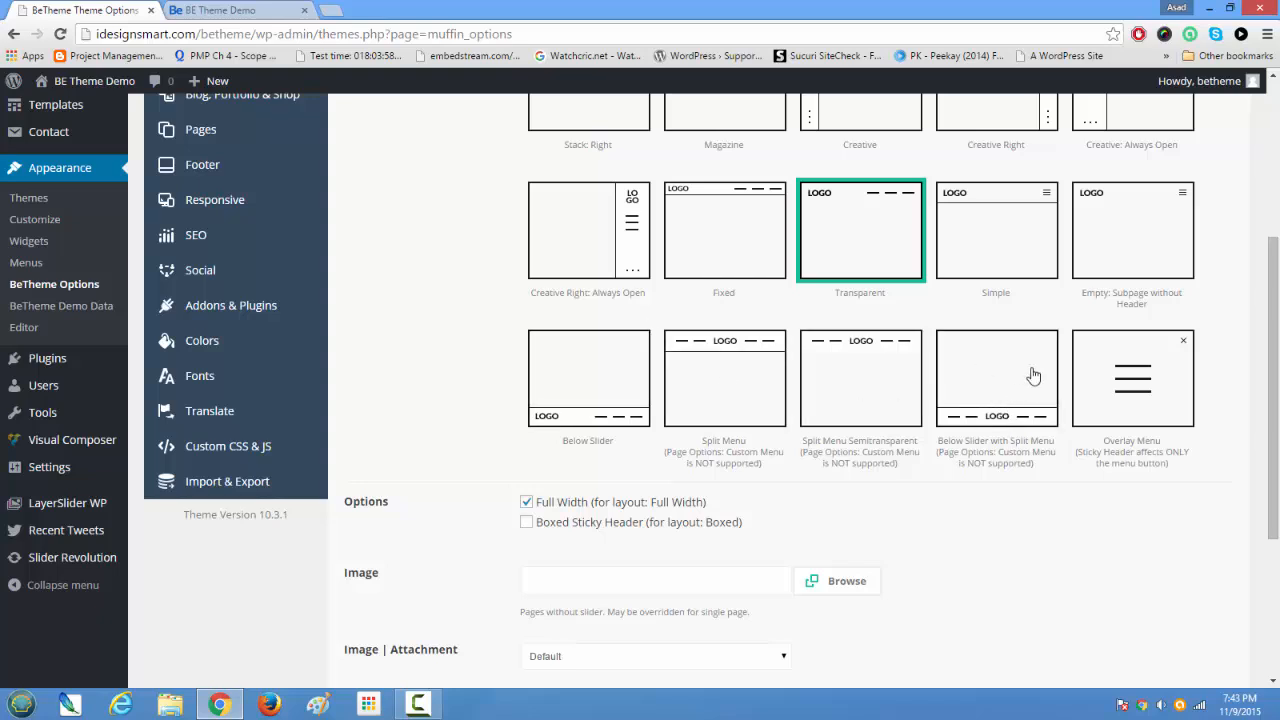
{"action": "left_click", "coordinate": [224, 10]}
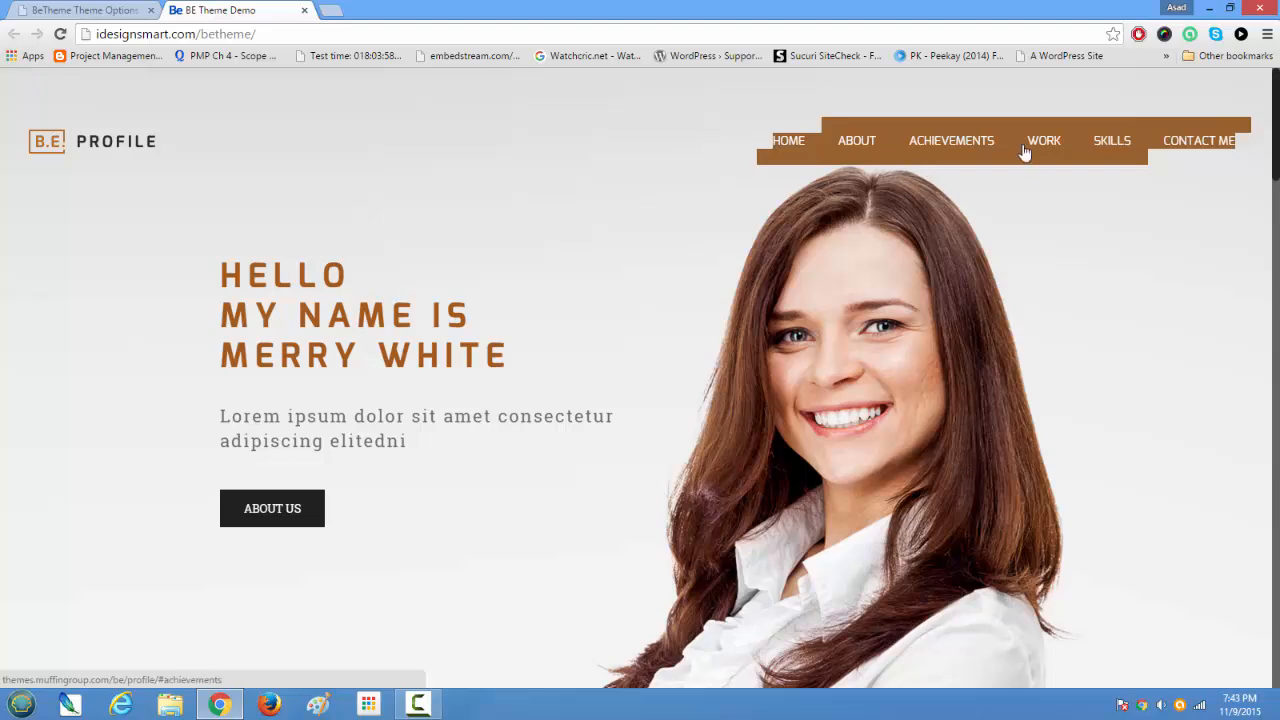
{"action": "left_click", "coordinate": [85, 10]}
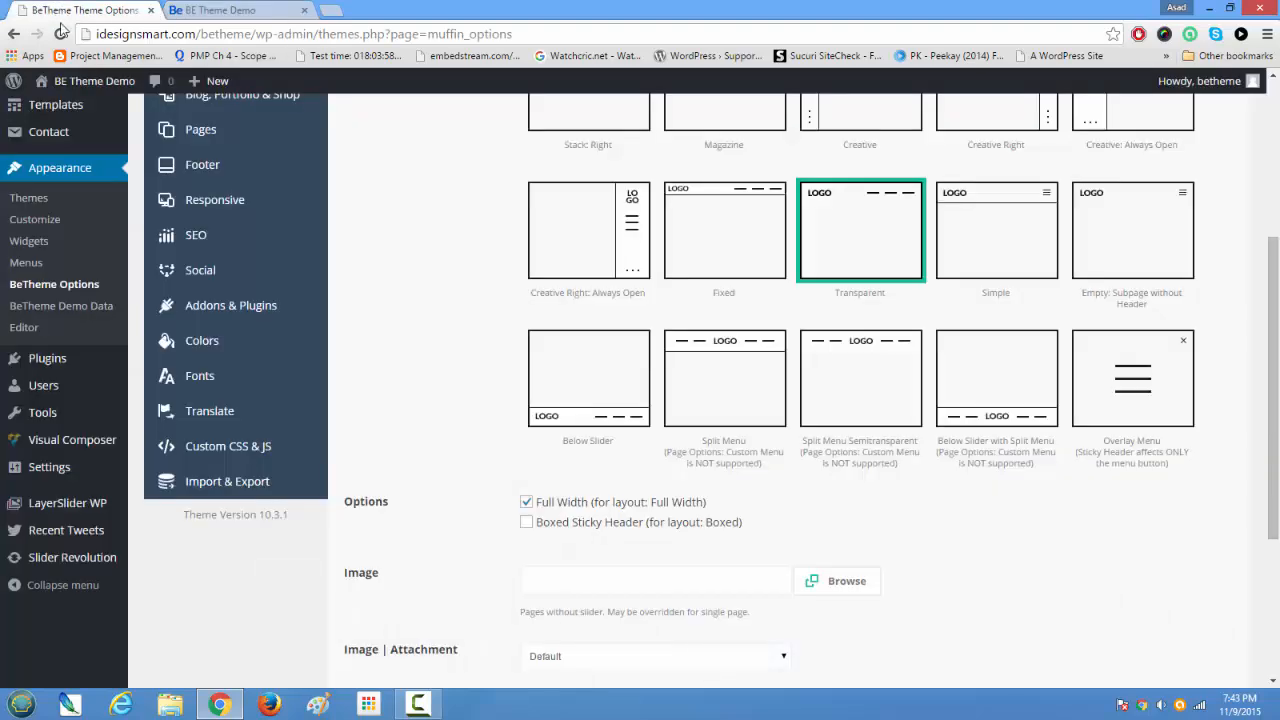
Step: Set the header style back to Fixed and save the theme options
{"action": "scroll", "coordinate": [485, 394], "scroll_direction": "up", "scroll_amount": 2}
{"action": "left_click", "coordinate": [742, 482]}
{"action": "scroll", "coordinate": [742, 482], "scroll_direction": "down", "scroll_amount": 5}
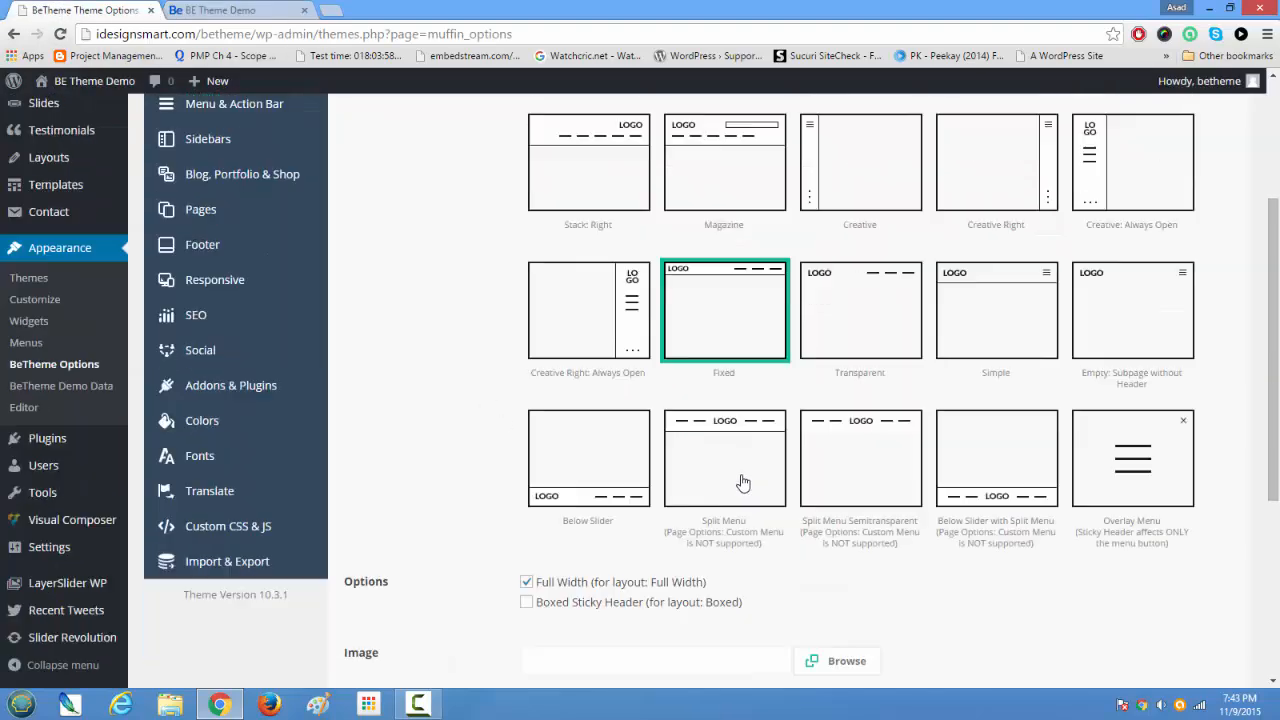
{"action": "scroll", "coordinate": [742, 482], "scroll_direction": "down", "scroll_amount": 1}
{"action": "left_click", "coordinate": [1183, 586]}
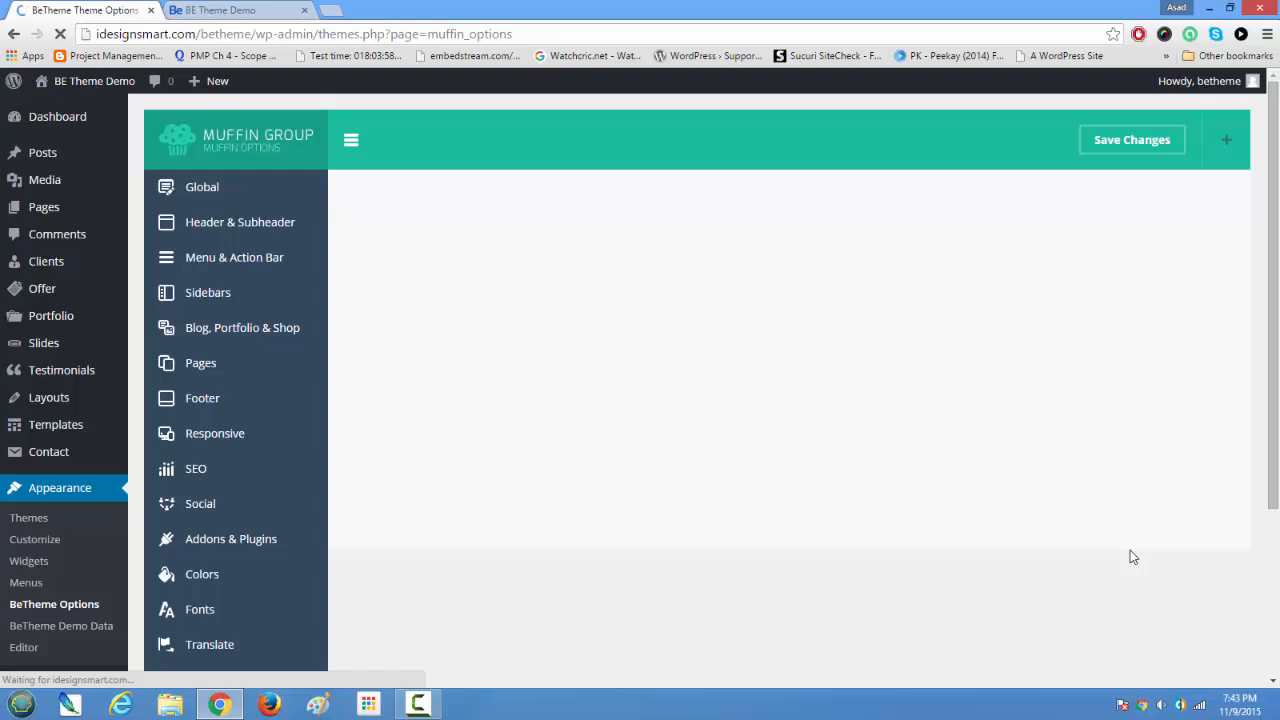
Step: Review the remaining Header options, switching Sticky off and on again and listing the Sticky | Style choices
{"action": "scroll", "coordinate": [1130, 551], "scroll_direction": "down", "scroll_amount": 4}
{"action": "scroll", "coordinate": [1130, 551], "scroll_direction": "down", "scroll_amount": 2}
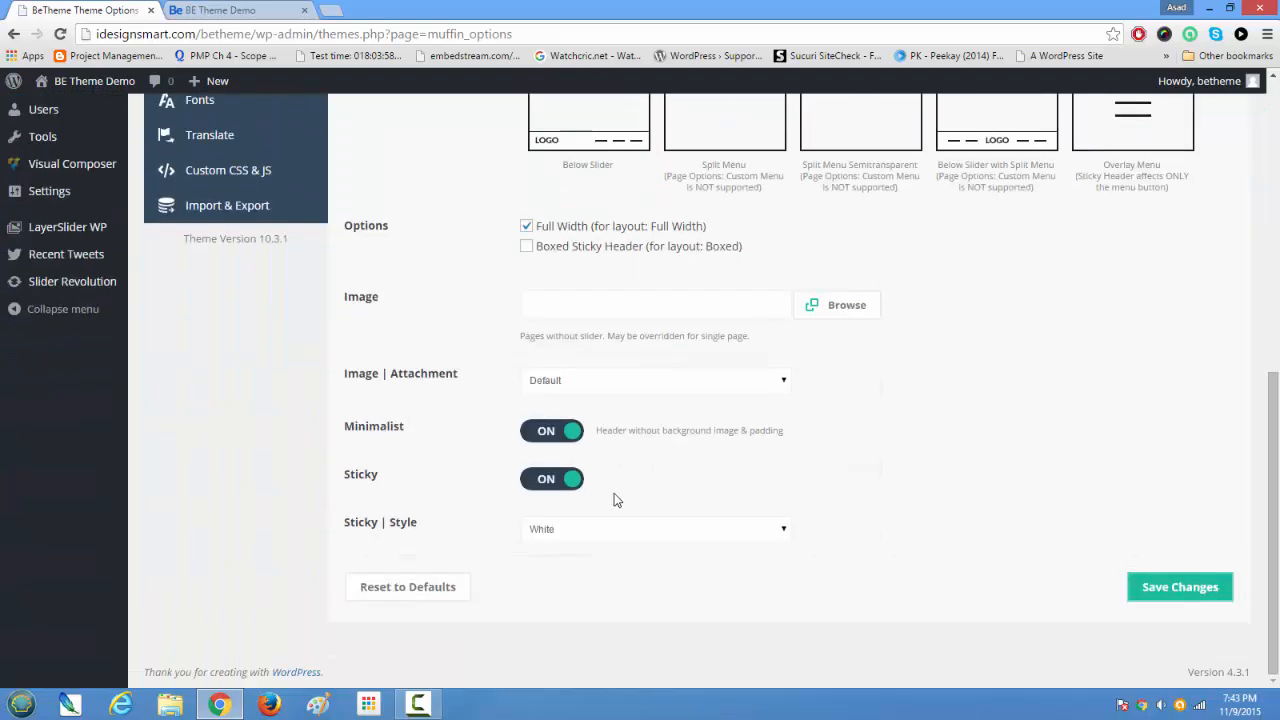
{"action": "left_click", "coordinate": [569, 482]}
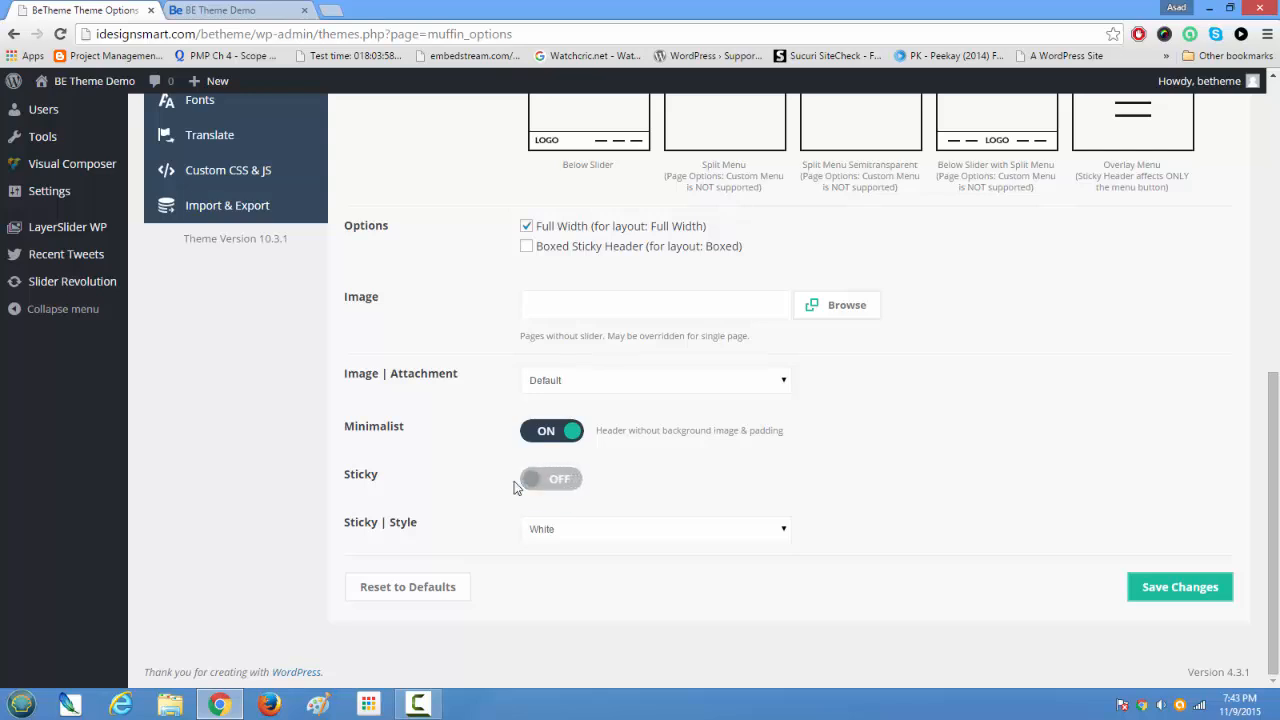
{"action": "left_click", "coordinate": [533, 481]}
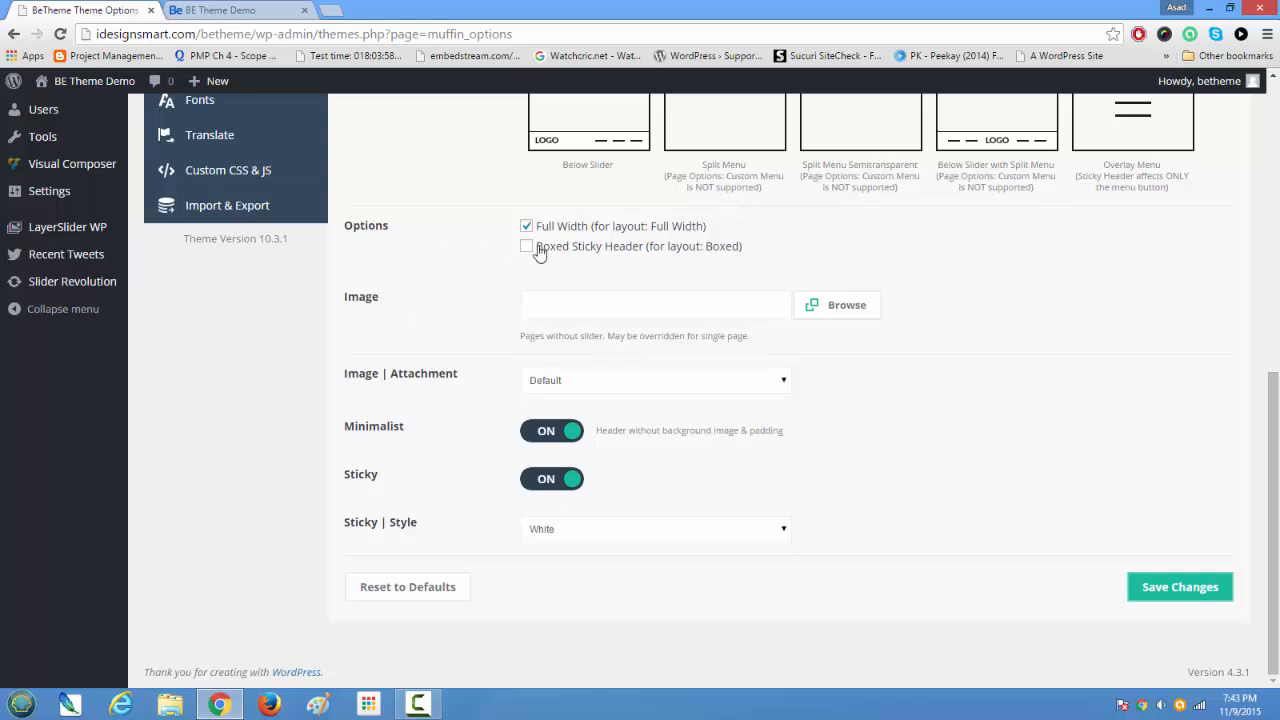
{"action": "left_click", "coordinate": [574, 530]}
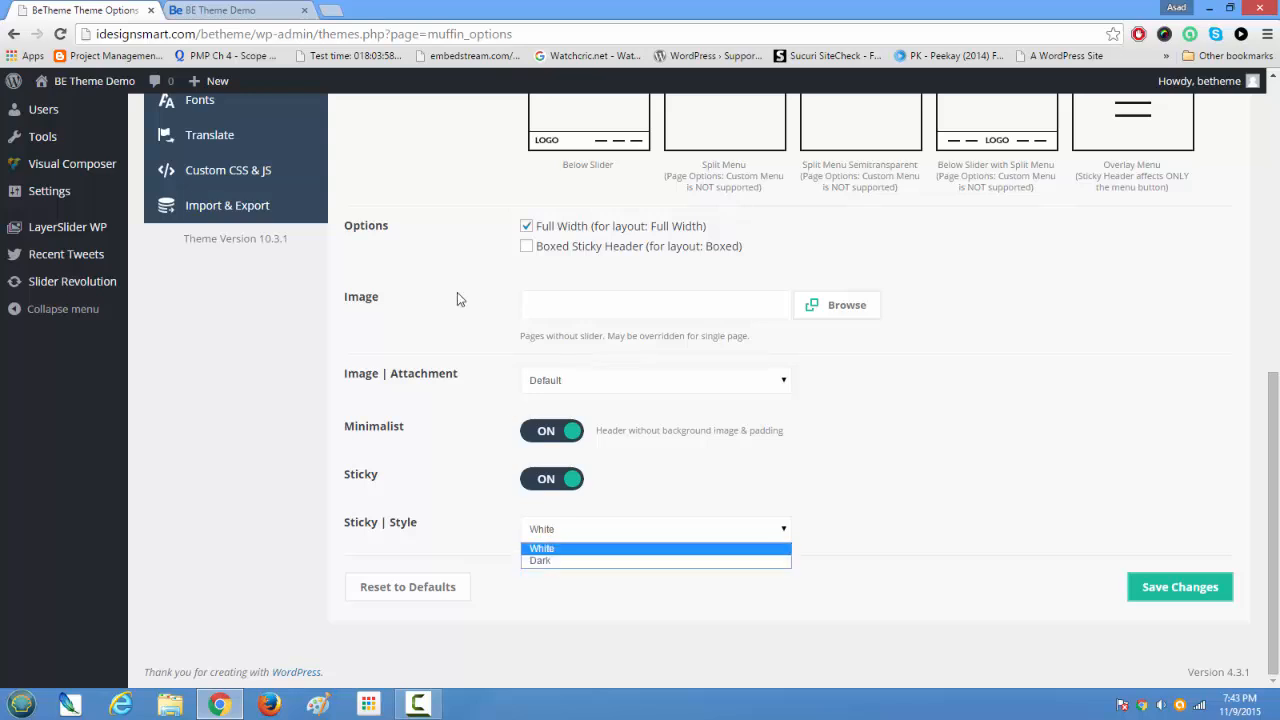
Step: Examine how the sticky header behaves along the home page, before and after reloading it
{"action": "left_click", "coordinate": [225, 12]}
{"action": "left_click", "coordinate": [225, 12]}
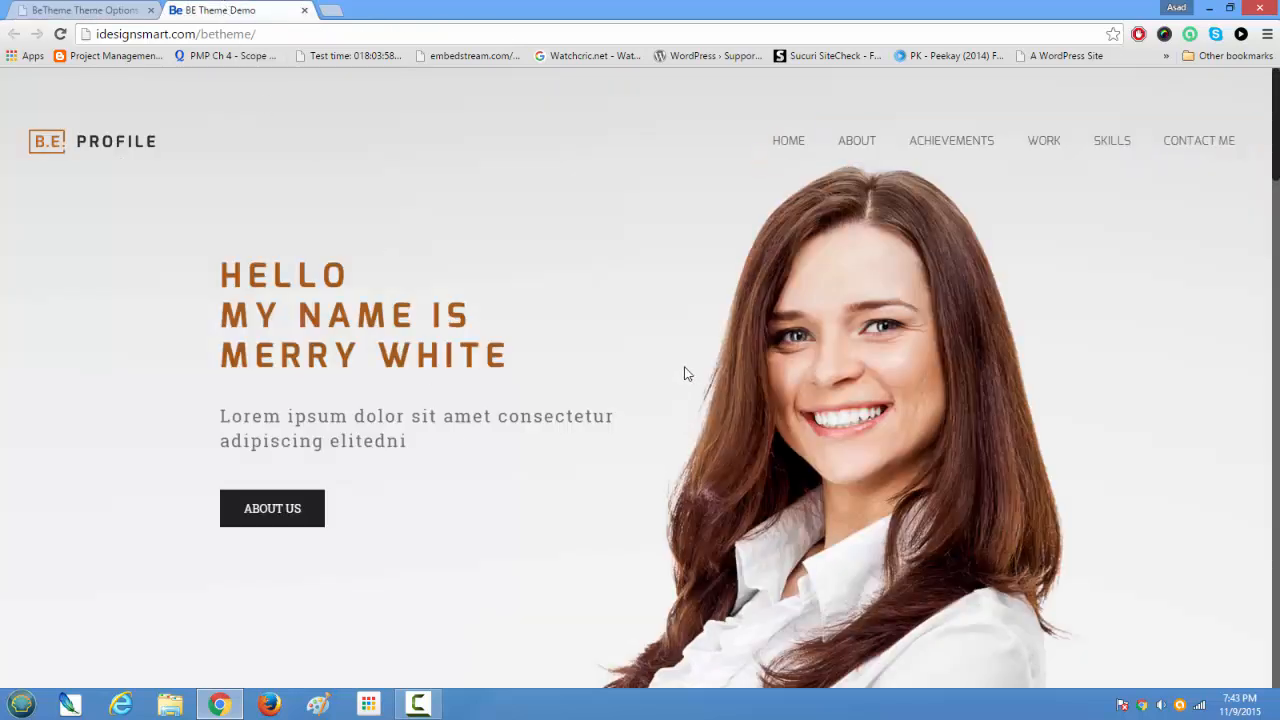
{"action": "scroll", "coordinate": [685, 371], "scroll_direction": "down", "scroll_amount": 4}
{"action": "scroll", "coordinate": [686, 373], "scroll_direction": "down", "scroll_amount": 2}
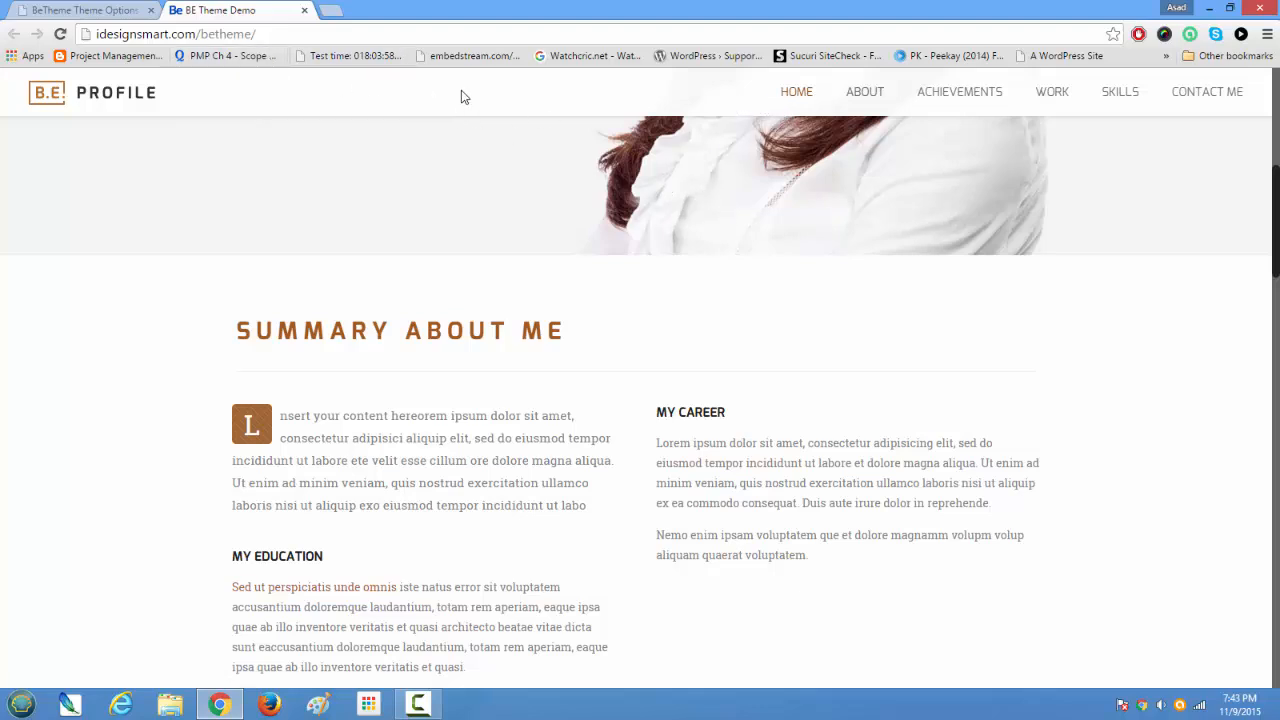
{"action": "scroll", "coordinate": [420, 106], "scroll_direction": "up", "scroll_amount": 5}
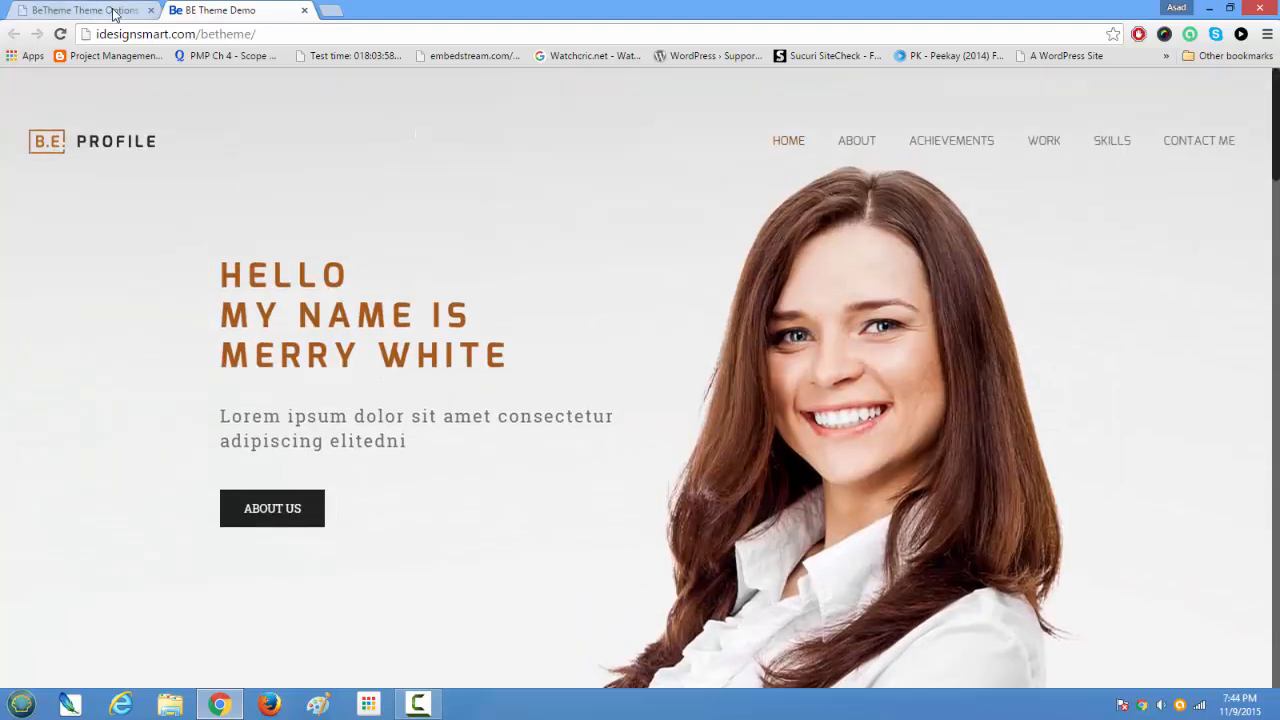
{"action": "left_click", "coordinate": [61, 36]}
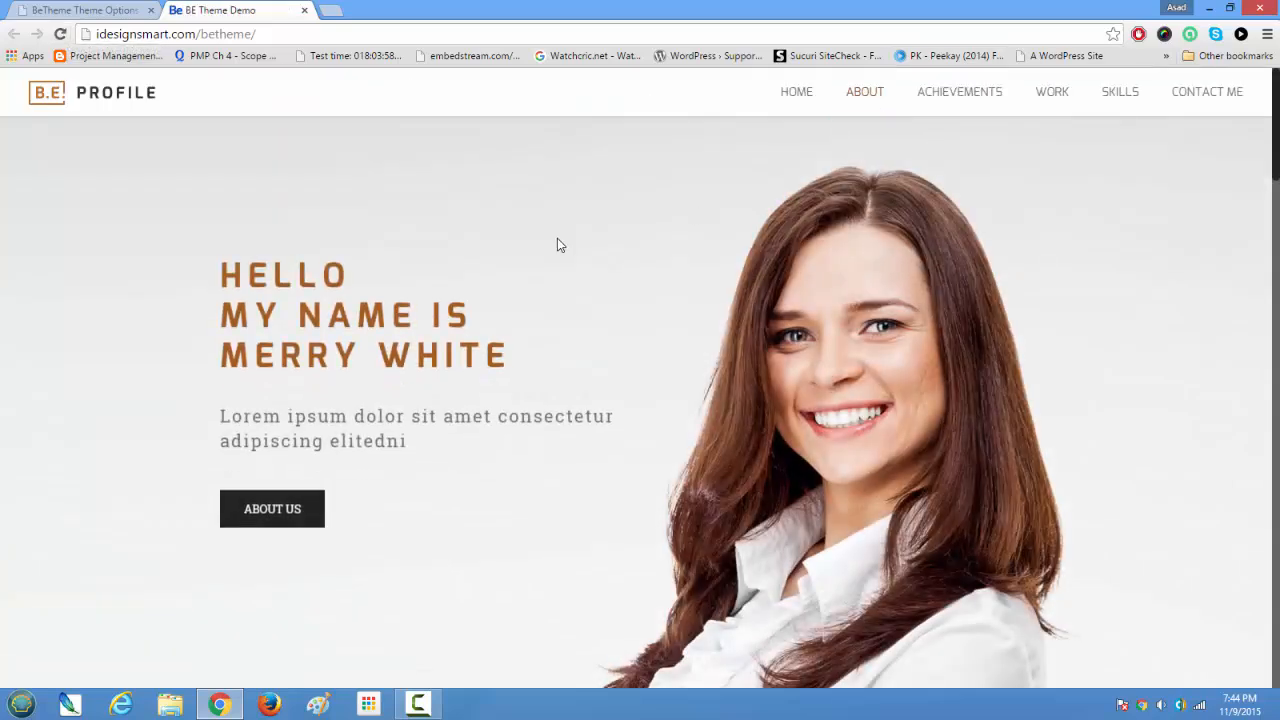
{"action": "scroll", "coordinate": [558, 234], "scroll_direction": "down", "scroll_amount": 2}
Step: Return to the theme options and review the Menu settings, including the Style choices and alignment options
{"action": "left_click", "coordinate": [34, 9]}
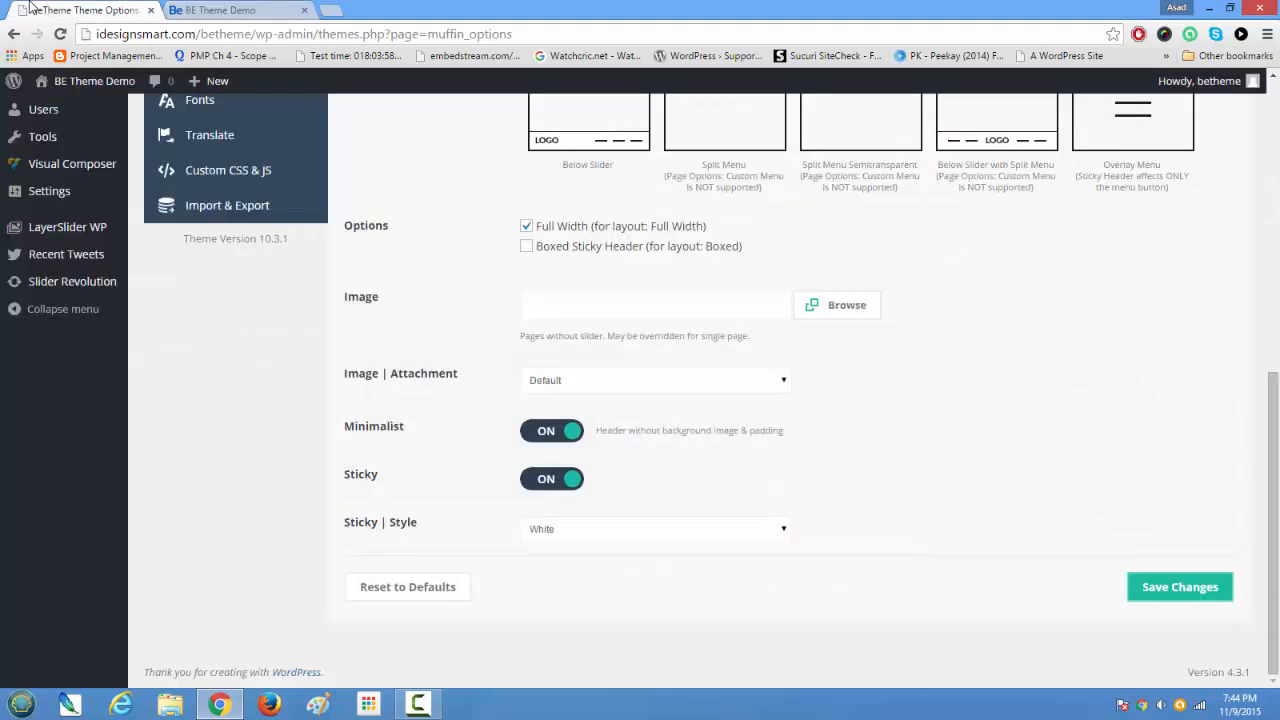
{"action": "scroll", "coordinate": [400, 298], "scroll_direction": "up", "scroll_amount": 6}
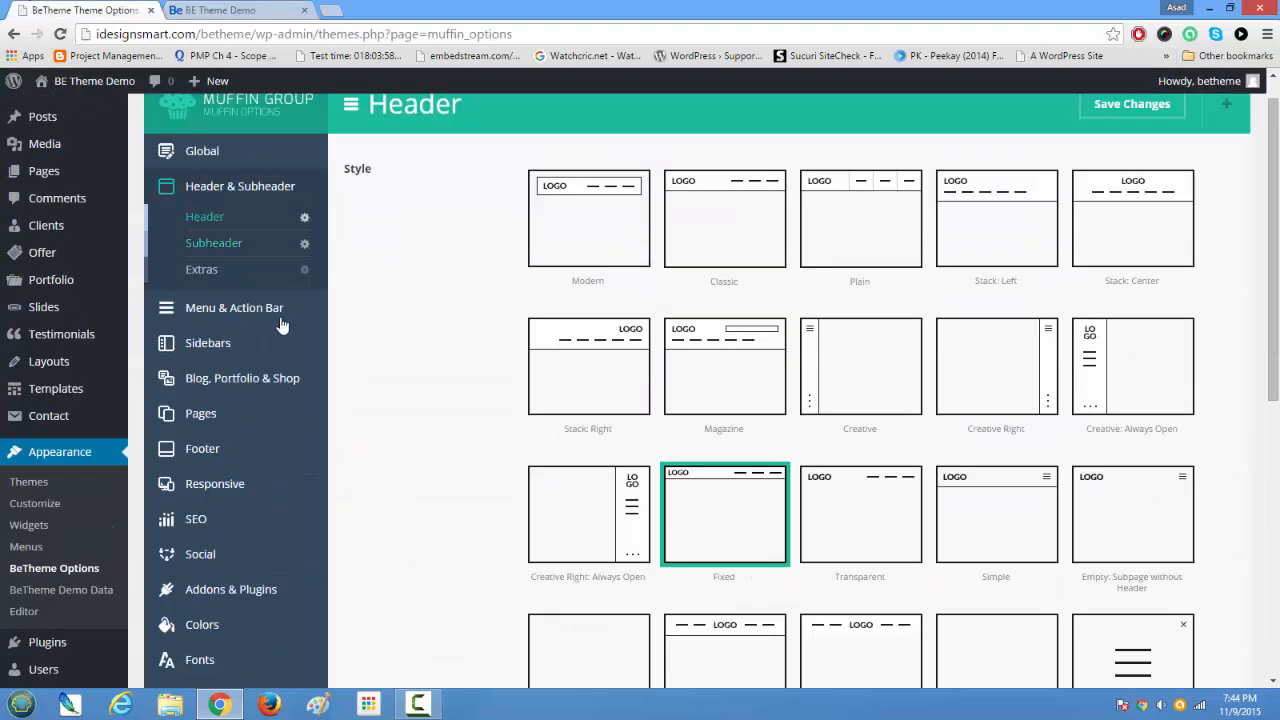
{"action": "left_click", "coordinate": [201, 307]}
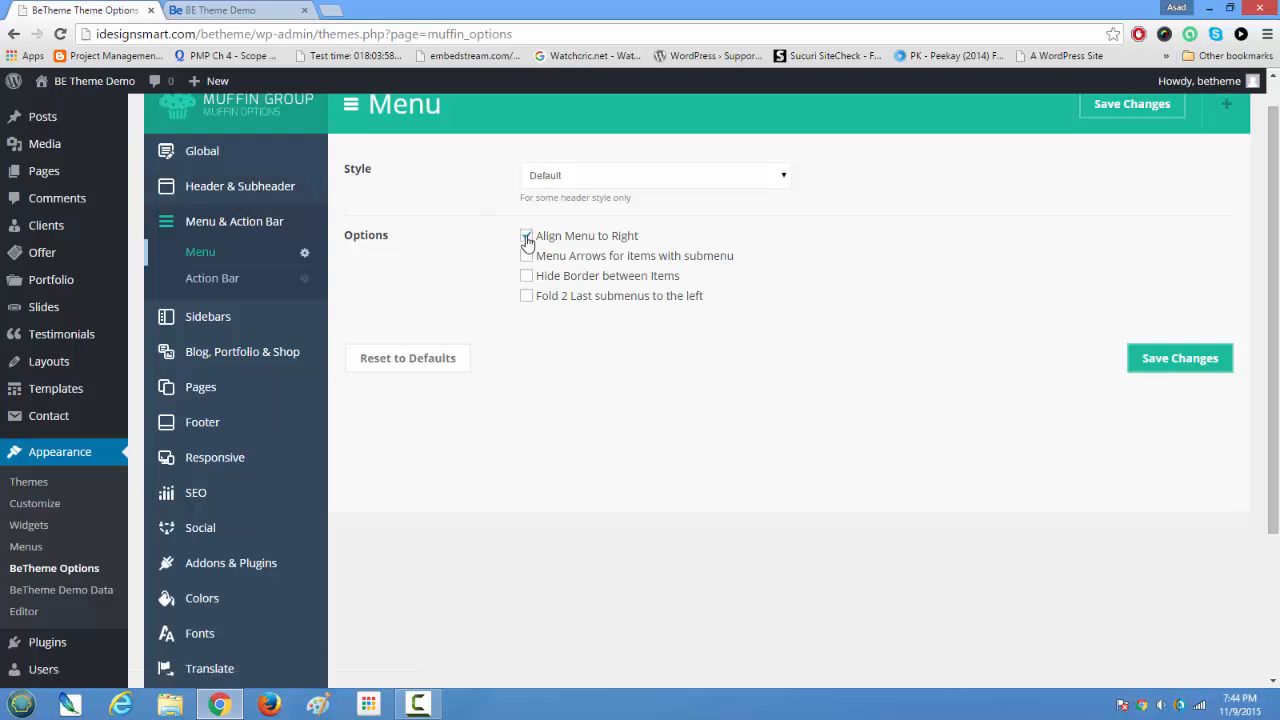
{"action": "left_click", "coordinate": [549, 175]}
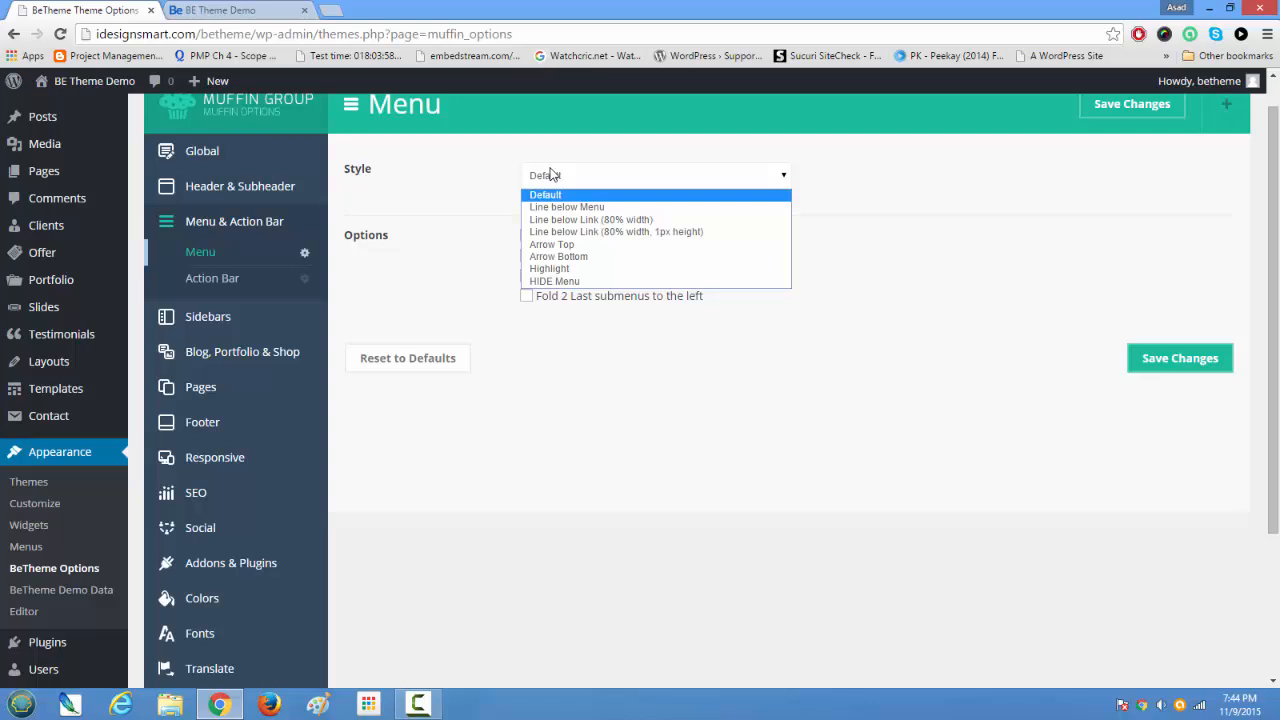
{"action": "left_click", "coordinate": [456, 154]}
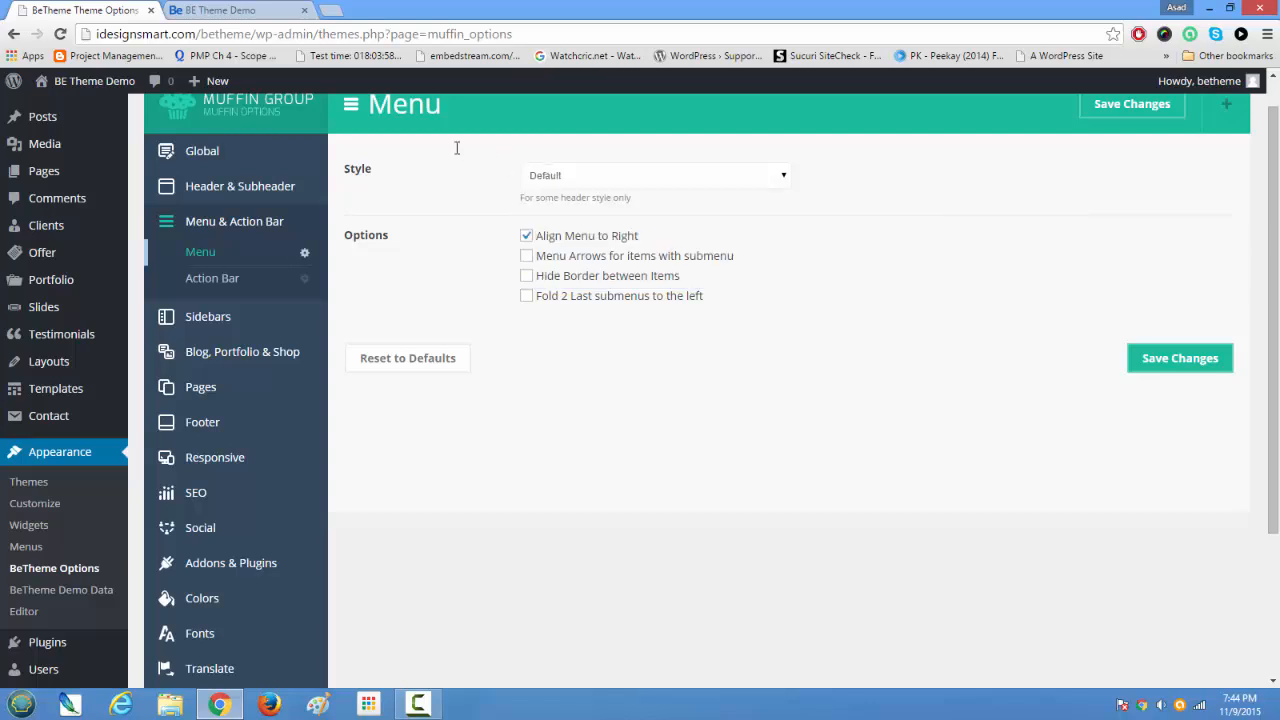
Step: Open the General settings for Sidebars and review the field for adding a custom sidebar
{"action": "left_click", "coordinate": [203, 318]}
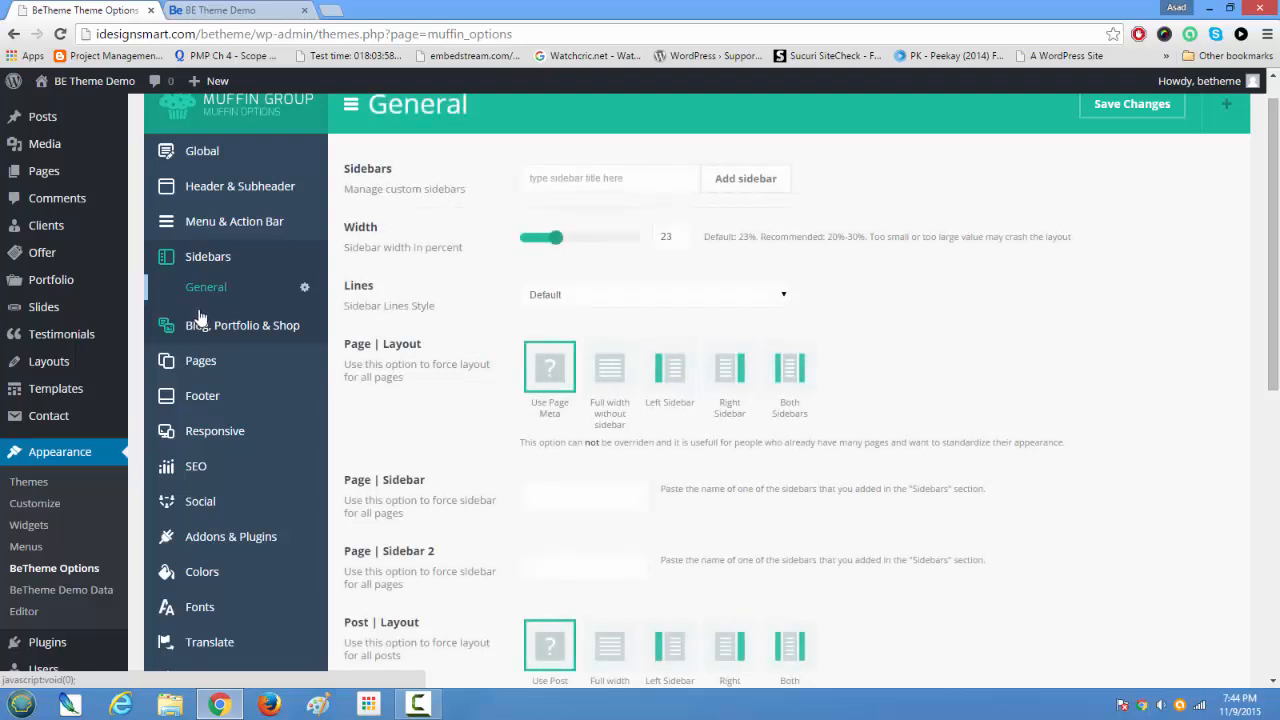
{"action": "scroll", "coordinate": [200, 318], "scroll_direction": "up", "scroll_amount": 1}
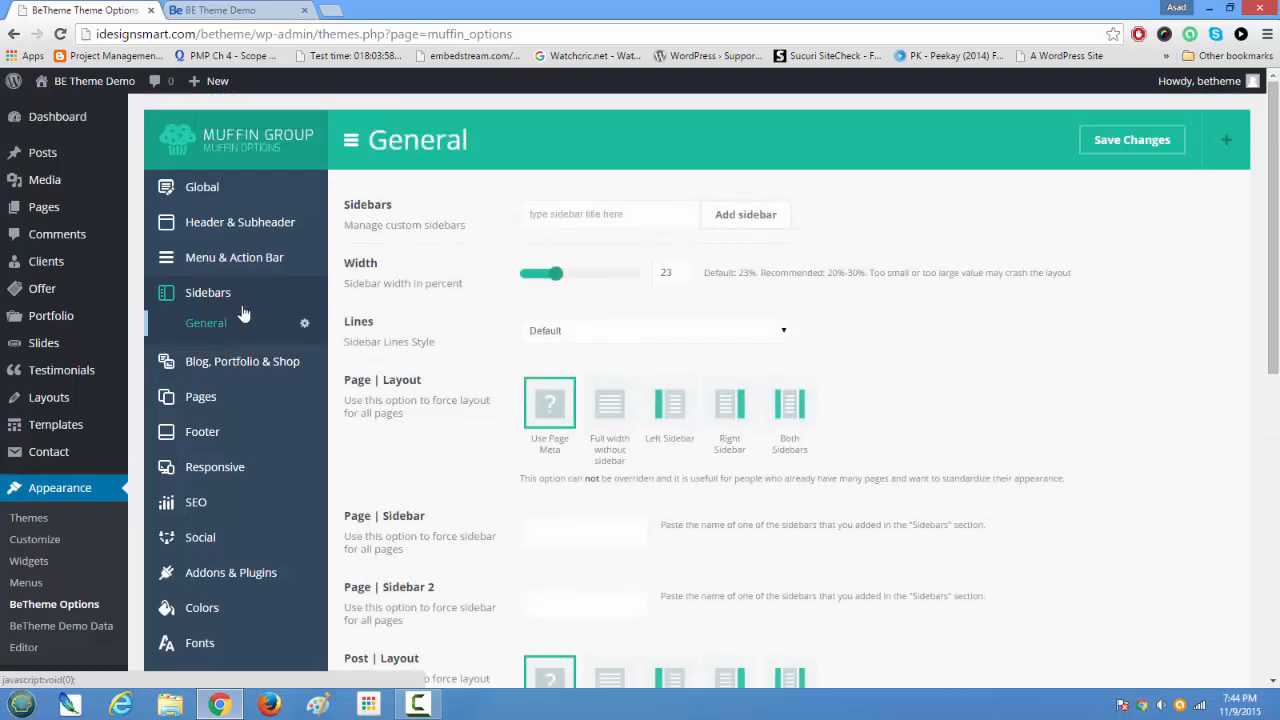
{"action": "left_click", "coordinate": [628, 214]}
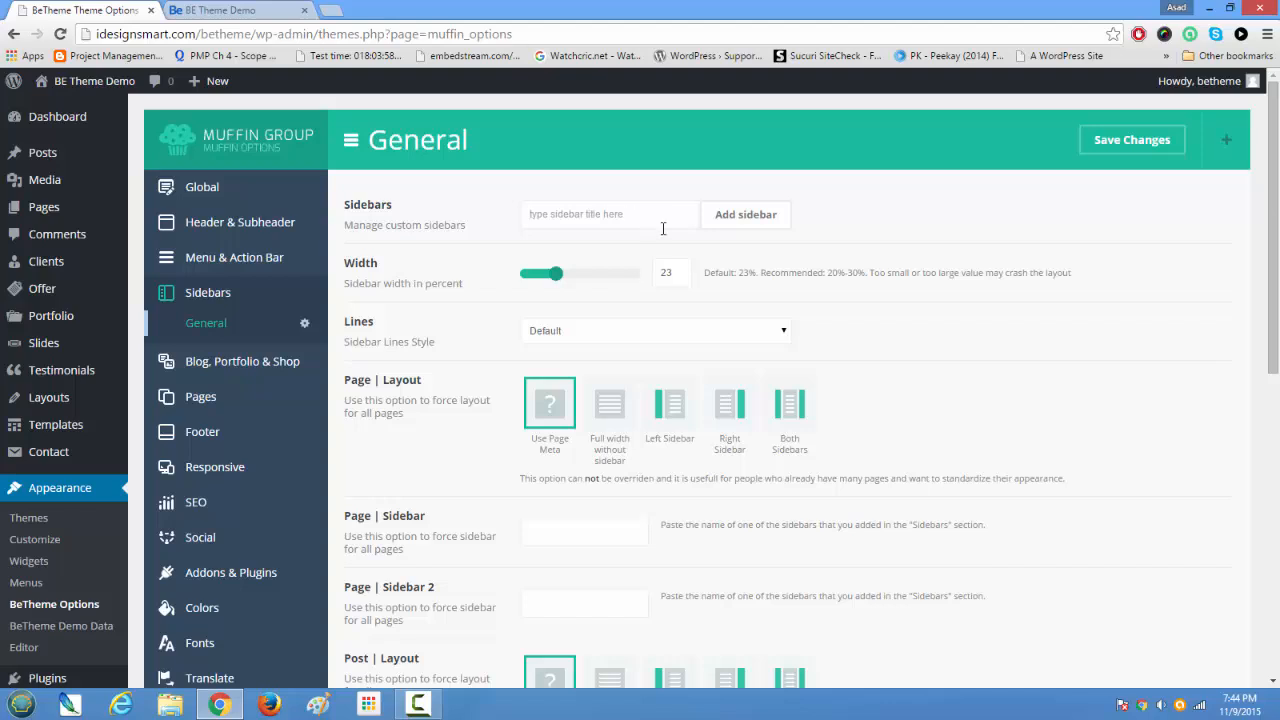
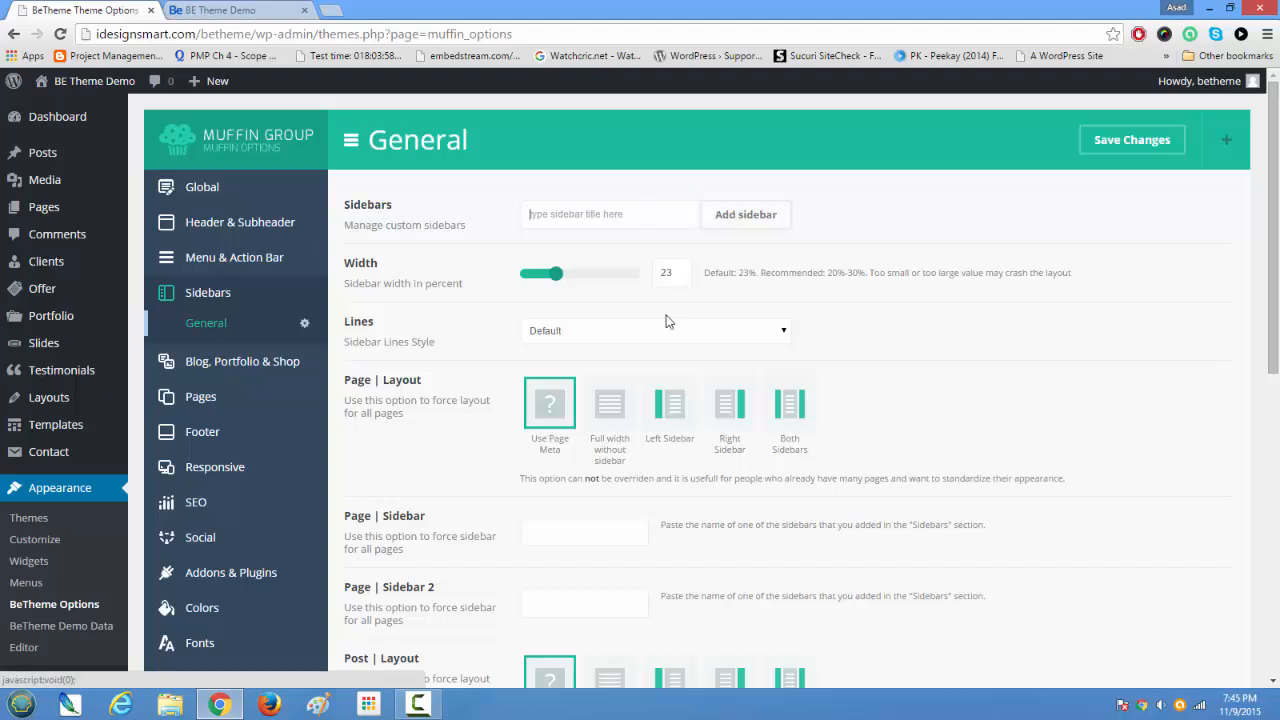
Step: Review the Sidebars settings, including the sidebar Width value and the forced layout options for pages, posts and portfolio
{"action": "scroll", "coordinate": [640, 310], "scroll_direction": "down", "scroll_amount": 1}
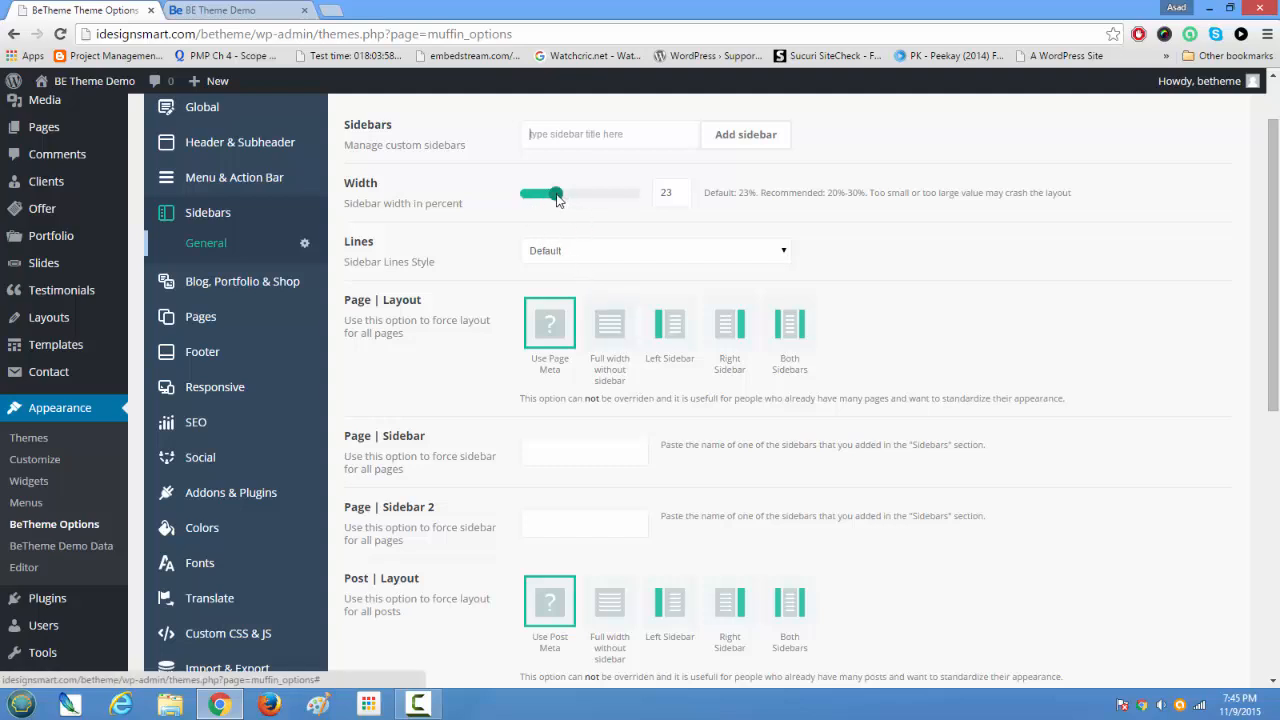
{"action": "left_click_drag", "start_coordinate": [670, 193], "coordinate": [641, 192]}
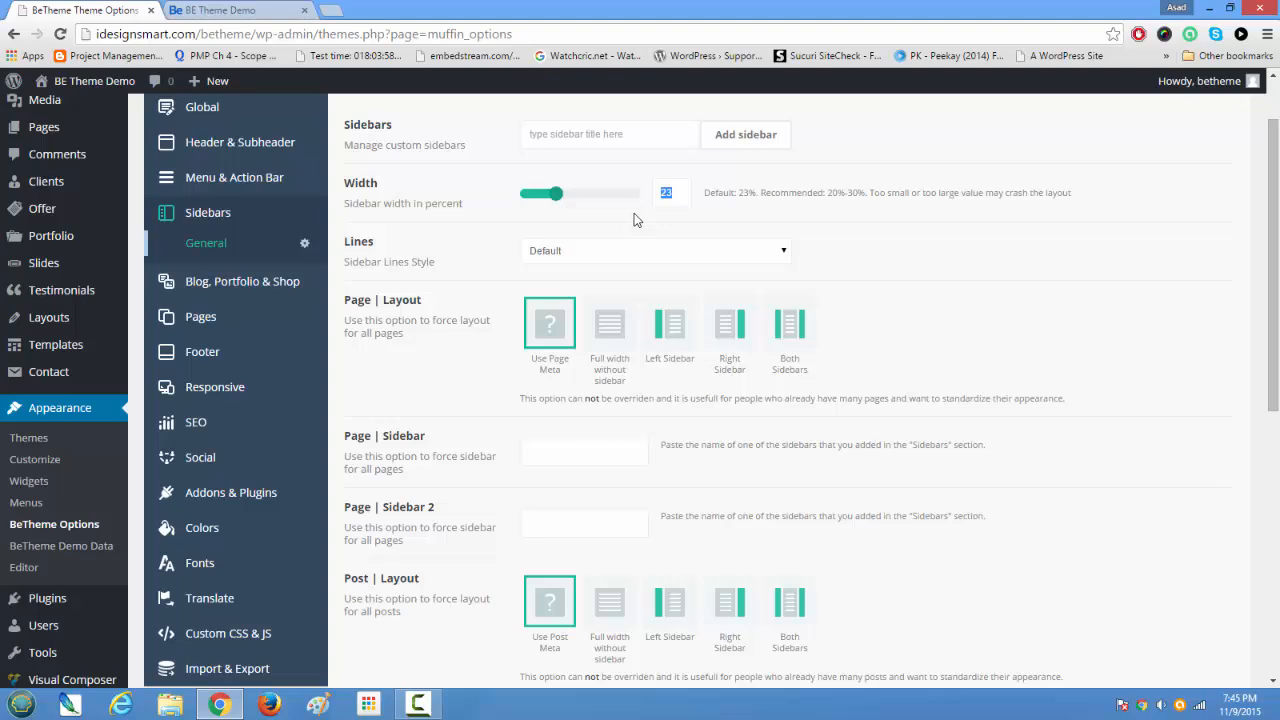
{"action": "scroll", "coordinate": [634, 213], "scroll_direction": "down", "scroll_amount": 2}
{"action": "scroll", "coordinate": [634, 213], "scroll_direction": "up", "scroll_amount": 2}
{"action": "scroll", "coordinate": [634, 213], "scroll_direction": "down", "scroll_amount": 5}
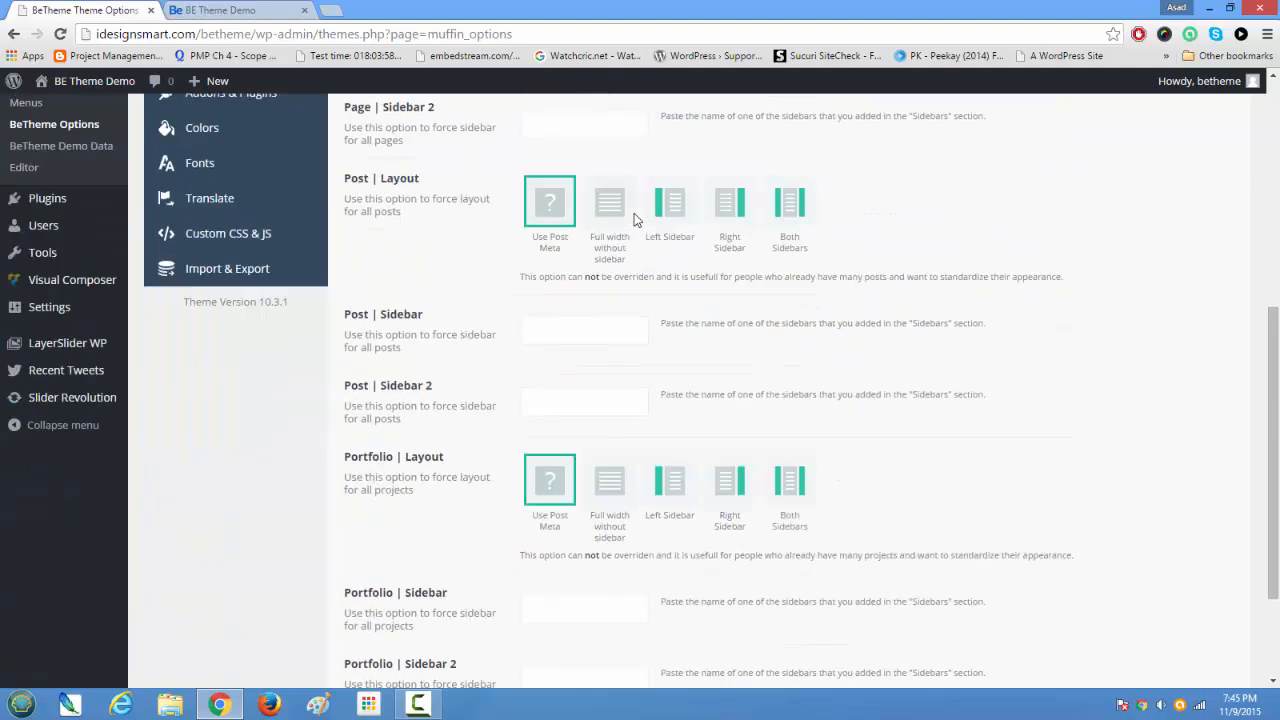
{"action": "scroll", "coordinate": [634, 220], "scroll_direction": "up", "scroll_amount": 5}
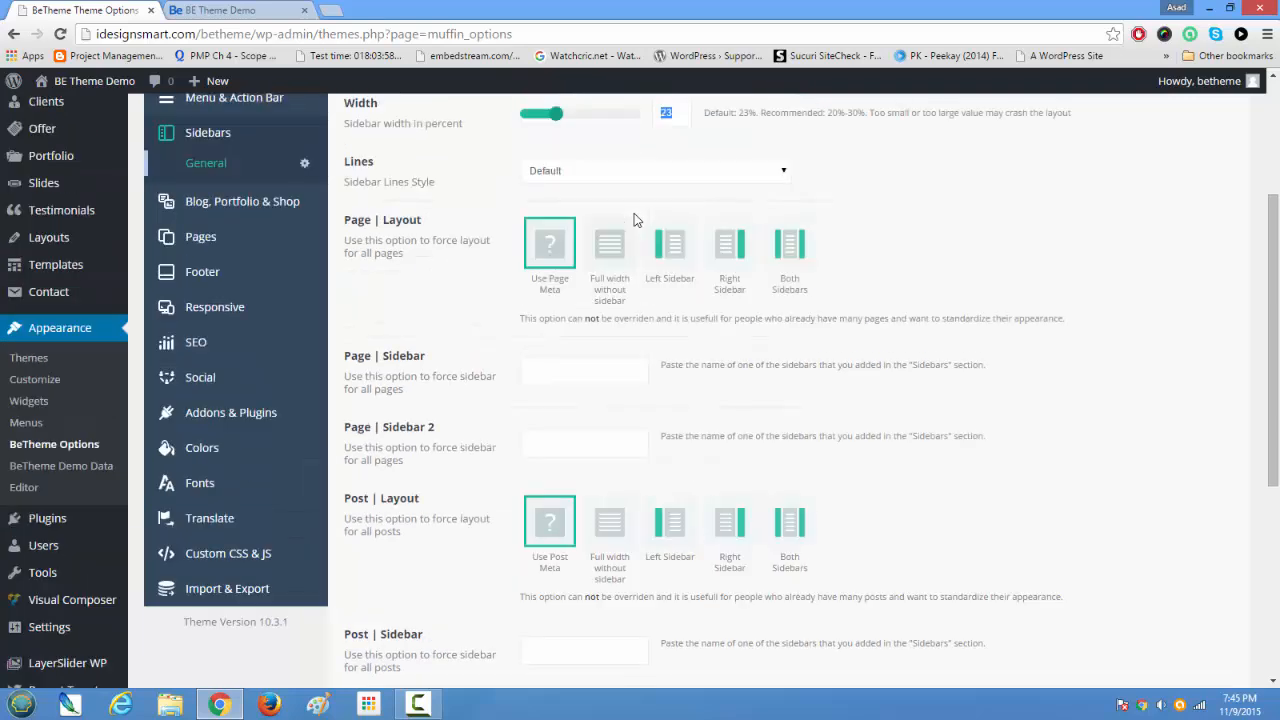
{"action": "scroll", "coordinate": [634, 213], "scroll_direction": "down", "scroll_amount": 1}
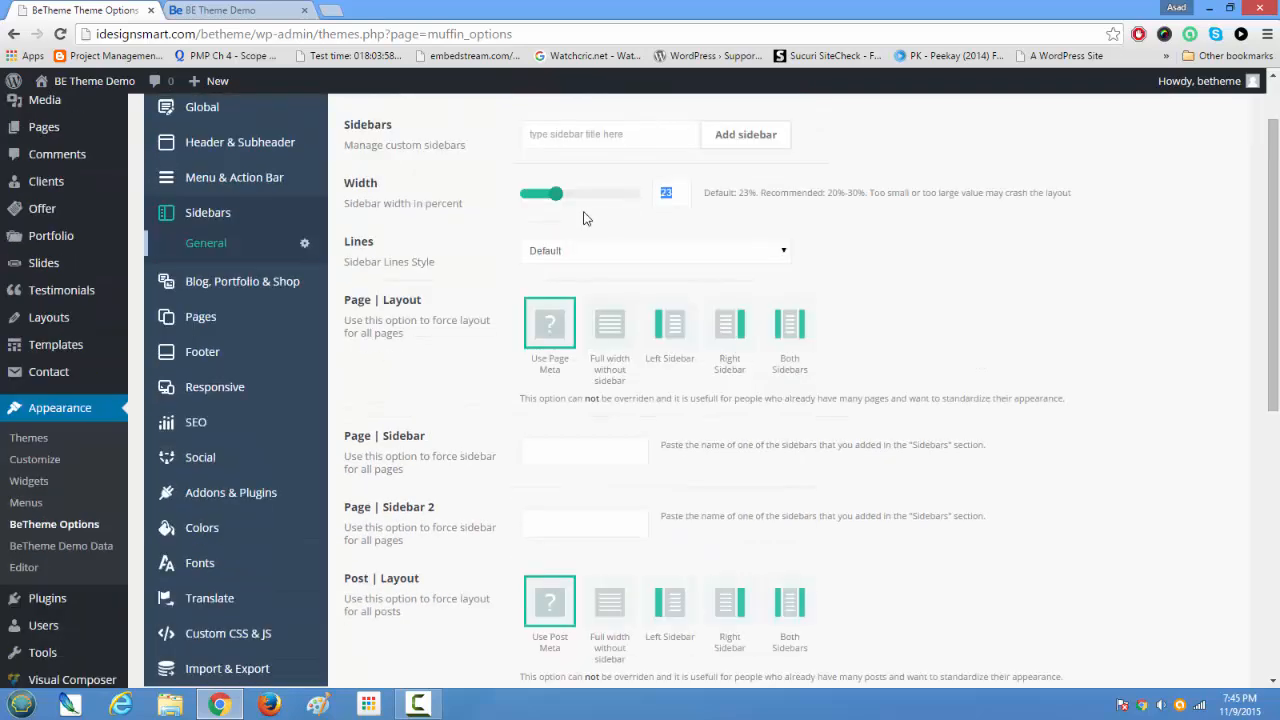
Step: Open the General settings for Blog, Portfolio & Shop and review the Share Box, Love Box and All pages in pagination options
{"action": "left_click", "coordinate": [198, 285]}
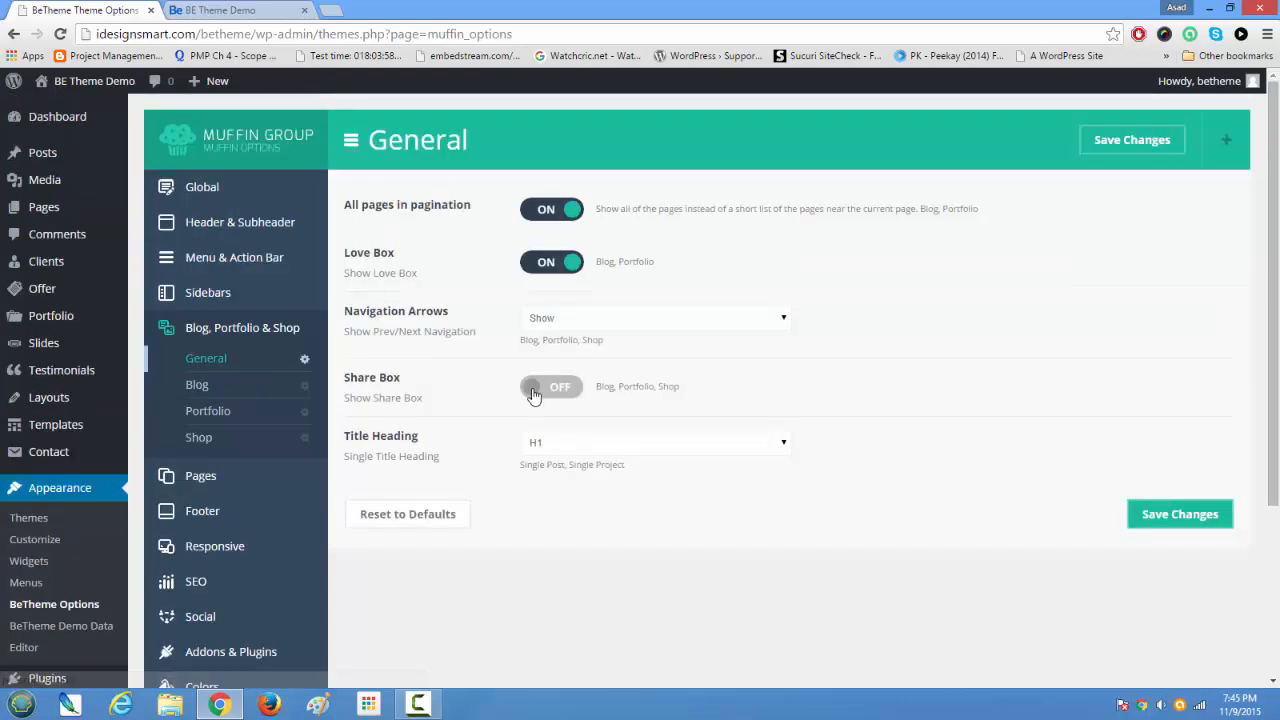
{"action": "scroll", "coordinate": [533, 393], "scroll_direction": "up", "scroll_amount": 1}
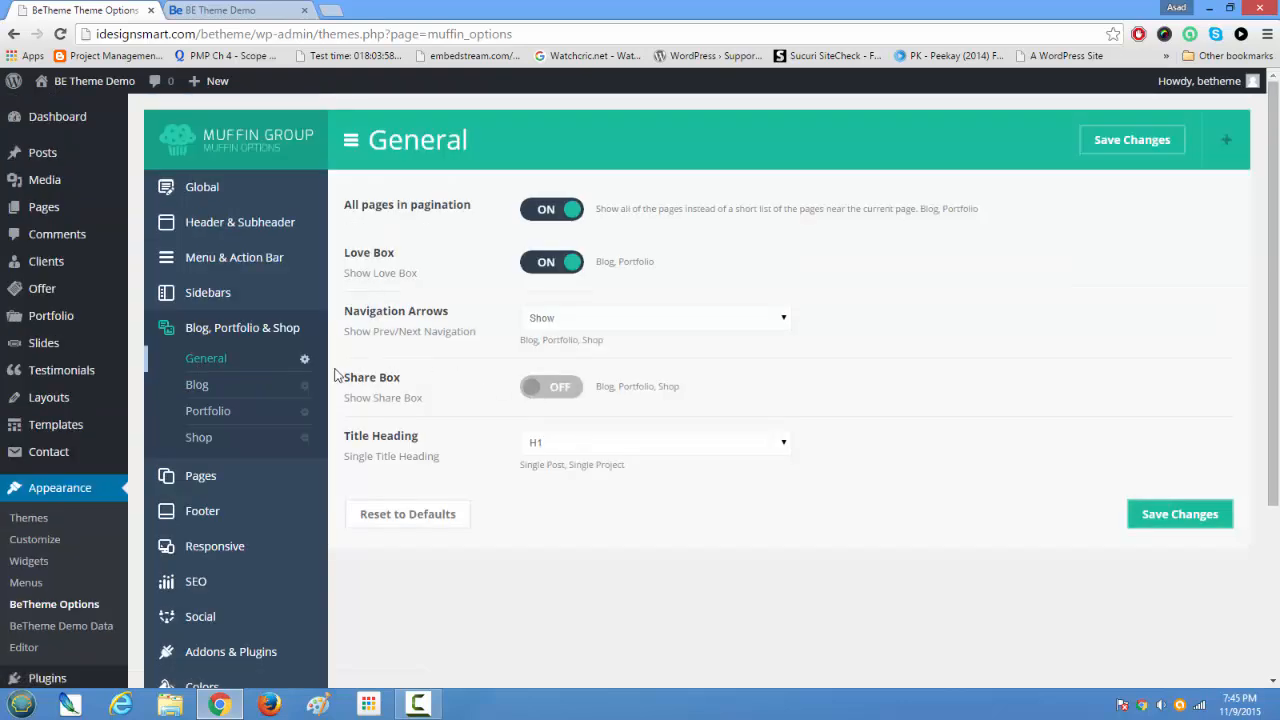
{"action": "left_click_drag", "start_coordinate": [343, 377], "coordinate": [415, 376]}
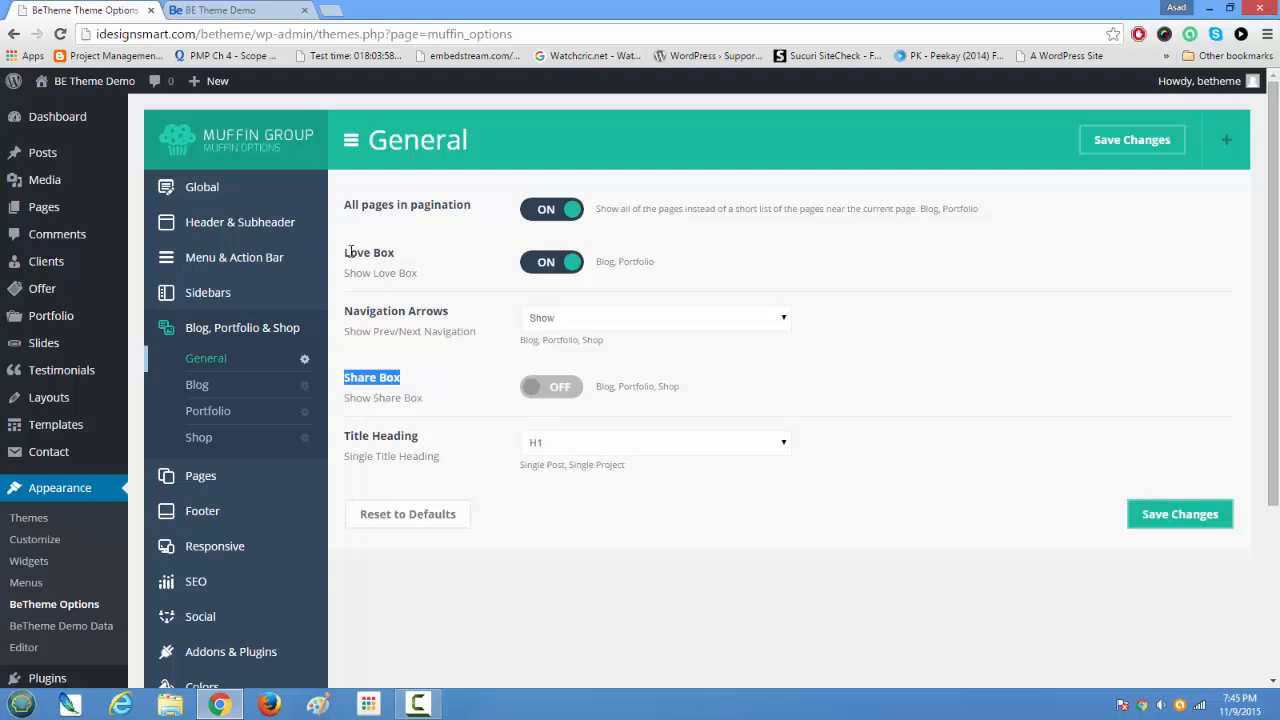
{"action": "left_click_drag", "start_coordinate": [347, 252], "coordinate": [398, 252]}
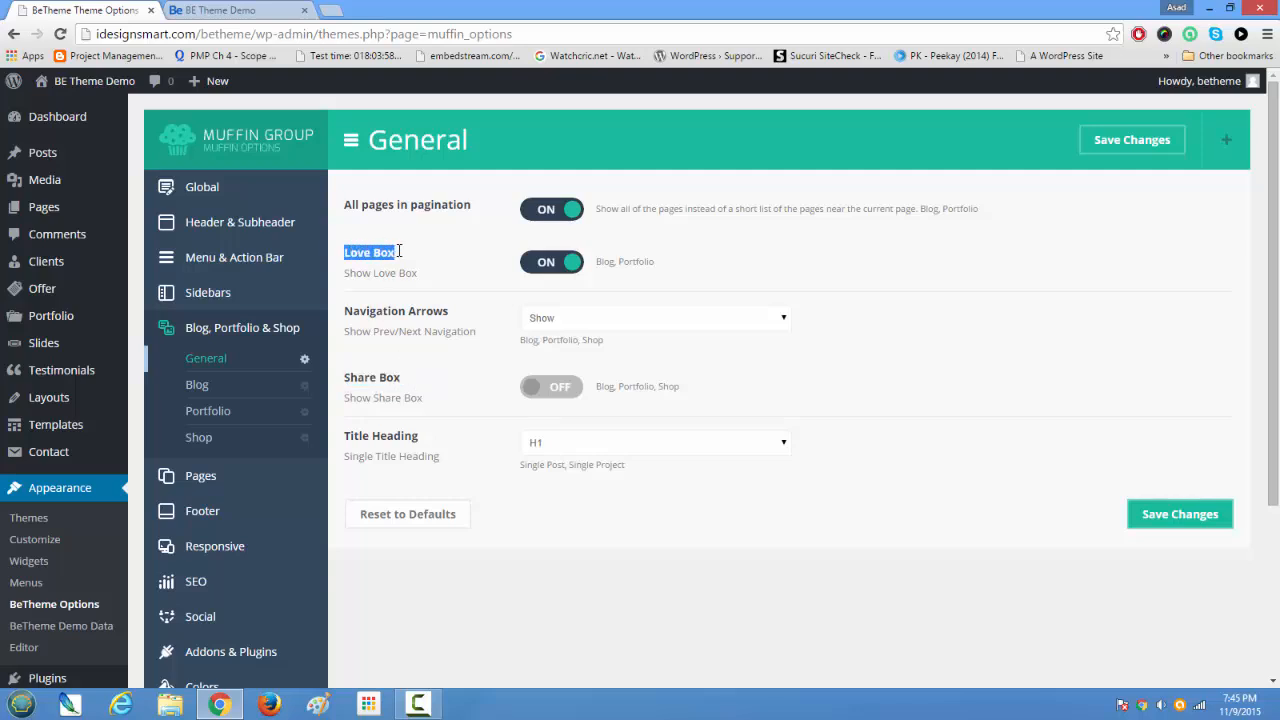
{"action": "left_click_drag", "start_coordinate": [351, 205], "coordinate": [491, 212]}
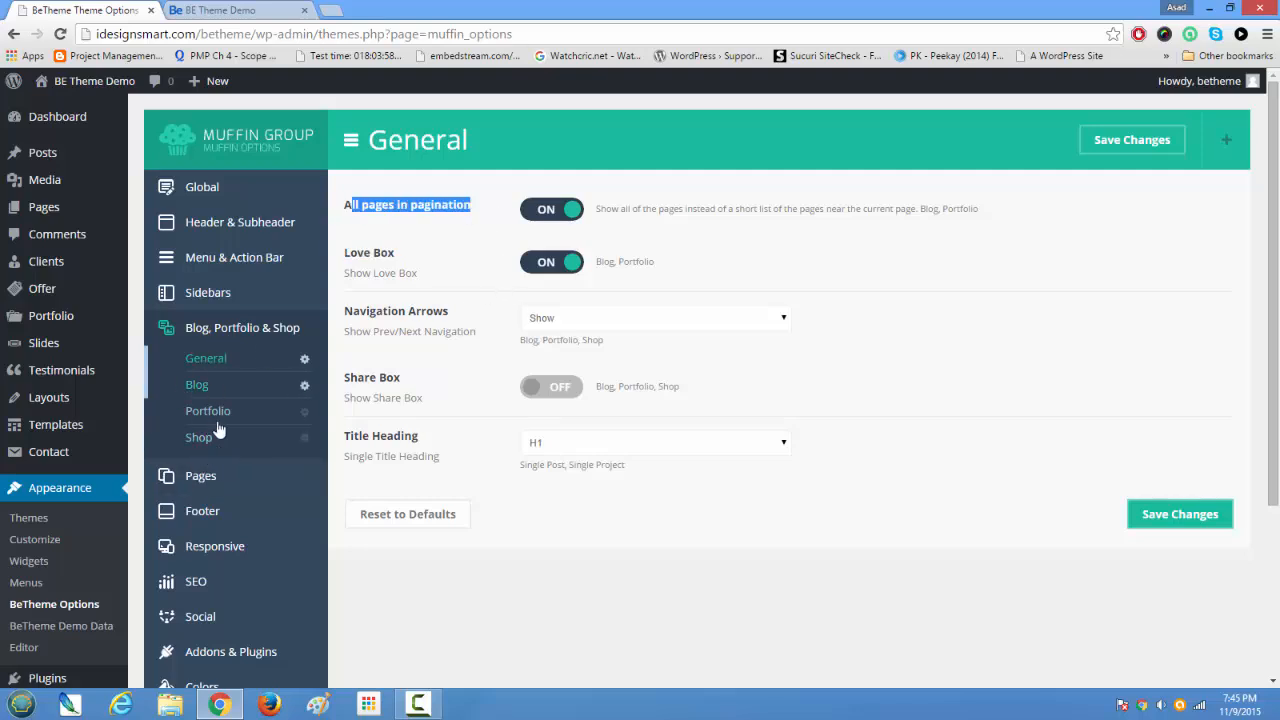
Step: Open the Footer settings, look through them and set the footer Layout to 1/1
{"action": "scroll", "coordinate": [263, 450], "scroll_direction": "down", "scroll_amount": 3}
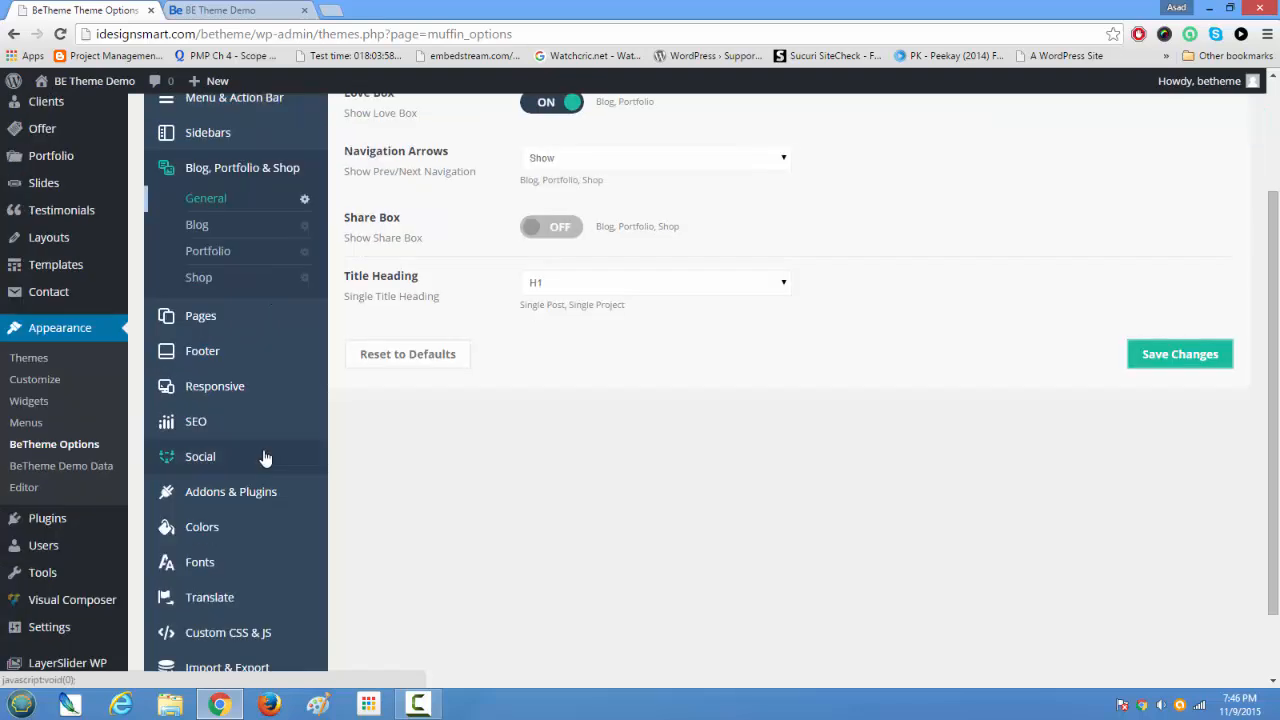
{"action": "left_click", "coordinate": [236, 356]}
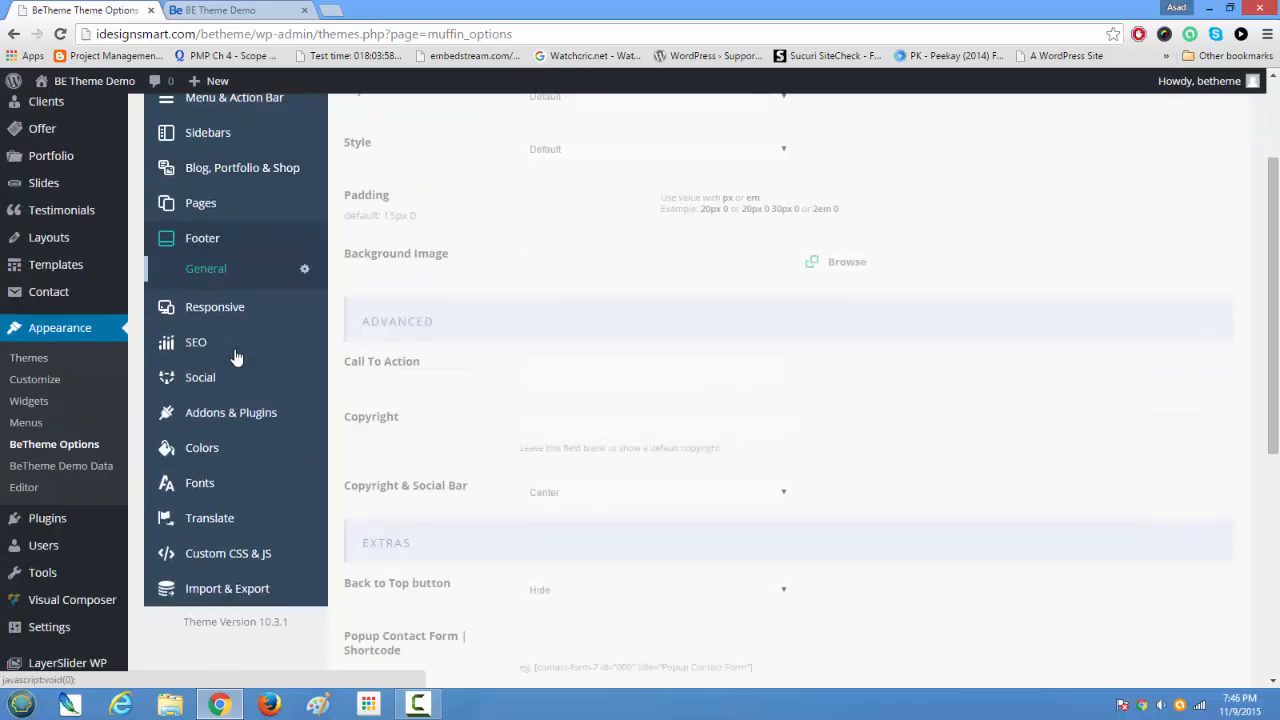
{"action": "scroll", "coordinate": [608, 450], "scroll_direction": "down", "scroll_amount": 5}
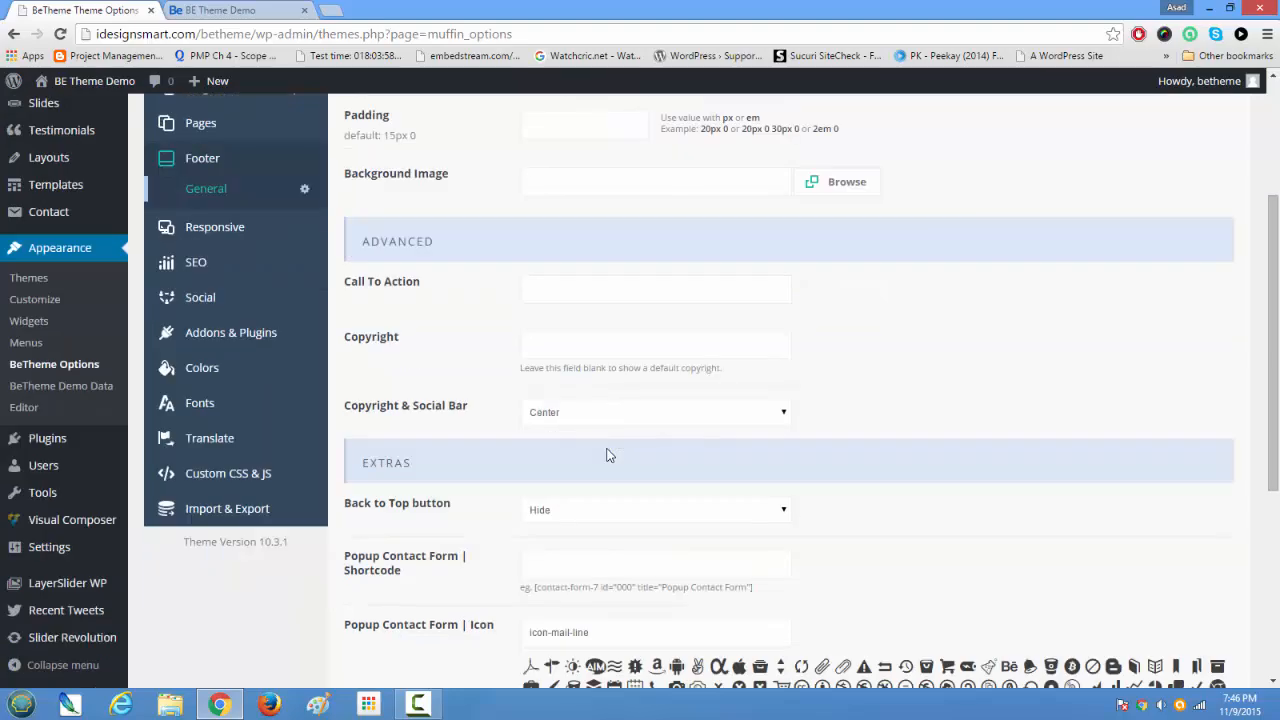
{"action": "scroll", "coordinate": [608, 455], "scroll_direction": "down", "scroll_amount": 4}
{"action": "scroll", "coordinate": [608, 455], "scroll_direction": "up", "scroll_amount": 5}
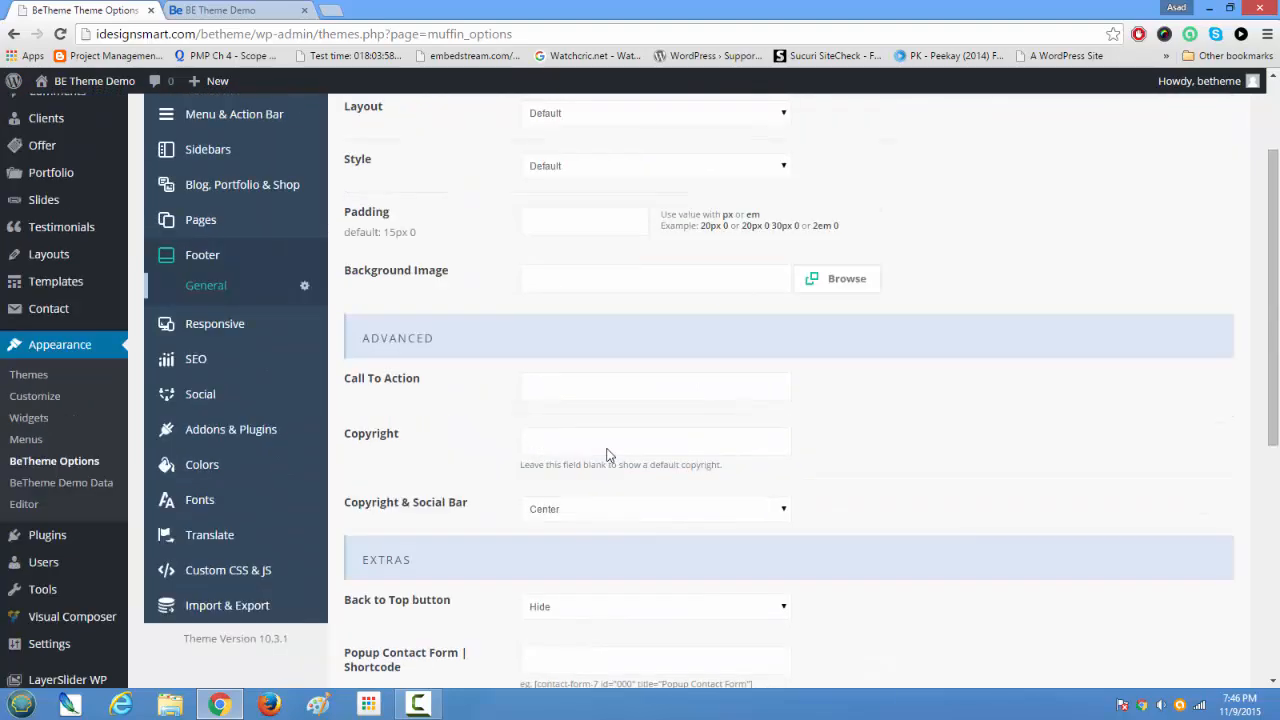
{"action": "scroll", "coordinate": [607, 455], "scroll_direction": "up", "scroll_amount": 3}
{"action": "left_click", "coordinate": [545, 263]}
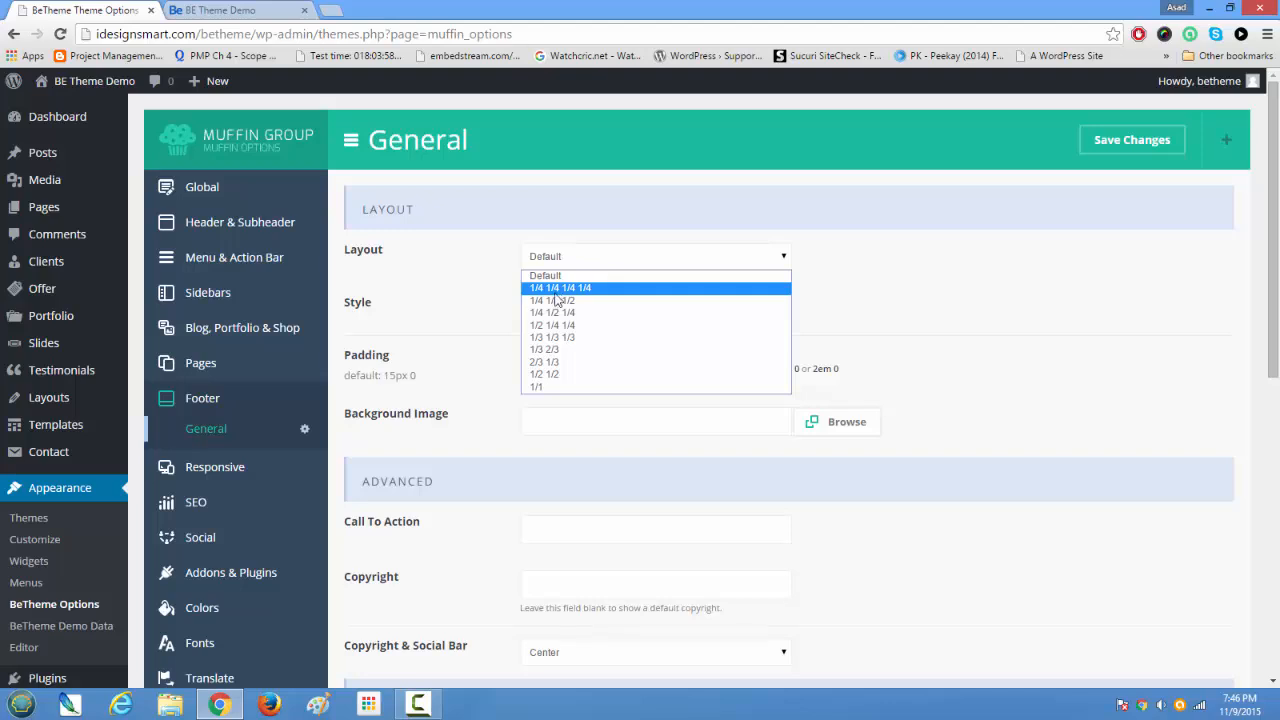
{"action": "left_click", "coordinate": [556, 388]}
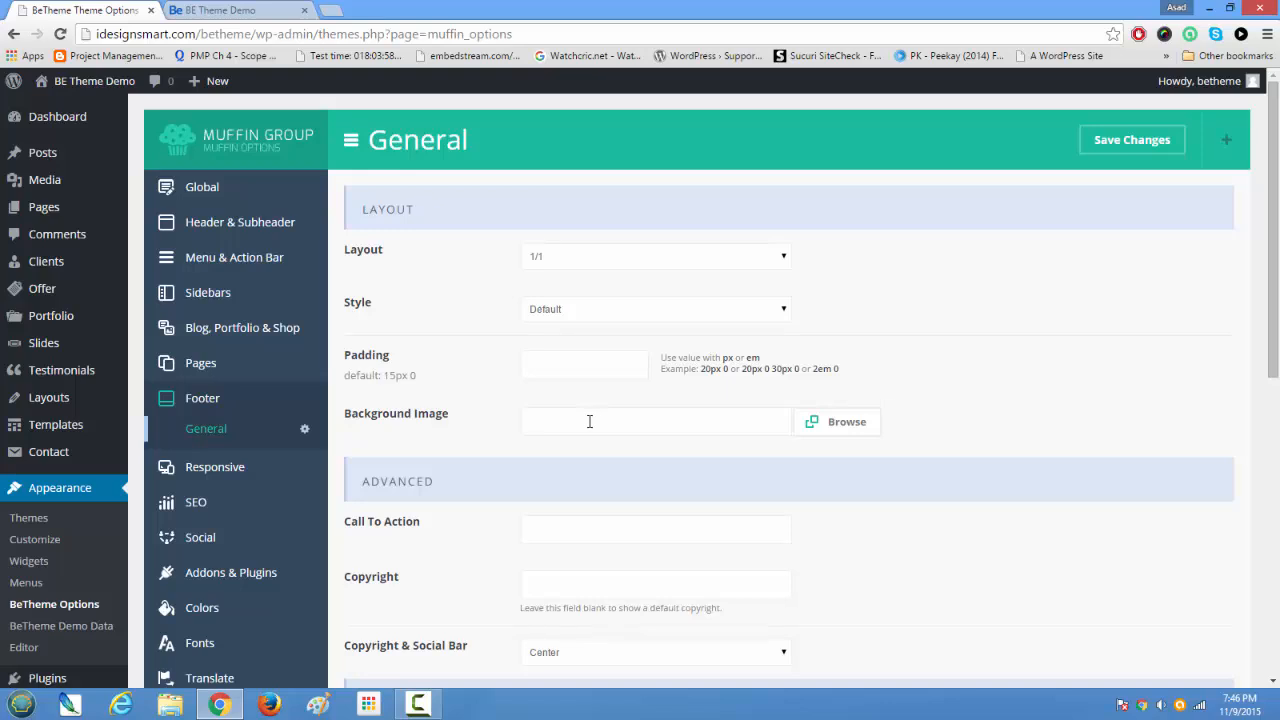
Step: Compare the footer's Copyright option with the copyright line at the end of the home page, and return to the theme options
{"action": "scroll", "coordinate": [589, 421], "scroll_direction": "down", "scroll_amount": 3}
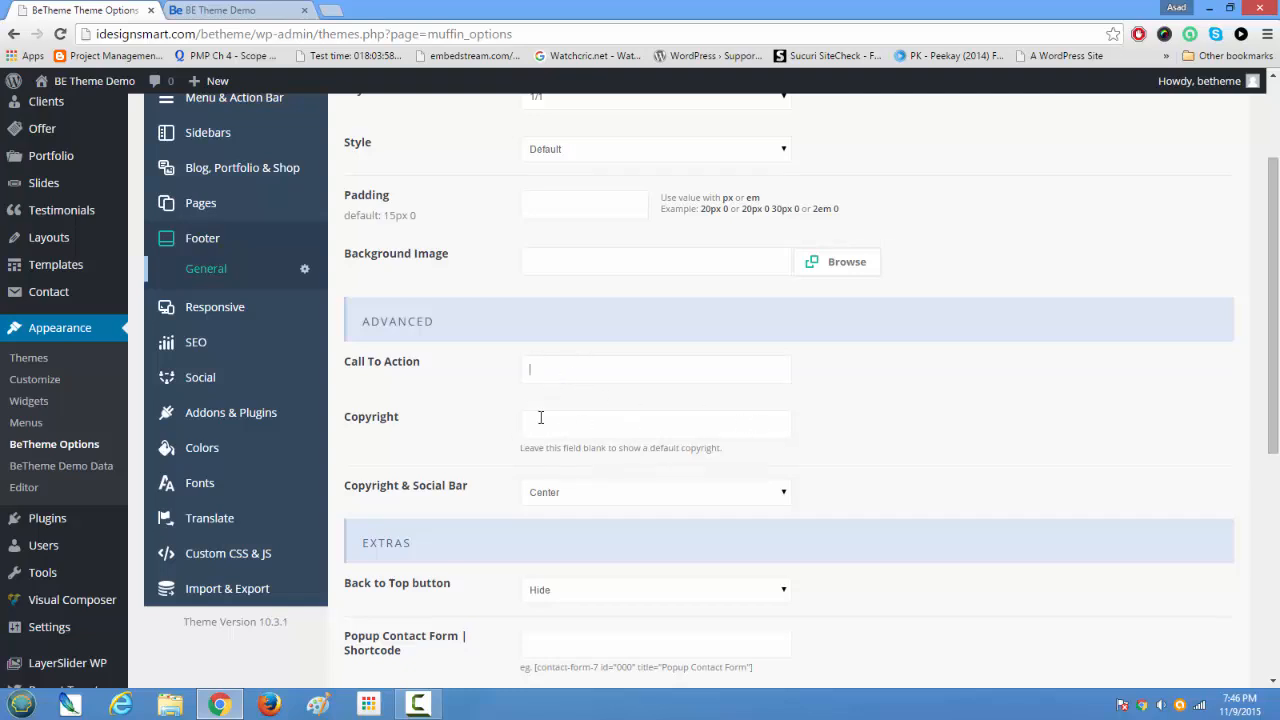
{"action": "left_click", "coordinate": [240, 10]}
{"action": "scroll", "coordinate": [438, 477], "scroll_direction": "down", "scroll_amount": 1}
{"action": "scroll", "coordinate": [438, 477], "scroll_direction": "down", "scroll_amount": 15}
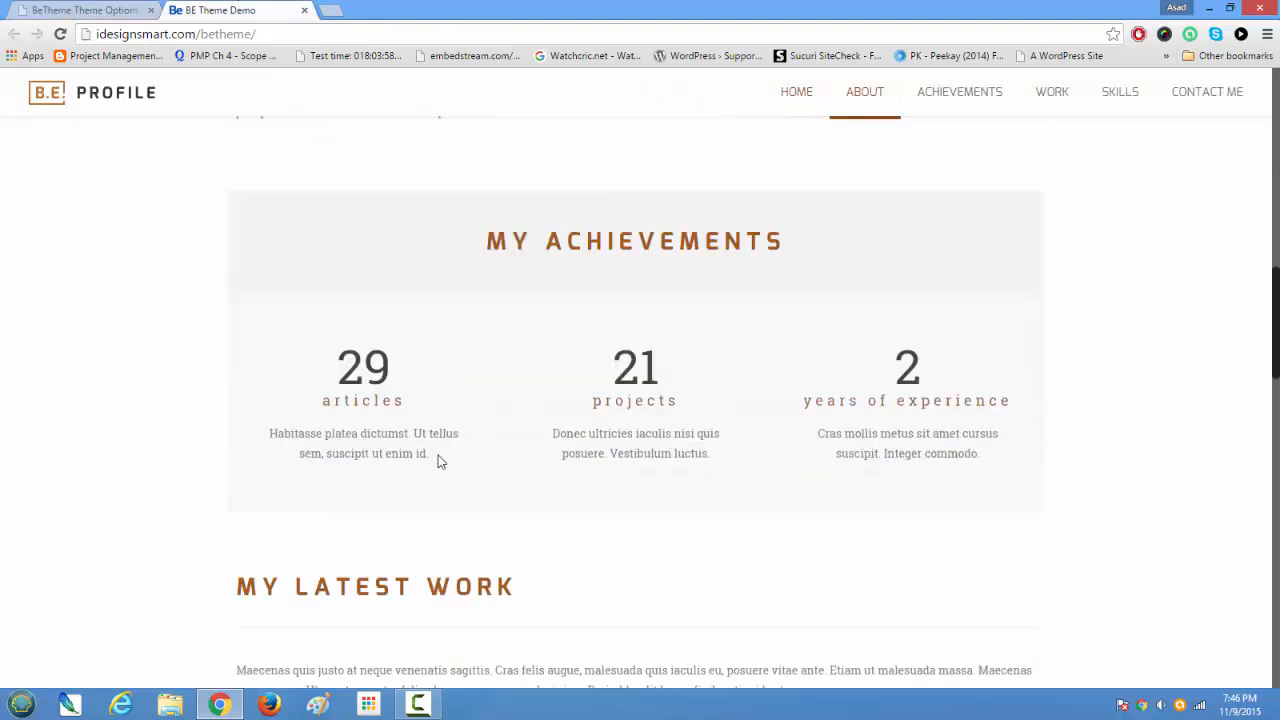
{"action": "scroll", "coordinate": [438, 461], "scroll_direction": "down", "scroll_amount": 10}
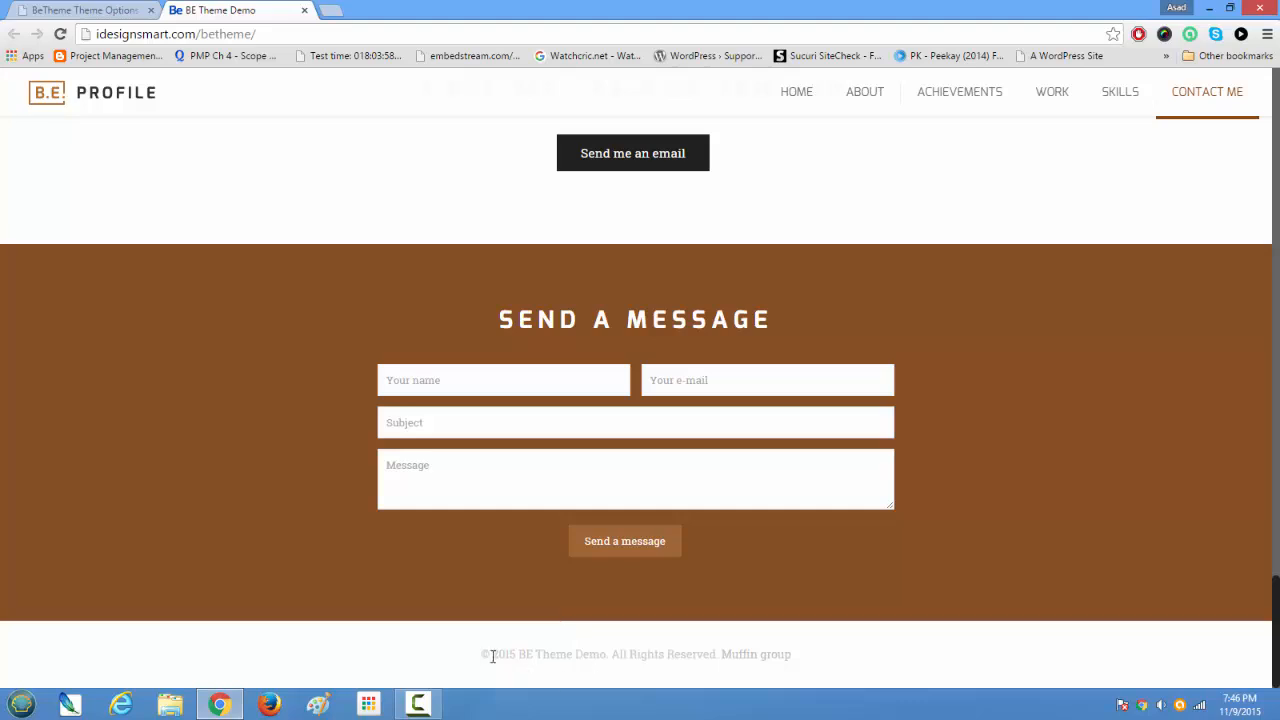
{"action": "left_click_drag", "start_coordinate": [479, 655], "coordinate": [873, 665]}
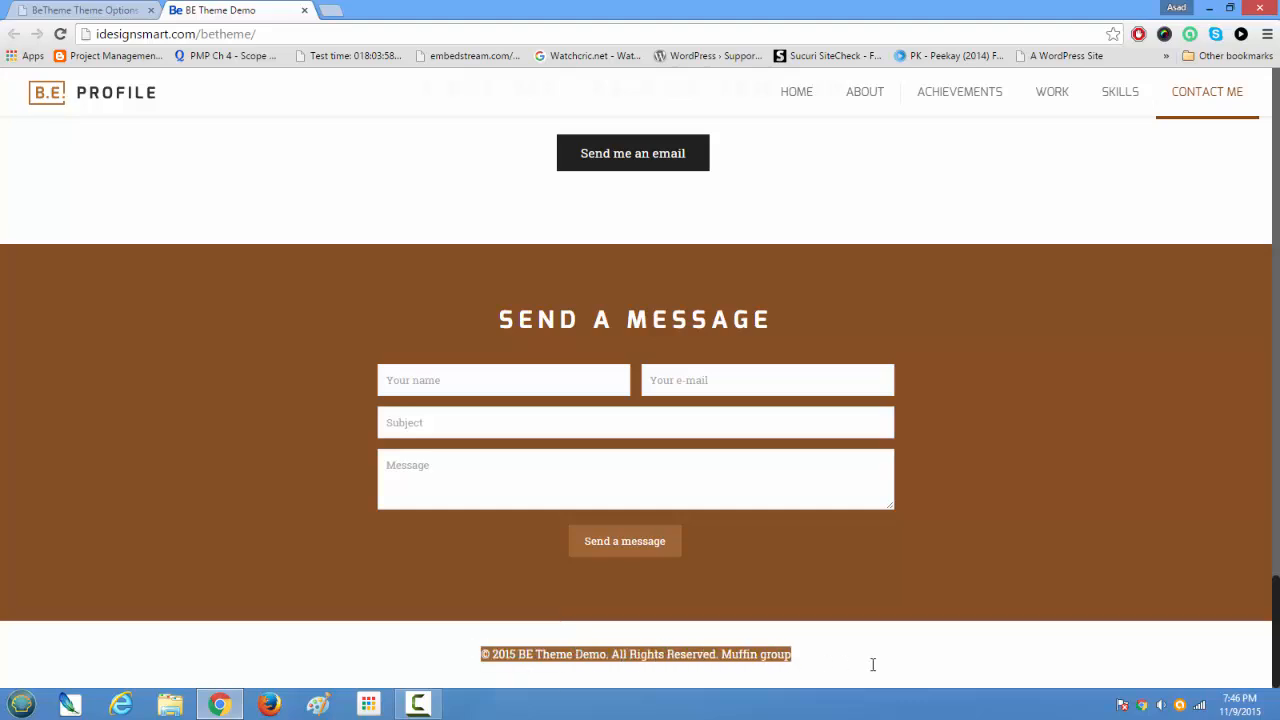
{"action": "key", "text": "ctrl+Tab"}
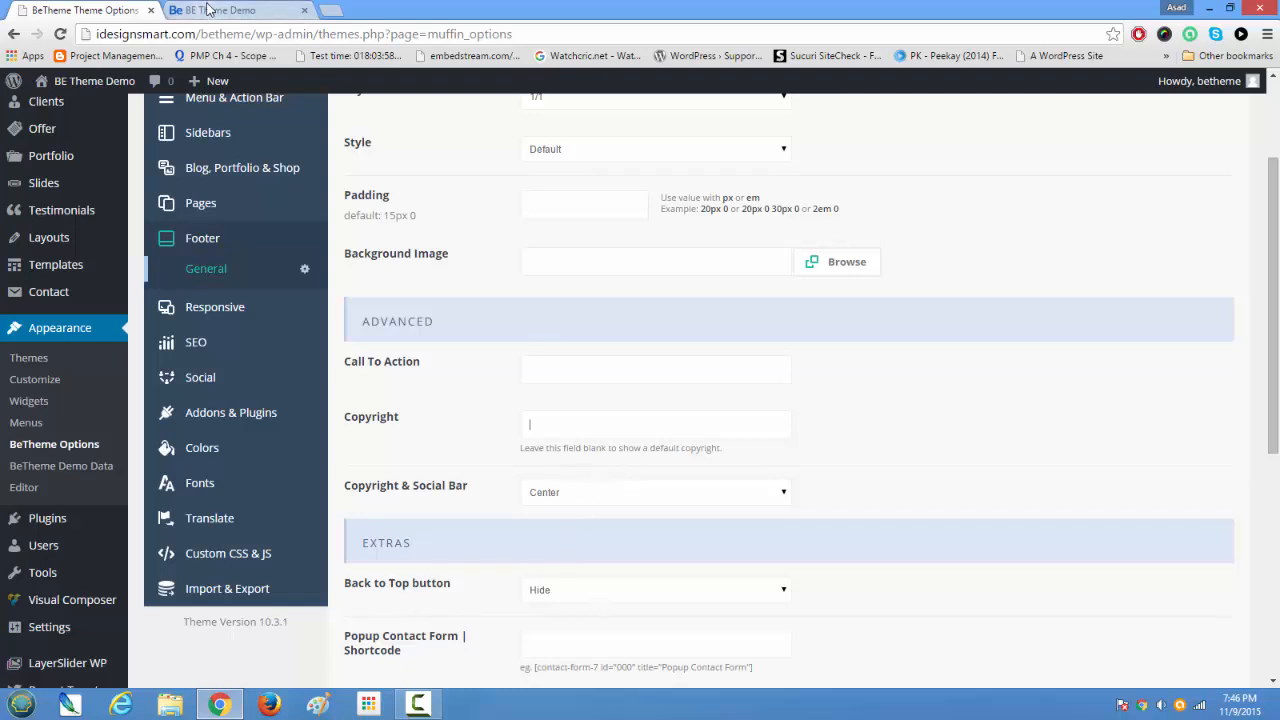
Step: List the Back to Top button choices and examine on the home page how going from the footer back to the start works
{"action": "left_click", "coordinate": [646, 590]}
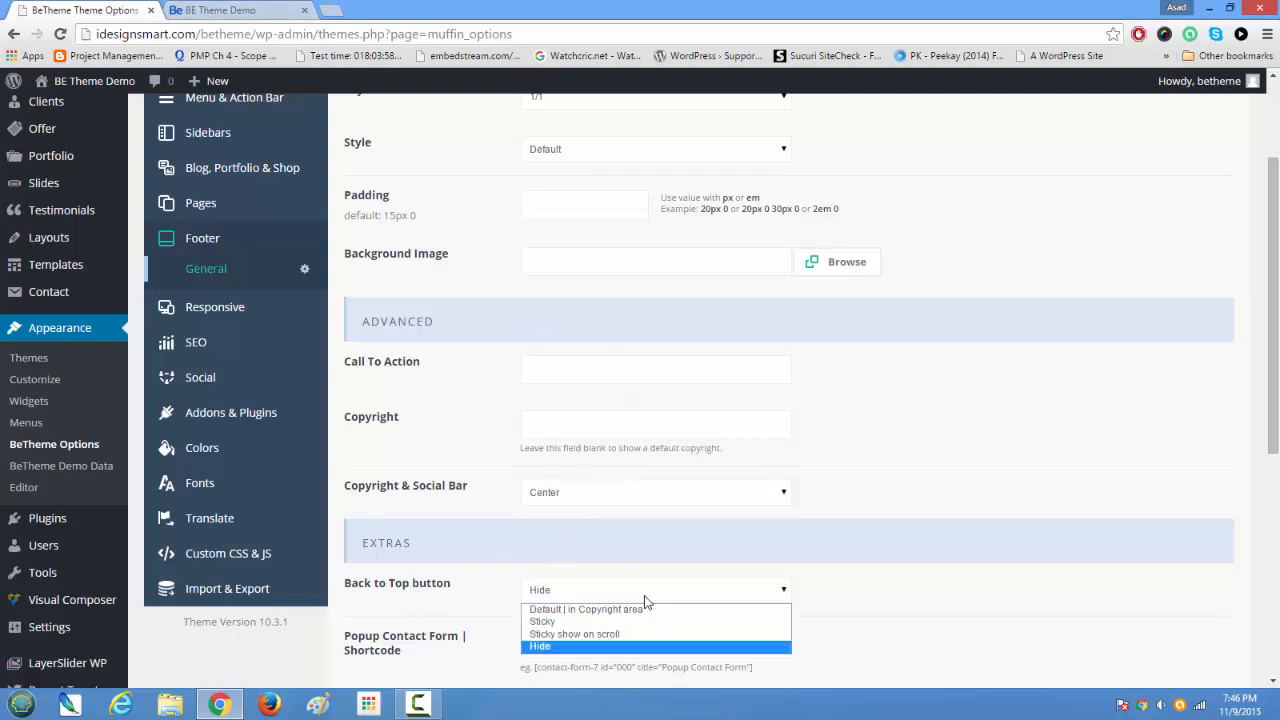
{"action": "left_click", "coordinate": [632, 592]}
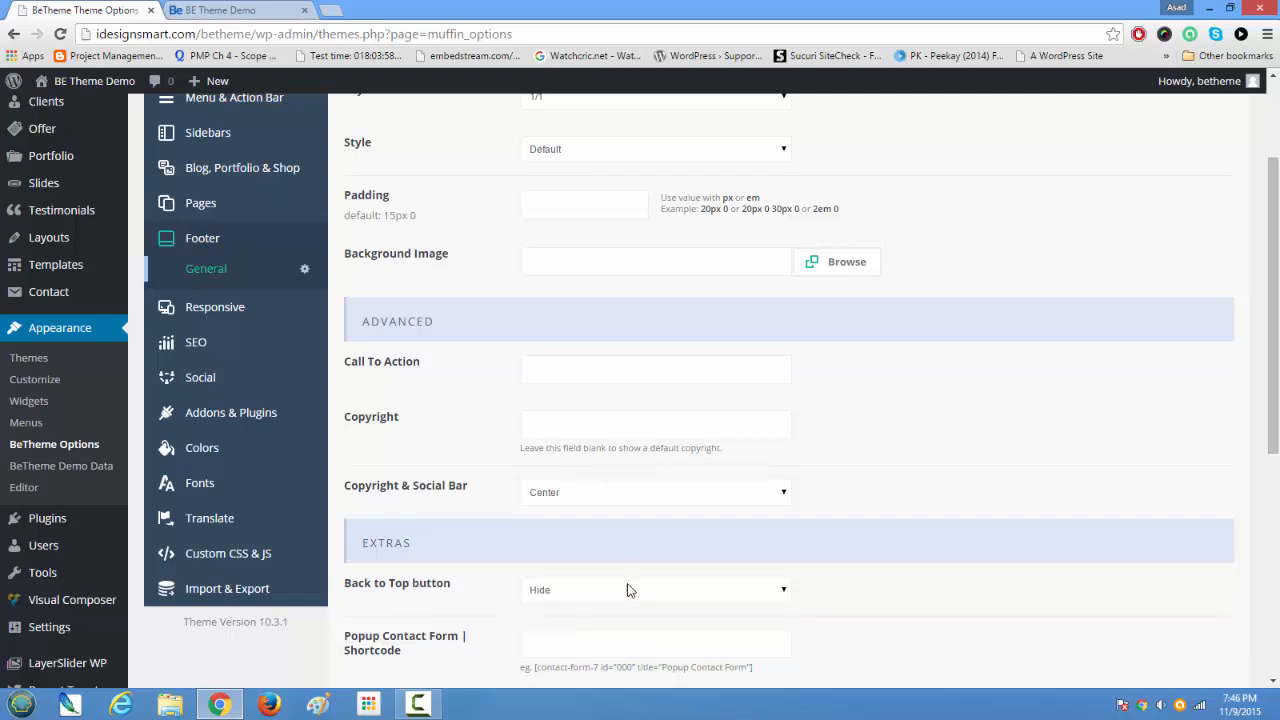
{"action": "left_click", "coordinate": [230, 9]}
{"action": "scroll", "coordinate": [622, 458], "scroll_direction": "up", "scroll_amount": 4}
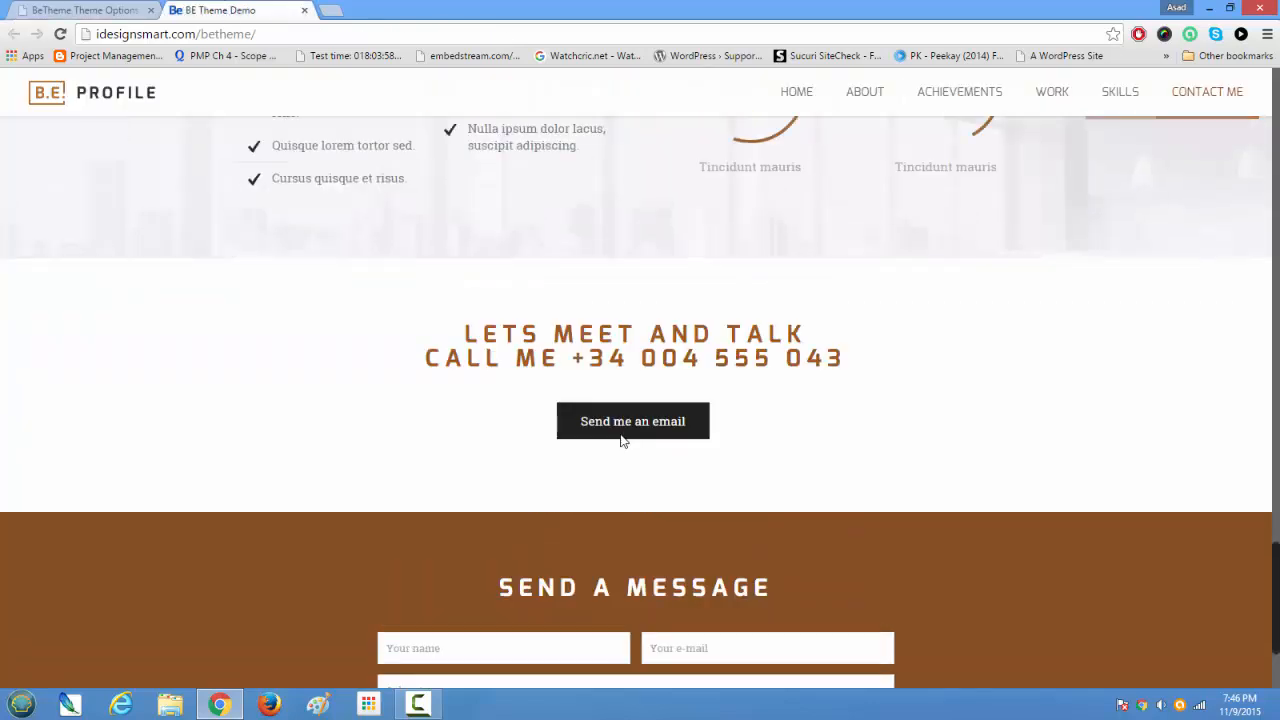
{"action": "scroll", "coordinate": [621, 434], "scroll_direction": "down", "scroll_amount": 3}
{"action": "scroll", "coordinate": [621, 434], "scroll_direction": "down", "scroll_amount": 1}
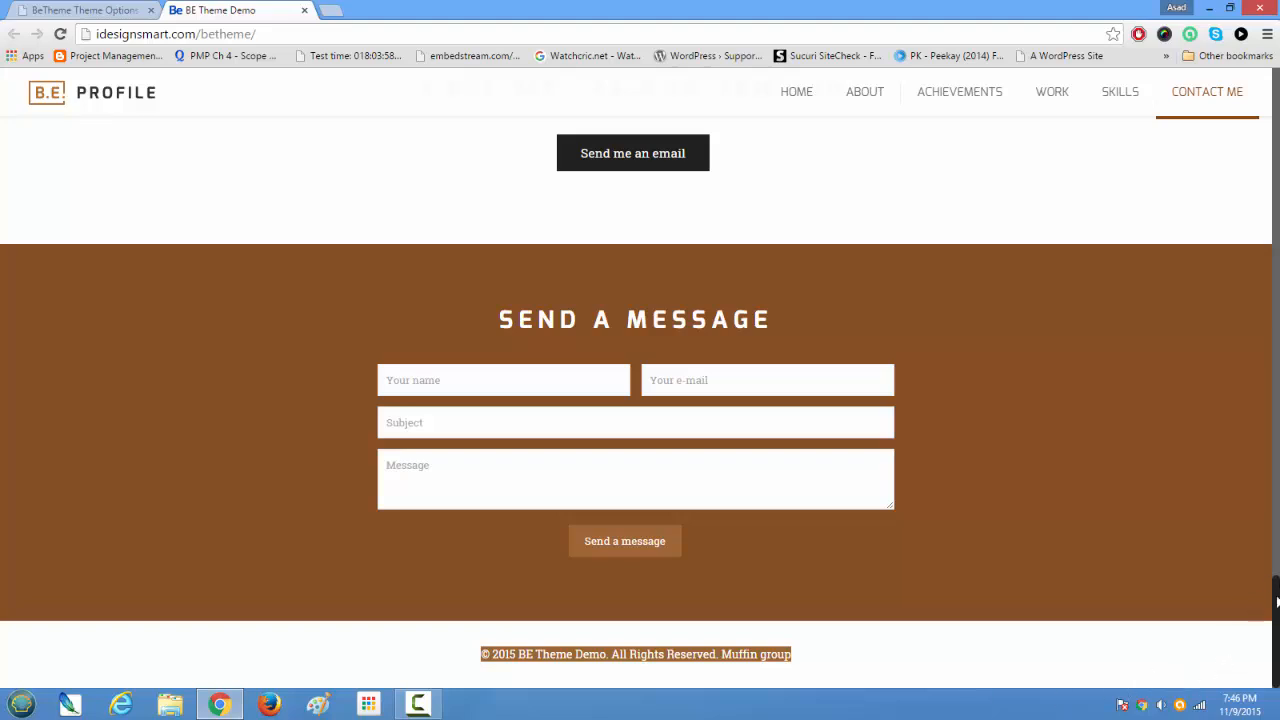
{"action": "left_click_drag", "start_coordinate": [1277, 600], "coordinate": [1234, 51]}
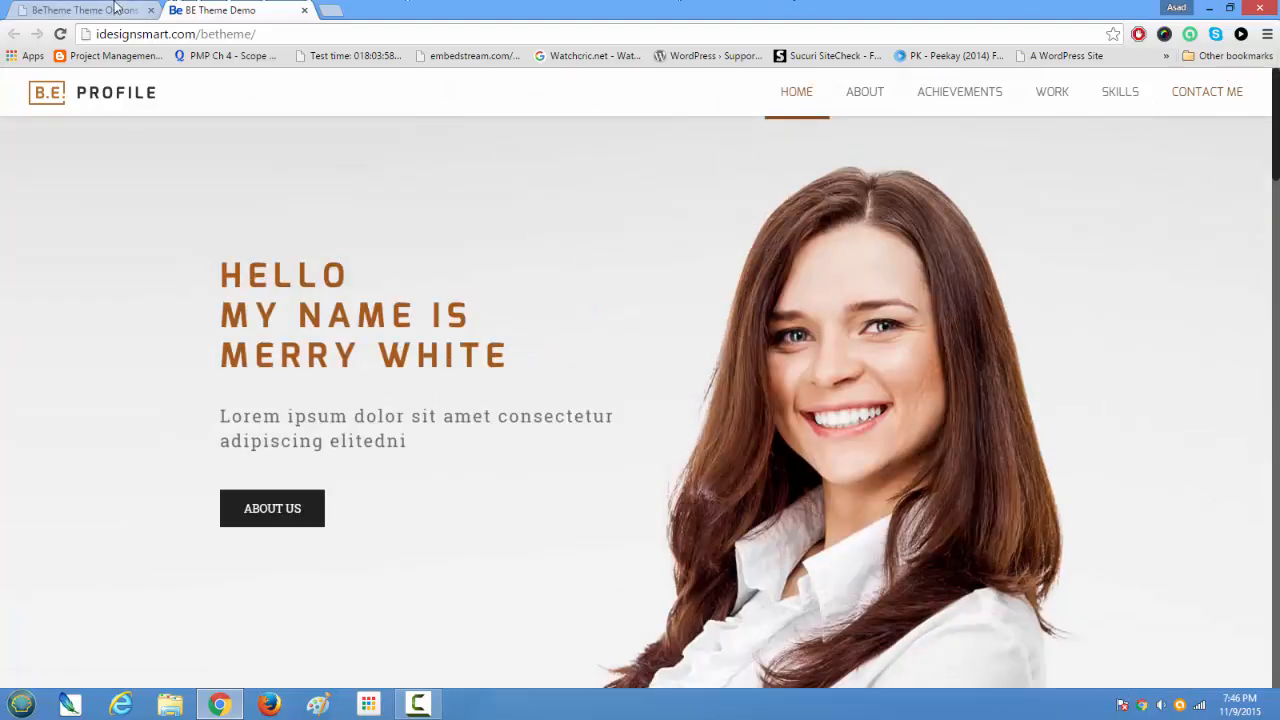
Step: Return to the Footer settings and review the Popup Contact Form shortcode and icon options
{"action": "left_click", "coordinate": [116, 9]}
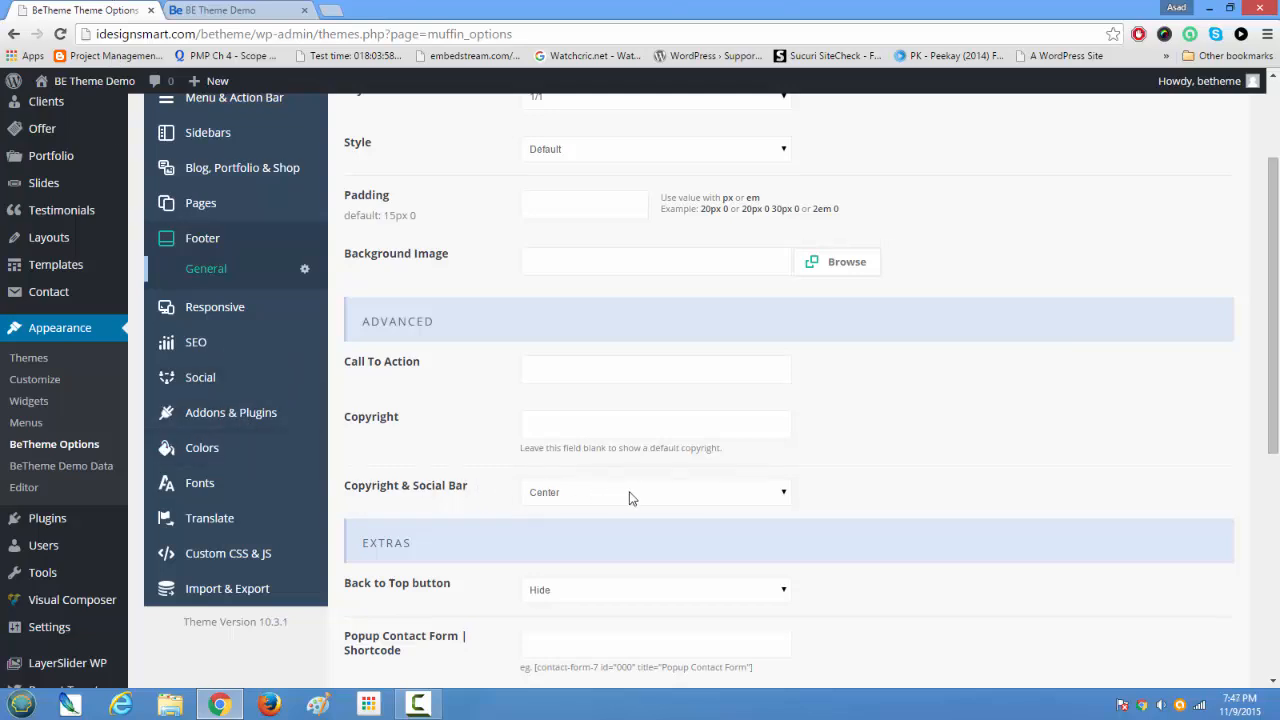
{"action": "scroll", "coordinate": [623, 509], "scroll_direction": "down", "scroll_amount": 5}
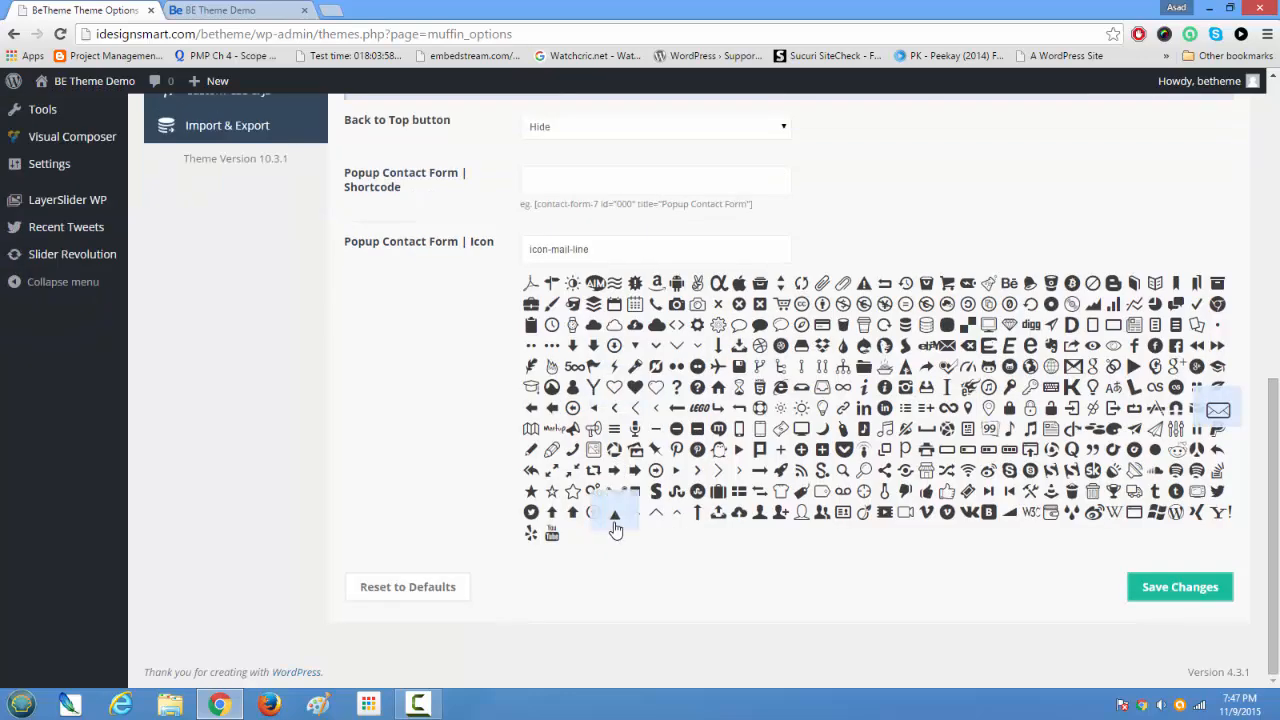
{"action": "scroll", "coordinate": [615, 530], "scroll_direction": "up", "scroll_amount": 5}
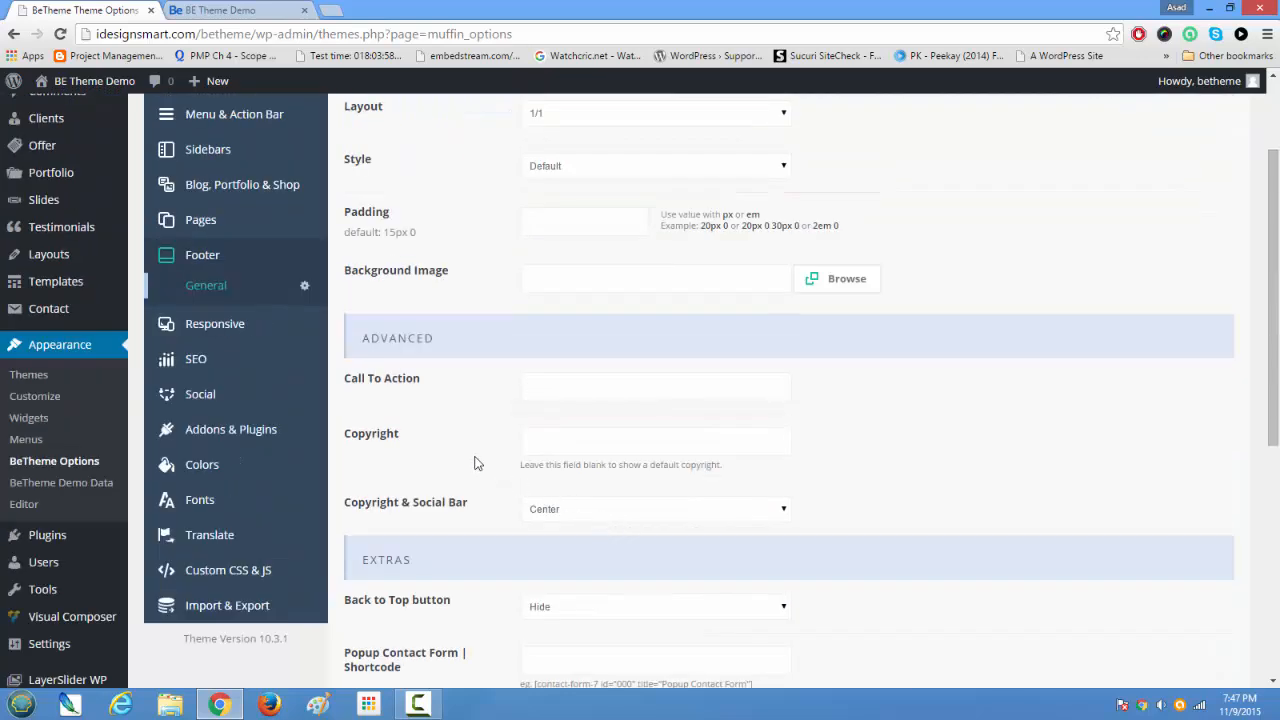
Step: Open the Responsive settings and check the home page in a phone-width browser window, expanding and collapsing its mobile menu
{"action": "left_click", "coordinate": [234, 331]}
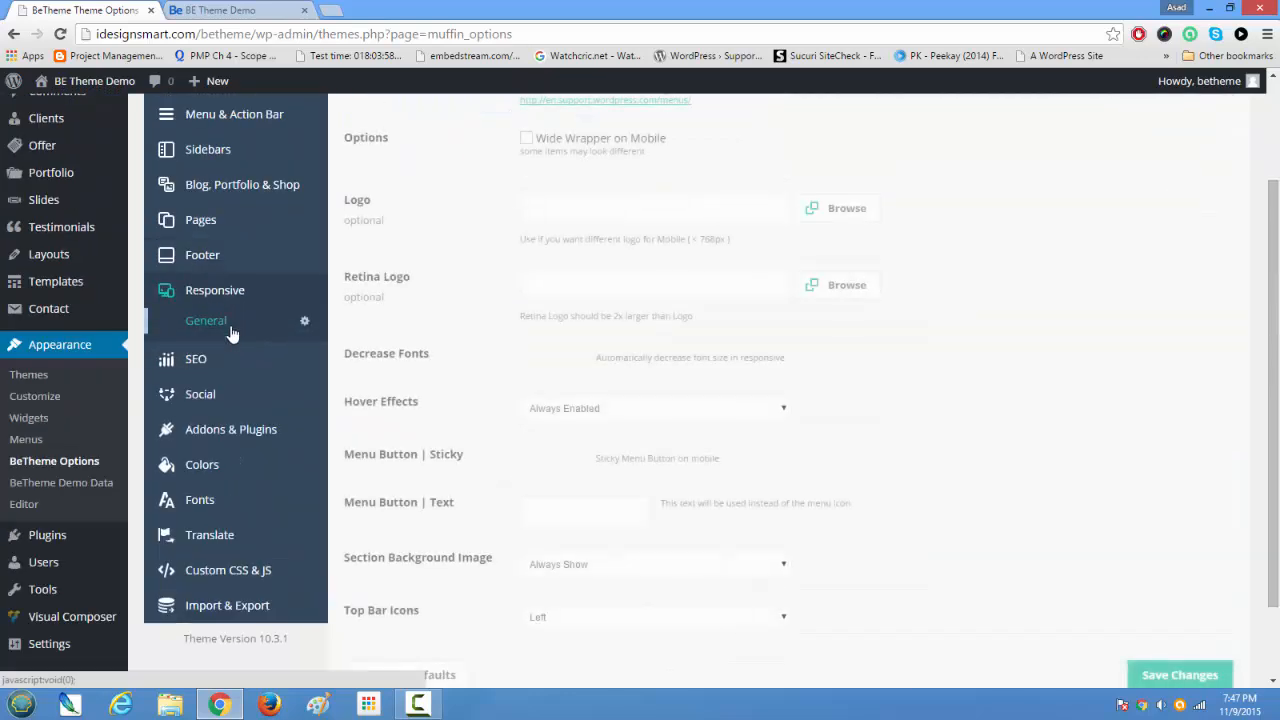
{"action": "scroll", "coordinate": [694, 500], "scroll_direction": "up", "scroll_amount": 2}
{"action": "left_click", "coordinate": [318, 9]}
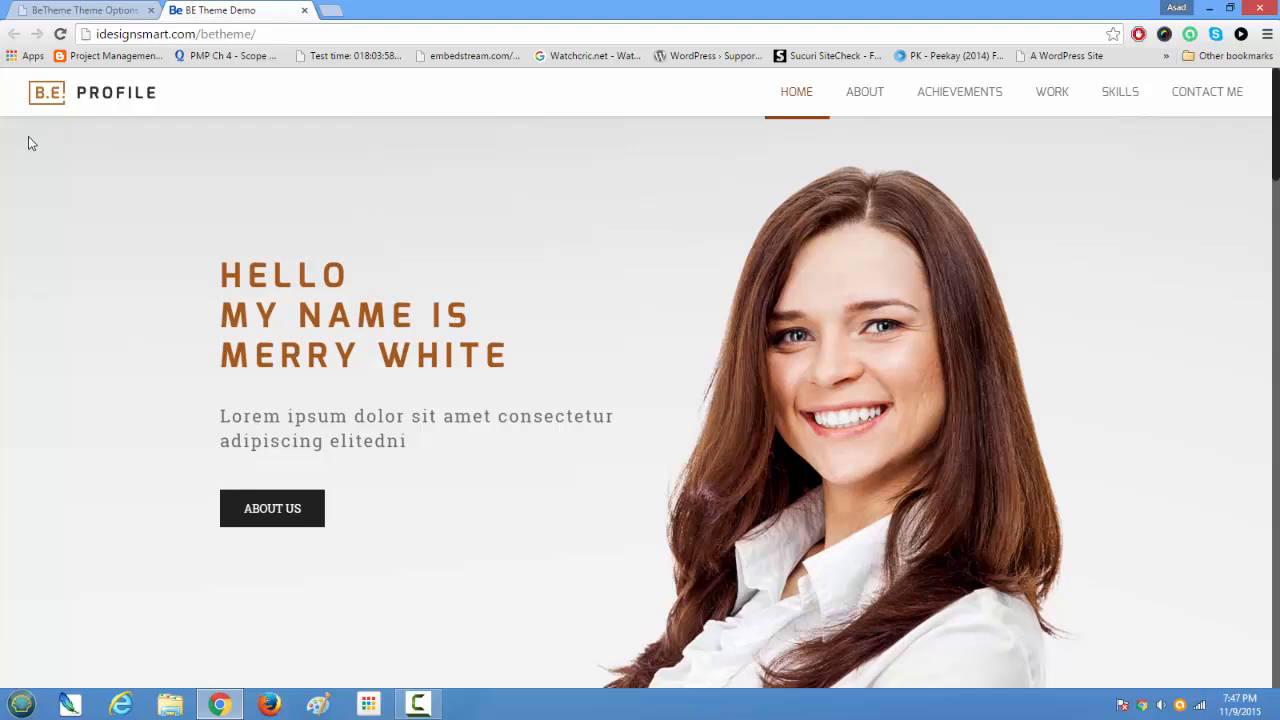
{"action": "double_click", "coordinate": [481, 10]}
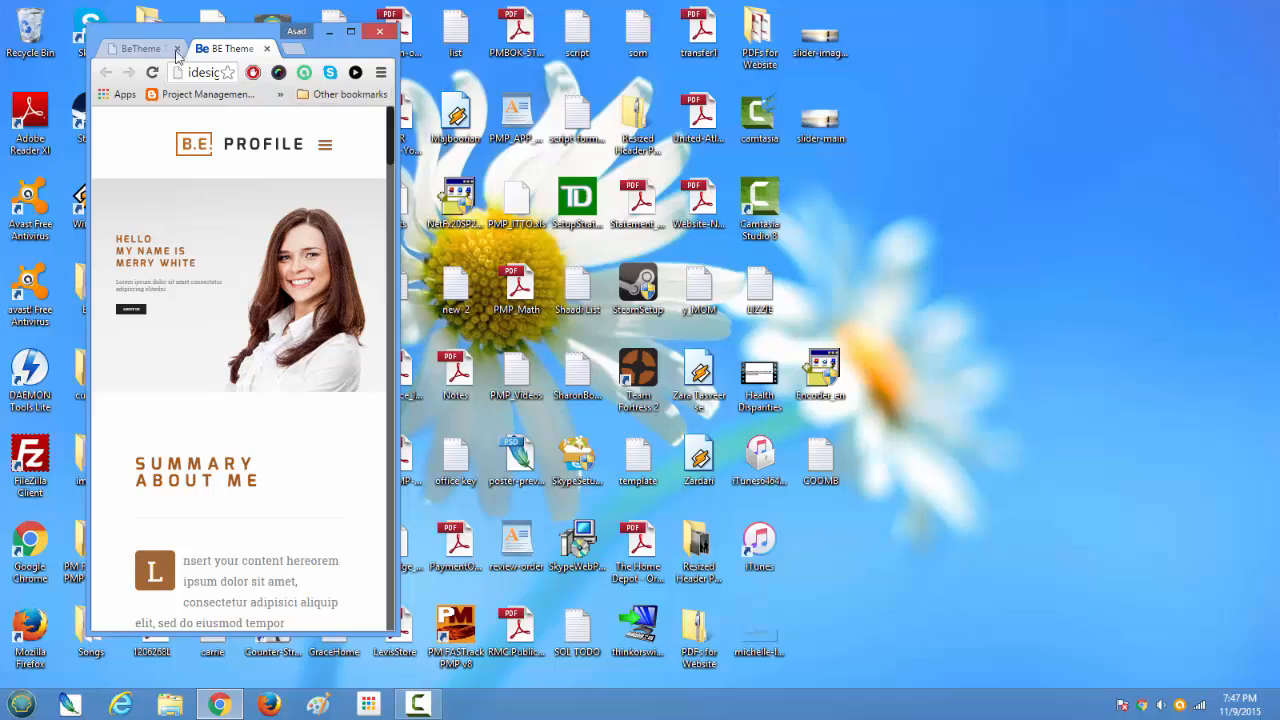
{"action": "left_click_drag", "start_coordinate": [157, 37], "coordinate": [676, 56]}
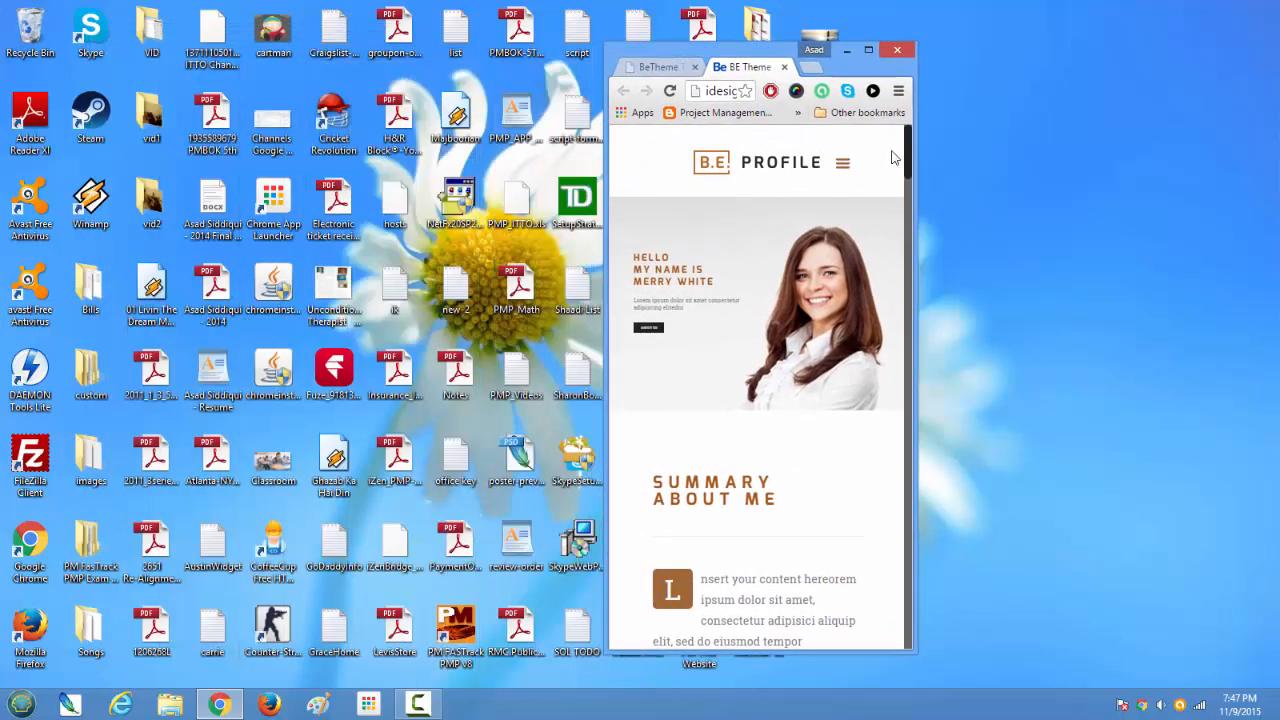
{"action": "left_click", "coordinate": [843, 164]}
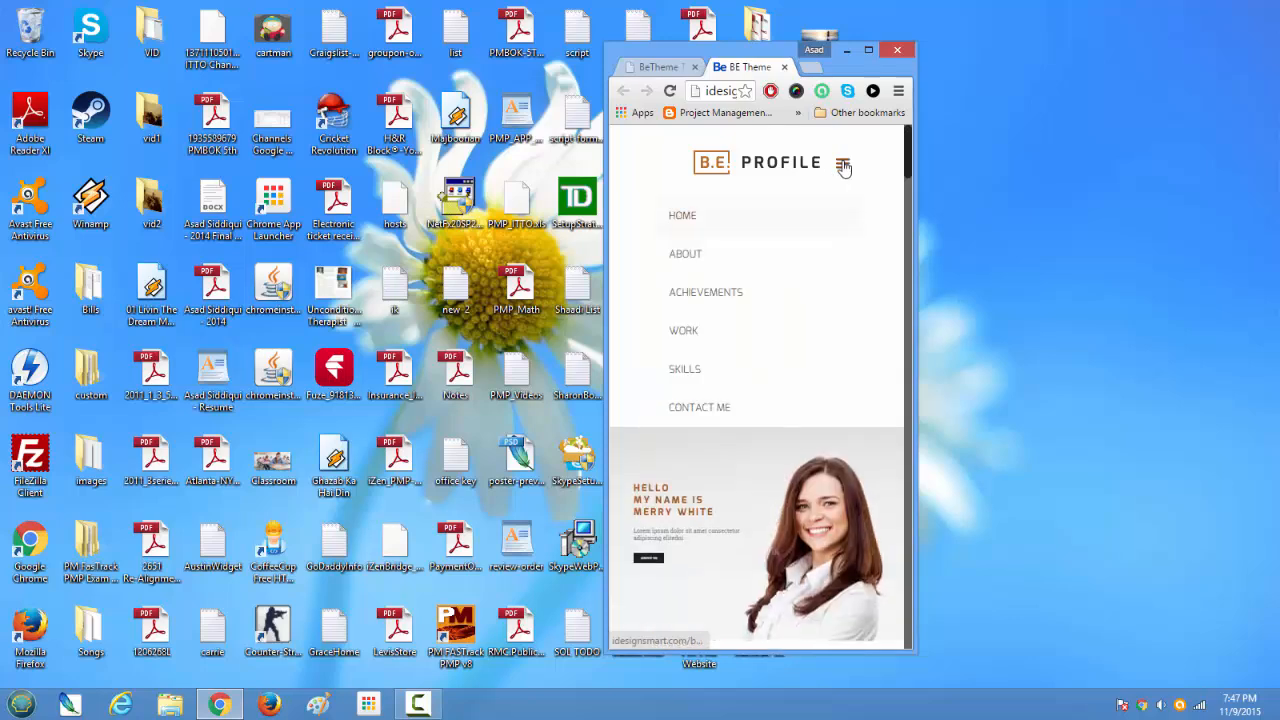
{"action": "left_click", "coordinate": [843, 165]}
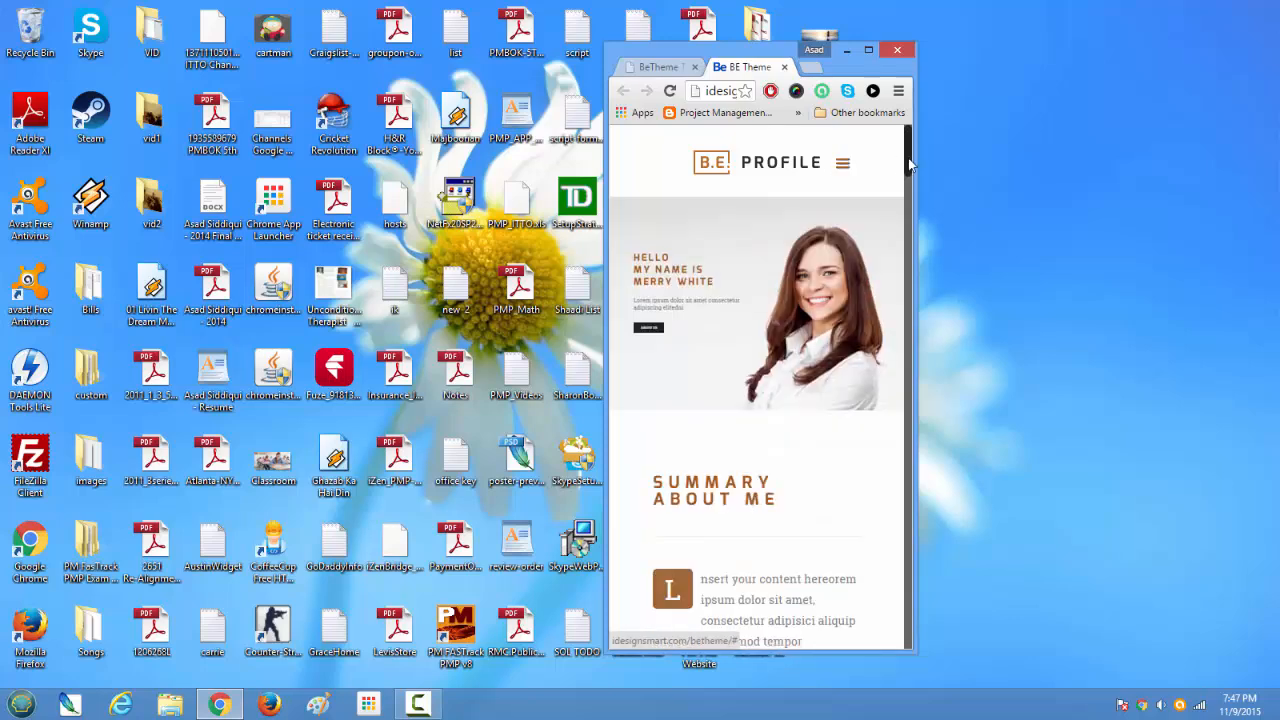
Step: Look down the phone-width home page, maximize the browser window and check the layout at full width
{"action": "left_click_drag", "start_coordinate": [910, 163], "coordinate": [833, 85]}
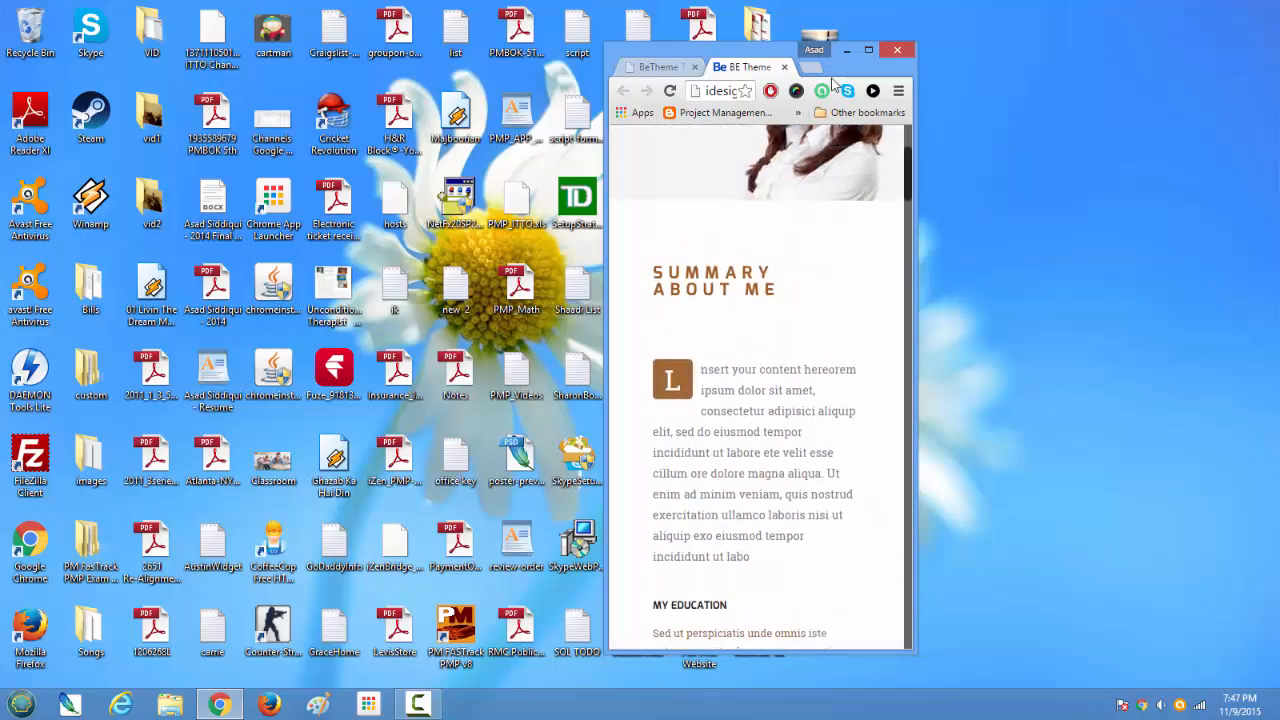
{"action": "left_click", "coordinate": [868, 49]}
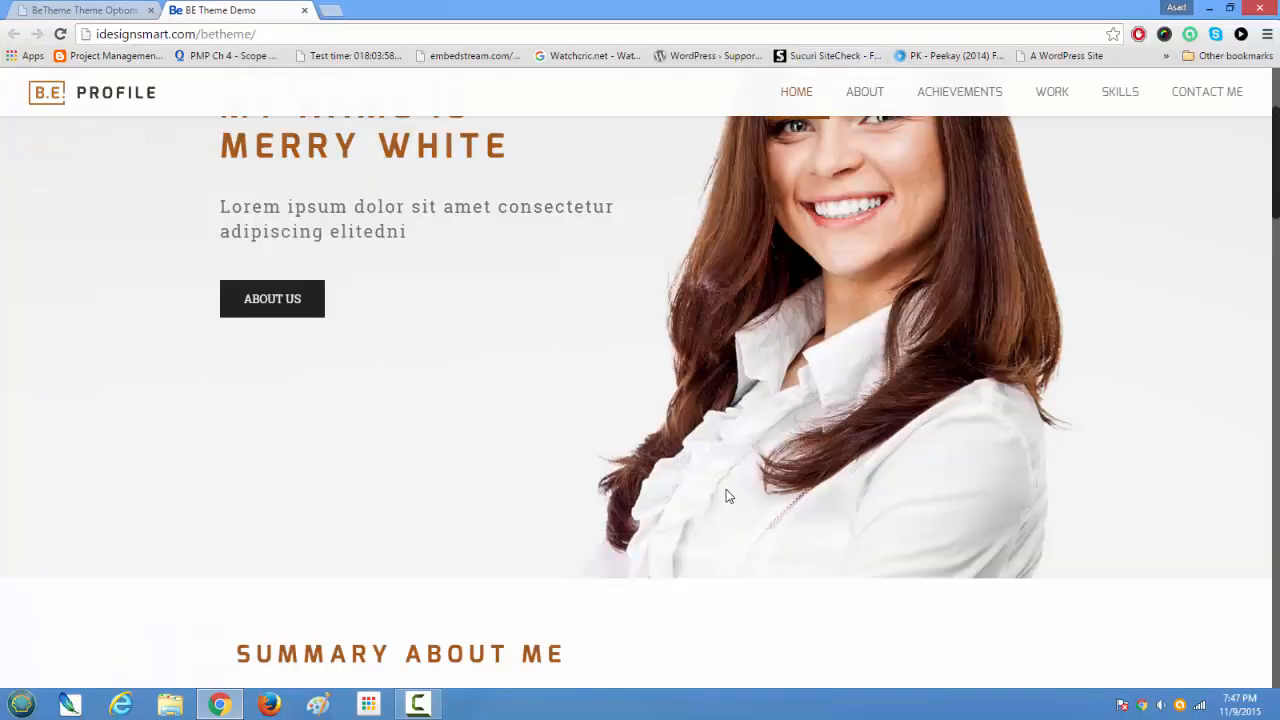
{"action": "scroll", "coordinate": [726, 489], "scroll_direction": "down", "scroll_amount": 7}
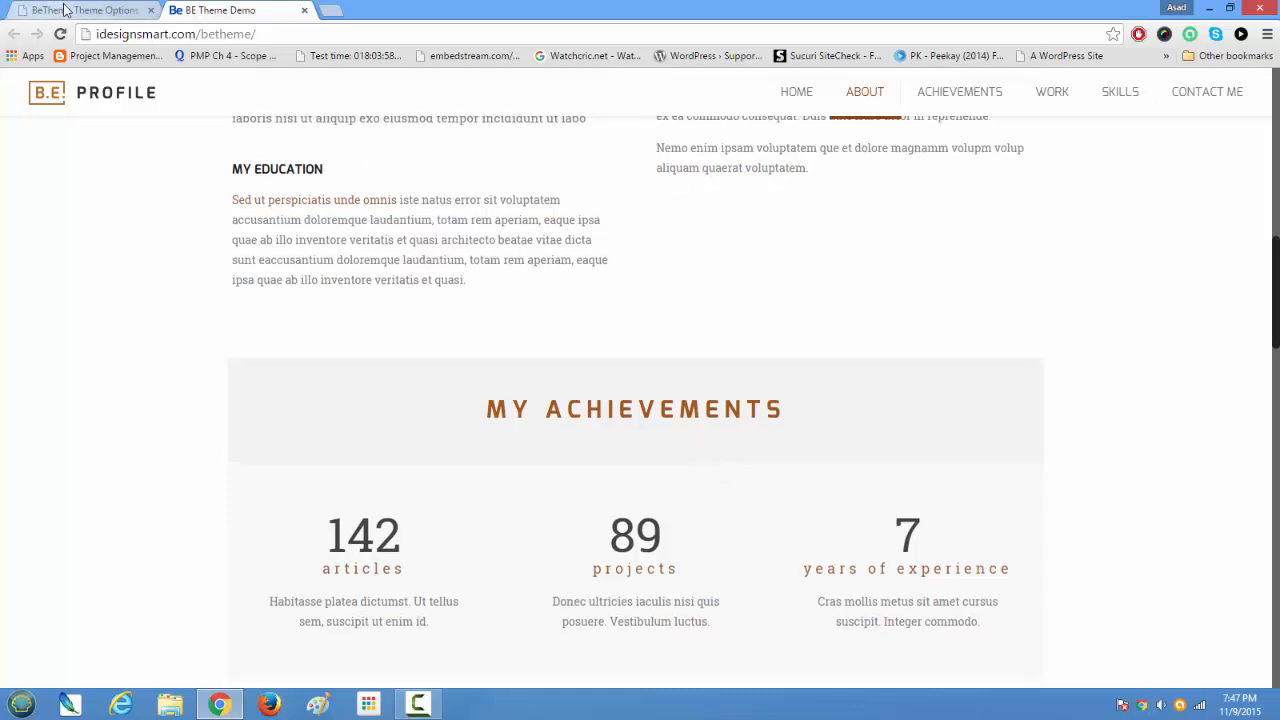
Step: Return to the theme's Responsive settings, look through them and switch the Responsive option off and back on
{"action": "left_click", "coordinate": [64, 10]}
{"action": "scroll", "coordinate": [637, 383], "scroll_direction": "down", "scroll_amount": 3}
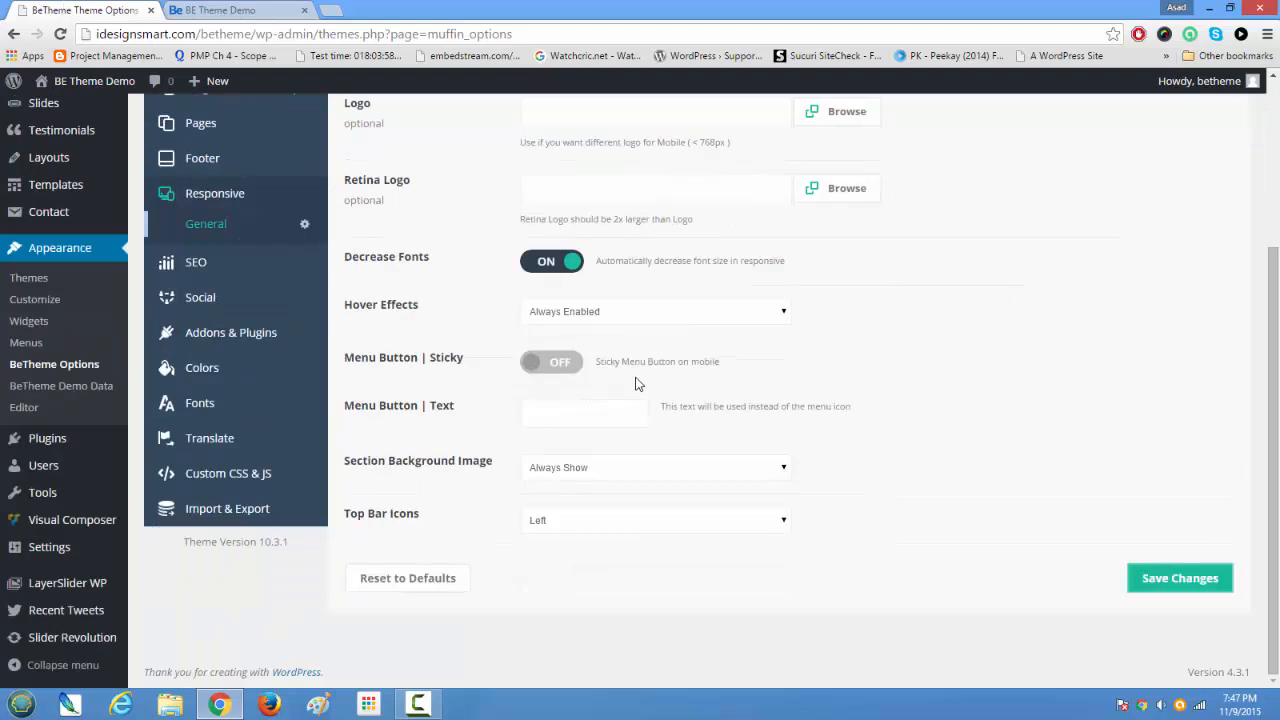
{"action": "scroll", "coordinate": [630, 370], "scroll_direction": "up", "scroll_amount": 3}
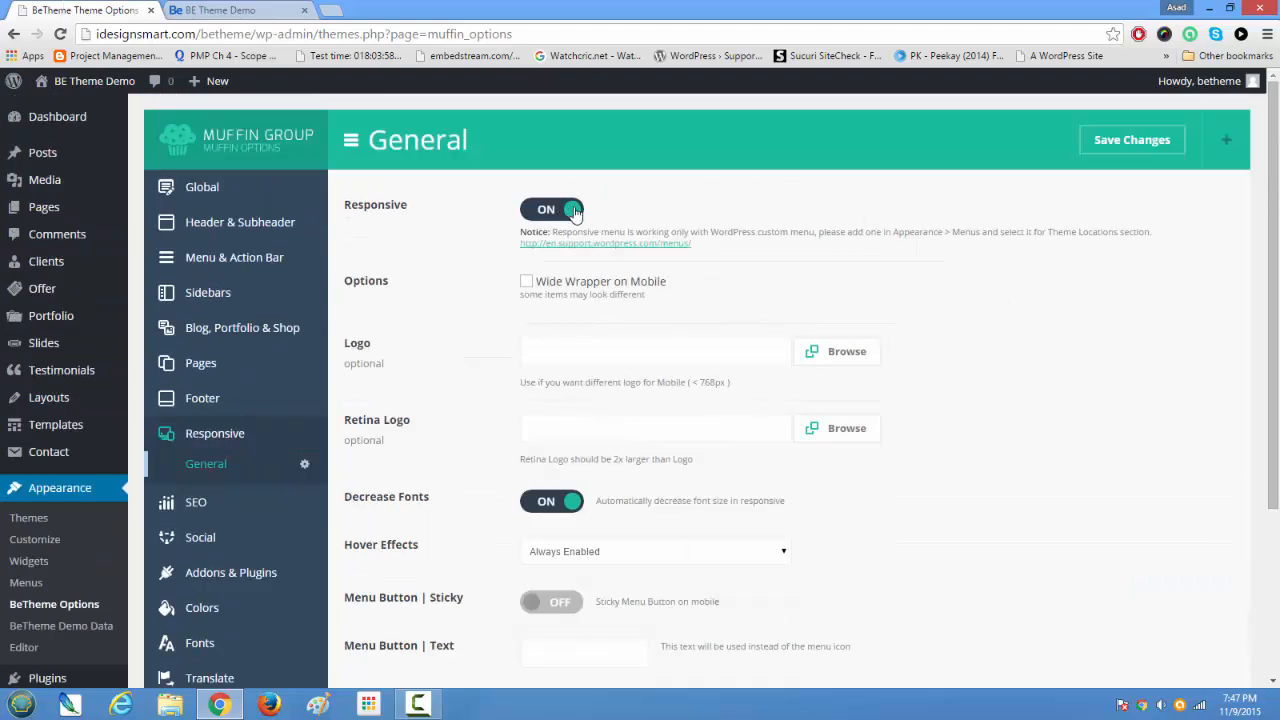
{"action": "left_click", "coordinate": [530, 211]}
{"action": "left_click", "coordinate": [576, 214]}
Step: Highlight the Decrease Fonts option and examine the text sizes on the home page from the achievements to the contact section
{"action": "left_click_drag", "start_coordinate": [345, 494], "coordinate": [516, 506]}
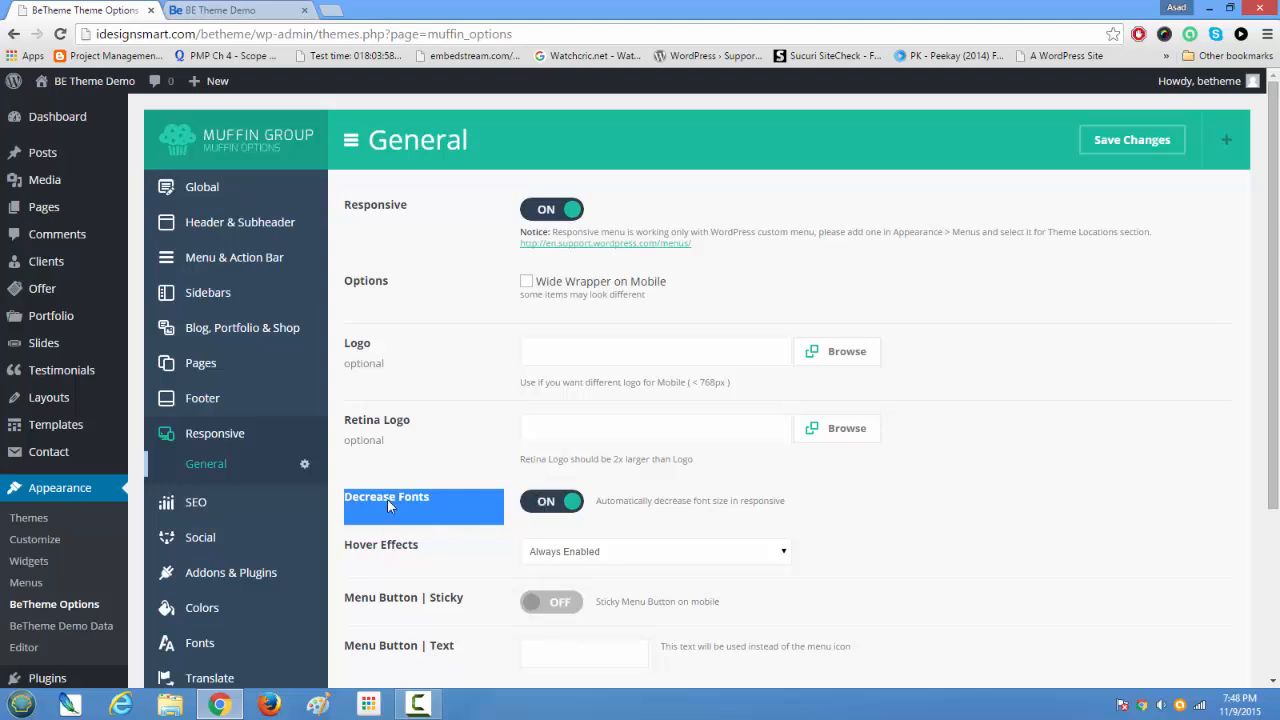
{"action": "left_click", "coordinate": [255, 10]}
{"action": "scroll", "coordinate": [513, 447], "scroll_direction": "down", "scroll_amount": 3}
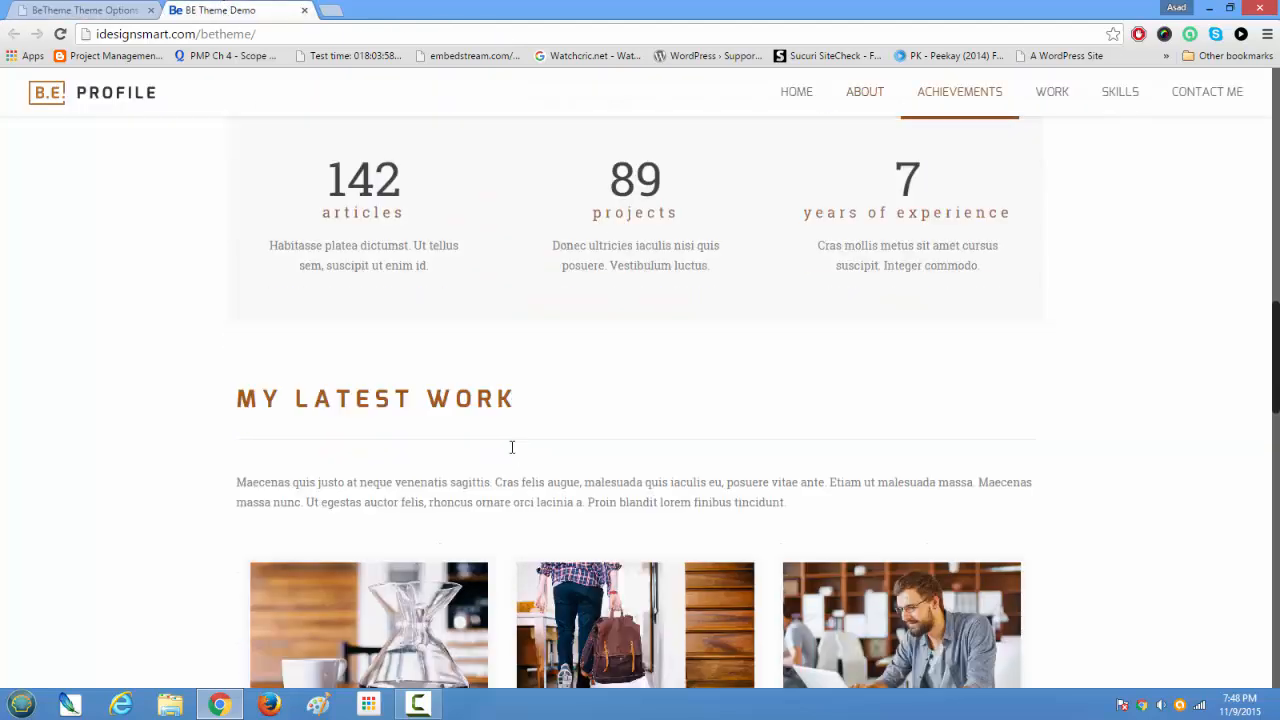
{"action": "scroll", "coordinate": [511, 447], "scroll_direction": "down", "scroll_amount": 3}
{"action": "mouse_move", "coordinate": [310, 350]}
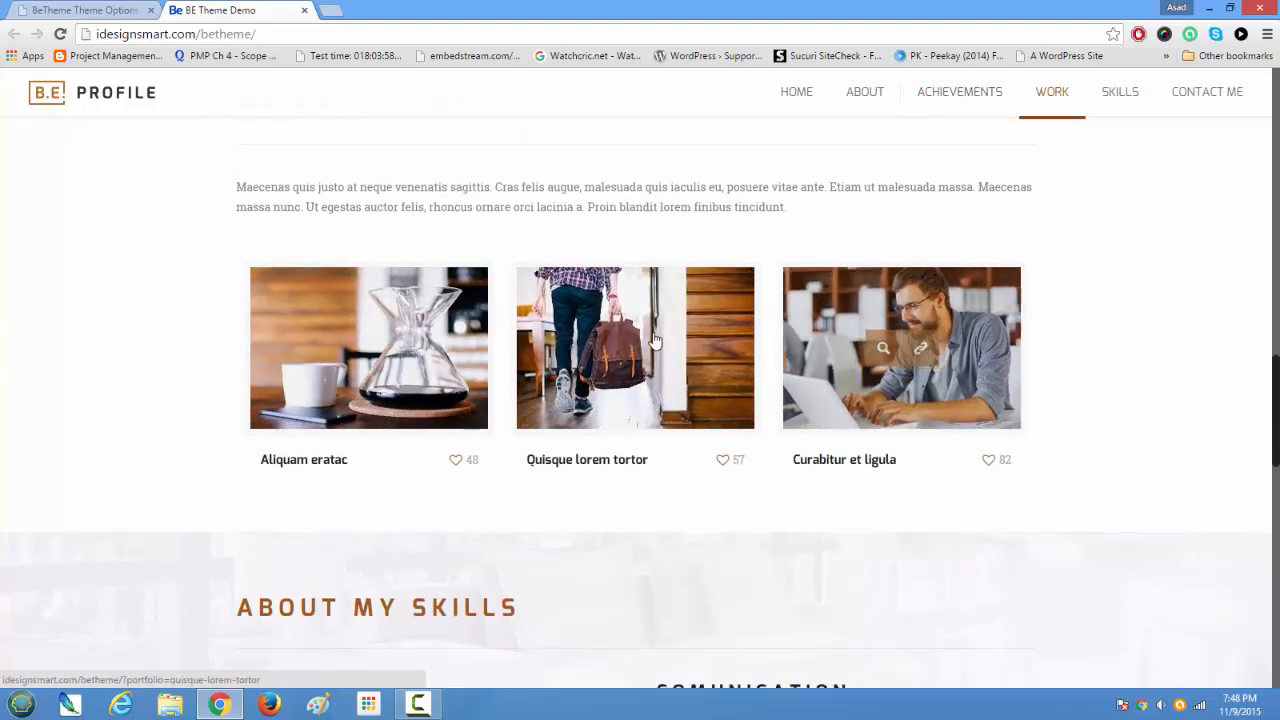
{"action": "scroll", "coordinate": [791, 494], "scroll_direction": "down", "scroll_amount": 3}
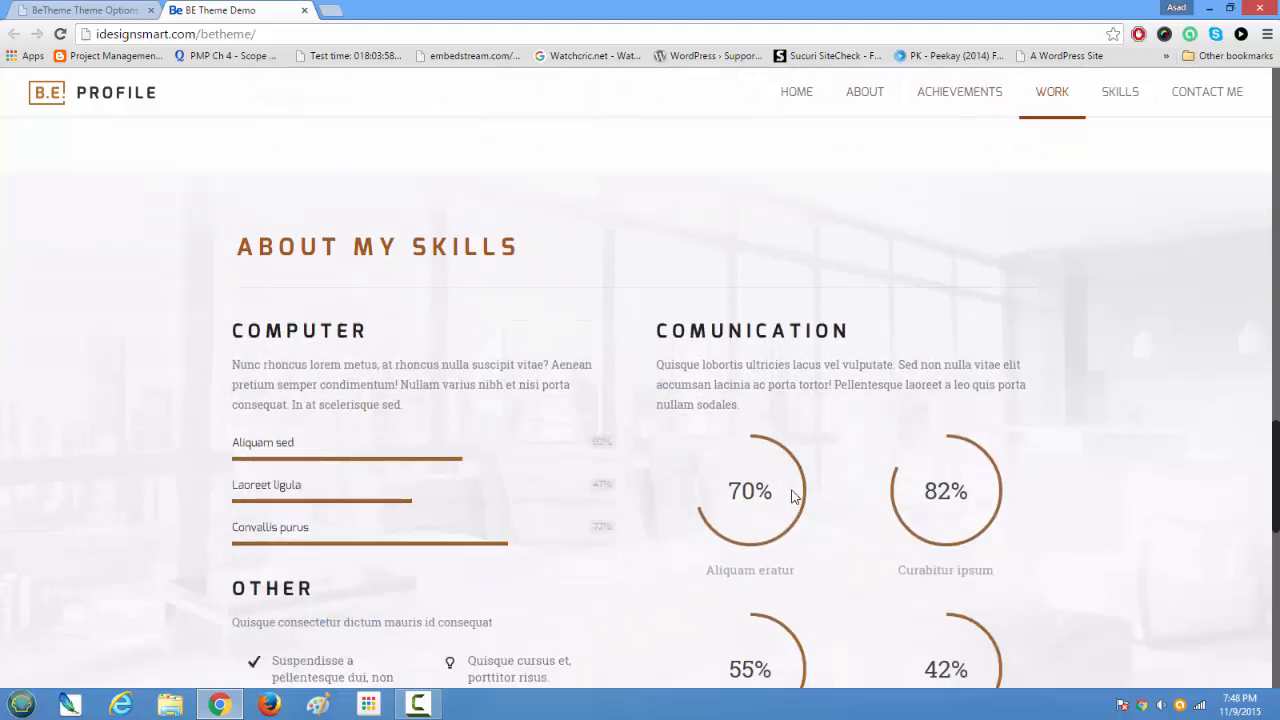
{"action": "scroll", "coordinate": [791, 494], "scroll_direction": "down", "scroll_amount": 1}
{"action": "scroll", "coordinate": [791, 494], "scroll_direction": "up", "scroll_amount": 3}
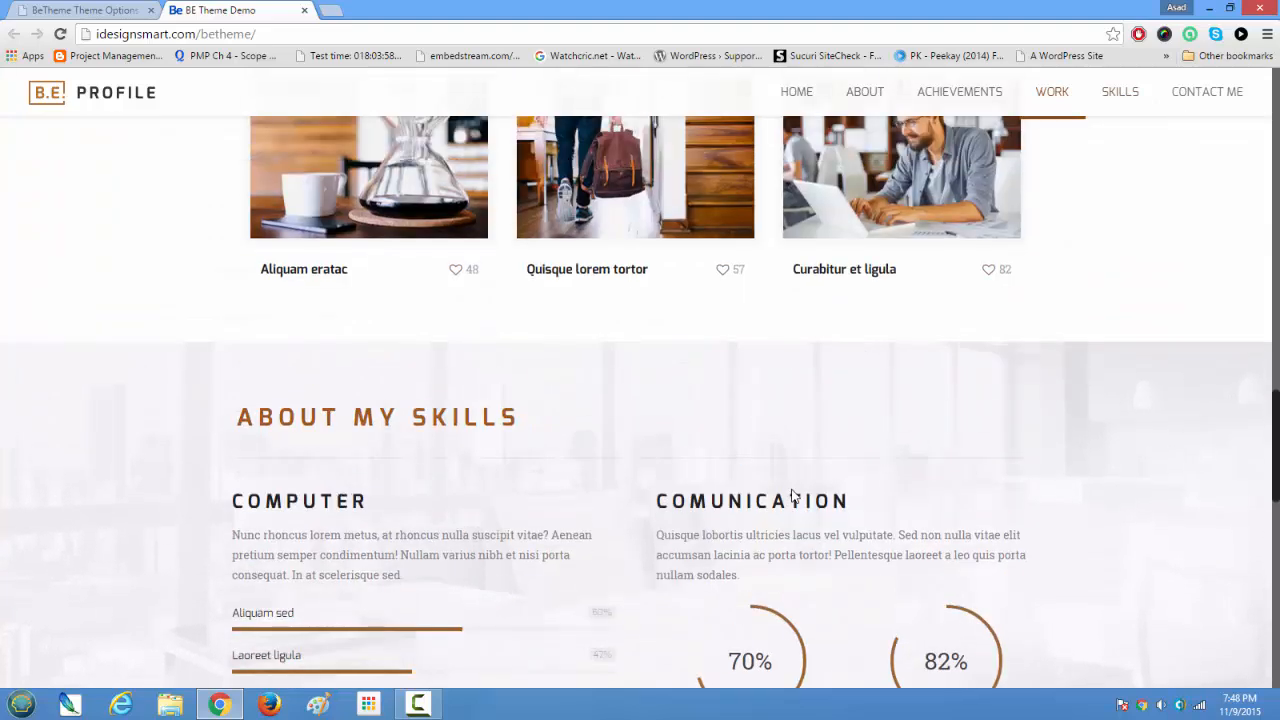
{"action": "scroll", "coordinate": [791, 494], "scroll_direction": "down", "scroll_amount": 5}
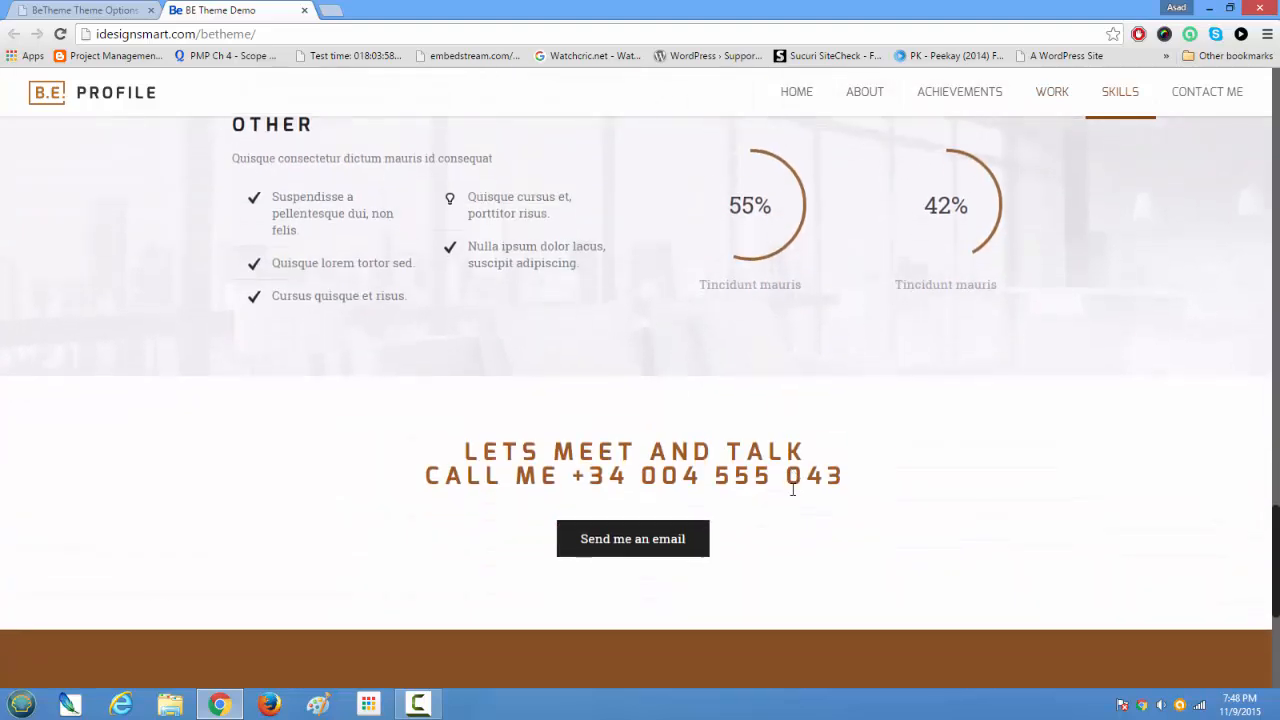
{"action": "scroll", "coordinate": [791, 494], "scroll_direction": "up", "scroll_amount": 4}
Step: Return to the Responsive settings and review the options from Menu Button | Sticky to Top Bar Icons
{"action": "left_click", "coordinate": [85, 10]}
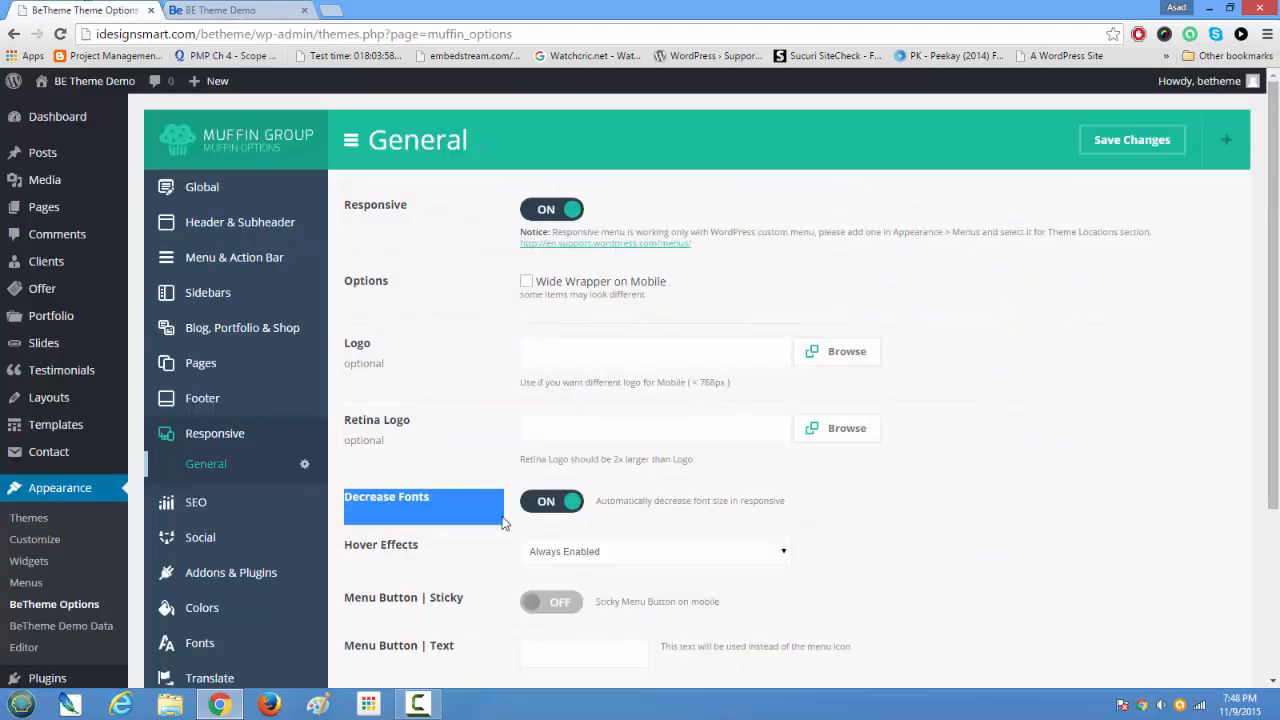
{"action": "scroll", "coordinate": [503, 523], "scroll_direction": "down", "scroll_amount": 3}
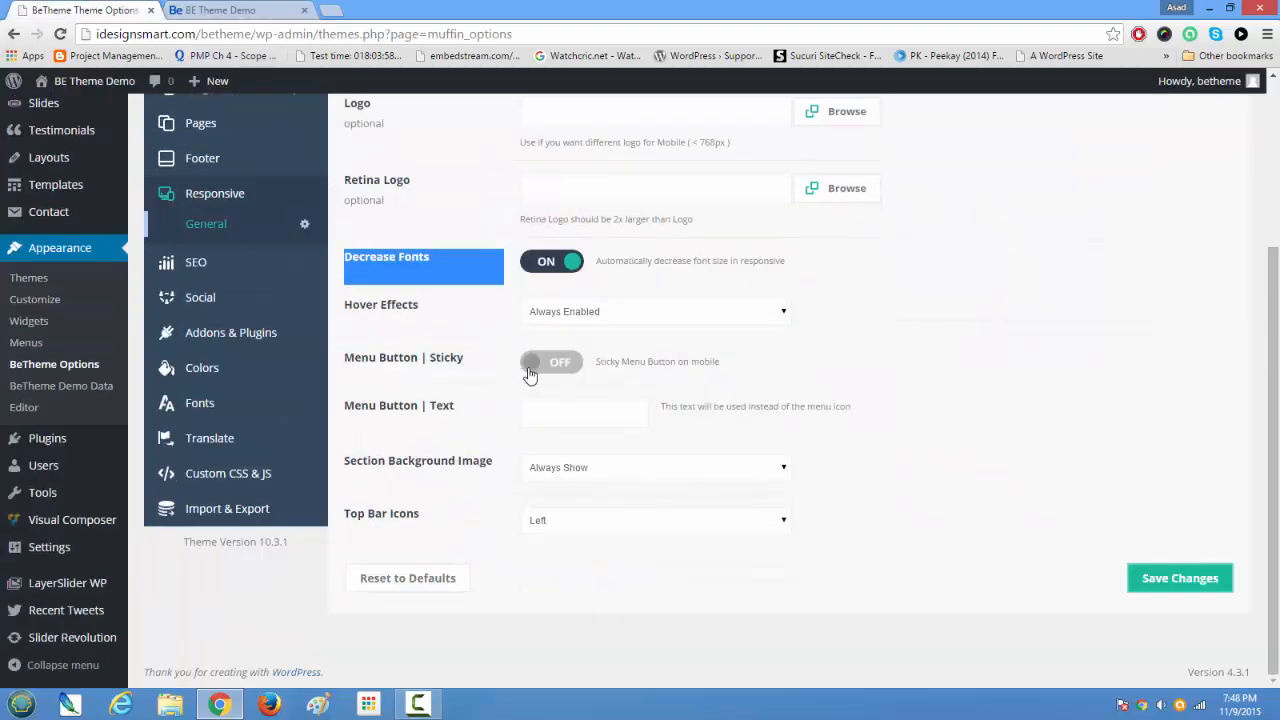
{"action": "left_click_drag", "start_coordinate": [353, 366], "coordinate": [836, 516]}
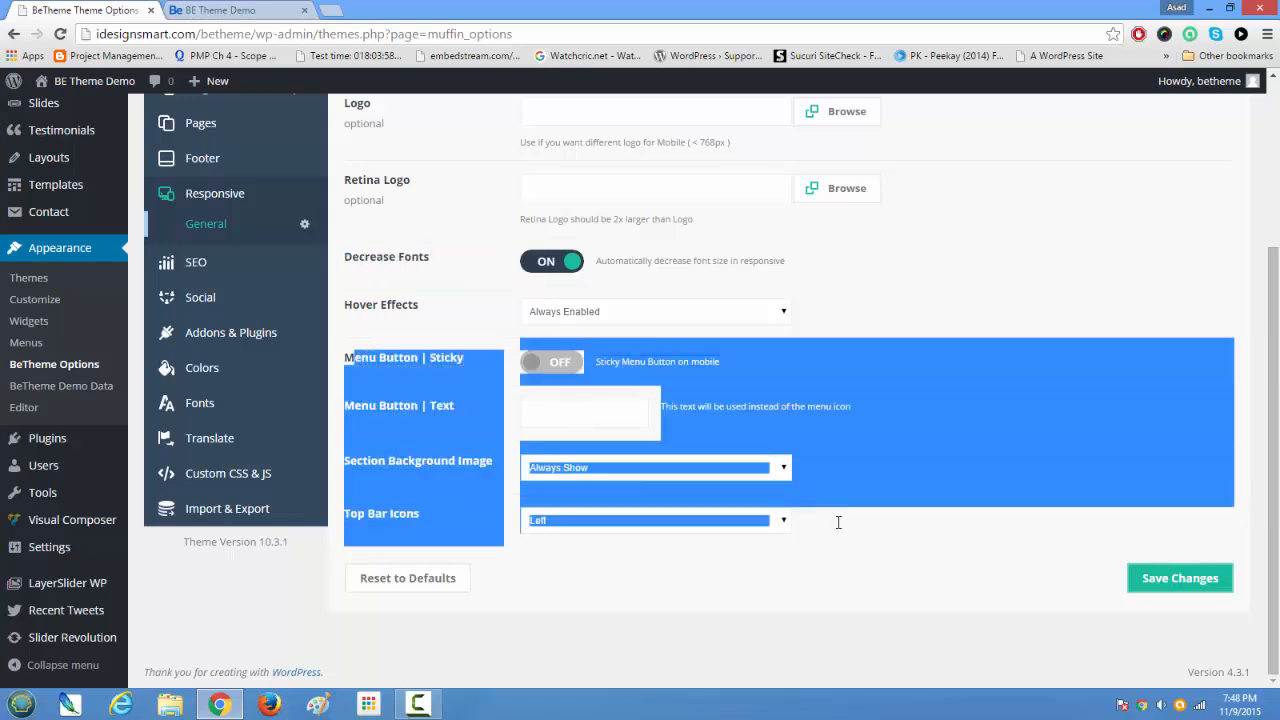
{"action": "scroll", "coordinate": [837, 522], "scroll_direction": "up", "scroll_amount": 2}
{"action": "scroll", "coordinate": [837, 522], "scroll_direction": "down", "scroll_amount": 1}
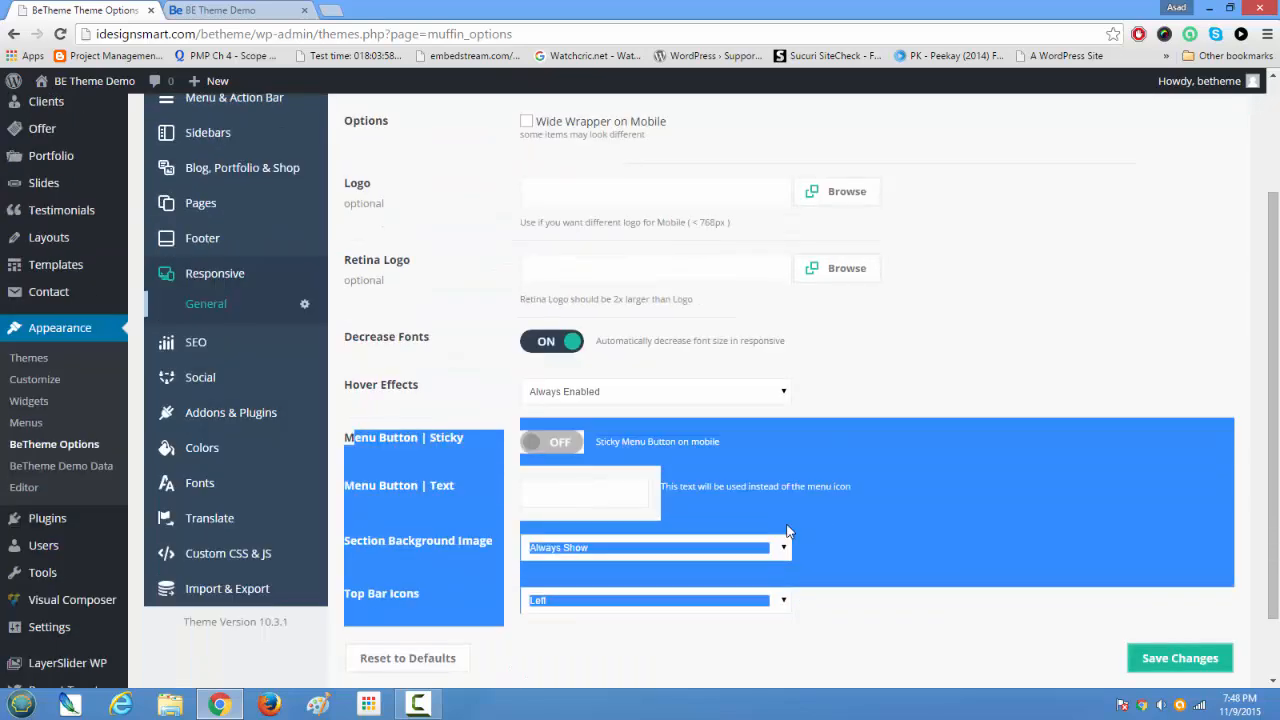
Step: Open the Social settings and review the link fields for the social networks
{"action": "left_click", "coordinate": [255, 378]}
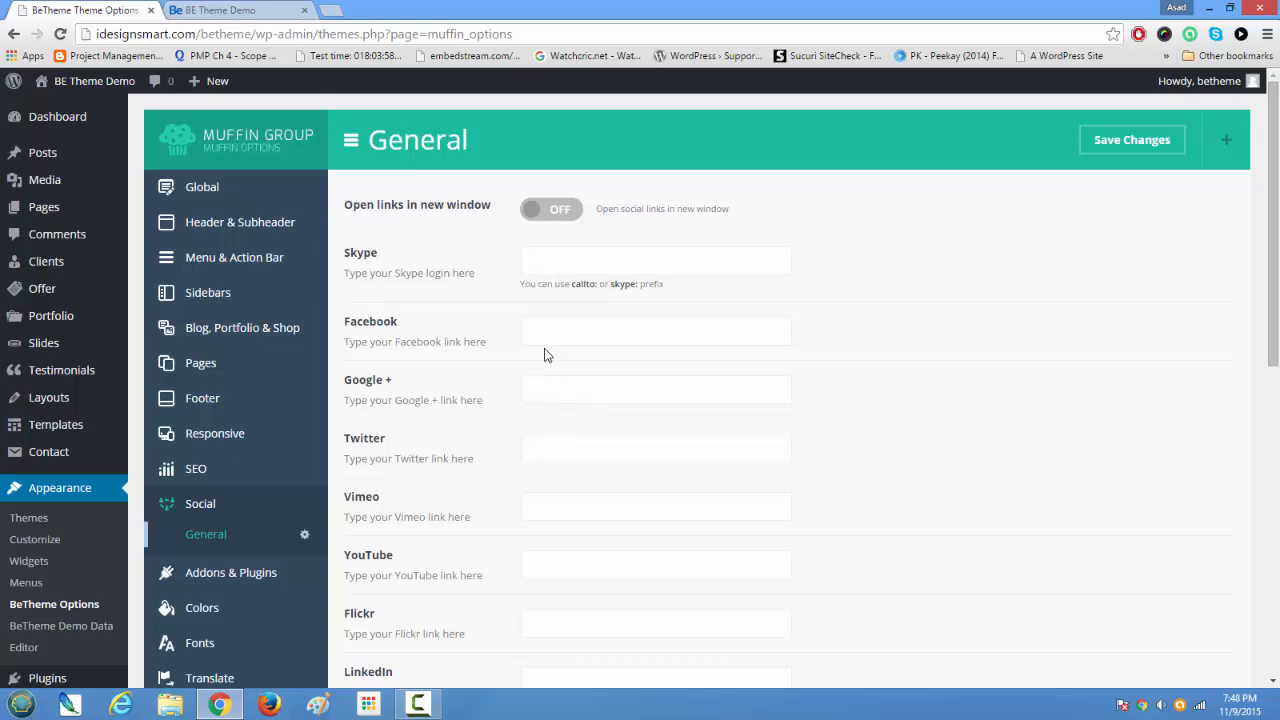
{"action": "scroll", "coordinate": [576, 486], "scroll_direction": "down", "scroll_amount": 8}
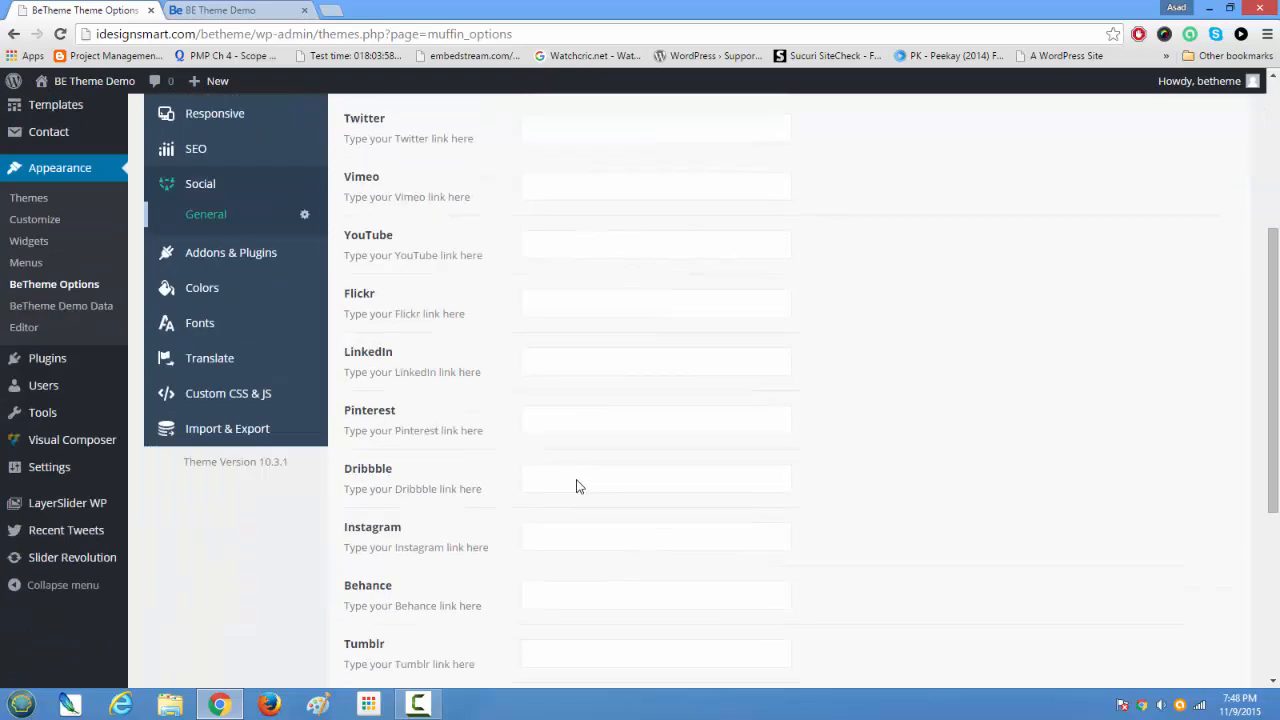
{"action": "scroll", "coordinate": [577, 480], "scroll_direction": "up", "scroll_amount": 5}
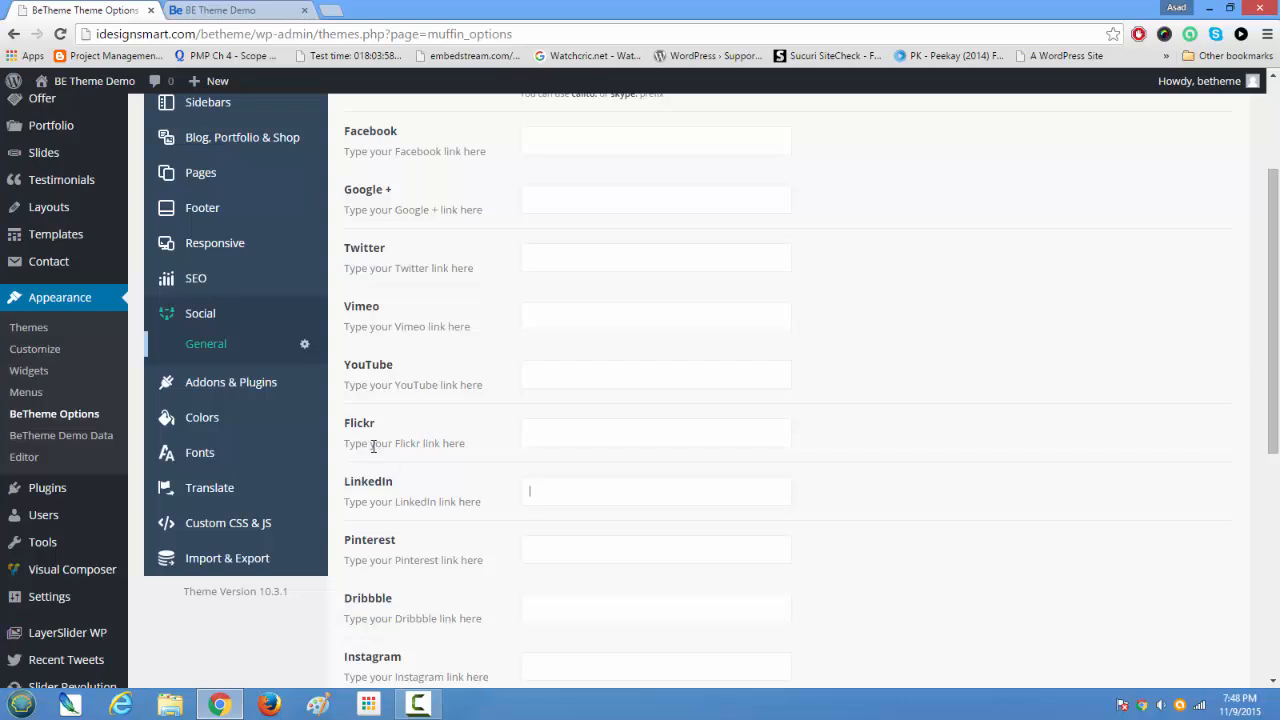
Step: Open the General color settings and review the Theme Skin, Body background and One Color options
{"action": "left_click", "coordinate": [205, 424]}
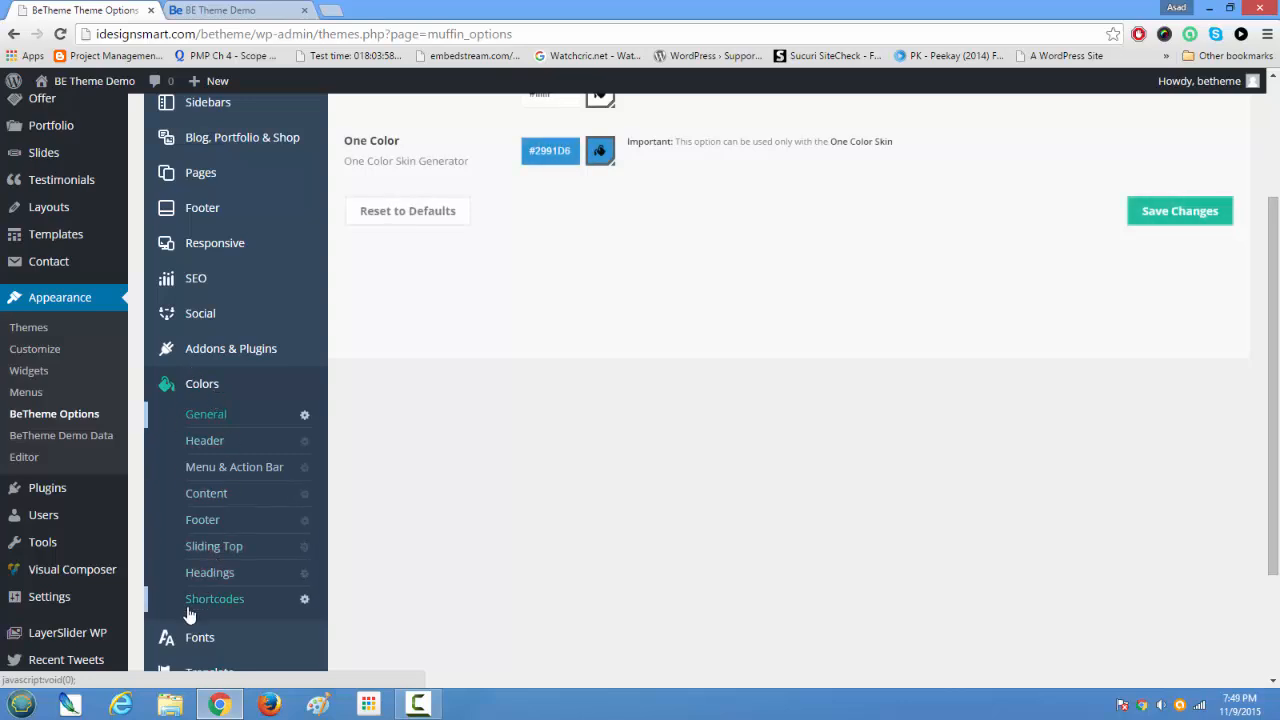
{"action": "scroll", "coordinate": [523, 517], "scroll_direction": "up", "scroll_amount": 1}
{"action": "scroll", "coordinate": [455, 499], "scroll_direction": "down", "scroll_amount": 2}
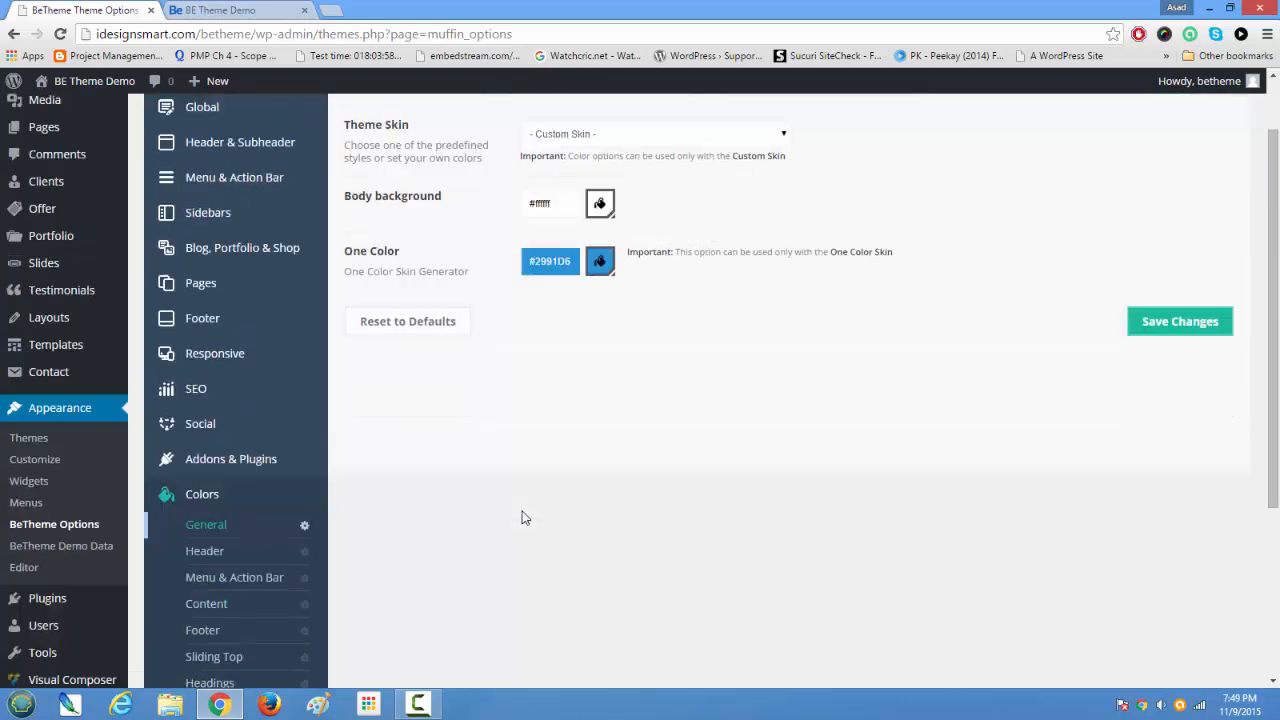
{"action": "scroll", "coordinate": [530, 485], "scroll_direction": "up", "scroll_amount": 2}
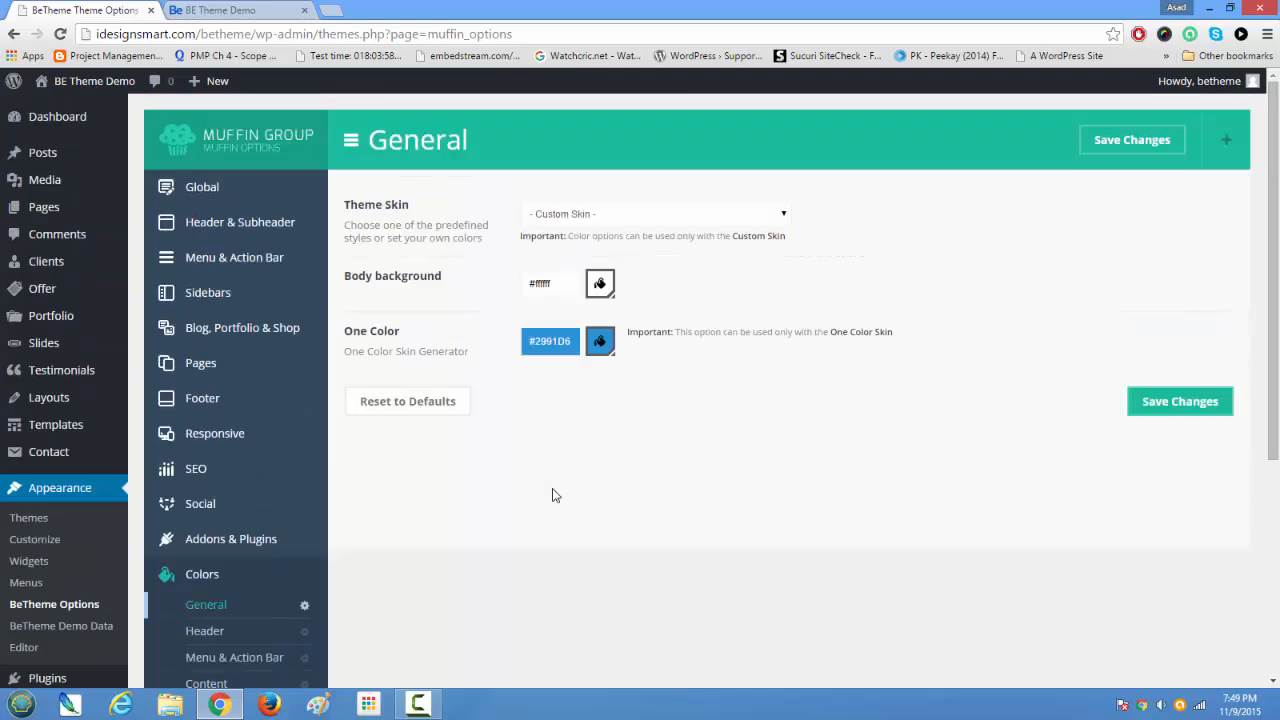
Step: Compare the Body background option with the home page around My Latest Work, and highlight the One Color option in the theme options
{"action": "left_click_drag", "start_coordinate": [390, 276], "coordinate": [493, 296]}
{"action": "left_click", "coordinate": [205, 9]}
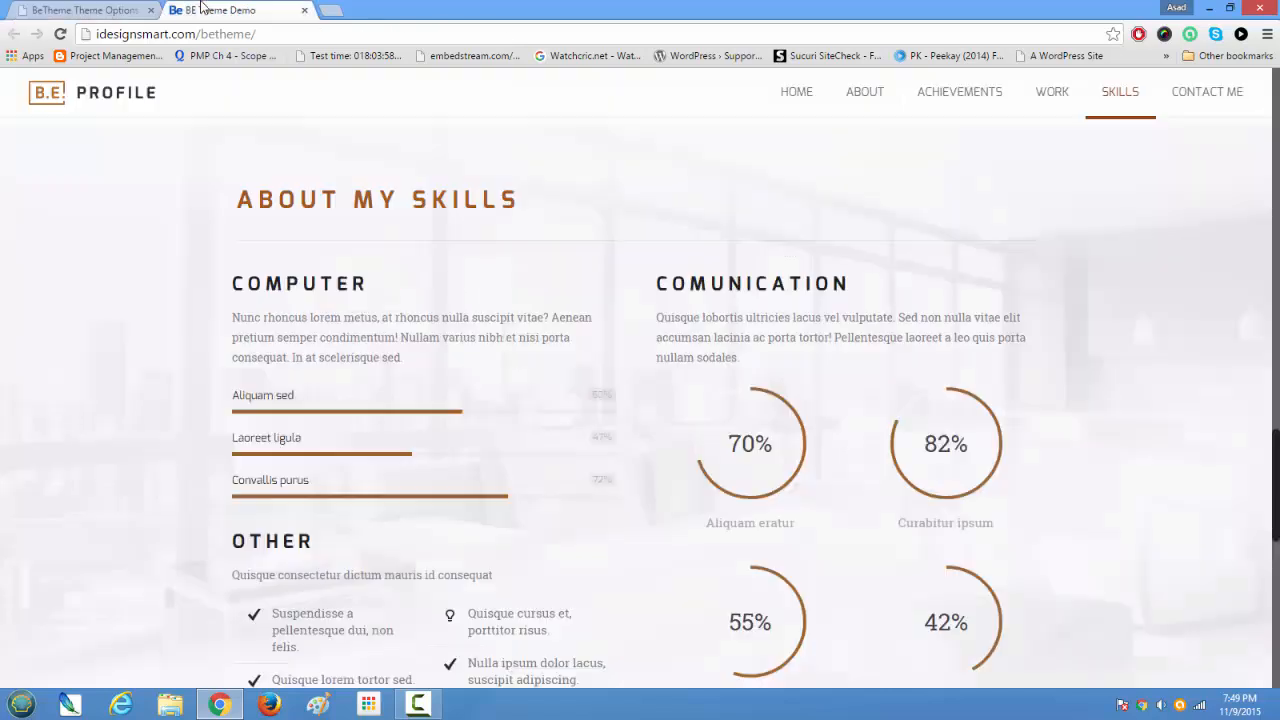
{"action": "scroll", "coordinate": [388, 418], "scroll_direction": "up", "scroll_amount": 2}
{"action": "scroll", "coordinate": [388, 418], "scroll_direction": "up", "scroll_amount": 3}
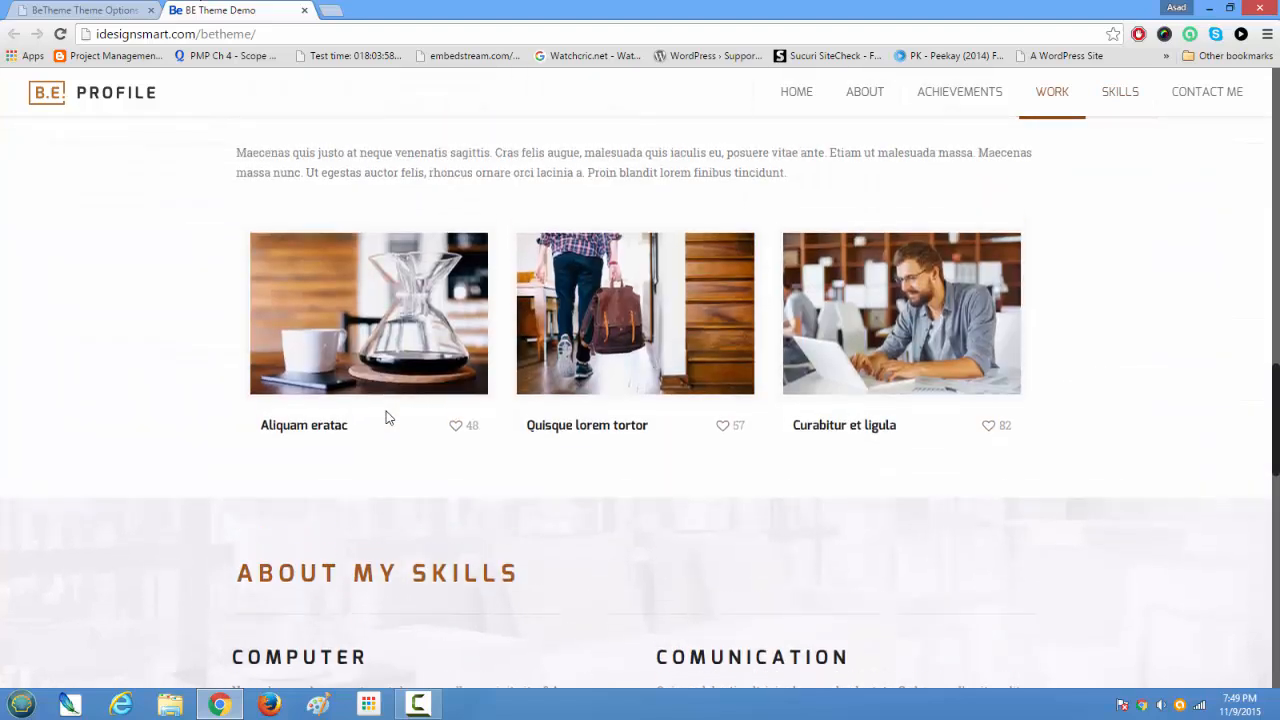
{"action": "left_click_drag", "start_coordinate": [238, 378], "coordinate": [800, 408]}
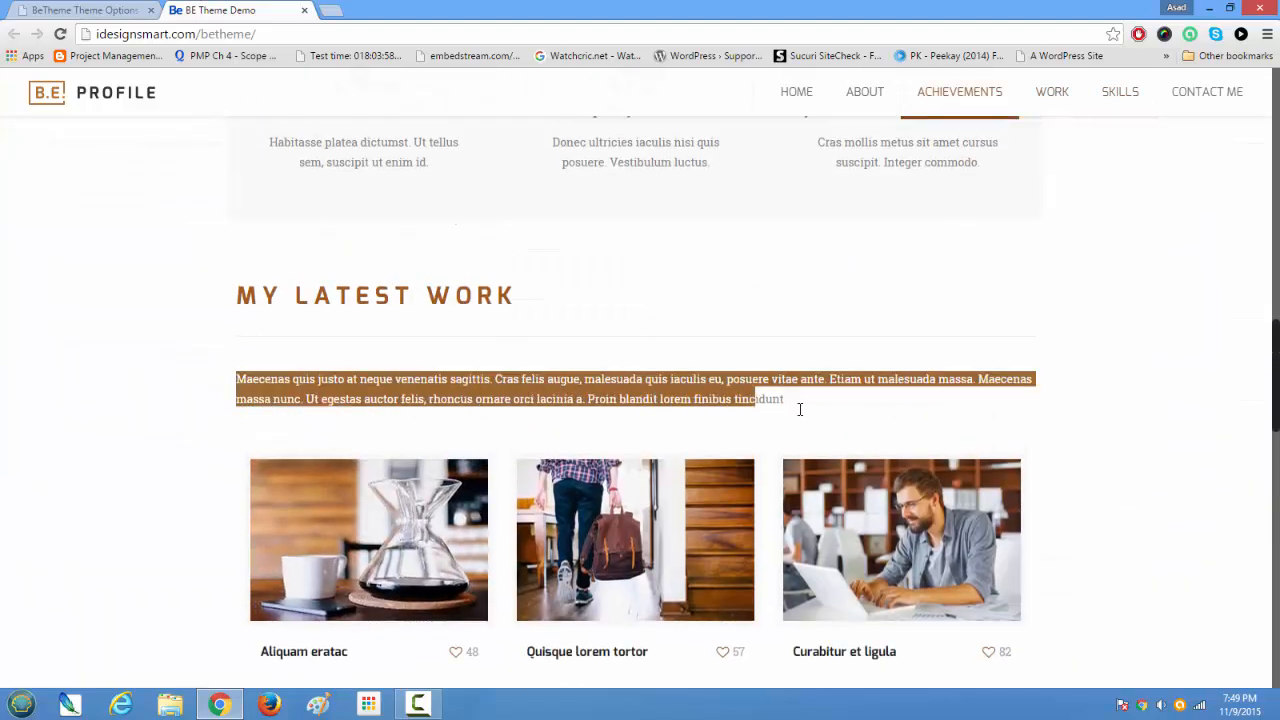
{"action": "left_click", "coordinate": [85, 10]}
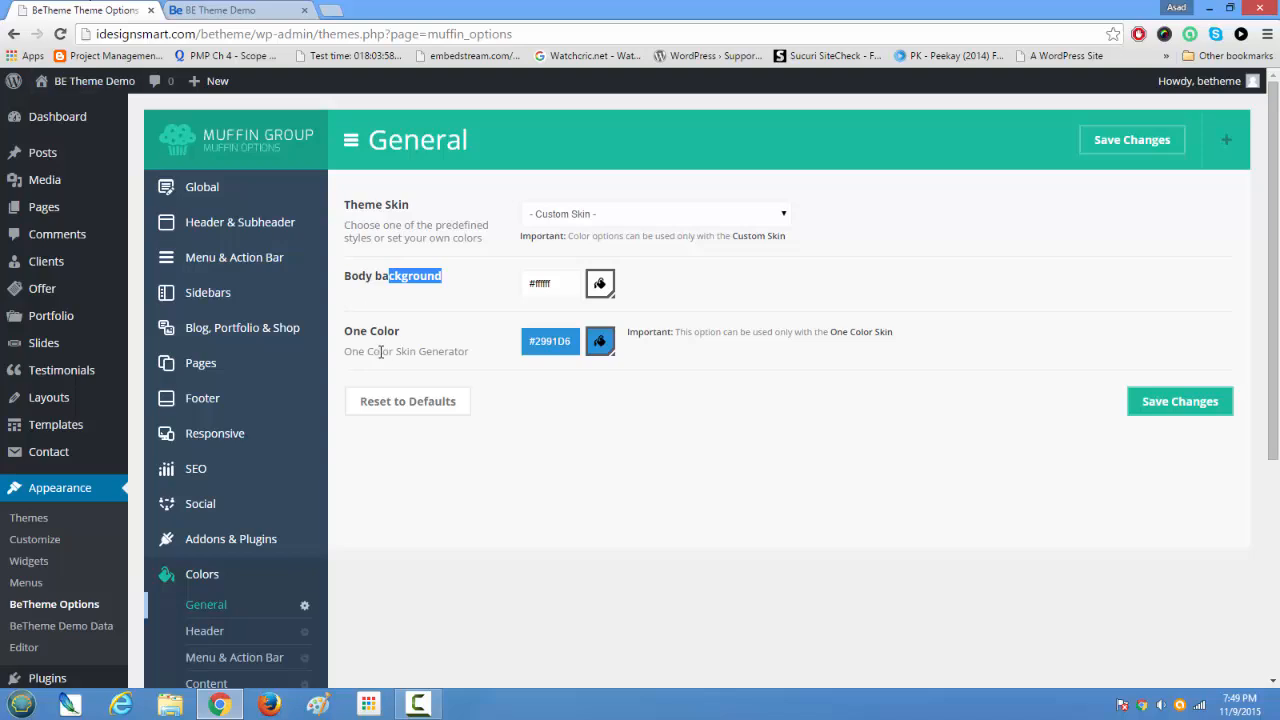
{"action": "left_click_drag", "start_coordinate": [357, 332], "coordinate": [433, 353]}
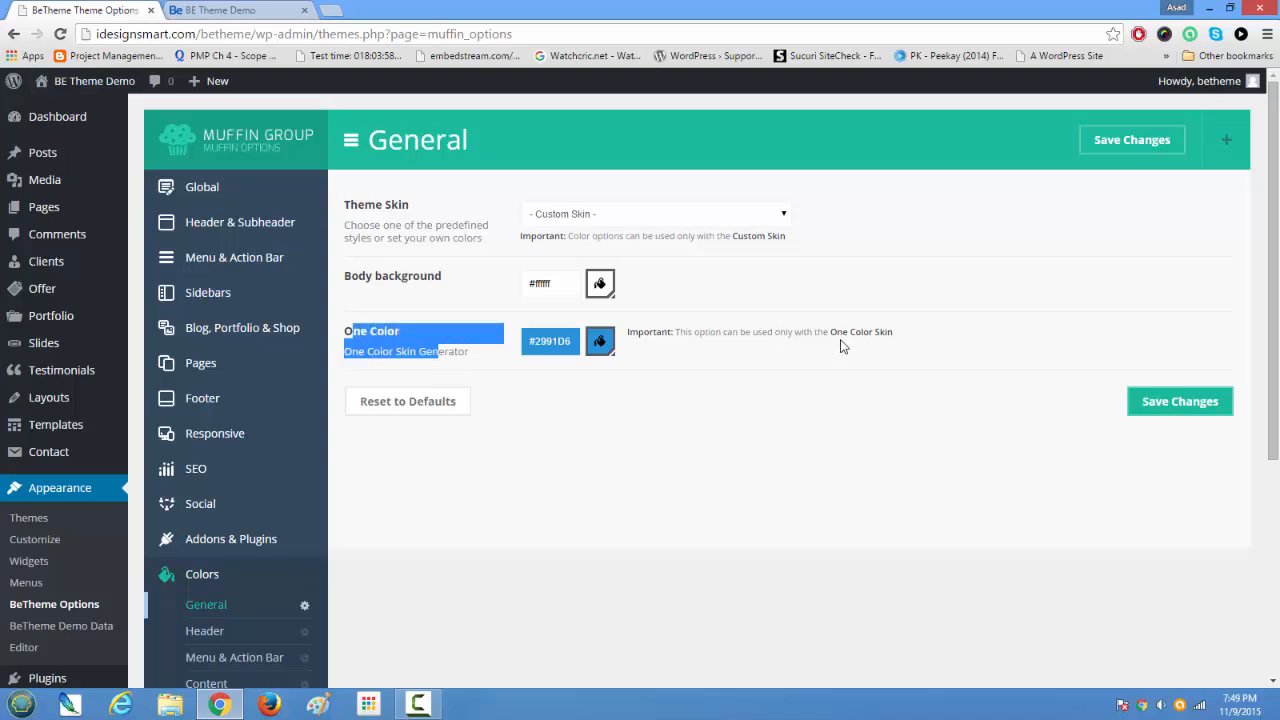
Step: Open the Header color settings and compare the header and Top Bar colors with the header of the home page
{"action": "scroll", "coordinate": [528, 490], "scroll_direction": "down", "scroll_amount": 3}
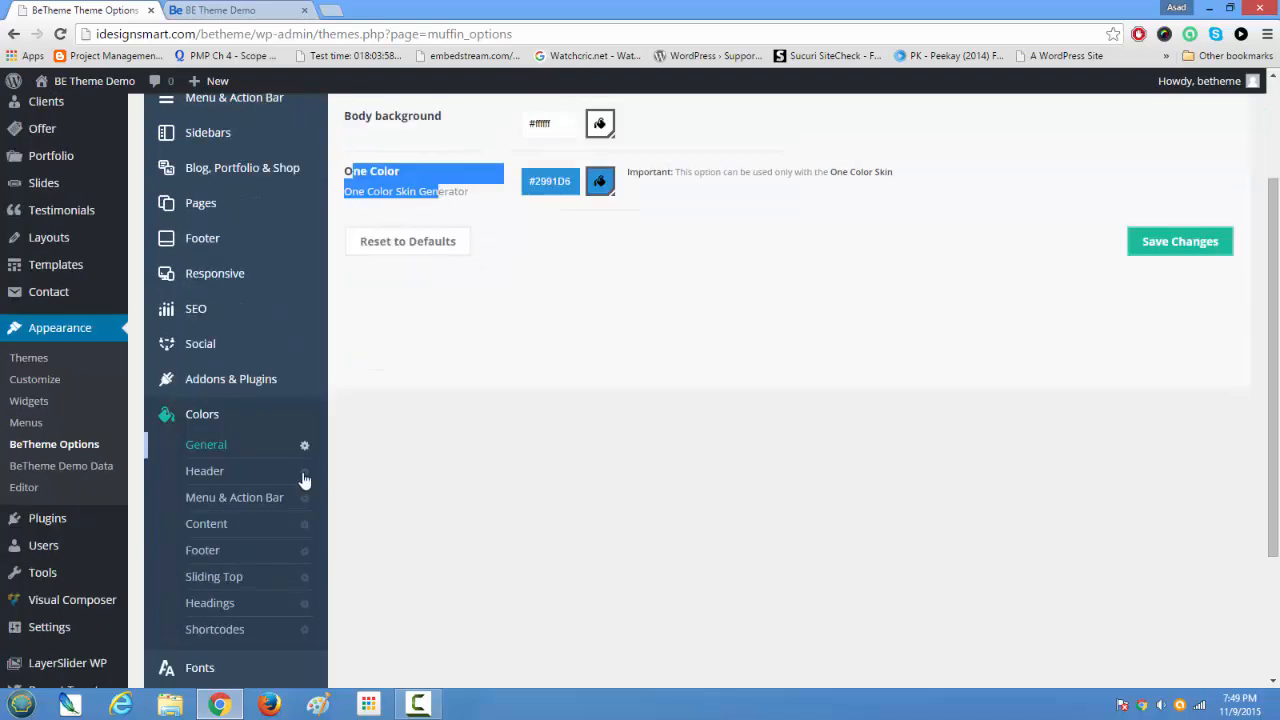
{"action": "left_click", "coordinate": [212, 472]}
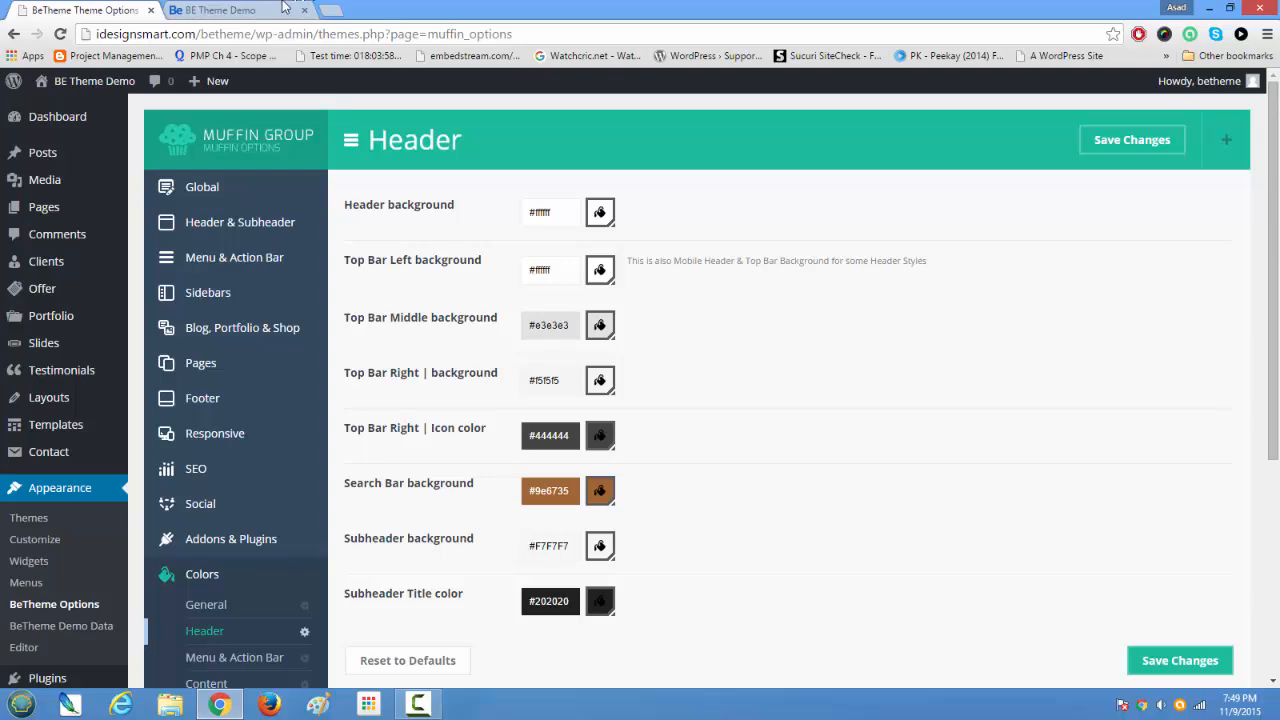
{"action": "left_click", "coordinate": [250, 12]}
{"action": "scroll", "coordinate": [738, 400], "scroll_direction": "up", "scroll_amount": 15}
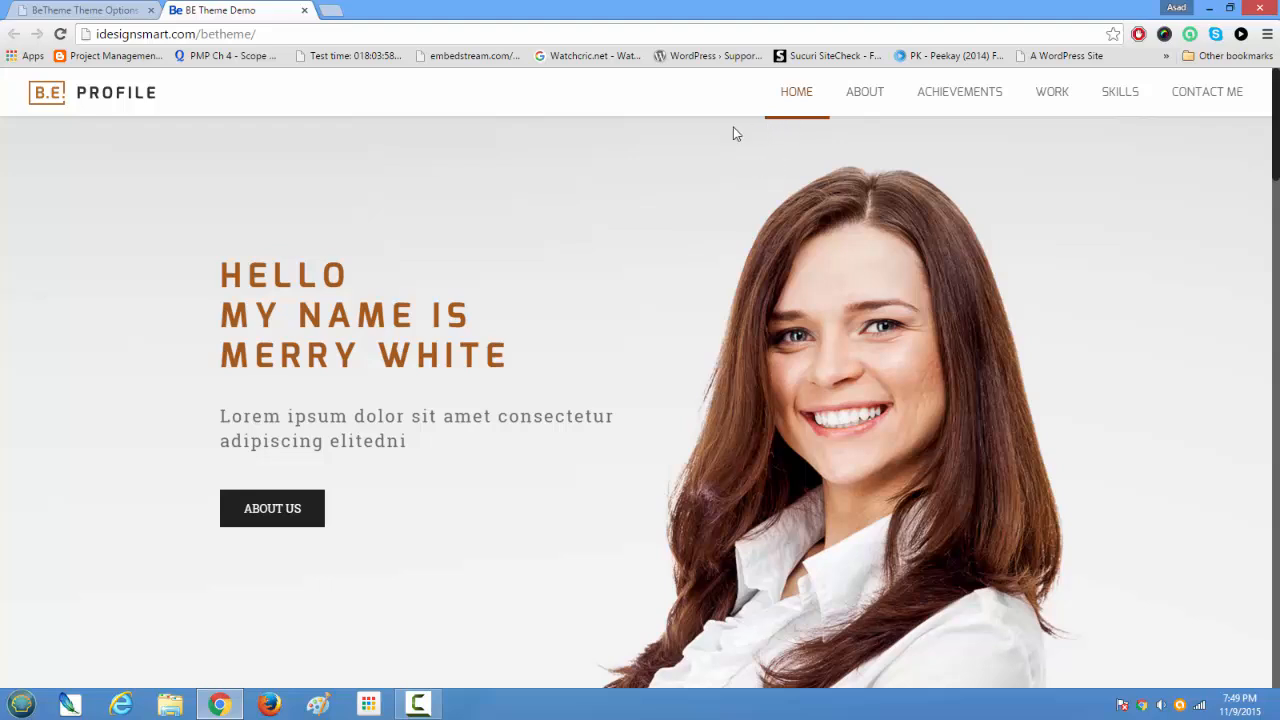
{"action": "left_click", "coordinate": [60, 10]}
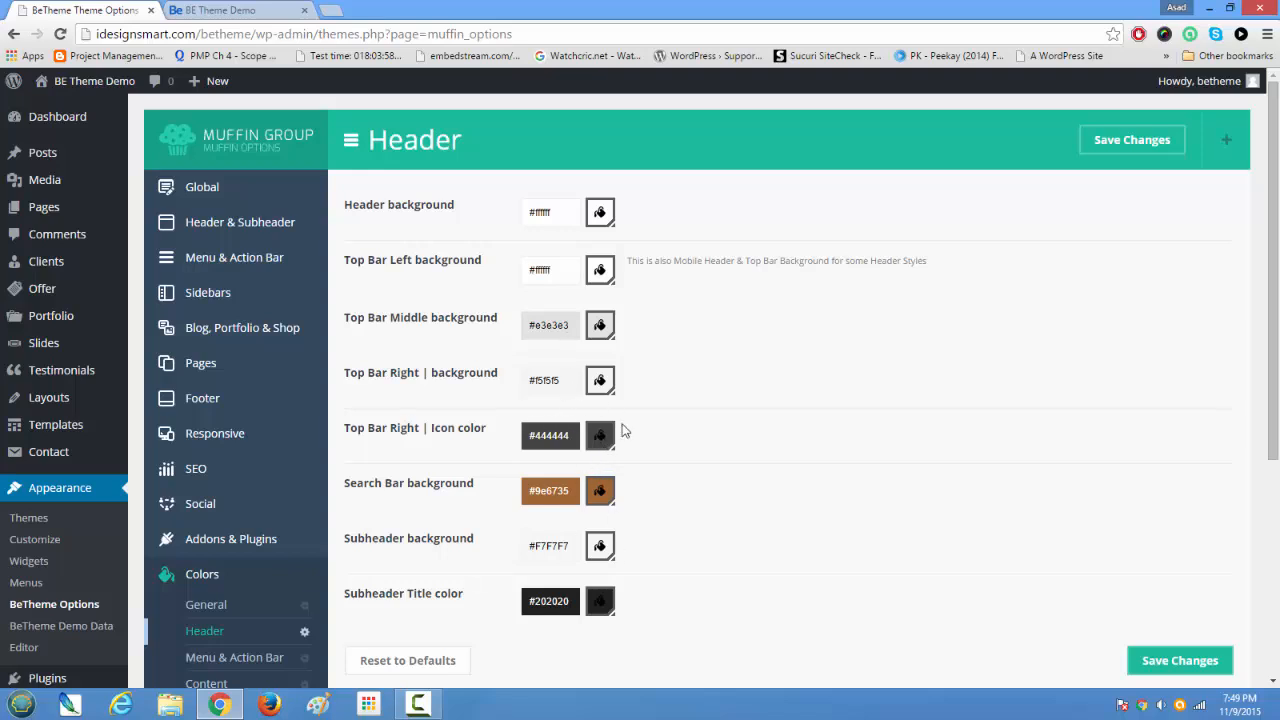
{"action": "scroll", "coordinate": [616, 538], "scroll_direction": "down", "scroll_amount": 2}
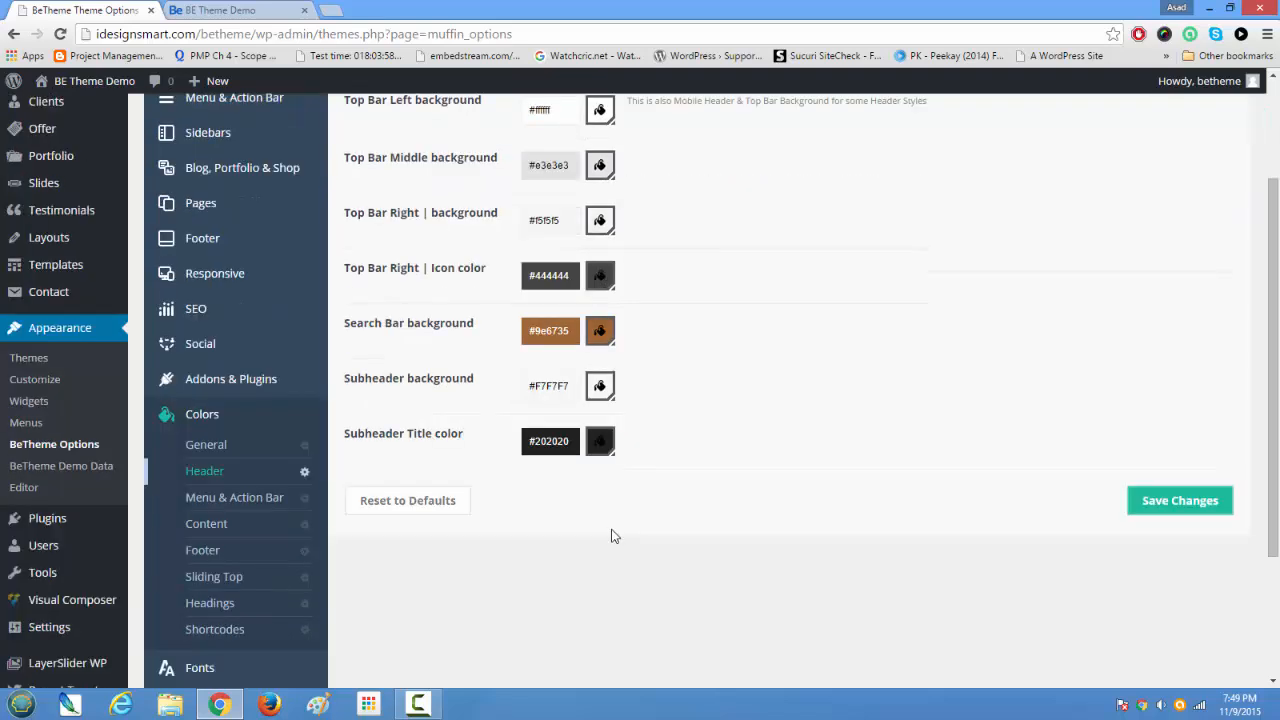
Step: Open the Menu & Action Bar color settings, review the menu, submenu and overlay colors, and switch to the home page
{"action": "left_click", "coordinate": [228, 510]}
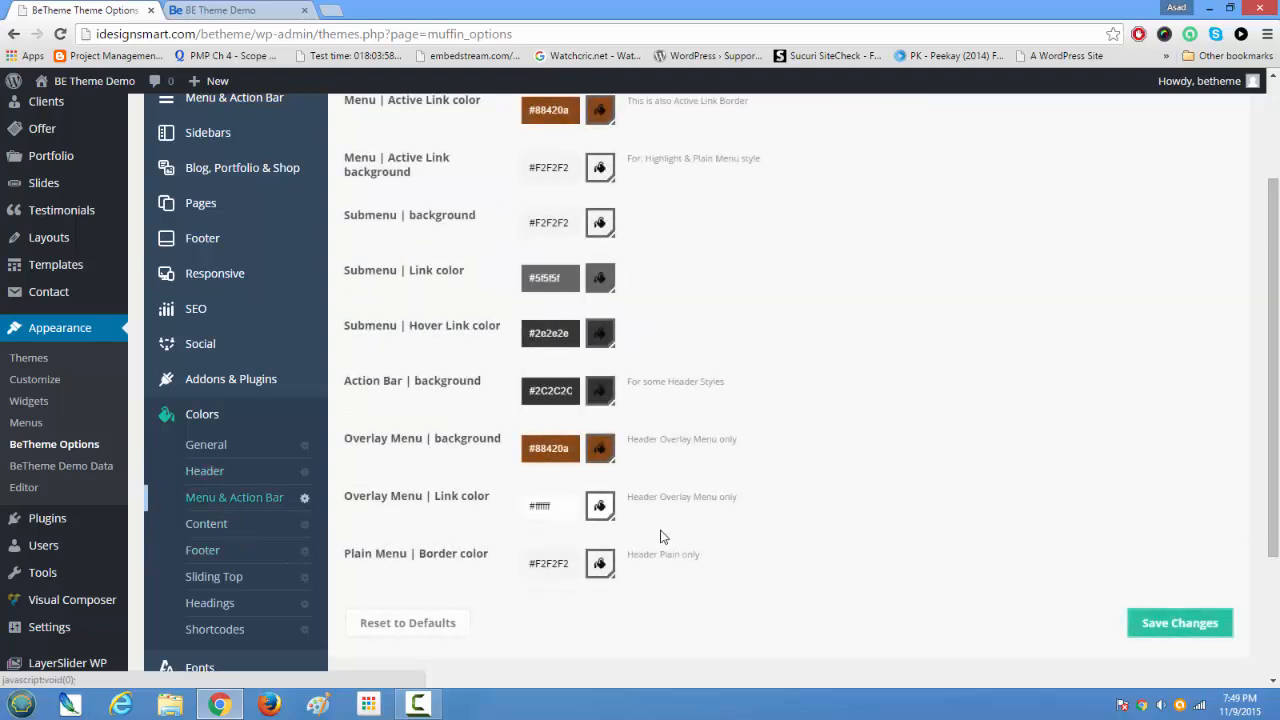
{"action": "scroll", "coordinate": [666, 537], "scroll_direction": "up", "scroll_amount": 2}
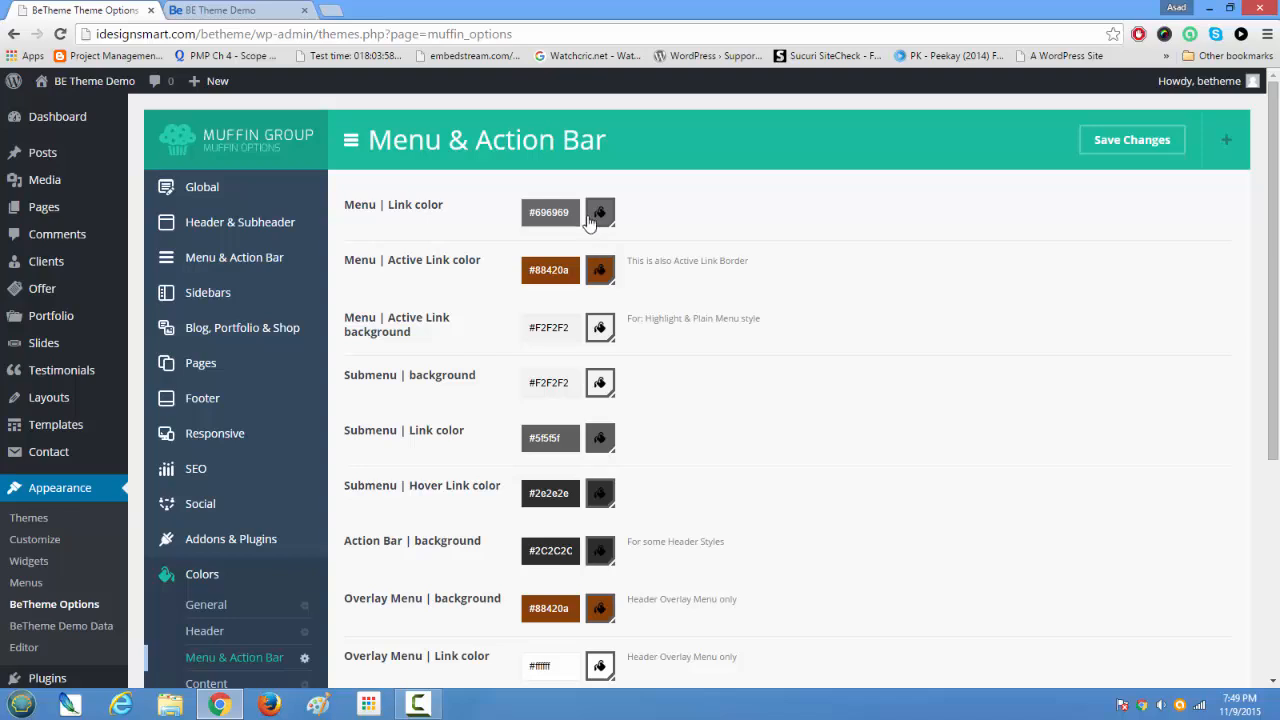
{"action": "scroll", "coordinate": [578, 400], "scroll_direction": "down", "scroll_amount": 3}
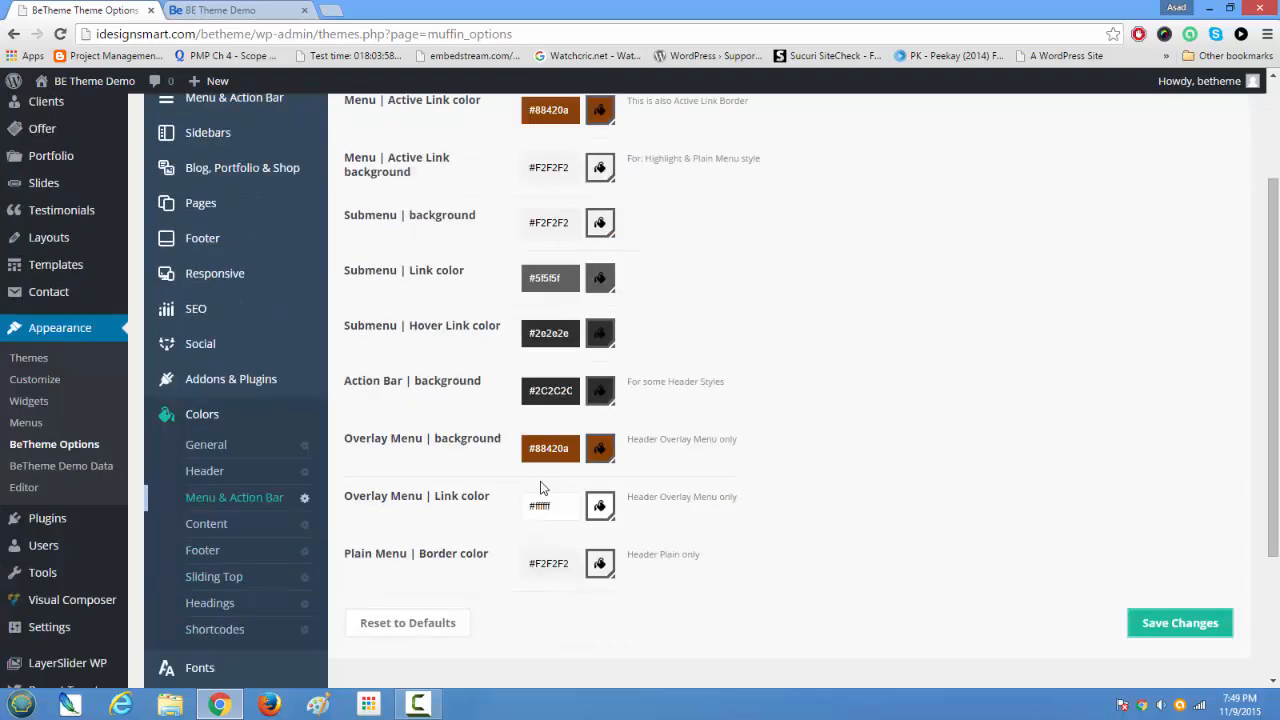
{"action": "left_click", "coordinate": [278, 9]}
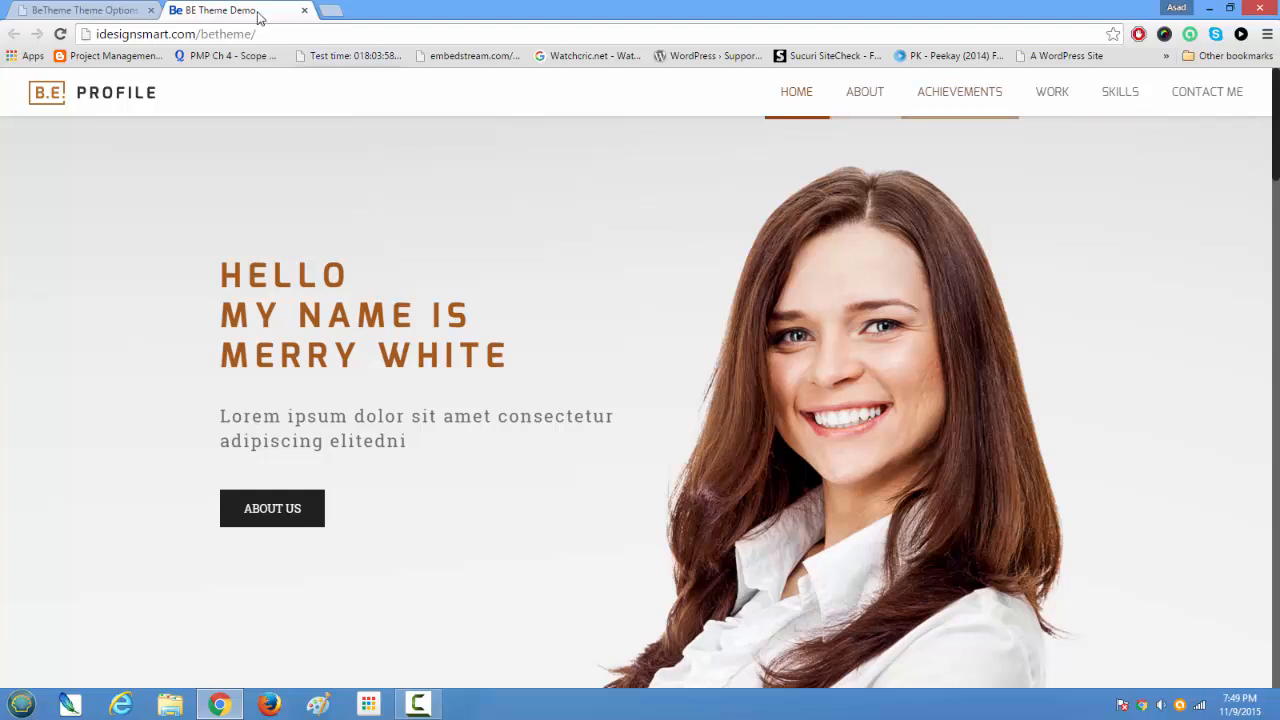
Step: Return to the theme options and review the Content and Footer color settings
{"action": "left_click", "coordinate": [97, 9]}
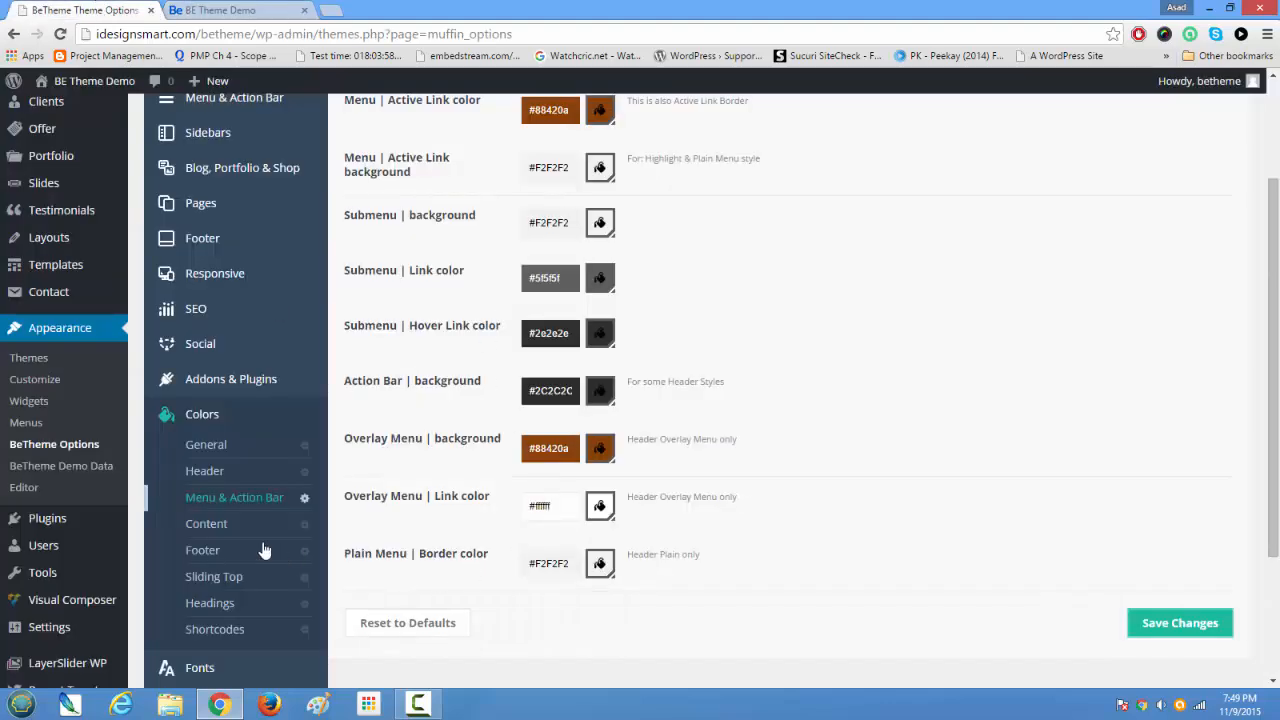
{"action": "left_click", "coordinate": [208, 523]}
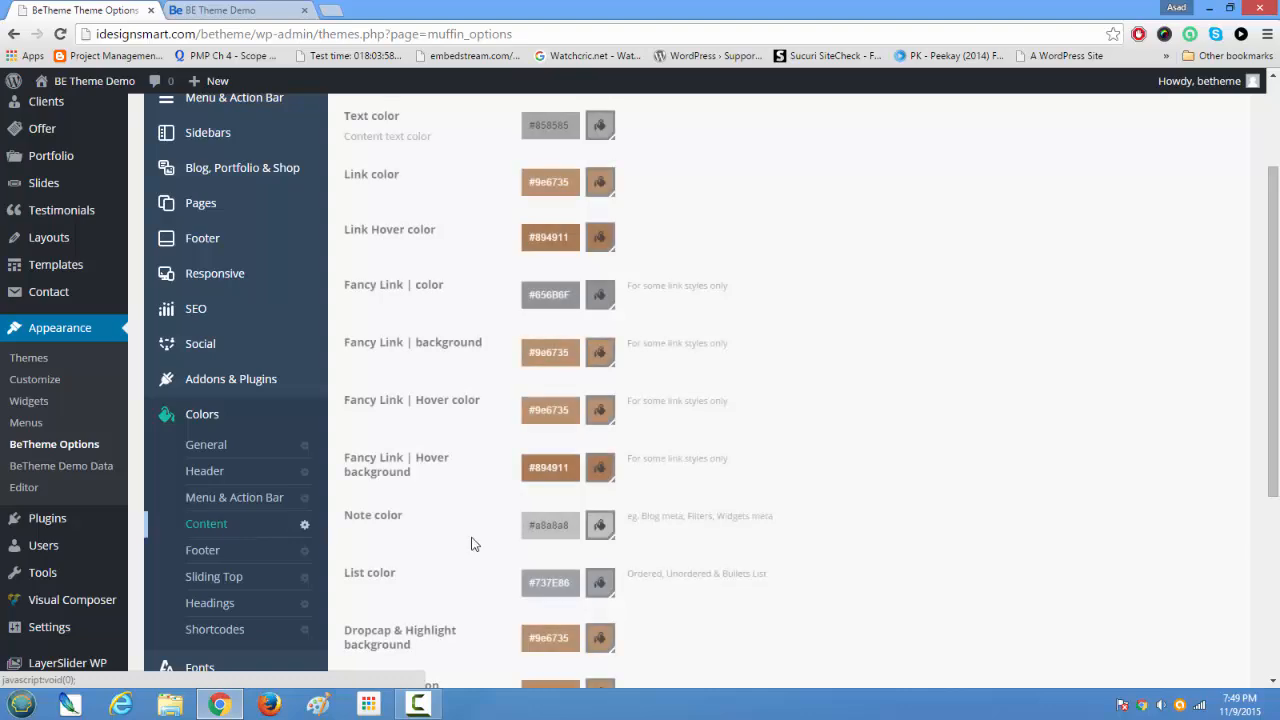
{"action": "scroll", "coordinate": [576, 534], "scroll_direction": "down", "scroll_amount": 3}
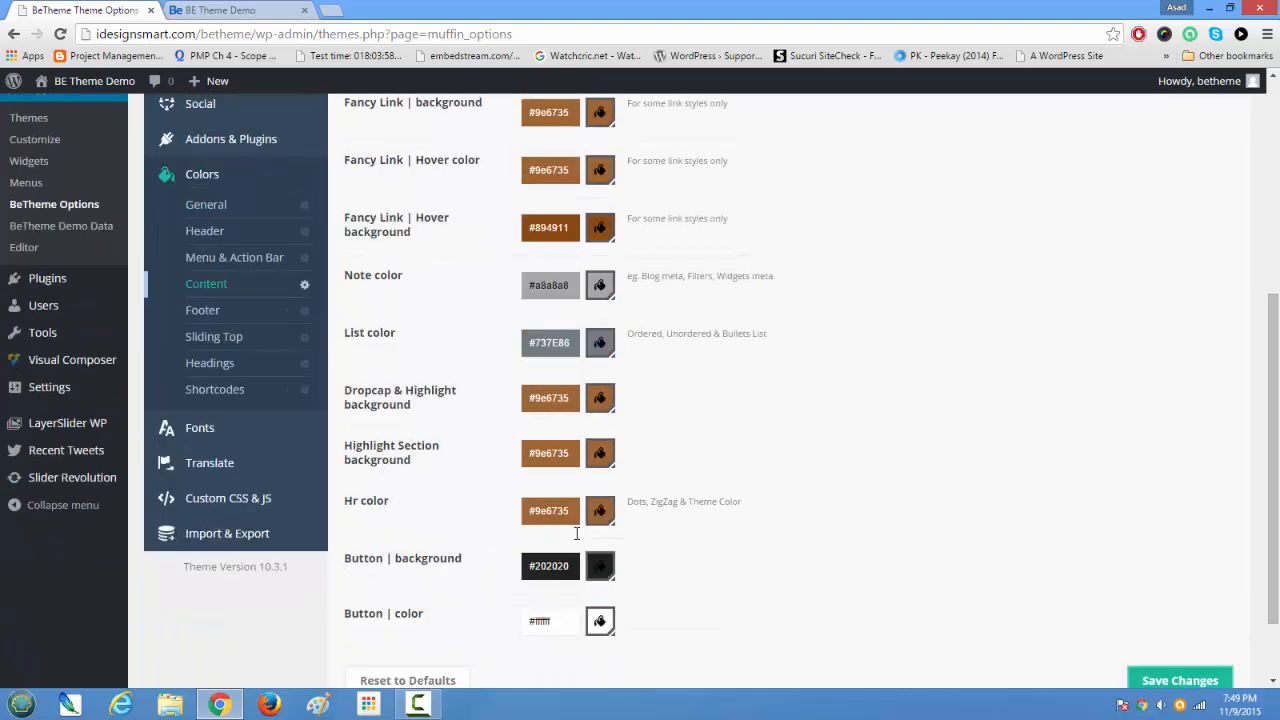
{"action": "scroll", "coordinate": [576, 534], "scroll_direction": "up", "scroll_amount": 2}
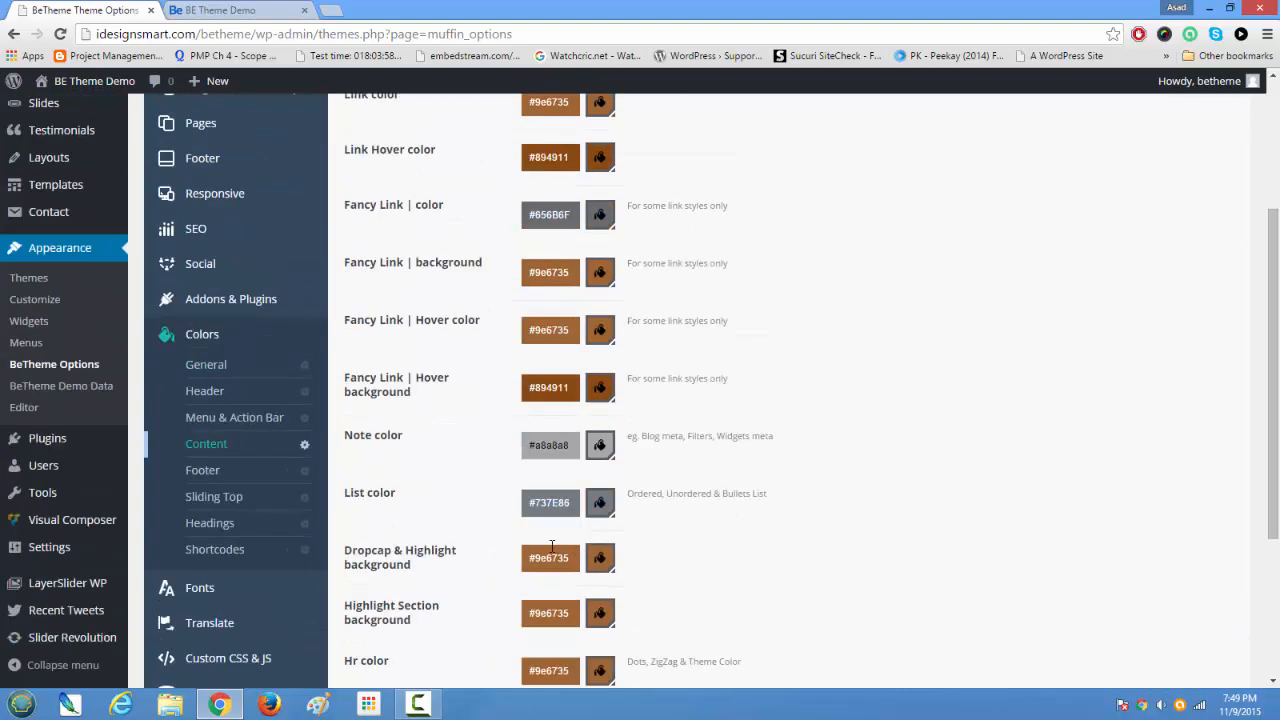
{"action": "left_click", "coordinate": [220, 470]}
{"action": "scroll", "coordinate": [530, 534], "scroll_direction": "down", "scroll_amount": 5}
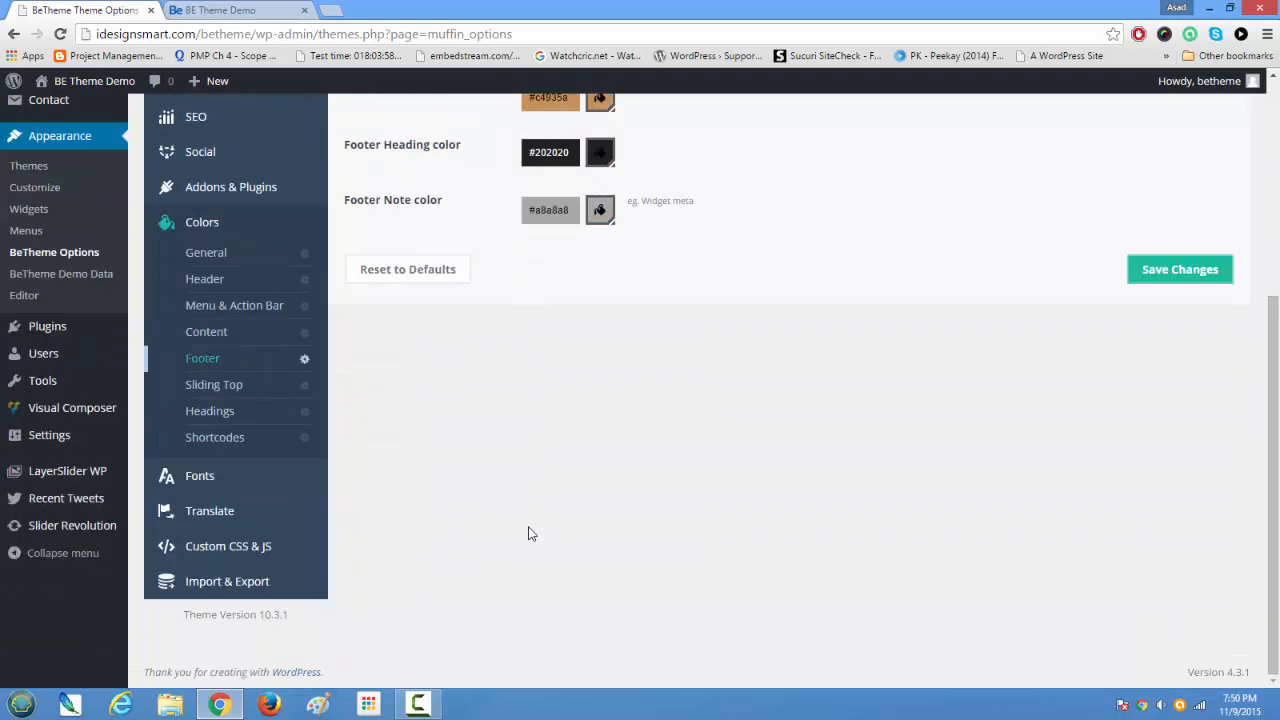
Step: Open the Shortcodes color settings and review the whole list, from Accordion & Tabs Active Title color to Trailer Box Subtitle background
{"action": "left_click", "coordinate": [221, 440]}
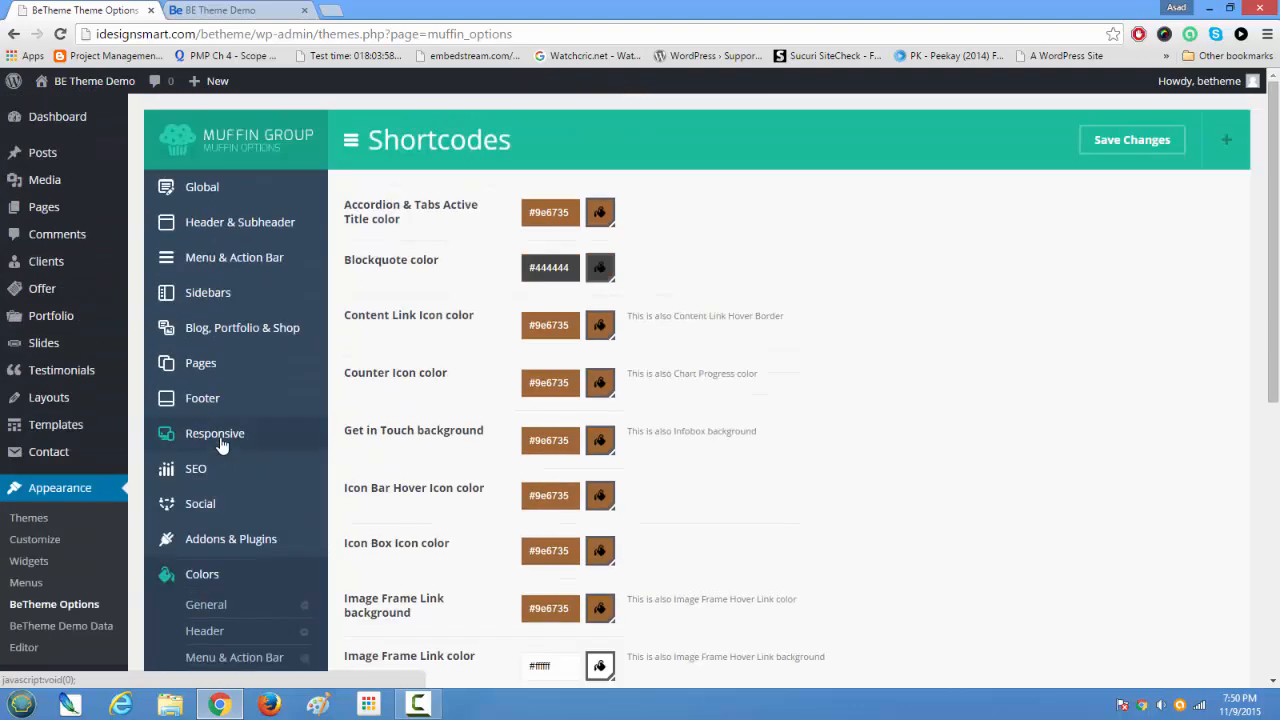
{"action": "scroll", "coordinate": [221, 445], "scroll_direction": "down", "scroll_amount": 5}
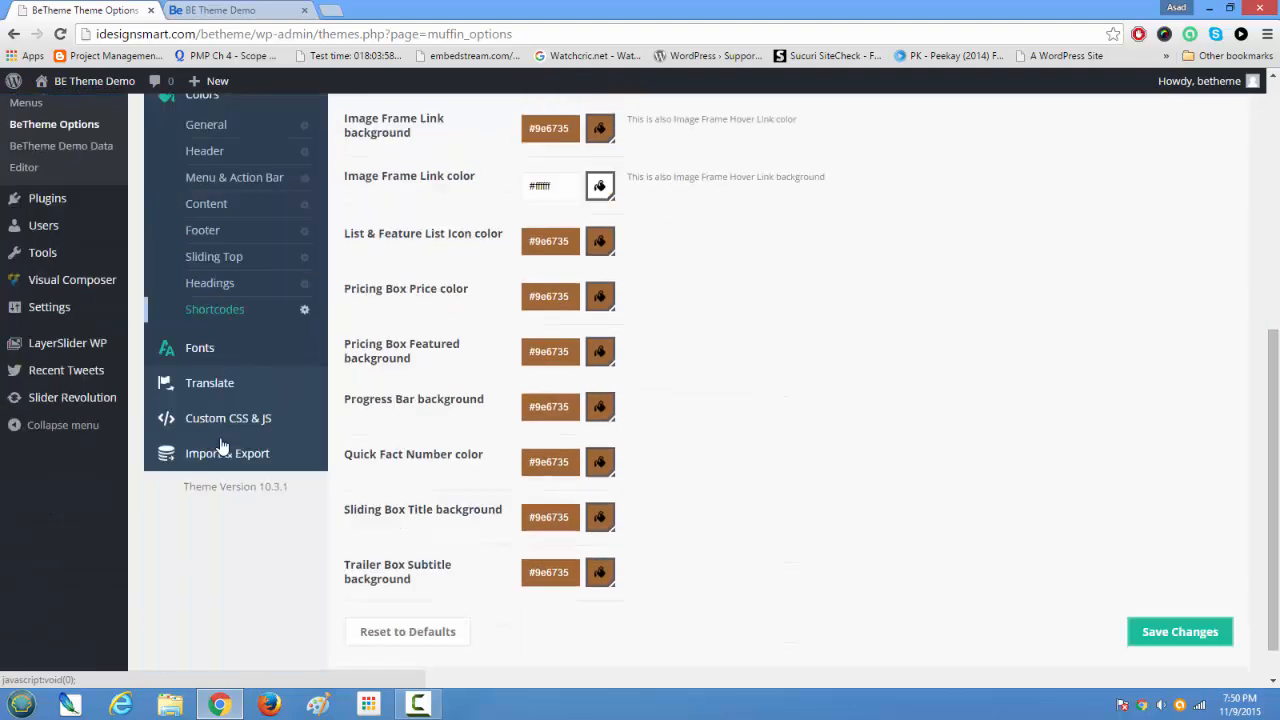
{"action": "scroll", "coordinate": [221, 445], "scroll_direction": "up", "scroll_amount": 6}
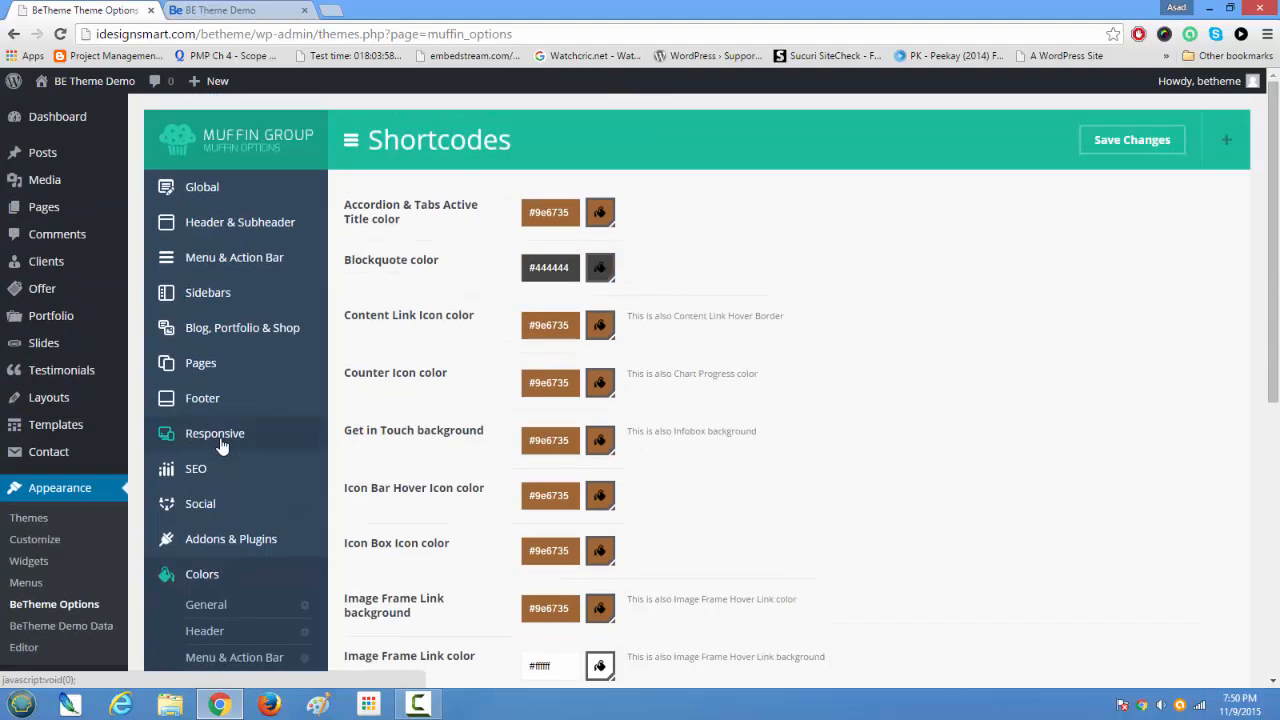
{"action": "scroll", "coordinate": [430, 388], "scroll_direction": "down", "scroll_amount": 3}
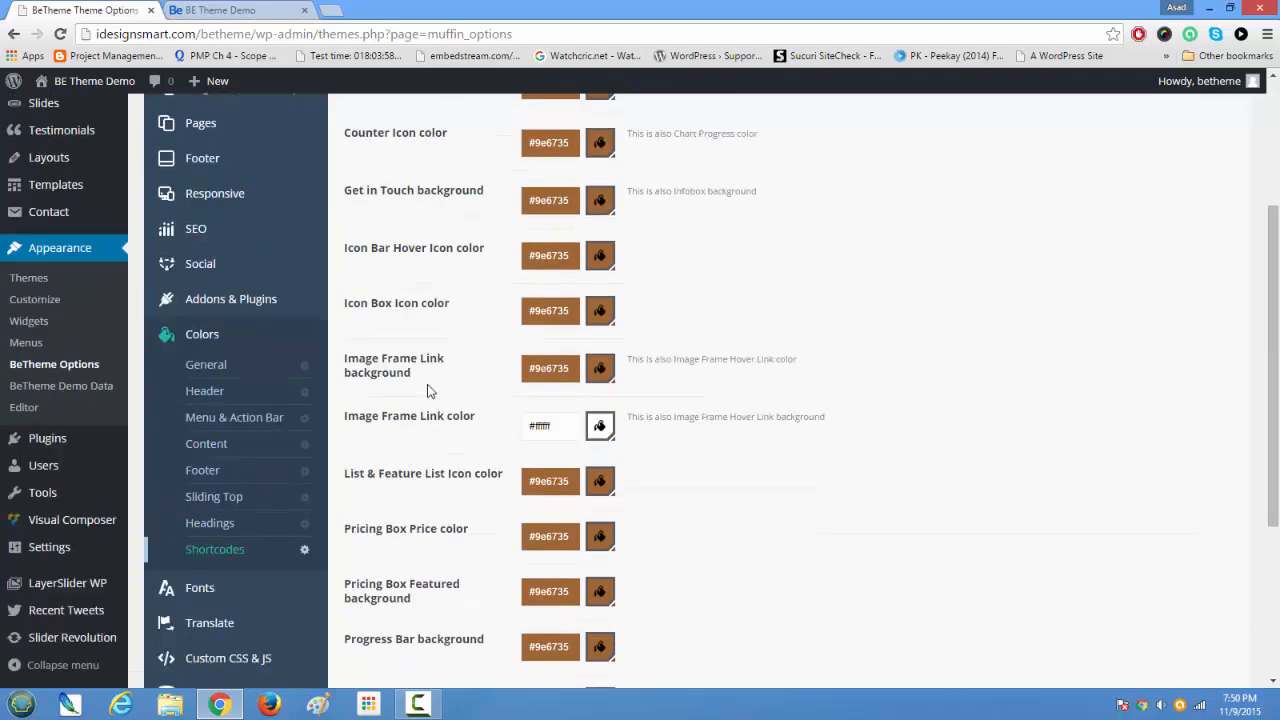
{"action": "scroll", "coordinate": [430, 390], "scroll_direction": "down", "scroll_amount": 3}
{"action": "scroll", "coordinate": [430, 390], "scroll_direction": "down", "scroll_amount": 1}
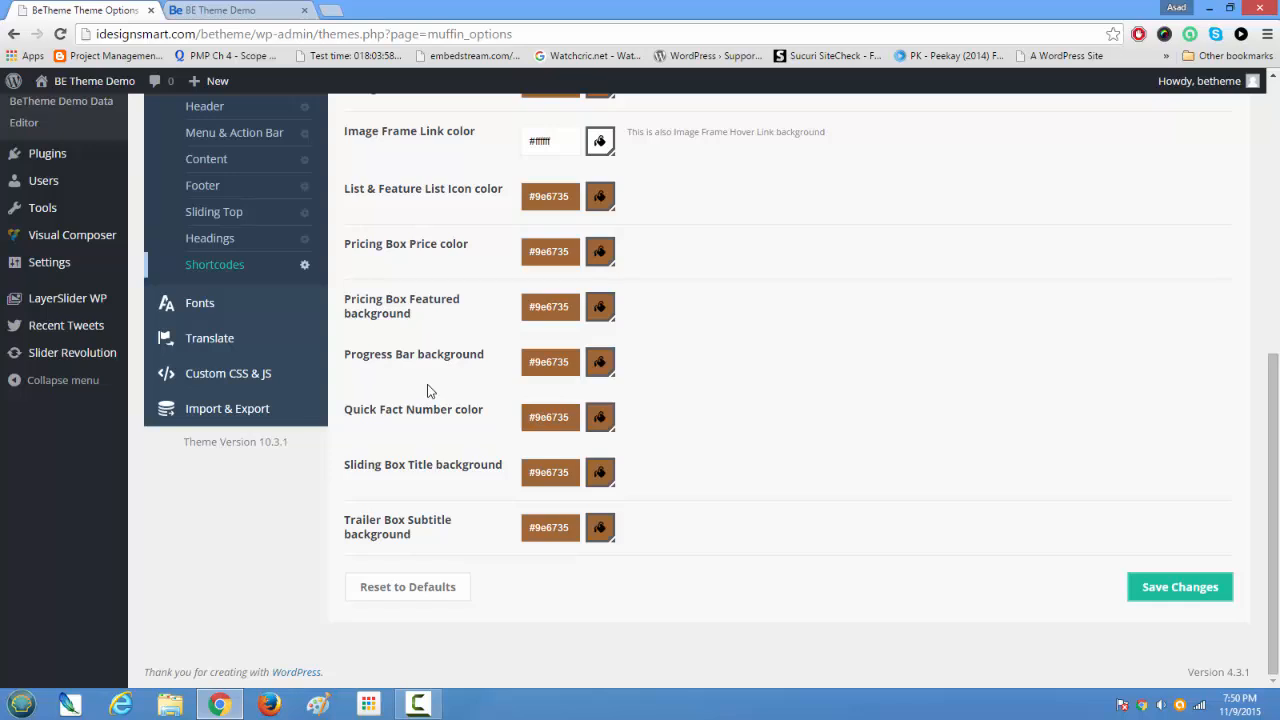
{"action": "scroll", "coordinate": [428, 390], "scroll_direction": "up", "scroll_amount": 5}
{"action": "scroll", "coordinate": [417, 399], "scroll_direction": "up", "scroll_amount": 2}
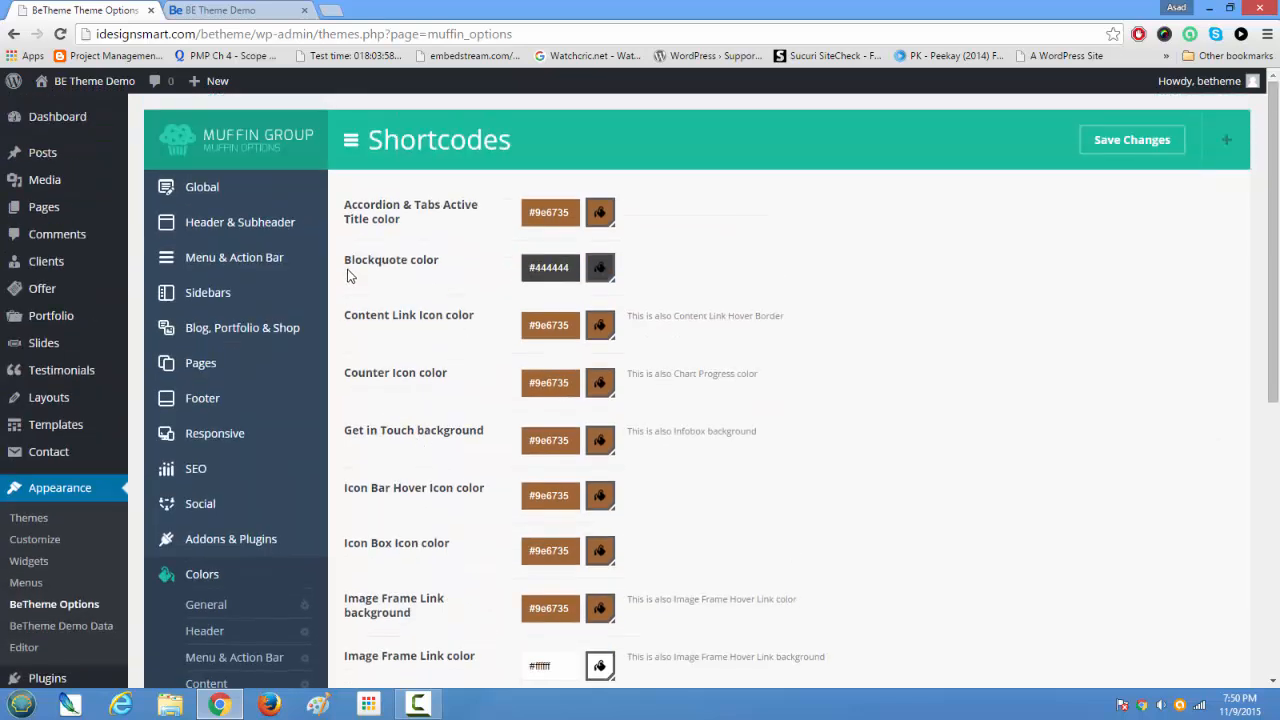
Step: Highlight the Blockquote and Accordion & Tabs Active Title color options, and inspect the Image Frame Link background color without changing it
{"action": "triple_click", "coordinate": [405, 268]}
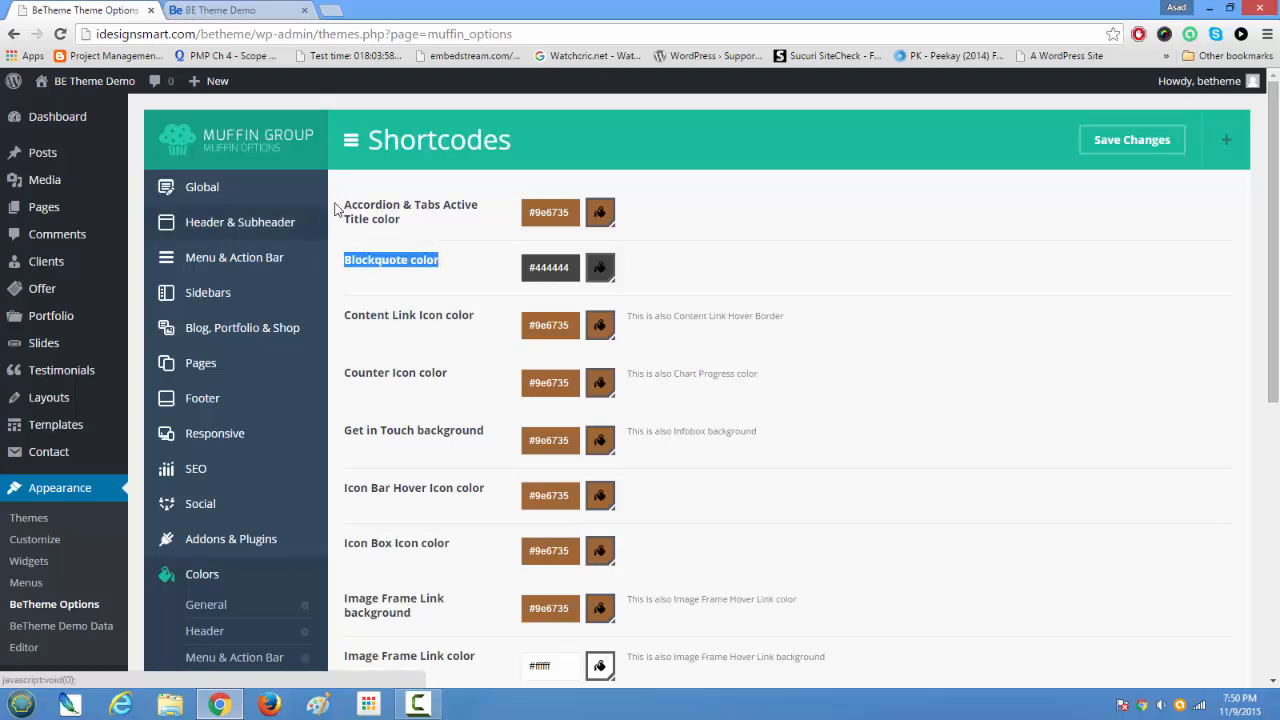
{"action": "left_click_drag", "start_coordinate": [340, 206], "coordinate": [433, 248]}
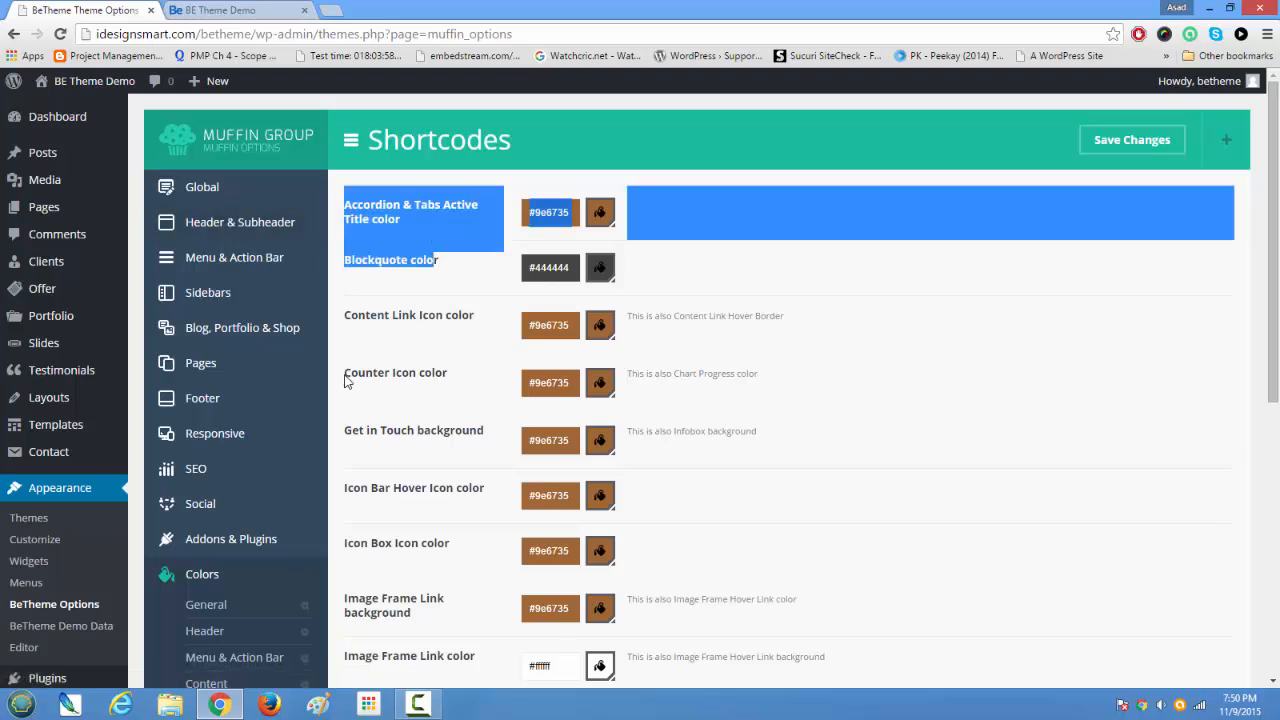
{"action": "scroll", "coordinate": [620, 500], "scroll_direction": "down", "scroll_amount": 2}
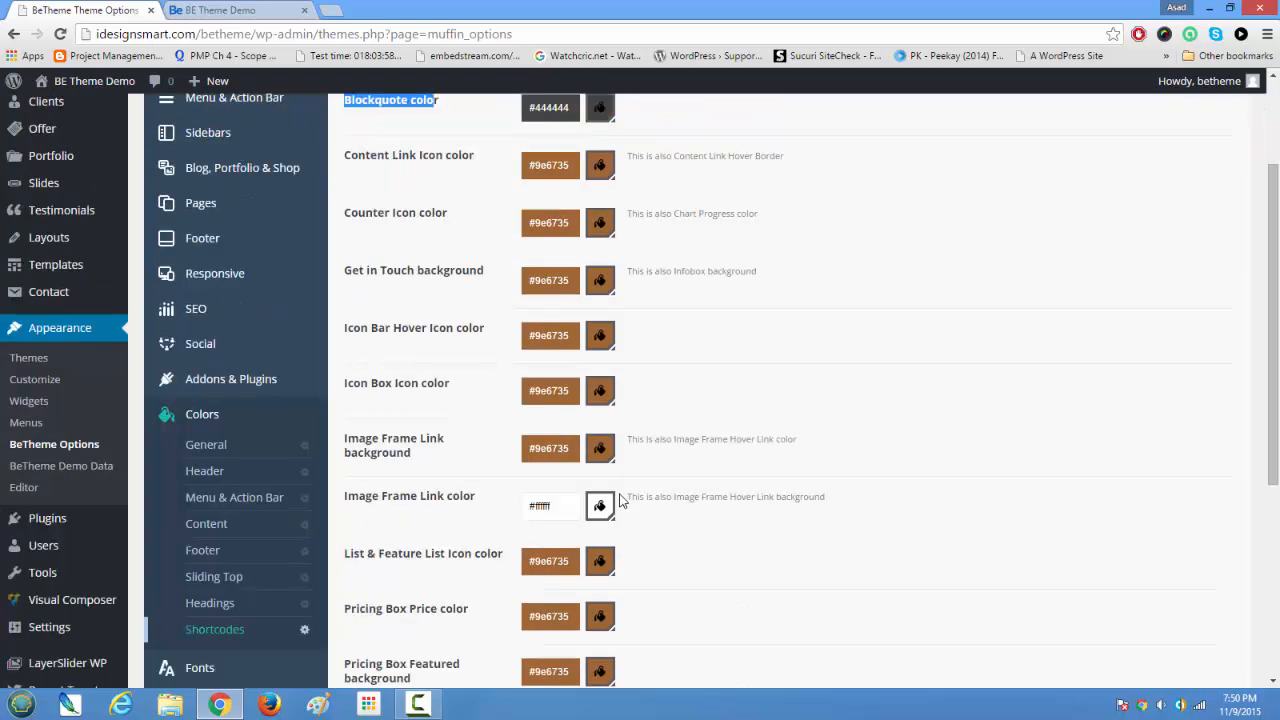
{"action": "left_click_drag", "start_coordinate": [570, 449], "coordinate": [511, 449]}
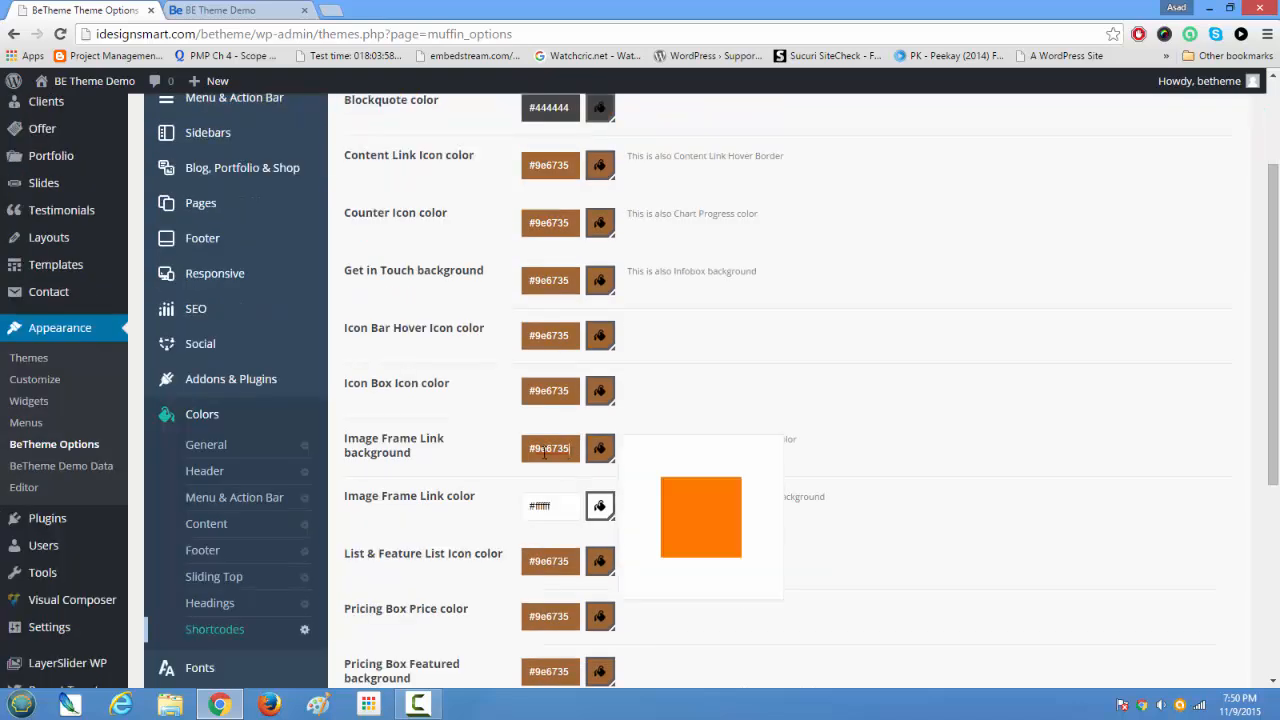
{"action": "left_click", "coordinate": [950, 477]}
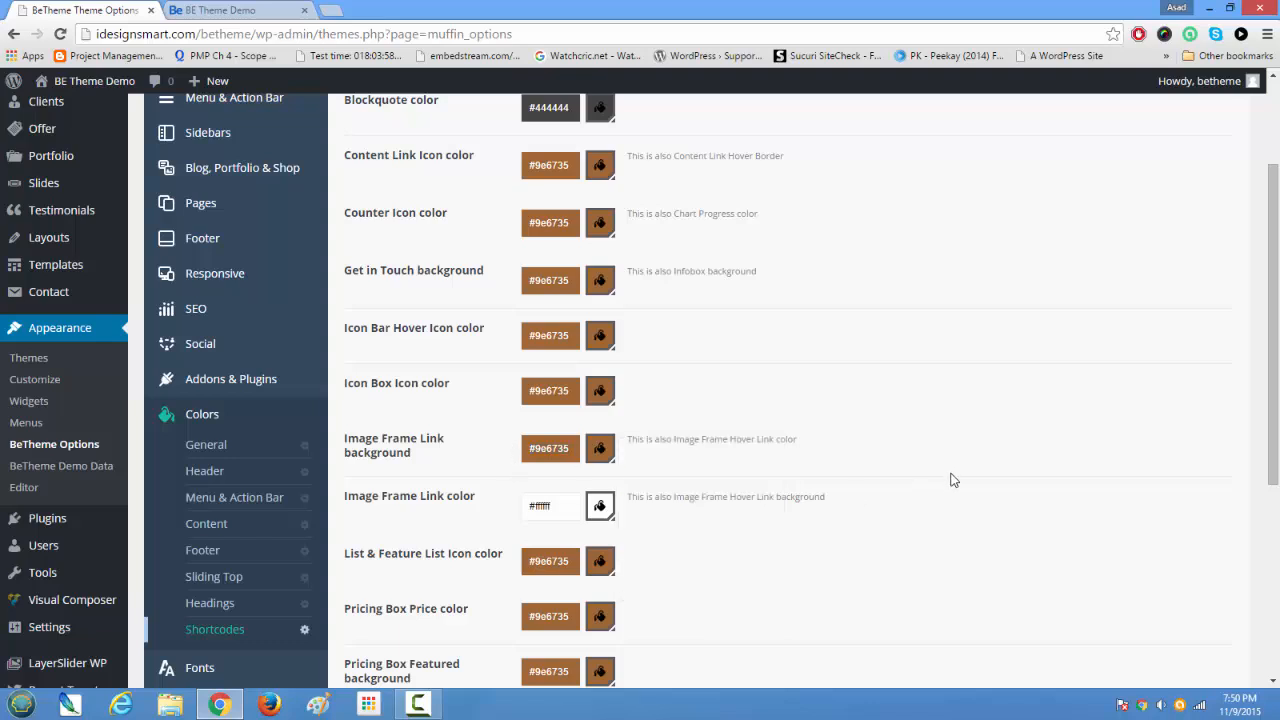
Step: Open the font Family settings and review the content, menu, heading and blockquote fonts and the Google Font Style & Weight options
{"action": "scroll", "coordinate": [958, 582], "scroll_direction": "down", "scroll_amount": 4}
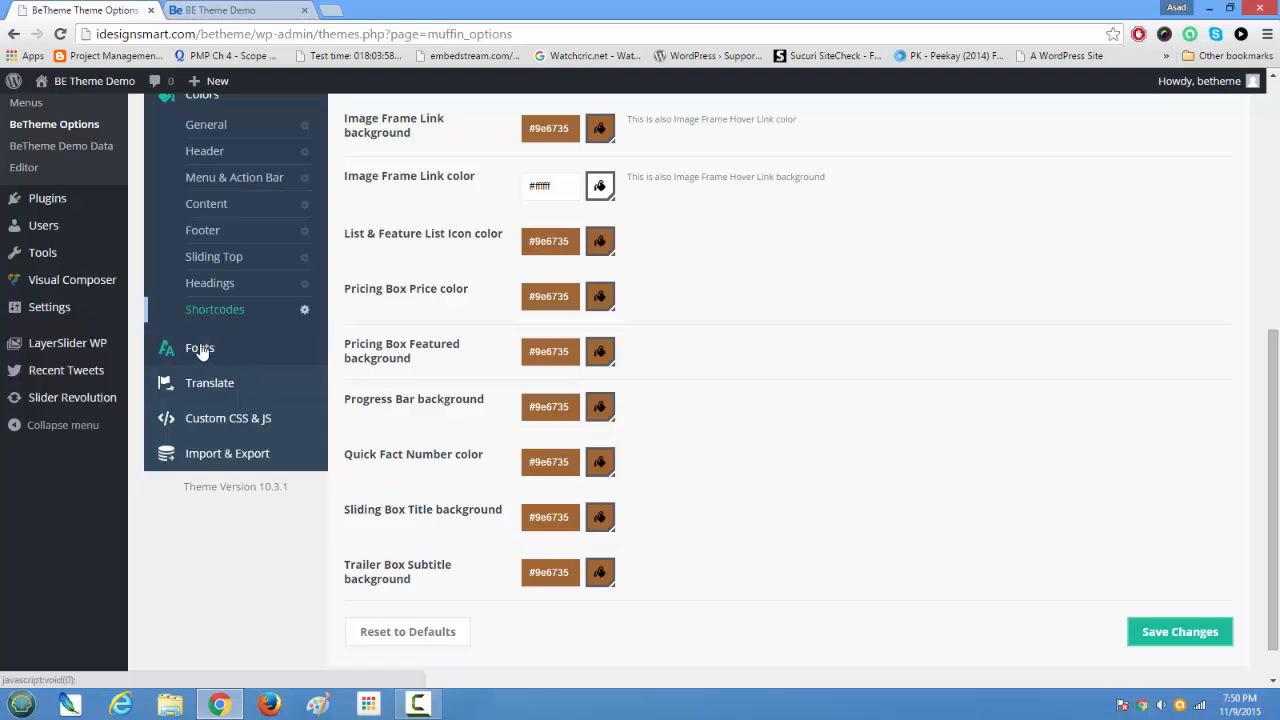
{"action": "left_click", "coordinate": [199, 350]}
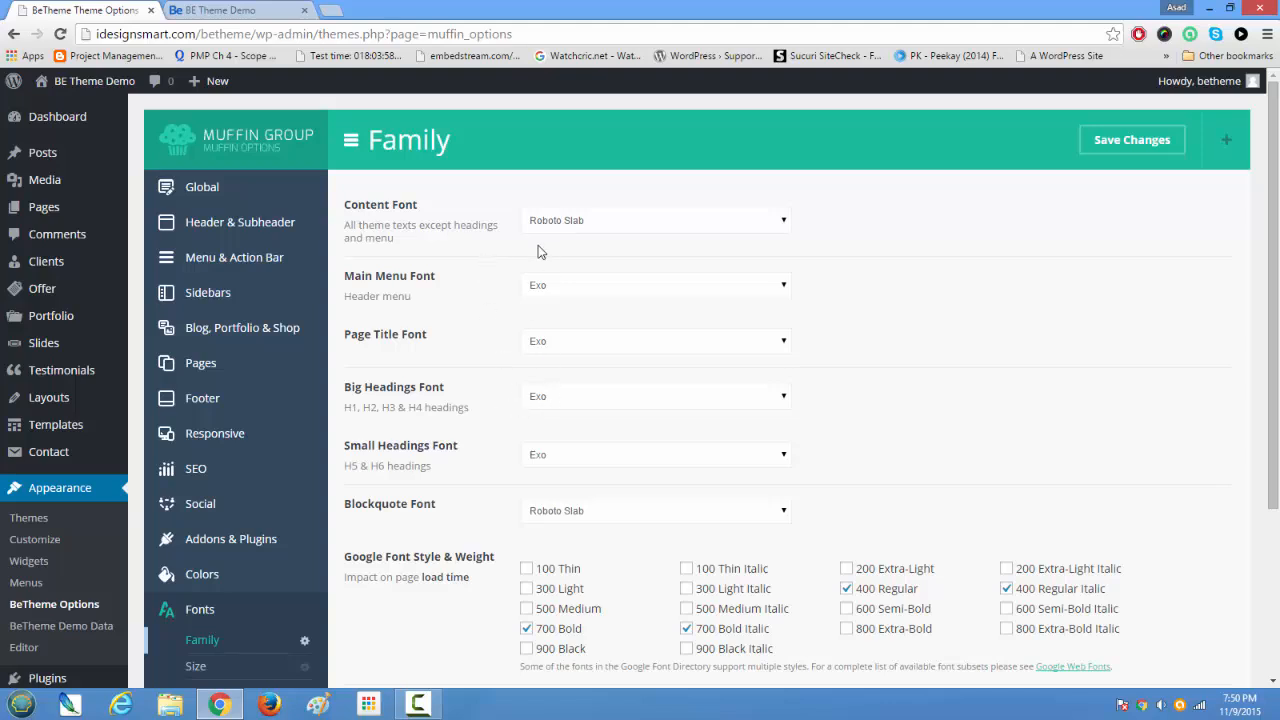
{"action": "scroll", "coordinate": [543, 534], "scroll_direction": "down", "scroll_amount": 2}
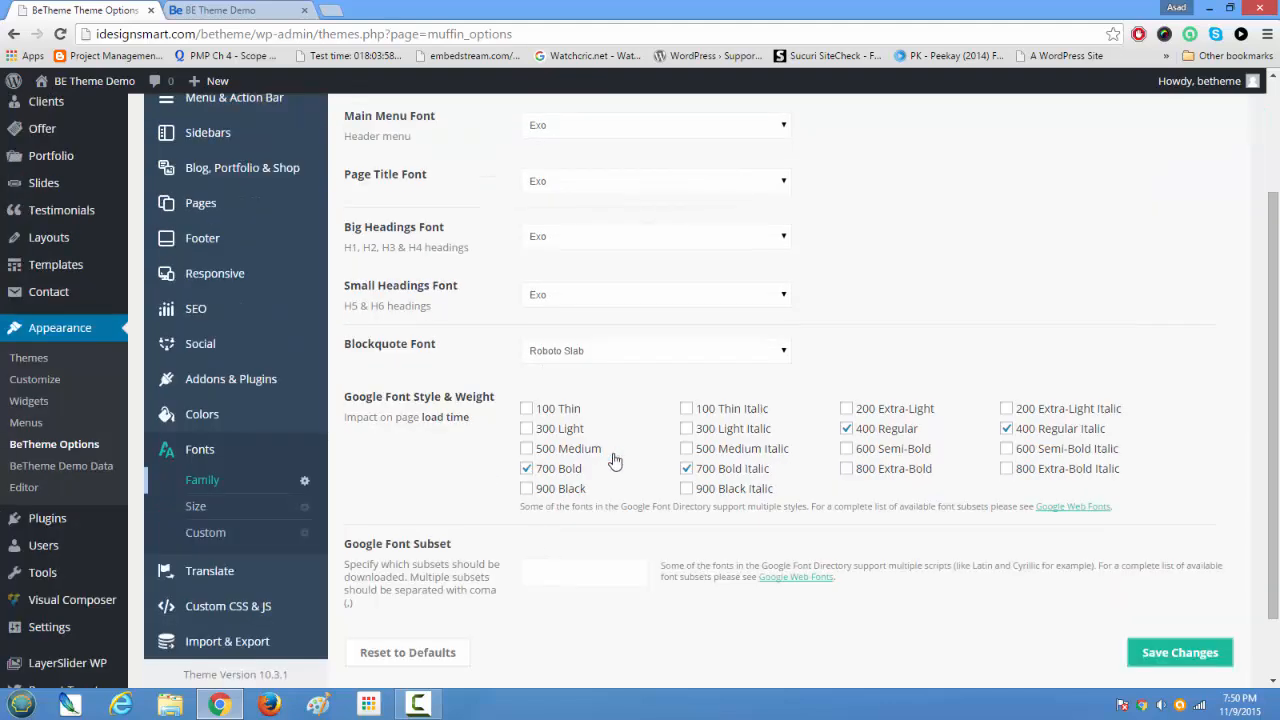
{"action": "scroll", "coordinate": [704, 493], "scroll_direction": "up", "scroll_amount": 2}
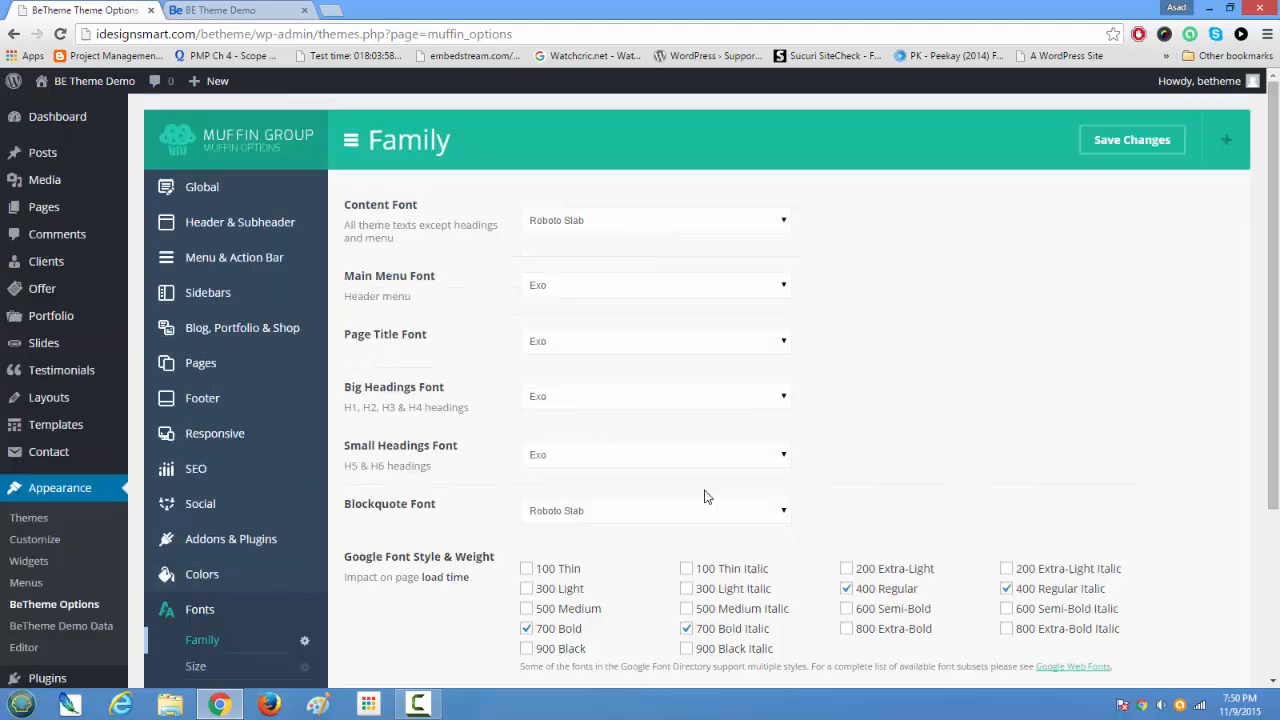
{"action": "scroll", "coordinate": [704, 494], "scroll_direction": "down", "scroll_amount": 2}
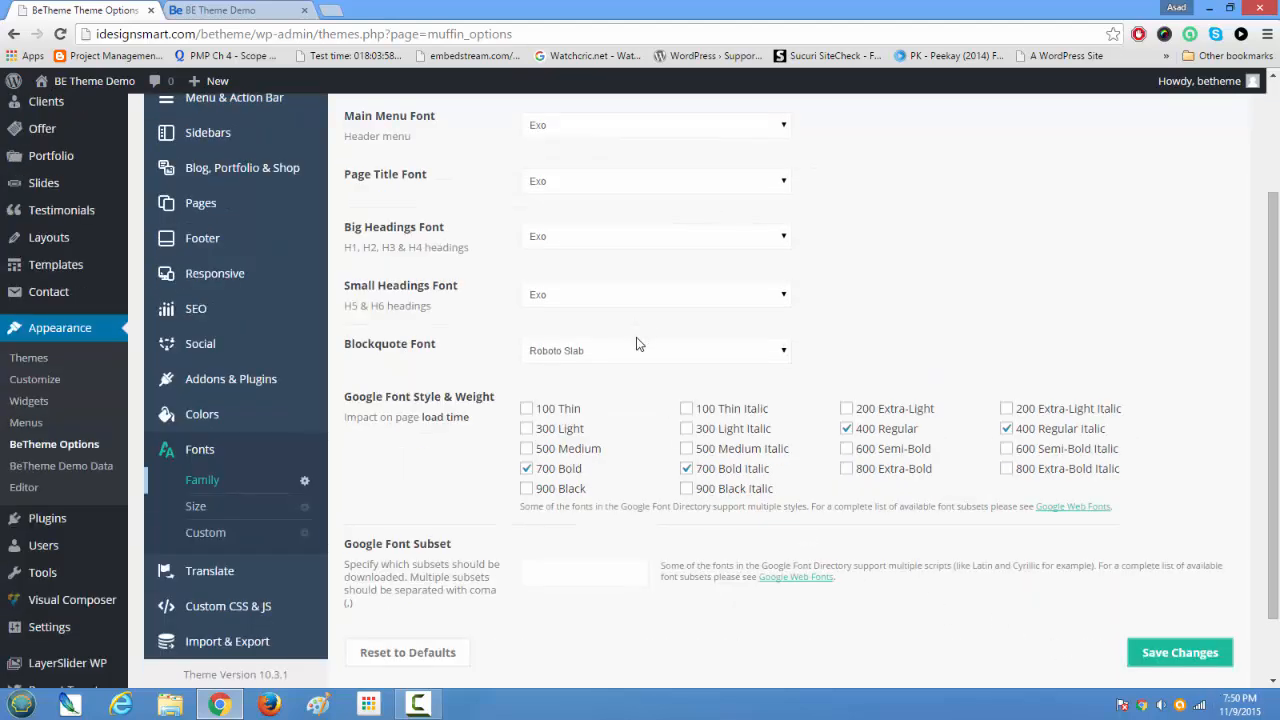
Step: Open the font Size settings, review the content, main menu, page title and H1 to H6 sizes, and glance at the home page
{"action": "left_click", "coordinate": [197, 507]}
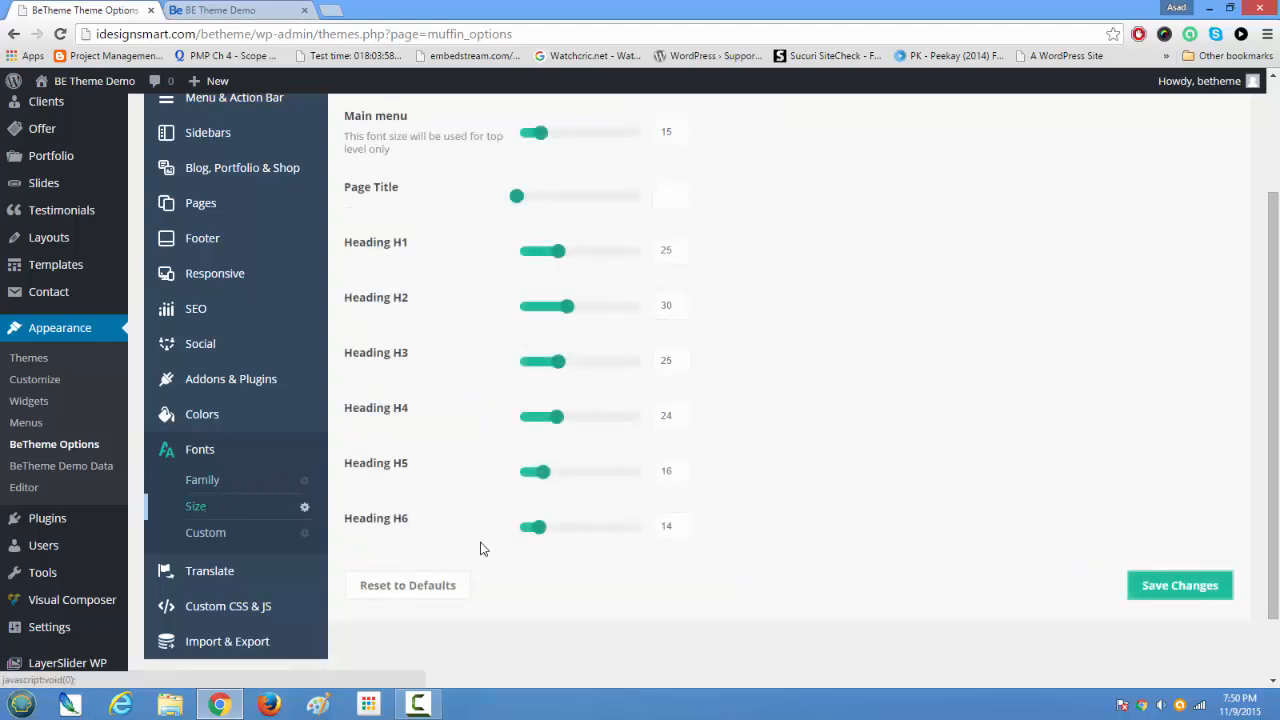
{"action": "scroll", "coordinate": [506, 545], "scroll_direction": "up", "scroll_amount": 2}
{"action": "scroll", "coordinate": [506, 545], "scroll_direction": "down", "scroll_amount": 2}
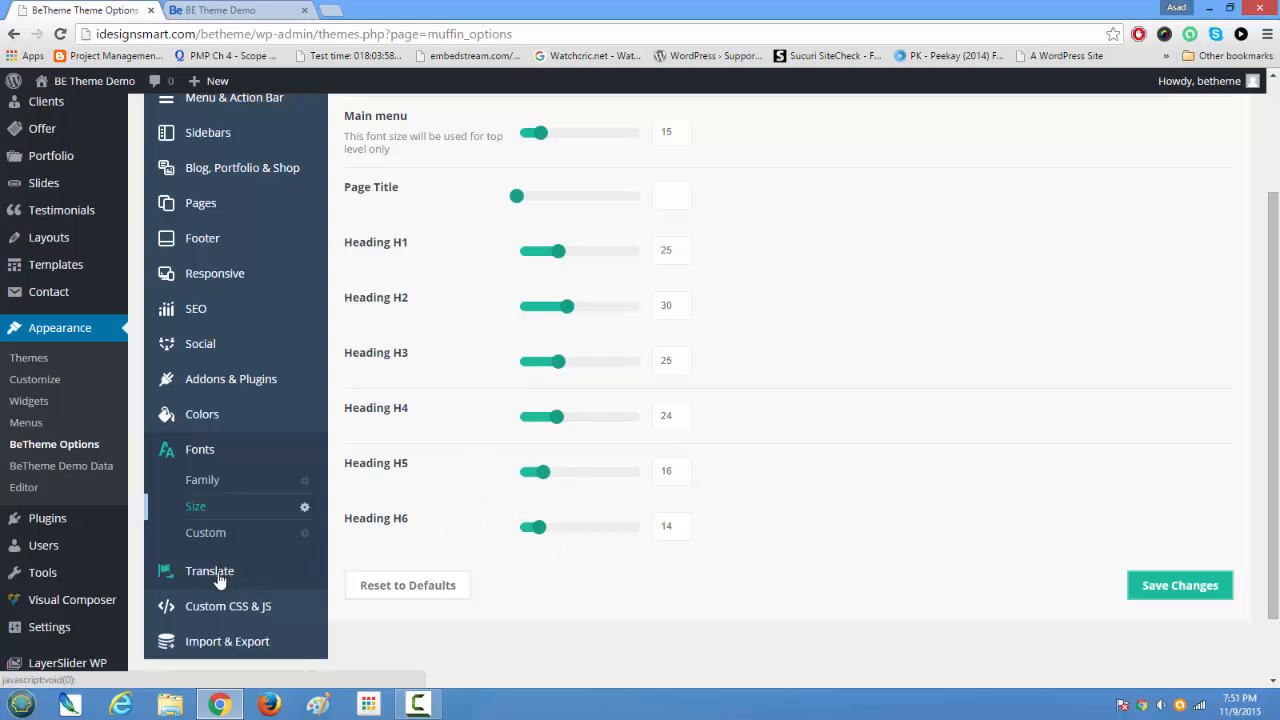
{"action": "scroll", "coordinate": [577, 594], "scroll_direction": "up", "scroll_amount": 2}
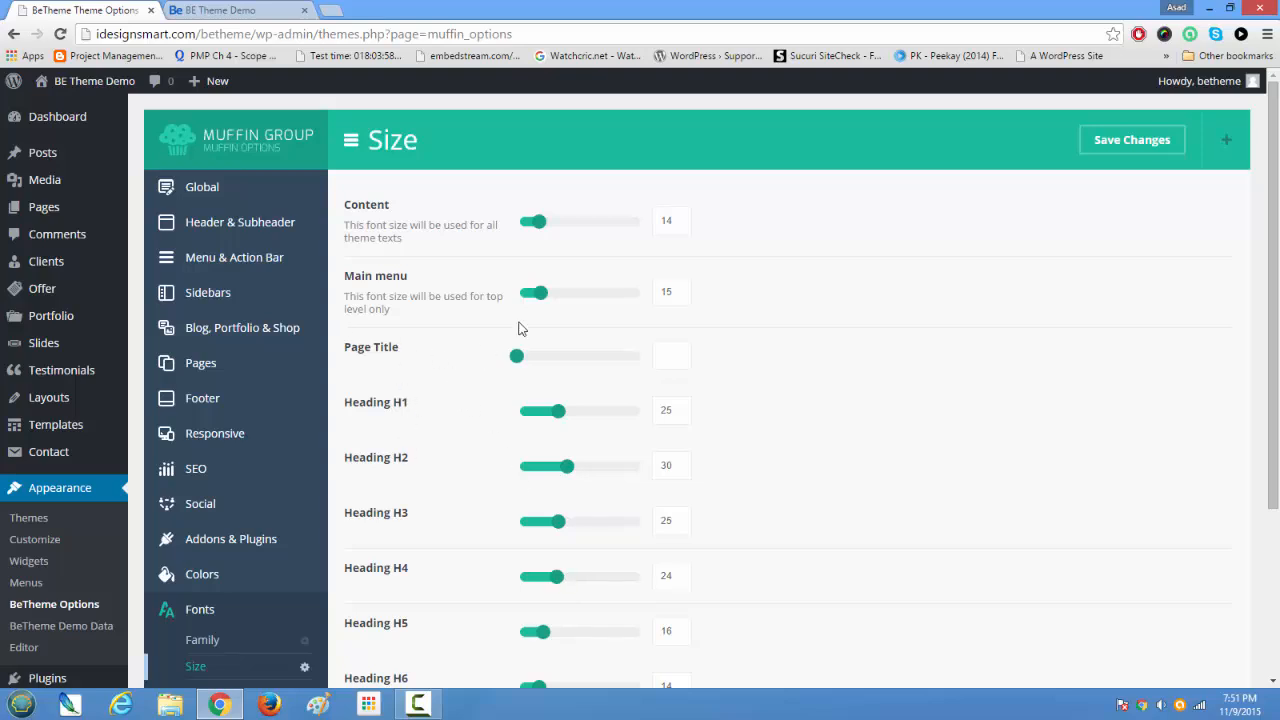
{"action": "scroll", "coordinate": [577, 457], "scroll_direction": "down", "scroll_amount": 3}
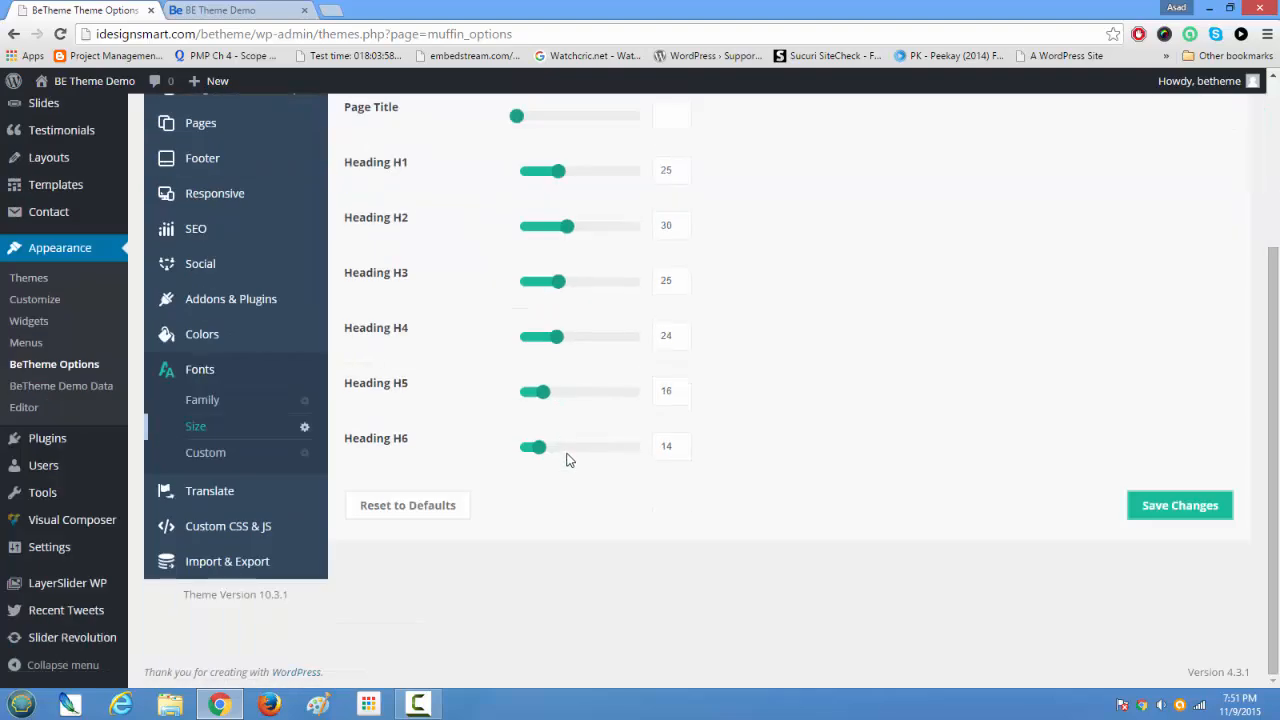
{"action": "scroll", "coordinate": [567, 460], "scroll_direction": "up", "scroll_amount": 3}
{"action": "scroll", "coordinate": [567, 460], "scroll_direction": "down", "scroll_amount": 3}
{"action": "scroll", "coordinate": [567, 460], "scroll_direction": "up", "scroll_amount": 2}
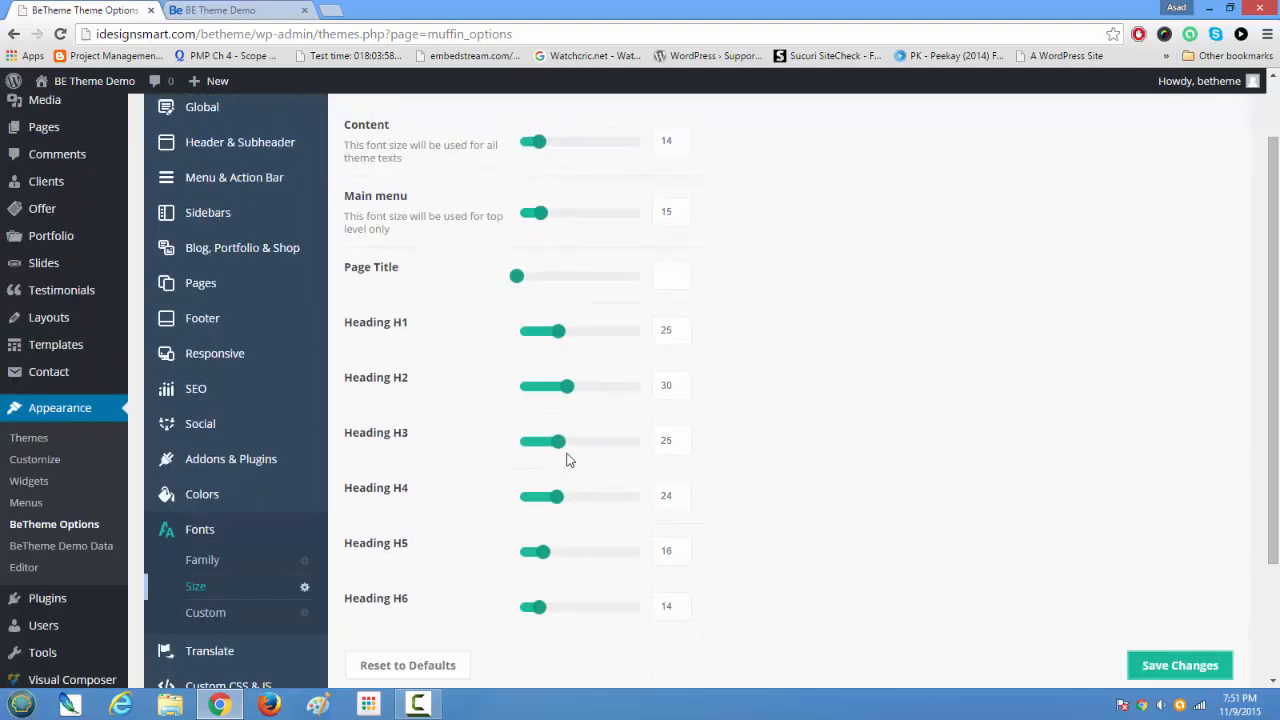
{"action": "scroll", "coordinate": [567, 460], "scroll_direction": "down", "scroll_amount": 2}
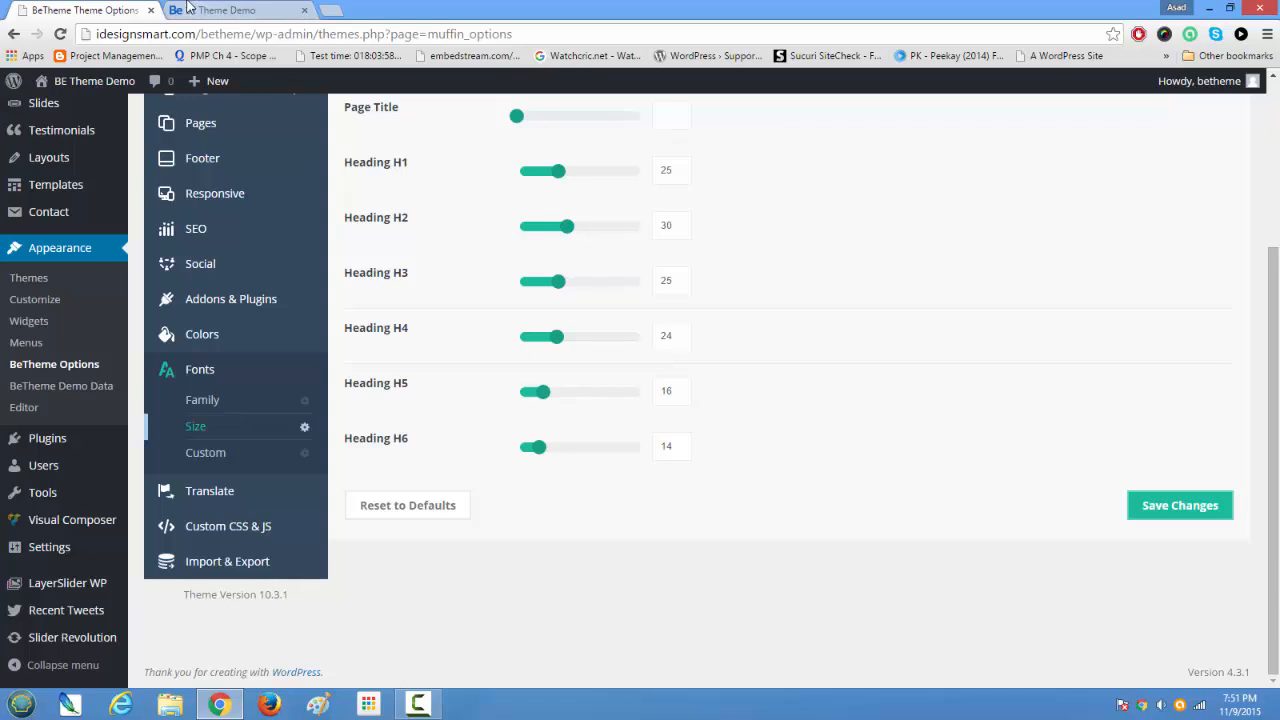
{"action": "left_click", "coordinate": [190, 9]}
{"action": "left_click", "coordinate": [75, 9]}
Step: Open the Custom CSS settings and highlight the existing code, including the h4 declarations and the p line-height rule
{"action": "left_click", "coordinate": [225, 532]}
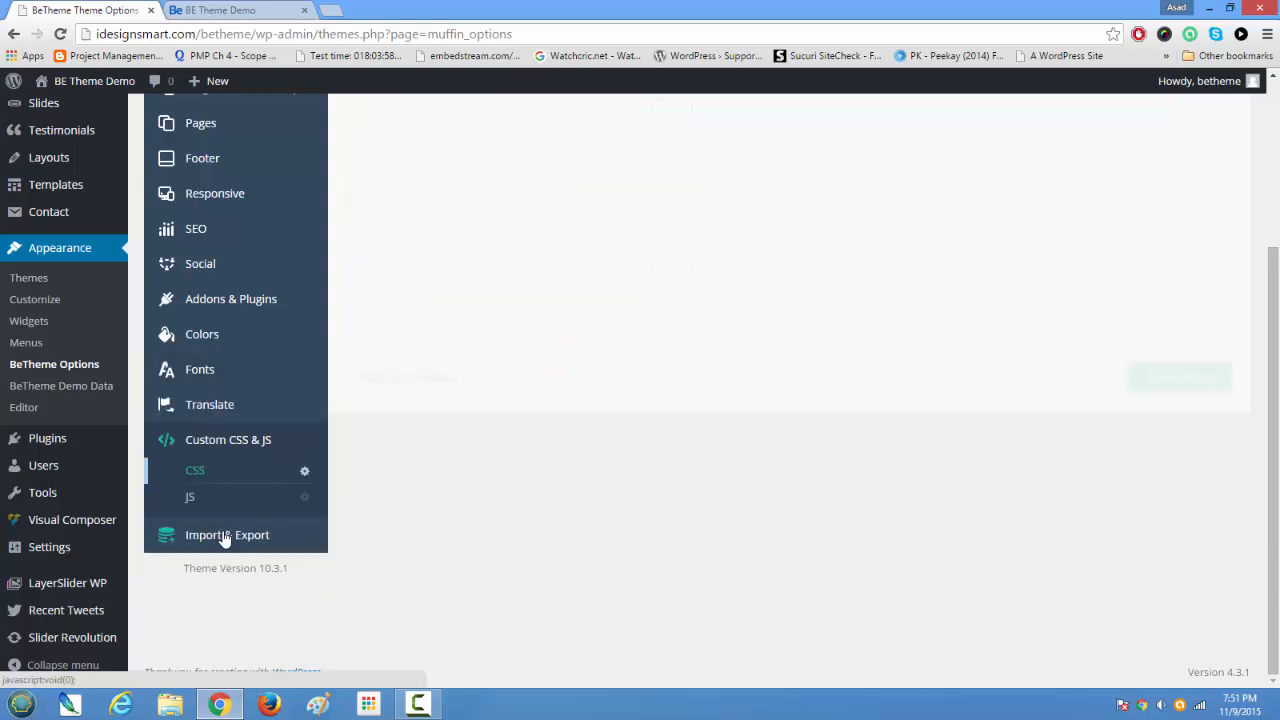
{"action": "scroll", "coordinate": [656, 589], "scroll_direction": "up", "scroll_amount": 3}
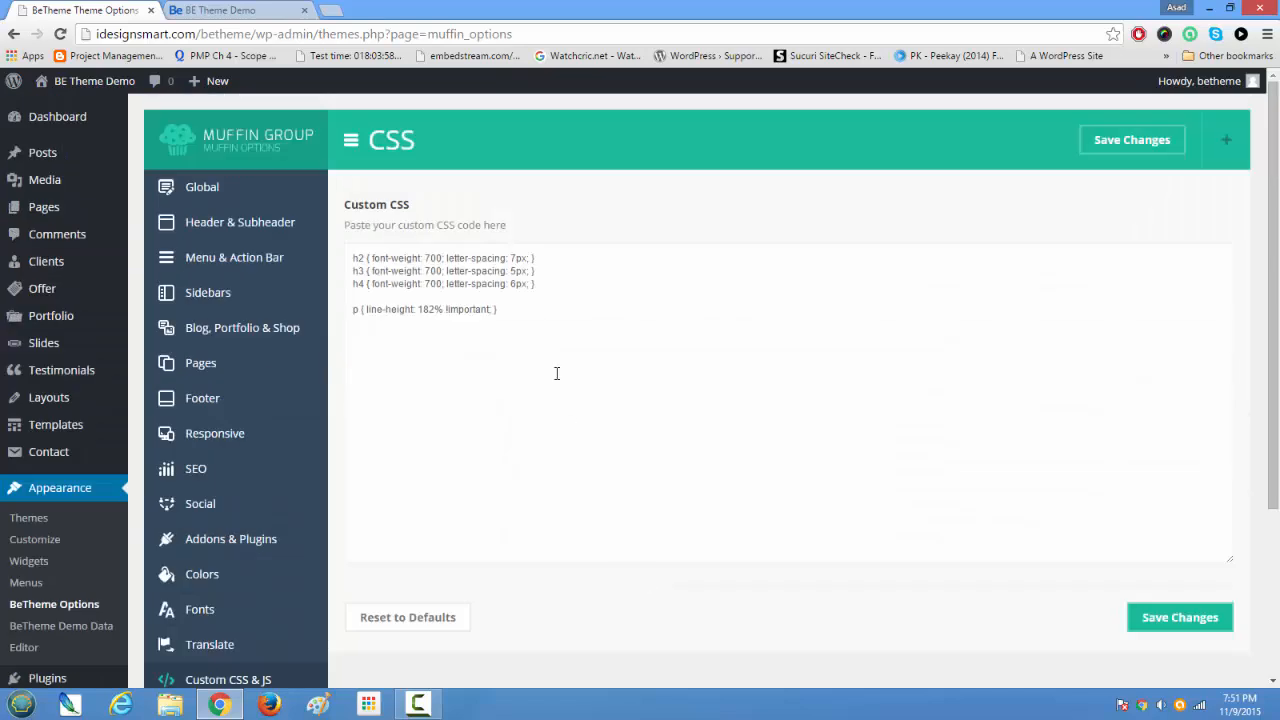
{"action": "left_click_drag", "start_coordinate": [498, 310], "coordinate": [294, 243]}
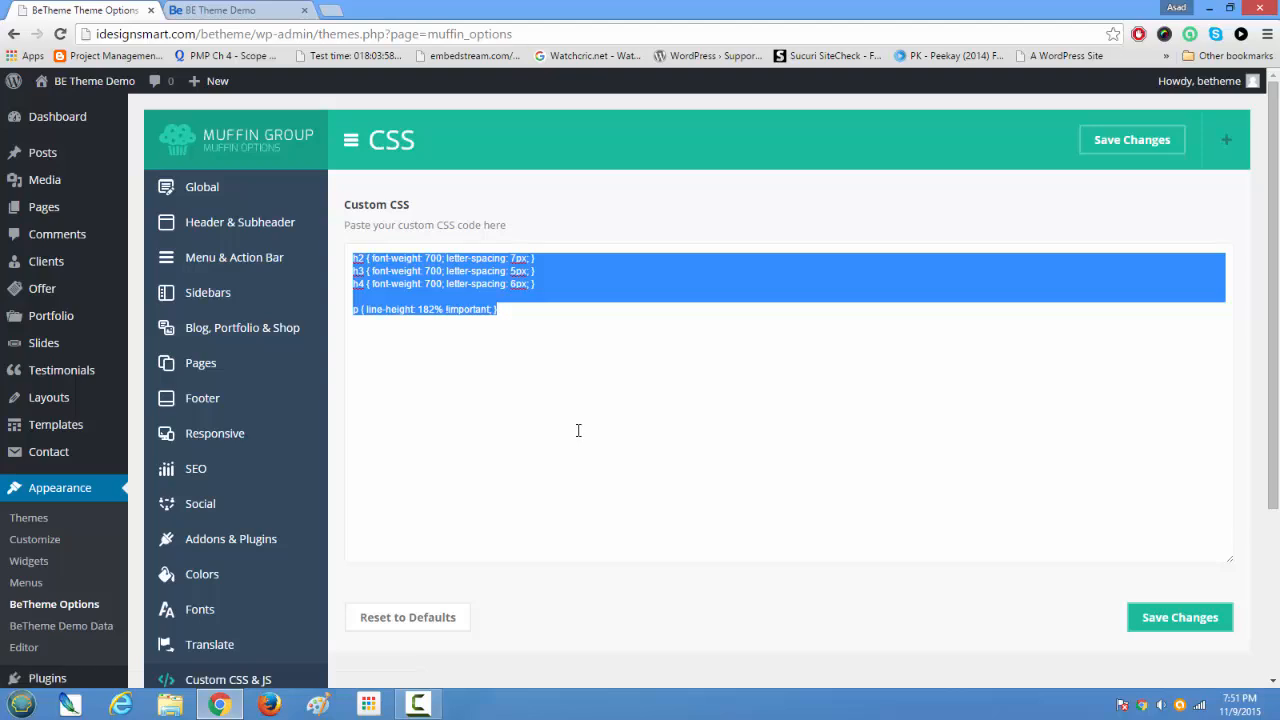
{"action": "left_click", "coordinate": [522, 309]}
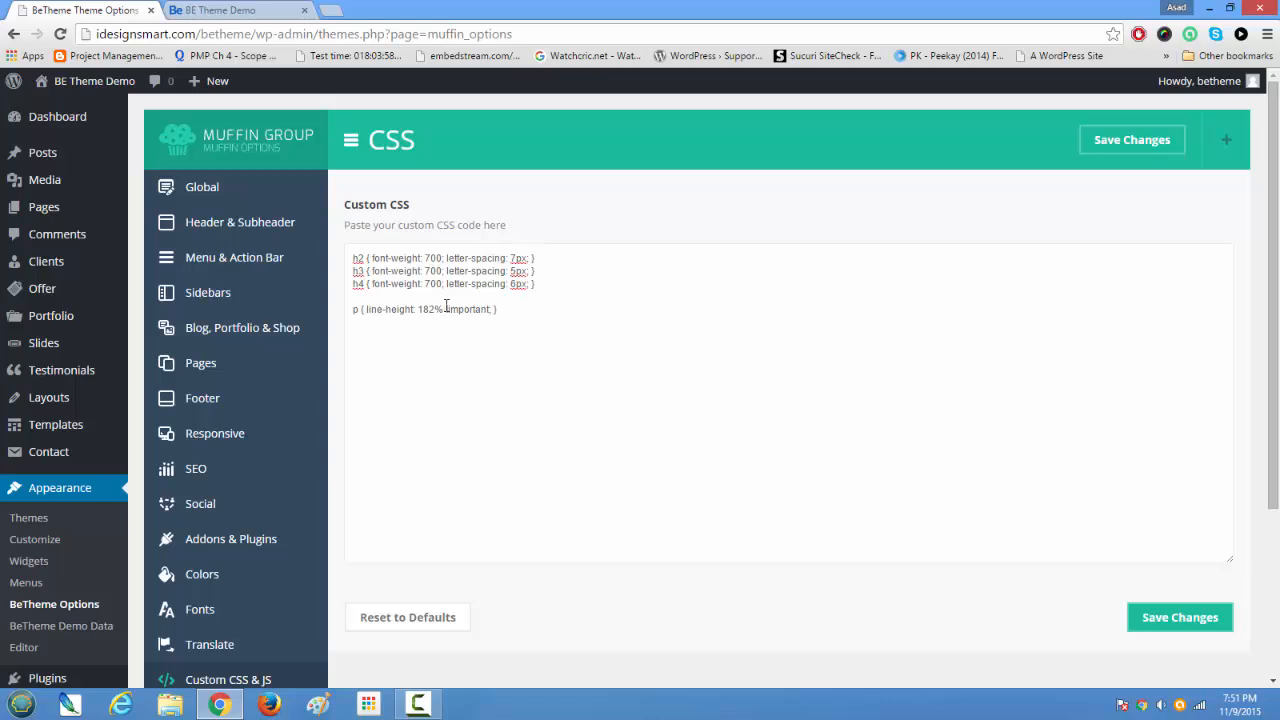
{"action": "left_click_drag", "start_coordinate": [498, 309], "coordinate": [342, 247]}
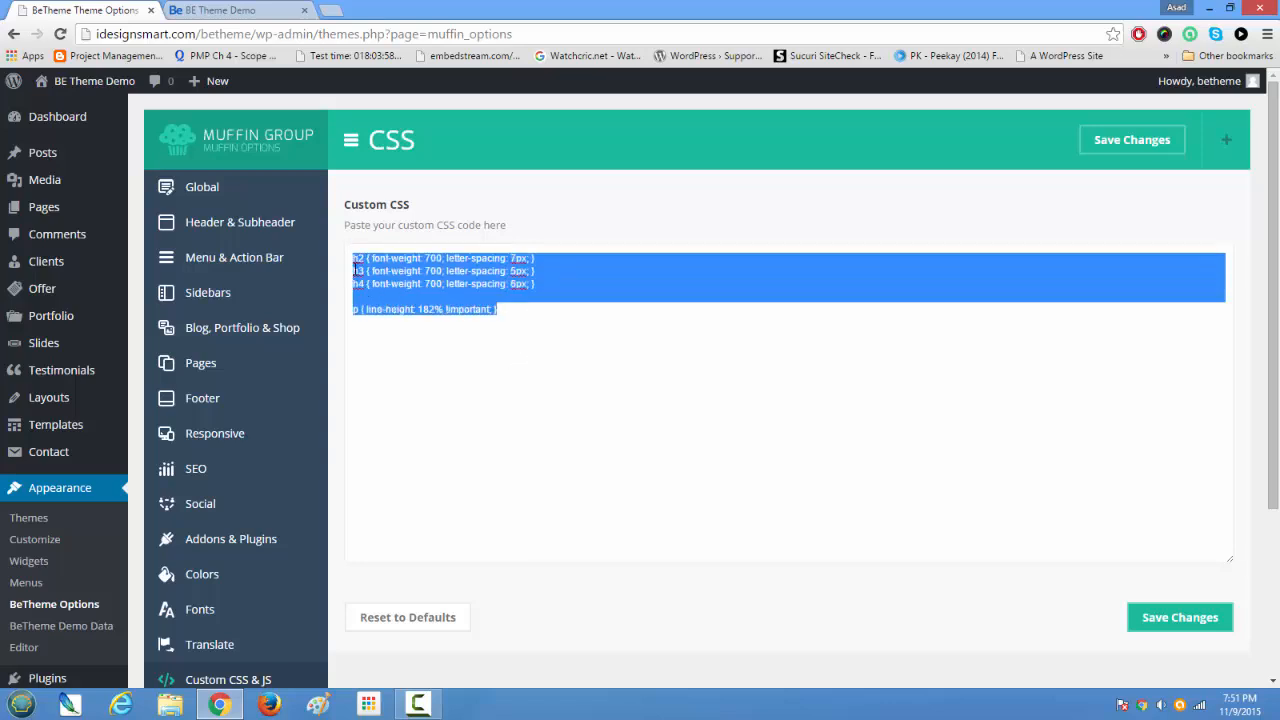
{"action": "left_click", "coordinate": [472, 284]}
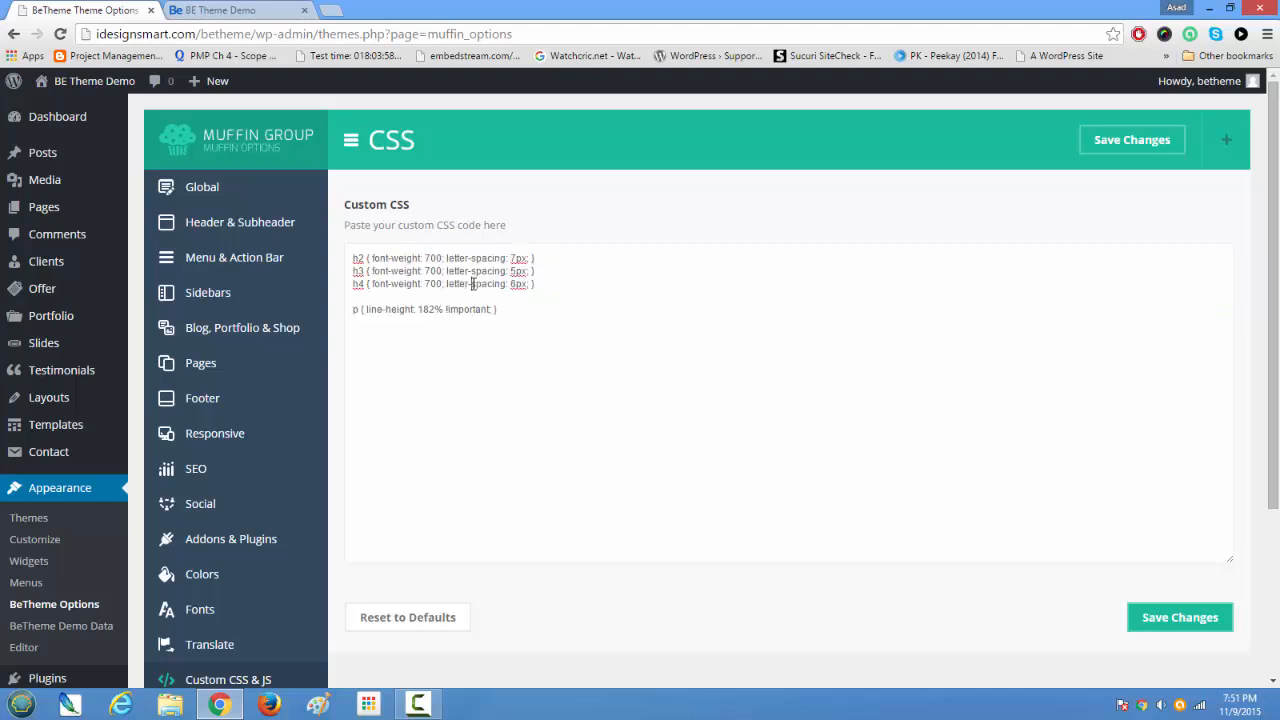
{"action": "left_click_drag", "start_coordinate": [373, 285], "coordinate": [531, 285]}
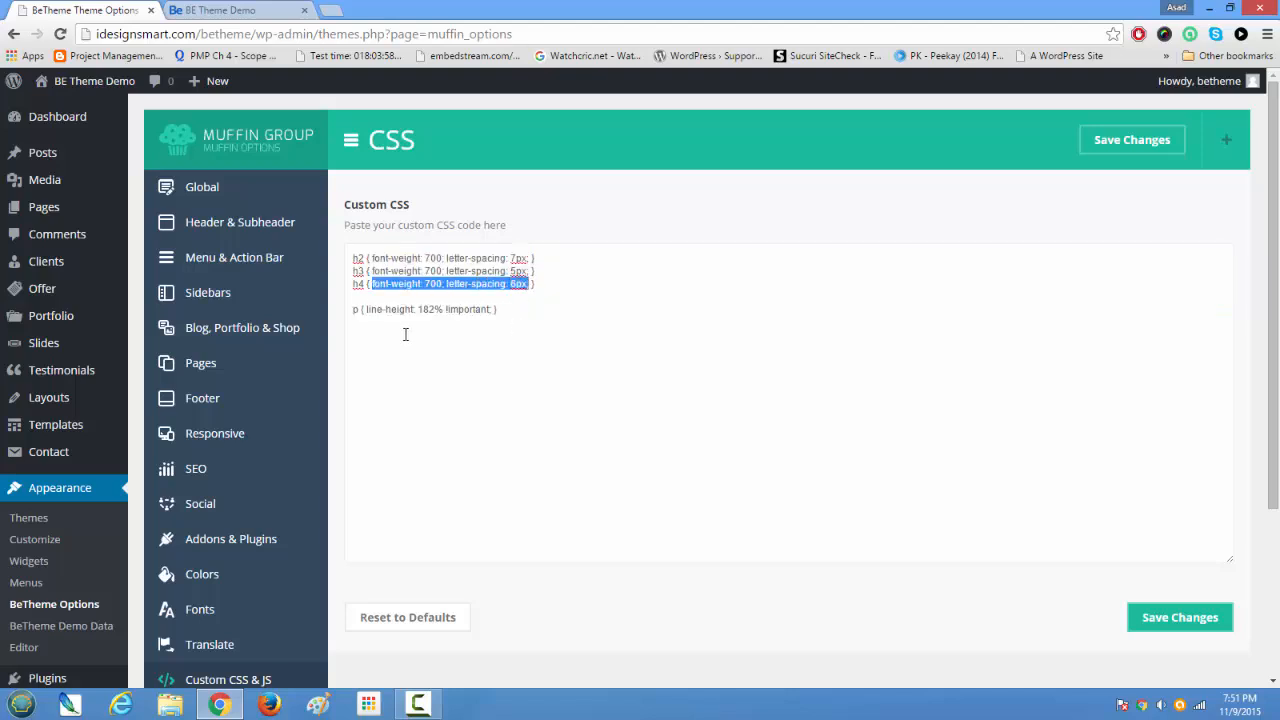
{"action": "left_click_drag", "start_coordinate": [352, 298], "coordinate": [700, 487]}
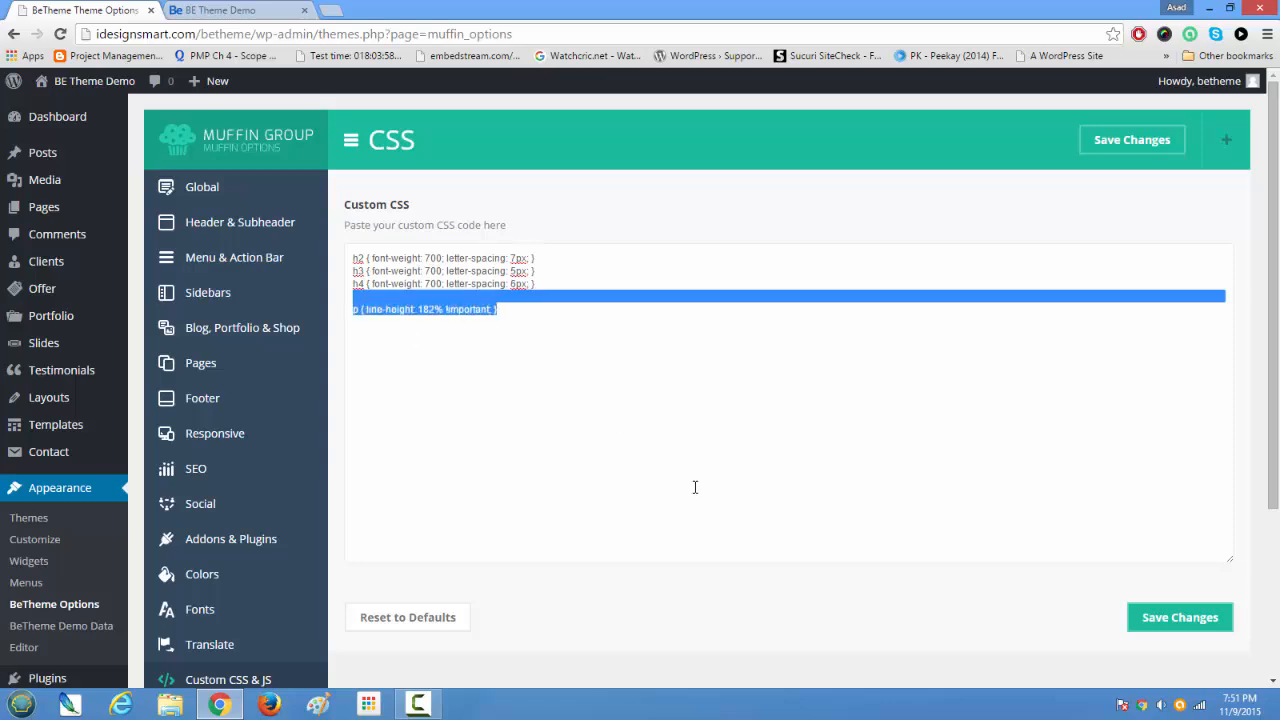
{"action": "scroll", "coordinate": [671, 455], "scroll_direction": "down", "scroll_amount": 1}
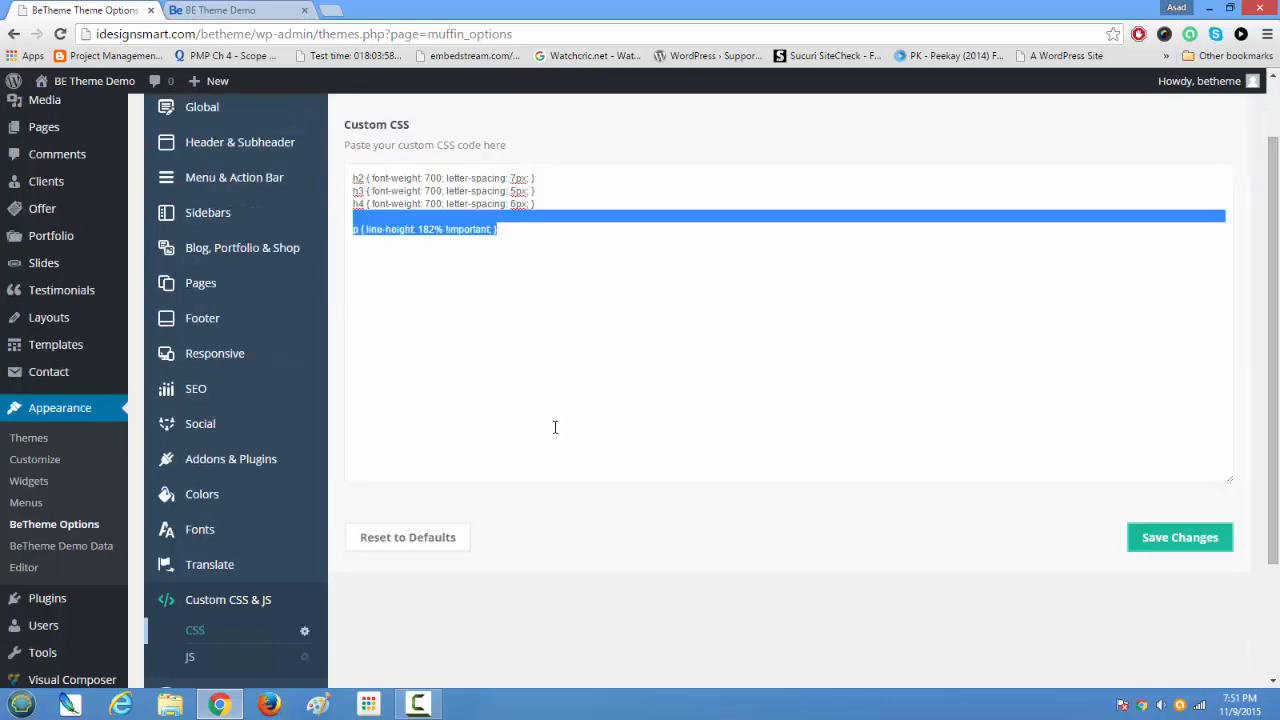
{"action": "scroll", "coordinate": [560, 430], "scroll_direction": "up", "scroll_amount": 1}
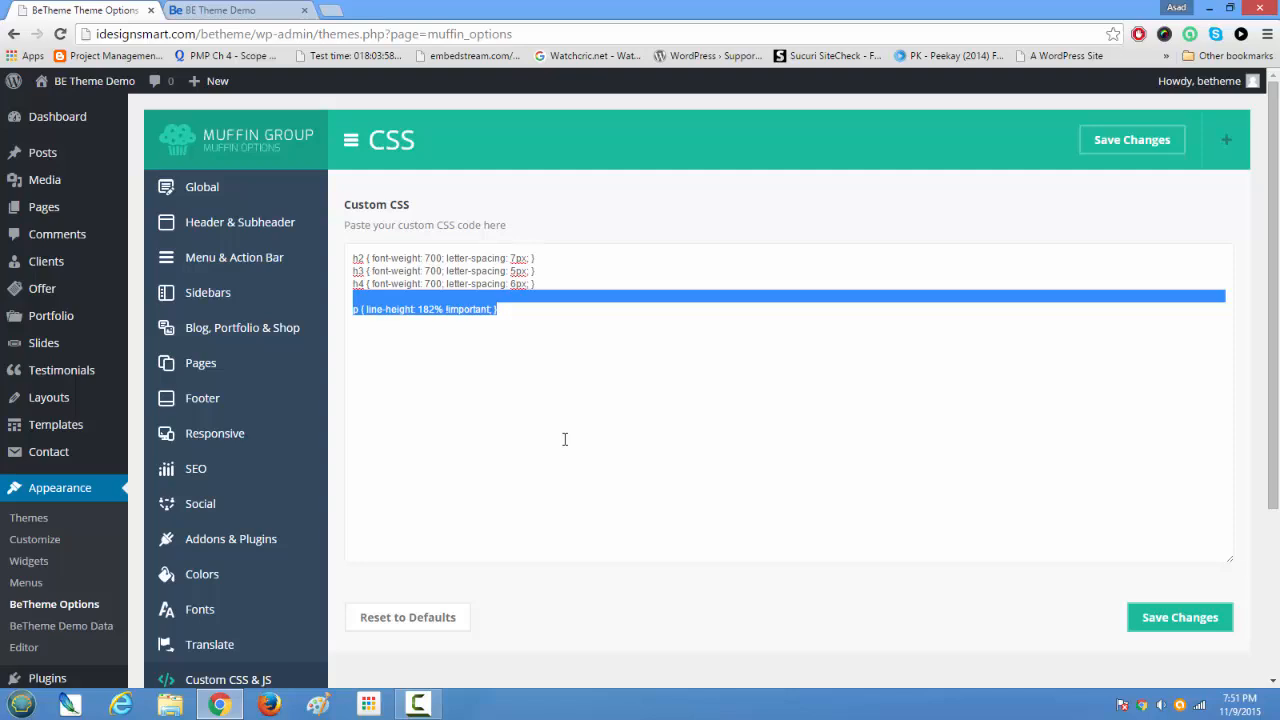
{"action": "scroll", "coordinate": [564, 439], "scroll_direction": "down", "scroll_amount": 3}
{"action": "scroll", "coordinate": [563, 445], "scroll_direction": "up", "scroll_amount": 3}
{"action": "scroll", "coordinate": [564, 439], "scroll_direction": "down", "scroll_amount": 3}
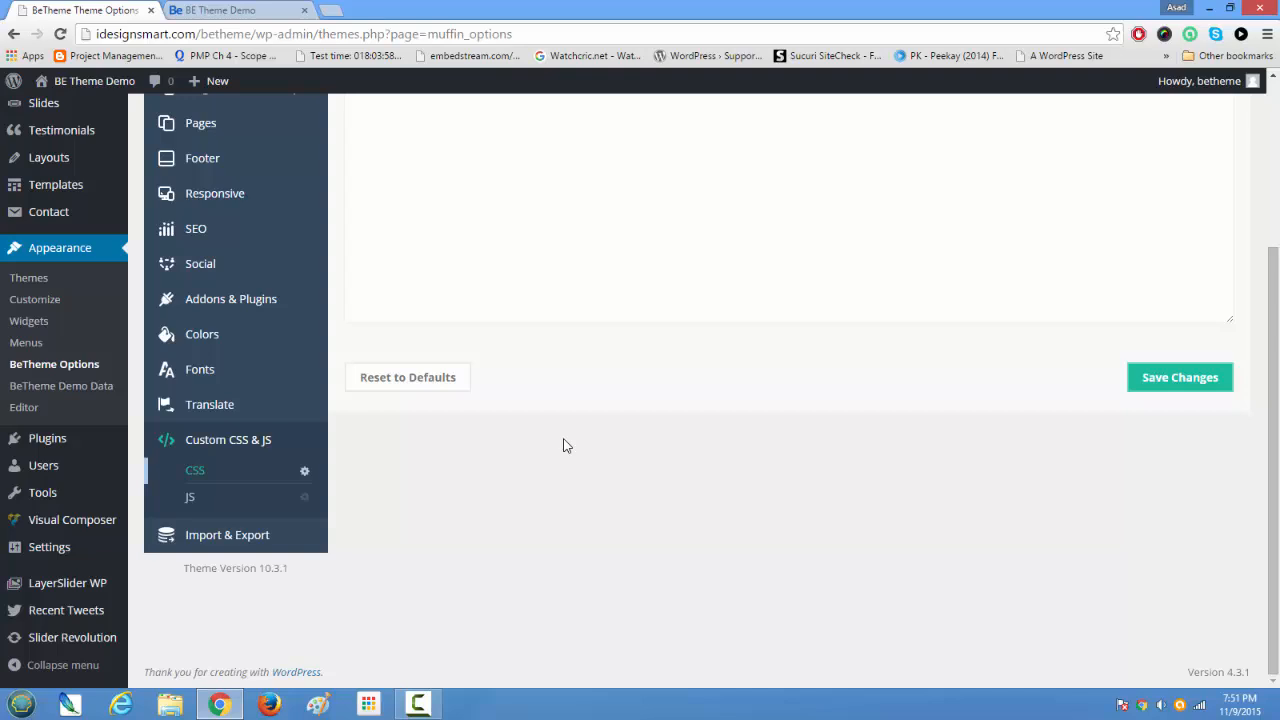
{"action": "scroll", "coordinate": [564, 445], "scroll_direction": "up", "scroll_amount": 3}
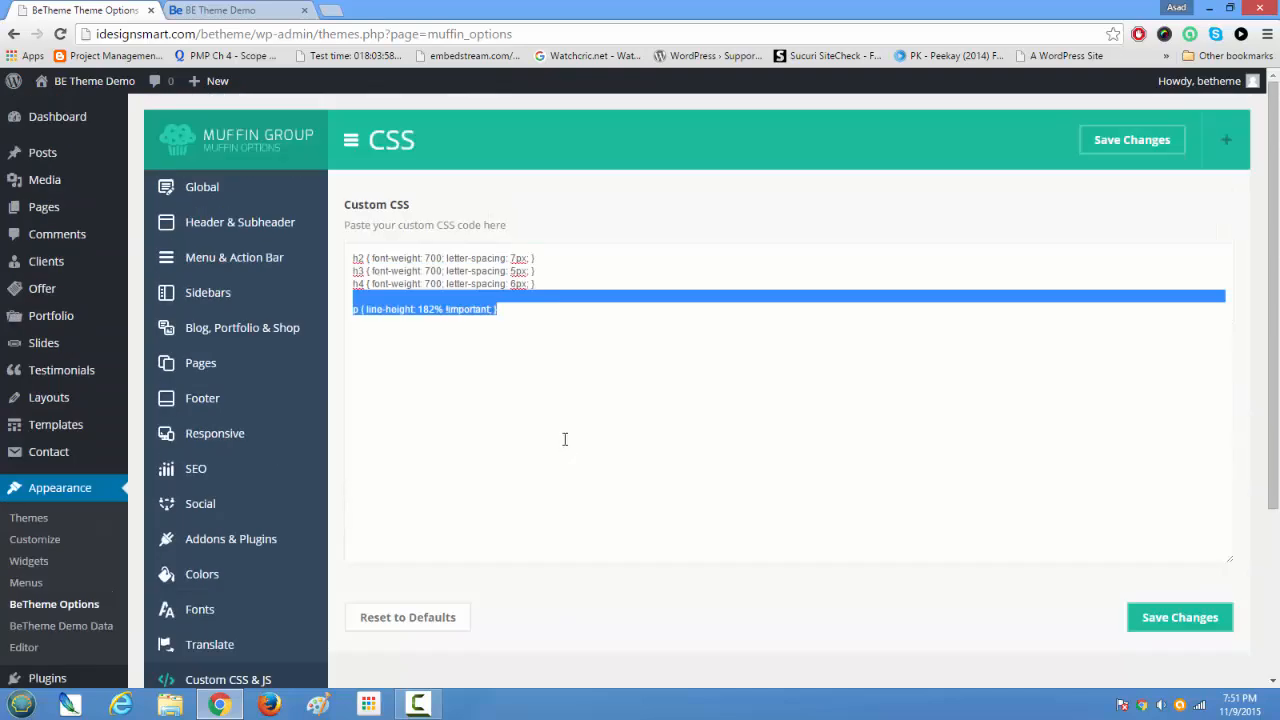
{"action": "left_click_drag", "start_coordinate": [1275, 304], "coordinate": [1277, 230]}
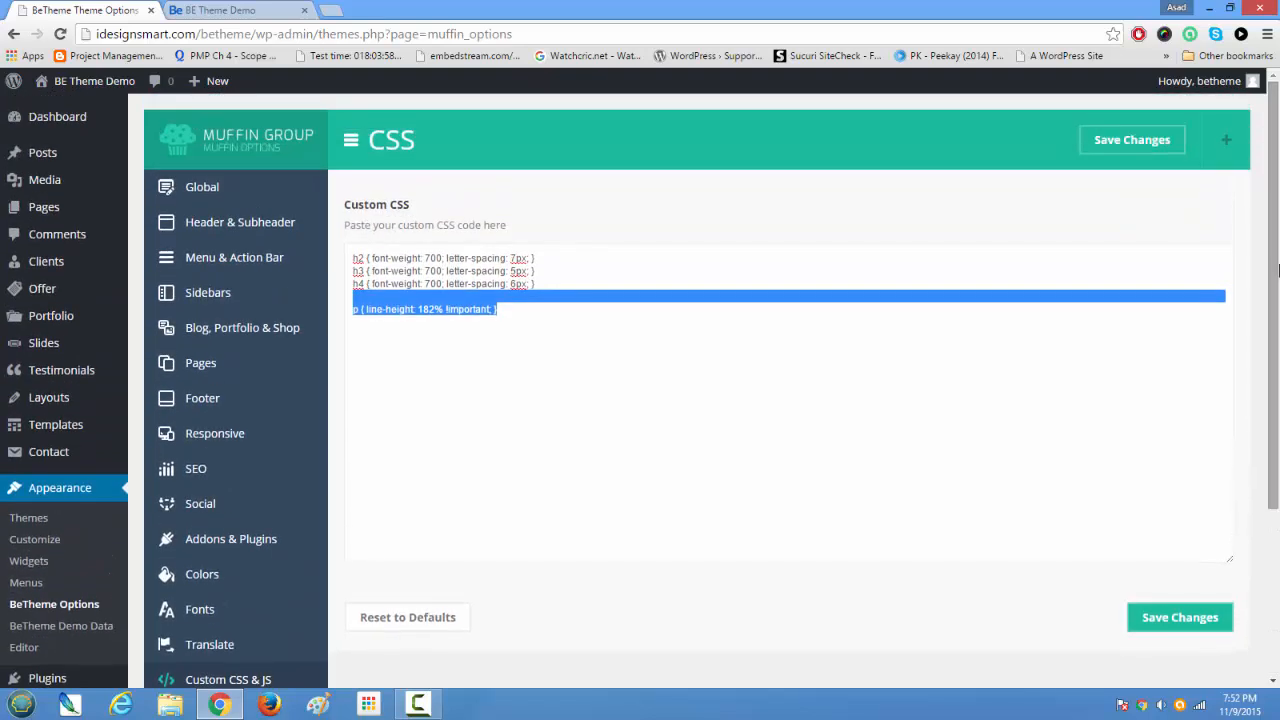
{"action": "left_click", "coordinate": [634, 472]}
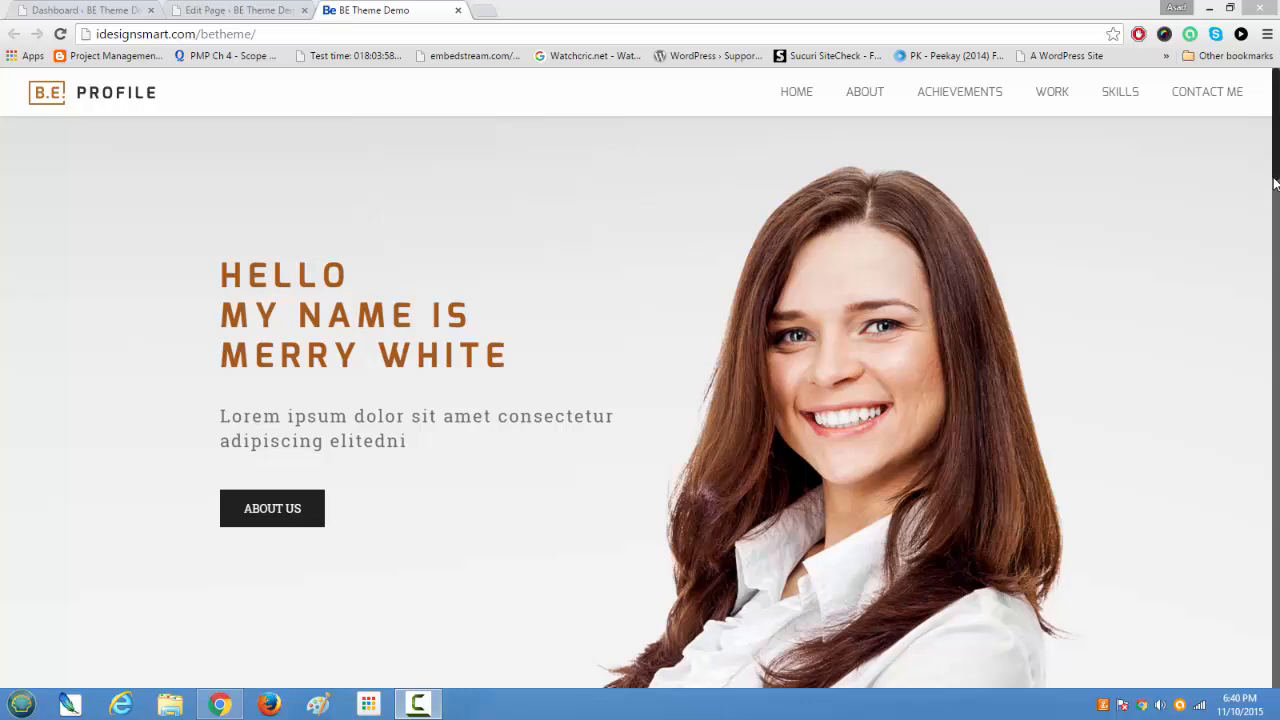
Step: Review the live Profile home page's sections, from the summary and achievements through the latest work to the skills, and return to the banner
{"action": "left_click_drag", "start_coordinate": [1277, 175], "coordinate": [1255, 338]}
{"action": "scroll", "coordinate": [1255, 338], "scroll_direction": "down", "scroll_amount": 1}
{"action": "scroll", "coordinate": [1257, 323], "scroll_direction": "up", "scroll_amount": 1}
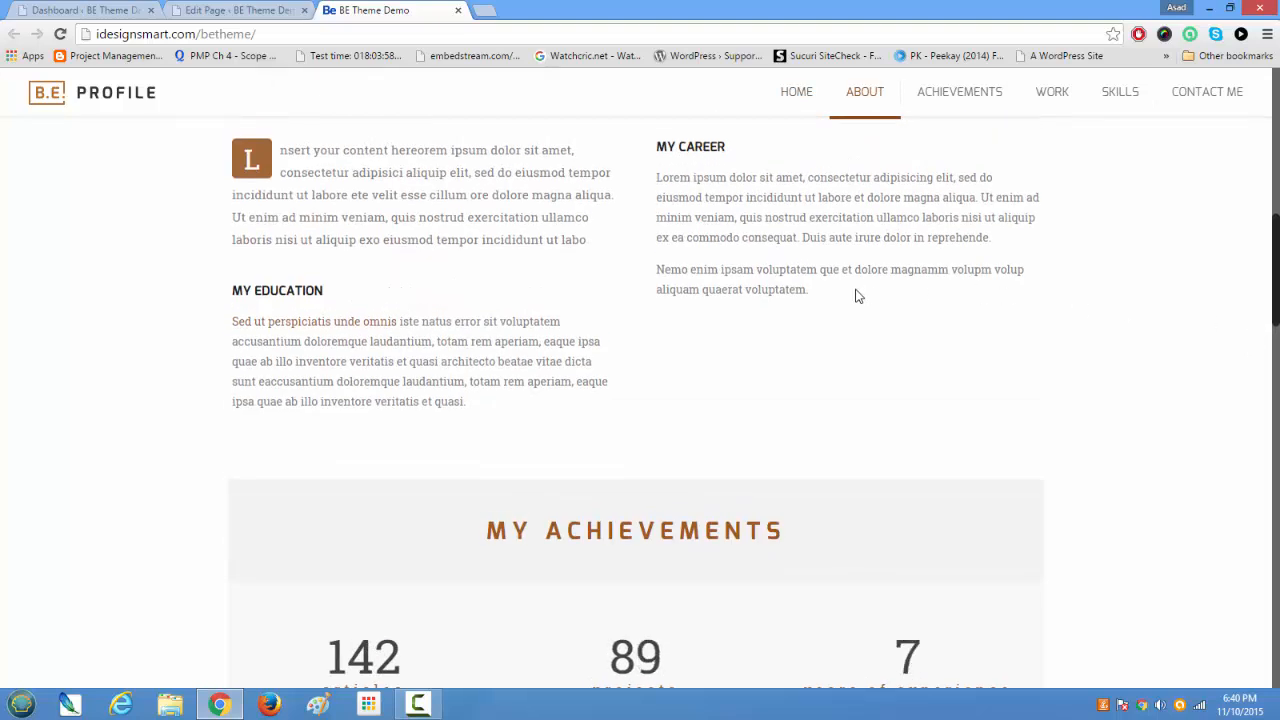
{"action": "scroll", "coordinate": [857, 296], "scroll_direction": "up", "scroll_amount": 1}
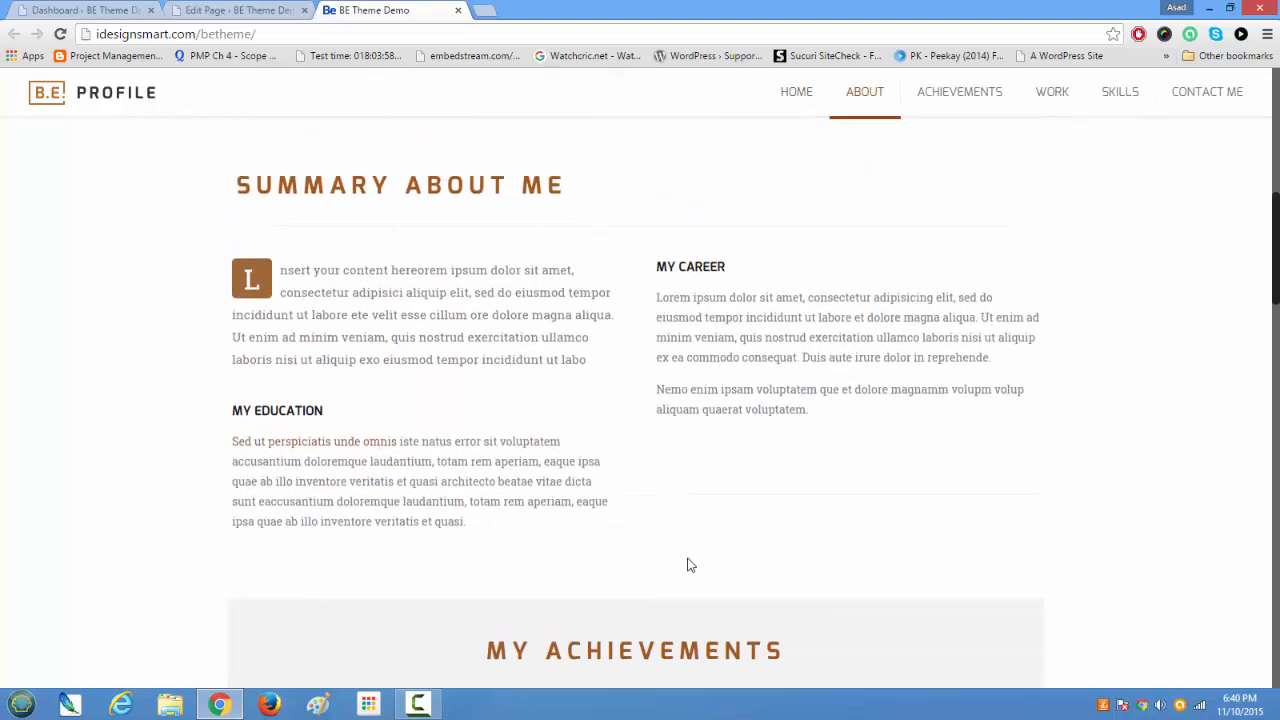
{"action": "scroll", "coordinate": [686, 563], "scroll_direction": "down", "scroll_amount": 1}
{"action": "scroll", "coordinate": [666, 523], "scroll_direction": "down", "scroll_amount": 1}
{"action": "scroll", "coordinate": [660, 514], "scroll_direction": "down", "scroll_amount": 3}
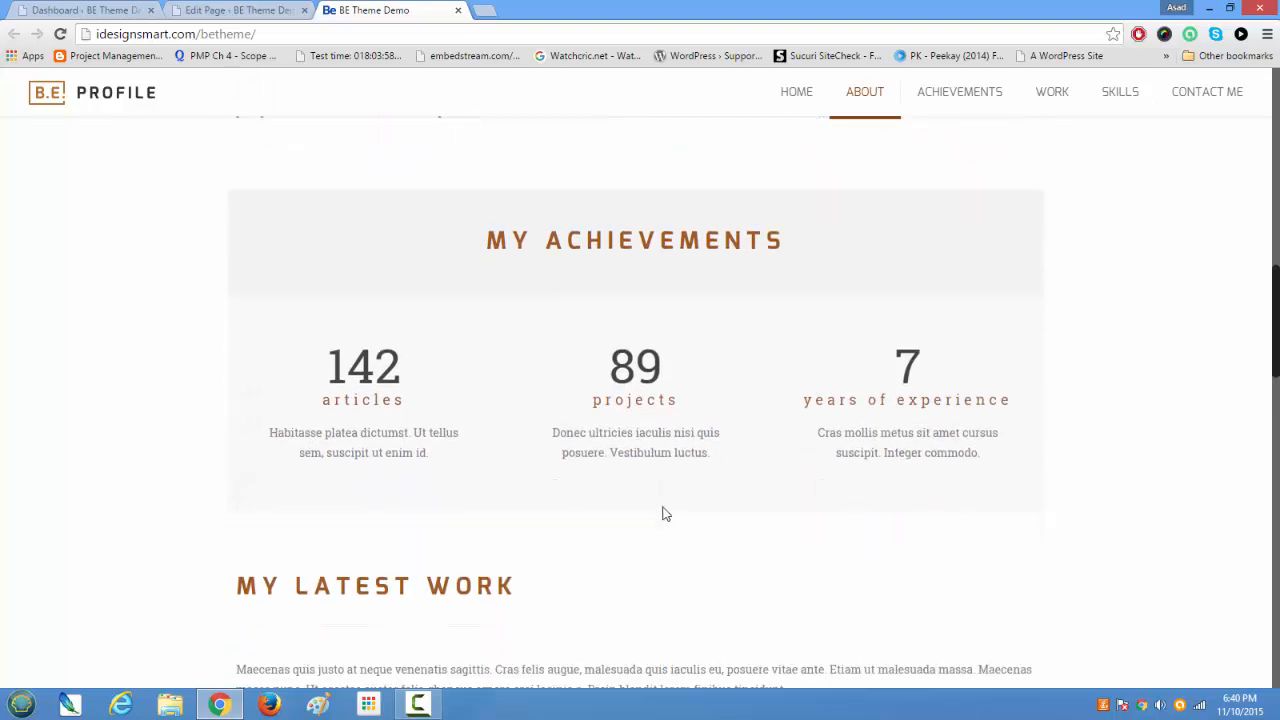
{"action": "scroll", "coordinate": [666, 526], "scroll_direction": "down", "scroll_amount": 2}
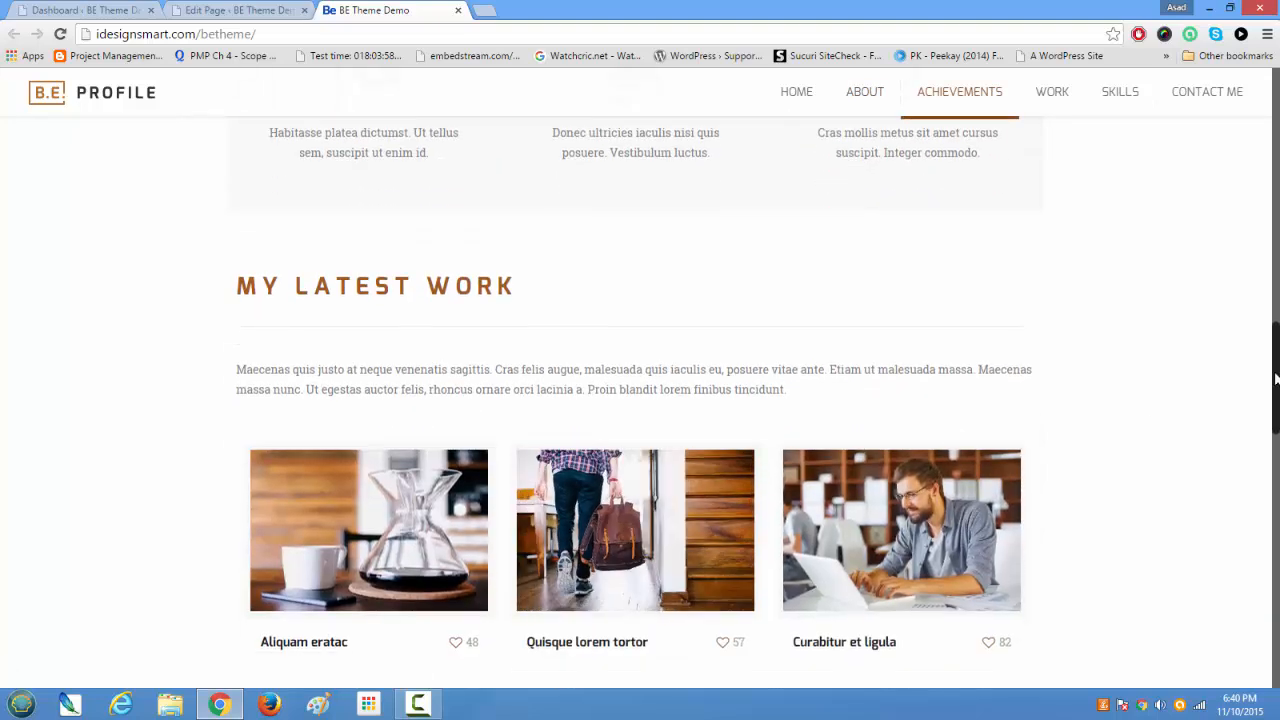
{"action": "scroll", "coordinate": [1270, 400], "scroll_direction": "down", "scroll_amount": 7}
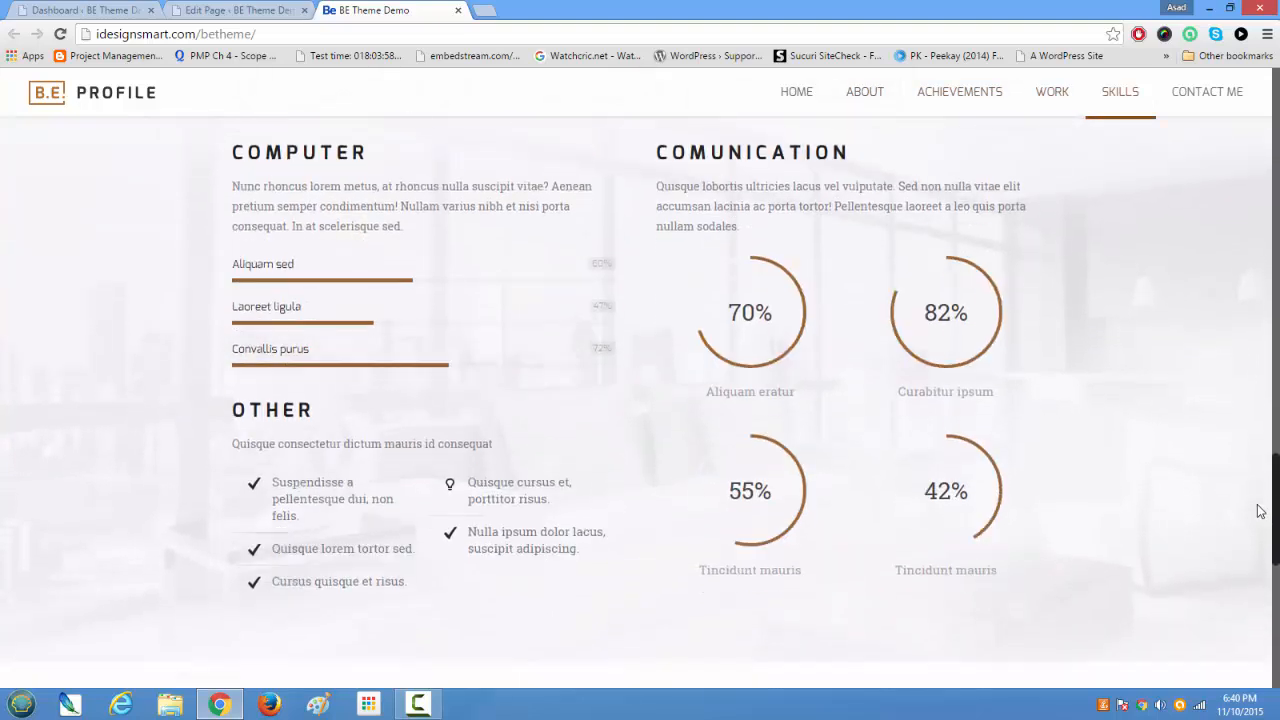
{"action": "scroll", "coordinate": [1244, 427], "scroll_direction": "up", "scroll_amount": 15}
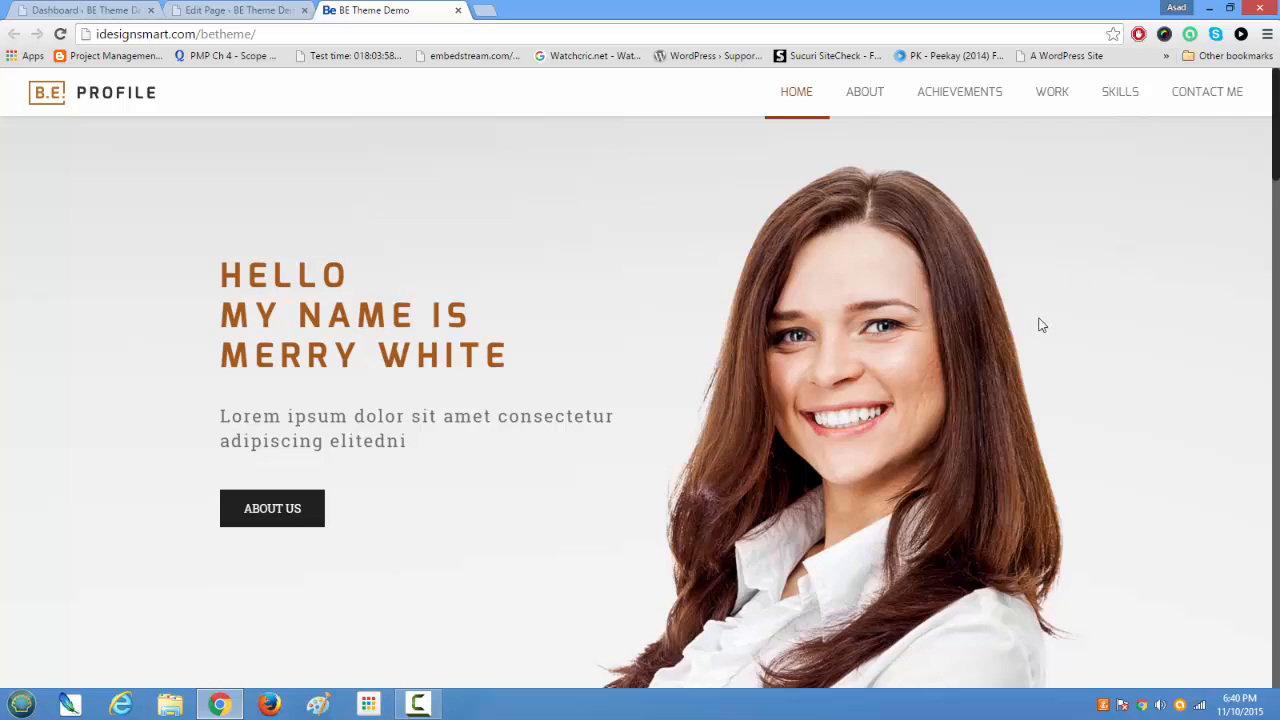
Step: Examine the home page banner again and compare it with the summary and latest work sections below it
{"action": "scroll", "coordinate": [645, 480], "scroll_direction": "down", "scroll_amount": 5}
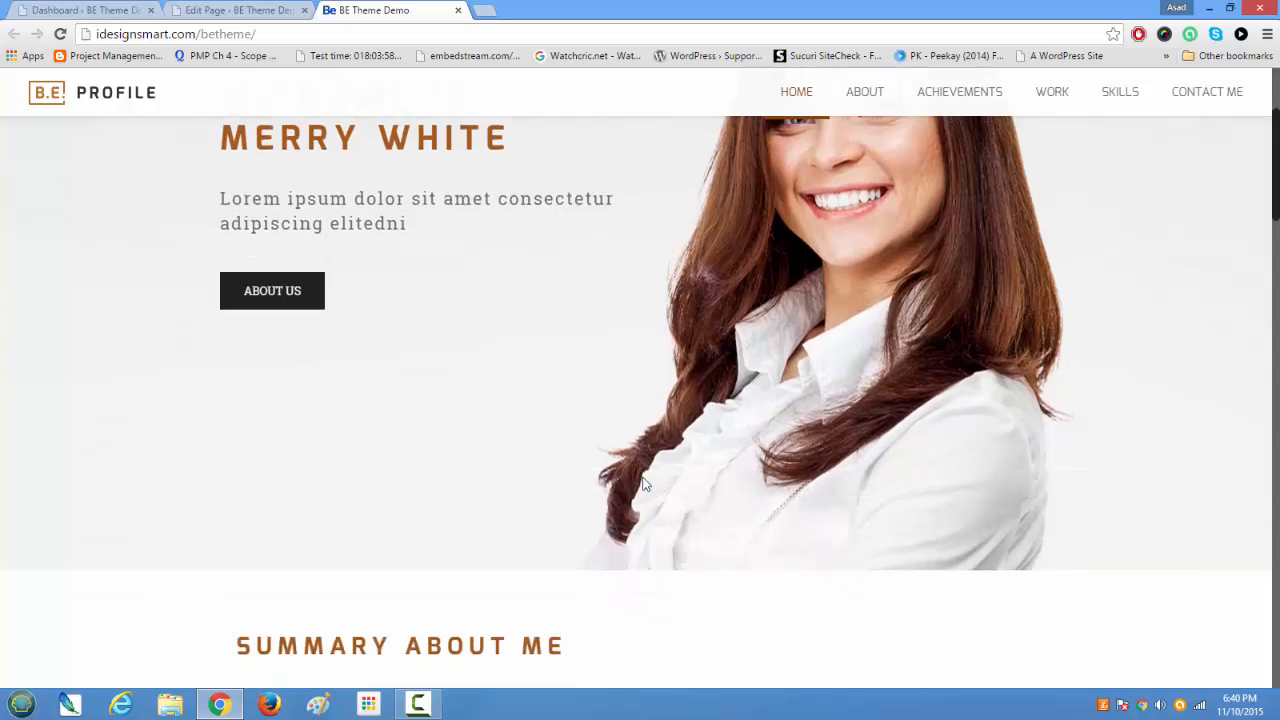
{"action": "scroll", "coordinate": [645, 485], "scroll_direction": "up", "scroll_amount": 5}
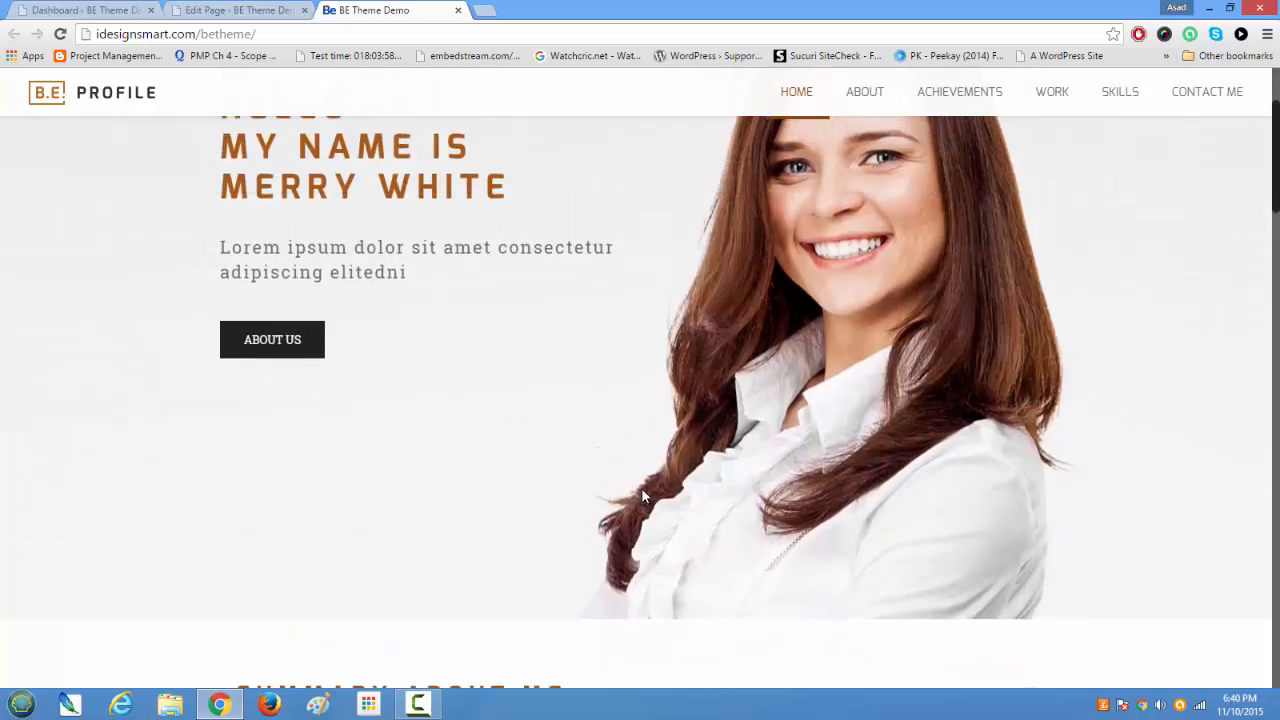
{"action": "scroll", "coordinate": [825, 516], "scroll_direction": "down", "scroll_amount": 5}
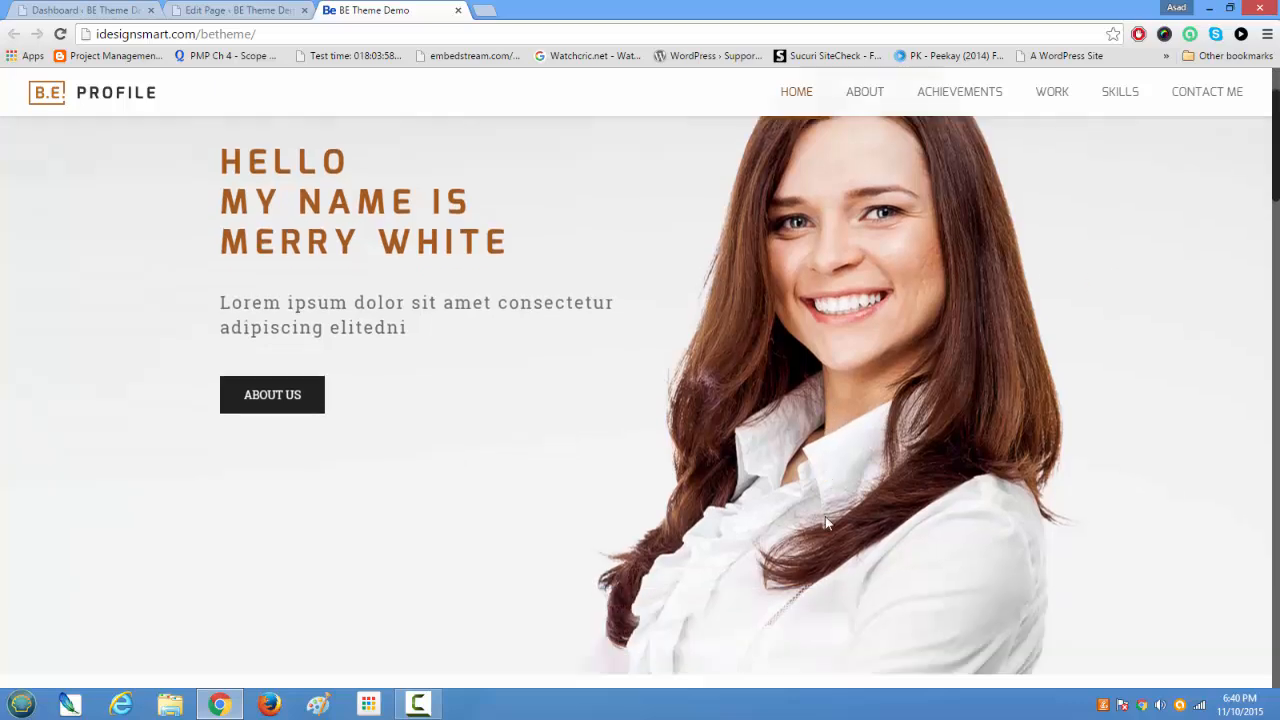
{"action": "scroll", "coordinate": [821, 500], "scroll_direction": "down", "scroll_amount": 5}
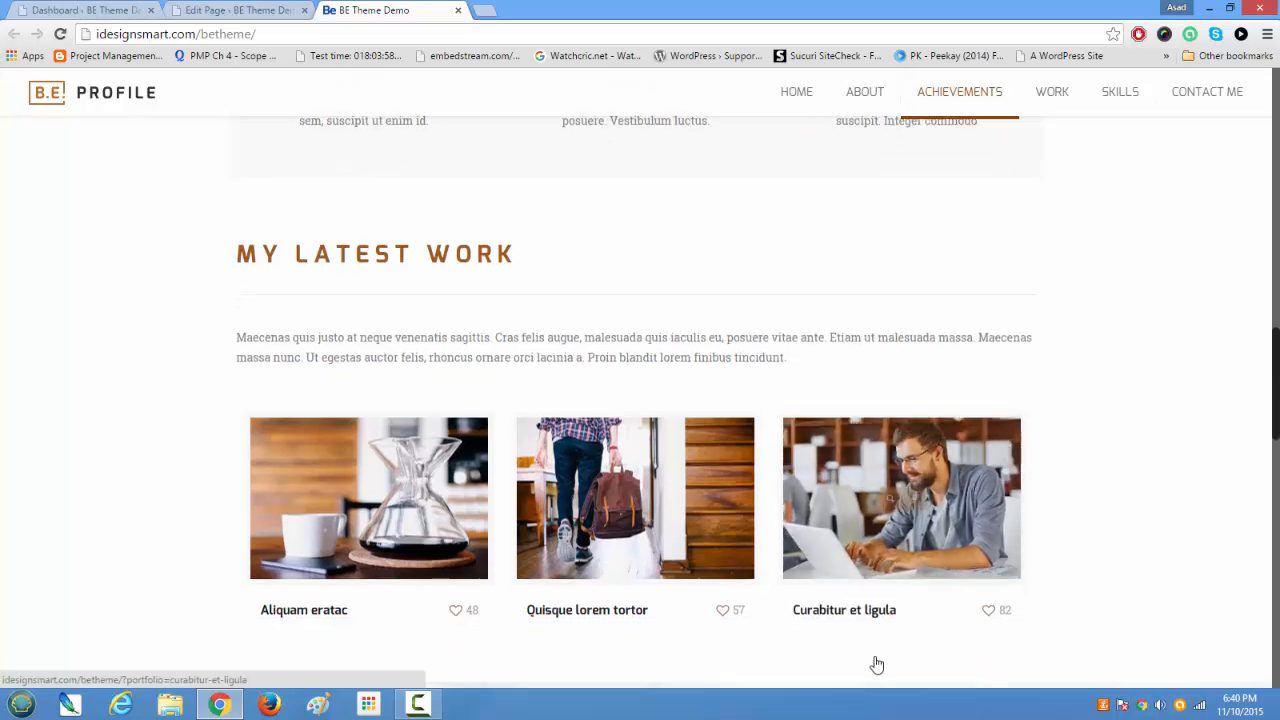
{"action": "scroll", "coordinate": [650, 345], "scroll_direction": "up", "scroll_amount": 3}
{"action": "scroll", "coordinate": [650, 345], "scroll_direction": "up", "scroll_amount": 5}
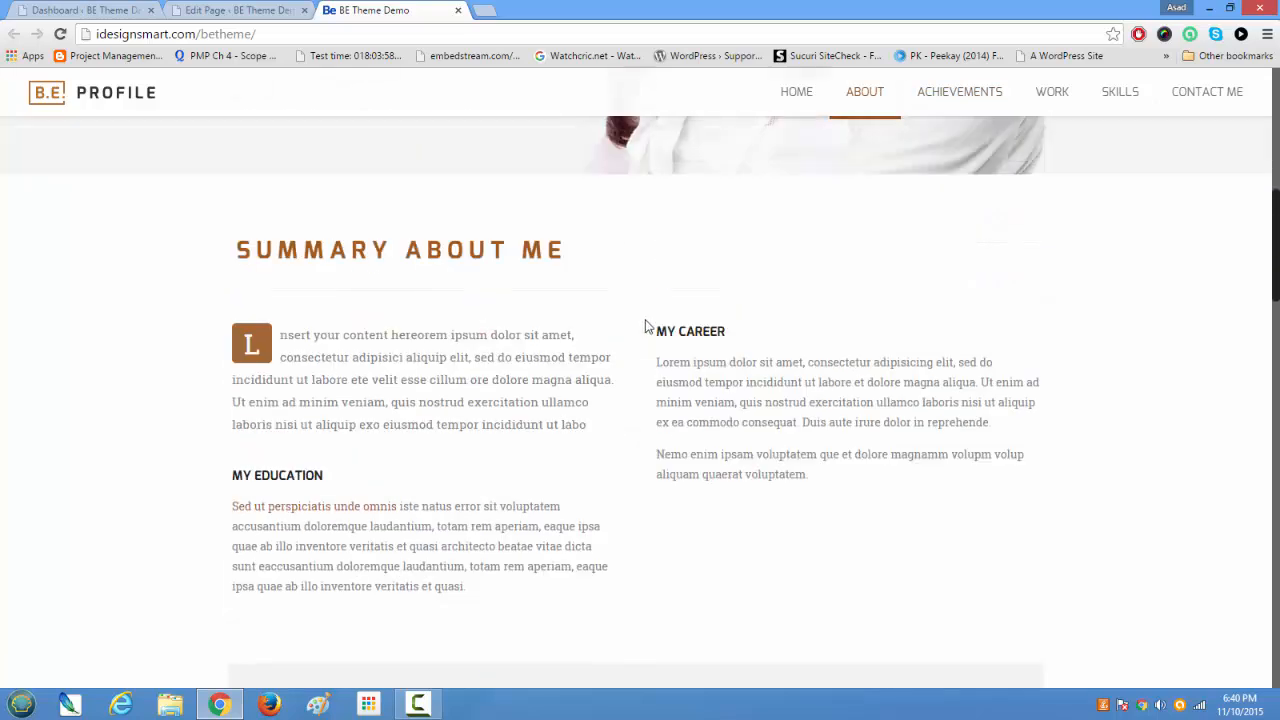
{"action": "scroll", "coordinate": [631, 455], "scroll_direction": "up", "scroll_amount": 2}
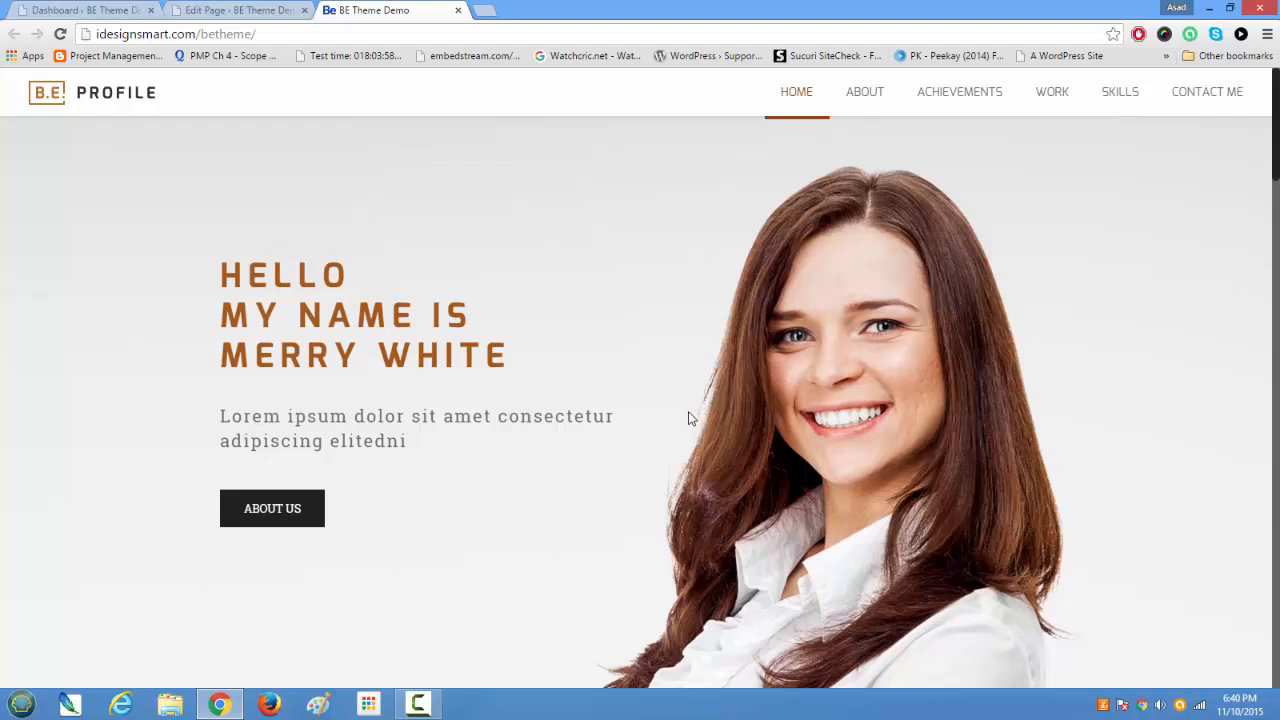
{"action": "scroll", "coordinate": [716, 440], "scroll_direction": "down", "scroll_amount": 3}
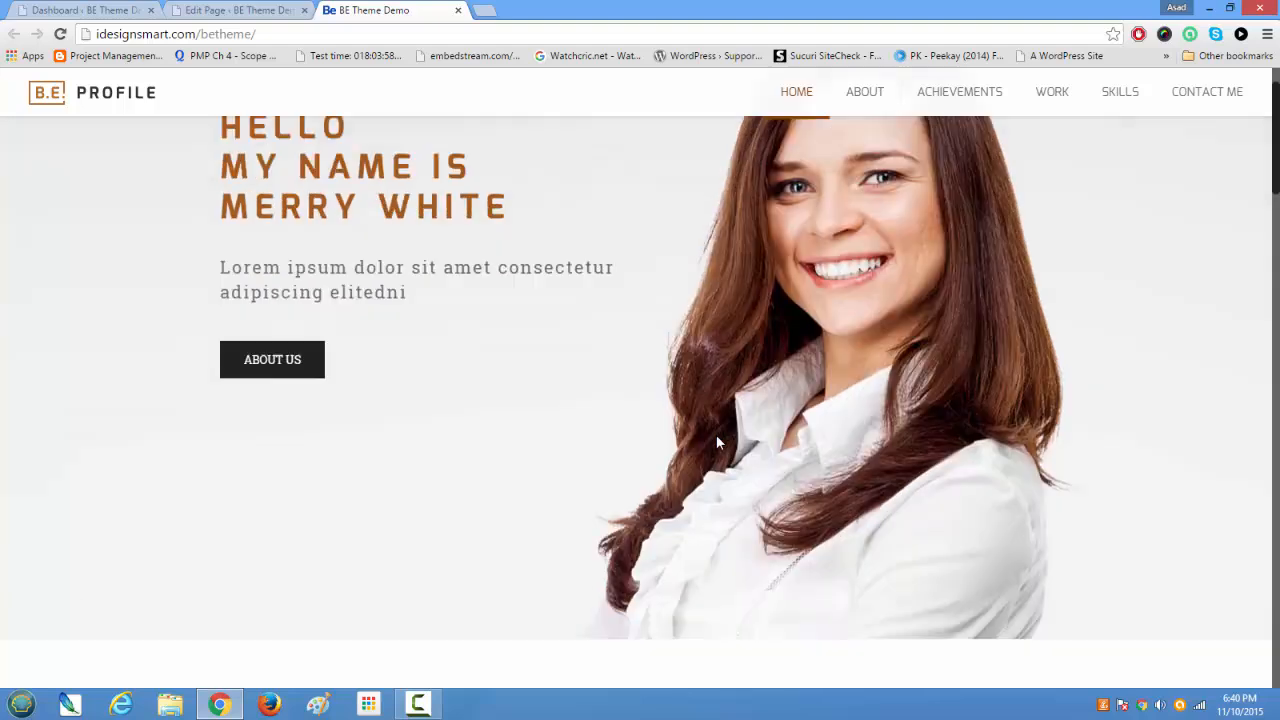
{"action": "scroll", "coordinate": [720, 443], "scroll_direction": "up", "scroll_amount": 2}
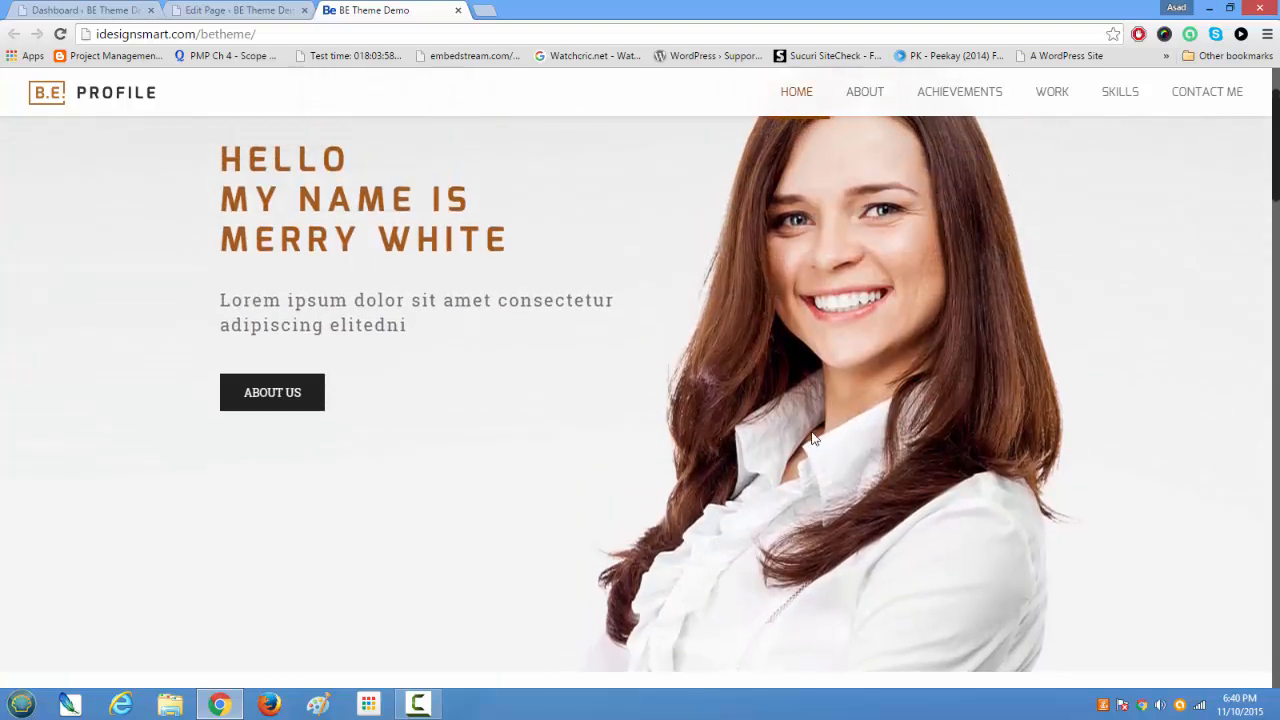
{"action": "scroll", "coordinate": [784, 453], "scroll_direction": "up", "scroll_amount": 1}
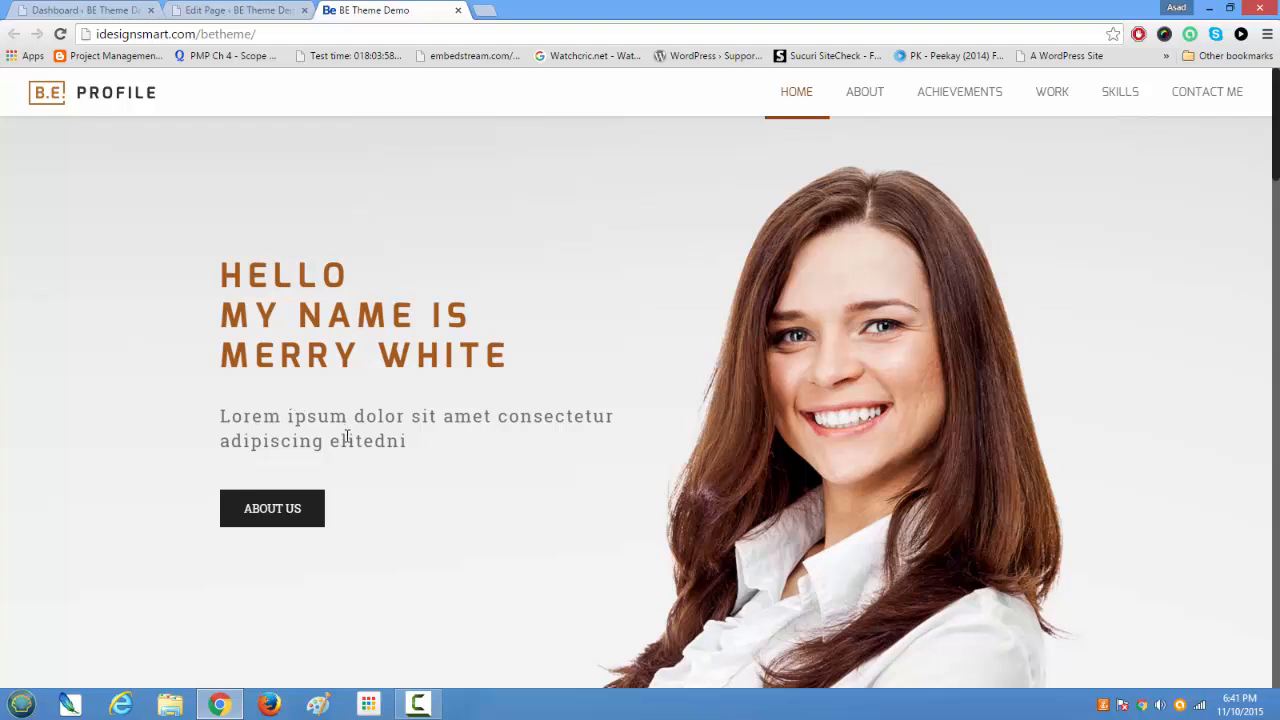
Step: Open the Slider Revolution overview from the WordPress dashboard, locate the Home Profile slider and compare it with the live home page banner
{"action": "left_click", "coordinate": [85, 10]}
{"action": "left_click", "coordinate": [57, 116]}
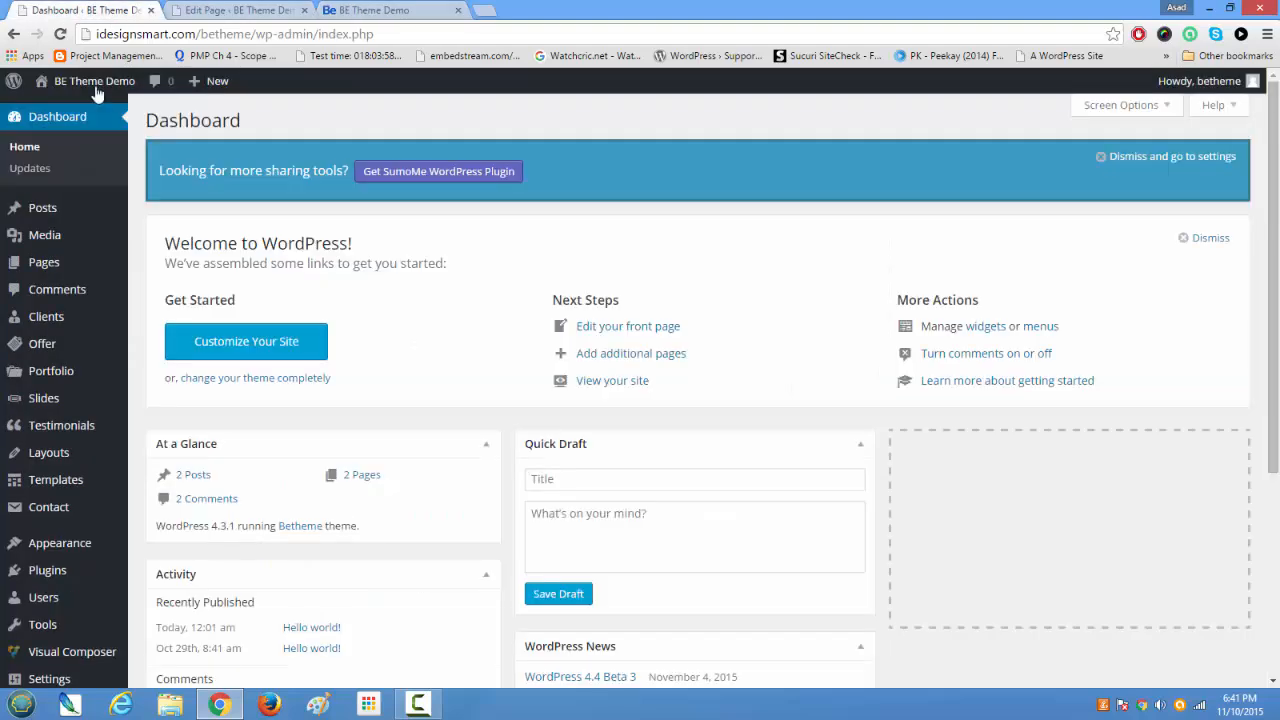
{"action": "scroll", "coordinate": [43, 408], "scroll_direction": "down", "scroll_amount": 3}
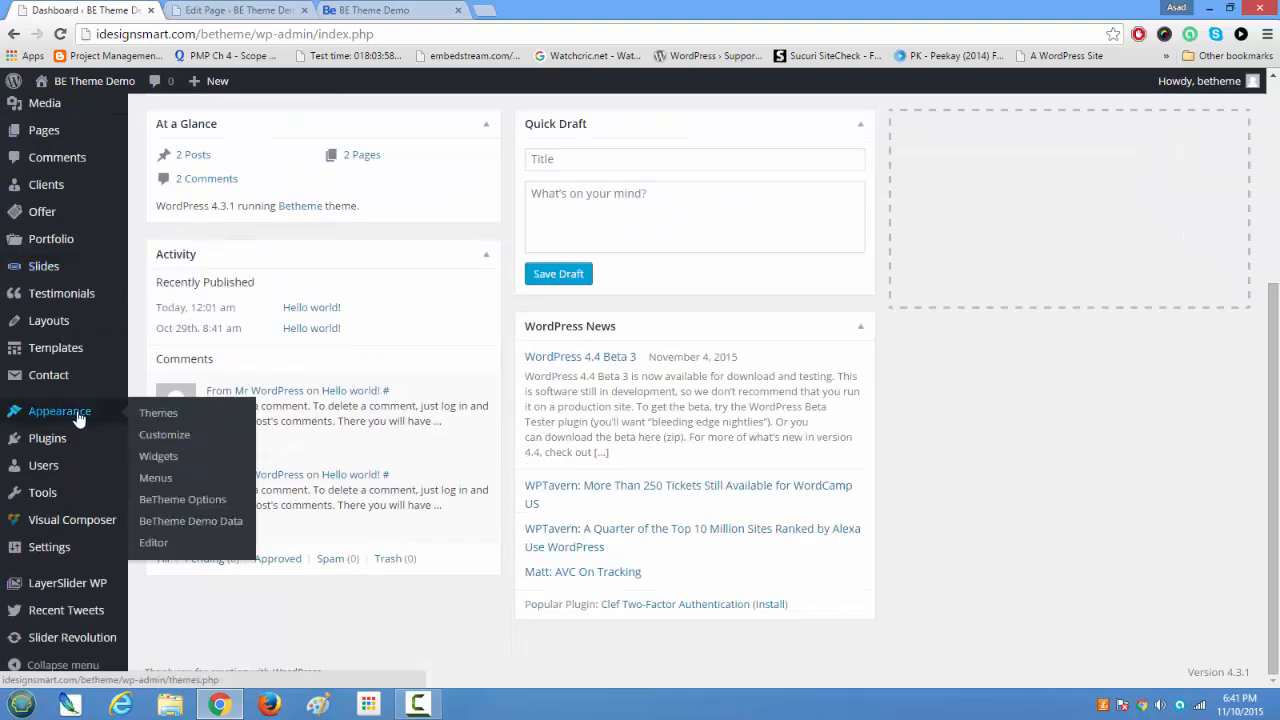
{"action": "mouse_move", "coordinate": [84, 645]}
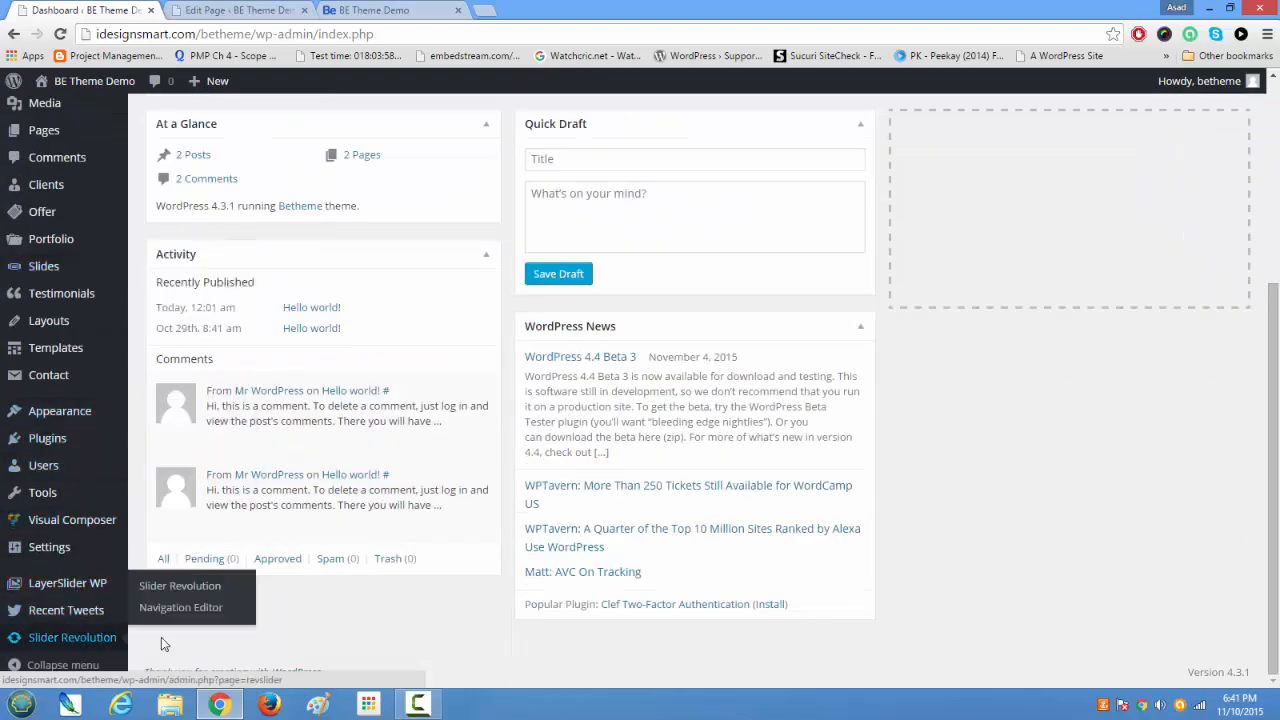
{"action": "left_click", "coordinate": [198, 587]}
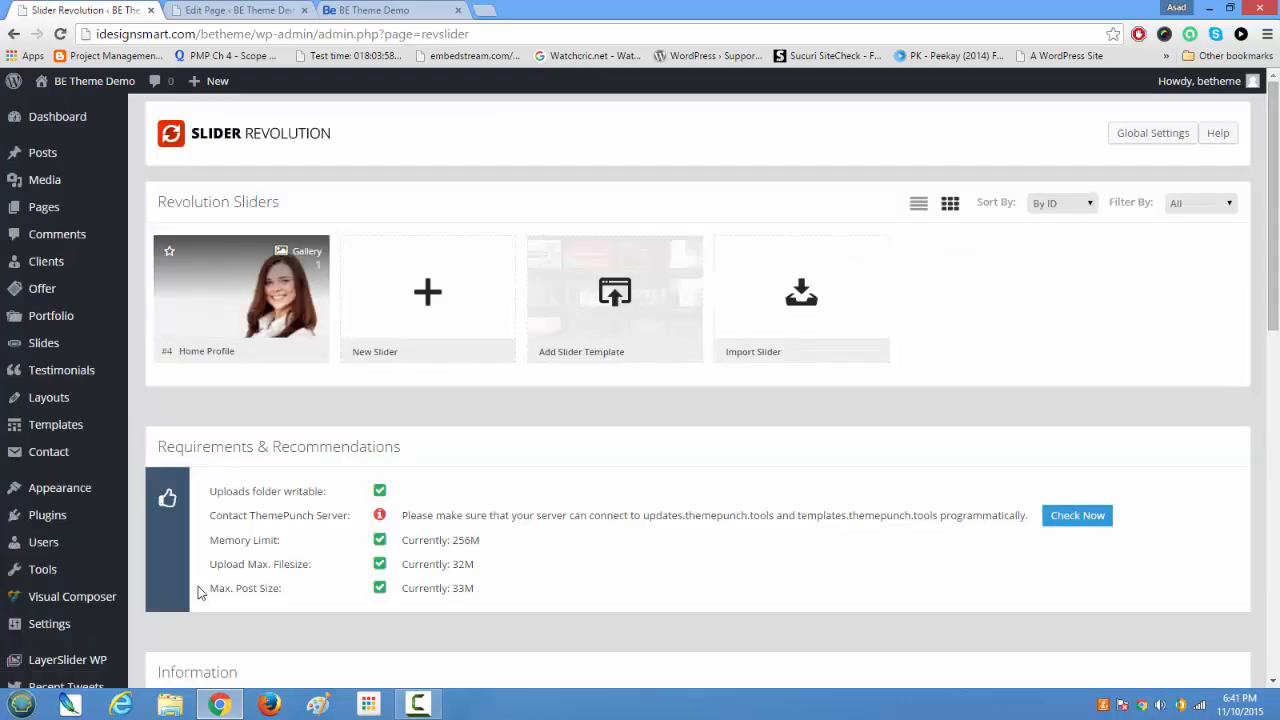
{"action": "mouse_move", "coordinate": [240, 295]}
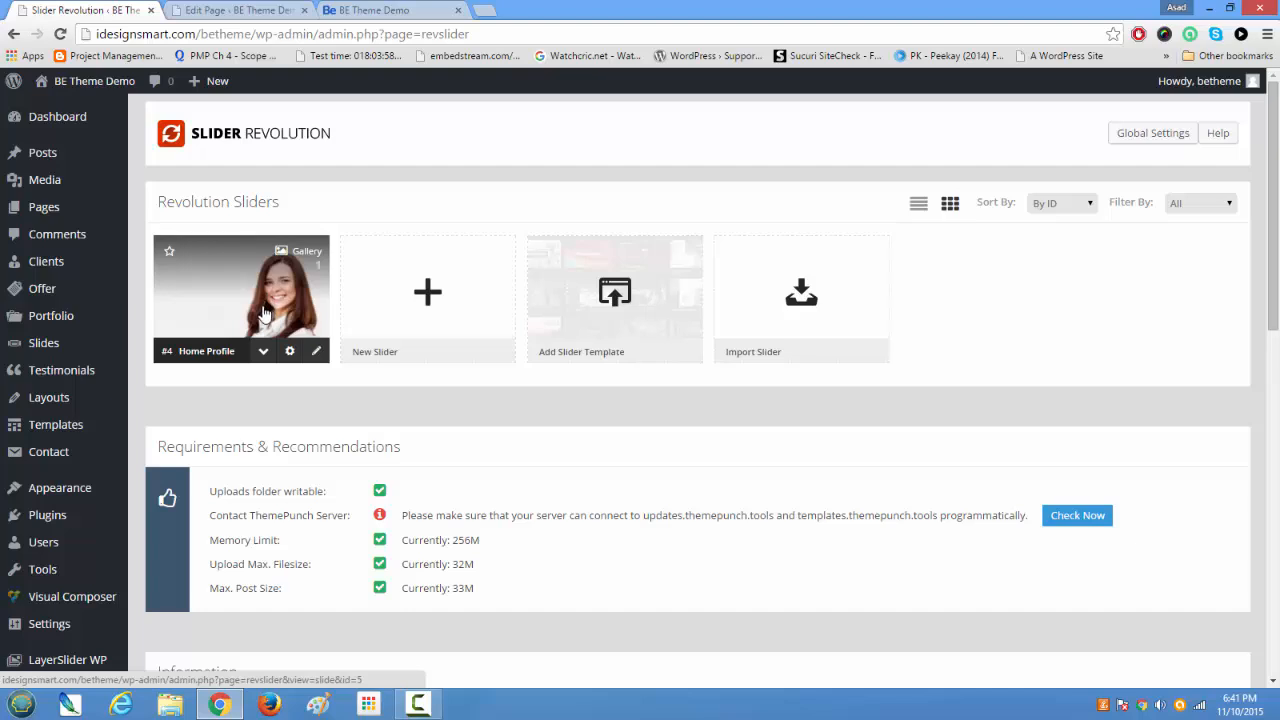
{"action": "left_click", "coordinate": [396, 12]}
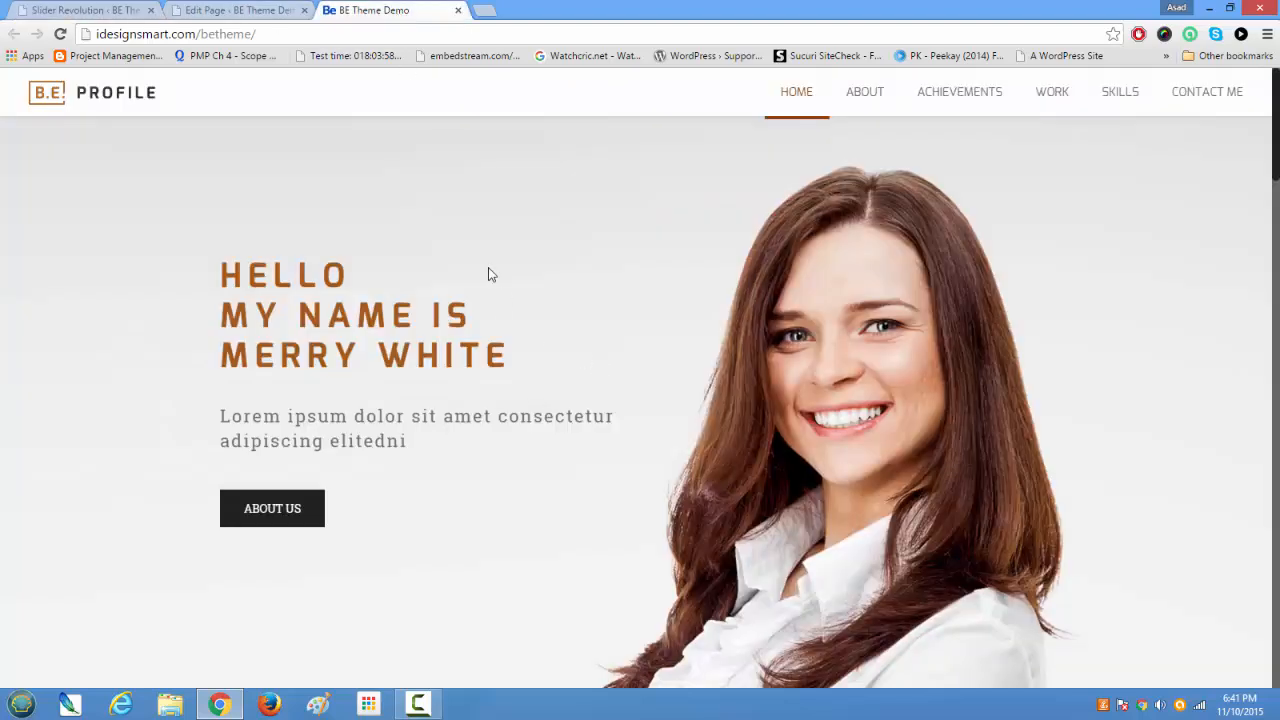
Step: Switch to the Home page's editor and examine its slider options, empty content area and the Muffin Builder sections under Page Options
{"action": "left_click", "coordinate": [235, 10]}
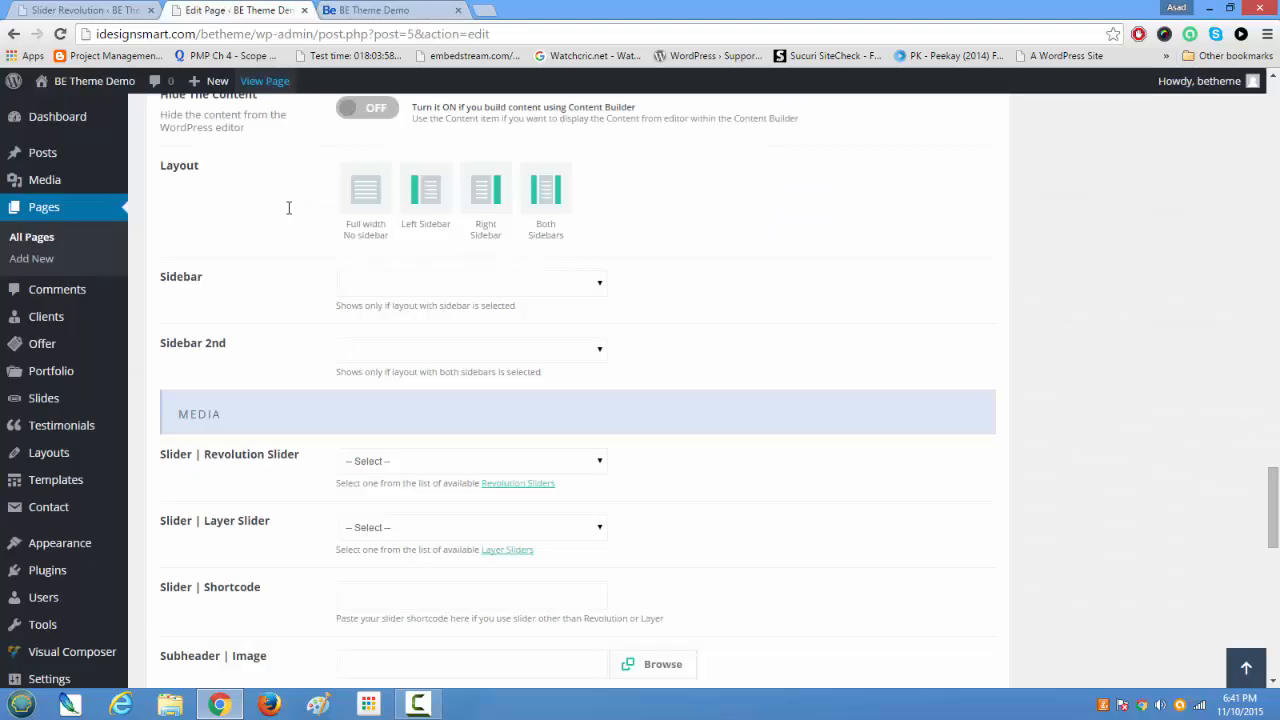
{"action": "scroll", "coordinate": [335, 375], "scroll_direction": "up", "scroll_amount": 15}
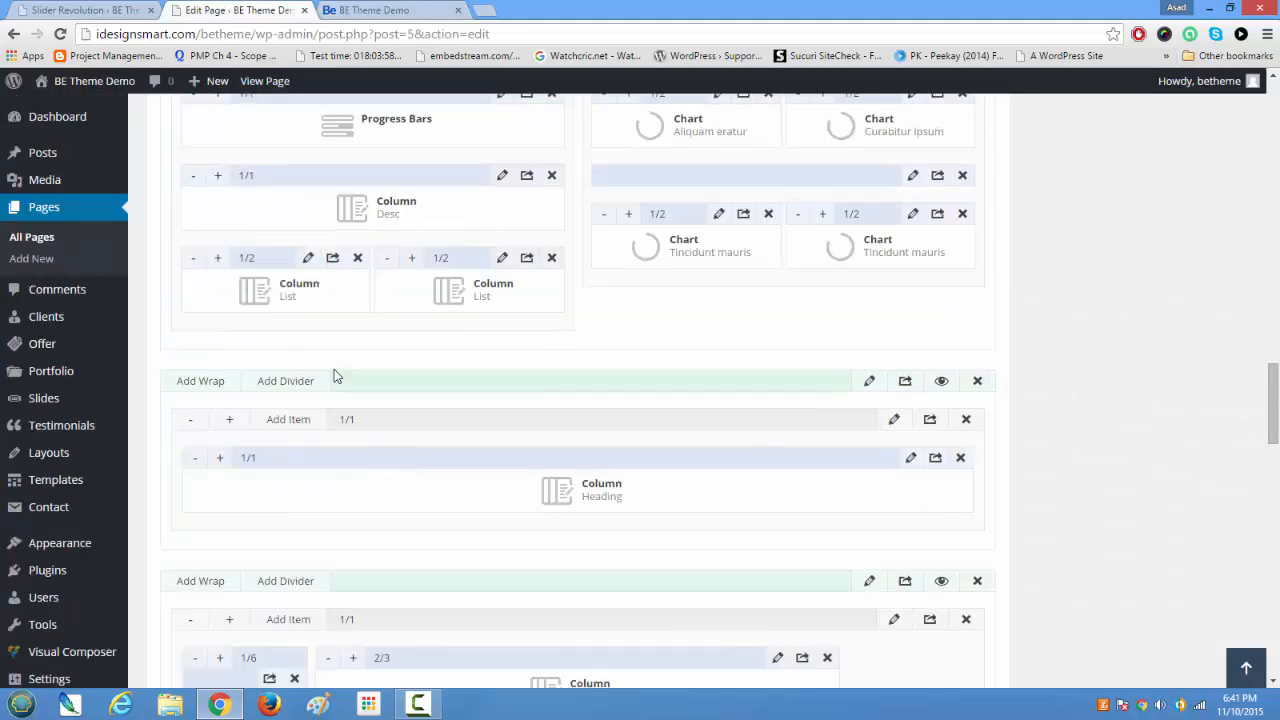
{"action": "scroll", "coordinate": [334, 375], "scroll_direction": "up", "scroll_amount": 10}
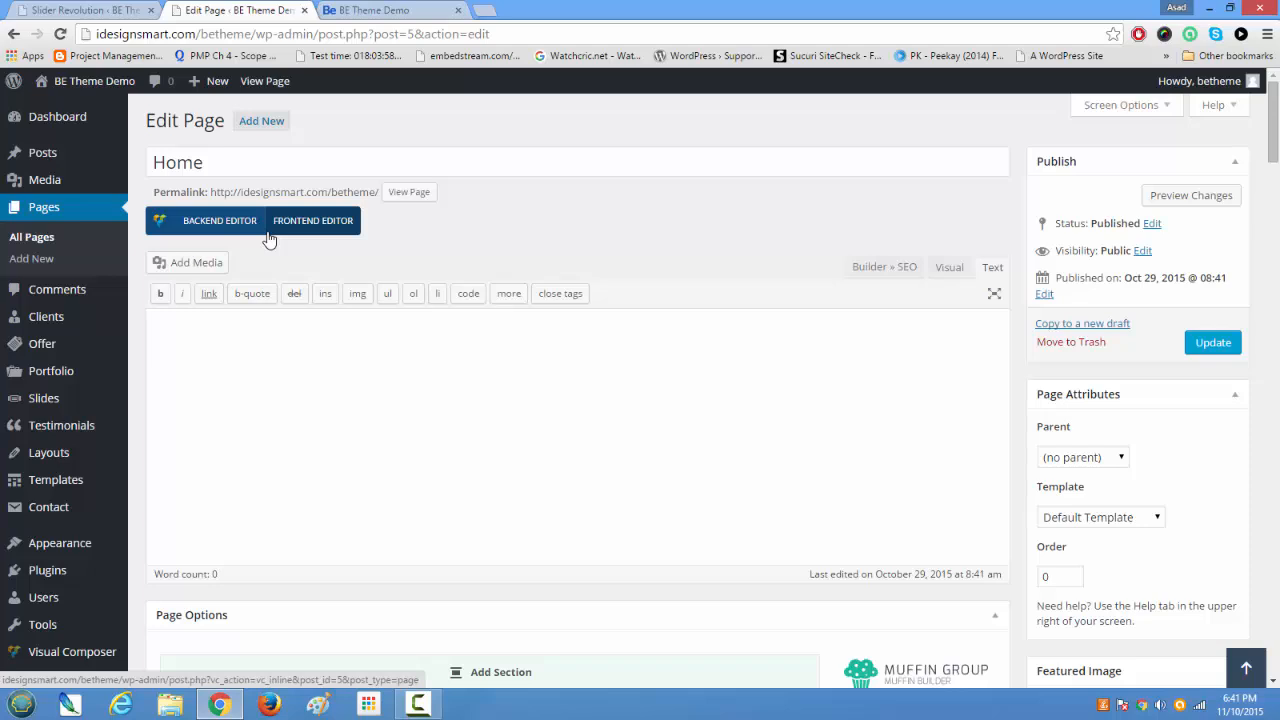
{"action": "scroll", "coordinate": [268, 238], "scroll_direction": "down", "scroll_amount": 1}
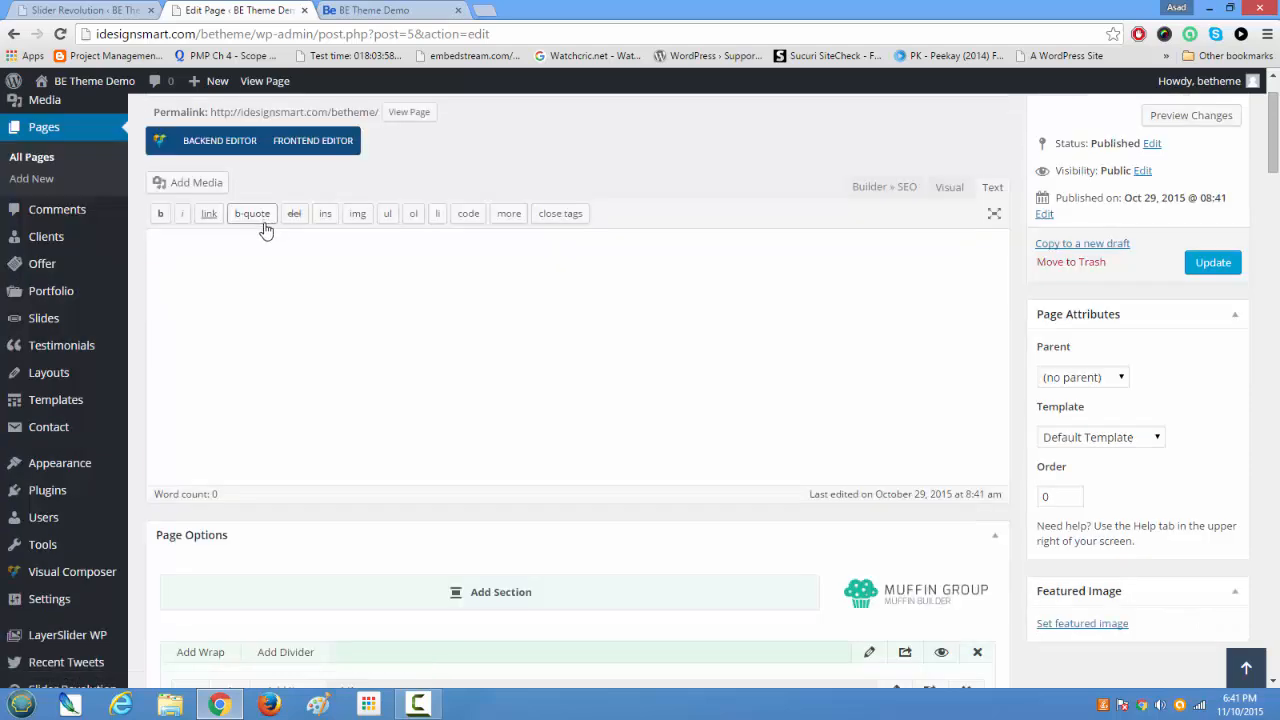
{"action": "scroll", "coordinate": [266, 230], "scroll_direction": "down", "scroll_amount": 1}
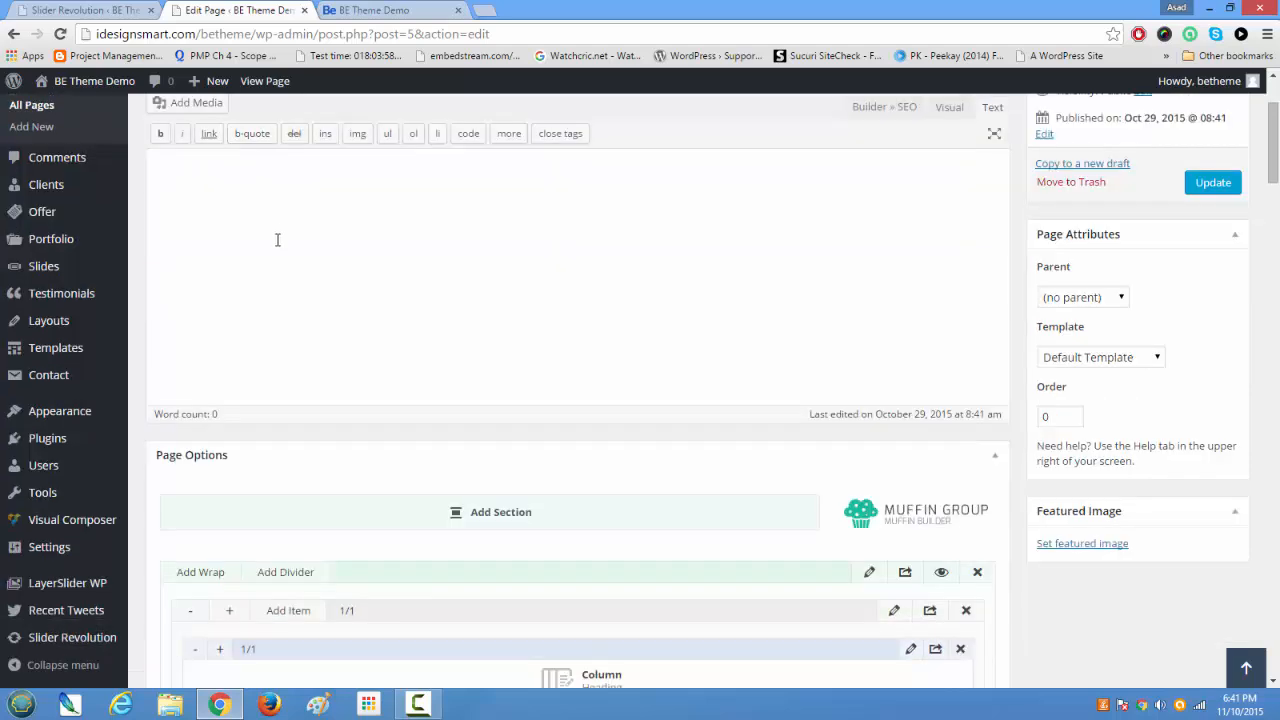
{"action": "scroll", "coordinate": [277, 240], "scroll_direction": "down", "scroll_amount": 2}
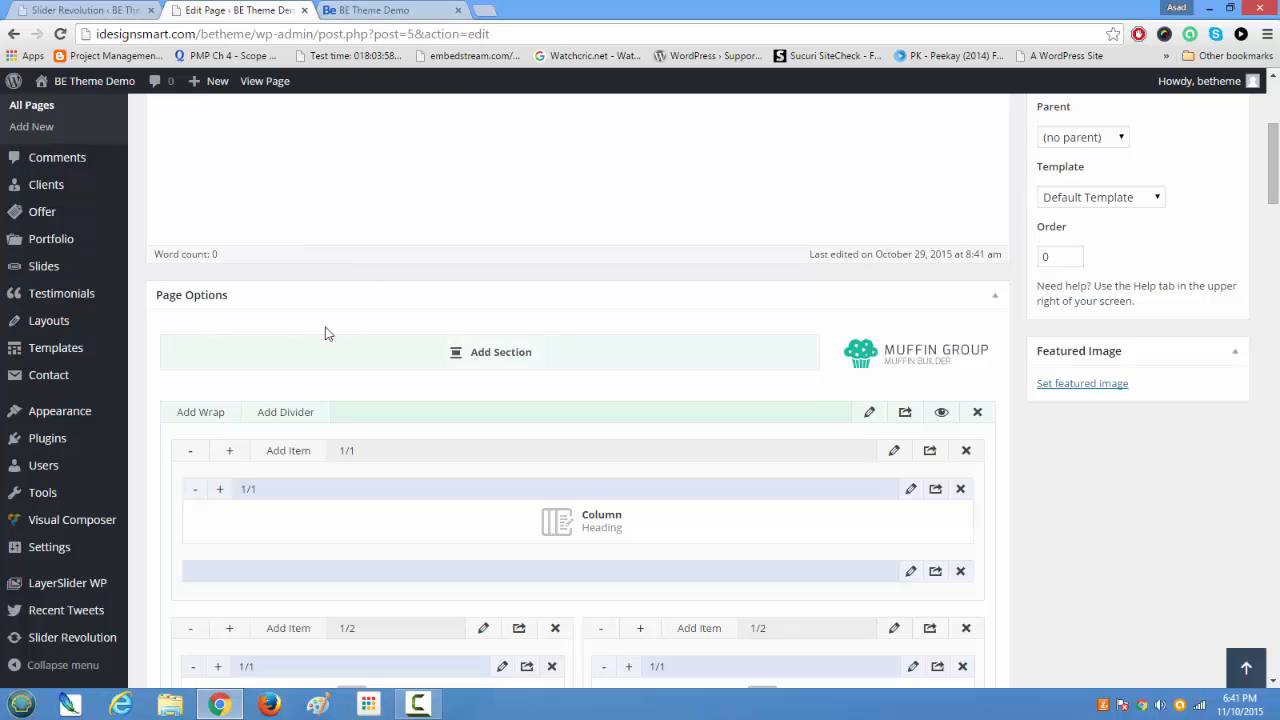
{"action": "scroll", "coordinate": [396, 343], "scroll_direction": "down", "scroll_amount": 1}
{"action": "scroll", "coordinate": [396, 343], "scroll_direction": "down", "scroll_amount": 3}
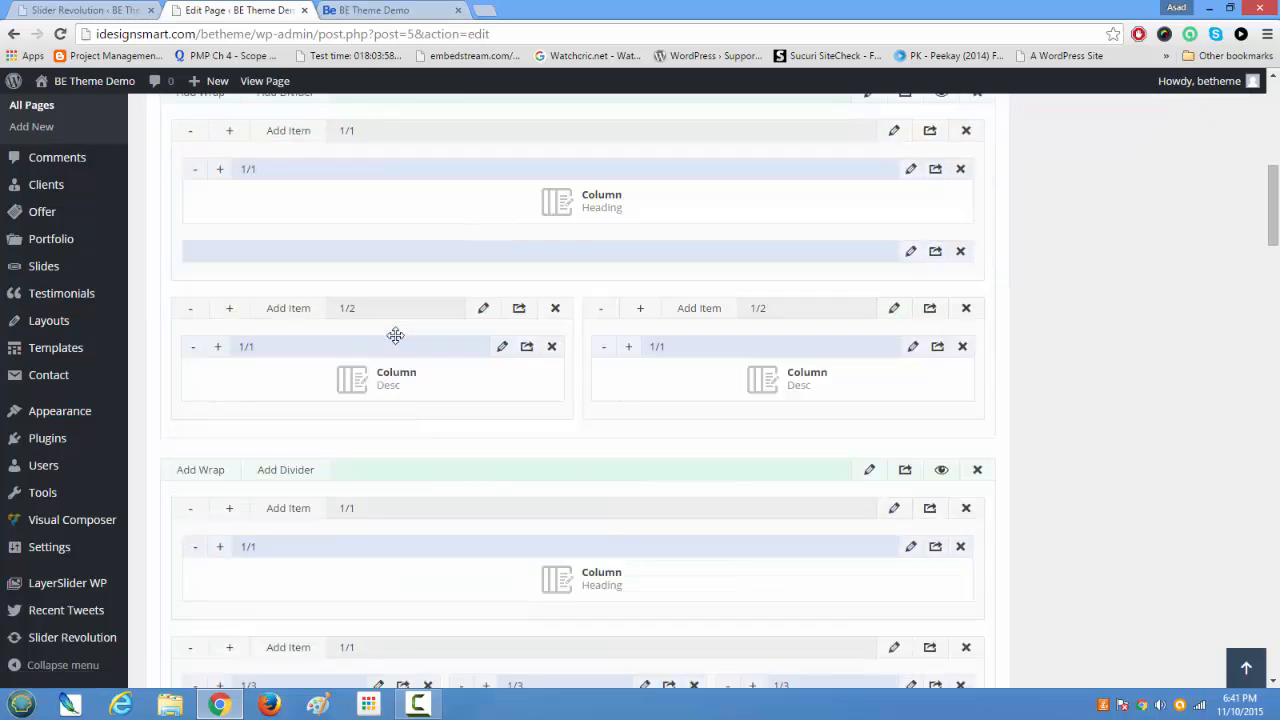
{"action": "scroll", "coordinate": [396, 343], "scroll_direction": "up", "scroll_amount": 1}
{"action": "scroll", "coordinate": [396, 340], "scroll_direction": "up", "scroll_amount": 6}
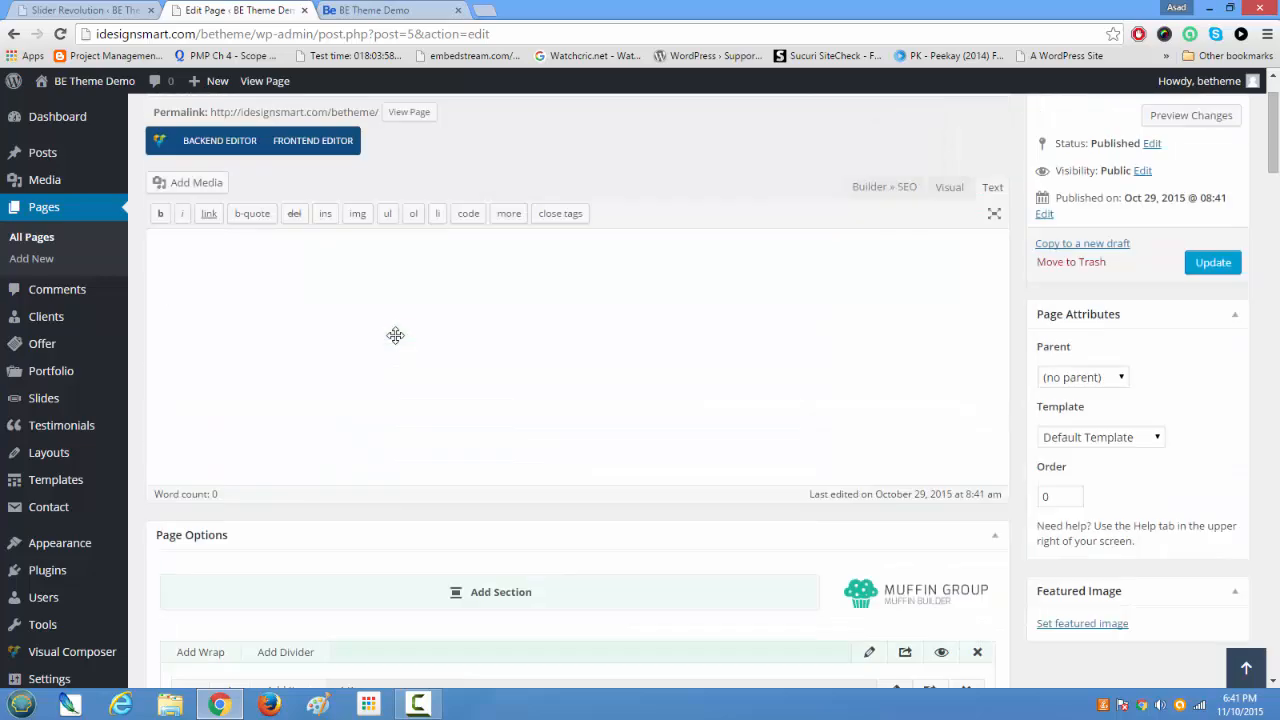
Step: Examine the Home page's Muffin Builder sections and the Layout, Media, Options, SEO and Custom CSS settings beneath them
{"action": "scroll", "coordinate": [395, 335], "scroll_direction": "down", "scroll_amount": 5}
{"action": "scroll", "coordinate": [396, 335], "scroll_direction": "down", "scroll_amount": 9}
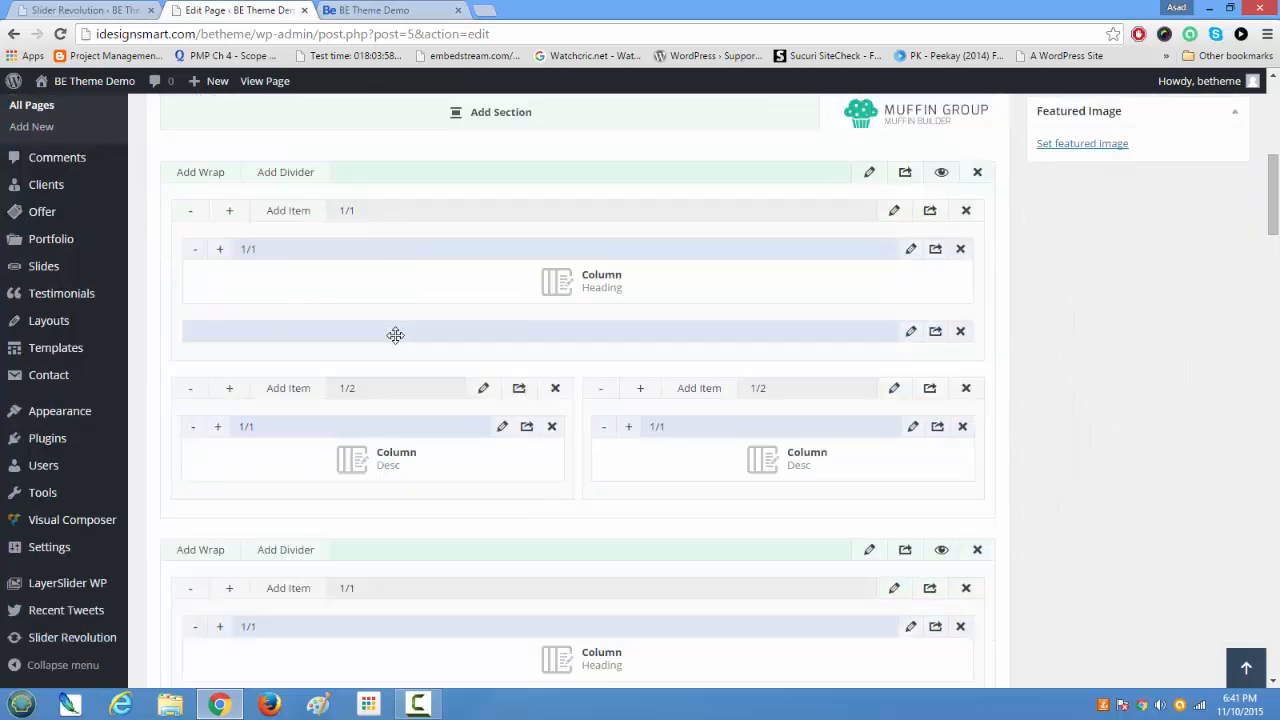
{"action": "scroll", "coordinate": [396, 335], "scroll_direction": "down", "scroll_amount": 15}
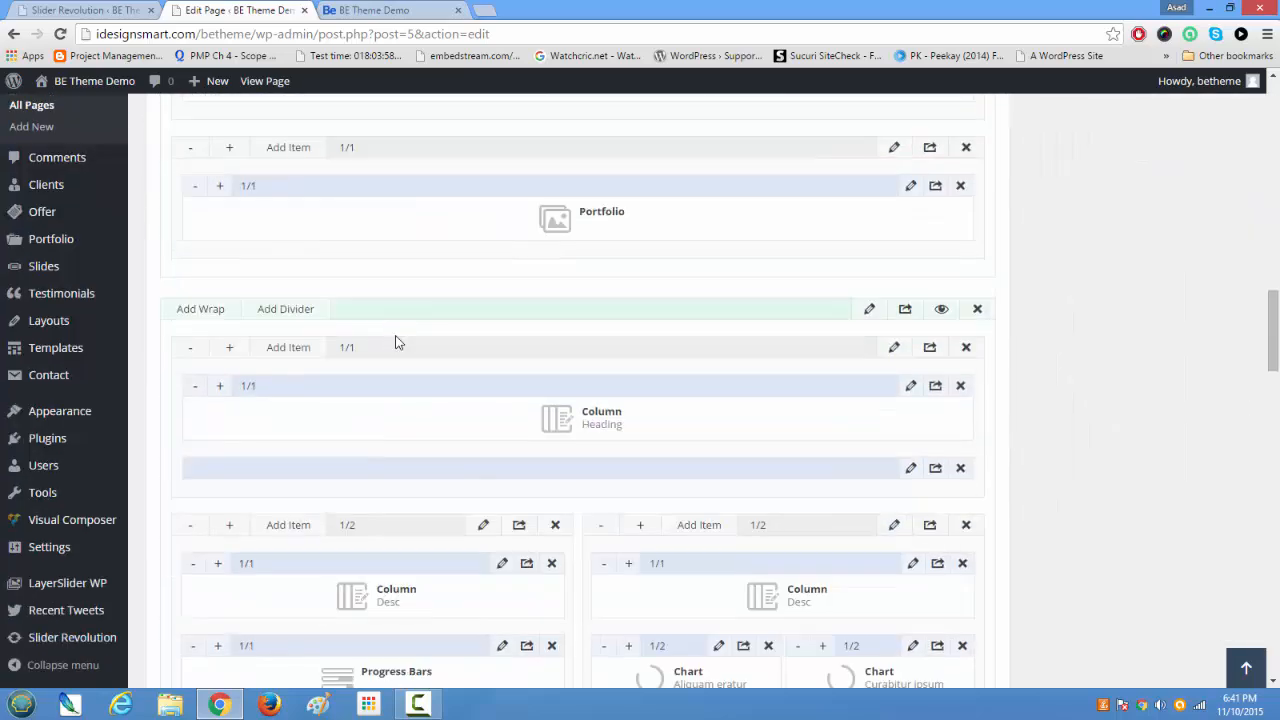
{"action": "scroll", "coordinate": [396, 337], "scroll_direction": "down", "scroll_amount": 8}
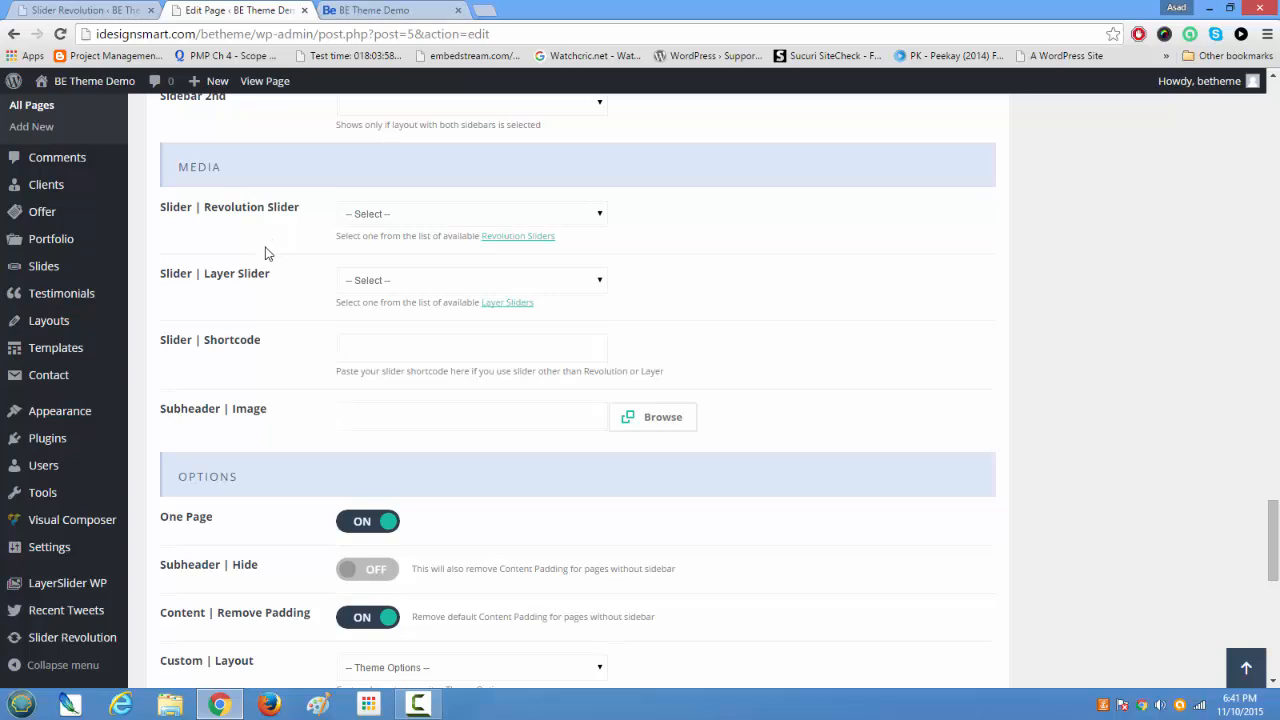
{"action": "scroll", "coordinate": [265, 253], "scroll_direction": "up", "scroll_amount": 6}
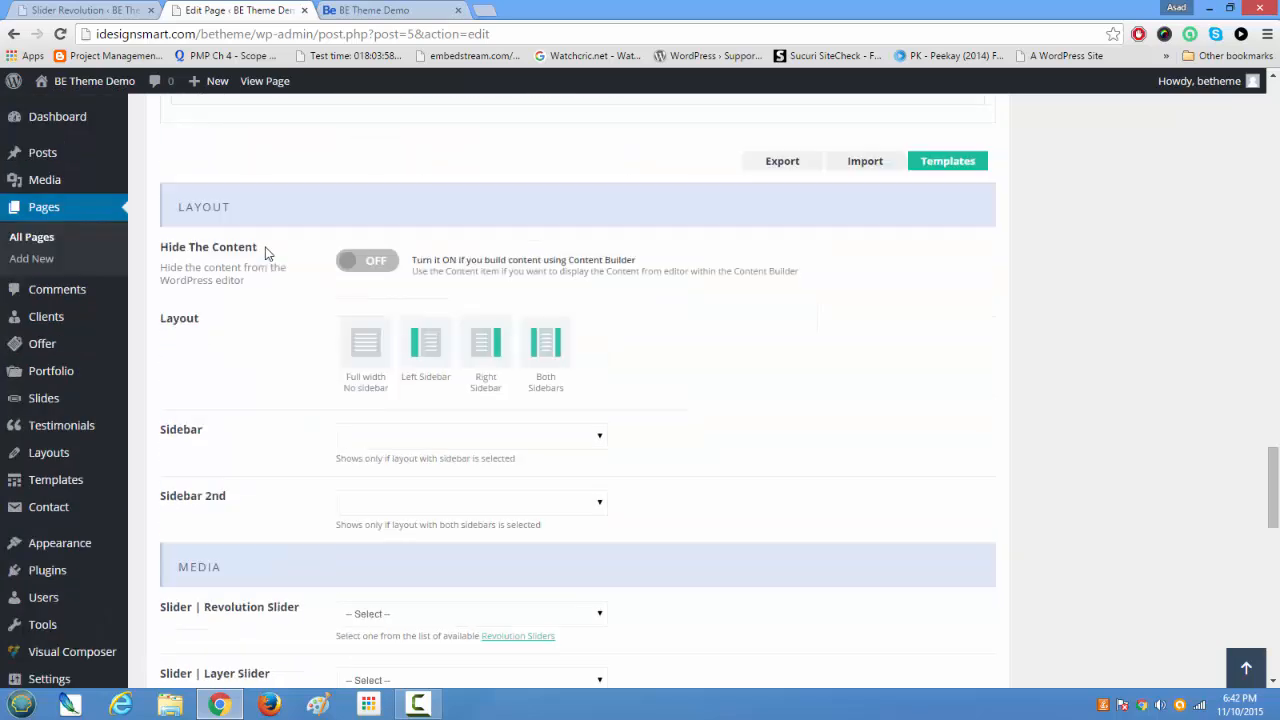
{"action": "scroll", "coordinate": [266, 250], "scroll_direction": "down", "scroll_amount": 9}
{"action": "scroll", "coordinate": [266, 250], "scroll_direction": "down", "scroll_amount": 5}
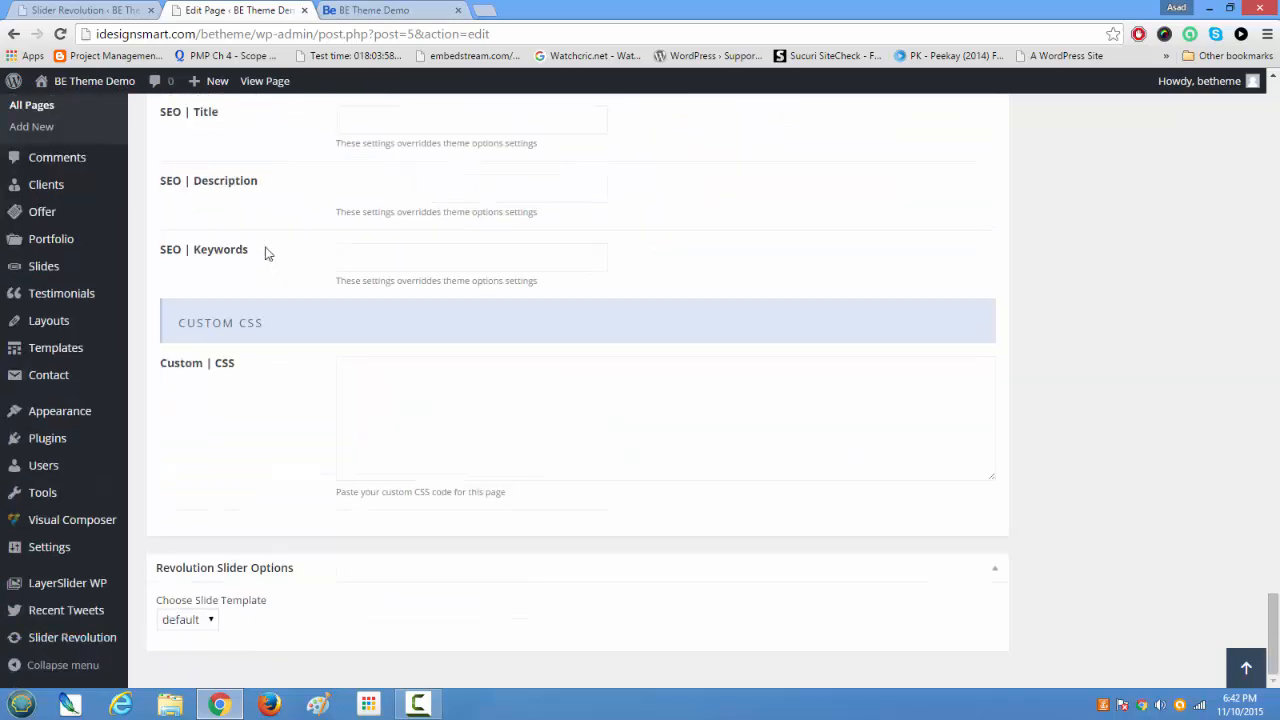
{"action": "scroll", "coordinate": [265, 253], "scroll_direction": "up", "scroll_amount": 4}
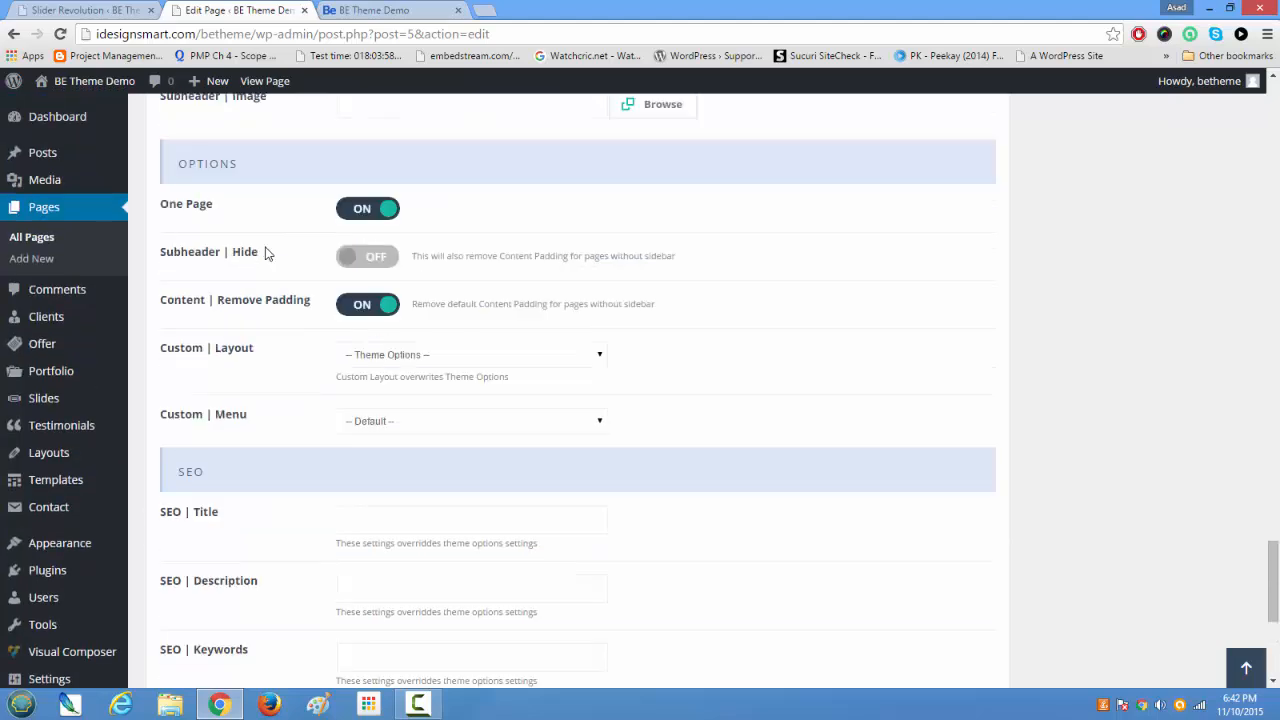
{"action": "scroll", "coordinate": [333, 377], "scroll_direction": "up", "scroll_amount": 4}
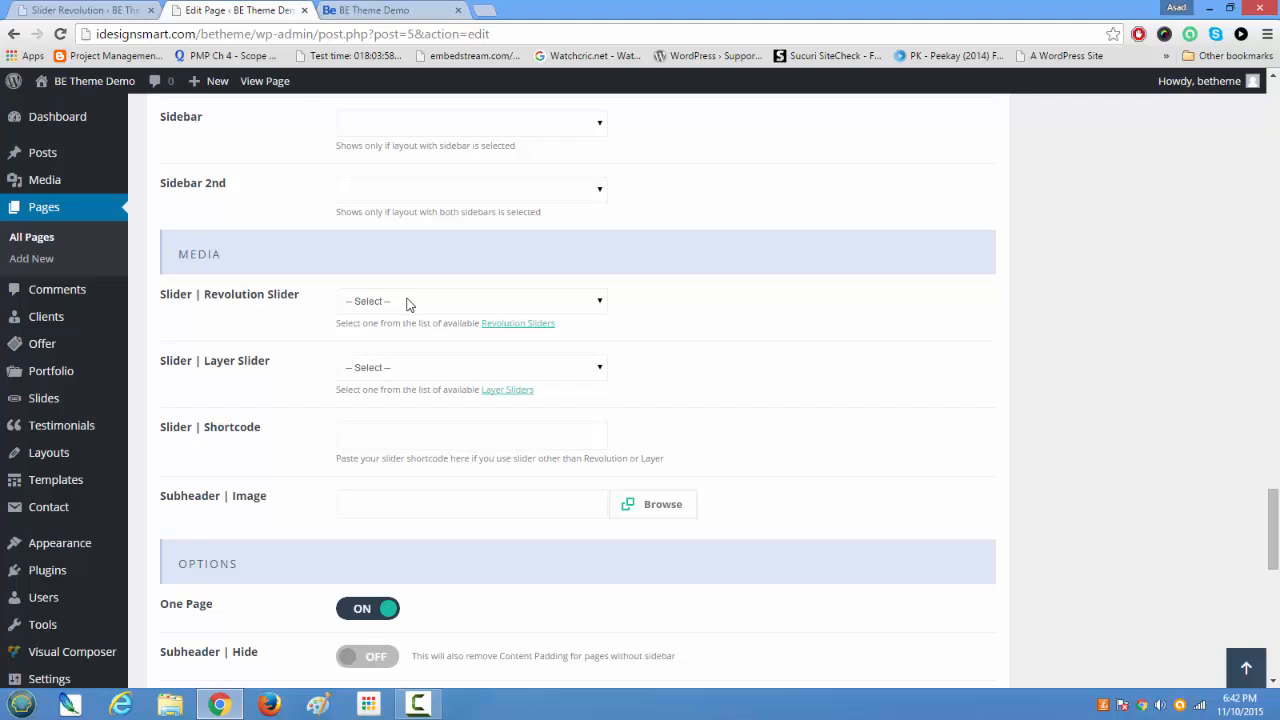
Step: Reload the Home page's editor and choose Home Profile as the page's Revolution Slider in the Media settings
{"action": "left_click", "coordinate": [408, 304]}
{"action": "left_click", "coordinate": [60, 36]}
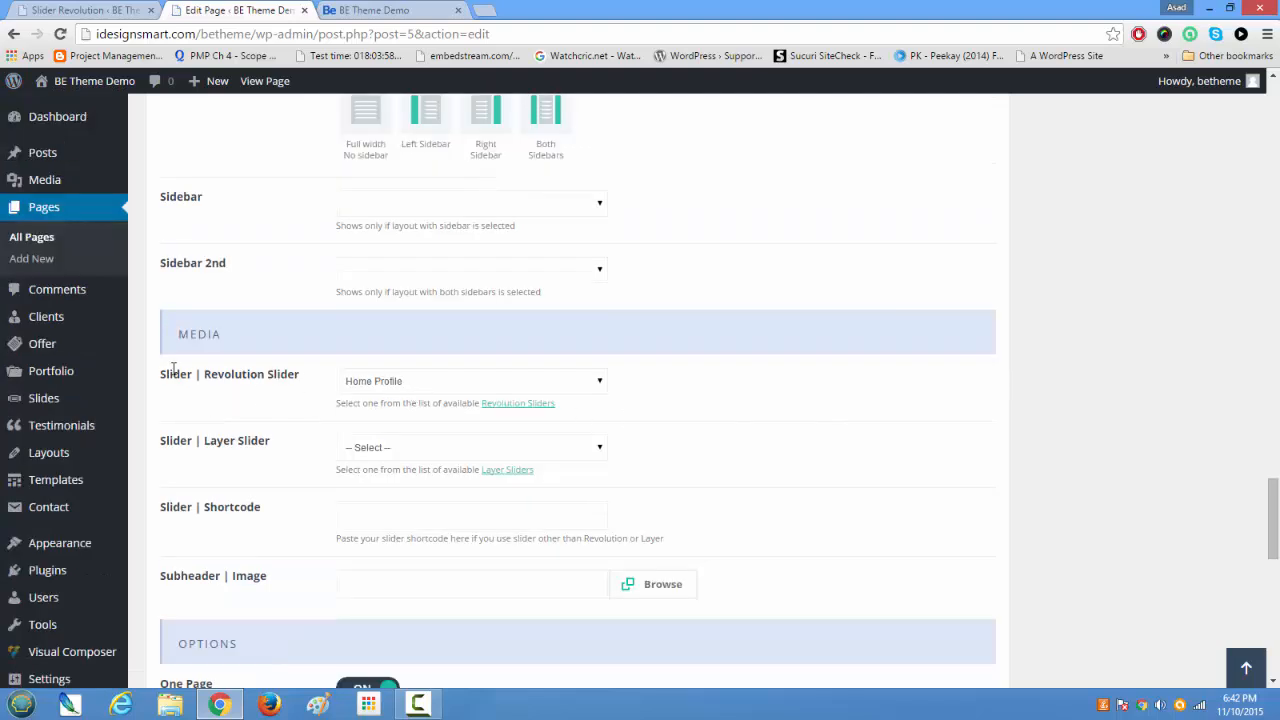
{"action": "left_click_drag", "start_coordinate": [175, 378], "coordinate": [328, 377]}
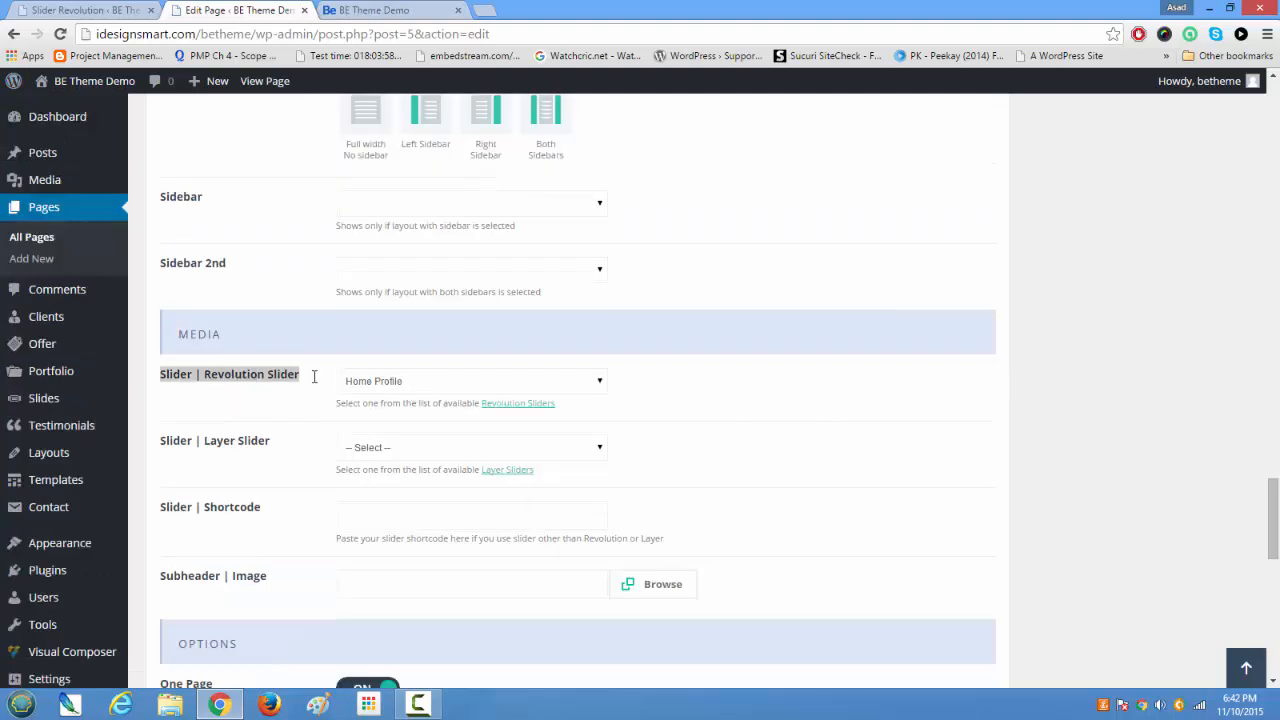
{"action": "left_click", "coordinate": [433, 383]}
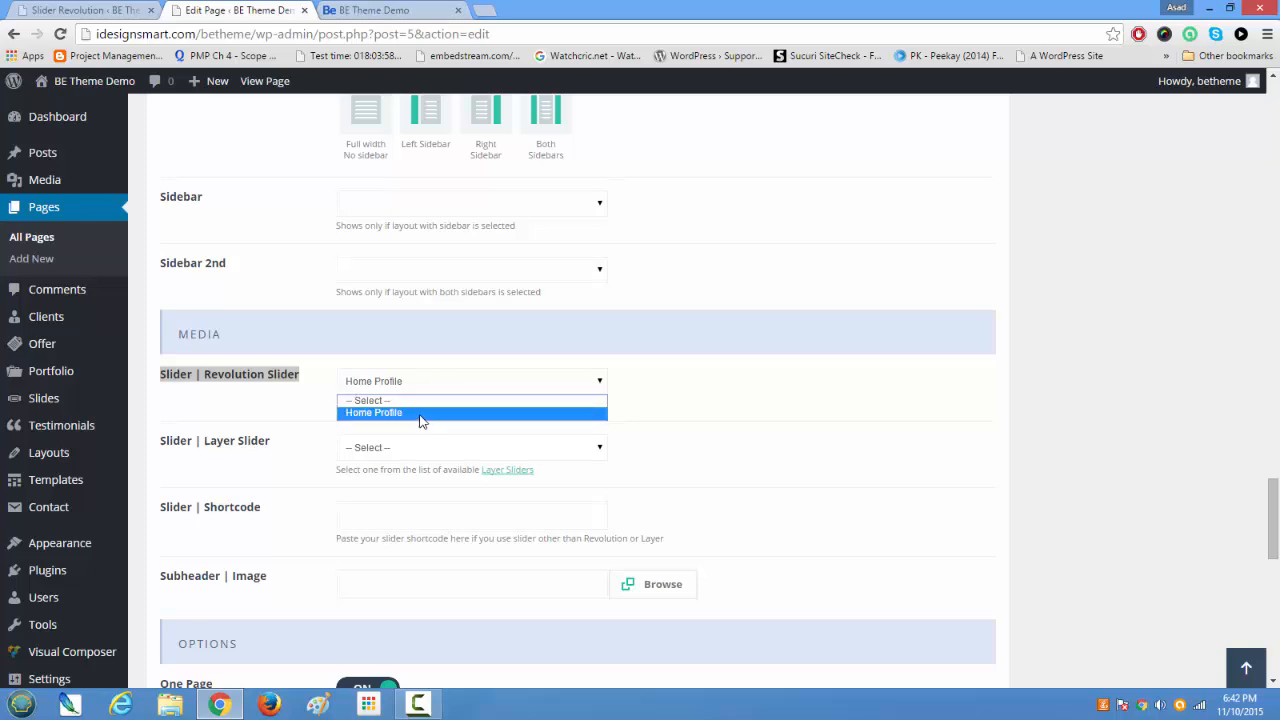
{"action": "left_click", "coordinate": [421, 413]}
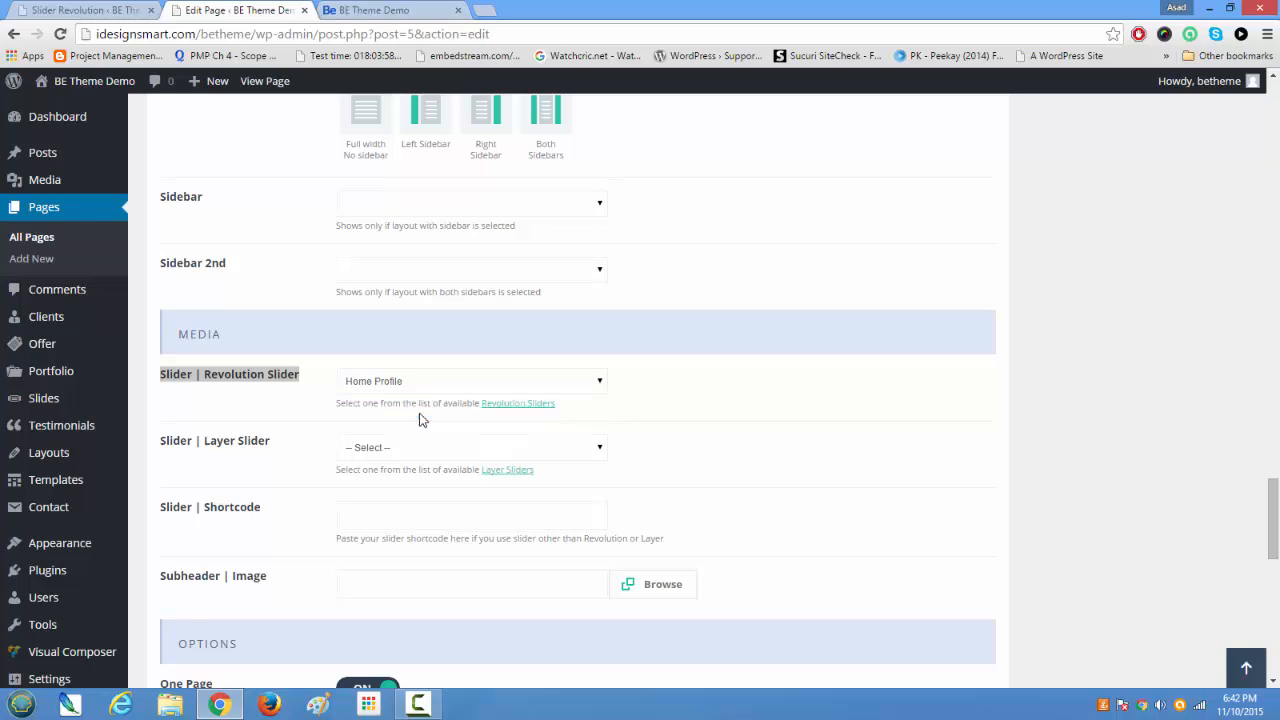
Step: Compare the Slider Revolution overview with the live home page banner and open the Home Profile slider in the slide editor
{"action": "left_click", "coordinate": [90, 12]}
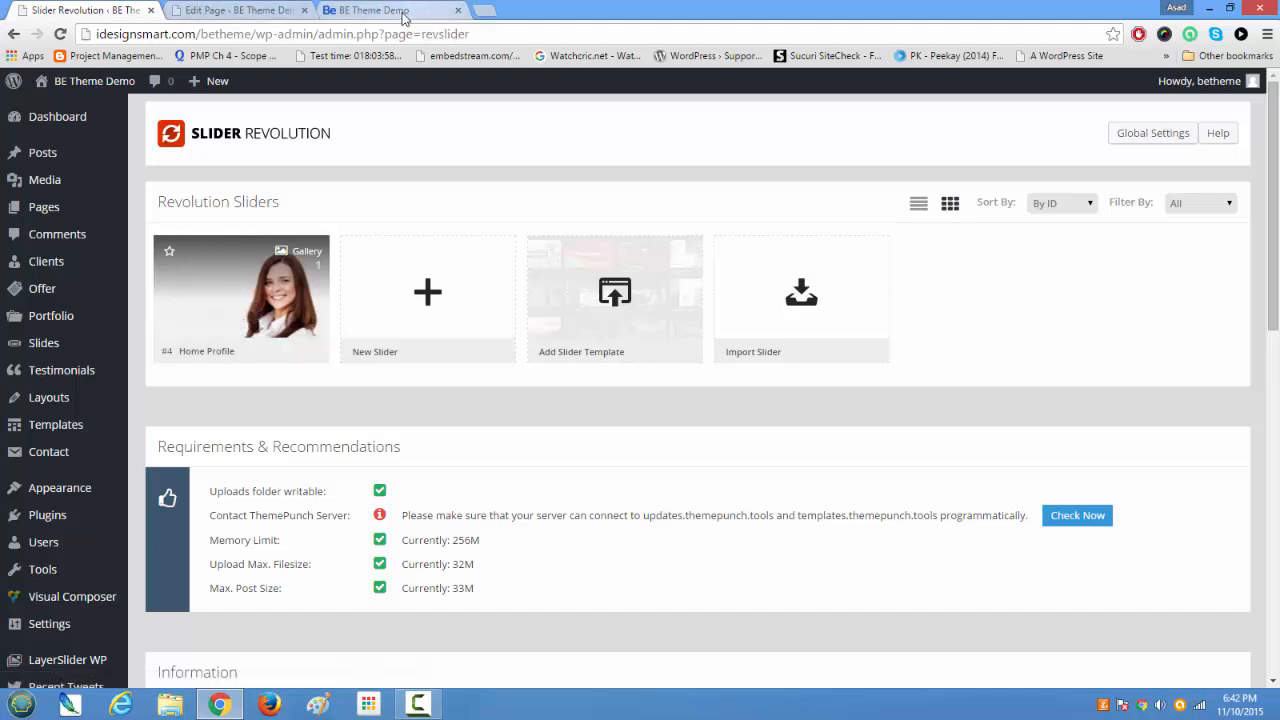
{"action": "left_click", "coordinate": [402, 14]}
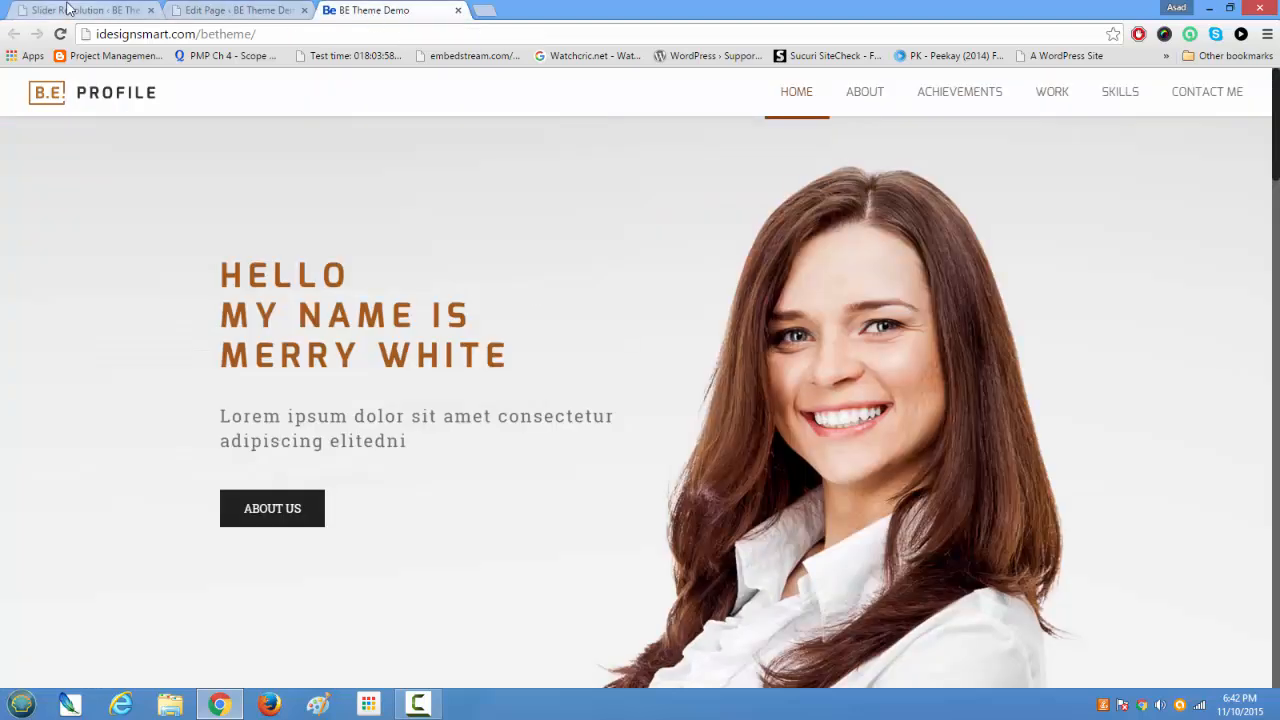
{"action": "left_click", "coordinate": [67, 9]}
{"action": "left_click", "coordinate": [316, 355]}
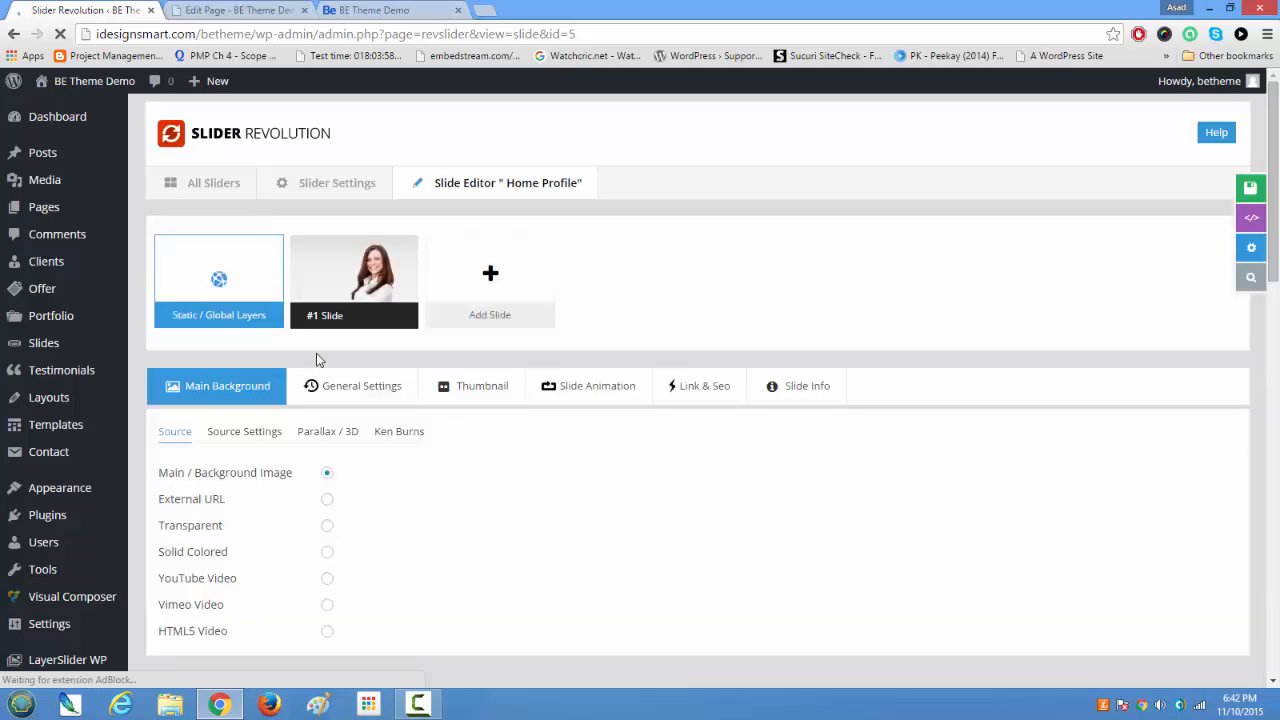
Step: Examine the Home Profile slide's canvas, layer timeline and main background image source settings in the slide editor
{"action": "scroll", "coordinate": [380, 468], "scroll_direction": "down", "scroll_amount": 10}
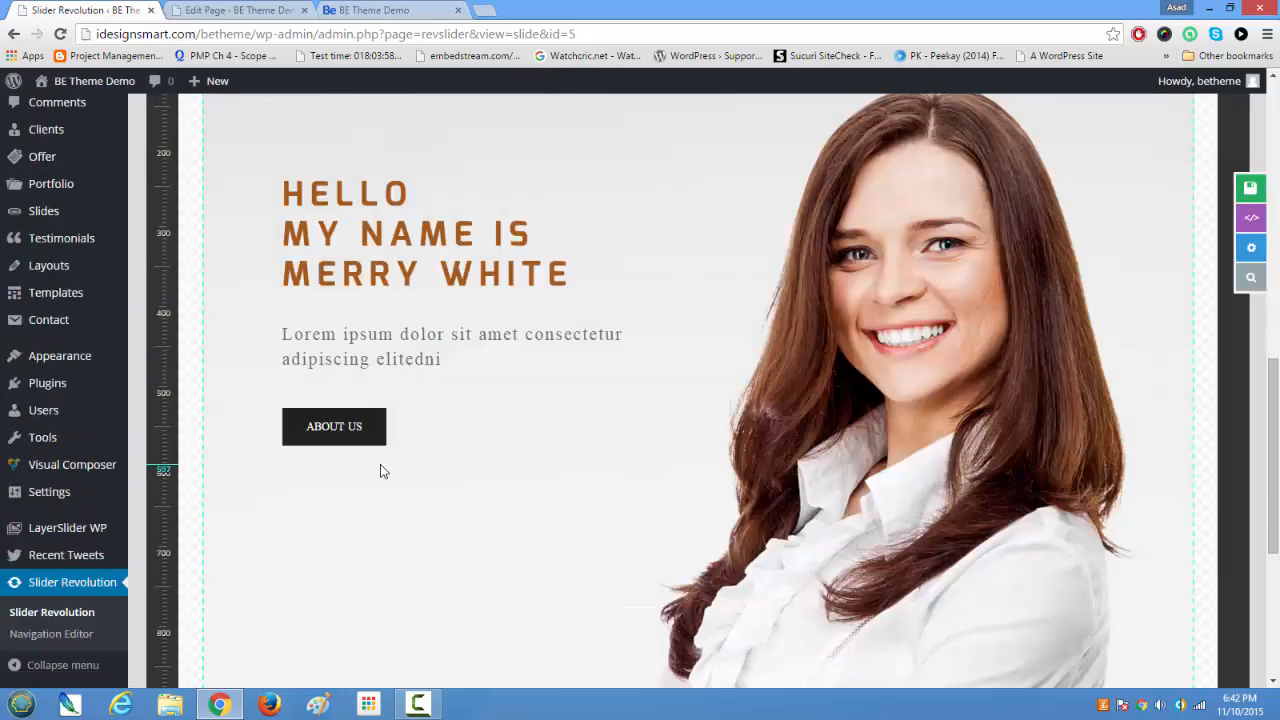
{"action": "scroll", "coordinate": [379, 466], "scroll_direction": "down", "scroll_amount": 3}
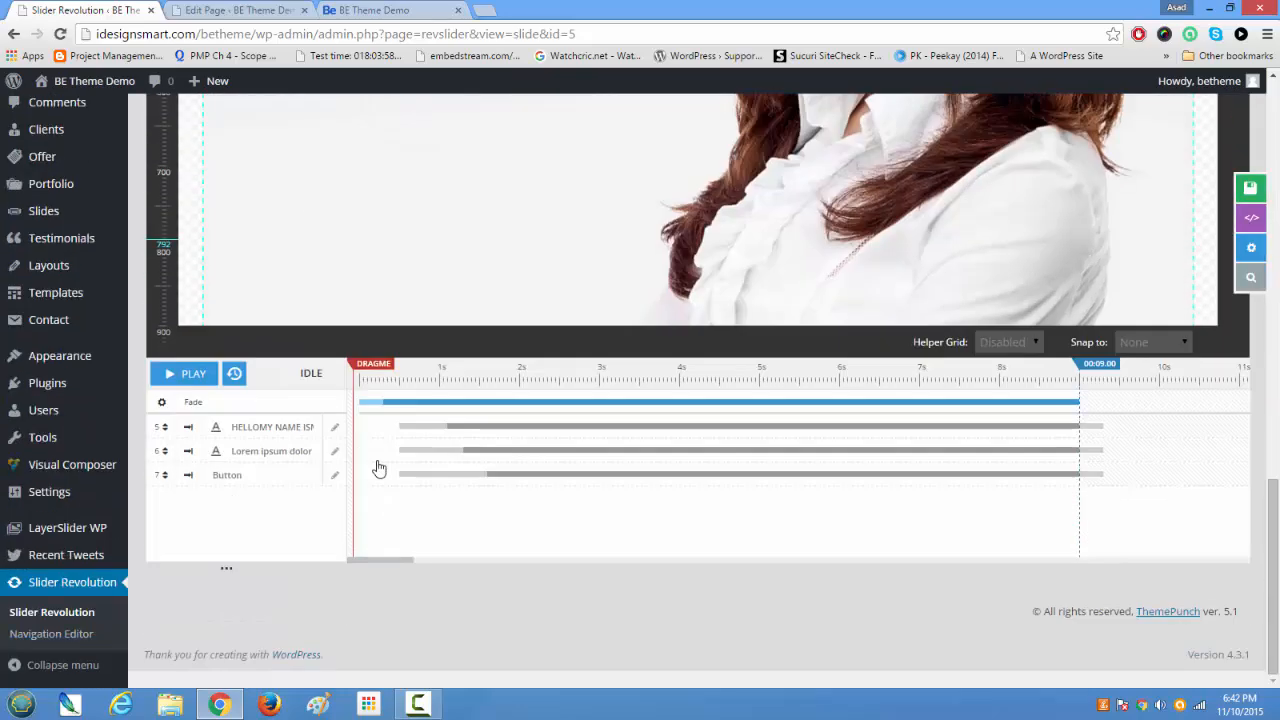
{"action": "scroll", "coordinate": [380, 466], "scroll_direction": "up", "scroll_amount": 10}
{"action": "scroll", "coordinate": [381, 466], "scroll_direction": "down", "scroll_amount": 3}
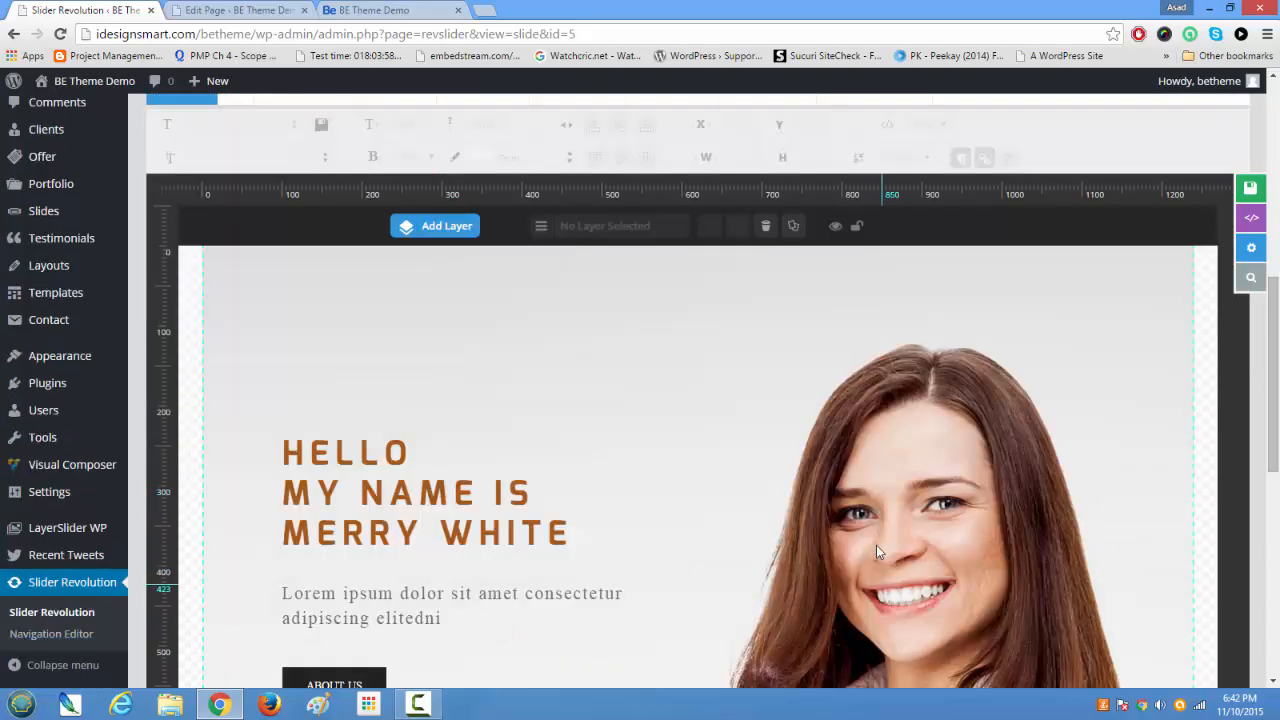
{"action": "scroll", "coordinate": [540, 372], "scroll_direction": "up", "scroll_amount": 3}
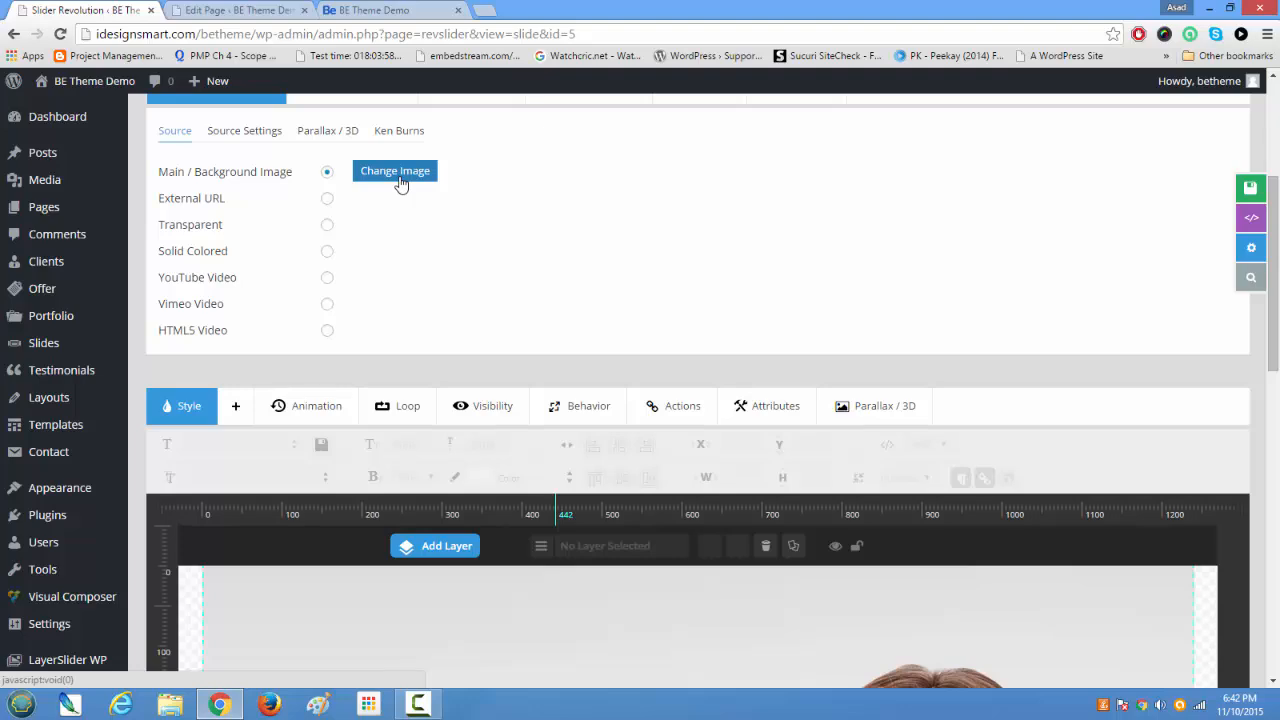
{"action": "scroll", "coordinate": [419, 231], "scroll_direction": "down", "scroll_amount": 4}
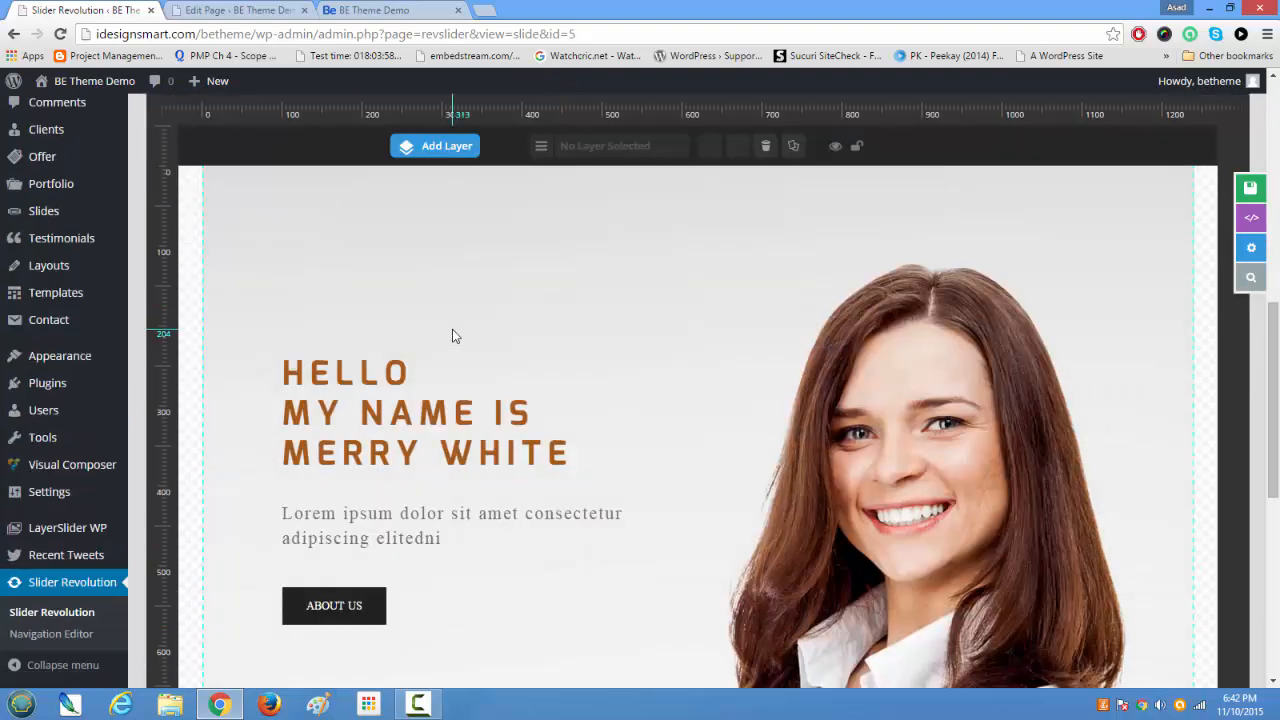
{"action": "scroll", "coordinate": [451, 334], "scroll_direction": "down", "scroll_amount": 4}
{"action": "scroll", "coordinate": [477, 389], "scroll_direction": "up", "scroll_amount": 1}
{"action": "scroll", "coordinate": [516, 434], "scroll_direction": "up", "scroll_amount": 3}
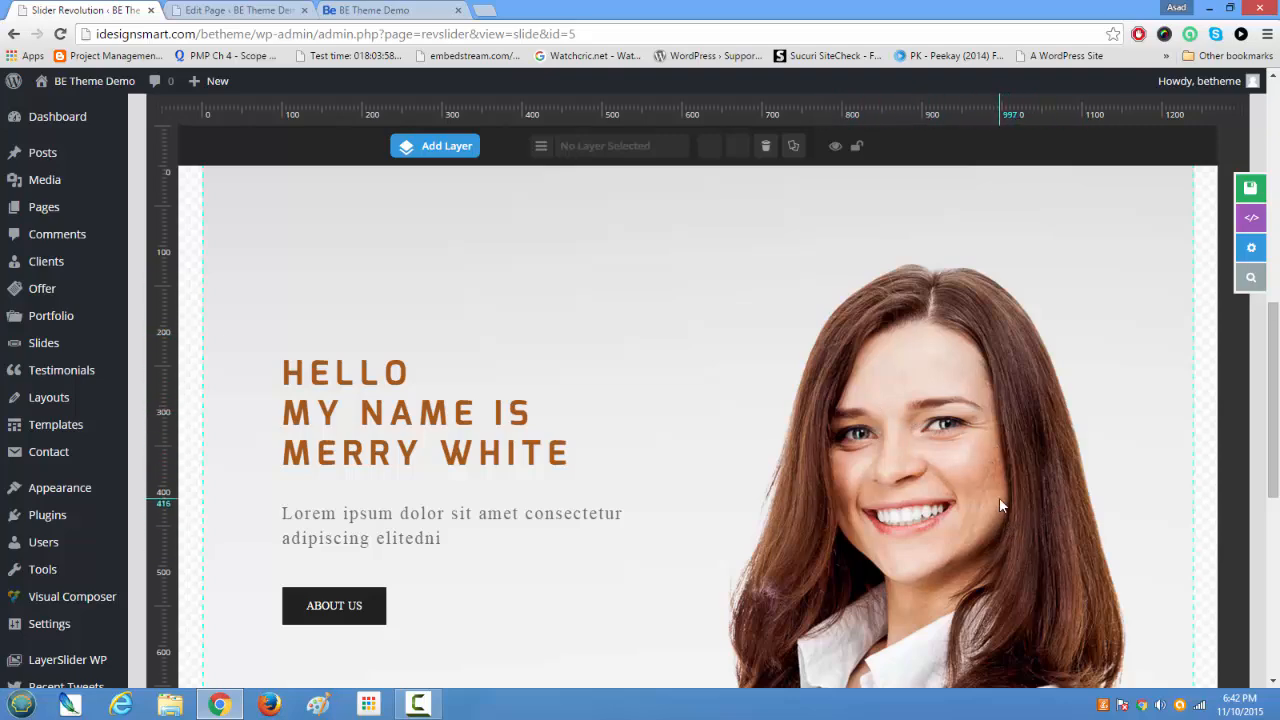
{"action": "scroll", "coordinate": [990, 471], "scroll_direction": "up", "scroll_amount": 3}
{"action": "scroll", "coordinate": [992, 477], "scroll_direction": "down", "scroll_amount": 2}
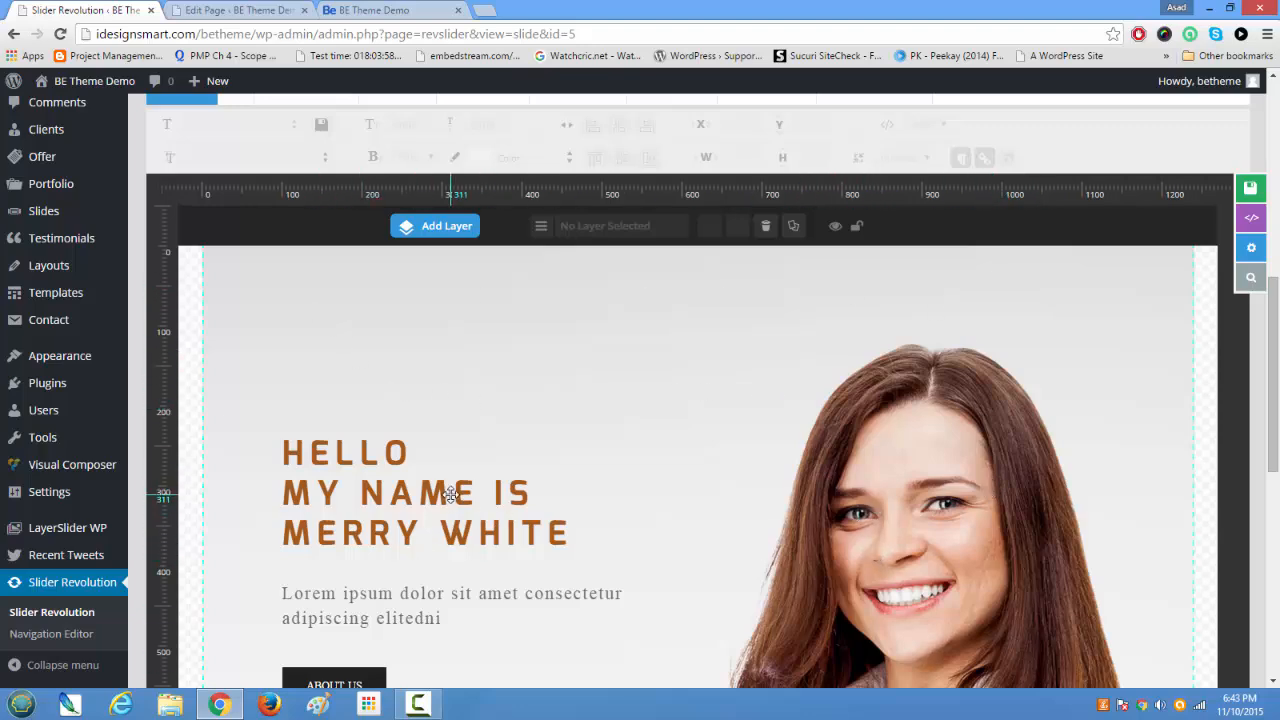
{"action": "scroll", "coordinate": [451, 493], "scroll_direction": "down", "scroll_amount": 4}
{"action": "scroll", "coordinate": [449, 491], "scroll_direction": "up", "scroll_amount": 3}
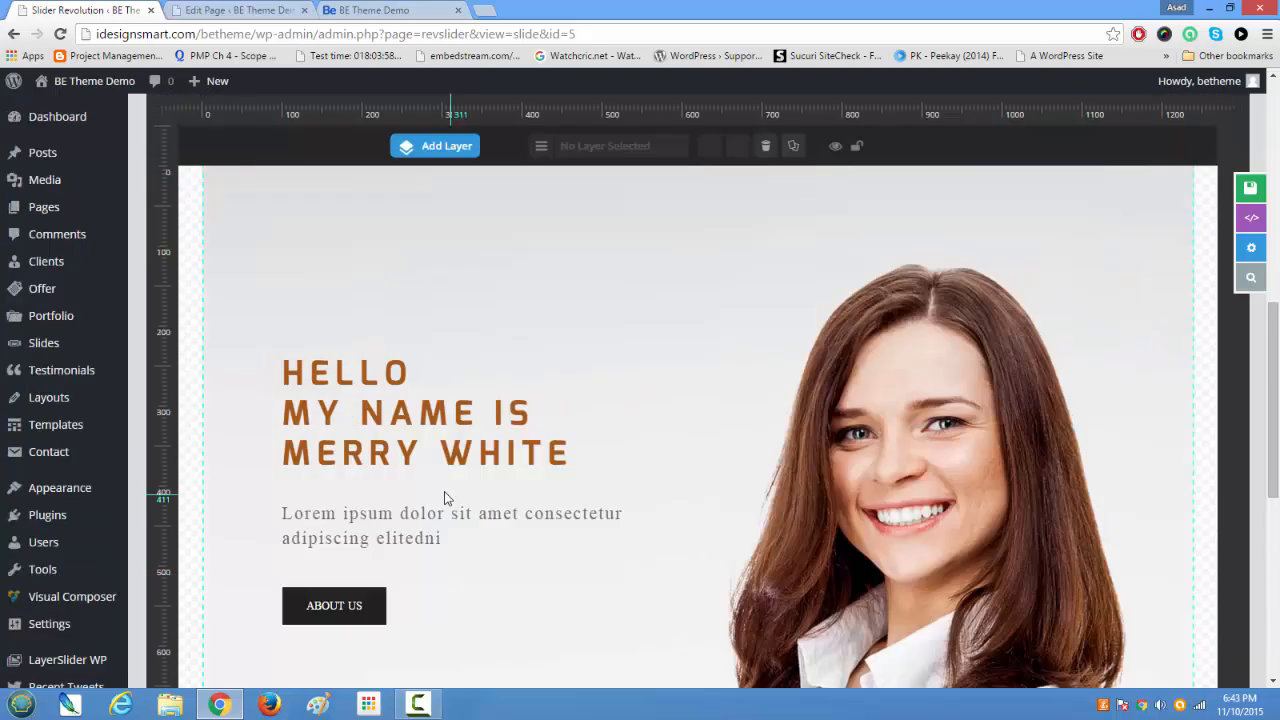
Step: Open the slide's heading text layer for editing and replace its first two lines with "Welcome To", keeping the line break
{"action": "left_click", "coordinate": [400, 415]}
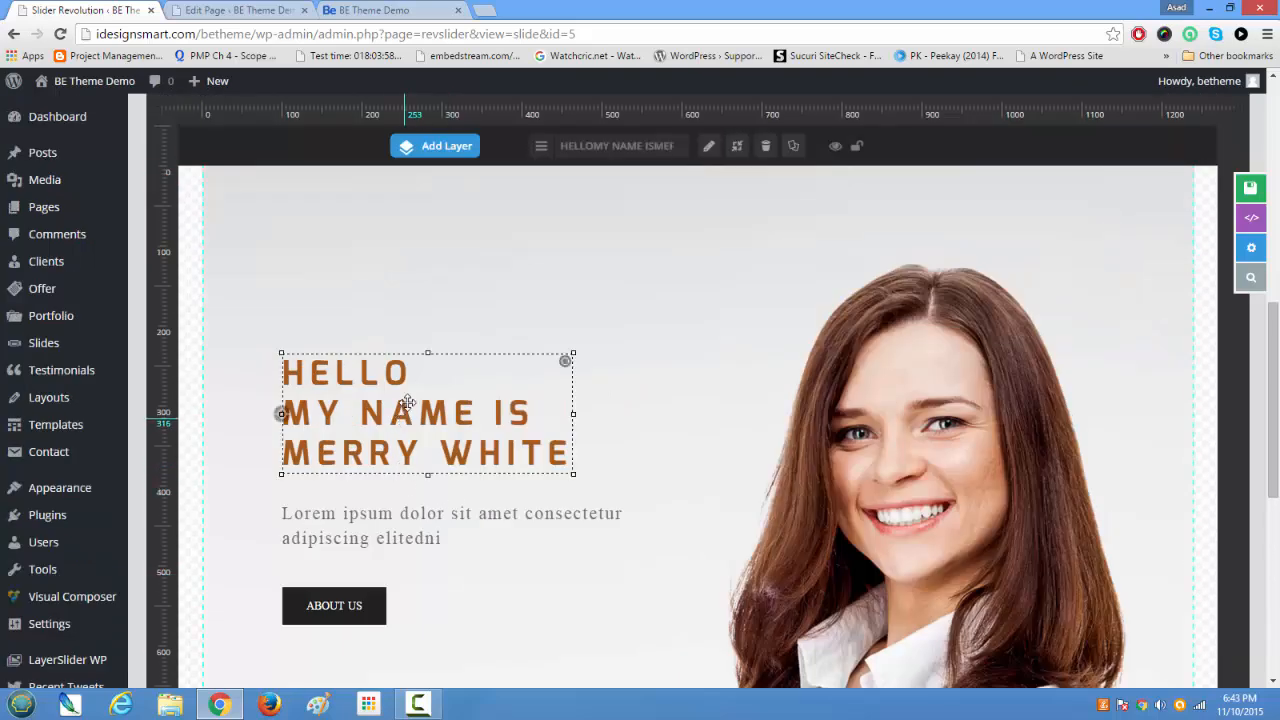
{"action": "scroll", "coordinate": [535, 405], "scroll_direction": "up", "scroll_amount": 2}
{"action": "scroll", "coordinate": [535, 405], "scroll_direction": "down", "scroll_amount": 3}
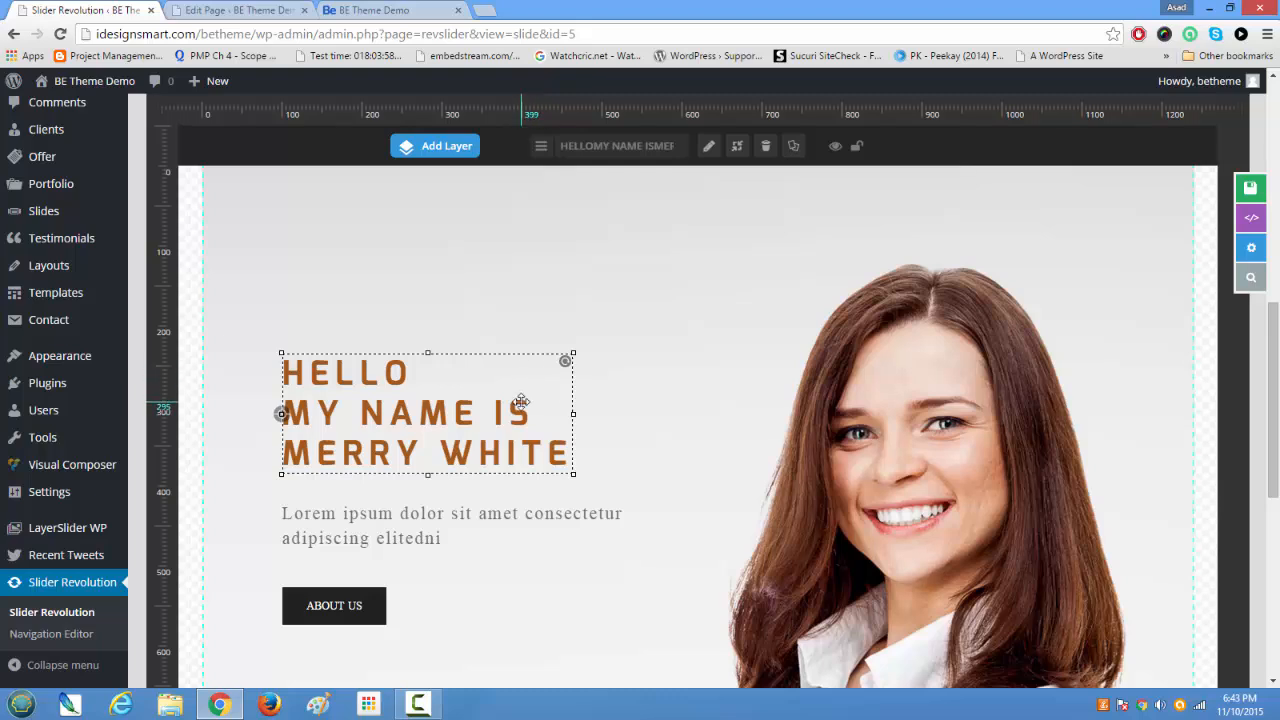
{"action": "double_click", "coordinate": [521, 401]}
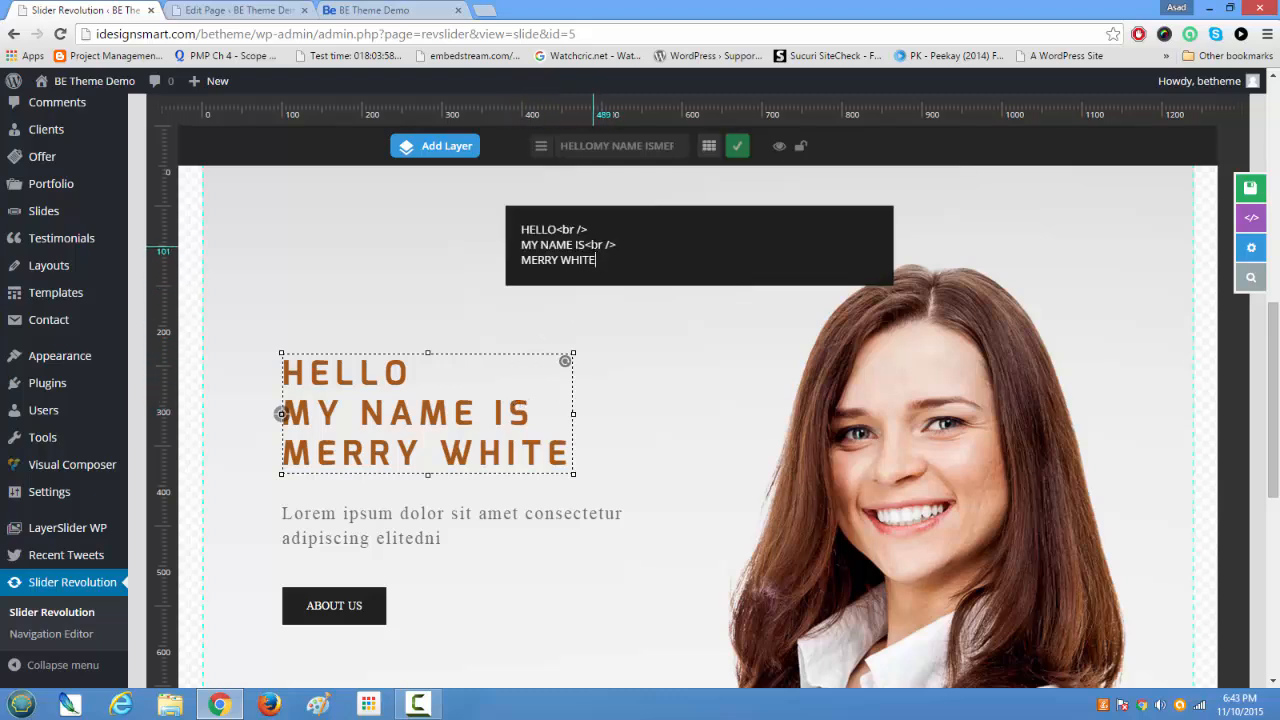
{"action": "left_click_drag", "start_coordinate": [593, 229], "coordinate": [499, 225]}
{"action": "key", "text": "Delete"}
{"action": "key", "text": "Delete"}
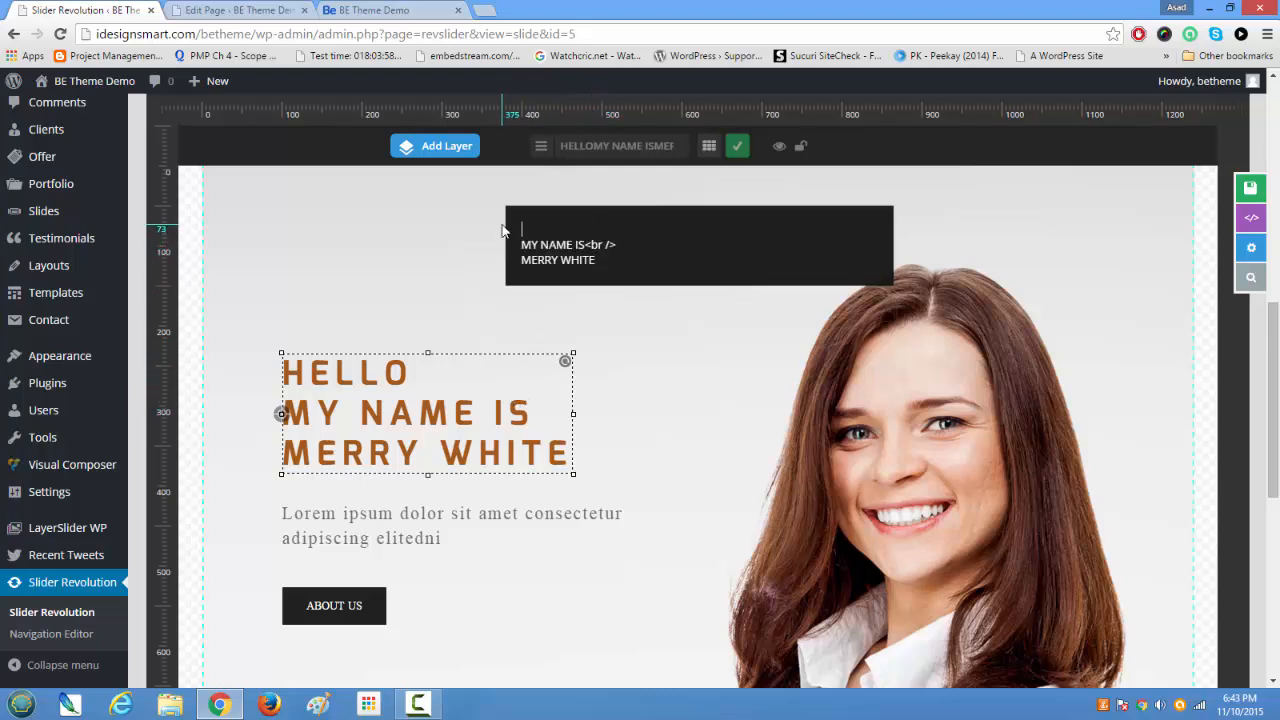
{"action": "key", "text": "Delete"}
{"action": "key", "text": "Delete"}
{"action": "key", "text": "Delete"}
{"action": "key", "text": "Delete"}
{"action": "key", "text": "Delete"}
{"action": "key", "text": "Delete"}
{"action": "key", "text": "Delete"}
{"action": "key", "text": "Delete"}
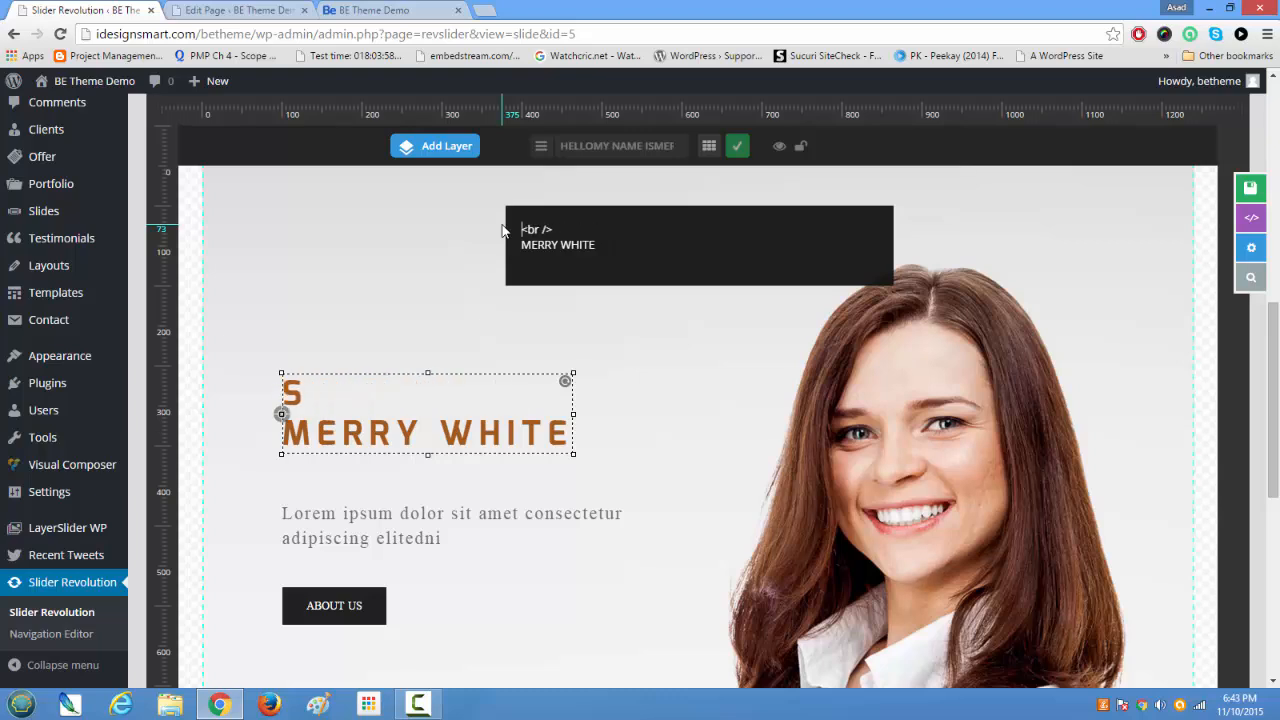
{"action": "type", "text": "We"}
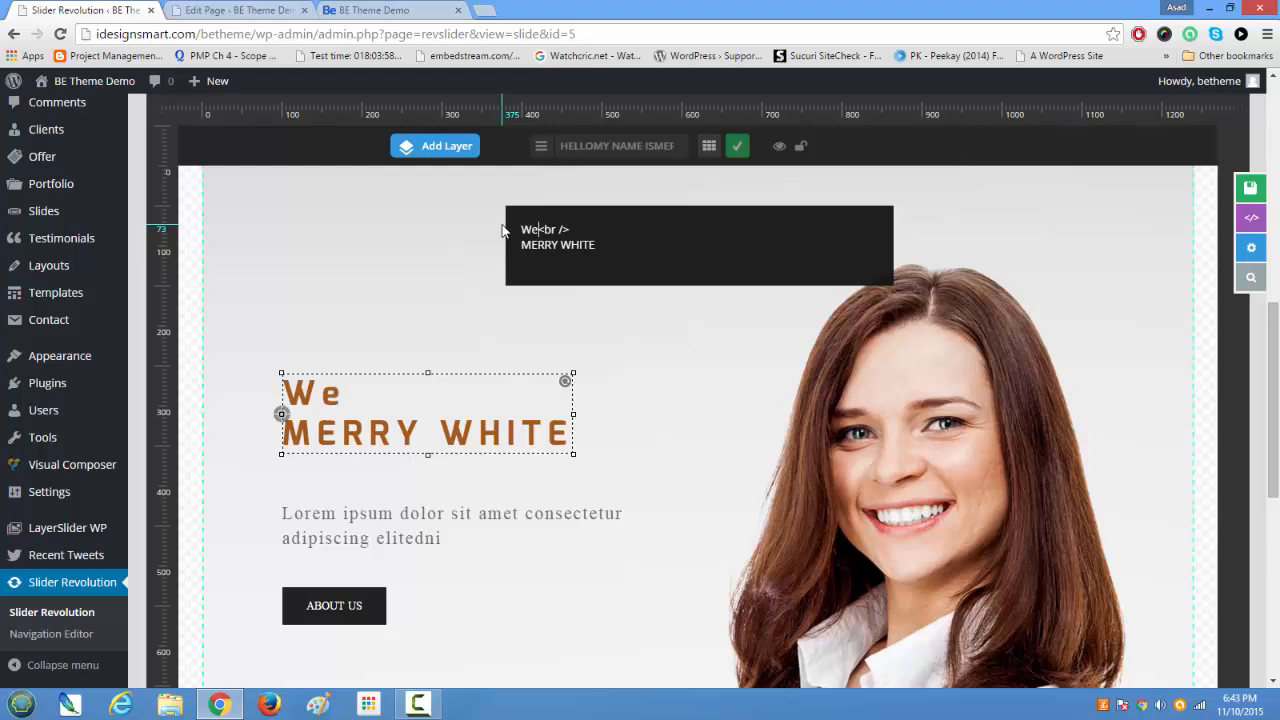
{"action": "type", "text": "lcome "}
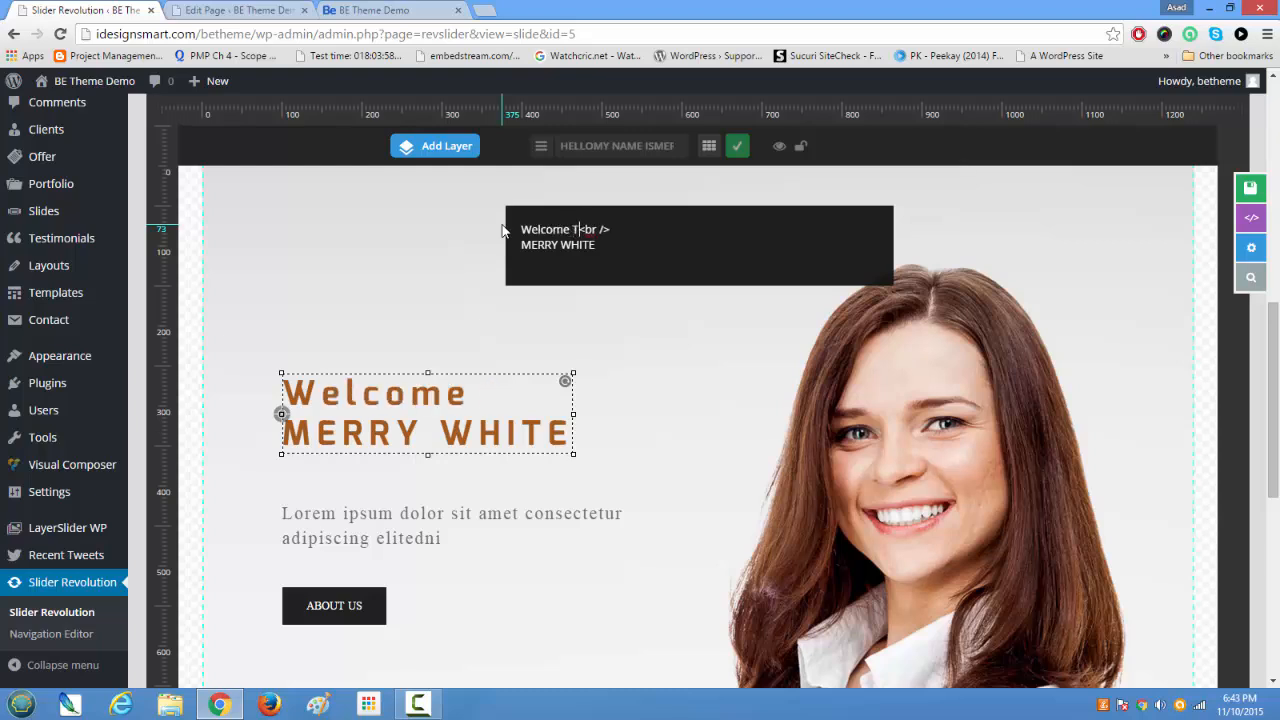
{"action": "type", "text": "To"}
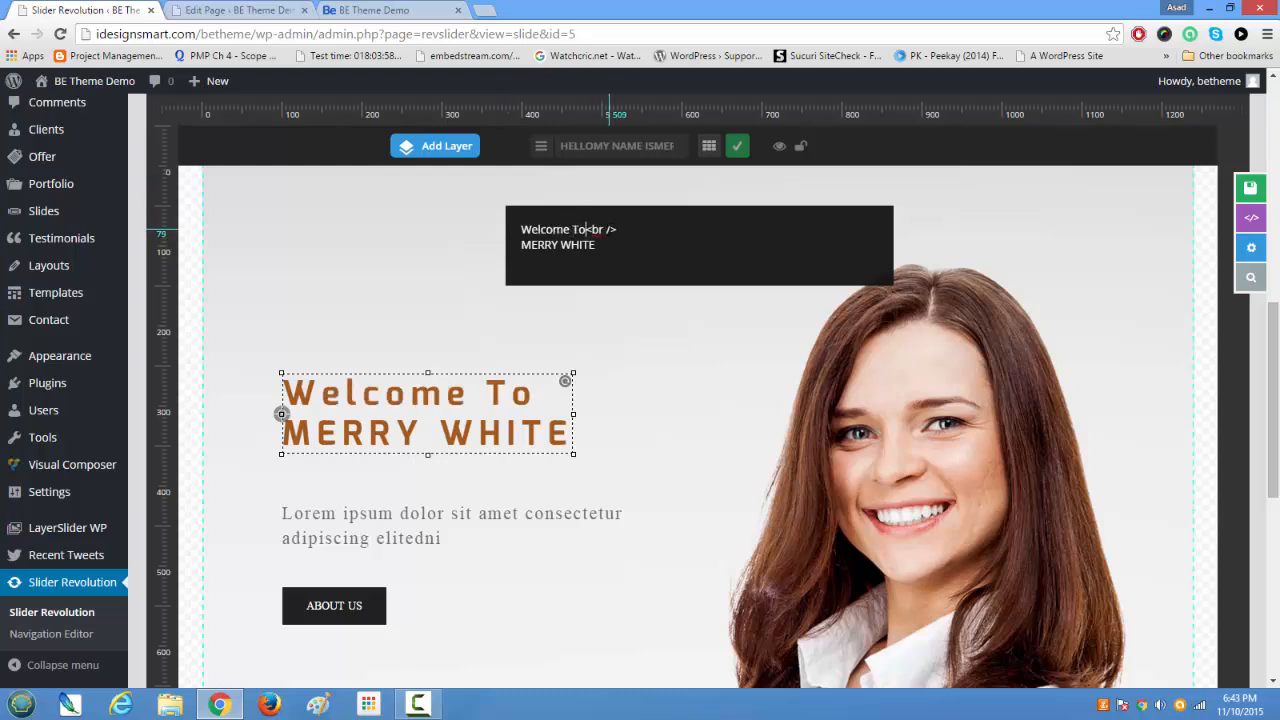
Step: Replace the name on the heading layer's last line with "CUSTOMIZATIONGEEKS" and apply the text edit
{"action": "left_click_drag", "start_coordinate": [604, 244], "coordinate": [504, 238]}
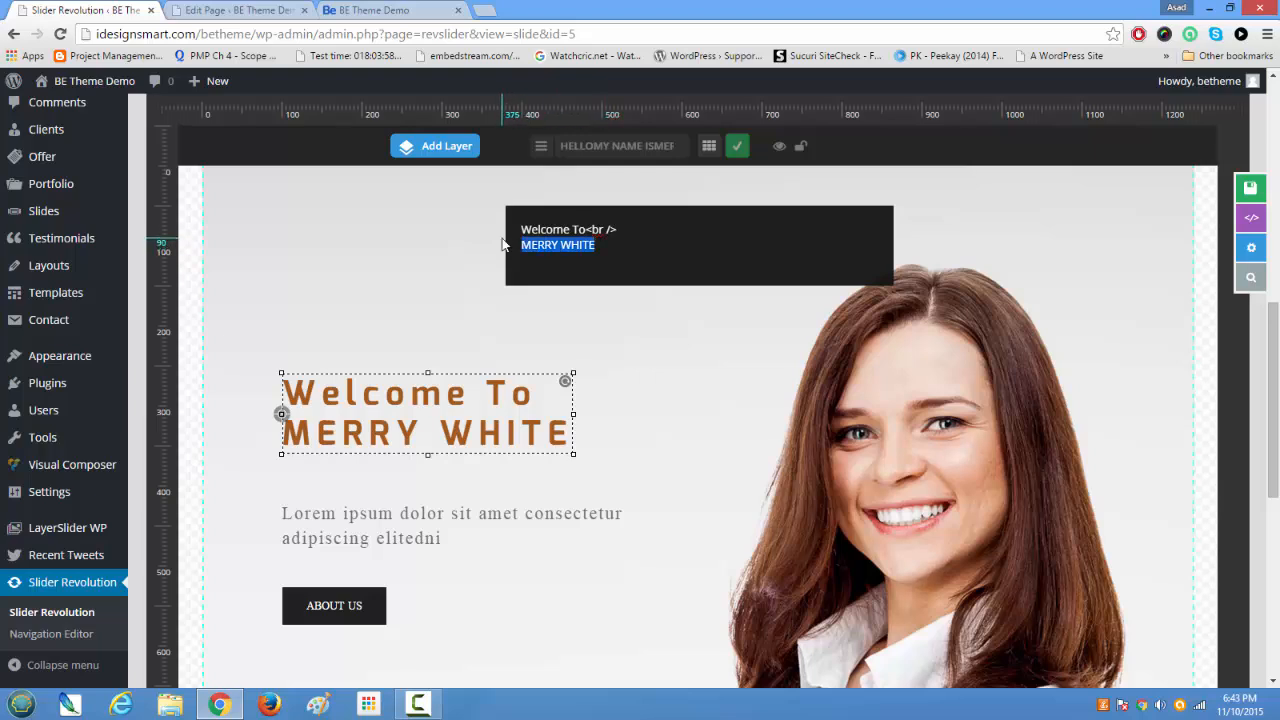
{"action": "type", "text": "CUSTOM"}
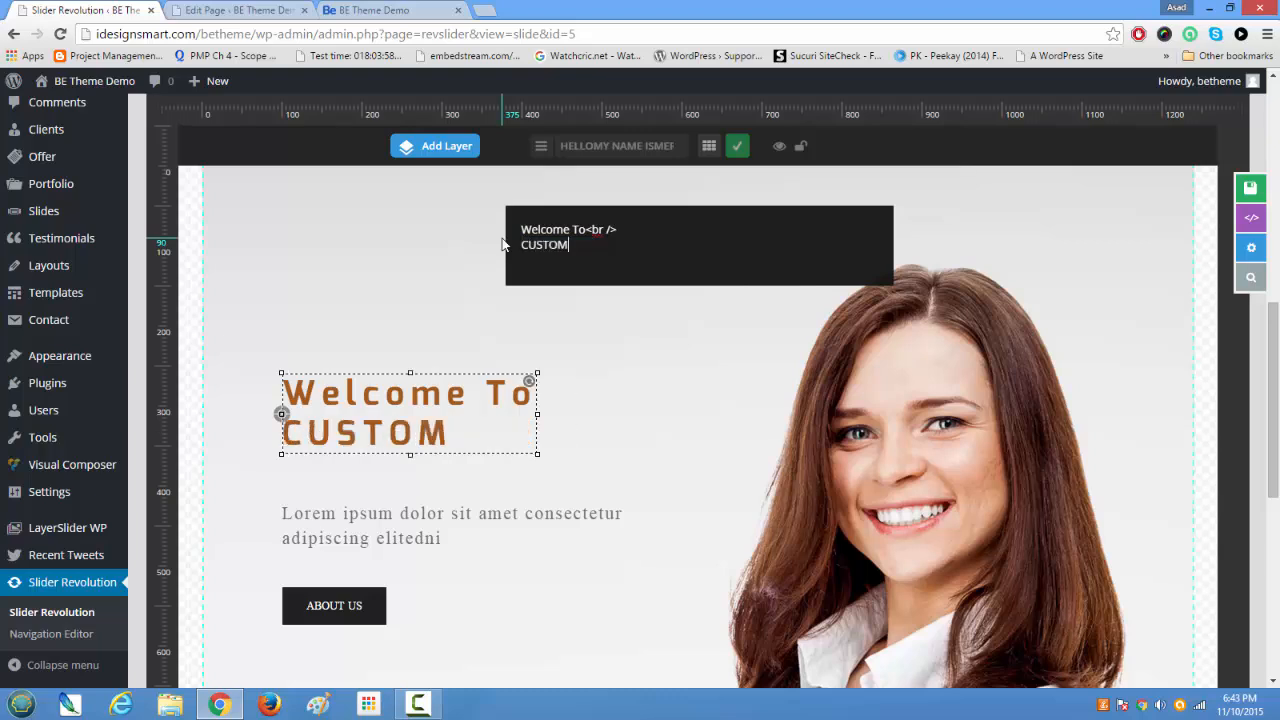
{"action": "type", "text": "IZATION"}
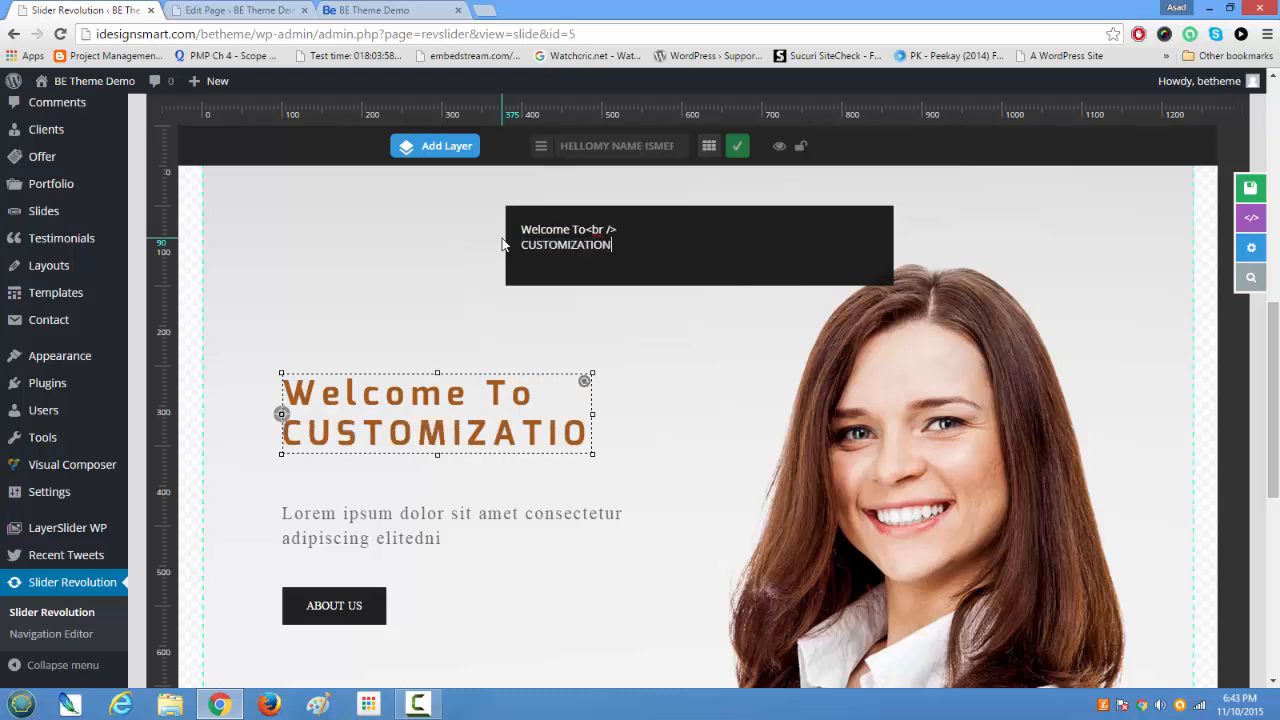
{"action": "type", "text": "GEEKS"}
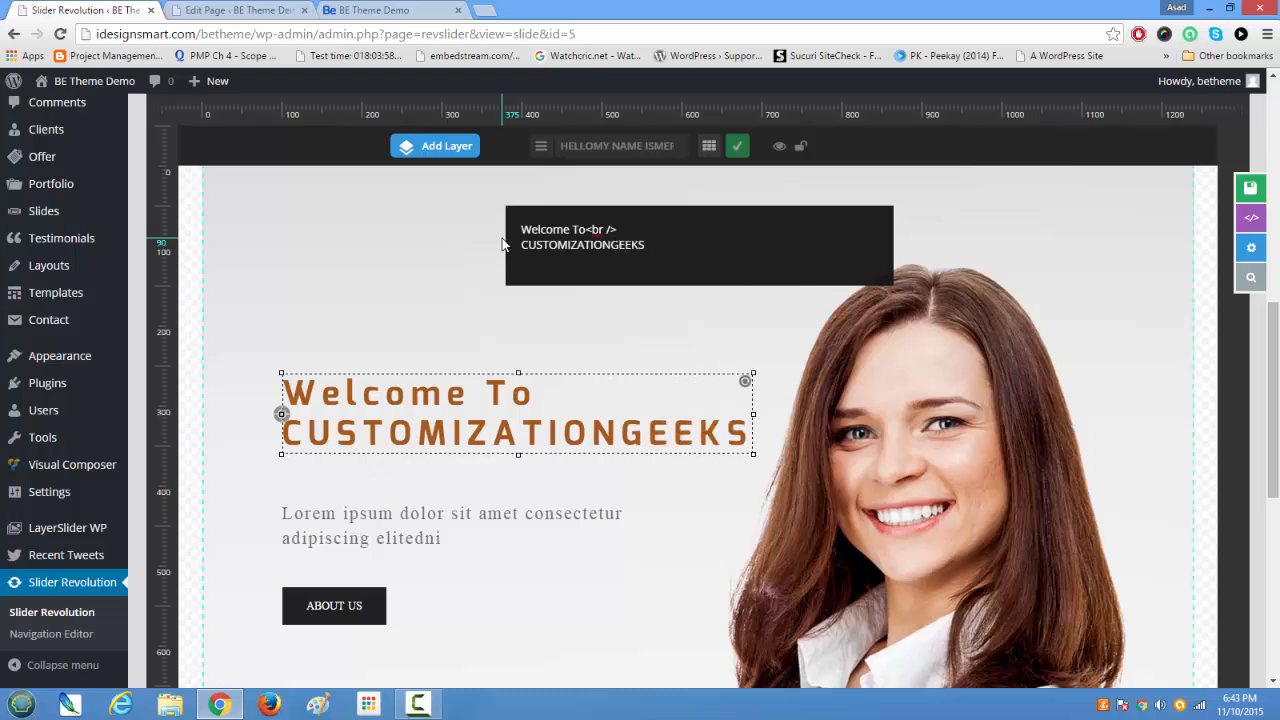
{"action": "left_click", "coordinate": [738, 148]}
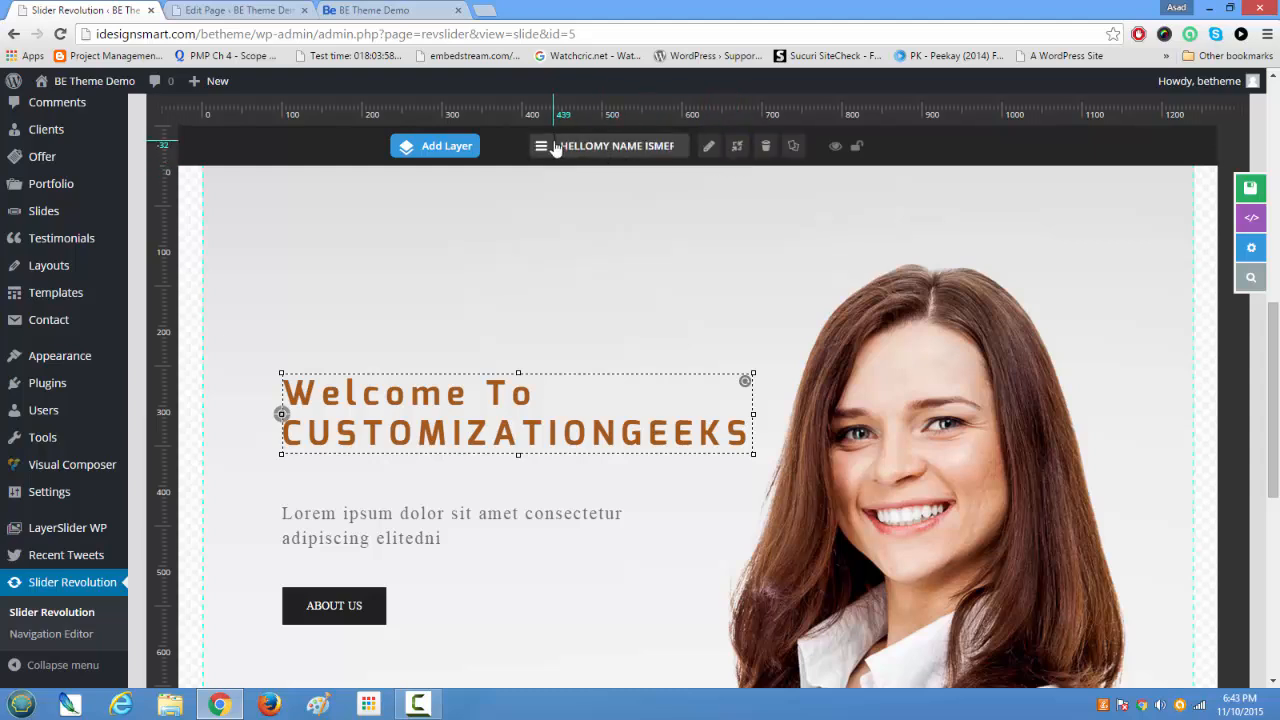
Step: Move the heading layer to about X 41 px, Y -131 px and shift the Lorem ipsum text layer left and up beneath it
{"action": "left_click_drag", "start_coordinate": [569, 142], "coordinate": [648, 151]}
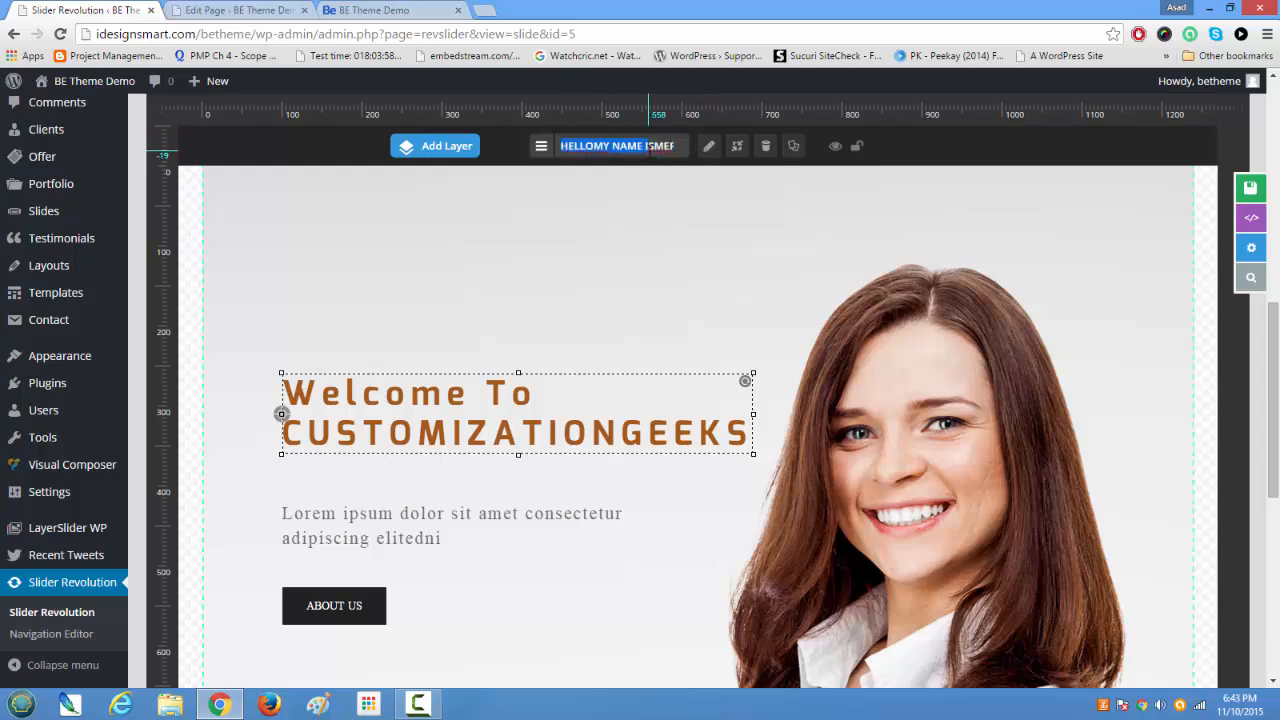
{"action": "left_click", "coordinate": [605, 276]}
{"action": "mouse_move", "coordinate": [524, 410]}
{"action": "left_mouse_down"}
{"action": "mouse_move", "coordinate": [481, 405]}
{"action": "mouse_move", "coordinate": [478, 418]}
{"action": "left_mouse_up"}
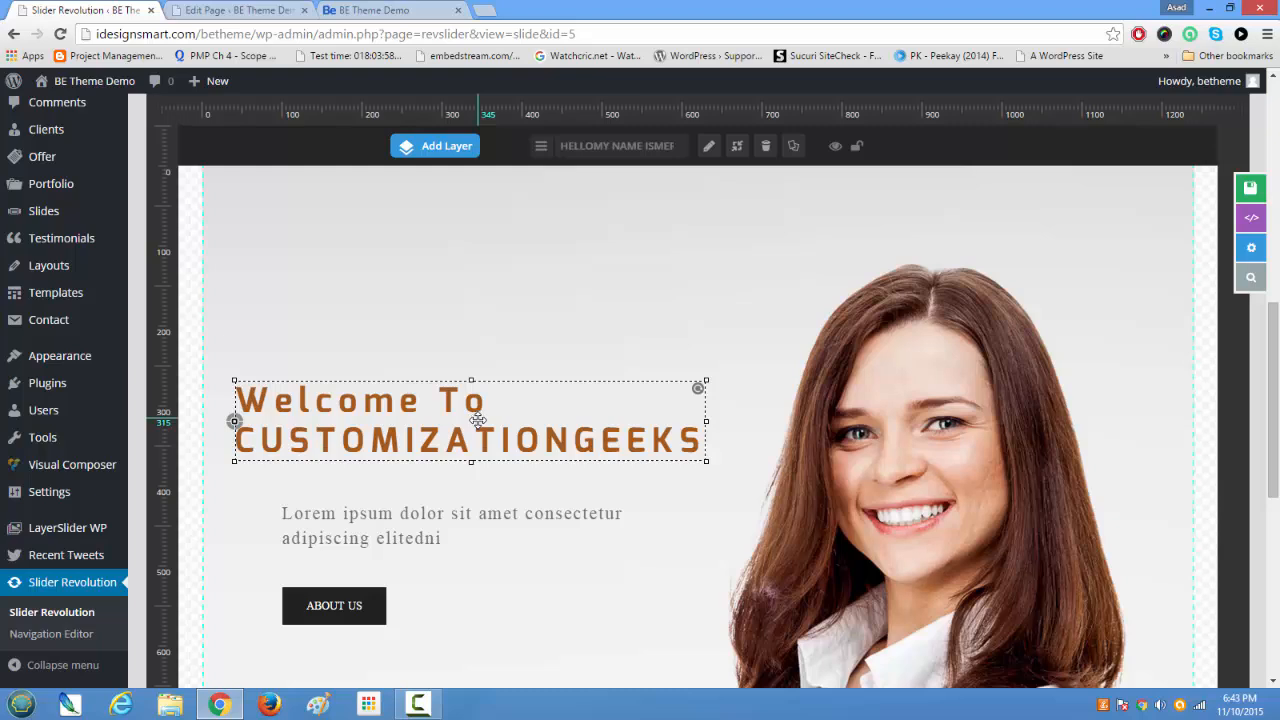
{"action": "left_click_drag", "start_coordinate": [420, 514], "coordinate": [380, 514]}
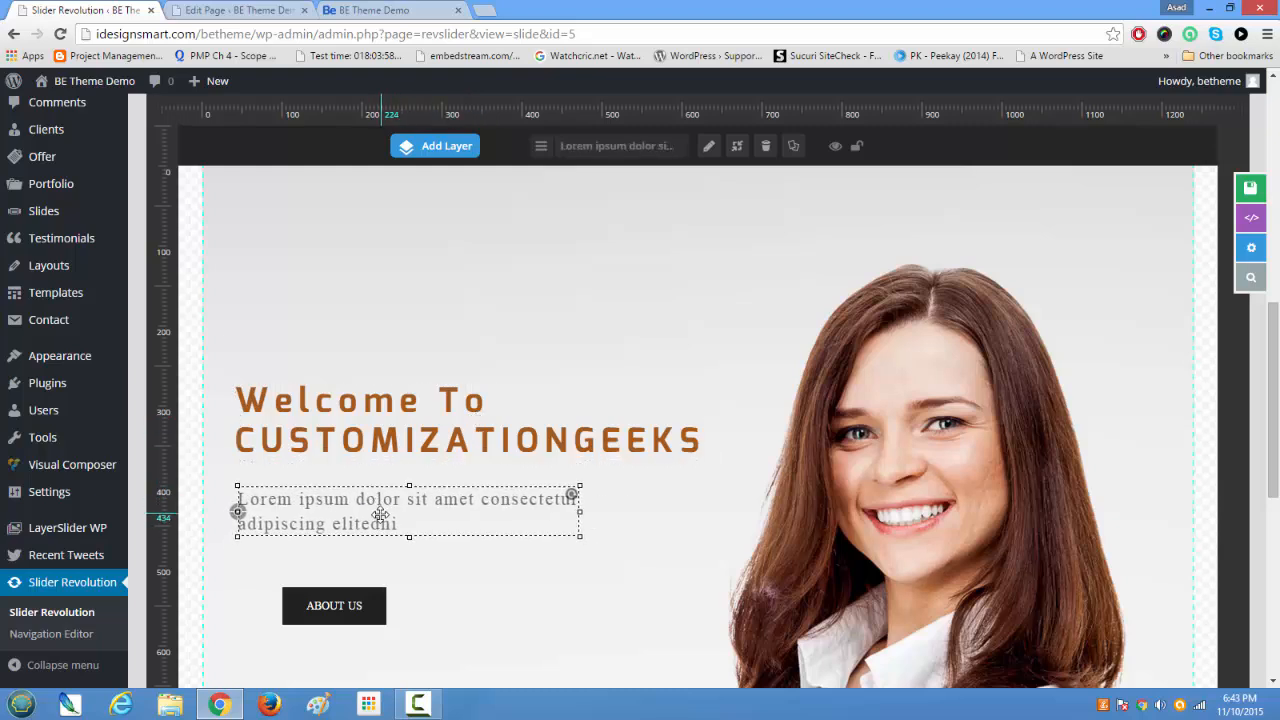
Step: Replace the first line of the Lorem ipsum text layer with "We love customizing Wordpress", keeping the line break
{"action": "double_click", "coordinate": [380, 514]}
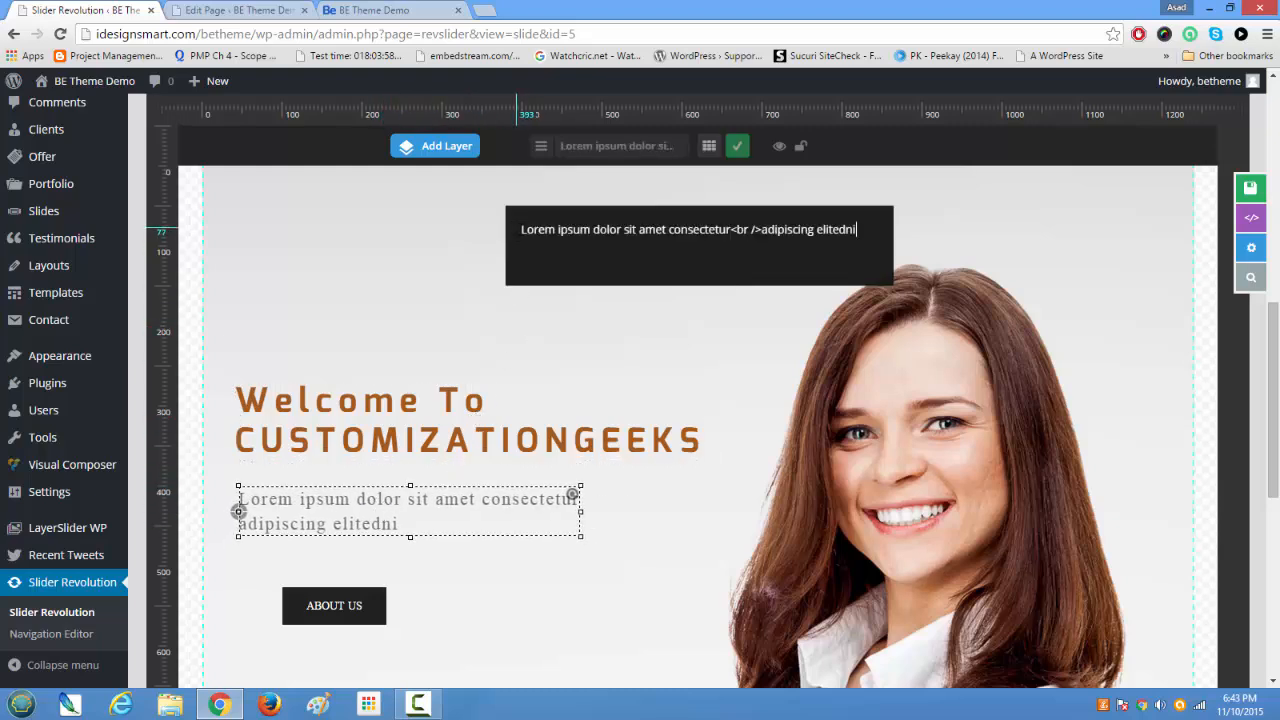
{"action": "left_click_drag", "start_coordinate": [520, 230], "coordinate": [720, 232]}
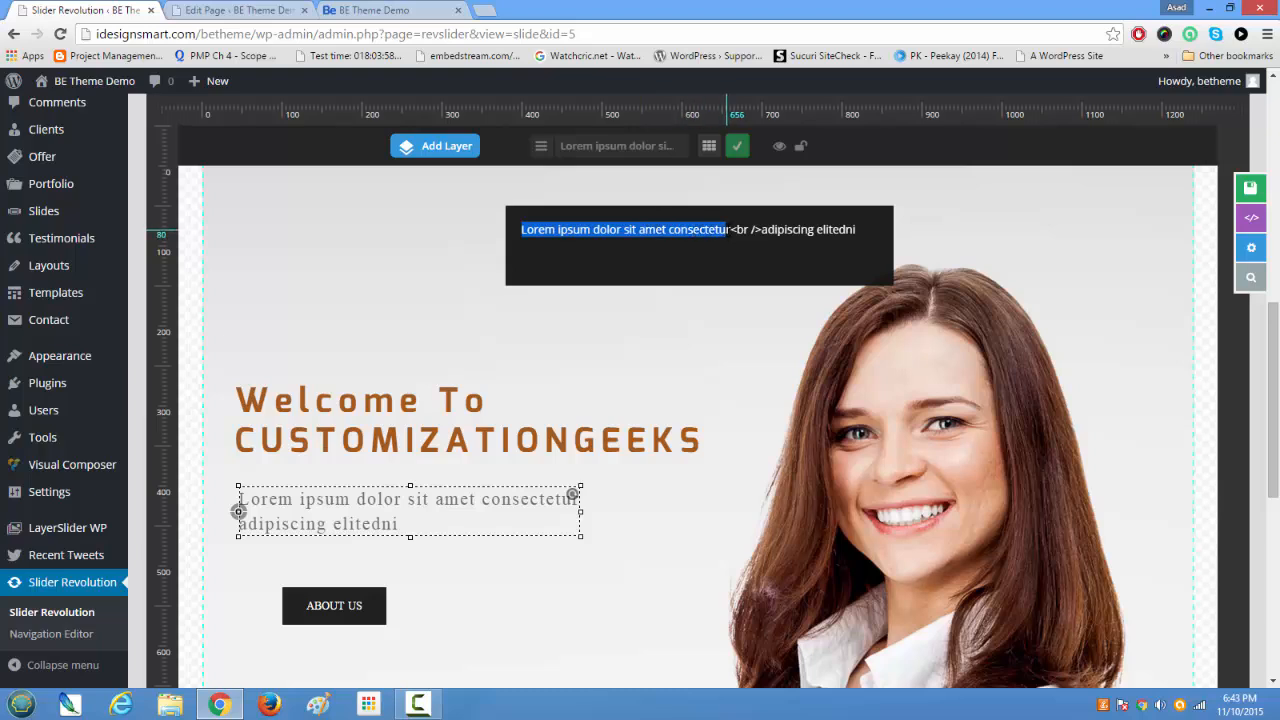
{"action": "type", "text": "We love c"}
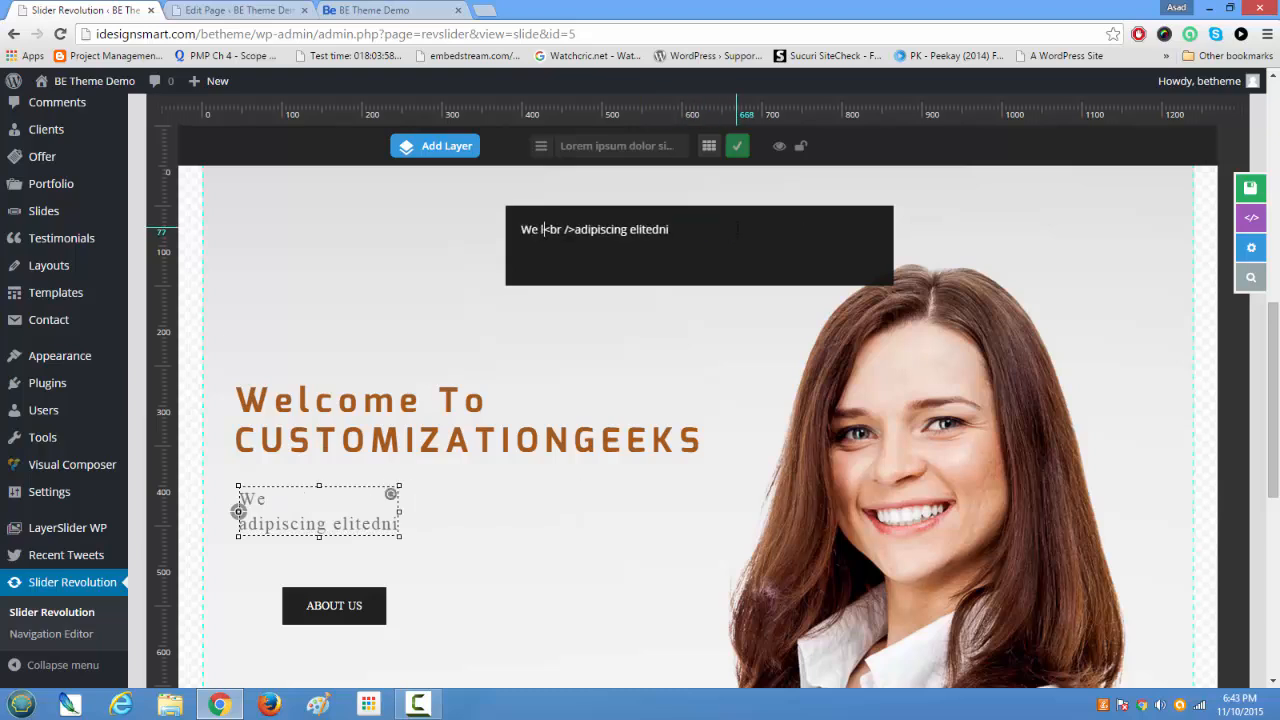
{"action": "type", "text": "ustomizat"}
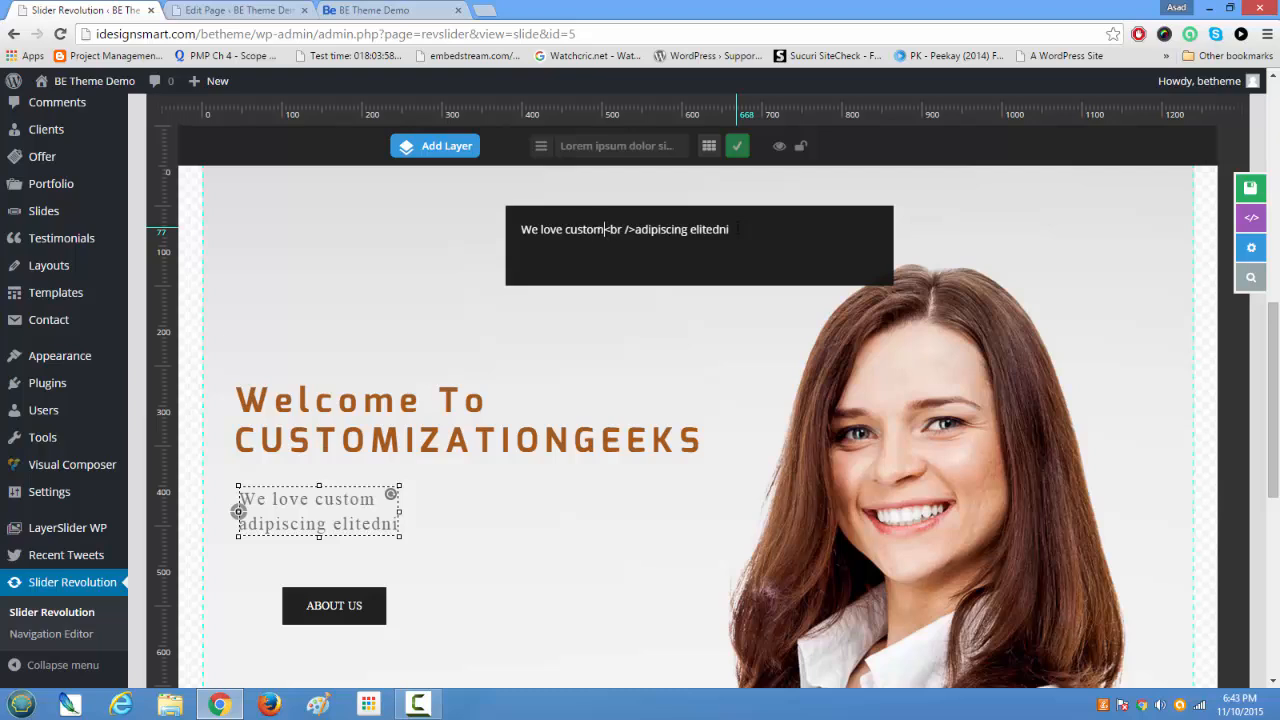
{"action": "key", "text": "BackSpace"}
{"action": "key", "text": "BackSpace"}
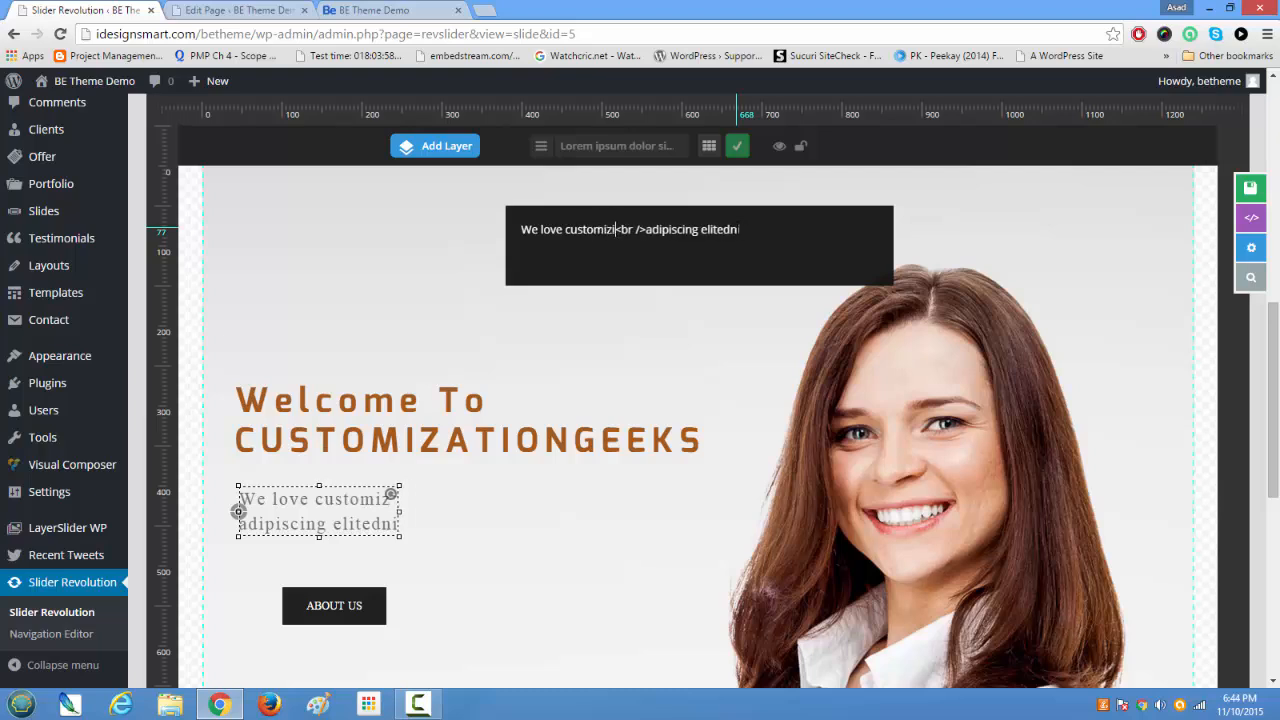
{"action": "type", "text": "ing "}
{"action": "type", "text": "Wordpres"}
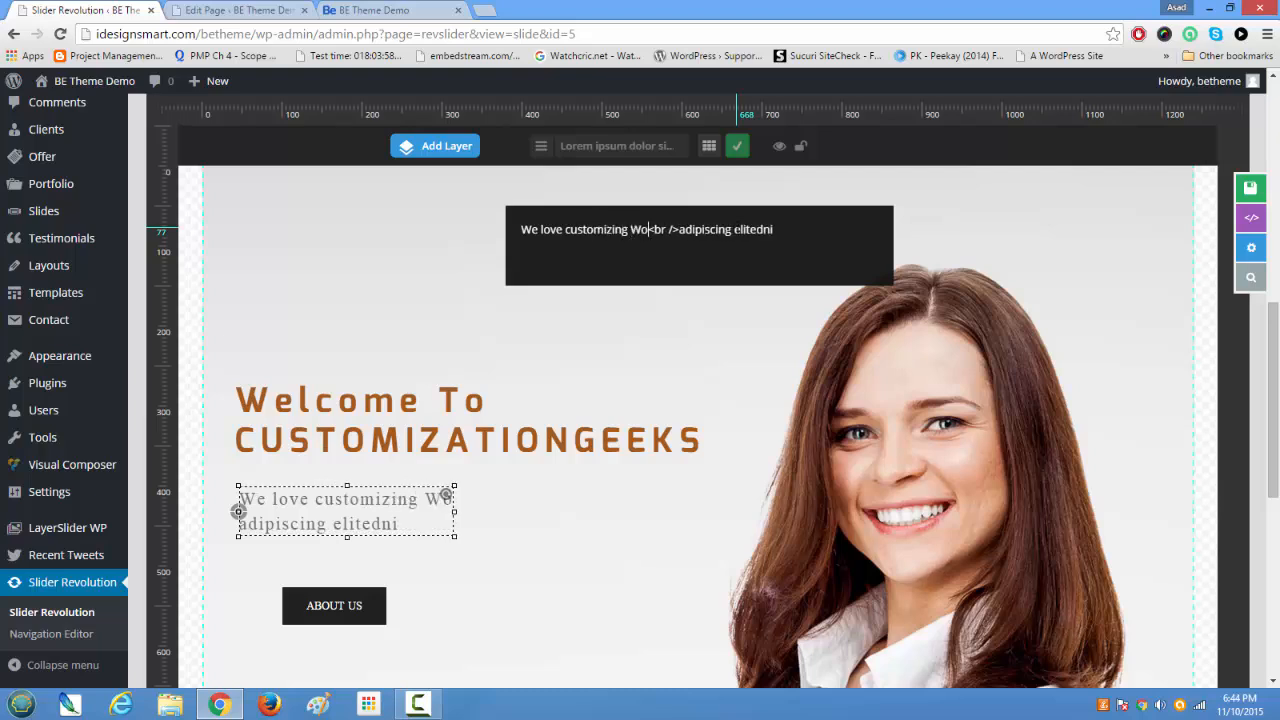
{"action": "type", "text": "s"}
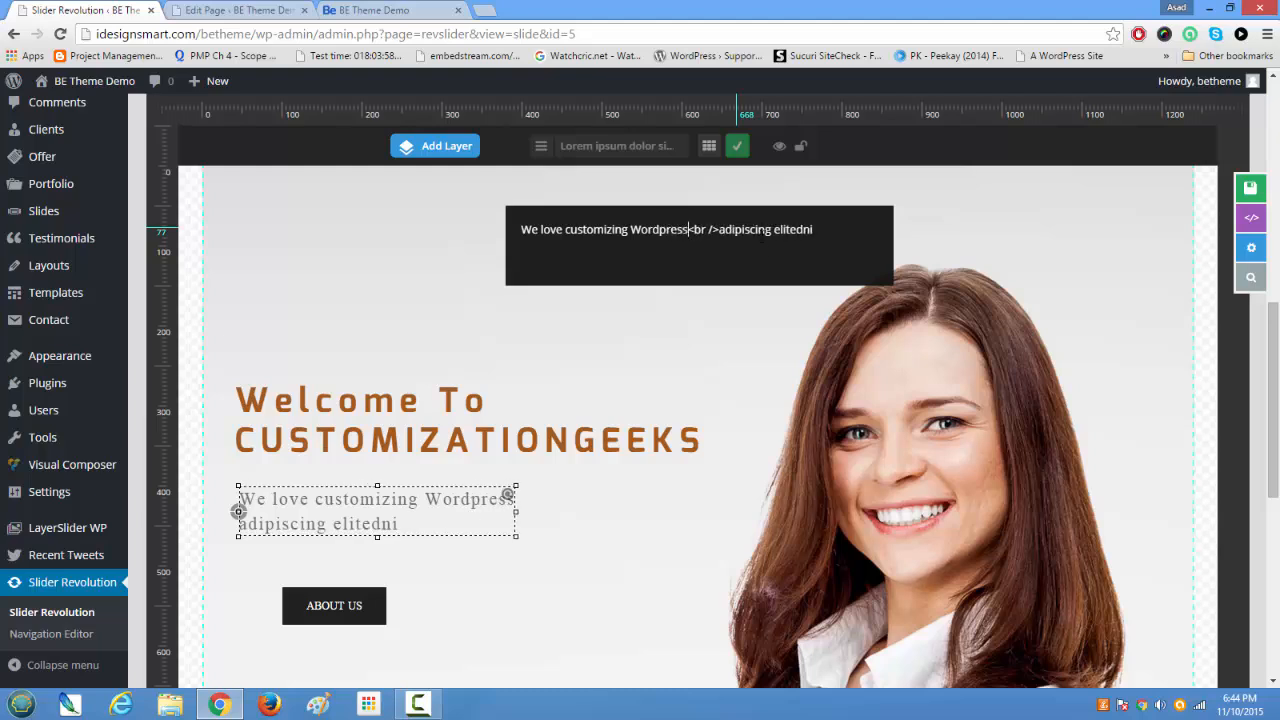
Step: Replace the second line of the subtitle layer with "Bring It On!" and apply the text edit
{"action": "left_click_drag", "start_coordinate": [720, 229], "coordinate": [823, 226]}
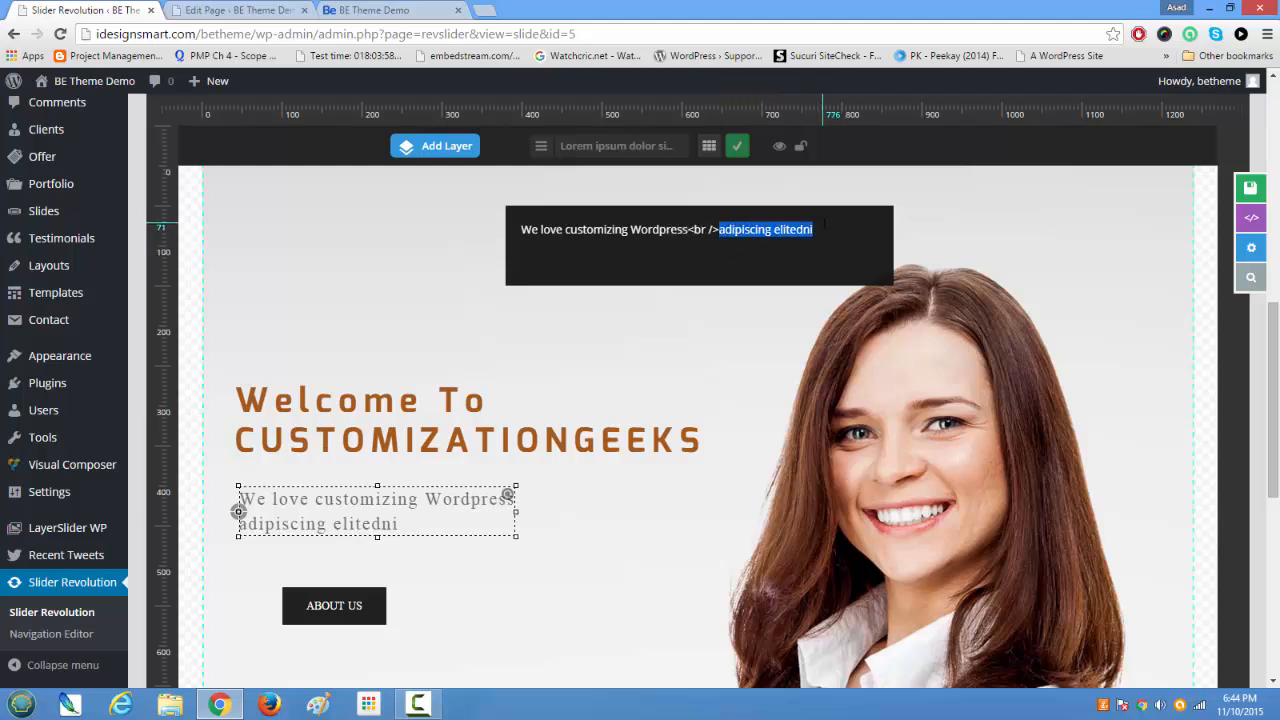
{"action": "type", "text": "Br"}
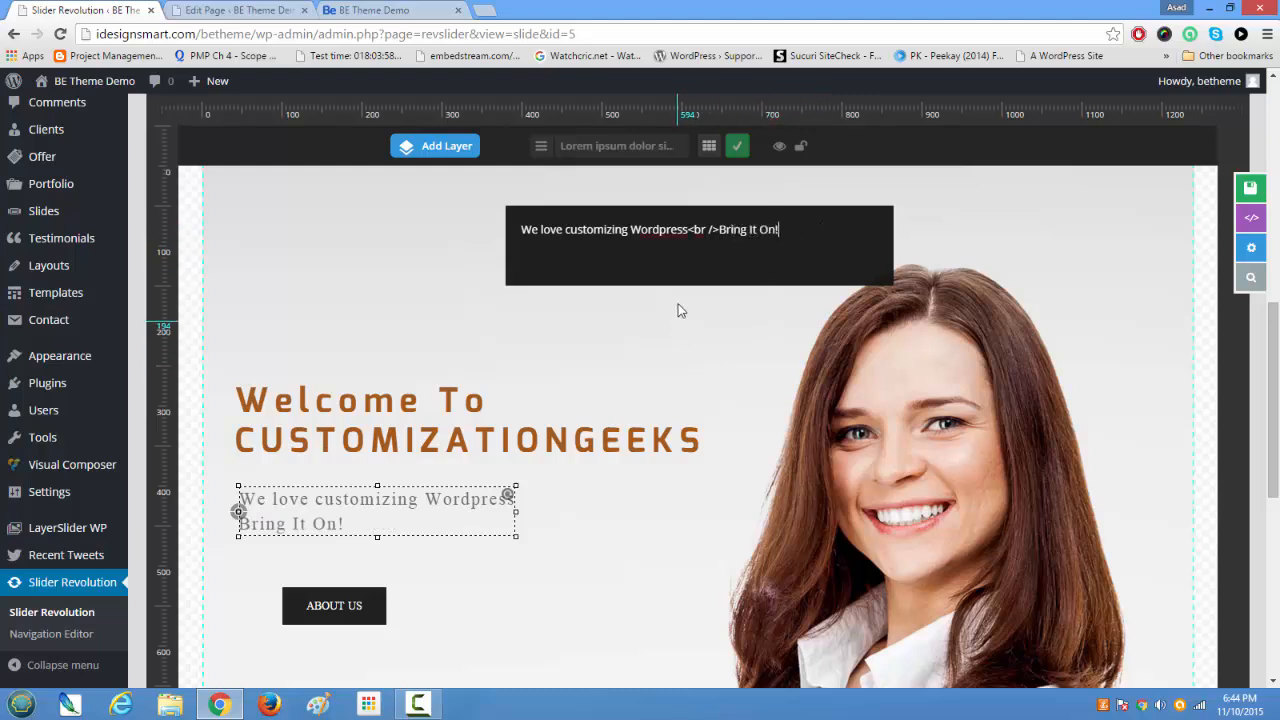
{"action": "left_click", "coordinate": [736, 147]}
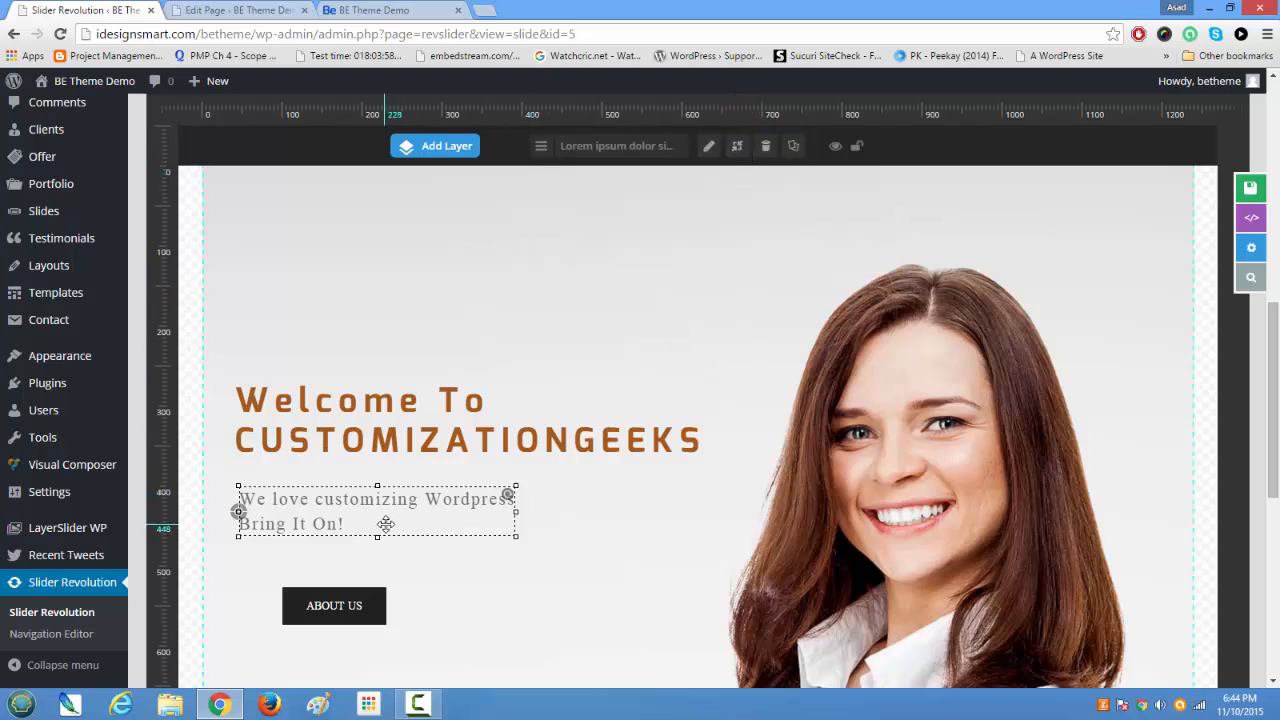
Step: Align the subtitle layer with the heading's left edge and move the ABOUT US button under it, at about X 39 px, Y 67 px
{"action": "left_click_drag", "start_coordinate": [386, 524], "coordinate": [380, 524]}
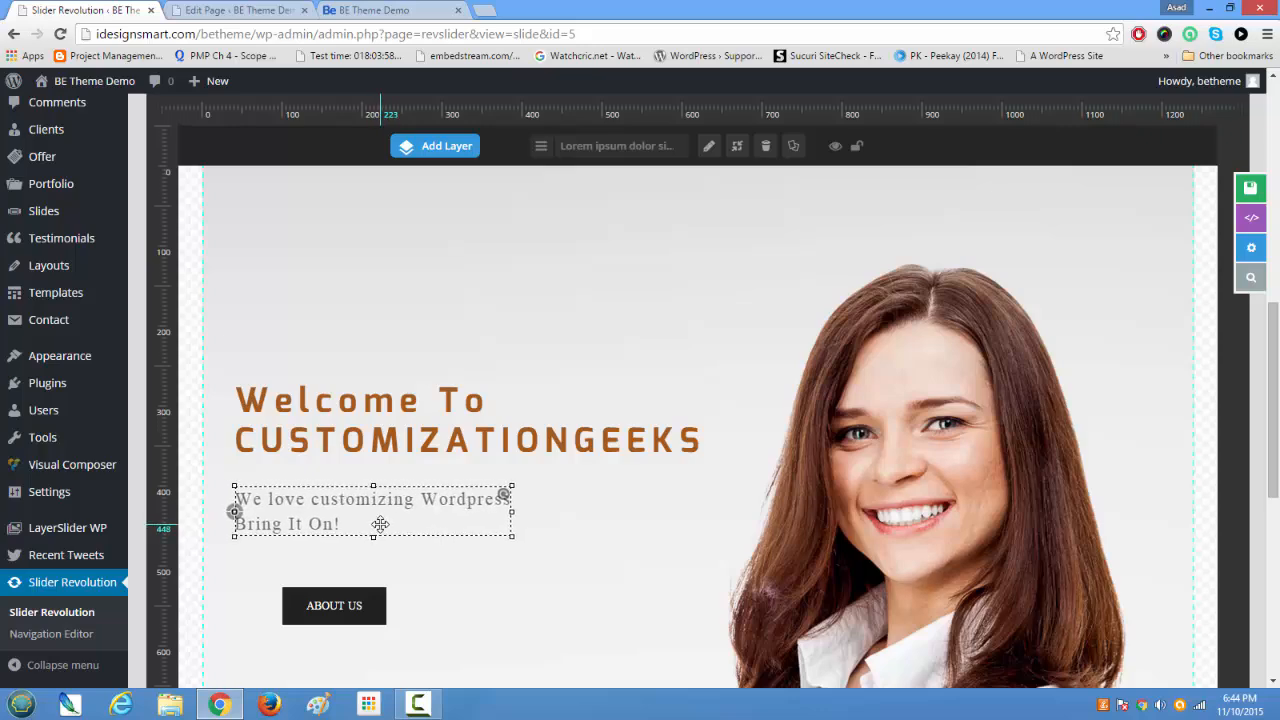
{"action": "scroll", "coordinate": [380, 524], "scroll_direction": "down", "scroll_amount": 3}
{"action": "mouse_move", "coordinate": [362, 366]}
{"action": "left_mouse_down"}
{"action": "mouse_move", "coordinate": [303, 346]}
{"action": "mouse_move", "coordinate": [323, 357]}
{"action": "mouse_move", "coordinate": [313, 334]}
{"action": "left_mouse_up"}
{"action": "left_click_drag", "start_coordinate": [313, 263], "coordinate": [313, 260]}
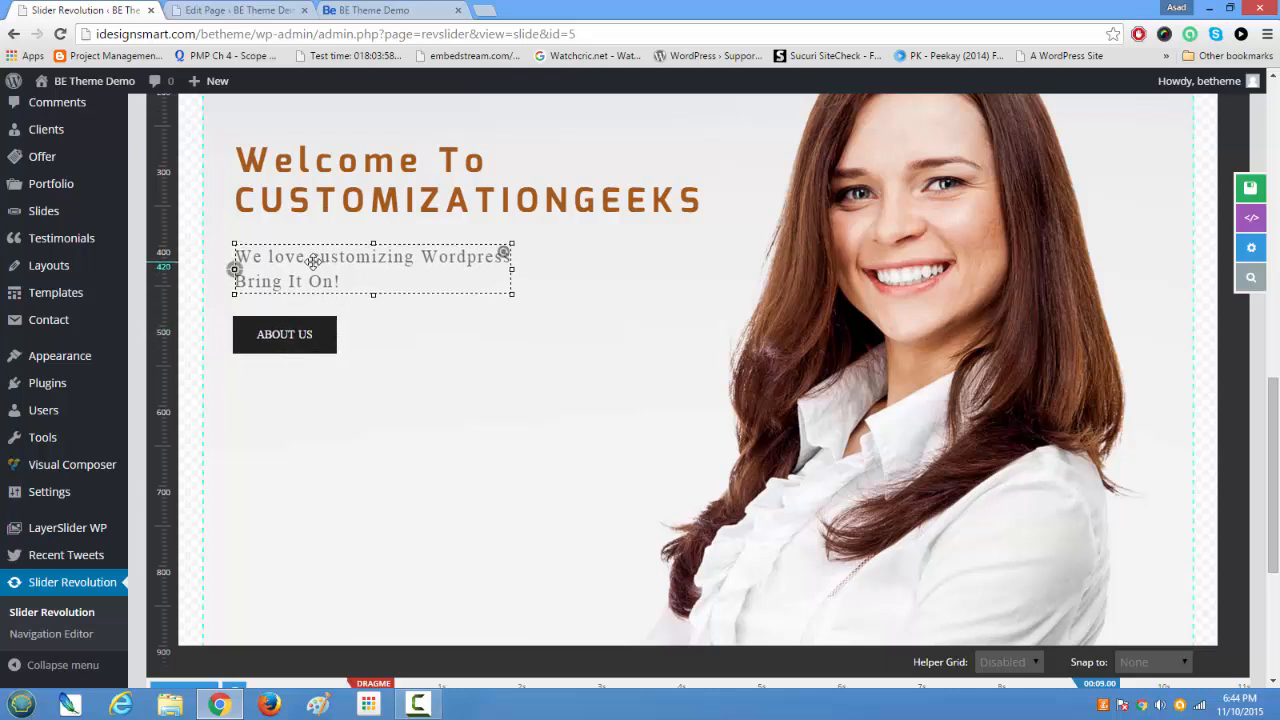
{"action": "left_click", "coordinate": [314, 345]}
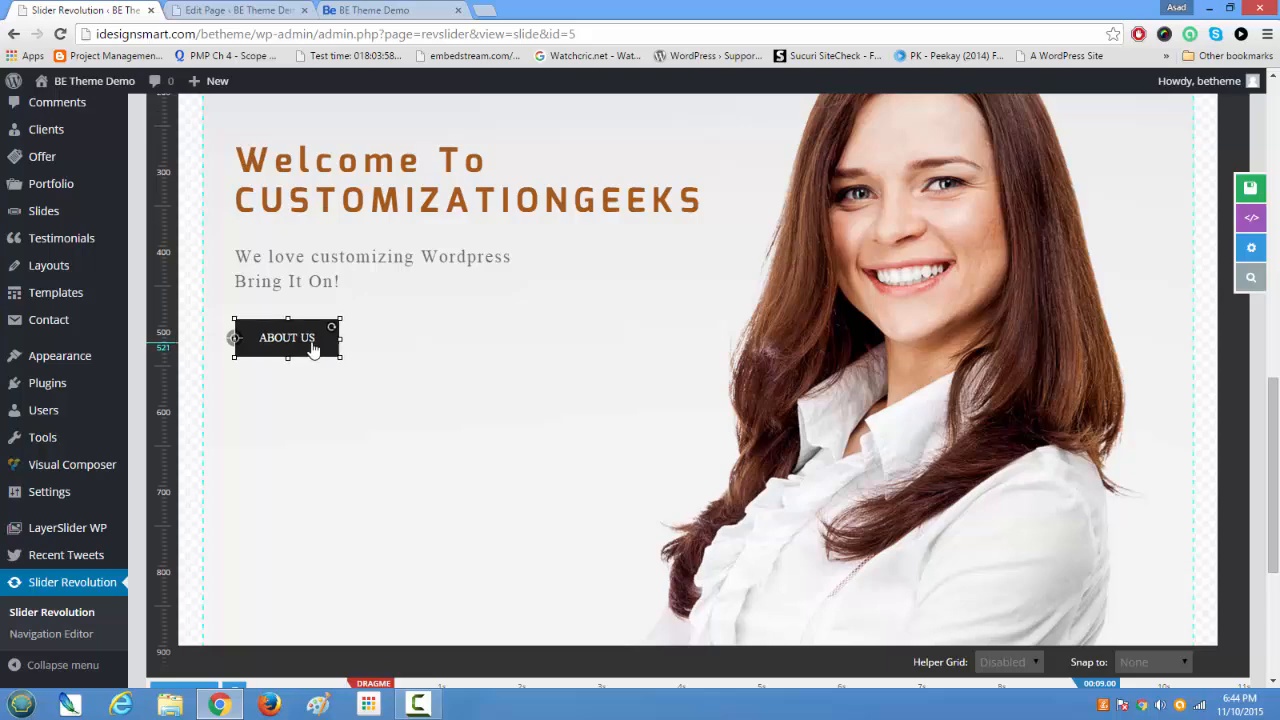
Step: Change the ABOUT US button layer's text to "I am Ready" and finish the text edit
{"action": "scroll", "coordinate": [313, 349], "scroll_direction": "down", "scroll_amount": 2}
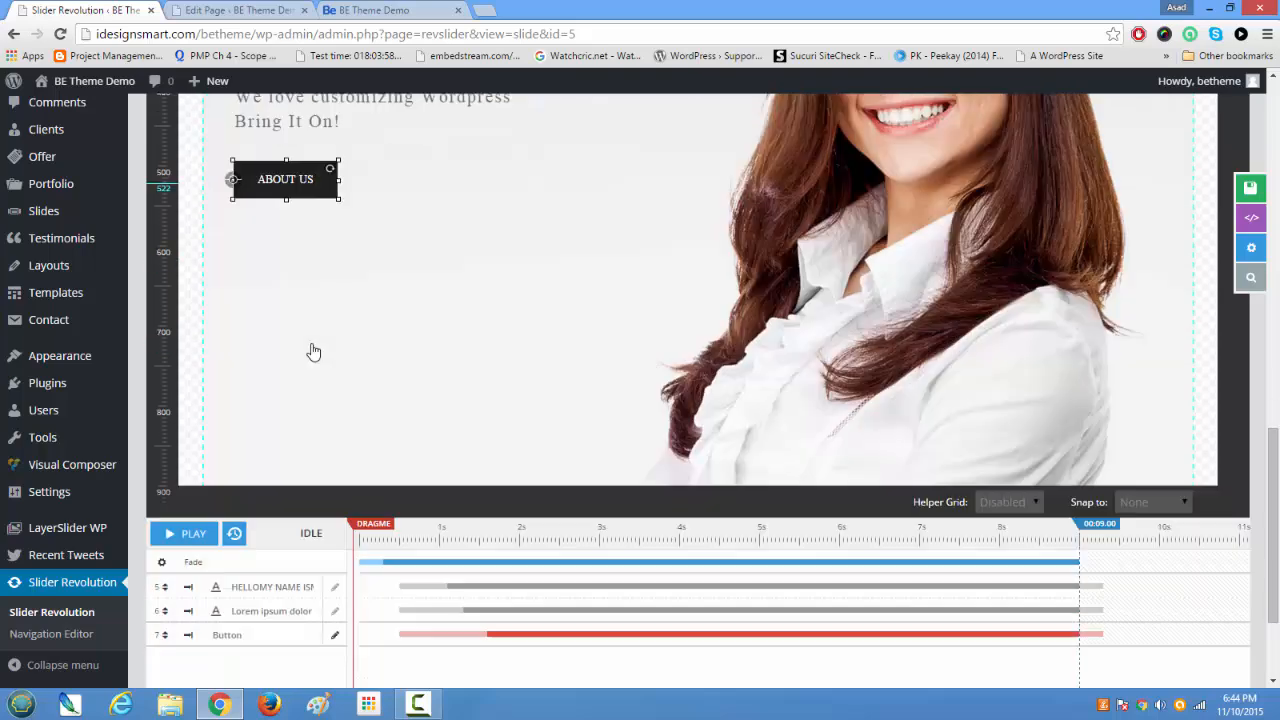
{"action": "scroll", "coordinate": [313, 351], "scroll_direction": "down", "scroll_amount": 2}
{"action": "scroll", "coordinate": [313, 351], "scroll_direction": "up", "scroll_amount": 4}
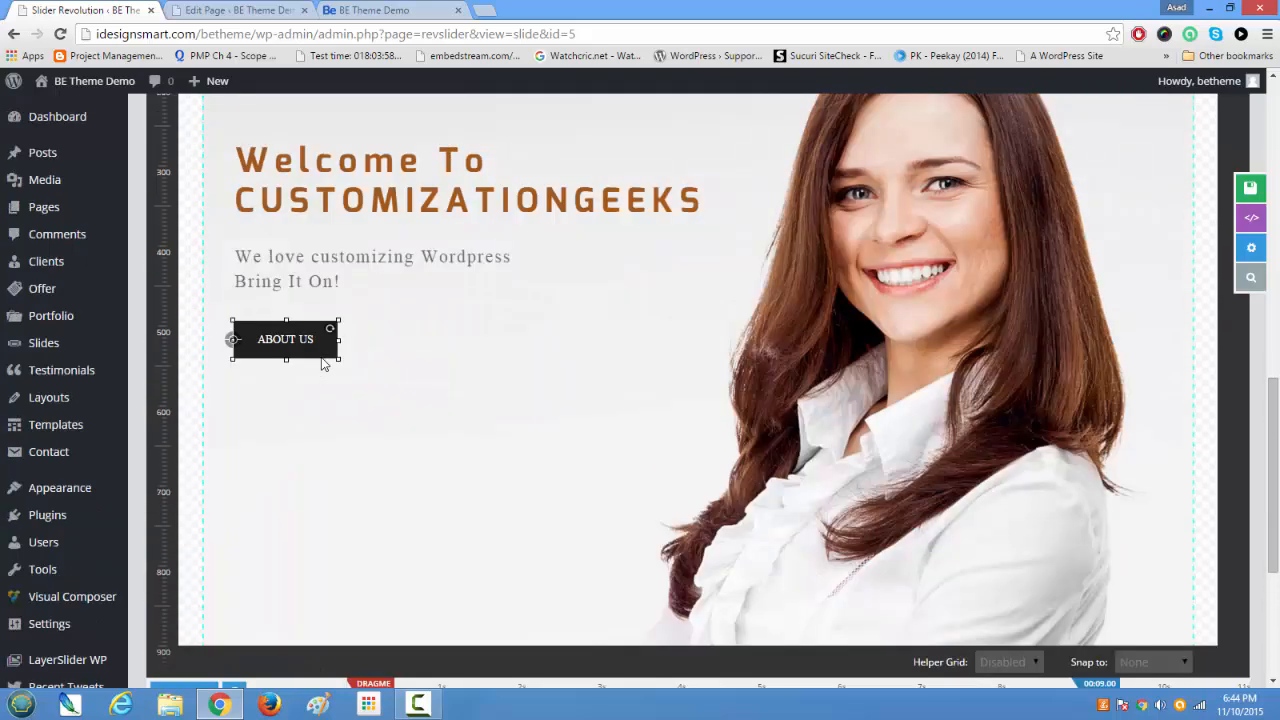
{"action": "scroll", "coordinate": [322, 347], "scroll_direction": "up", "scroll_amount": 1}
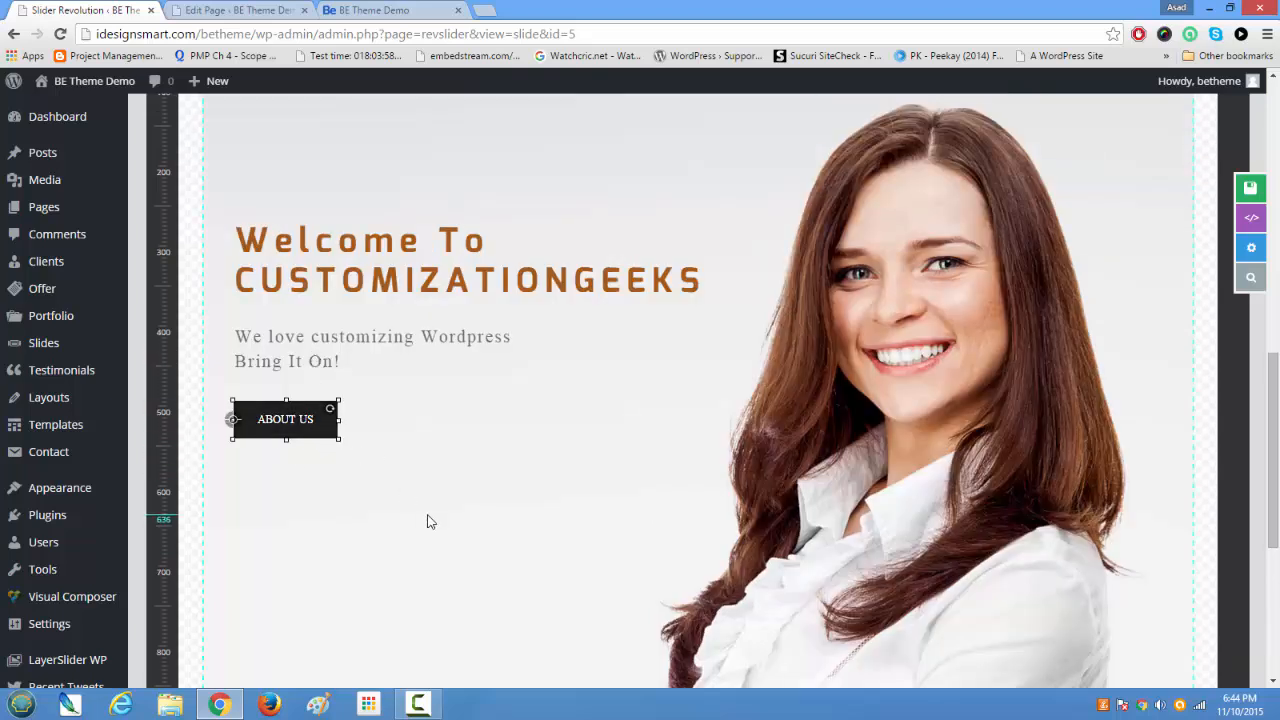
{"action": "scroll", "coordinate": [290, 421], "scroll_direction": "up", "scroll_amount": 1}
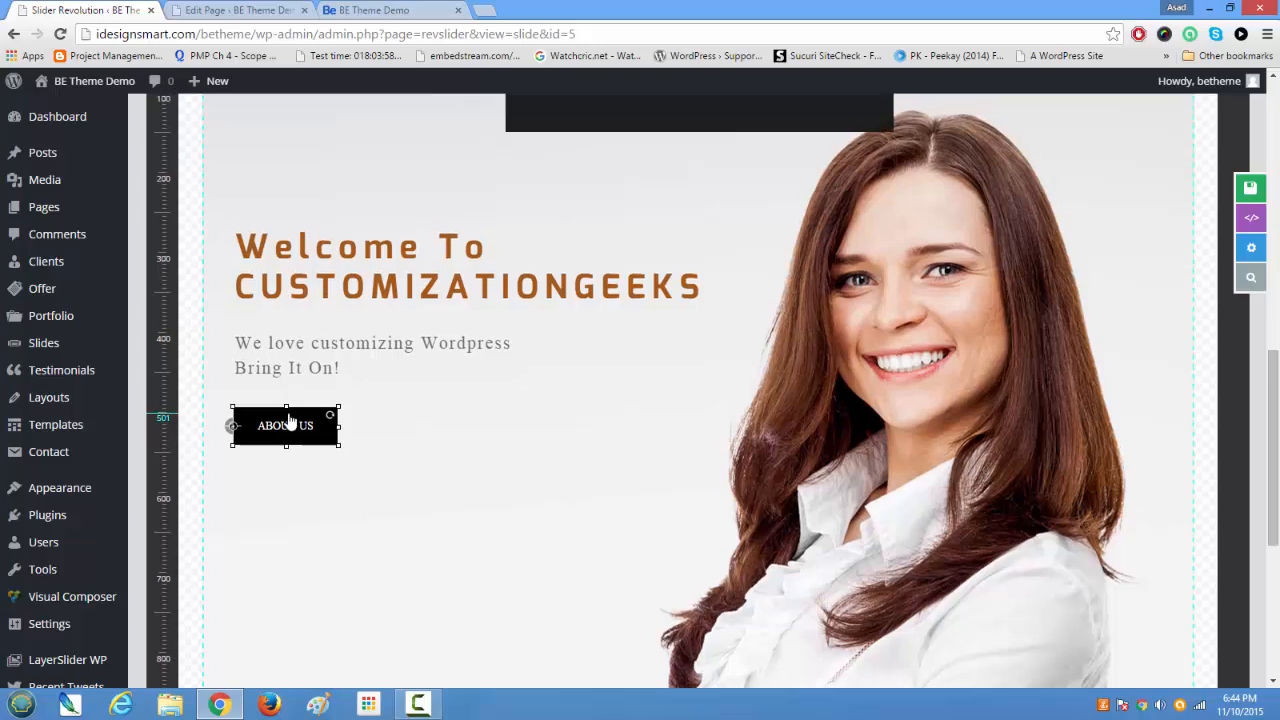
{"action": "scroll", "coordinate": [288, 421], "scroll_direction": "up", "scroll_amount": 3}
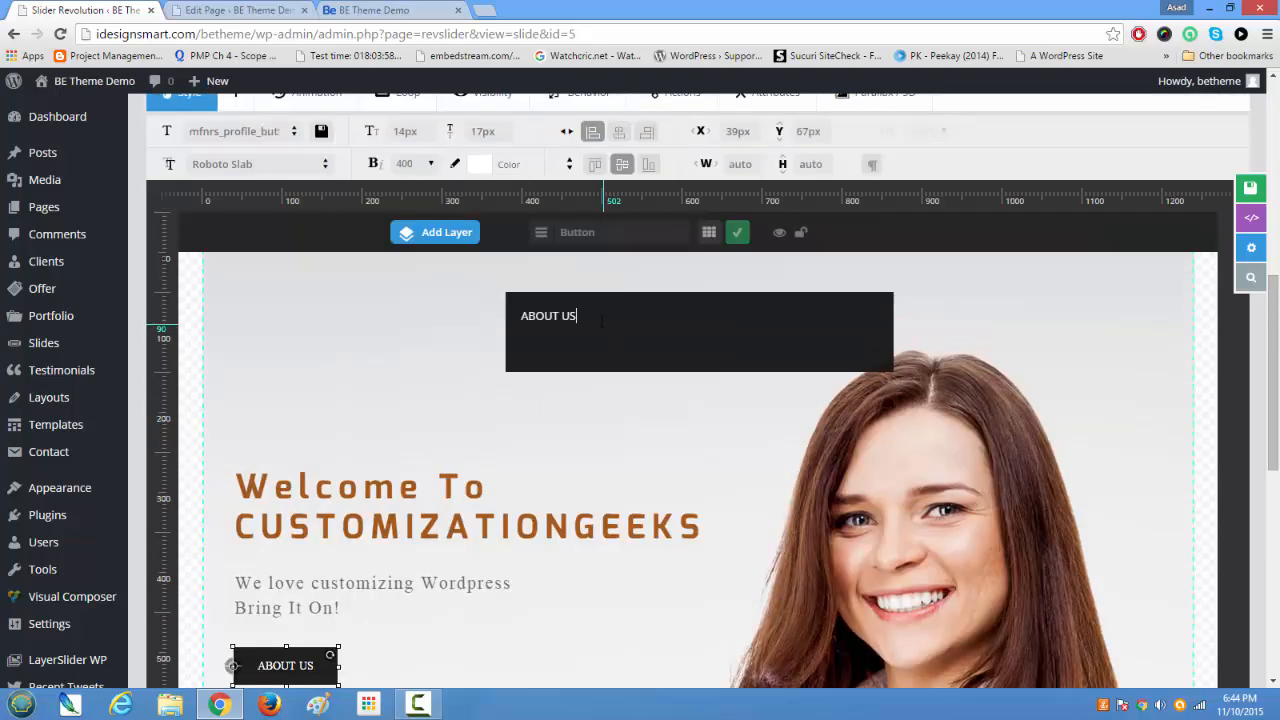
{"action": "left_click_drag", "start_coordinate": [601, 320], "coordinate": [453, 297]}
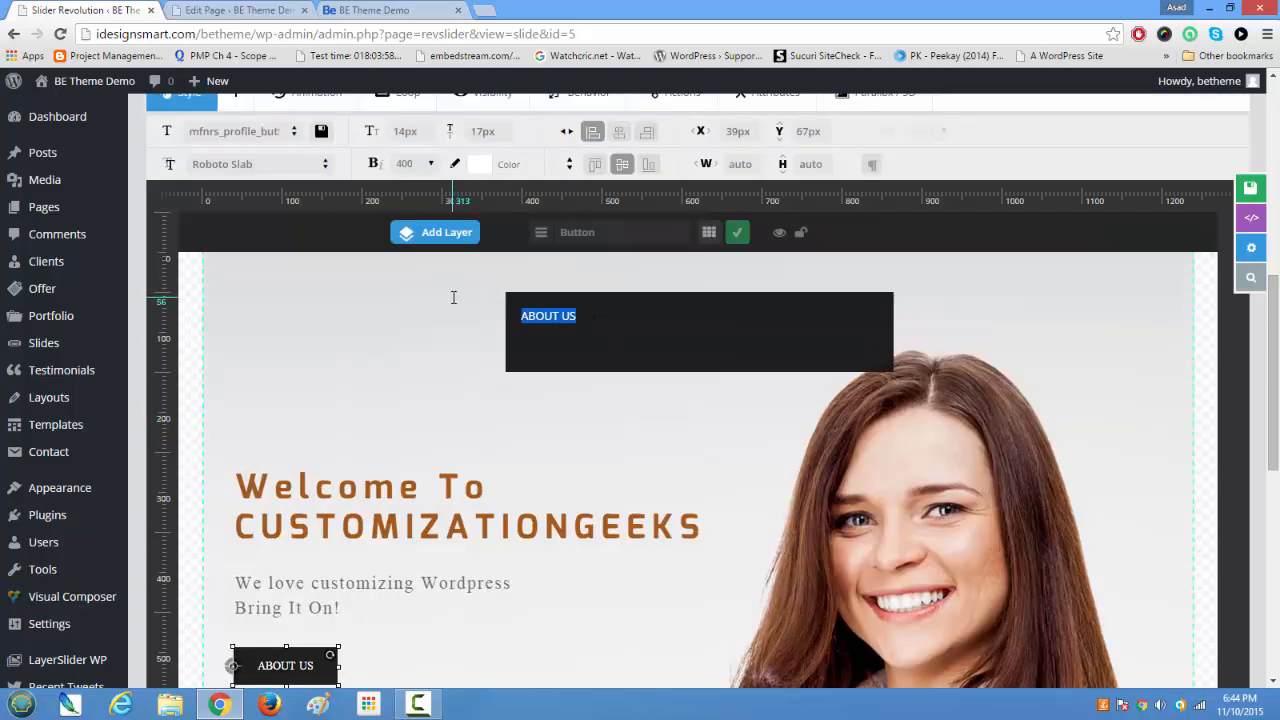
{"action": "type", "text": "I am"}
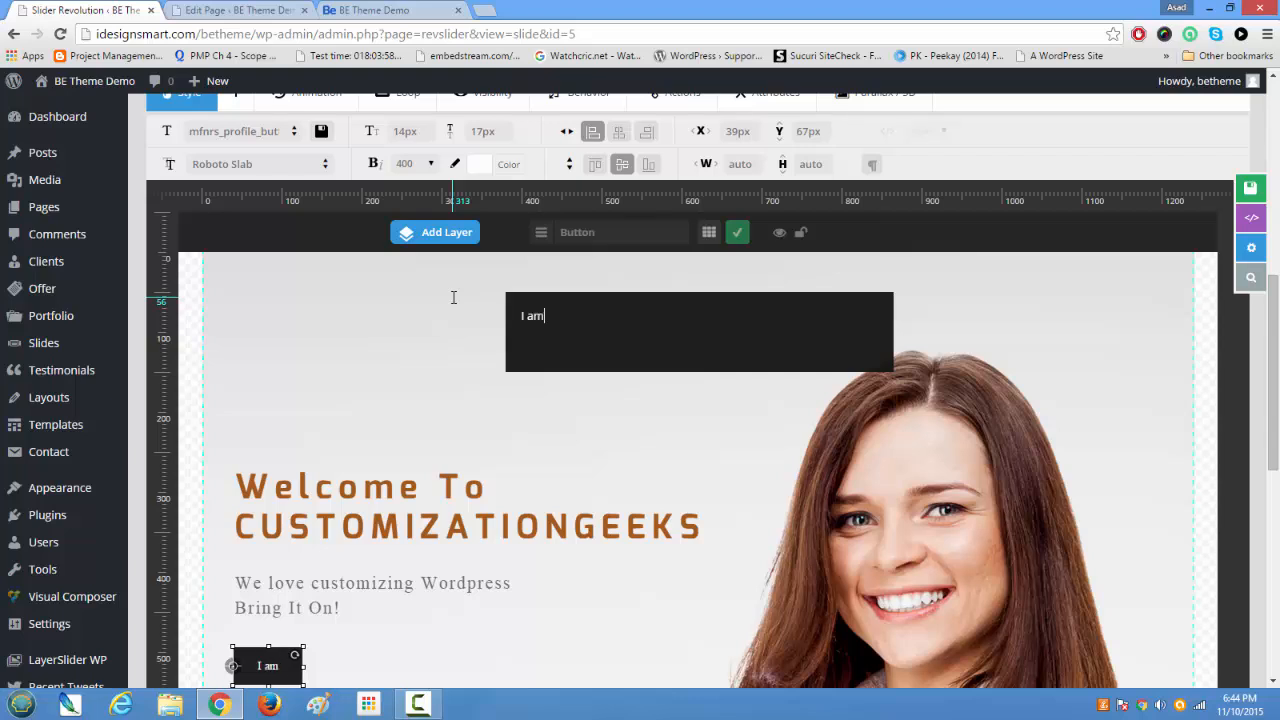
{"action": "type", "text": " Ready"}
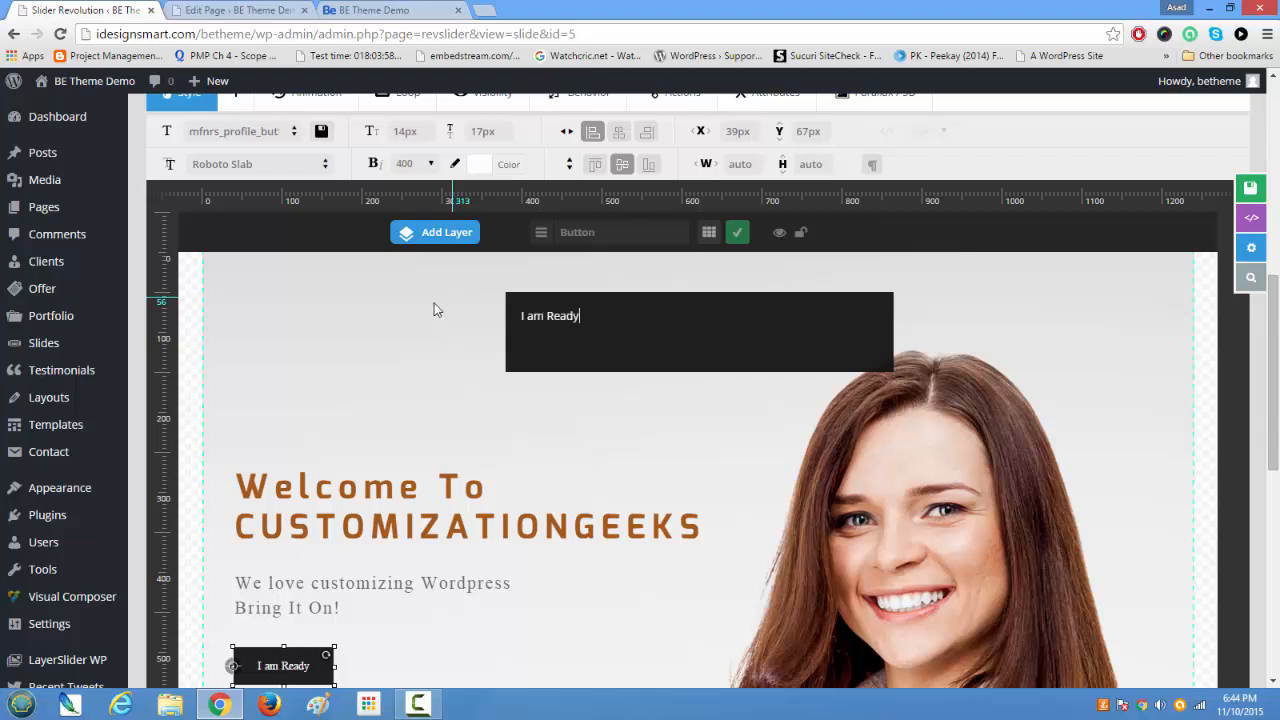
{"action": "left_click", "coordinate": [525, 466]}
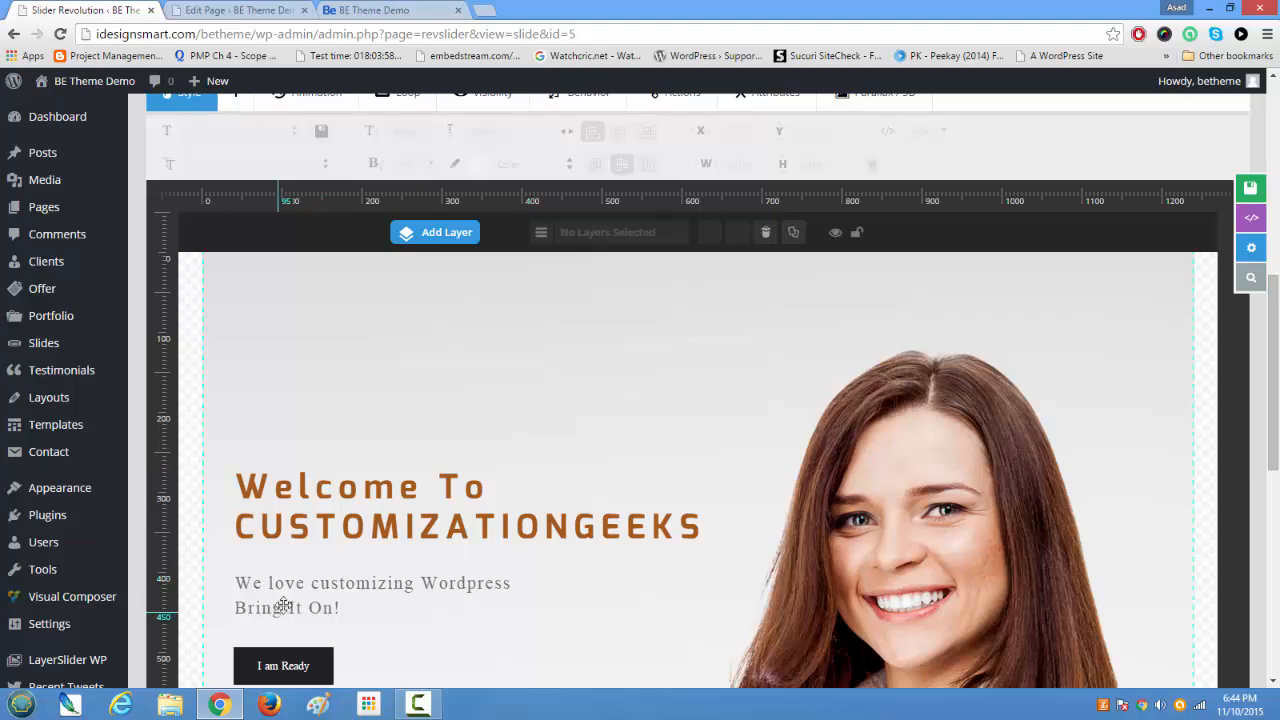
Step: Check the button layer in the timeline and review the revised banner layout on the slide canvas
{"action": "scroll", "coordinate": [285, 600], "scroll_direction": "down", "scroll_amount": 2}
{"action": "scroll", "coordinate": [275, 552], "scroll_direction": "down", "scroll_amount": 6}
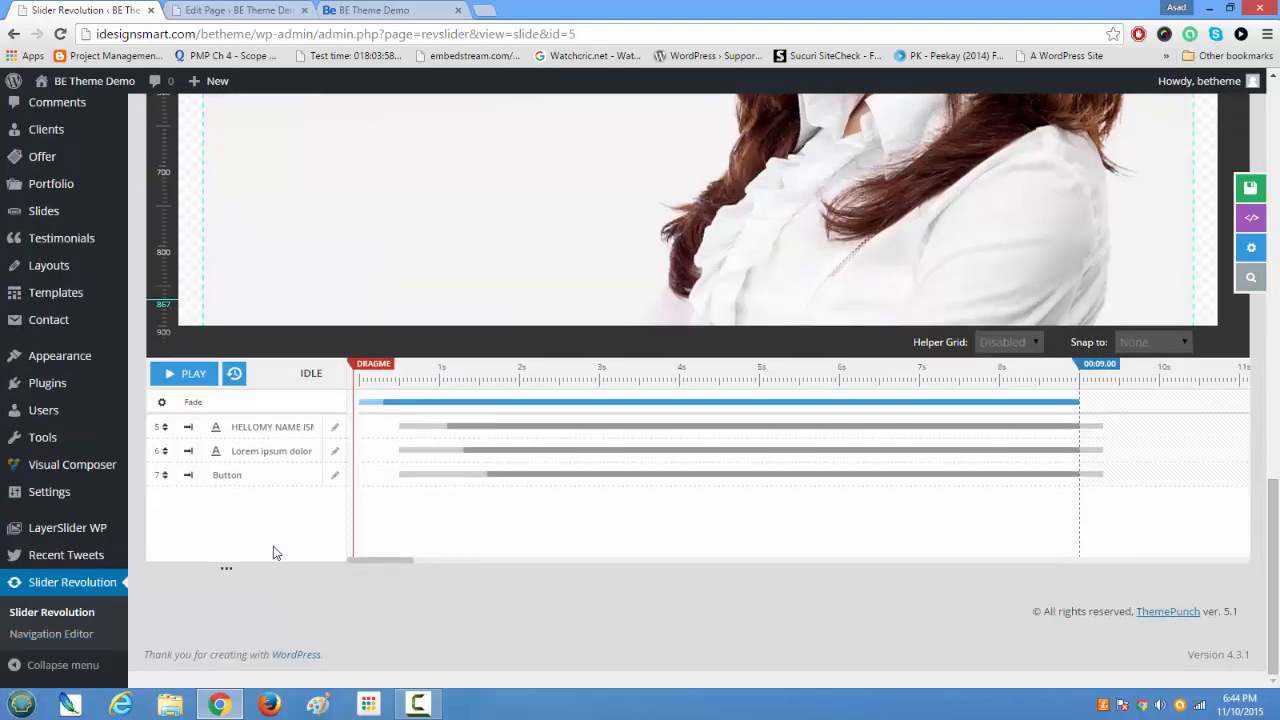
{"action": "left_click", "coordinate": [245, 475]}
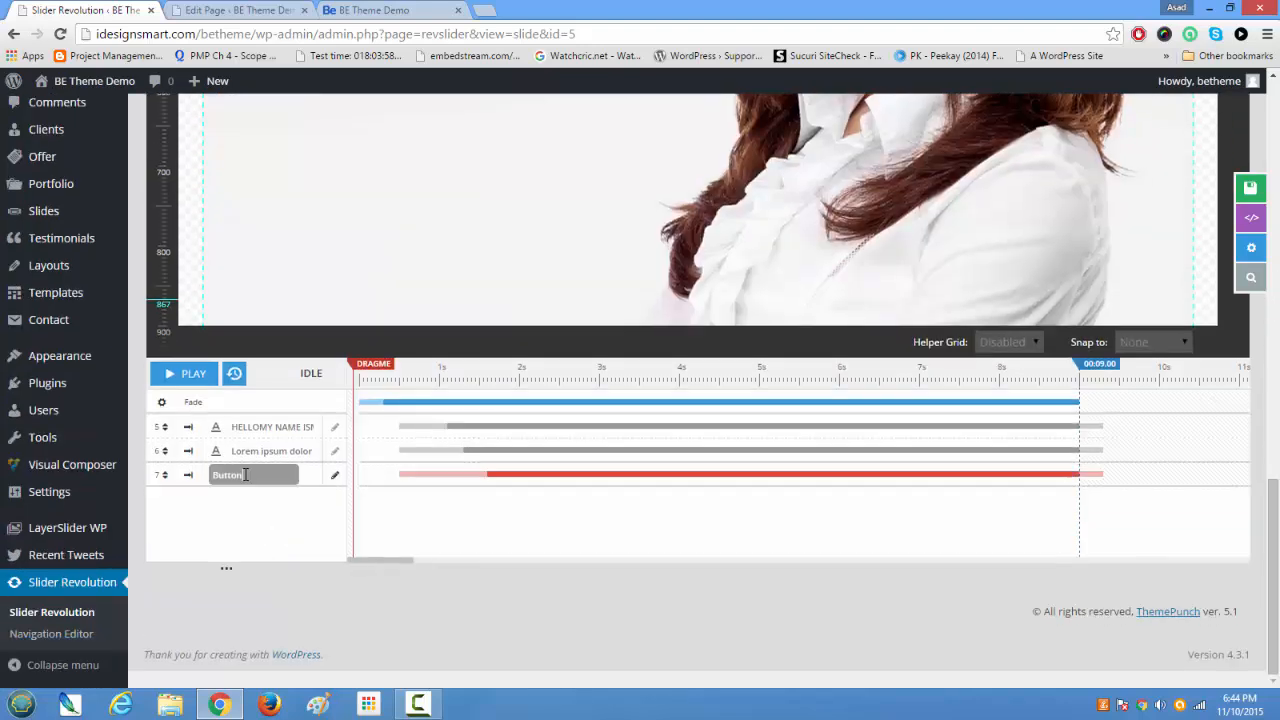
{"action": "scroll", "coordinate": [246, 478], "scroll_direction": "up", "scroll_amount": 5}
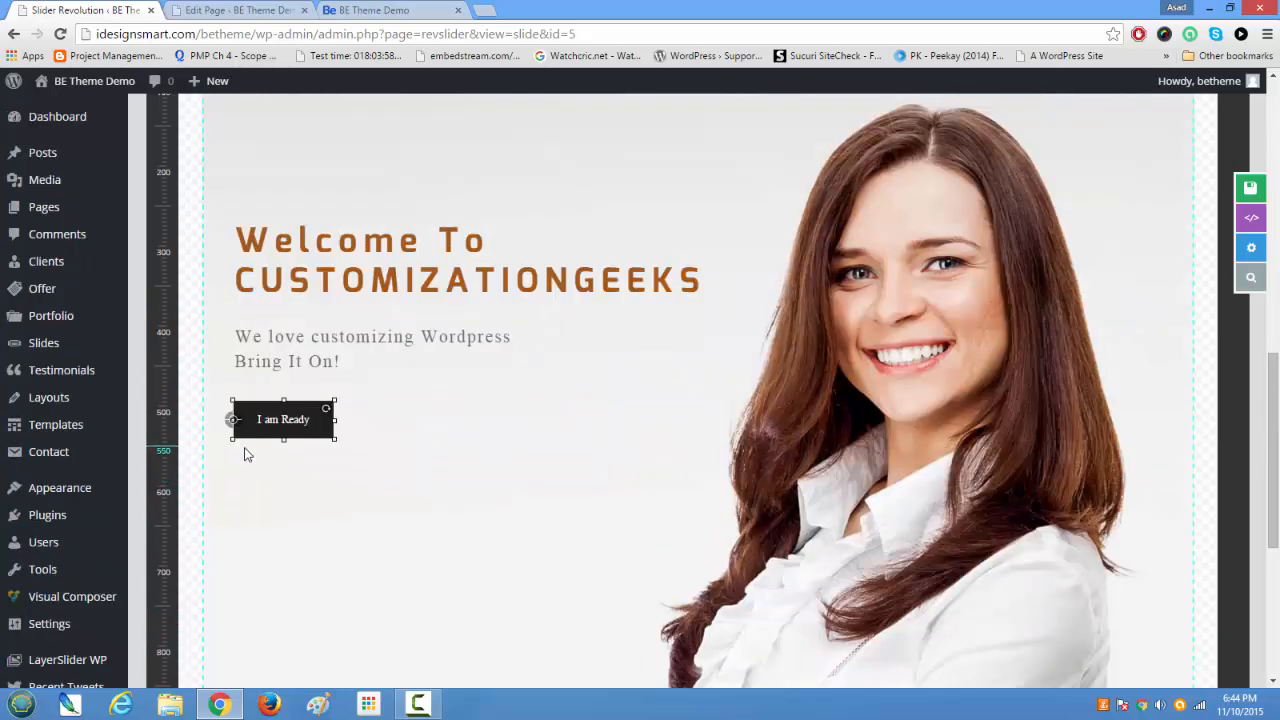
{"action": "scroll", "coordinate": [350, 462], "scroll_direction": "up", "scroll_amount": 5}
{"action": "scroll", "coordinate": [452, 469], "scroll_direction": "down", "scroll_amount": 6}
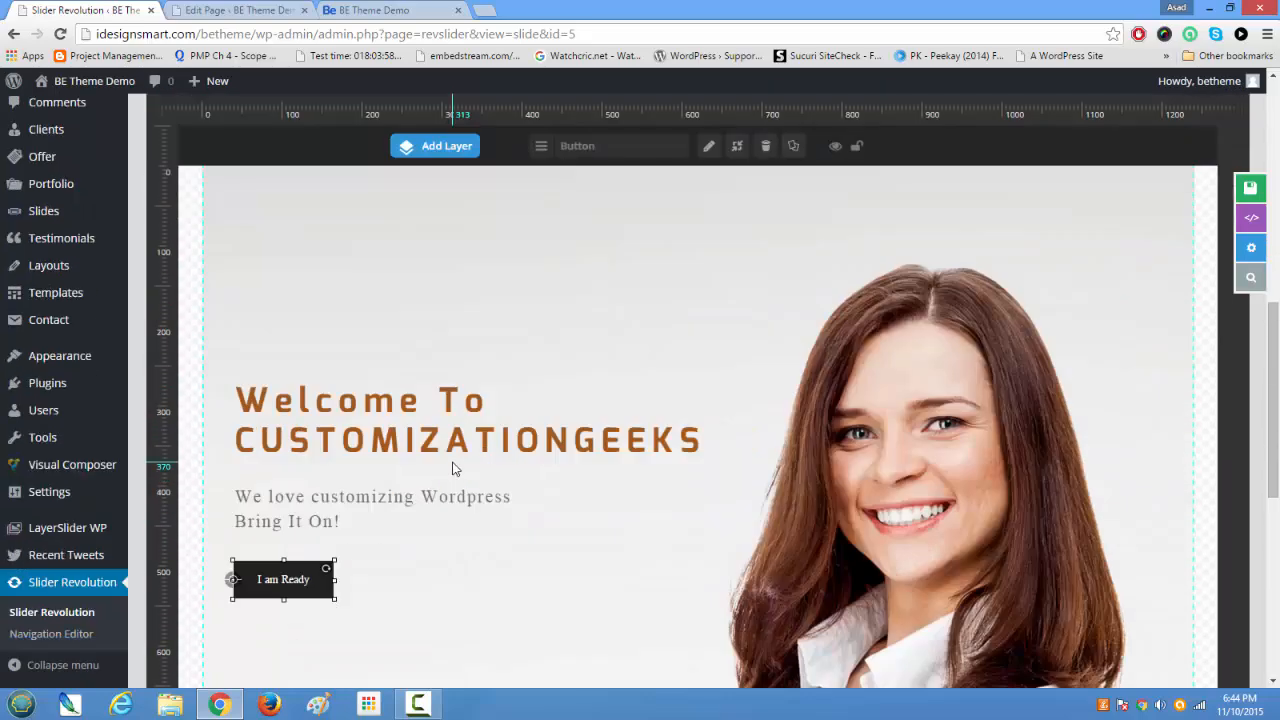
{"action": "scroll", "coordinate": [452, 469], "scroll_direction": "up", "scroll_amount": 3}
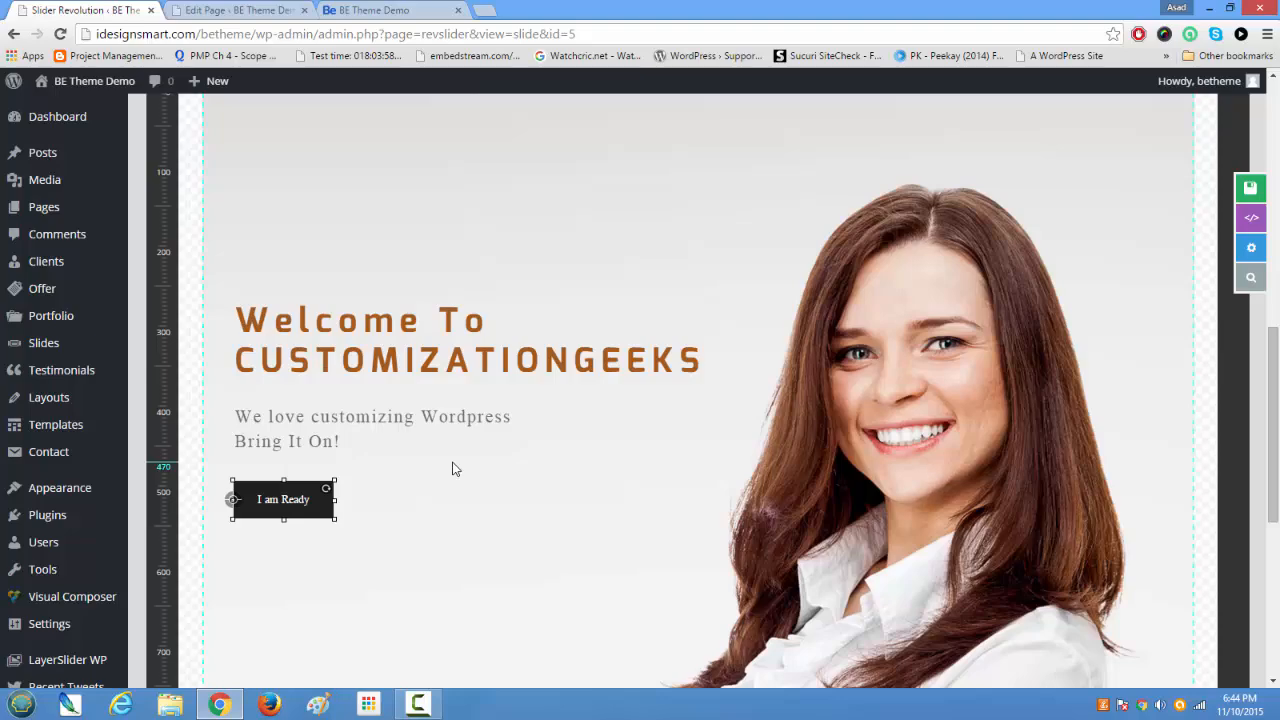
{"action": "scroll", "coordinate": [452, 469], "scroll_direction": "up", "scroll_amount": 4}
{"action": "scroll", "coordinate": [452, 469], "scroll_direction": "down", "scroll_amount": 3}
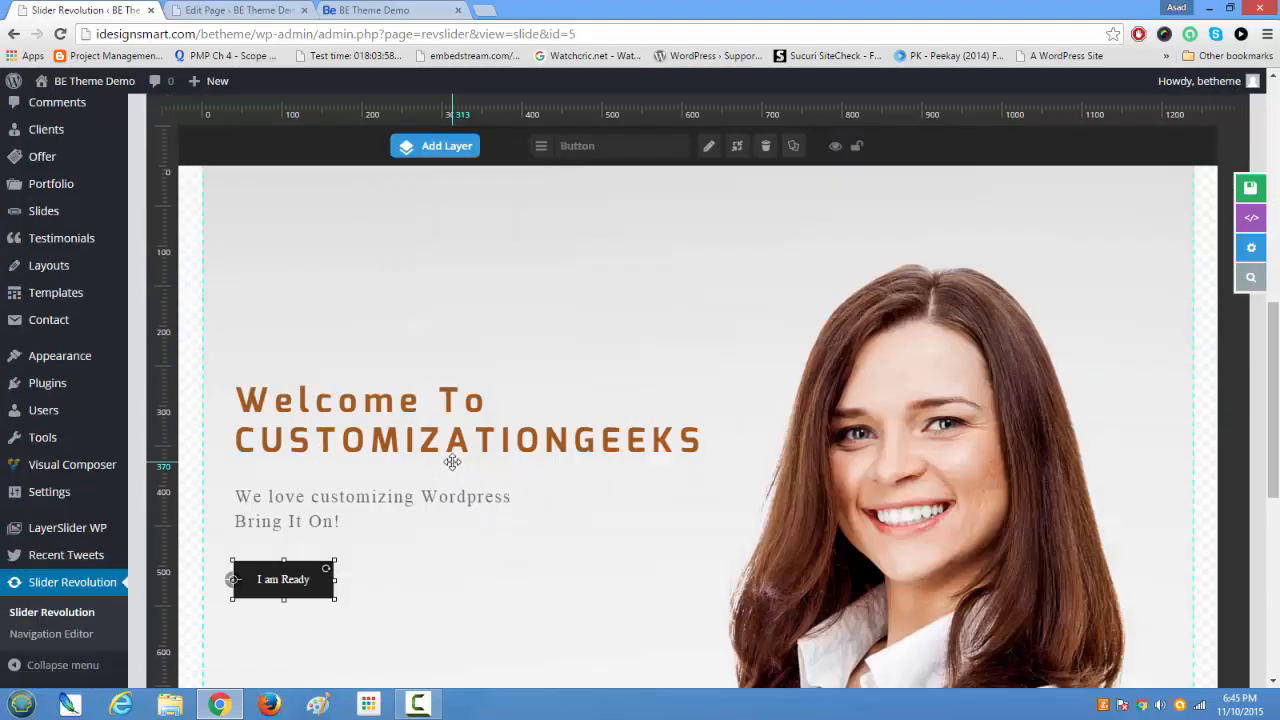
{"action": "scroll", "coordinate": [452, 462], "scroll_direction": "down", "scroll_amount": 4}
{"action": "scroll", "coordinate": [452, 462], "scroll_direction": "up", "scroll_amount": 5}
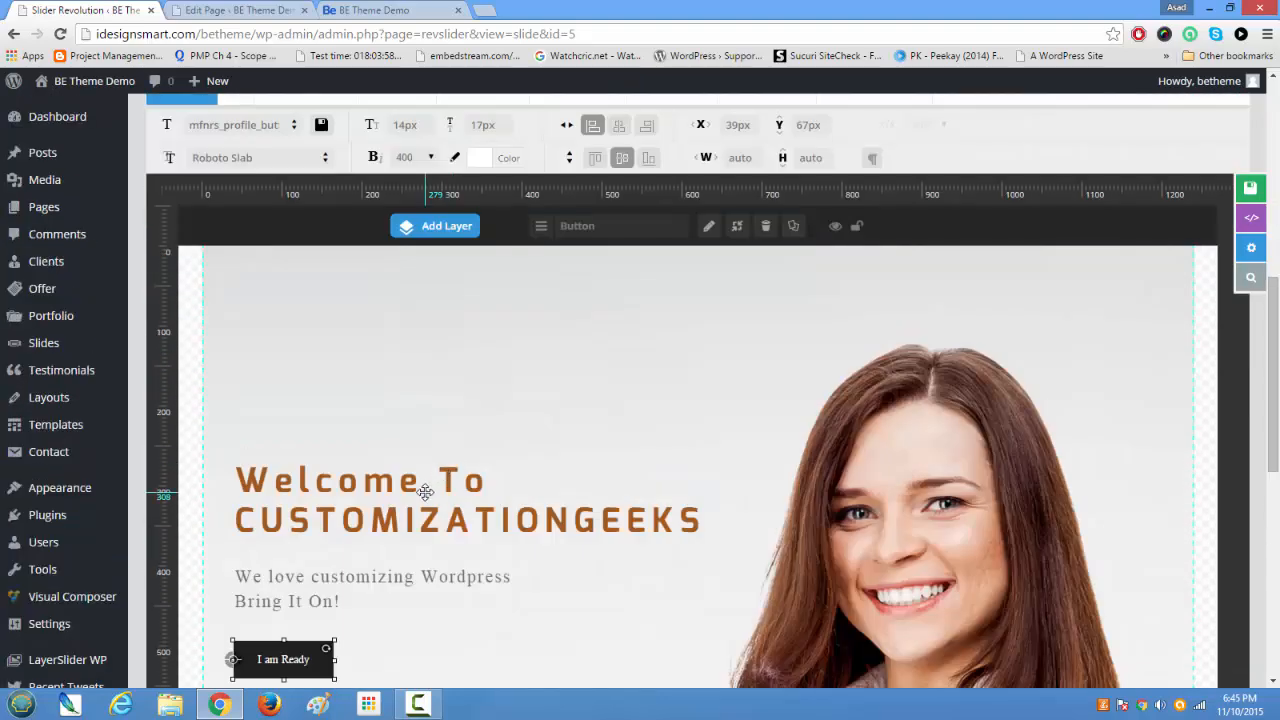
Step: Select the heading layer and preview its start and end animation settings
{"action": "left_click", "coordinate": [425, 491]}
{"action": "scroll", "coordinate": [425, 491], "scroll_direction": "up", "scroll_amount": 2}
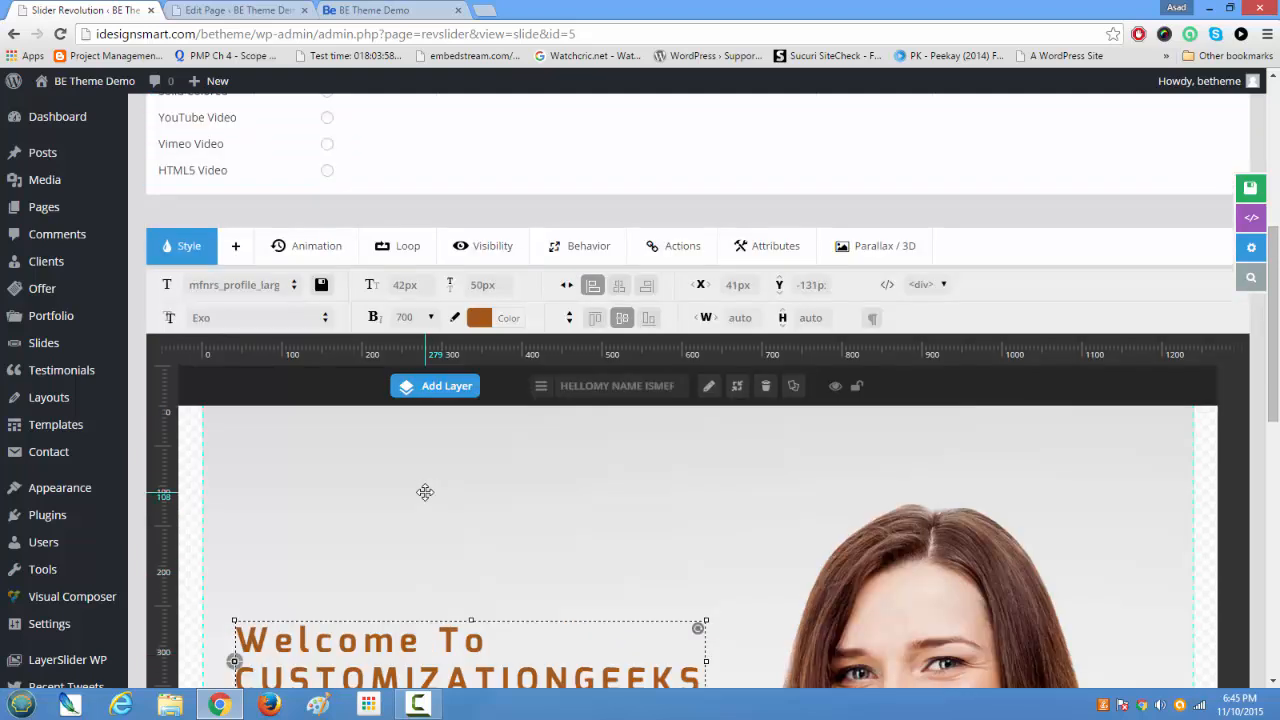
{"action": "left_click", "coordinate": [320, 247]}
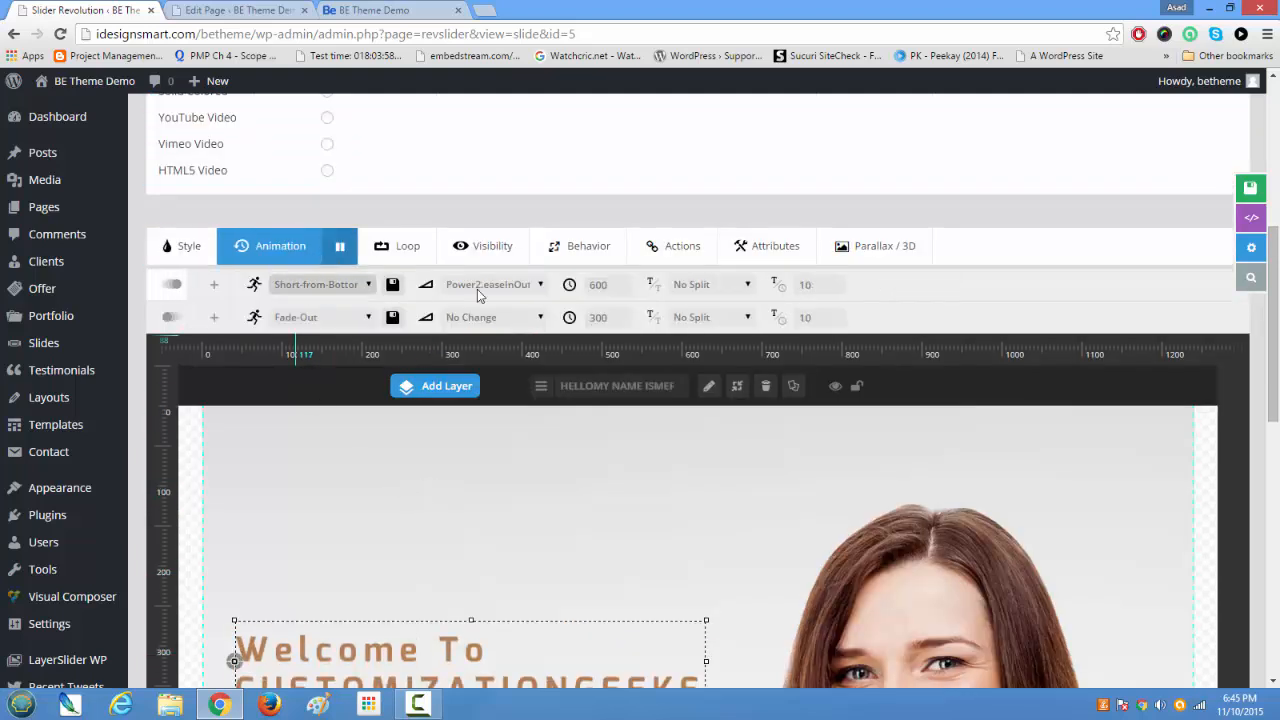
{"action": "scroll", "coordinate": [538, 399], "scroll_direction": "down", "scroll_amount": 1}
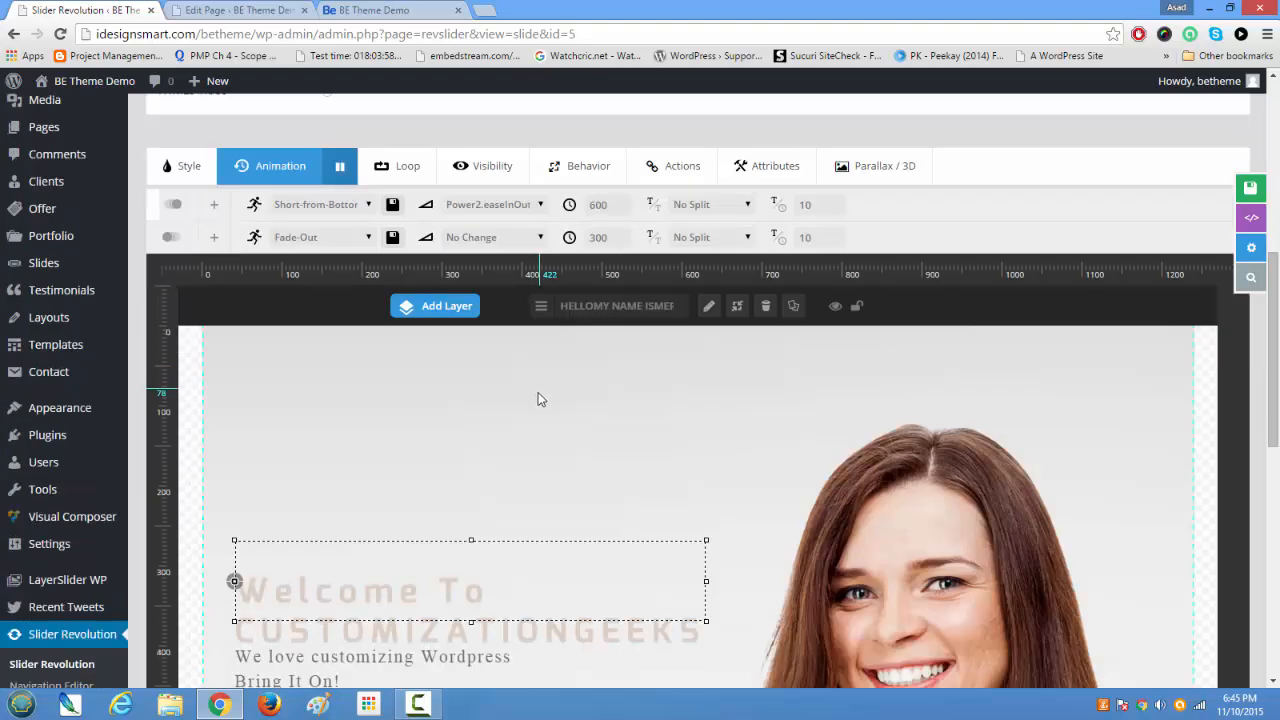
Step: Look through the heading layer's start easing options and set its start animation template to Long-From-Left
{"action": "left_click", "coordinate": [522, 205]}
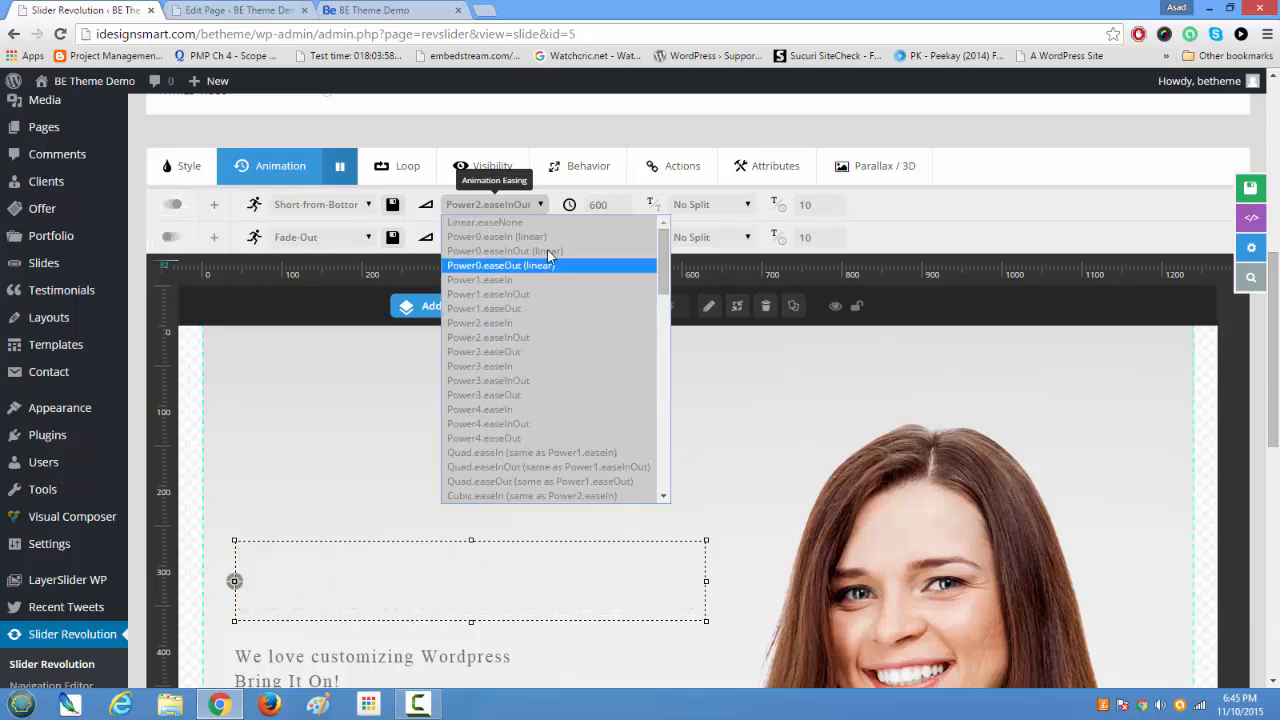
{"action": "scroll", "coordinate": [580, 452], "scroll_direction": "down", "scroll_amount": 10}
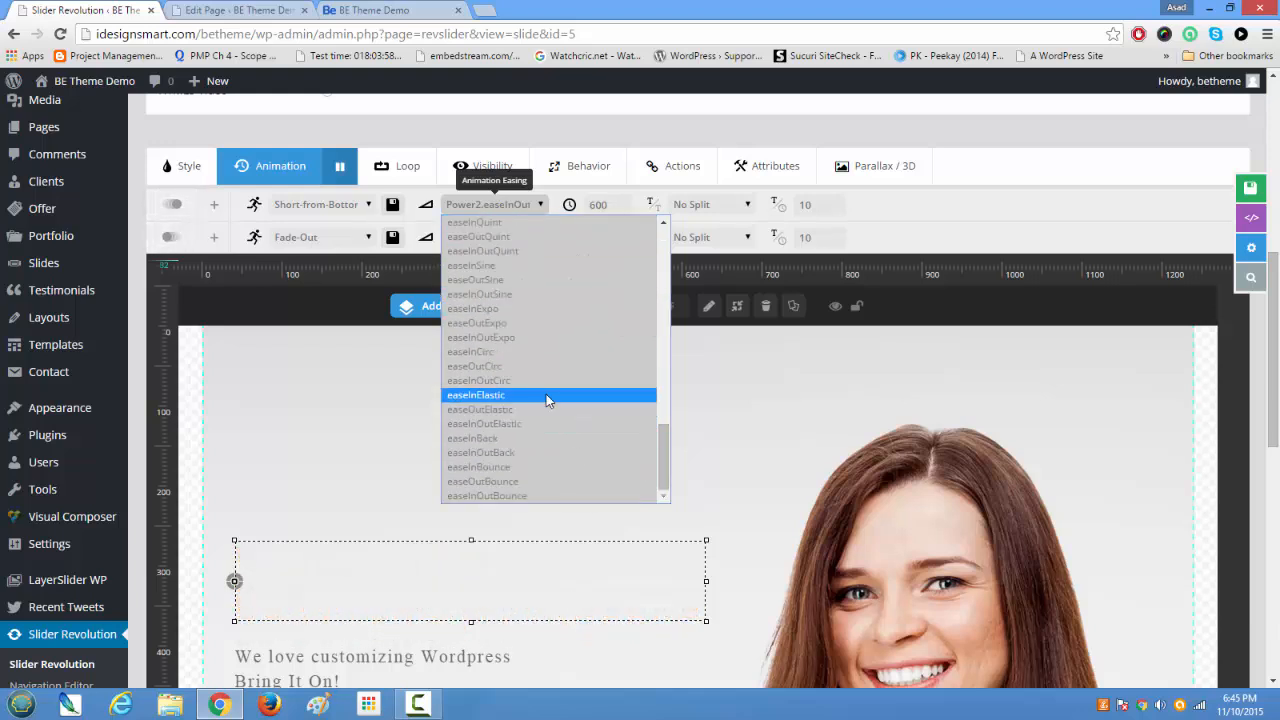
{"action": "left_click_drag", "start_coordinate": [660, 448], "coordinate": [661, 353]}
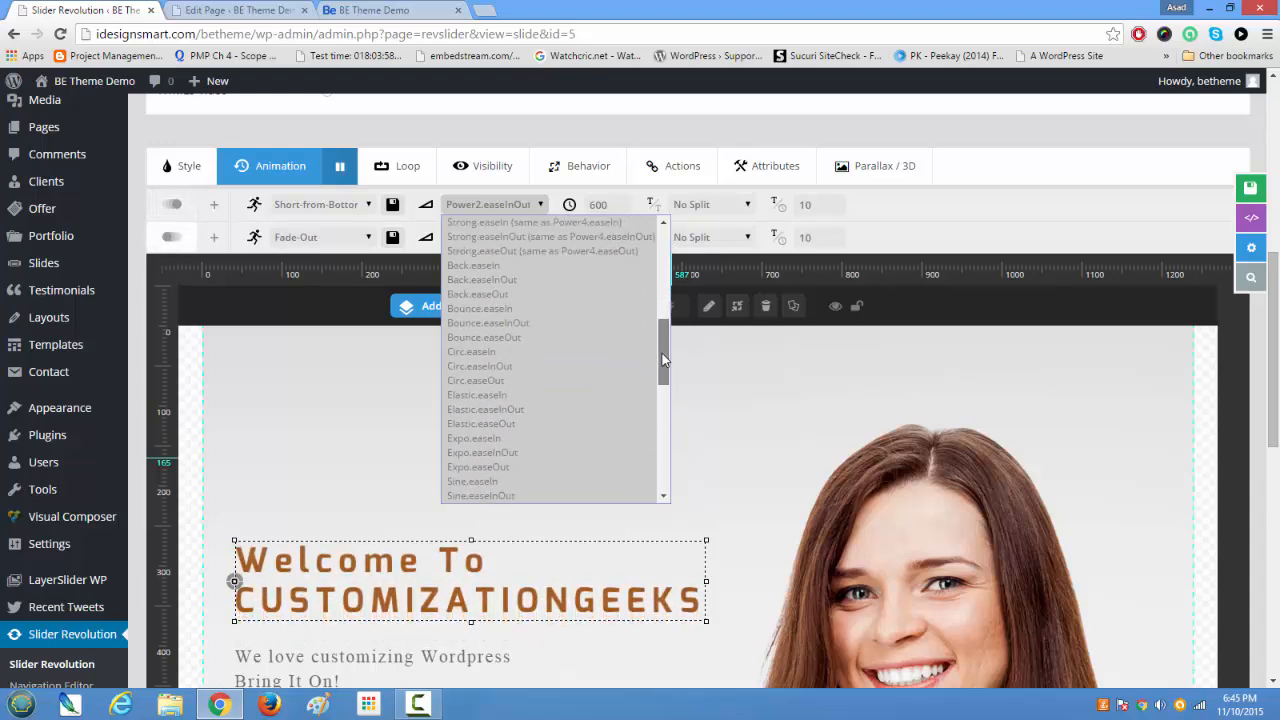
{"action": "left_click", "coordinate": [364, 204]}
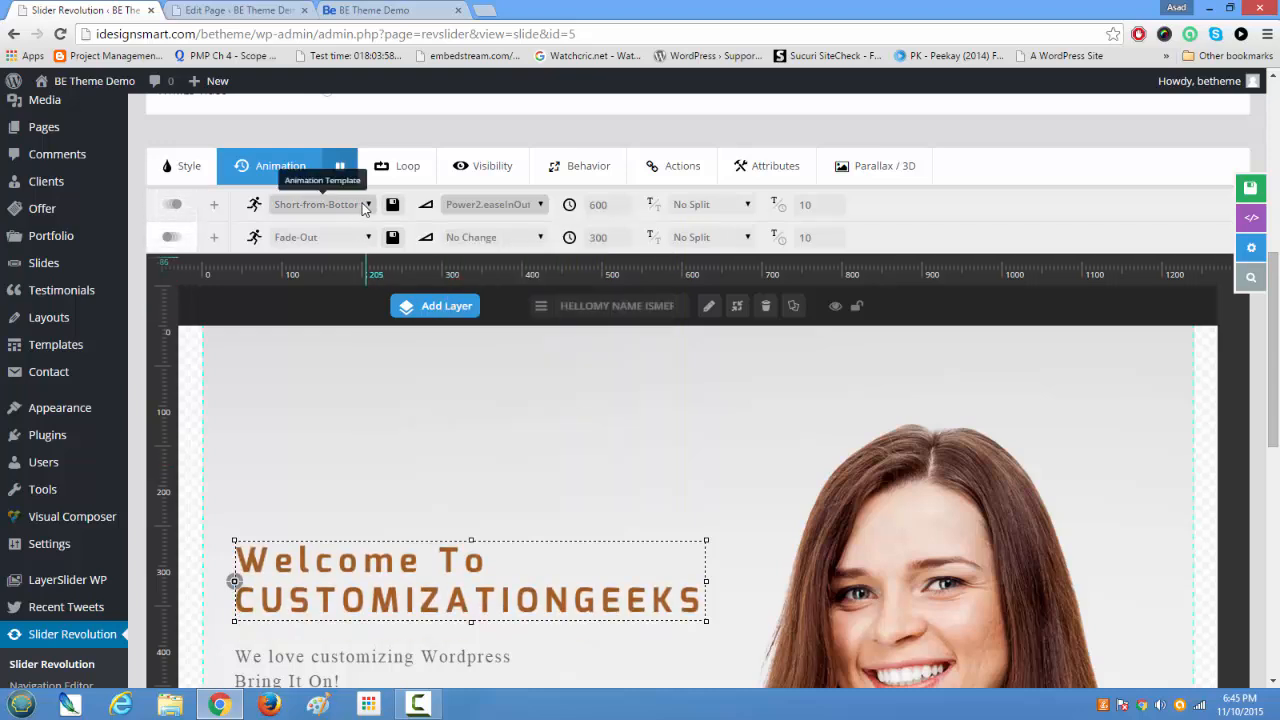
{"action": "left_click", "coordinate": [364, 204]}
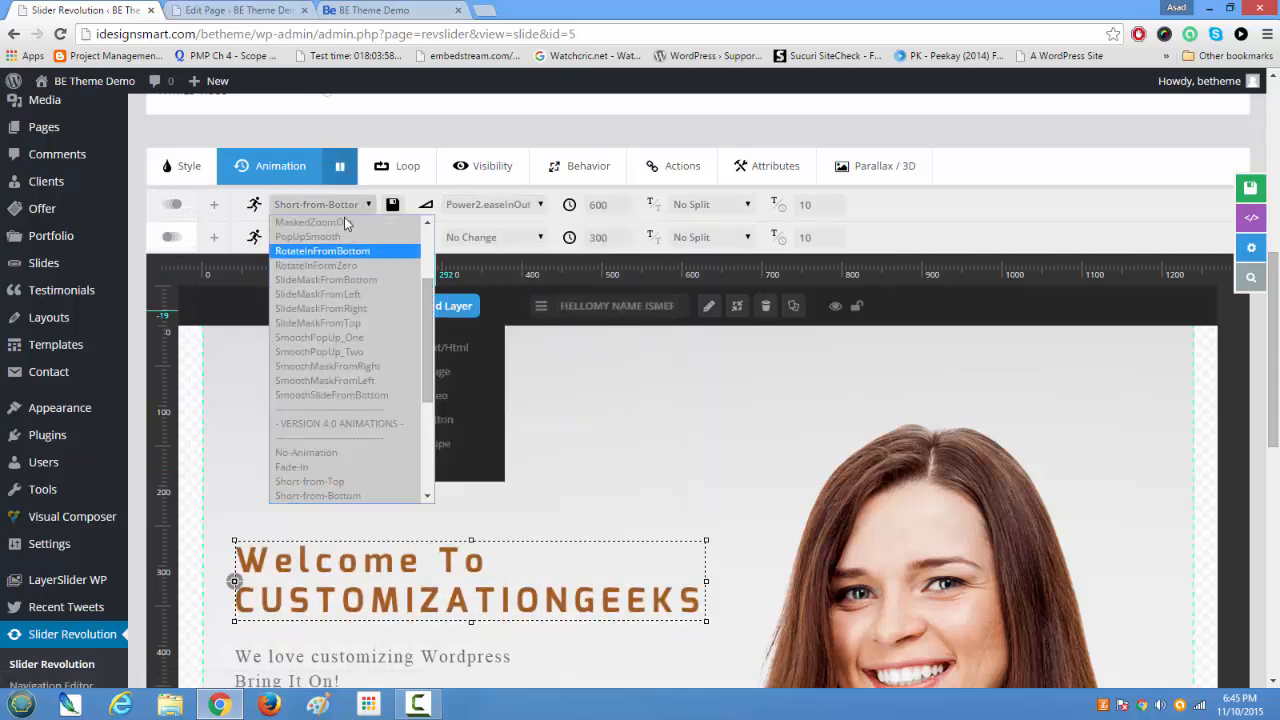
{"action": "scroll", "coordinate": [401, 431], "scroll_direction": "down", "scroll_amount": 5}
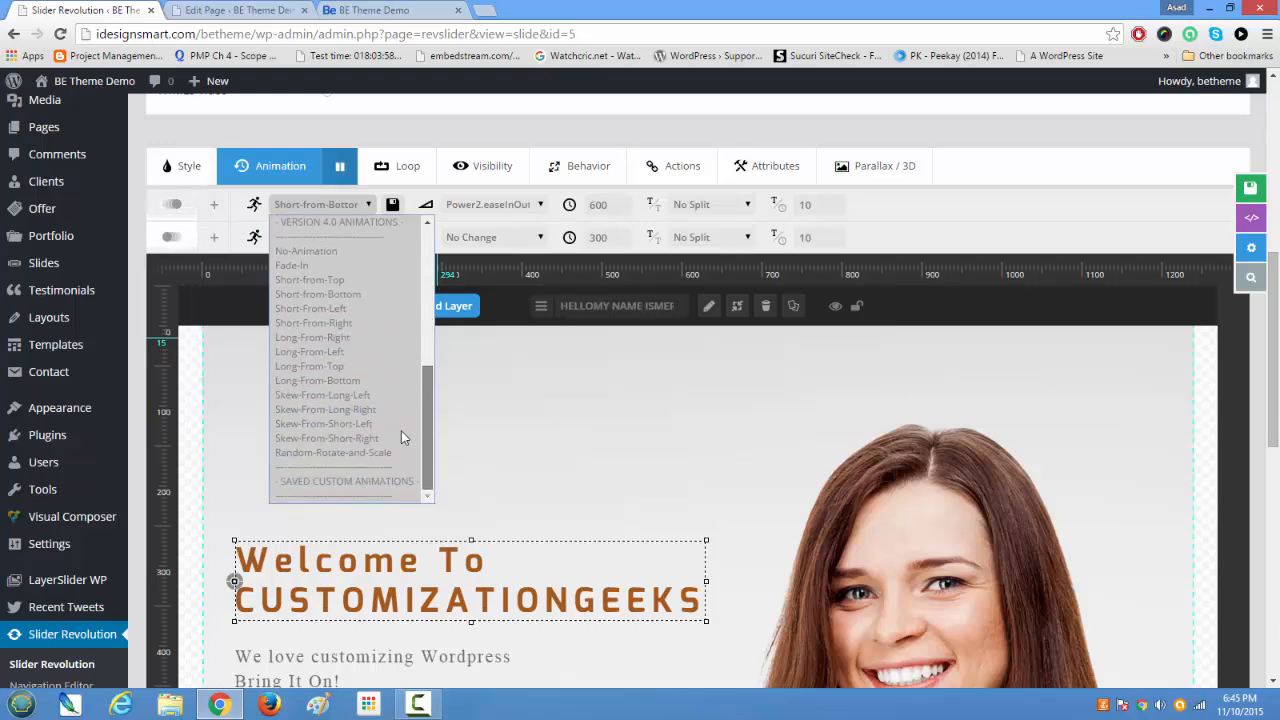
{"action": "left_click", "coordinate": [369, 354]}
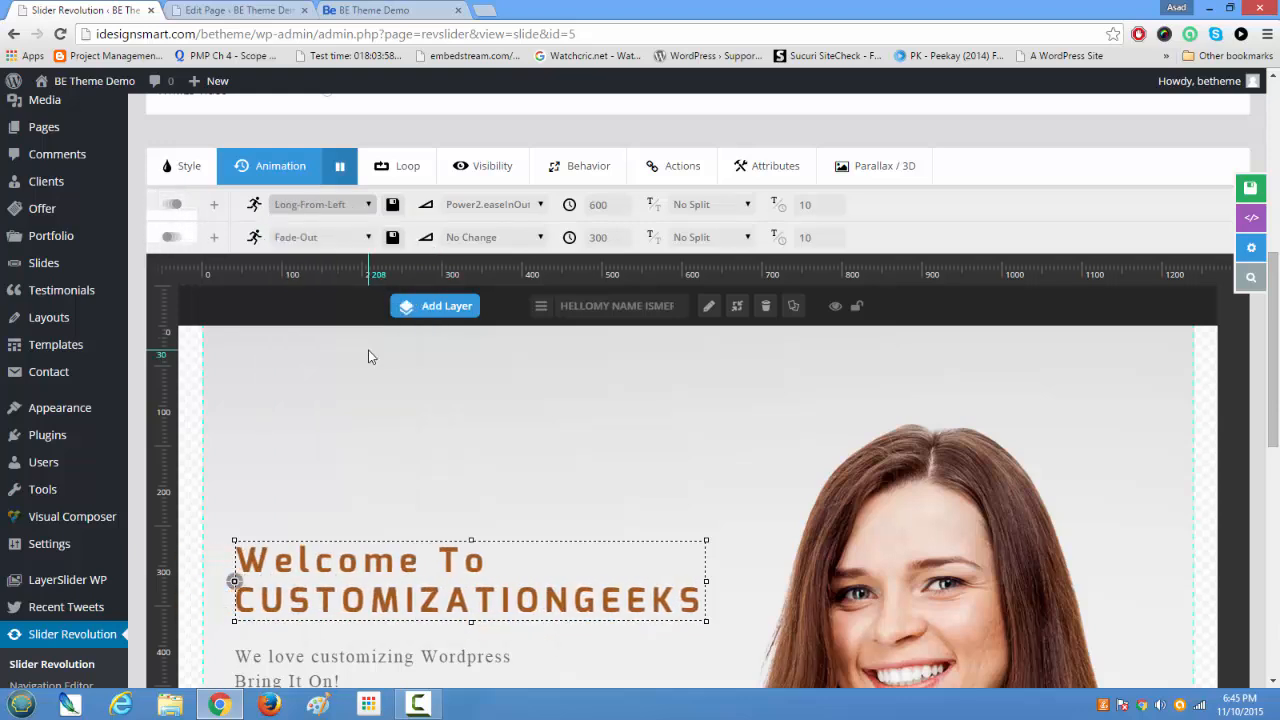
Step: Set the start animation template of the subtitle layer below the heading to Short-From-Right
{"action": "scroll", "coordinate": [370, 357], "scroll_direction": "down", "scroll_amount": 2}
{"action": "left_click", "coordinate": [316, 500]}
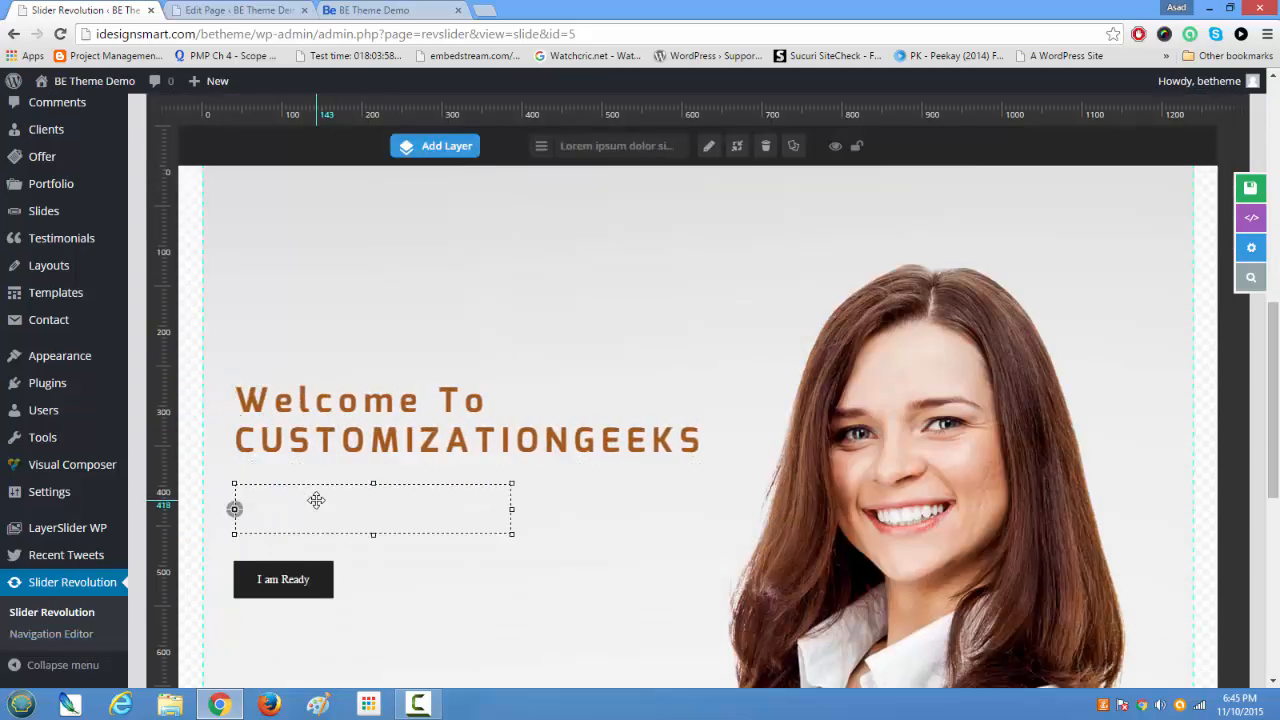
{"action": "scroll", "coordinate": [316, 500], "scroll_direction": "up", "scroll_amount": 5}
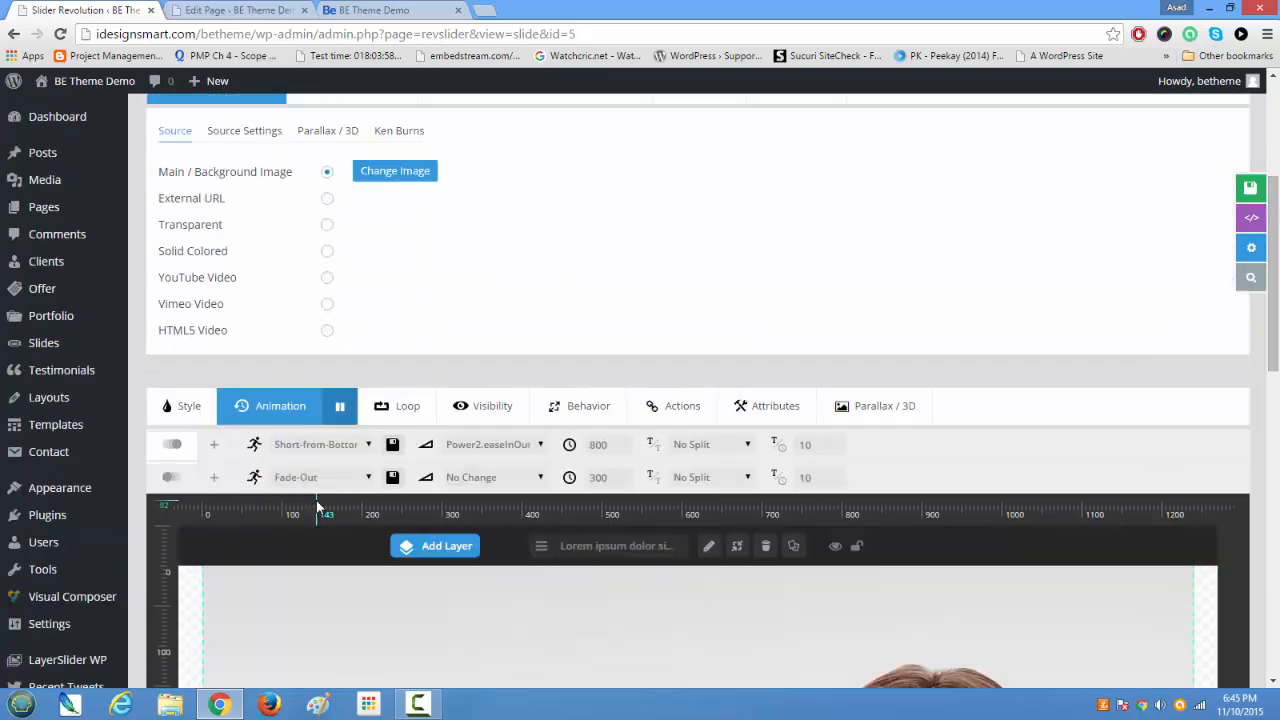
{"action": "left_click", "coordinate": [369, 446]}
{"action": "scroll", "coordinate": [426, 366], "scroll_direction": "down", "scroll_amount": 2}
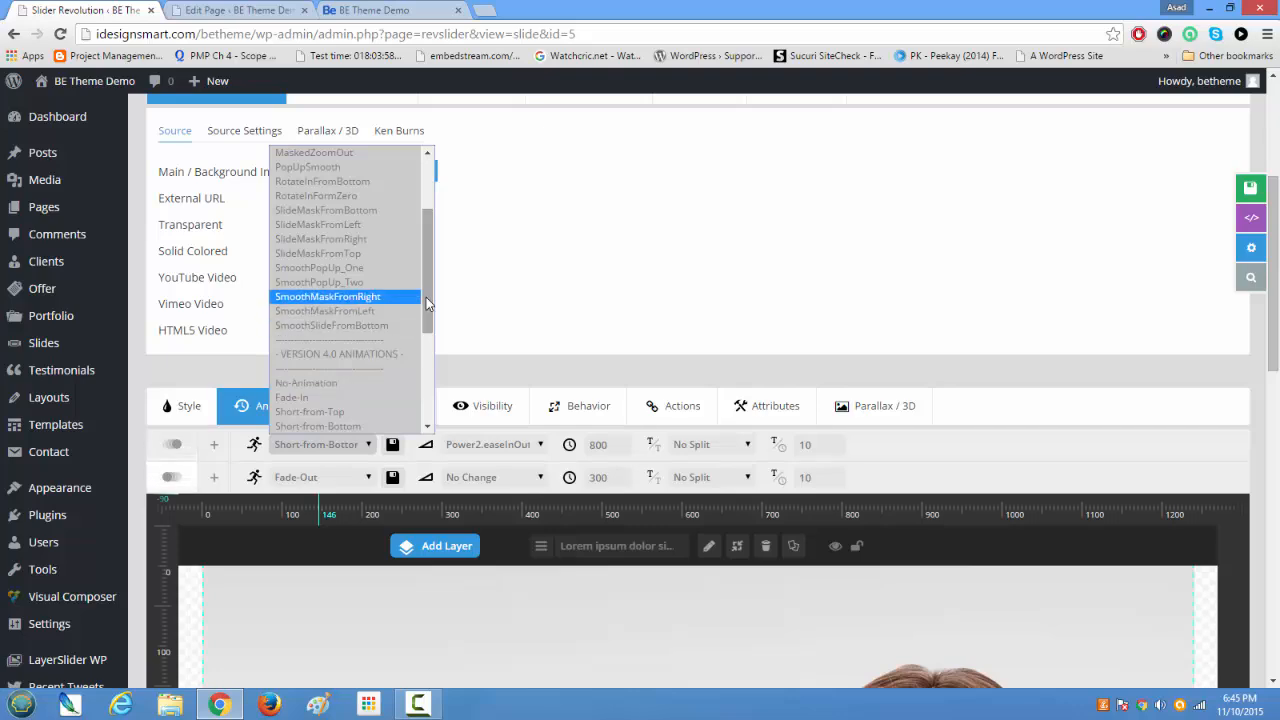
{"action": "scroll", "coordinate": [426, 366], "scroll_direction": "down", "scroll_amount": 1}
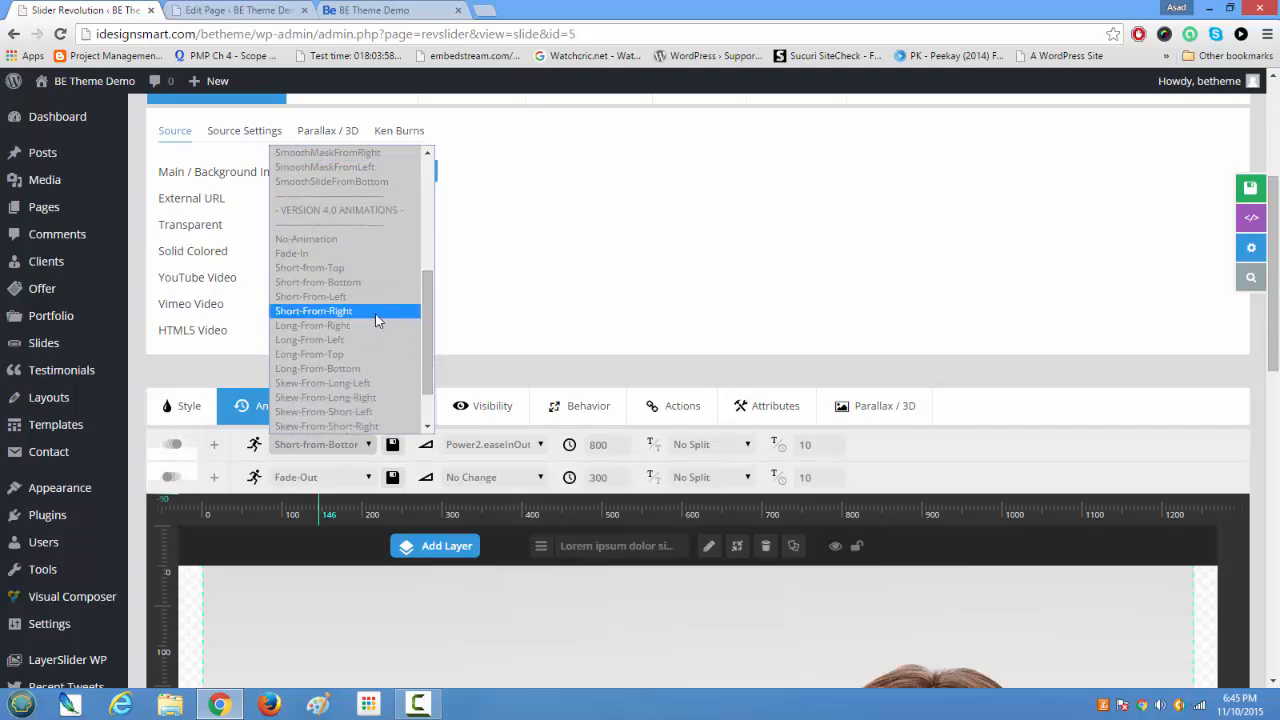
{"action": "left_click", "coordinate": [320, 309]}
{"action": "scroll", "coordinate": [416, 420], "scroll_direction": "down", "scroll_amount": 5}
{"action": "scroll", "coordinate": [414, 420], "scroll_direction": "up", "scroll_amount": 3}
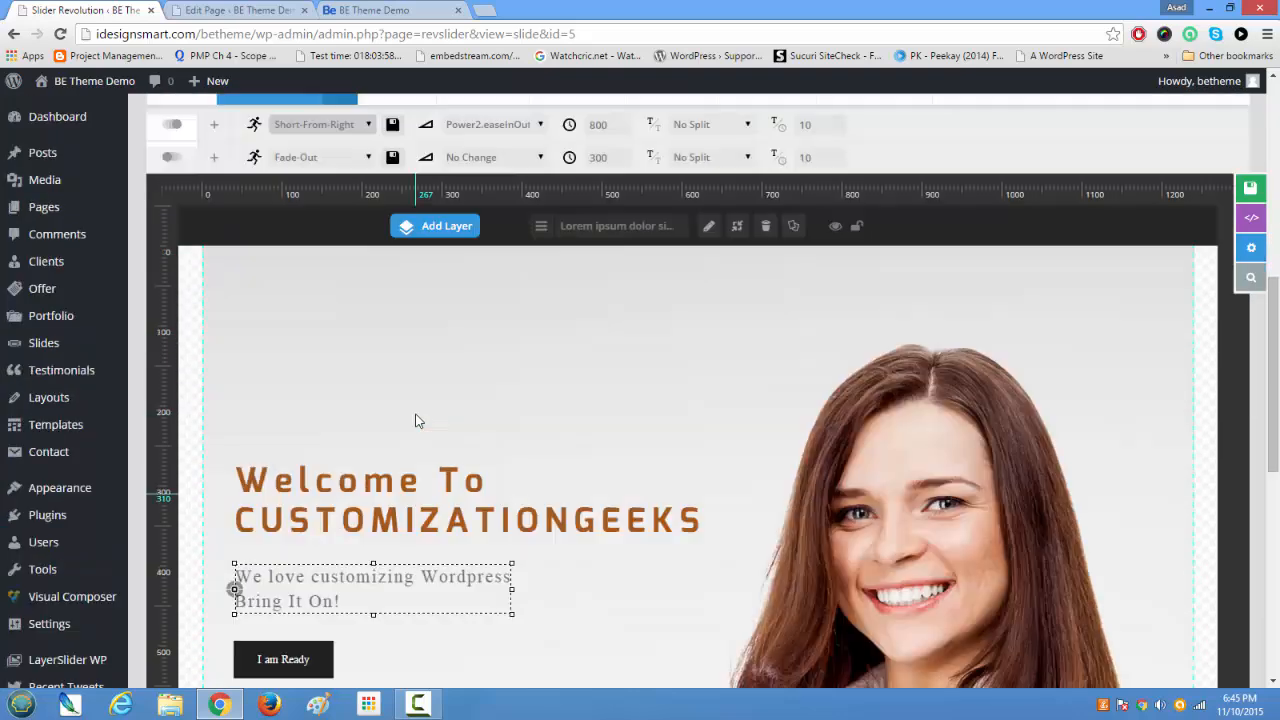
Step: Set the heading layer's start animation speed to 2000 ms and deselect the layer
{"action": "left_click", "coordinate": [605, 285]}
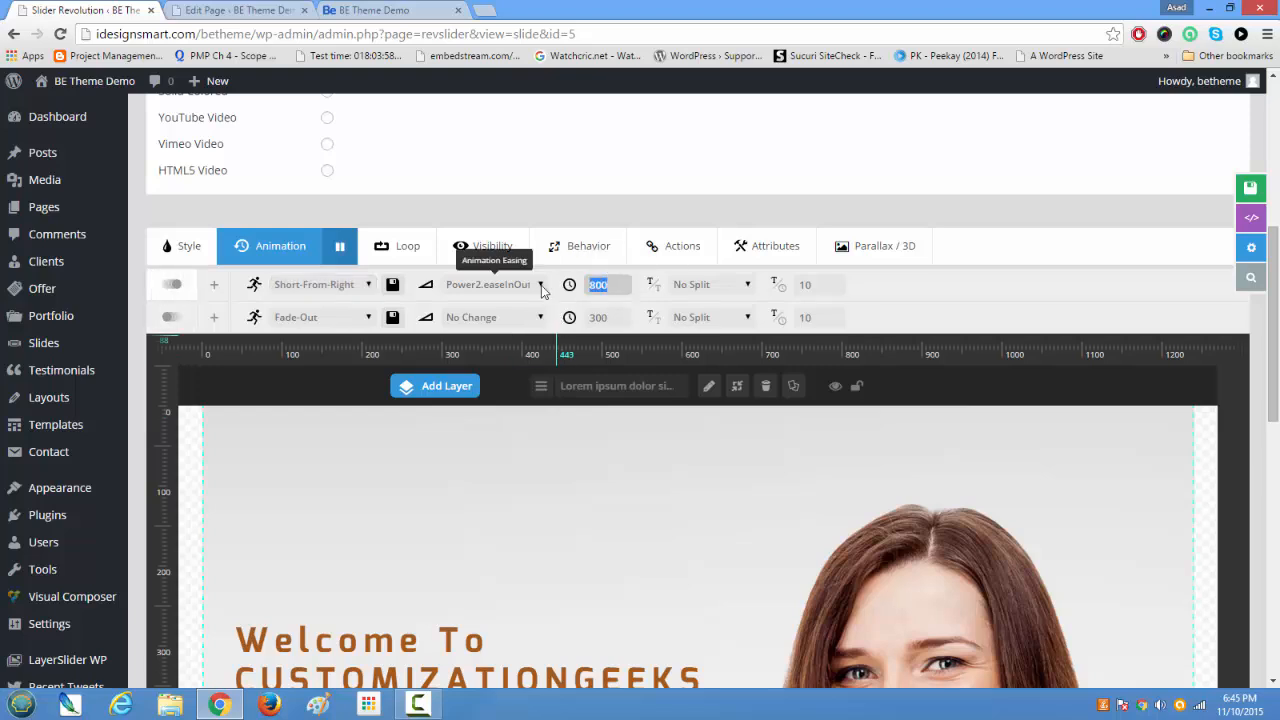
{"action": "left_click", "coordinate": [432, 643]}
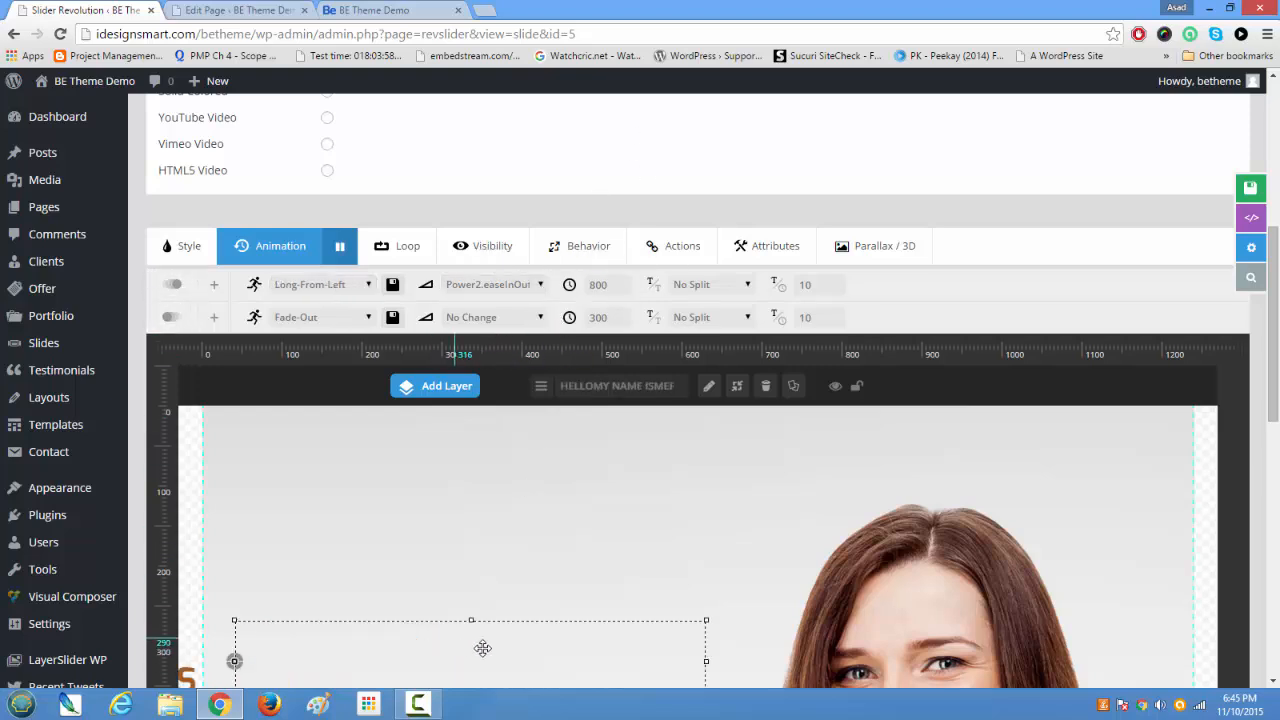
{"action": "left_click", "coordinate": [598, 285]}
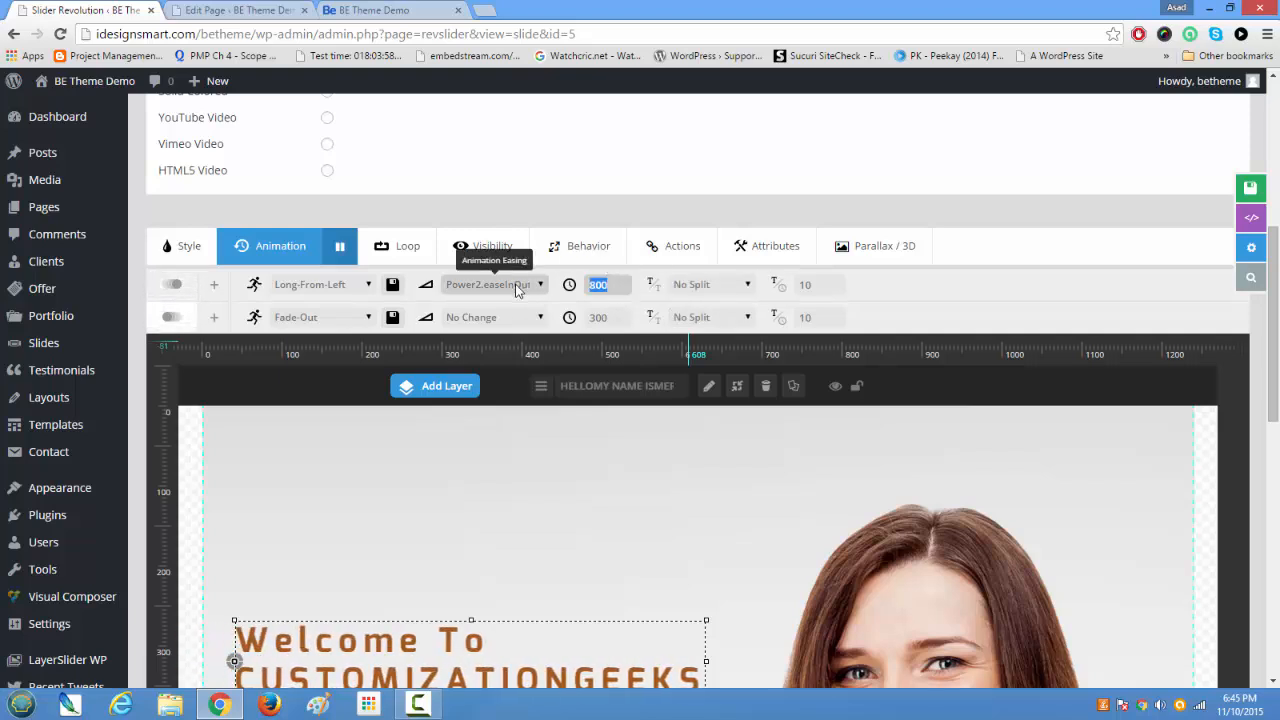
{"action": "type", "text": "2000"}
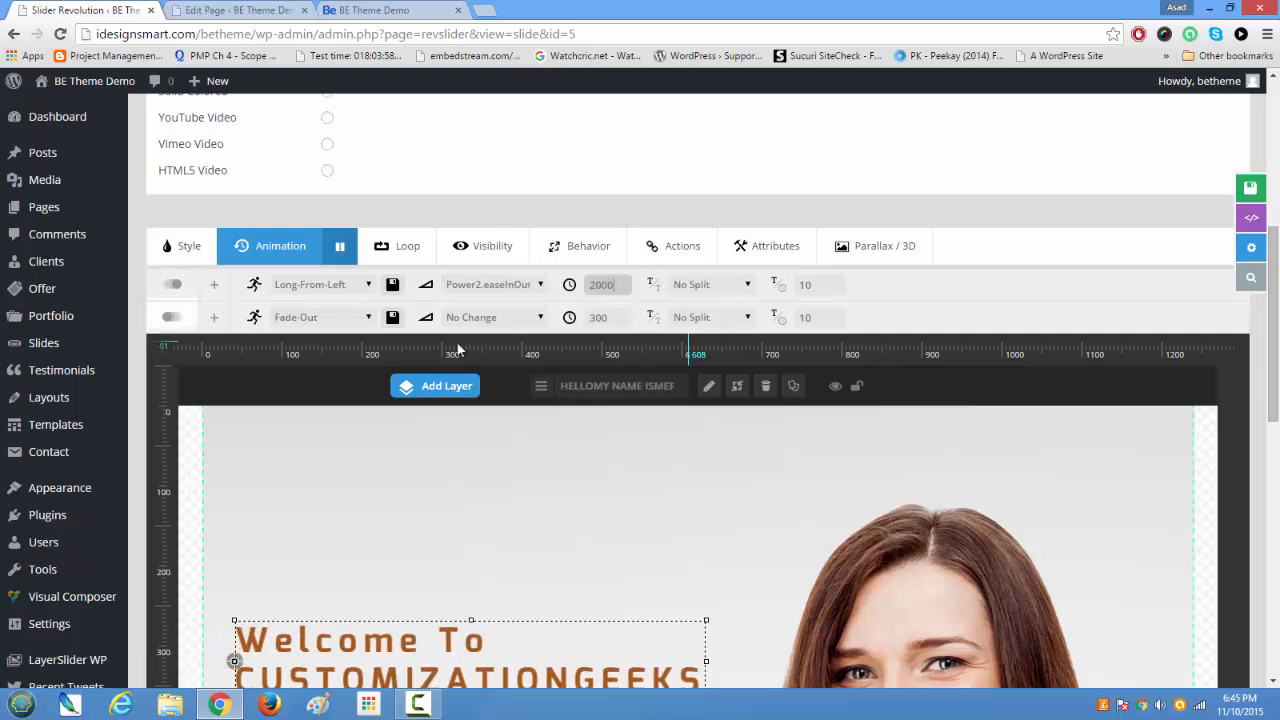
{"action": "left_click", "coordinate": [518, 511]}
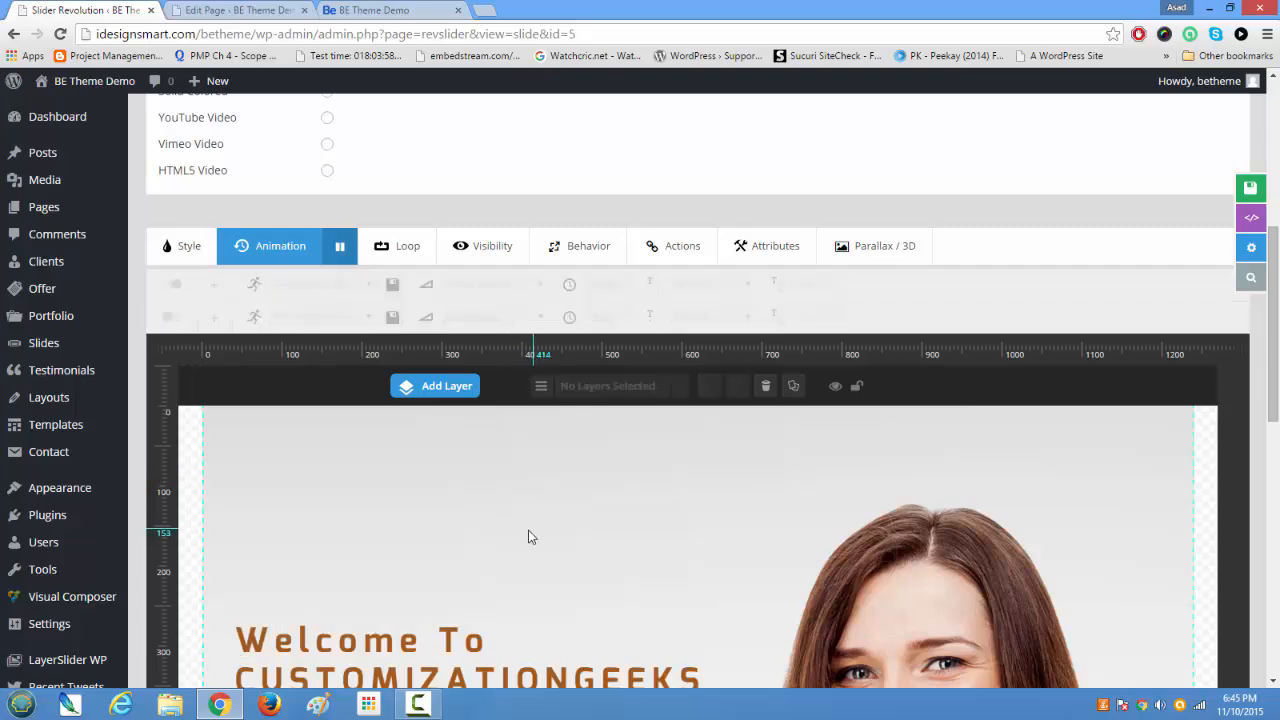
Step: Reselect the heading layer on the slide canvas and preview its revised start animation
{"action": "scroll", "coordinate": [481, 581], "scroll_direction": "down", "scroll_amount": 2}
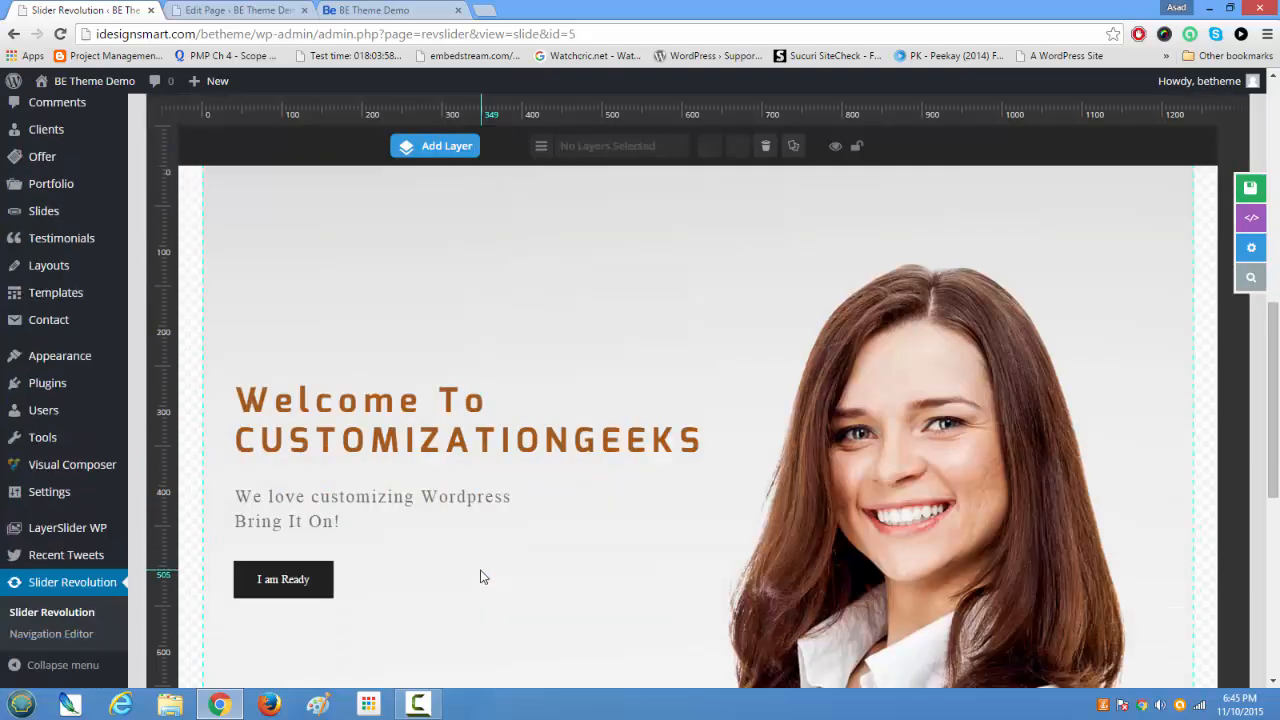
{"action": "scroll", "coordinate": [480, 577], "scroll_direction": "down", "scroll_amount": 5}
{"action": "scroll", "coordinate": [471, 557], "scroll_direction": "up", "scroll_amount": 7}
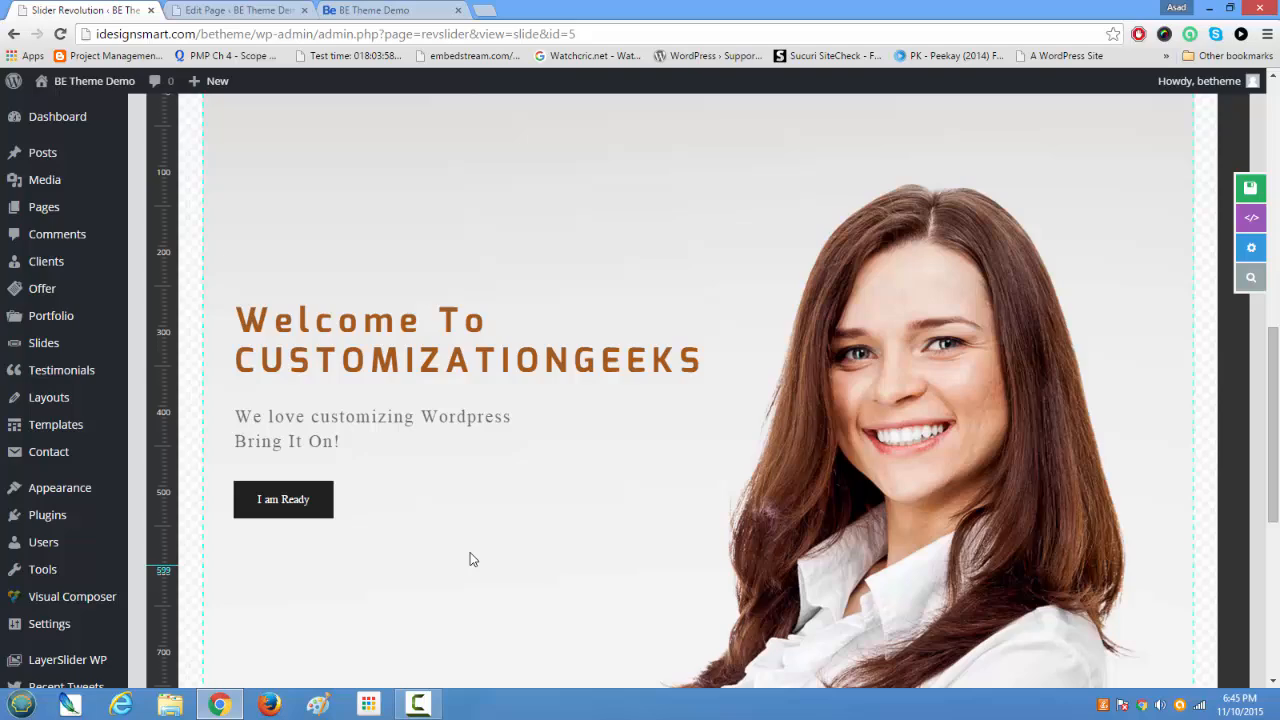
{"action": "left_click", "coordinate": [365, 362]}
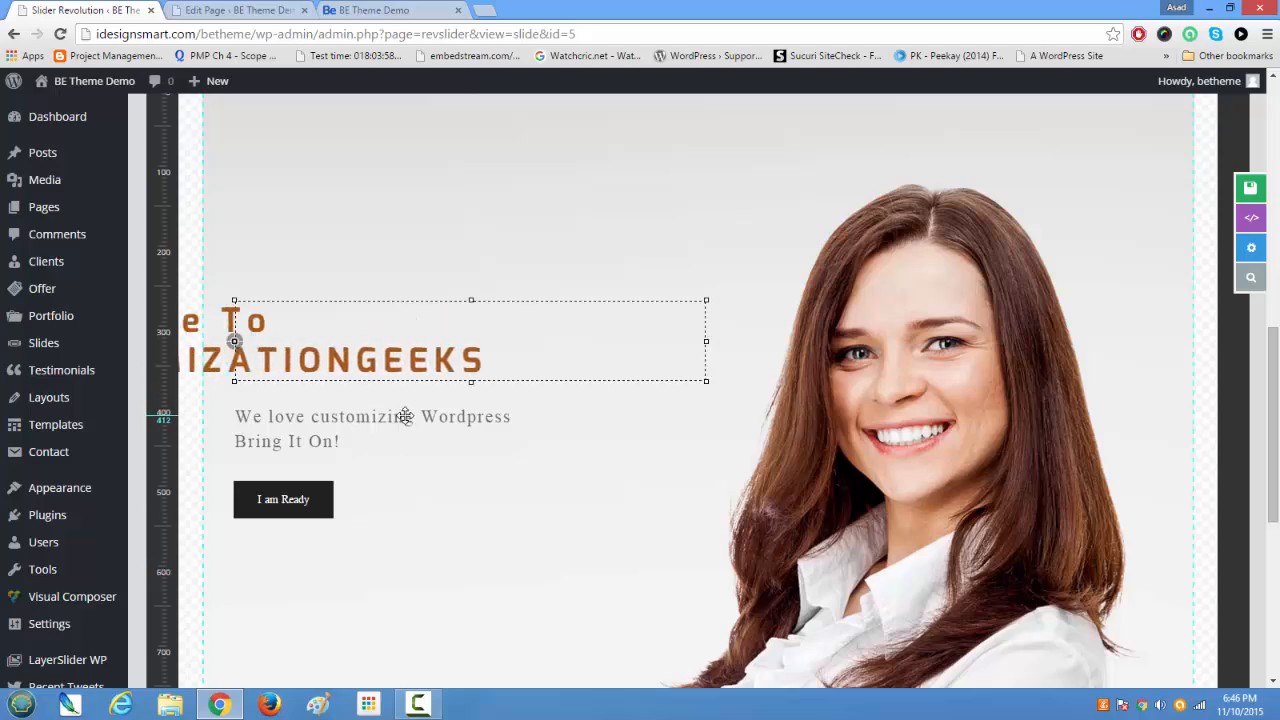
{"action": "scroll", "coordinate": [405, 415], "scroll_direction": "up", "scroll_amount": 2}
{"action": "scroll", "coordinate": [405, 415], "scroll_direction": "down", "scroll_amount": 2}
{"action": "scroll", "coordinate": [405, 415], "scroll_direction": "up", "scroll_amount": 2}
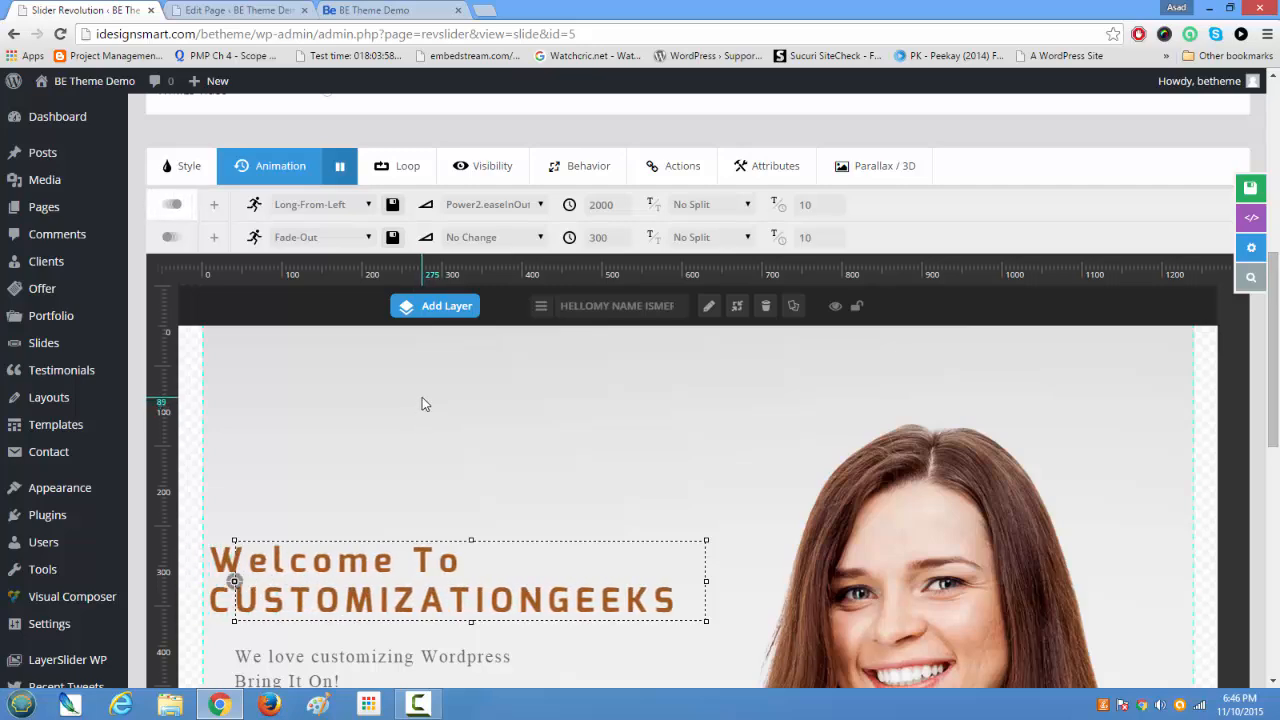
Step: Check the heading layer's bar in the slide timeline and open the layer's style settings
{"action": "scroll", "coordinate": [426, 404], "scroll_direction": "down", "scroll_amount": 7}
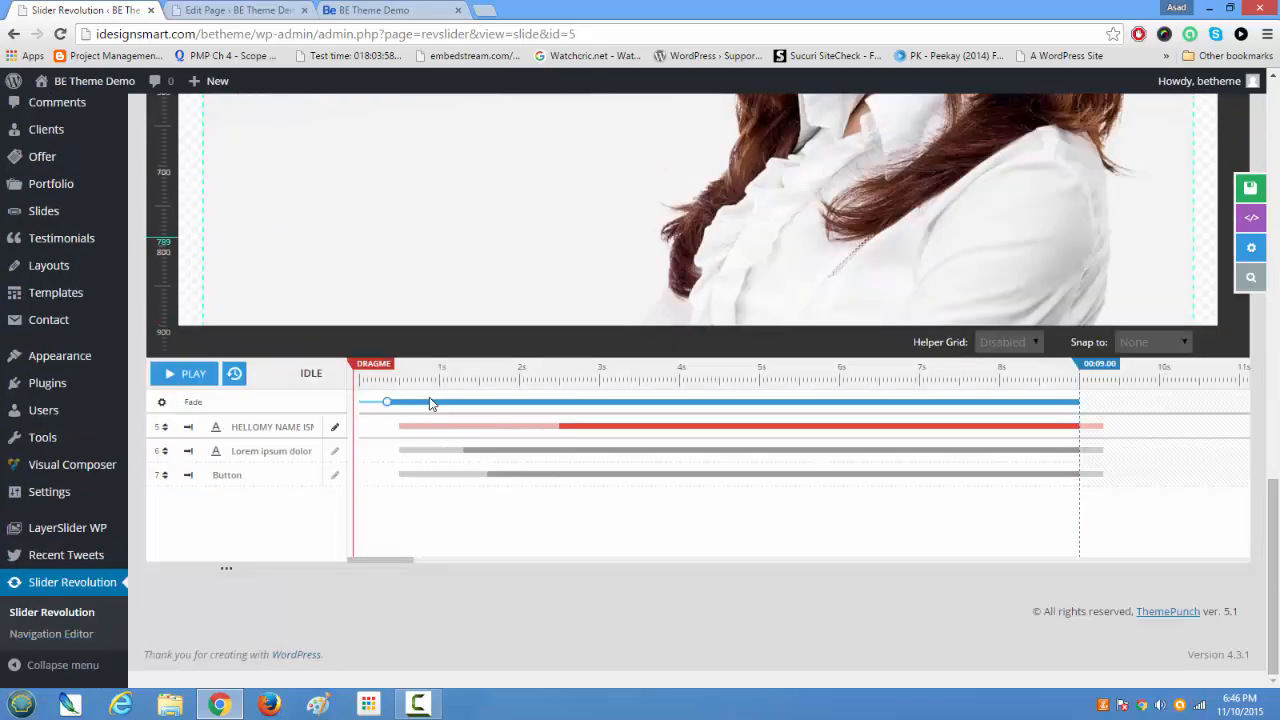
{"action": "scroll", "coordinate": [427, 392], "scroll_direction": "up", "scroll_amount": 4}
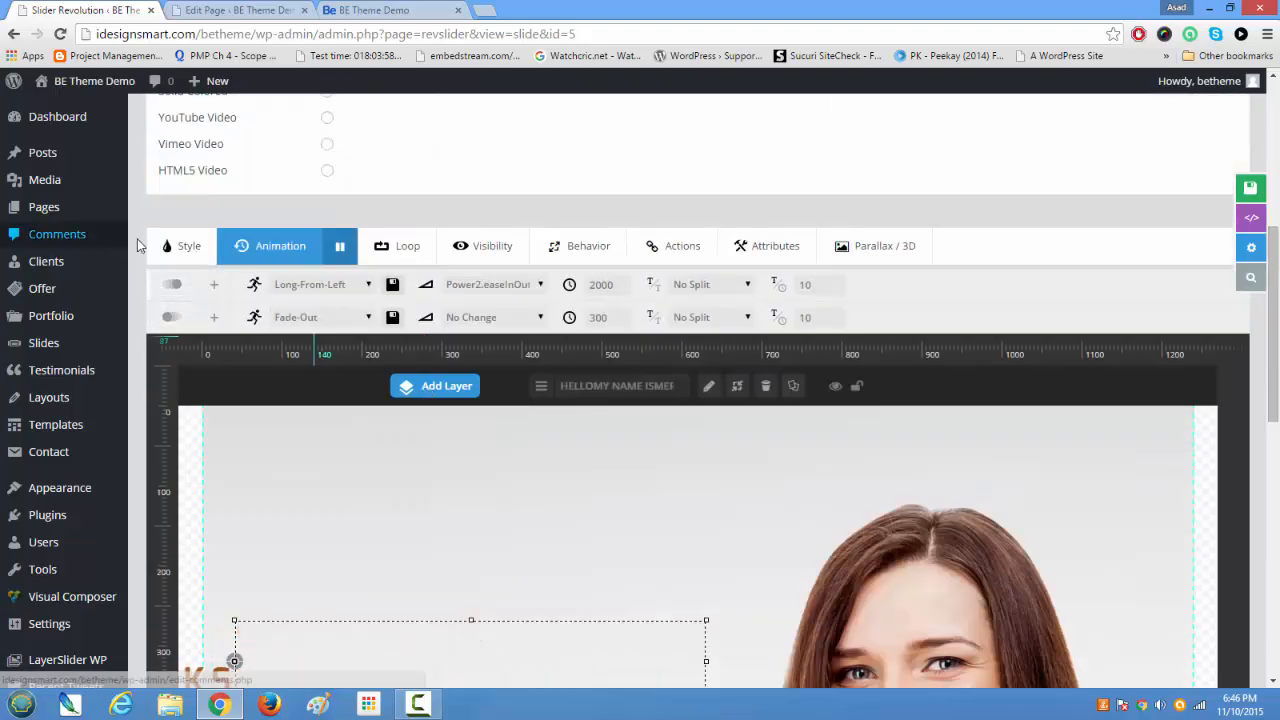
{"action": "left_click", "coordinate": [180, 247]}
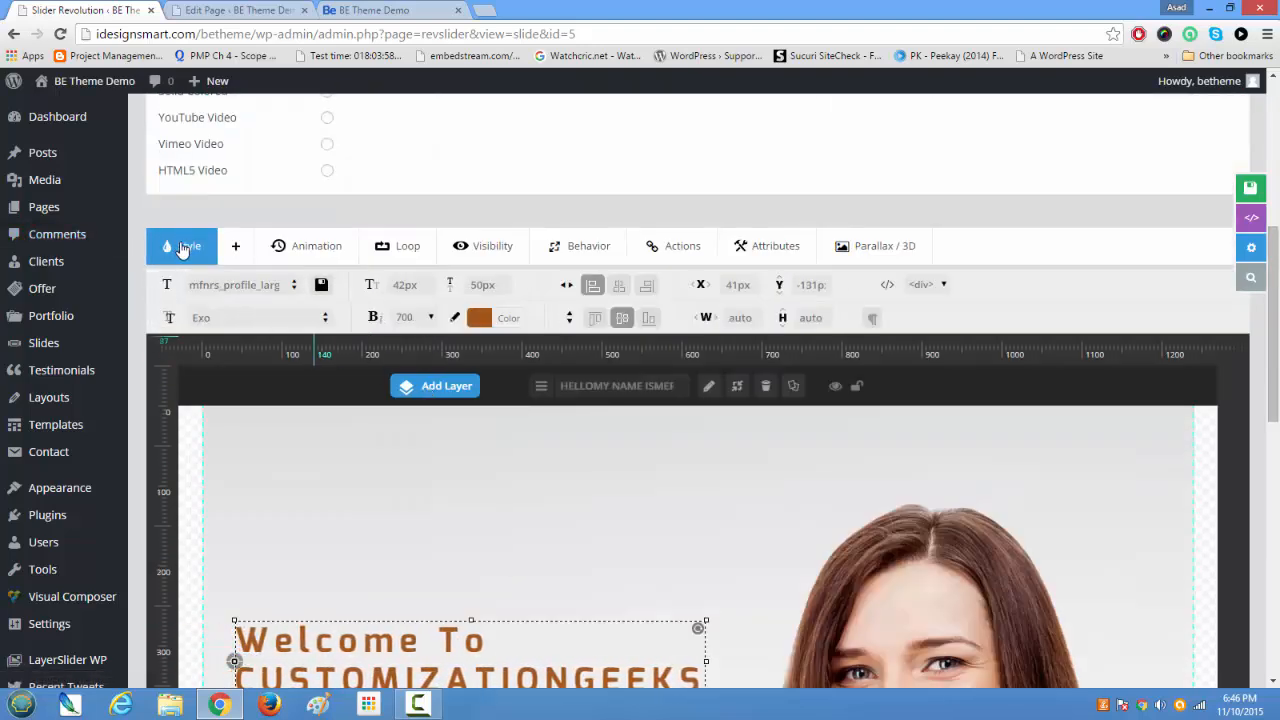
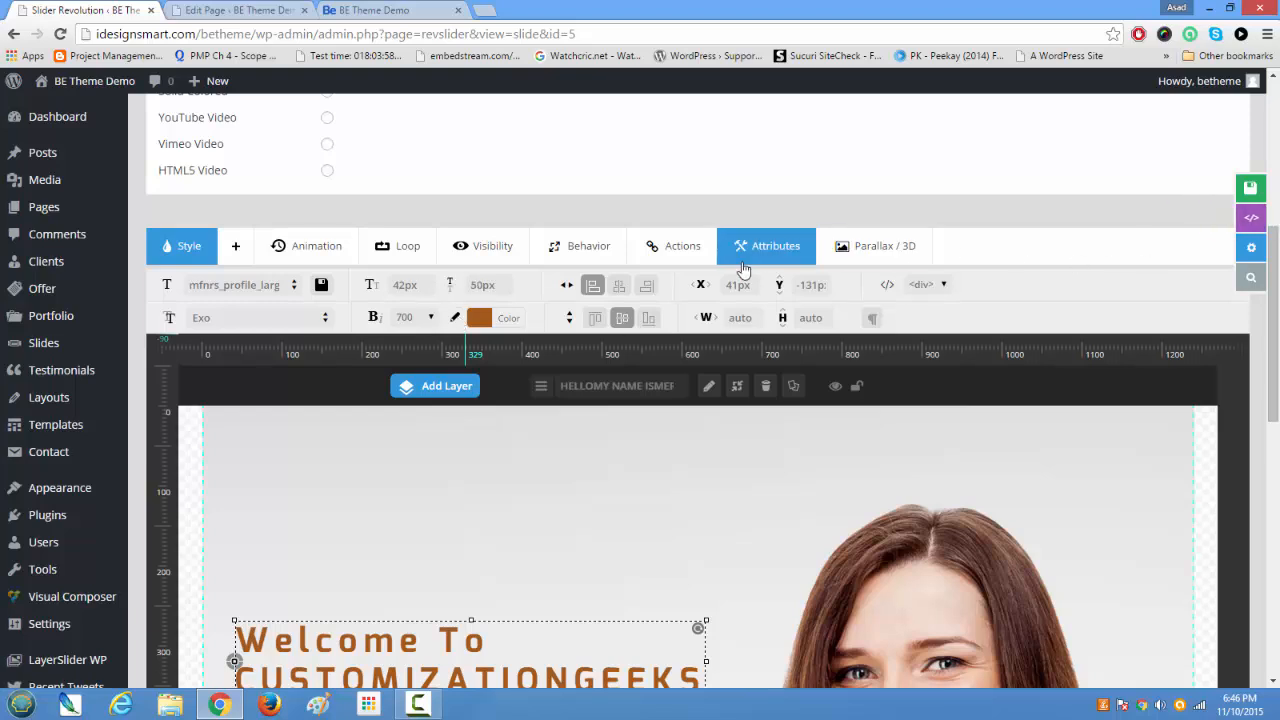
Step: Save the slide and reload the live home page to check the updated banner
{"action": "left_click", "coordinate": [1197, 199]}
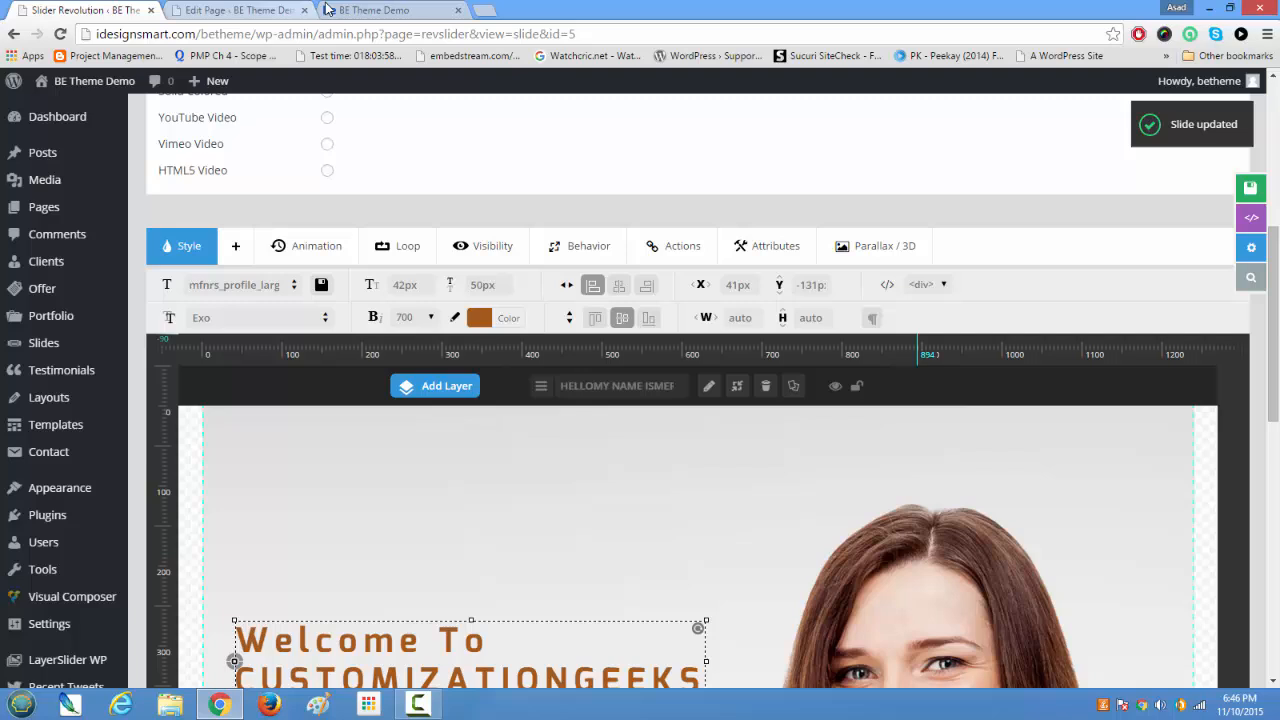
{"action": "left_click", "coordinate": [340, 12]}
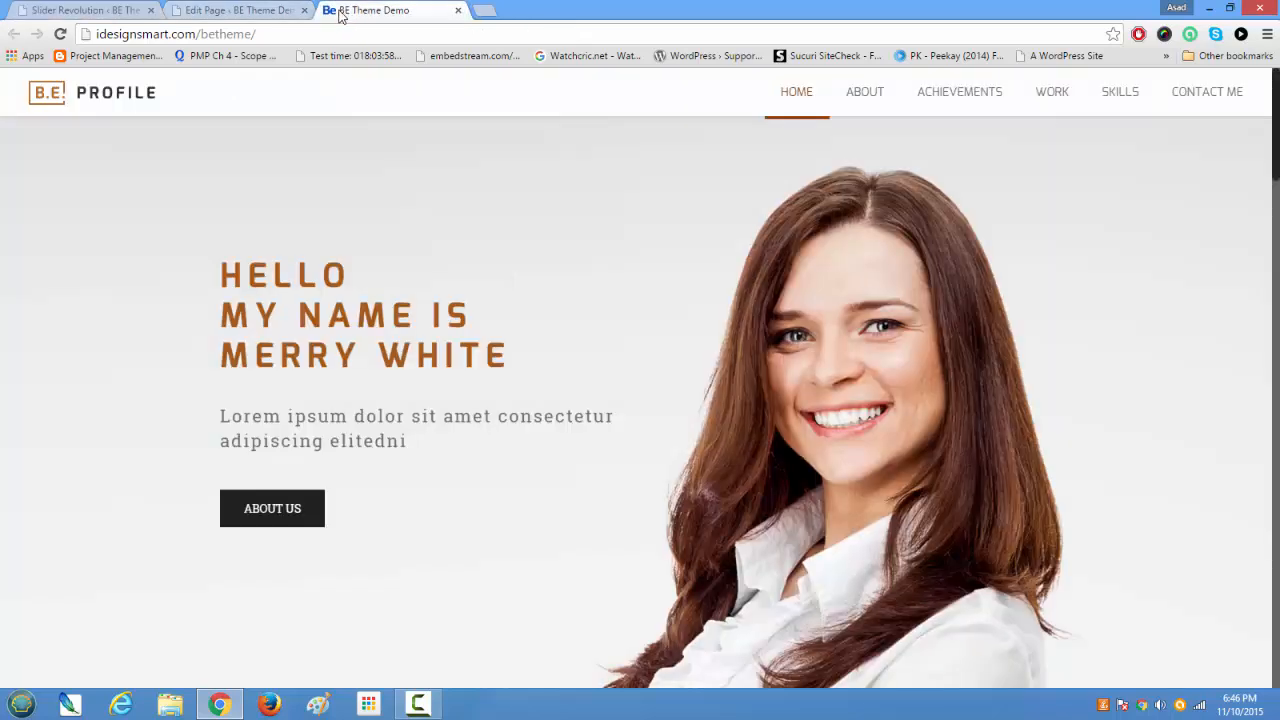
{"action": "left_click", "coordinate": [60, 34]}
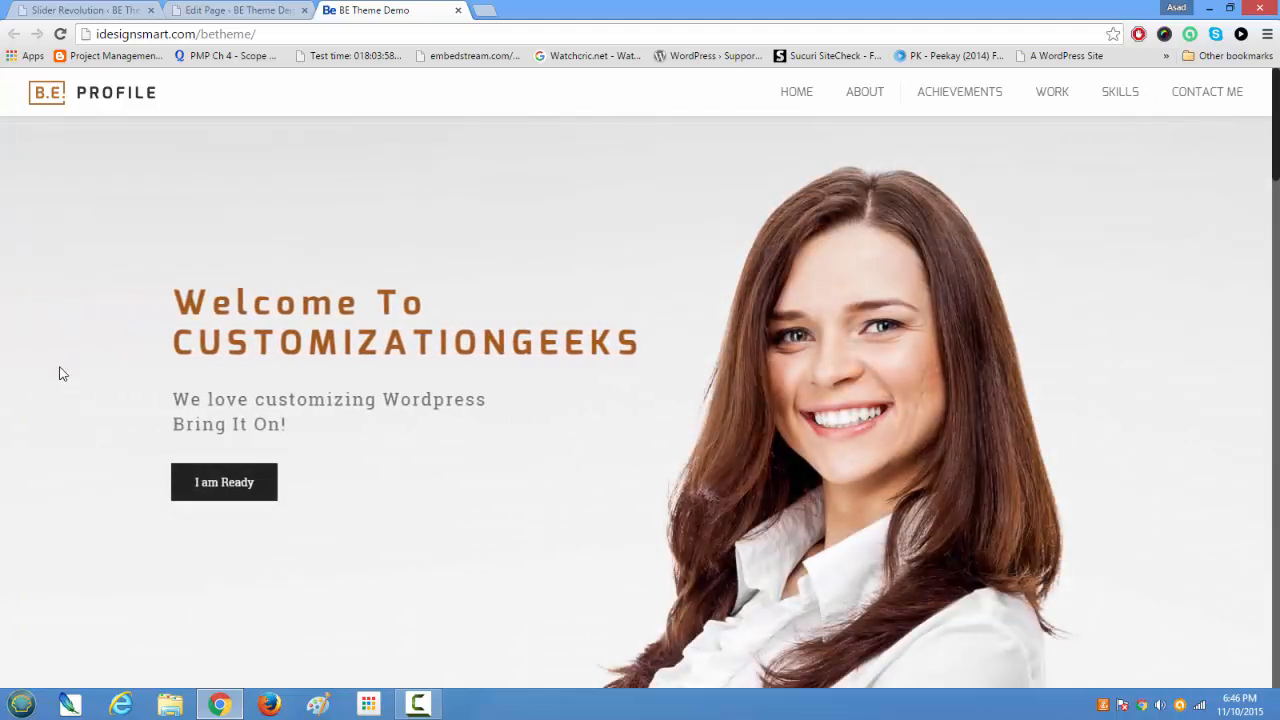
Step: Return to the slide editor and examine its layer canvas, timeline, background source options and slide list
{"action": "left_click", "coordinate": [50, 9]}
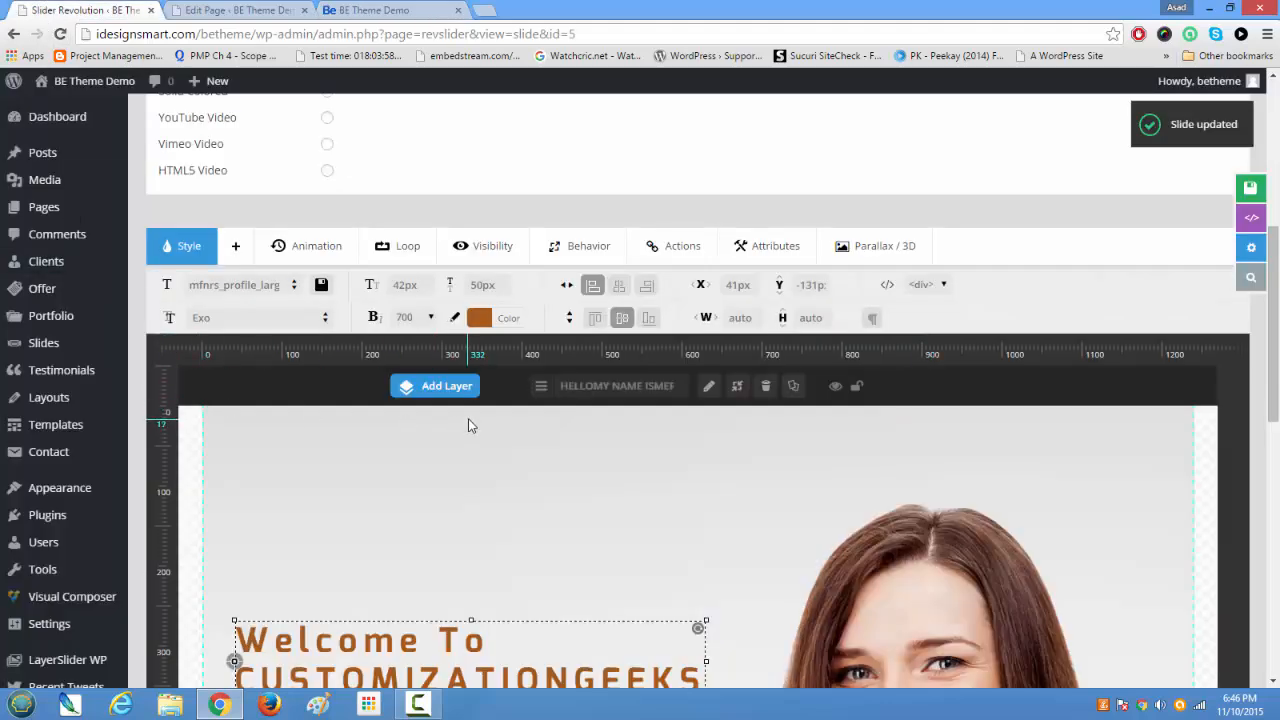
{"action": "left_click", "coordinate": [437, 386]}
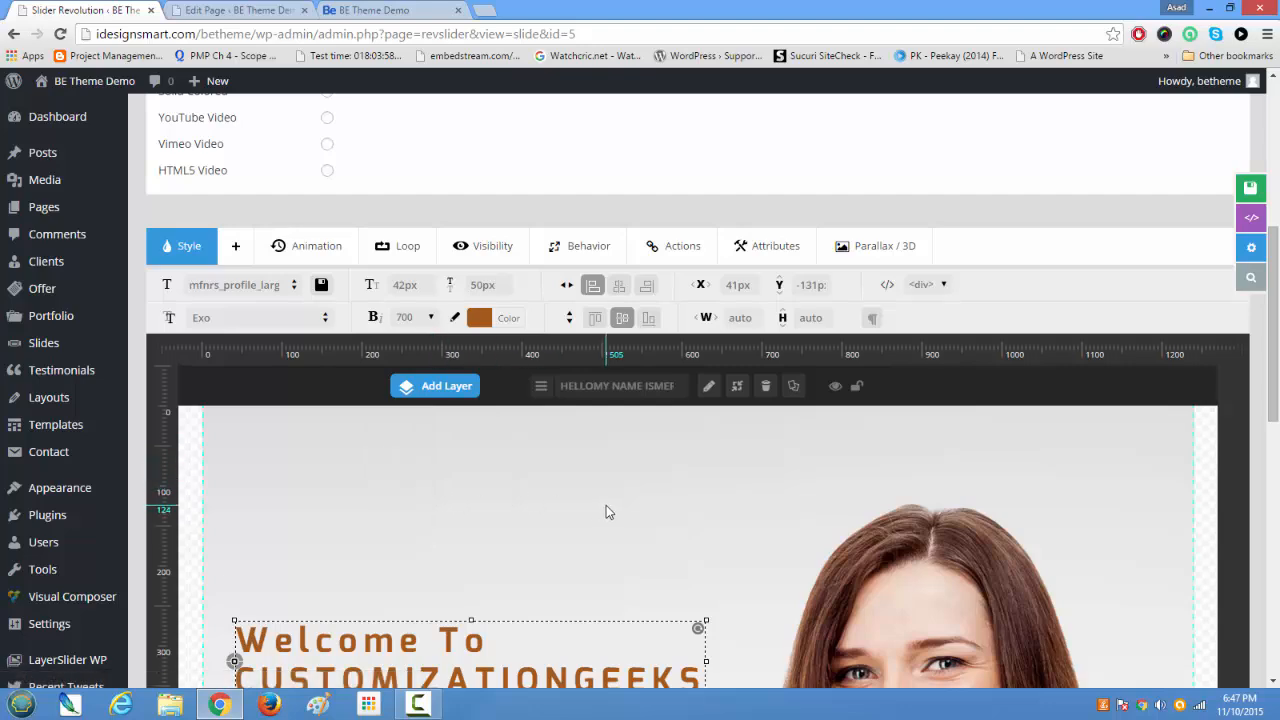
{"action": "scroll", "coordinate": [606, 512], "scroll_direction": "down", "scroll_amount": 5}
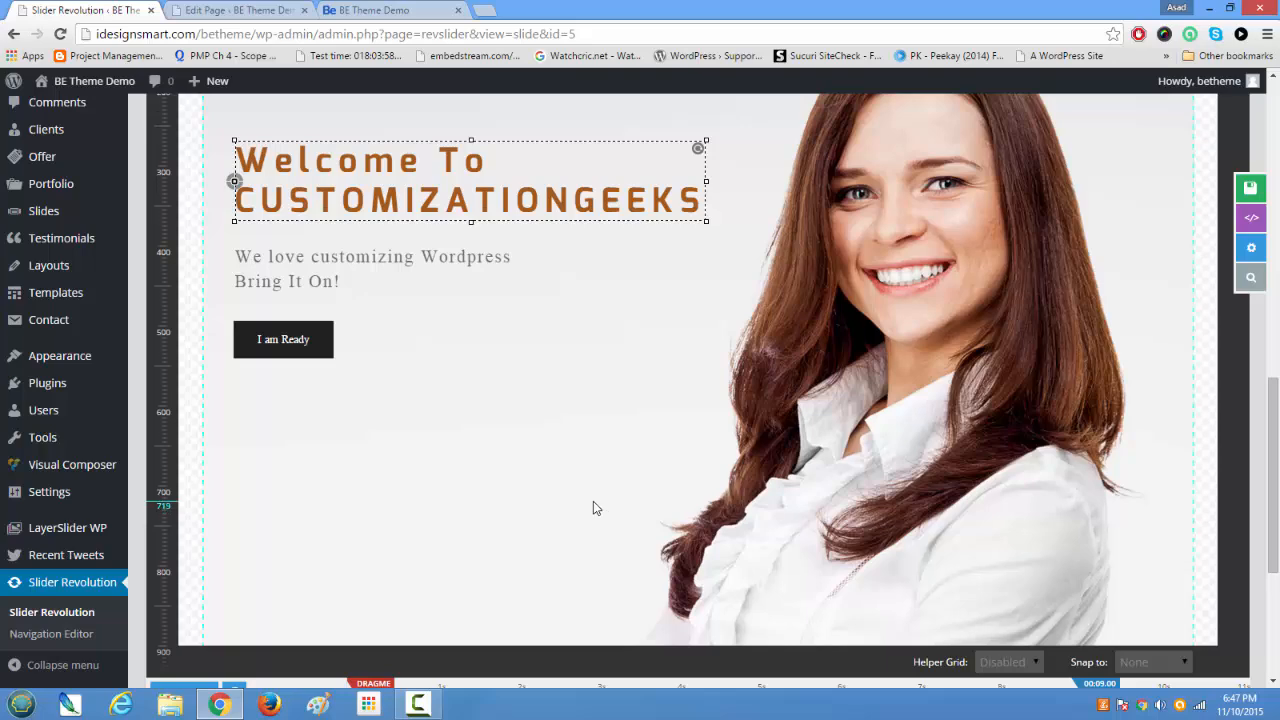
{"action": "scroll", "coordinate": [593, 505], "scroll_direction": "up", "scroll_amount": 4}
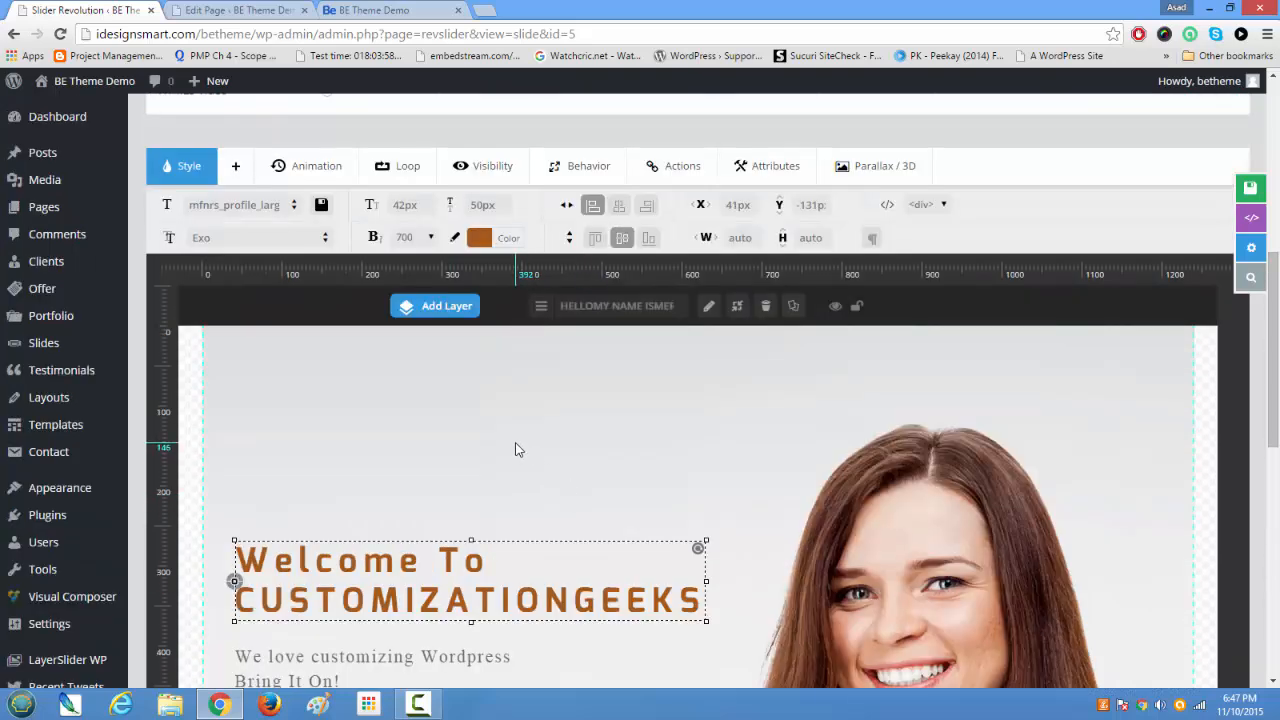
{"action": "scroll", "coordinate": [506, 471], "scroll_direction": "down", "scroll_amount": 3}
{"action": "scroll", "coordinate": [506, 472], "scroll_direction": "down", "scroll_amount": 3}
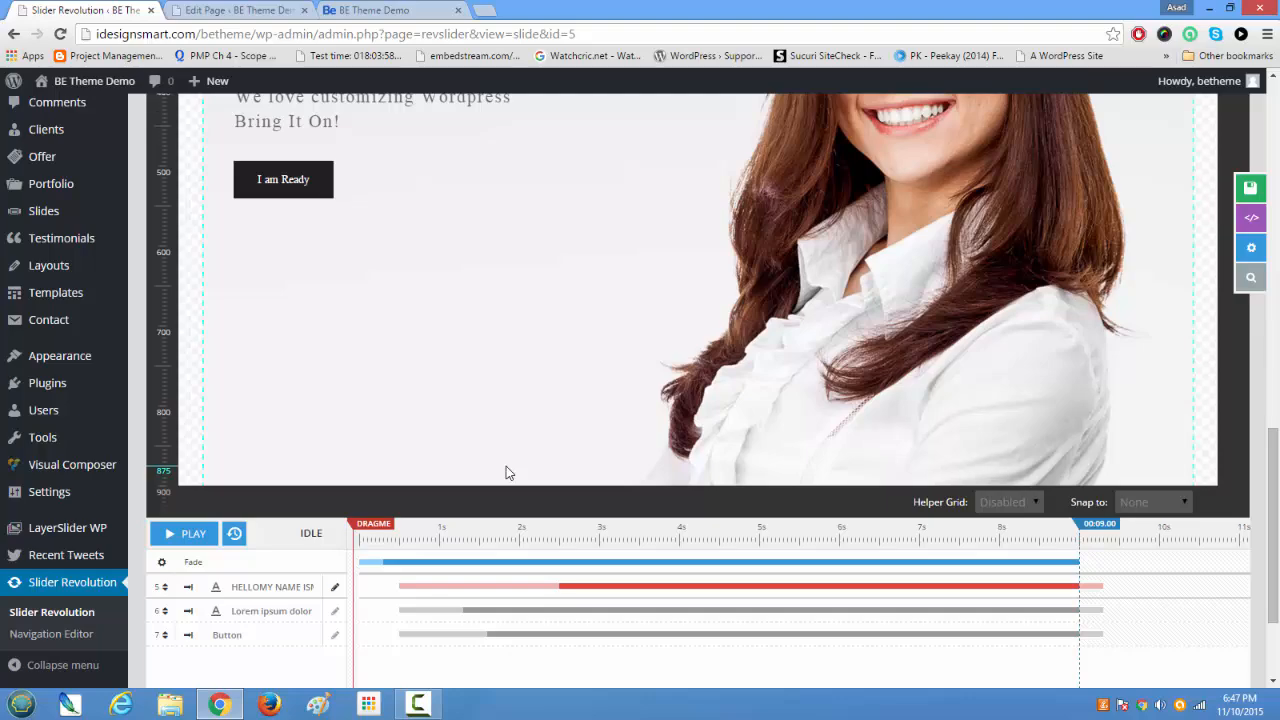
{"action": "scroll", "coordinate": [506, 470], "scroll_direction": "up", "scroll_amount": 5}
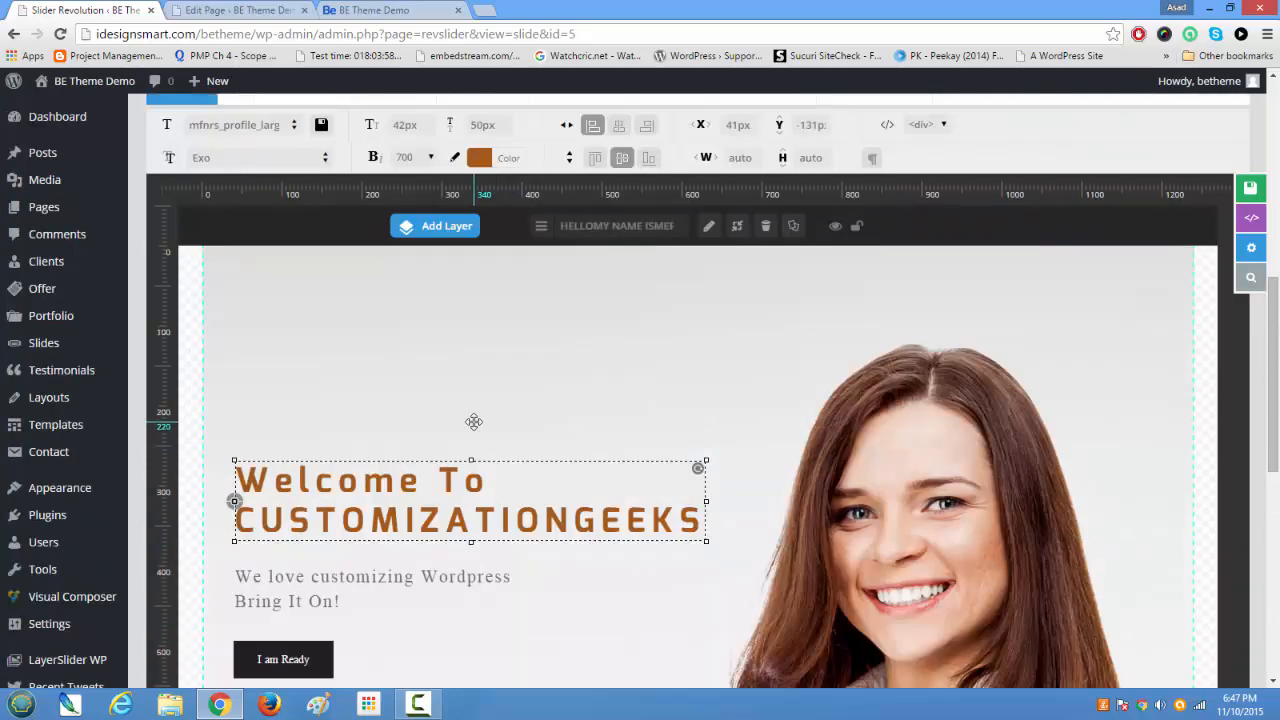
{"action": "scroll", "coordinate": [474, 423], "scroll_direction": "down", "scroll_amount": 7}
{"action": "scroll", "coordinate": [474, 427], "scroll_direction": "up", "scroll_amount": 10}
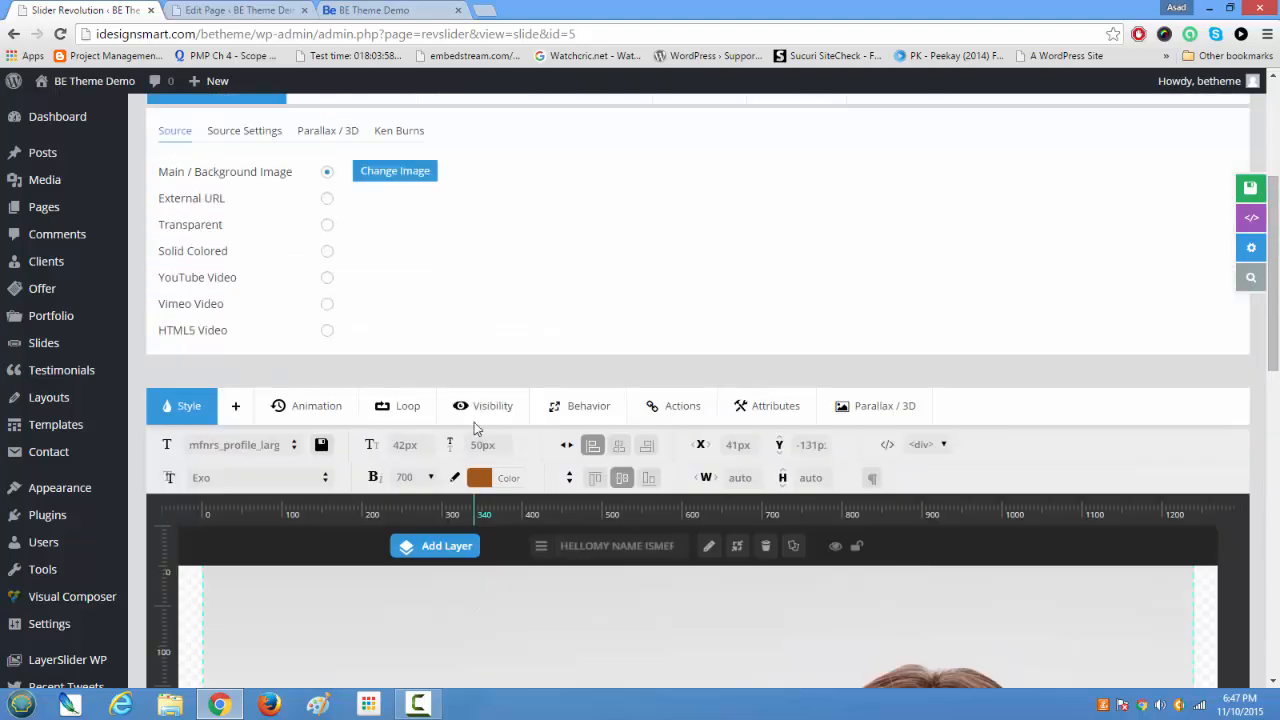
{"action": "scroll", "coordinate": [447, 422], "scroll_direction": "down", "scroll_amount": 2}
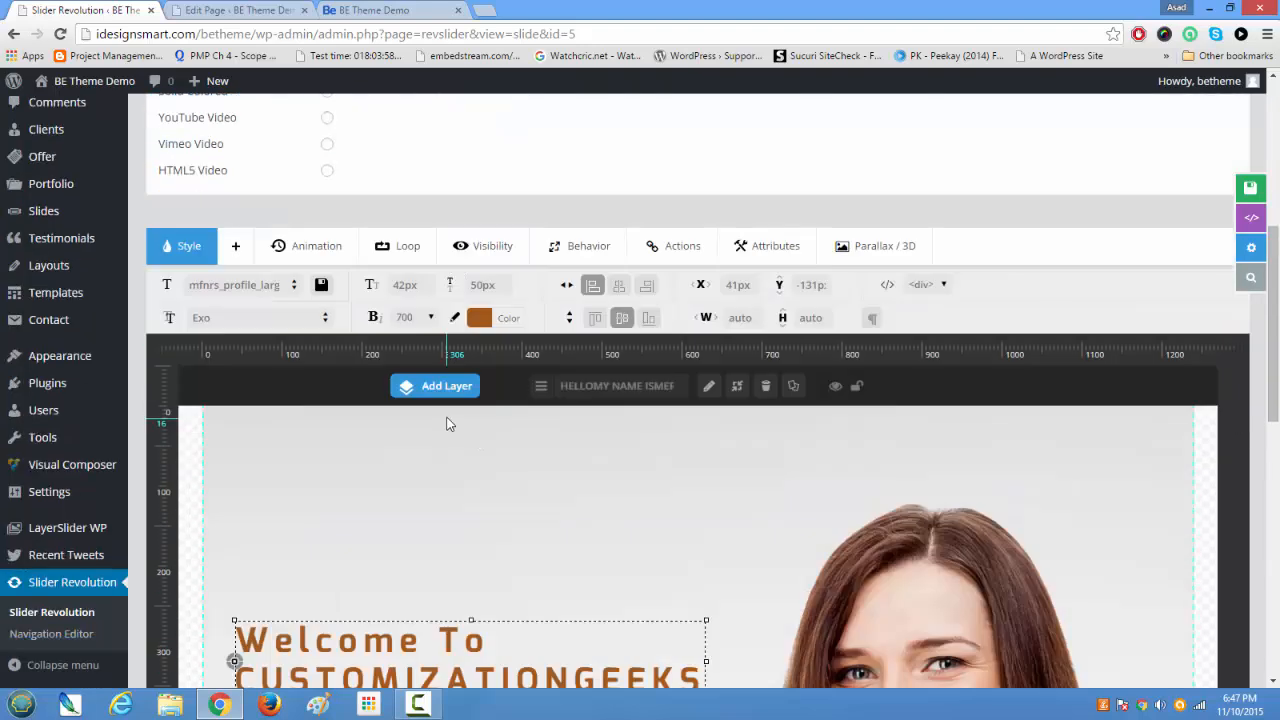
{"action": "scroll", "coordinate": [447, 421], "scroll_direction": "up", "scroll_amount": 5}
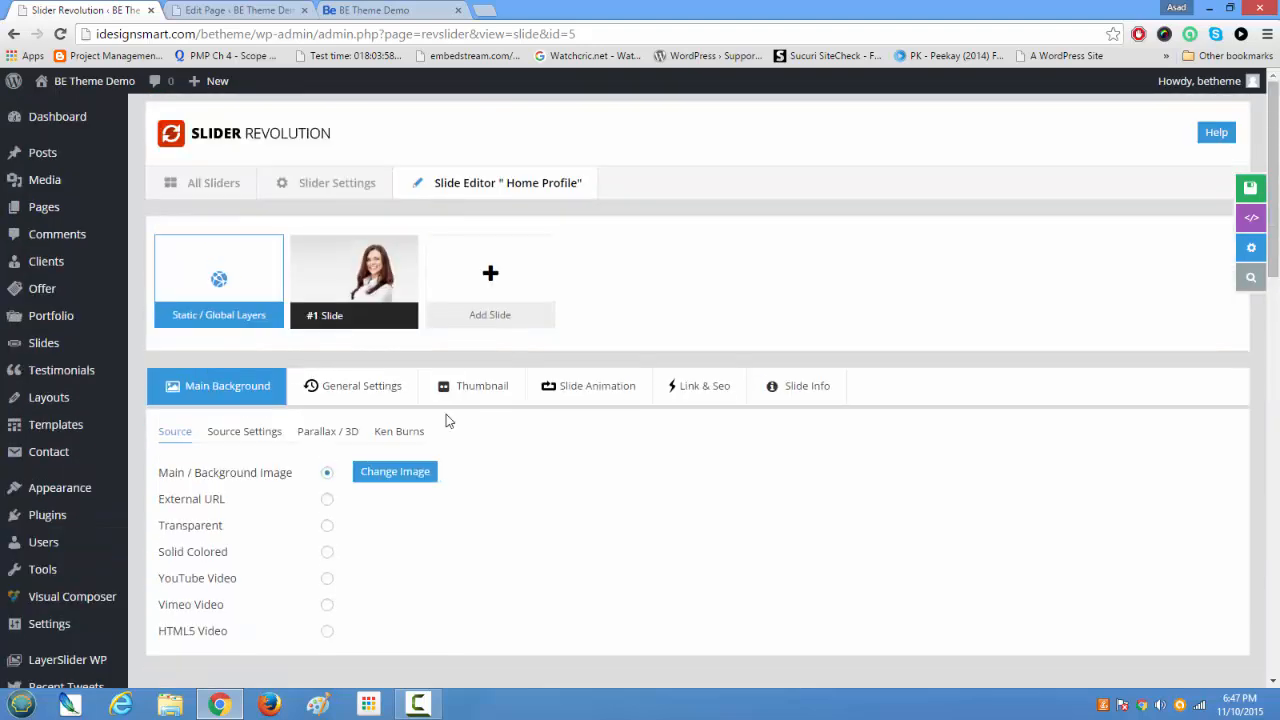
{"action": "mouse_move", "coordinate": [487, 268]}
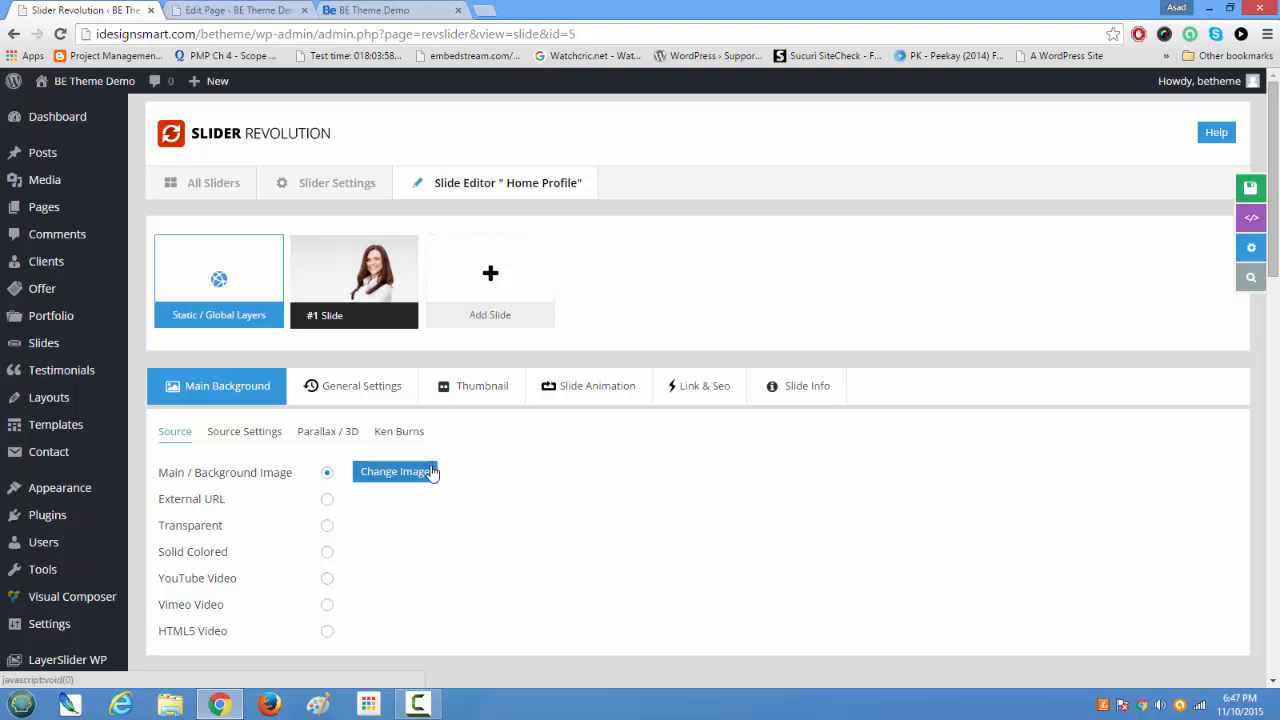
{"action": "scroll", "coordinate": [490, 550], "scroll_direction": "down", "scroll_amount": 8}
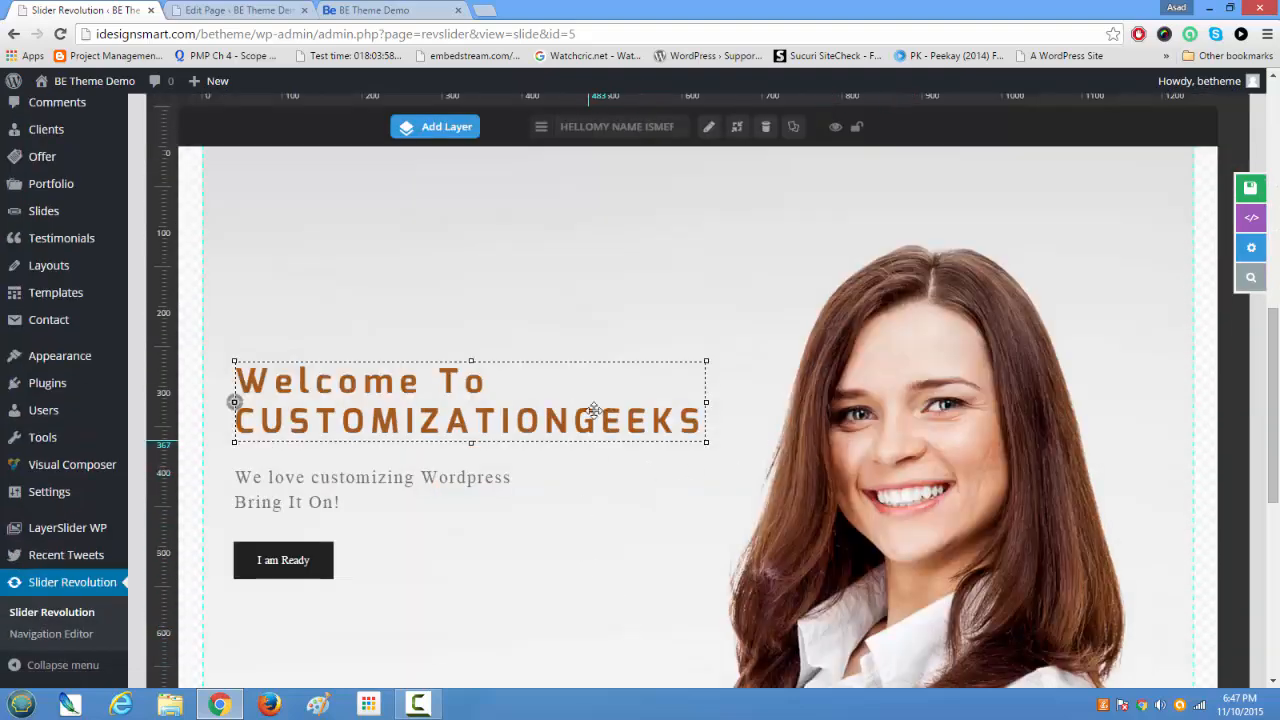
{"action": "scroll", "coordinate": [618, 537], "scroll_direction": "down", "scroll_amount": 3}
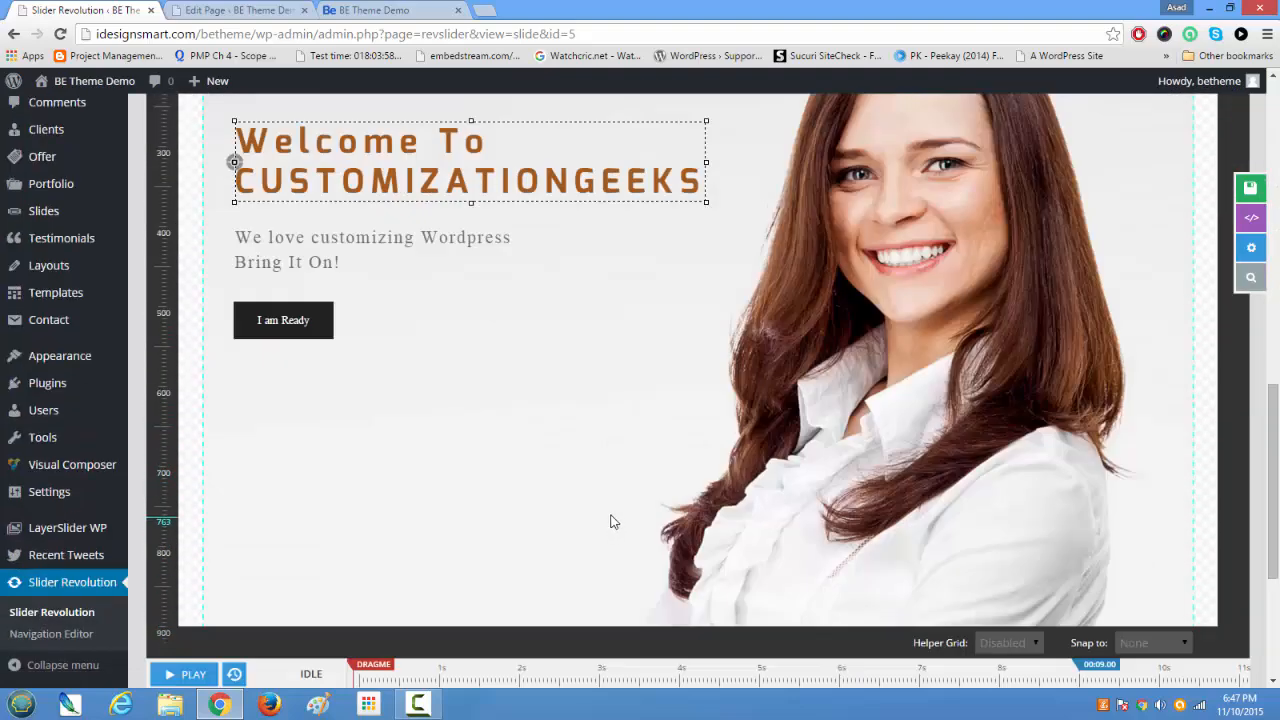
Step: Switch to the live home page and look over the banner, Summary About Me and My Achievements sections
{"action": "left_click", "coordinate": [240, 10]}
{"action": "left_click", "coordinate": [370, 10]}
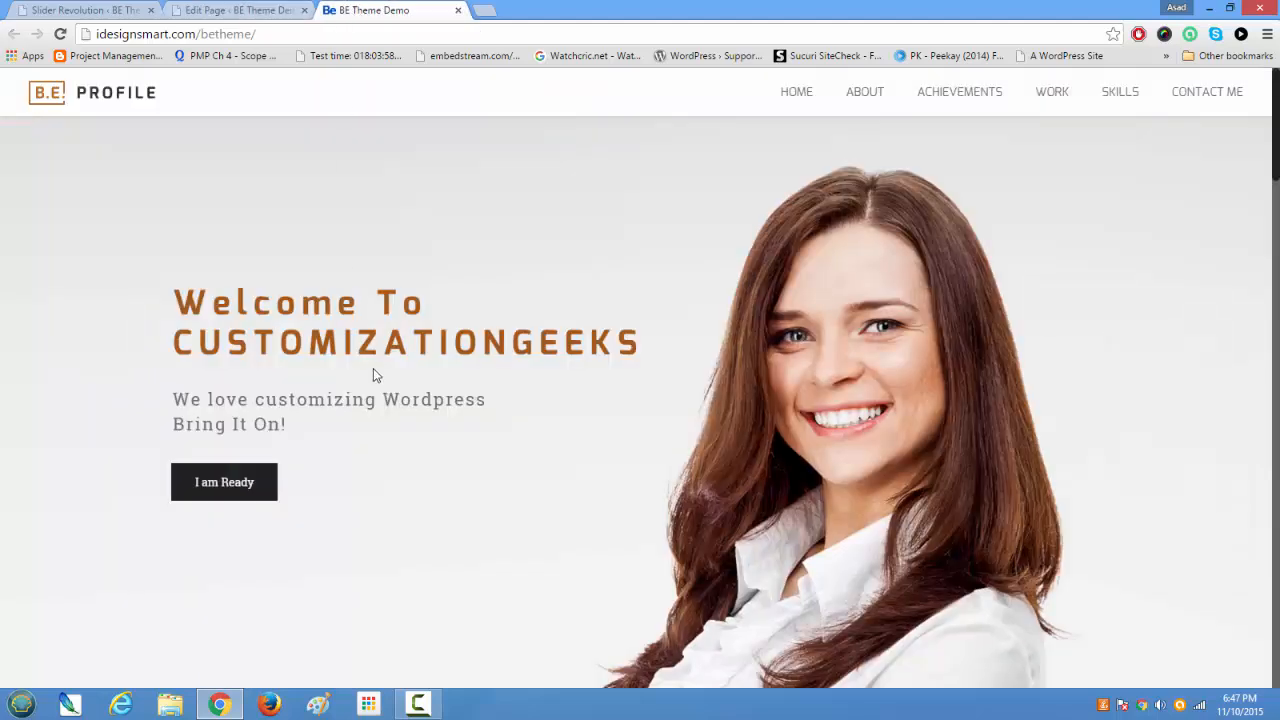
{"action": "scroll", "coordinate": [373, 370], "scroll_direction": "down", "scroll_amount": 2}
{"action": "scroll", "coordinate": [373, 380], "scroll_direction": "up", "scroll_amount": 2}
{"action": "scroll", "coordinate": [348, 521], "scroll_direction": "down", "scroll_amount": 3}
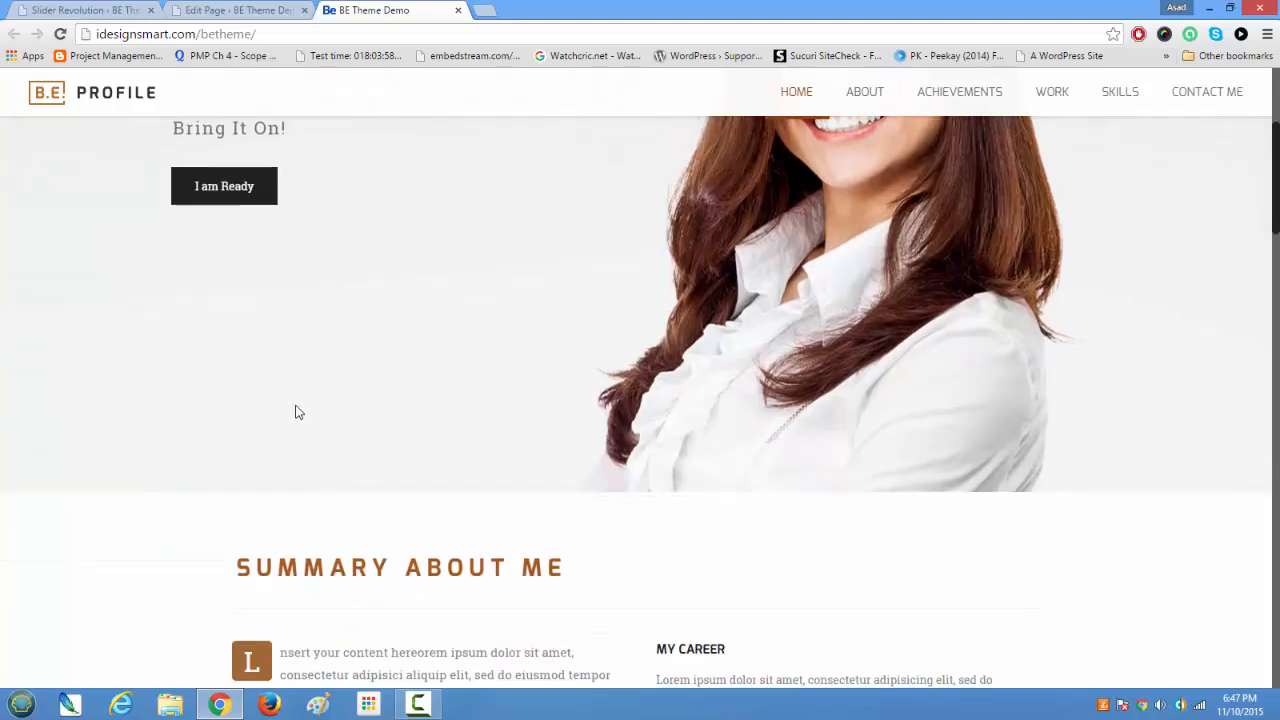
{"action": "scroll", "coordinate": [296, 412], "scroll_direction": "down", "scroll_amount": 5}
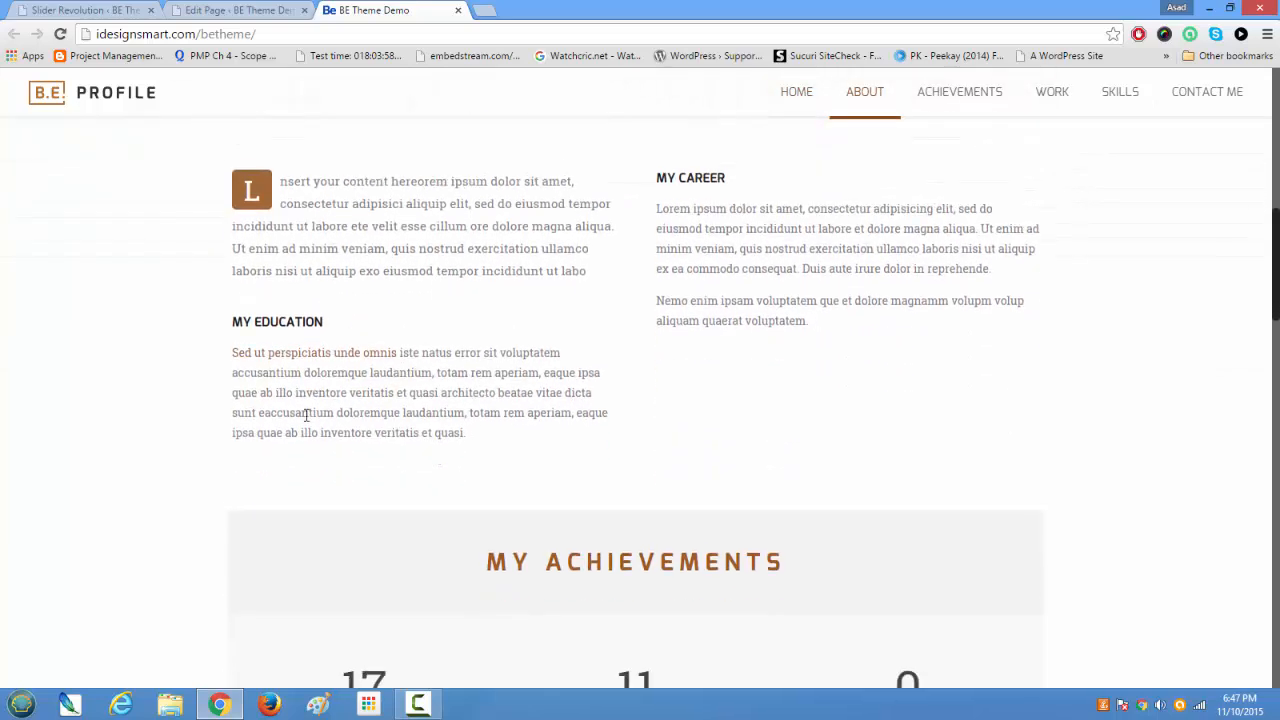
{"action": "scroll", "coordinate": [632, 418], "scroll_direction": "up", "scroll_amount": 8}
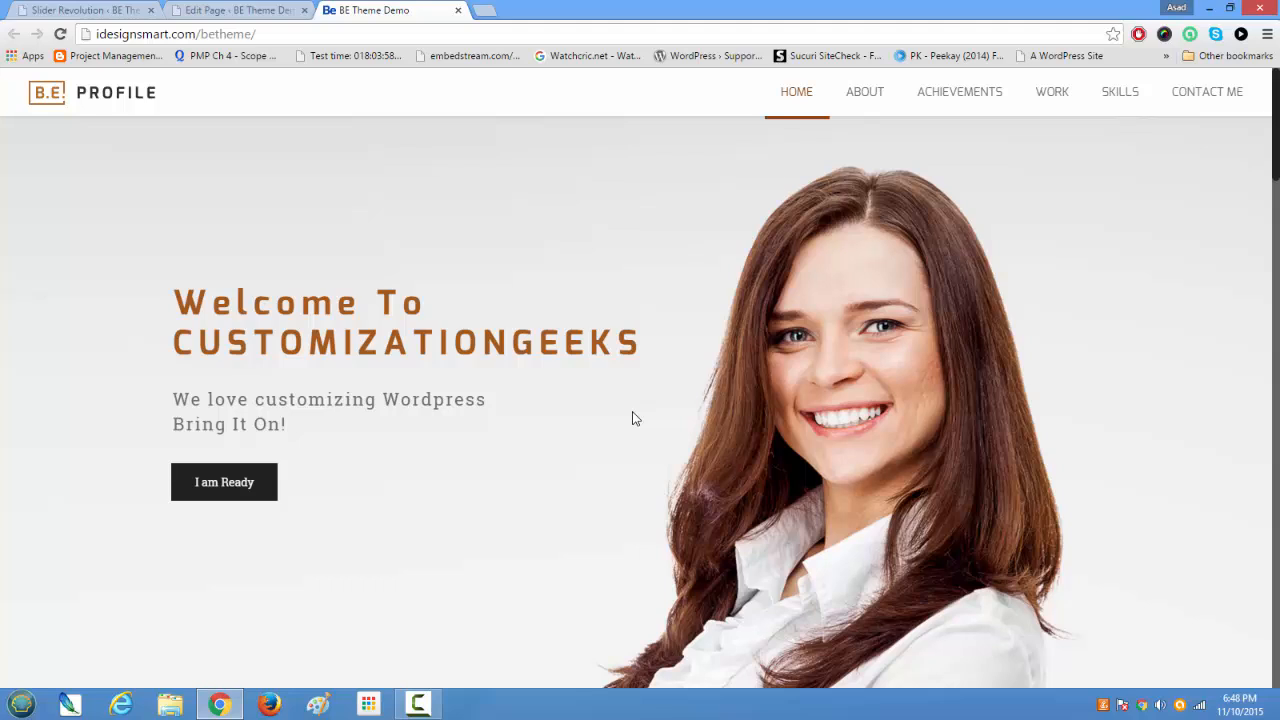
{"action": "scroll", "coordinate": [632, 418], "scroll_direction": "down", "scroll_amount": 3}
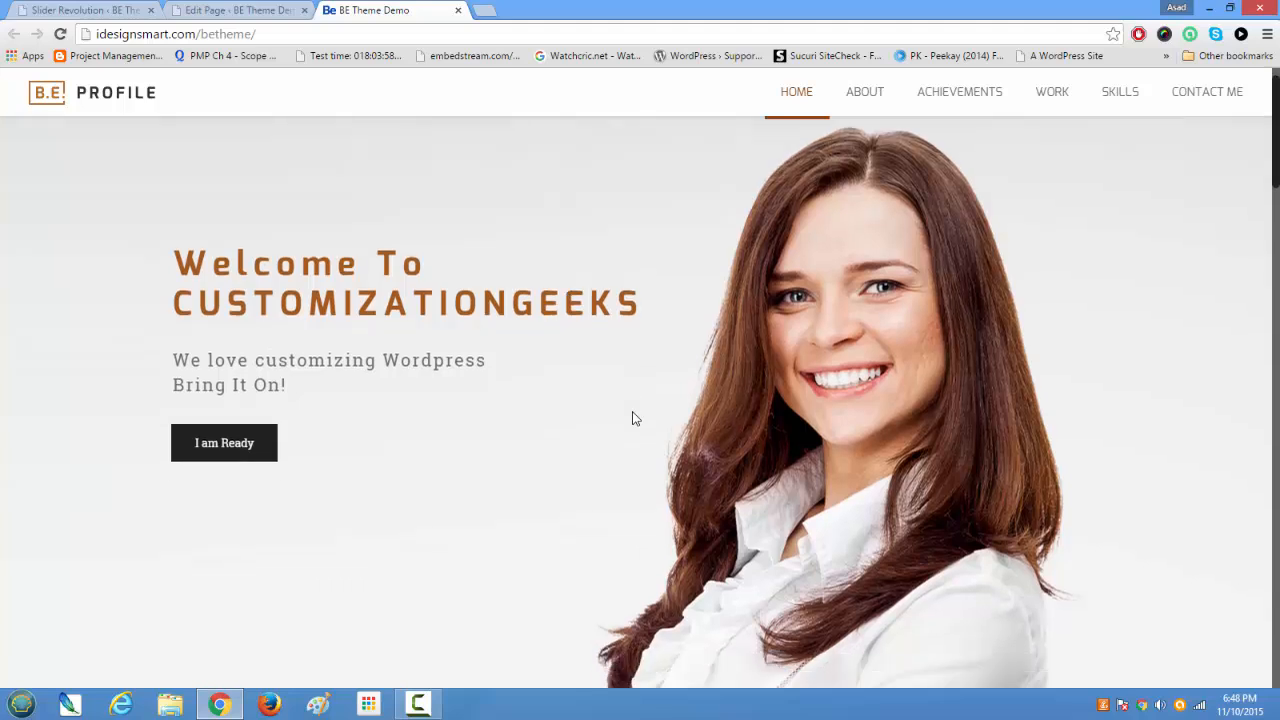
{"action": "scroll", "coordinate": [632, 418], "scroll_direction": "down", "scroll_amount": 6}
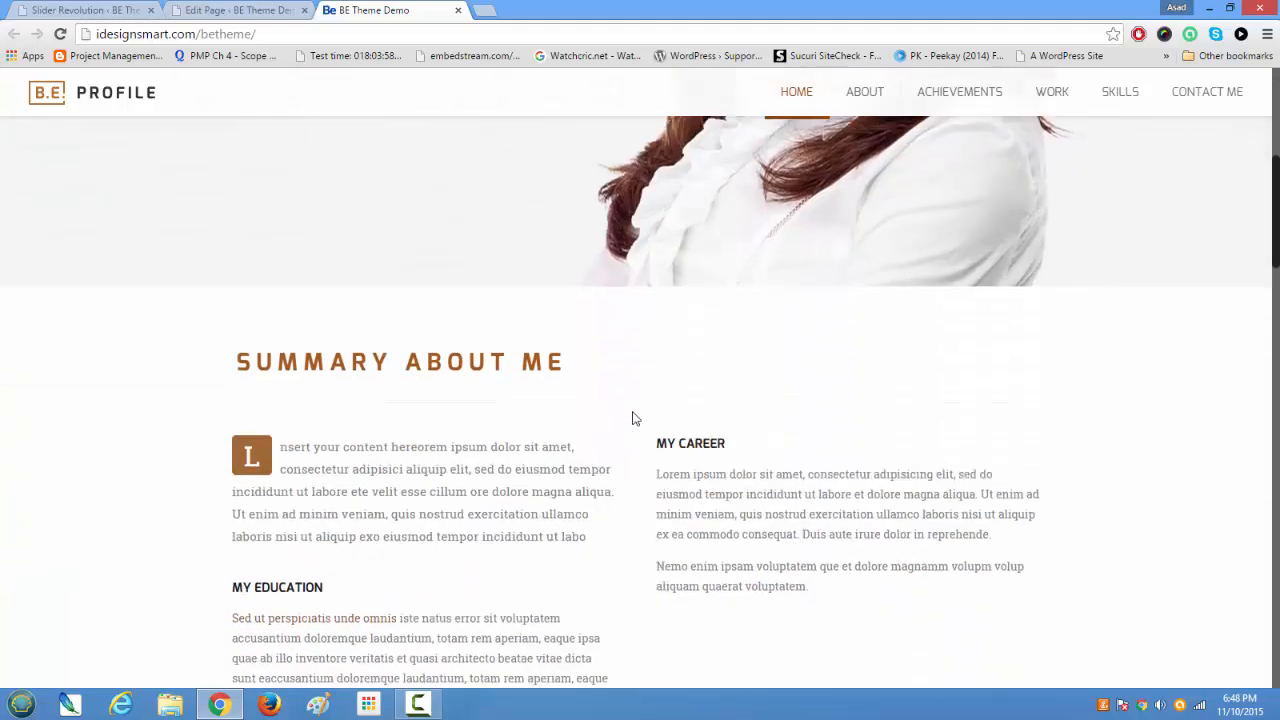
{"action": "scroll", "coordinate": [632, 418], "scroll_direction": "up", "scroll_amount": 2}
{"action": "scroll", "coordinate": [632, 418], "scroll_direction": "up", "scroll_amount": 1}
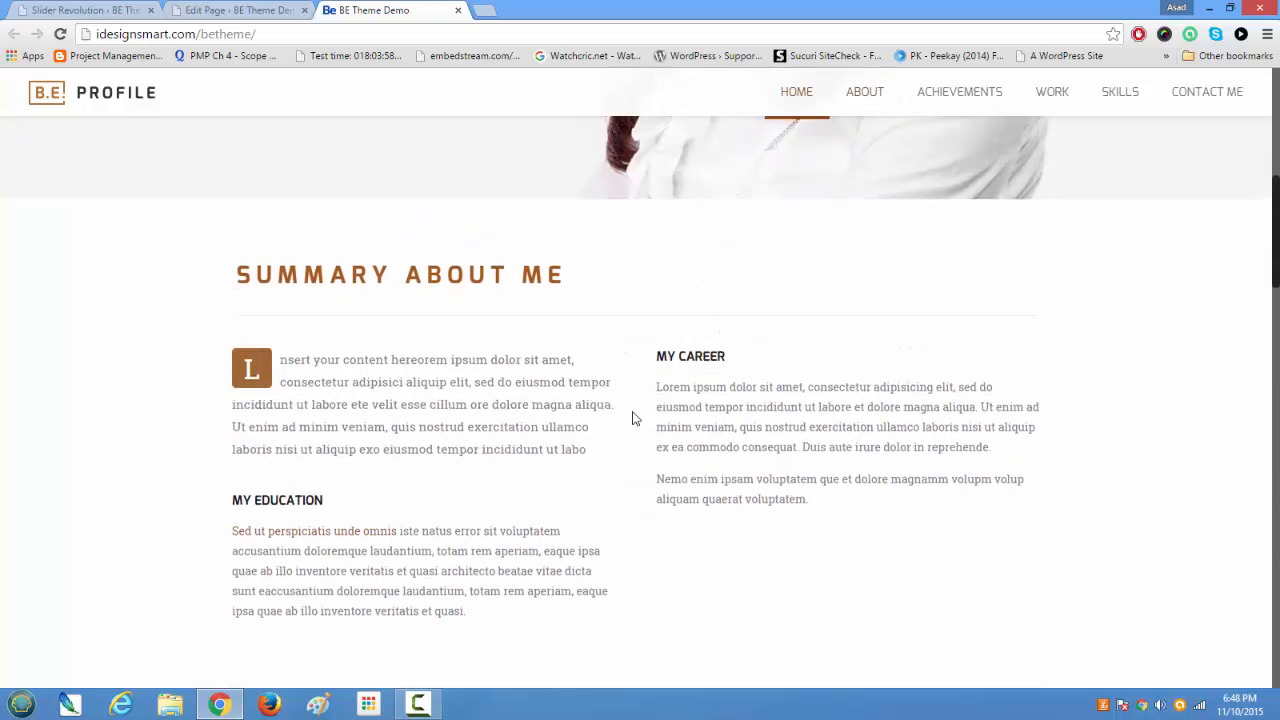
{"action": "scroll", "coordinate": [632, 418], "scroll_direction": "down", "scroll_amount": 1}
{"action": "scroll", "coordinate": [594, 423], "scroll_direction": "up", "scroll_amount": 6}
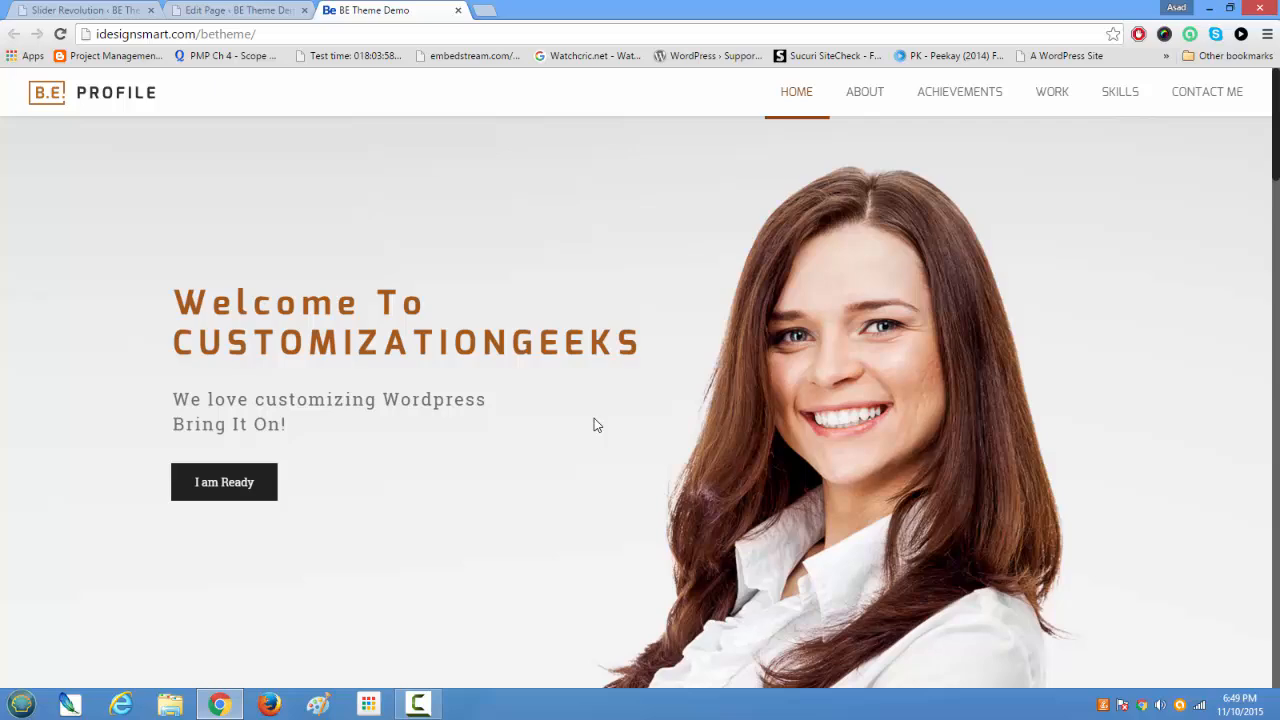
{"action": "scroll", "coordinate": [594, 420], "scroll_direction": "down", "scroll_amount": 5}
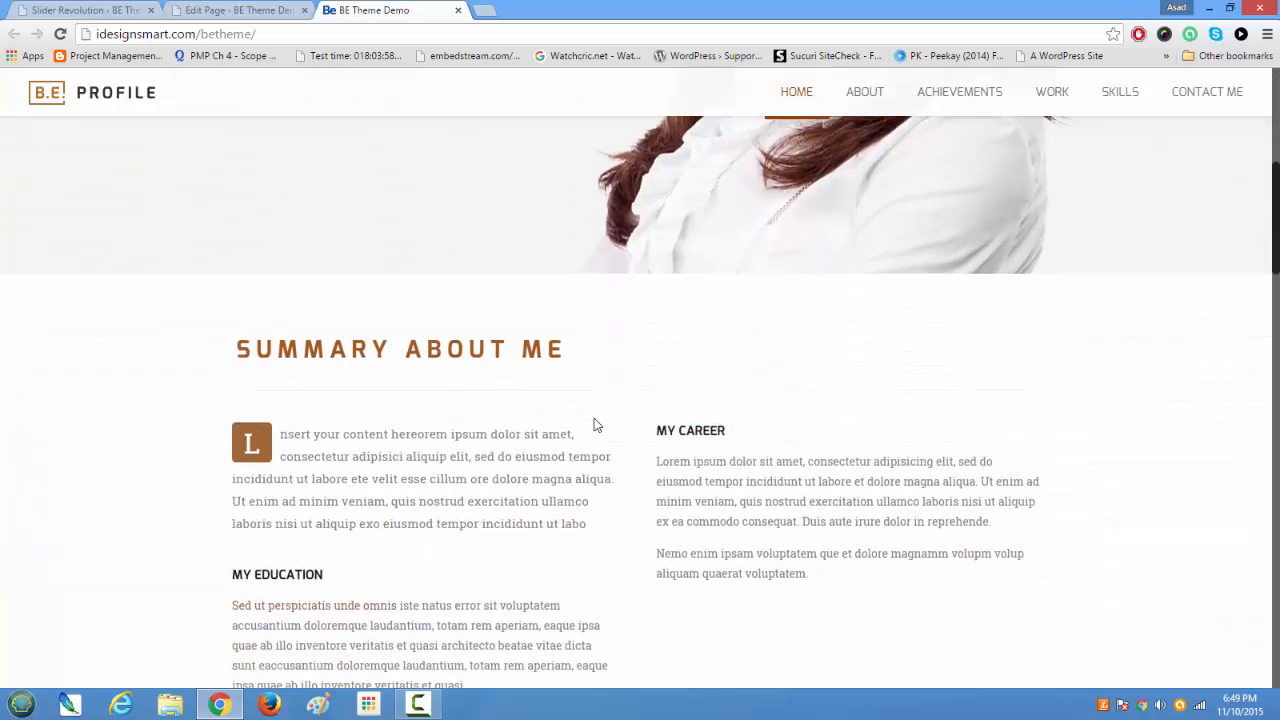
{"action": "scroll", "coordinate": [389, 346], "scroll_direction": "down", "scroll_amount": 3}
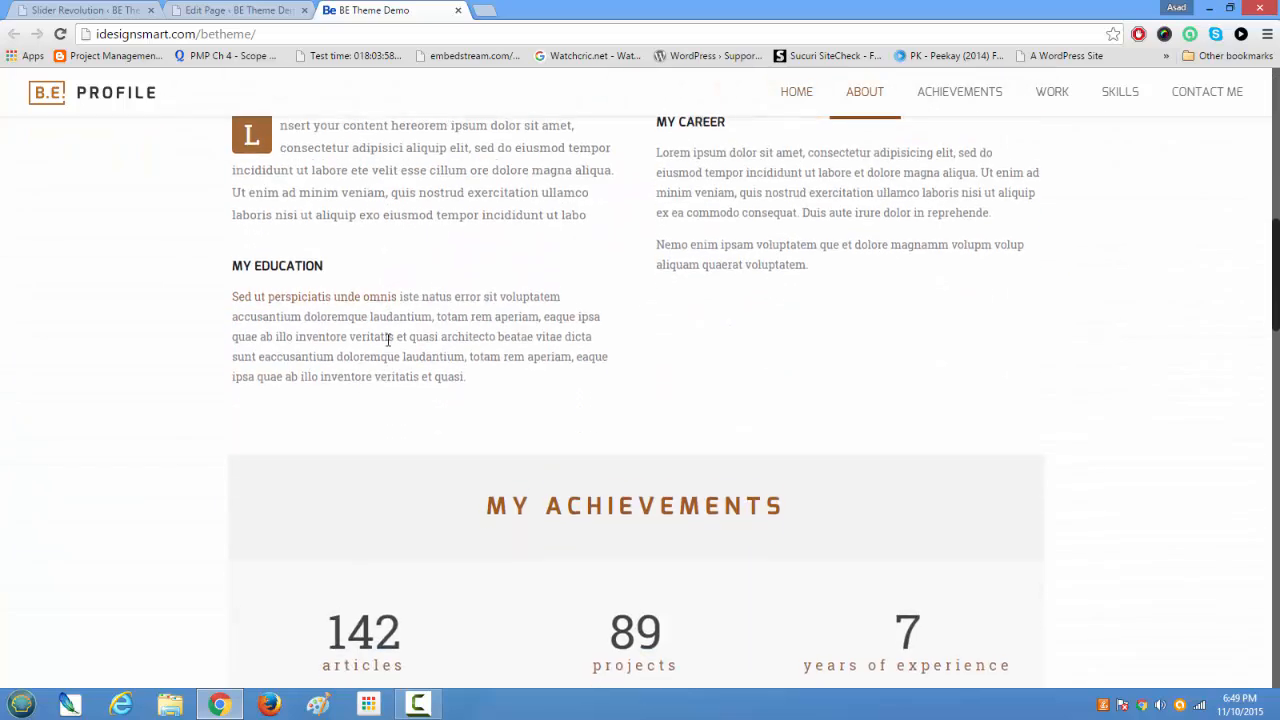
{"action": "scroll", "coordinate": [600, 340], "scroll_direction": "up", "scroll_amount": 2}
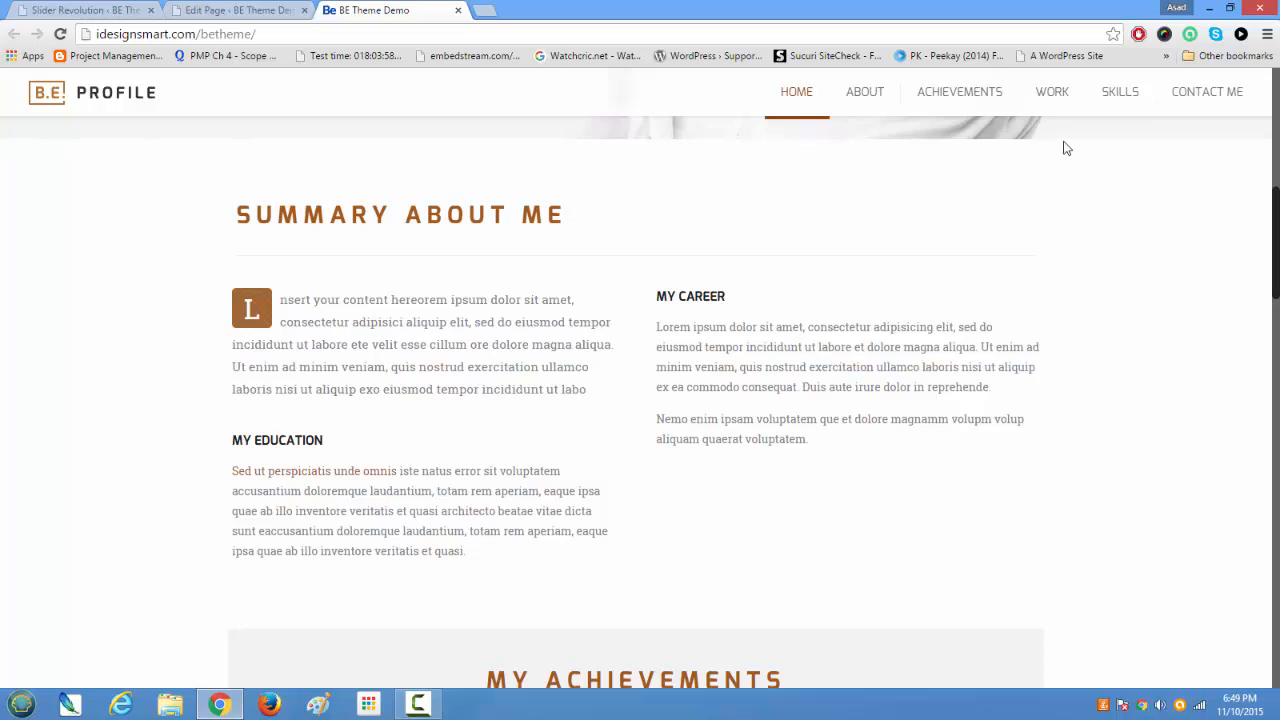
Step: Highlight the Summary About Me section and look through the latest work, skills and contact sections beneath it
{"action": "left_click_drag", "start_coordinate": [20, 158], "coordinate": [1127, 578]}
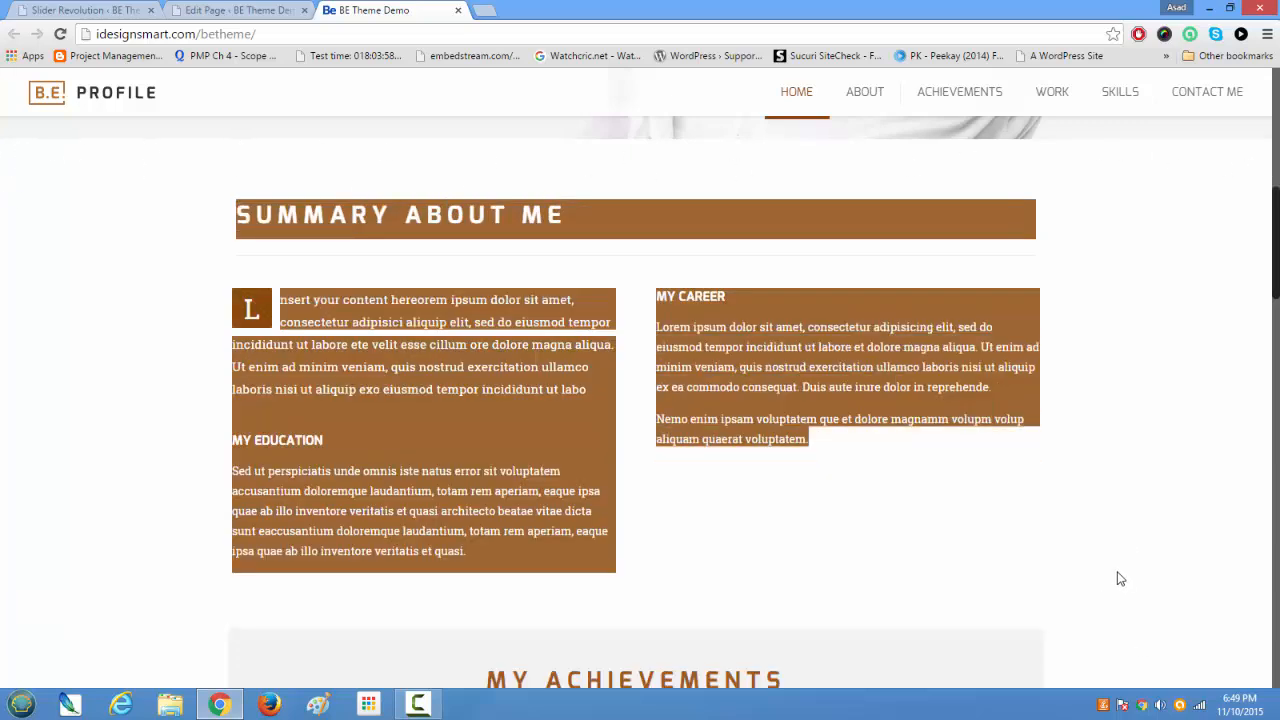
{"action": "scroll", "coordinate": [997, 557], "scroll_direction": "down", "scroll_amount": 3}
{"action": "scroll", "coordinate": [533, 450], "scroll_direction": "down", "scroll_amount": 5}
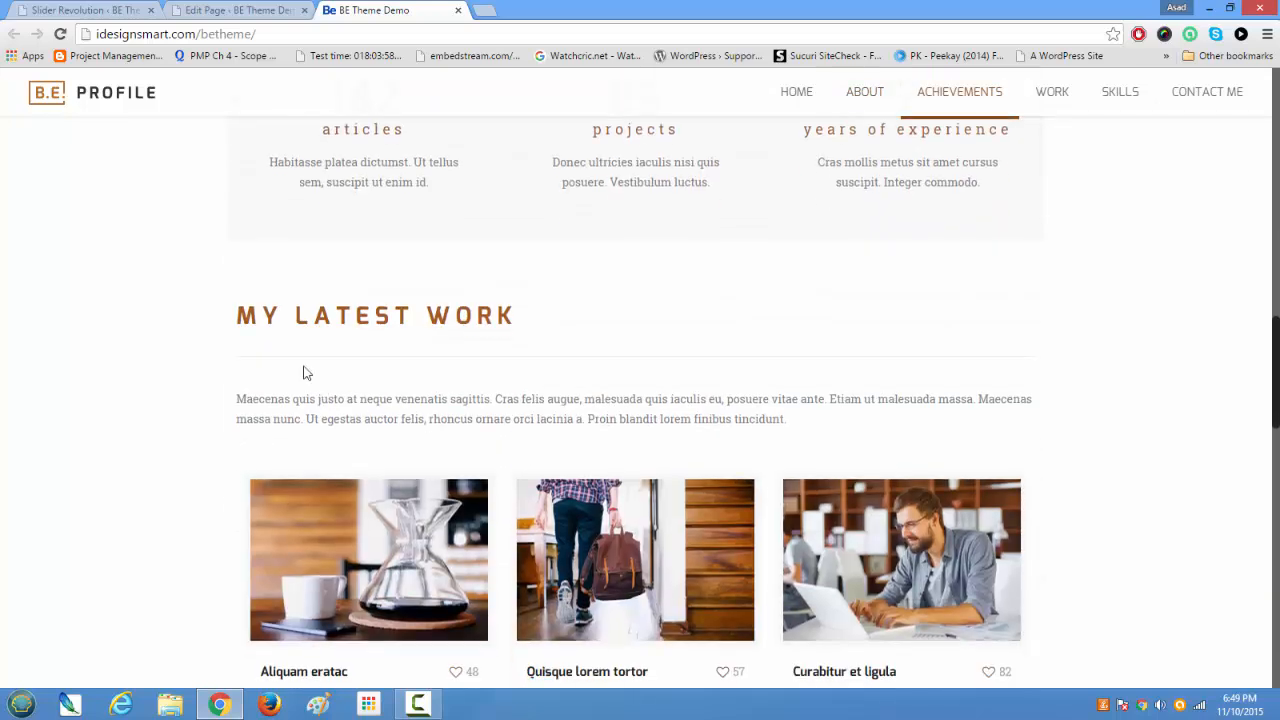
{"action": "scroll", "coordinate": [443, 480], "scroll_direction": "down", "scroll_amount": 2}
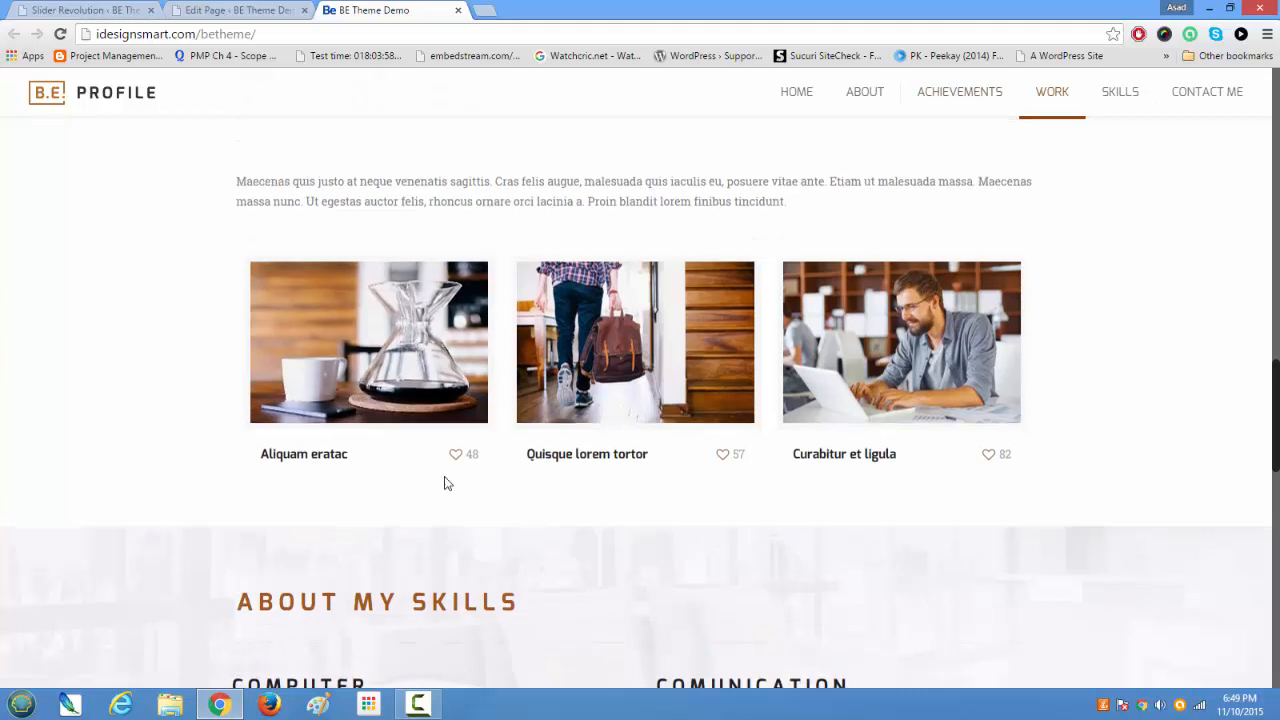
{"action": "scroll", "coordinate": [445, 483], "scroll_direction": "up", "scroll_amount": 1}
{"action": "scroll", "coordinate": [445, 483], "scroll_direction": "up", "scroll_amount": 1}
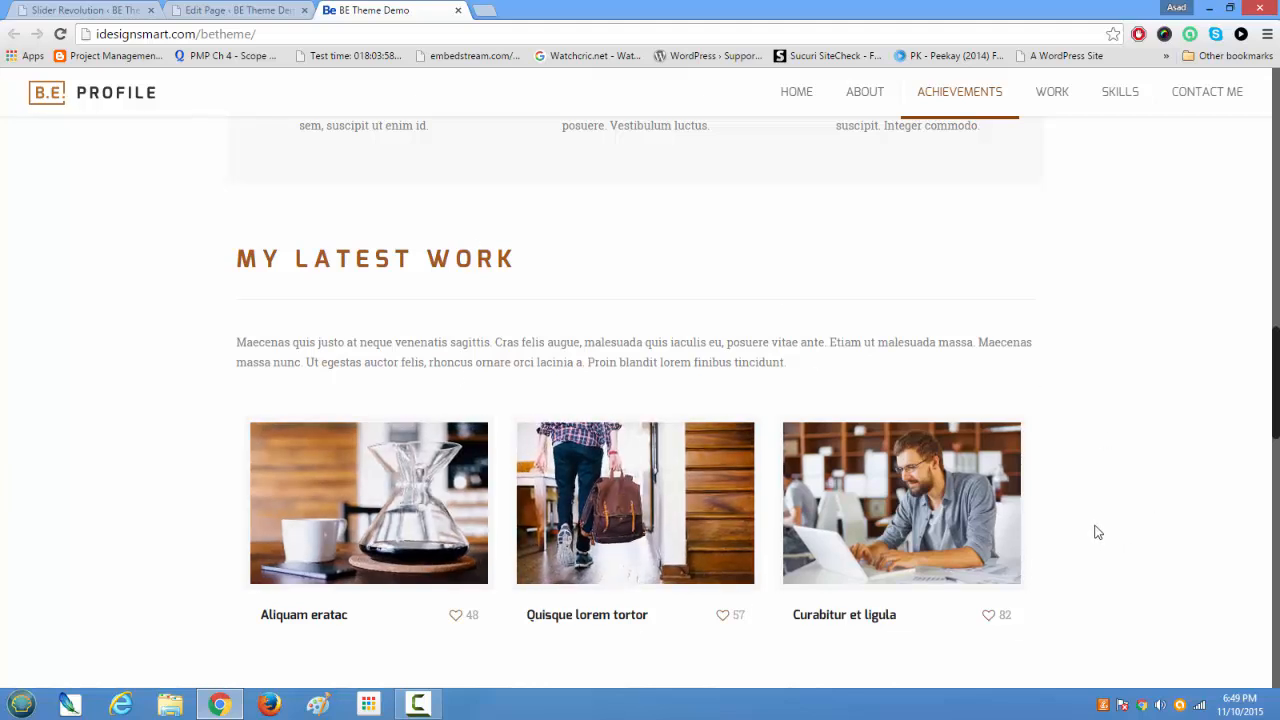
{"action": "scroll", "coordinate": [1090, 520], "scroll_direction": "down", "scroll_amount": 5}
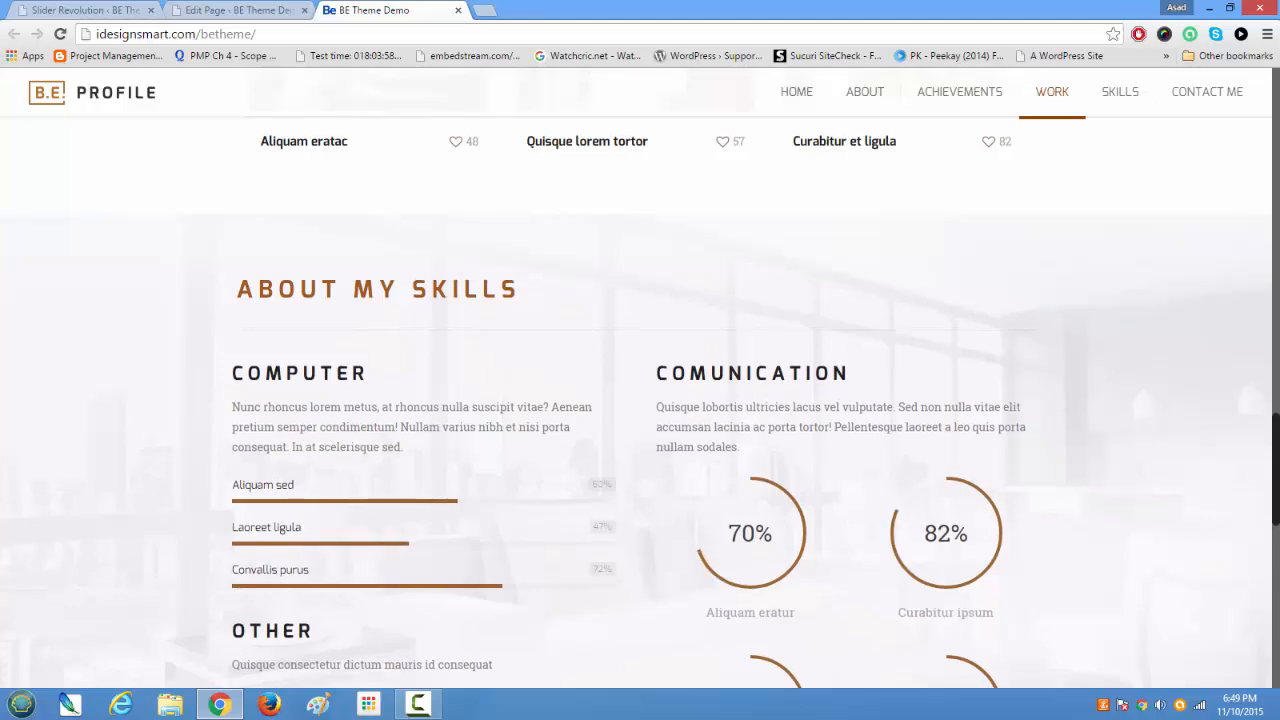
{"action": "scroll", "coordinate": [1270, 440], "scroll_direction": "up", "scroll_amount": 3}
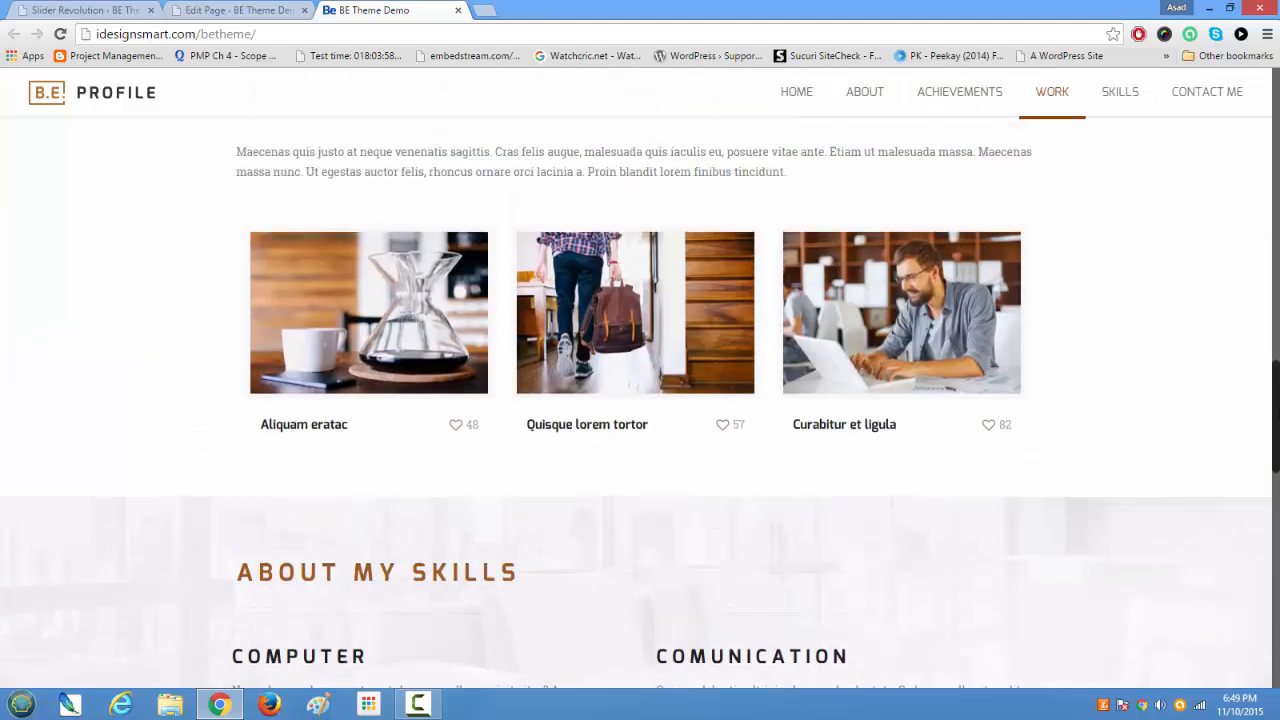
{"action": "scroll", "coordinate": [1266, 472], "scroll_direction": "down", "scroll_amount": 1}
{"action": "scroll", "coordinate": [1266, 472], "scroll_direction": "down", "scroll_amount": 6}
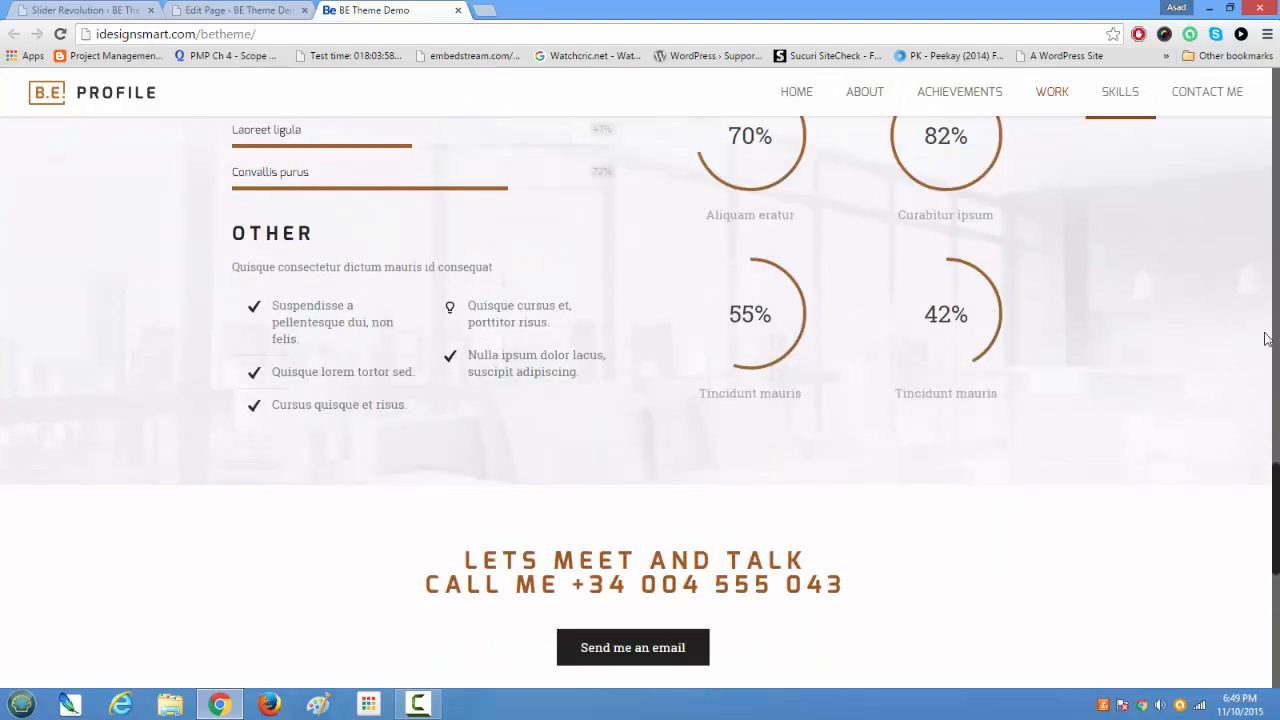
Step: Go back to the Summary About Me section and clear its text selection
{"action": "scroll", "coordinate": [1251, 243], "scroll_direction": "up", "scroll_amount": 15}
{"action": "left_click_drag", "start_coordinate": [1254, 241], "coordinate": [1255, 243]}
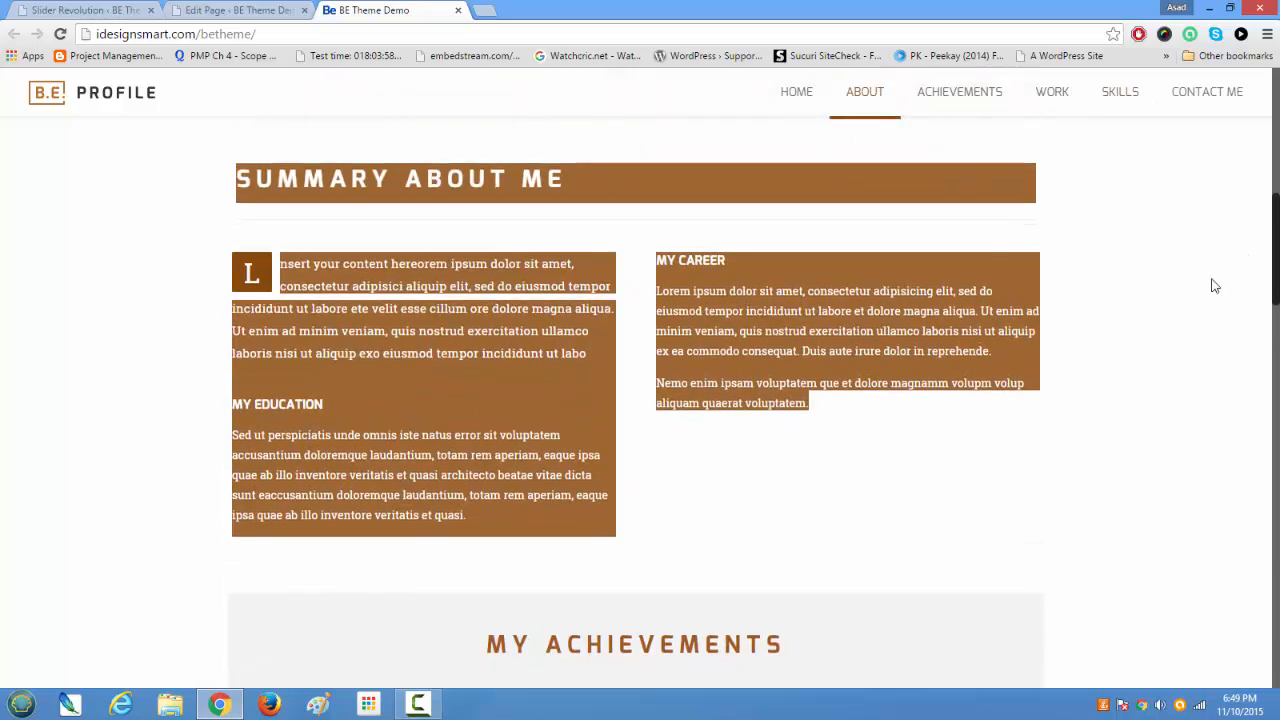
{"action": "left_click", "coordinate": [1000, 478]}
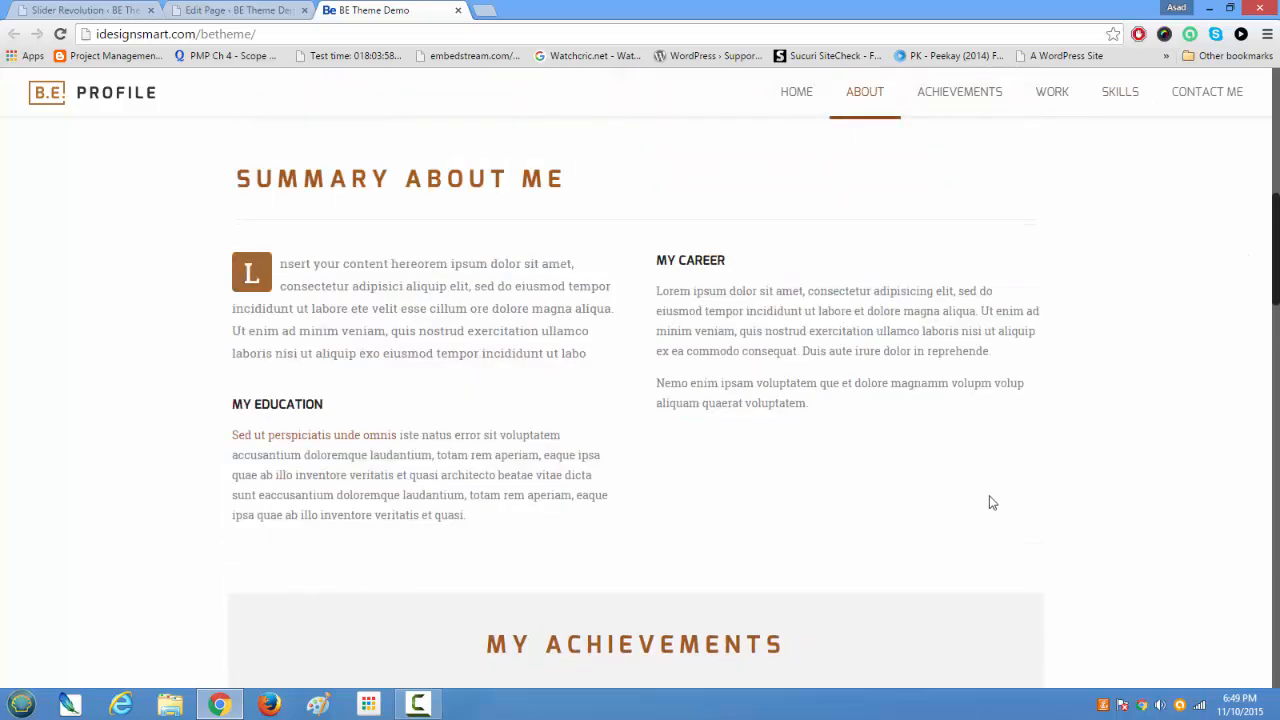
Step: Examine the My Latest Work section, highlighting its heading and its introductory paragraph
{"action": "scroll", "coordinate": [990, 493], "scroll_direction": "down", "scroll_amount": 6}
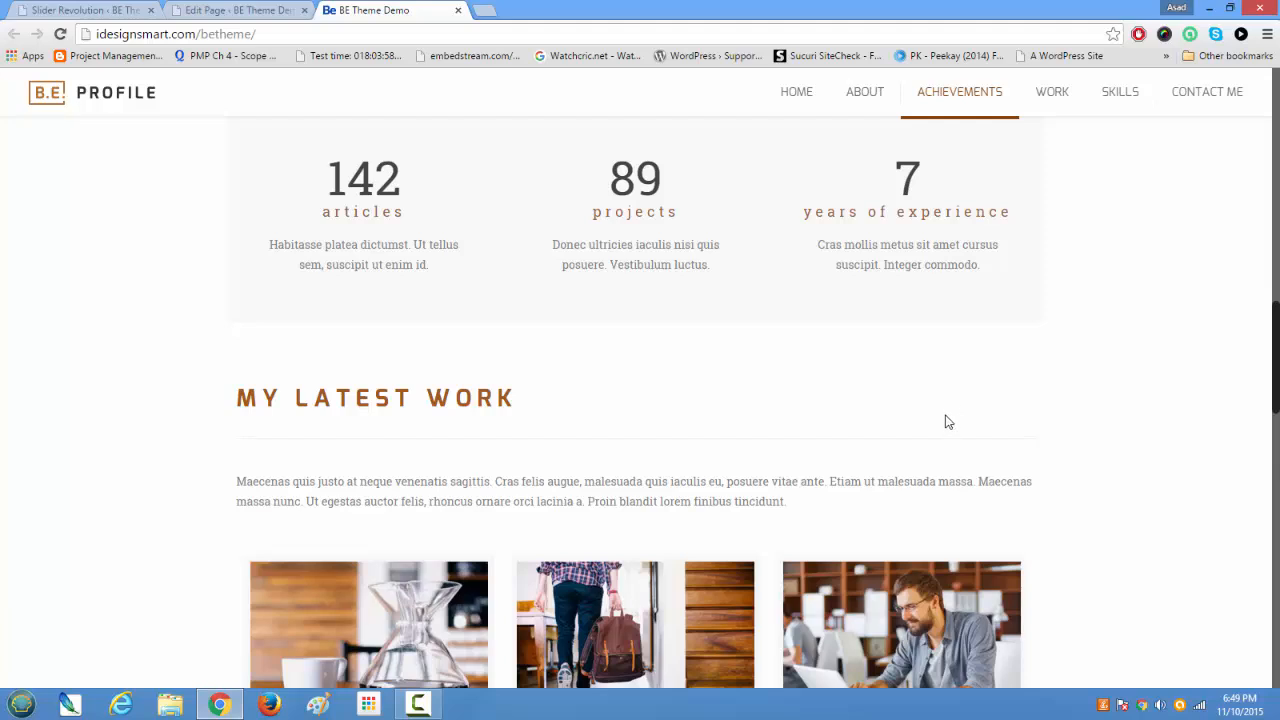
{"action": "scroll", "coordinate": [948, 422], "scroll_direction": "down", "scroll_amount": 1}
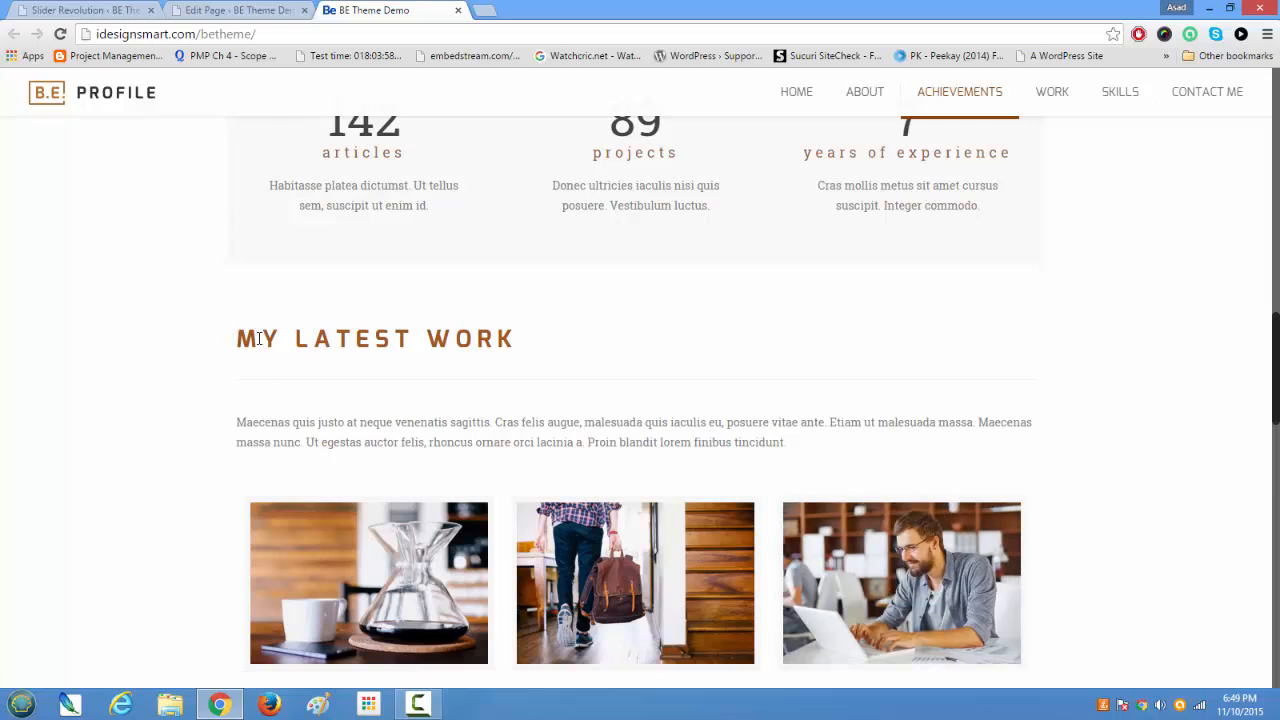
{"action": "left_click_drag", "start_coordinate": [237, 340], "coordinate": [584, 340]}
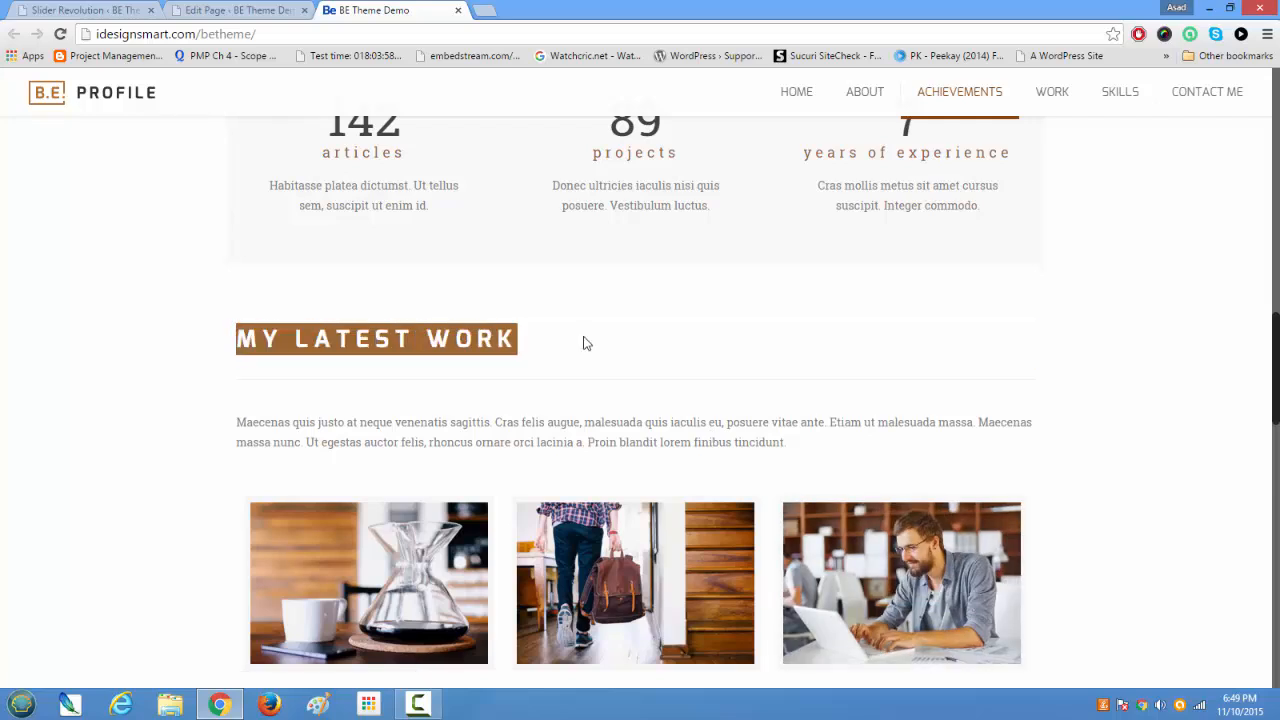
{"action": "scroll", "coordinate": [586, 343], "scroll_direction": "down", "scroll_amount": 3}
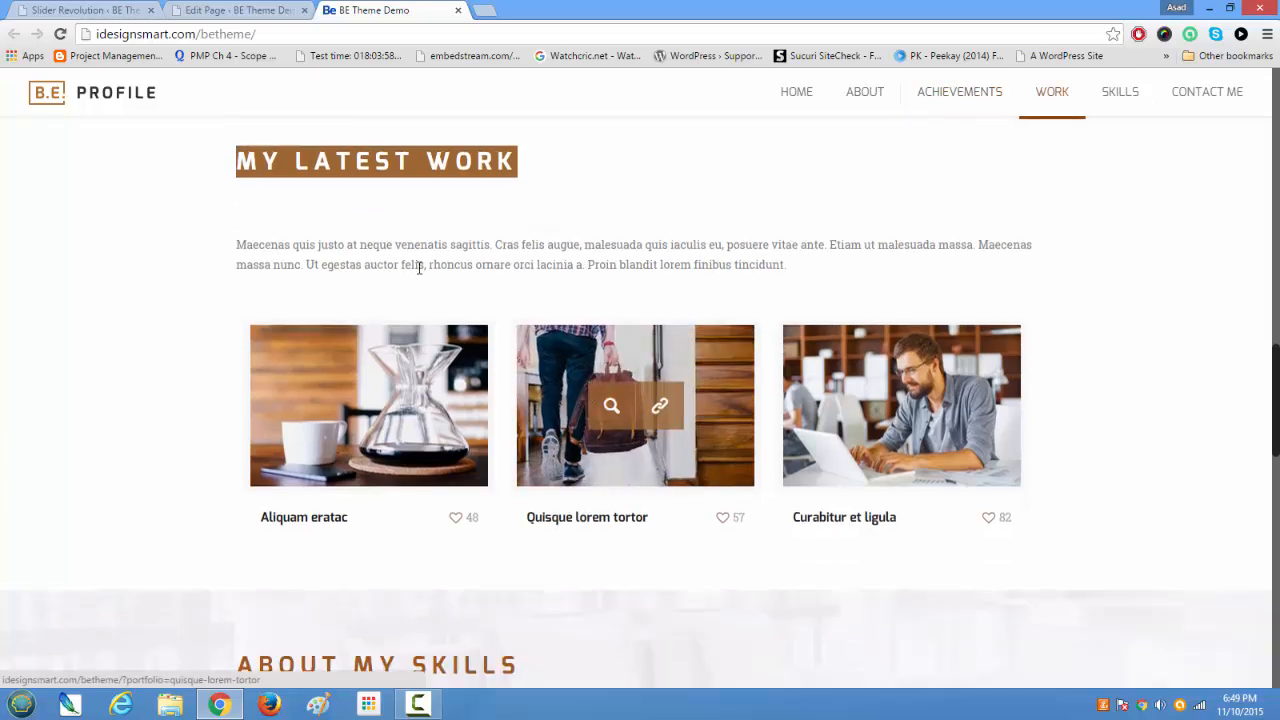
{"action": "left_click_drag", "start_coordinate": [403, 244], "coordinate": [801, 269]}
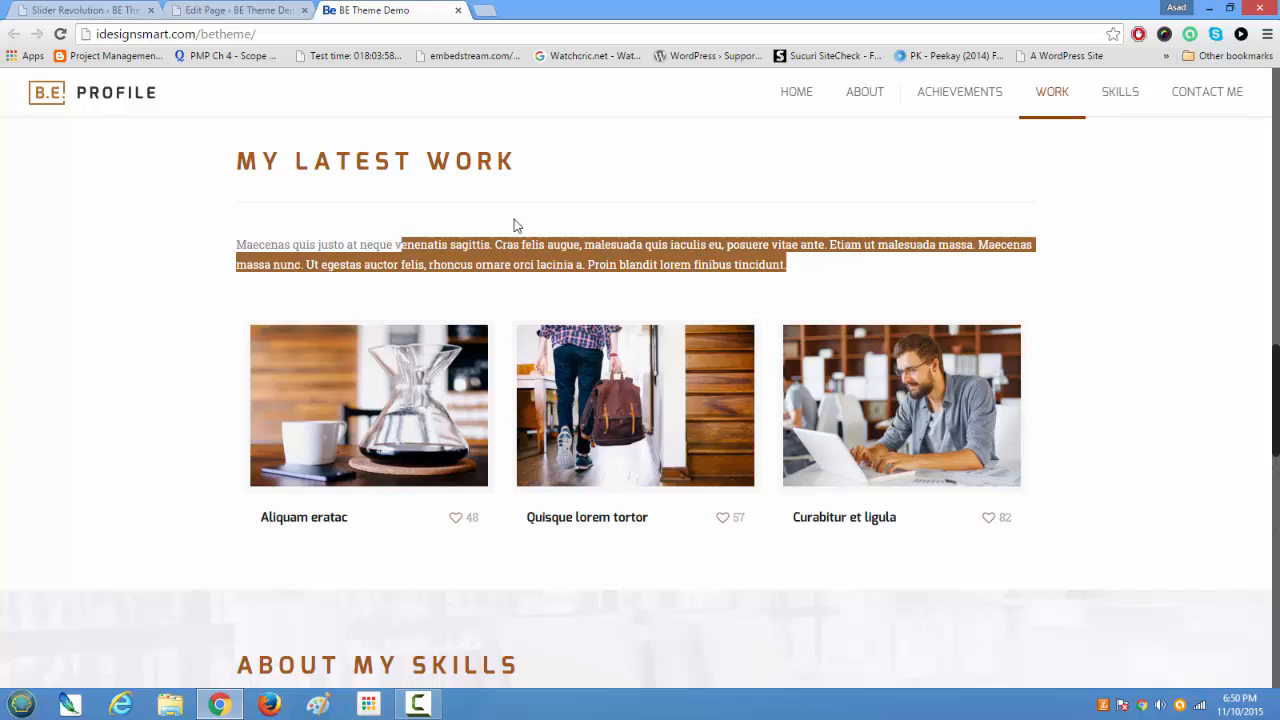
{"action": "left_click", "coordinate": [588, 312]}
{"action": "left_click_drag", "start_coordinate": [777, 268], "coordinate": [232, 232]}
{"action": "scroll", "coordinate": [366, 283], "scroll_direction": "down", "scroll_amount": 1}
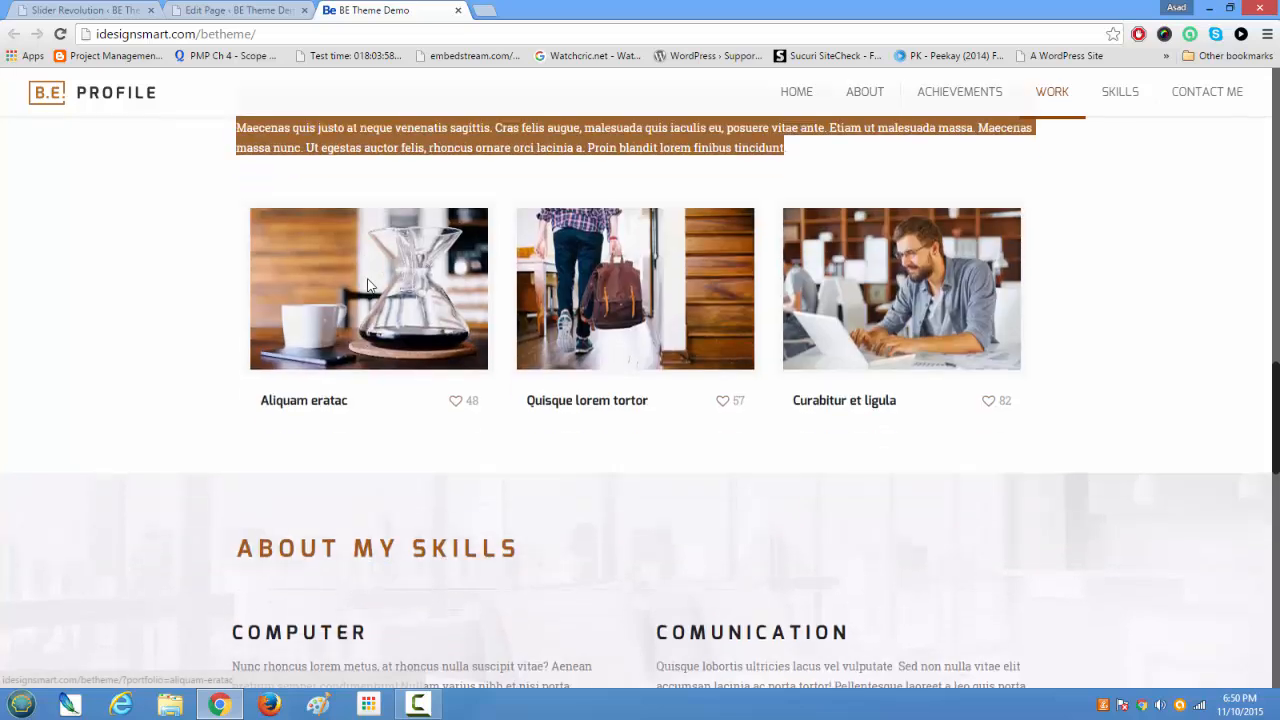
Step: Look over the live page's sections from Summary About Me to the contact area and return to My Achievements
{"action": "scroll", "coordinate": [366, 283], "scroll_direction": "up", "scroll_amount": 4}
{"action": "scroll", "coordinate": [366, 285], "scroll_direction": "up", "scroll_amount": 7}
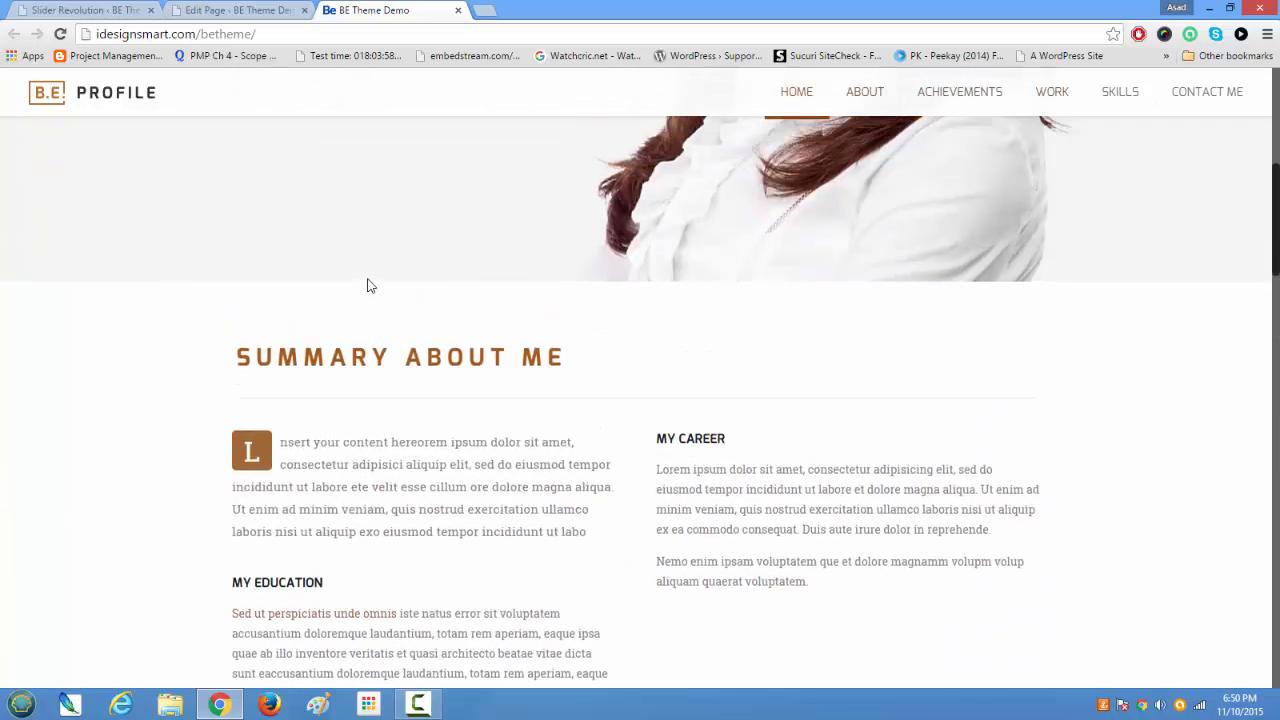
{"action": "scroll", "coordinate": [368, 286], "scroll_direction": "down", "scroll_amount": 1}
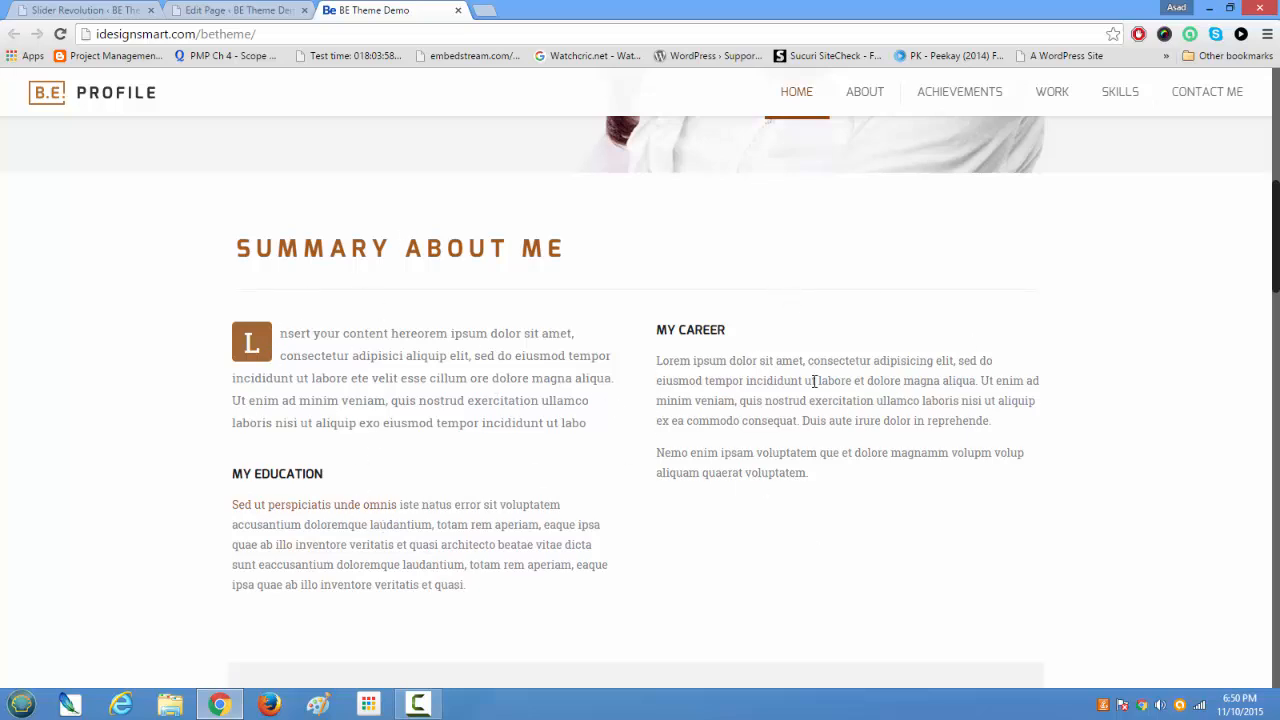
{"action": "scroll", "coordinate": [668, 463], "scroll_direction": "down", "scroll_amount": 3}
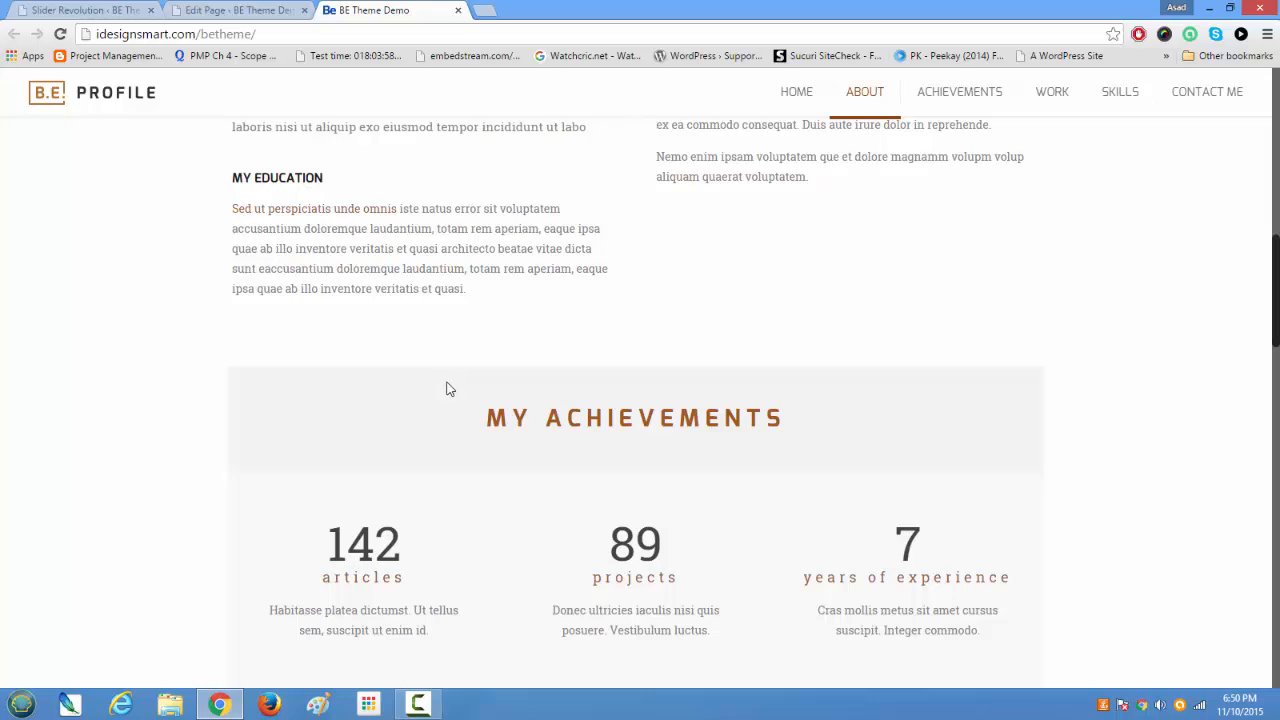
{"action": "scroll", "coordinate": [450, 402], "scroll_direction": "up", "scroll_amount": 1}
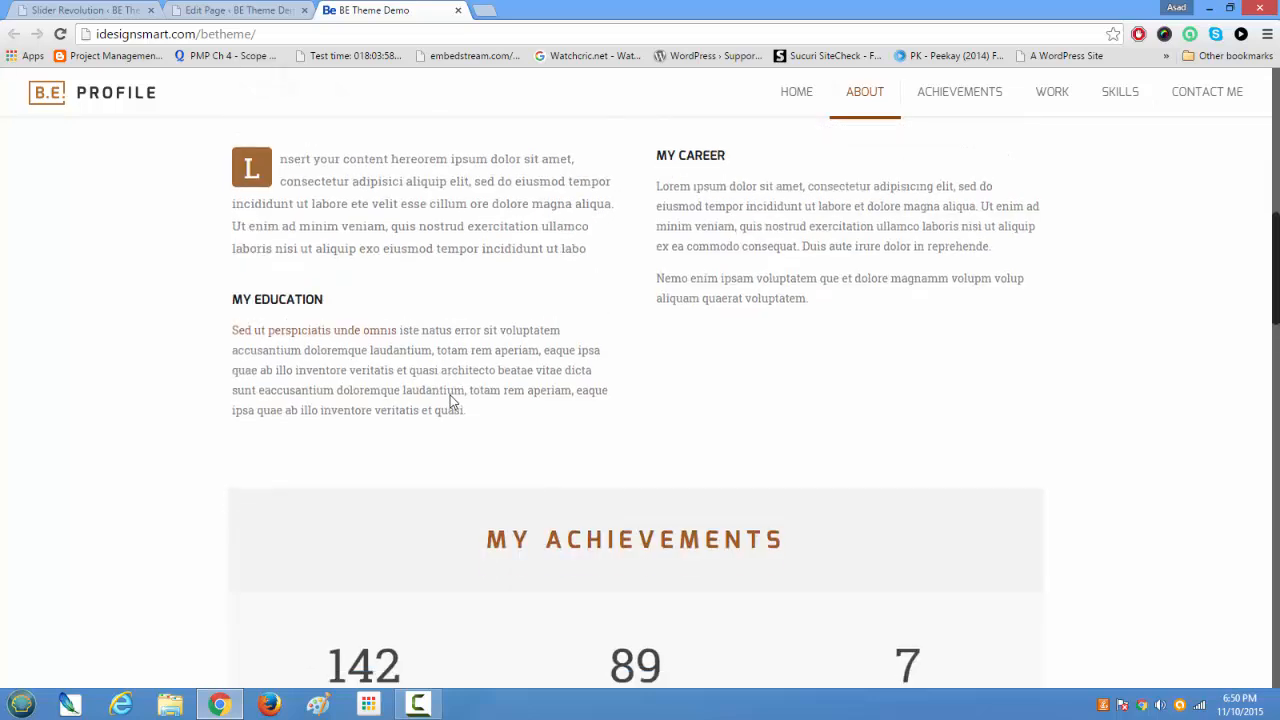
{"action": "scroll", "coordinate": [450, 402], "scroll_direction": "down", "scroll_amount": 6}
{"action": "scroll", "coordinate": [450, 402], "scroll_direction": "down", "scroll_amount": 4}
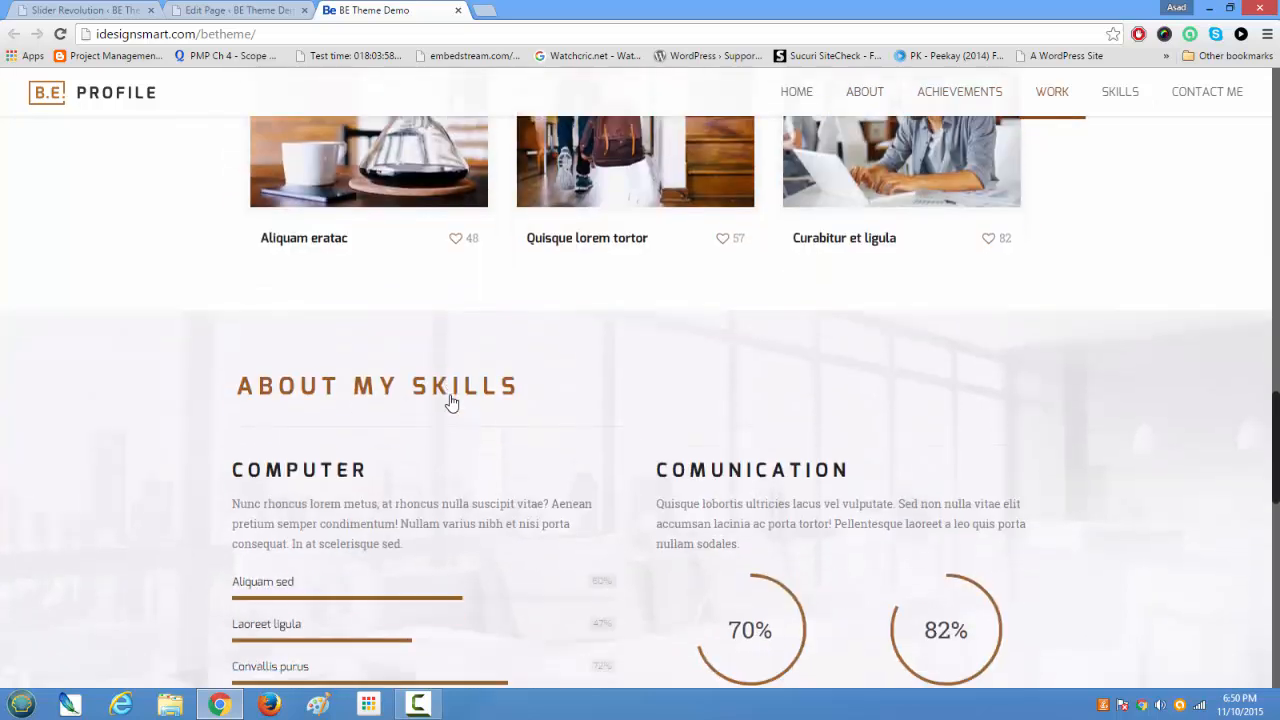
{"action": "scroll", "coordinate": [450, 402], "scroll_direction": "down", "scroll_amount": 3}
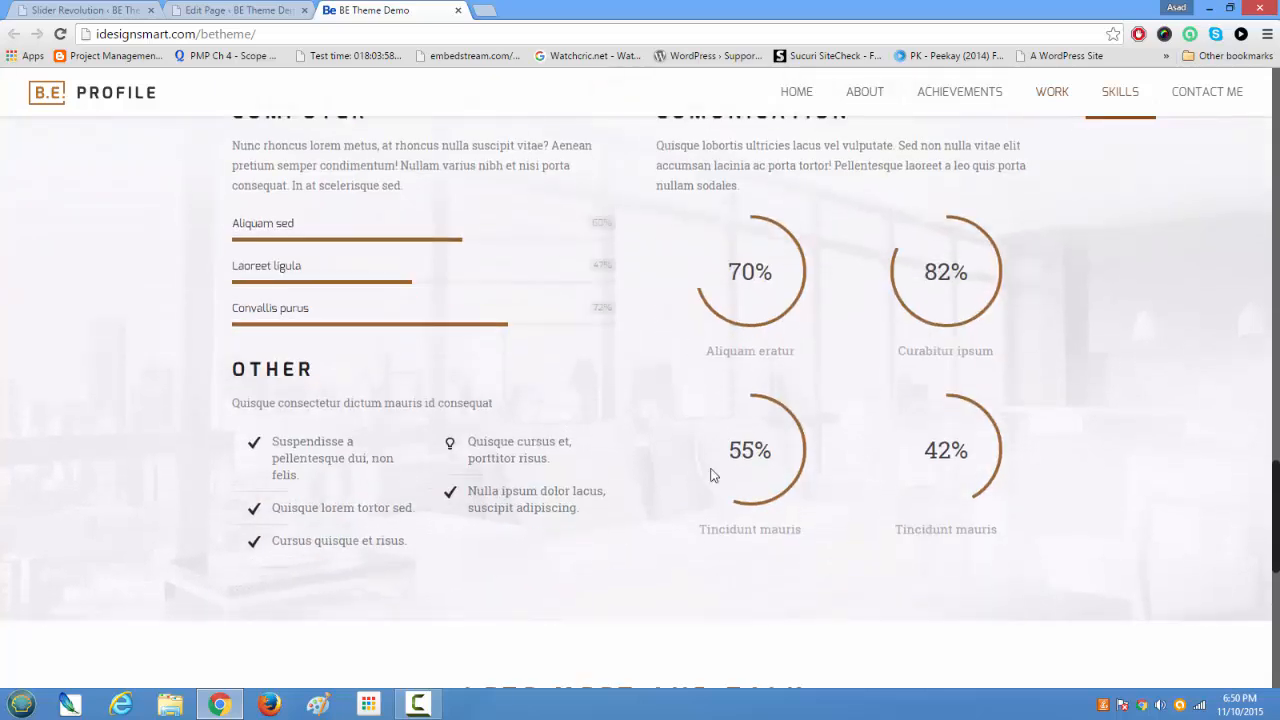
{"action": "scroll", "coordinate": [760, 470], "scroll_direction": "down", "scroll_amount": 3}
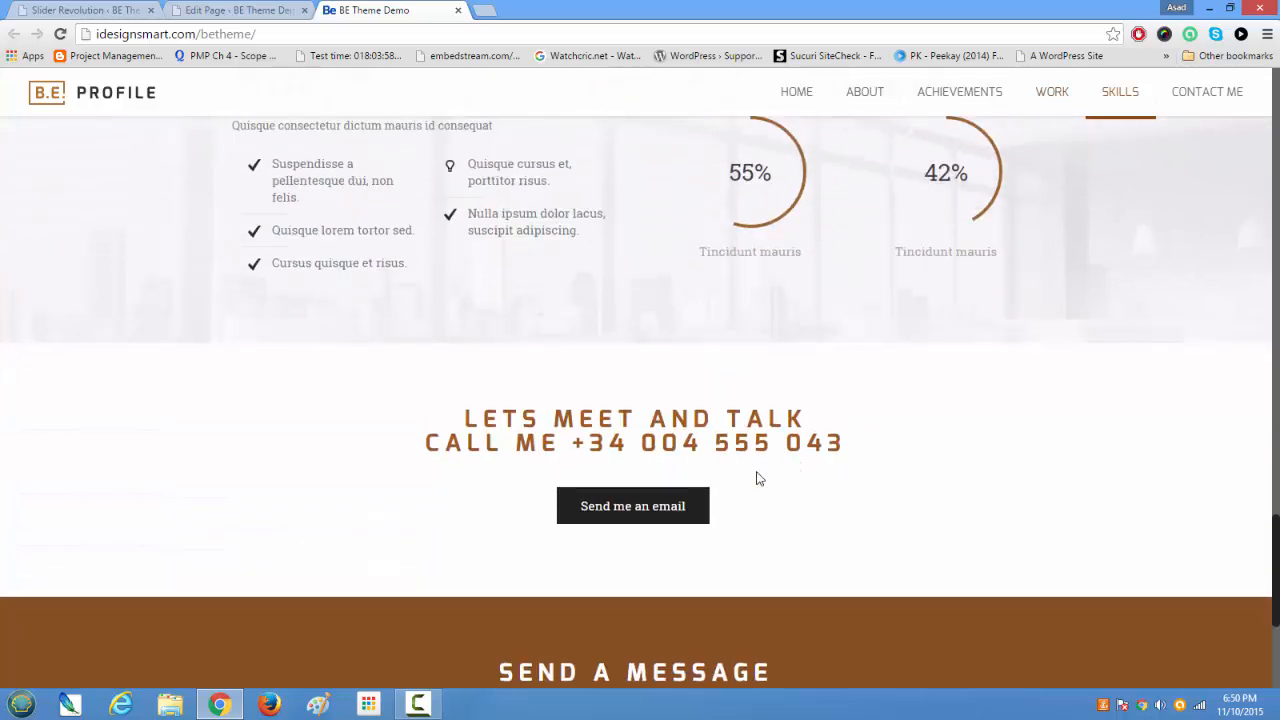
{"action": "scroll", "coordinate": [757, 479], "scroll_direction": "up", "scroll_amount": 3}
{"action": "scroll", "coordinate": [757, 479], "scroll_direction": "up", "scroll_amount": 4}
{"action": "scroll", "coordinate": [757, 475], "scroll_direction": "up", "scroll_amount": 5}
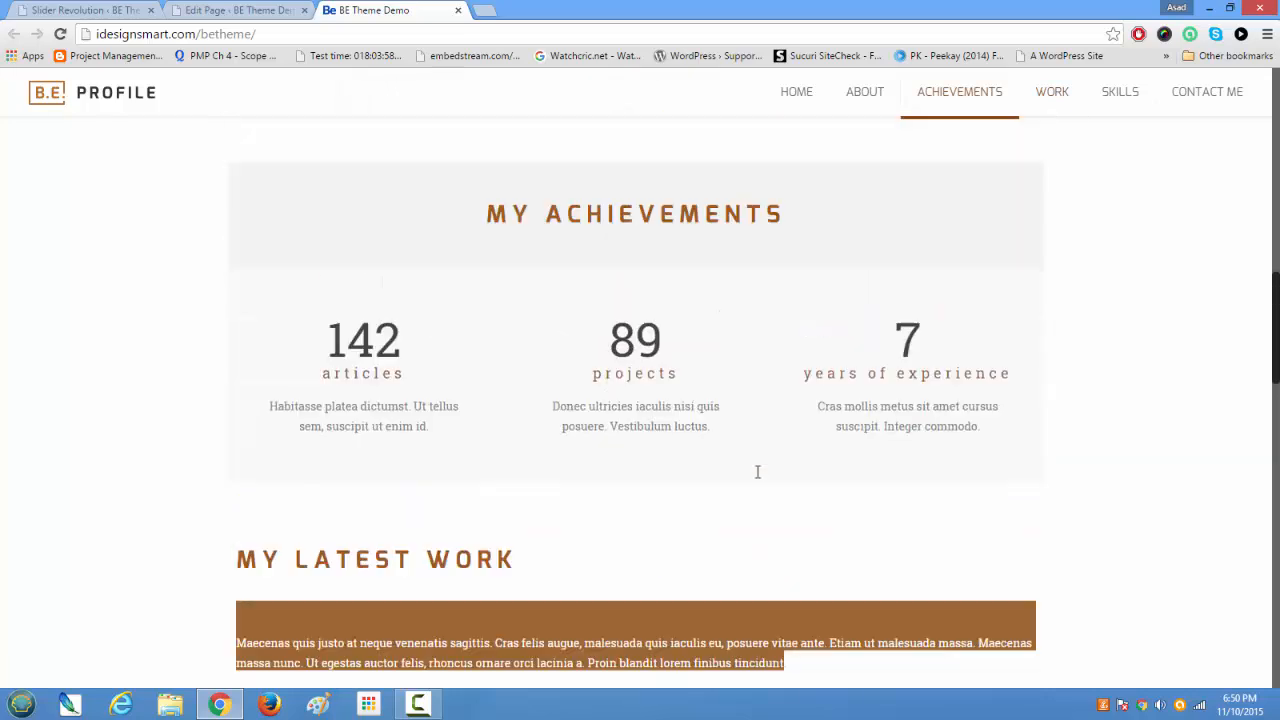
Step: Switch to the page editor and inspect the content of the first section's Heading column, closing it without changes
{"action": "left_click", "coordinate": [252, 10]}
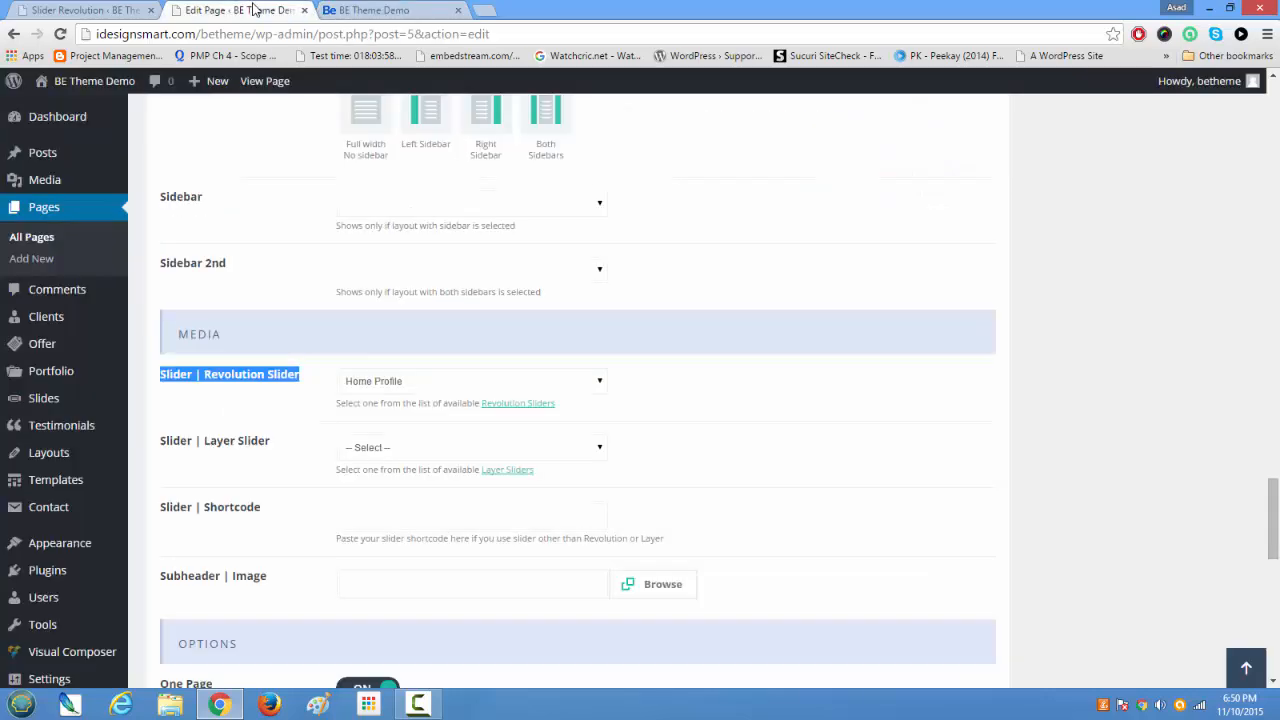
{"action": "scroll", "coordinate": [462, 378], "scroll_direction": "up", "scroll_amount": 6}
{"action": "scroll", "coordinate": [462, 378], "scroll_direction": "up", "scroll_amount": 15}
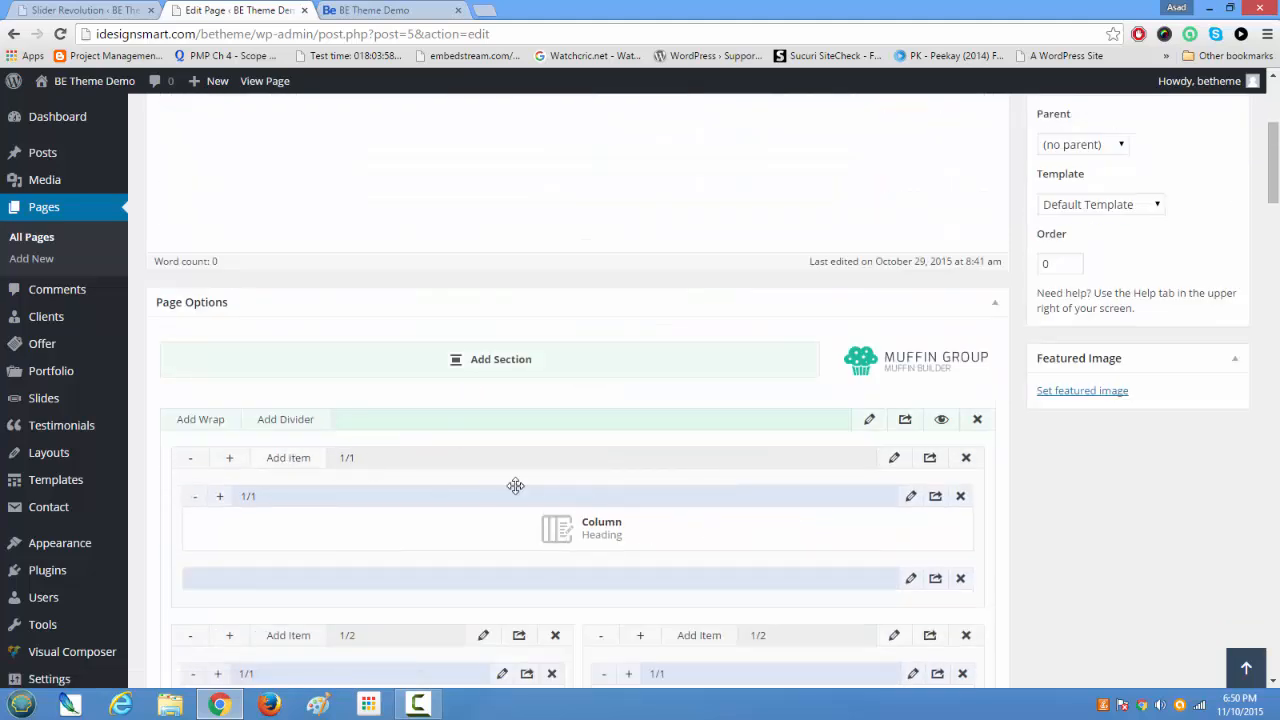
{"action": "scroll", "coordinate": [517, 487], "scroll_direction": "down", "scroll_amount": 1}
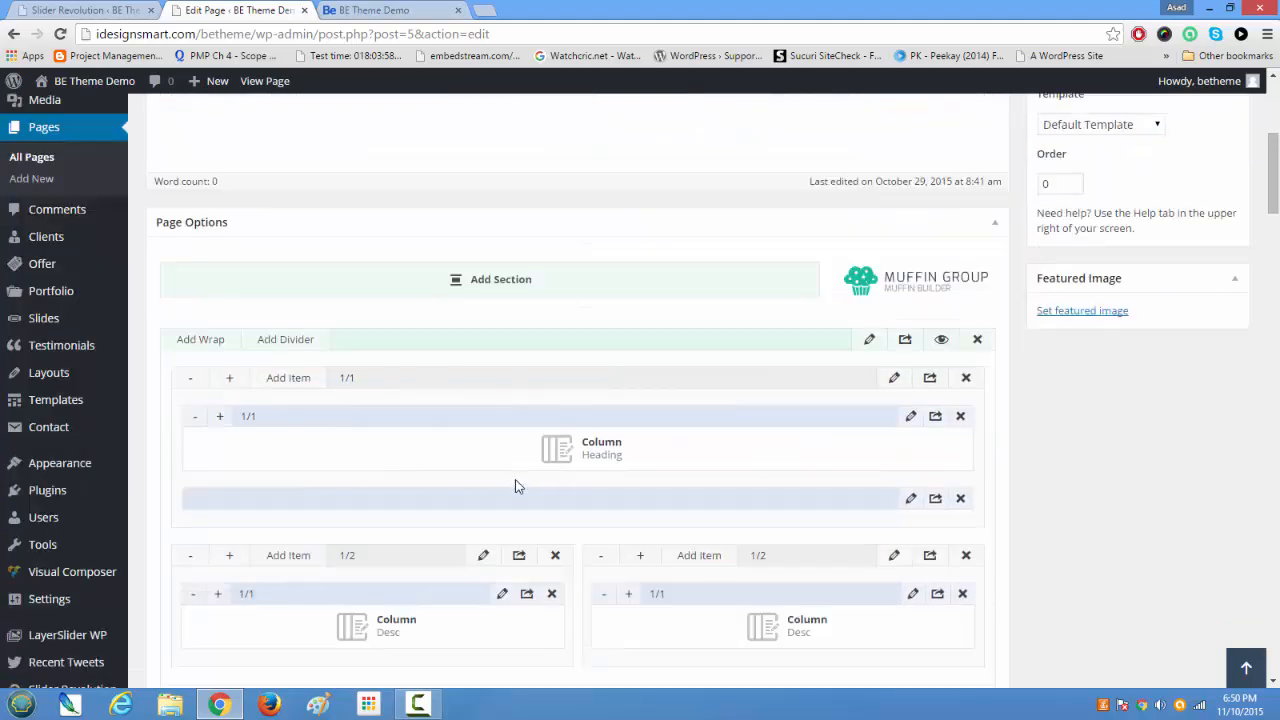
{"action": "left_click", "coordinate": [911, 417]}
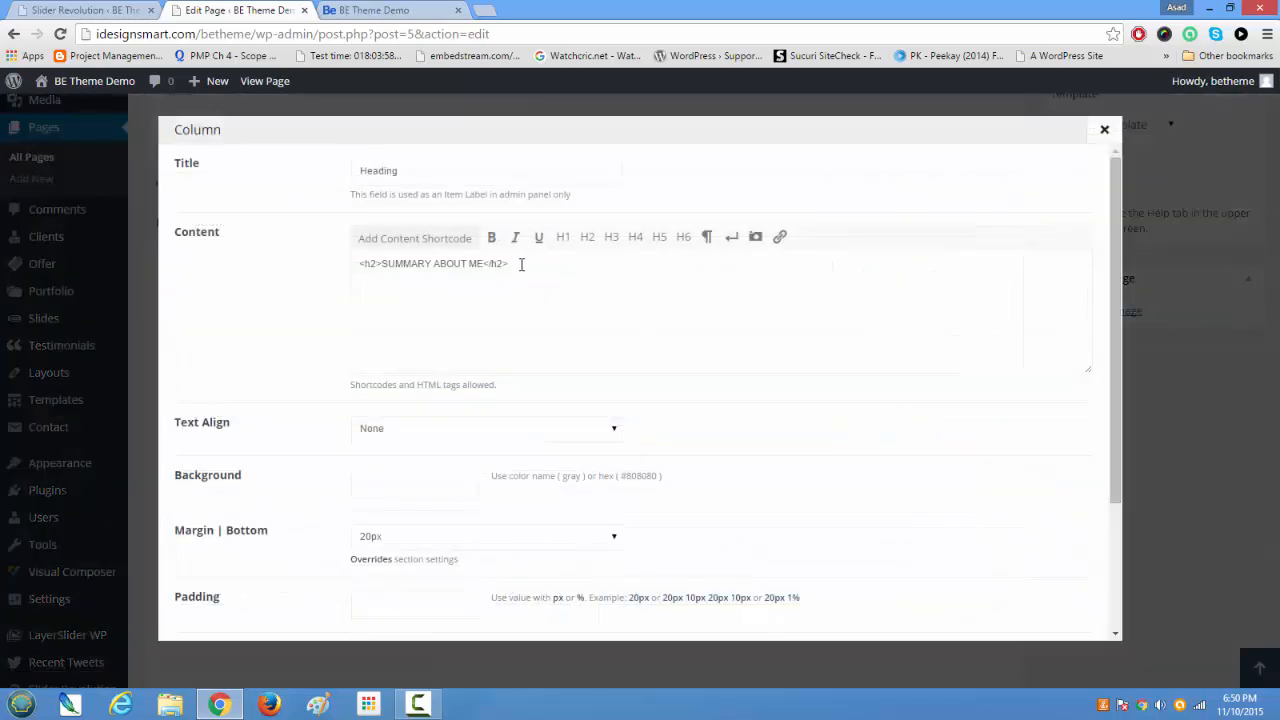
{"action": "left_click_drag", "start_coordinate": [521, 264], "coordinate": [326, 249]}
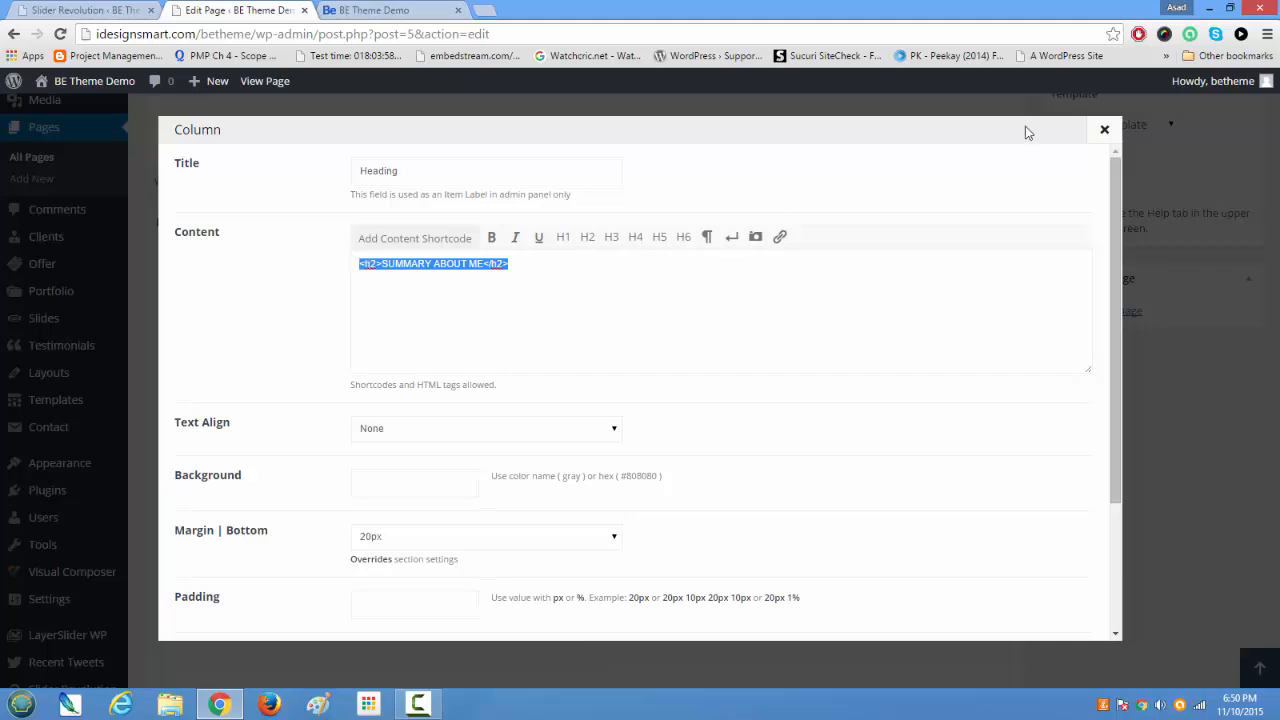
{"action": "left_click", "coordinate": [1104, 129]}
Step: Return to the live home page and highlight the Summary About Me heading for comparison with the builder item
{"action": "left_click", "coordinate": [395, 11]}
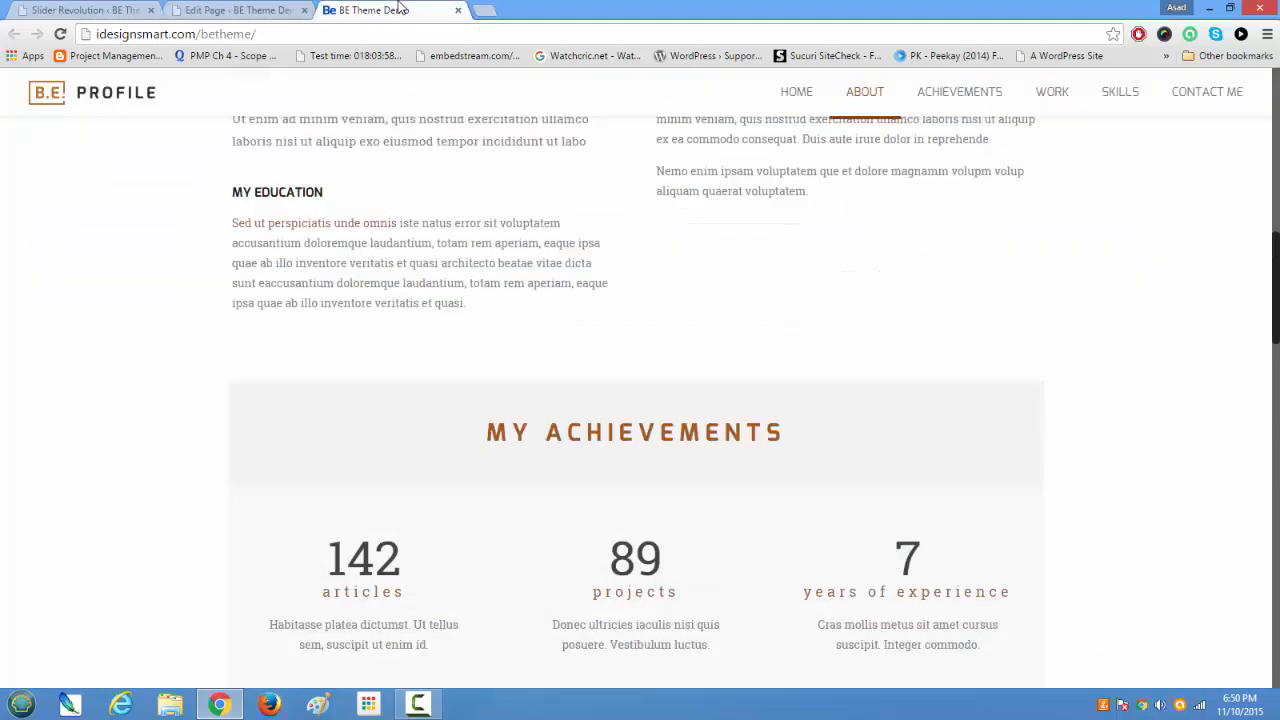
{"action": "scroll", "coordinate": [449, 351], "scroll_direction": "up", "scroll_amount": 7}
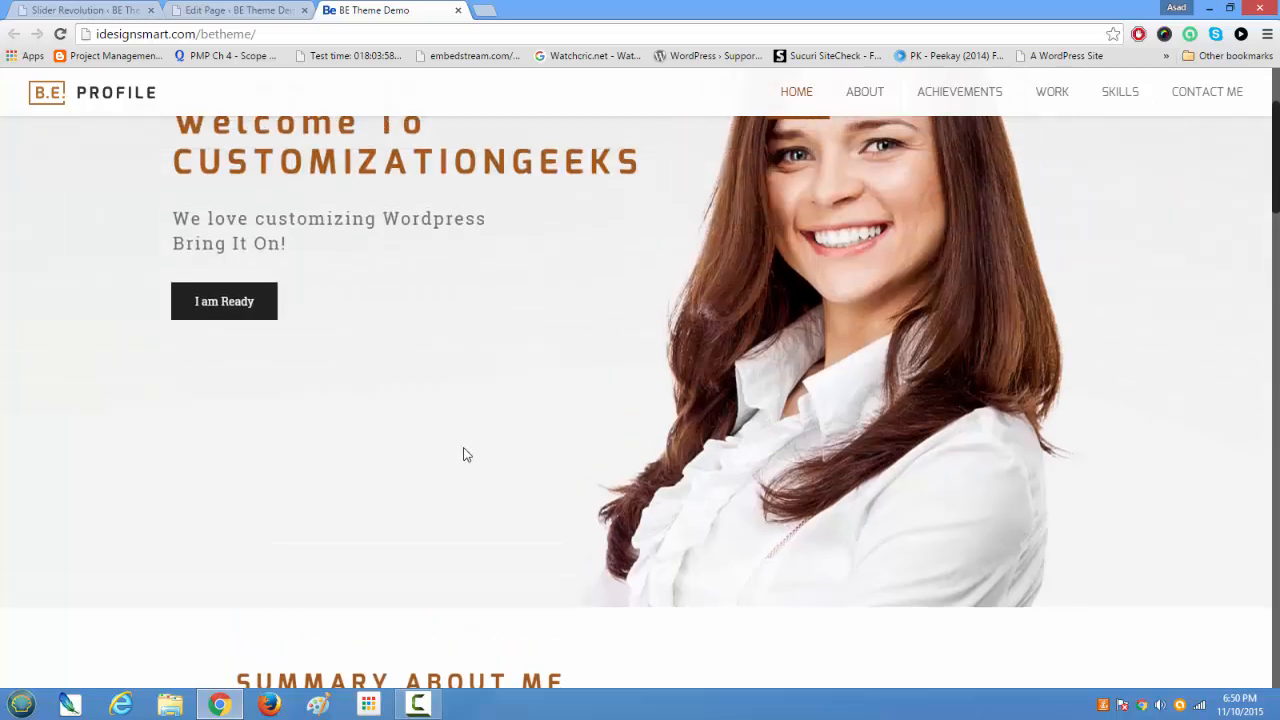
{"action": "scroll", "coordinate": [463, 451], "scroll_direction": "down", "scroll_amount": 3}
{"action": "left_click_drag", "start_coordinate": [236, 386], "coordinate": [588, 372]}
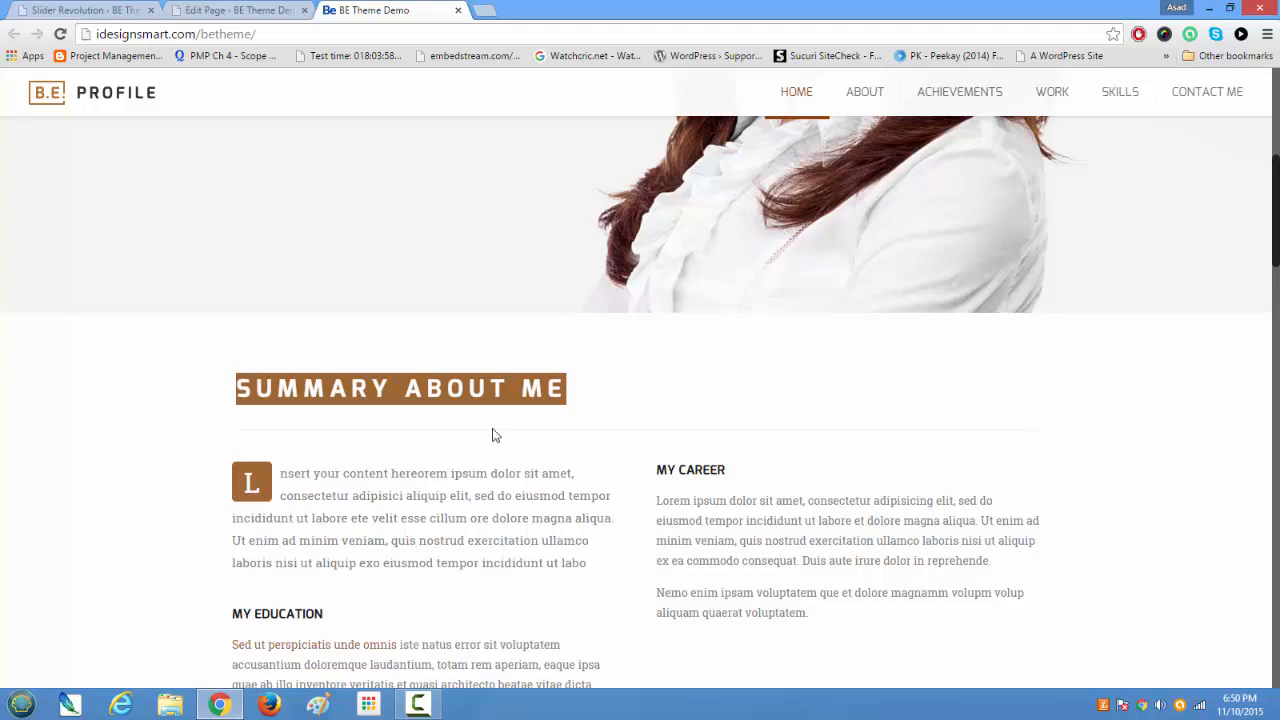
Step: In the page editor, inspect the content of the first section's first half-width Desc column and close it unchanged
{"action": "left_click", "coordinate": [230, 12]}
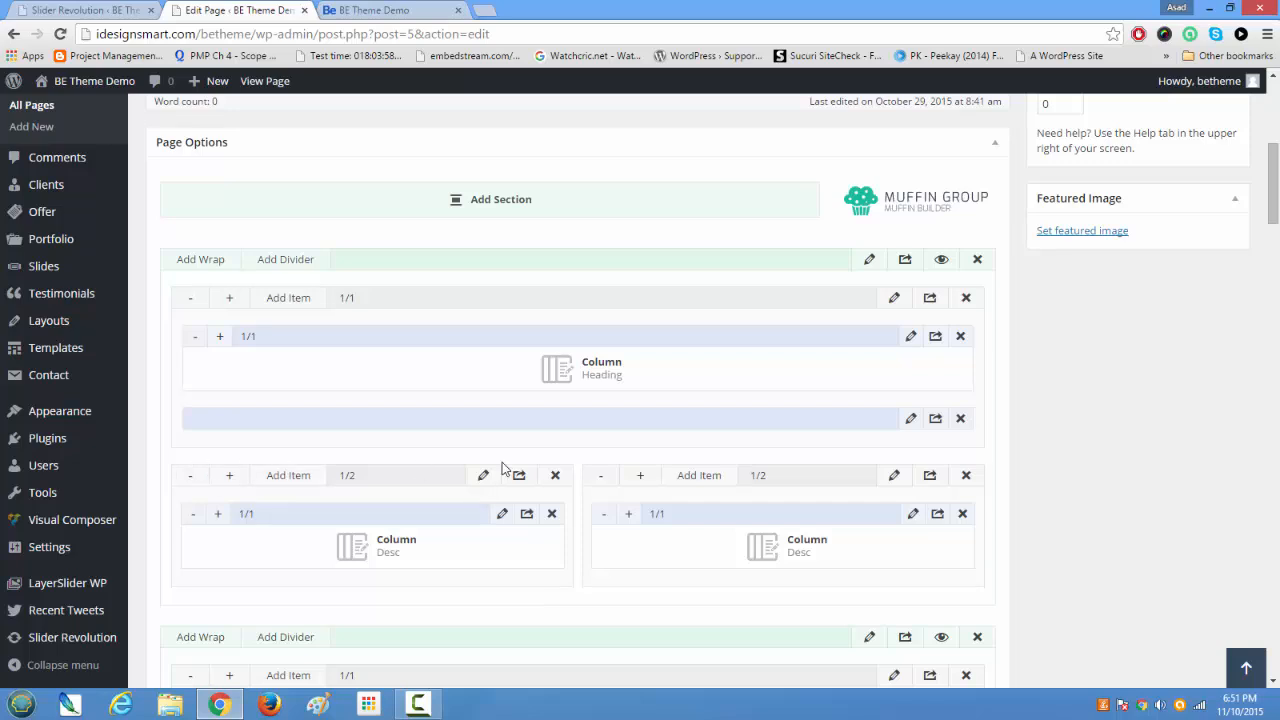
{"action": "left_click", "coordinate": [502, 515]}
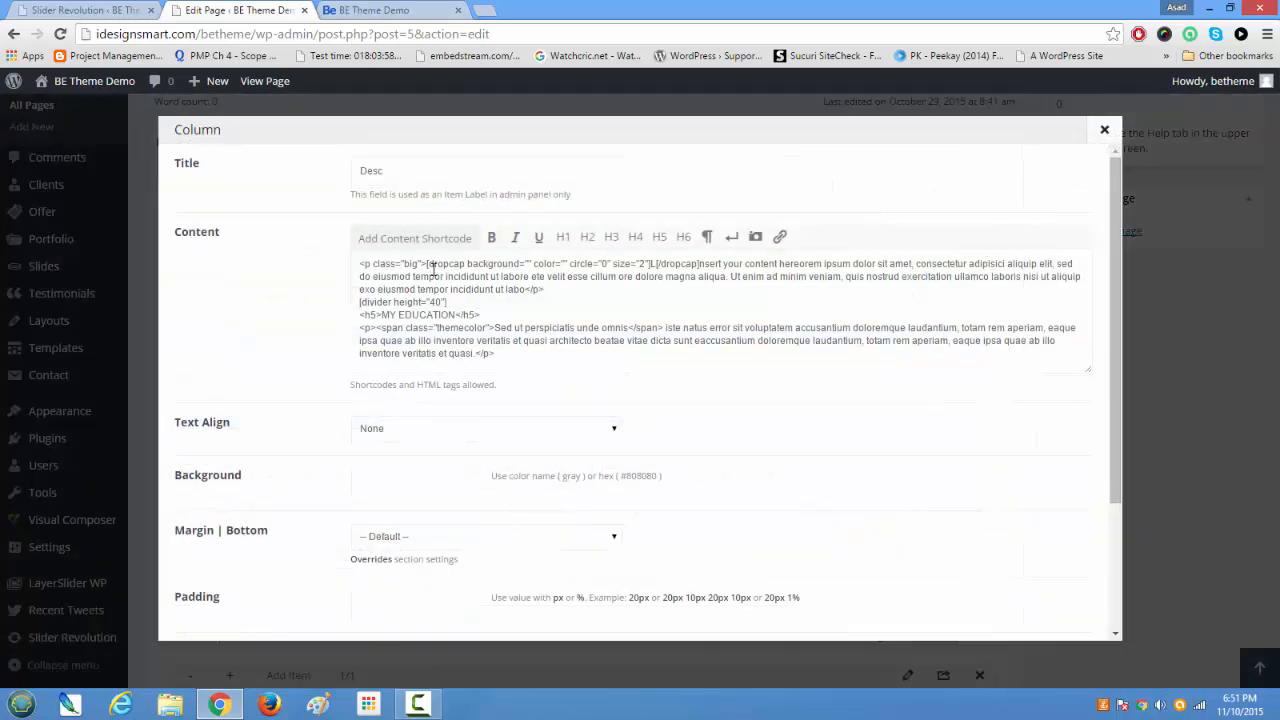
{"action": "left_click_drag", "start_coordinate": [360, 260], "coordinate": [538, 397]}
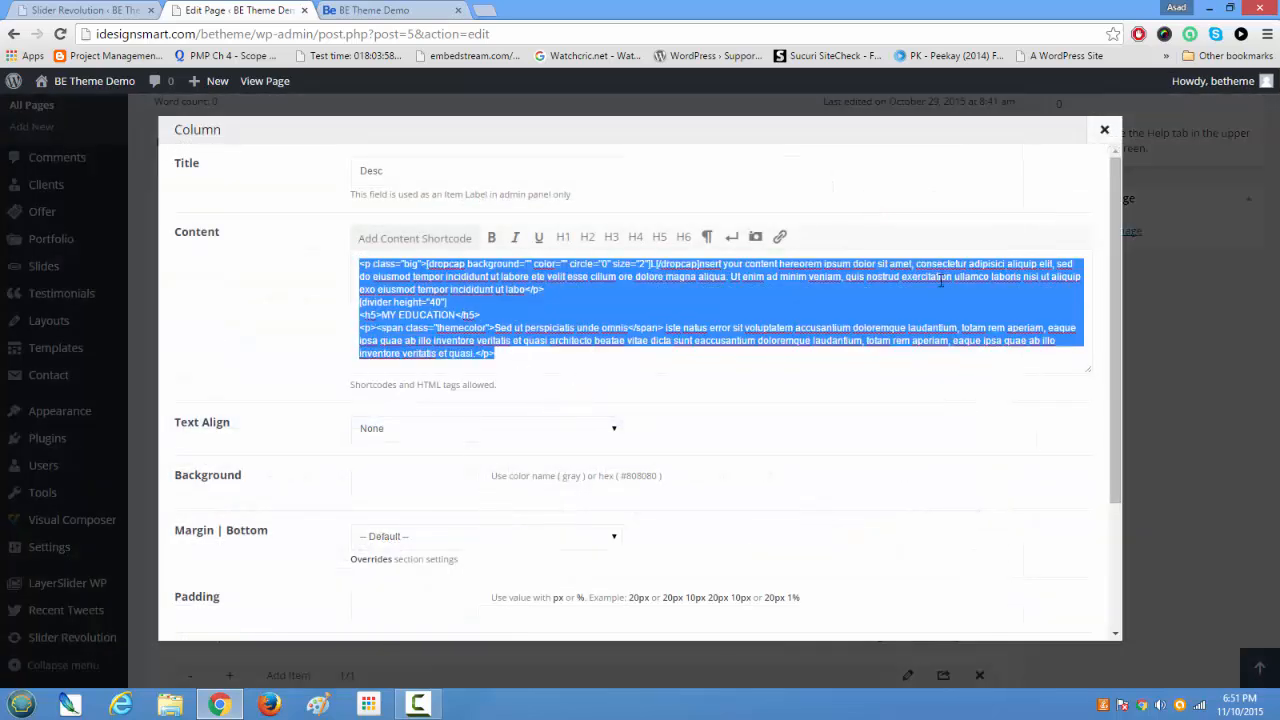
{"action": "left_click", "coordinate": [1104, 129]}
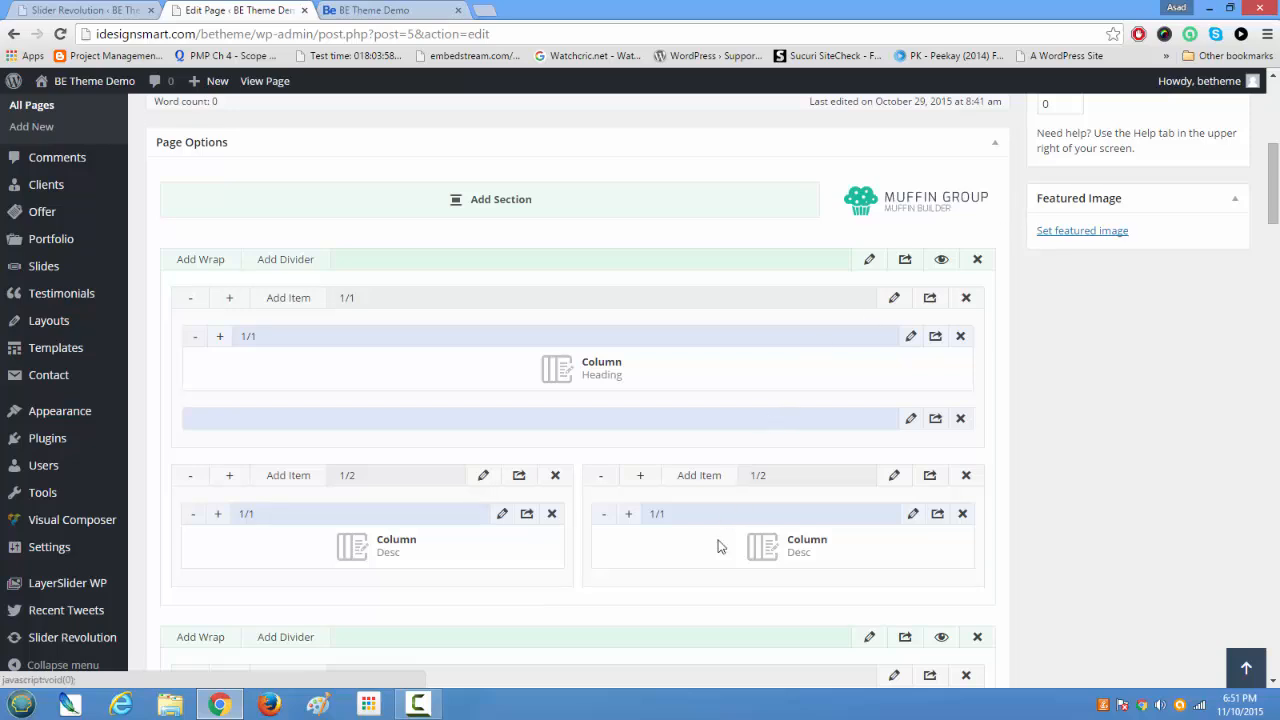
Step: Inspect the content and layout settings of the first section's second half-width Desc column, leaving them unchanged
{"action": "left_click", "coordinate": [912, 515]}
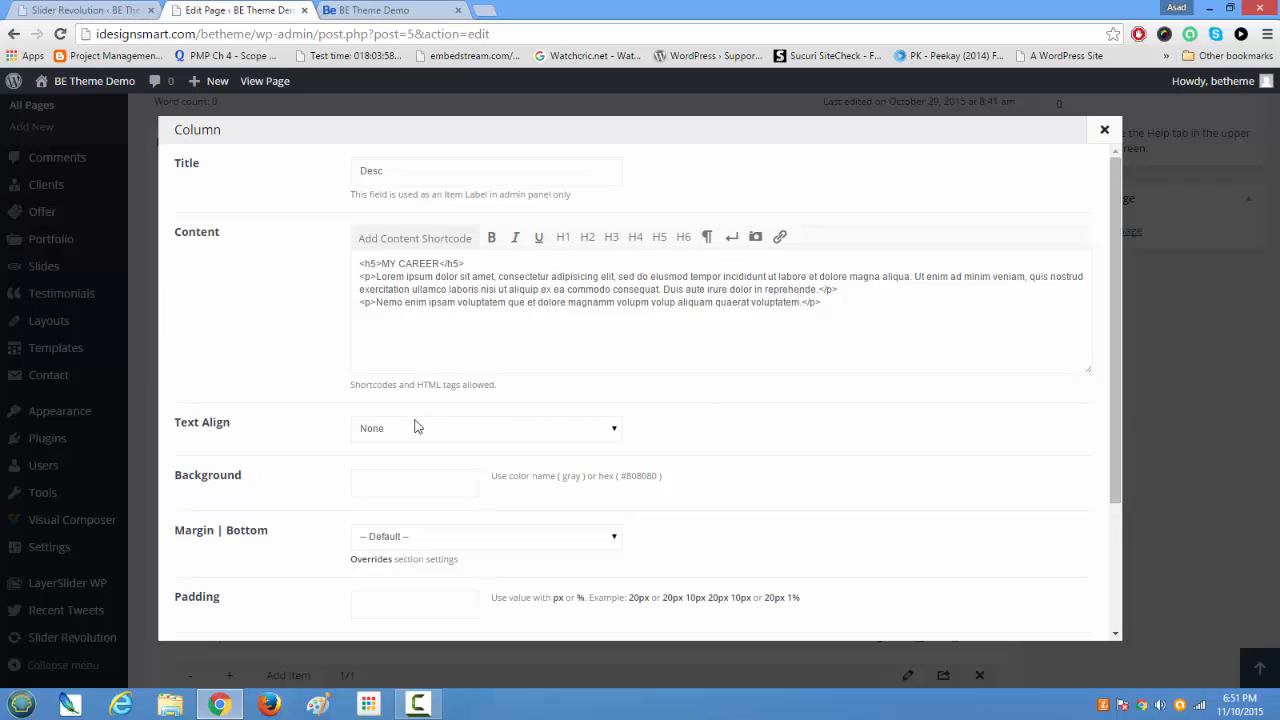
{"action": "scroll", "coordinate": [403, 437], "scroll_direction": "down", "scroll_amount": 3}
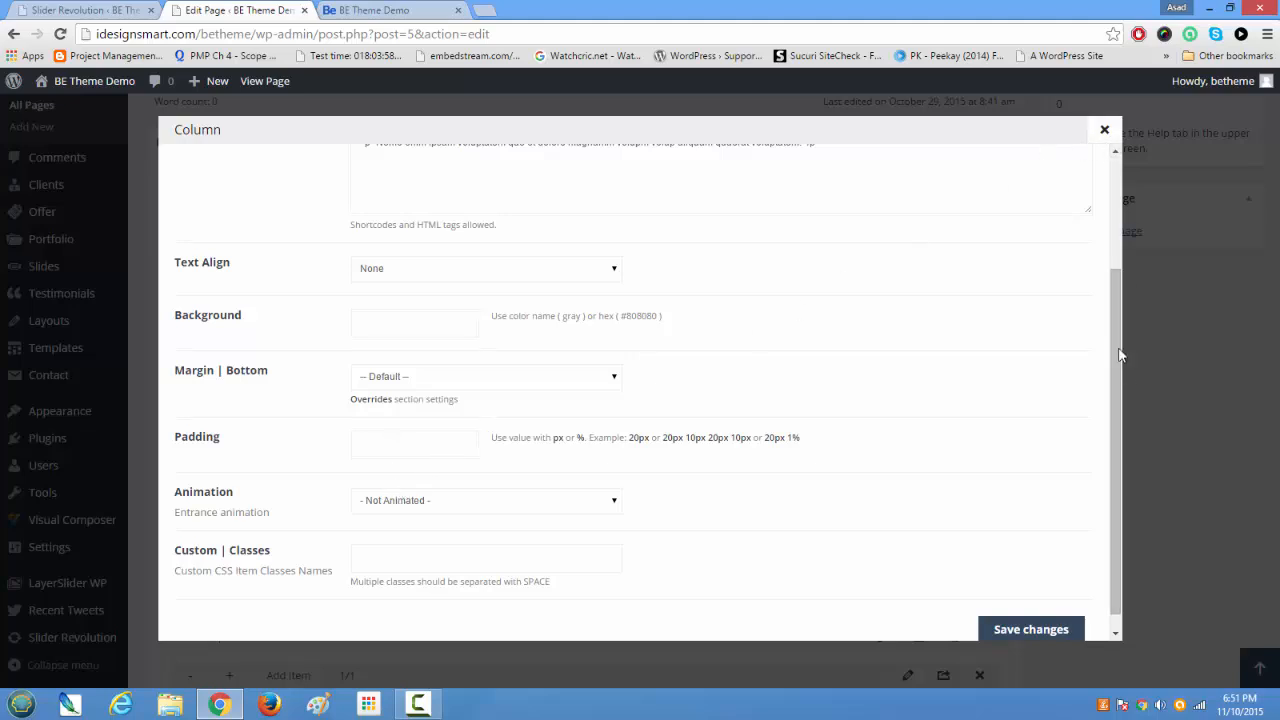
{"action": "left_click", "coordinate": [1104, 128]}
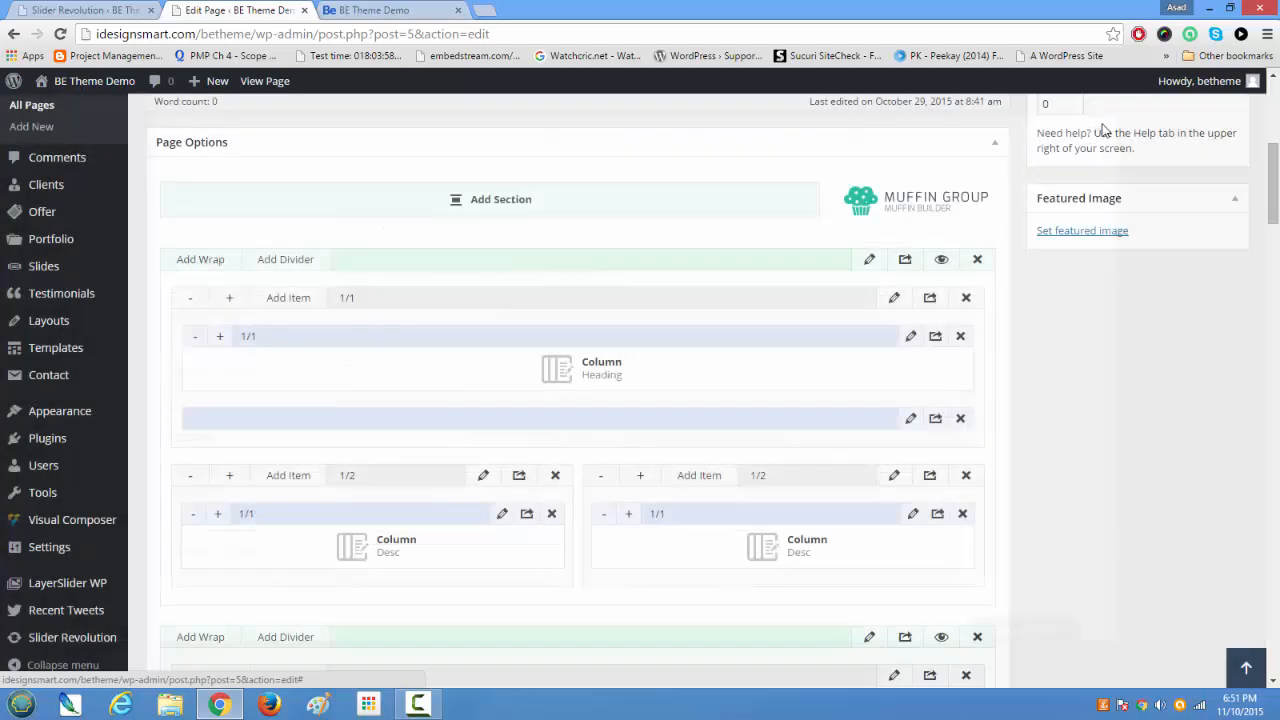
Step: Look through the Muffin Builder sections, including the Heading and Desc columns, Quick Fact items and Portfolio item
{"action": "scroll", "coordinate": [620, 512], "scroll_direction": "down", "scroll_amount": 3}
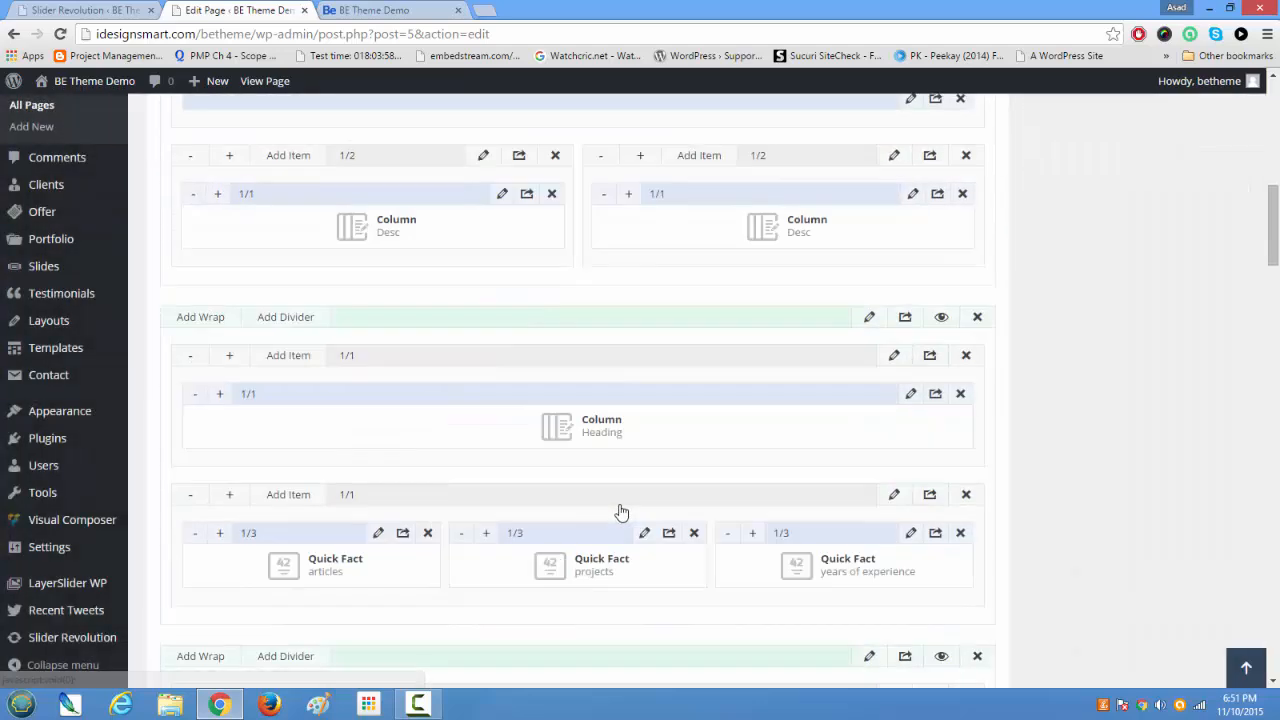
{"action": "scroll", "coordinate": [620, 512], "scroll_direction": "up", "scroll_amount": 2}
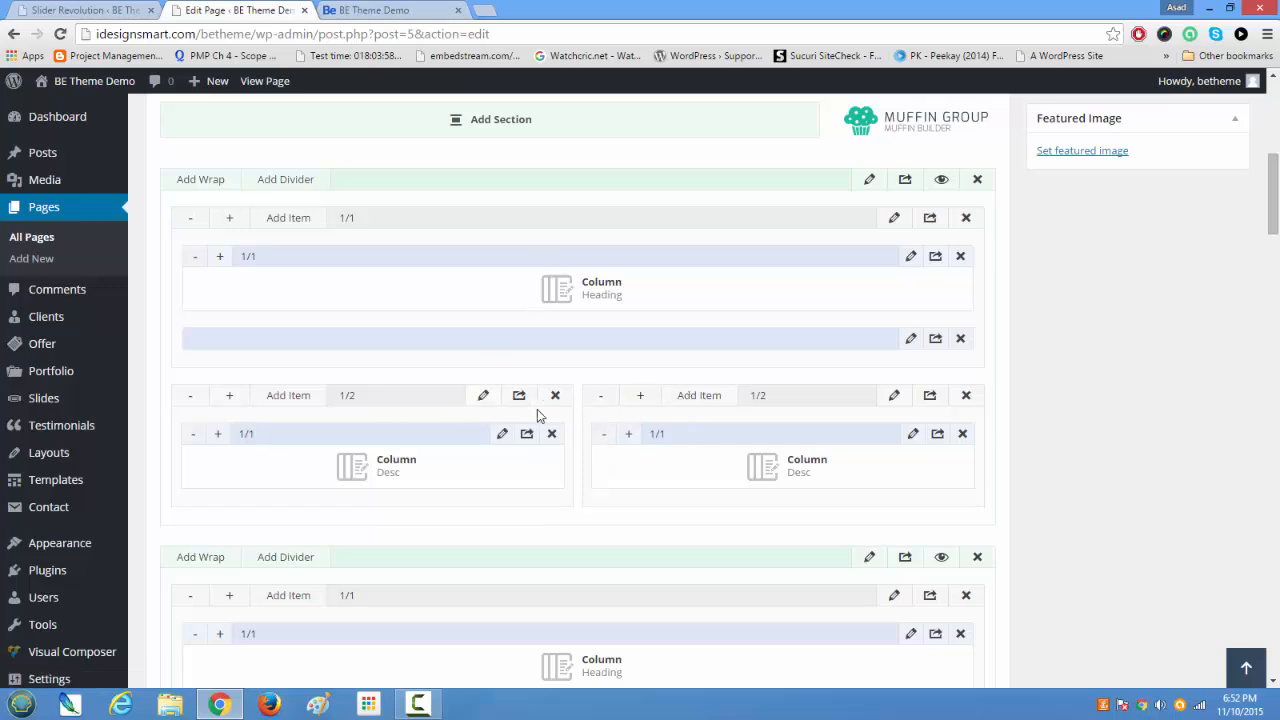
{"action": "scroll", "coordinate": [522, 495], "scroll_direction": "down", "scroll_amount": 5}
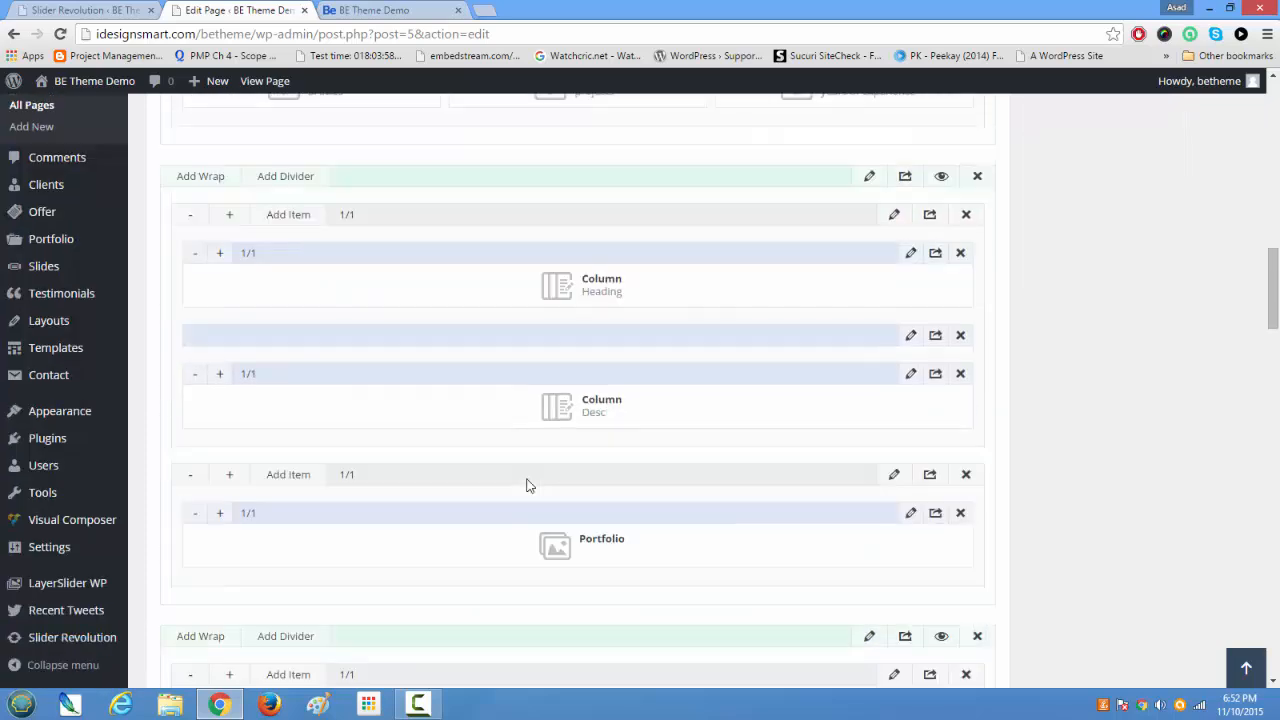
{"action": "scroll", "coordinate": [529, 485], "scroll_direction": "up", "scroll_amount": 10}
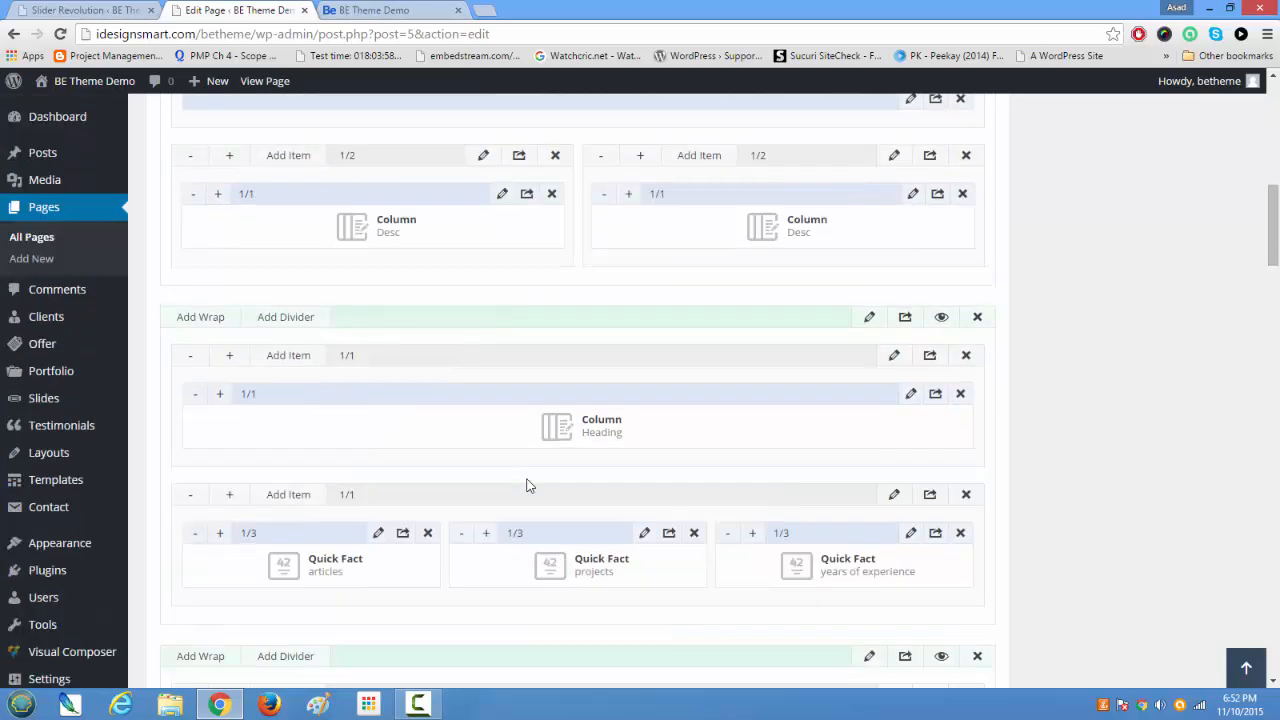
{"action": "scroll", "coordinate": [529, 485], "scroll_direction": "down", "scroll_amount": 3}
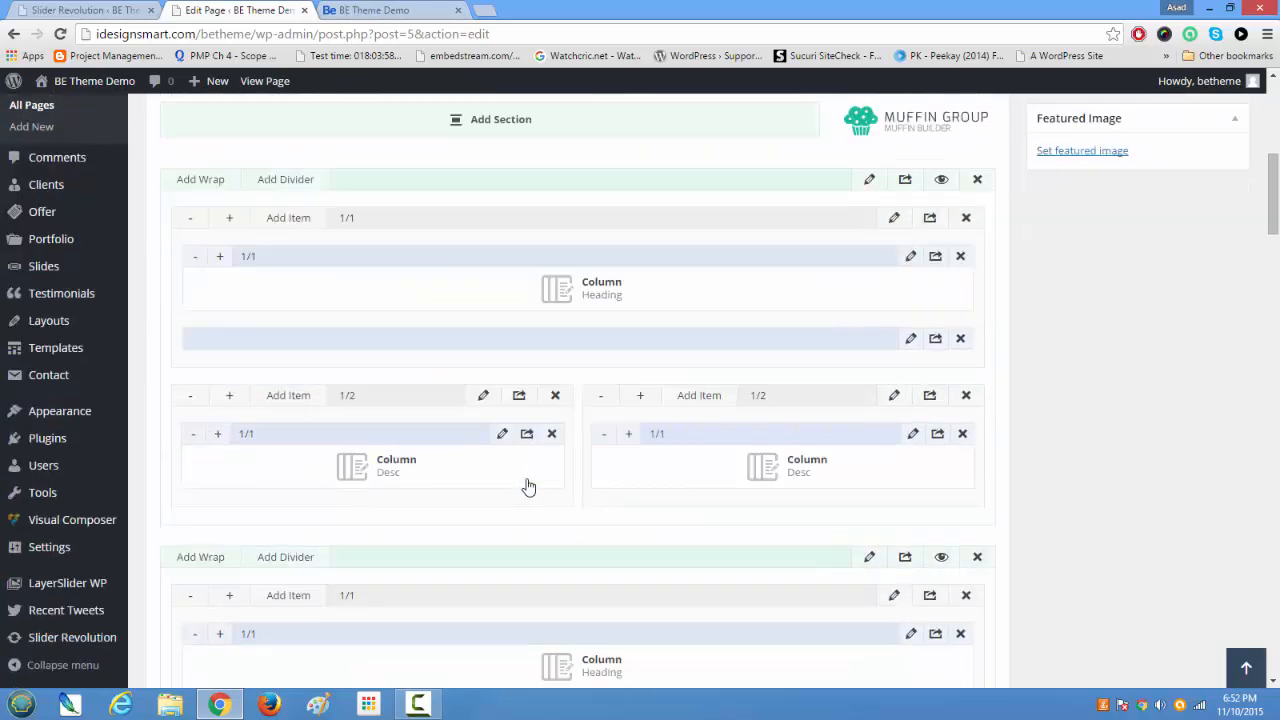
{"action": "scroll", "coordinate": [528, 485], "scroll_direction": "up", "scroll_amount": 3}
{"action": "scroll", "coordinate": [529, 485], "scroll_direction": "down", "scroll_amount": 2}
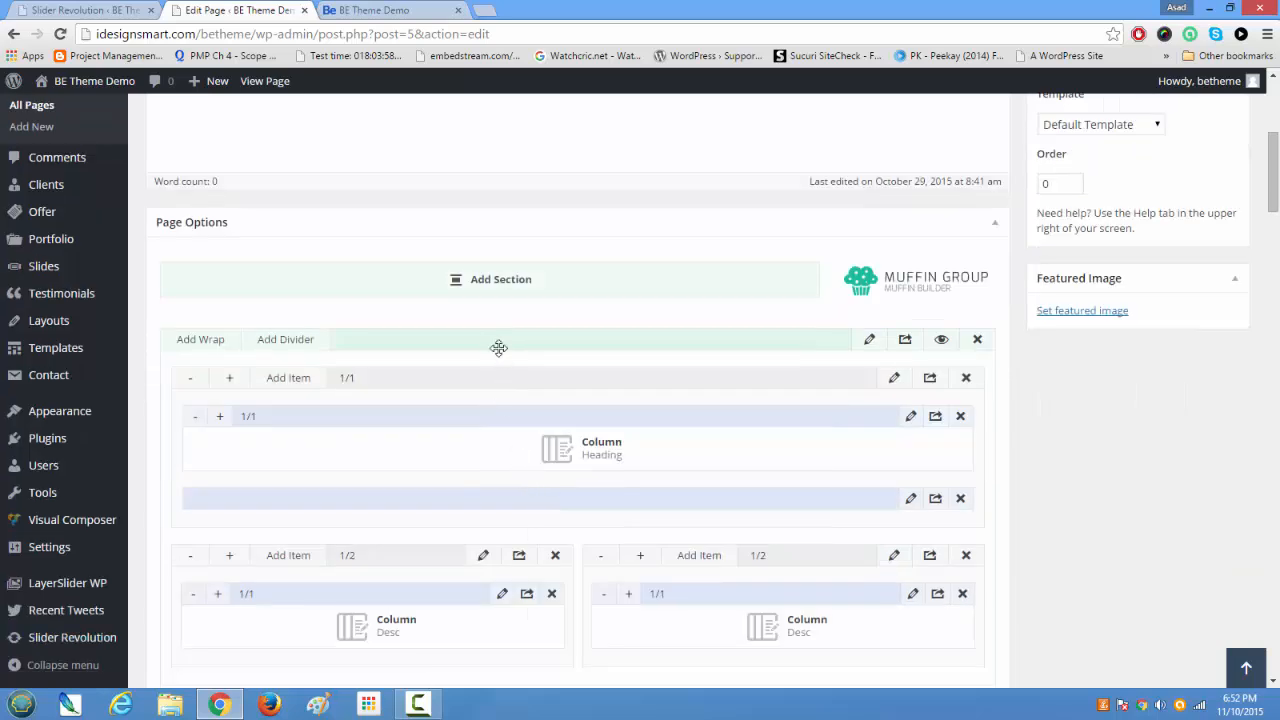
Step: Add a wrap to the empty last Muffin Builder section and insert a Column item in it, widened to 1/2
{"action": "scroll", "coordinate": [501, 333], "scroll_direction": "down", "scroll_amount": 14}
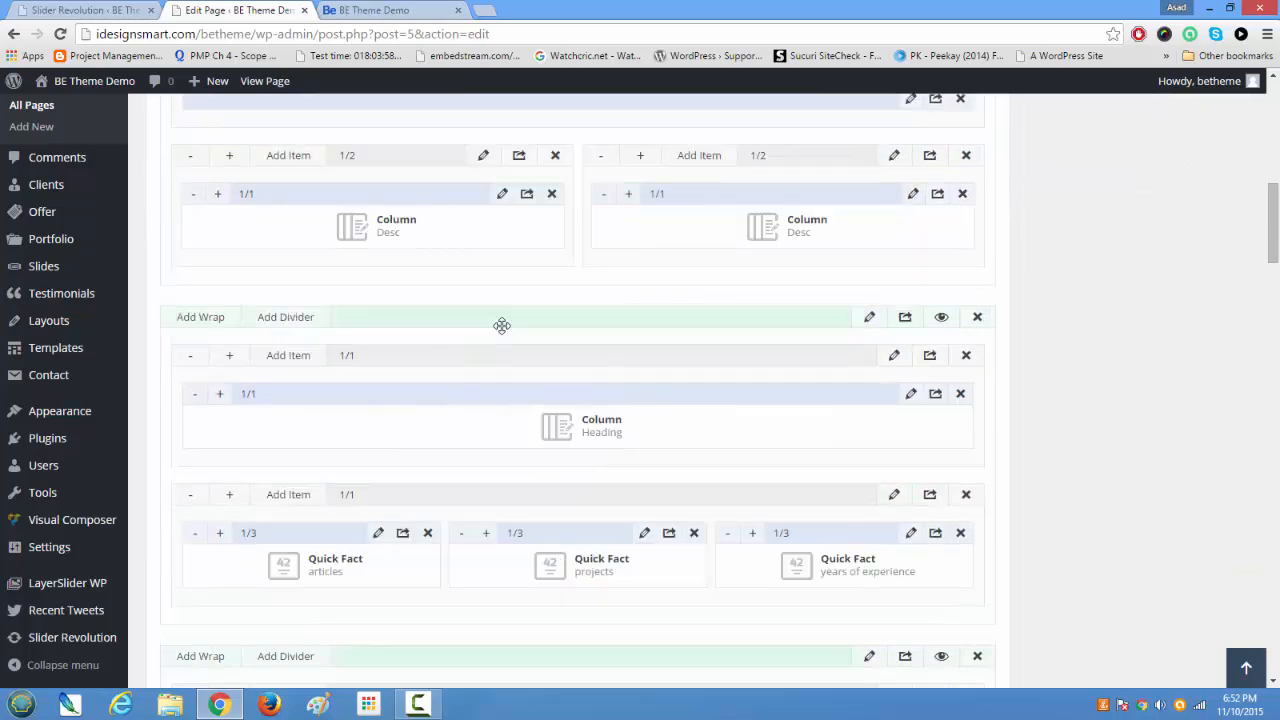
{"action": "scroll", "coordinate": [501, 333], "scroll_direction": "down", "scroll_amount": 3}
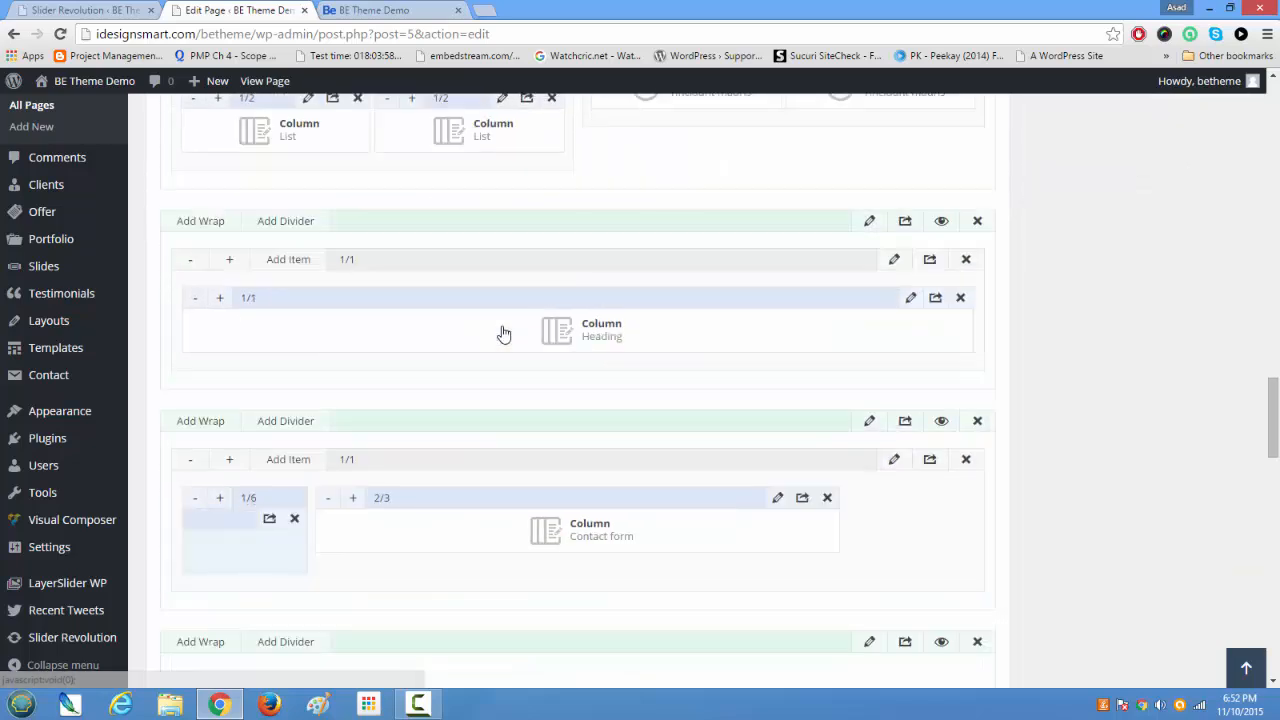
{"action": "scroll", "coordinate": [497, 345], "scroll_direction": "down", "scroll_amount": 3}
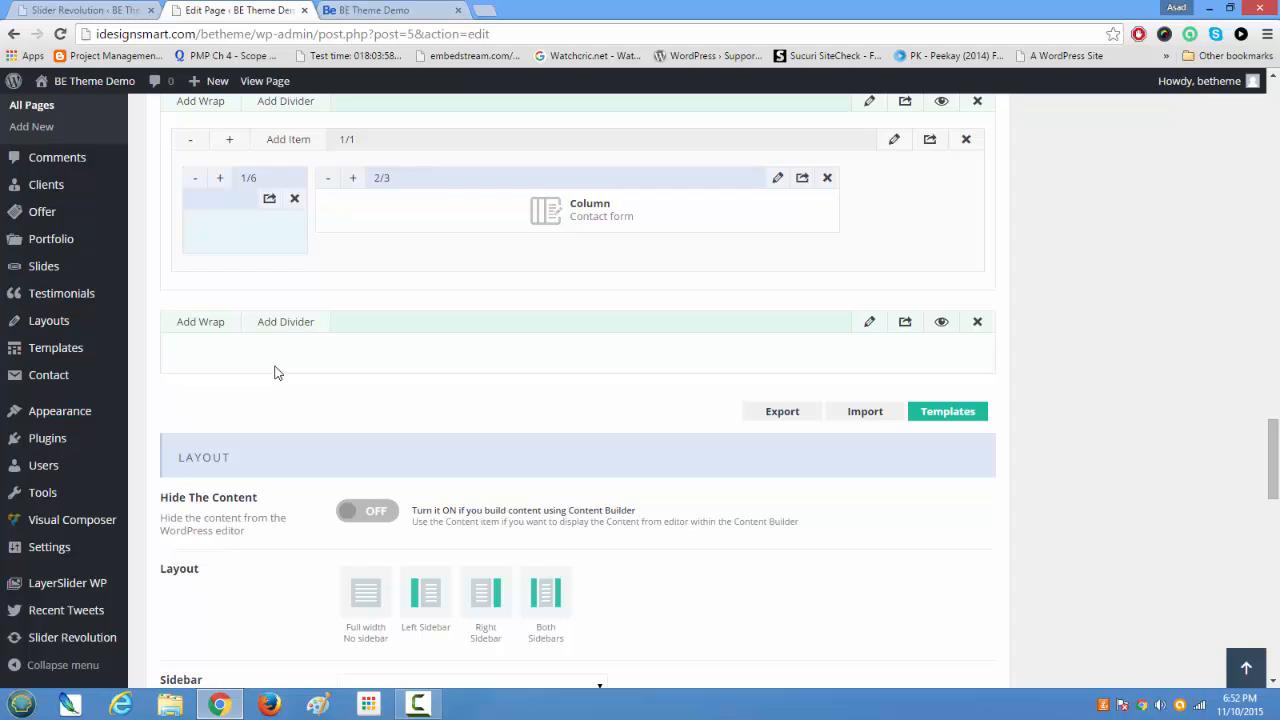
{"action": "left_click", "coordinate": [200, 330]}
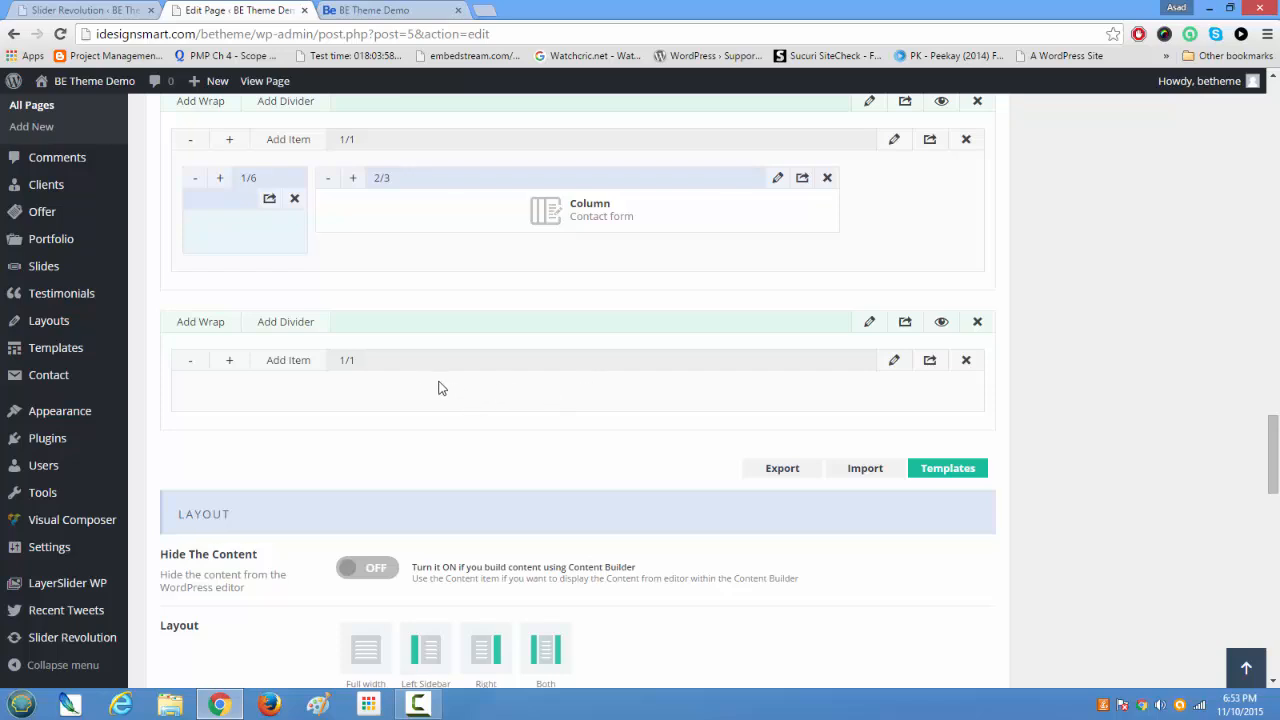
{"action": "left_click", "coordinate": [303, 365]}
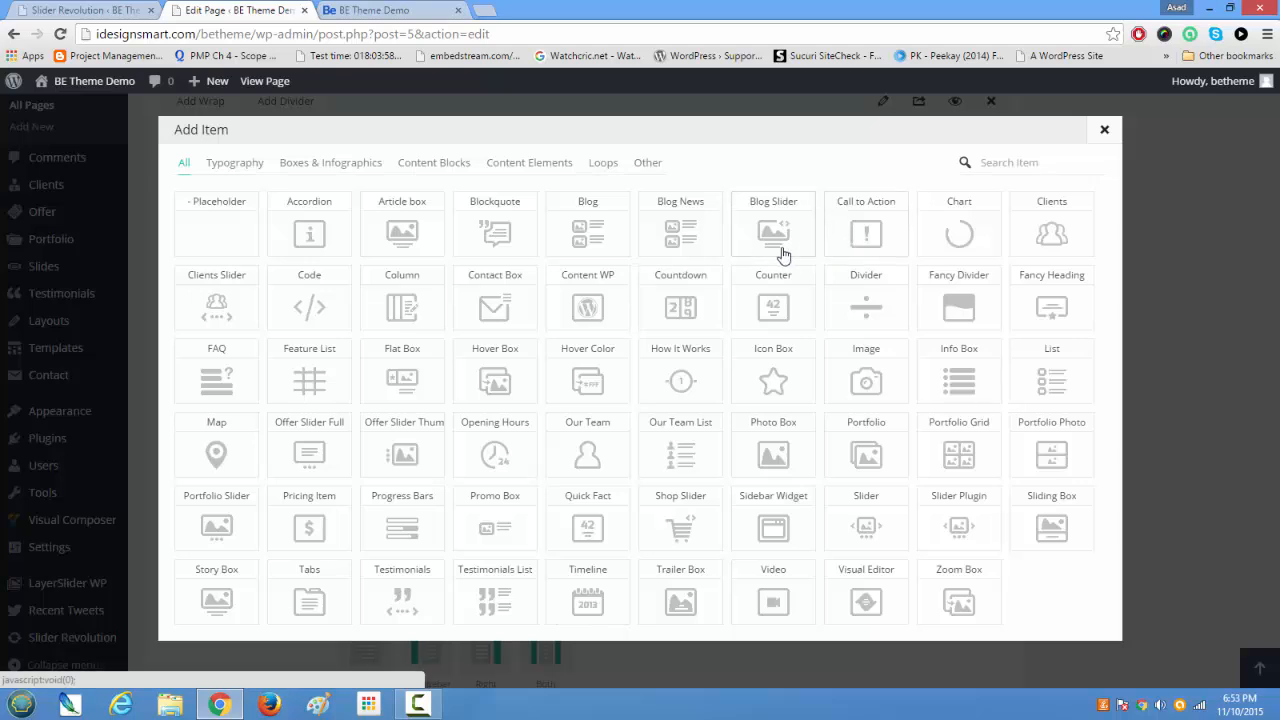
{"action": "left_click", "coordinate": [405, 302]}
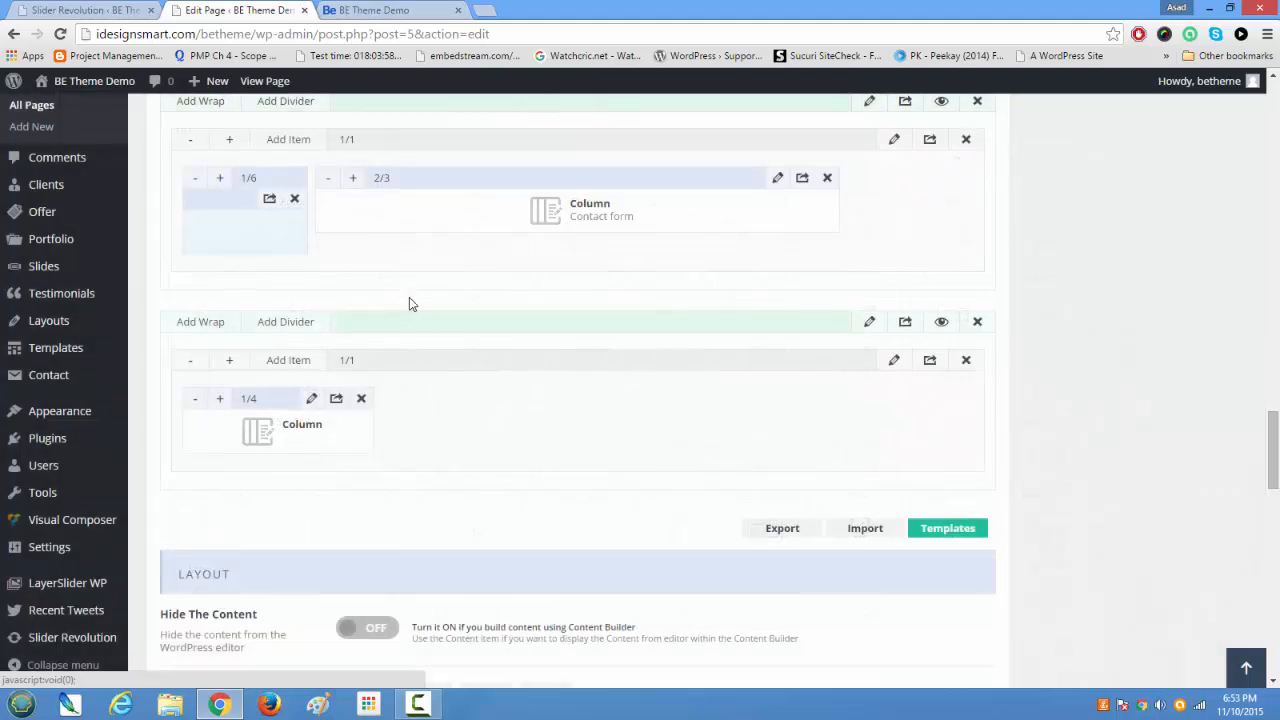
{"action": "left_click", "coordinate": [220, 400]}
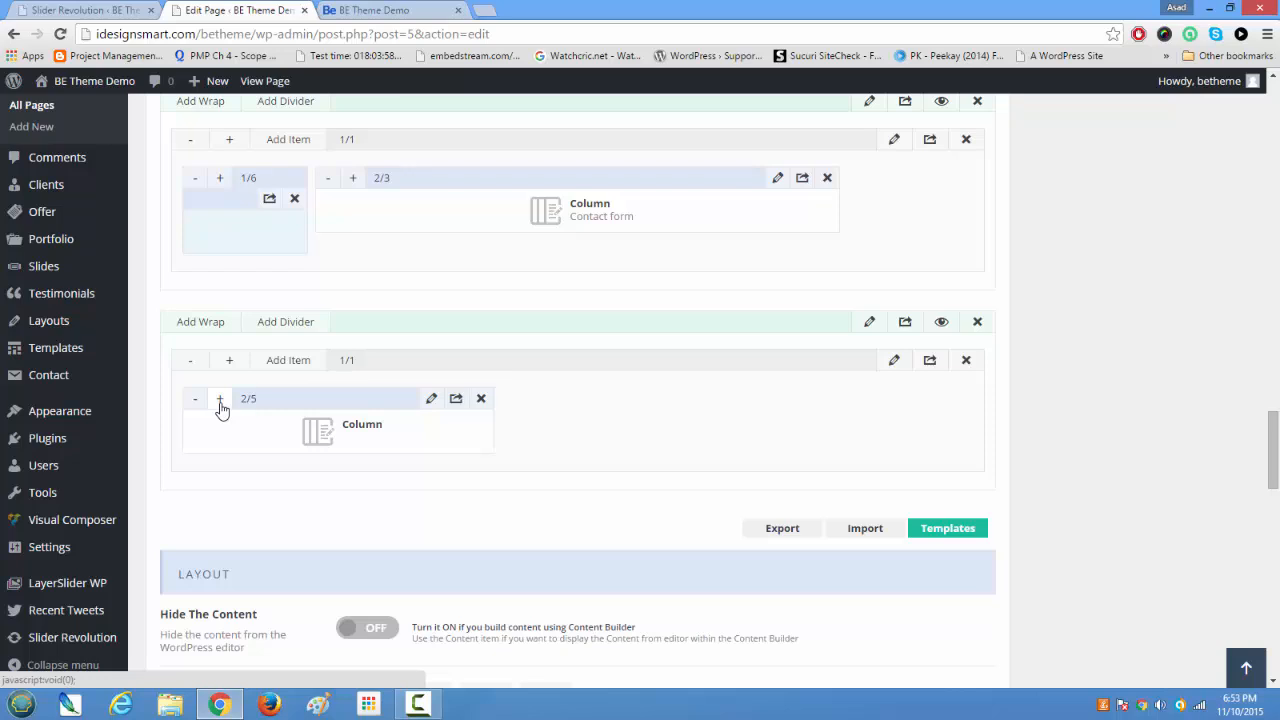
{"action": "left_click", "coordinate": [220, 401]}
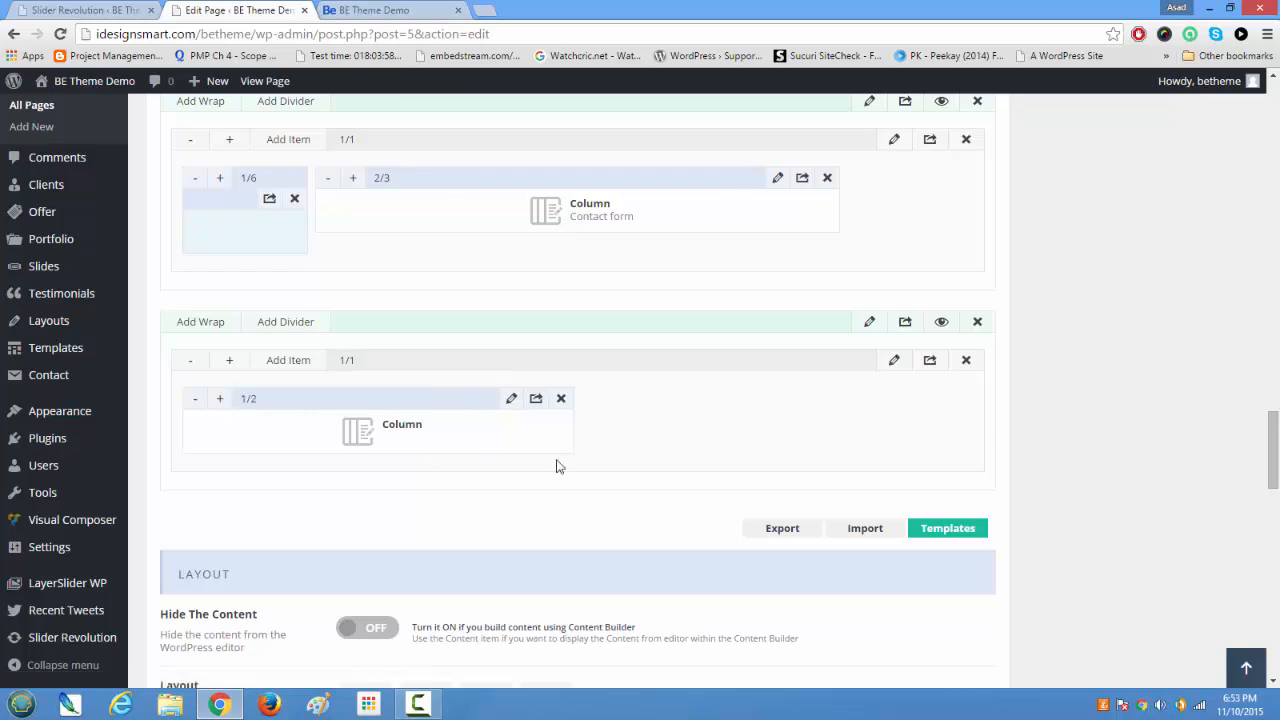
Step: Add a second Column item to the same wrap and widen it to 1/2
{"action": "left_click", "coordinate": [288, 361]}
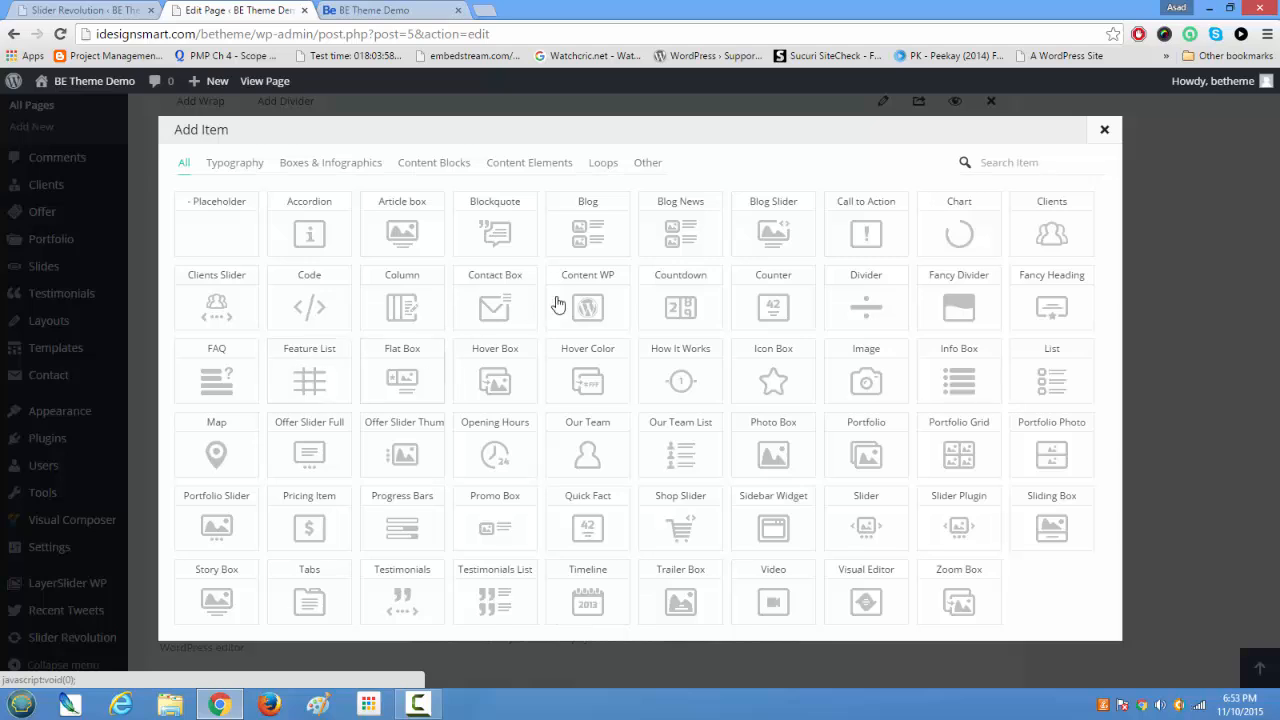
{"action": "left_click", "coordinate": [418, 311]}
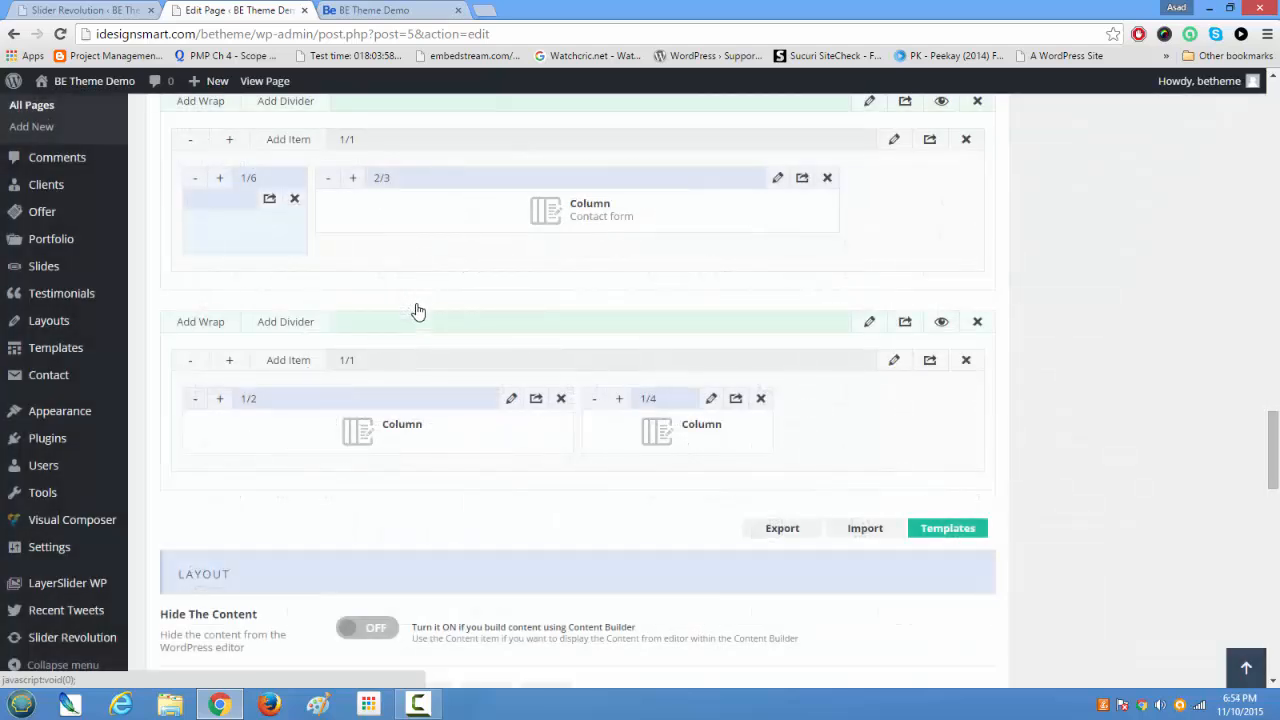
{"action": "left_click", "coordinate": [620, 399]}
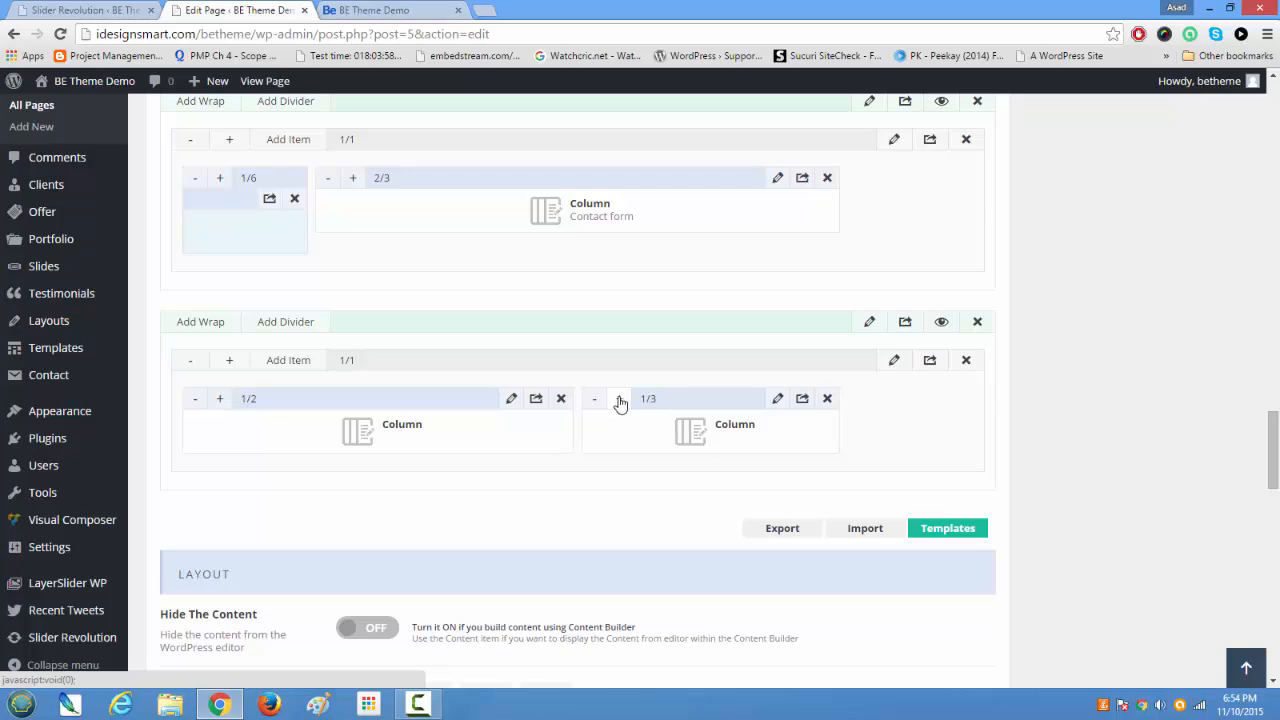
{"action": "left_click", "coordinate": [620, 399]}
{"action": "left_click", "coordinate": [620, 399]}
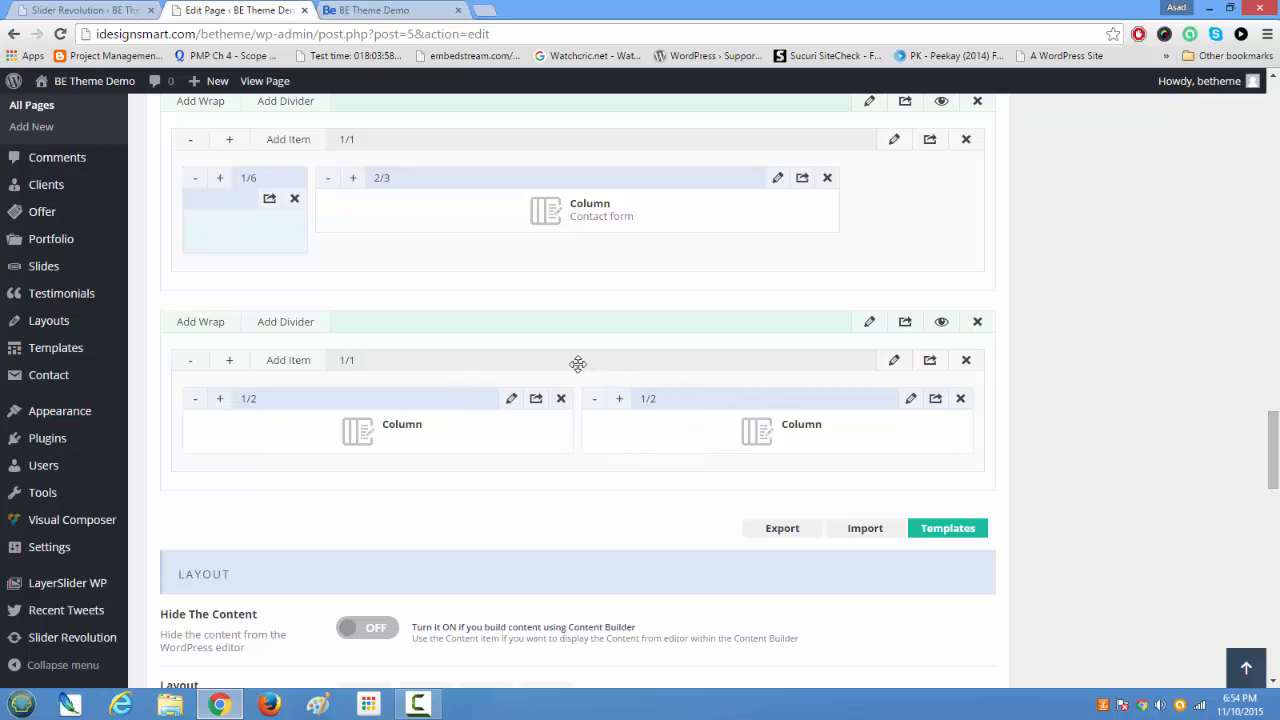
Step: Move the new two-column section to the top of the Muffin Builder, above all other sections
{"action": "mouse_move", "coordinate": [563, 318]}
{"action": "left_mouse_down"}
{"action": "mouse_move", "coordinate": [560, 249]}
{"action": "mouse_move", "coordinate": [536, 368]}
{"action": "mouse_move", "coordinate": [537, 283]}
{"action": "mouse_move", "coordinate": [534, 335]}
{"action": "mouse_move", "coordinate": [577, 317]}
{"action": "left_mouse_up"}
{"action": "left_click_drag", "start_coordinate": [628, 325], "coordinate": [626, 405]}
{"action": "scroll", "coordinate": [623, 248], "scroll_direction": "up", "scroll_amount": 6}
{"action": "scroll", "coordinate": [623, 248], "scroll_direction": "up", "scroll_amount": 8}
{"action": "scroll", "coordinate": [624, 248], "scroll_direction": "up", "scroll_amount": 6}
{"action": "scroll", "coordinate": [623, 249], "scroll_direction": "up", "scroll_amount": 5}
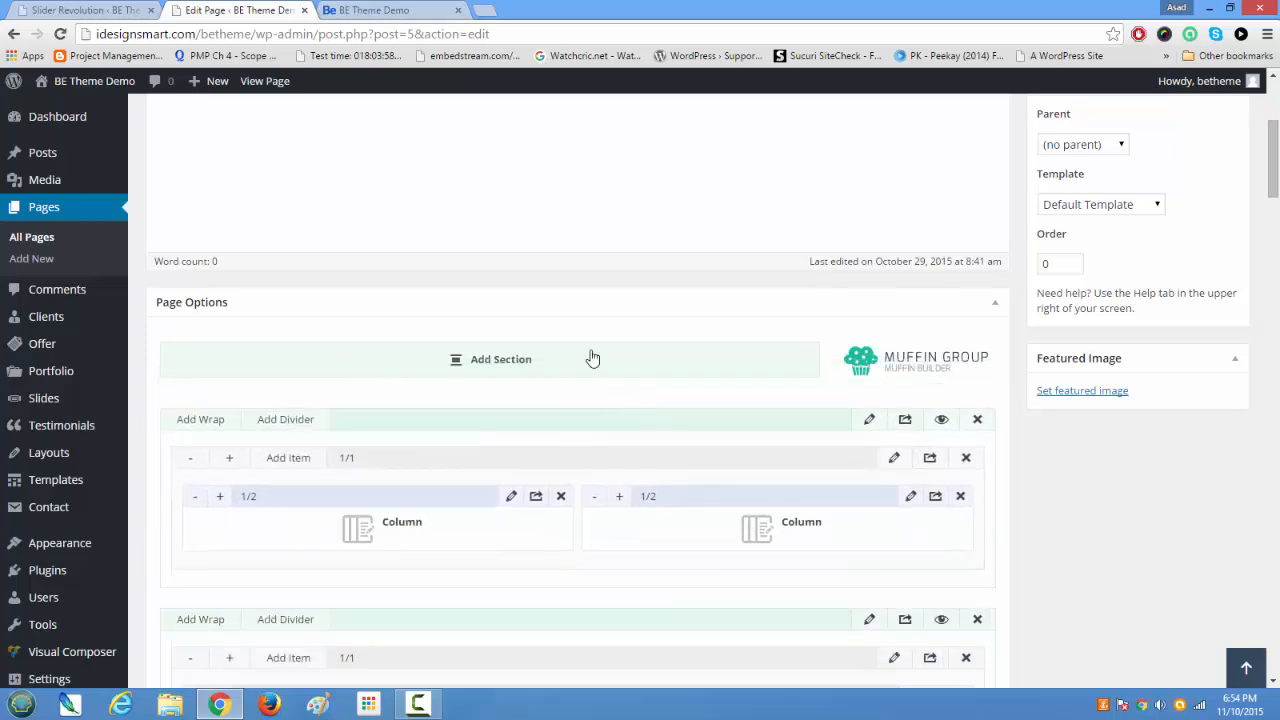
Step: Open the first column of the new top section for editing and insert an Image shortcode into its content
{"action": "left_click", "coordinate": [512, 499]}
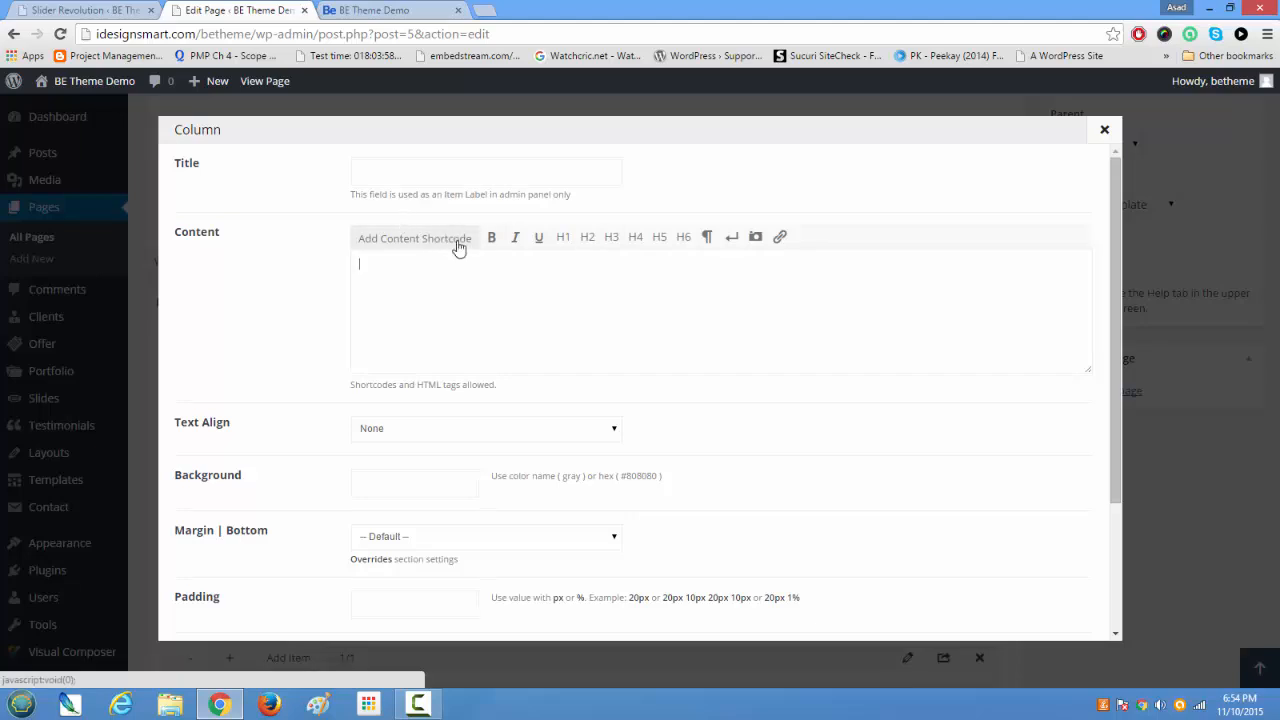
{"action": "left_click", "coordinate": [405, 242]}
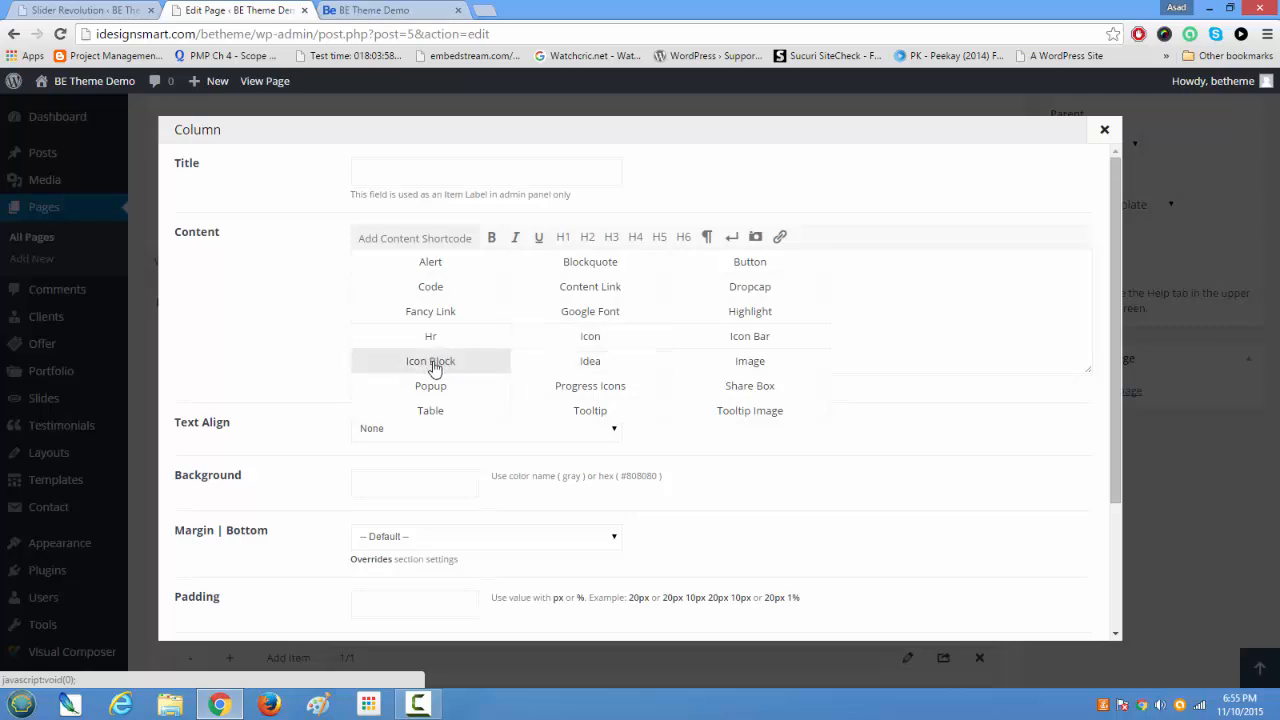
{"action": "left_click", "coordinate": [697, 362]}
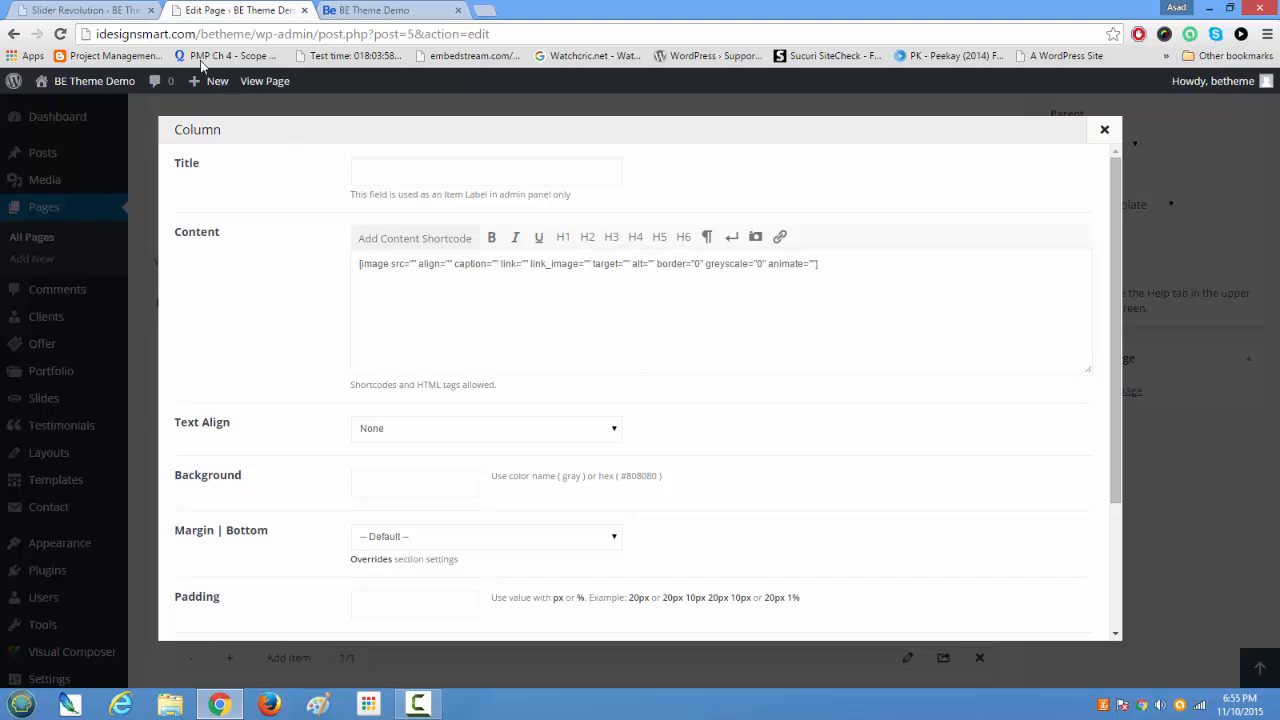
Step: Copy the URL of the Rs_cartoon image from its attachment details in the Media Library, then close the details
{"action": "left_click", "coordinate": [88, 12]}
{"action": "scroll", "coordinate": [113, 243], "scroll_direction": "up", "scroll_amount": 5}
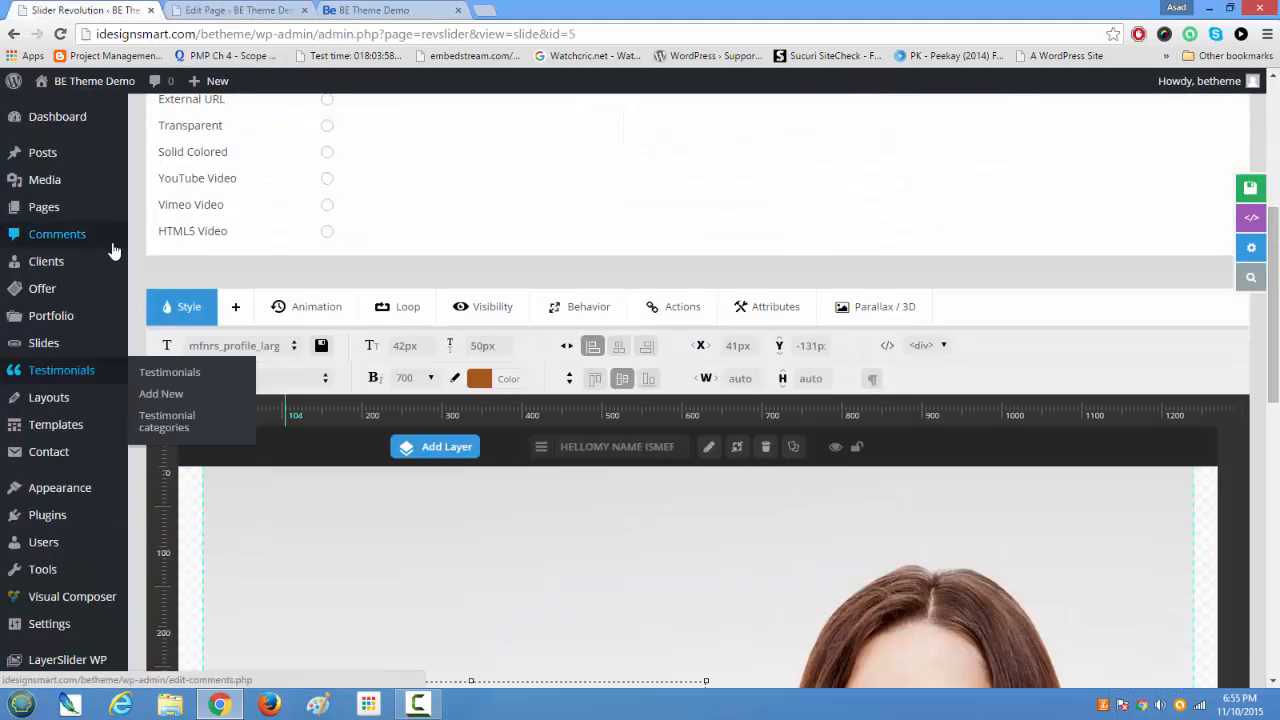
{"action": "left_click", "coordinate": [143, 182]}
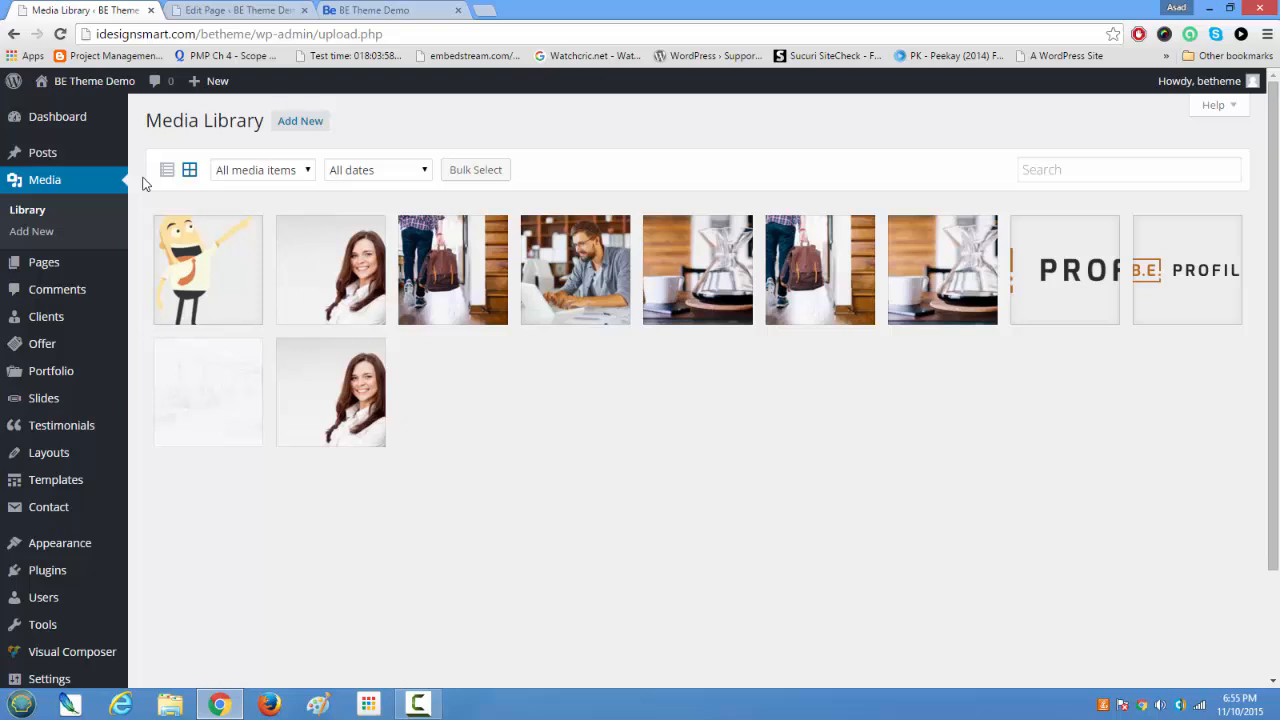
{"action": "left_click", "coordinate": [205, 263]}
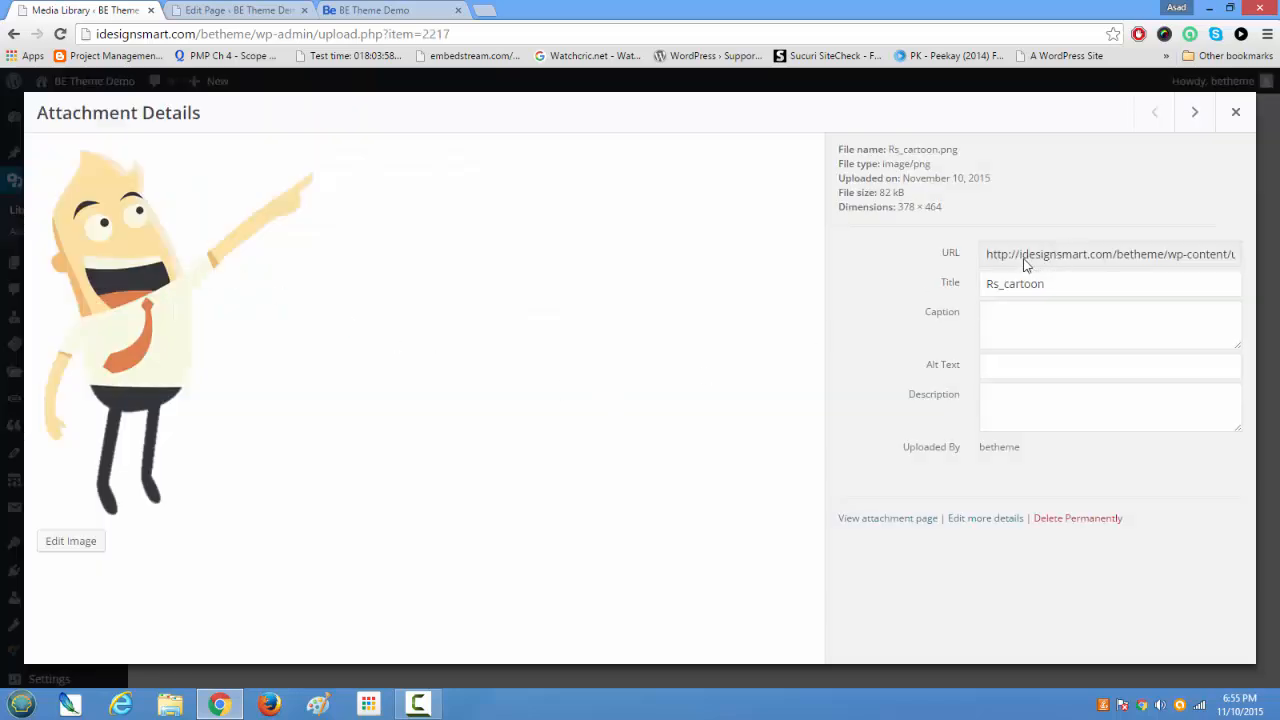
{"action": "left_click", "coordinate": [997, 258]}
{"action": "key", "text": "ctrl+c"}
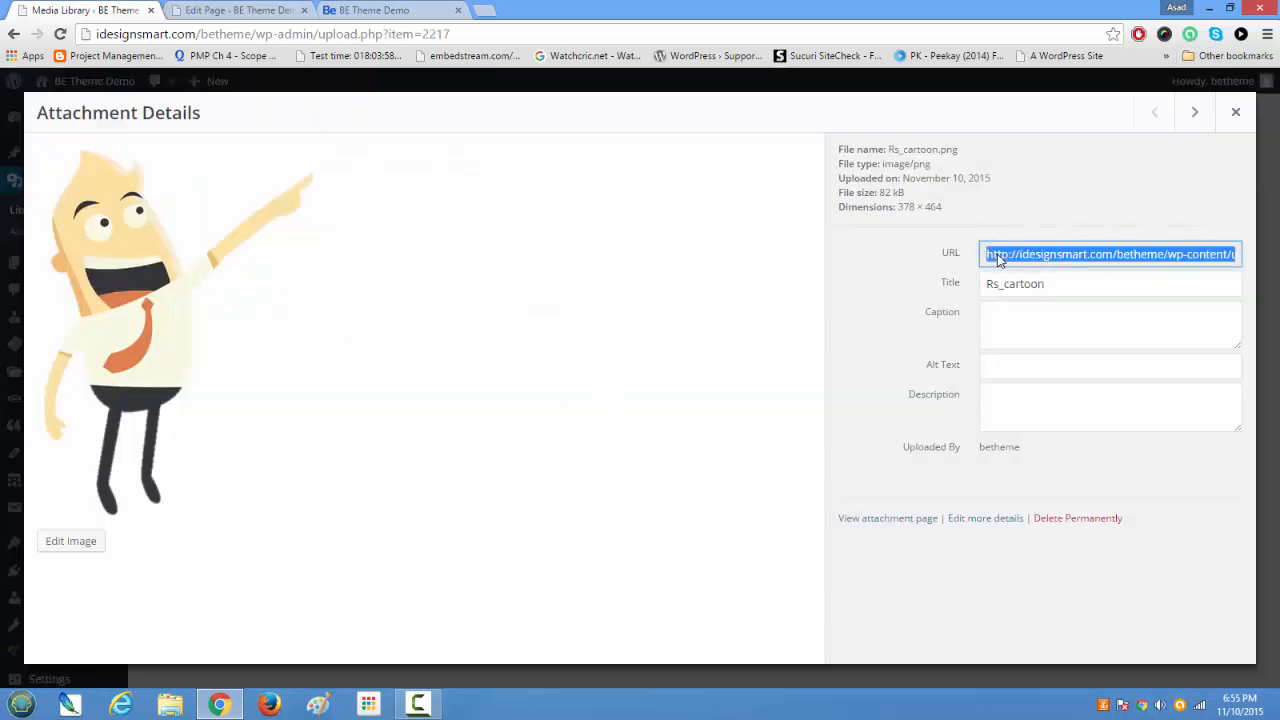
{"action": "right_click", "coordinate": [997, 258]}
{"action": "left_click", "coordinate": [1003, 262]}
{"action": "left_click", "coordinate": [1235, 112]}
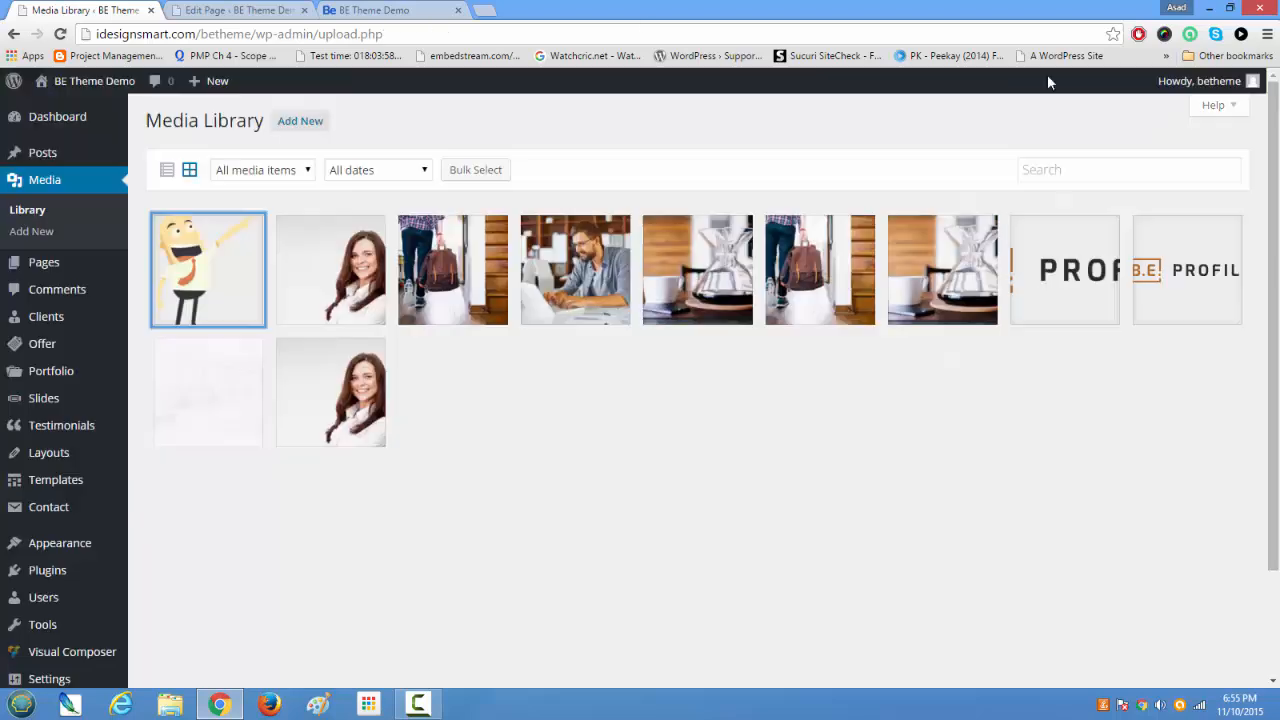
Step: In the column's image shortcode, paste the copied Rs_cartoon.png URL as src and set align to center
{"action": "left_click", "coordinate": [238, 10]}
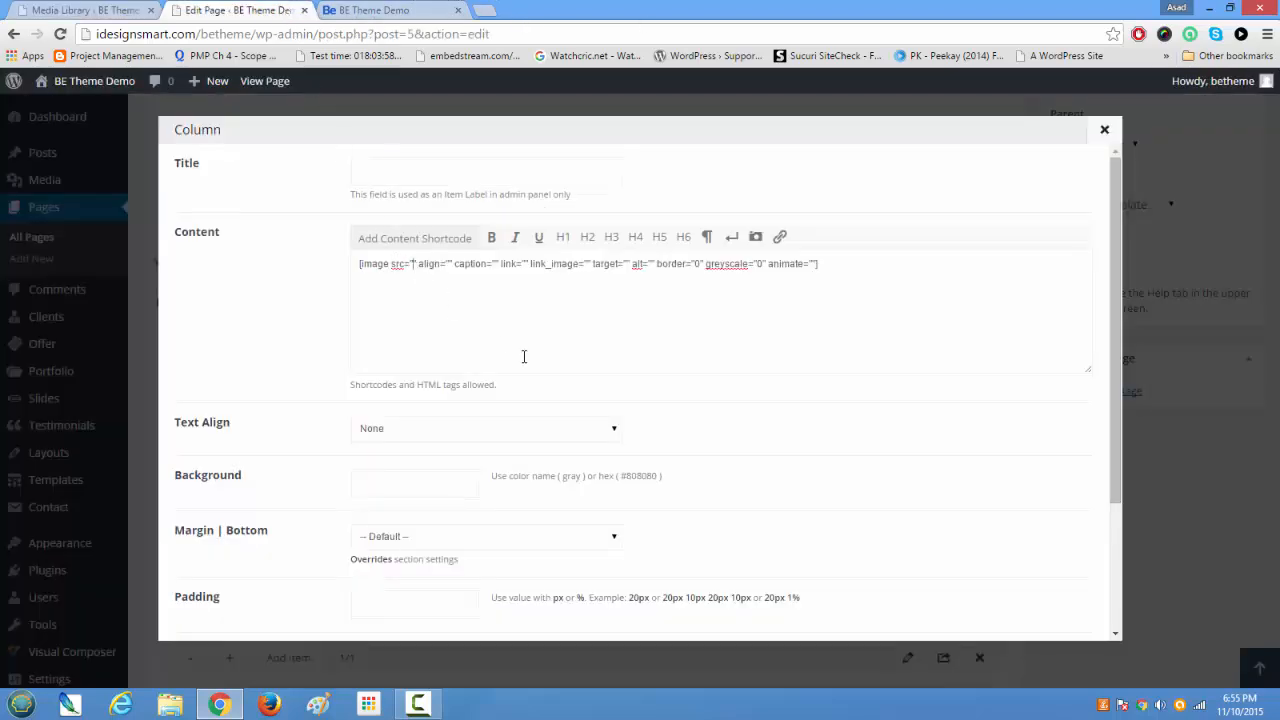
{"action": "key", "text": "ctrl+v"}
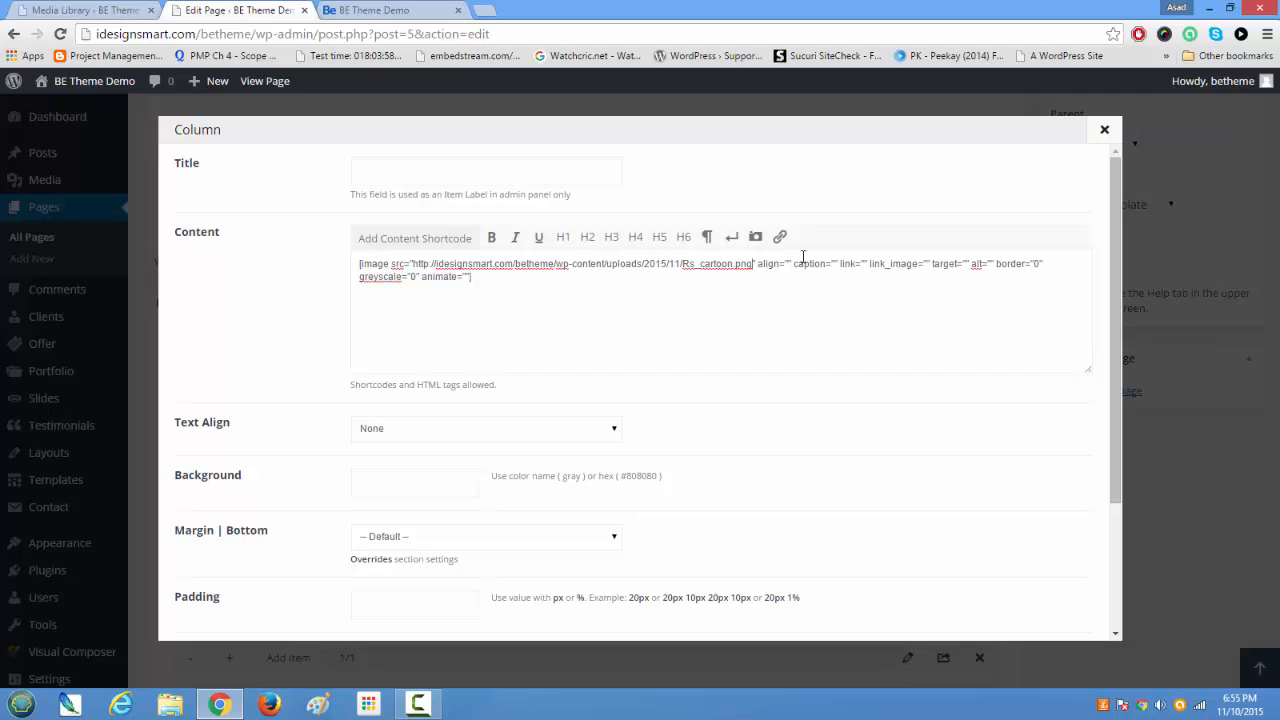
{"action": "type", "text": "center"}
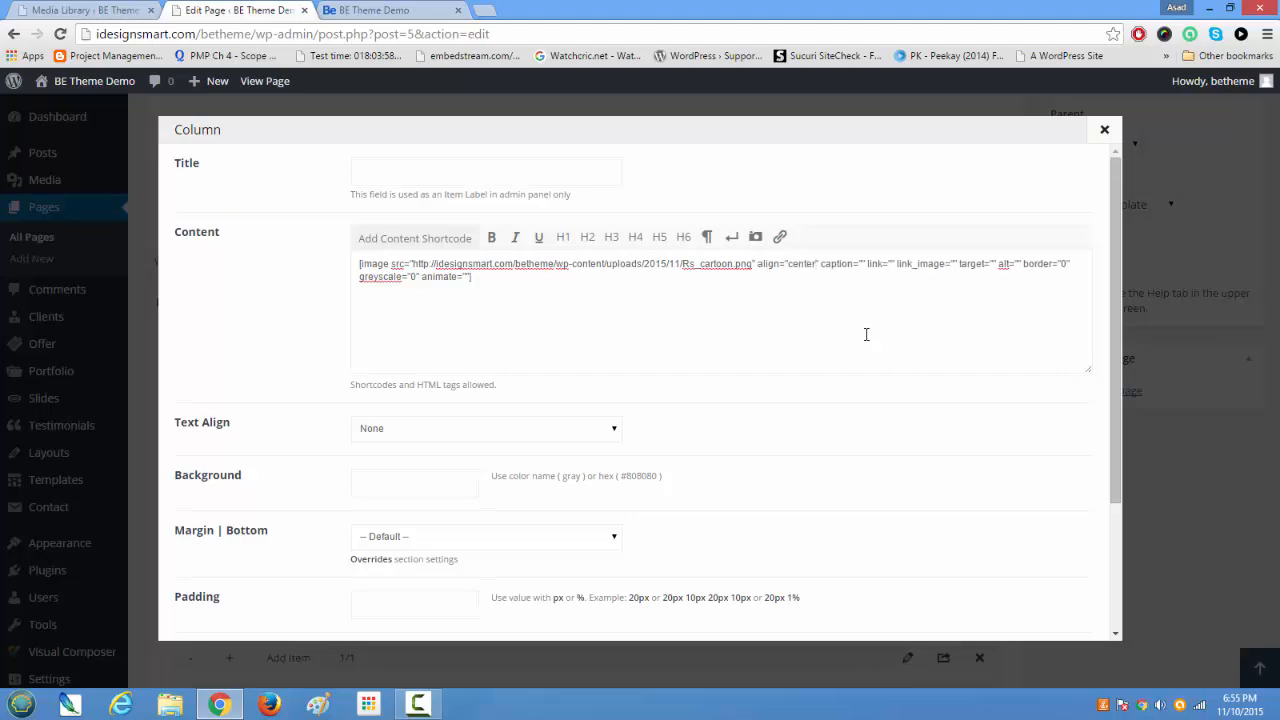
Step: Set the column's Text Align to Center and its entrance animation to Bounce In Up, and save the item
{"action": "left_click", "coordinate": [426, 433]}
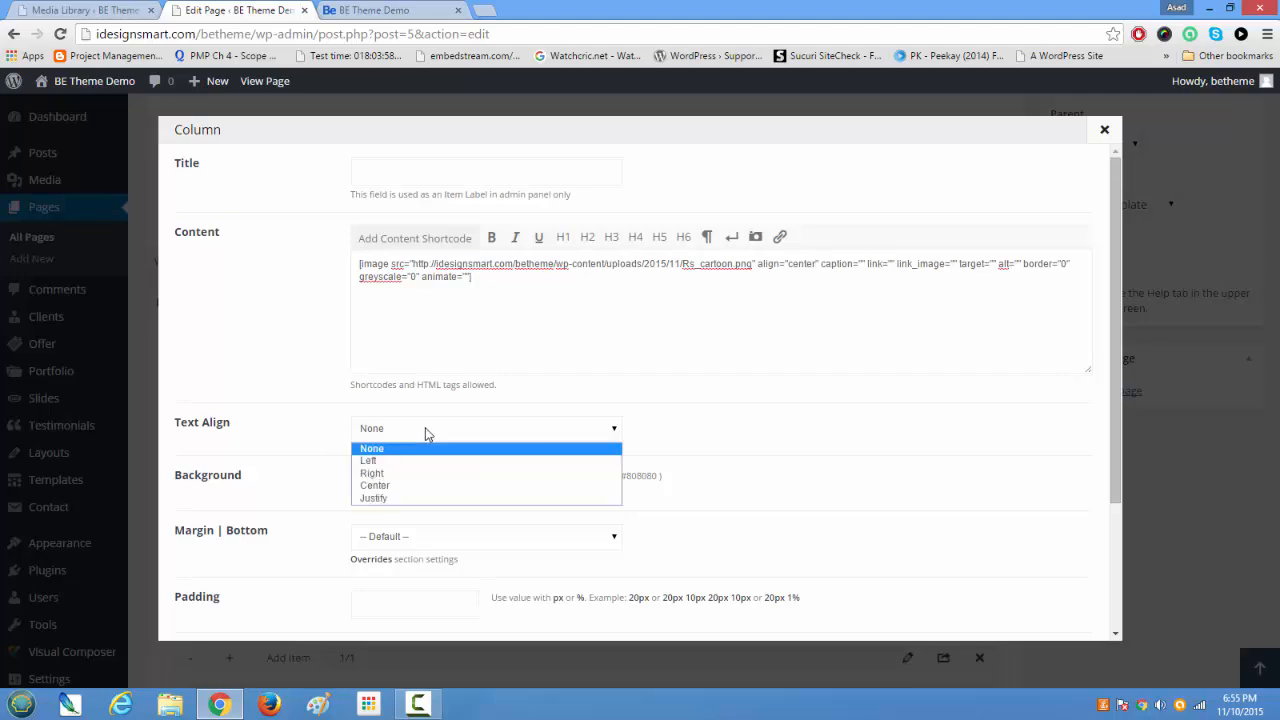
{"action": "left_click", "coordinate": [425, 485]}
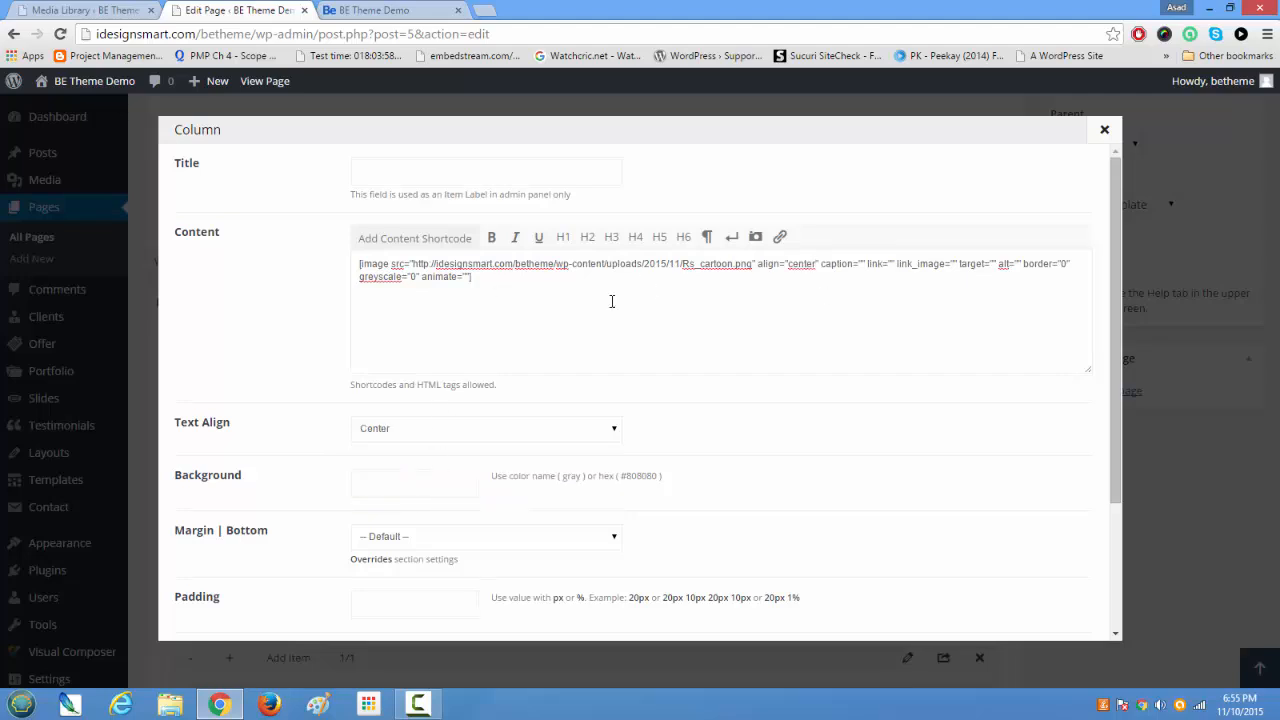
{"action": "scroll", "coordinate": [588, 420], "scroll_direction": "down", "scroll_amount": 3}
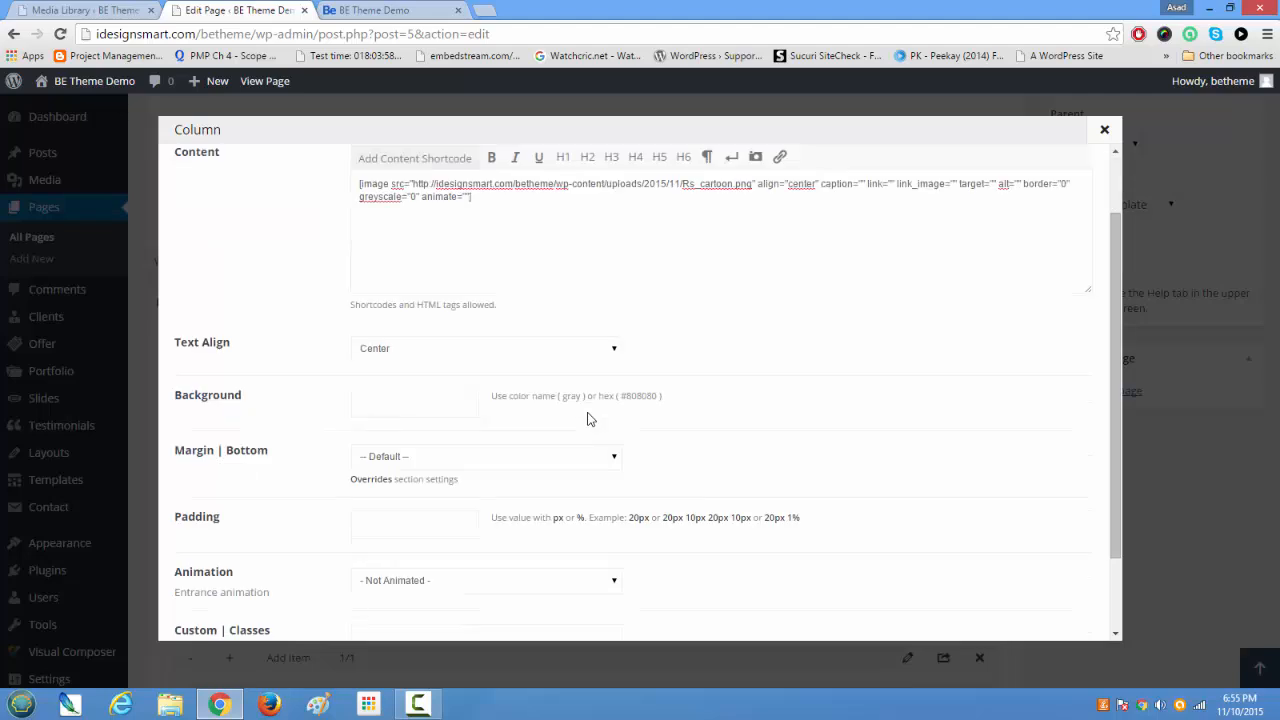
{"action": "left_click", "coordinate": [563, 489]}
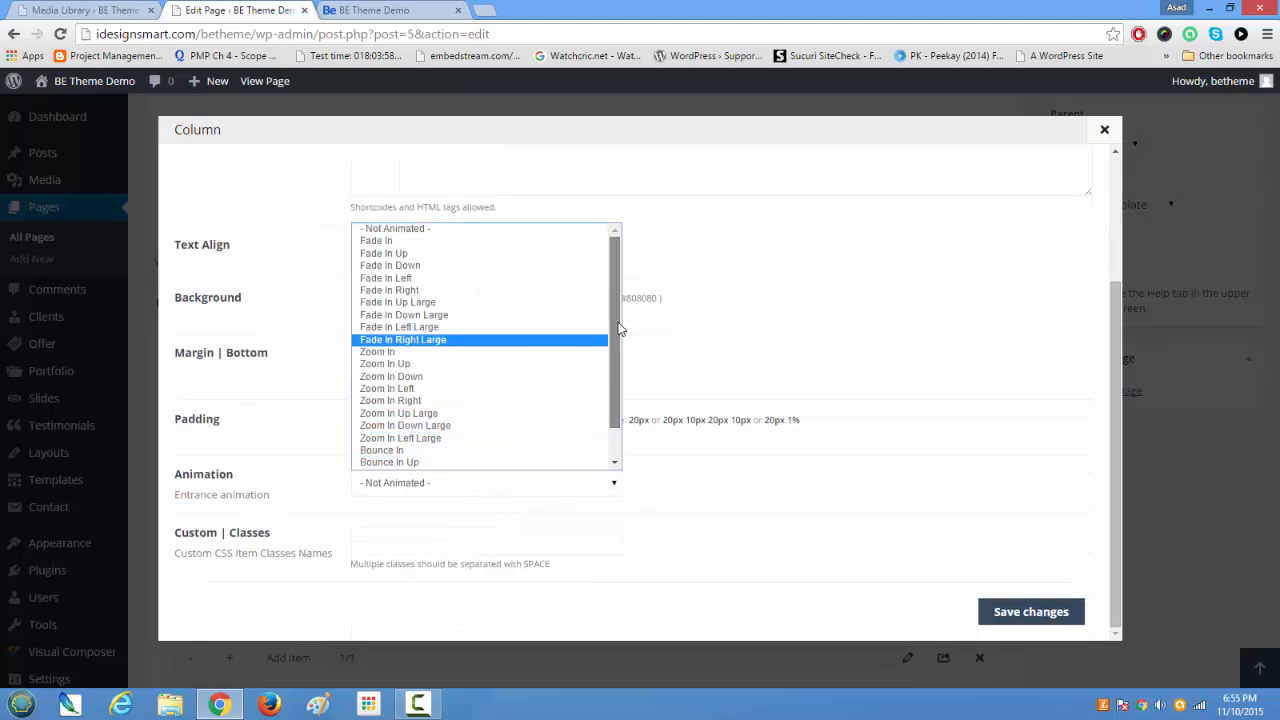
{"action": "scroll", "coordinate": [597, 377], "scroll_direction": "down", "scroll_amount": 1}
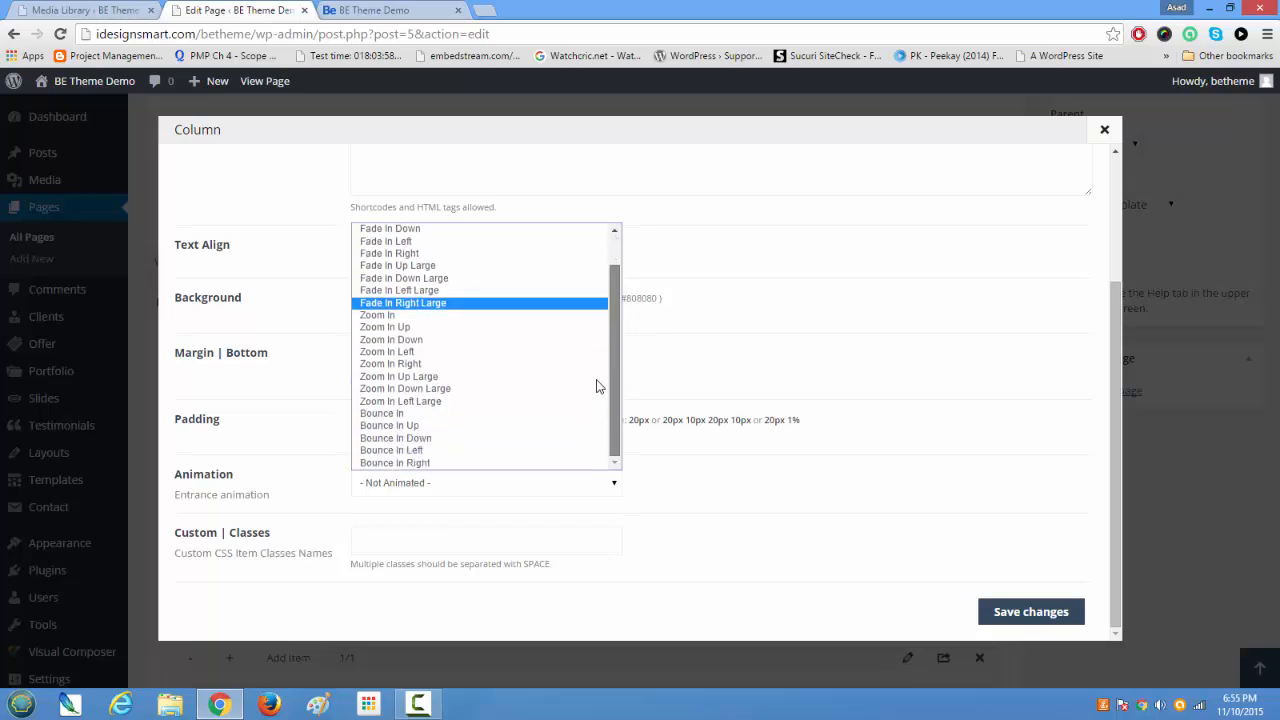
{"action": "left_click", "coordinate": [548, 428]}
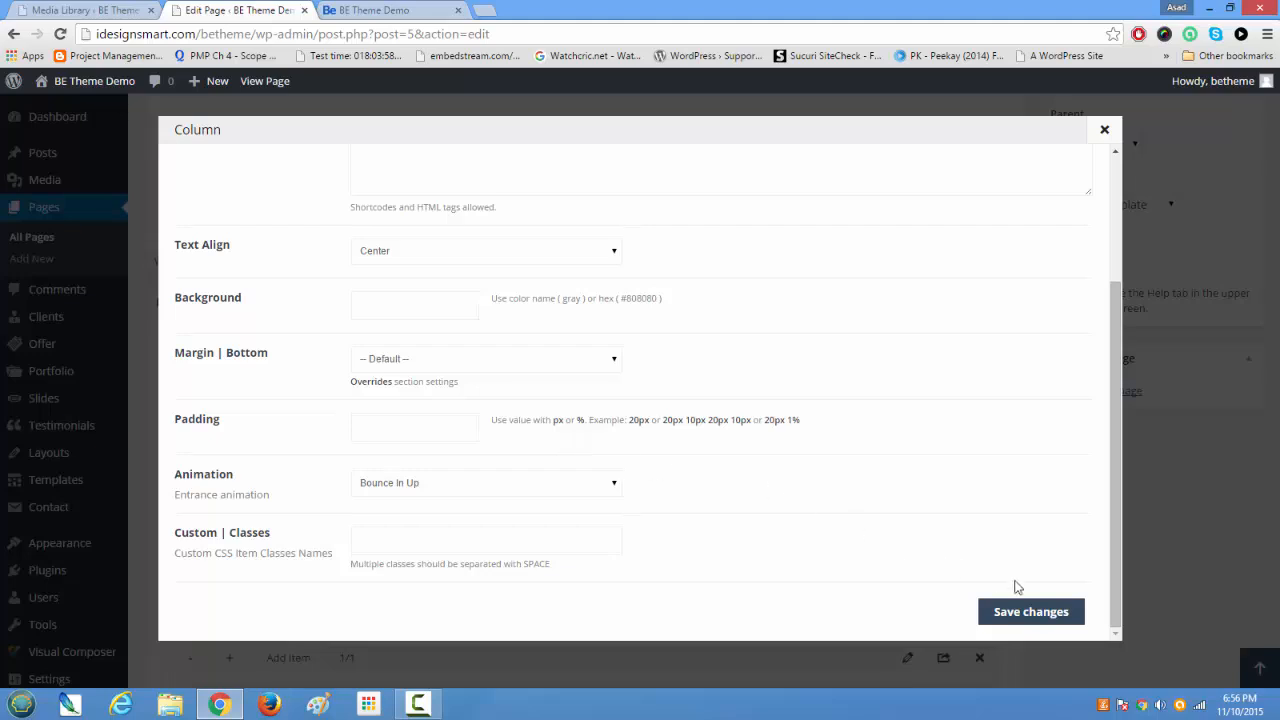
{"action": "left_click", "coordinate": [1022, 612]}
Step: Update the Home page and reload the live home page to check the new image section below the slider
{"action": "scroll", "coordinate": [1020, 610], "scroll_direction": "up", "scroll_amount": 3}
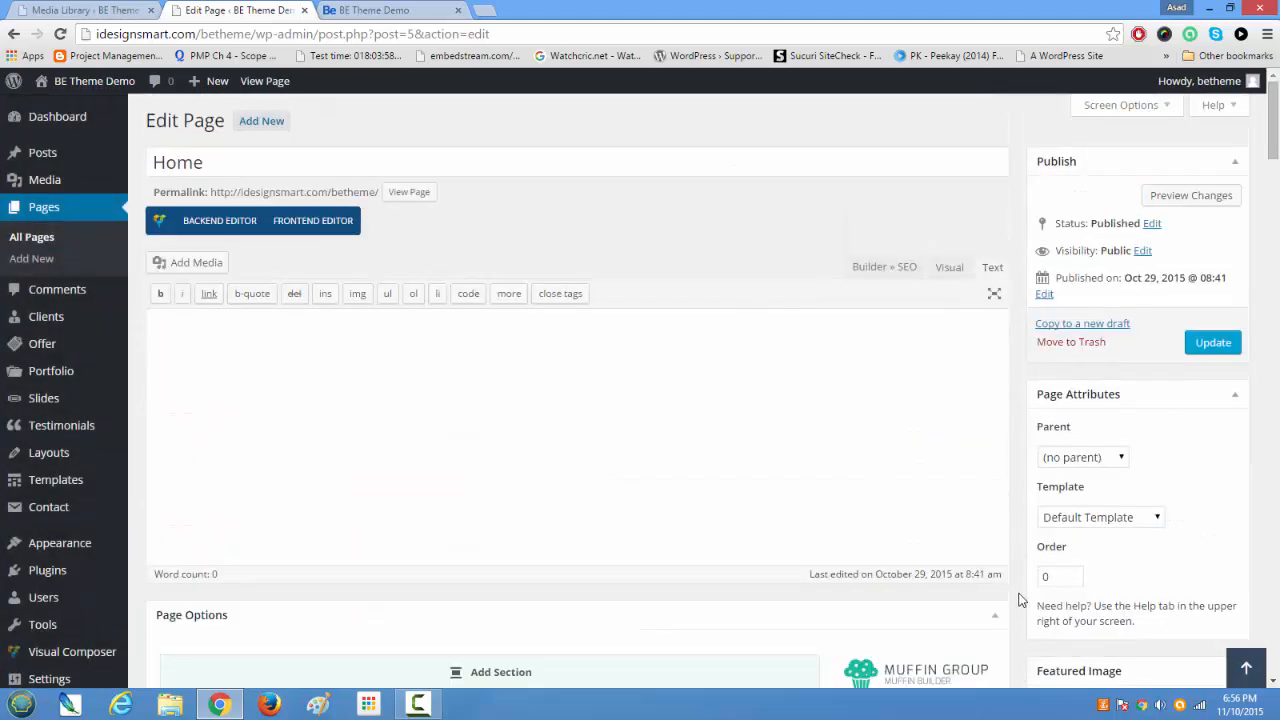
{"action": "left_click", "coordinate": [1210, 342]}
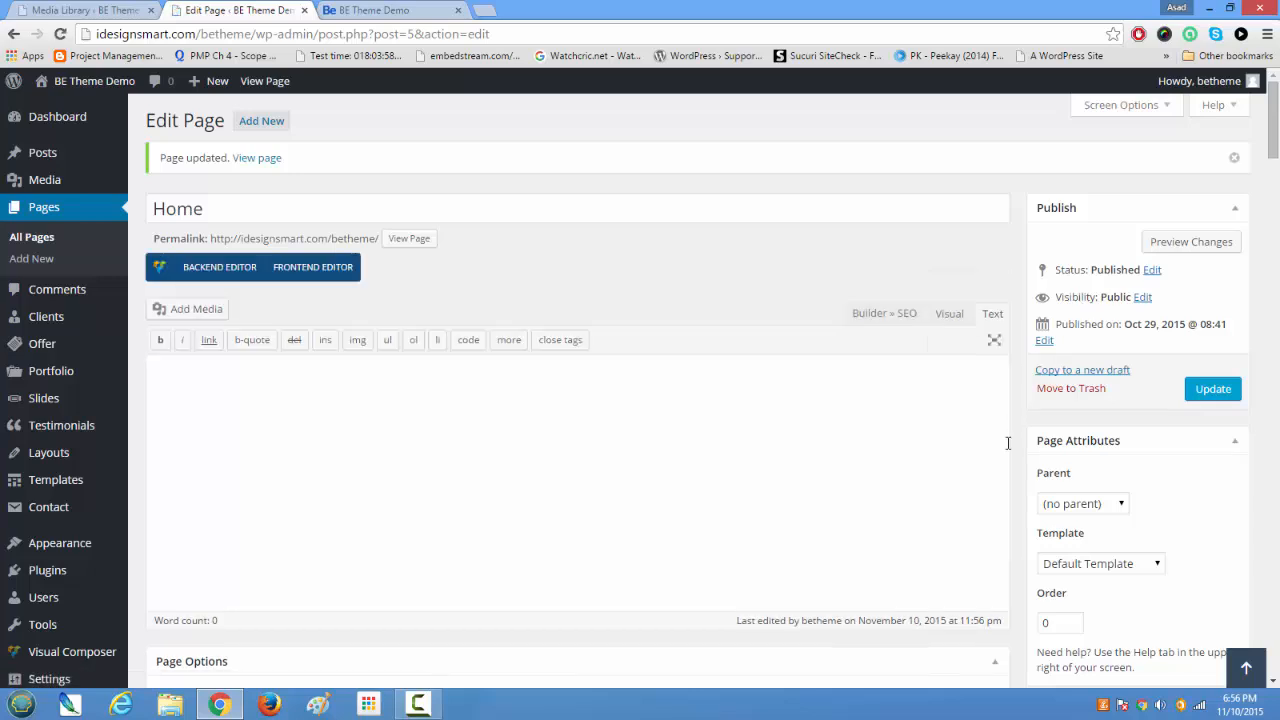
{"action": "scroll", "coordinate": [961, 443], "scroll_direction": "down", "scroll_amount": 4}
{"action": "scroll", "coordinate": [961, 441], "scroll_direction": "down", "scroll_amount": 3}
{"action": "scroll", "coordinate": [963, 434], "scroll_direction": "up", "scroll_amount": 5}
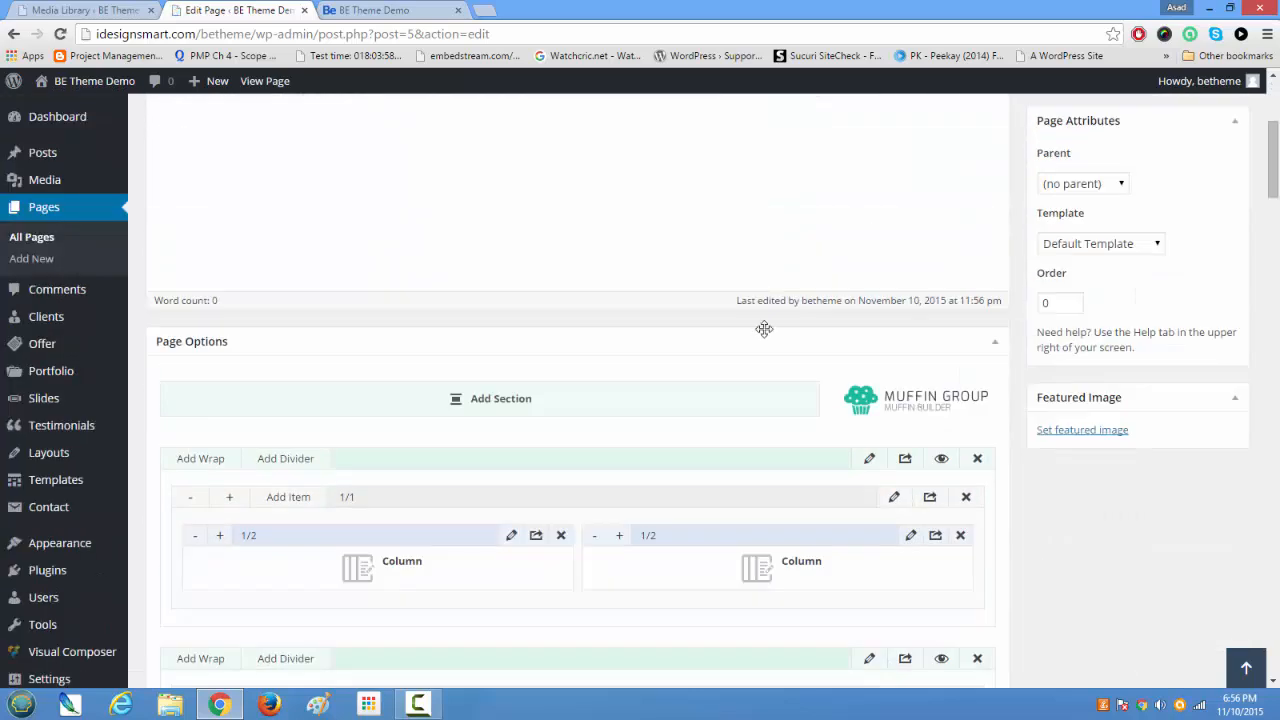
{"action": "left_click", "coordinate": [370, 9]}
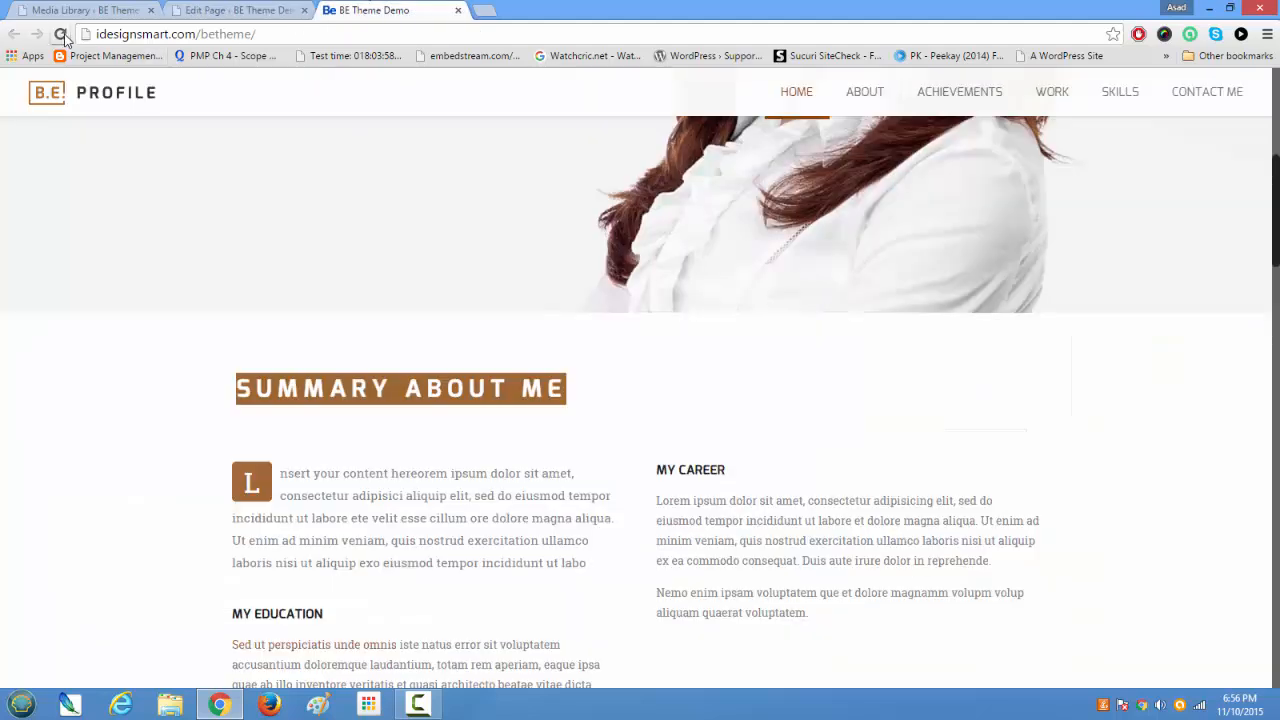
{"action": "left_click", "coordinate": [60, 34]}
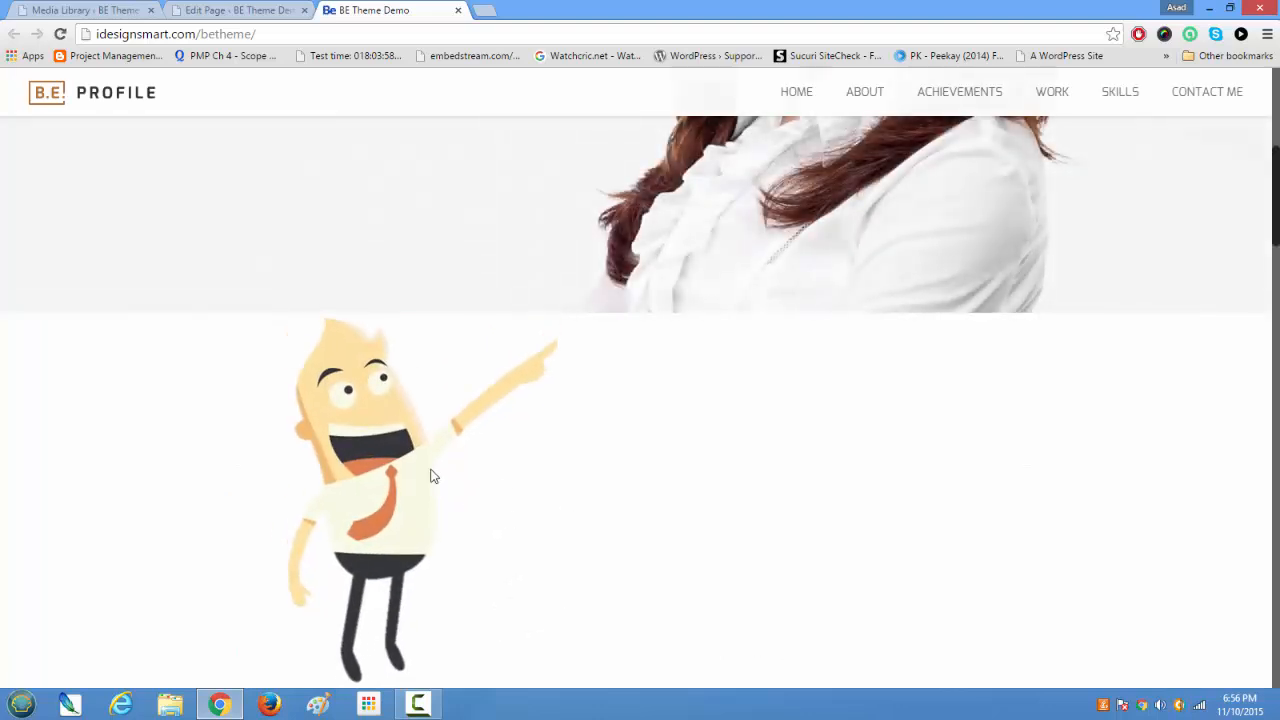
Step: Review the image section on the live home page, set that section's top padding to 20 px in the page builder, and save the section
{"action": "scroll", "coordinate": [446, 523], "scroll_direction": "down", "scroll_amount": 2}
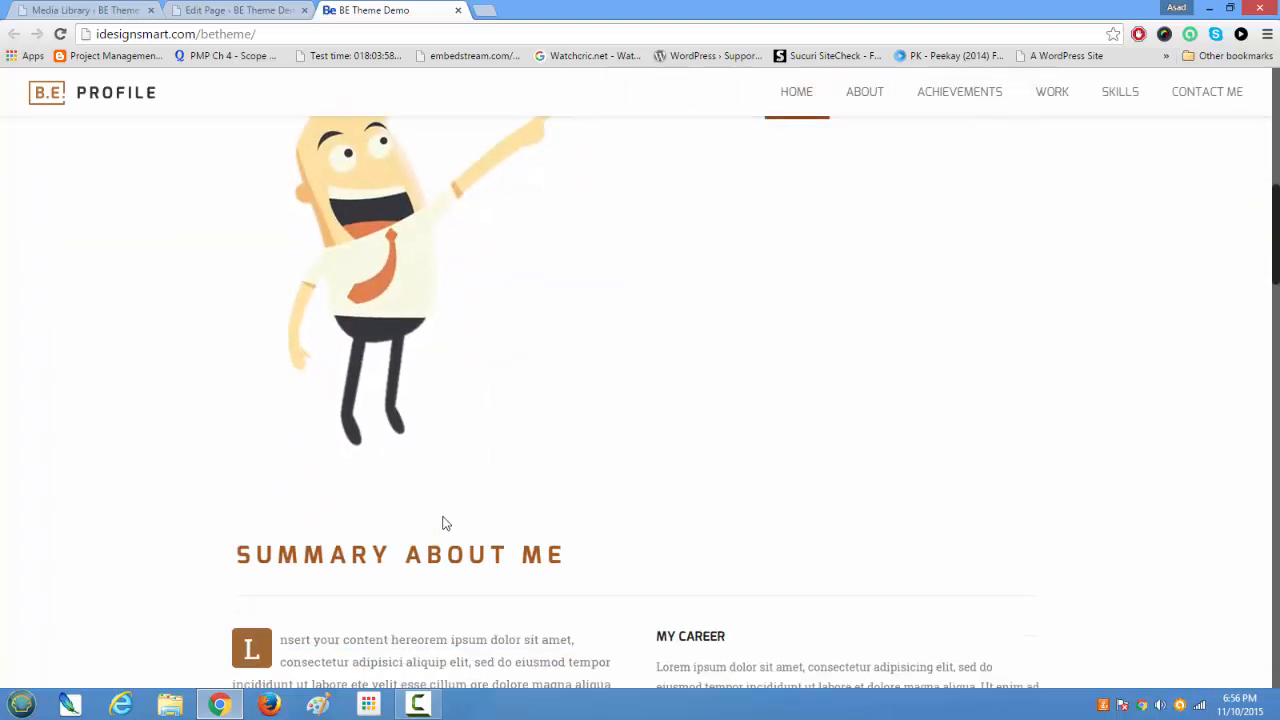
{"action": "scroll", "coordinate": [443, 523], "scroll_direction": "down", "scroll_amount": 2}
{"action": "scroll", "coordinate": [575, 460], "scroll_direction": "up", "scroll_amount": 4}
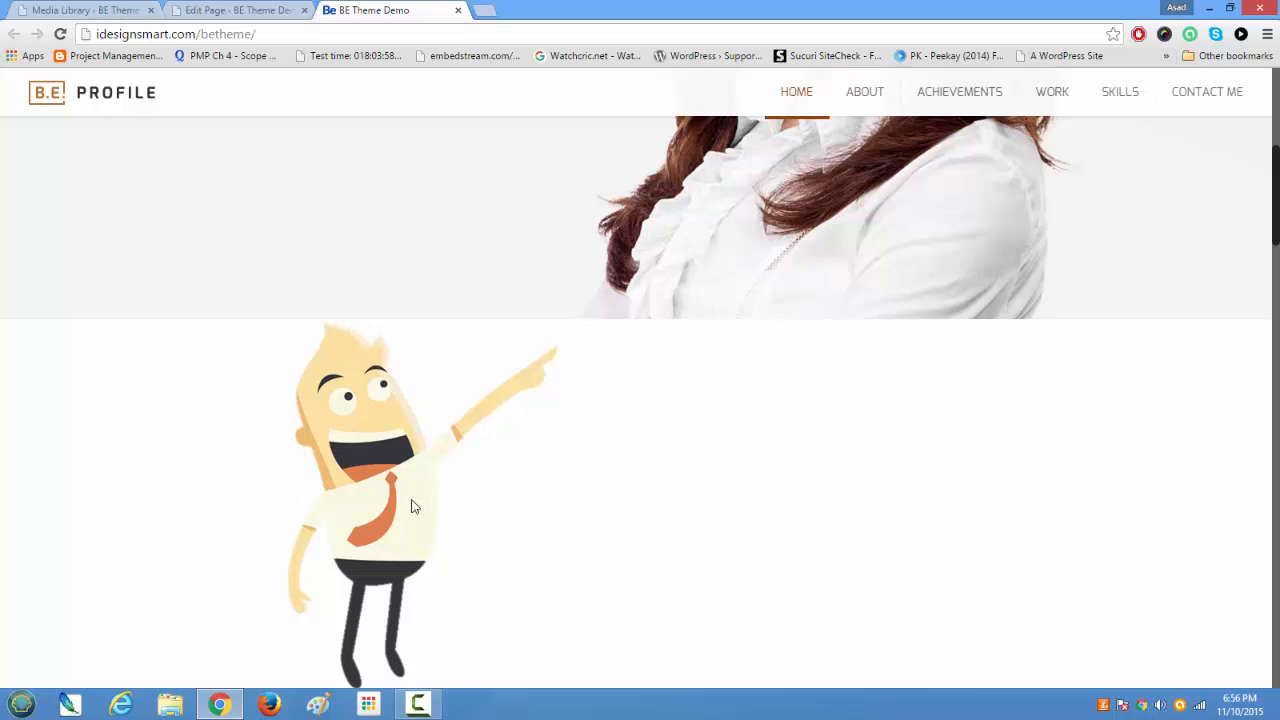
{"action": "left_click", "coordinate": [250, 12]}
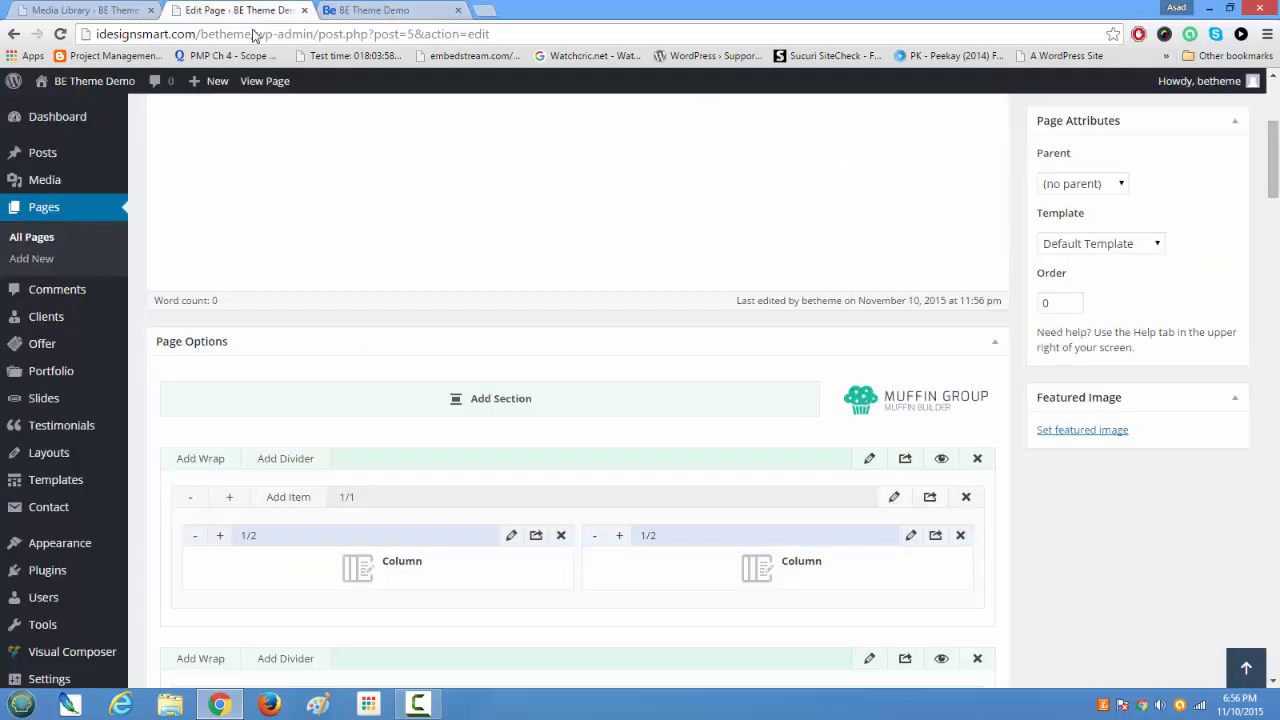
{"action": "scroll", "coordinate": [448, 376], "scroll_direction": "down", "scroll_amount": 3}
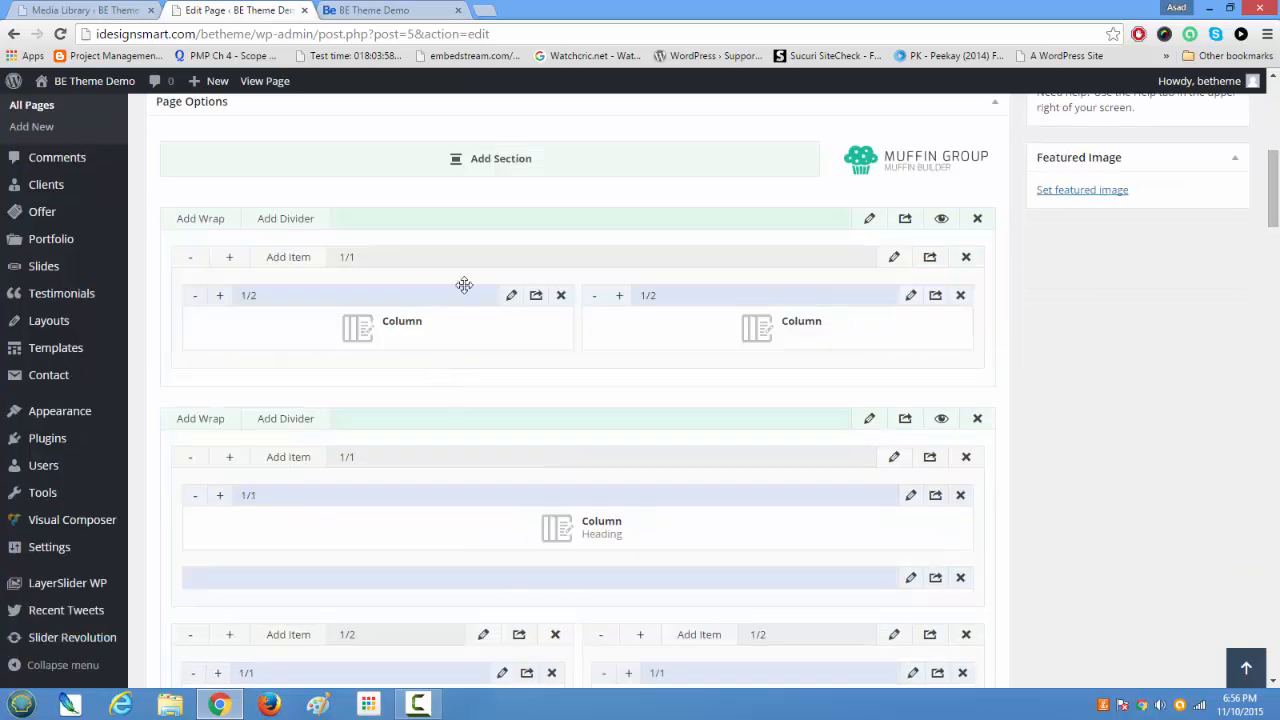
{"action": "left_click", "coordinate": [869, 222]}
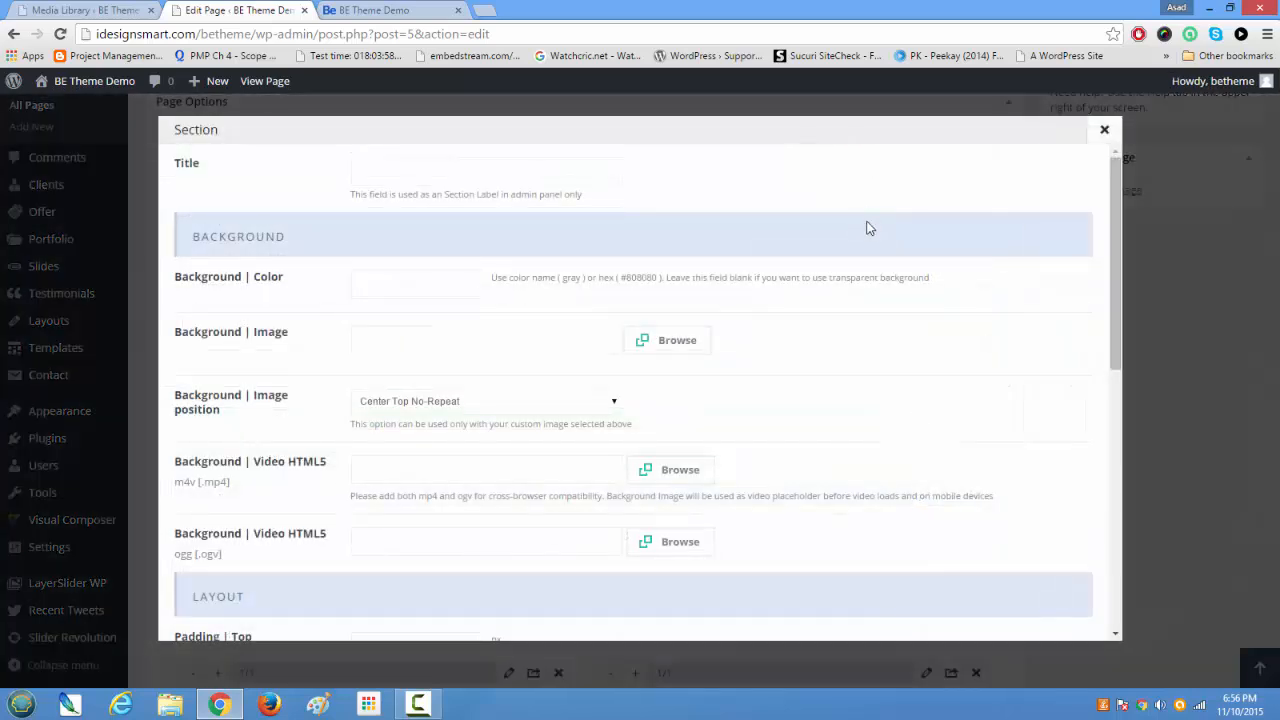
{"action": "scroll", "coordinate": [812, 262], "scroll_direction": "down", "scroll_amount": 5}
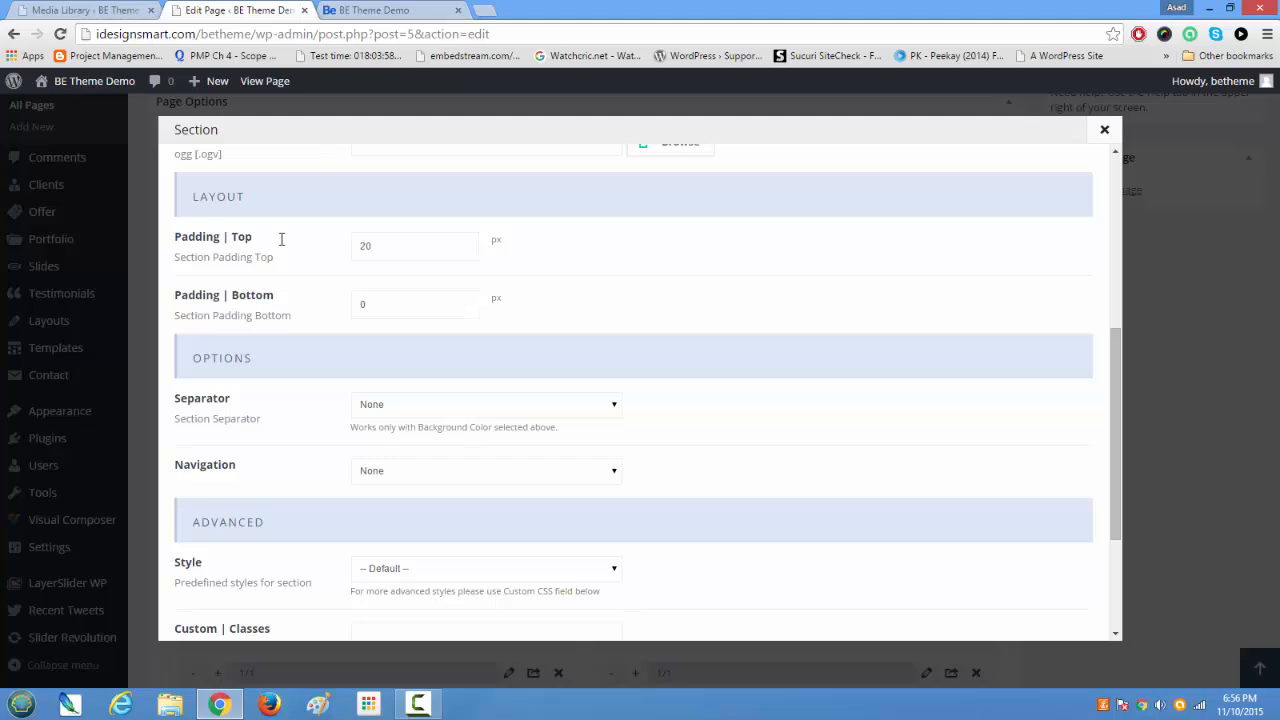
{"action": "scroll", "coordinate": [292, 224], "scroll_direction": "down", "scroll_amount": 3}
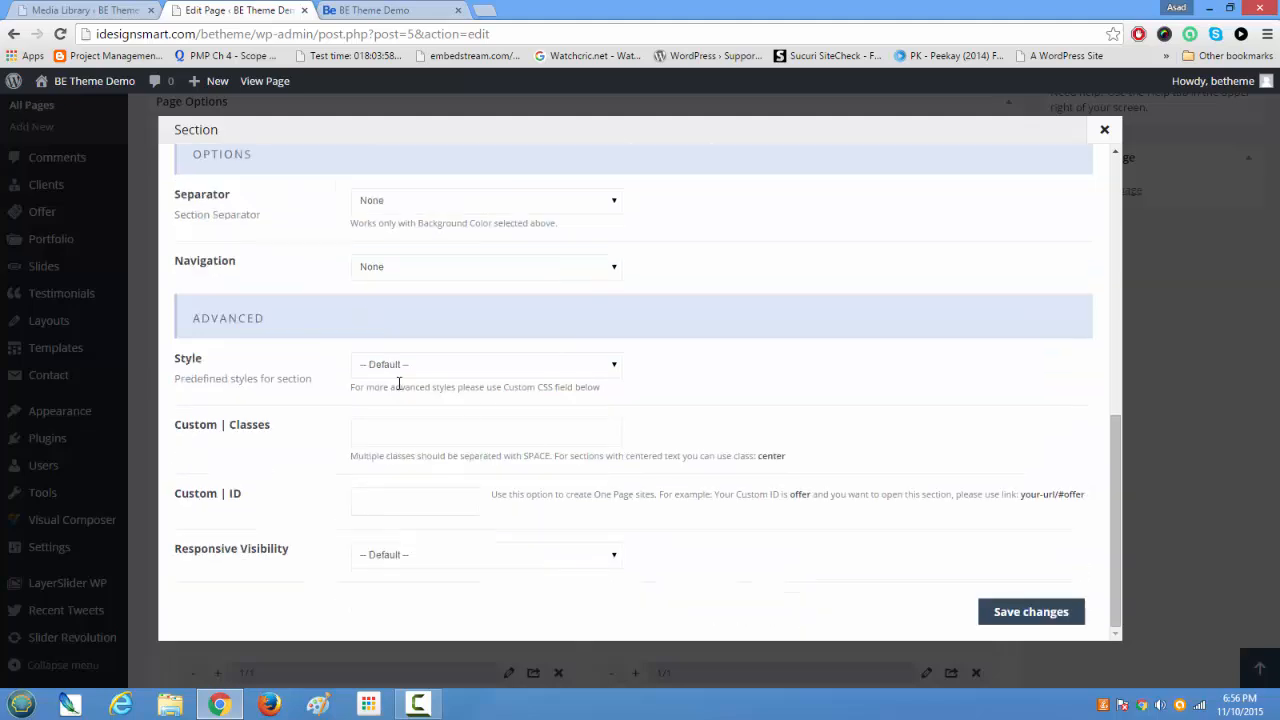
{"action": "left_click", "coordinate": [1006, 626]}
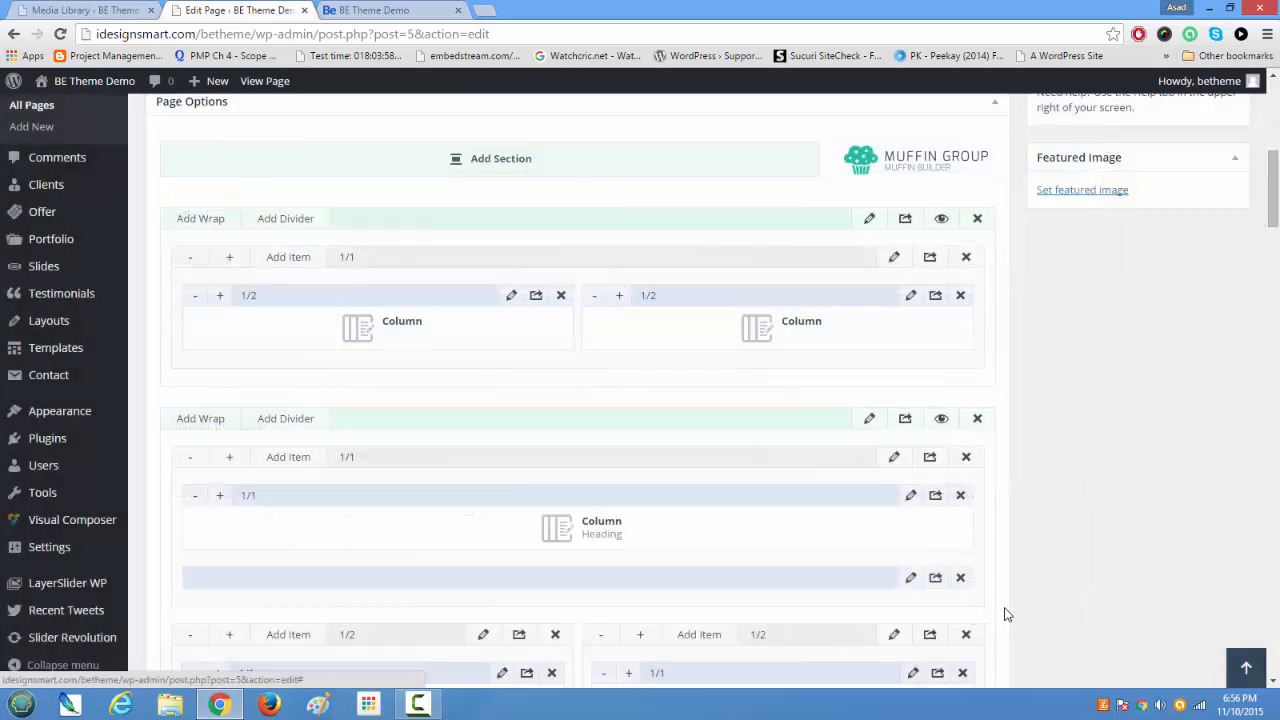
Step: Update the Home page and reload the live home page to check the spacing above the cartoon image
{"action": "scroll", "coordinate": [1004, 610], "scroll_direction": "up", "scroll_amount": 6}
{"action": "left_click", "coordinate": [1208, 390]}
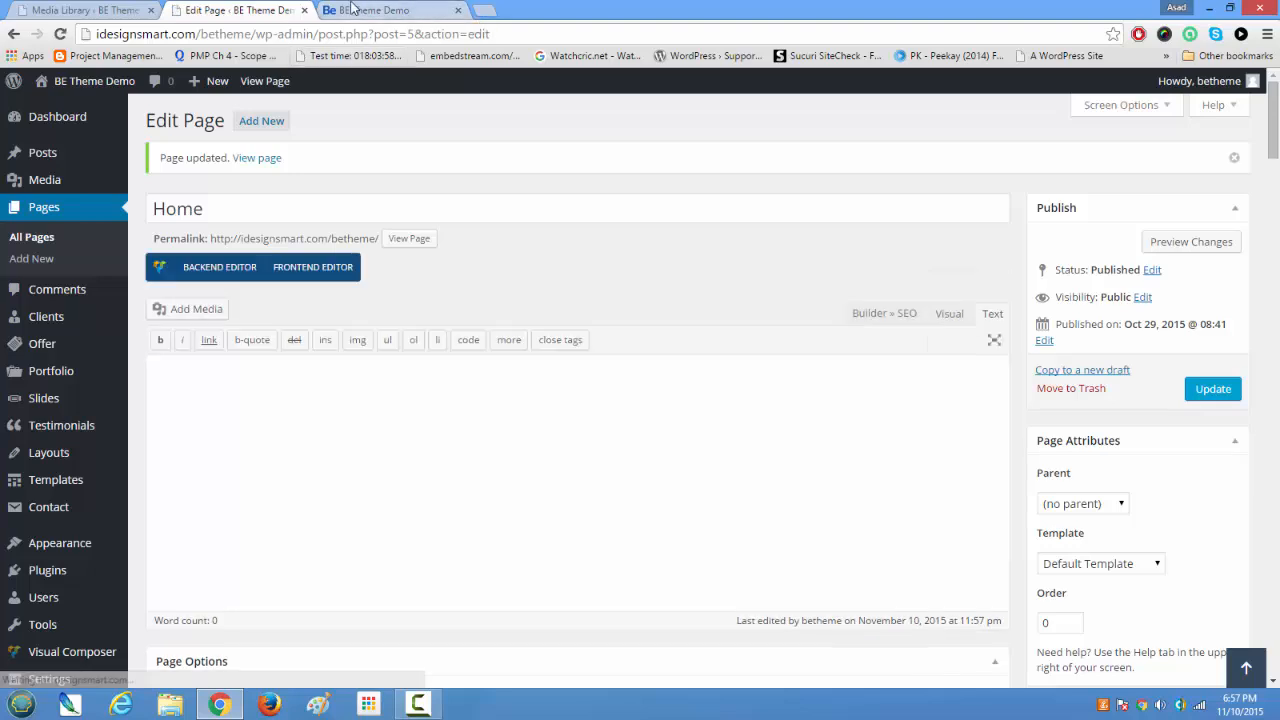
{"action": "left_click", "coordinate": [410, 9]}
{"action": "left_click", "coordinate": [60, 34]}
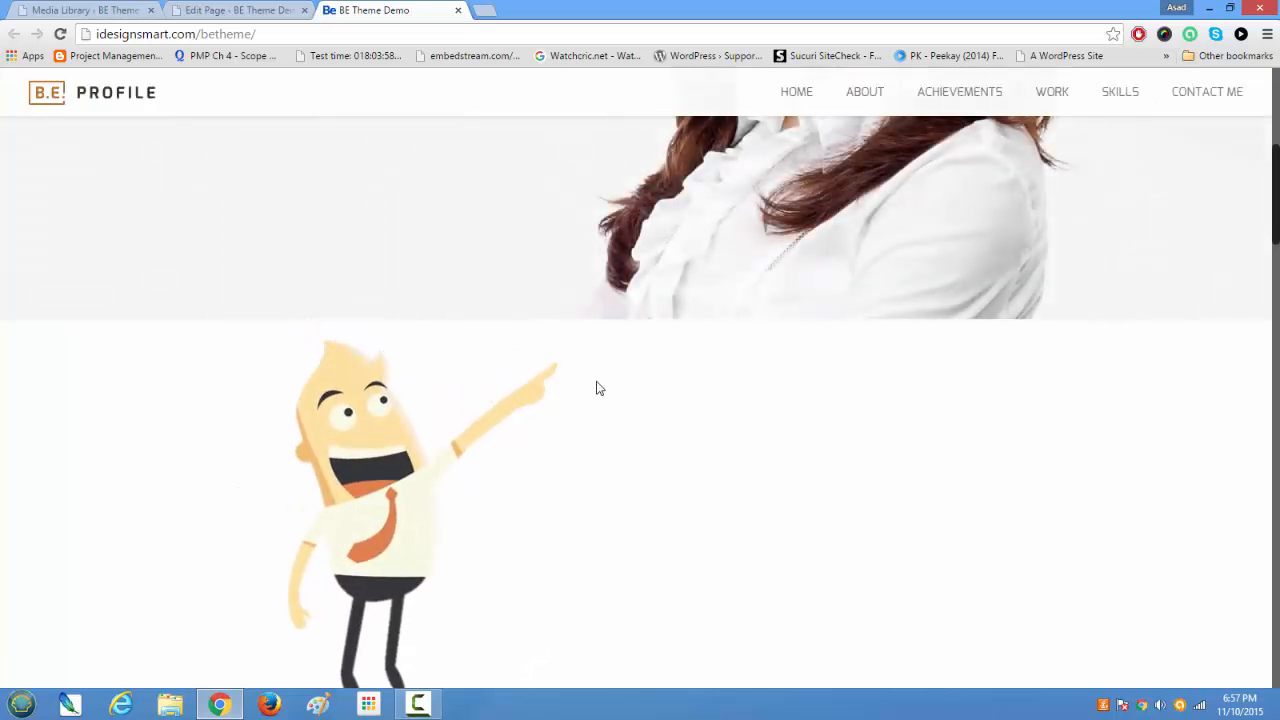
{"action": "scroll", "coordinate": [643, 413], "scroll_direction": "down", "scroll_amount": 3}
{"action": "scroll", "coordinate": [638, 410], "scroll_direction": "up", "scroll_amount": 2}
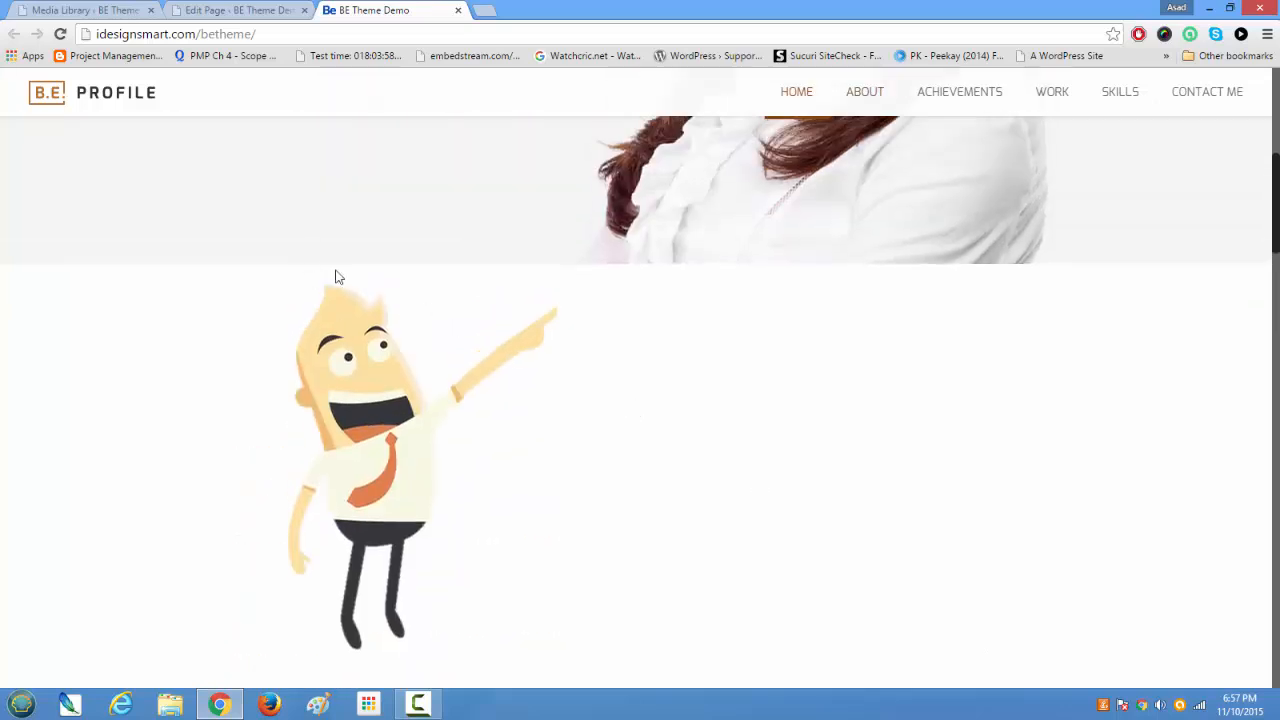
Step: Inspect the section containing the cartoon image on the live home page and select its div to view the inline padding styles
{"action": "left_click", "coordinate": [262, 10]}
{"action": "scroll", "coordinate": [345, 395], "scroll_direction": "down", "scroll_amount": 6}
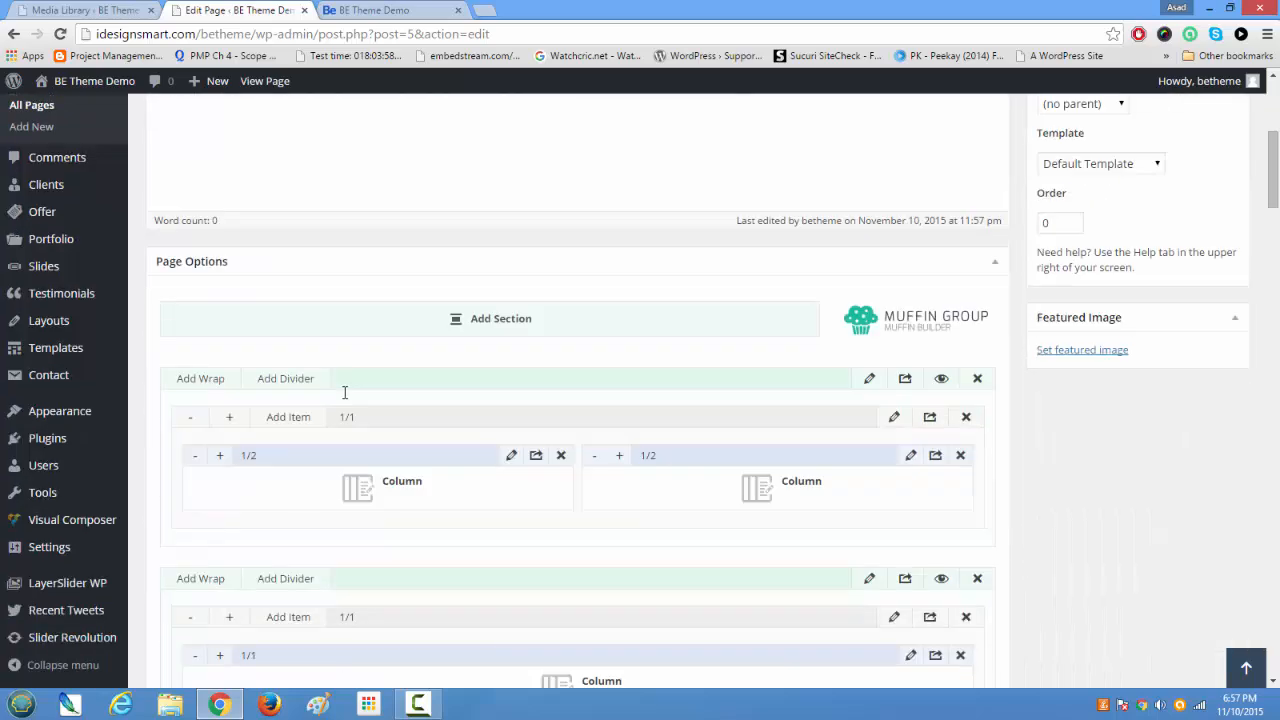
{"action": "scroll", "coordinate": [345, 398], "scroll_direction": "up", "scroll_amount": 4}
{"action": "scroll", "coordinate": [345, 400], "scroll_direction": "down", "scroll_amount": 5}
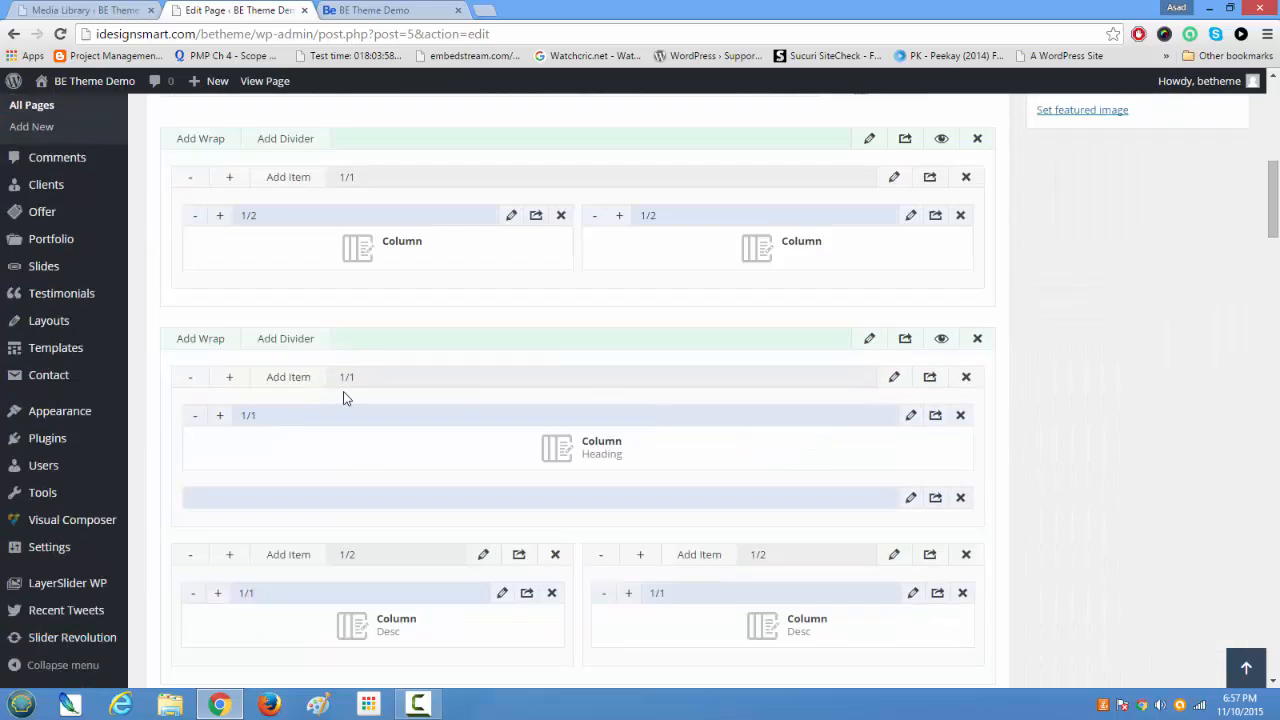
{"action": "left_click", "coordinate": [388, 10]}
{"action": "right_click", "coordinate": [343, 288]}
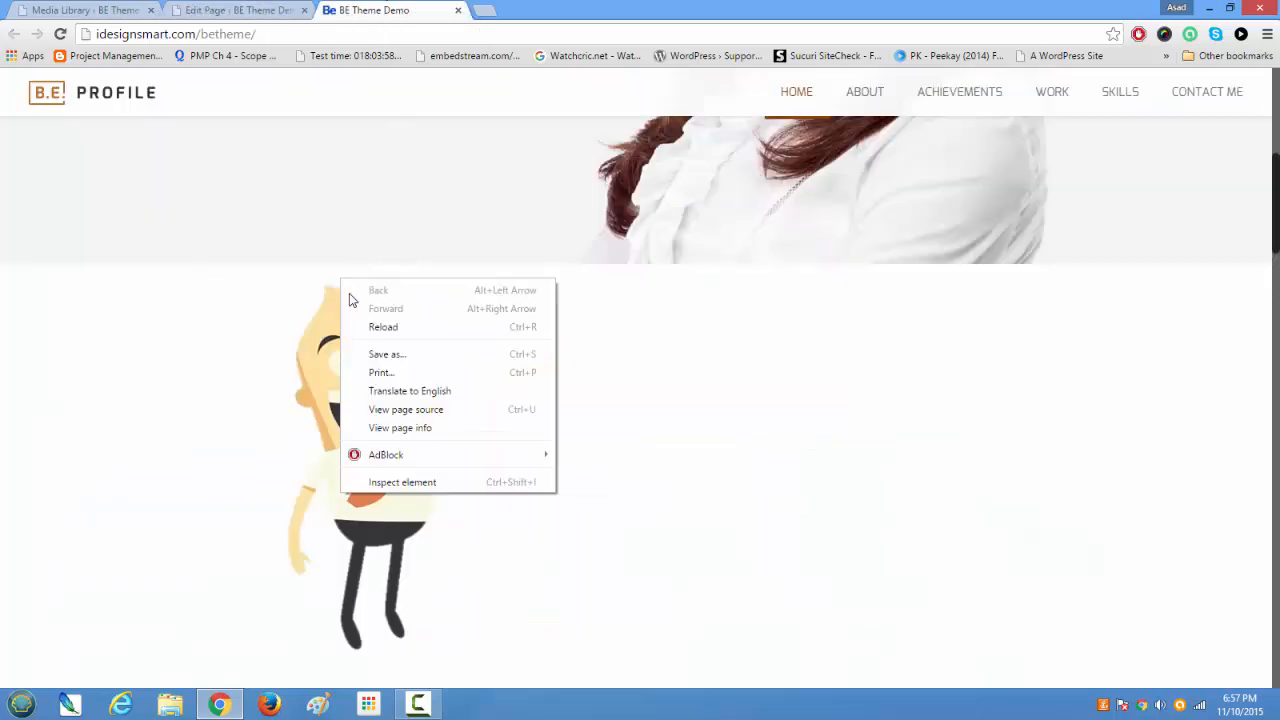
{"action": "left_click", "coordinate": [405, 484]}
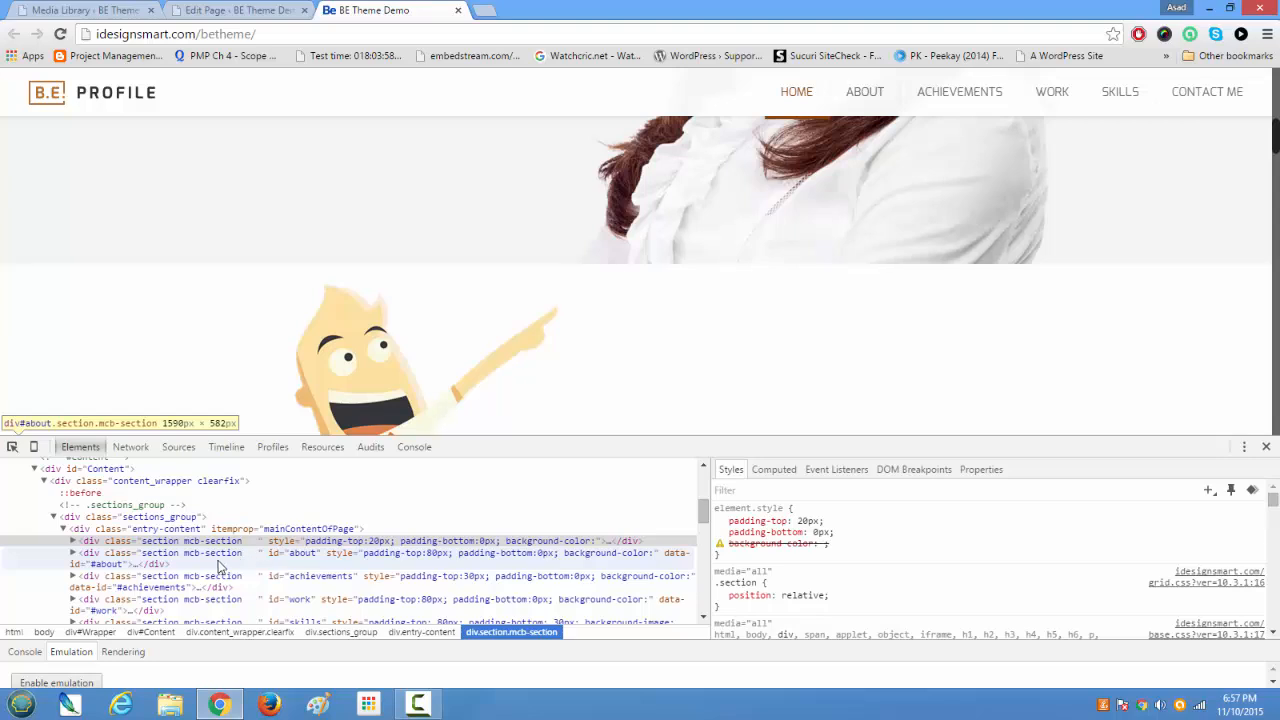
{"action": "left_click", "coordinate": [340, 541]}
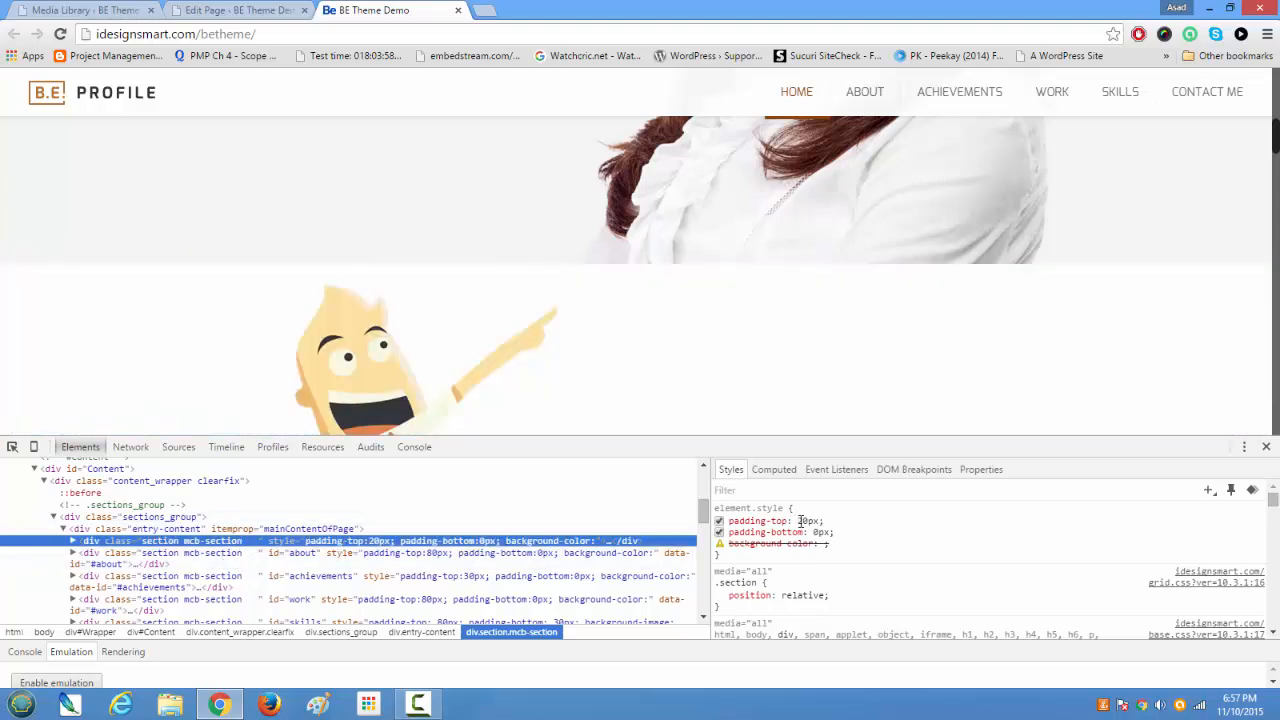
Step: Try a padding-top of 100px in the inspected section's inline style, close the inspector, and check the spacing around the cartoon image
{"action": "left_click", "coordinate": [800, 521]}
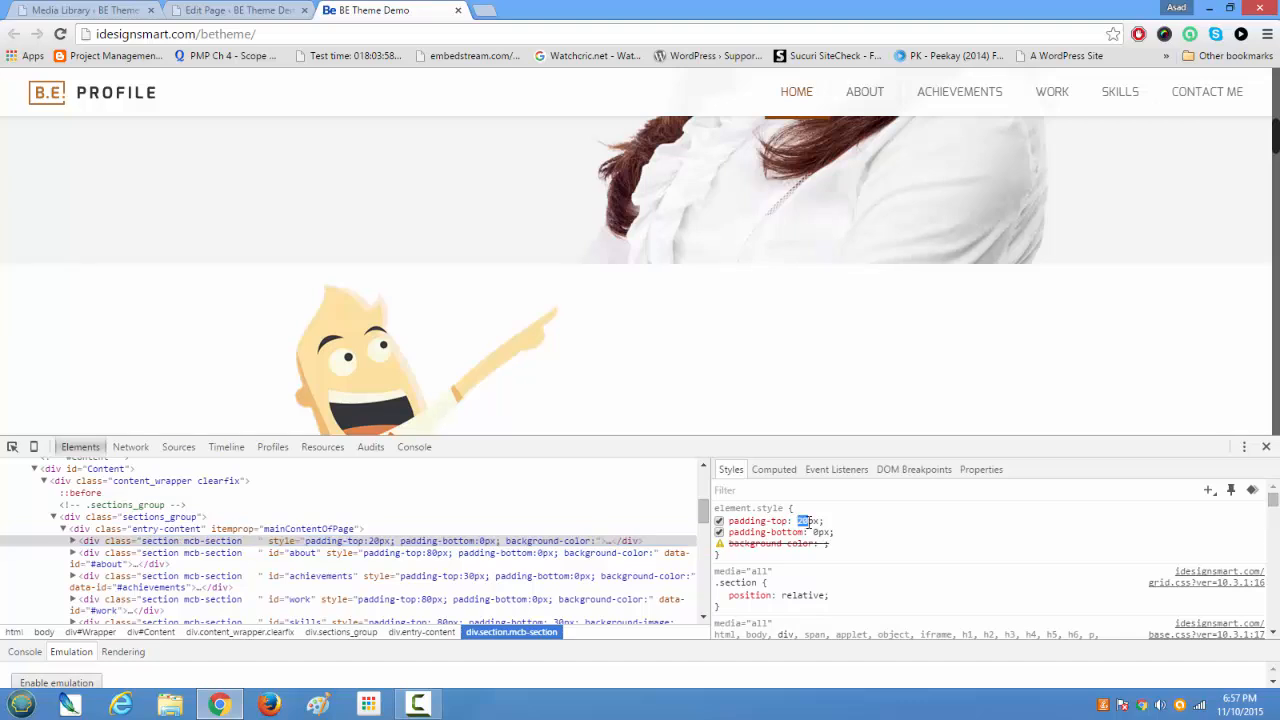
{"action": "left_click", "coordinate": [768, 521]}
{"action": "left_click", "coordinate": [802, 521]}
{"action": "left_click", "coordinate": [806, 521]}
{"action": "key", "text": "BackSpace"}
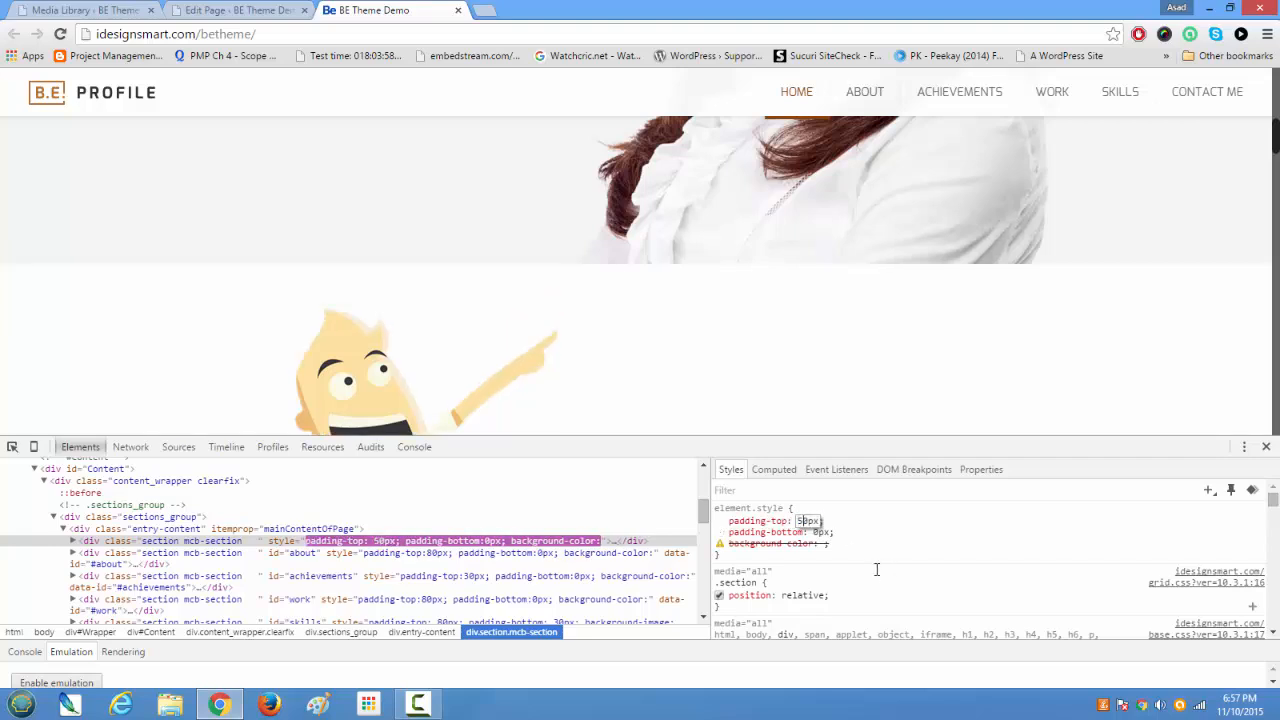
{"action": "type", "text": "100"}
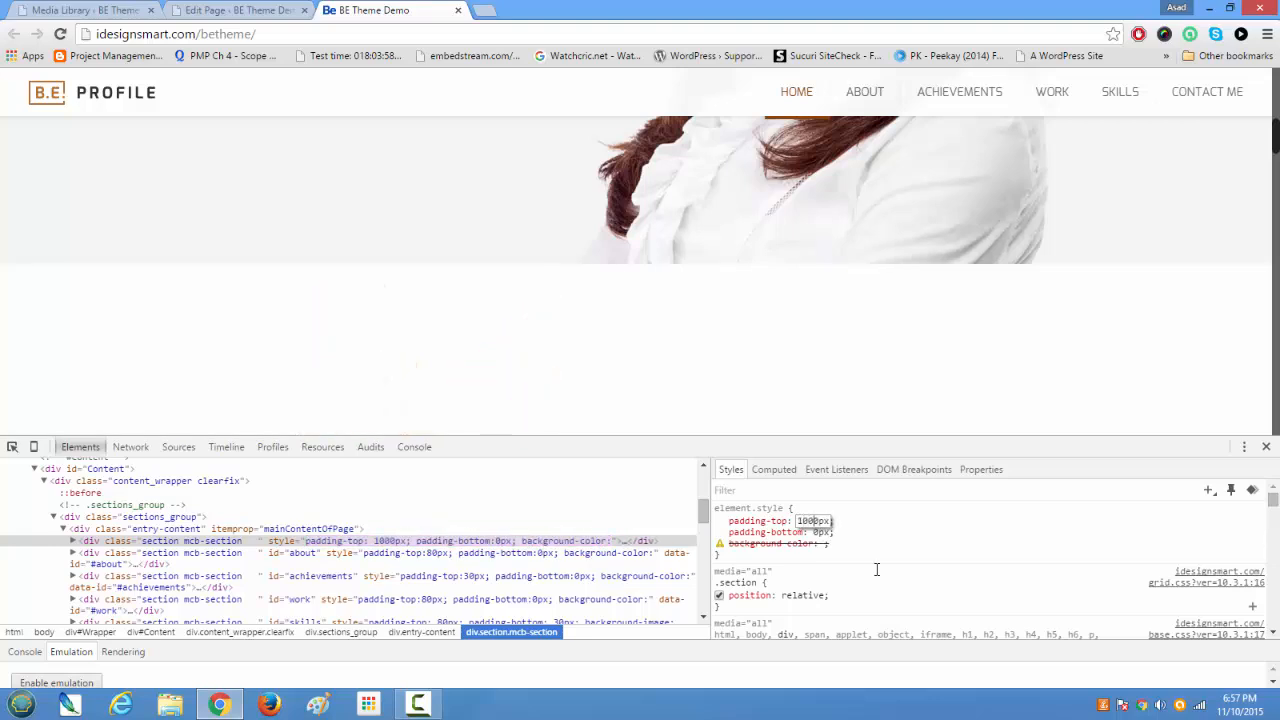
{"action": "key", "text": "BackSpace"}
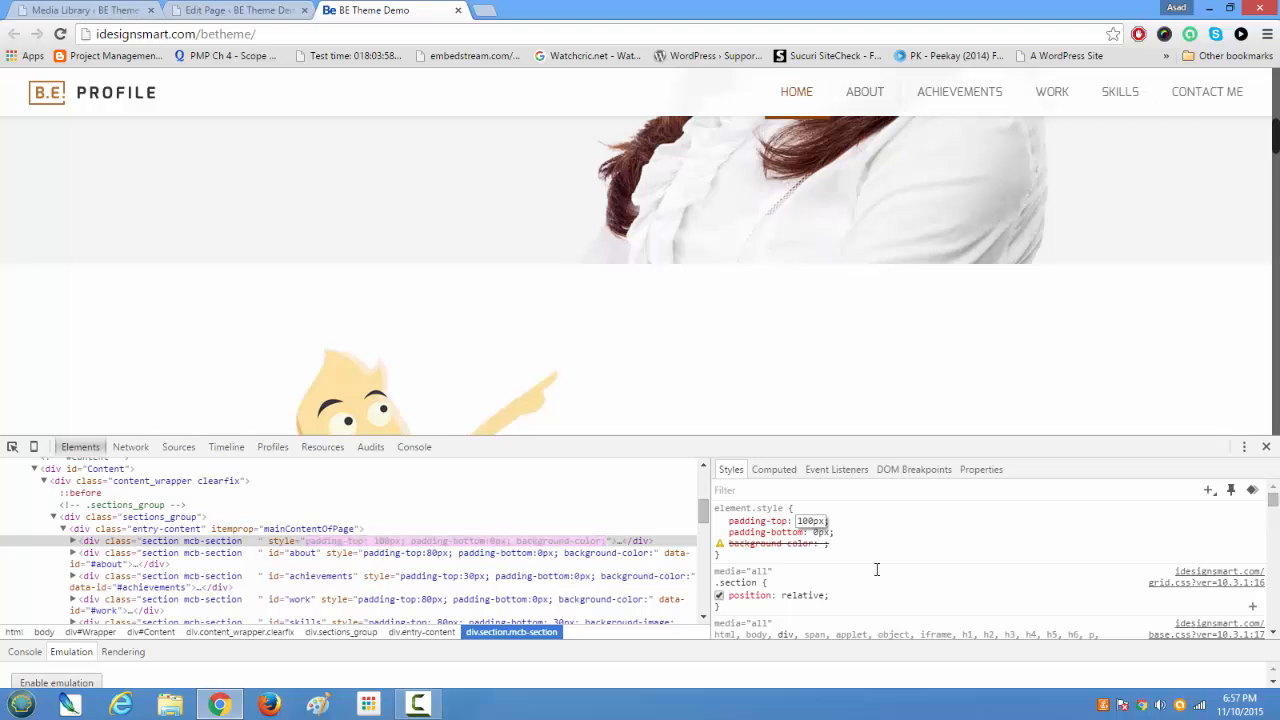
{"action": "key", "text": "Return"}
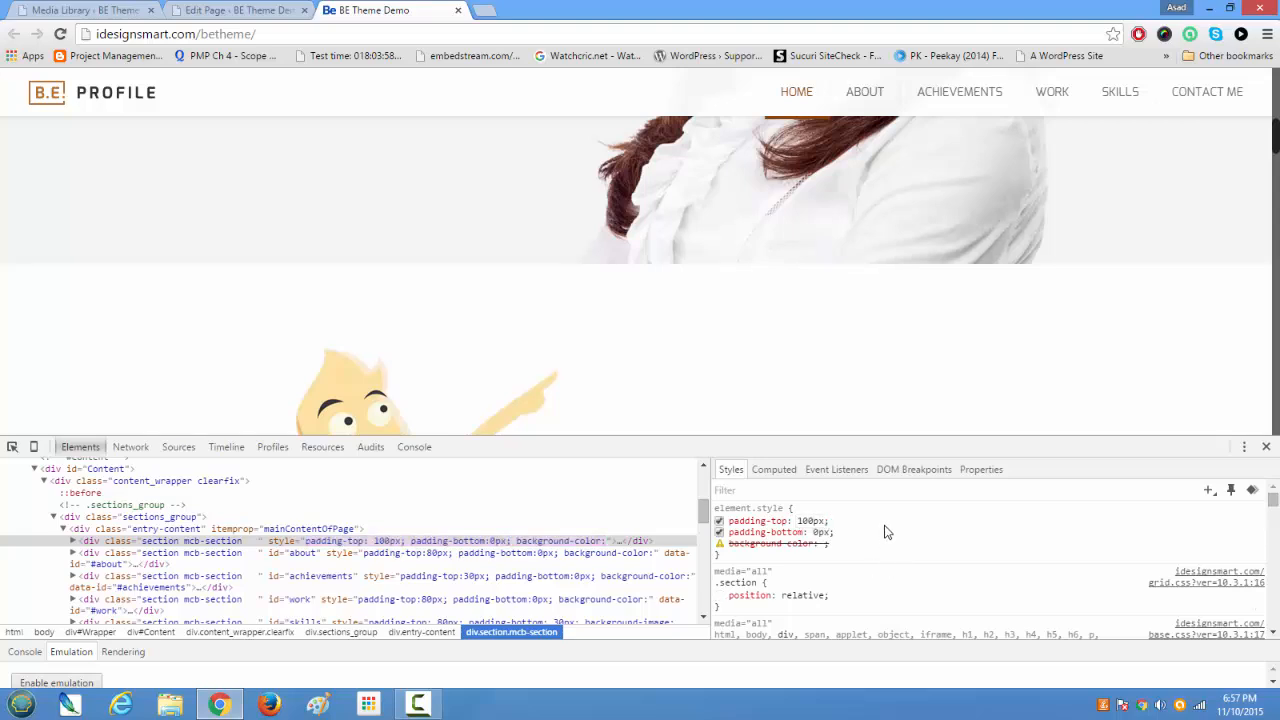
{"action": "left_click", "coordinate": [1267, 448]}
{"action": "scroll", "coordinate": [1108, 437], "scroll_direction": "down", "scroll_amount": 2}
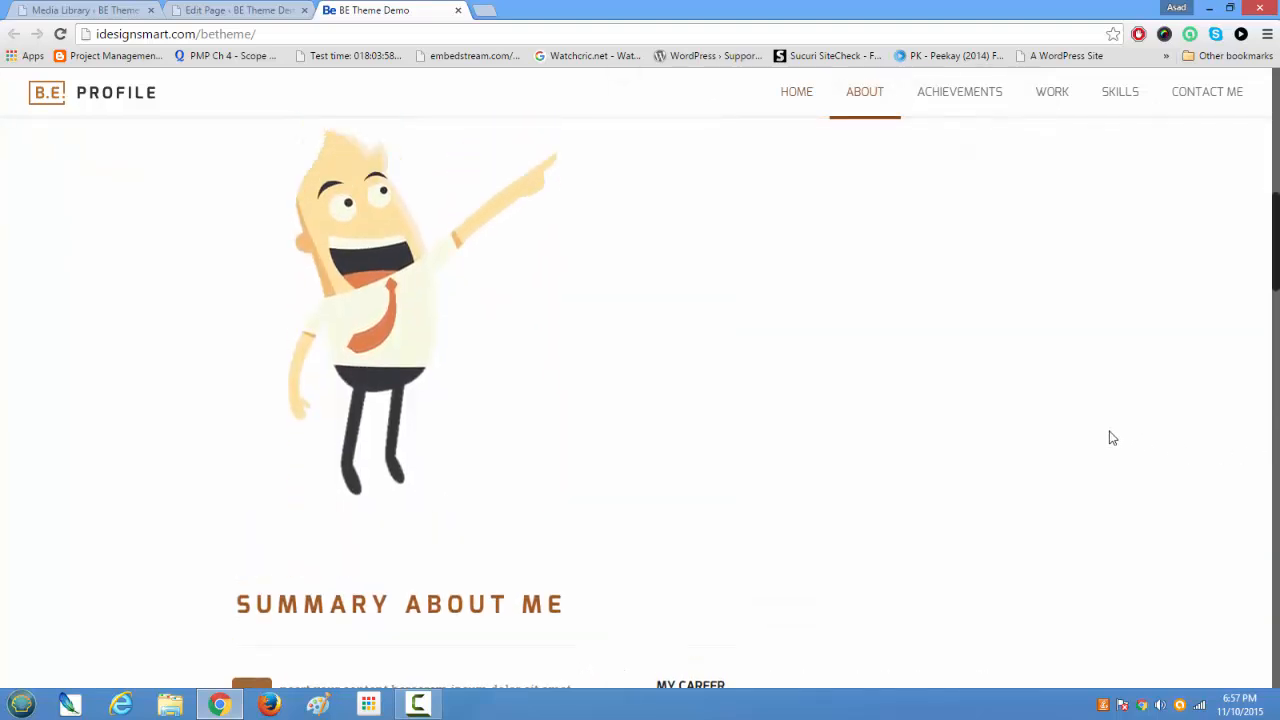
{"action": "scroll", "coordinate": [1110, 437], "scroll_direction": "up", "scroll_amount": 1}
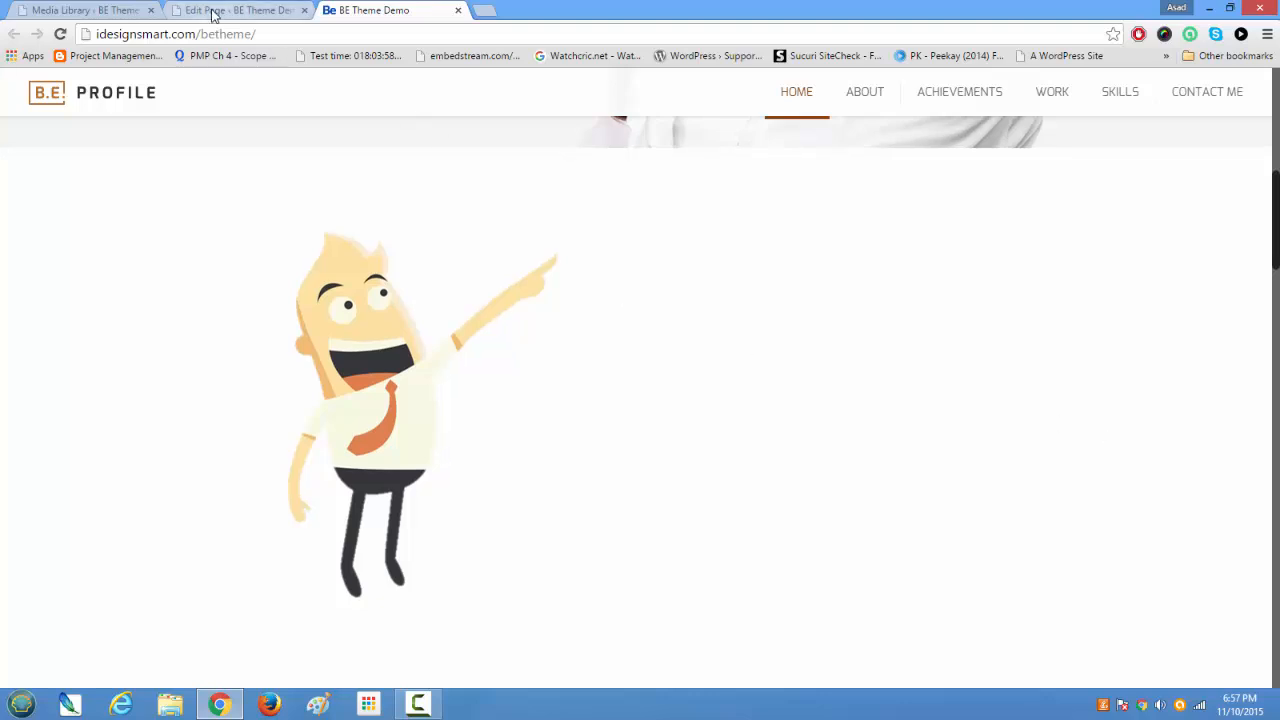
Step: Check the top padding in the second section's settings on the Home edit page, and close the settings without saving
{"action": "left_click", "coordinate": [213, 11]}
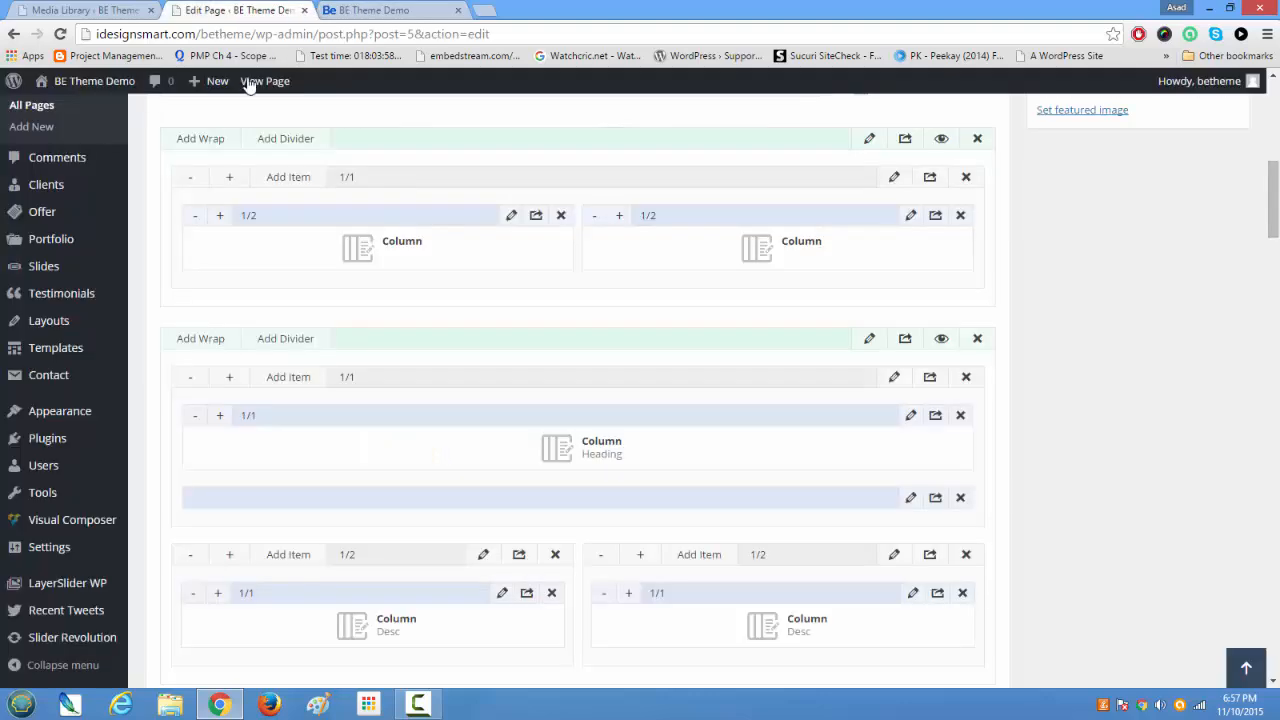
{"action": "left_click", "coordinate": [867, 340]}
{"action": "scroll", "coordinate": [416, 457], "scroll_direction": "down", "scroll_amount": 3}
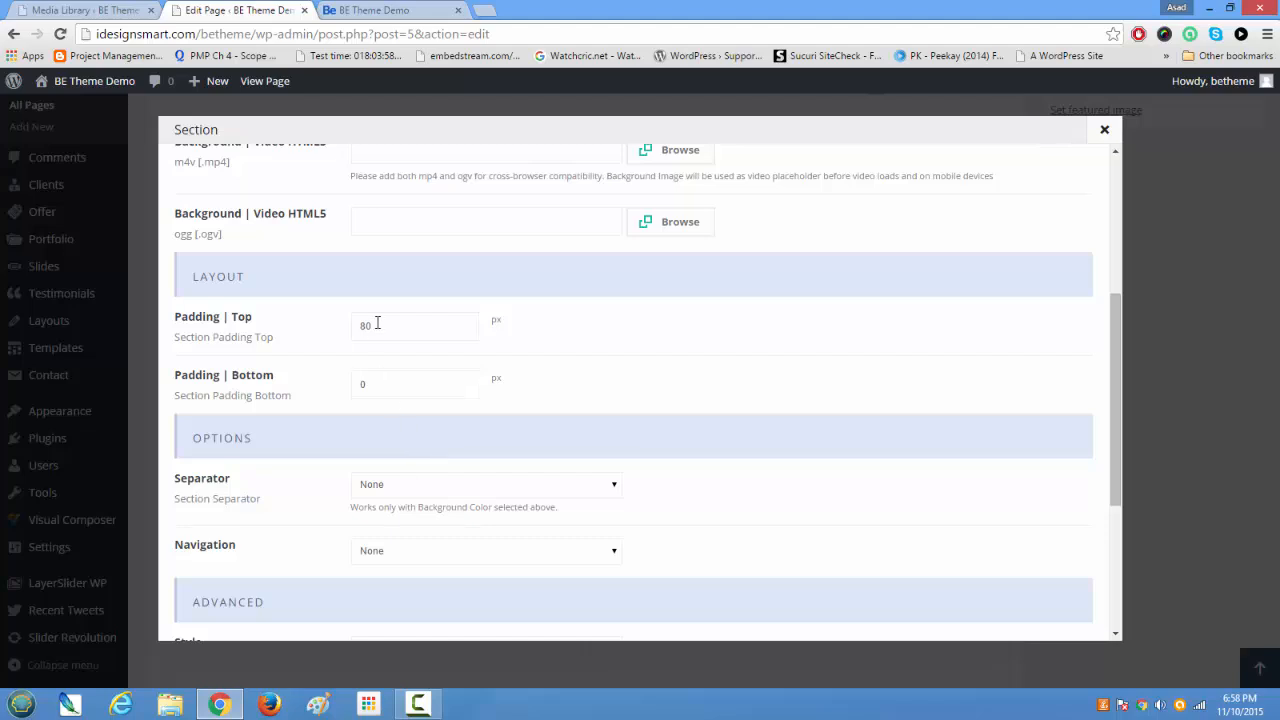
{"action": "left_click_drag", "start_coordinate": [377, 323], "coordinate": [327, 325]}
{"action": "left_click", "coordinate": [1104, 129]}
Step: Set the first section's top padding to 100 px in the page builder and save the section
{"action": "scroll", "coordinate": [806, 421], "scroll_direction": "up", "scroll_amount": 5}
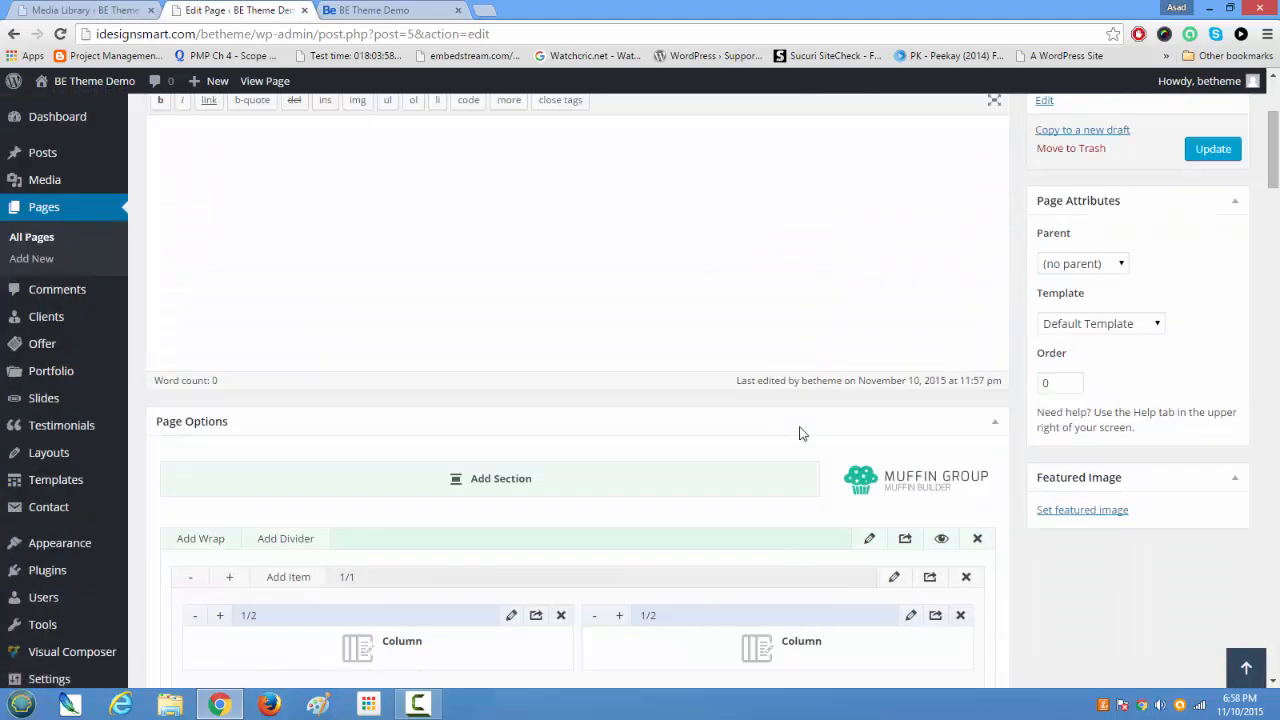
{"action": "scroll", "coordinate": [802, 433], "scroll_direction": "down", "scroll_amount": 3}
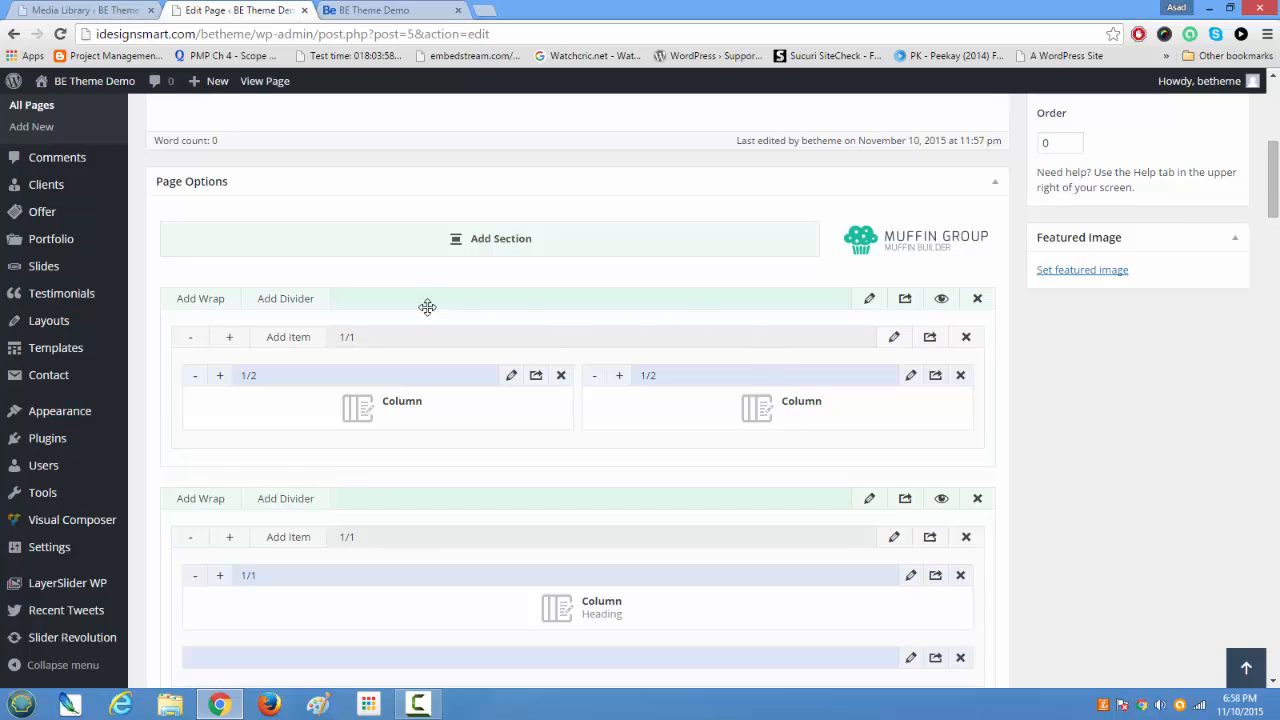
{"action": "left_click", "coordinate": [870, 298]}
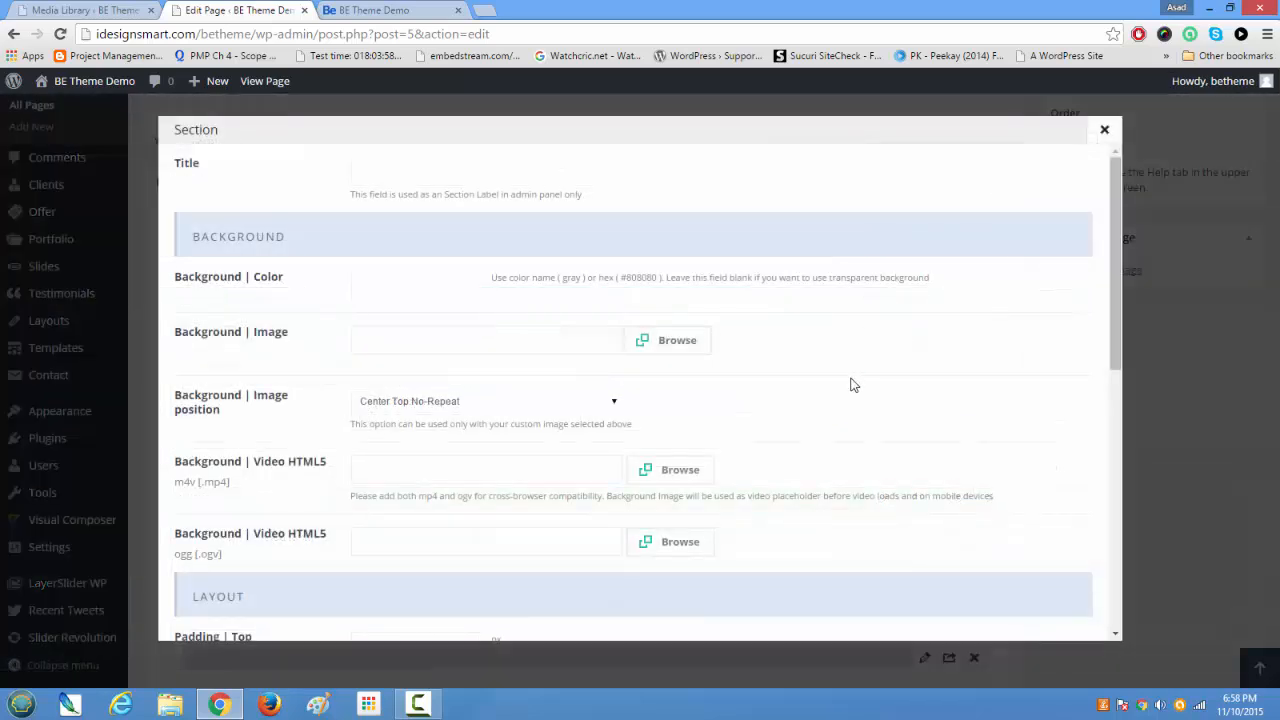
{"action": "scroll", "coordinate": [851, 385], "scroll_direction": "down", "scroll_amount": 4}
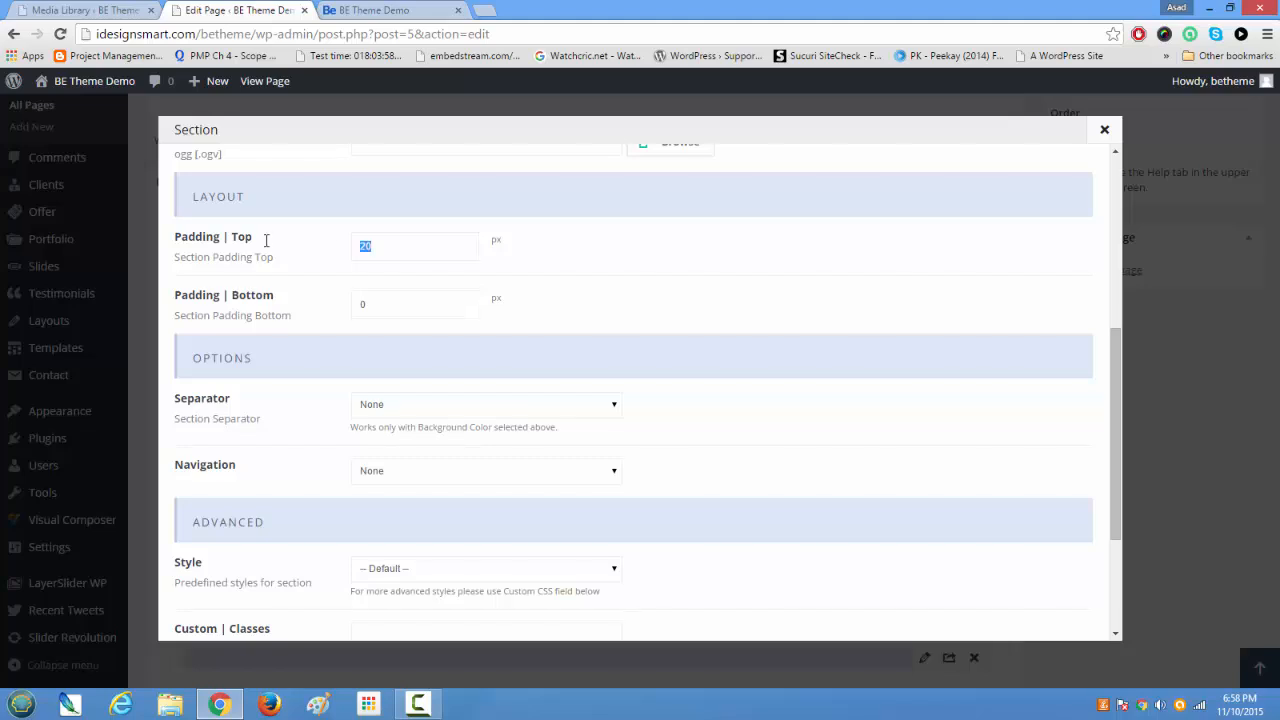
{"action": "scroll", "coordinate": [210, 352], "scroll_direction": "down", "scroll_amount": 2}
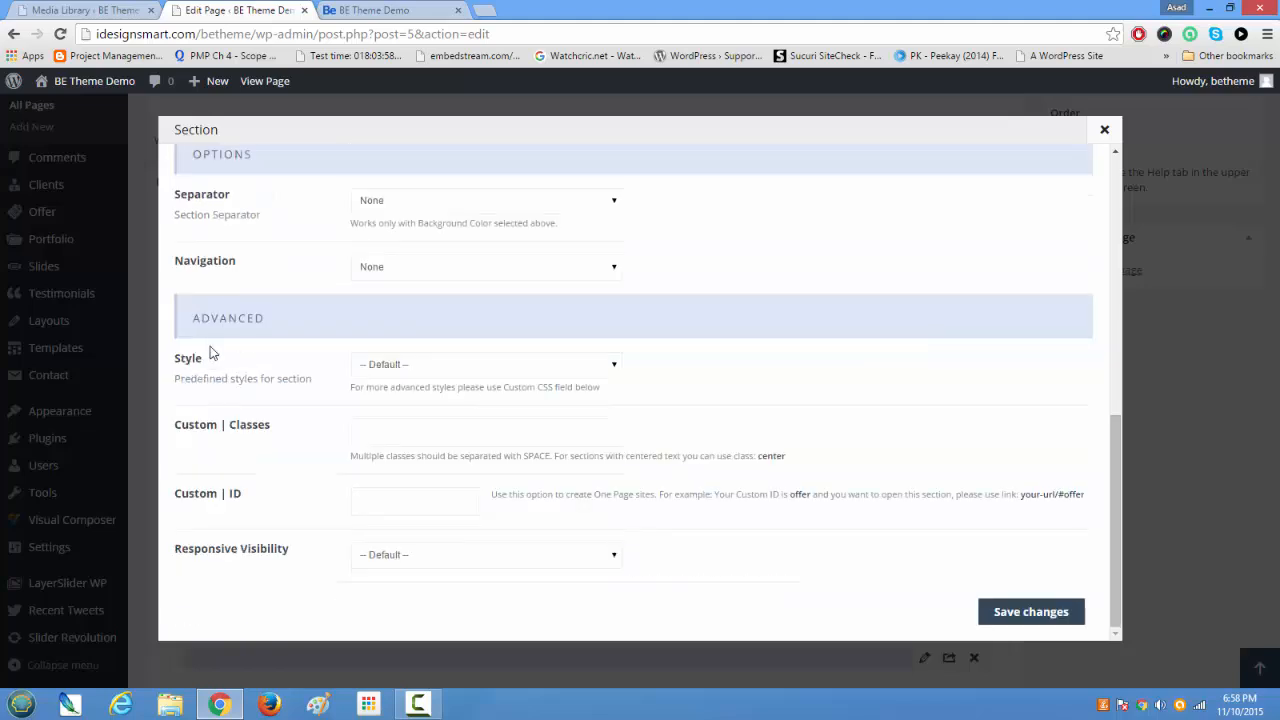
{"action": "left_click", "coordinate": [1020, 610]}
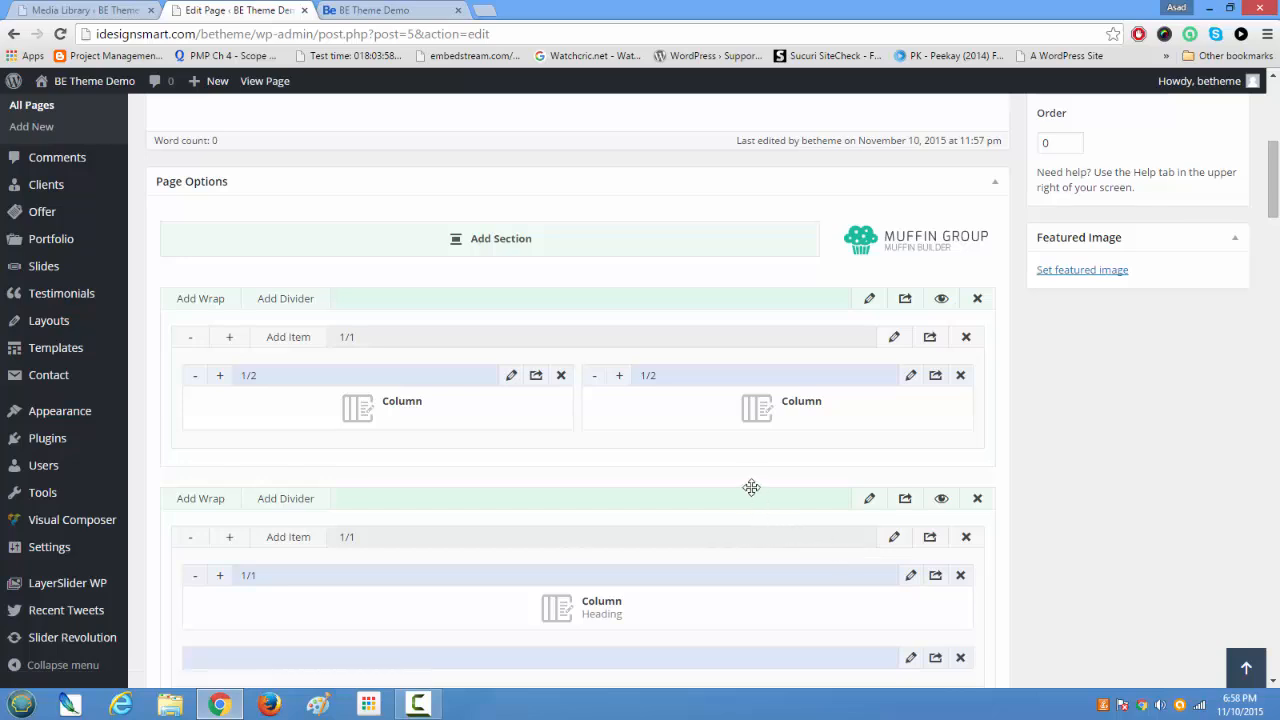
Step: Update the Home page and reload the live home page to check the increased gap between the slider and the cartoon image
{"action": "scroll", "coordinate": [828, 474], "scroll_direction": "up", "scroll_amount": 5}
{"action": "left_click", "coordinate": [1226, 389]}
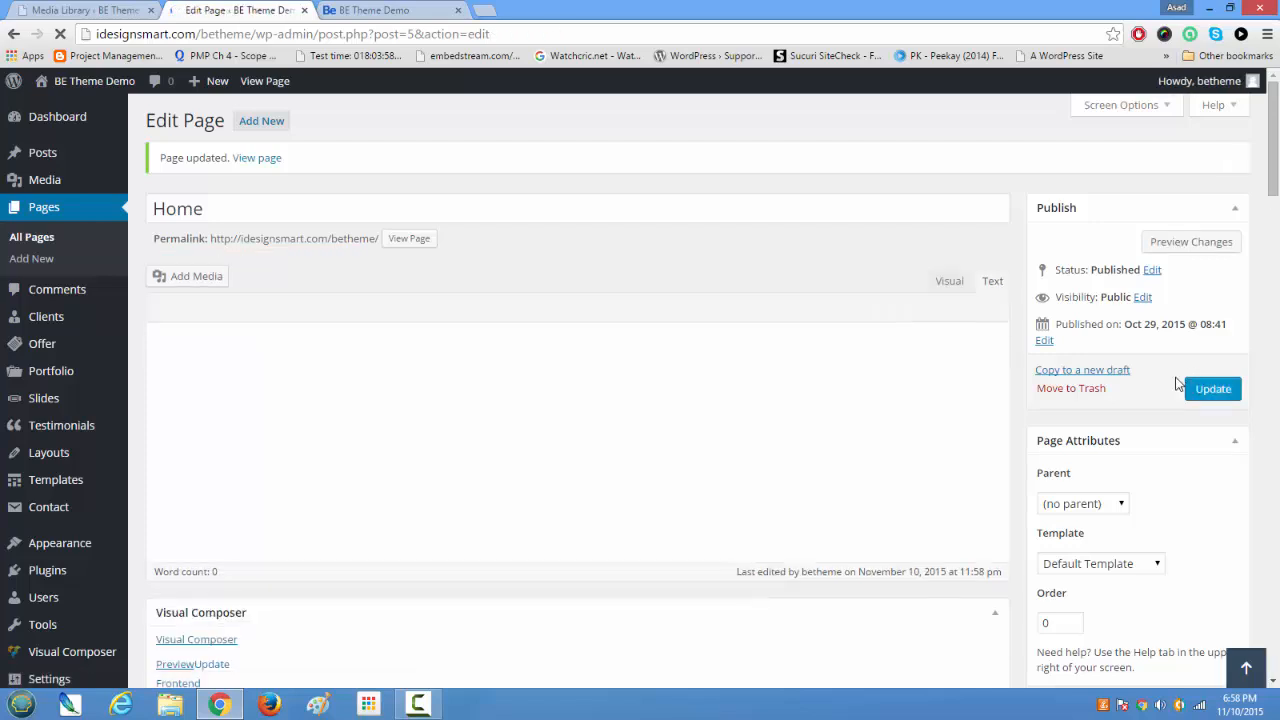
{"action": "left_click", "coordinate": [415, 12]}
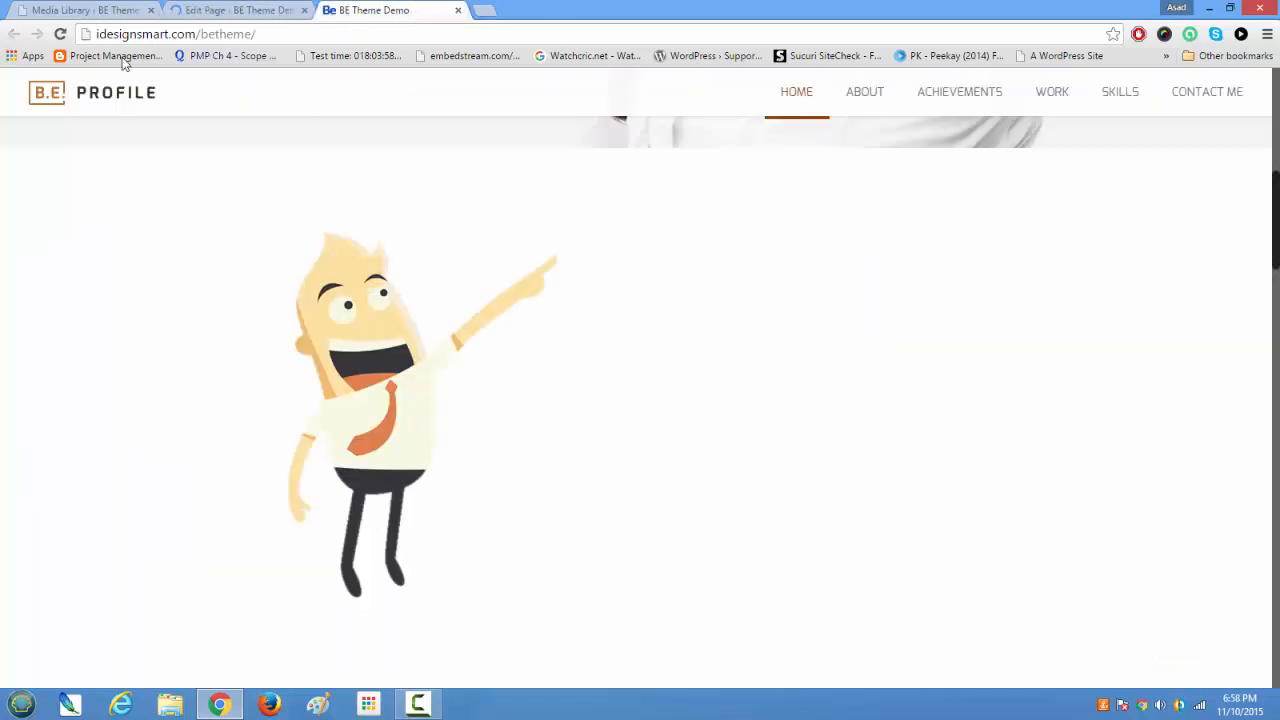
{"action": "left_click", "coordinate": [60, 35]}
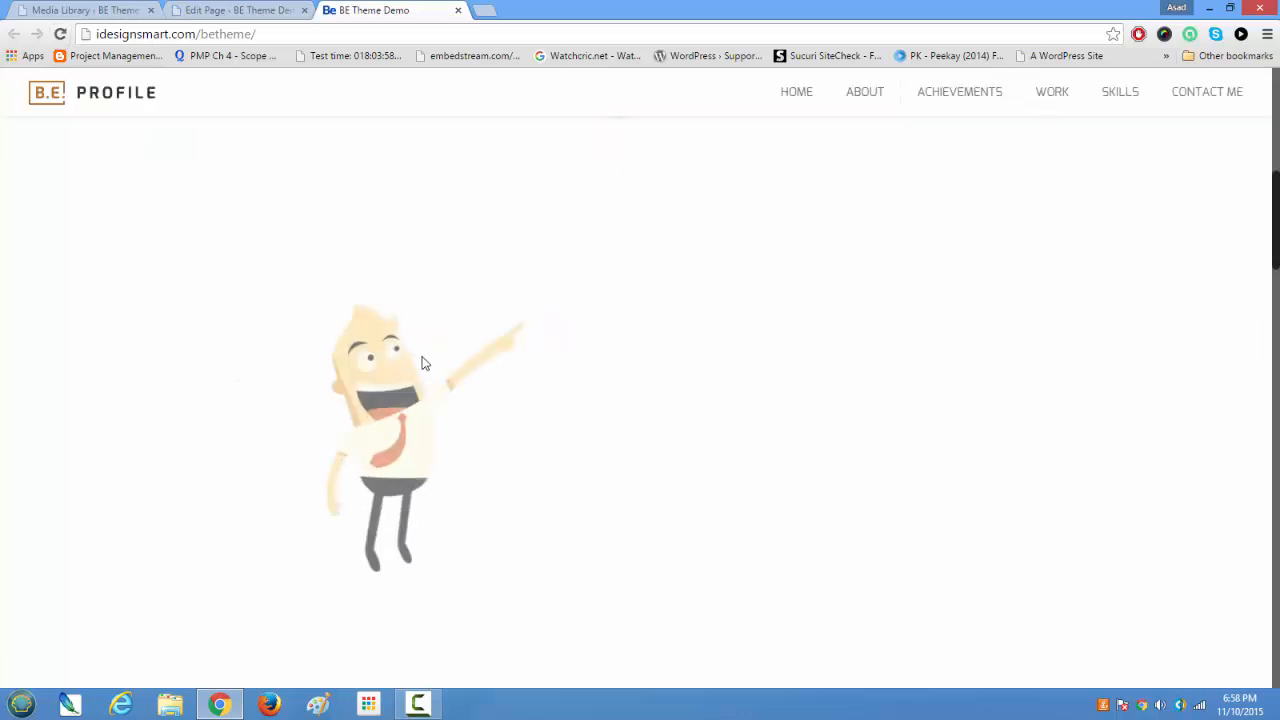
{"action": "scroll", "coordinate": [425, 363], "scroll_direction": "up", "scroll_amount": 3}
{"action": "scroll", "coordinate": [422, 363], "scroll_direction": "up", "scroll_amount": 2}
{"action": "scroll", "coordinate": [422, 363], "scroll_direction": "down", "scroll_amount": 2}
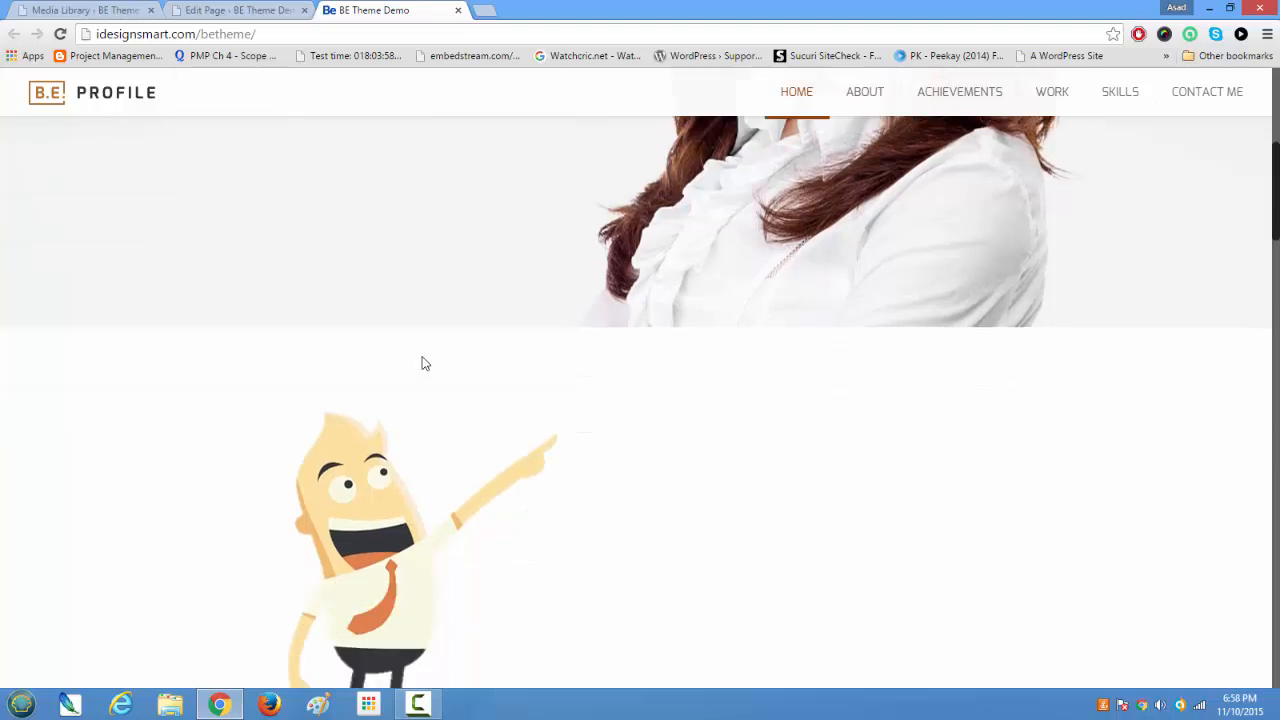
Step: Examine the live home page below the cartoon image, including the Summary About Me section and its career and education text
{"action": "scroll", "coordinate": [873, 436], "scroll_direction": "down", "scroll_amount": 3}
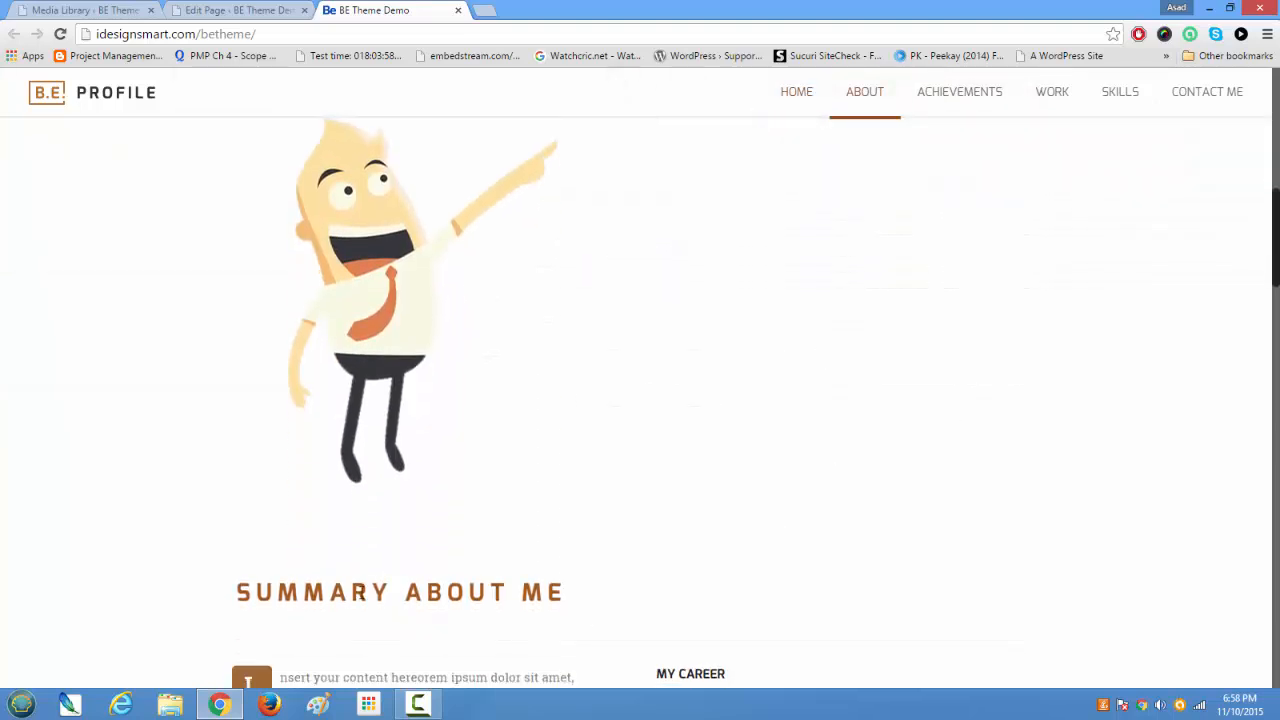
{"action": "left_click_drag", "start_coordinate": [236, 594], "coordinate": [629, 608]}
{"action": "scroll", "coordinate": [629, 612], "scroll_direction": "down", "scroll_amount": 3}
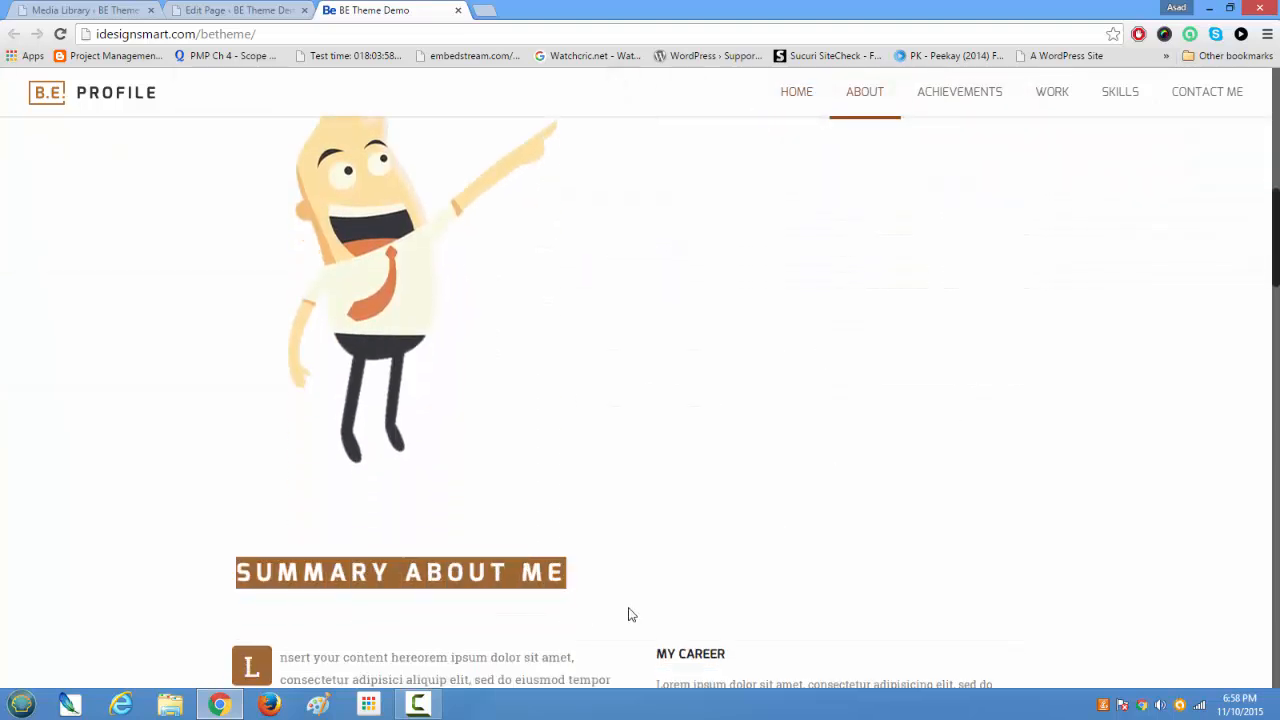
{"action": "scroll", "coordinate": [711, 494], "scroll_direction": "down", "scroll_amount": 2}
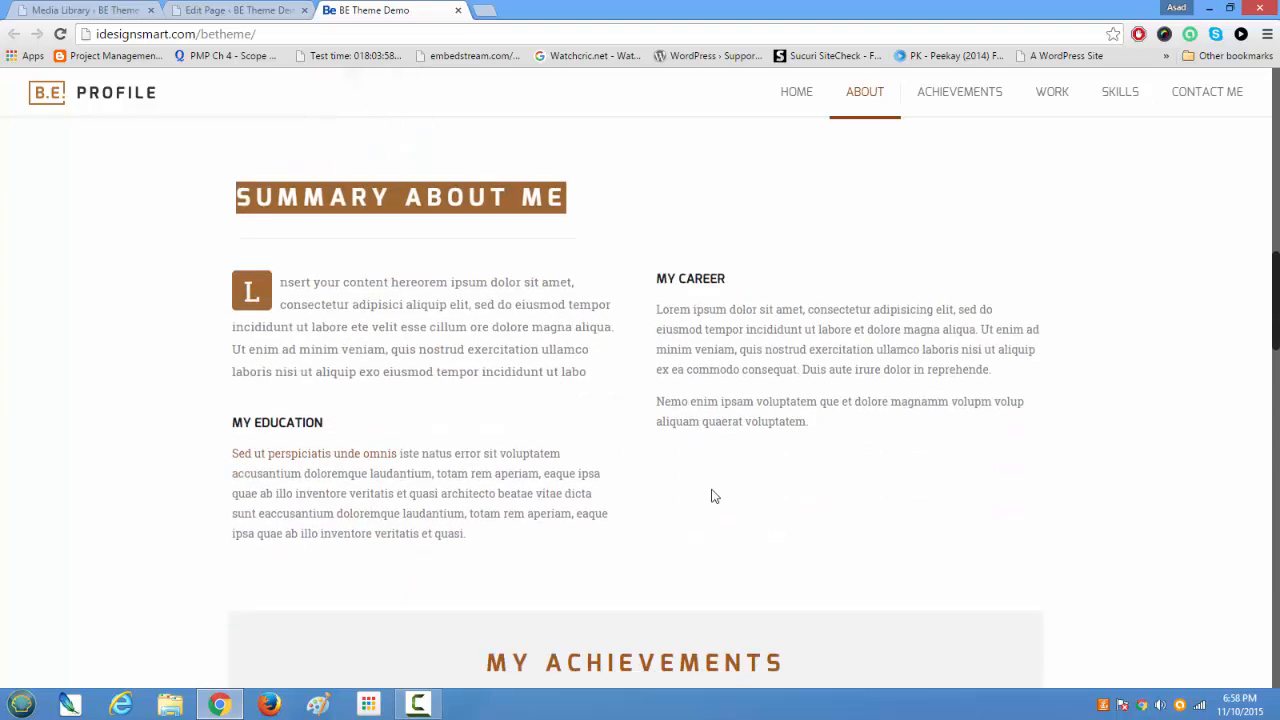
{"action": "scroll", "coordinate": [520, 497], "scroll_direction": "up", "scroll_amount": 4}
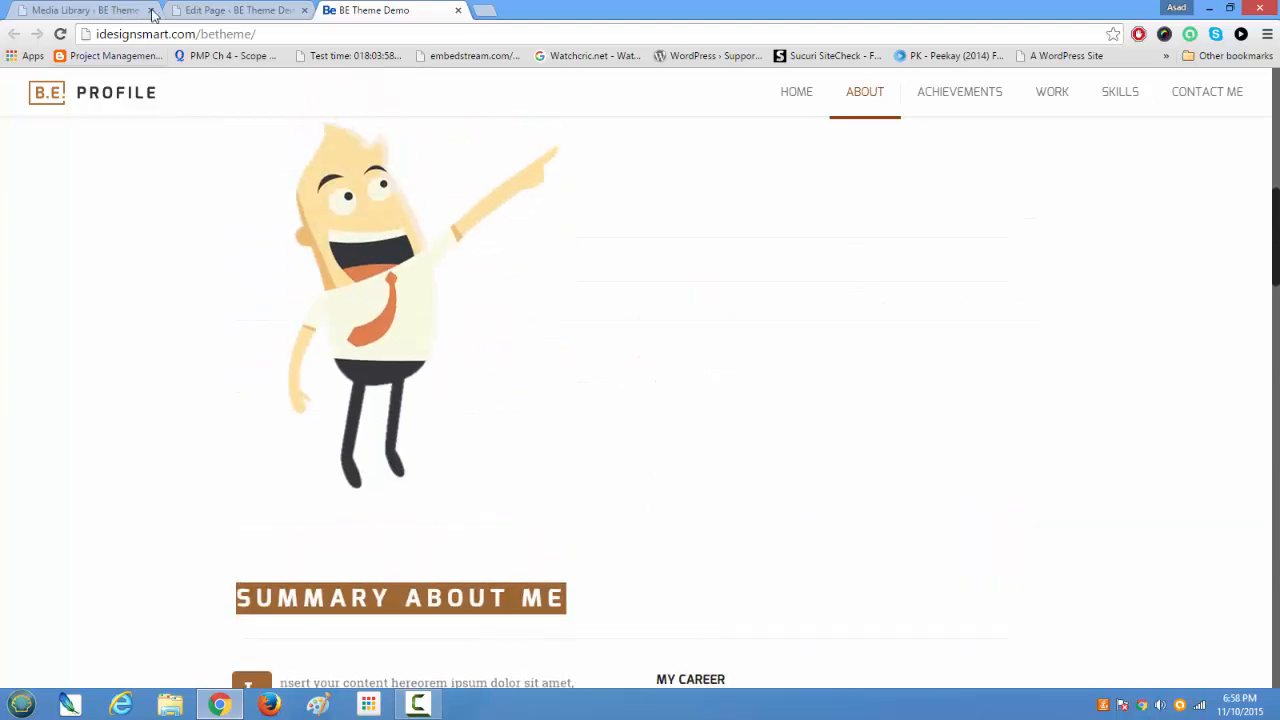
Step: In the first section's second column, add an H2 heading "Here are the cool Services I offer" and lines Theme Customization, Theme Forest Services and Responsive Design
{"action": "left_click", "coordinate": [230, 11]}
{"action": "scroll", "coordinate": [520, 510], "scroll_direction": "down", "scroll_amount": 4}
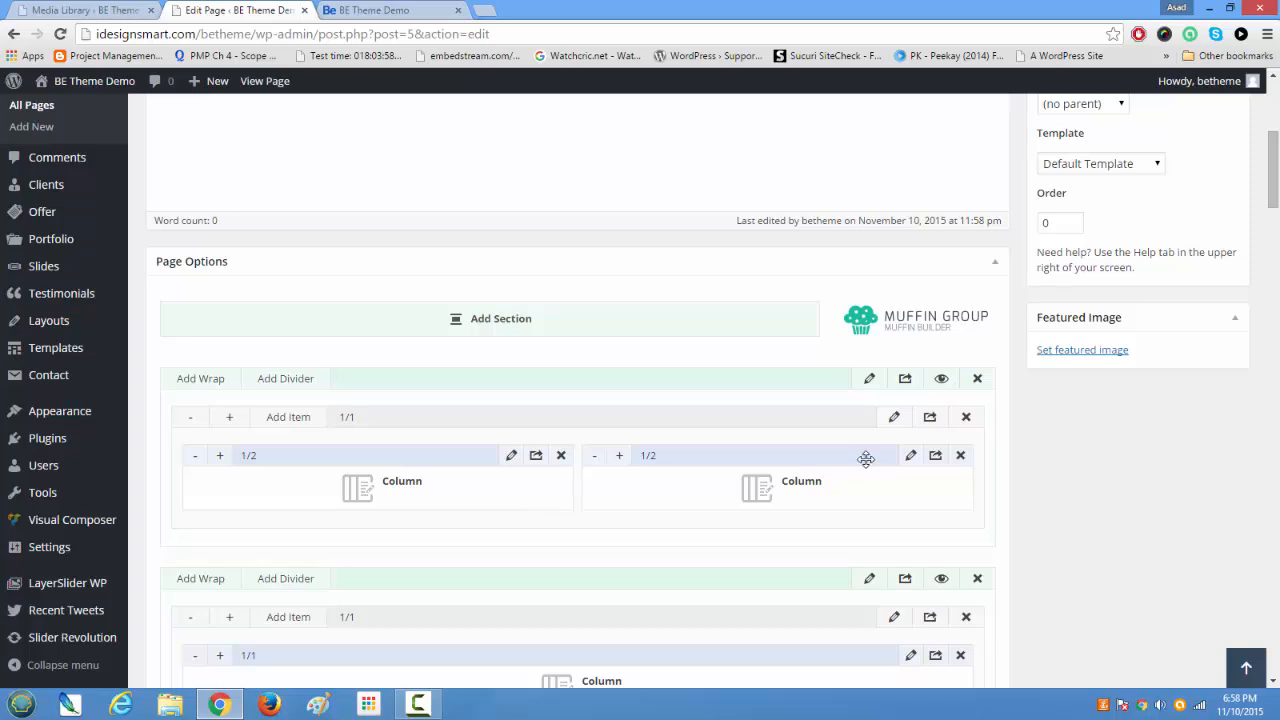
{"action": "left_click", "coordinate": [910, 457]}
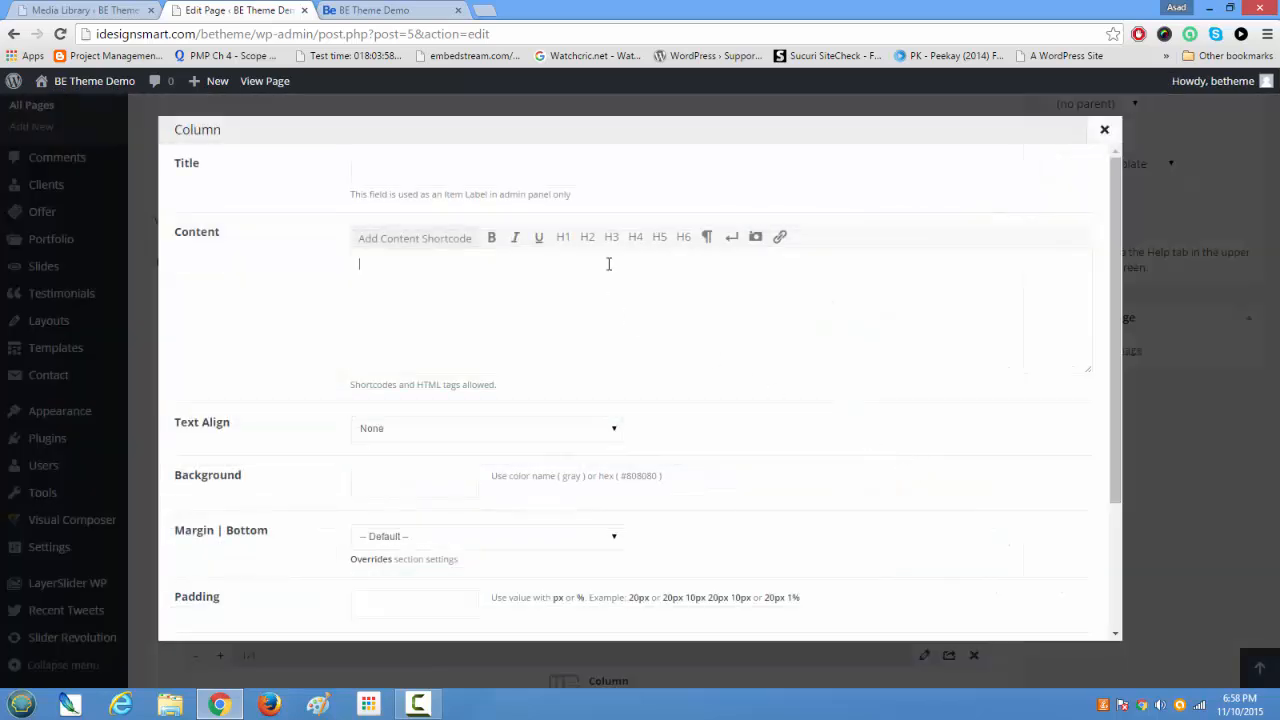
{"action": "type", "text": "<h2></h2>"}
{"action": "left_click_drag", "start_coordinate": [608, 264], "coordinate": [310, 254]}
{"action": "key", "text": "BackSpace"}
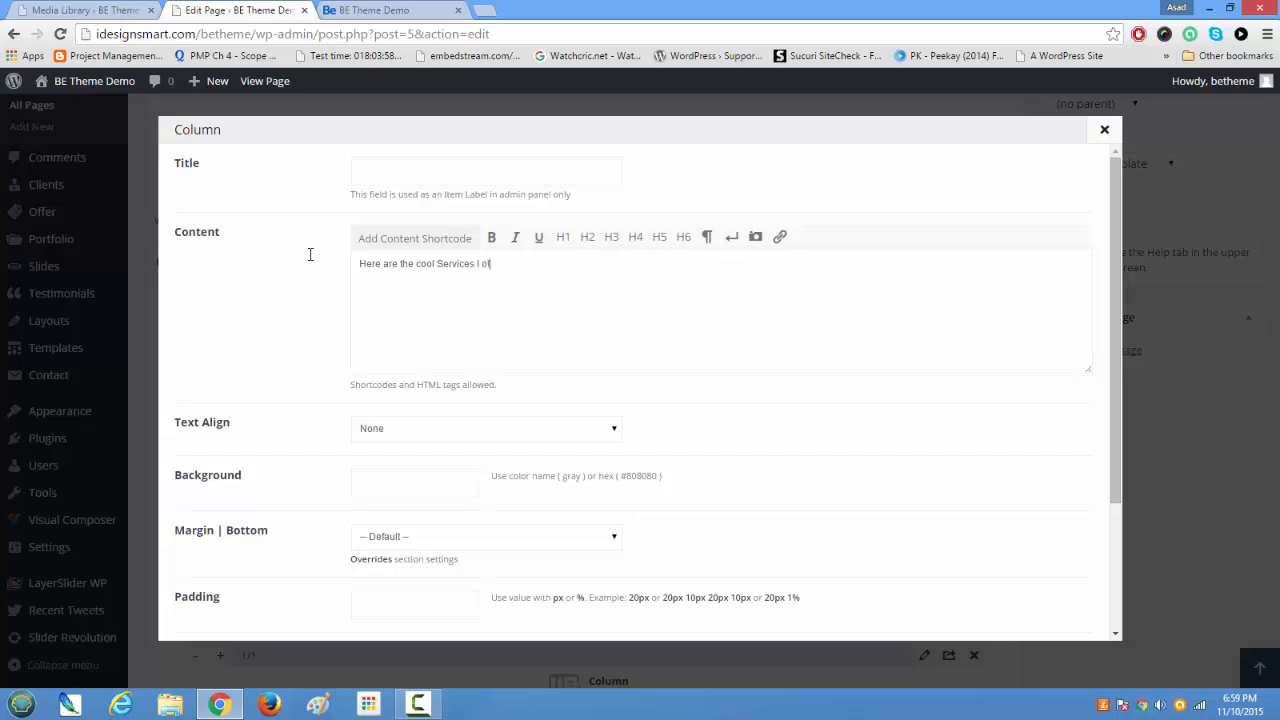
{"action": "left_click_drag", "start_coordinate": [532, 263], "coordinate": [326, 270]}
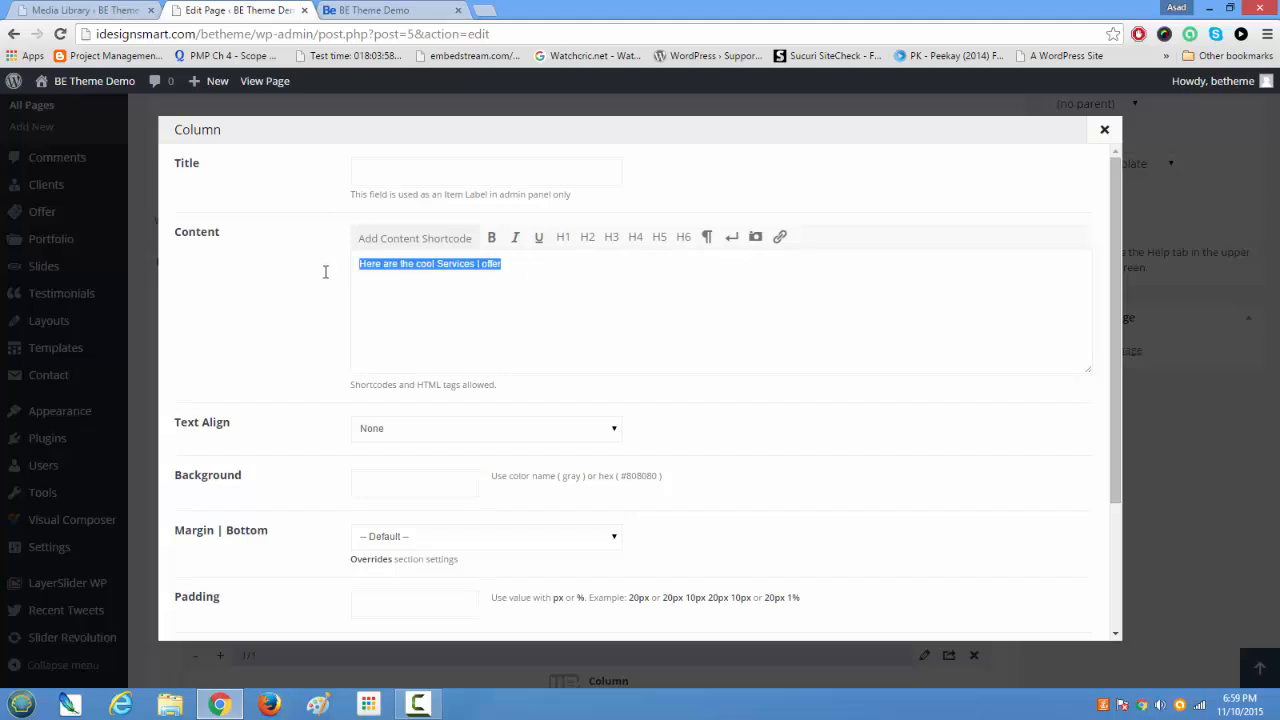
{"action": "left_click", "coordinate": [588, 237]}
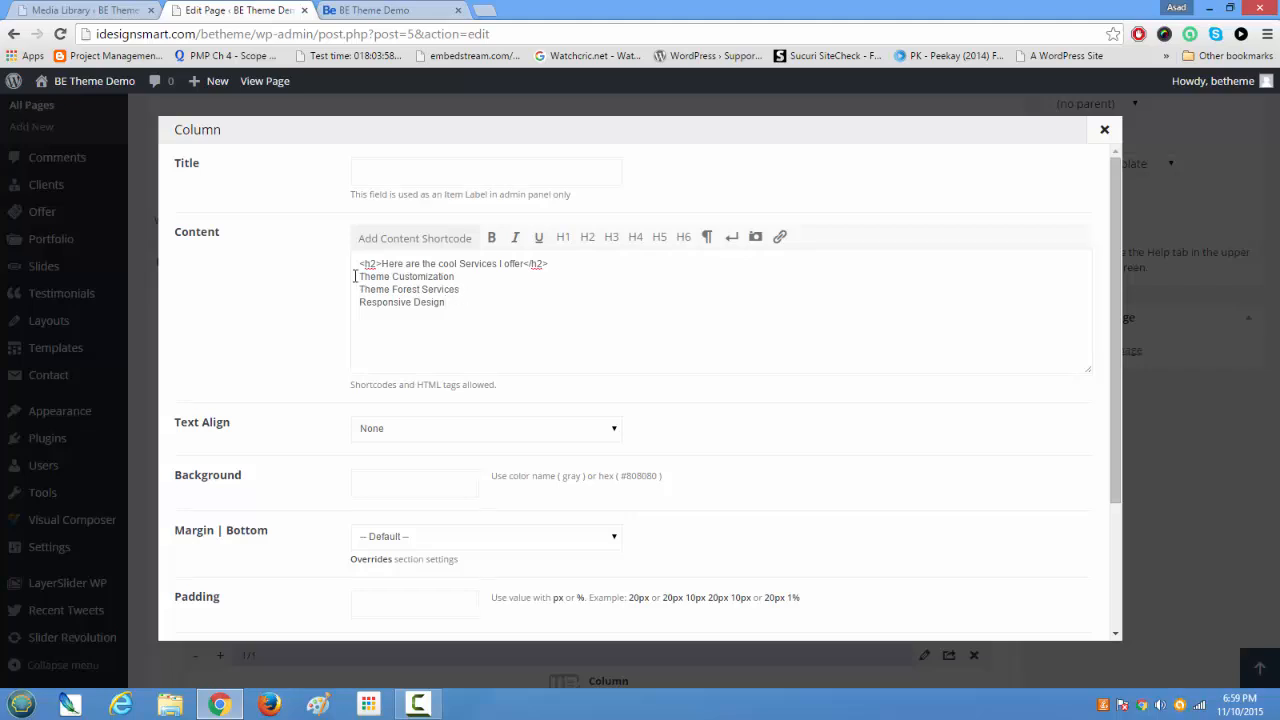
{"action": "left_click_drag", "start_coordinate": [362, 277], "coordinate": [475, 306]}
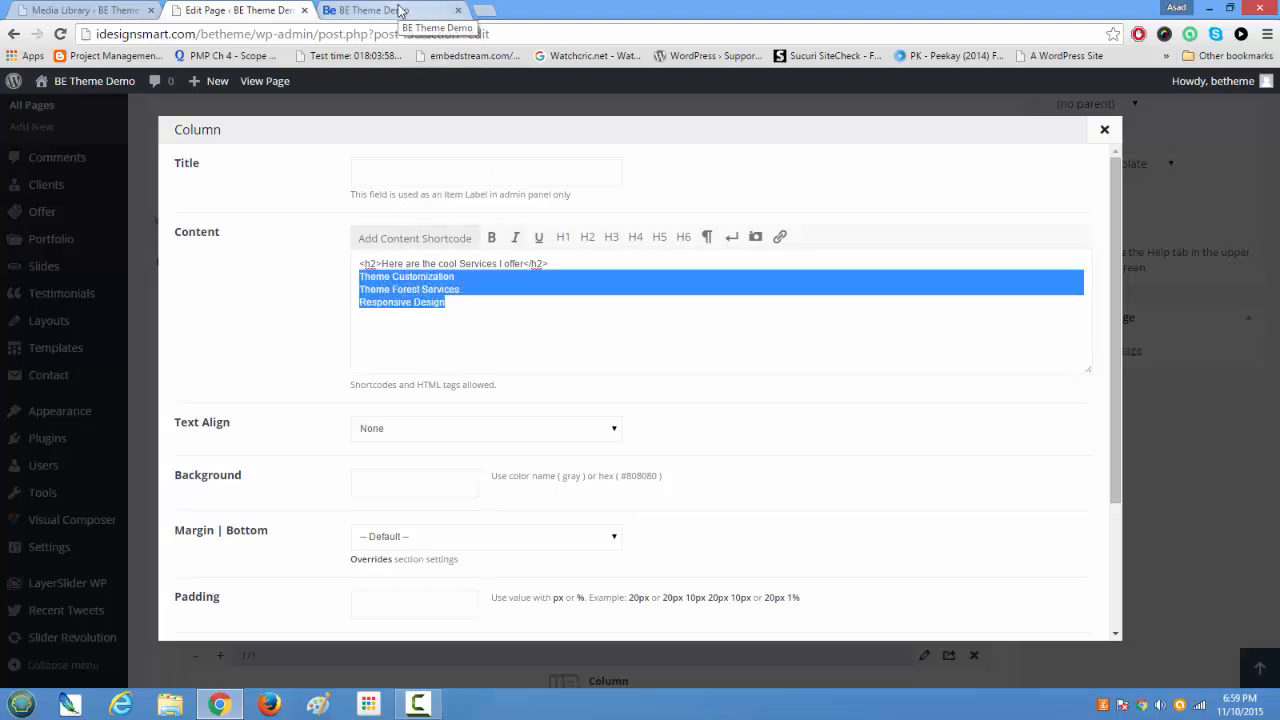
Step: Search the web for lorem ipsum in a new tab and open the lipsum.com site
{"action": "left_click", "coordinate": [481, 12]}
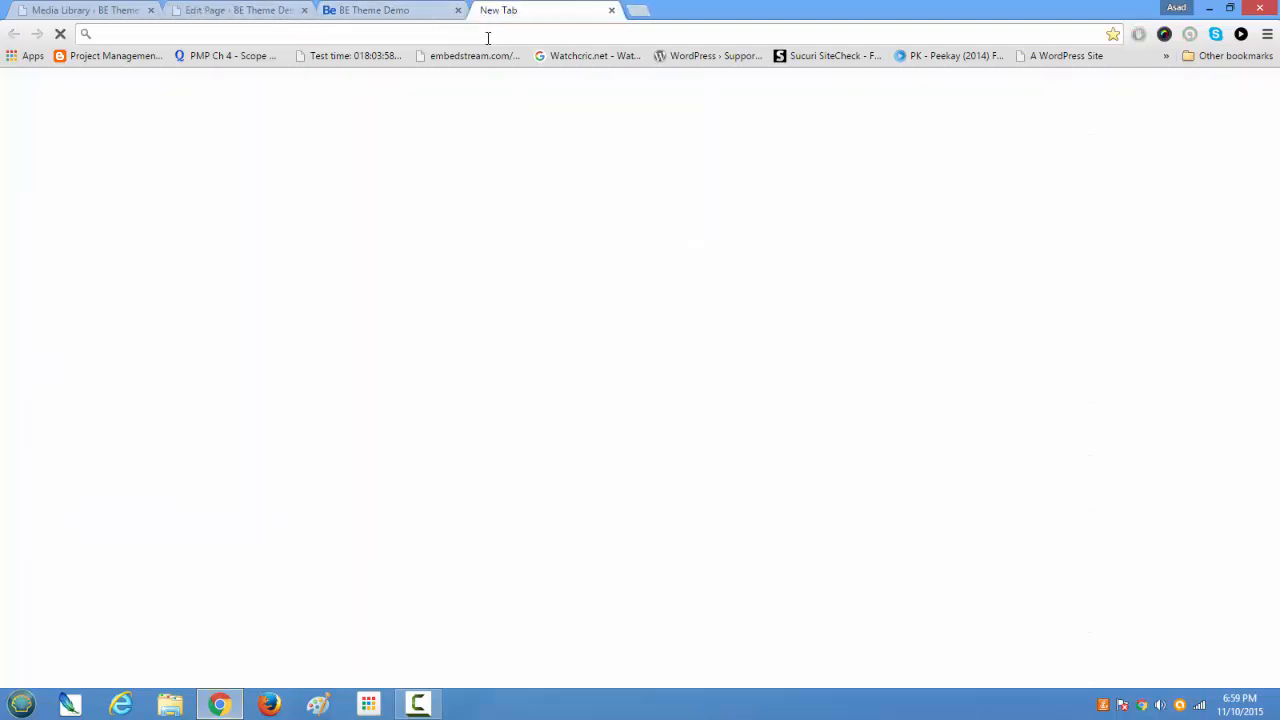
{"action": "type", "text": "lorem isp"}
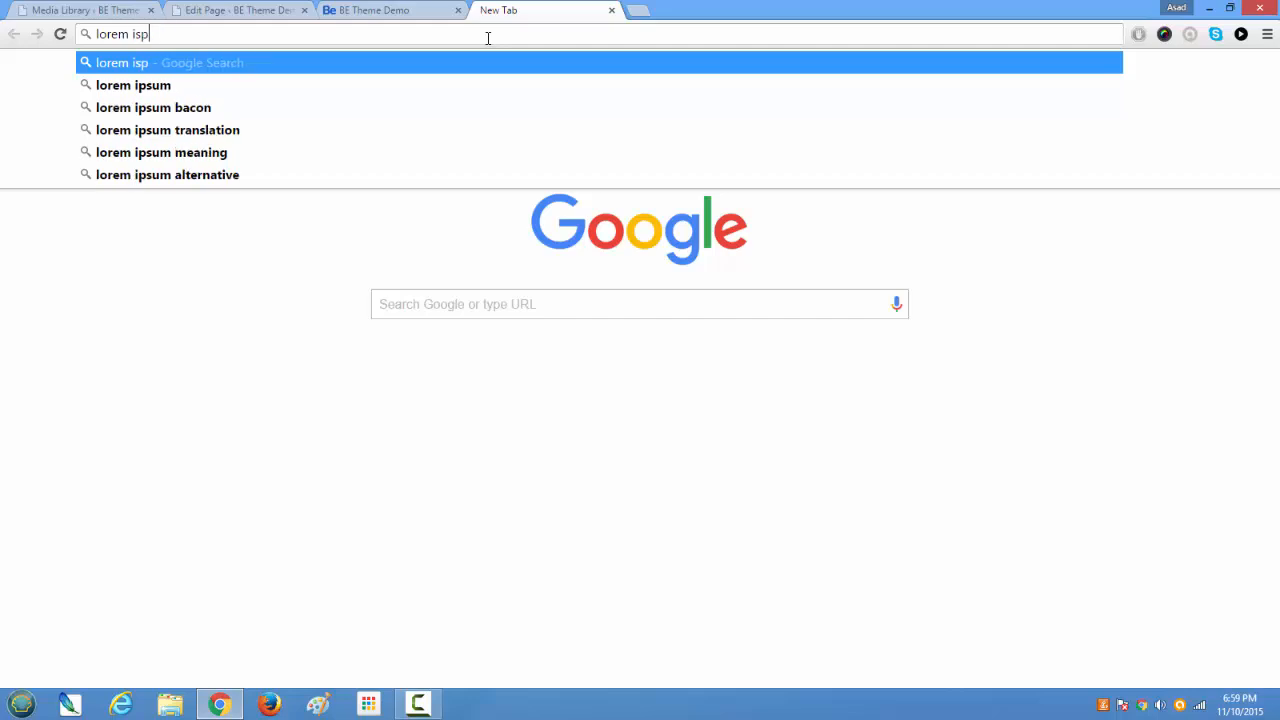
{"action": "type", "text": "um"}
{"action": "key", "text": "Return"}
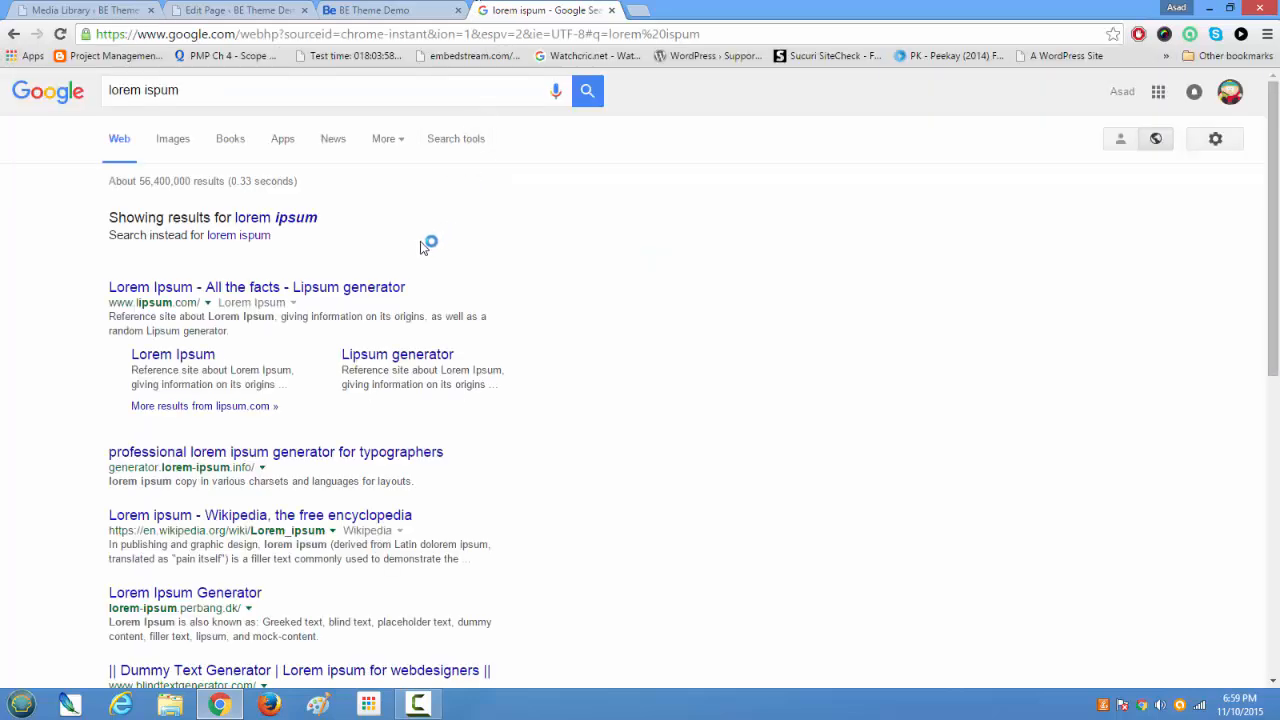
{"action": "left_click", "coordinate": [285, 289]}
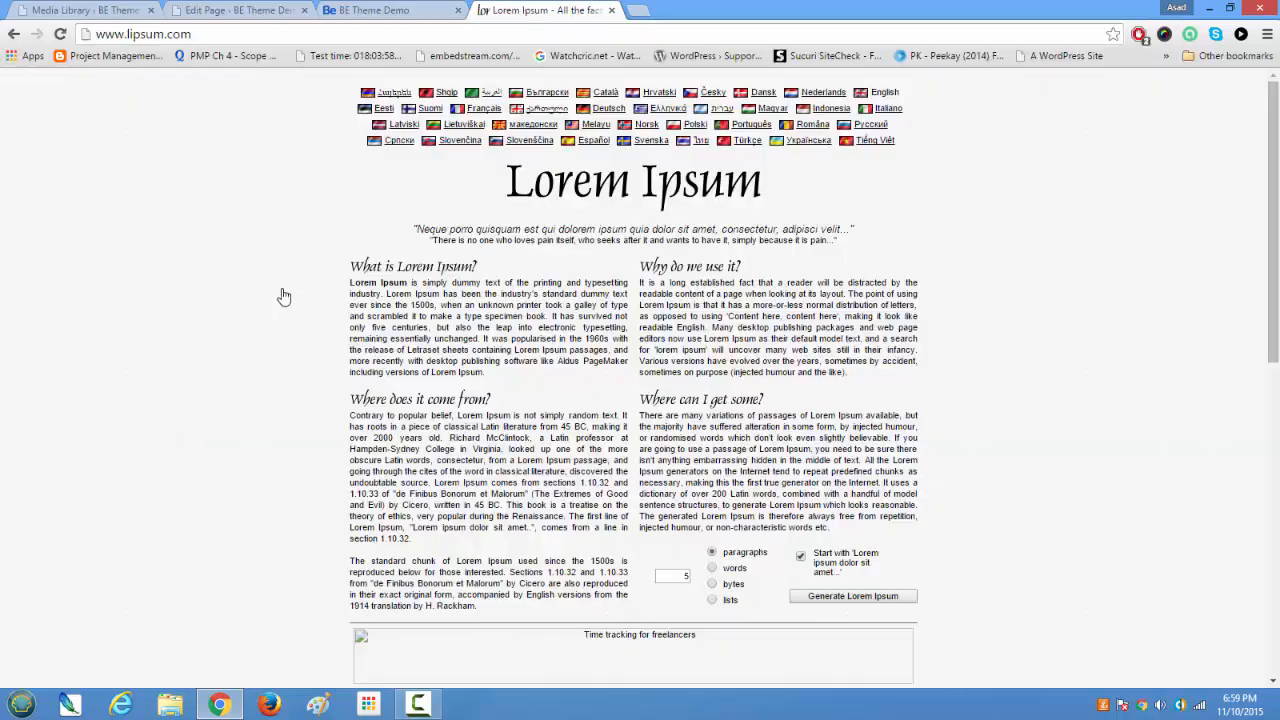
Step: Copy the whole "What is Lorem Ipsum?" paragraph from the page
{"action": "left_click_drag", "start_coordinate": [347, 286], "coordinate": [447, 299]}
{"action": "left_click", "coordinate": [437, 340]}
{"action": "mouse_move", "coordinate": [349, 283]}
{"action": "left_mouse_down"}
{"action": "mouse_move", "coordinate": [500, 330]}
{"action": "mouse_move", "coordinate": [492, 374]}
{"action": "mouse_move", "coordinate": [360, 350]}
{"action": "mouse_move", "coordinate": [351, 285]}
{"action": "left_mouse_up"}
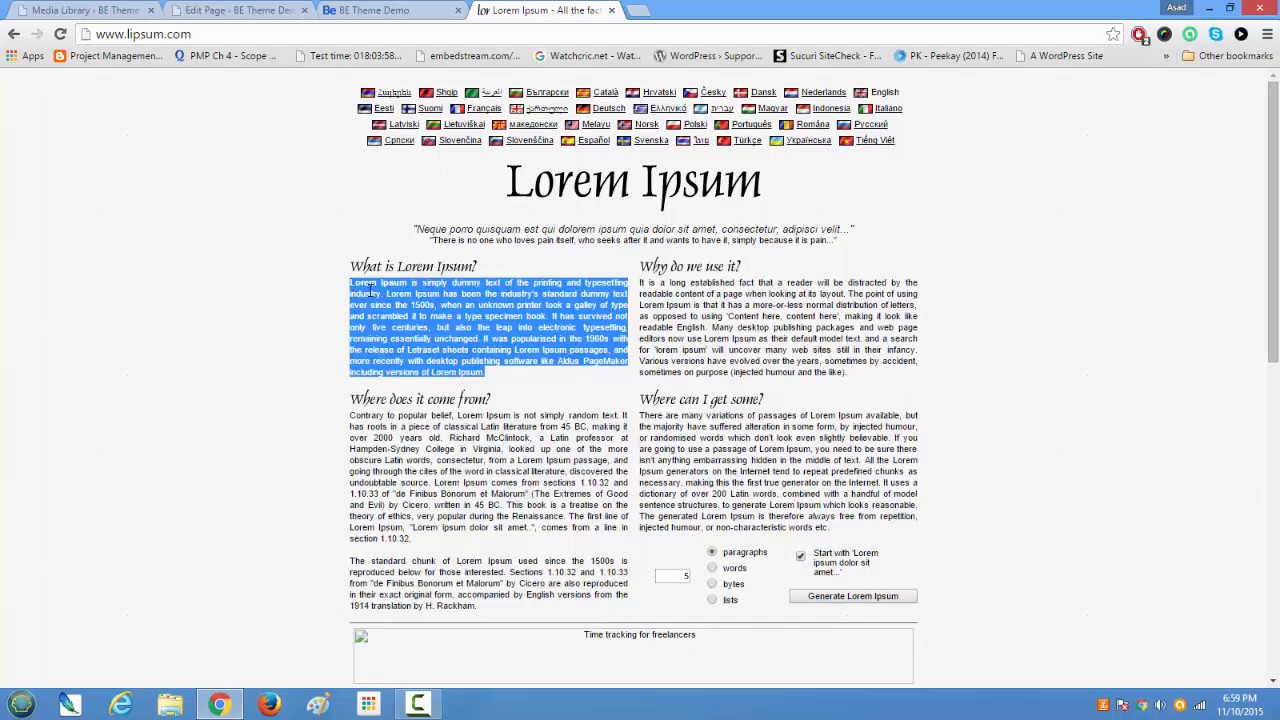
{"action": "right_click", "coordinate": [370, 290]}
{"action": "left_click", "coordinate": [382, 298]}
Step: Back in the column's content, replace the three service lines under the heading with the copied Lorem Ipsum paragraph, pasted twice
{"action": "left_click", "coordinate": [185, 10]}
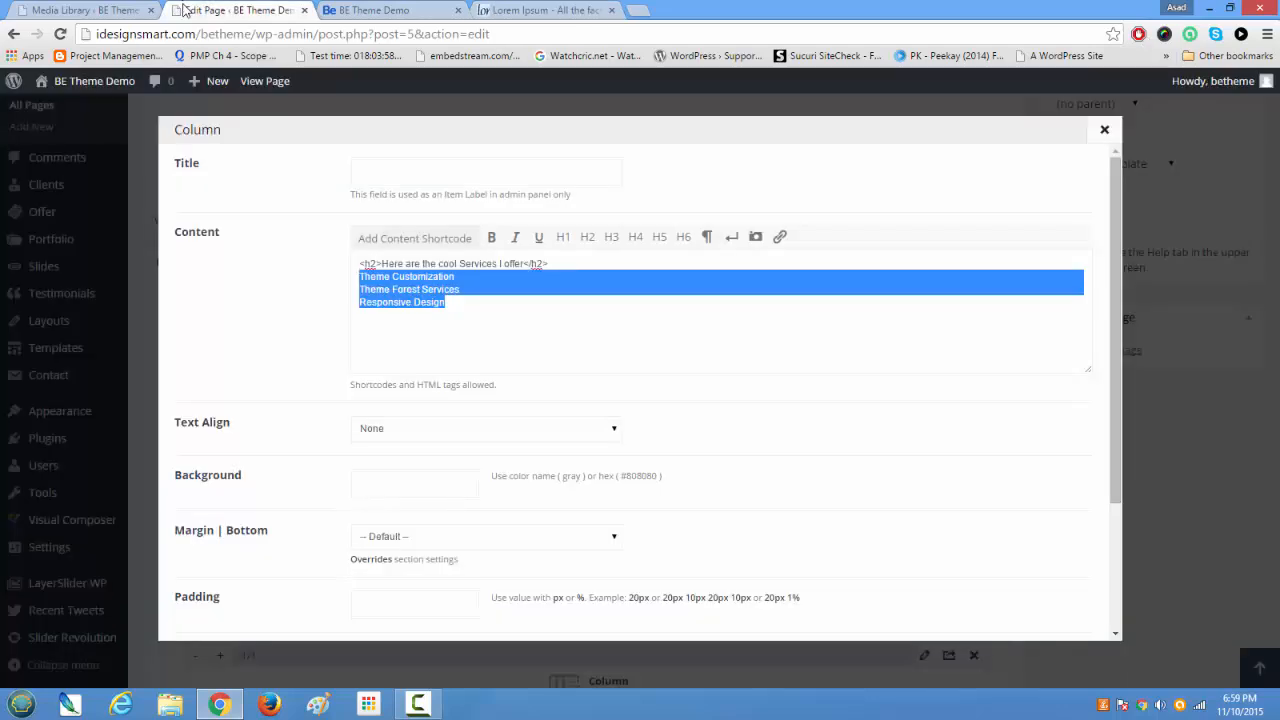
{"action": "left_click", "coordinate": [479, 316]}
{"action": "left_click_drag", "start_coordinate": [470, 313], "coordinate": [338, 272]}
{"action": "key", "text": "ctrl+v"}
{"action": "key", "text": "ctrl+v"}
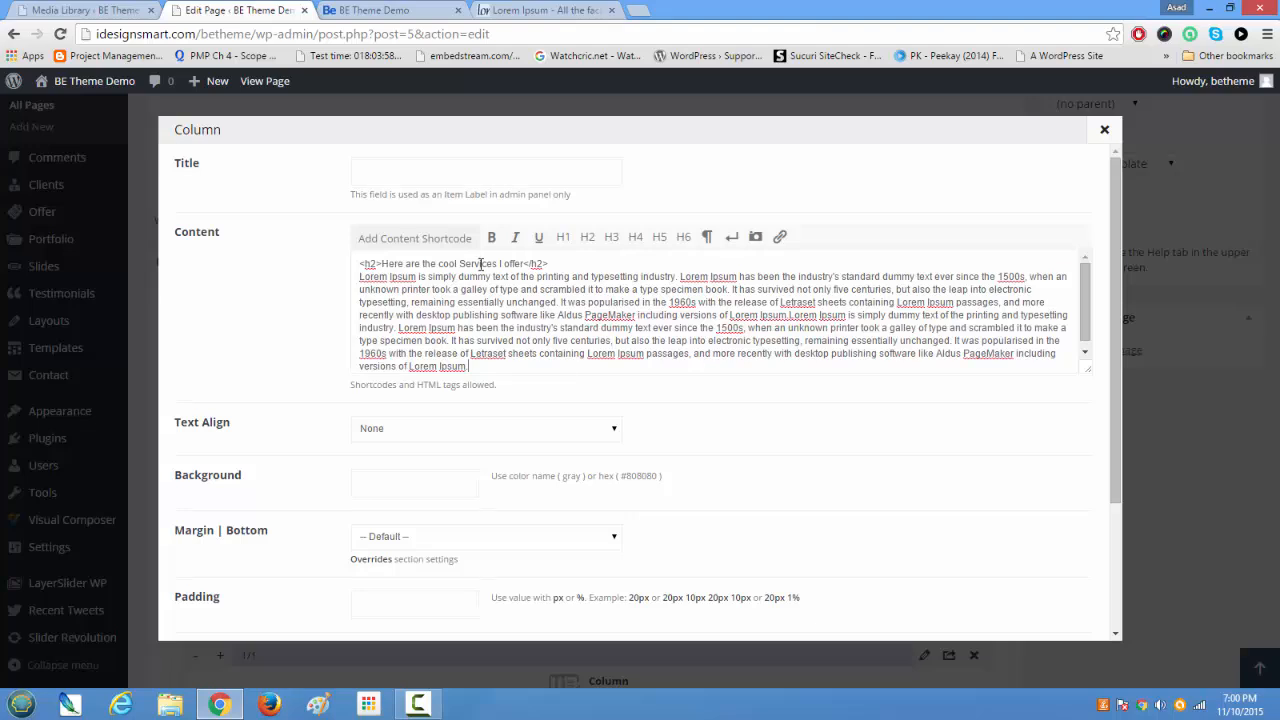
Step: Set the column's text alignment to Center, leave its background empty, and save the column's changes
{"action": "scroll", "coordinate": [489, 298], "scroll_direction": "down", "scroll_amount": 1}
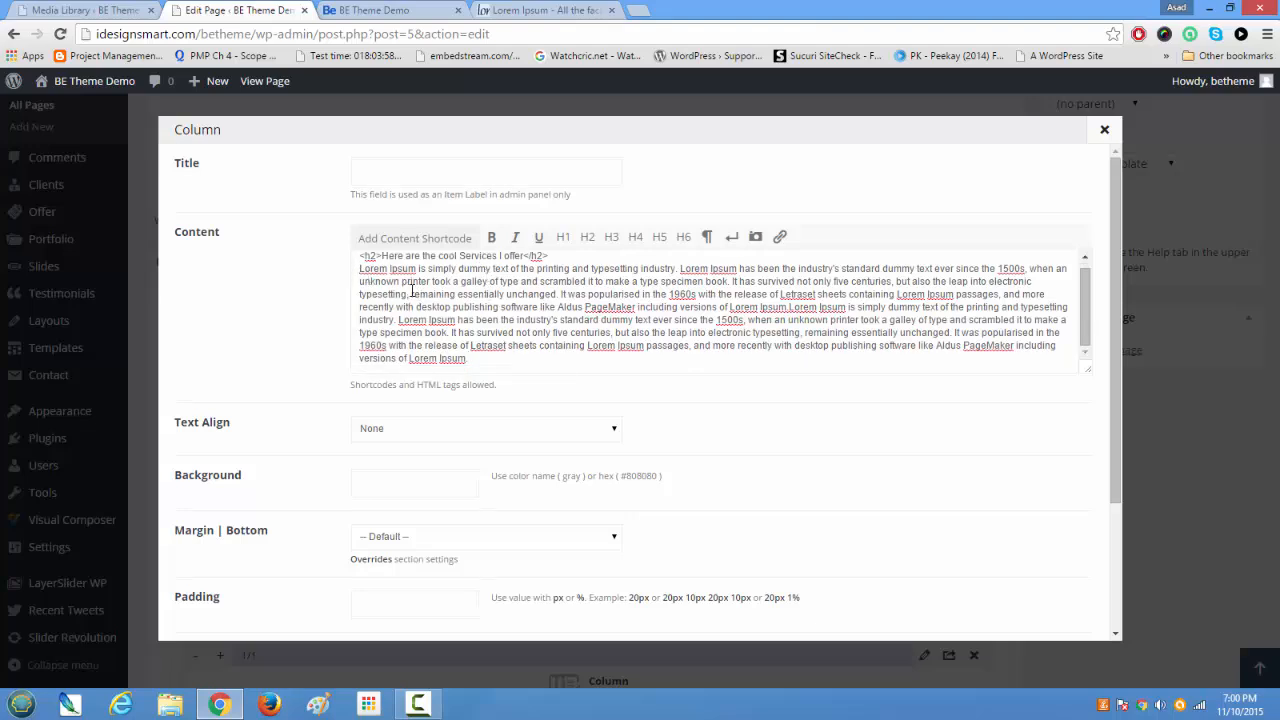
{"action": "scroll", "coordinate": [412, 290], "scroll_direction": "down", "scroll_amount": 2}
{"action": "left_click", "coordinate": [587, 257]}
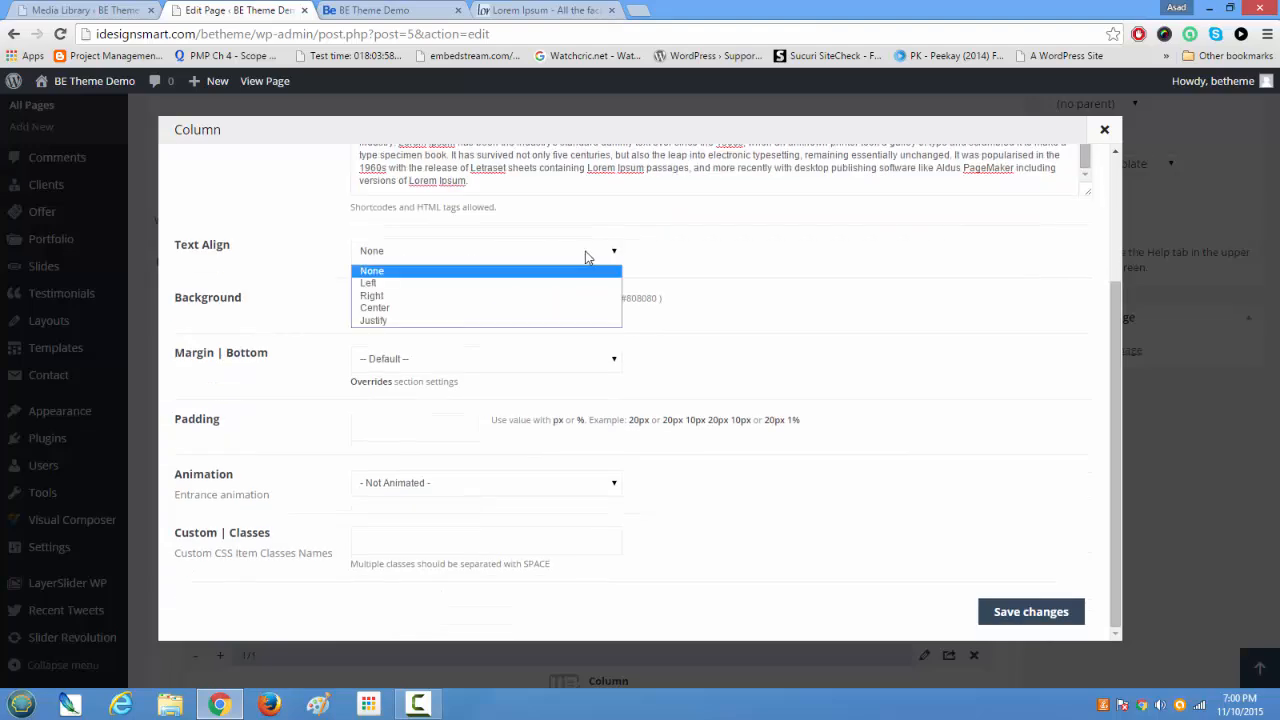
{"action": "left_click", "coordinate": [543, 308]}
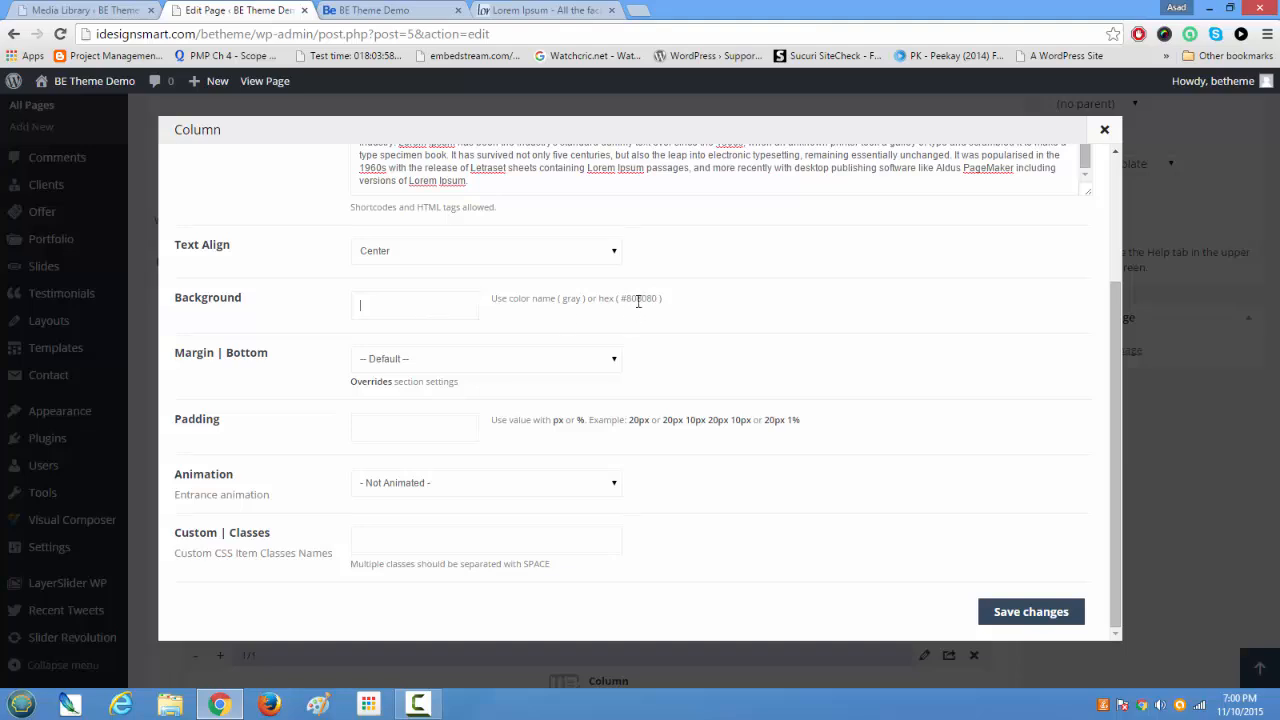
{"action": "left_click_drag", "start_coordinate": [658, 298], "coordinate": [643, 304]}
{"action": "left_click", "coordinate": [1004, 612]}
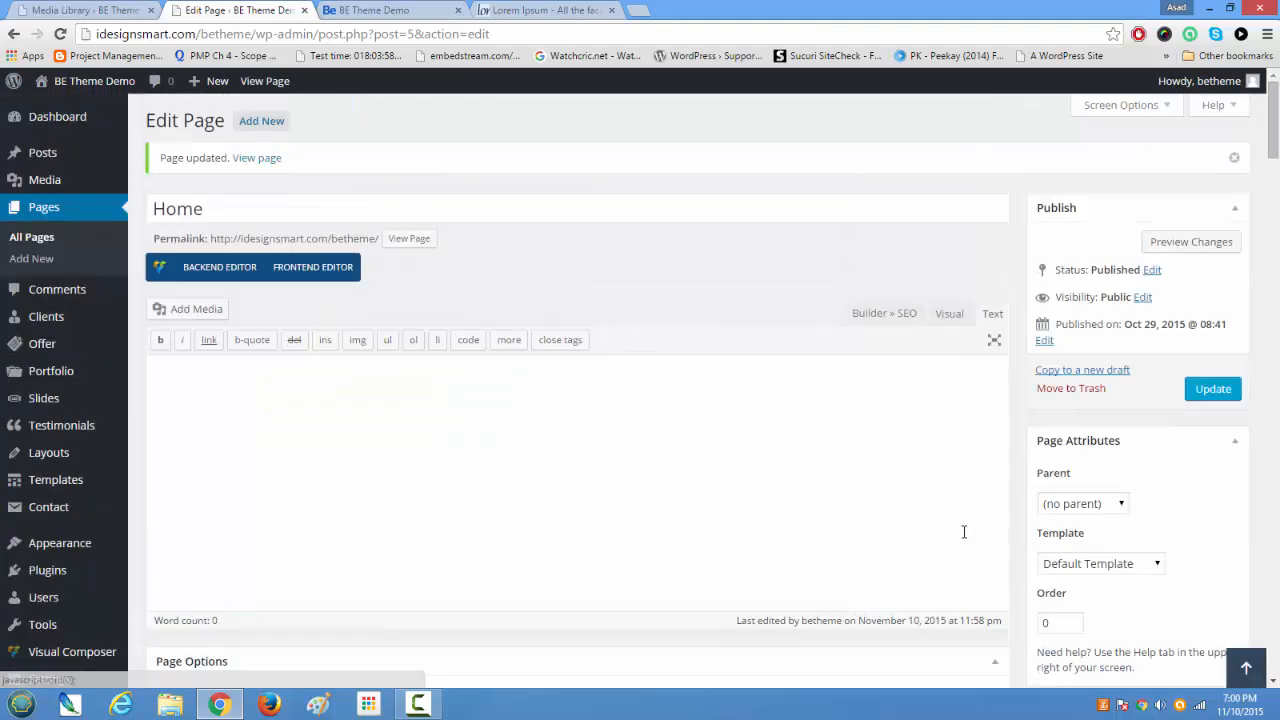
Step: Update the Home page, close the Lorem Ipsum site, and reload the live home page
{"action": "left_click", "coordinate": [1225, 389]}
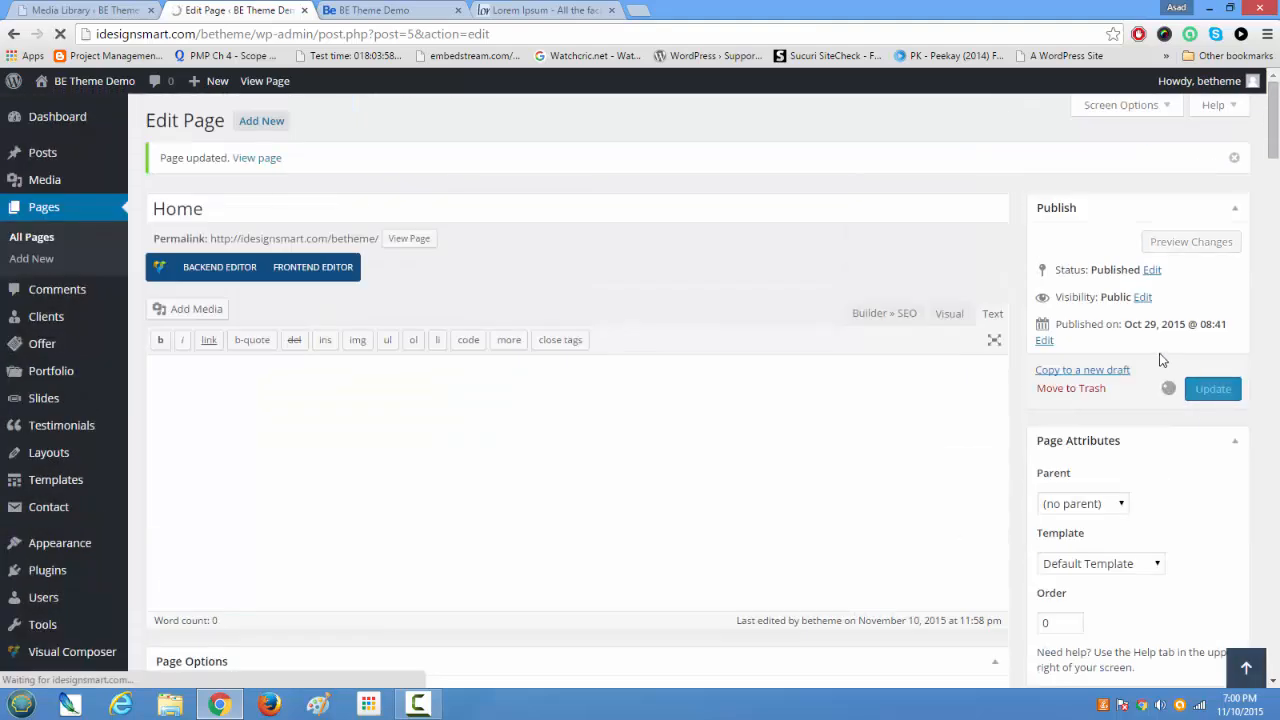
{"action": "left_click", "coordinate": [611, 10]}
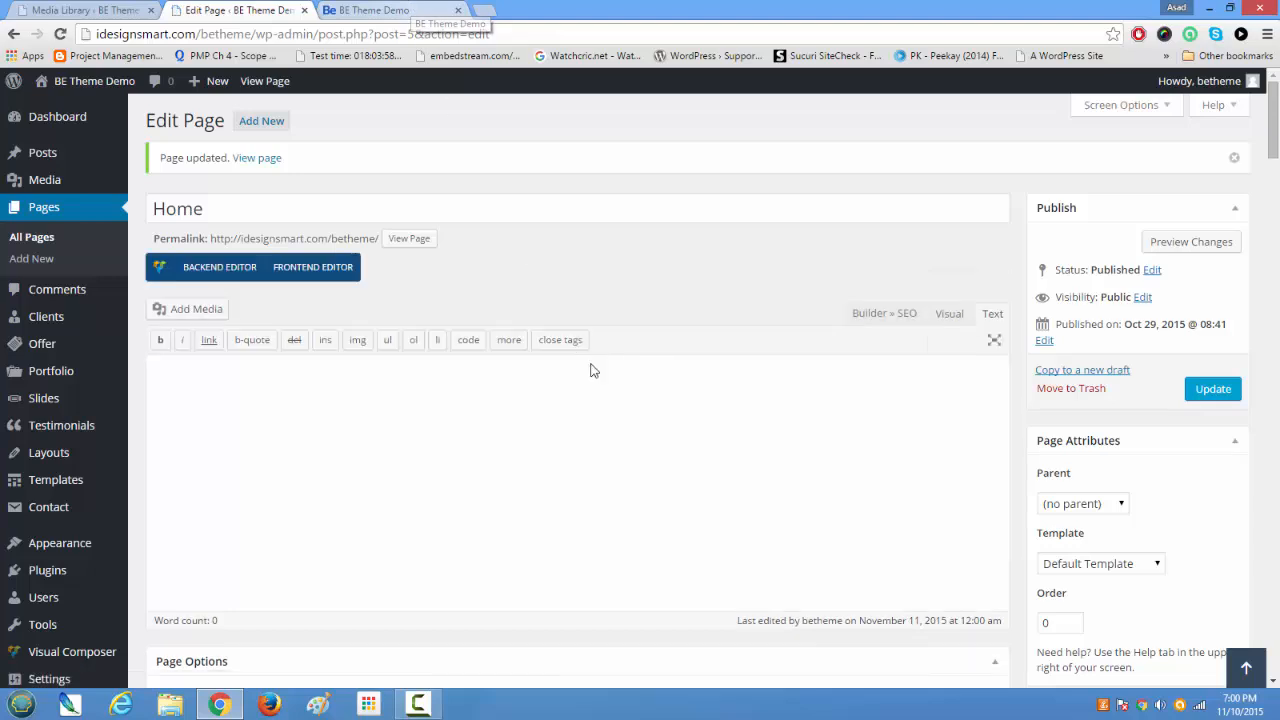
{"action": "scroll", "coordinate": [590, 370], "scroll_direction": "down", "scroll_amount": 3}
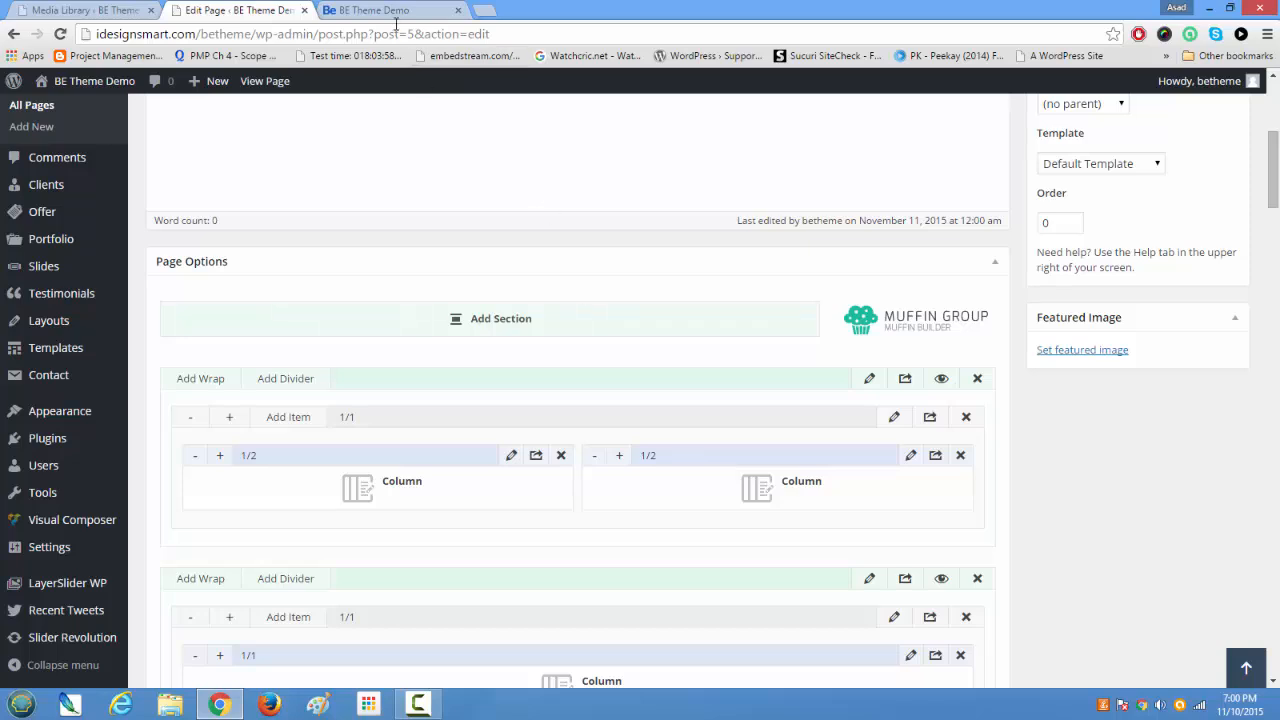
{"action": "left_click", "coordinate": [396, 14]}
{"action": "left_click", "coordinate": [62, 34]}
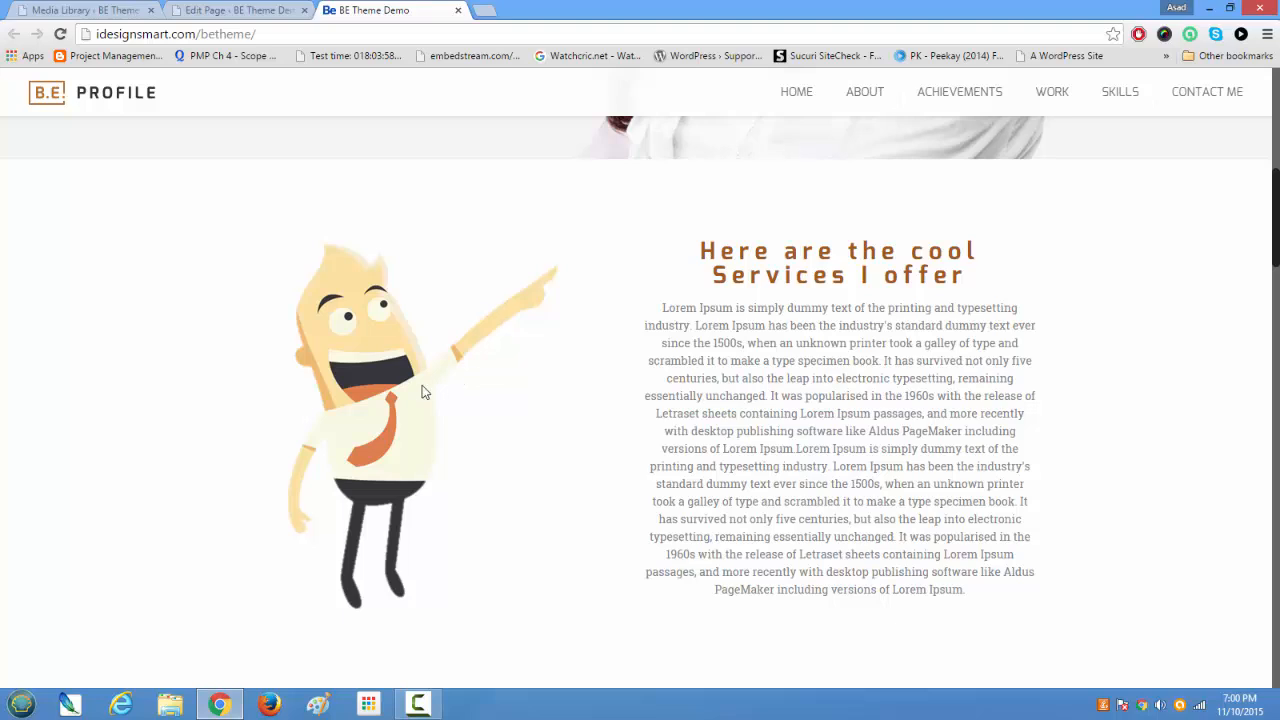
Step: Examine the cartoon image beside the services heading and text on the live home page, and compare it with the Summary About Me section below
{"action": "scroll", "coordinate": [452, 389], "scroll_direction": "down", "scroll_amount": 2}
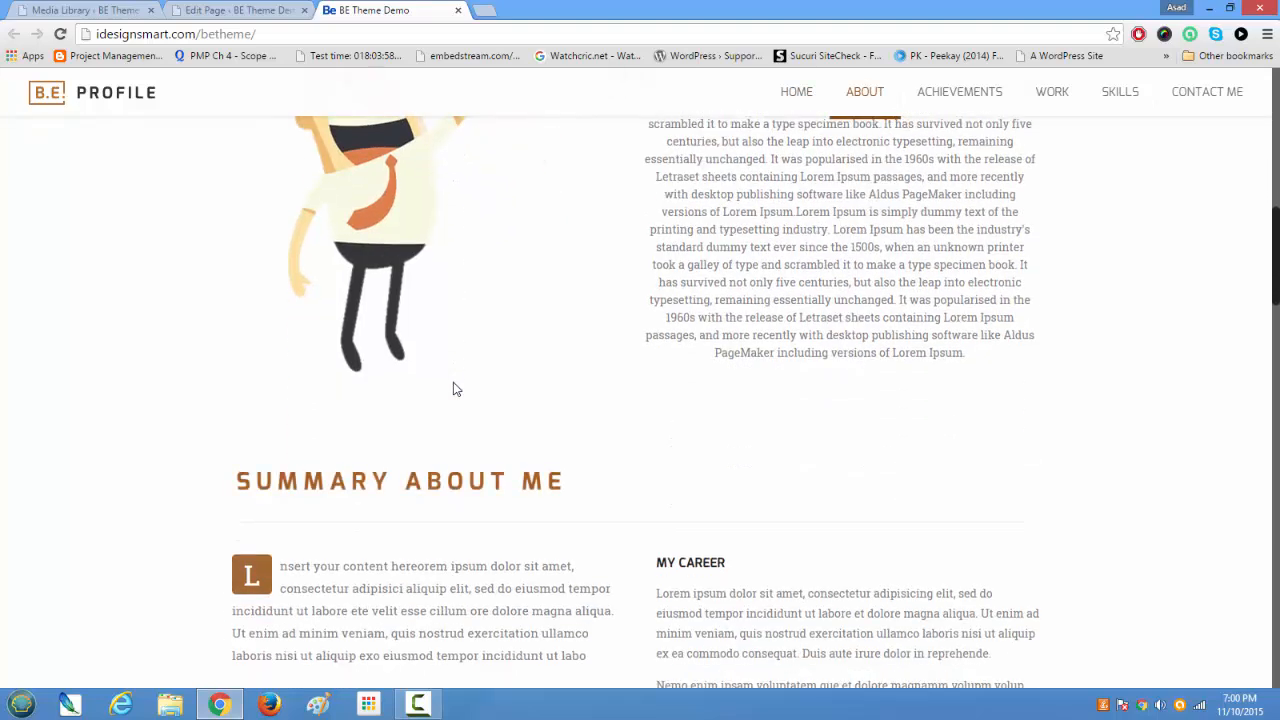
{"action": "scroll", "coordinate": [452, 389], "scroll_direction": "up", "scroll_amount": 2}
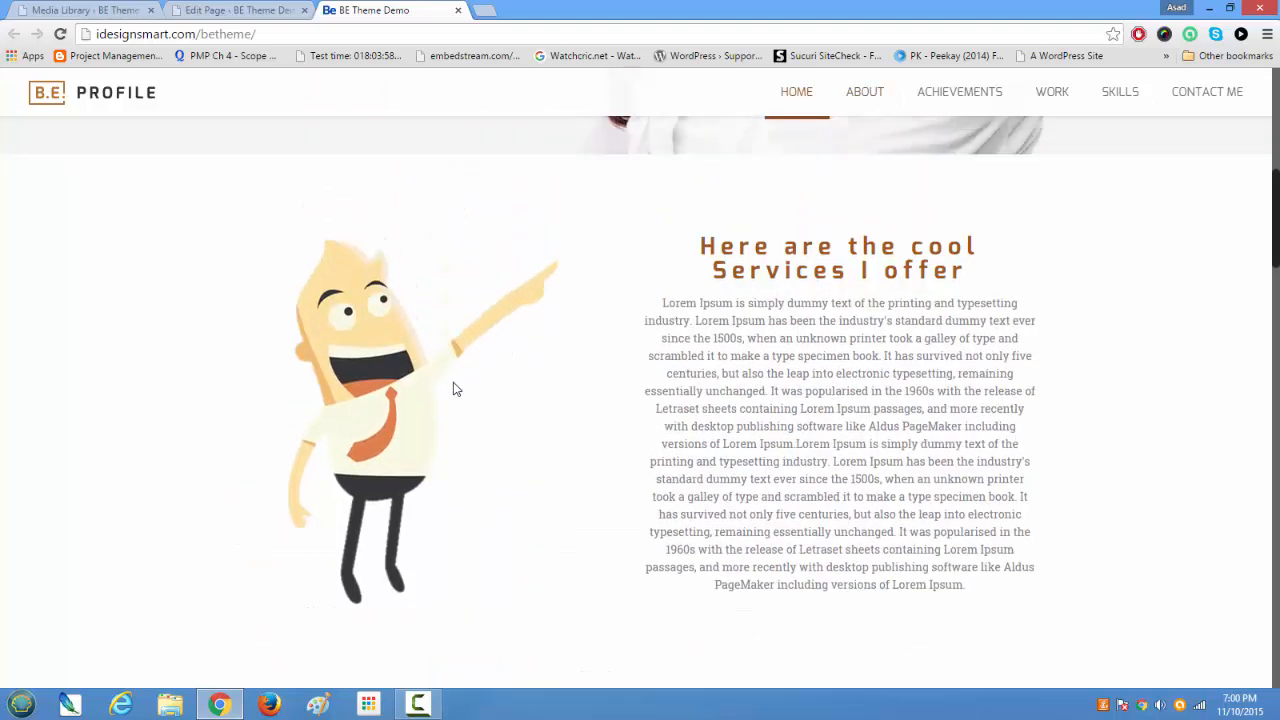
{"action": "scroll", "coordinate": [452, 389], "scroll_direction": "down", "scroll_amount": 2}
{"action": "scroll", "coordinate": [453, 389], "scroll_direction": "down", "scroll_amount": 4}
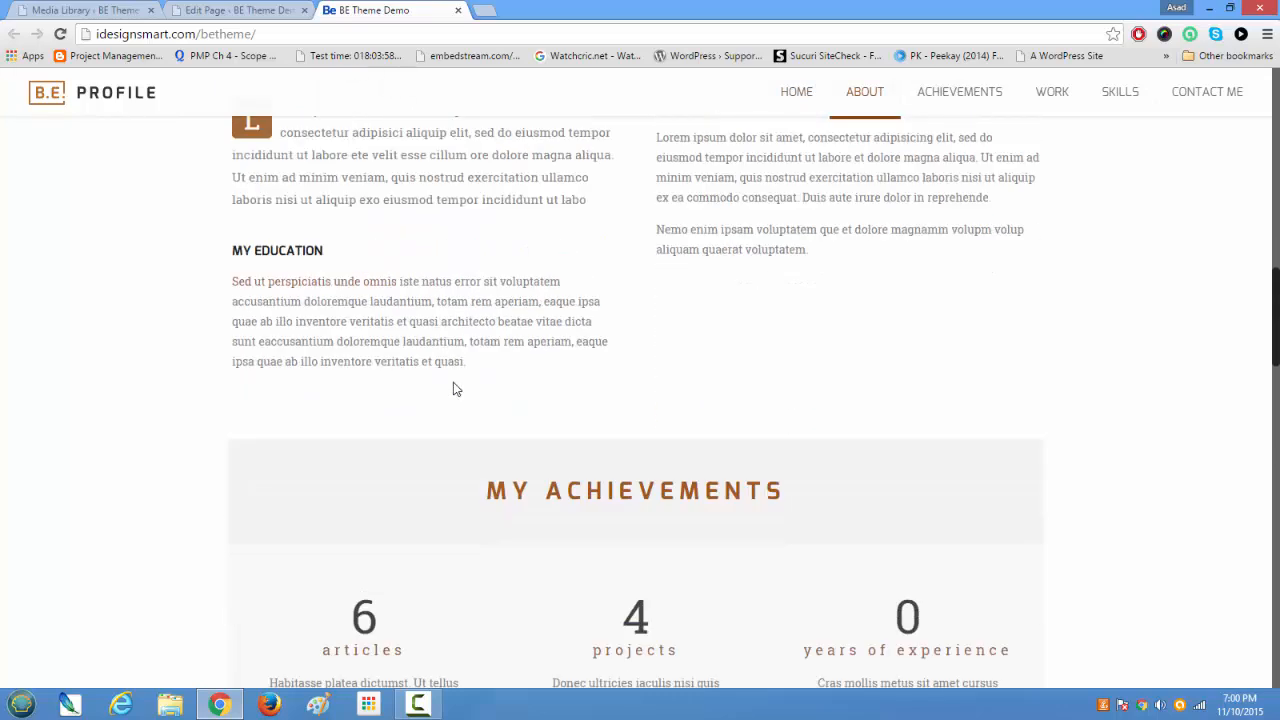
{"action": "scroll", "coordinate": [453, 389], "scroll_direction": "up", "scroll_amount": 2}
{"action": "scroll", "coordinate": [523, 391], "scroll_direction": "down", "scroll_amount": 2}
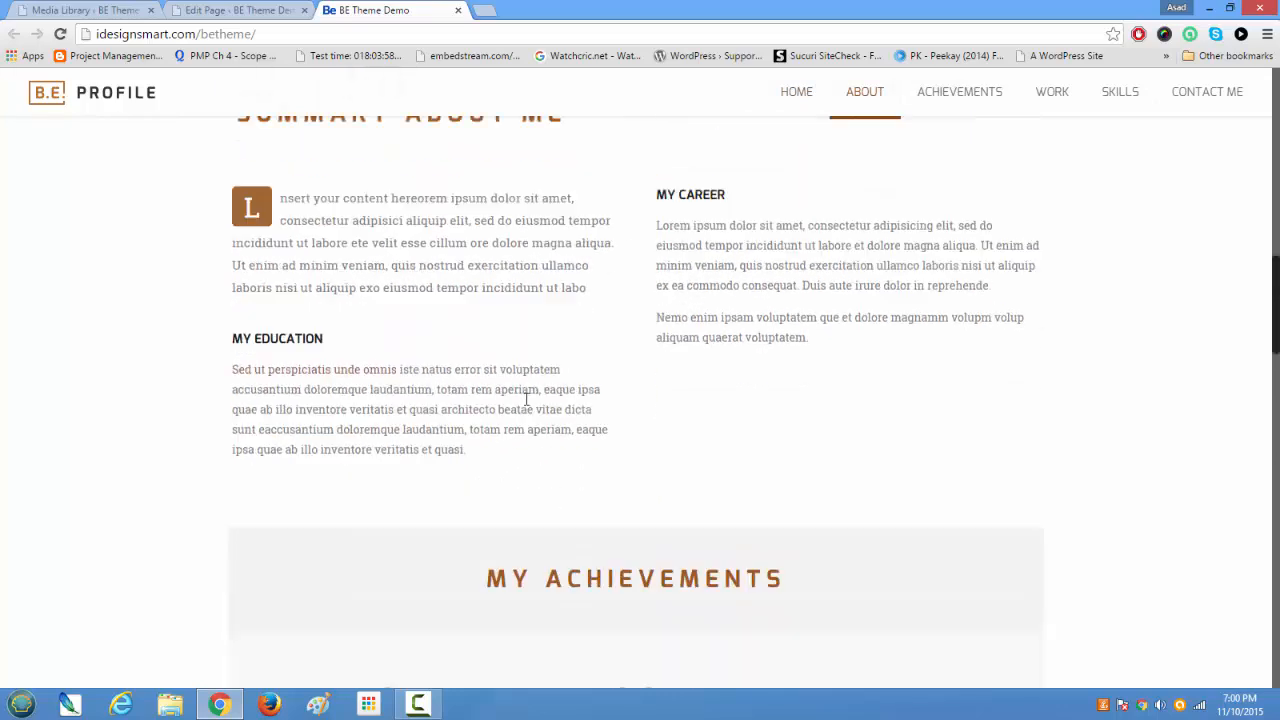
{"action": "scroll", "coordinate": [517, 395], "scroll_direction": "up", "scroll_amount": 3}
{"action": "scroll", "coordinate": [517, 397], "scroll_direction": "down", "scroll_amount": 2}
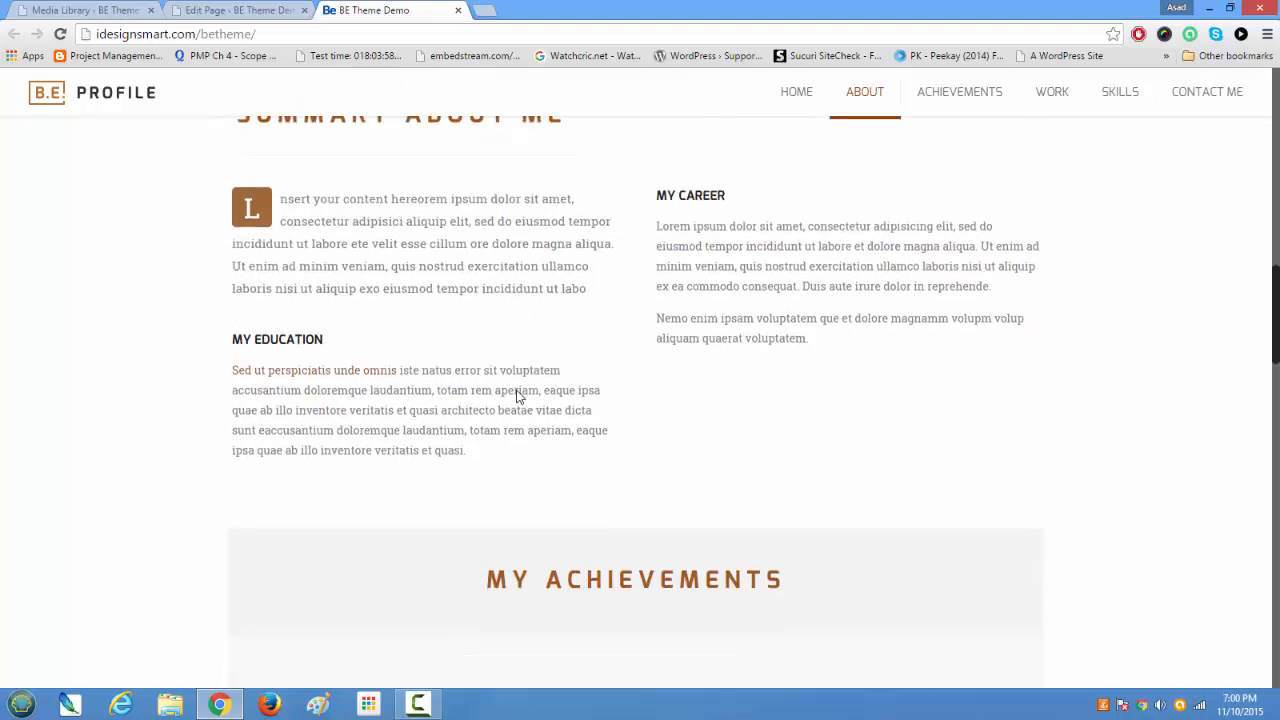
{"action": "scroll", "coordinate": [517, 390], "scroll_direction": "up", "scroll_amount": 3}
{"action": "scroll", "coordinate": [517, 390], "scroll_direction": "up", "scroll_amount": 4}
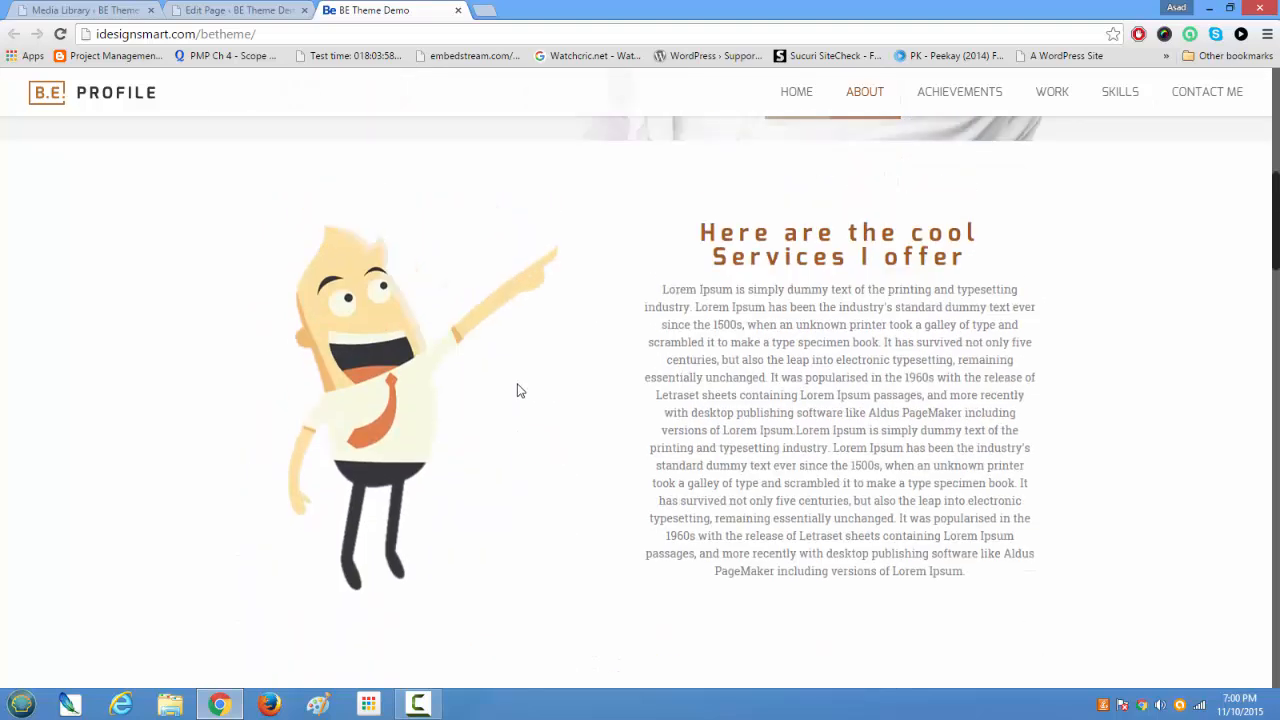
{"action": "scroll", "coordinate": [517, 390], "scroll_direction": "down", "scroll_amount": 1}
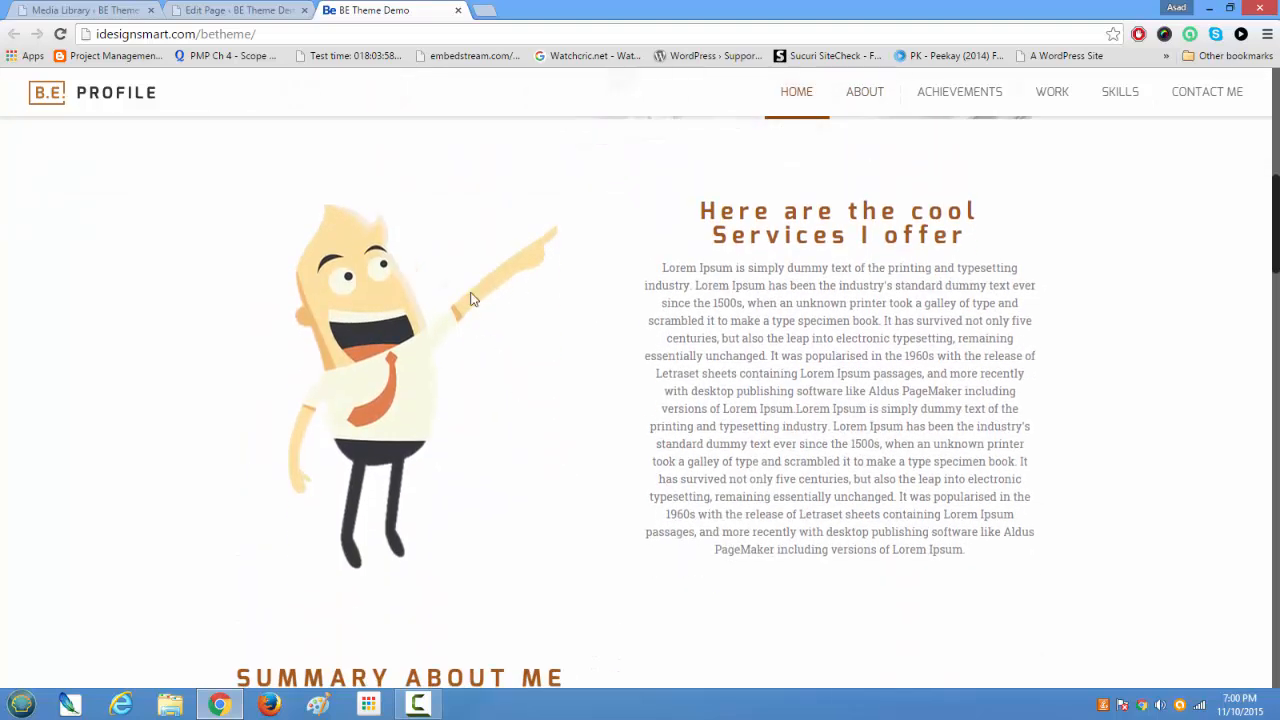
Step: Delete the second section of the Home page, which holds the heading and the two Desc columns, in the page builder
{"action": "left_click", "coordinate": [255, 10]}
{"action": "scroll", "coordinate": [454, 378], "scroll_direction": "down", "scroll_amount": 3}
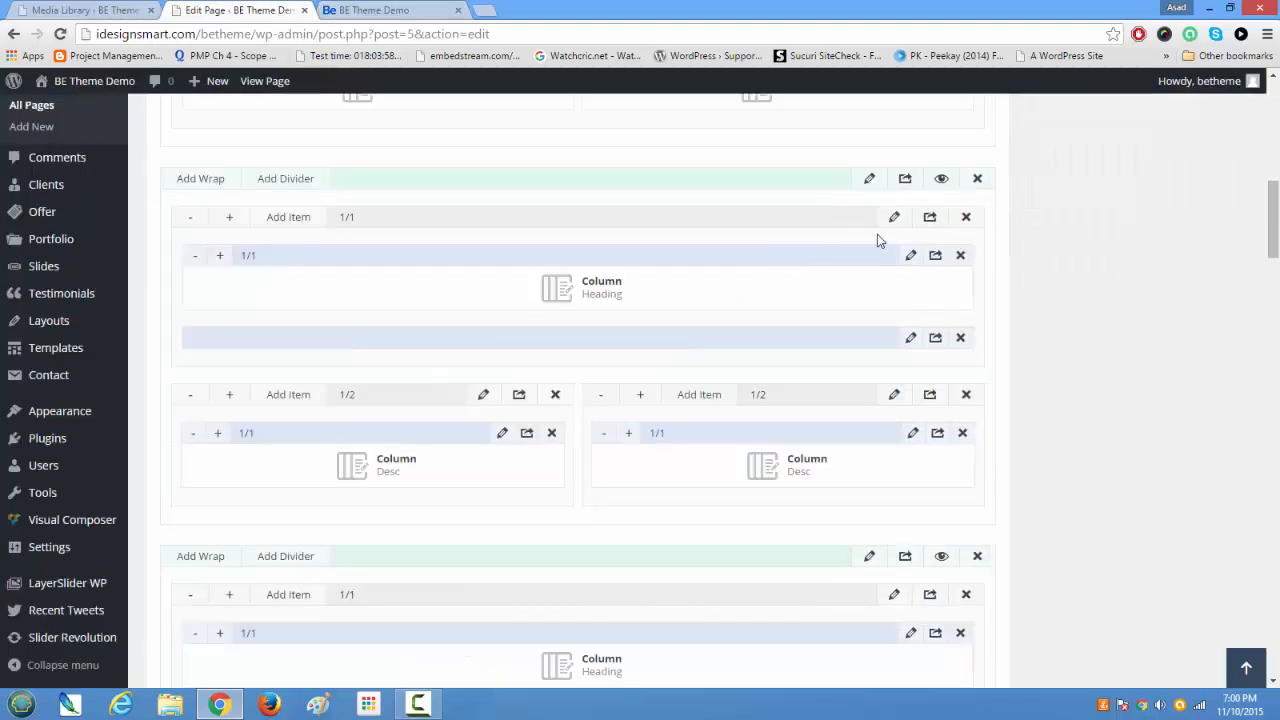
{"action": "left_click", "coordinate": [978, 182]}
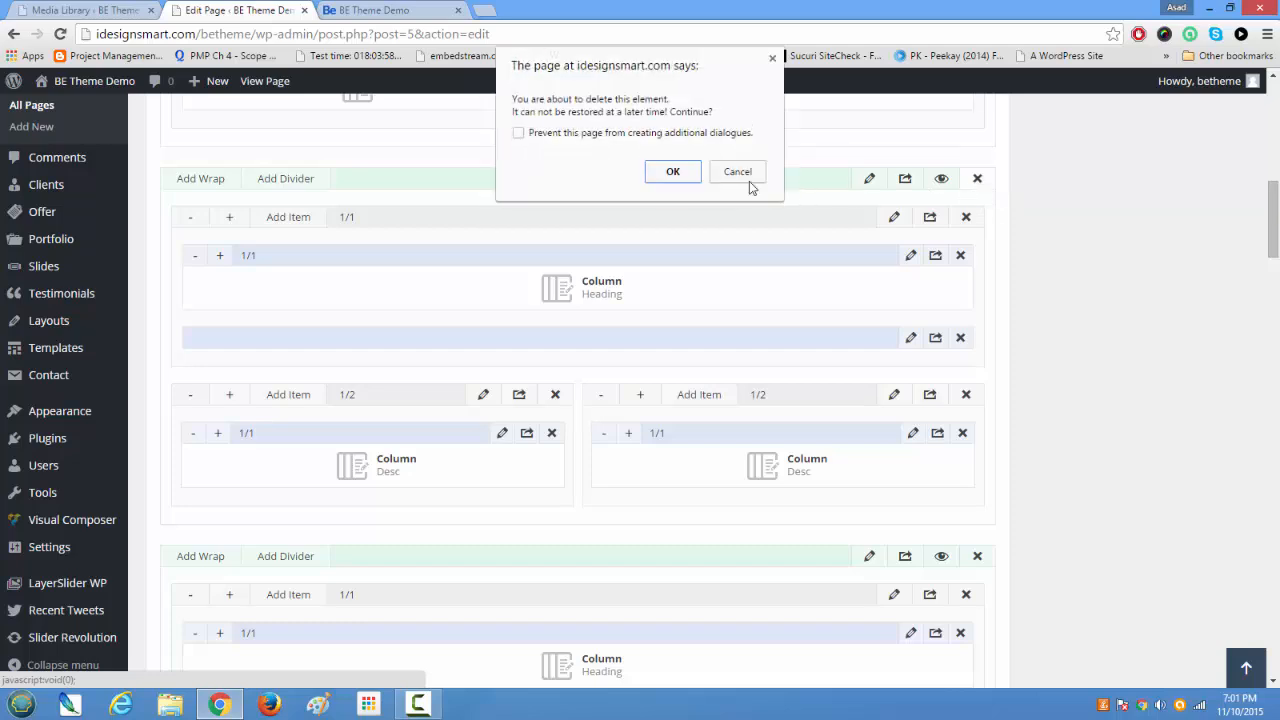
{"action": "left_click", "coordinate": [673, 172]}
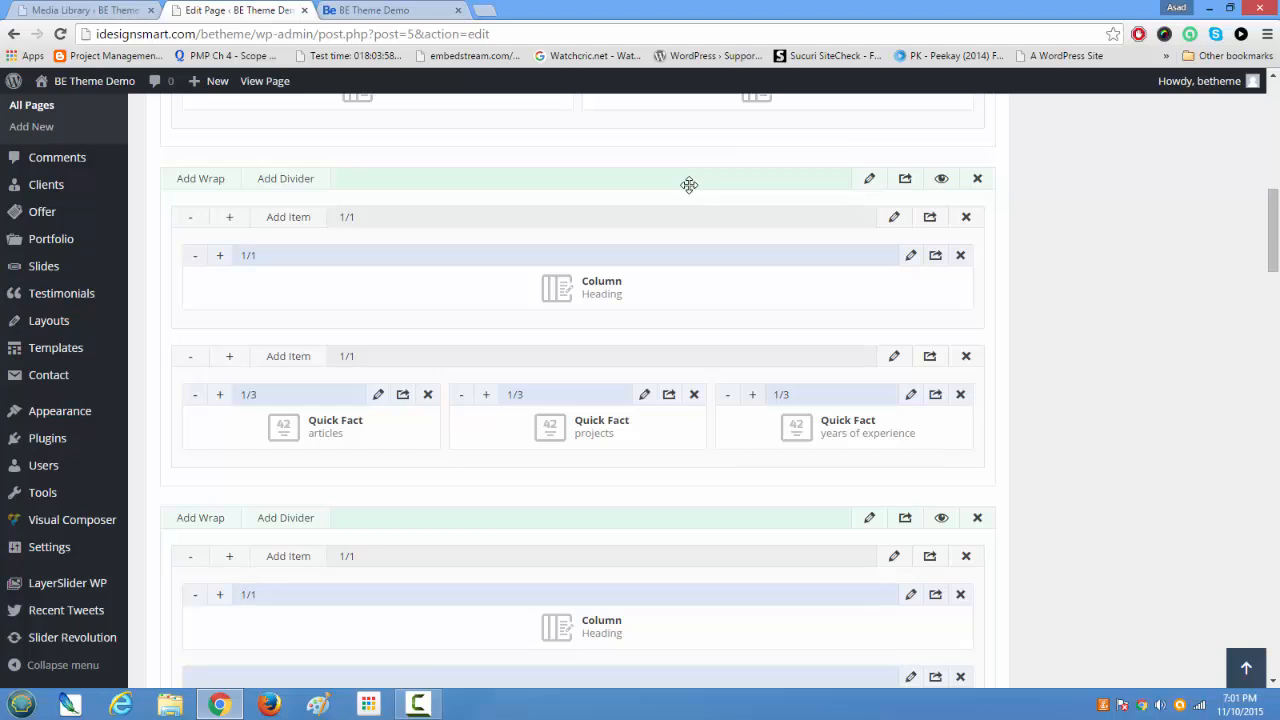
Step: Add a new section at the end of the Home page with one full-width wrap containing a Column item
{"action": "scroll", "coordinate": [705, 250], "scroll_direction": "up", "scroll_amount": 3}
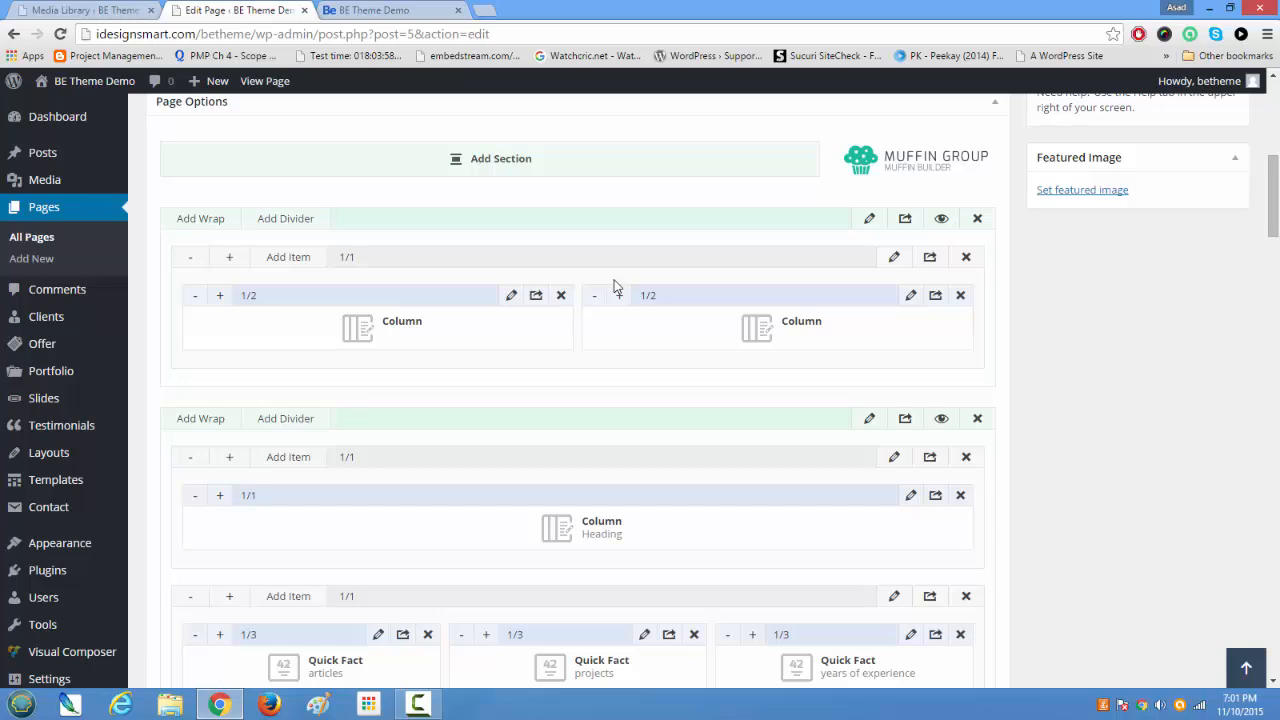
{"action": "scroll", "coordinate": [615, 287], "scroll_direction": "down", "scroll_amount": 20}
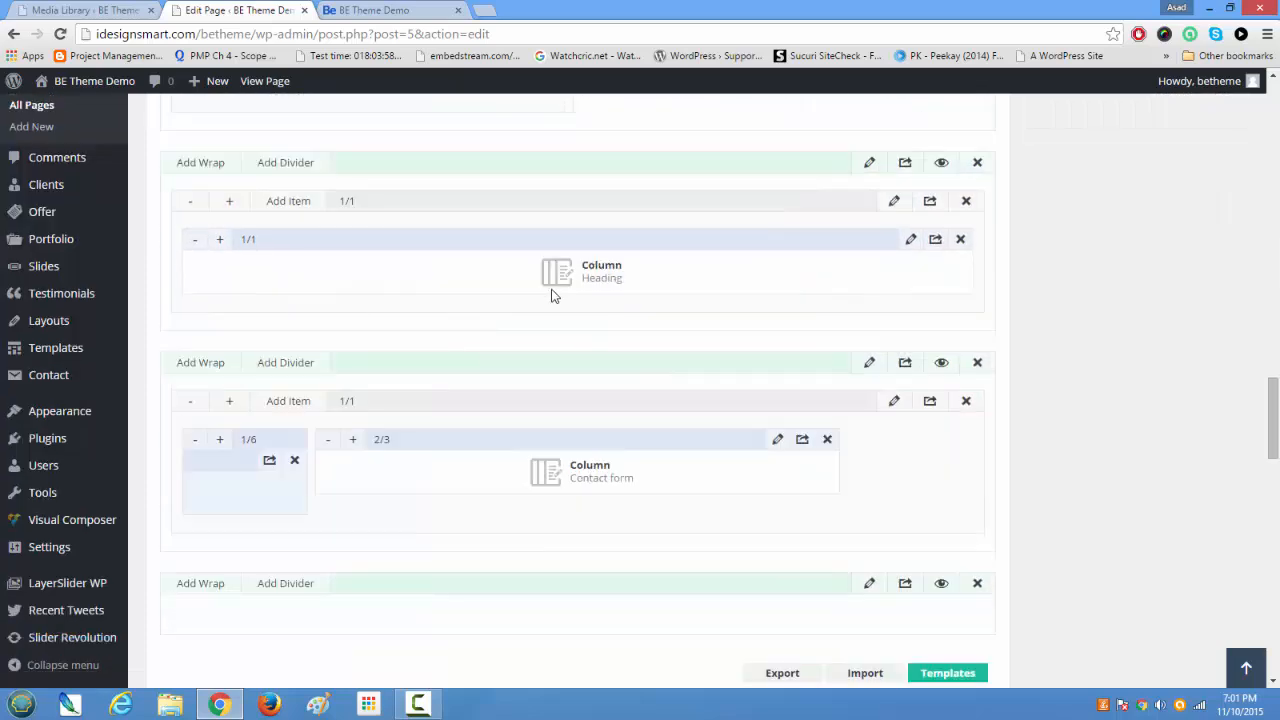
{"action": "scroll", "coordinate": [566, 351], "scroll_direction": "down", "scroll_amount": 3}
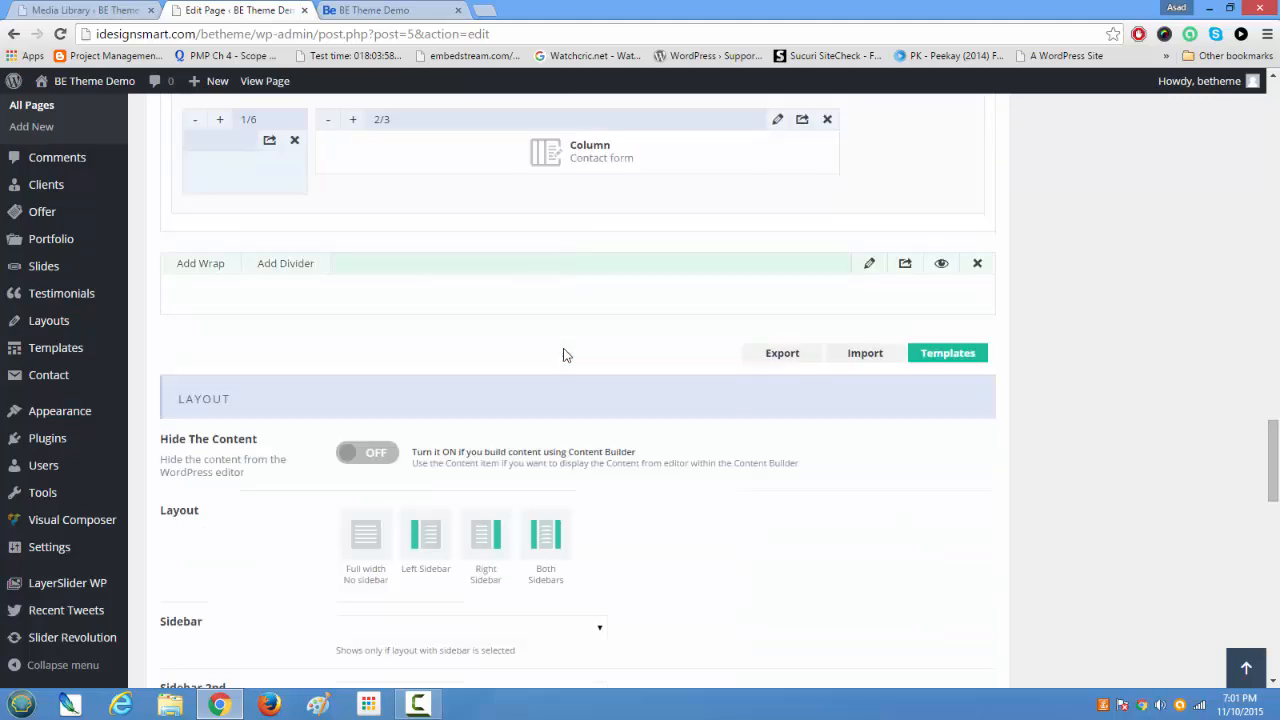
{"action": "left_click", "coordinate": [201, 264]}
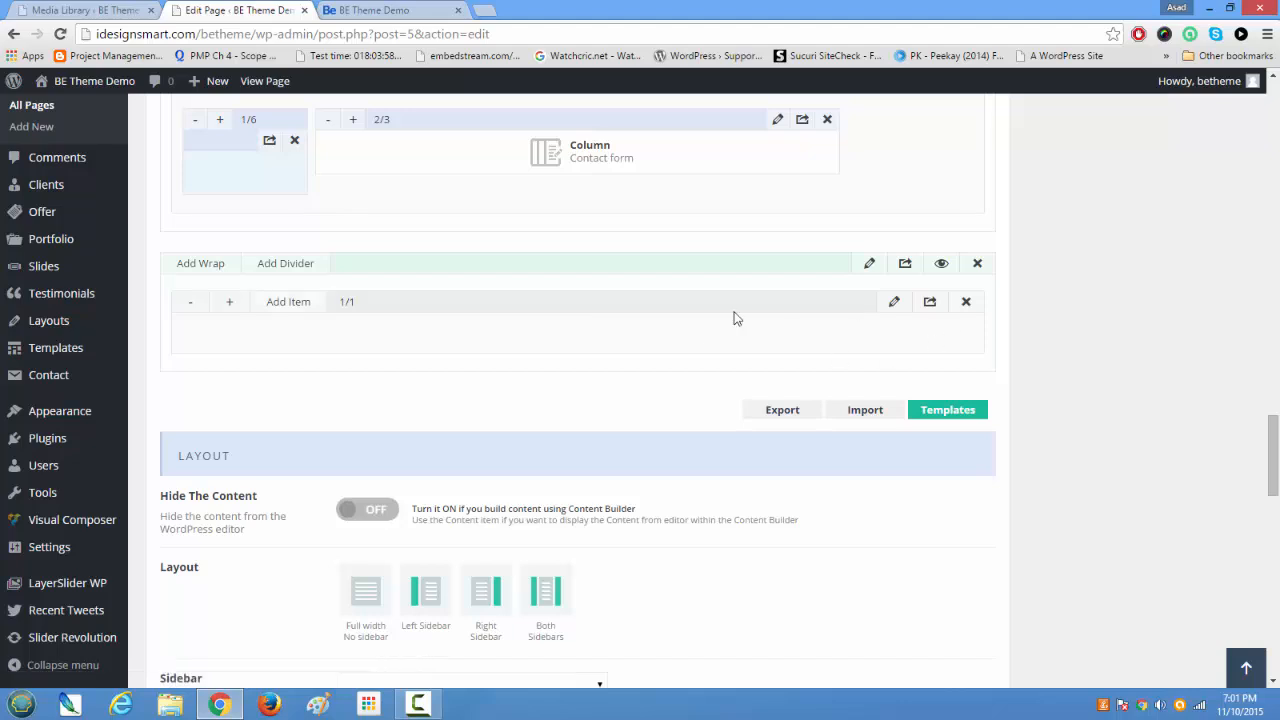
{"action": "left_click", "coordinate": [290, 306]}
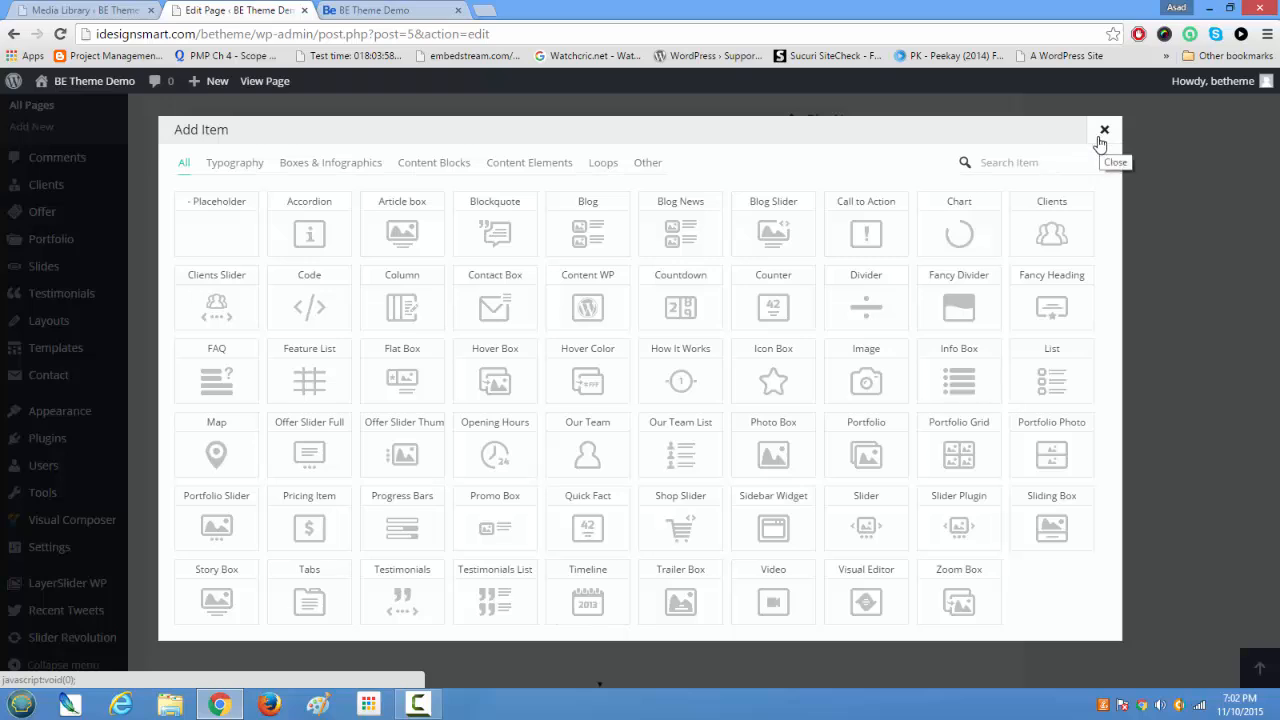
{"action": "left_click", "coordinate": [410, 308]}
Step: Widen the new Column item to the full 1/1 width of its wrap
{"action": "left_click", "coordinate": [216, 345]}
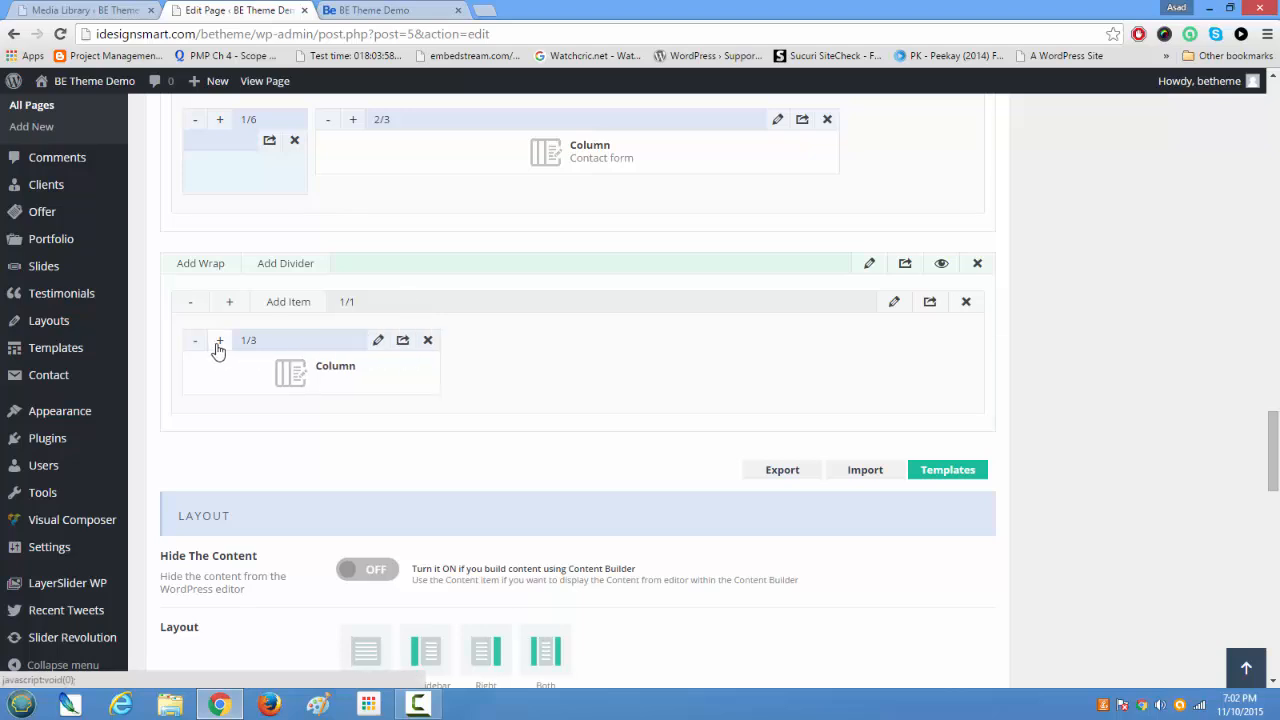
{"action": "left_click", "coordinate": [218, 345]}
{"action": "left_click", "coordinate": [218, 345]}
{"action": "left_click", "coordinate": [218, 345]}
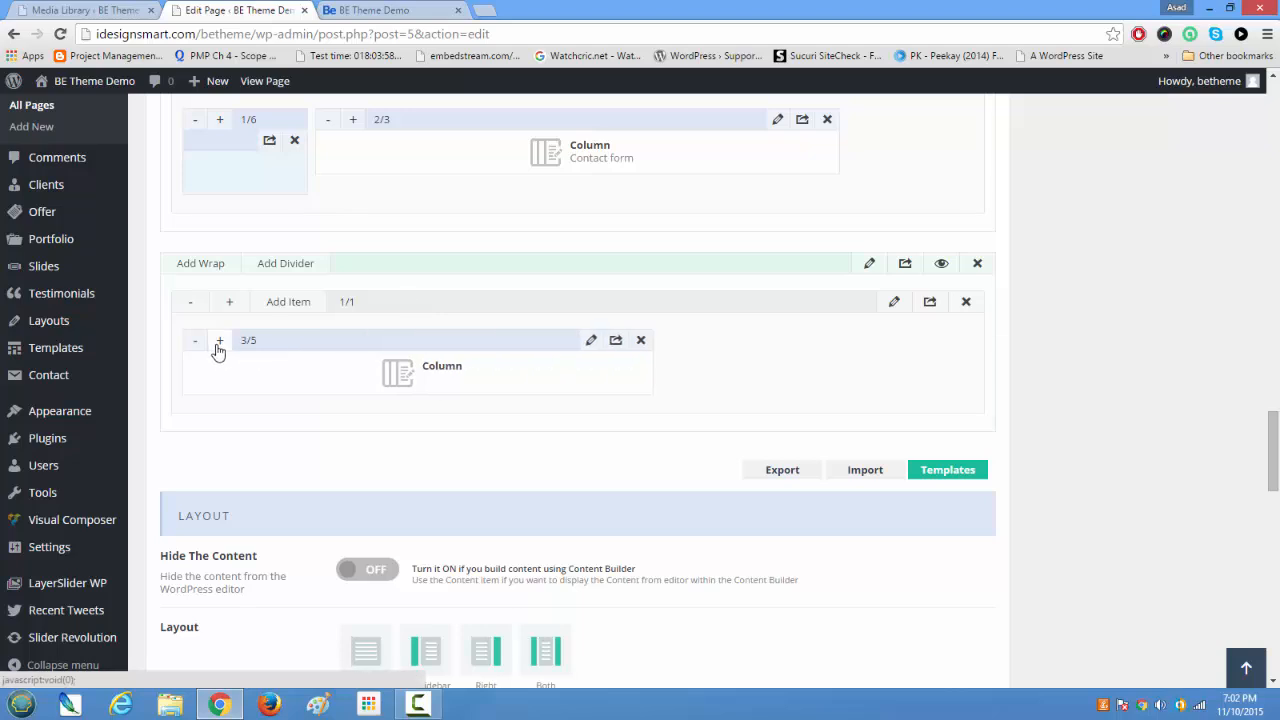
{"action": "left_click", "coordinate": [218, 345]}
{"action": "left_click", "coordinate": [218, 345]}
{"action": "left_click", "coordinate": [218, 345]}
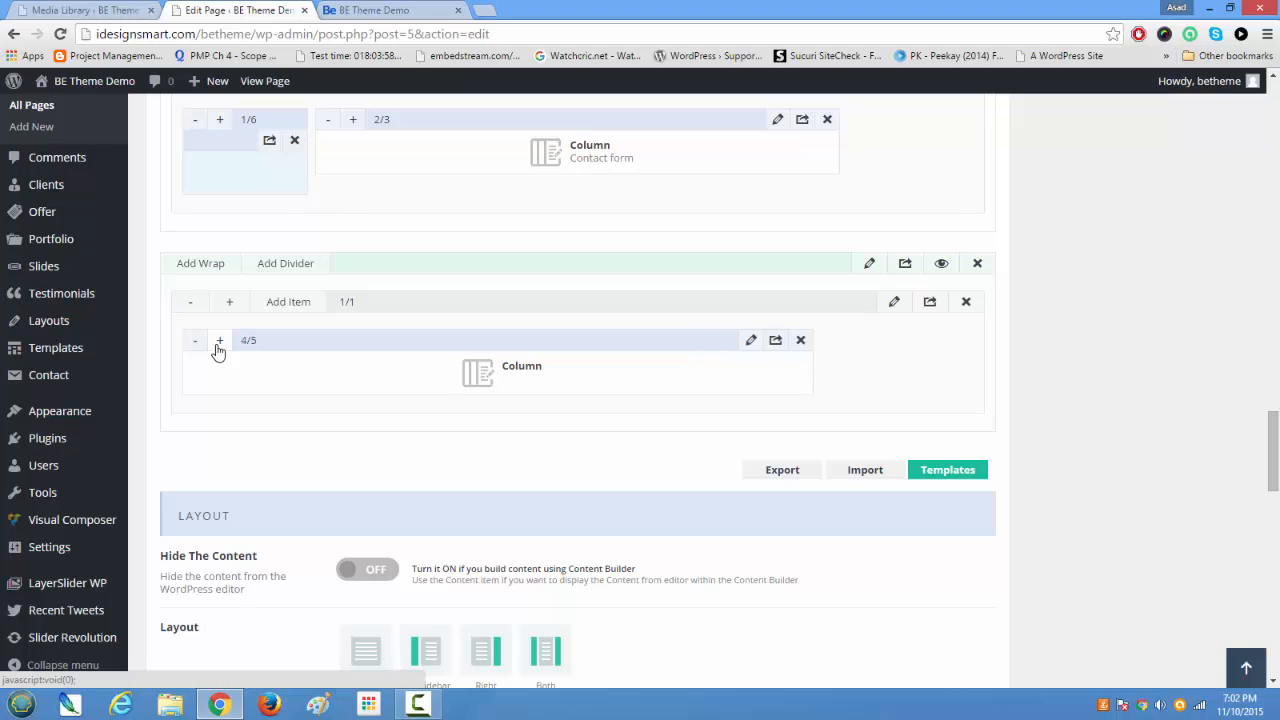
{"action": "left_click", "coordinate": [218, 345]}
{"action": "left_click", "coordinate": [218, 345]}
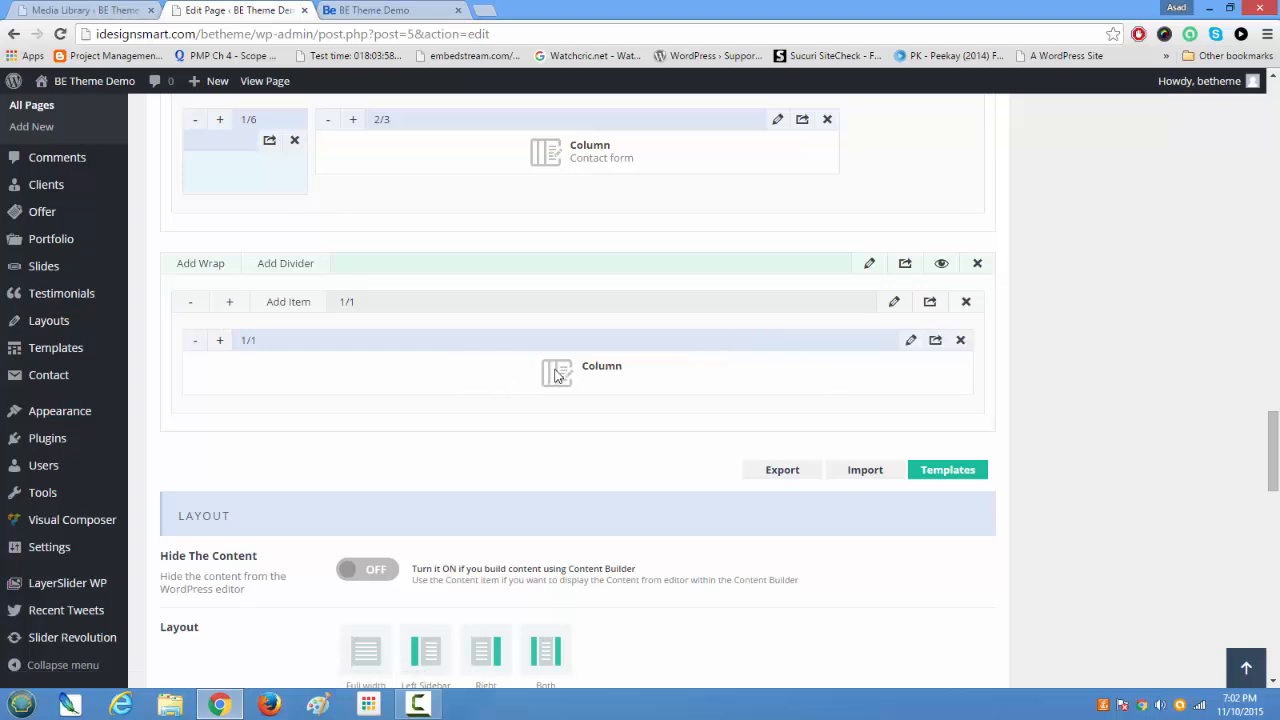
Step: Open the new column's settings and fill its content with the copied Lorem Ipsum paragraph, repeated four times
{"action": "left_click", "coordinate": [911, 343]}
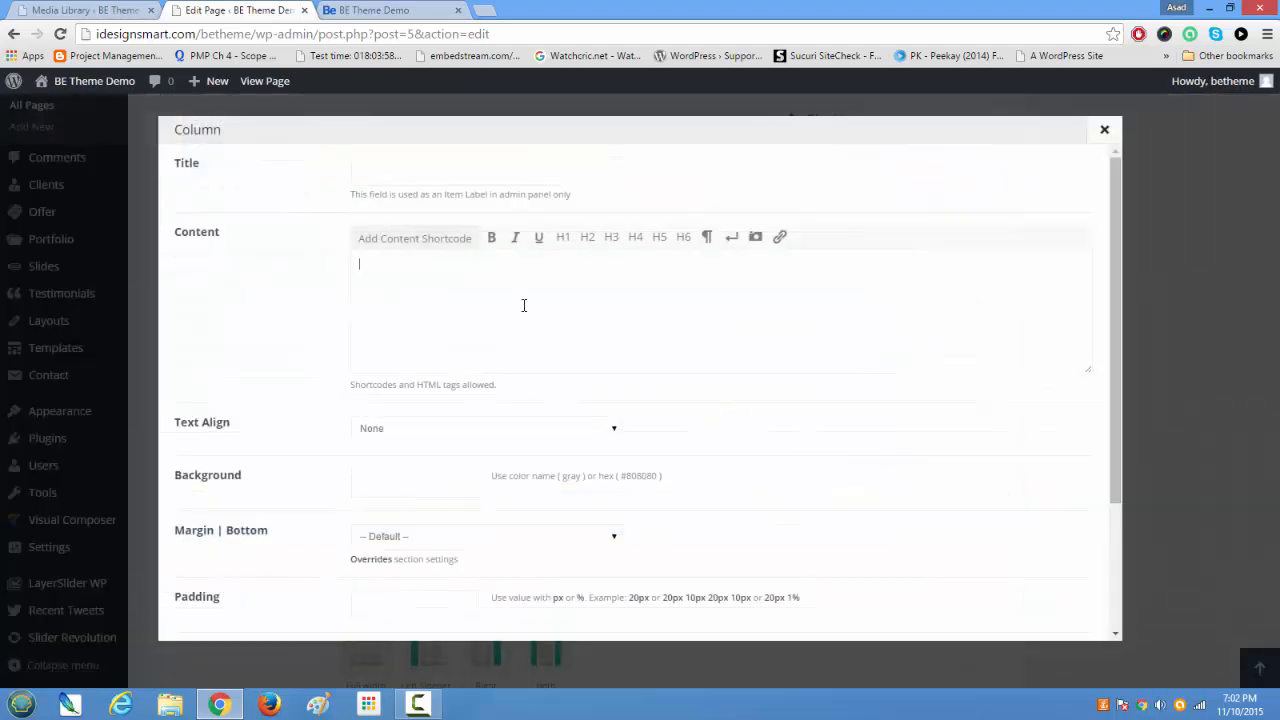
{"action": "left_click", "coordinate": [523, 305]}
{"action": "type", "text": "Lorem Ipsum is simply dummy text of the printing and typesetting industry. Lorem Ipsum has been the industry's standard dummy text ever since the 1500s, when an unknown printer took a galley of type and scrambled it to make a type specimen book. It has survived not only five centuries, but also the leap into electronic typesetting, remaining essentially unchanged. It was popularised in the 1960s with the release of Letraset sheets containing Lorem Ipsum passages, and more recently with desktop publishing software like Aldus PageMaker including versions of Lorem Ipsum."}
{"action": "type", "text": "Lorem Ipsum is simply dummy text of the printing and typesetting industry. Lorem Ipsum has been the industry's standard dummy text ever since the 1500s, when an unknown printer took a galley of type and scrambled it to make a type specimen book. It has survived not only five centuries, but also the leap into electronic typesetting, remaining essentially unchanged. It was popularised in the 1960s with the release of Letraset sheets containing Lorem Ipsum passages, and more recently with desktop publishing software like Aldus PageMaker including versions of Lorem Ipsum."}
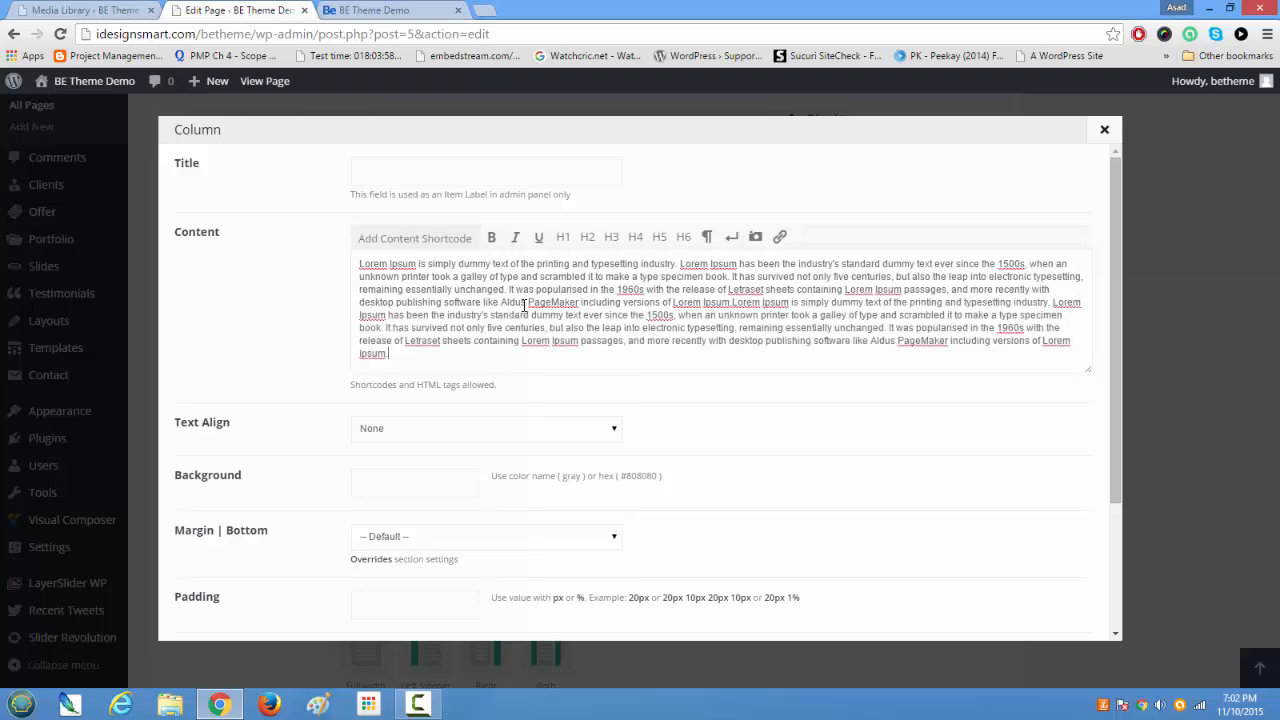
{"action": "type", "text": "Lorem Ipsum is simply dummy text of the printing and typesetting industry. Lorem Ipsum has been the industry's standard dummy text ever since the 1500s, when an unknown printer took a galley of type and scrambled it to make a type specimen book. It has survived not only five centuries, but also the leap into electronic typesetting, remaining essentially unchanged. It was popularised in the 1960s with the release of Letraset sheets containing Lorem Ipsum passages, and more recently with desktop publishing software like Aldus PageMaker including versions of Lorem Ipsum."}
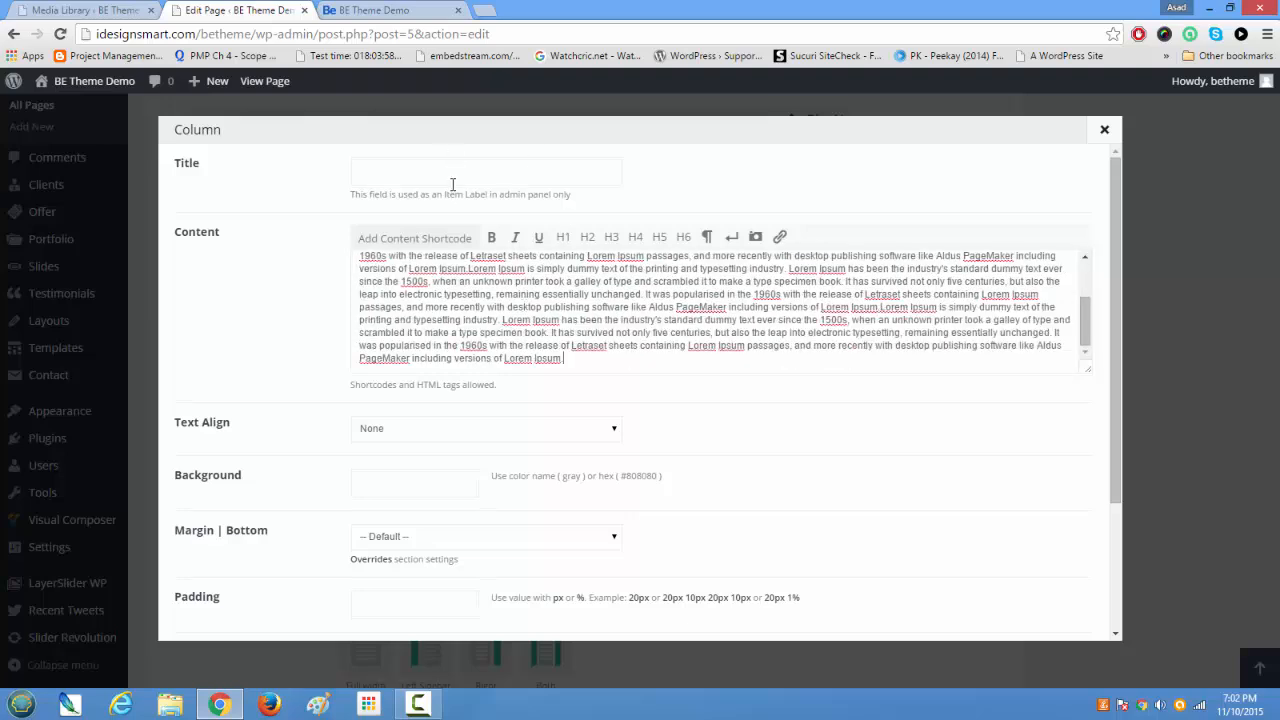
Step: Add the H2 heading "Some more Samples" above the column's text and put a <p> tag before and after the text
{"action": "left_click_drag", "start_coordinate": [1085, 320], "coordinate": [1085, 282]}
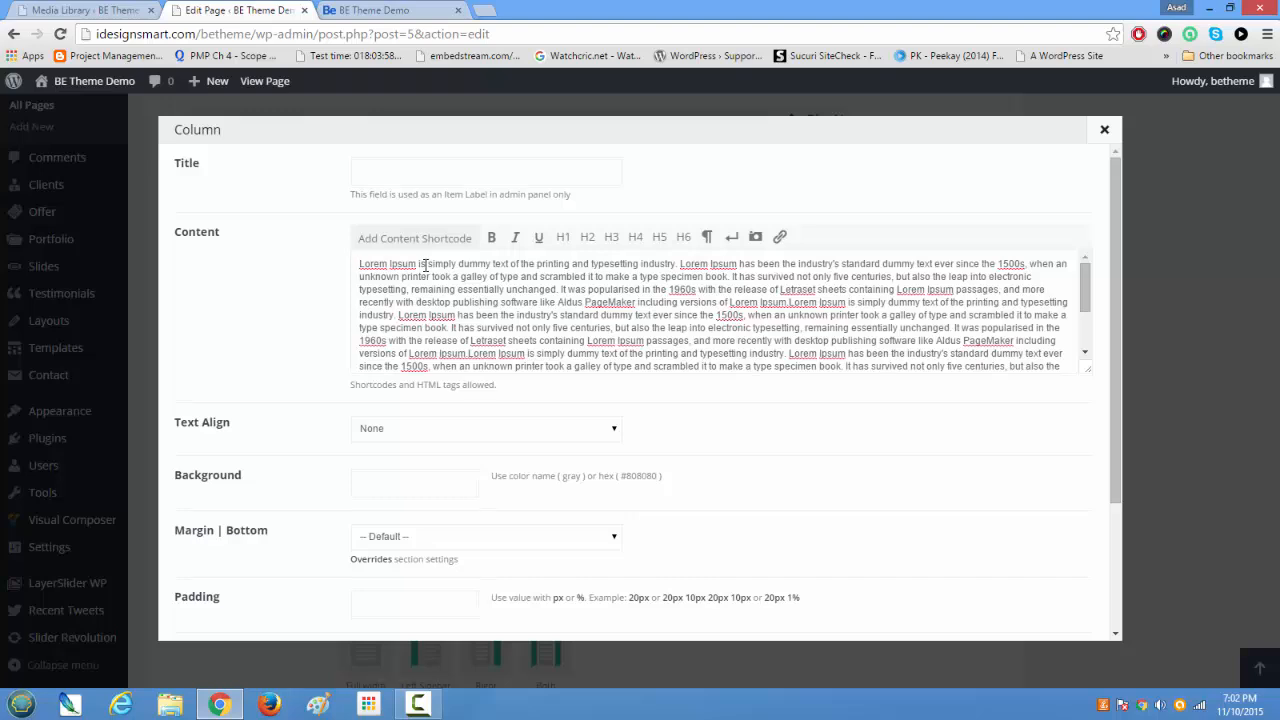
{"action": "key", "text": "Return"}
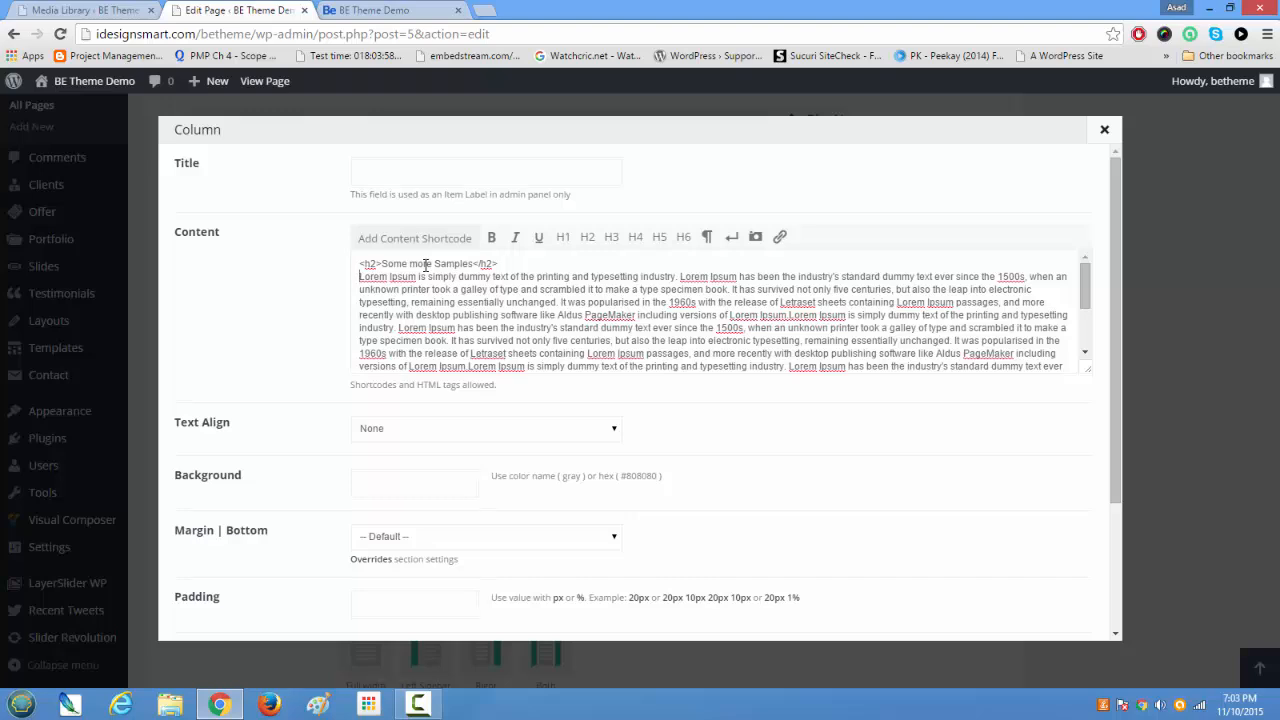
{"action": "type", "text": "<p>"}
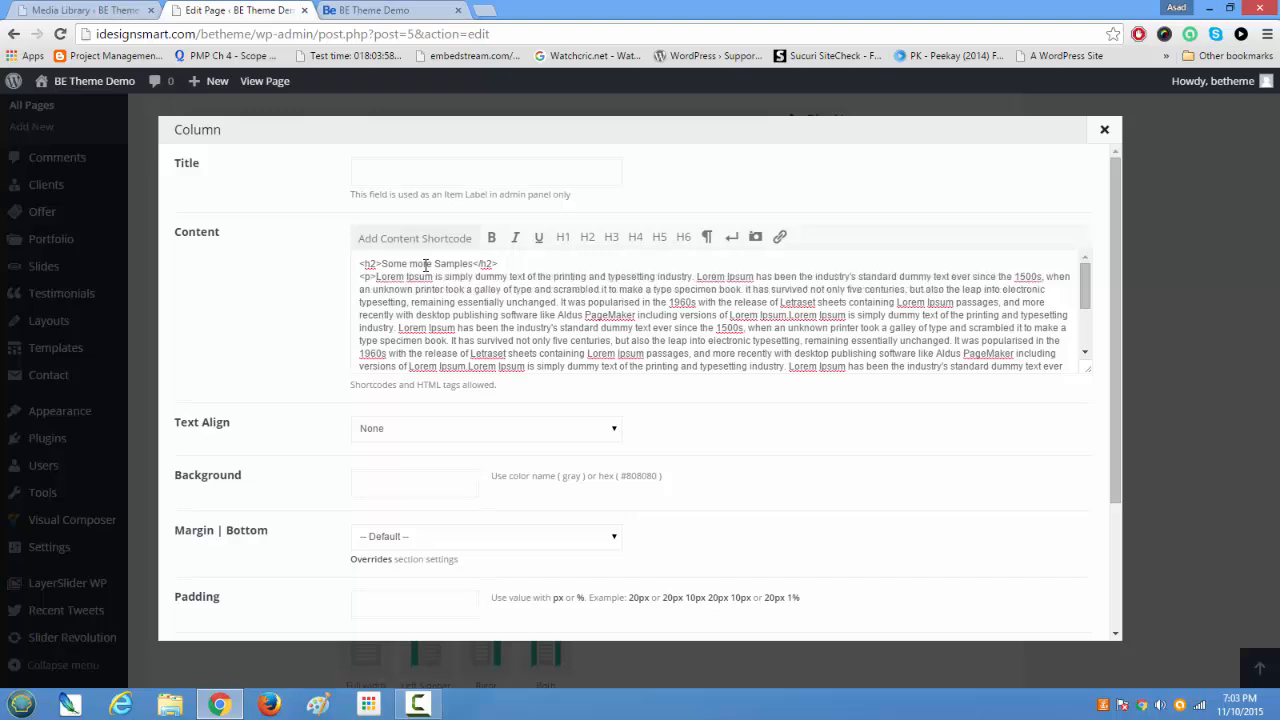
{"action": "scroll", "coordinate": [425, 264], "scroll_direction": "down", "scroll_amount": 6}
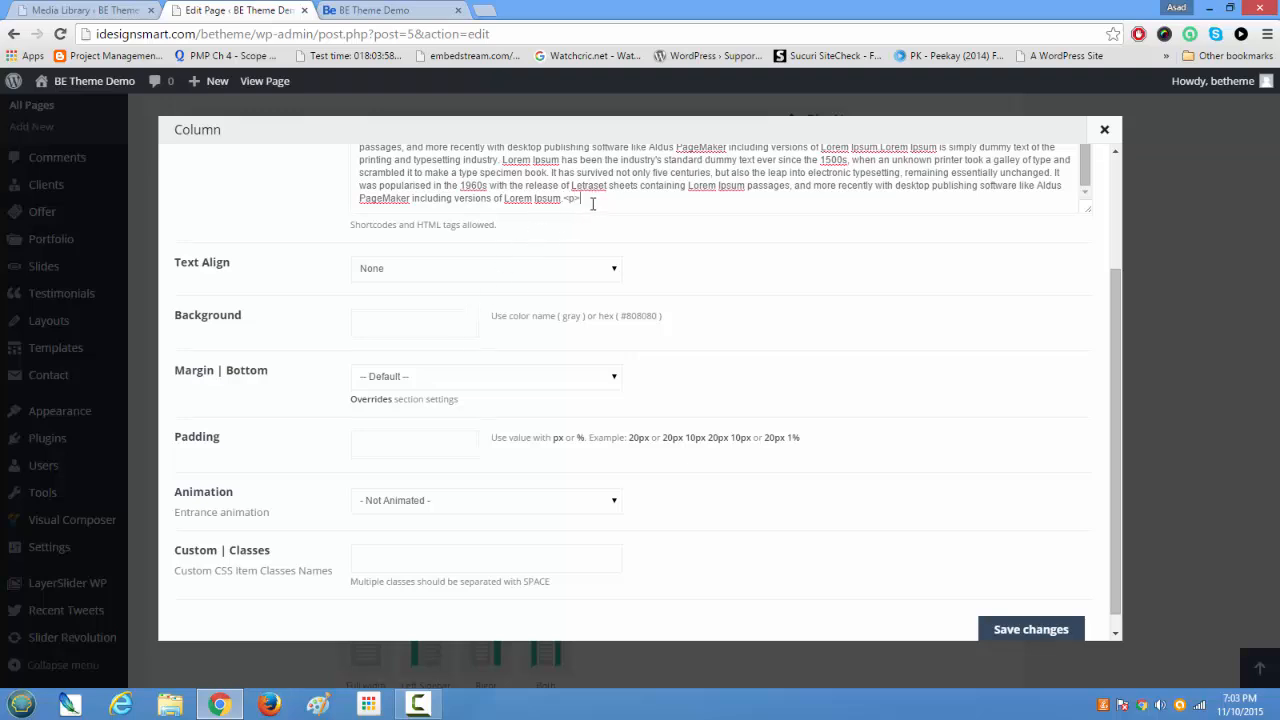
{"action": "scroll", "coordinate": [660, 250], "scroll_direction": "up", "scroll_amount": 5}
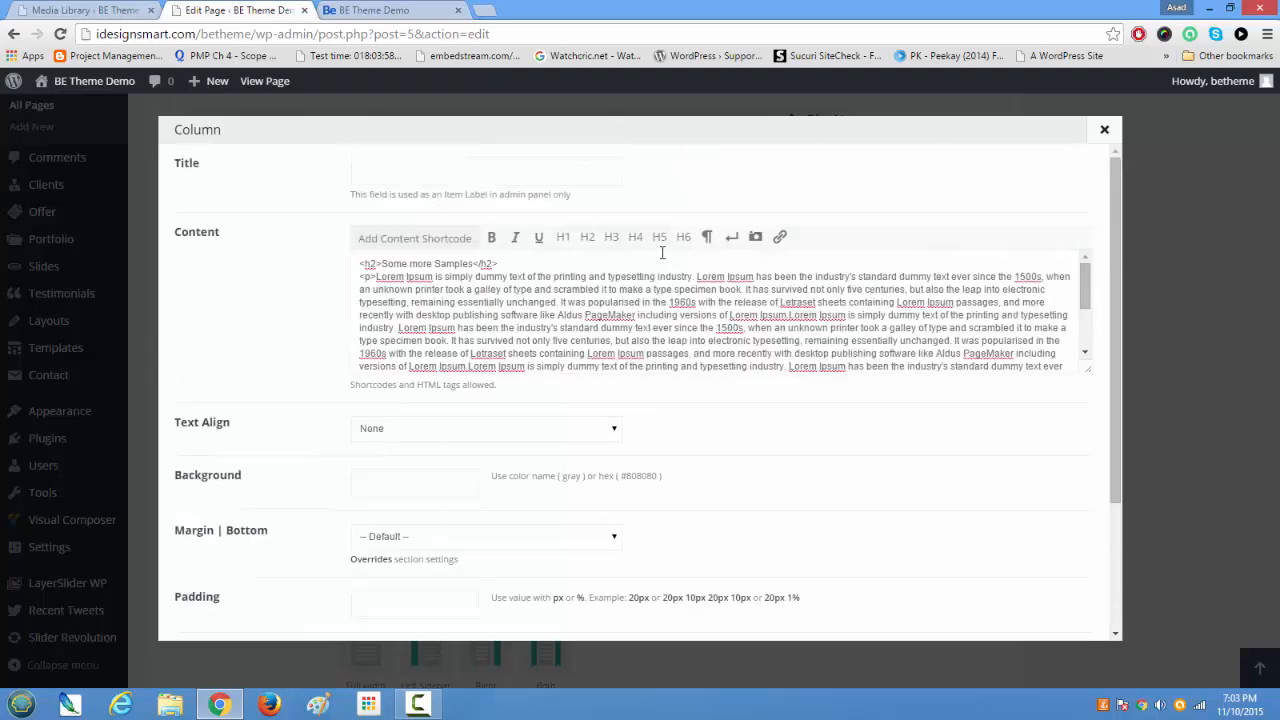
{"action": "scroll", "coordinate": [661, 252], "scroll_direction": "down", "scroll_amount": 2}
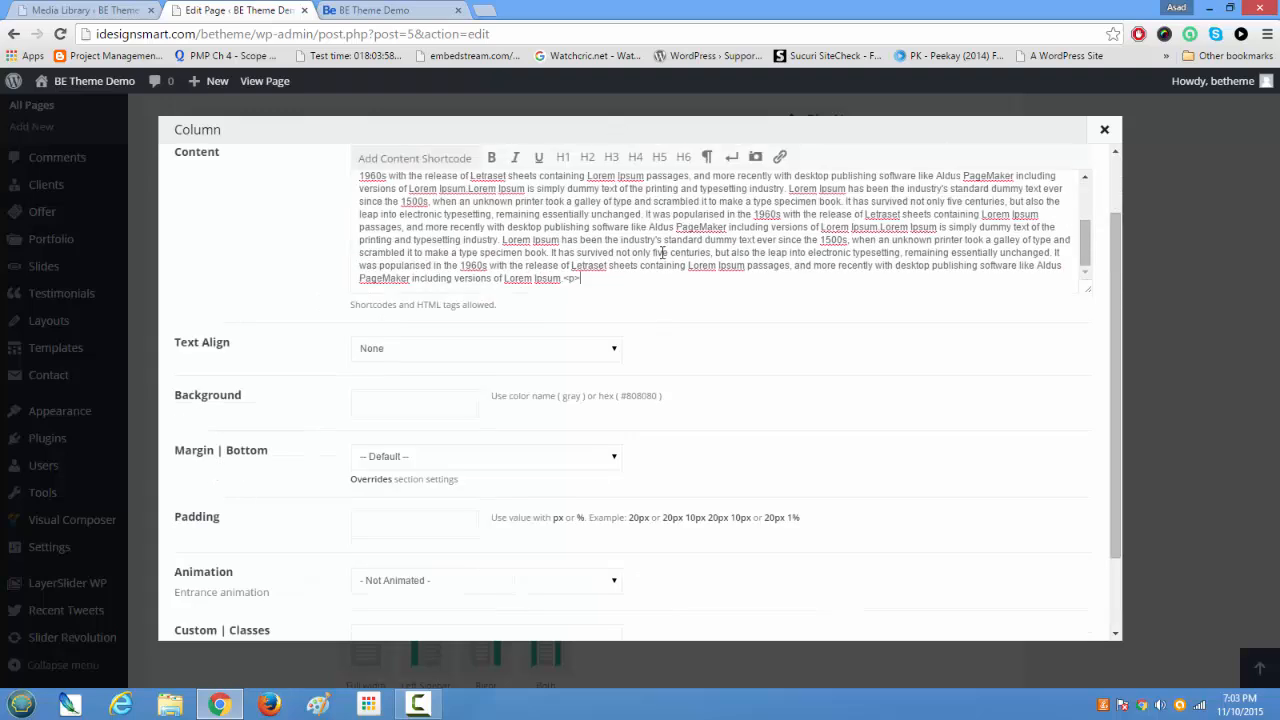
Step: Set the column's text alignment to Center, keep the bottom margin at Default, and save the column's changes
{"action": "left_click", "coordinate": [557, 352]}
{"action": "left_click", "coordinate": [535, 410]}
{"action": "scroll", "coordinate": [533, 413], "scroll_direction": "down", "scroll_amount": 2}
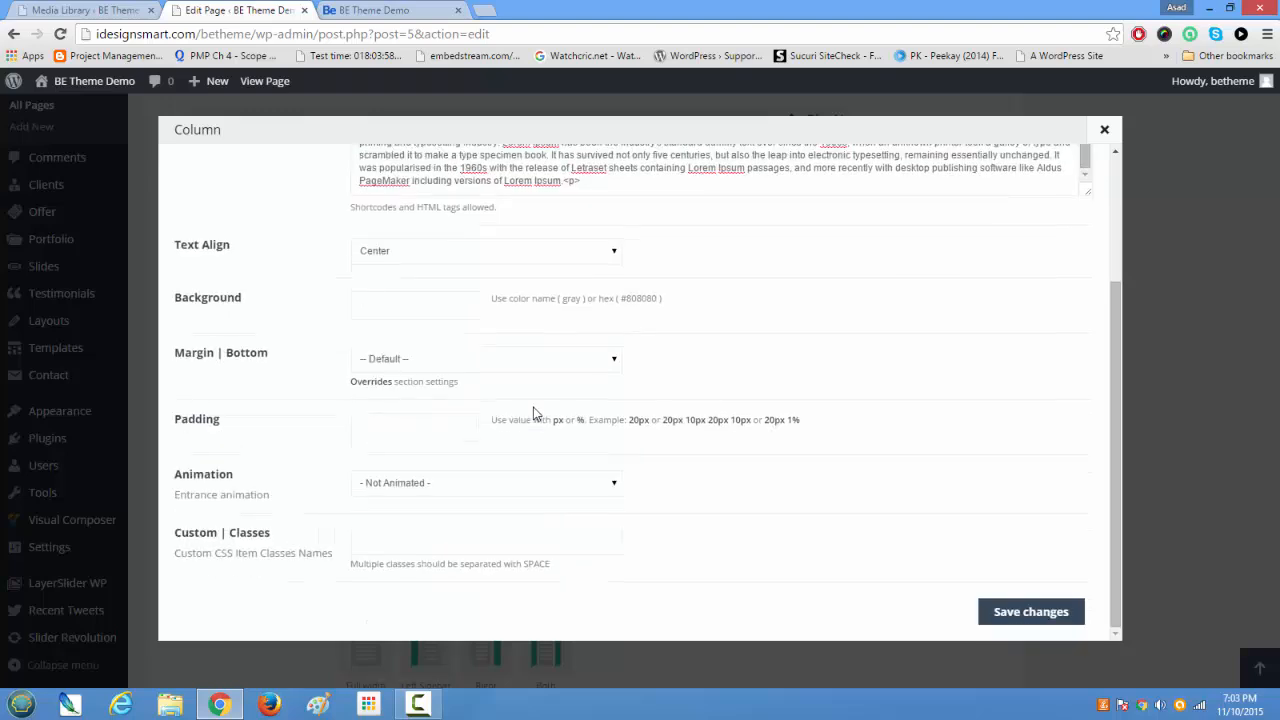
{"action": "left_click", "coordinate": [428, 362]}
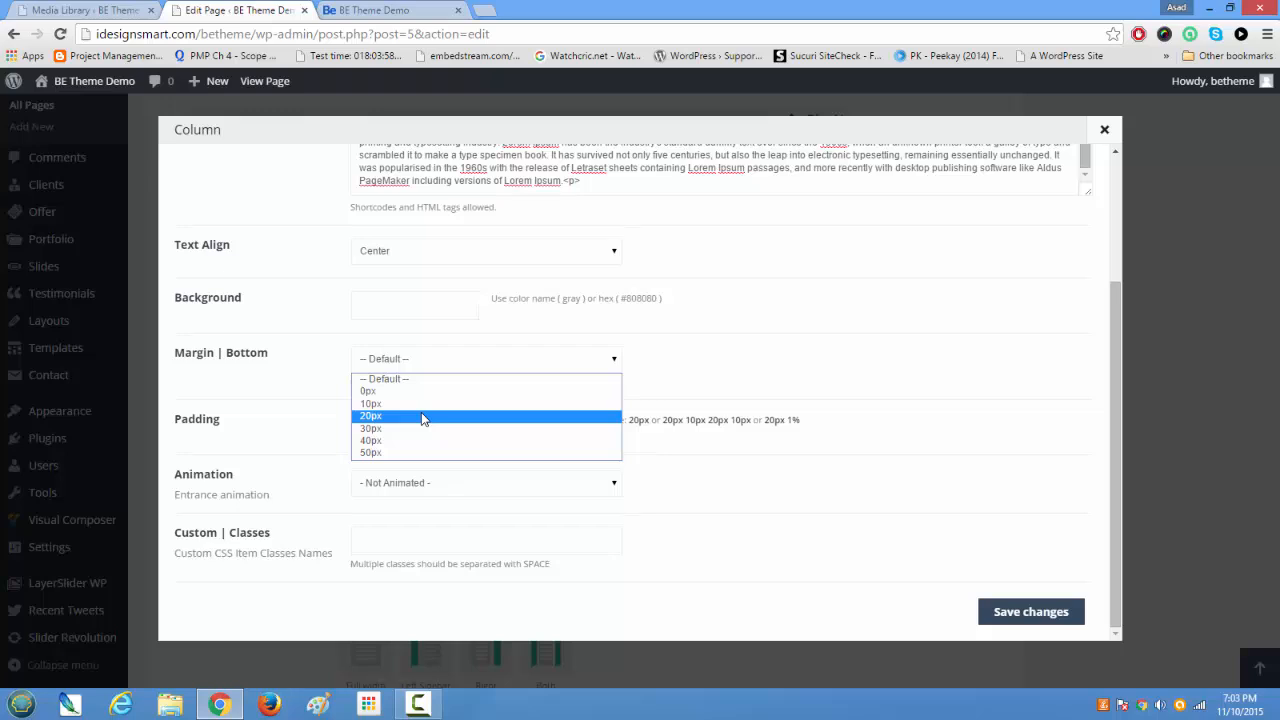
{"action": "left_click", "coordinate": [698, 350]}
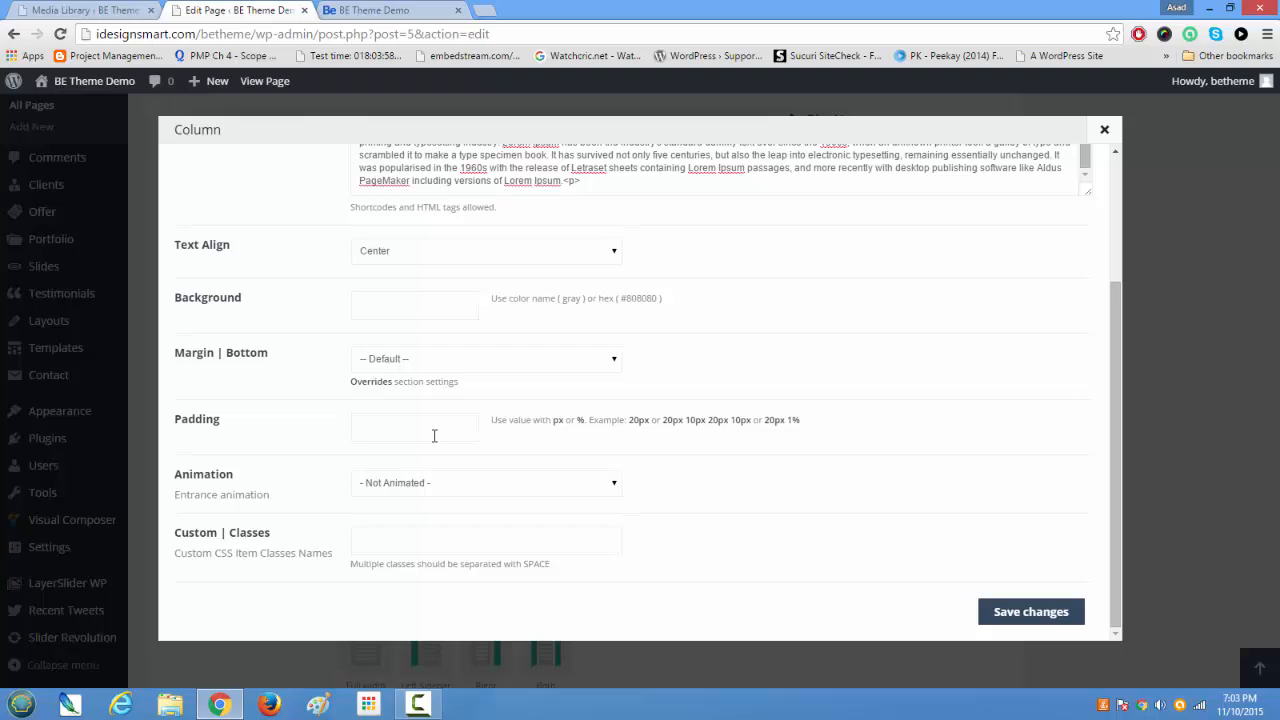
{"action": "scroll", "coordinate": [434, 436], "scroll_direction": "up", "scroll_amount": 2}
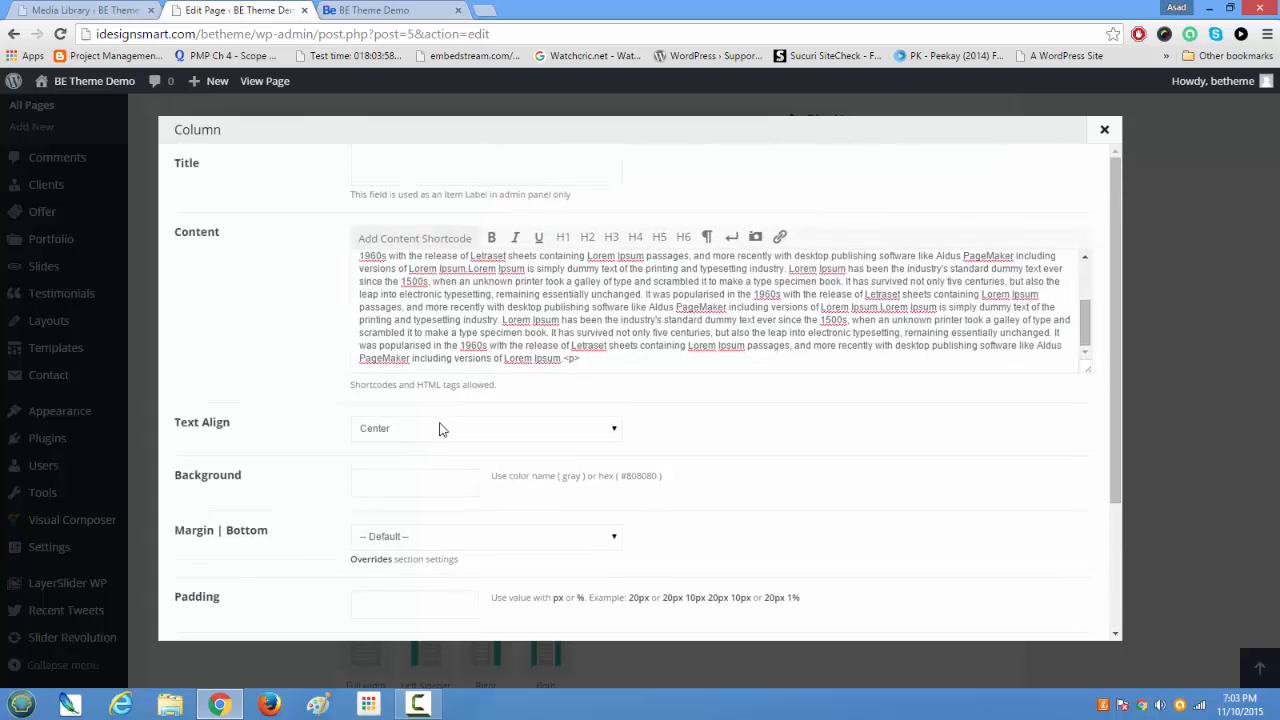
{"action": "scroll", "coordinate": [600, 428], "scroll_direction": "down", "scroll_amount": 2}
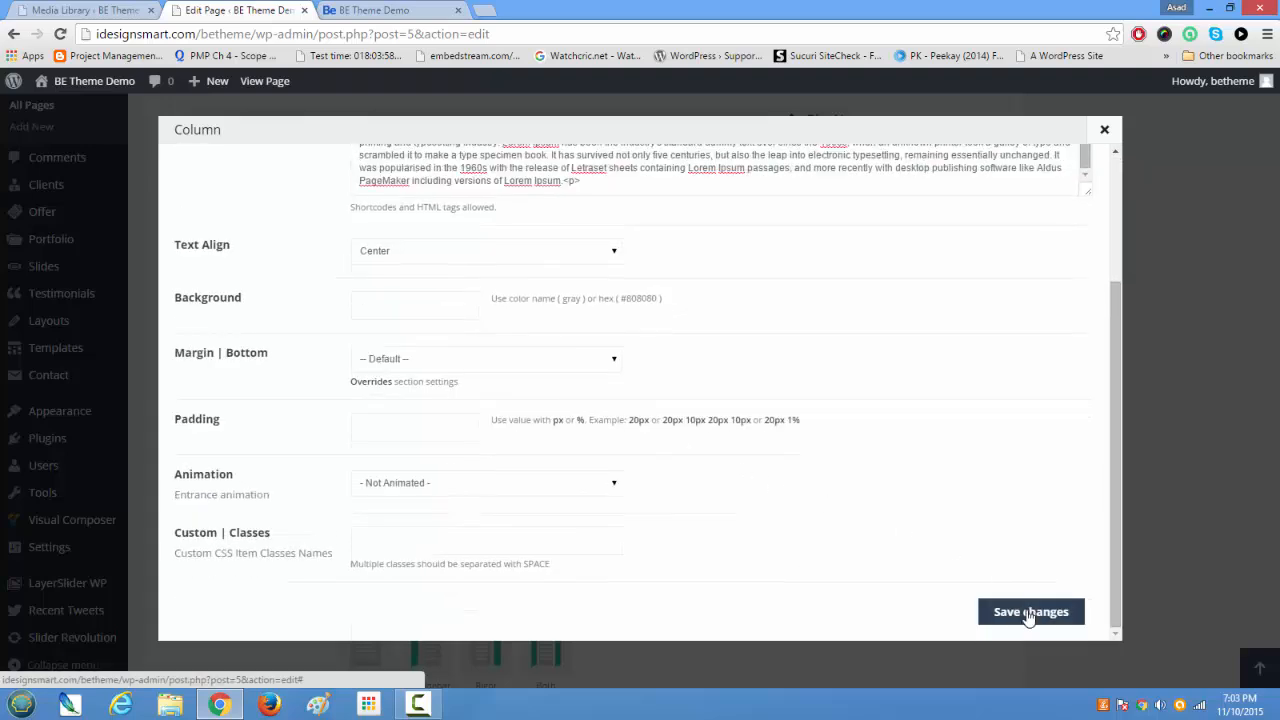
{"action": "left_click", "coordinate": [1030, 612]}
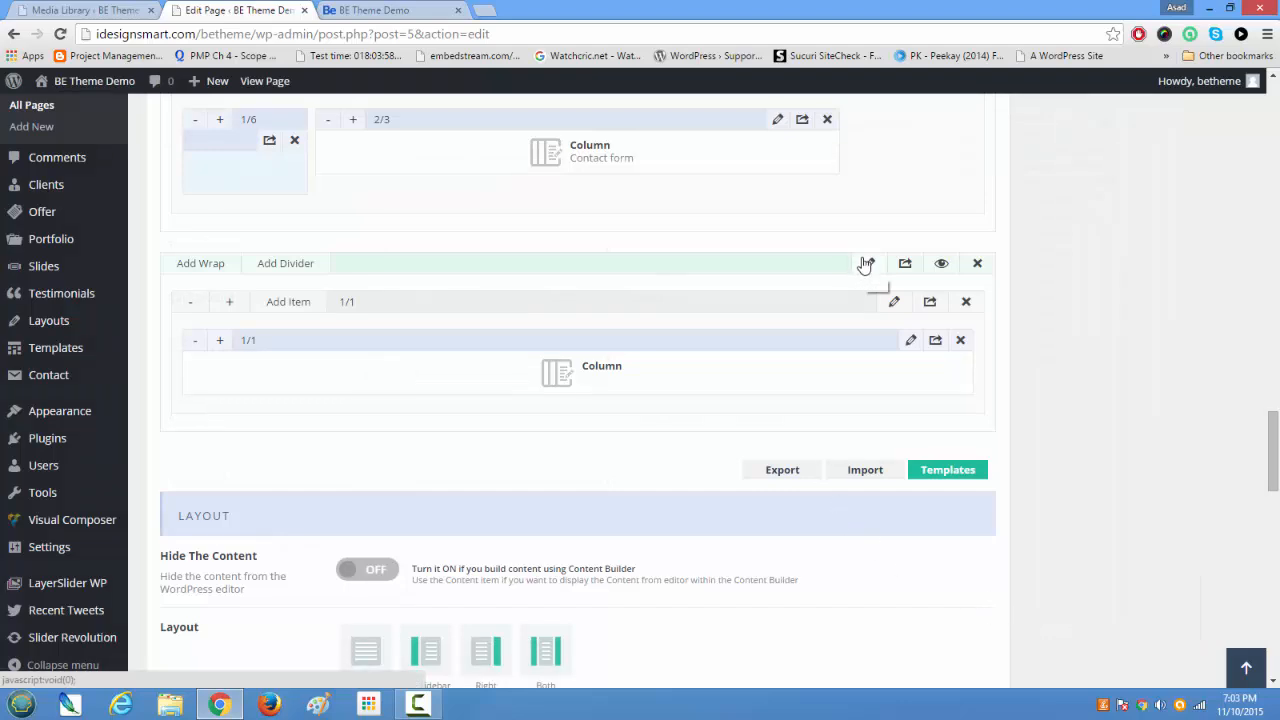
Step: Set the new section's top padding to 40 px and save the section's changes
{"action": "left_click", "coordinate": [866, 272]}
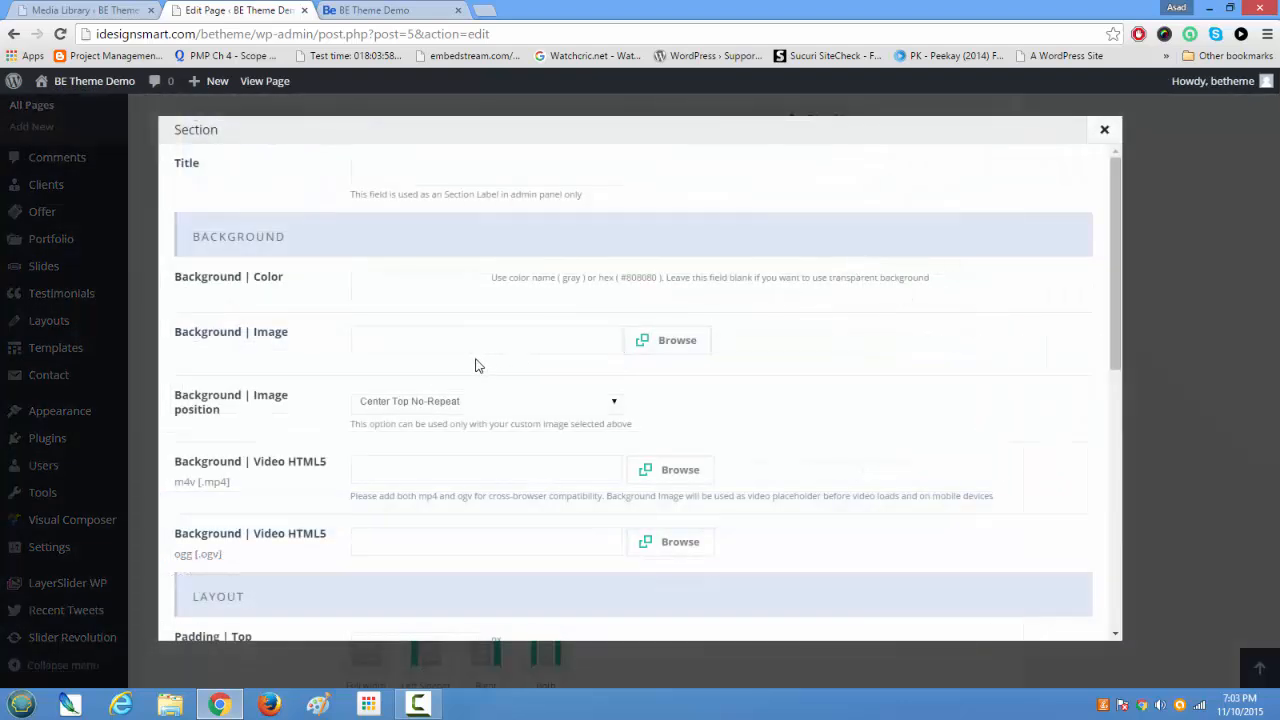
{"action": "scroll", "coordinate": [476, 366], "scroll_direction": "down", "scroll_amount": 3}
{"action": "double_click", "coordinate": [376, 332]}
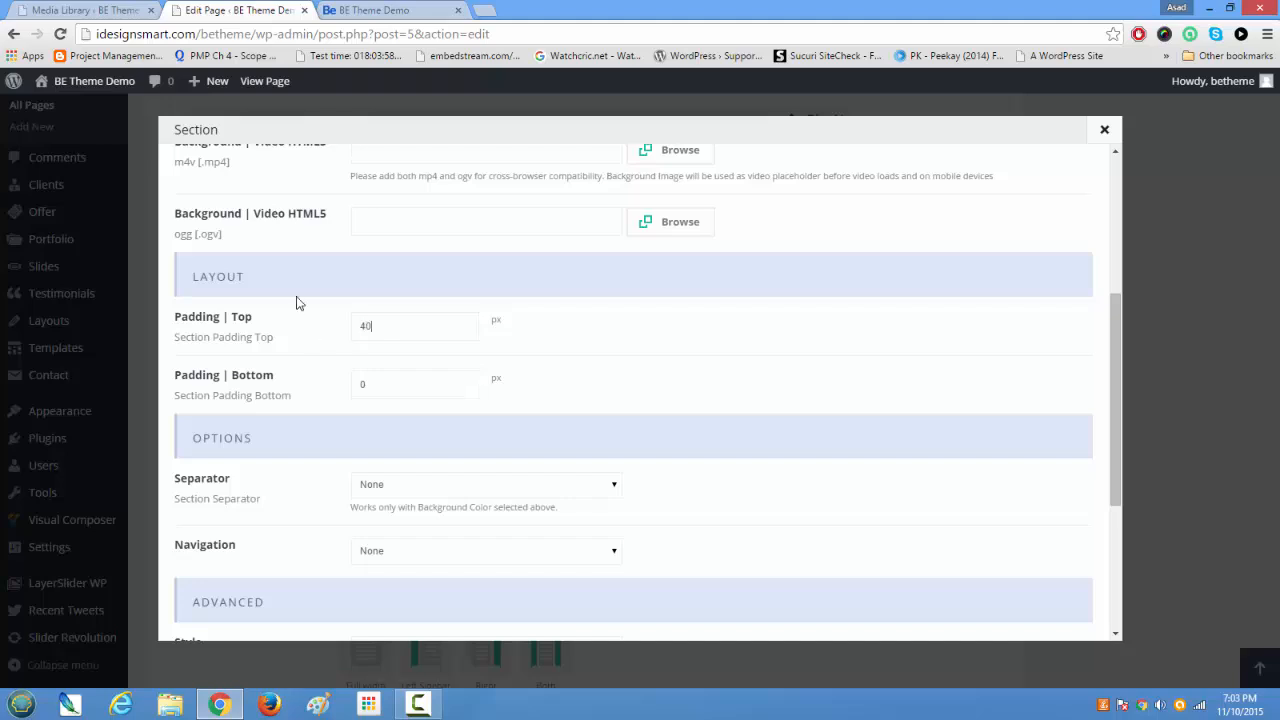
{"action": "scroll", "coordinate": [334, 403], "scroll_direction": "down", "scroll_amount": 3}
{"action": "left_click", "coordinate": [1001, 619]}
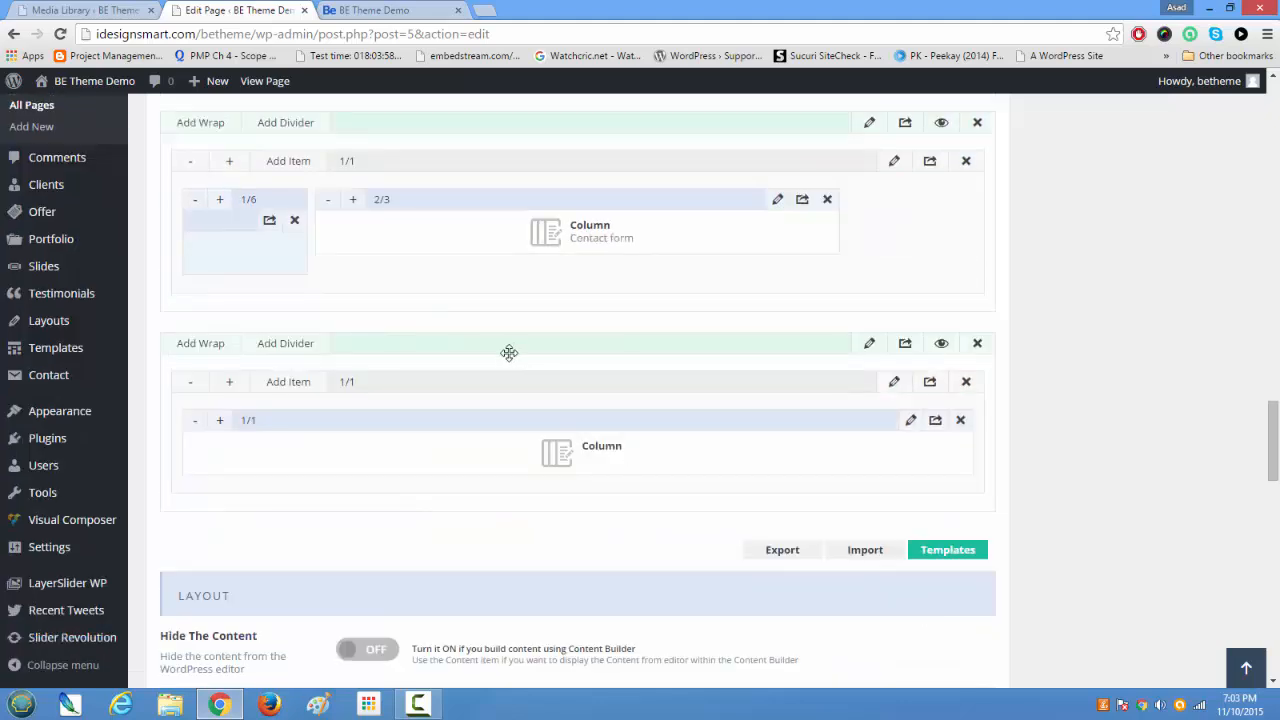
Step: Move the new section up to directly below the services section and update the Home page
{"action": "left_click_drag", "start_coordinate": [512, 347], "coordinate": [477, 221]}
{"action": "left_click_drag", "start_coordinate": [498, 277], "coordinate": [509, 423]}
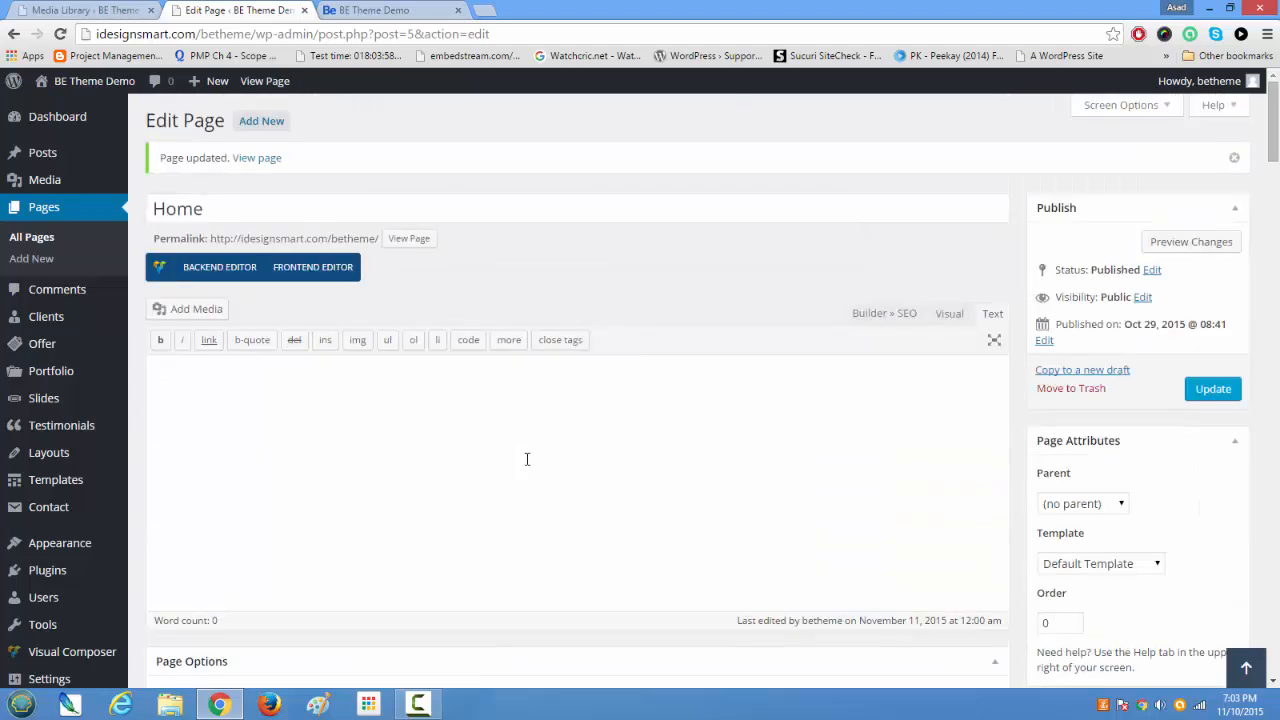
{"action": "left_click", "coordinate": [1205, 392]}
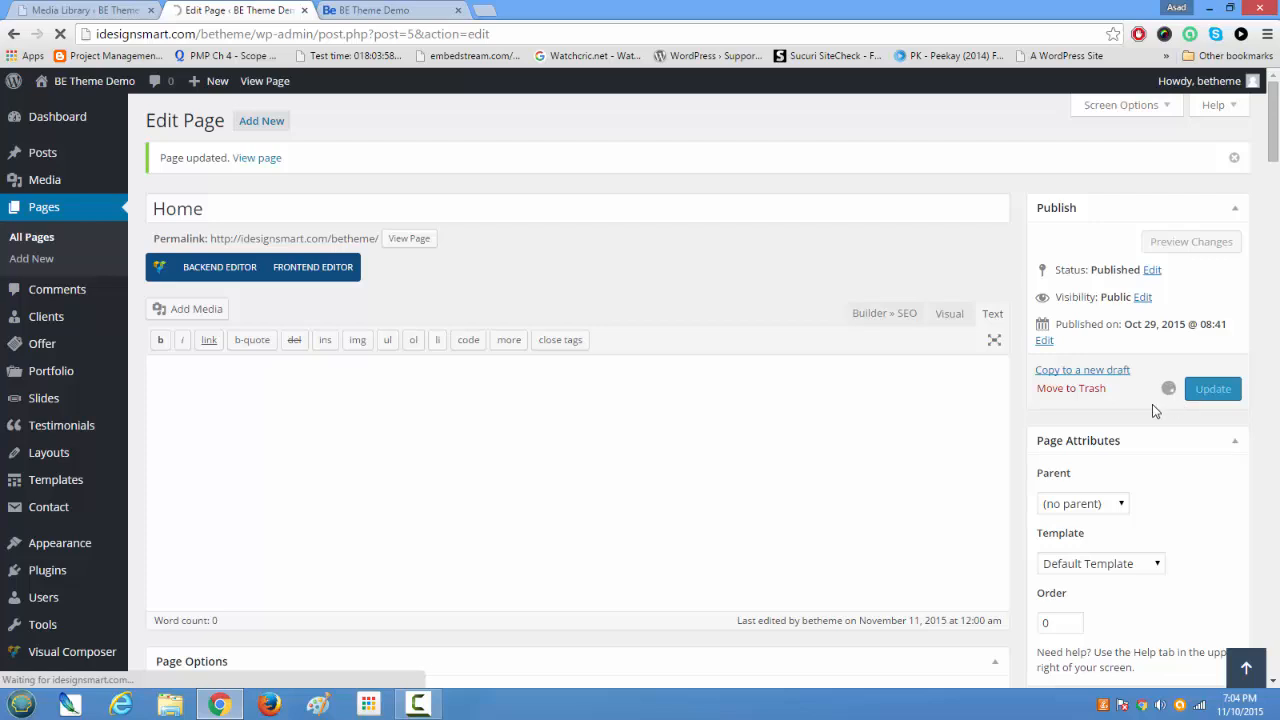
Step: Reload the live home page and examine the Some more Samples section between the services and My Achievements sections
{"action": "left_click", "coordinate": [417, 17]}
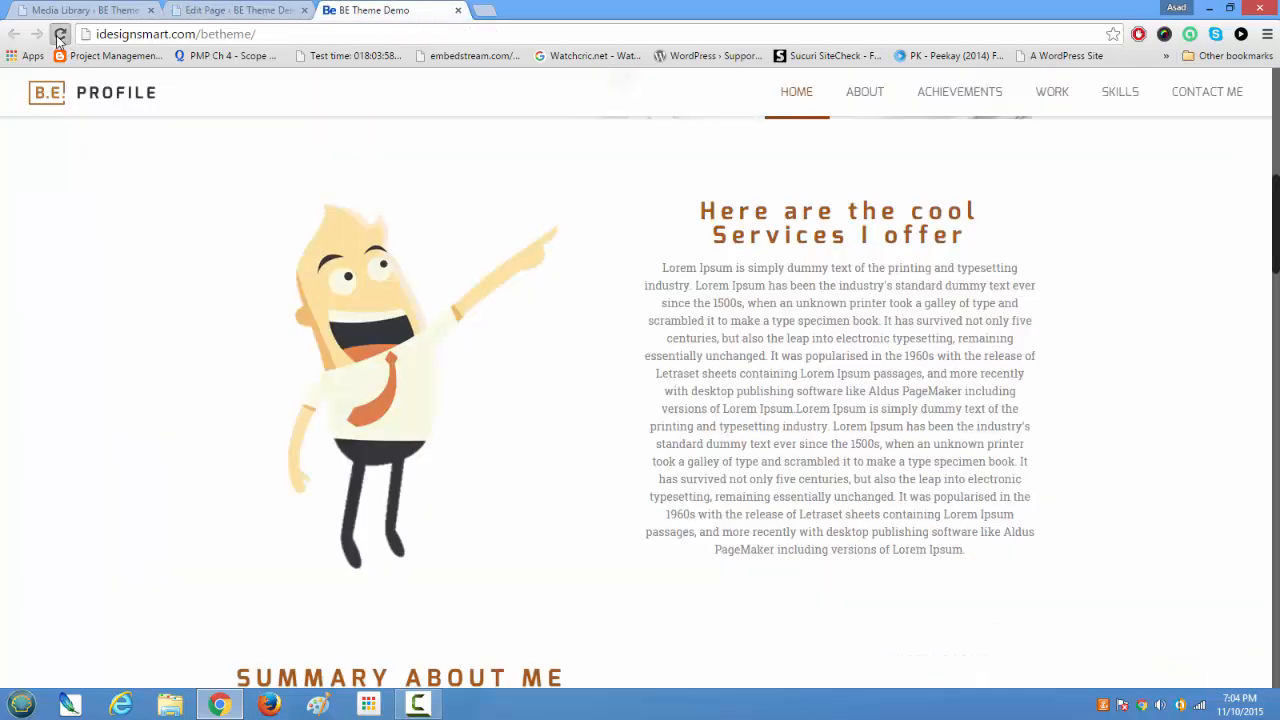
{"action": "left_click", "coordinate": [60, 34]}
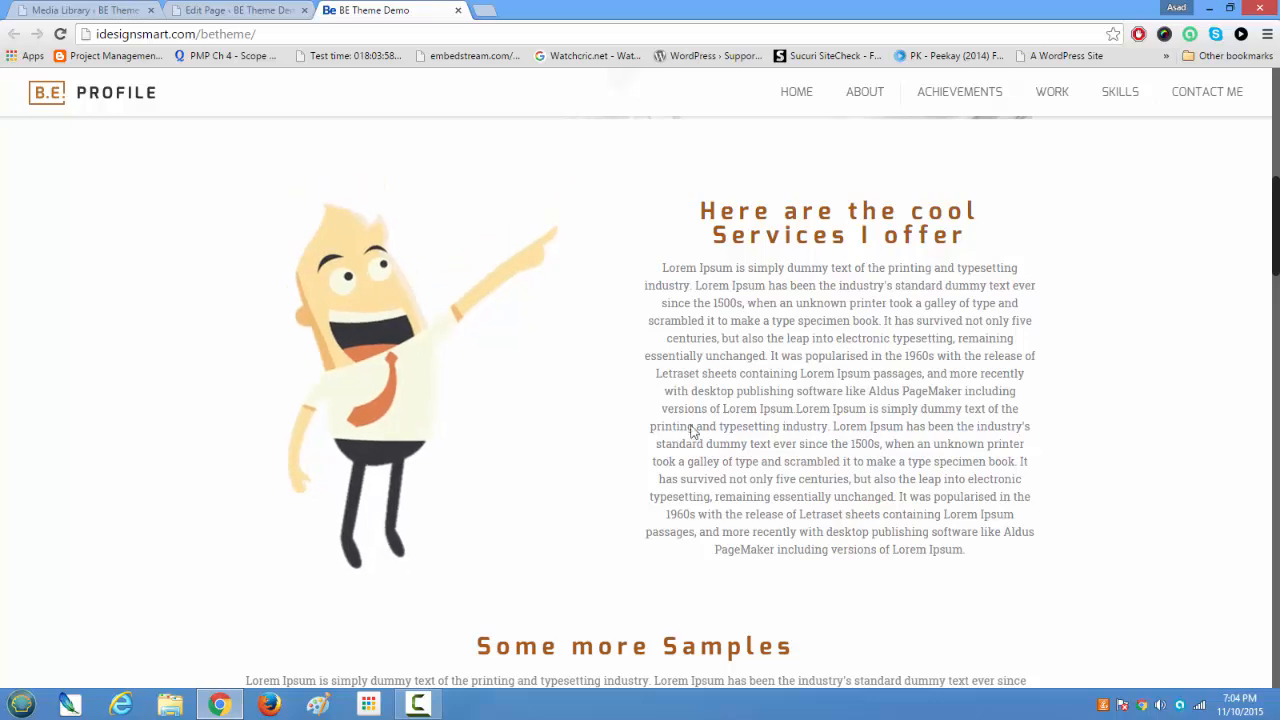
{"action": "scroll", "coordinate": [700, 437], "scroll_direction": "down", "scroll_amount": 3}
{"action": "scroll", "coordinate": [481, 467], "scroll_direction": "down", "scroll_amount": 1}
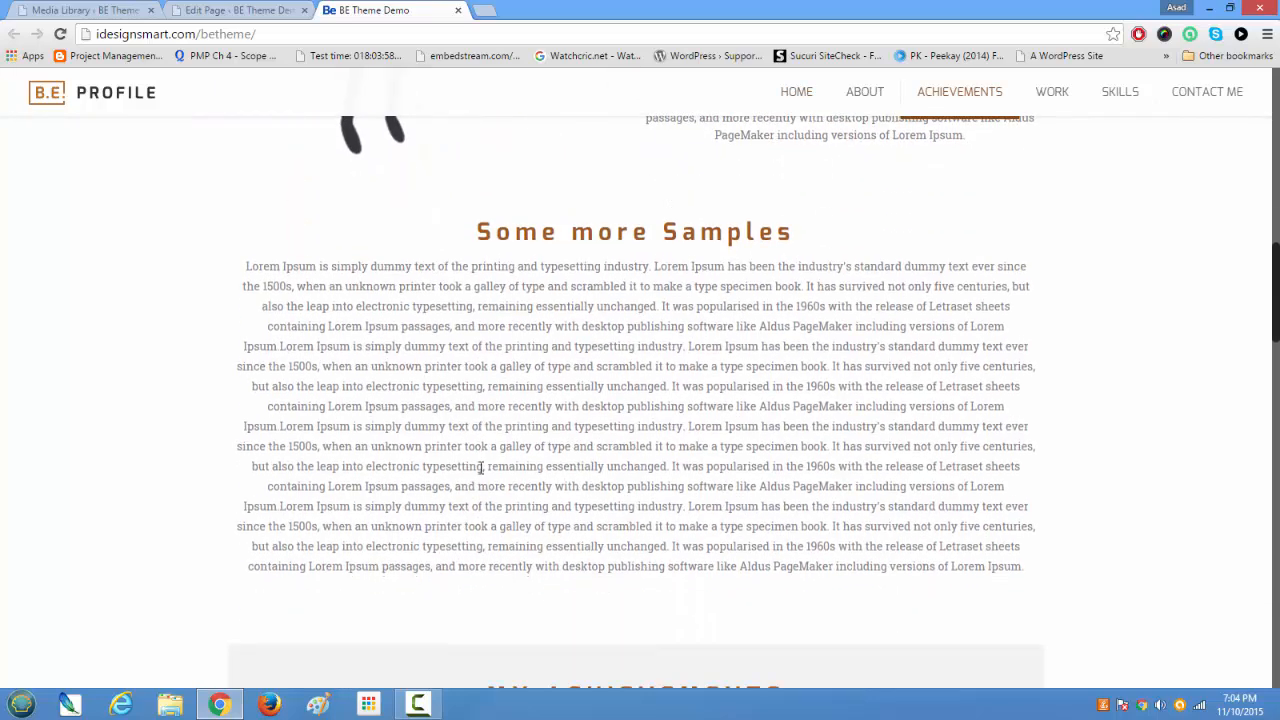
{"action": "scroll", "coordinate": [815, 503], "scroll_direction": "up", "scroll_amount": 1}
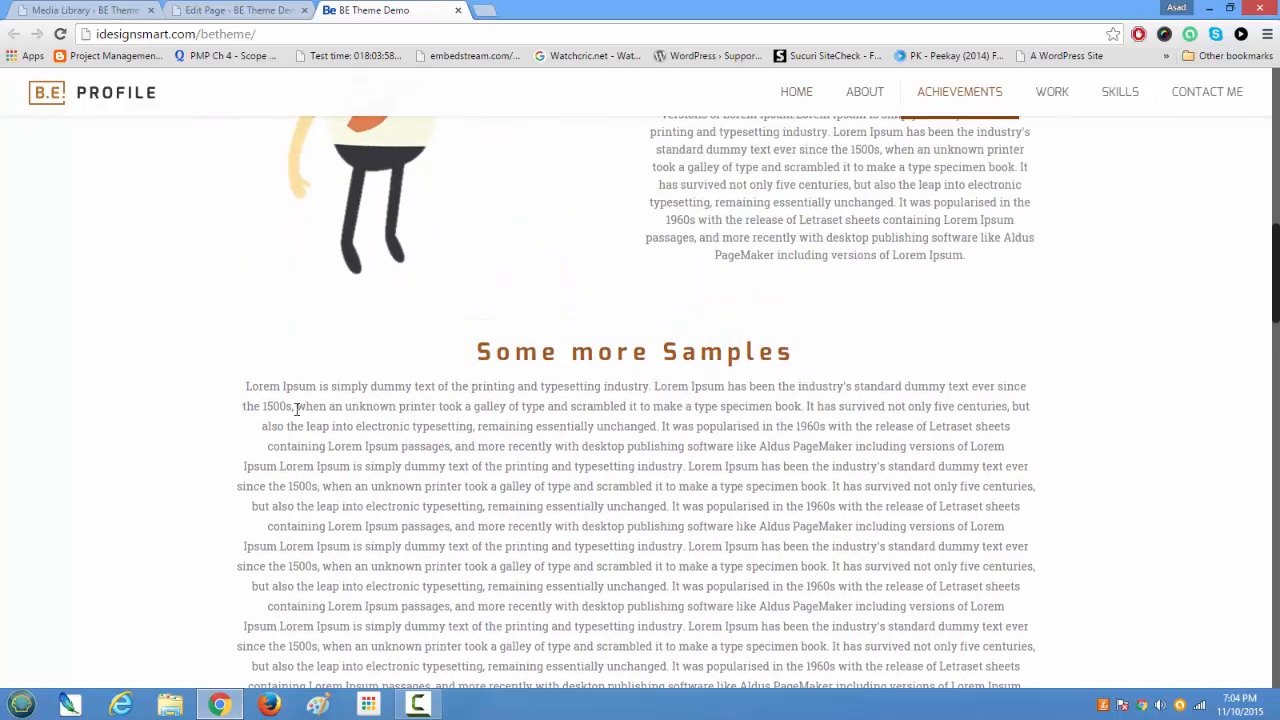
{"action": "scroll", "coordinate": [1186, 449], "scroll_direction": "down", "scroll_amount": 5}
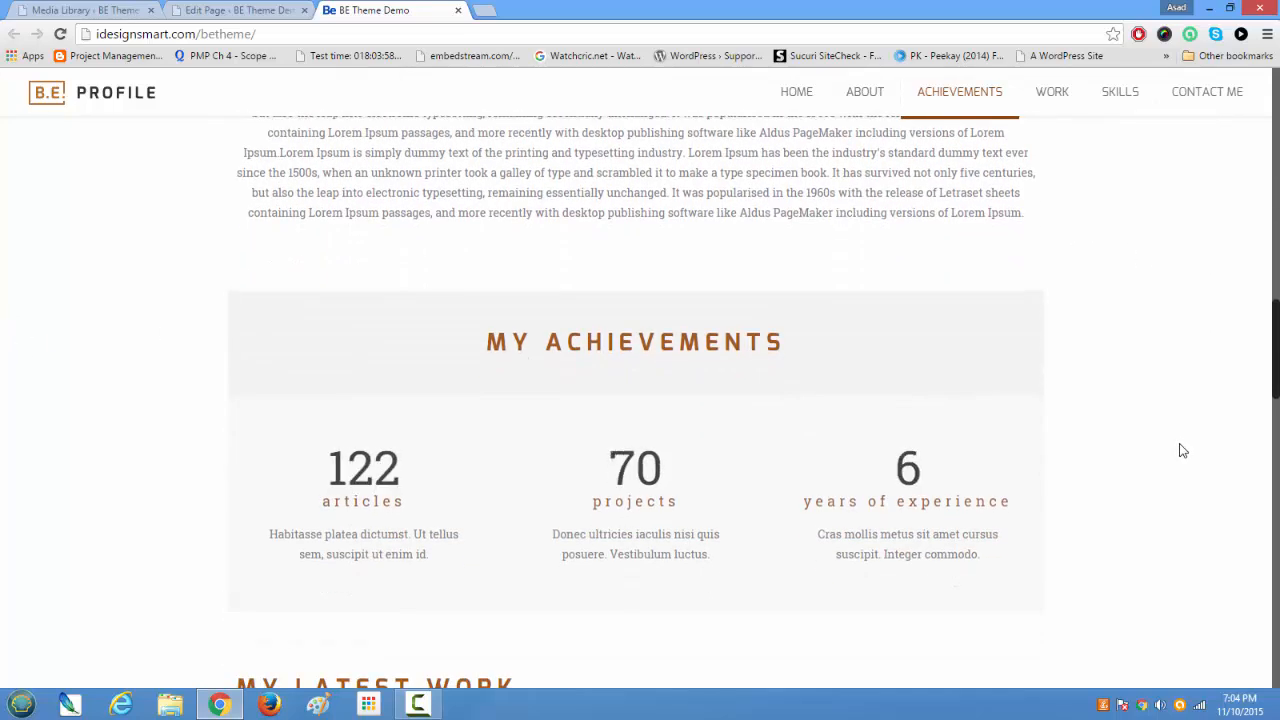
{"action": "left_click_drag", "start_coordinate": [1273, 370], "coordinate": [1268, 320]}
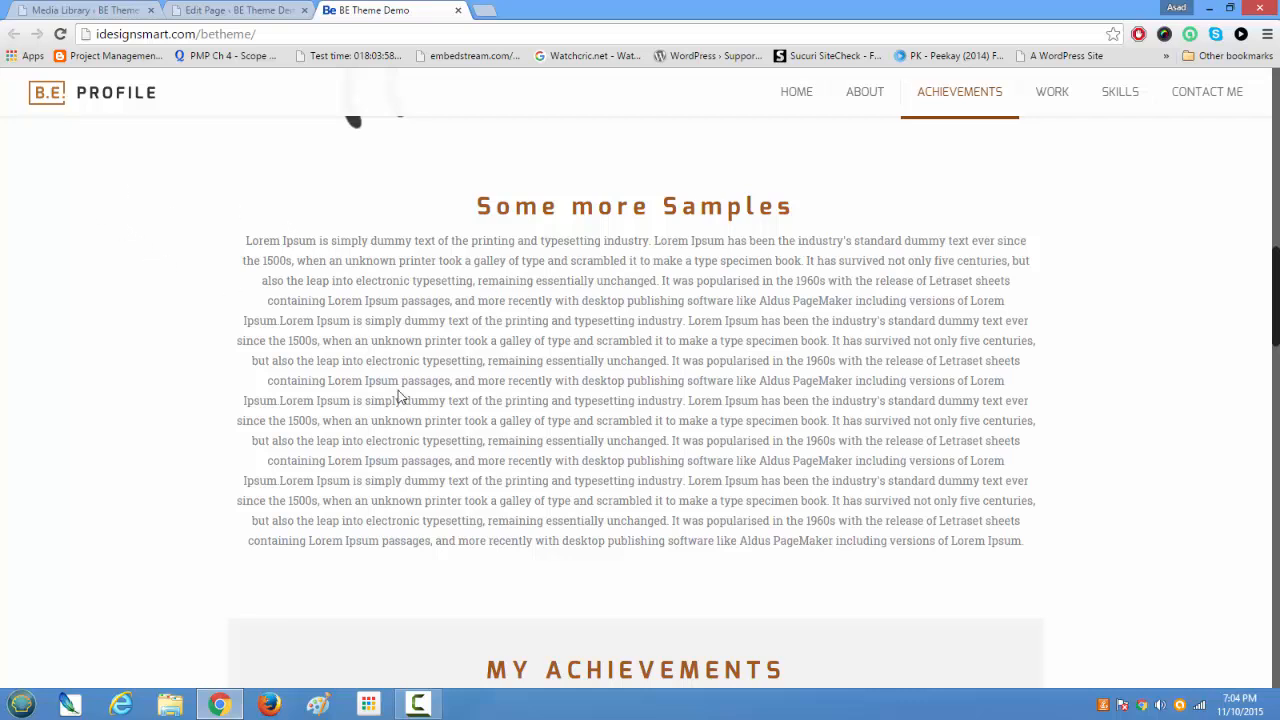
Step: Recheck the Some more Samples section on the live page and return to its section in the Home page builder
{"action": "scroll", "coordinate": [398, 397], "scroll_direction": "down", "scroll_amount": 2}
{"action": "scroll", "coordinate": [398, 397], "scroll_direction": "up", "scroll_amount": 2}
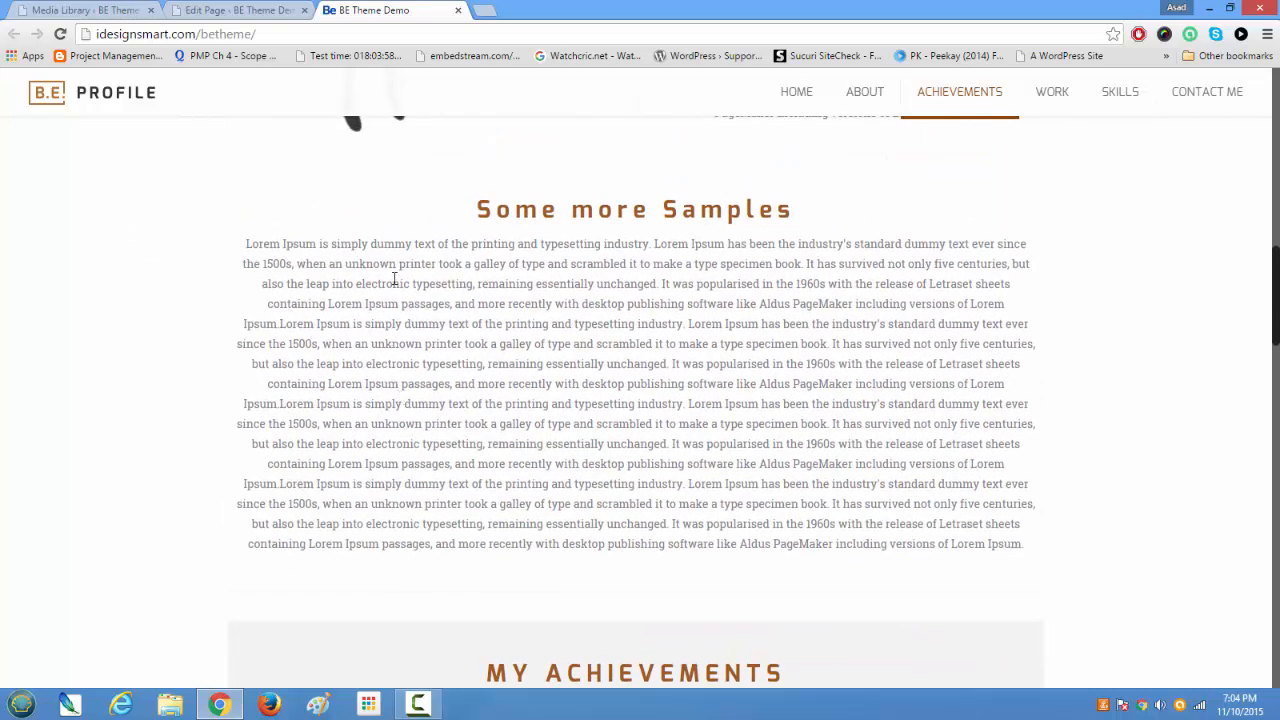
{"action": "left_click", "coordinate": [265, 17]}
{"action": "scroll", "coordinate": [474, 391], "scroll_direction": "down", "scroll_amount": 6}
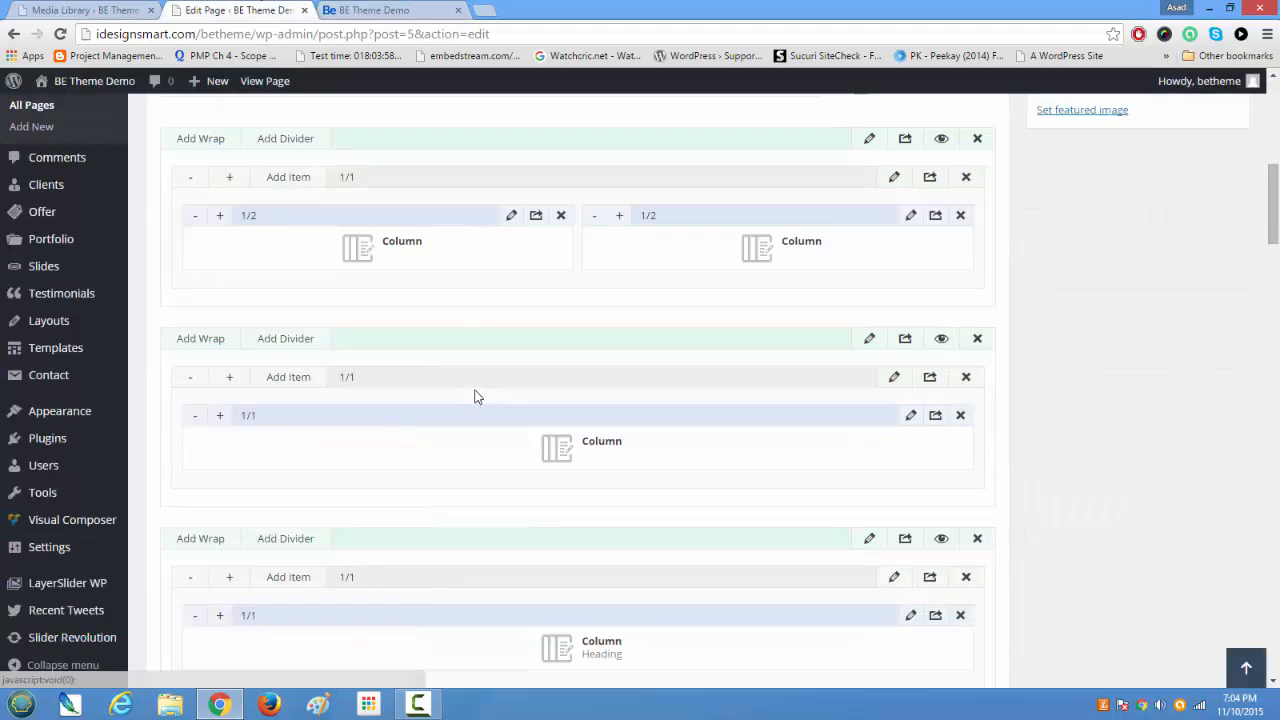
{"action": "left_click", "coordinate": [868, 343]}
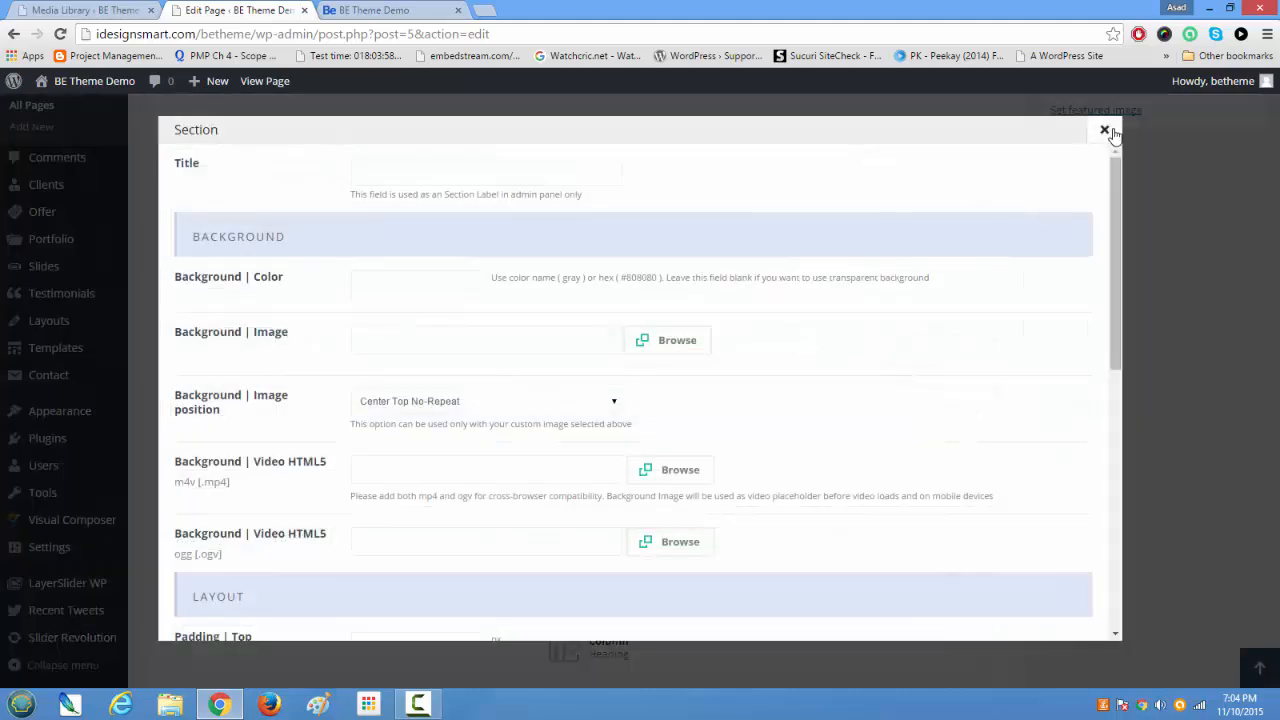
{"action": "left_click", "coordinate": [1105, 130]}
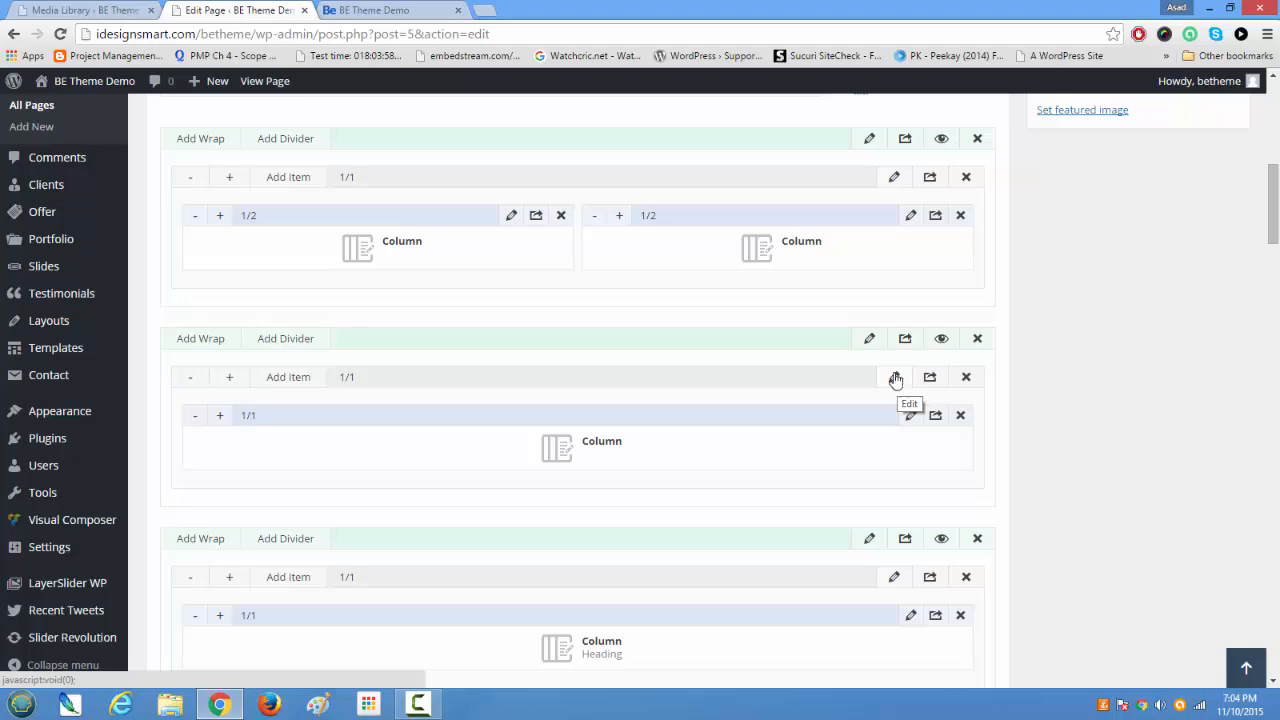
Step: Open the settings of the Some more Samples section and examine its background, layout, separator, navigation and advanced options
{"action": "left_click", "coordinate": [871, 343]}
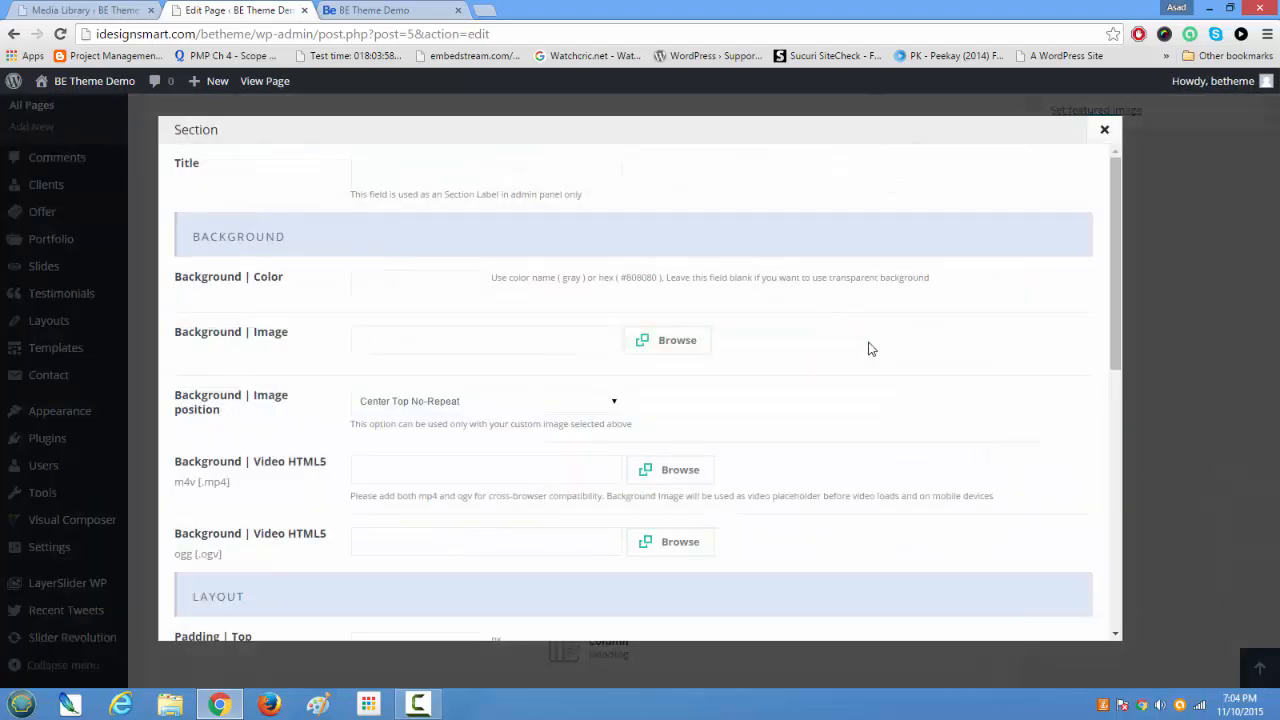
{"action": "scroll", "coordinate": [866, 335], "scroll_direction": "down", "scroll_amount": 3}
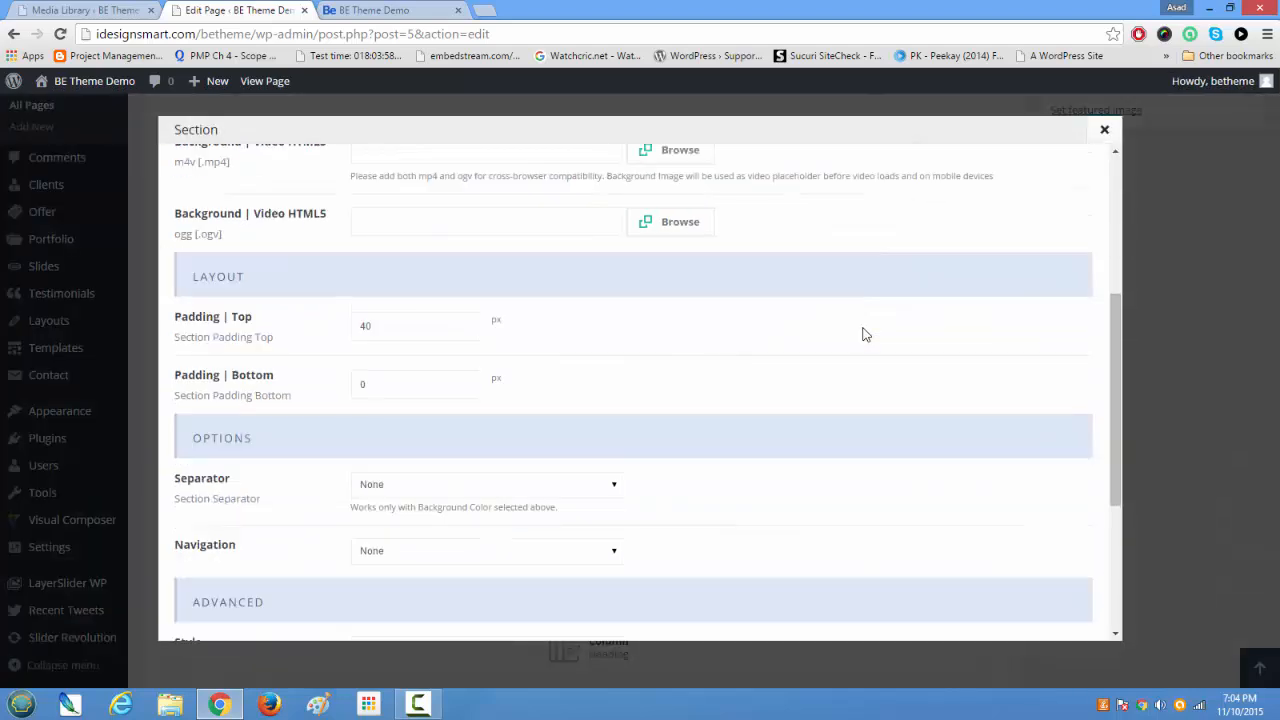
{"action": "scroll", "coordinate": [866, 335], "scroll_direction": "down", "scroll_amount": 3}
{"action": "scroll", "coordinate": [794, 323], "scroll_direction": "up", "scroll_amount": 5}
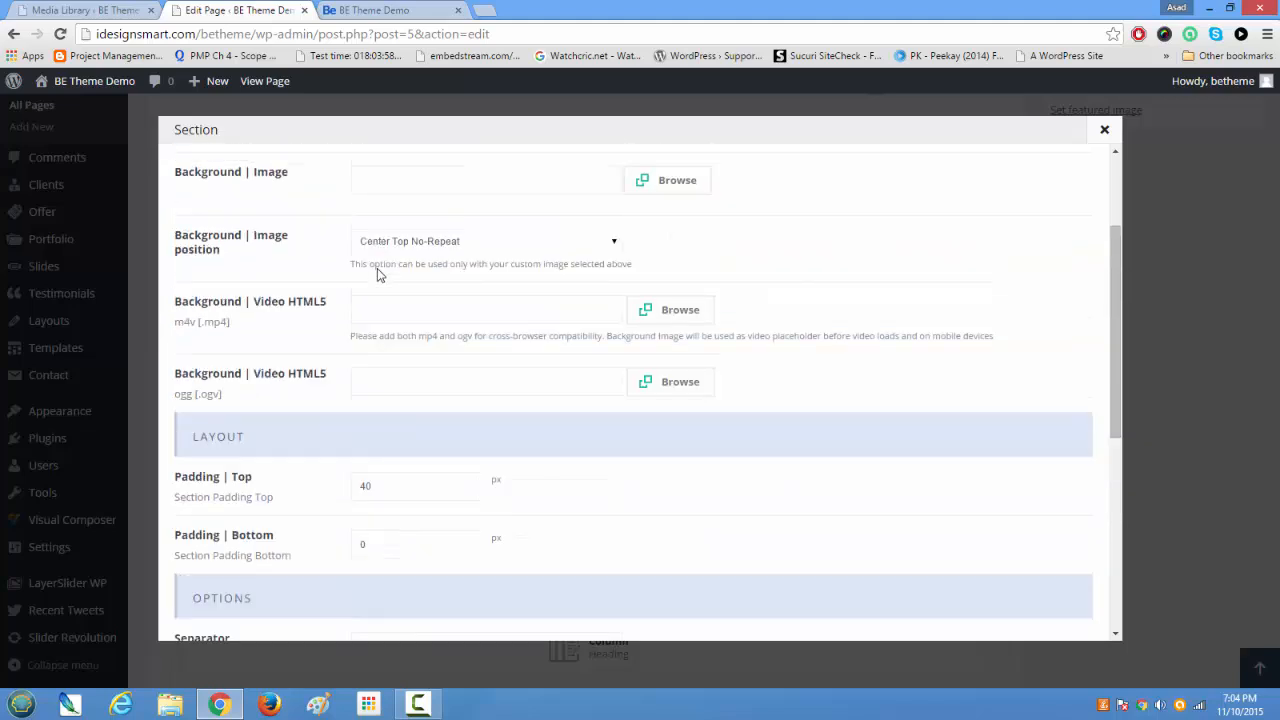
{"action": "scroll", "coordinate": [330, 262], "scroll_direction": "up", "scroll_amount": 2}
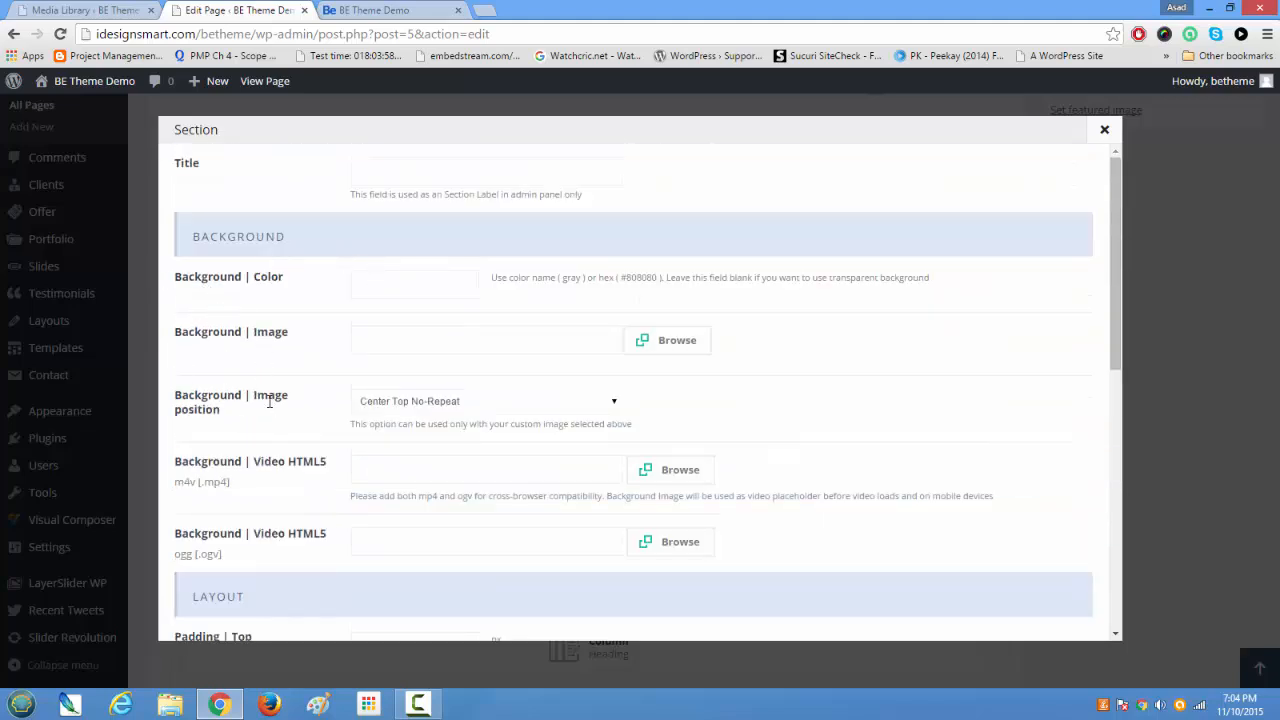
{"action": "scroll", "coordinate": [666, 414], "scroll_direction": "down", "scroll_amount": 9}
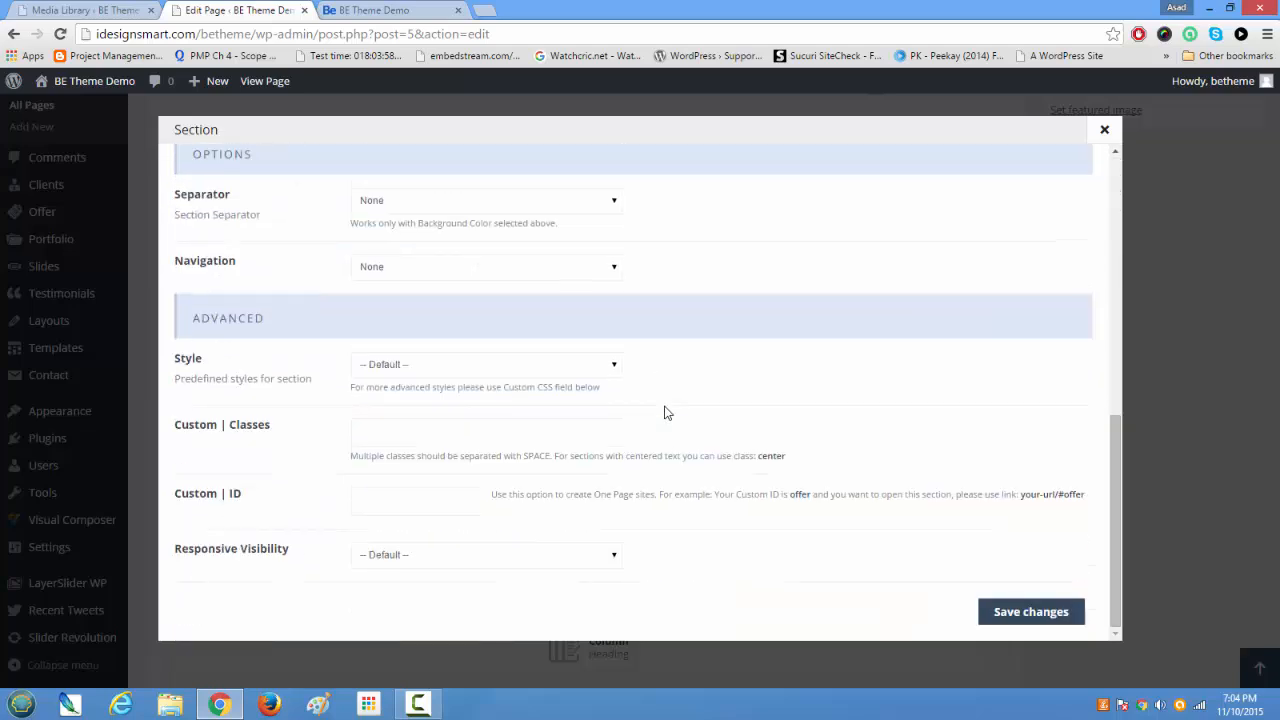
{"action": "scroll", "coordinate": [666, 412], "scroll_direction": "up", "scroll_amount": 5}
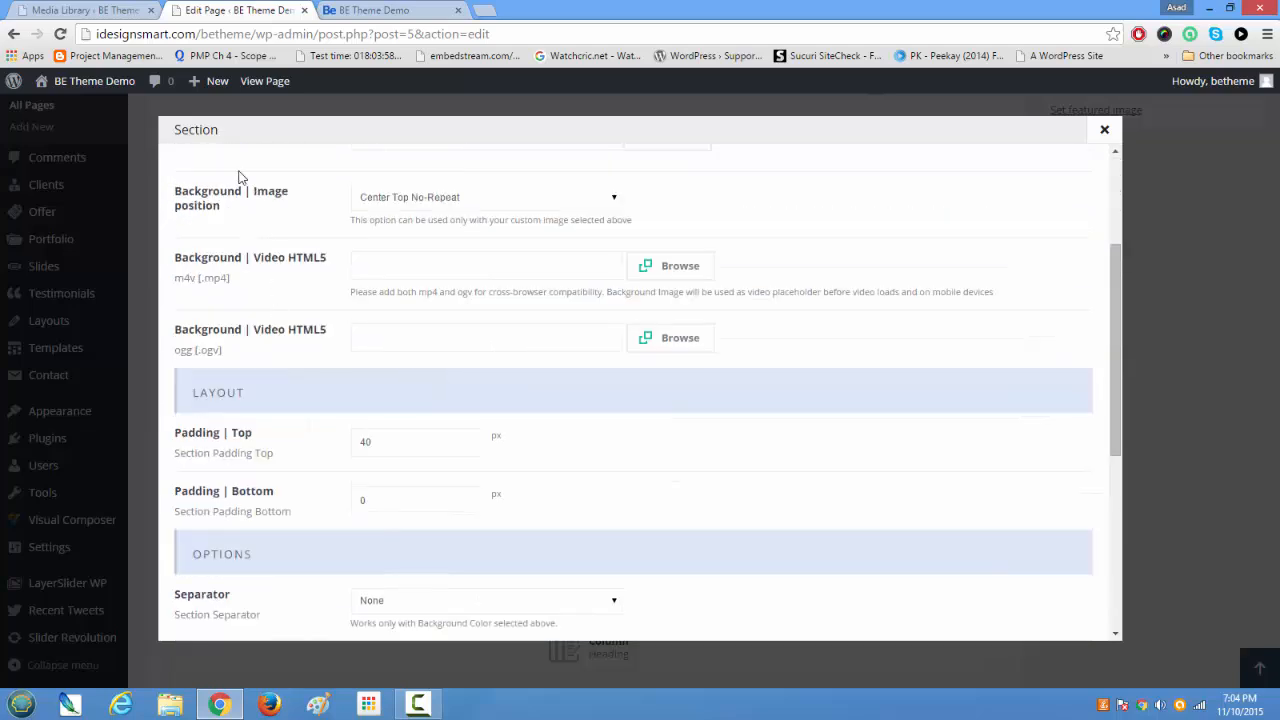
{"action": "scroll", "coordinate": [473, 214], "scroll_direction": "up", "scroll_amount": 3}
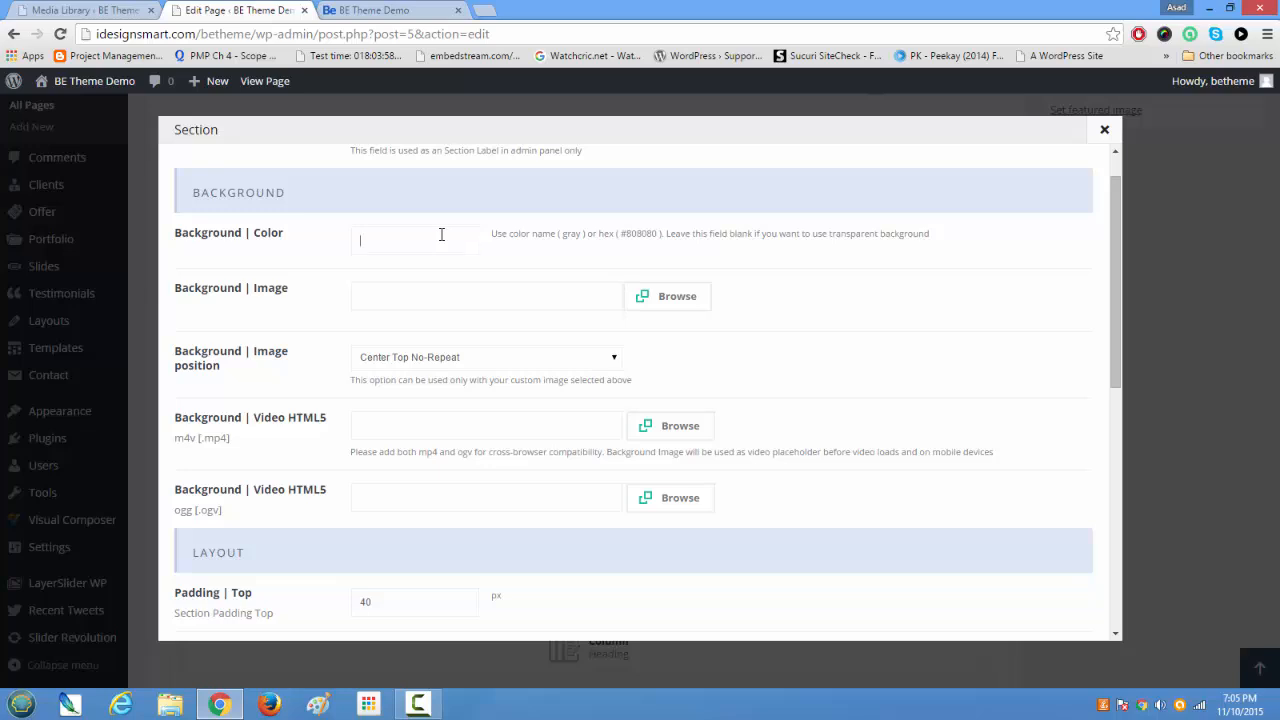
Step: Set the section's background image to home_profile_bg_section11.jpg from the media library
{"action": "left_click", "coordinate": [656, 307]}
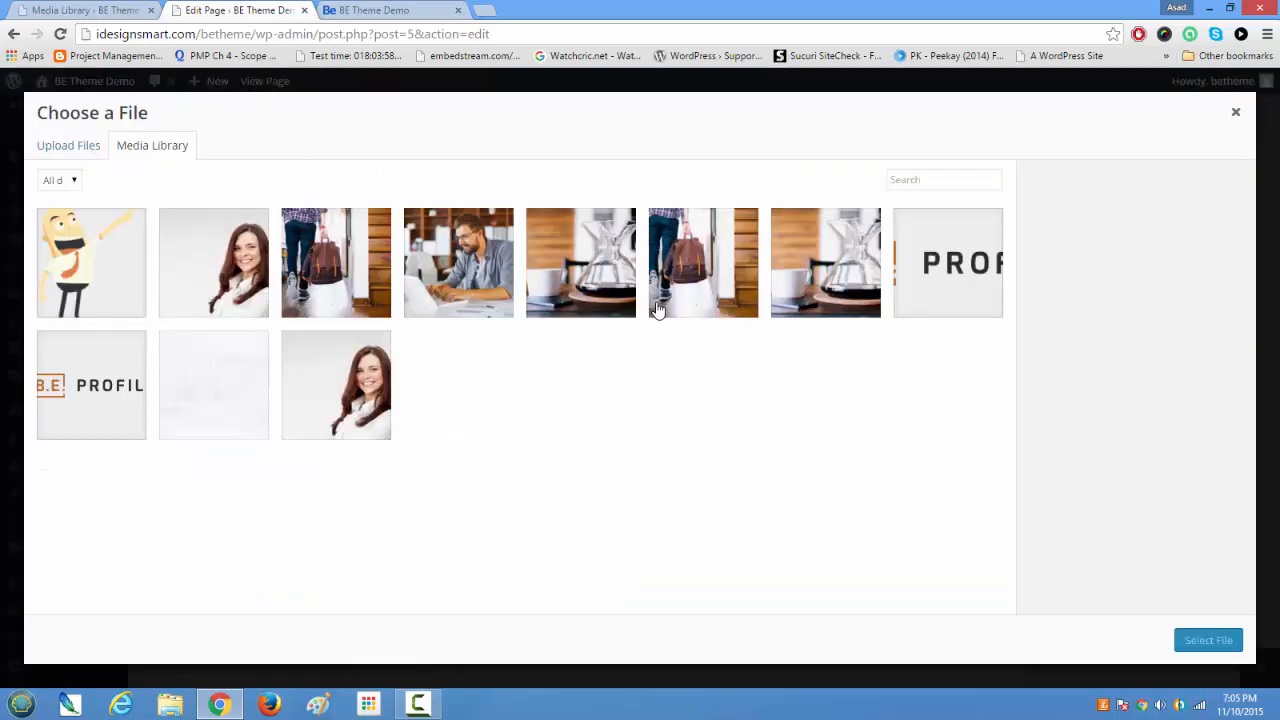
{"action": "left_click", "coordinate": [233, 374]}
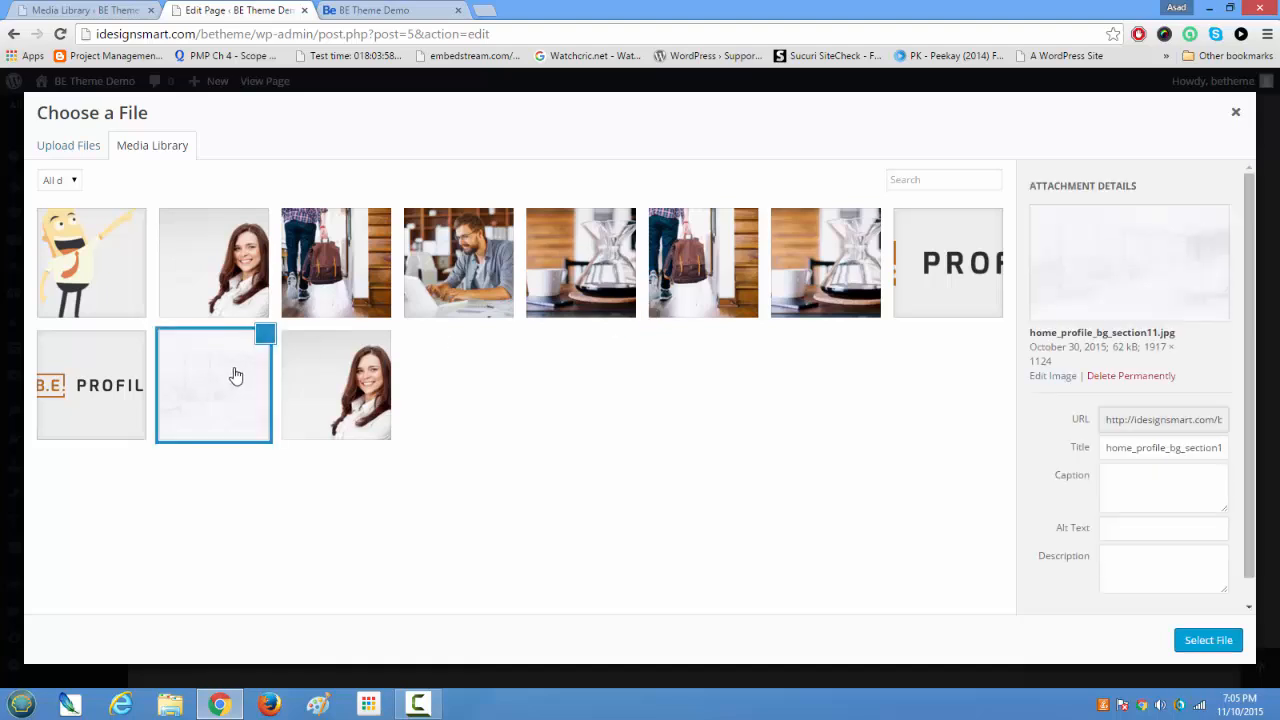
{"action": "scroll", "coordinate": [1252, 530], "scroll_direction": "down", "scroll_amount": 1}
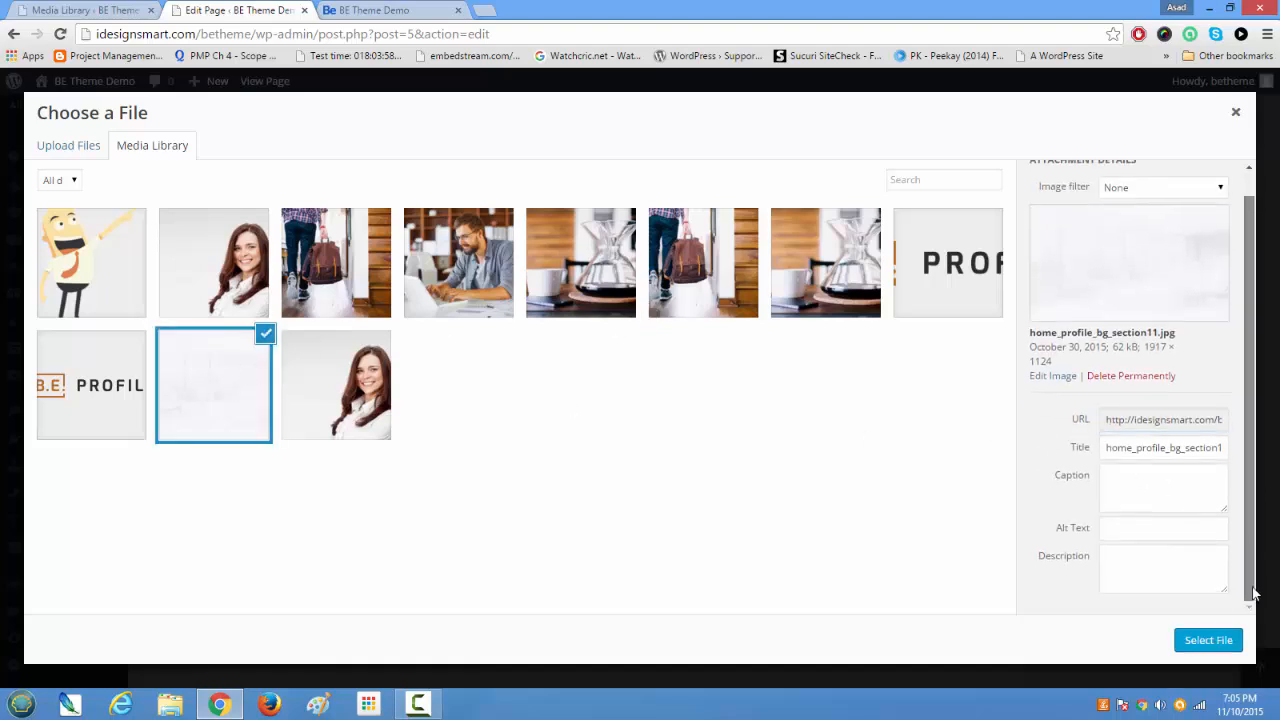
{"action": "left_click", "coordinate": [1212, 640]}
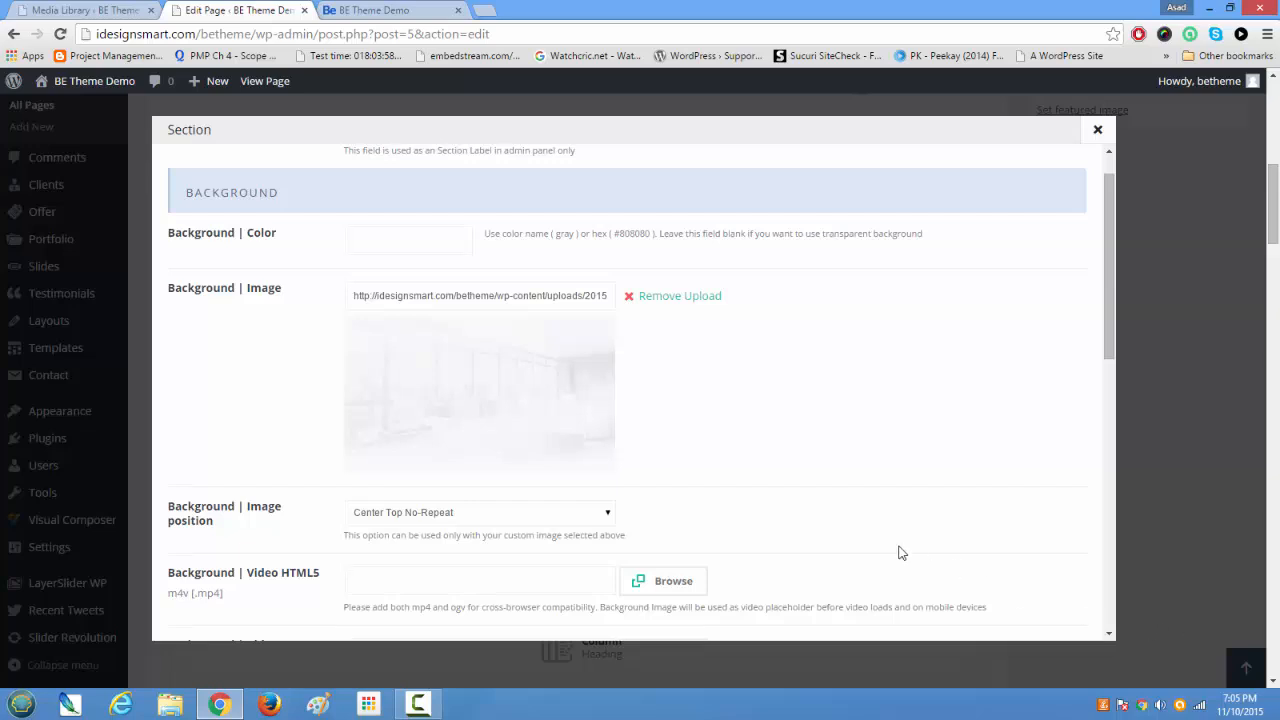
Step: Set the section's background image position to Parallax
{"action": "scroll", "coordinate": [773, 505], "scroll_direction": "down", "scroll_amount": 1}
{"action": "left_click", "coordinate": [583, 441]}
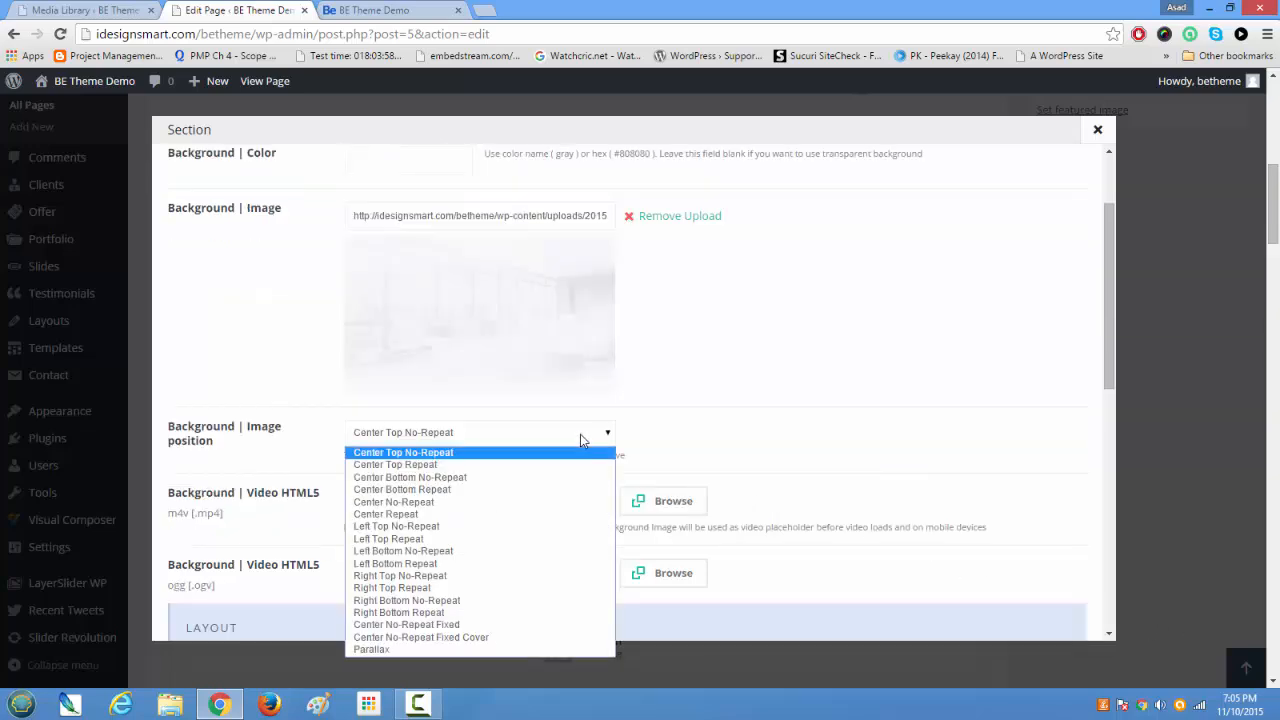
{"action": "left_click", "coordinate": [534, 646]}
Step: Save the section's changes and update the Home page
{"action": "scroll", "coordinate": [535, 640], "scroll_direction": "up", "scroll_amount": 3}
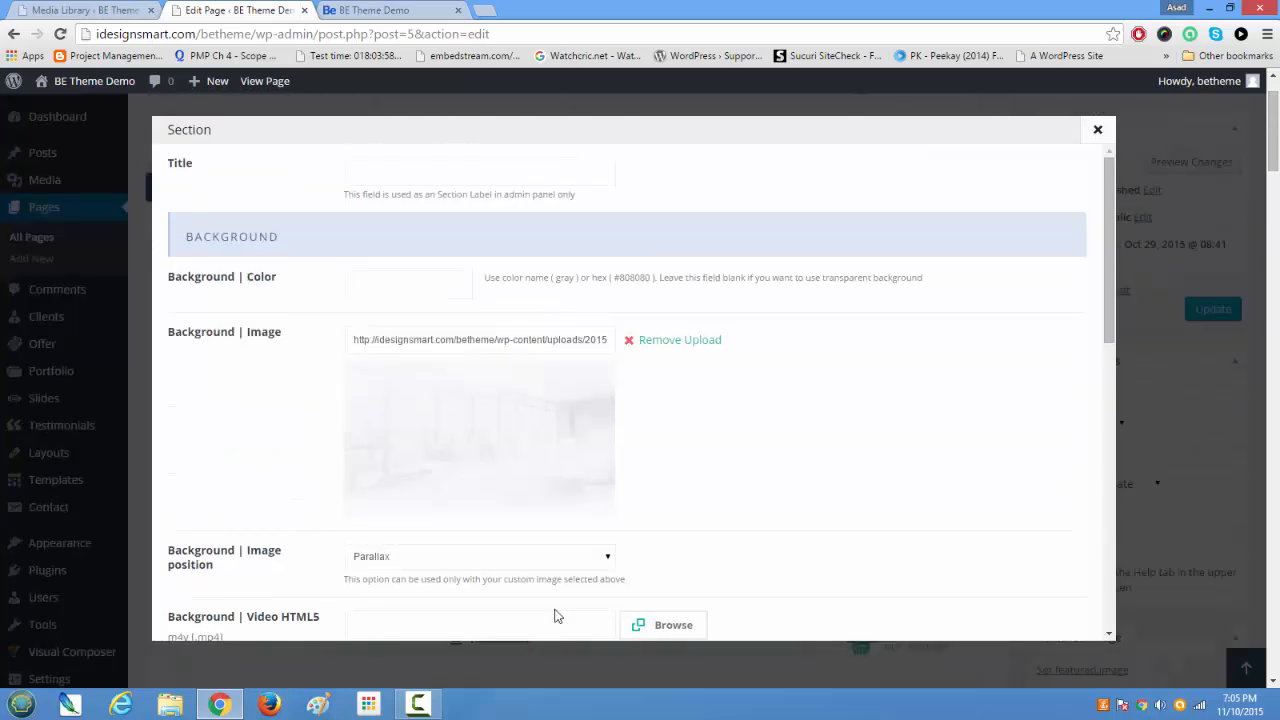
{"action": "scroll", "coordinate": [684, 575], "scroll_direction": "down", "scroll_amount": 10}
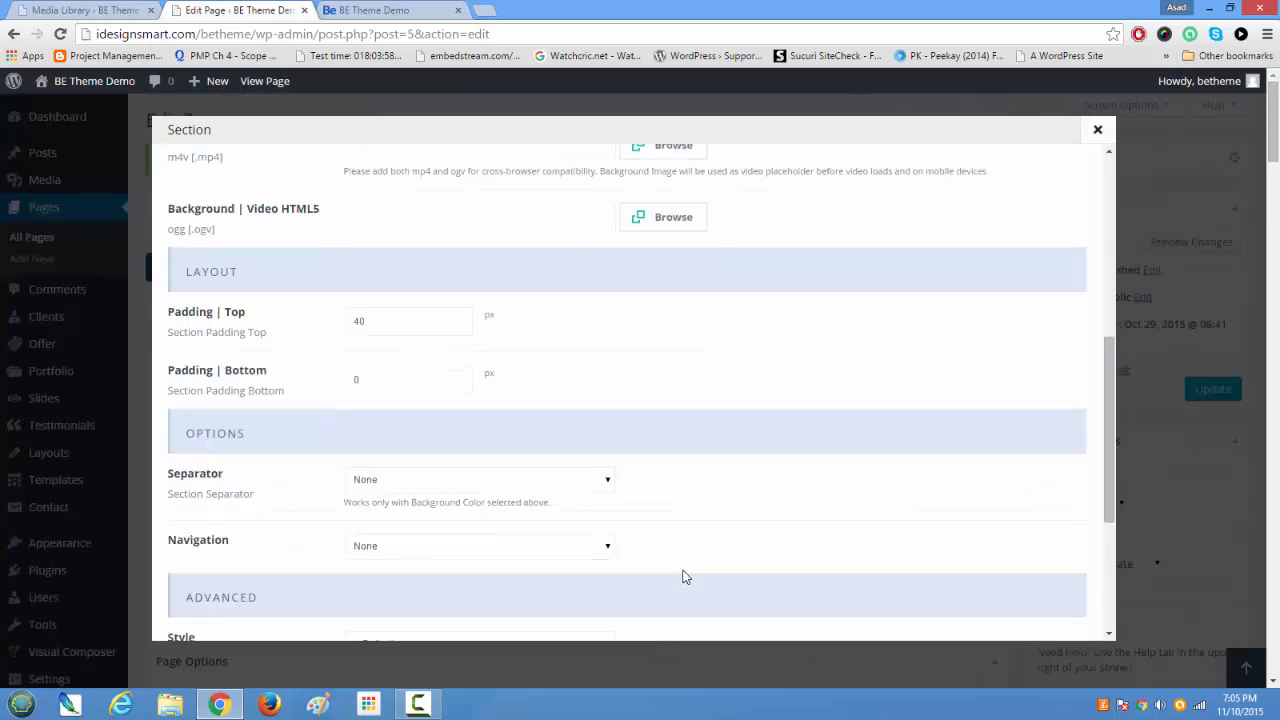
{"action": "left_click", "coordinate": [1020, 612]}
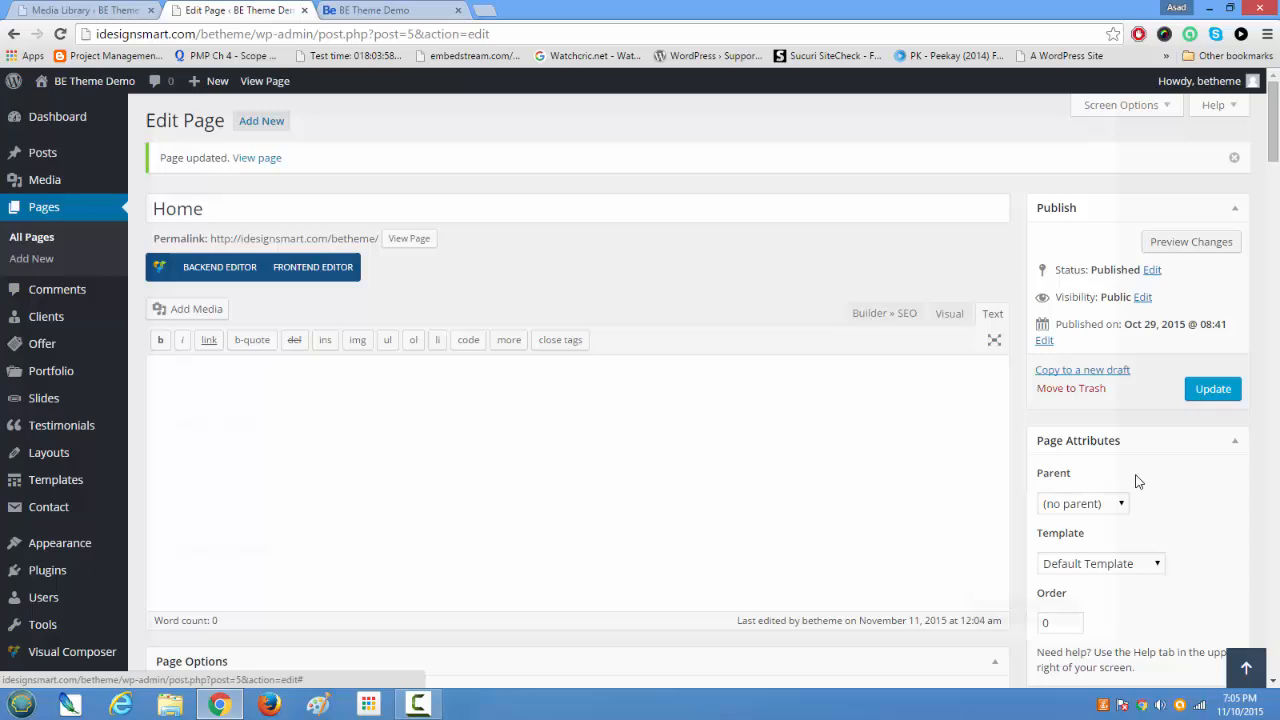
{"action": "left_click", "coordinate": [1199, 391]}
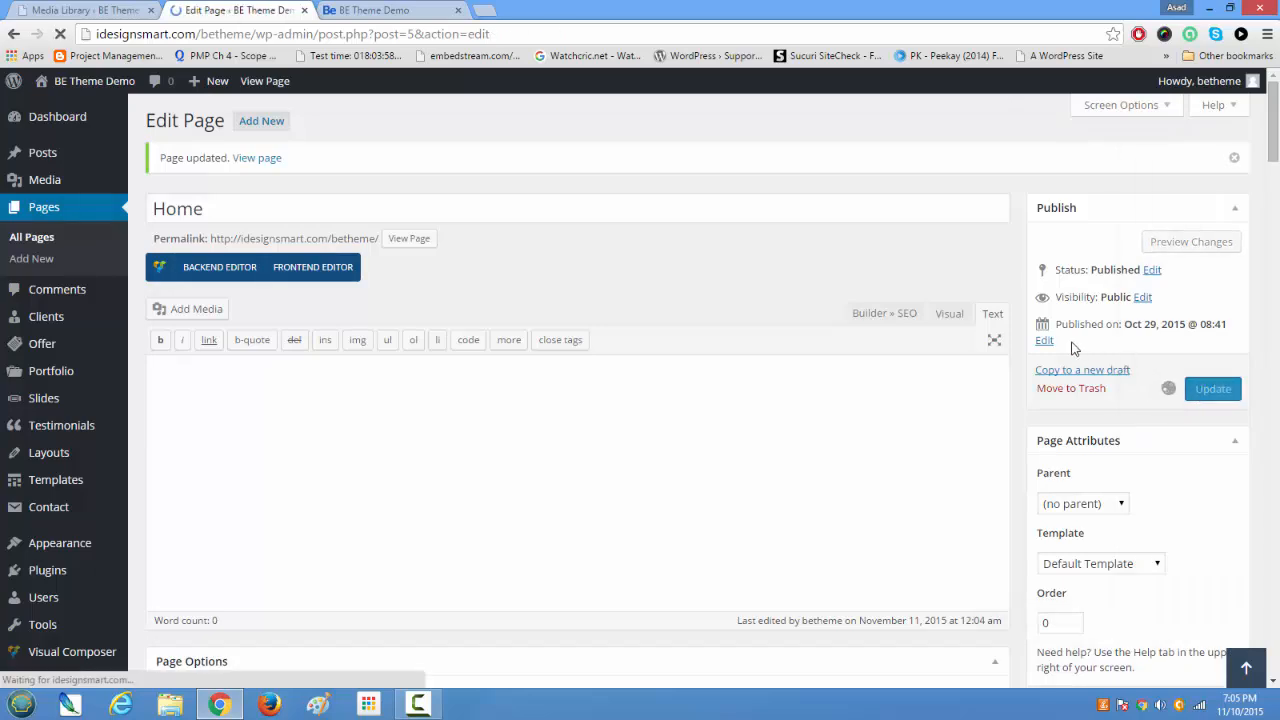
Step: Reload the live demo home page and examine the parallax background behind the Some more Samples section
{"action": "left_click", "coordinate": [378, 10]}
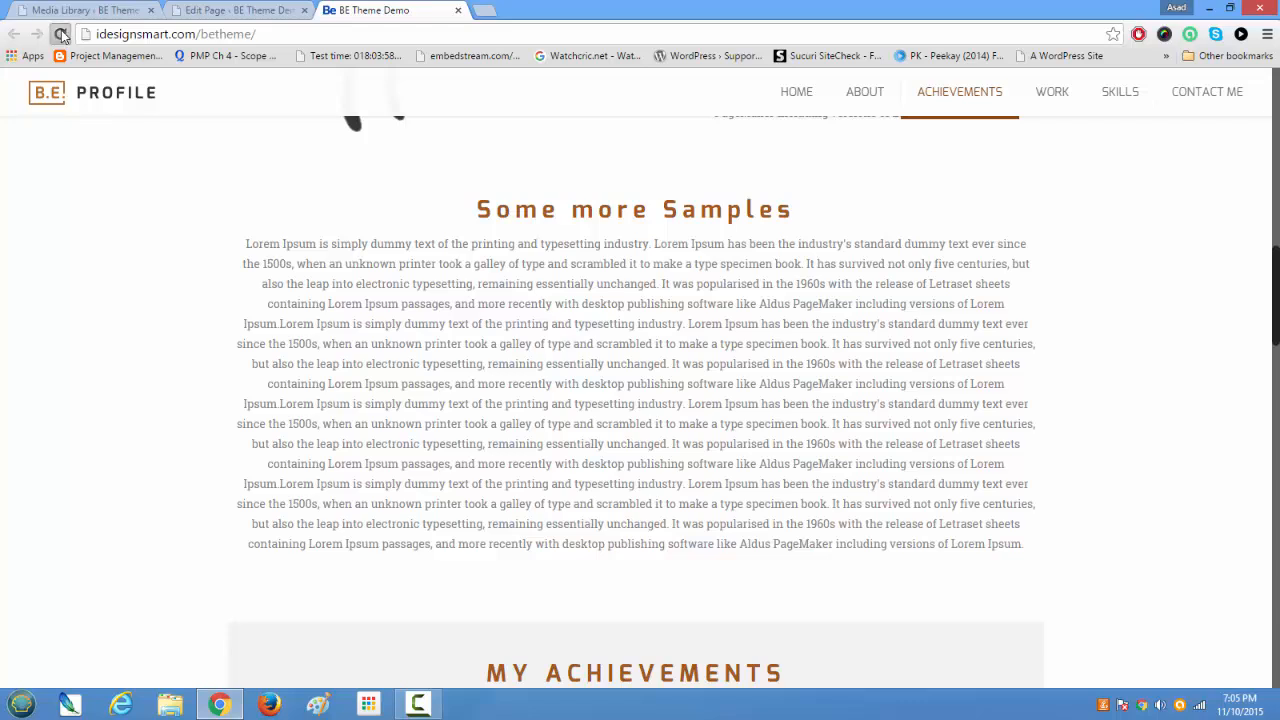
{"action": "left_click", "coordinate": [60, 34]}
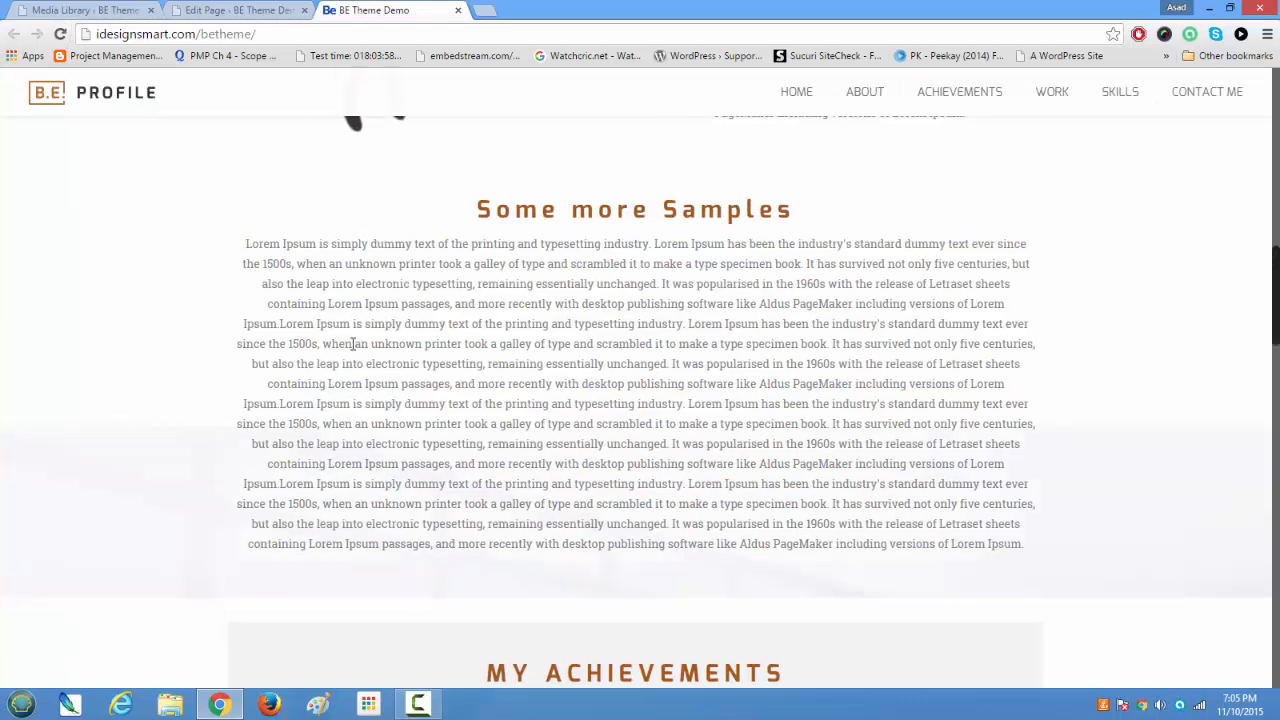
{"action": "scroll", "coordinate": [352, 345], "scroll_direction": "down", "scroll_amount": 3}
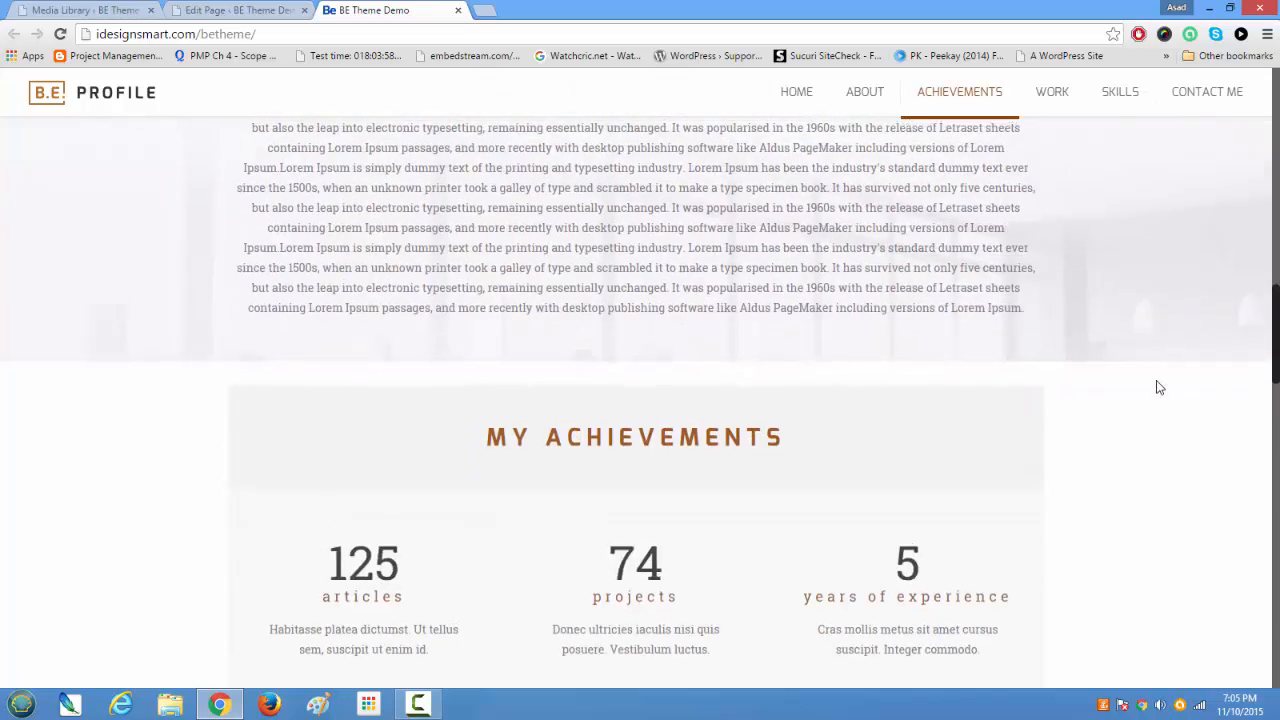
{"action": "scroll", "coordinate": [1190, 370], "scroll_direction": "up", "scroll_amount": 2}
{"action": "scroll", "coordinate": [1124, 390], "scroll_direction": "up", "scroll_amount": 3}
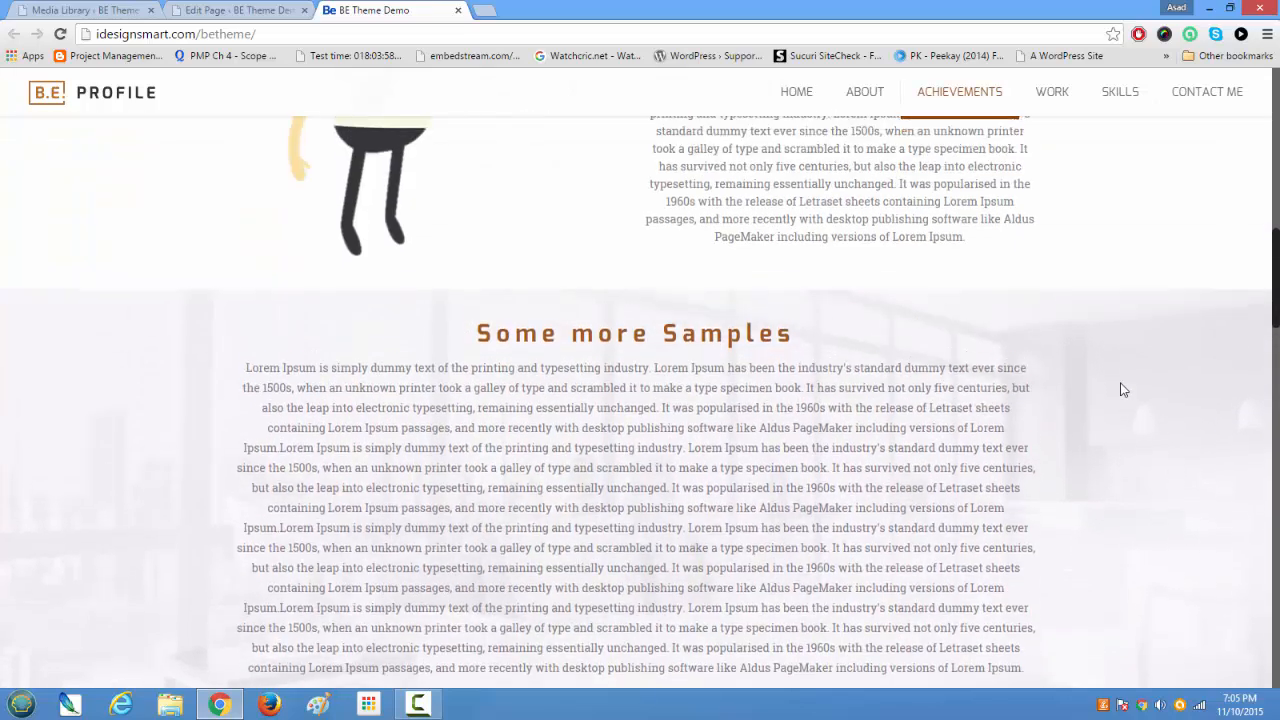
{"action": "scroll", "coordinate": [1124, 390], "scroll_direction": "down", "scroll_amount": 2}
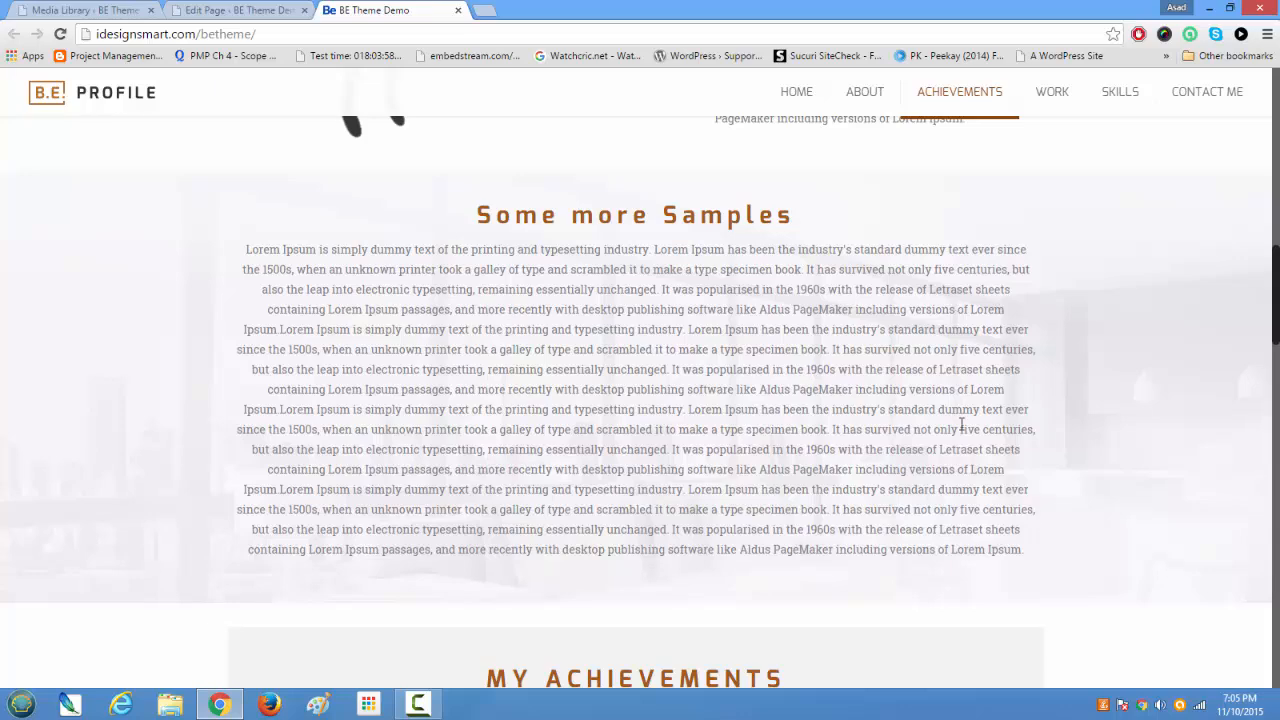
{"action": "scroll", "coordinate": [956, 424], "scroll_direction": "down", "scroll_amount": 2}
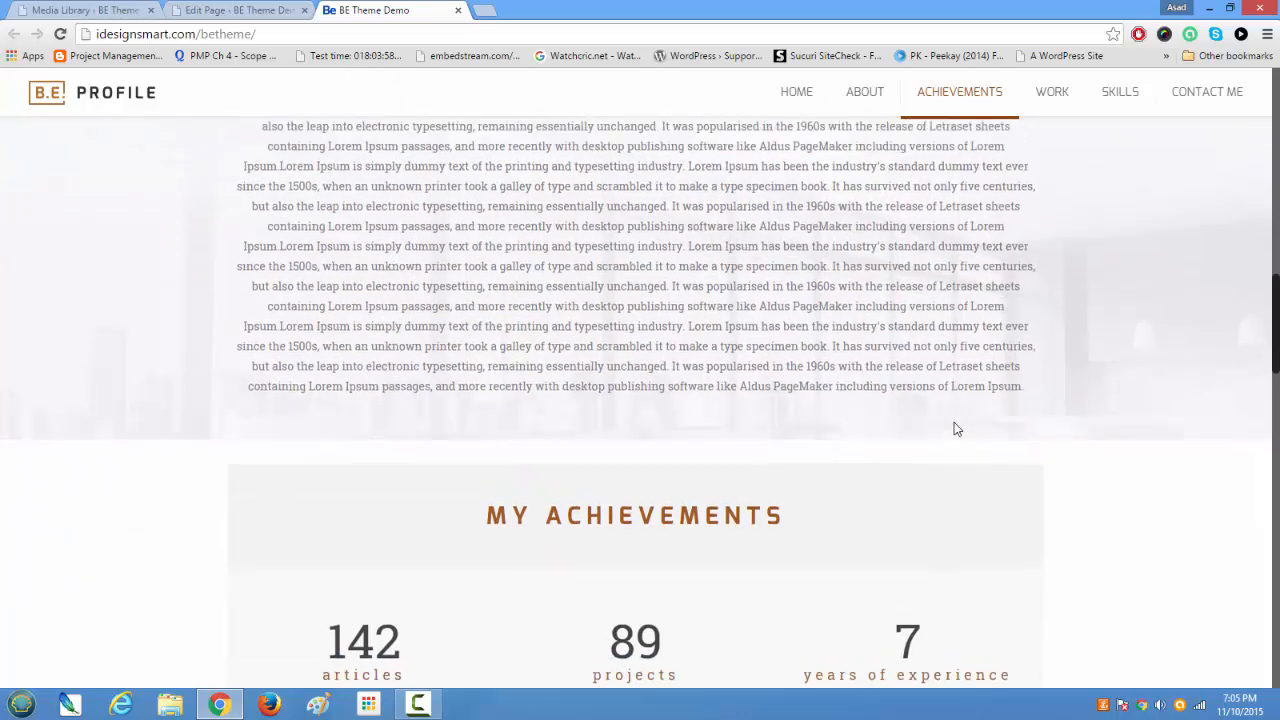
{"action": "scroll", "coordinate": [954, 422], "scroll_direction": "up", "scroll_amount": 3}
{"action": "scroll", "coordinate": [955, 422], "scroll_direction": "down", "scroll_amount": 1}
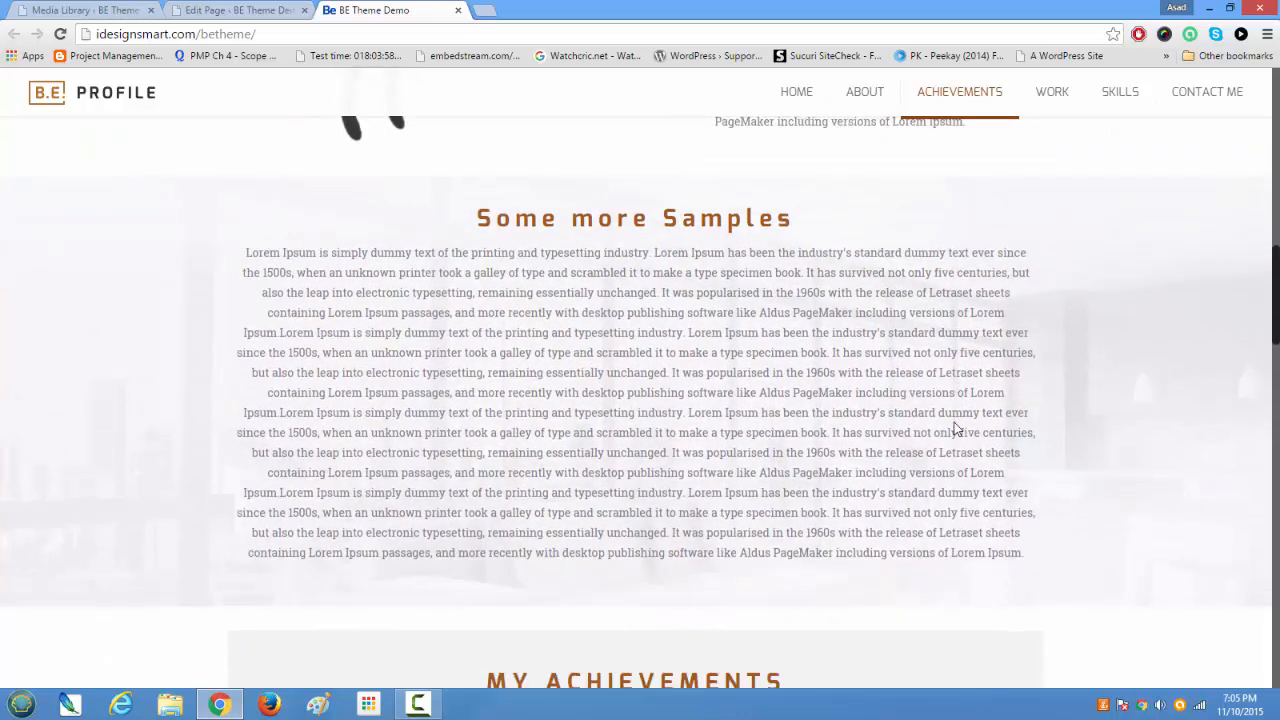
{"action": "scroll", "coordinate": [955, 428], "scroll_direction": "down", "scroll_amount": 2}
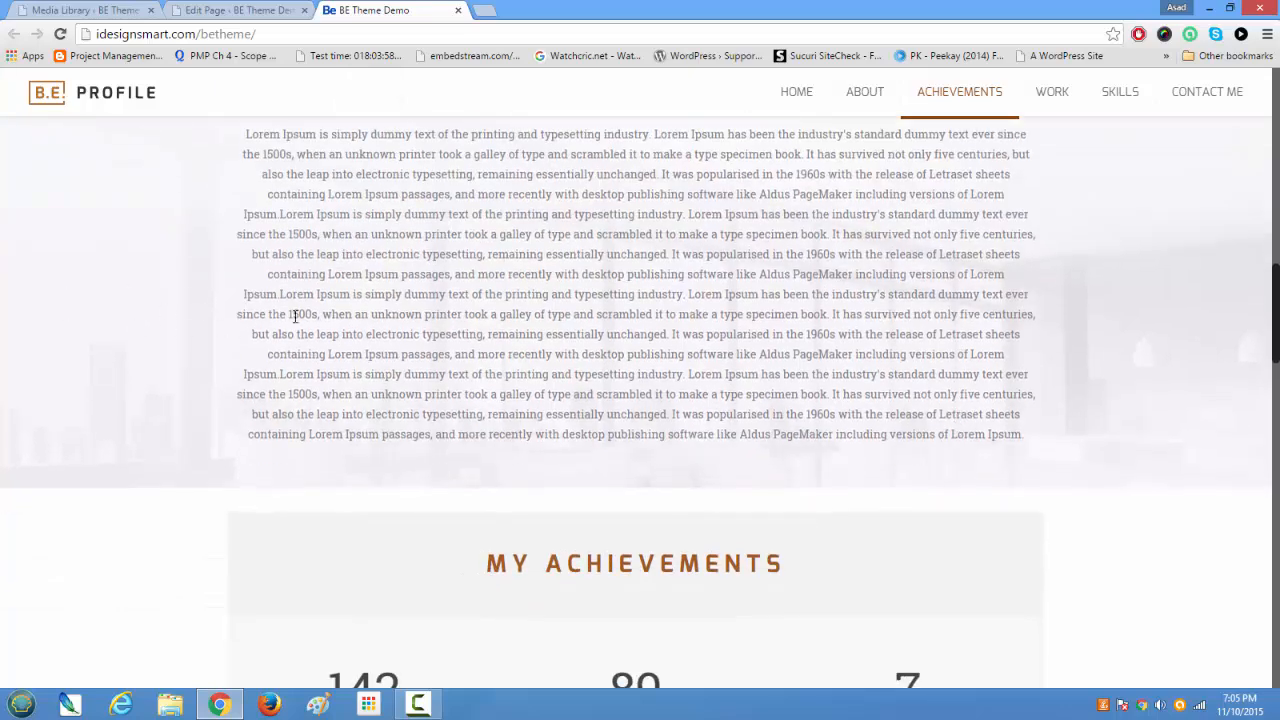
Step: In the Home page's Some more Samples section settings, set the background color to #808080 and remove the background image
{"action": "left_click", "coordinate": [258, 12]}
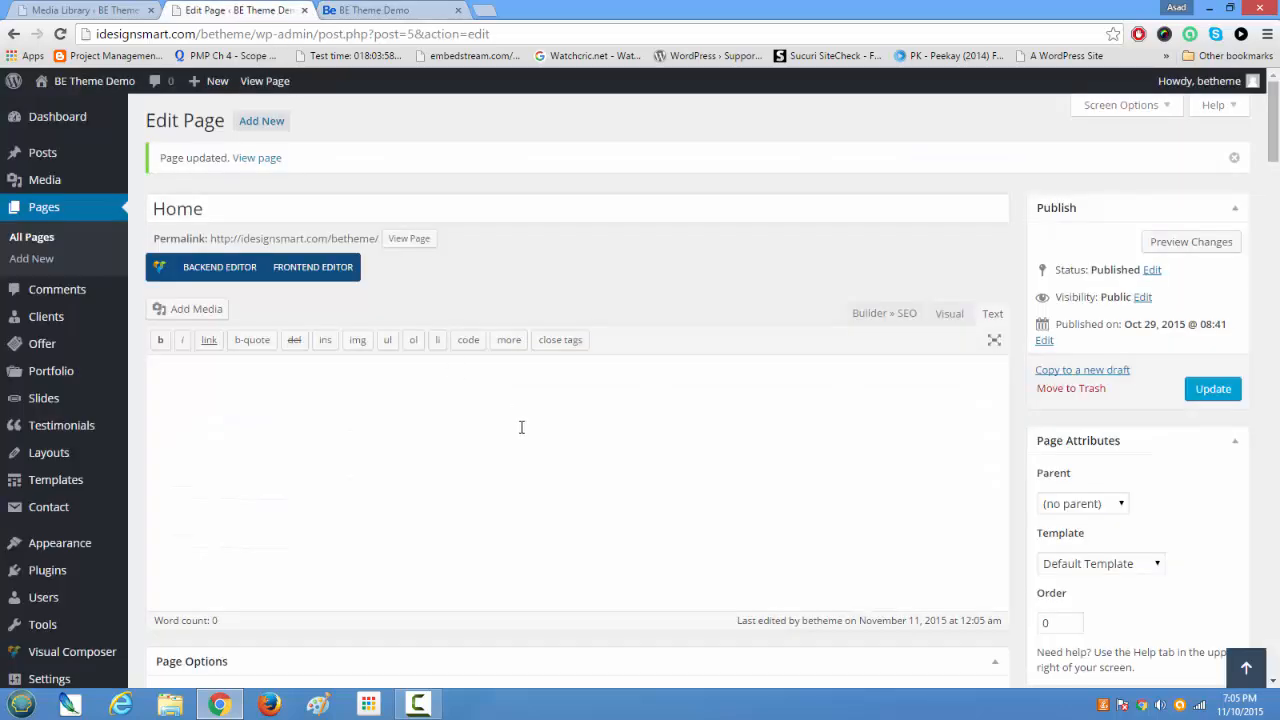
{"action": "scroll", "coordinate": [517, 425], "scroll_direction": "down", "scroll_amount": 7}
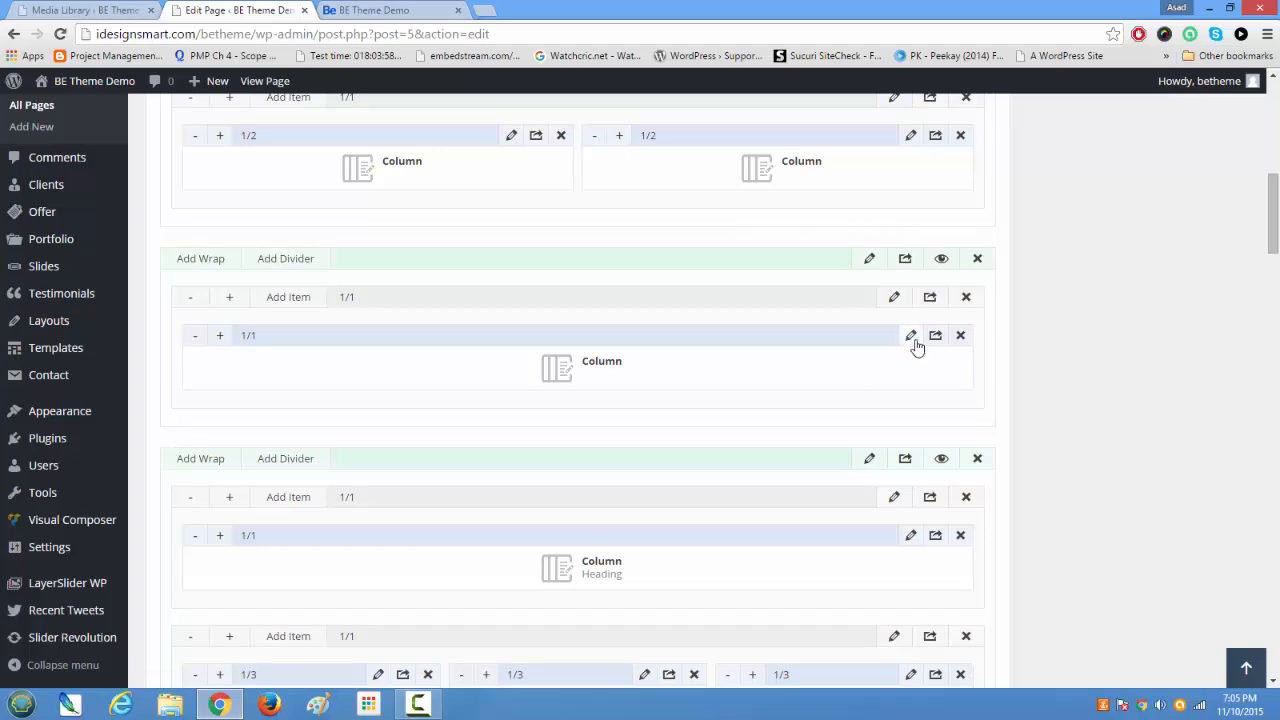
{"action": "left_click", "coordinate": [869, 262]}
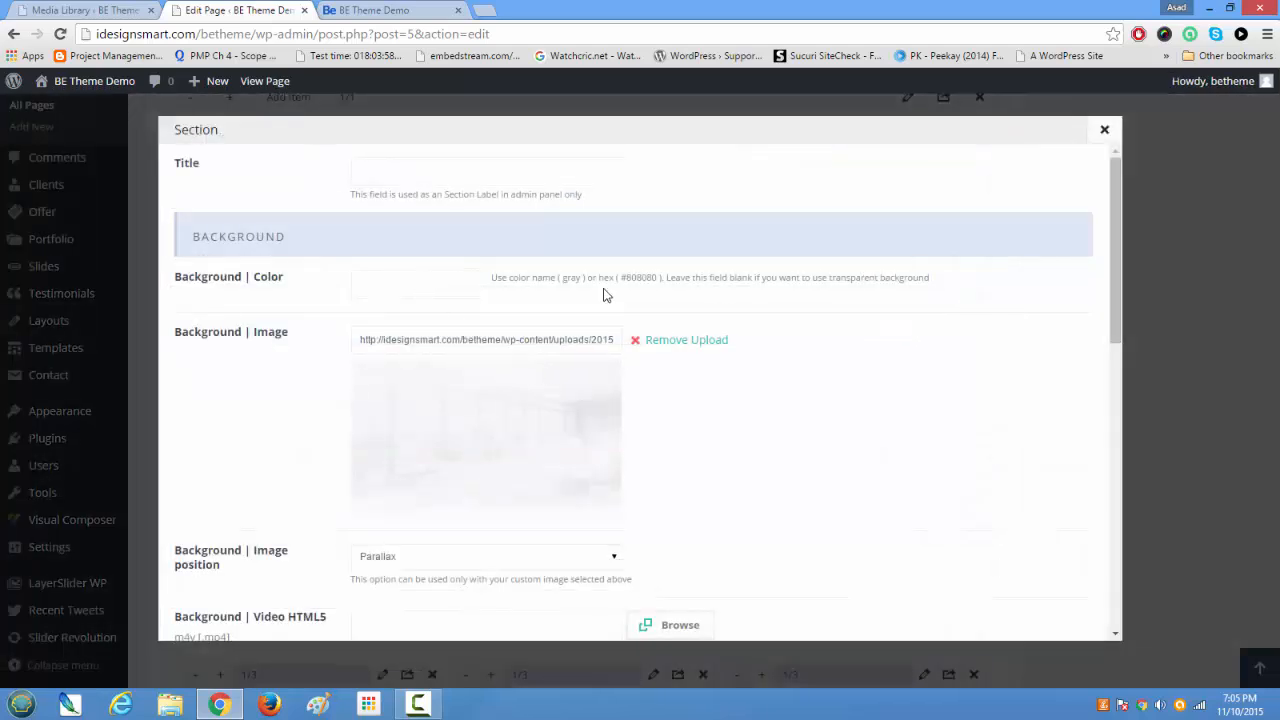
{"action": "left_click_drag", "start_coordinate": [621, 280], "coordinate": [654, 277]}
{"action": "right_click", "coordinate": [650, 278]}
{"action": "left_click", "coordinate": [686, 286]}
{"action": "left_click", "coordinate": [470, 280]}
{"action": "key", "text": "ctrl+v"}
{"action": "left_click", "coordinate": [714, 345]}
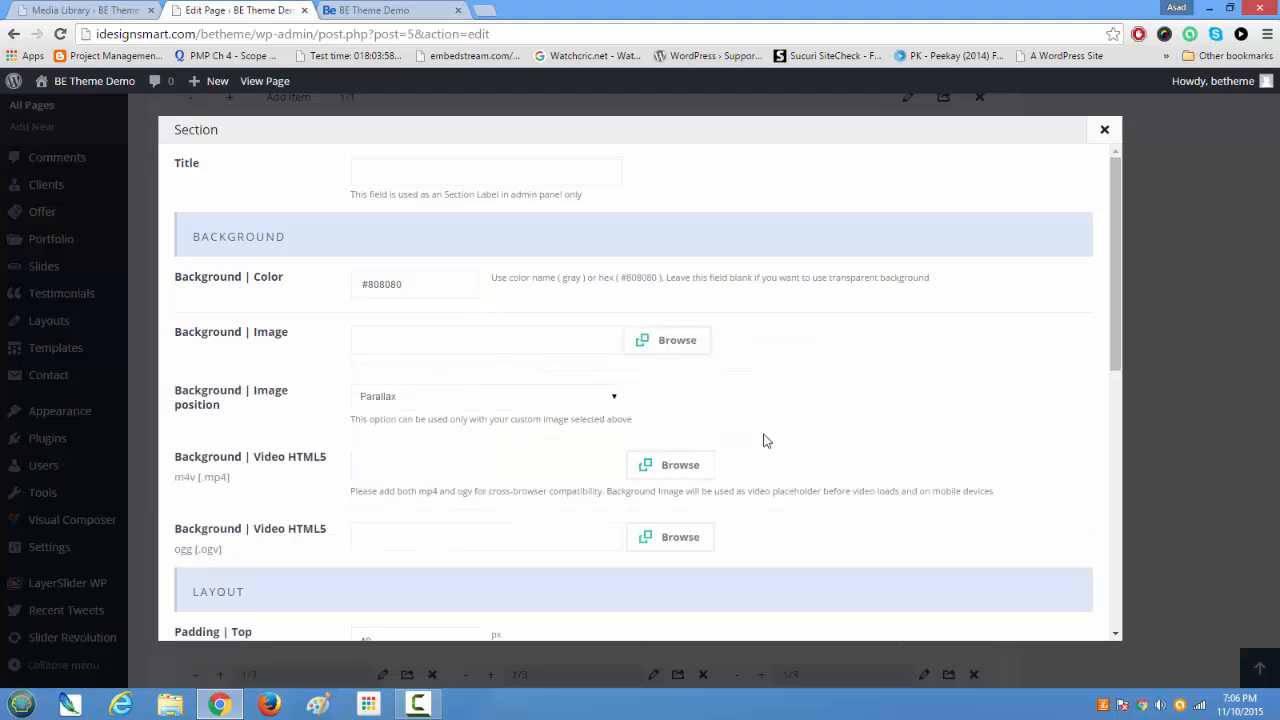
Step: Save the section's changes and update the Home page with the new background color
{"action": "scroll", "coordinate": [783, 445], "scroll_direction": "down", "scroll_amount": 6}
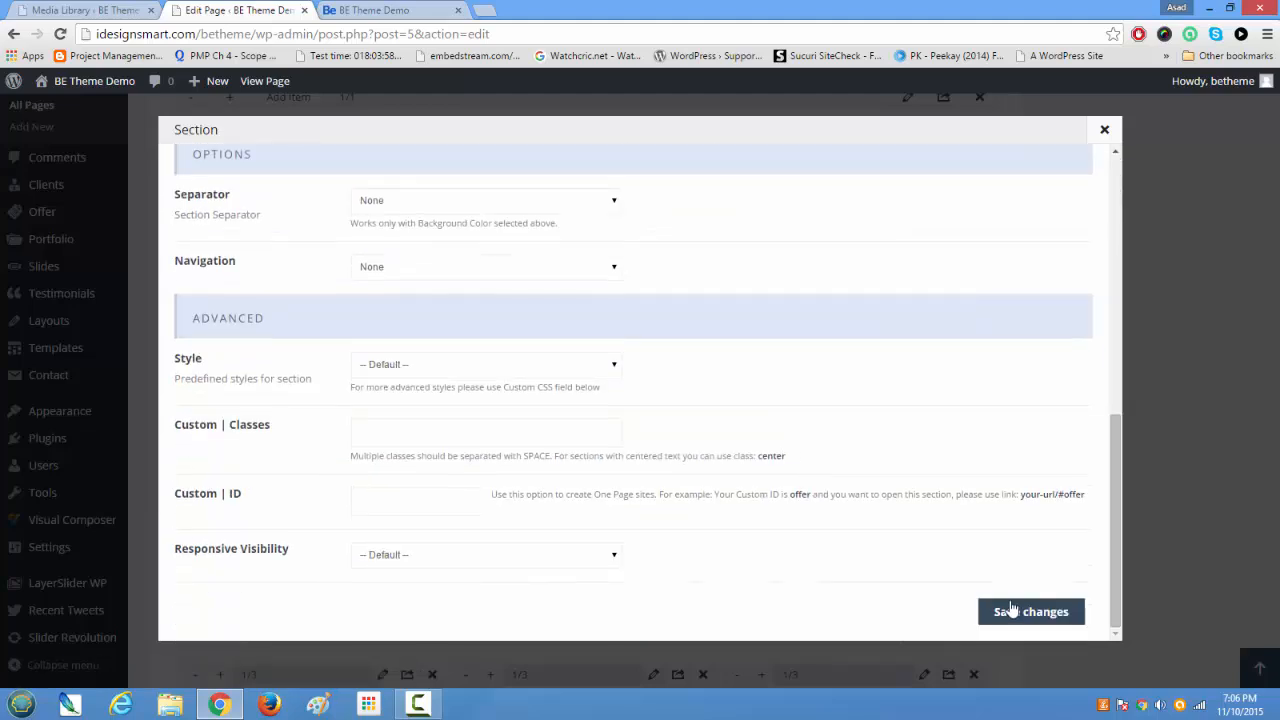
{"action": "left_click", "coordinate": [1010, 611]}
{"action": "scroll", "coordinate": [1017, 620], "scroll_direction": "up", "scroll_amount": 8}
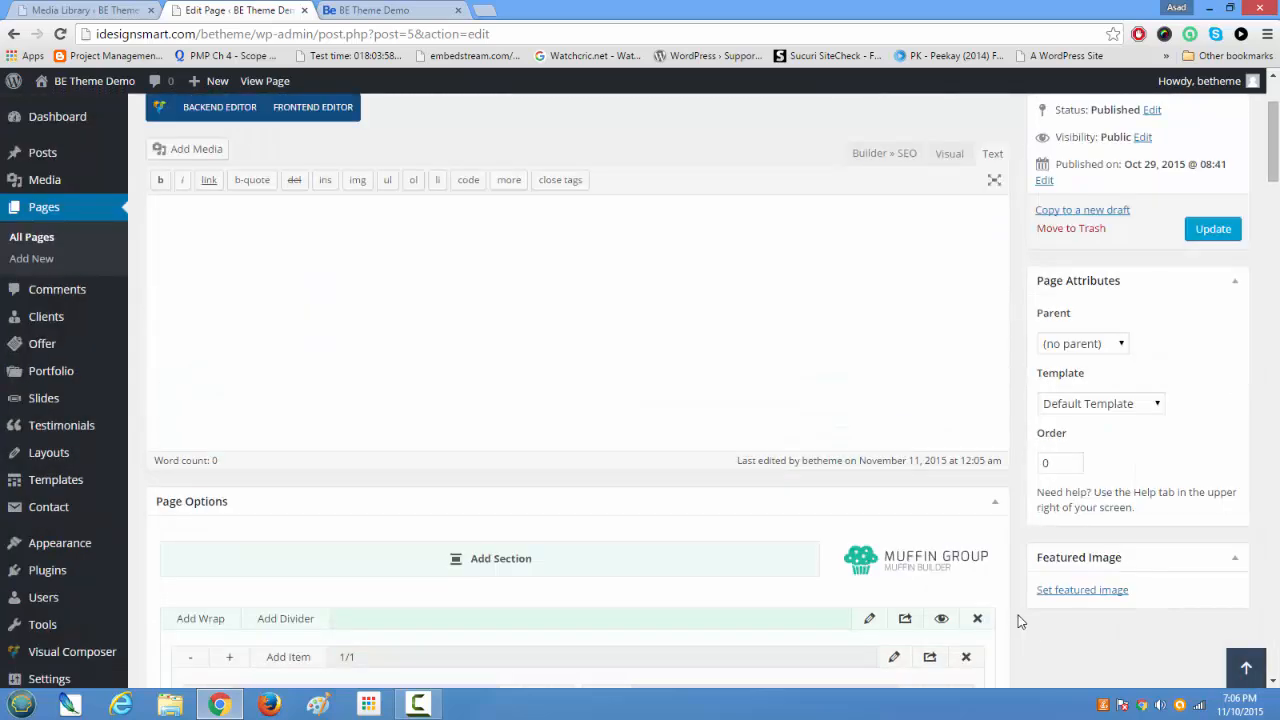
{"action": "scroll", "coordinate": [1018, 620], "scroll_direction": "up", "scroll_amount": 2}
{"action": "left_click", "coordinate": [1191, 390]}
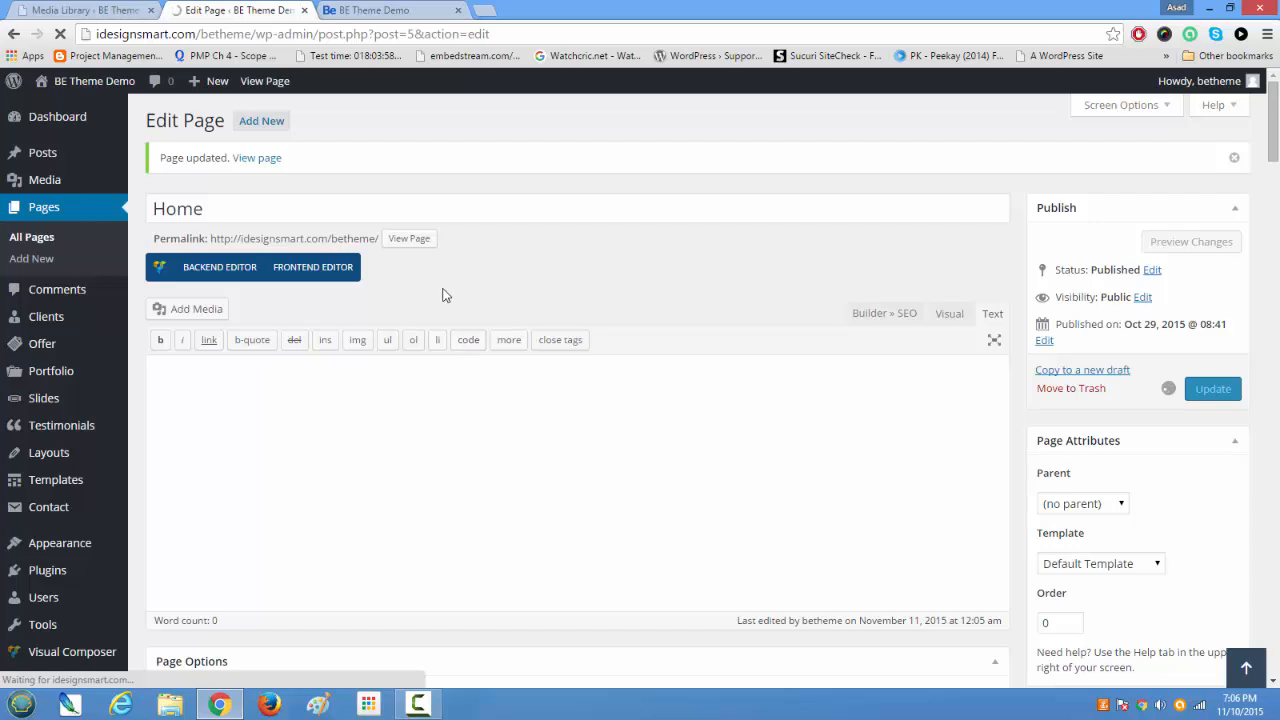
Step: Reload the live demo home page and check the Some more Samples section's background color
{"action": "left_click", "coordinate": [375, 10]}
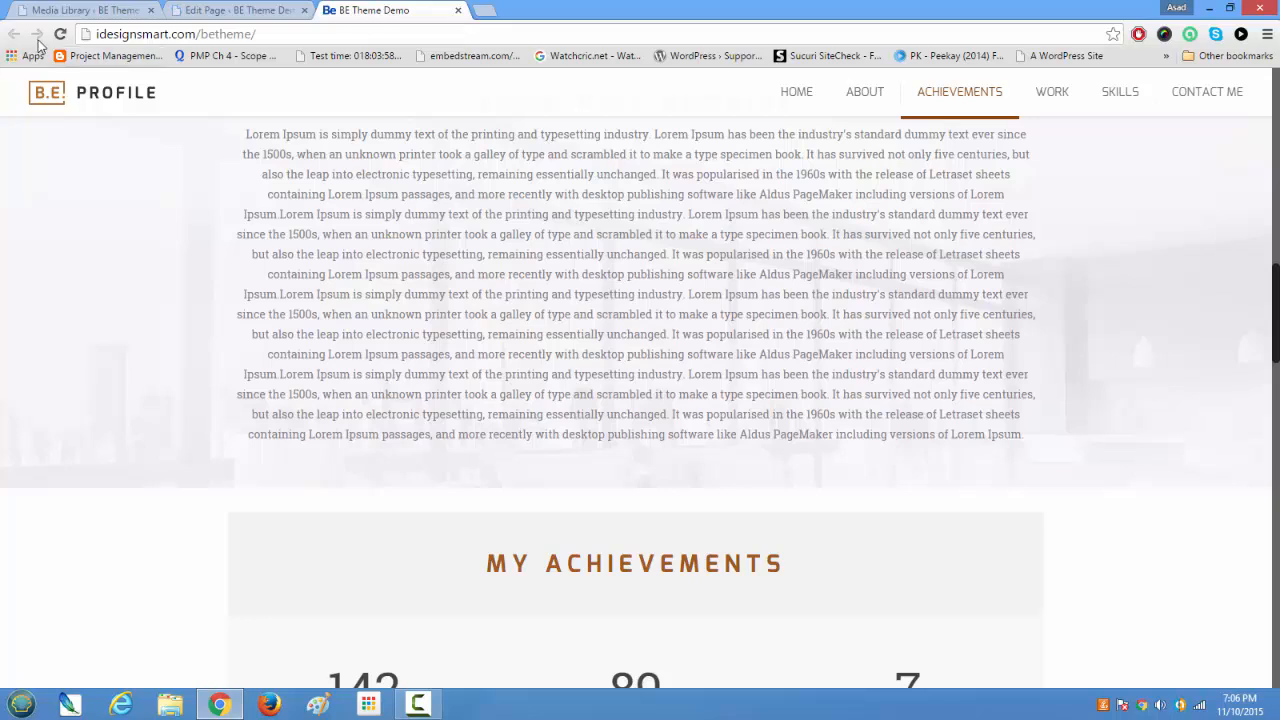
{"action": "scroll", "coordinate": [543, 449], "scroll_direction": "up", "scroll_amount": 3}
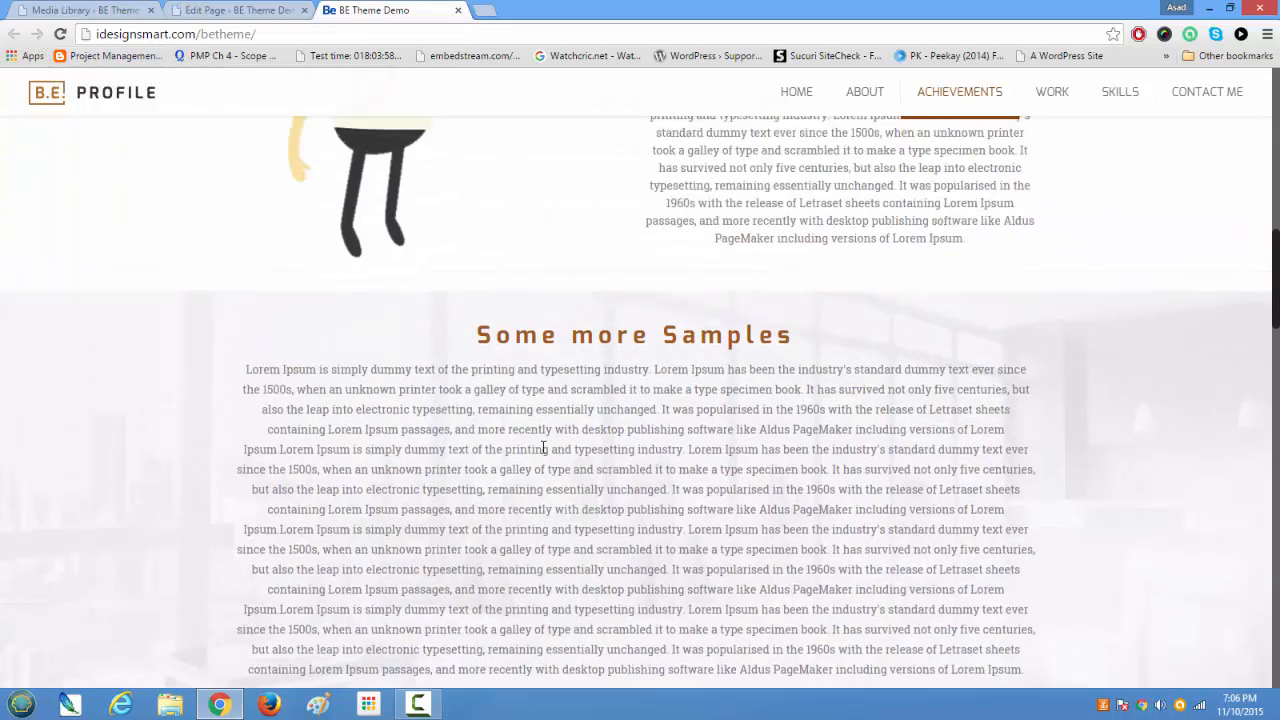
{"action": "left_click", "coordinate": [60, 34]}
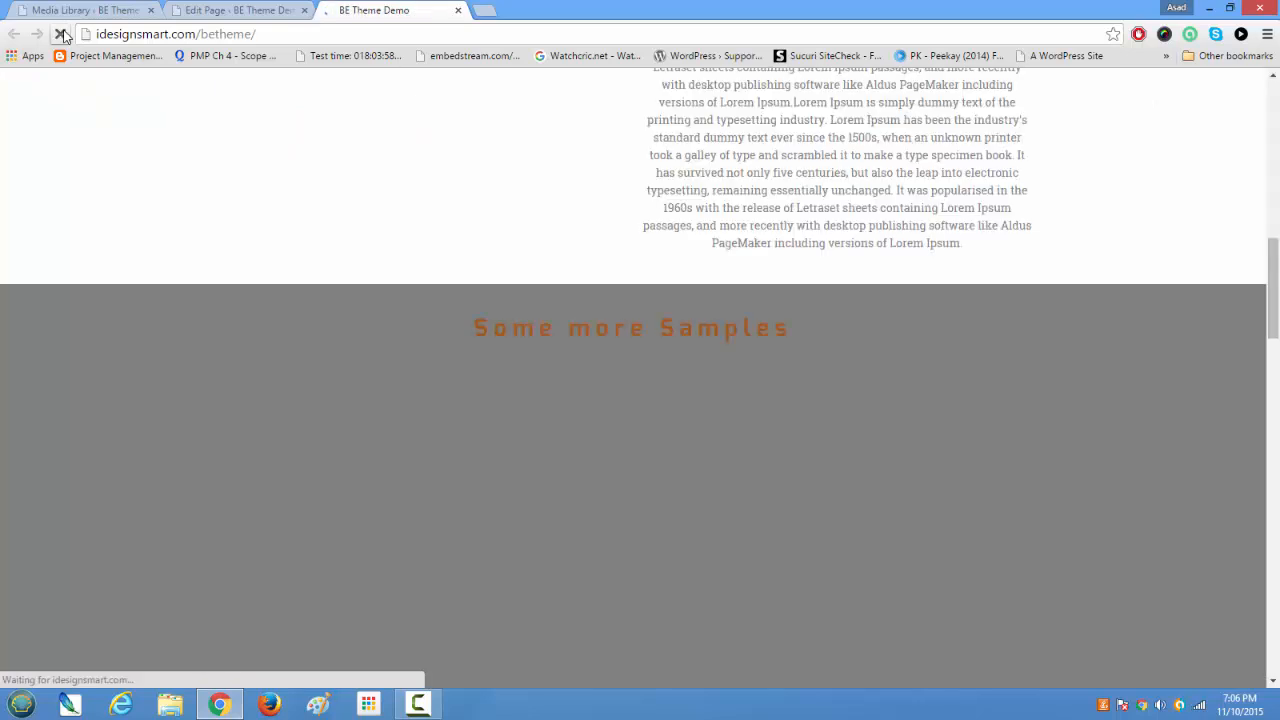
{"action": "scroll", "coordinate": [349, 461], "scroll_direction": "down", "scroll_amount": 3}
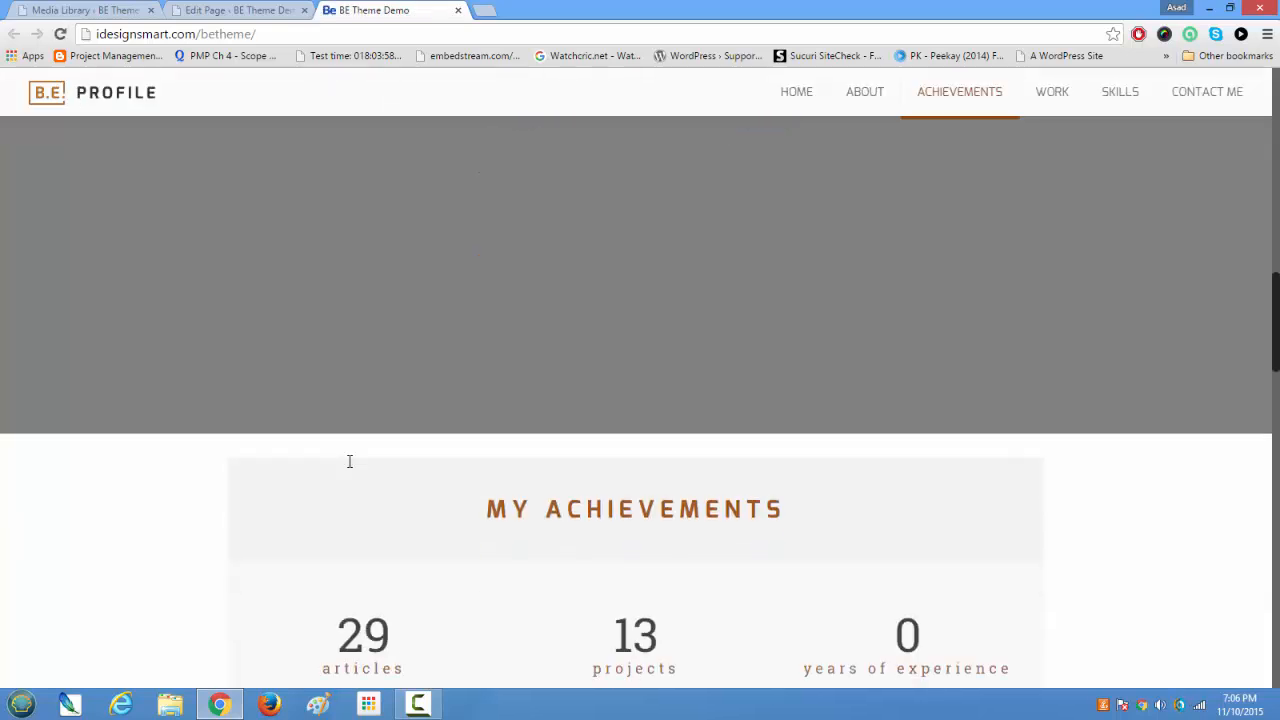
{"action": "scroll", "coordinate": [690, 228], "scroll_direction": "up", "scroll_amount": 2}
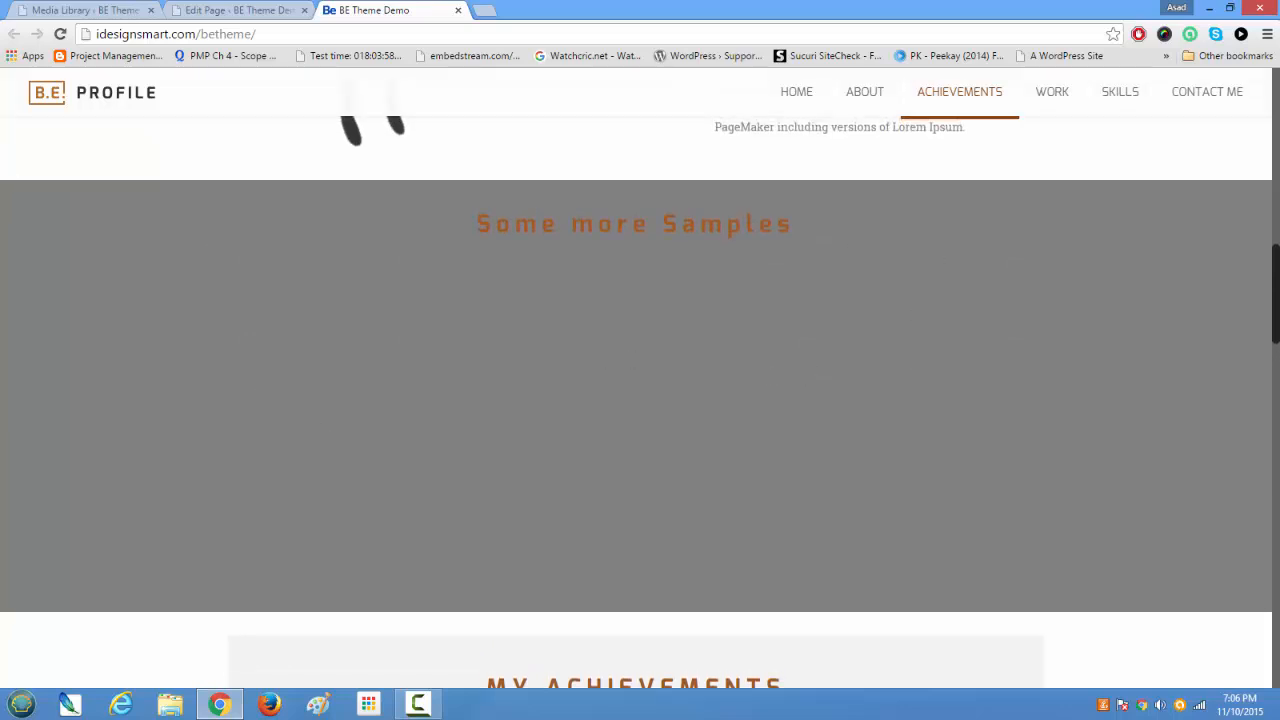
{"action": "mouse_move", "coordinate": [1275, 293]}
{"action": "left_mouse_down"}
{"action": "mouse_move", "coordinate": [1270, 354]}
{"action": "mouse_move", "coordinate": [1276, 292]}
{"action": "left_mouse_up"}
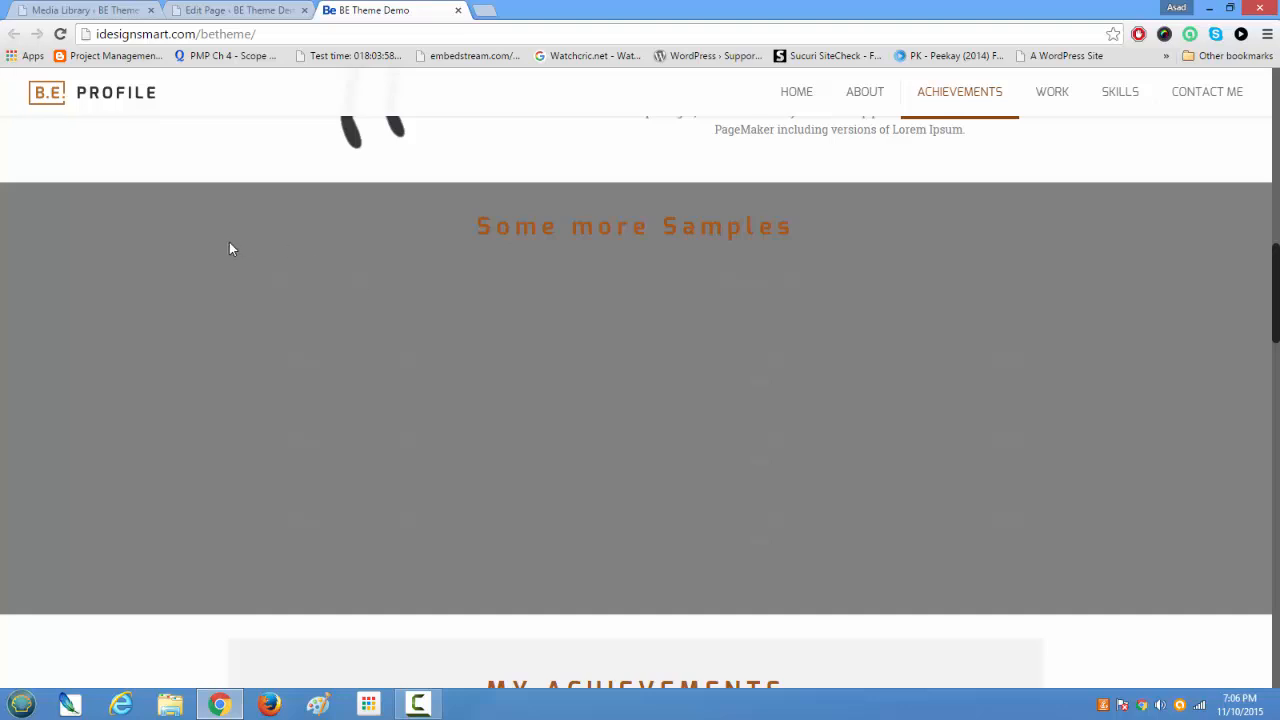
Step: Inspect the Lorem Ipsum paragraph under Some more Samples in the browser's developer tools
{"action": "left_click_drag", "start_coordinate": [234, 260], "coordinate": [1083, 569]}
{"action": "right_click", "coordinate": [704, 437]}
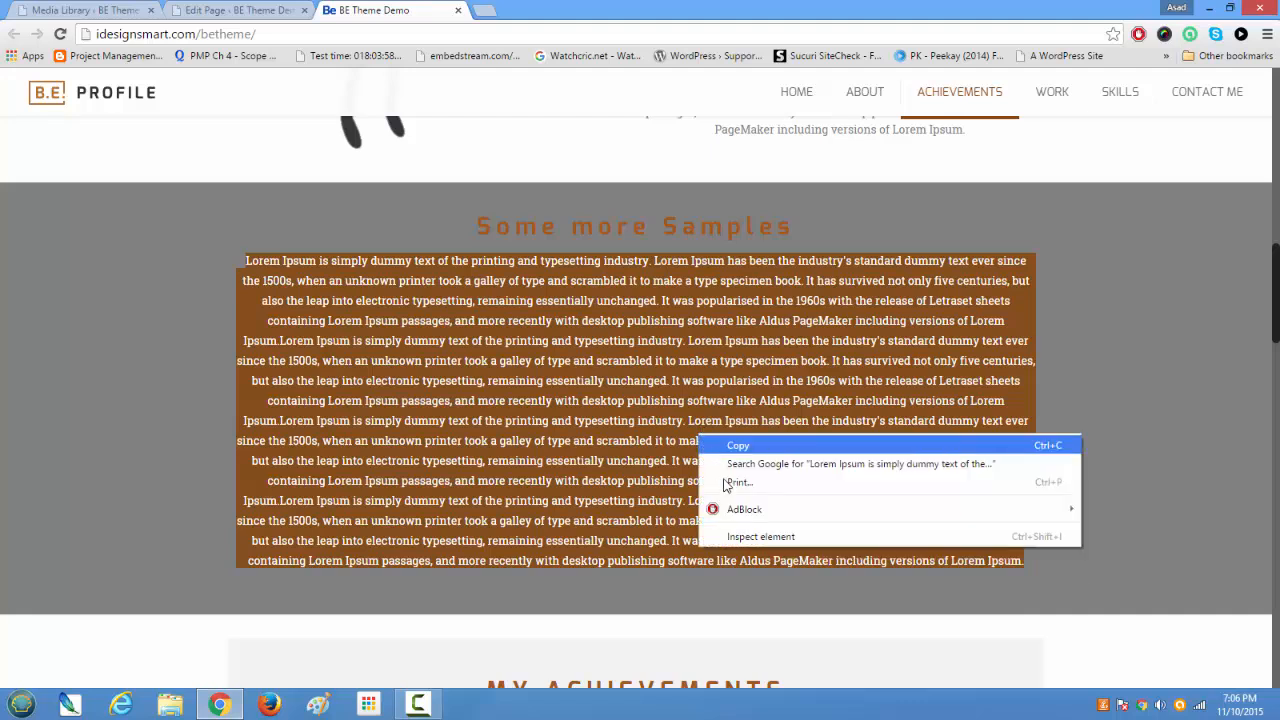
{"action": "left_click", "coordinate": [737, 540]}
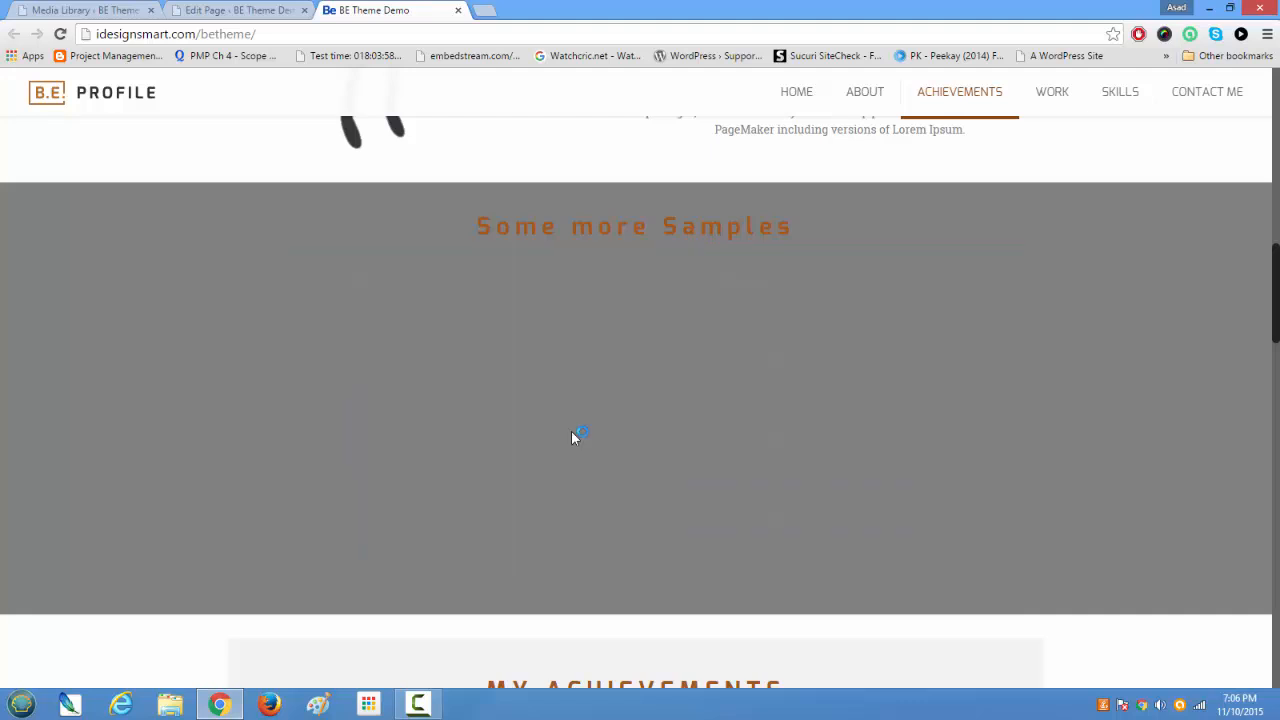
{"action": "scroll", "coordinate": [617, 345], "scroll_direction": "down", "scroll_amount": 1}
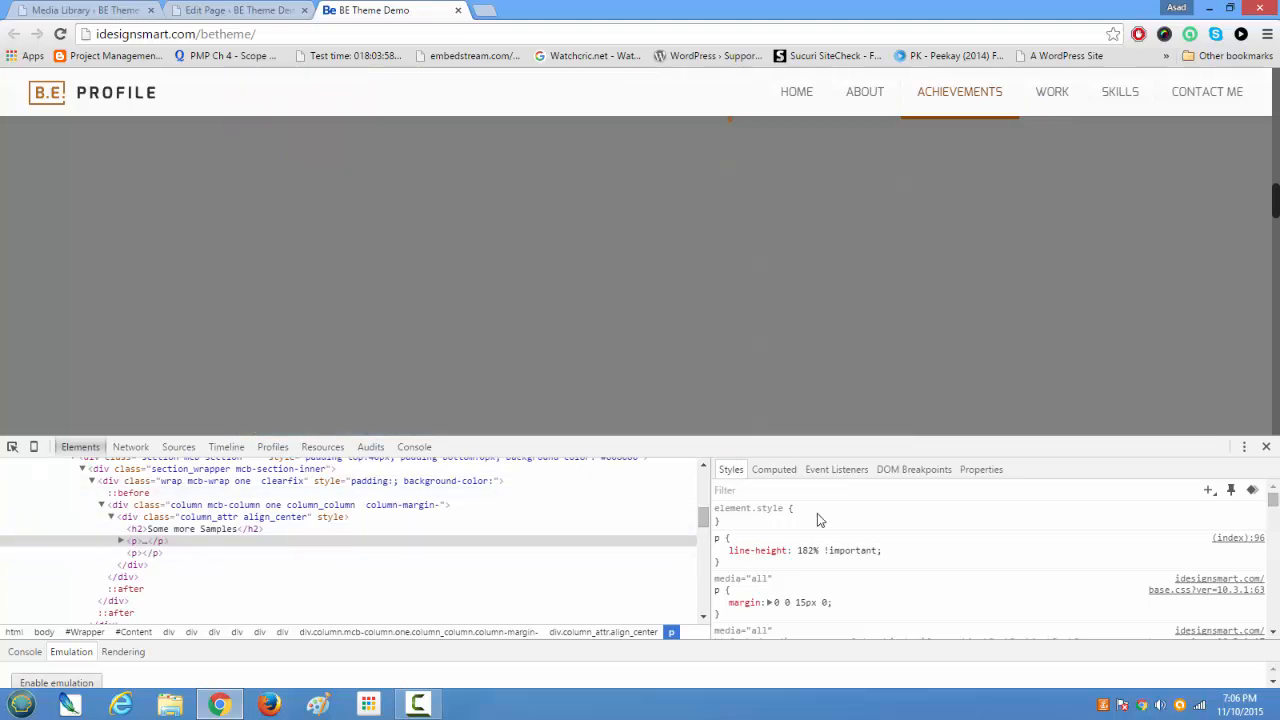
Step: Add an inline color style with the value white to the inspected paragraph
{"action": "left_click", "coordinate": [826, 518]}
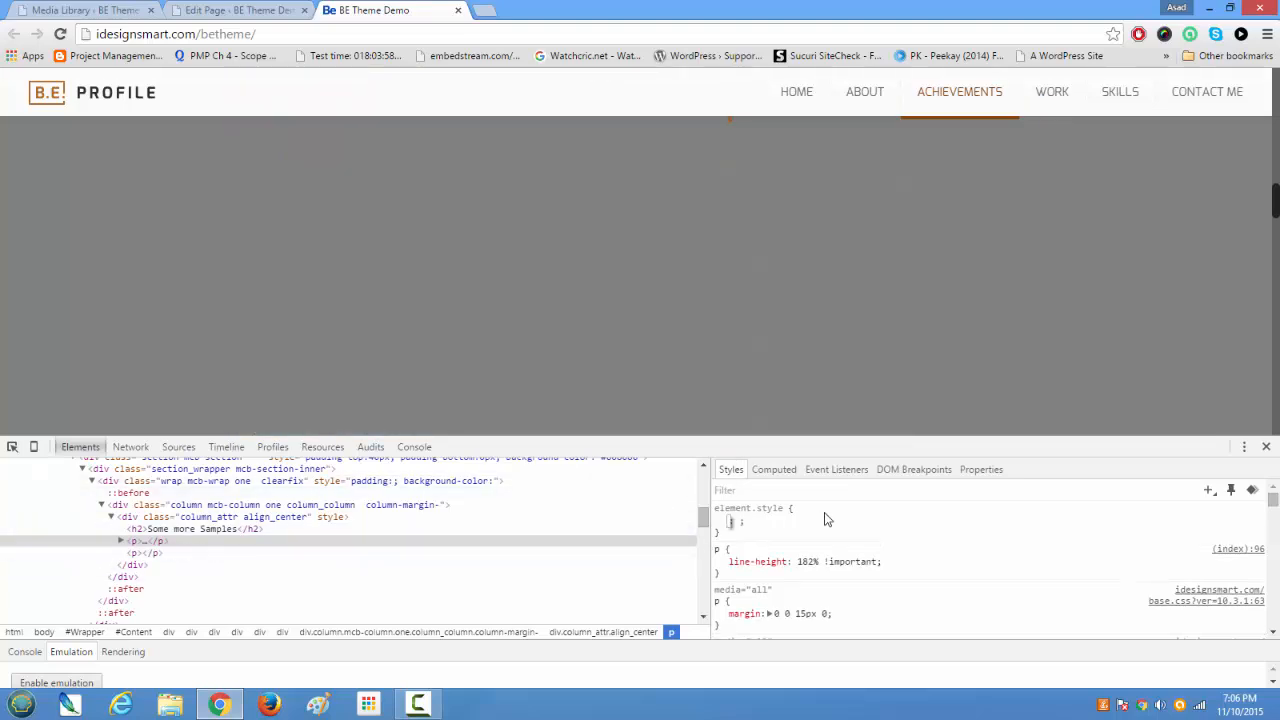
{"action": "type", "text": "font"}
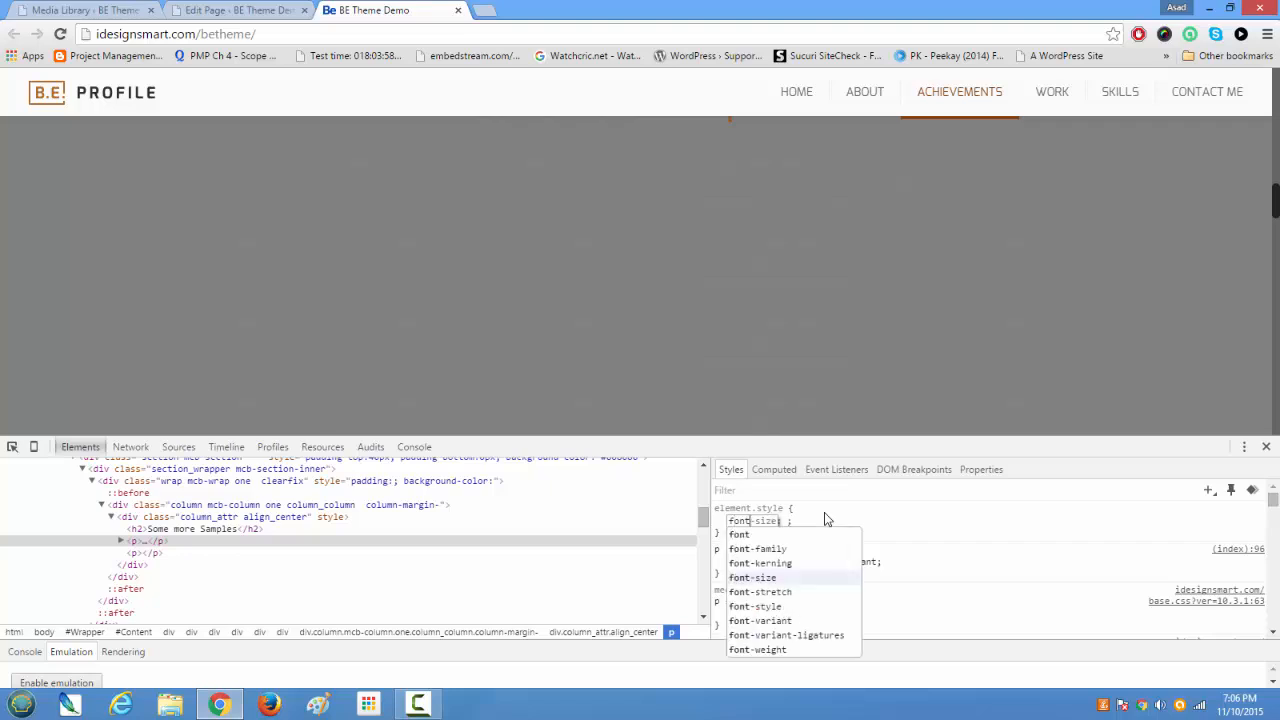
{"action": "key", "text": "BackSpace"}
{"action": "key", "text": "BackSpace"}
{"action": "key", "text": "BackSpace"}
{"action": "key", "text": "BackSpace"}
{"action": "key", "text": "BackSpace"}
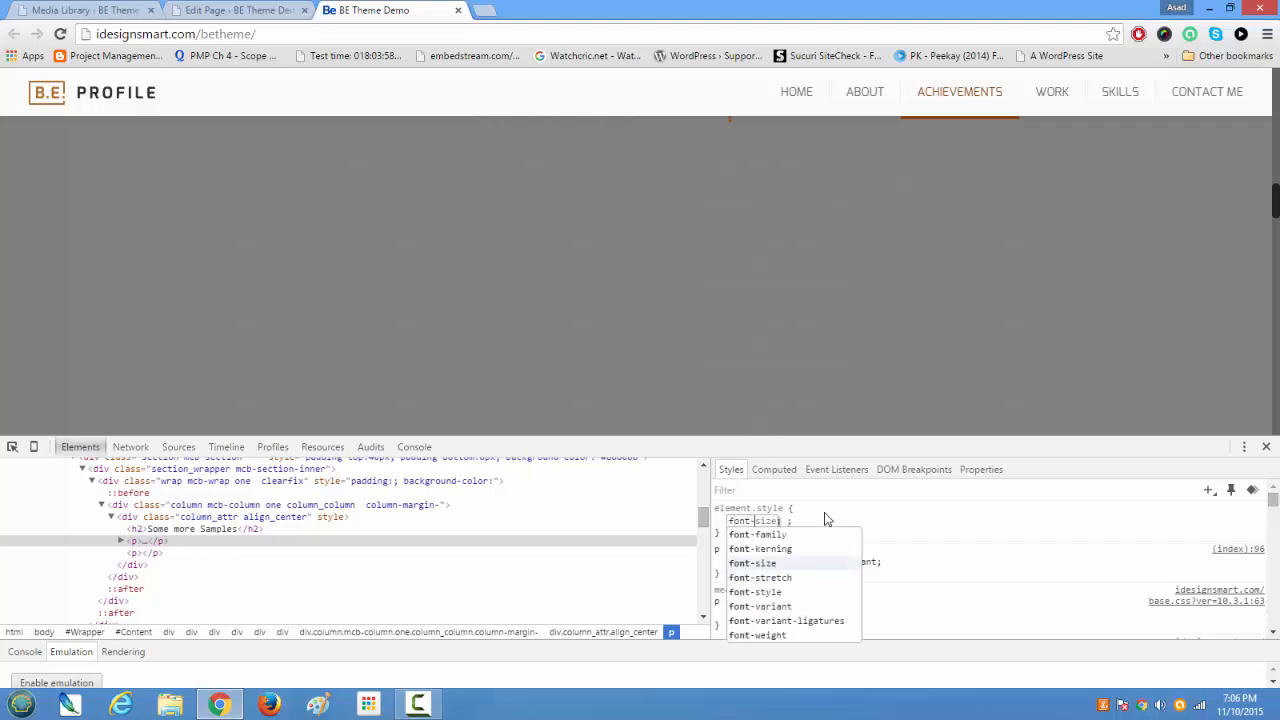
{"action": "type", "text": "color"}
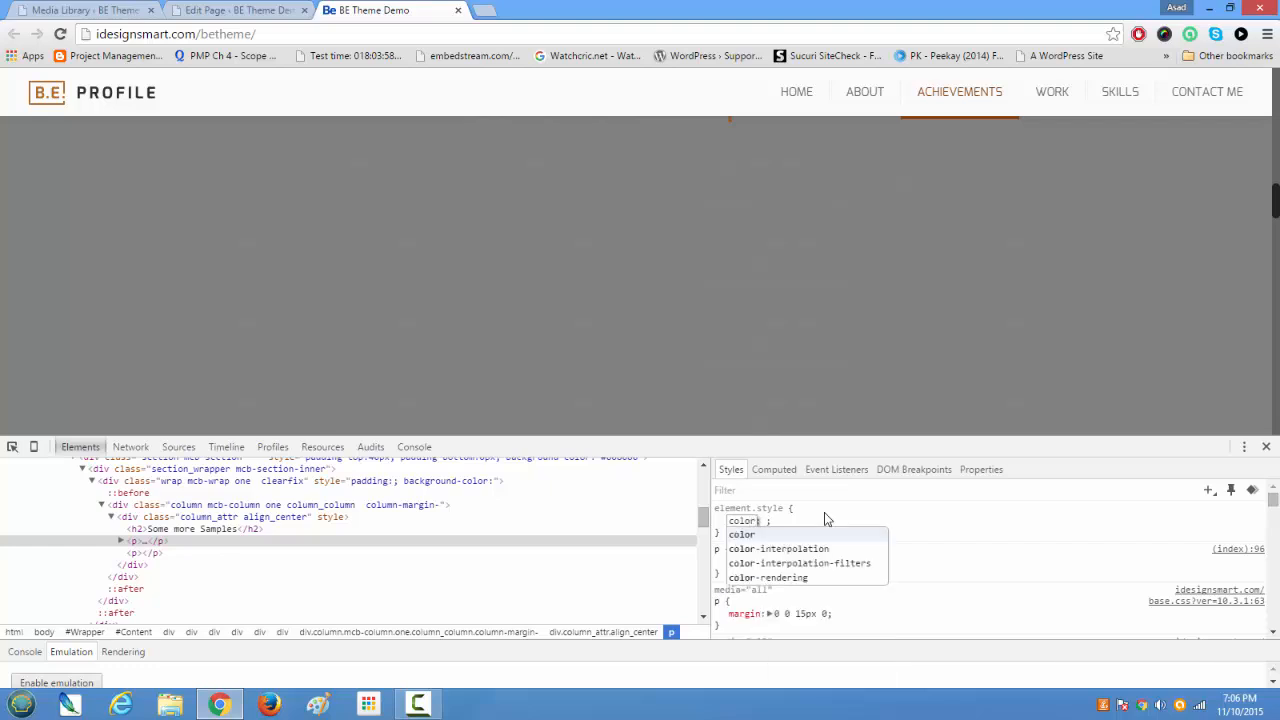
{"action": "key", "text": "Tab"}
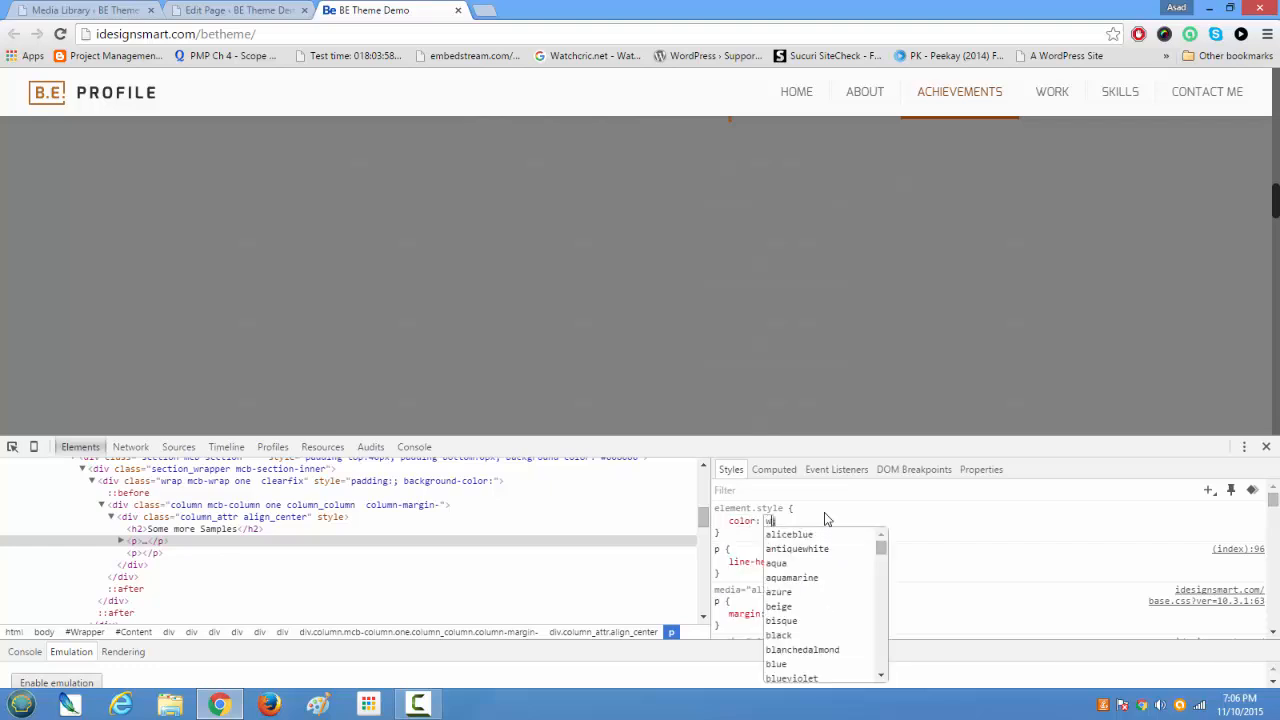
{"action": "type", "text": "w"}
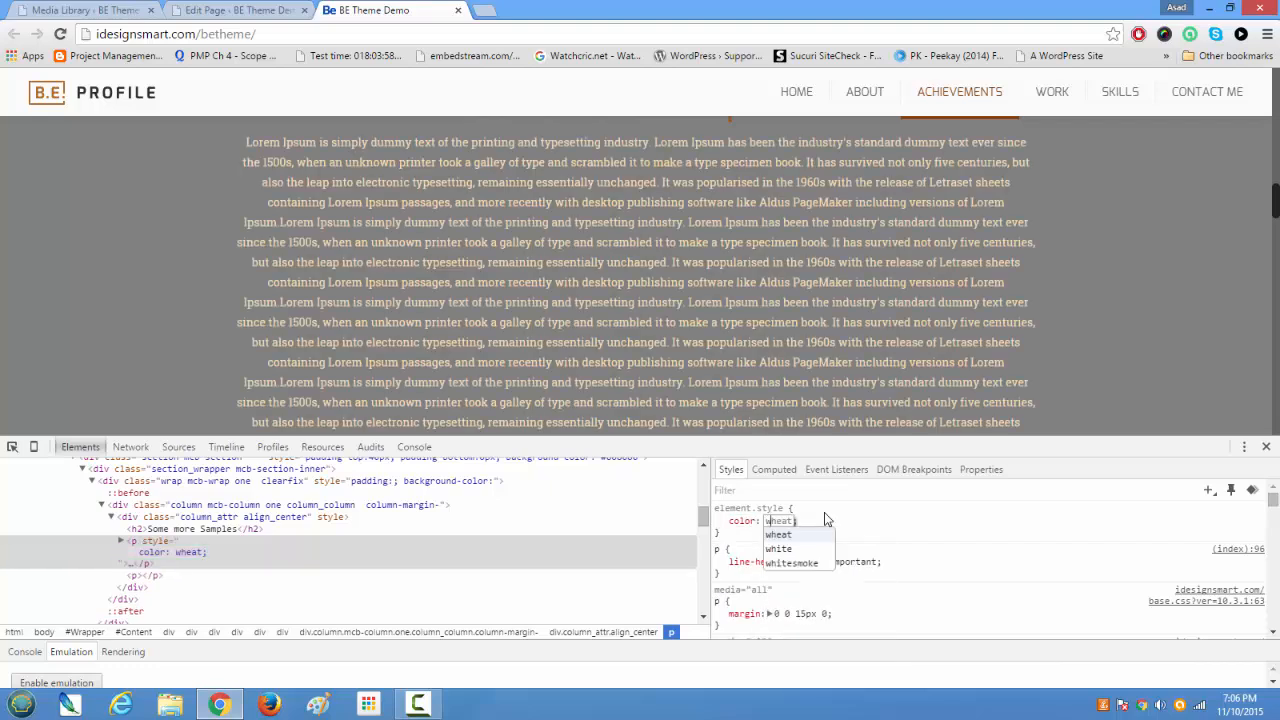
{"action": "type", "text": "hite"}
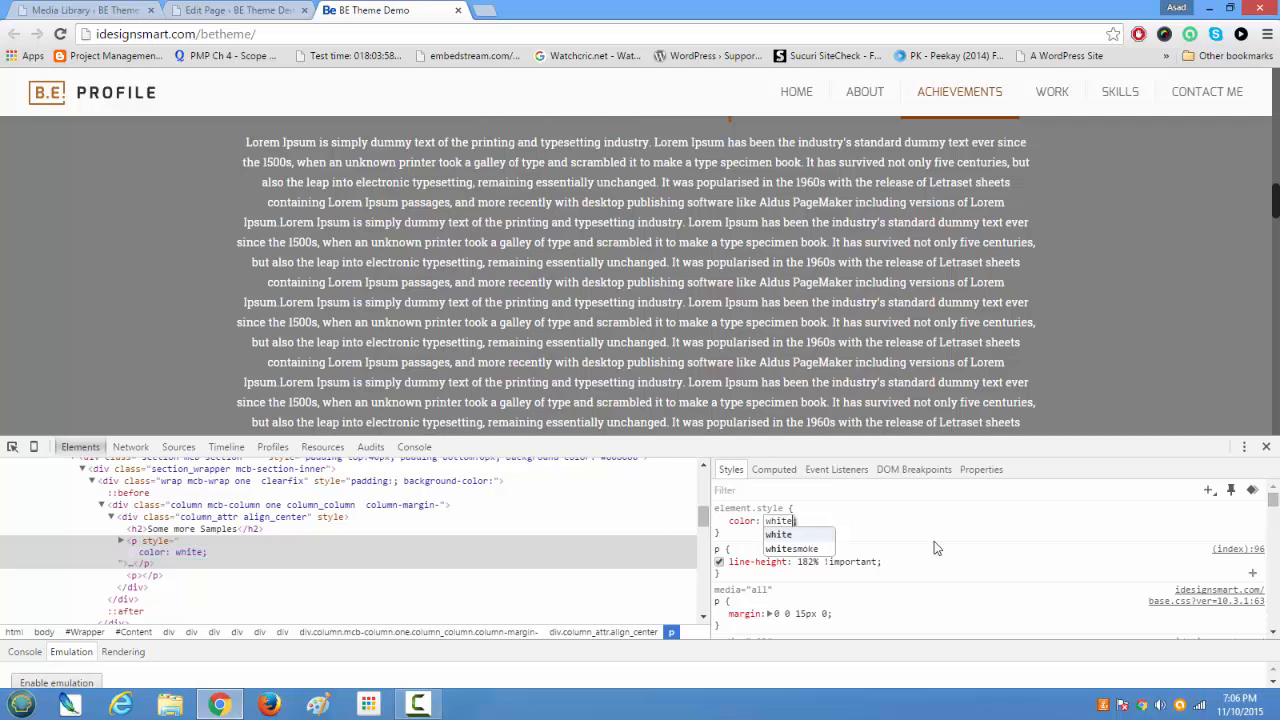
{"action": "left_click", "coordinate": [936, 525]}
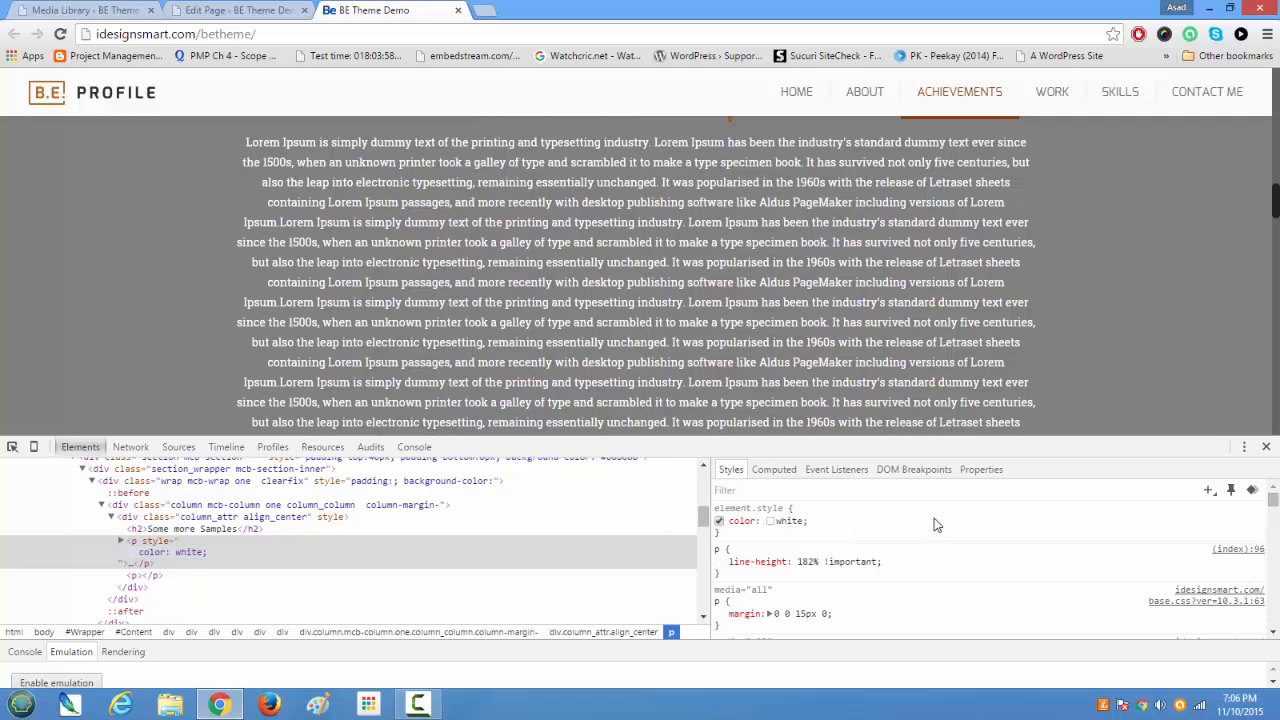
Step: Change the paragraph's inline text color to light gray #D0CACA and select the color code
{"action": "left_click", "coordinate": [771, 522]}
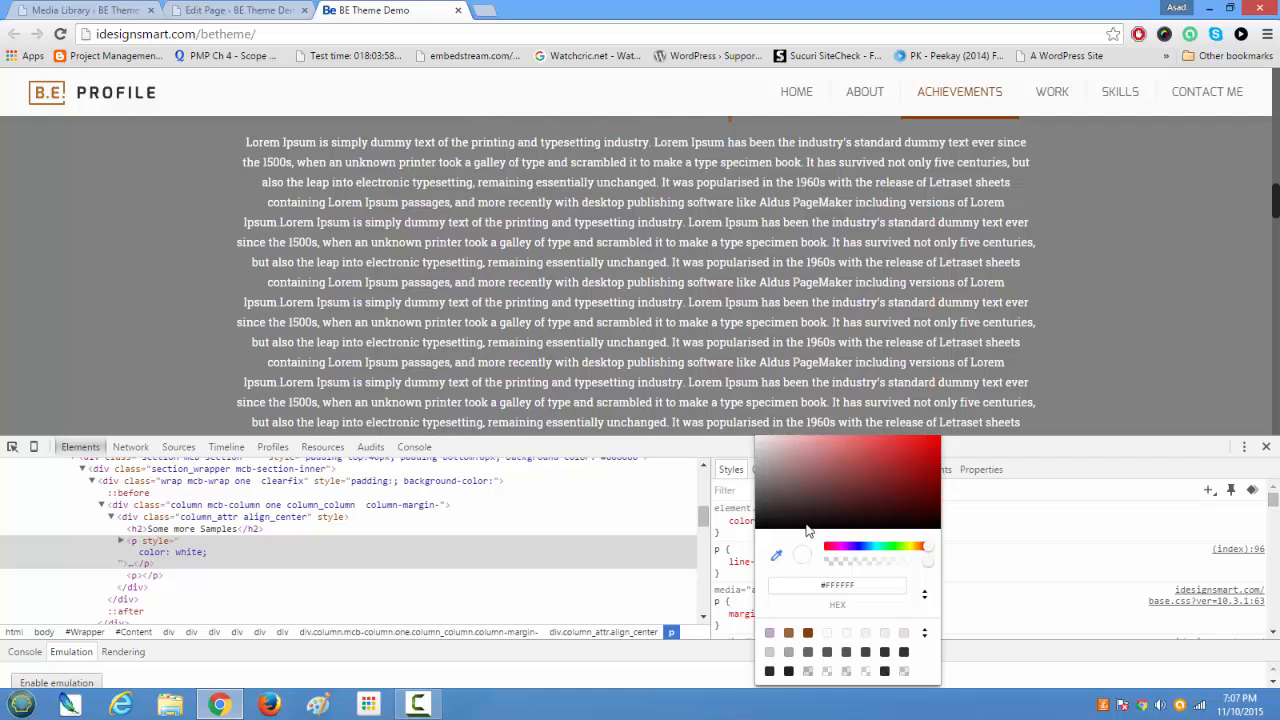
{"action": "mouse_move", "coordinate": [757, 467]}
{"action": "left_mouse_down"}
{"action": "mouse_move", "coordinate": [882, 496]}
{"action": "mouse_move", "coordinate": [856, 527]}
{"action": "mouse_move", "coordinate": [759, 488]}
{"action": "mouse_move", "coordinate": [762, 470]}
{"action": "mouse_move", "coordinate": [762, 500]}
{"action": "mouse_move", "coordinate": [757, 481]}
{"action": "mouse_move", "coordinate": [777, 473]}
{"action": "left_mouse_up"}
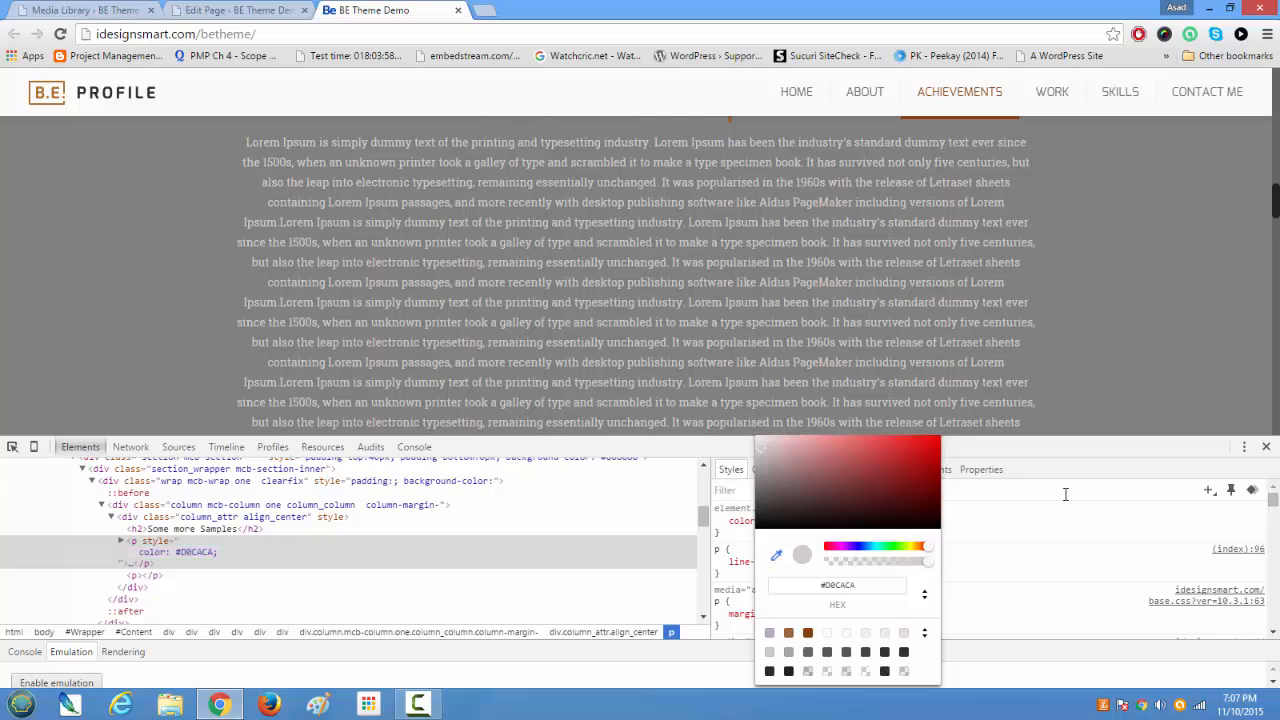
{"action": "left_click", "coordinate": [1054, 530]}
{"action": "left_click", "coordinate": [792, 522]}
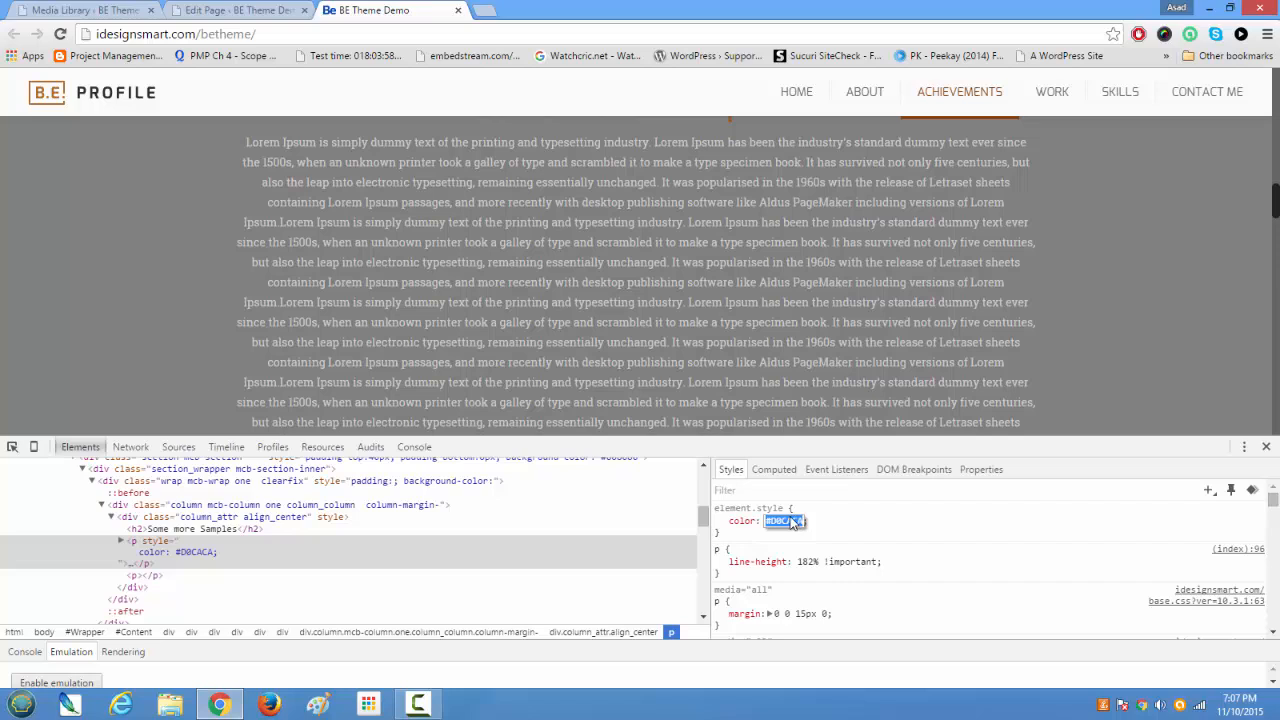
Step: Add an inline font-size style with the value large to the inspected Lorem Ipsum paragraph
{"action": "left_click", "coordinate": [852, 523]}
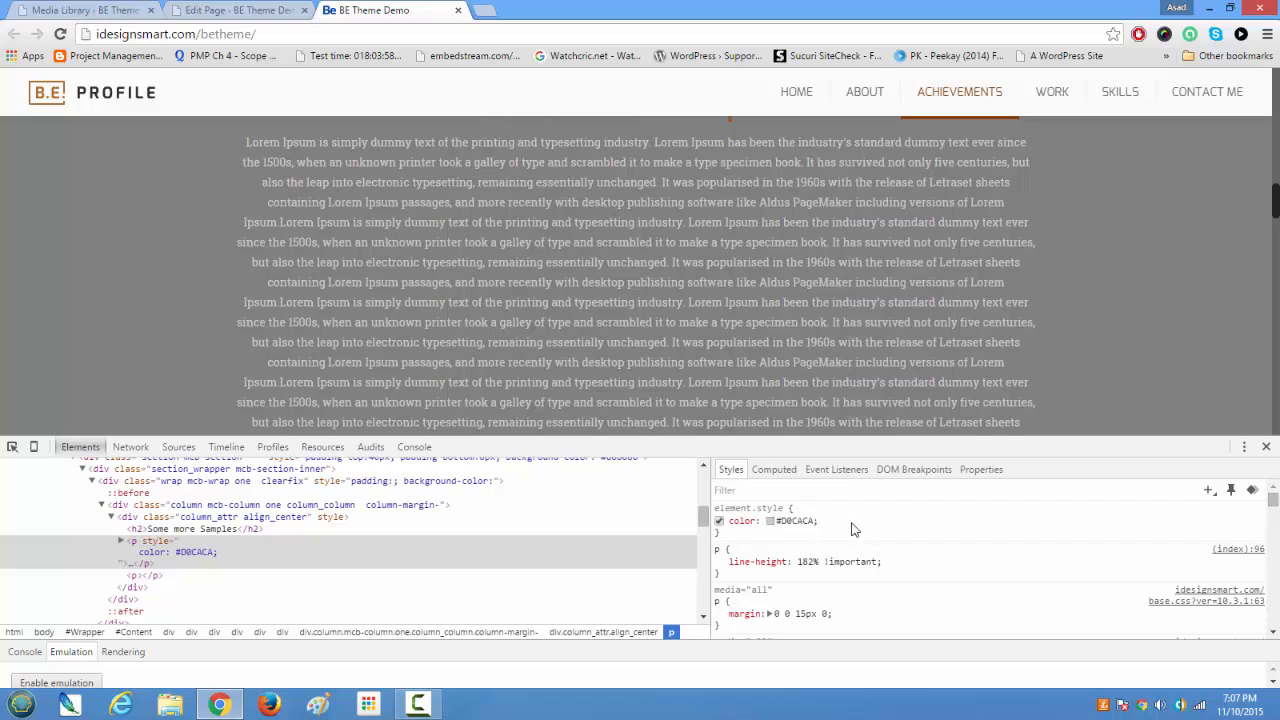
{"action": "left_click", "coordinate": [851, 523]}
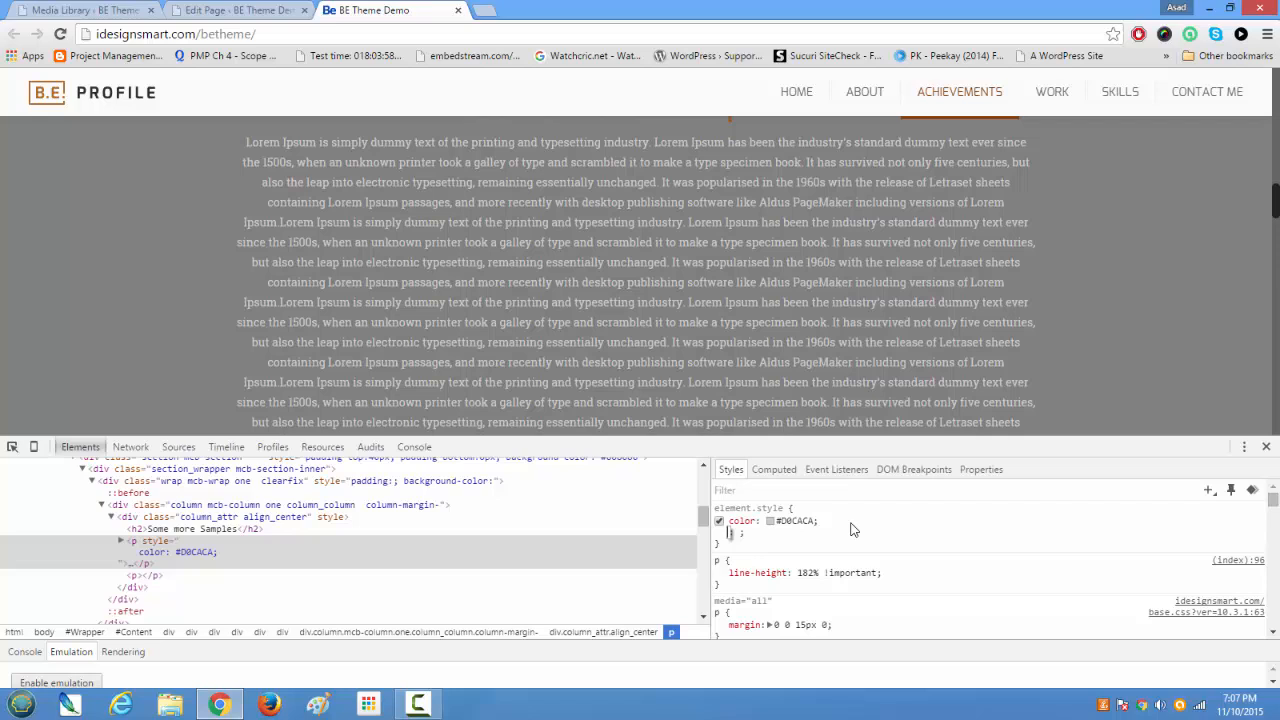
{"action": "type", "text": "font"}
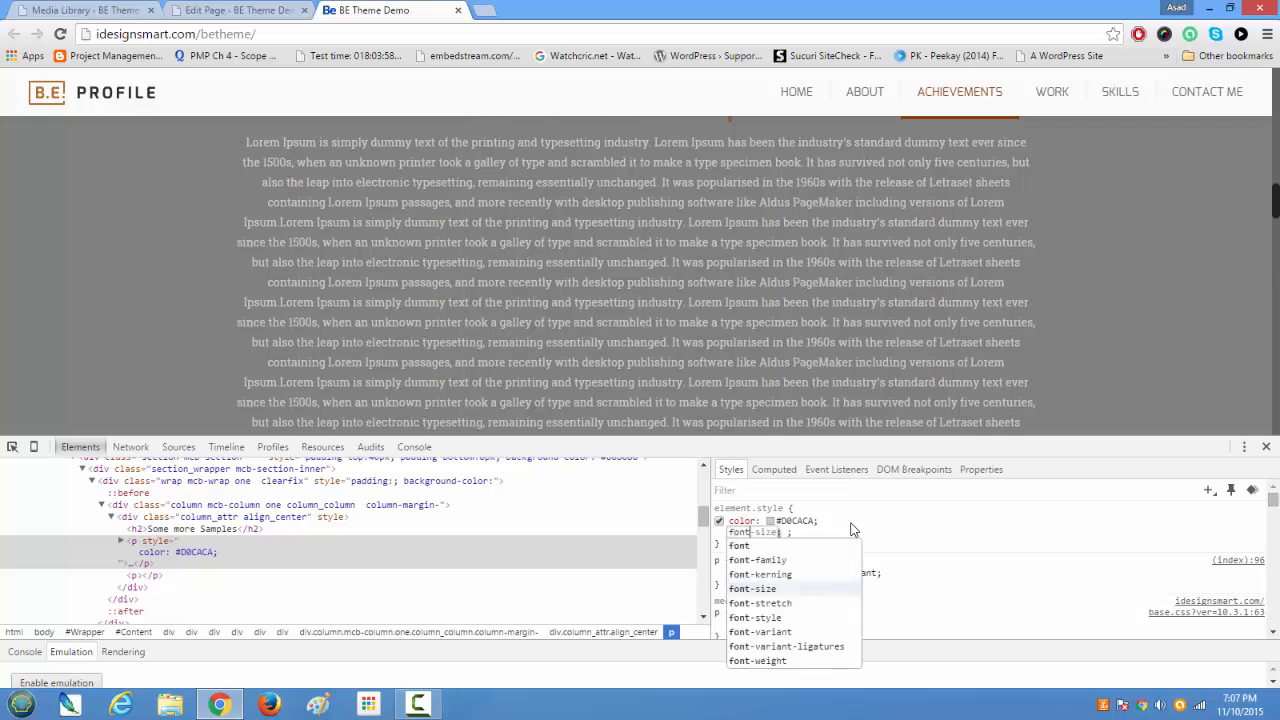
{"action": "key", "text": "Down"}
{"action": "key", "text": "Up"}
{"action": "key", "text": "Right"}
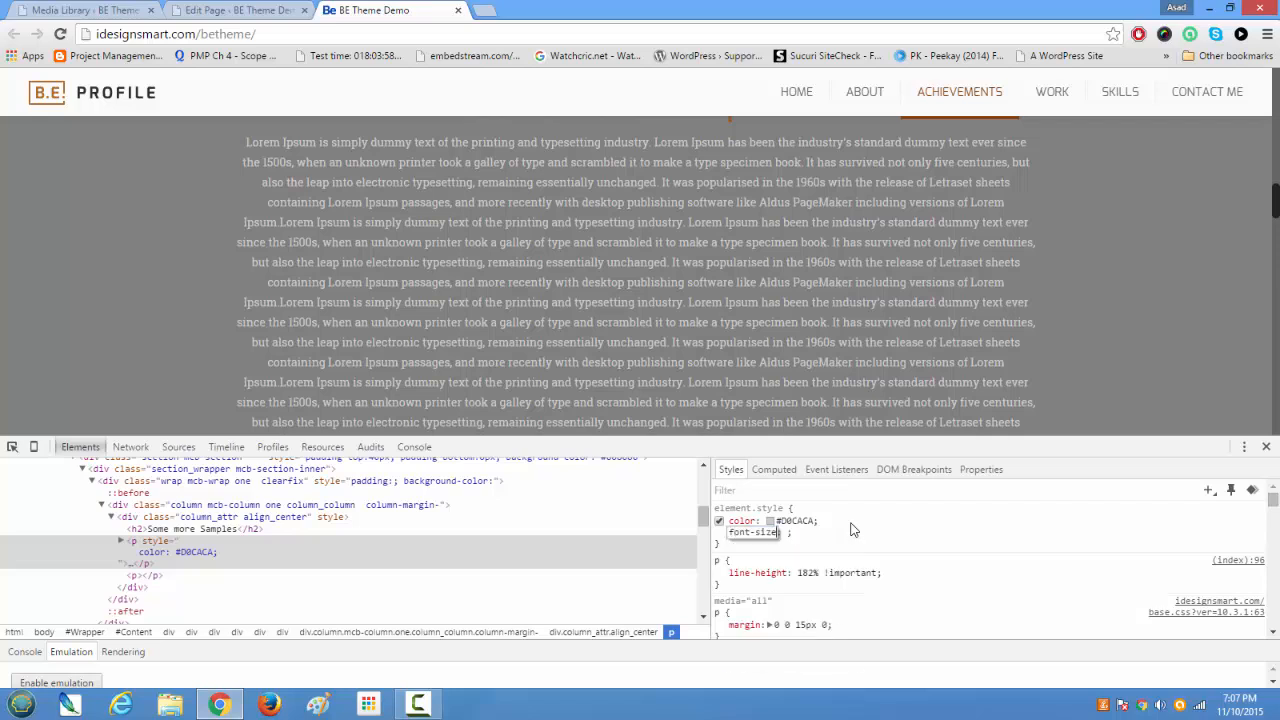
{"action": "key", "text": "Tab"}
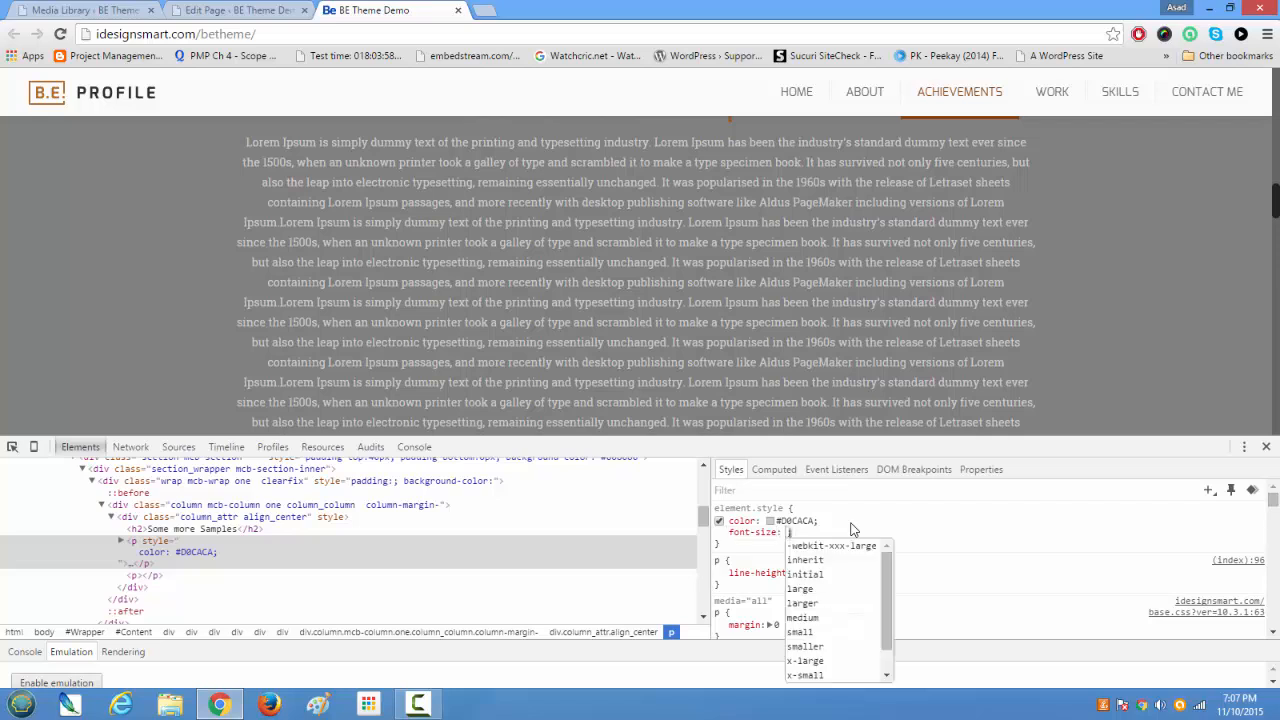
{"action": "key", "text": "Down"}
{"action": "key", "text": "Down"}
{"action": "key", "text": "Down"}
{"action": "key", "text": "Down"}
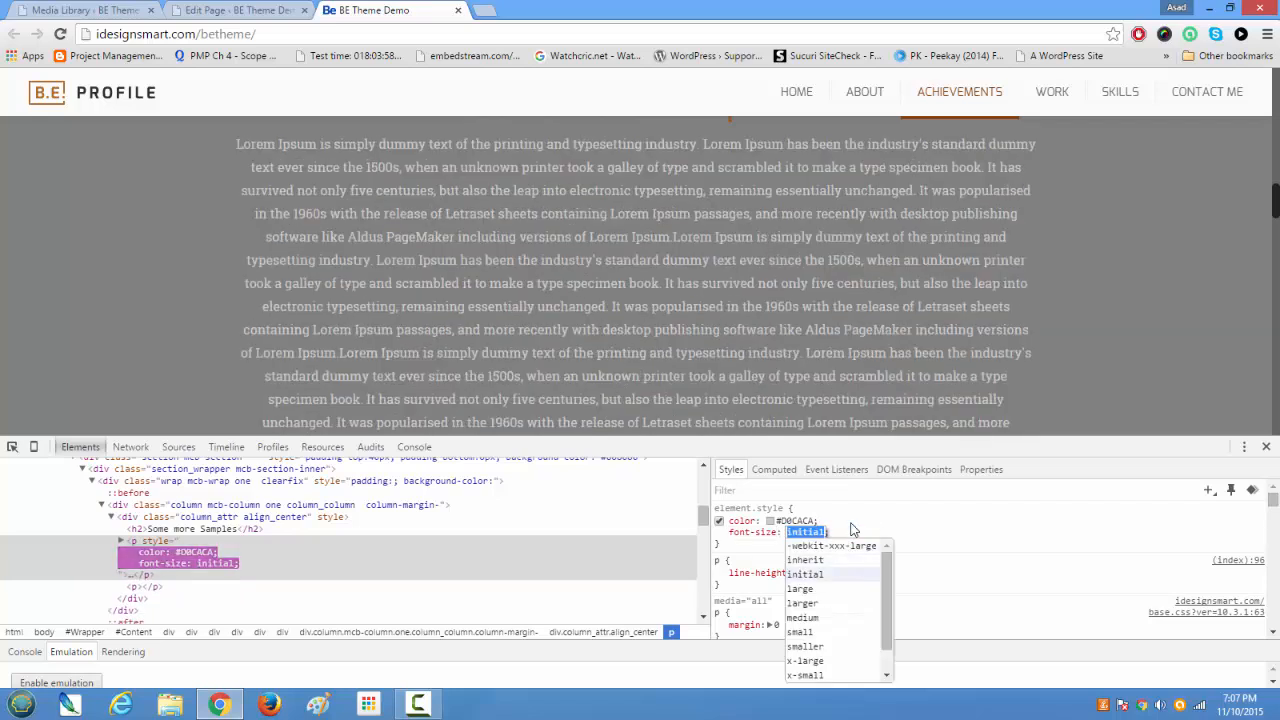
{"action": "key", "text": "Right"}
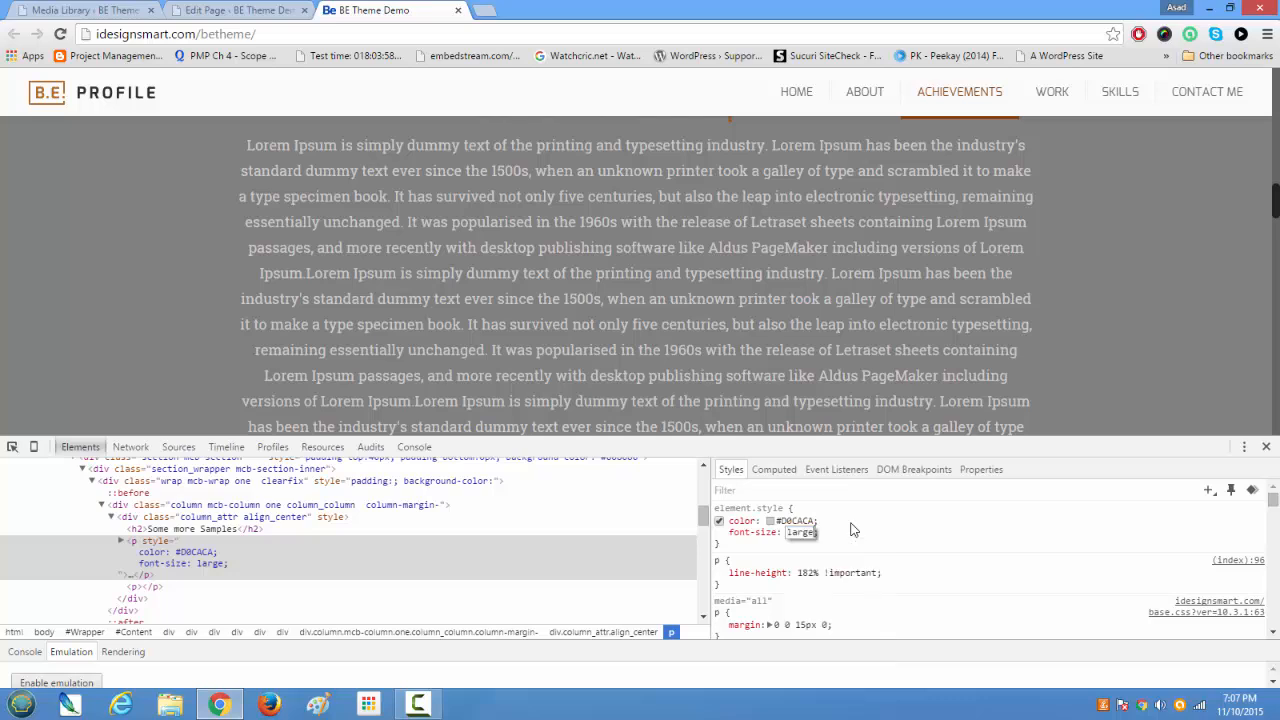
{"action": "left_click", "coordinate": [863, 540]}
{"action": "left_click_drag", "start_coordinate": [1274, 204], "coordinate": [1237, 223]}
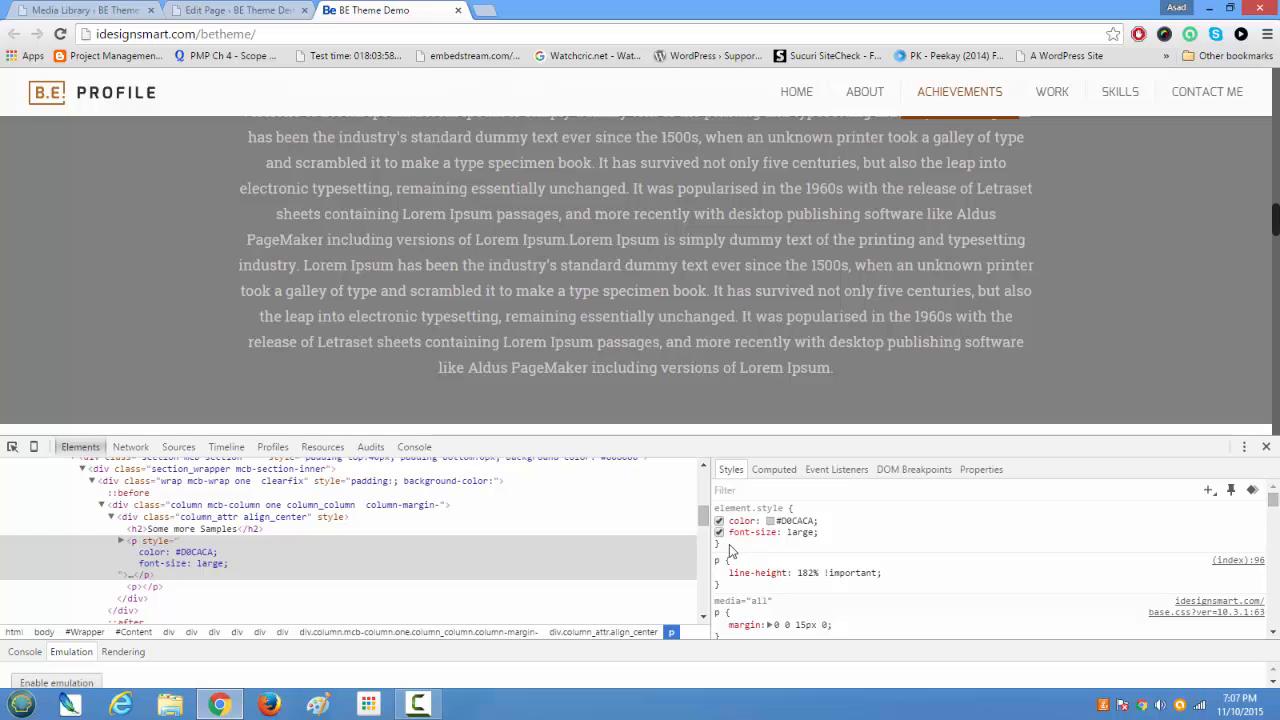
Step: Copy the paragraph's inline style declarations and open the Some more Samples column for editing in the WordPress page editor
{"action": "left_click_drag", "start_coordinate": [729, 544], "coordinate": [791, 508]}
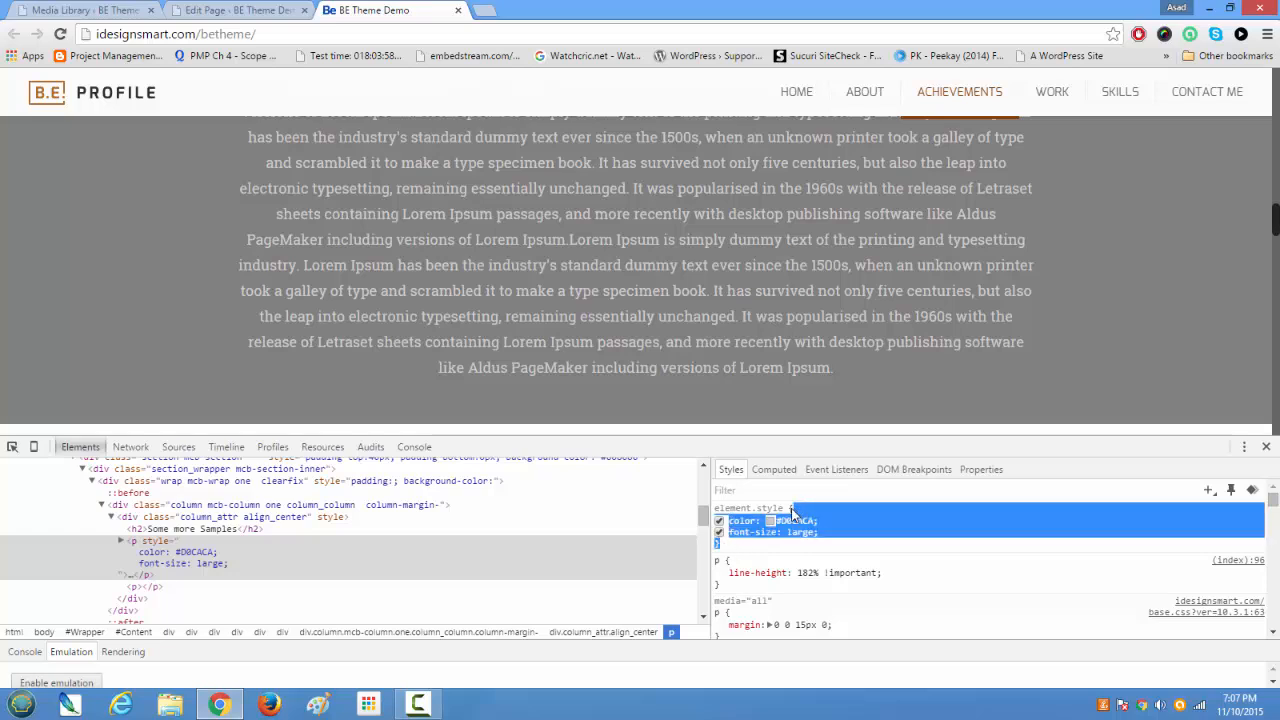
{"action": "left_click", "coordinate": [215, 10]}
{"action": "scroll", "coordinate": [485, 398], "scroll_direction": "down", "scroll_amount": 10}
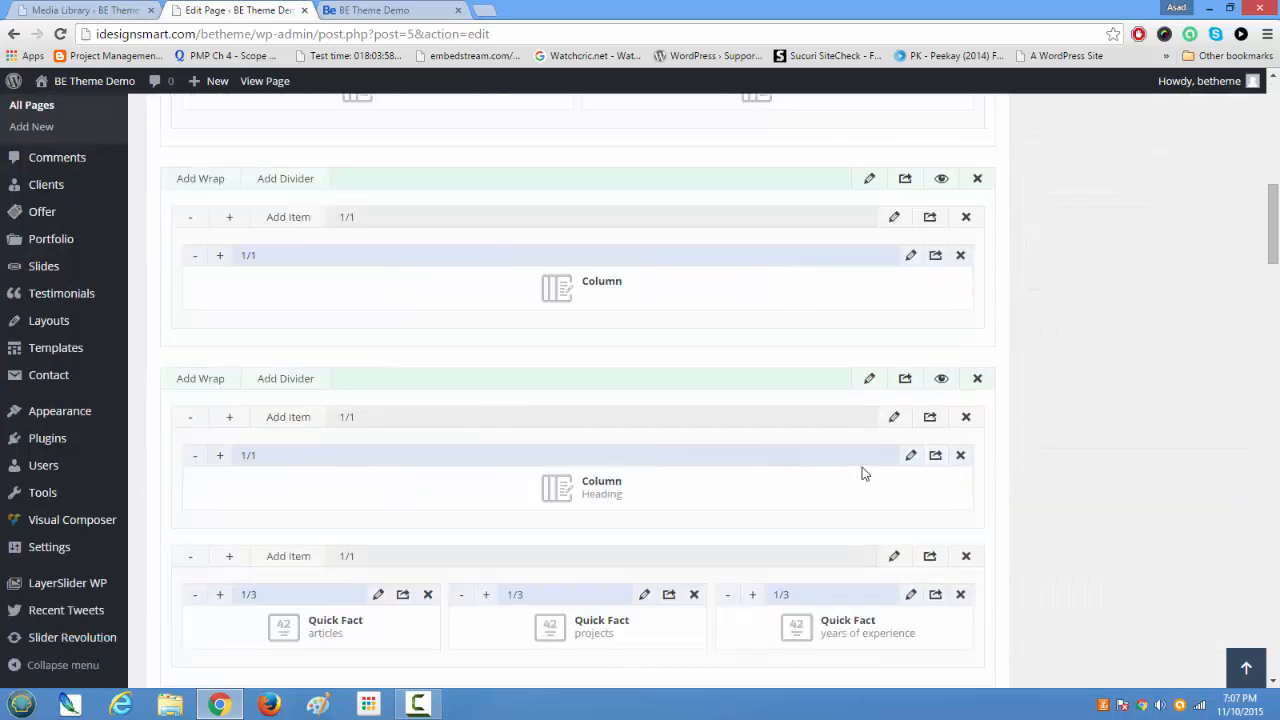
{"action": "left_click", "coordinate": [910, 457]}
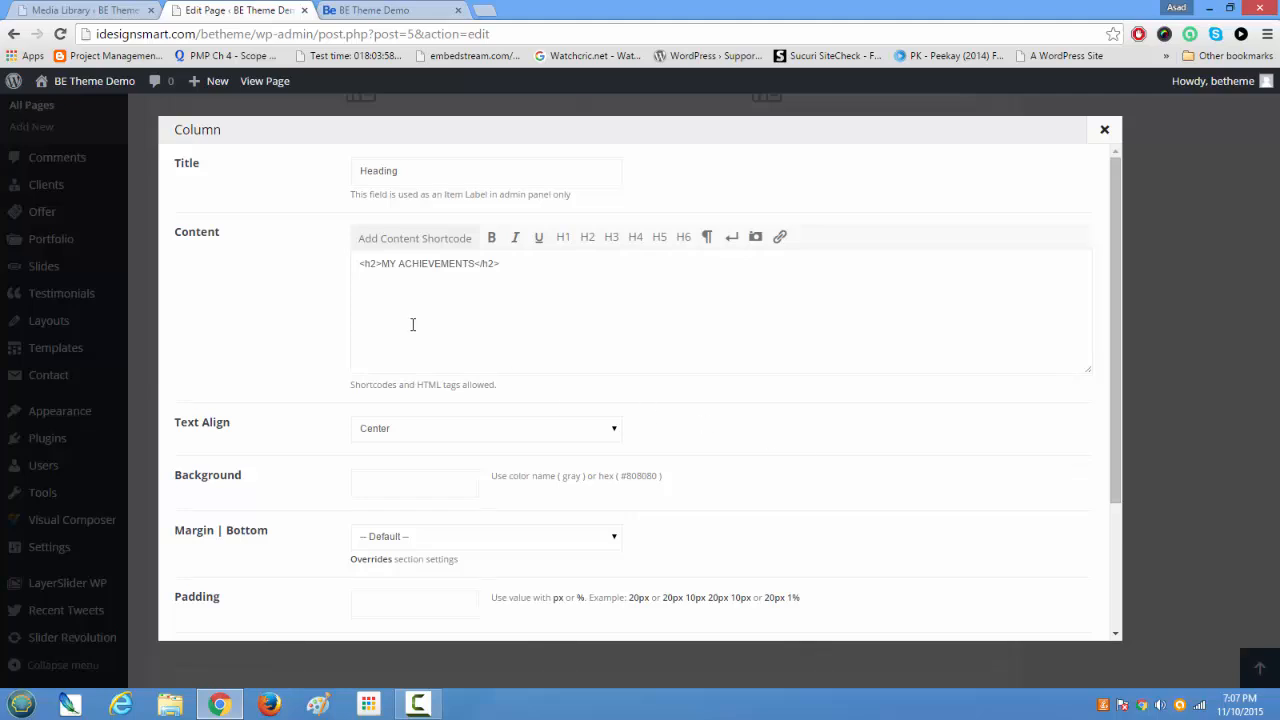
{"action": "left_click", "coordinate": [1104, 129]}
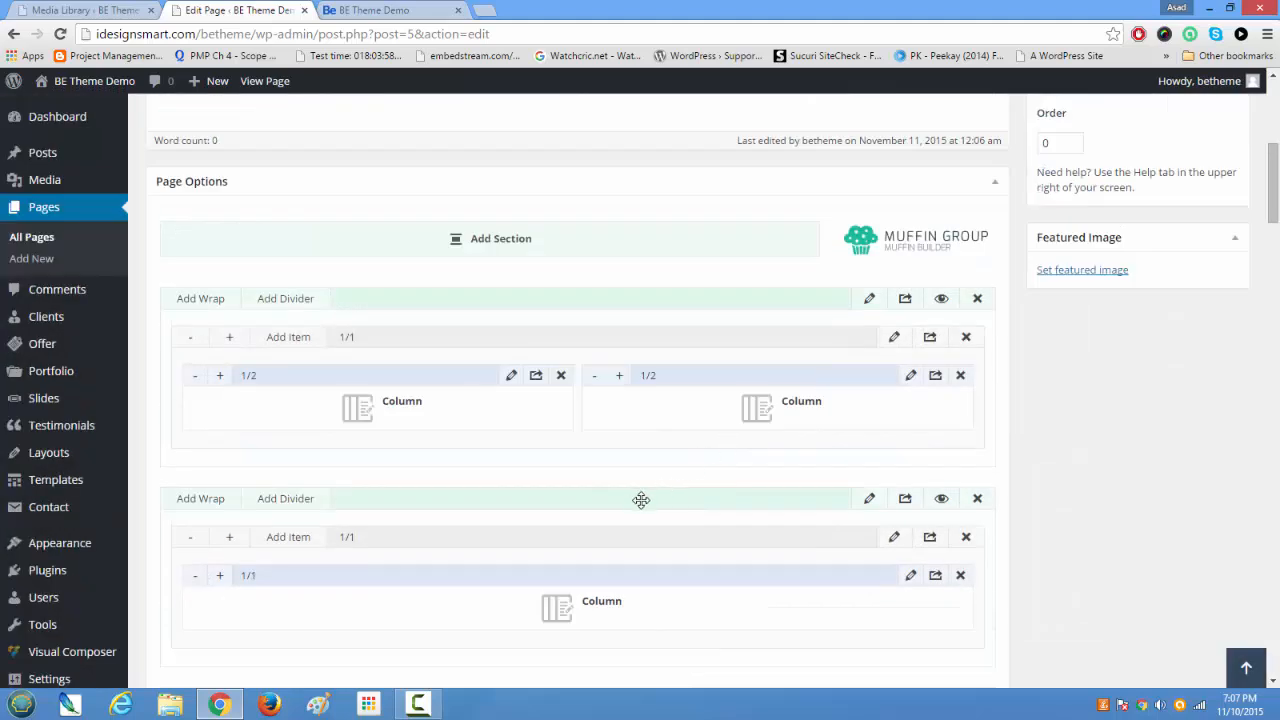
{"action": "left_click", "coordinate": [912, 579]}
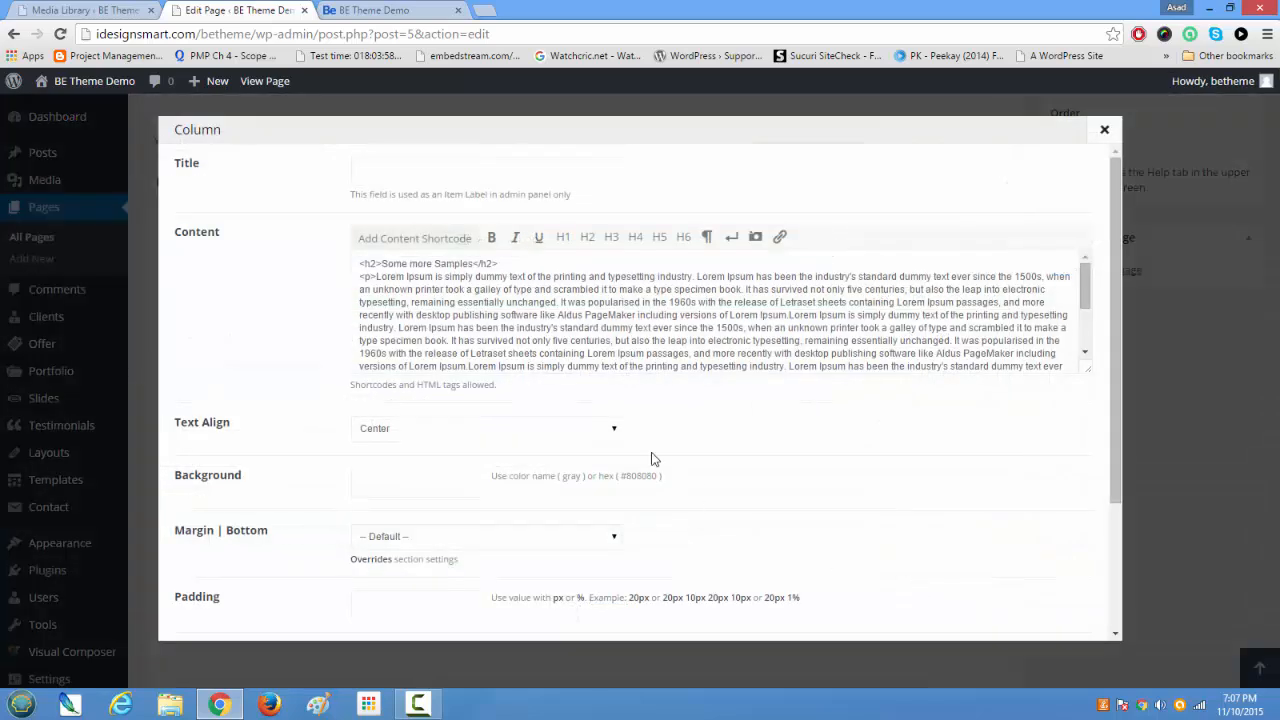
Step: Add a style attribute to the opening p tag and paste the copied color and font-size declarations into it
{"action": "left_click", "coordinate": [373, 279]}
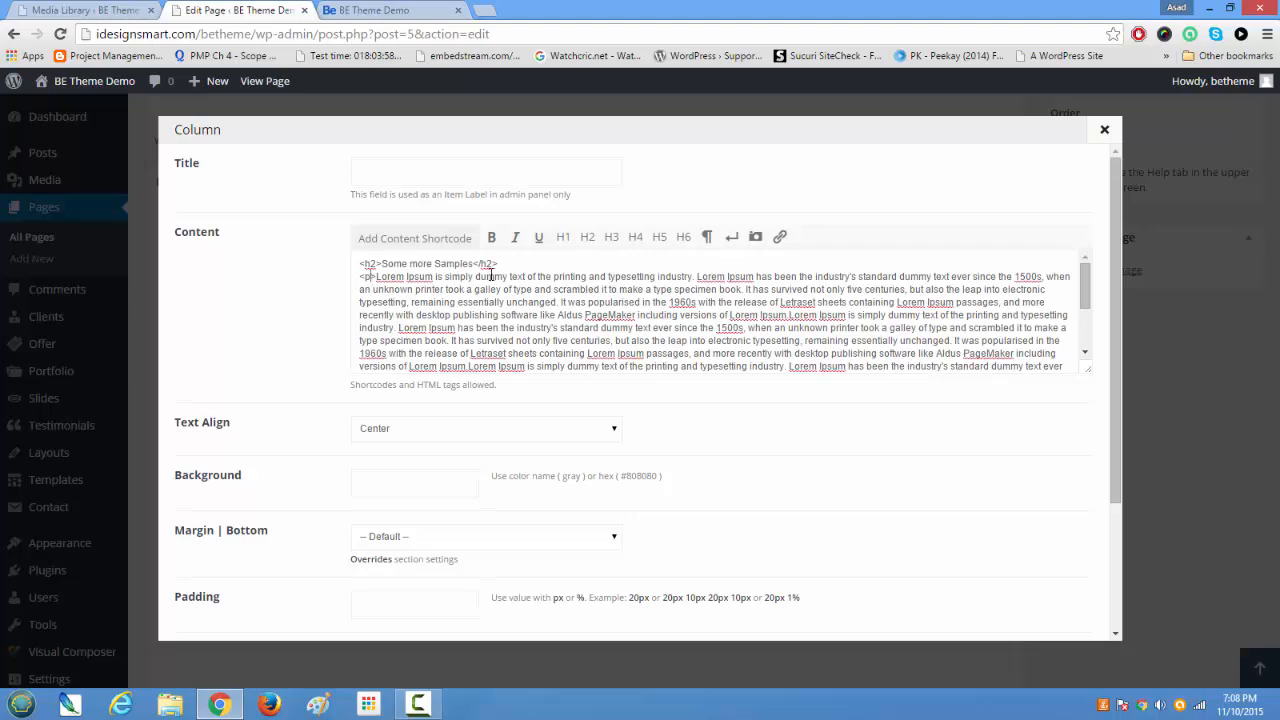
{"action": "type", "text": "style"}
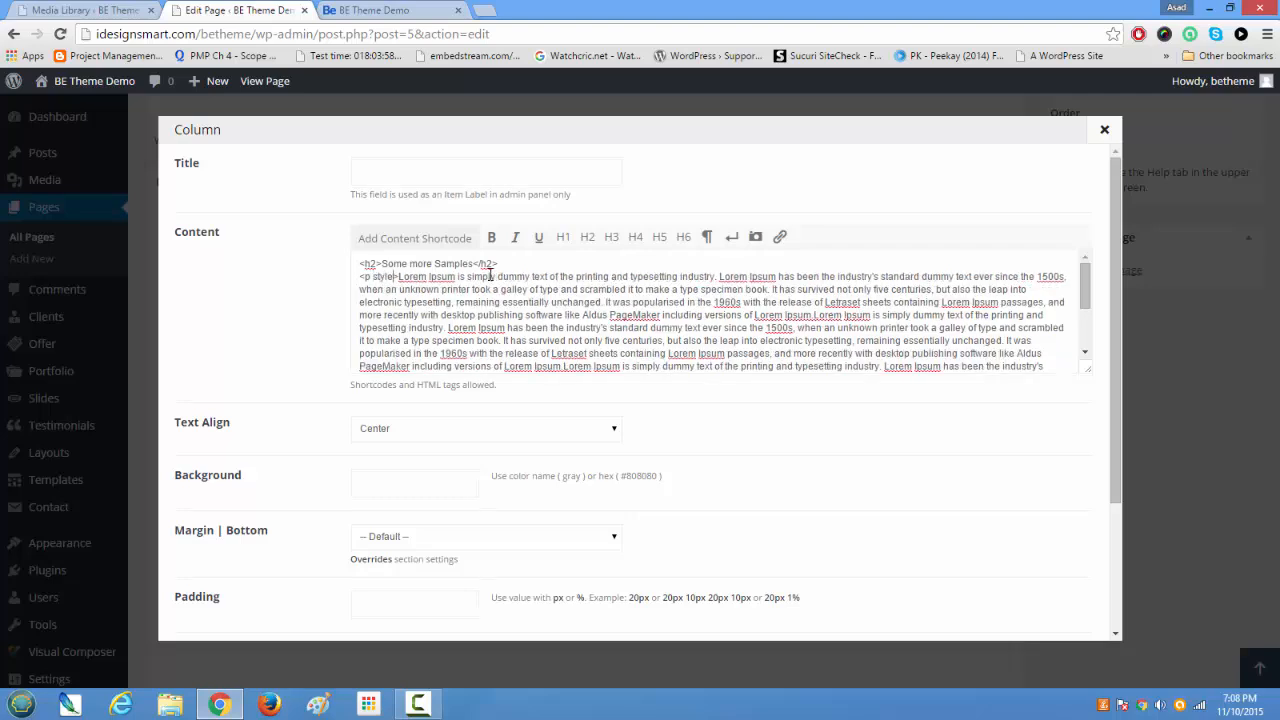
{"action": "type", "text": "=\"\""}
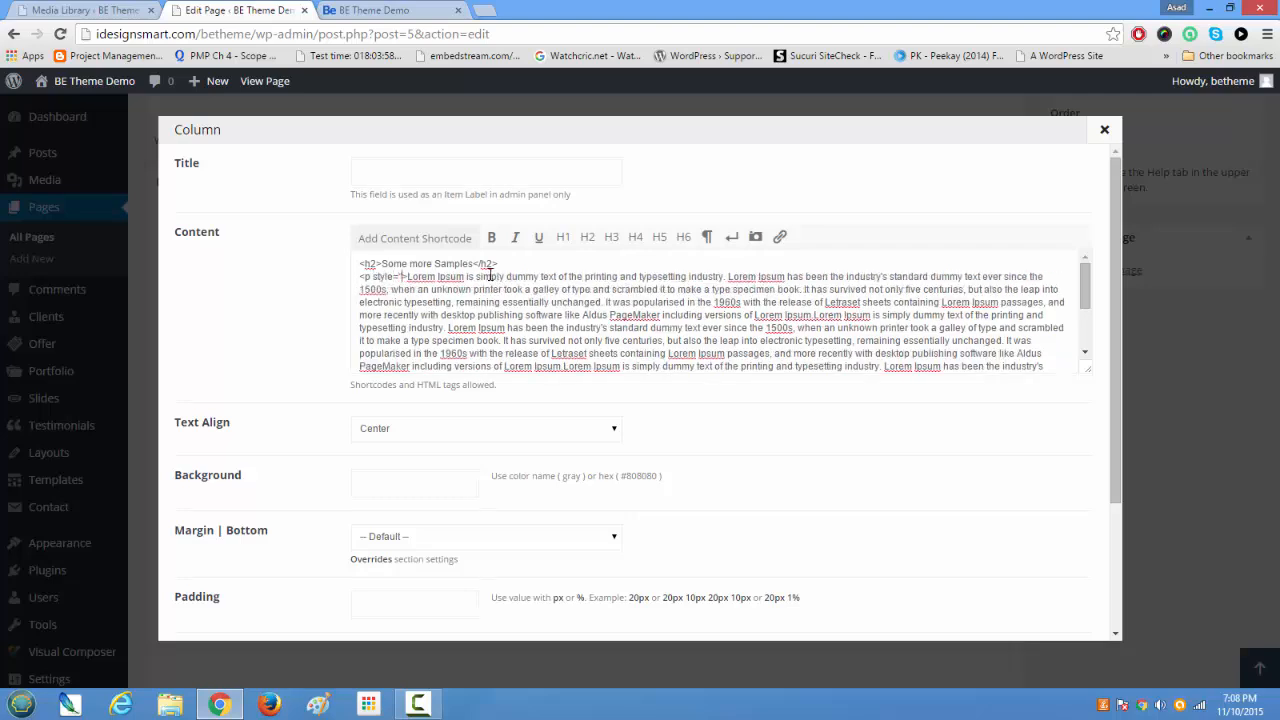
{"action": "type", "text": "{   color: #D0CACA;   font-size: large; }"}
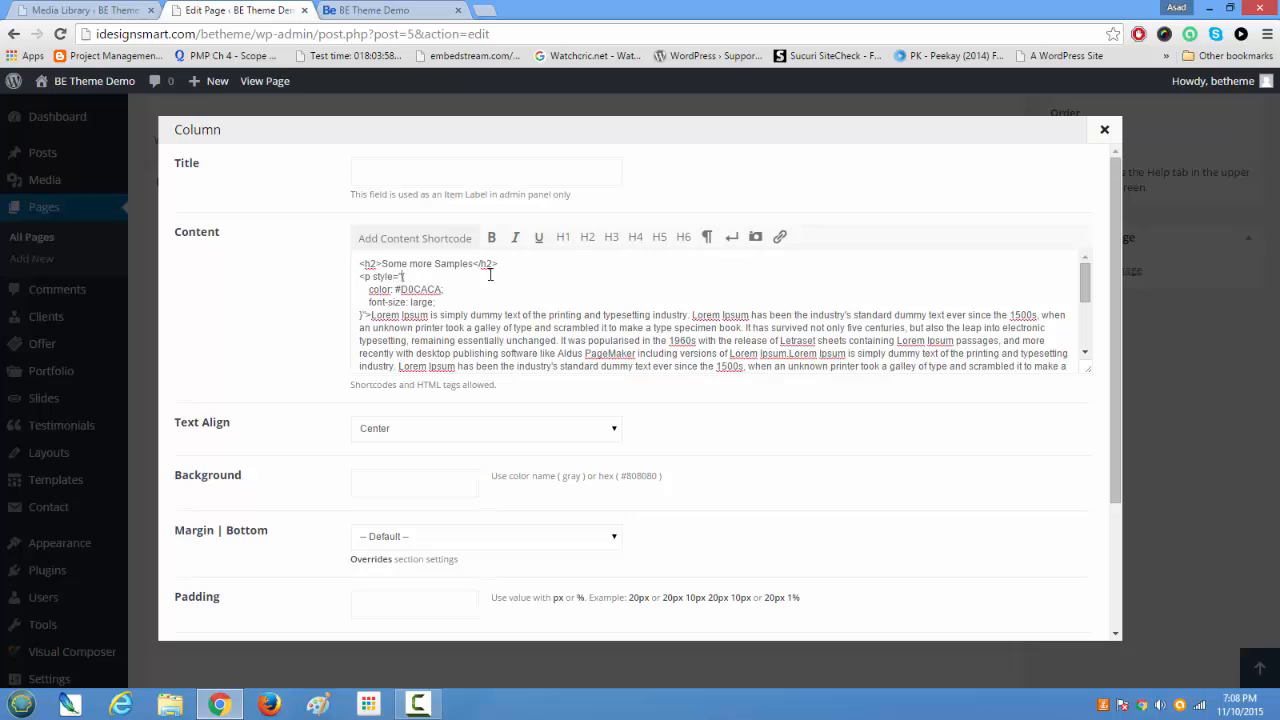
Step: Remove the stray line breaks, extra spaces and closing brace so the style attribute holds color: #D0CACA; font-size: large; on one line
{"action": "key", "text": "Delete"}
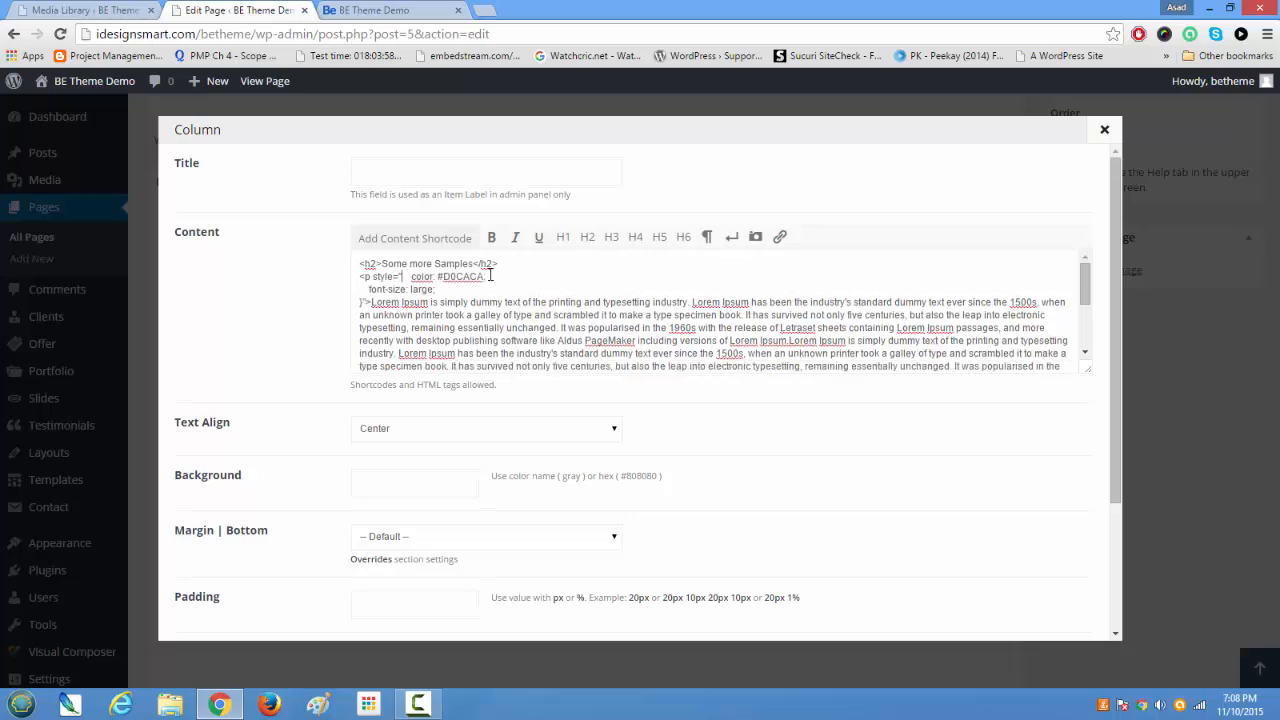
{"action": "key", "text": "Delete"}
{"action": "key", "text": "Delete"}
{"action": "key", "text": "Delete"}
{"action": "key", "text": "Delete"}
{"action": "key", "text": "Delete"}
{"action": "key", "text": "Delete"}
{"action": "key", "text": "Delete"}
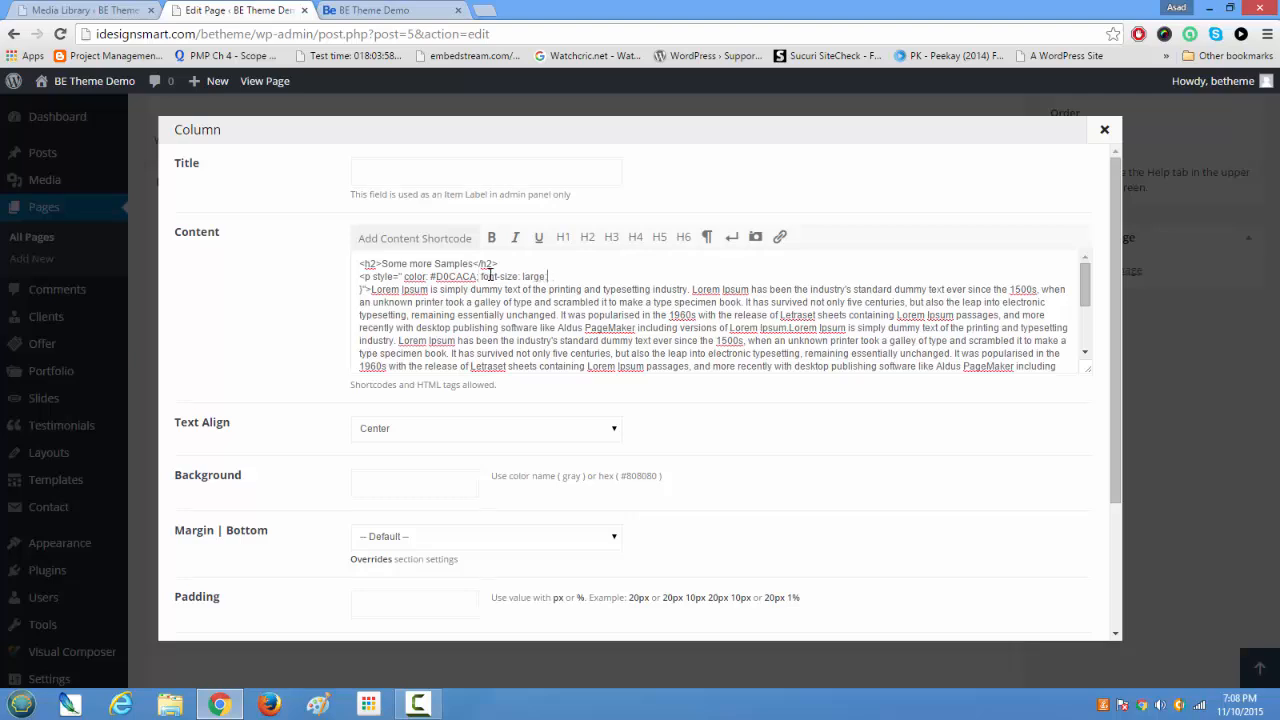
{"action": "key", "text": "Delete"}
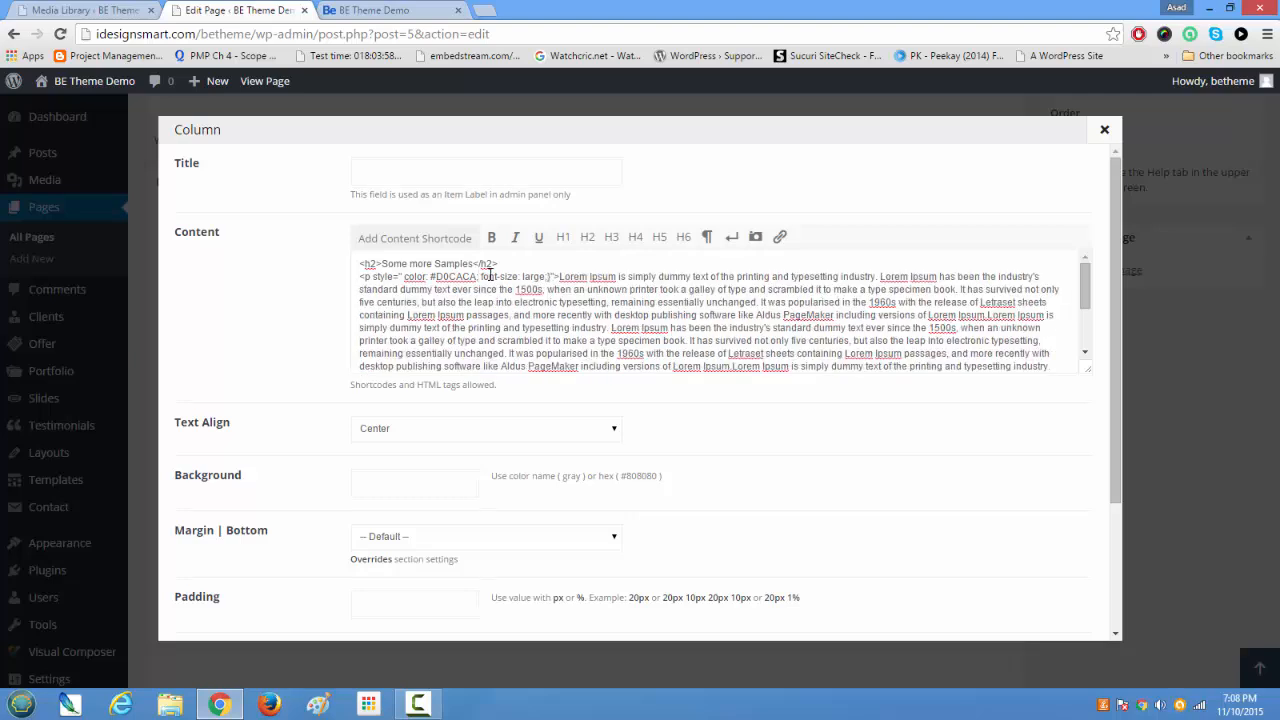
{"action": "key", "text": "BackSpace"}
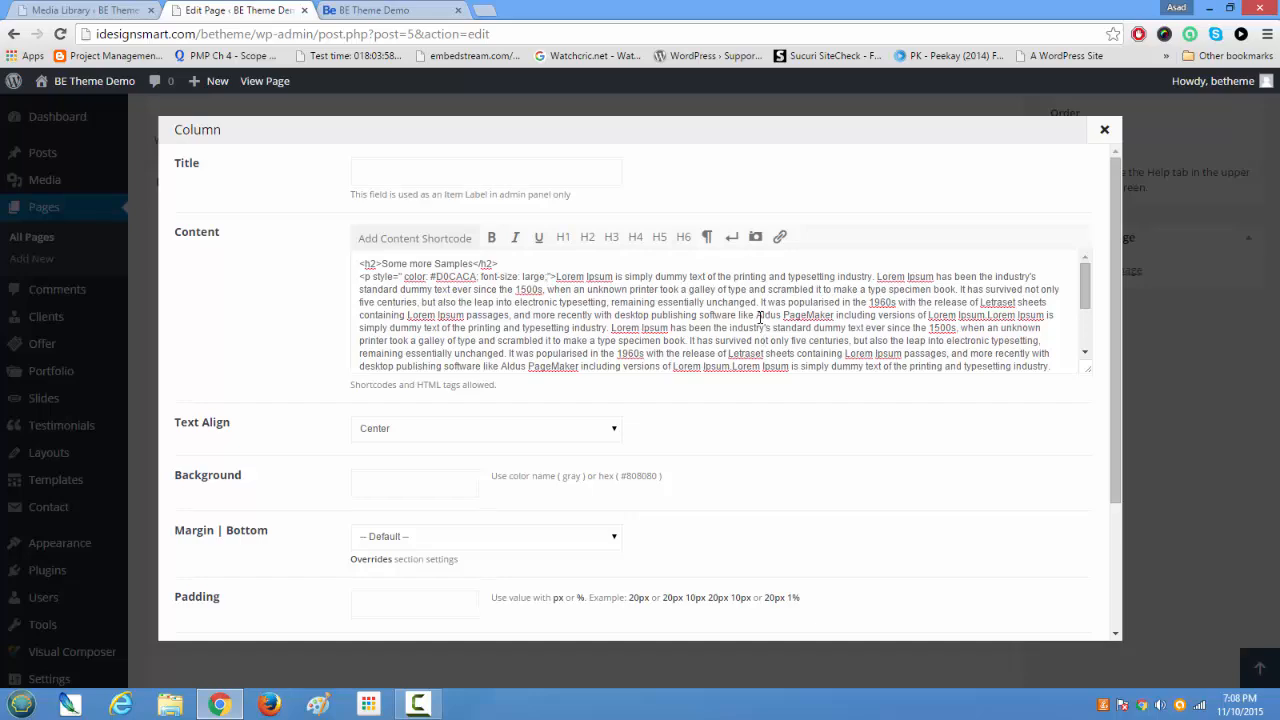
Step: Return to the live demo page and inspect the Some more Samples heading in the developer tools
{"action": "left_click", "coordinate": [370, 10]}
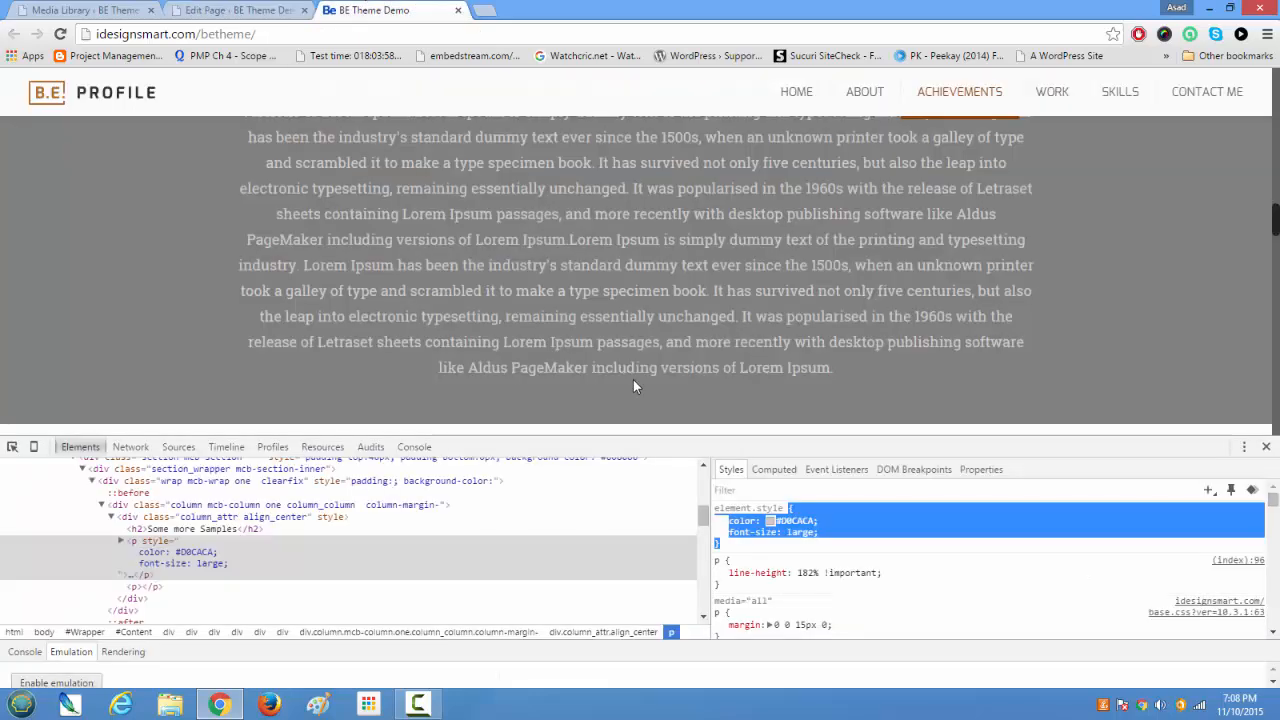
{"action": "scroll", "coordinate": [633, 386], "scroll_direction": "up", "scroll_amount": 5}
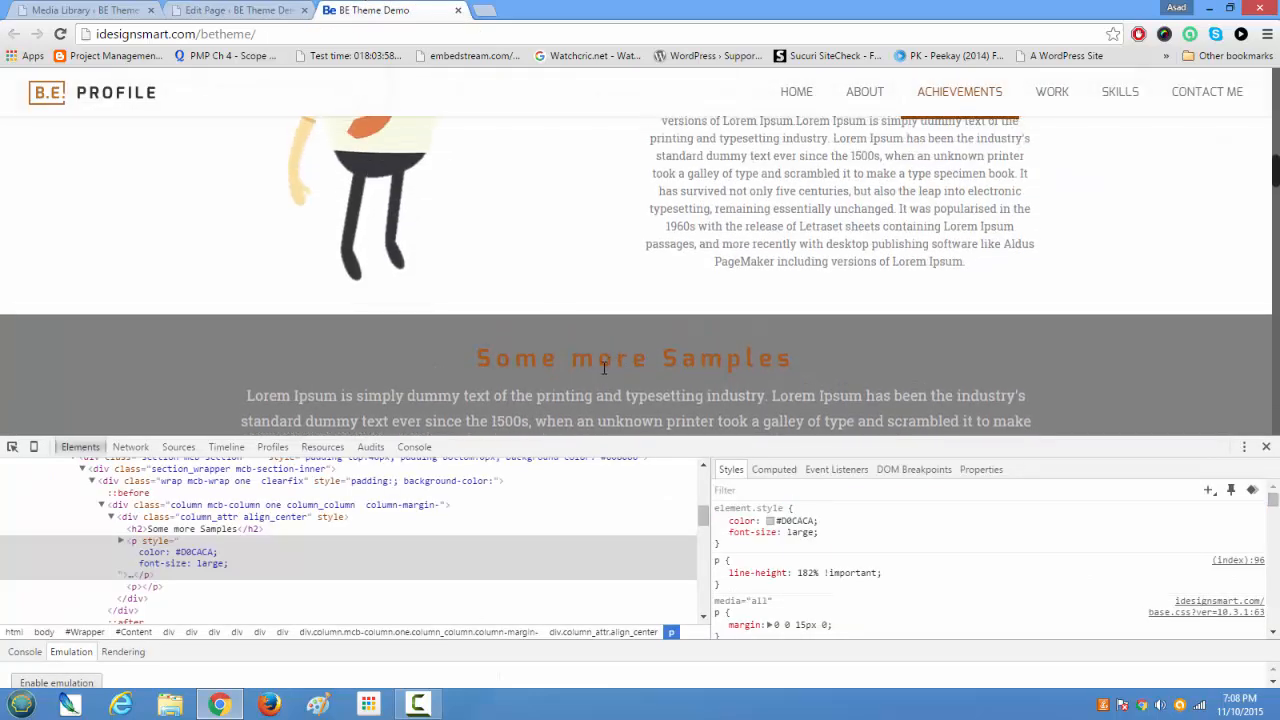
{"action": "right_click", "coordinate": [603, 366]}
{"action": "left_click", "coordinate": [670, 568]}
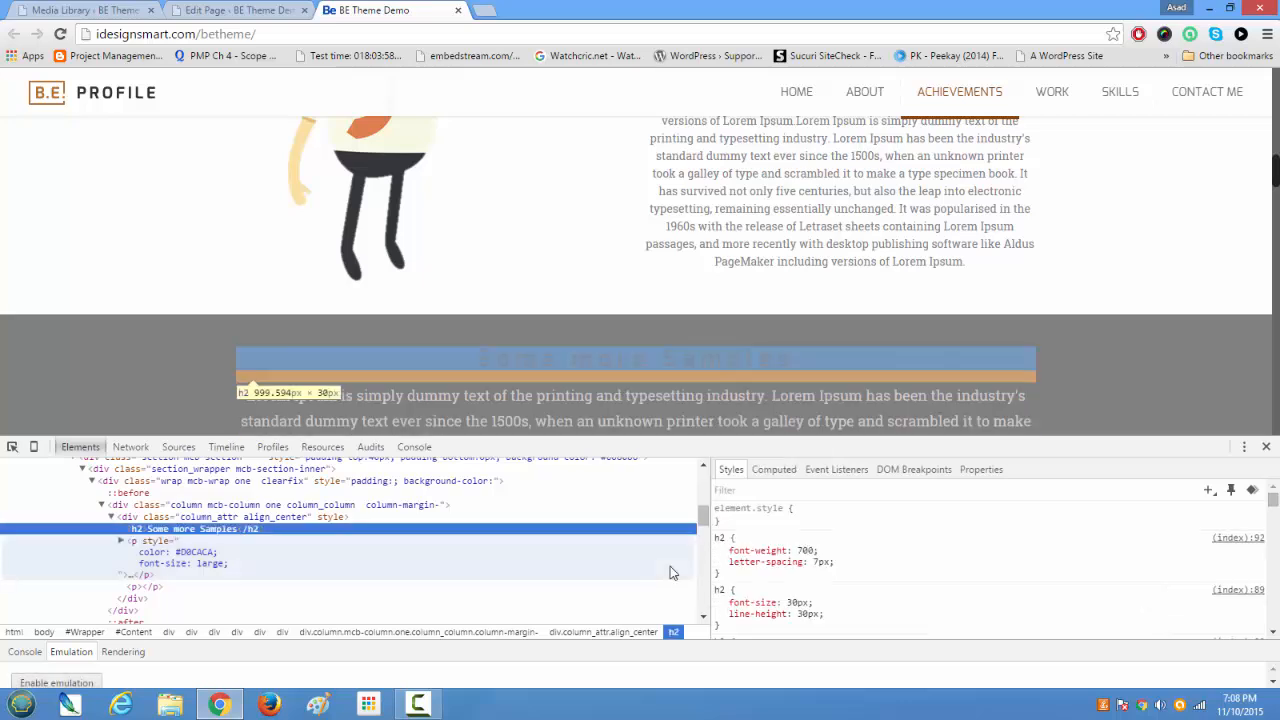
Step: Add an inline font-size property to the h2 heading and try the preset sizes down to large
{"action": "left_click", "coordinate": [806, 520]}
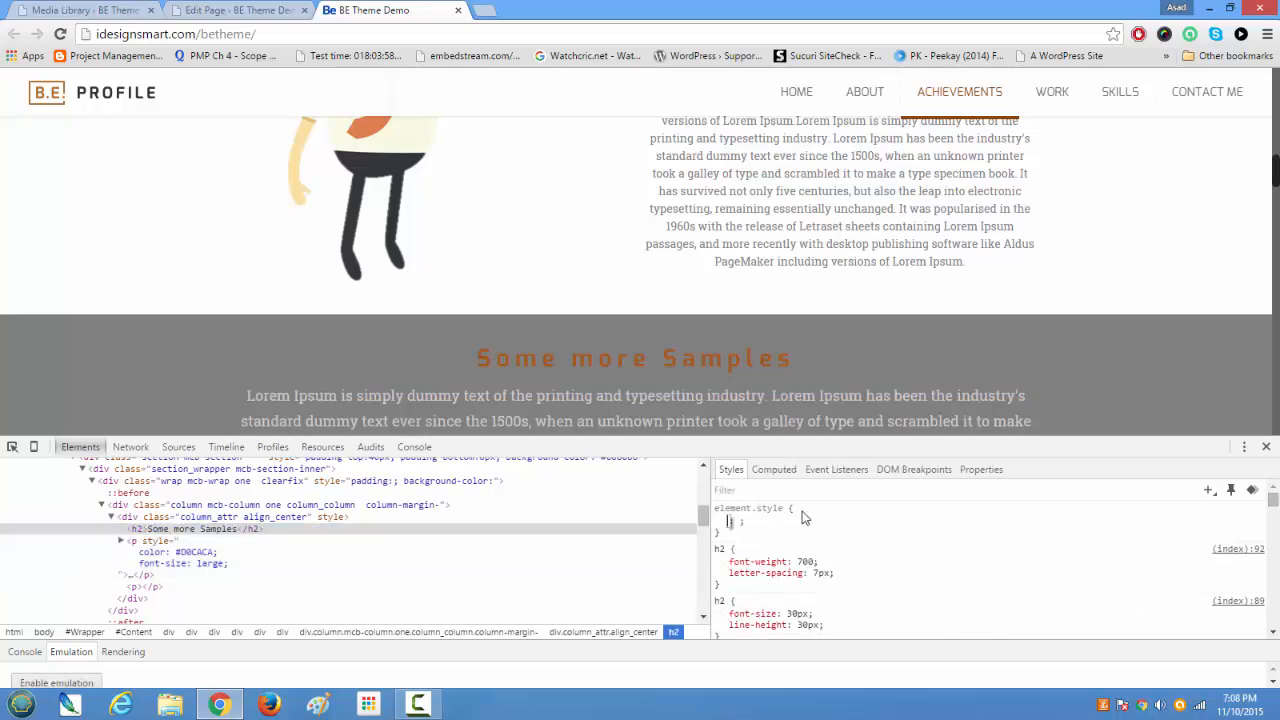
{"action": "type", "text": "font"}
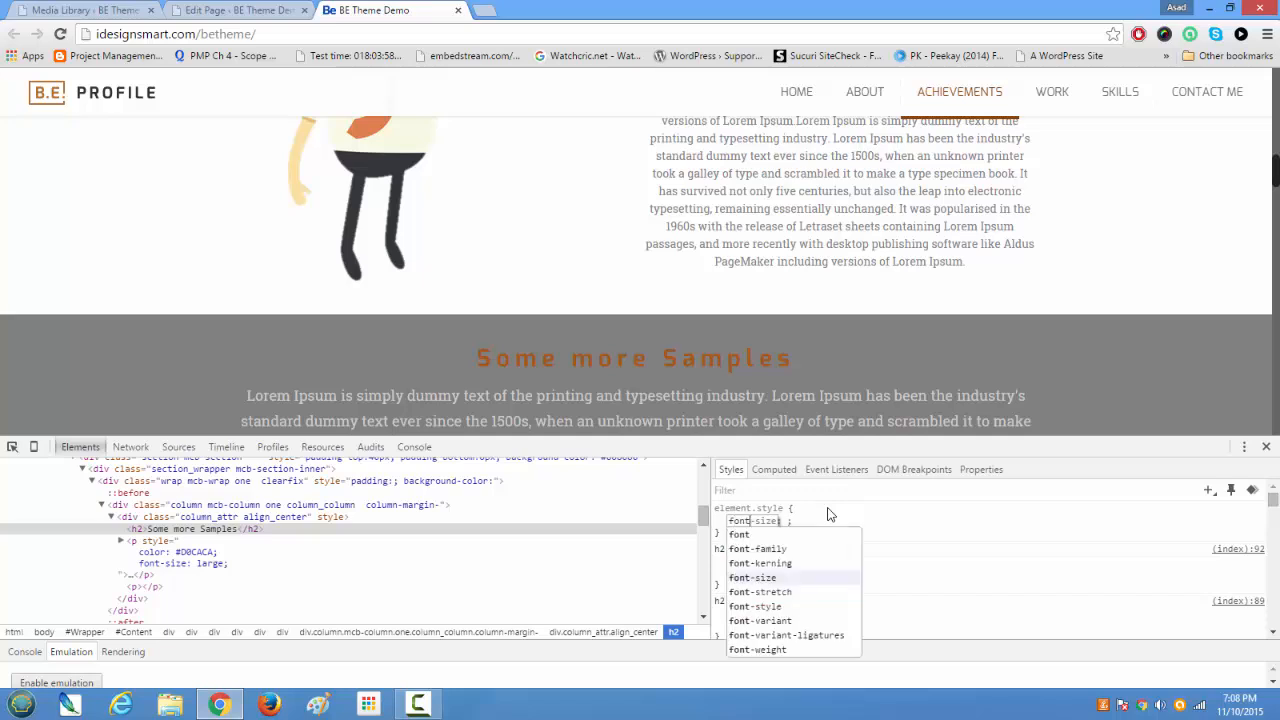
{"action": "key", "text": "Down"}
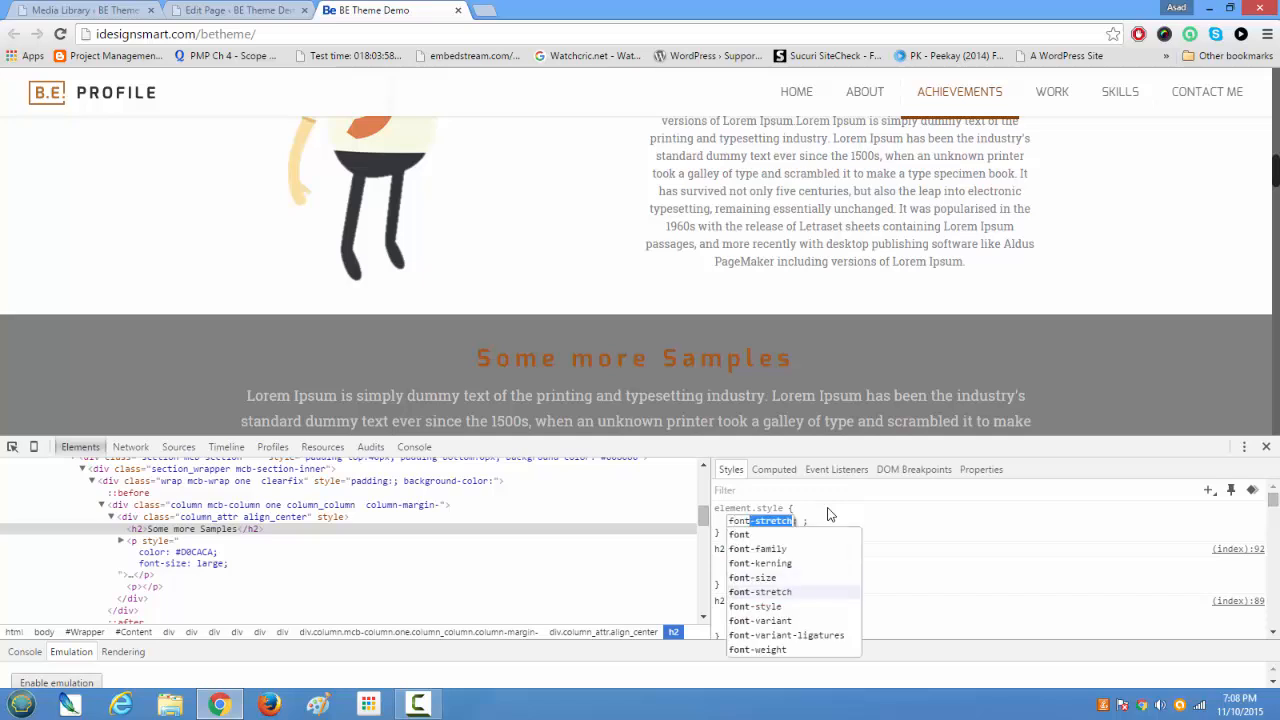
{"action": "key", "text": "Up"}
{"action": "key", "text": "Right"}
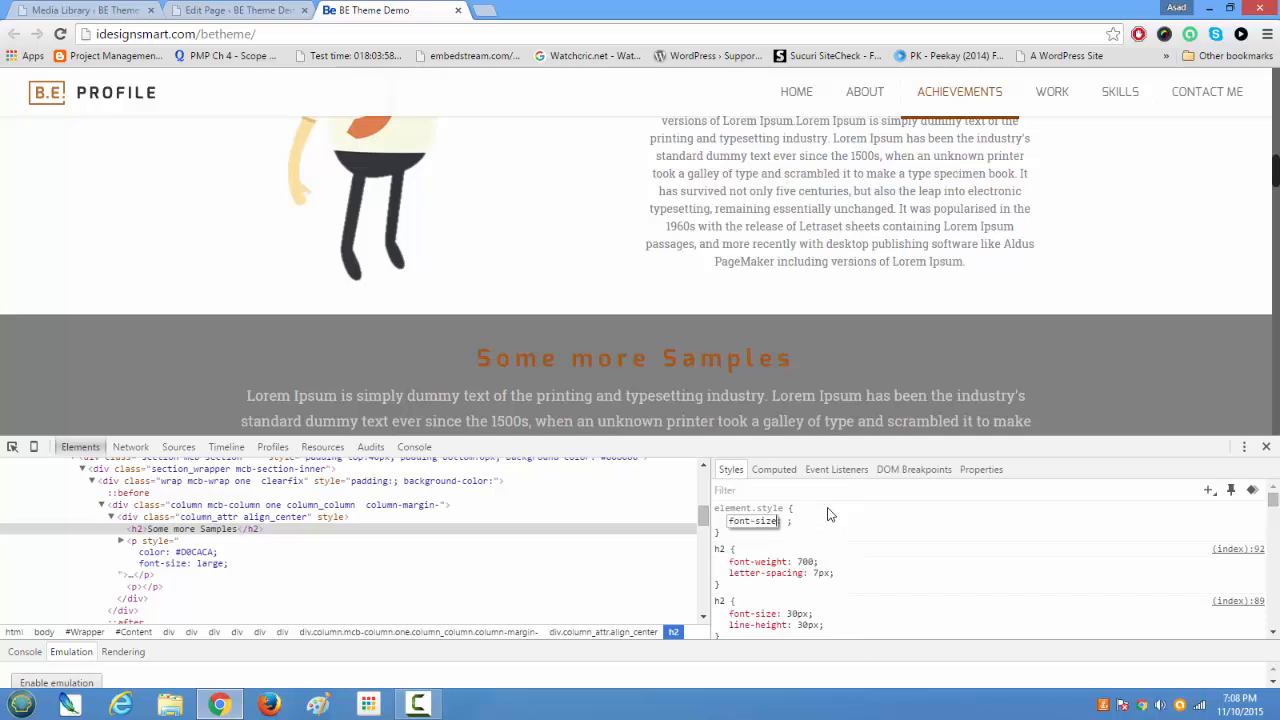
{"action": "key", "text": "Tab"}
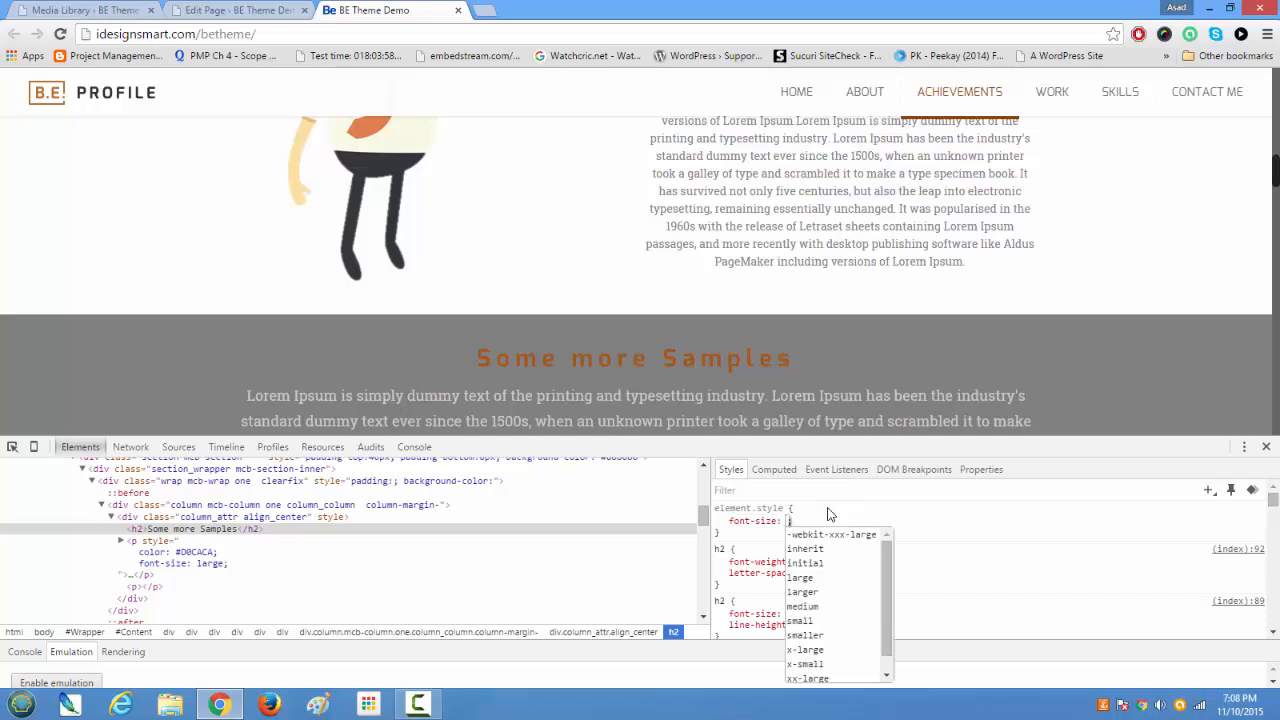
{"action": "key", "text": "Down"}
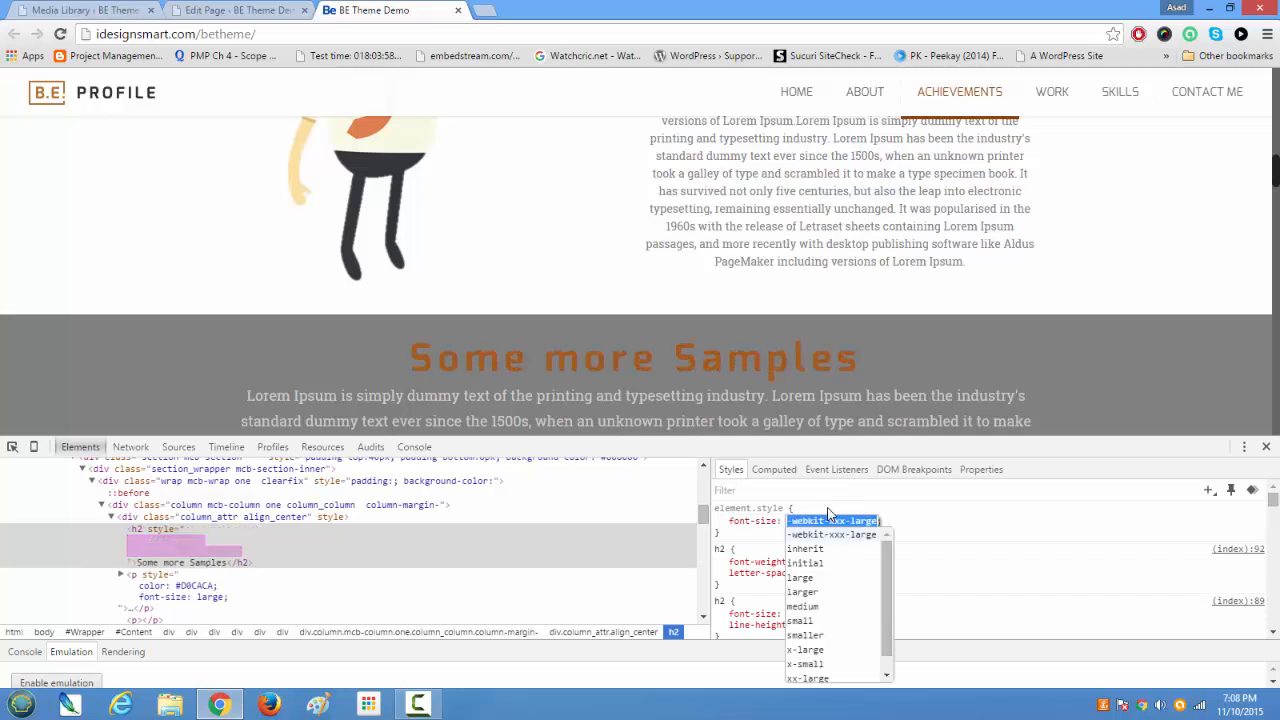
{"action": "key", "text": "Down"}
{"action": "key", "text": "Down"}
{"action": "key", "text": "Down"}
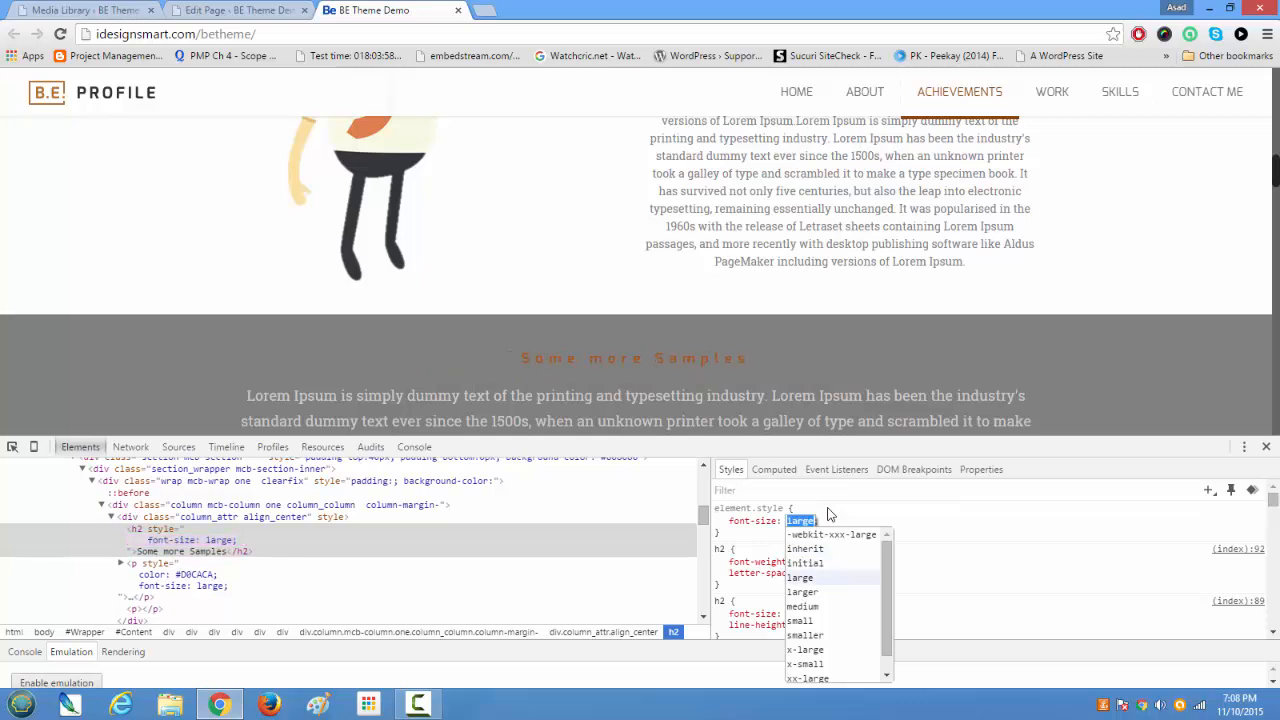
Step: Set the heading's inline font-size to 48px and start a new style declaration below it
{"action": "type", "text": "32px"}
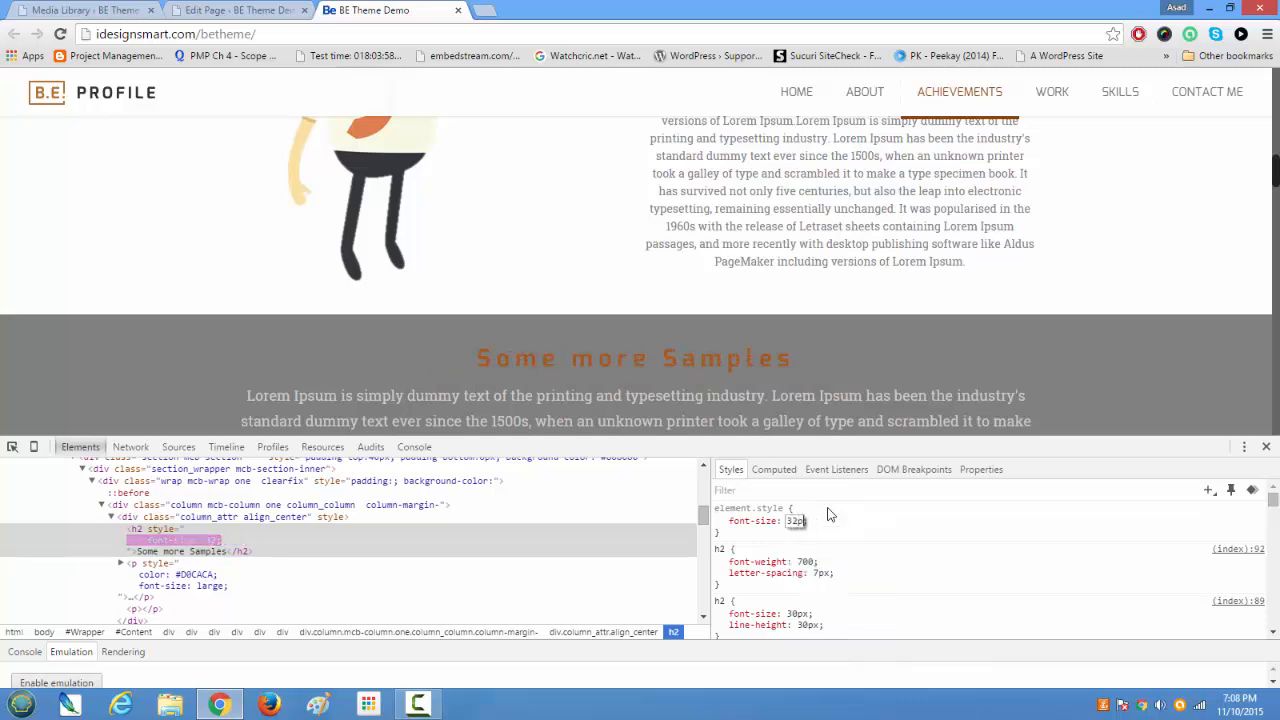
{"action": "key", "text": "BackSpace"}
{"action": "key", "text": "BackSpace"}
{"action": "key", "text": "BackSpace"}
{"action": "key", "text": "BackSpace"}
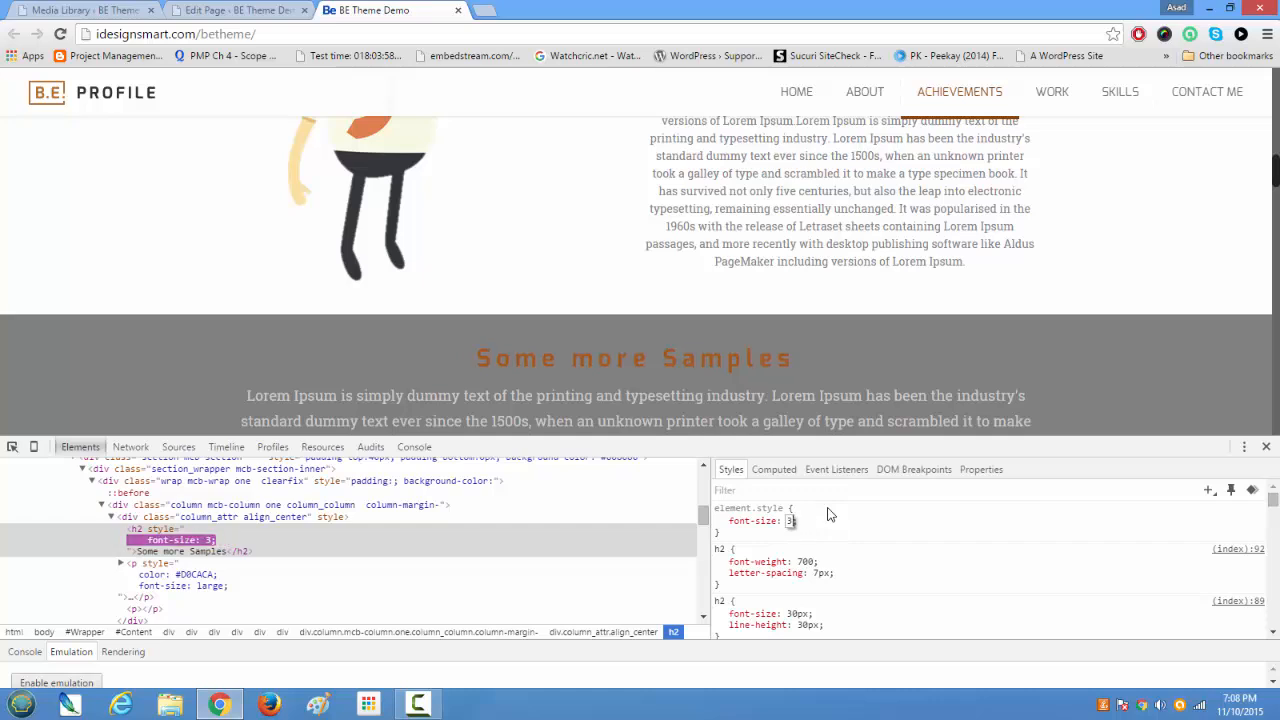
{"action": "type", "text": "48px"}
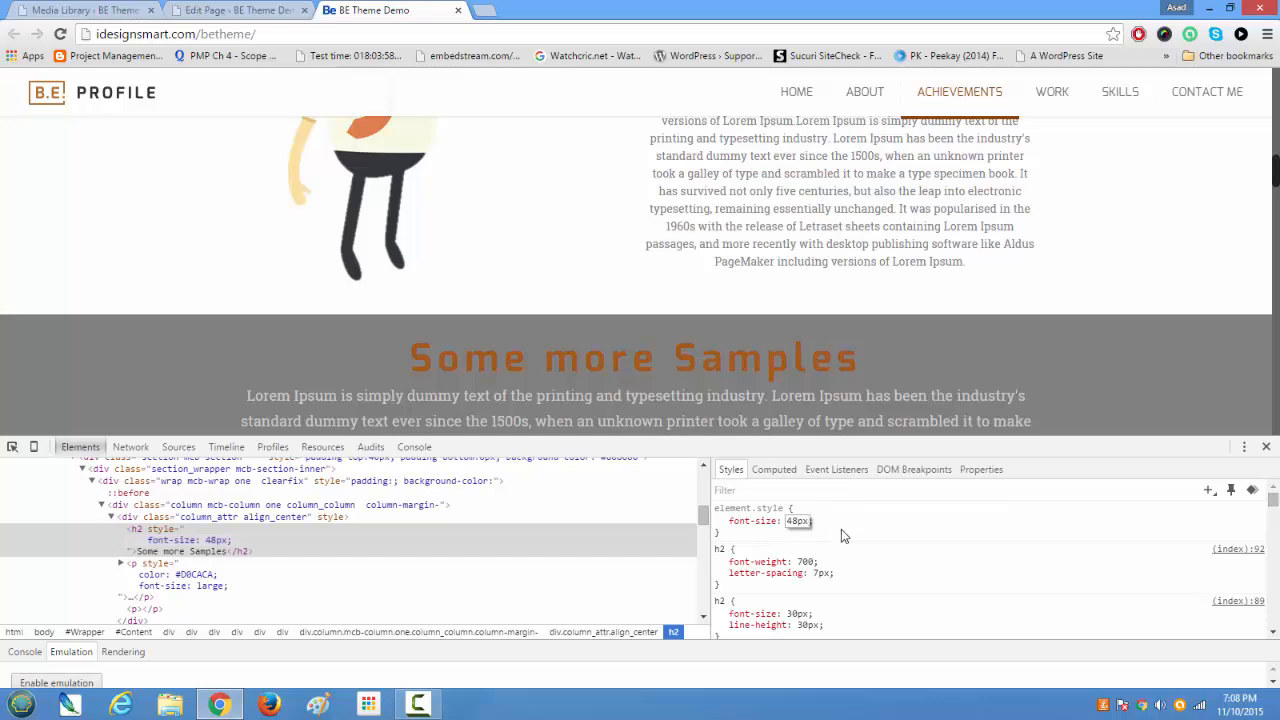
{"action": "left_click", "coordinate": [841, 529]}
{"action": "left_click", "coordinate": [832, 529]}
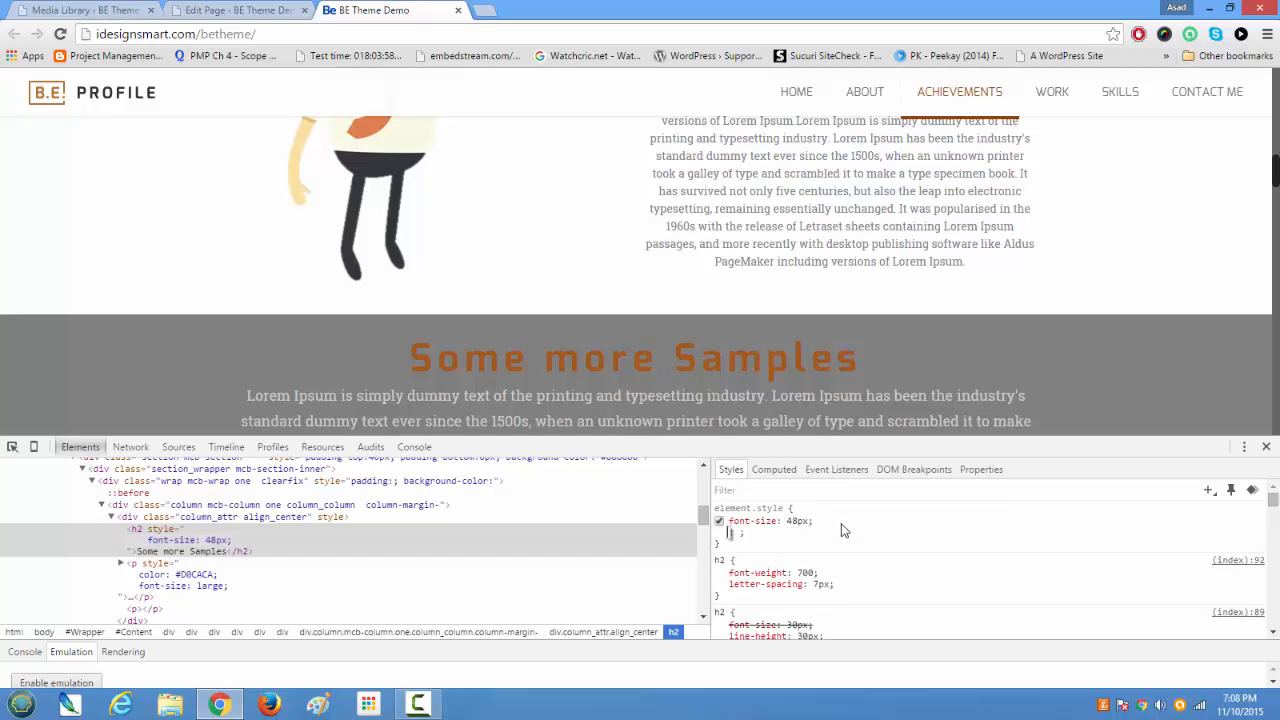
Step: Add an inline padding-bottom property to the h2 heading, trying 20px and settling on 40px
{"action": "type", "text": "padding"}
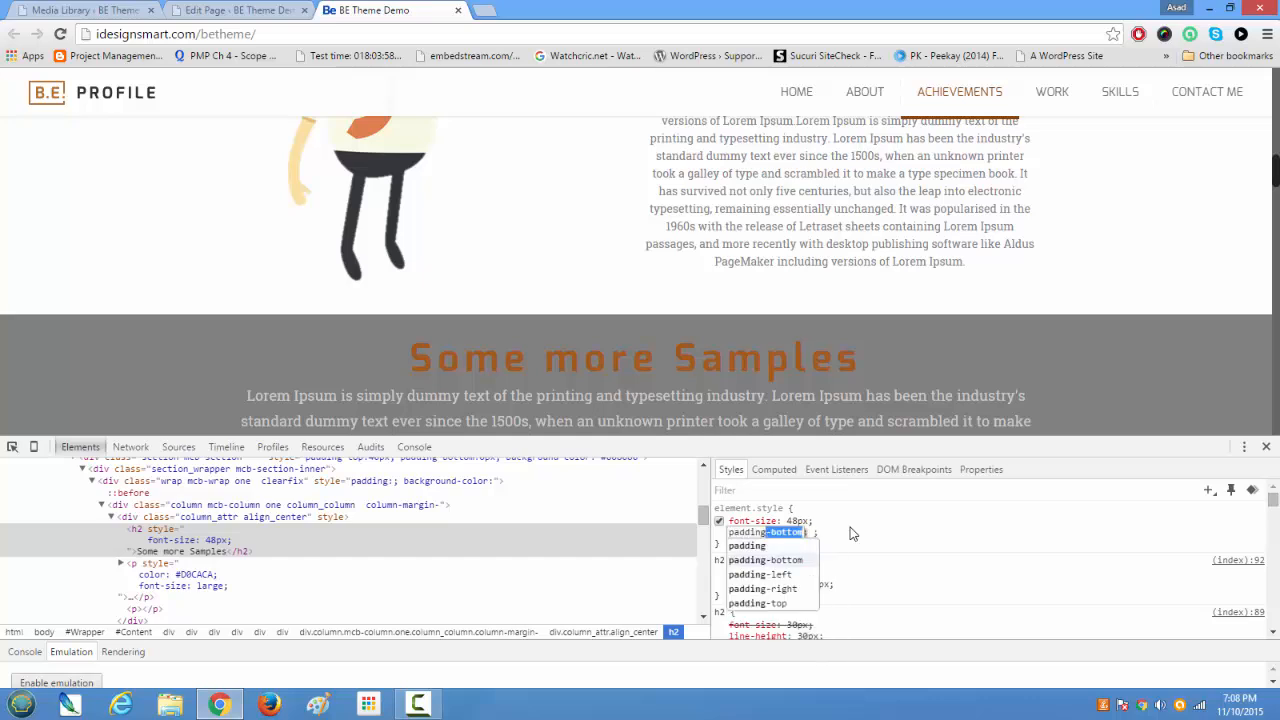
{"action": "key", "text": "Tab"}
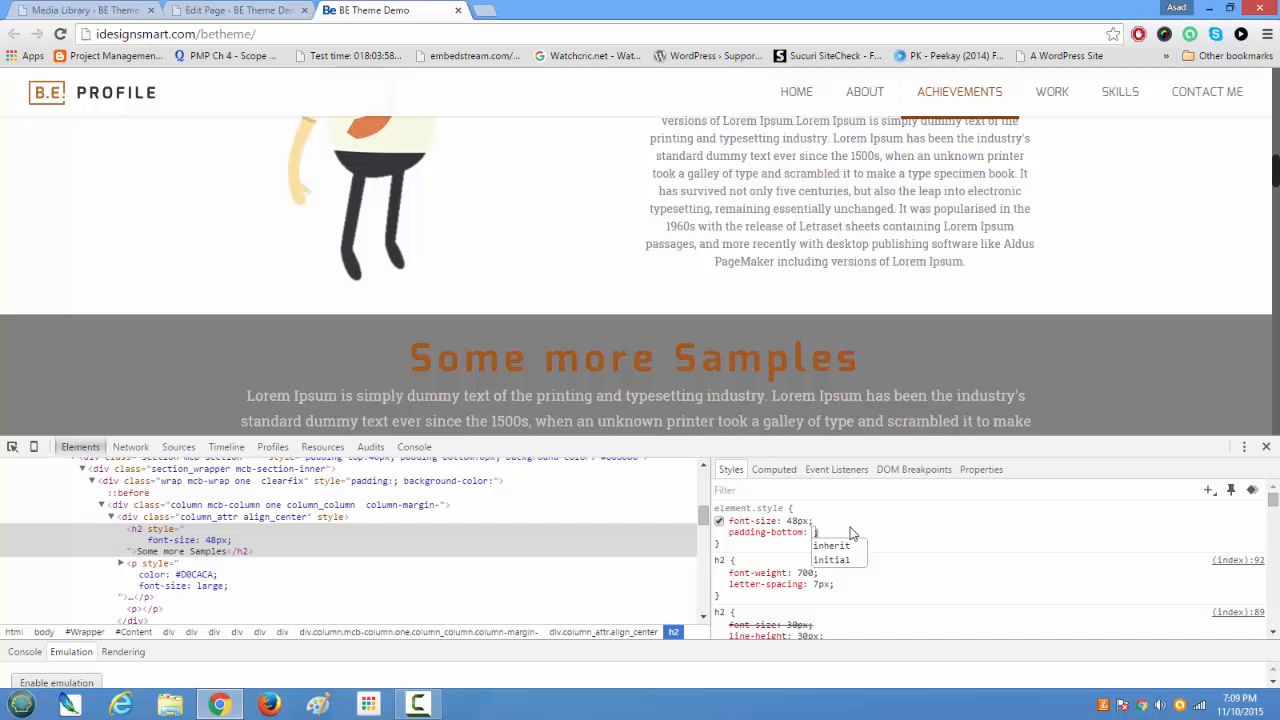
{"action": "type", "text": "20px;"}
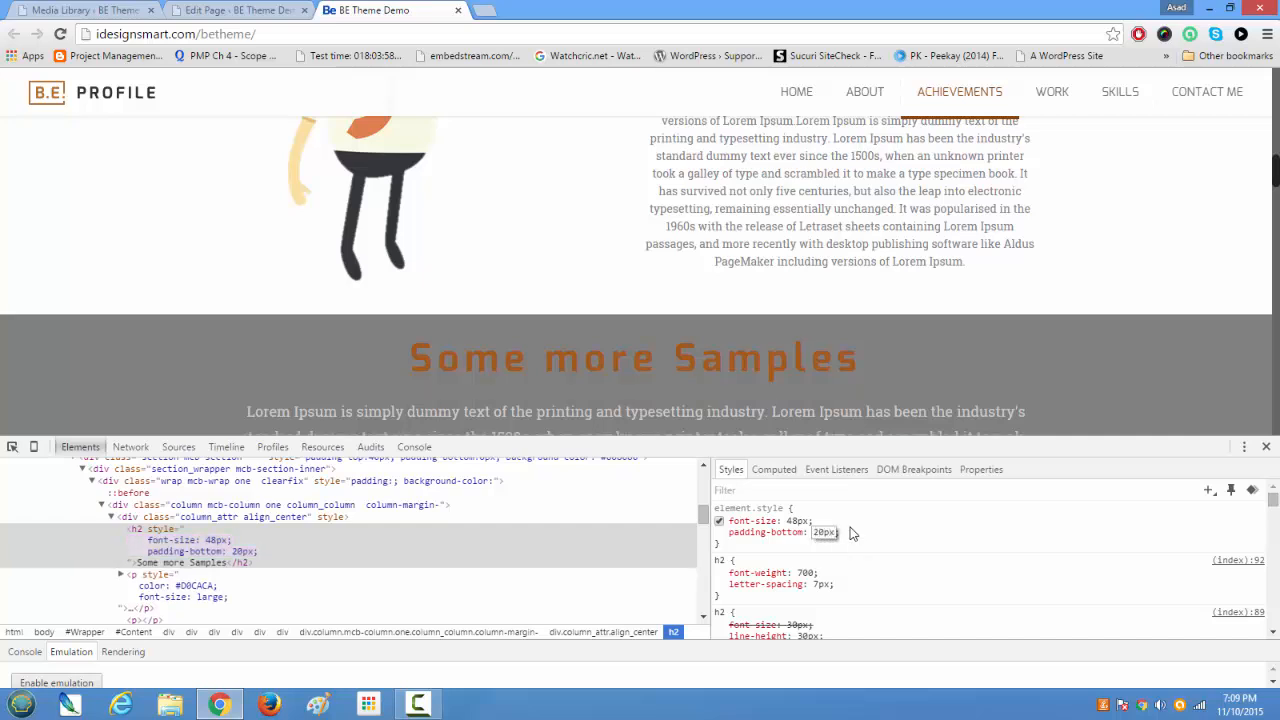
{"action": "key", "text": "BackSpace"}
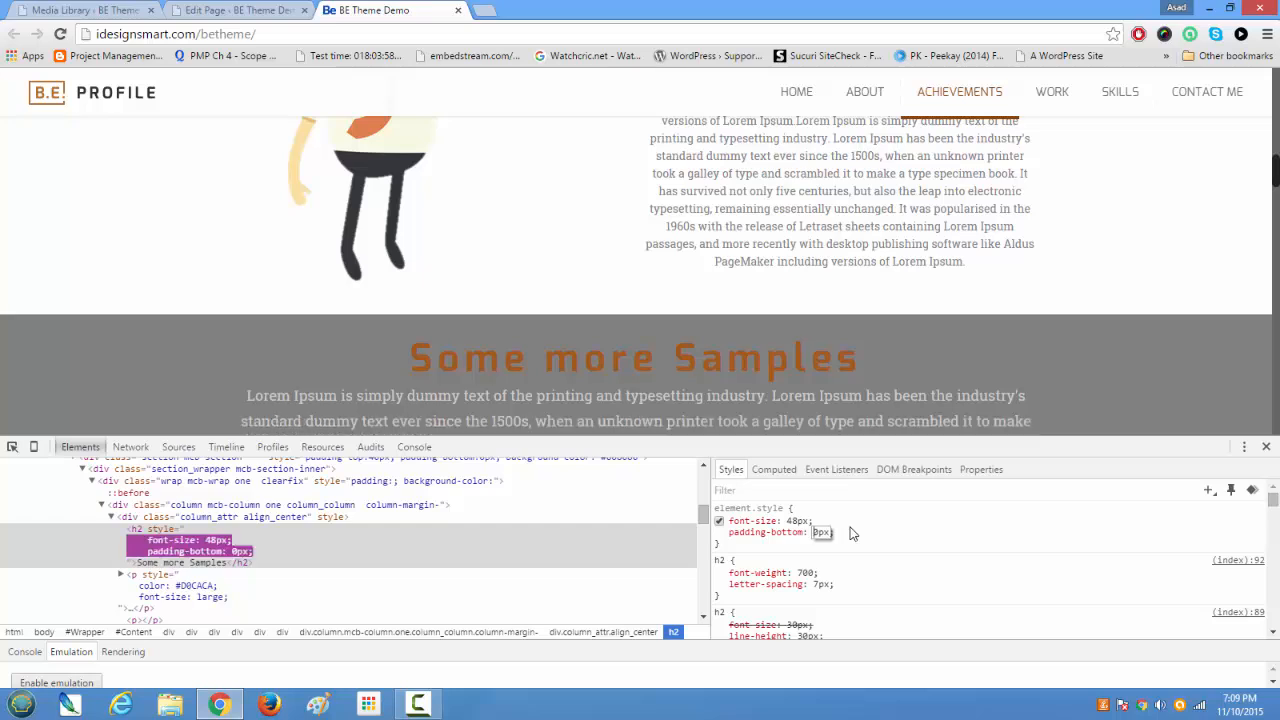
{"action": "type", "text": "4"}
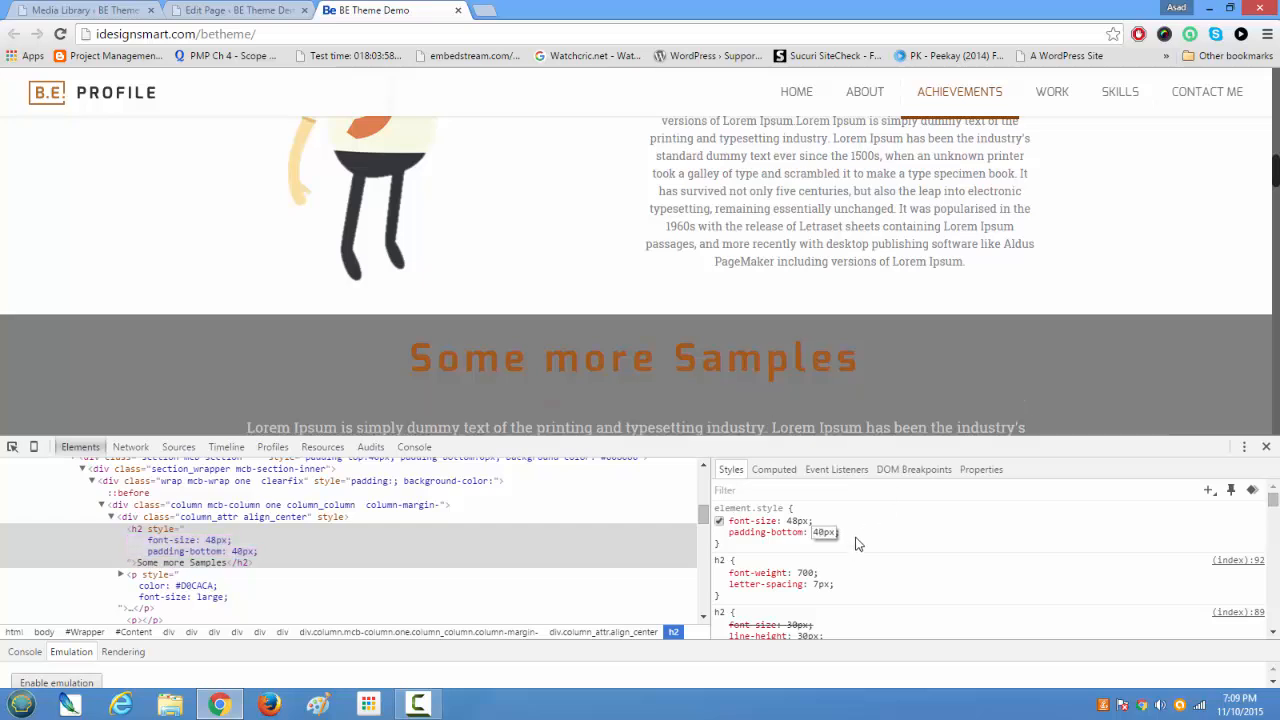
{"action": "left_click", "coordinate": [862, 538]}
Step: Add an inline padding-top of 30px to the Some more Samples heading
{"action": "left_click", "coordinate": [859, 532]}
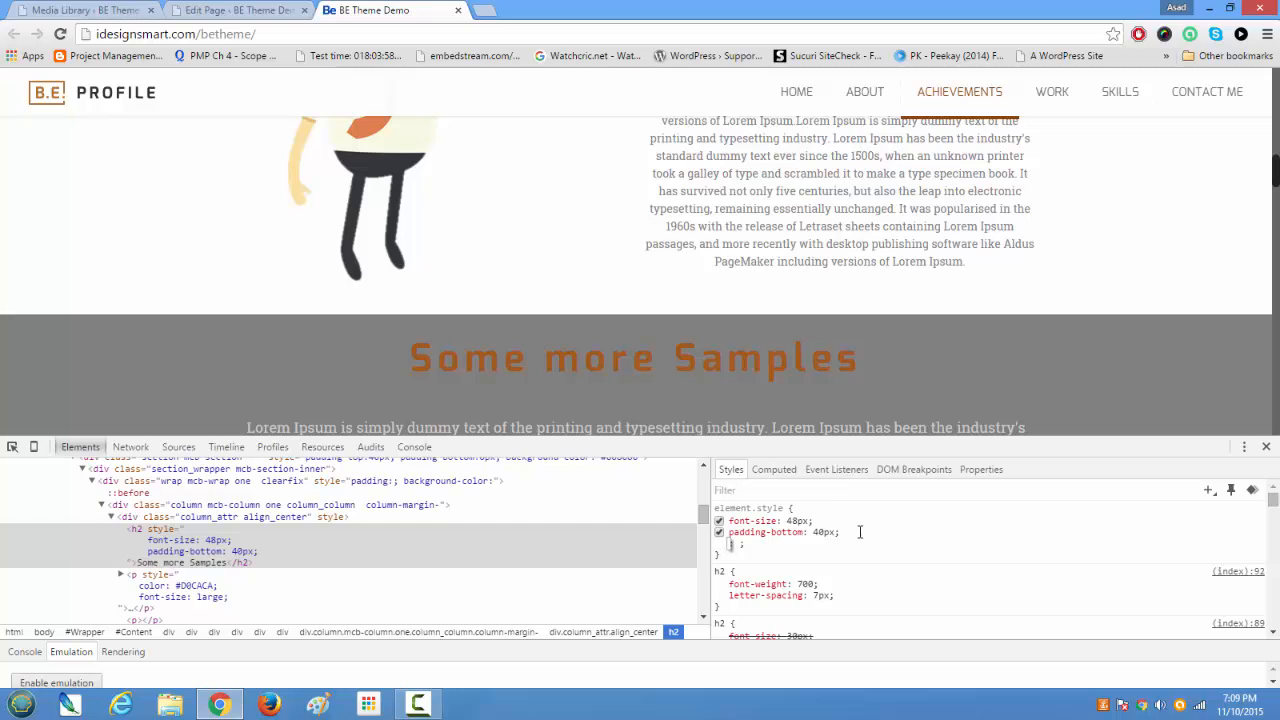
{"action": "type", "text": "padding"}
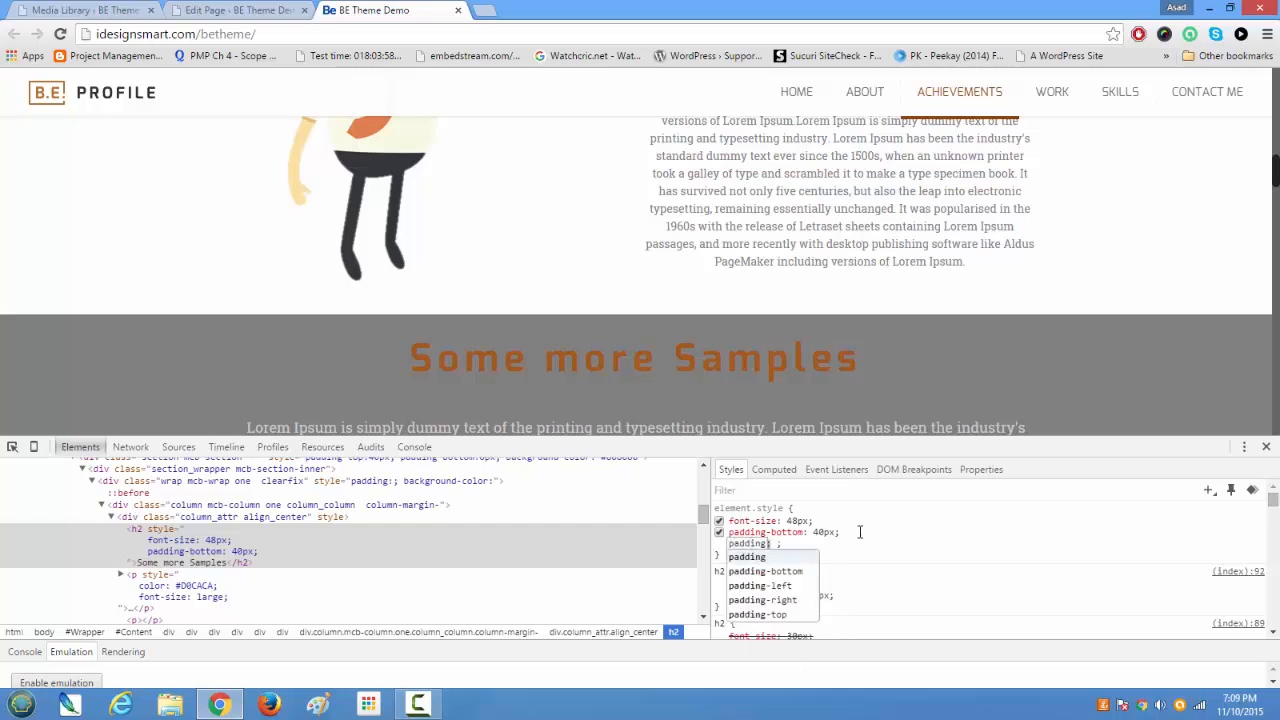
{"action": "key", "text": "Down"}
{"action": "key", "text": "Down"}
{"action": "key", "text": "Down"}
{"action": "key", "text": "Down"}
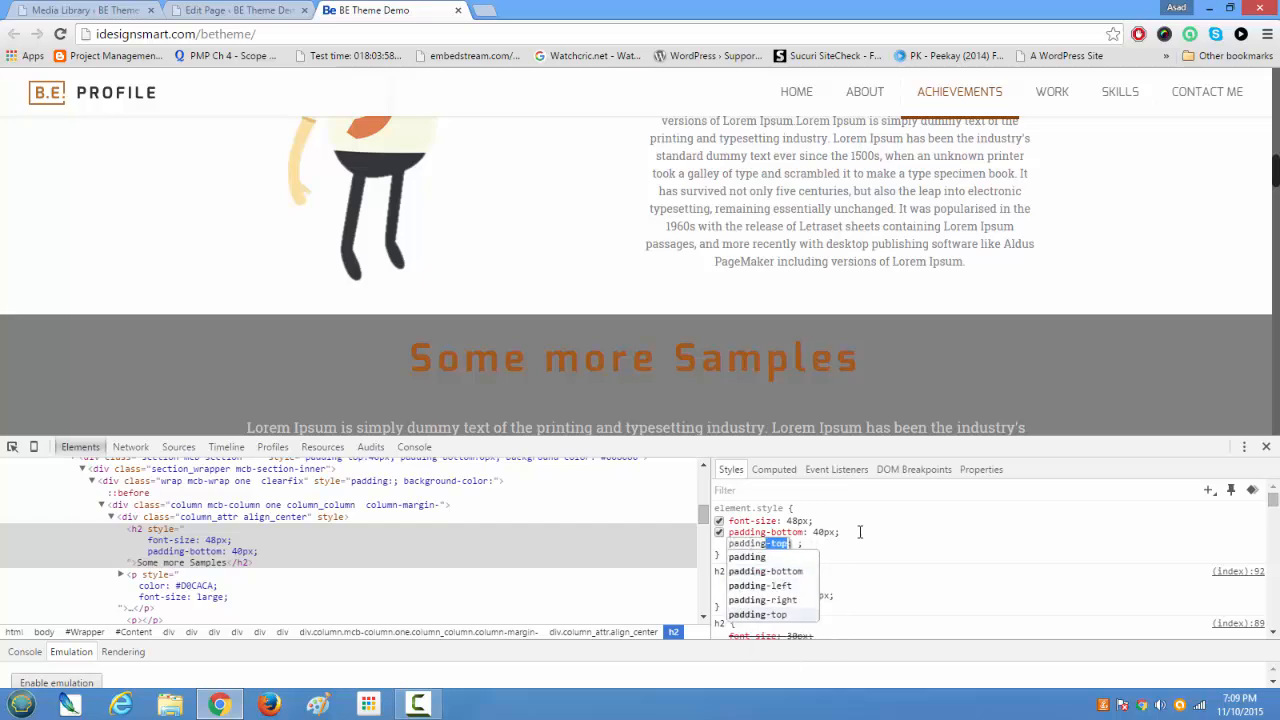
{"action": "key", "text": "Return"}
{"action": "type", "text": "30"}
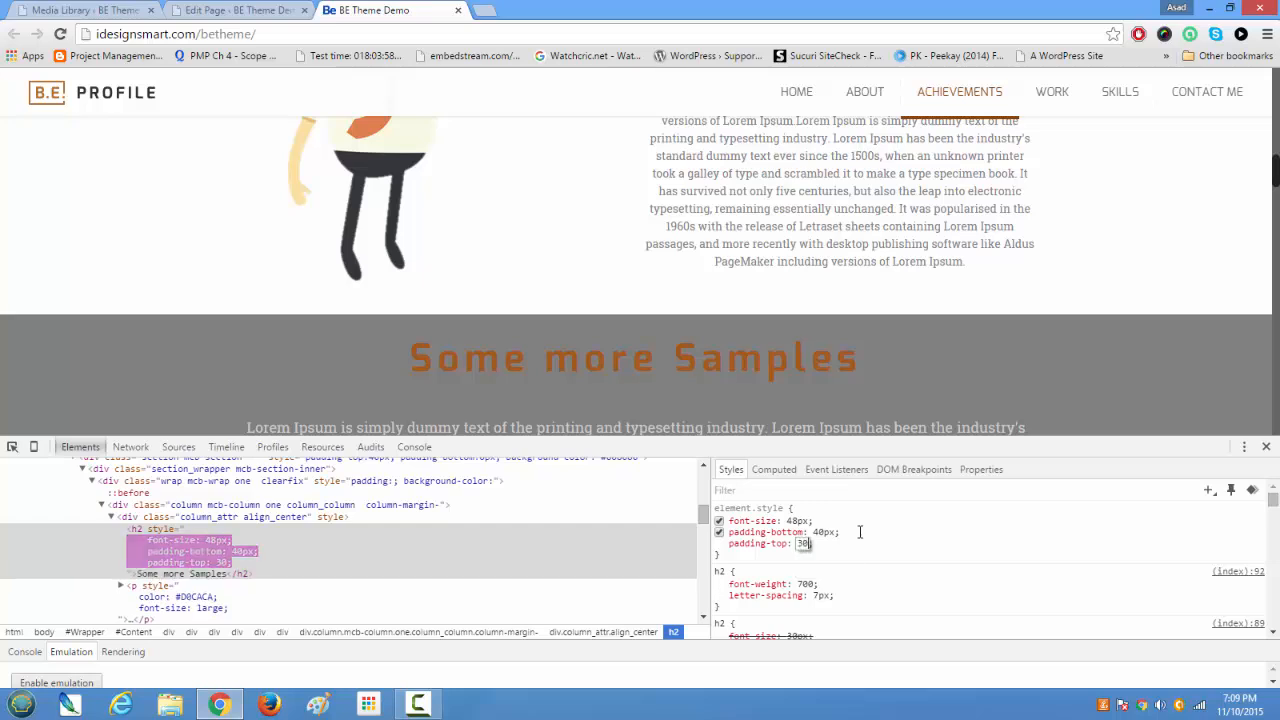
{"action": "type", "text": "px"}
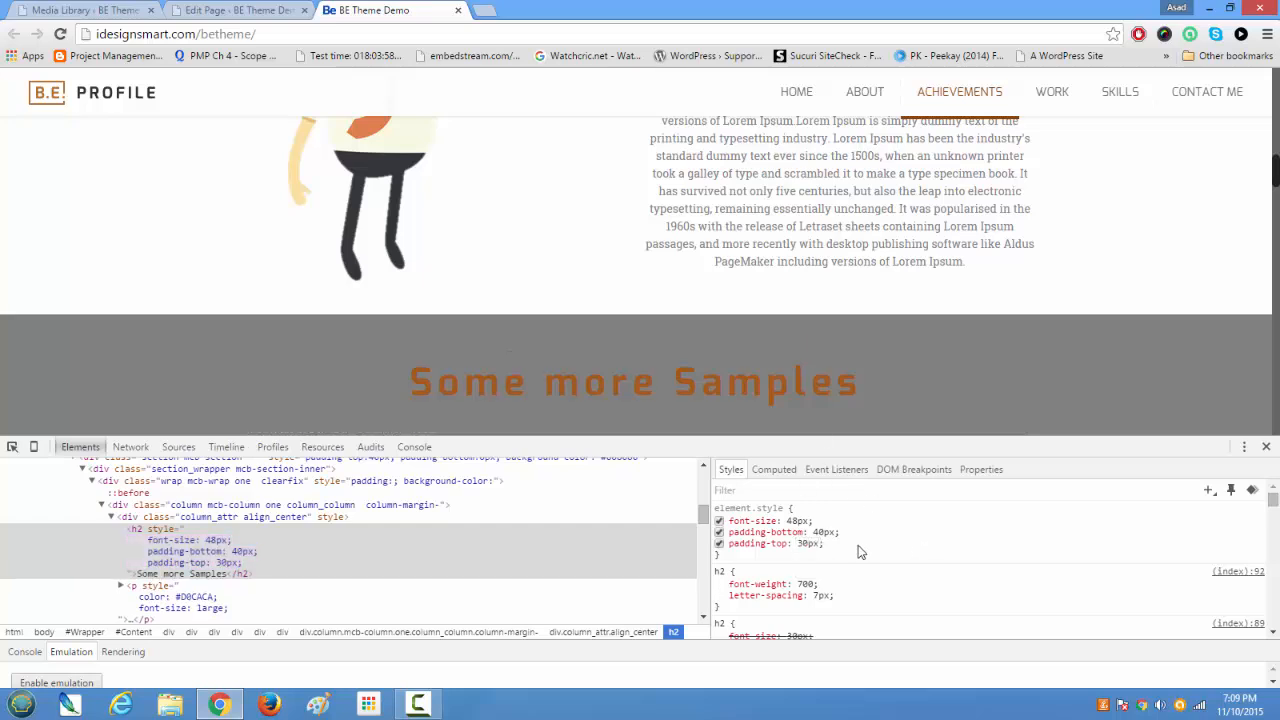
Step: Copy the heading's inline declarations and paste them into a new style attribute on the h2 tag in the page editor's Column content
{"action": "left_click_drag", "start_coordinate": [845, 557], "coordinate": [728, 527]}
{"action": "key", "text": "ctrl+c"}
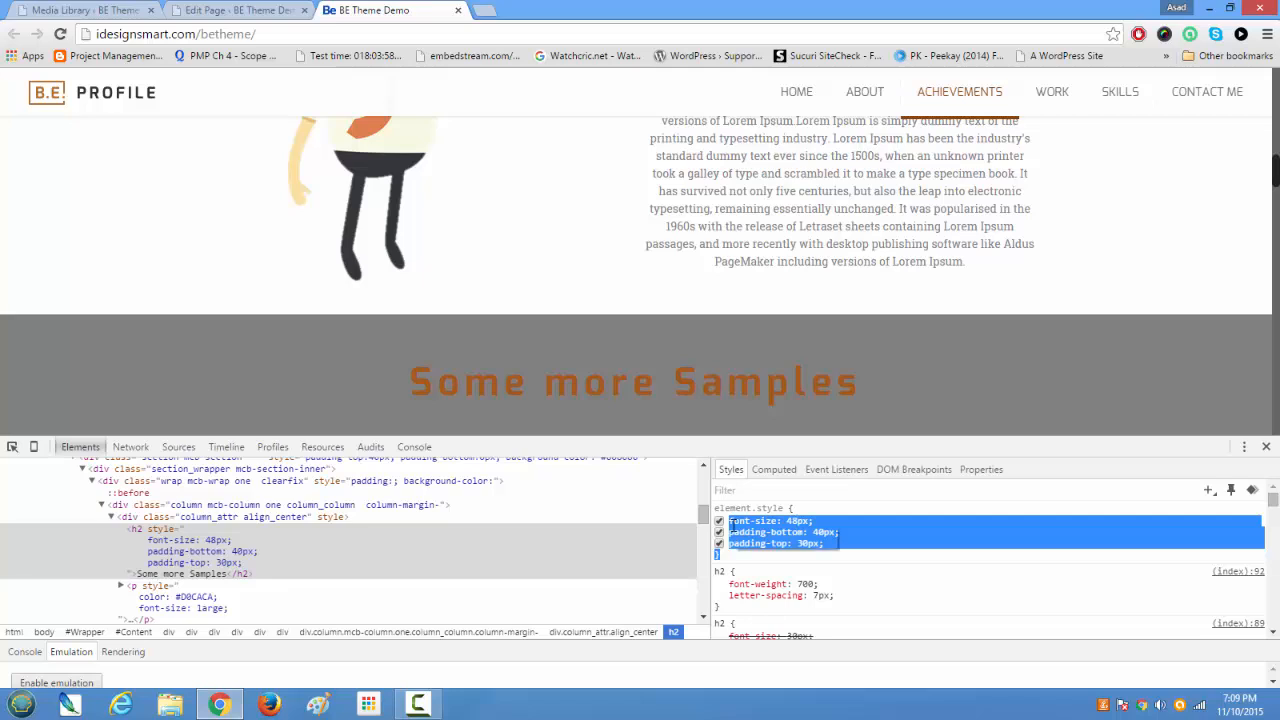
{"action": "left_click", "coordinate": [250, 9]}
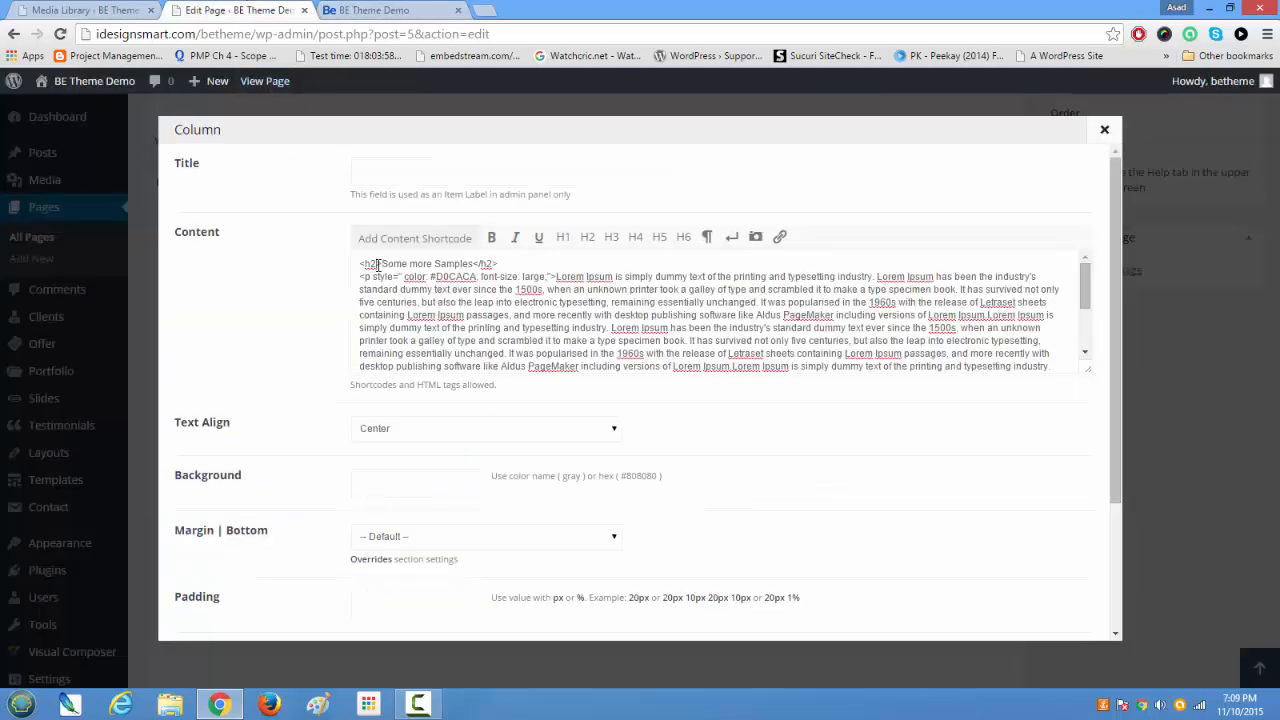
{"action": "type", "text": "style"}
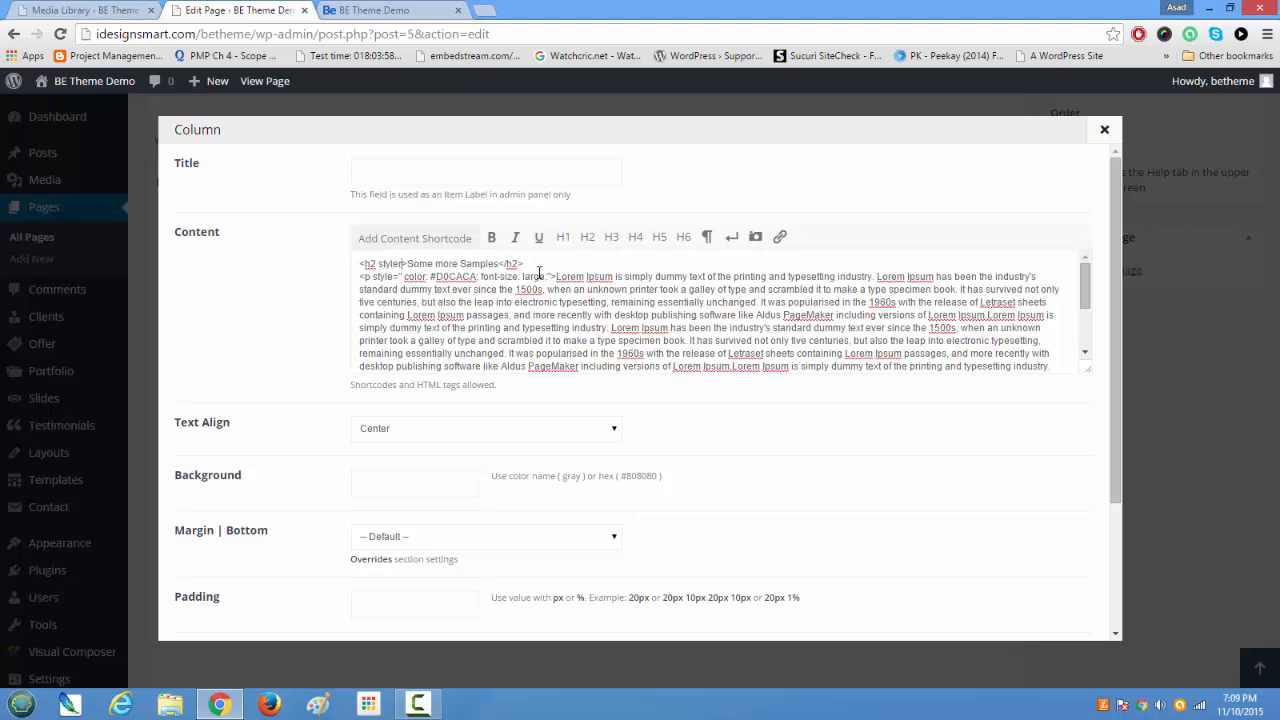
{"action": "type", "text": "=\"\""}
{"action": "key", "text": "ctrl+v"}
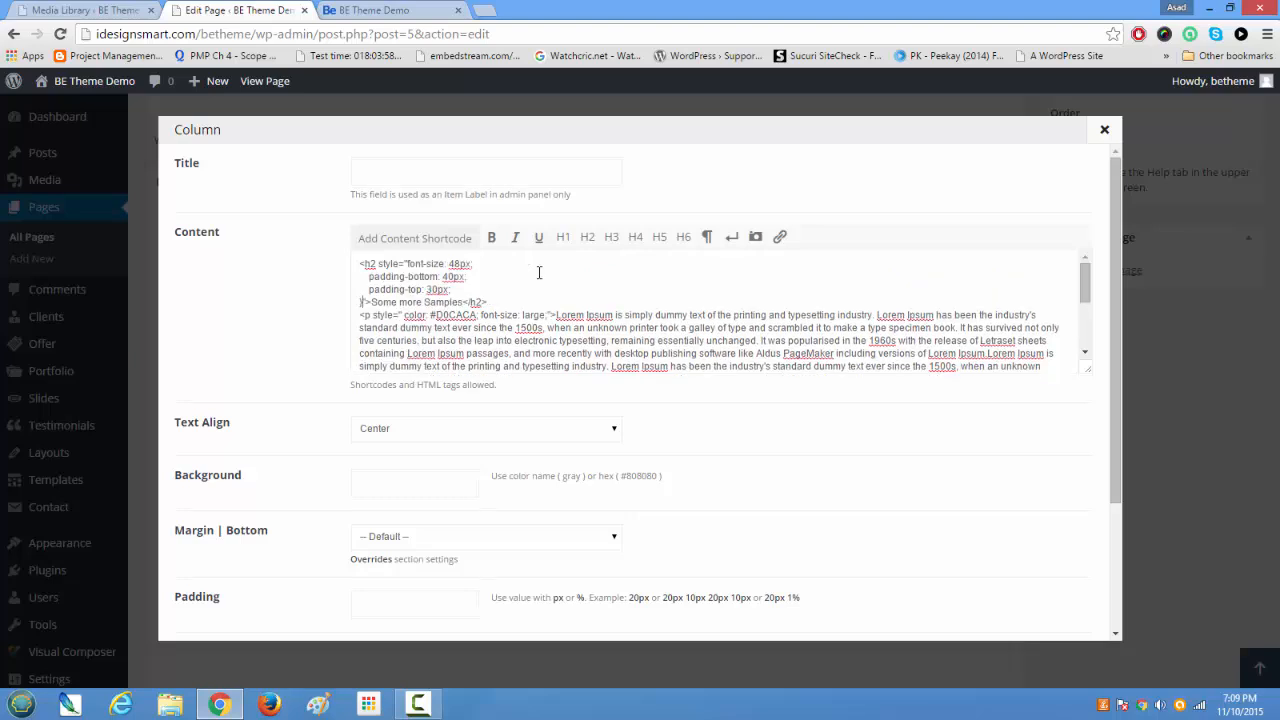
Step: Remove the closing brace, line breaks and extra spaces so the h2 style declarations sit on one line
{"action": "key", "text": "Delete"}
{"action": "key", "text": "BackSpace"}
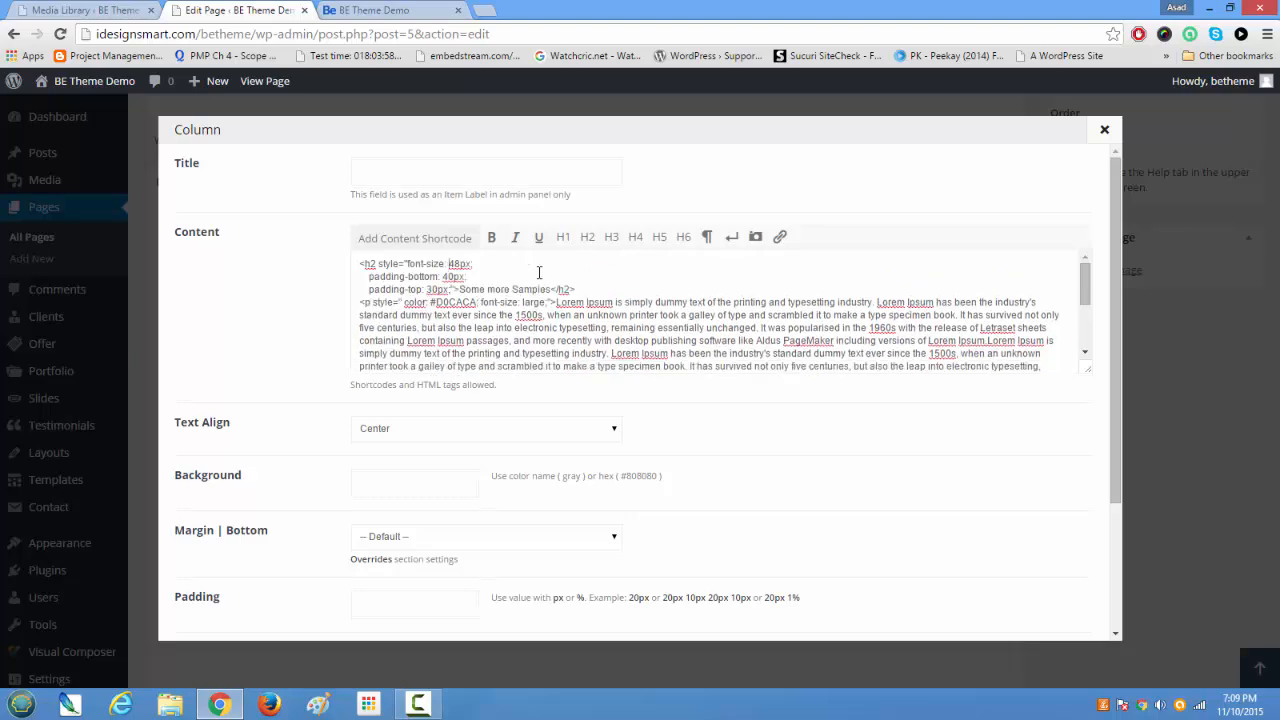
{"action": "key", "text": "Delete"}
{"action": "key", "text": "Delete"}
{"action": "key", "text": "Delete"}
{"action": "key", "text": "Delete"}
{"action": "key", "text": "Delete"}
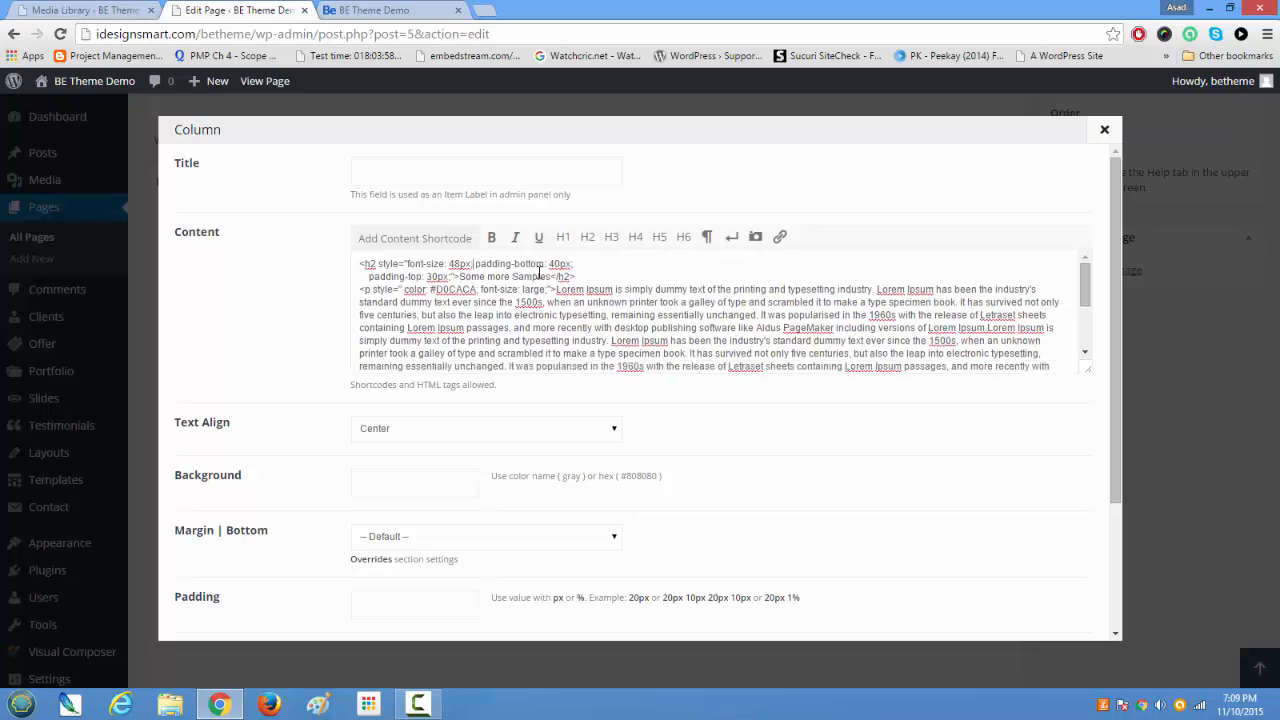
{"action": "key", "text": "Delete"}
{"action": "key", "text": "Delete"}
{"action": "key", "text": "Delete"}
{"action": "key", "text": "Delete"}
{"action": "key", "text": "Delete"}
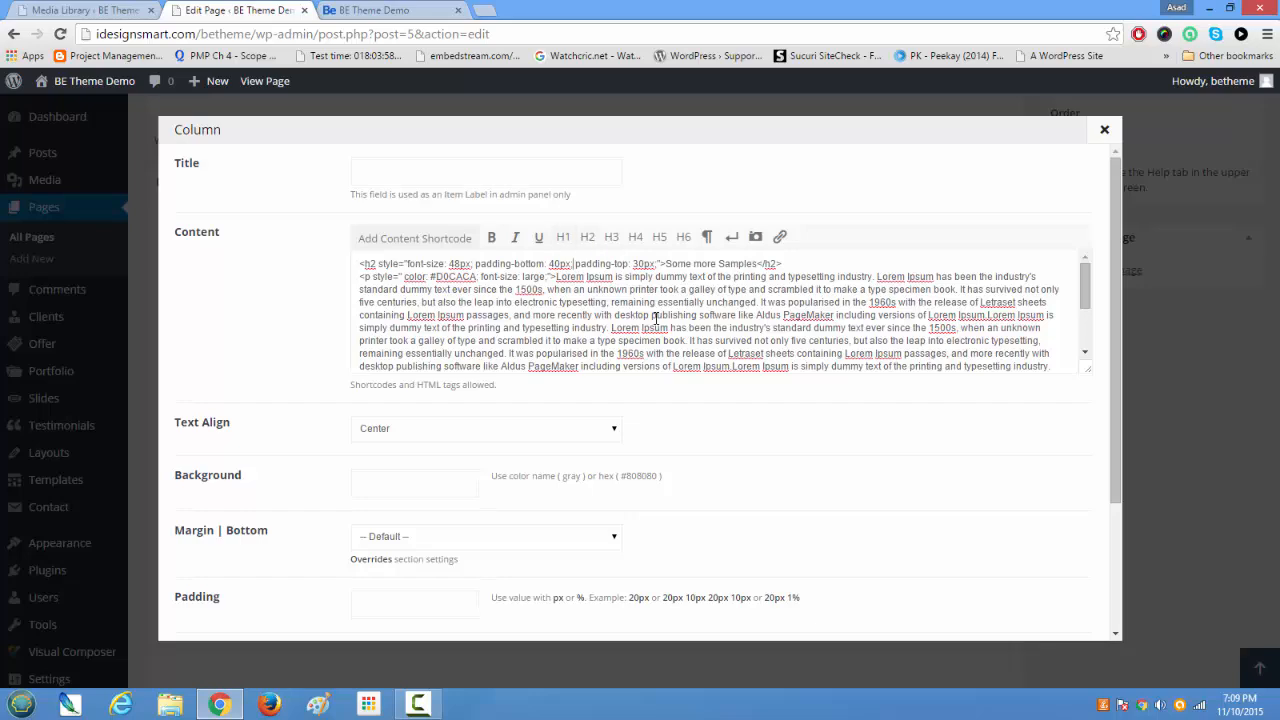
Step: Save the Column changes and update the Home page
{"action": "scroll", "coordinate": [702, 382], "scroll_direction": "down", "scroll_amount": 3}
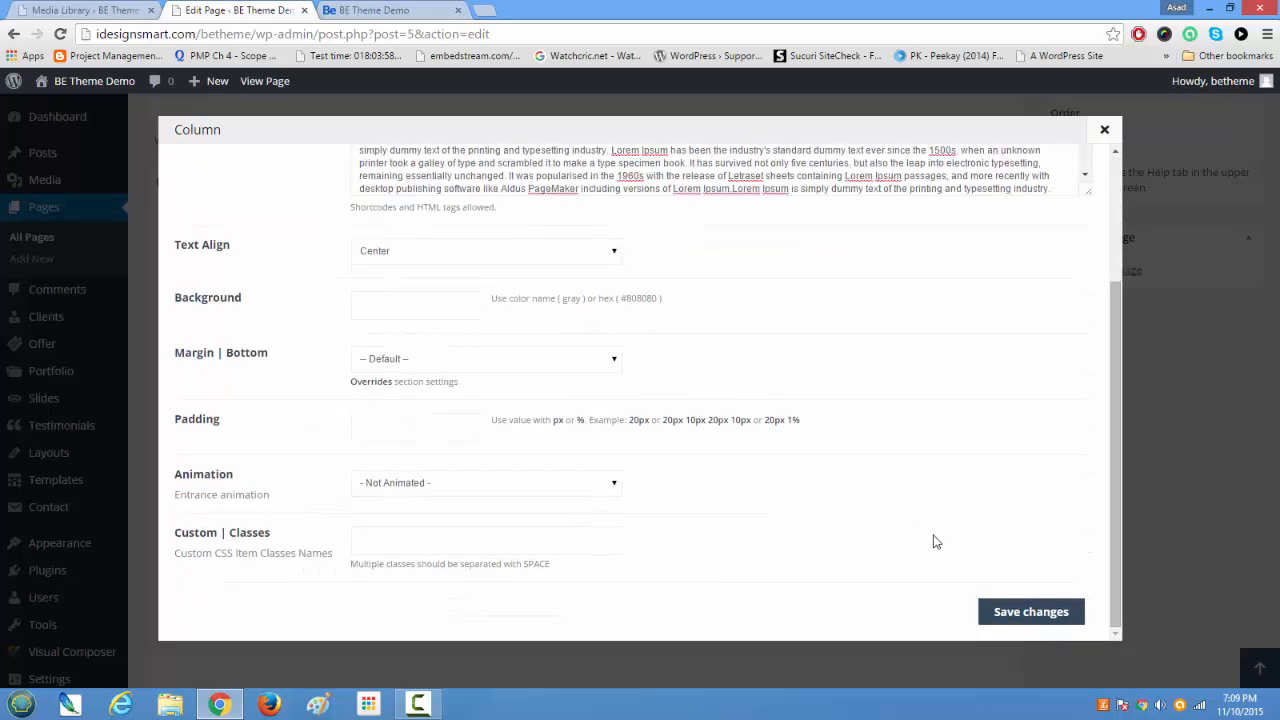
{"action": "left_click", "coordinate": [1030, 612]}
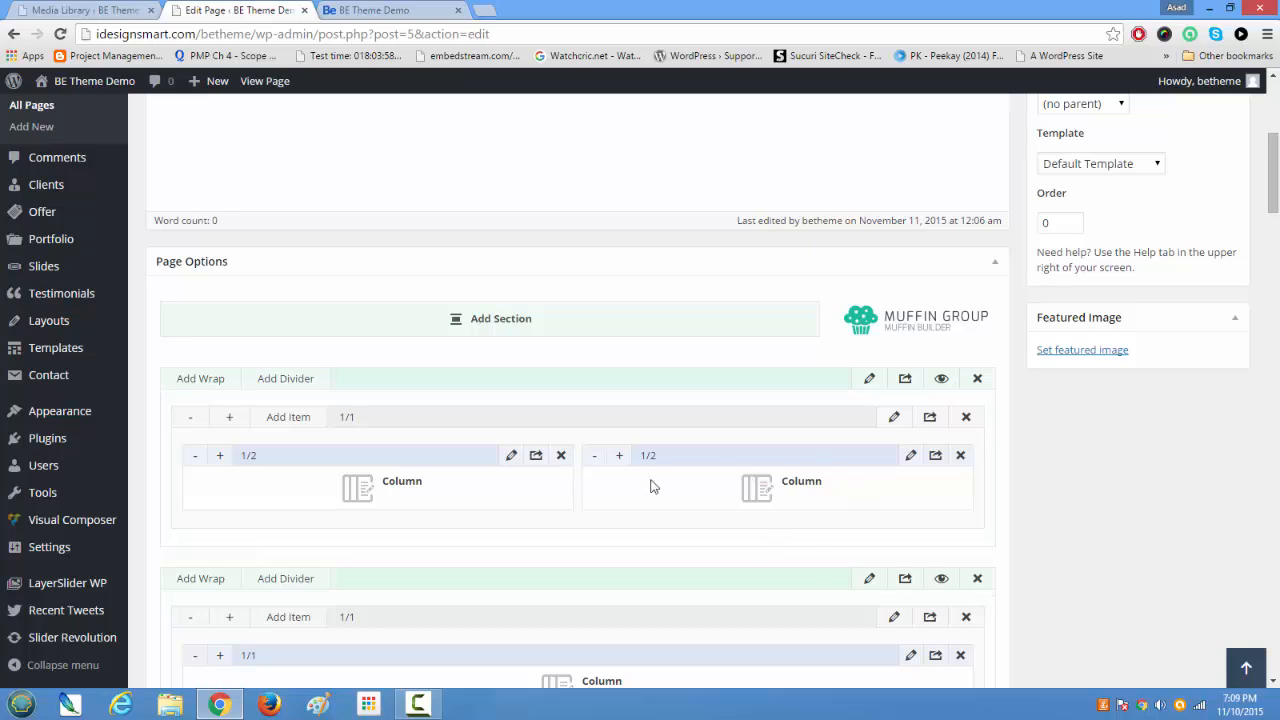
{"action": "scroll", "coordinate": [823, 466], "scroll_direction": "up", "scroll_amount": 4}
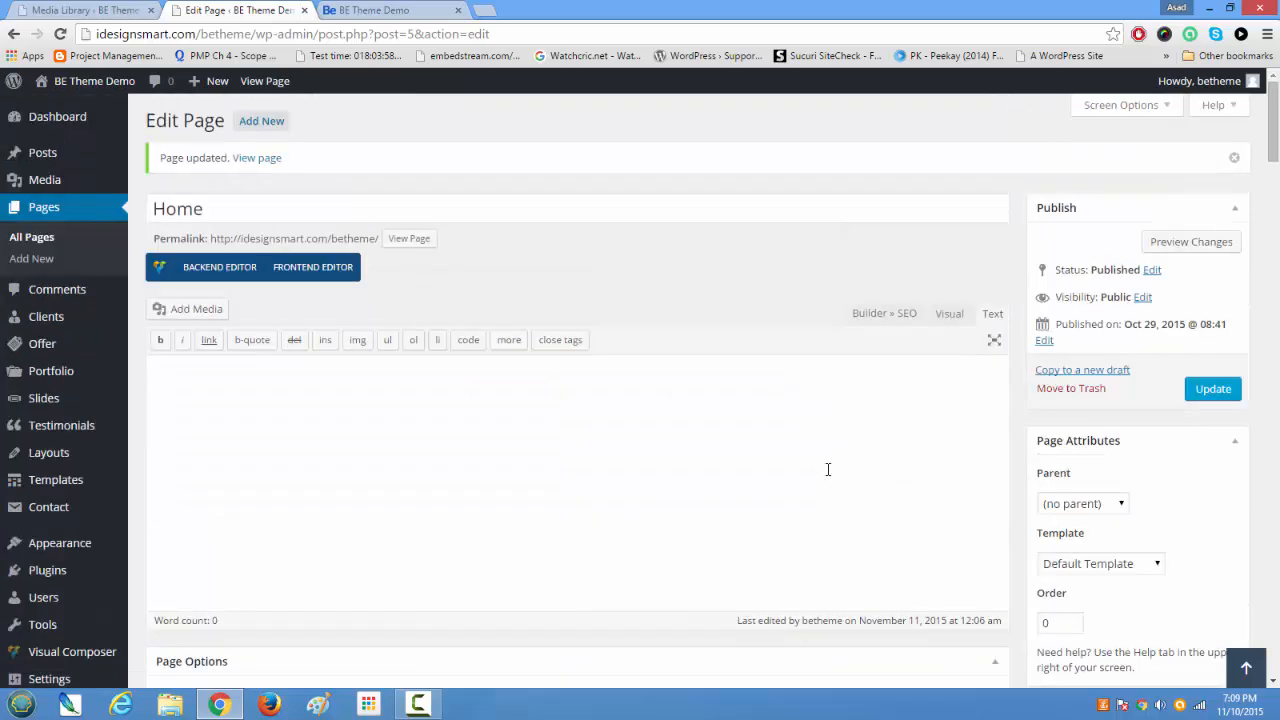
{"action": "left_click", "coordinate": [1206, 402]}
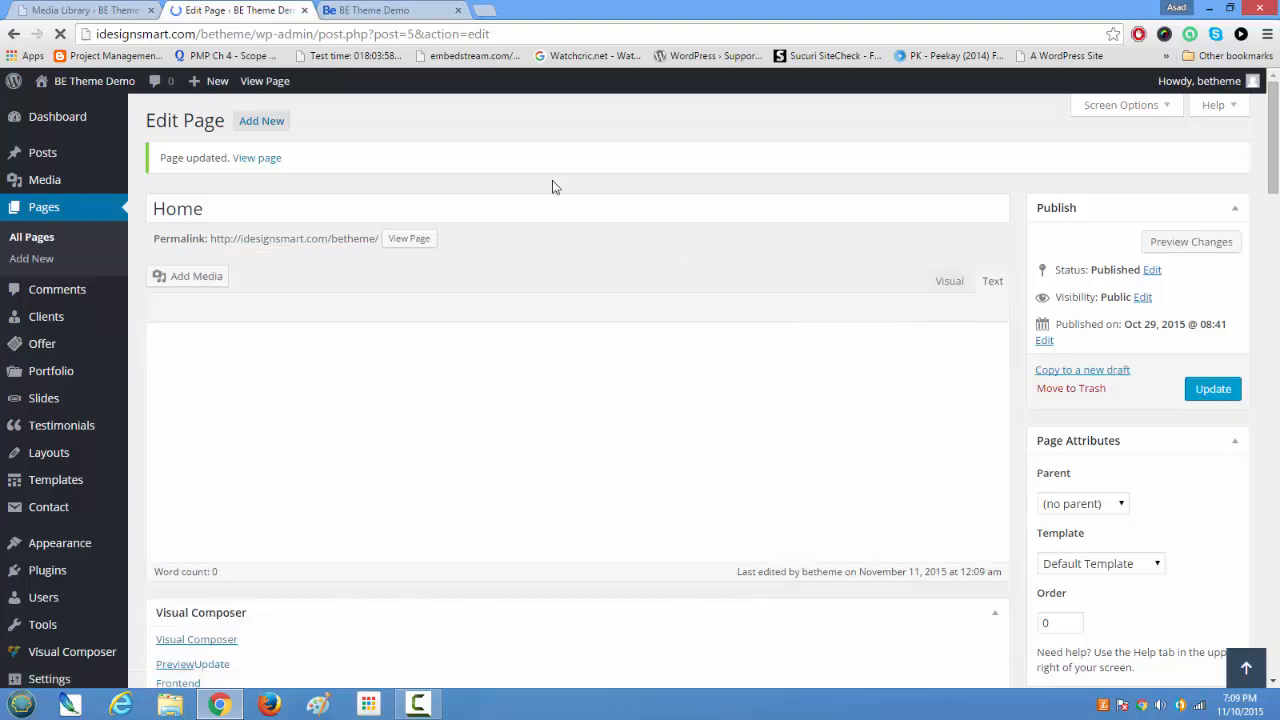
Step: Reload the live demo page and close the developer tools
{"action": "left_click", "coordinate": [405, 10]}
{"action": "left_click", "coordinate": [61, 34]}
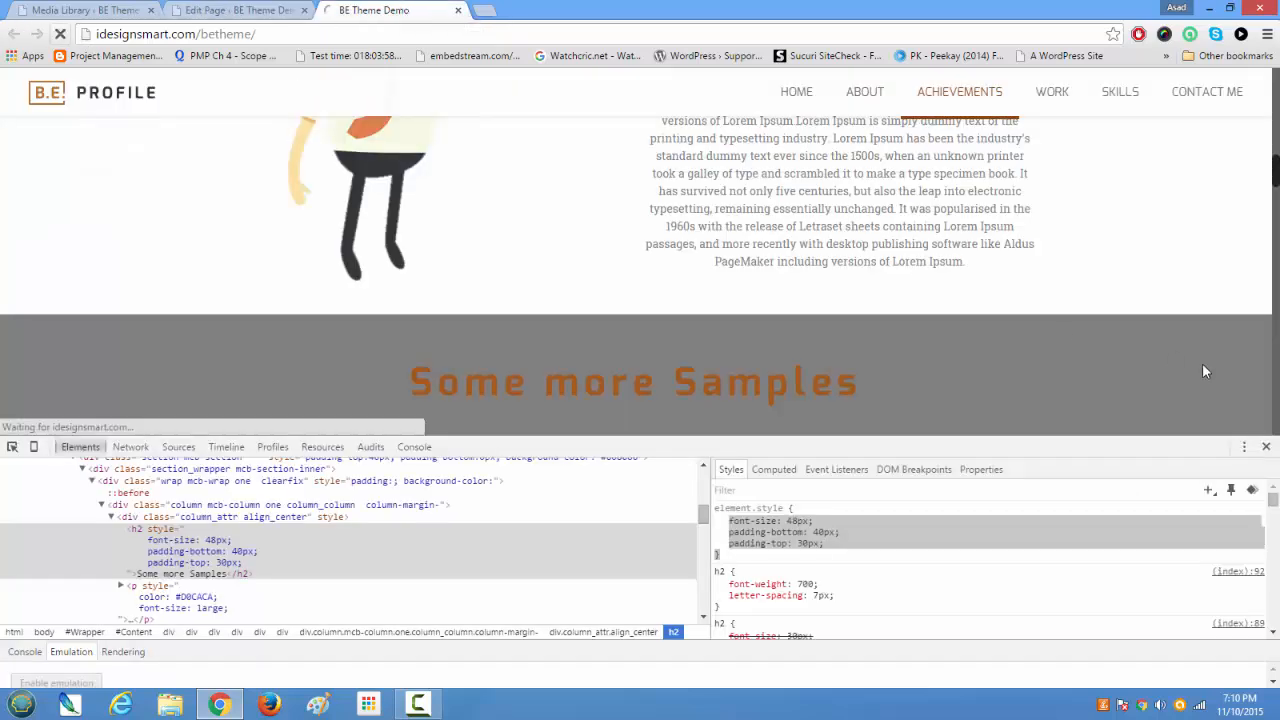
{"action": "left_click", "coordinate": [1266, 448]}
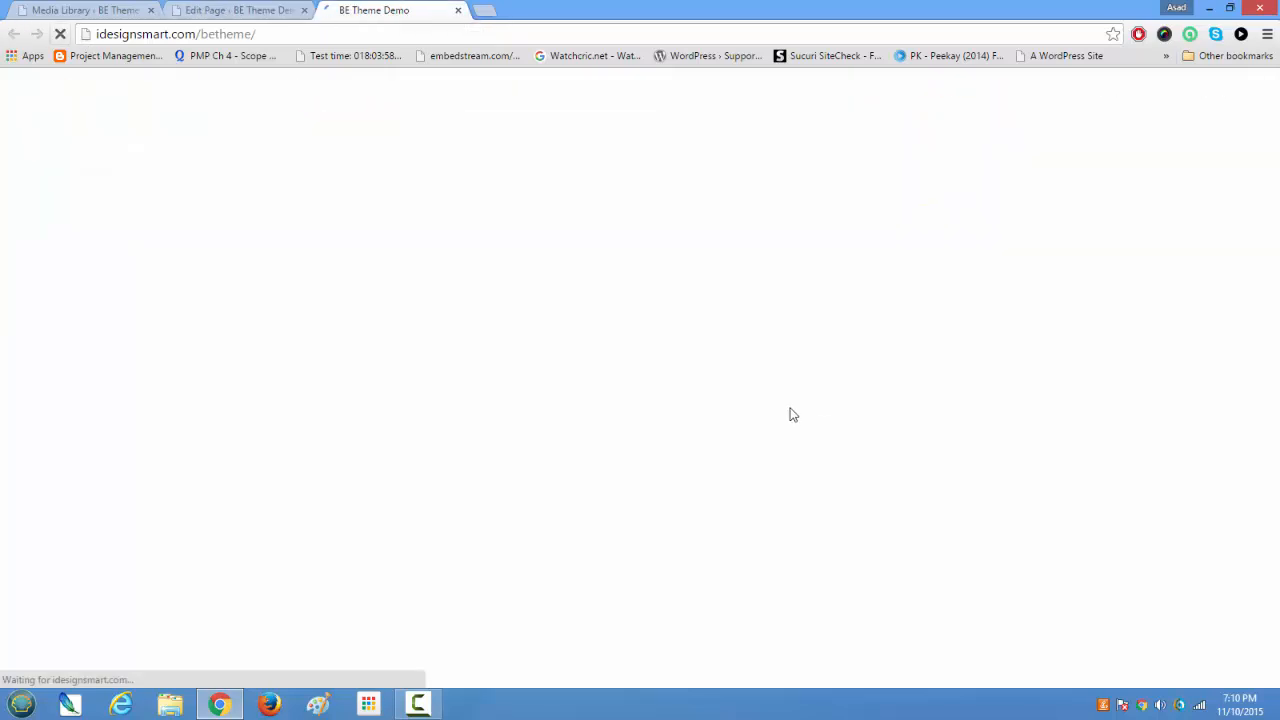
Step: Review the Some more Samples section on the live page, checking its heading size, spacing and neighbouring sections
{"action": "scroll", "coordinate": [782, 409], "scroll_direction": "down", "scroll_amount": 1}
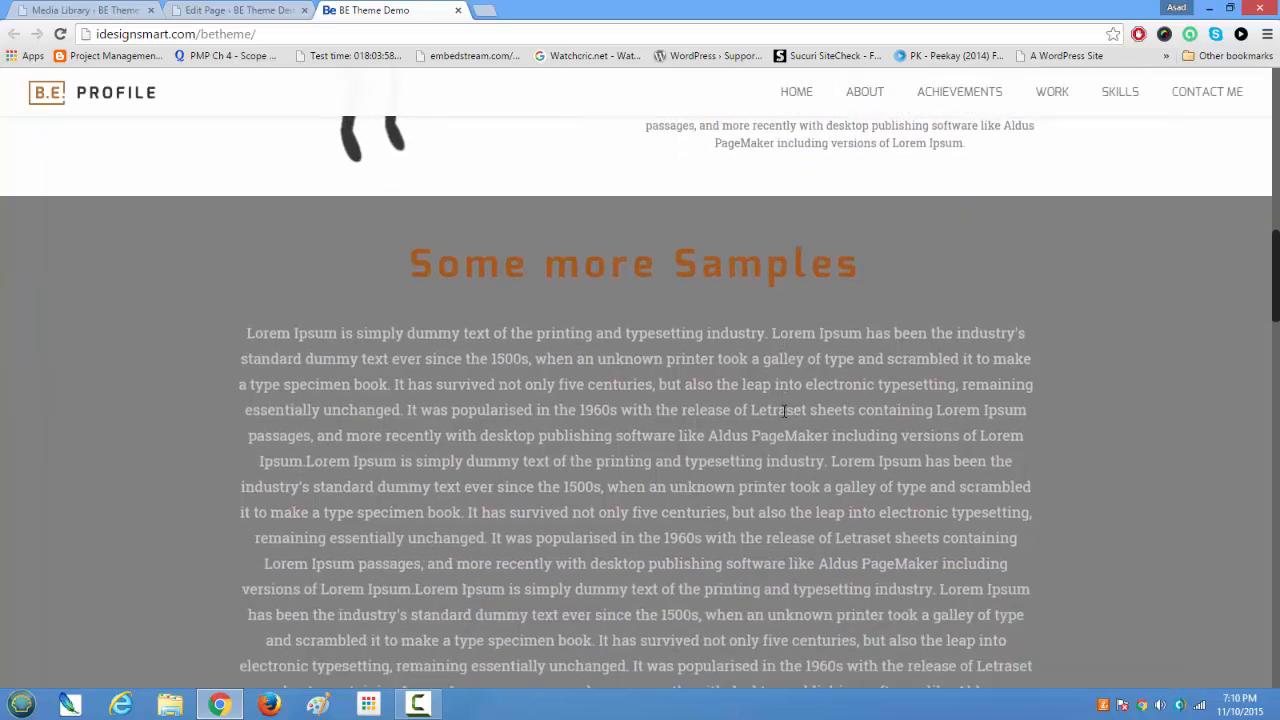
{"action": "scroll", "coordinate": [782, 409], "scroll_direction": "down", "scroll_amount": 2}
{"action": "scroll", "coordinate": [782, 409], "scroll_direction": "down", "scroll_amount": 3}
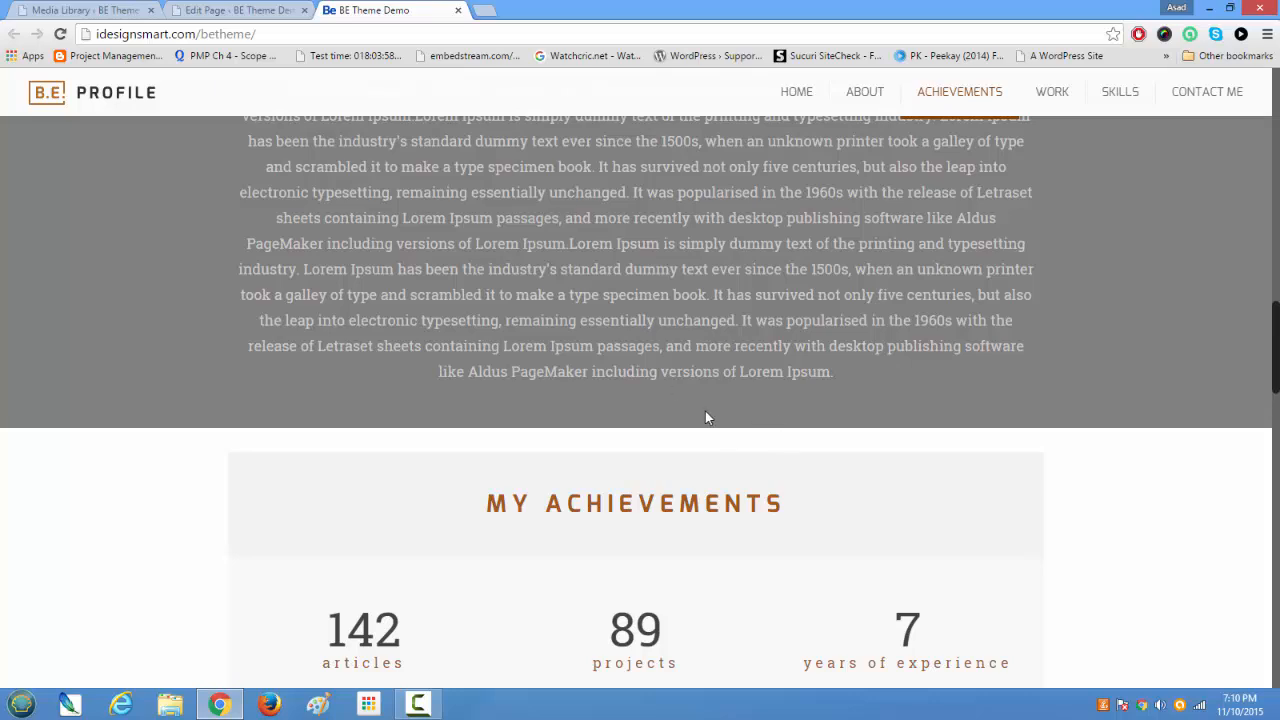
{"action": "scroll", "coordinate": [705, 411], "scroll_direction": "up", "scroll_amount": 5}
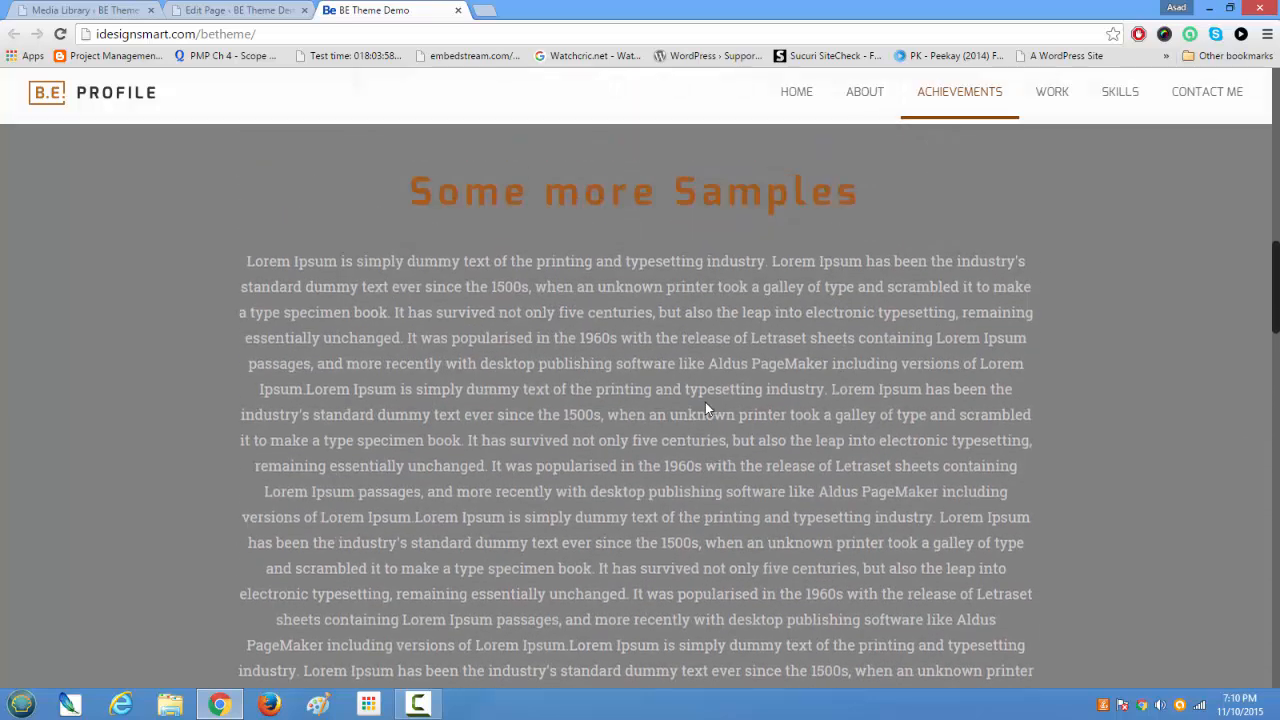
{"action": "scroll", "coordinate": [705, 402], "scroll_direction": "up", "scroll_amount": 2}
{"action": "scroll", "coordinate": [705, 402], "scroll_direction": "down", "scroll_amount": 5}
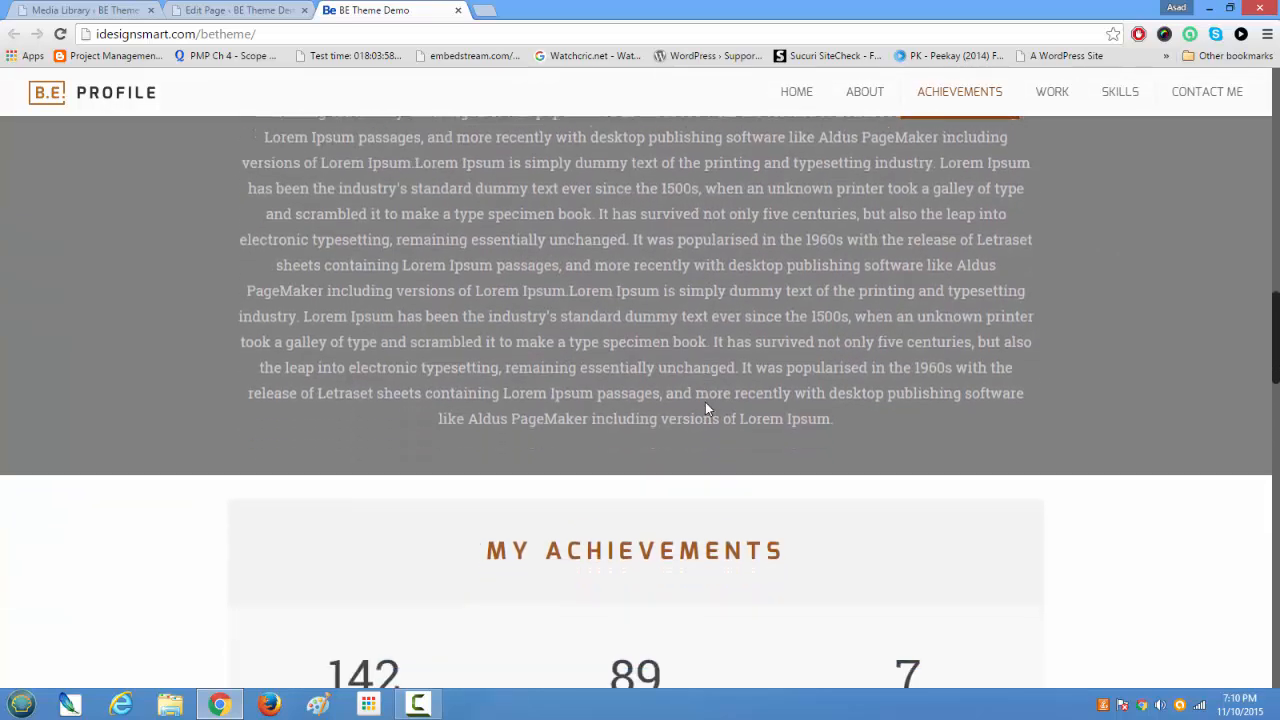
{"action": "scroll", "coordinate": [705, 402], "scroll_direction": "down", "scroll_amount": 3}
{"action": "scroll", "coordinate": [705, 402], "scroll_direction": "up", "scroll_amount": 4}
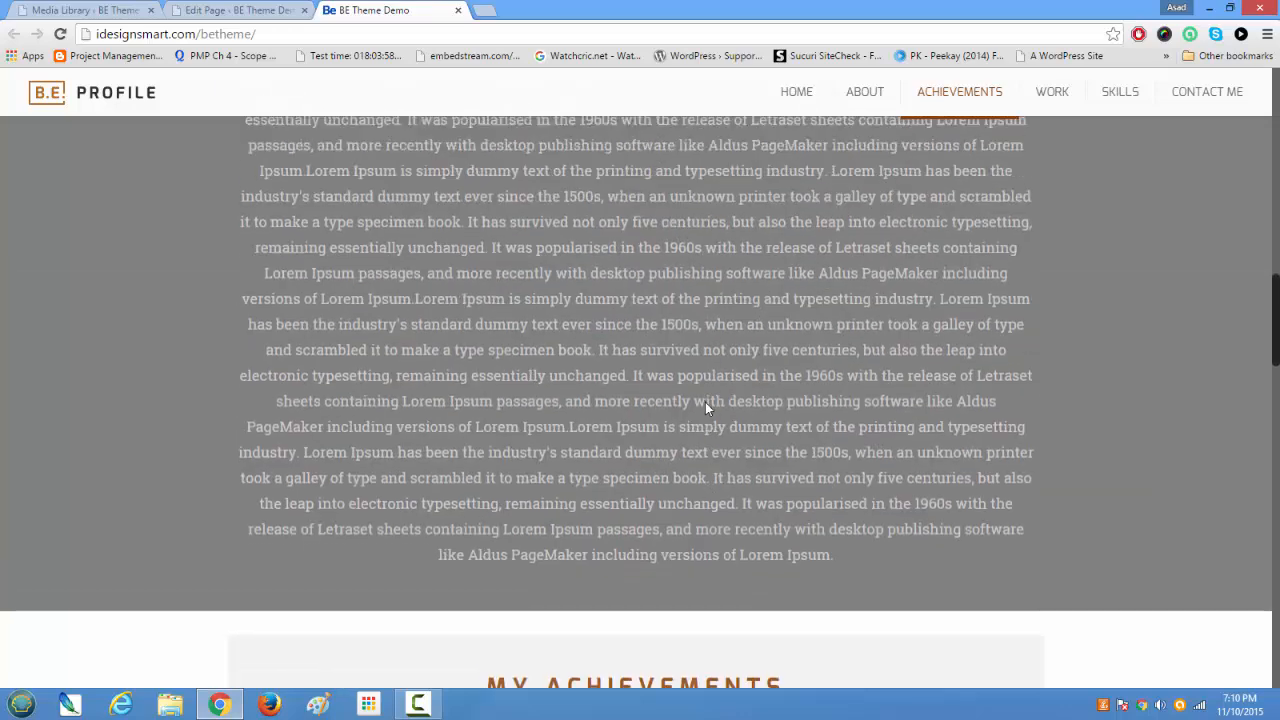
{"action": "scroll", "coordinate": [705, 402], "scroll_direction": "up", "scroll_amount": 8}
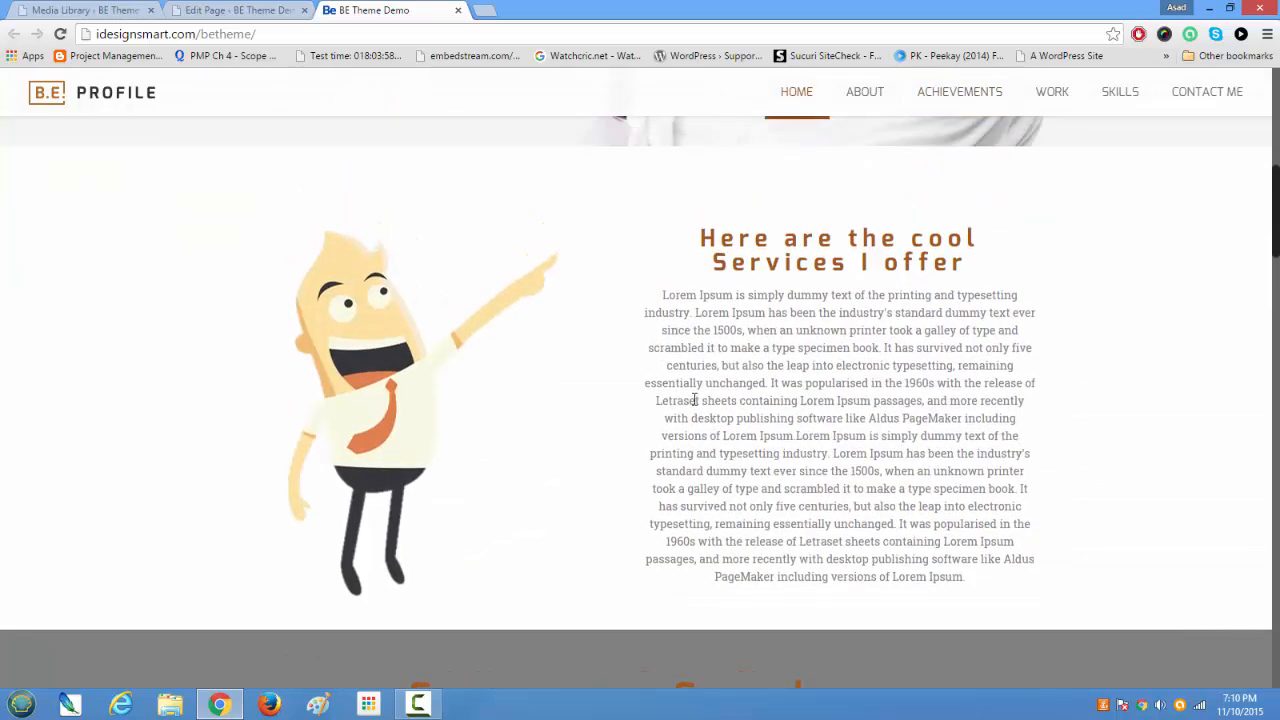
Step: Return to the Home page editor and examine the articles Quick Fact's content and margin style, leaving its settings unsaved
{"action": "left_click", "coordinate": [268, 9]}
{"action": "scroll", "coordinate": [486, 371], "scroll_direction": "down", "scroll_amount": 5}
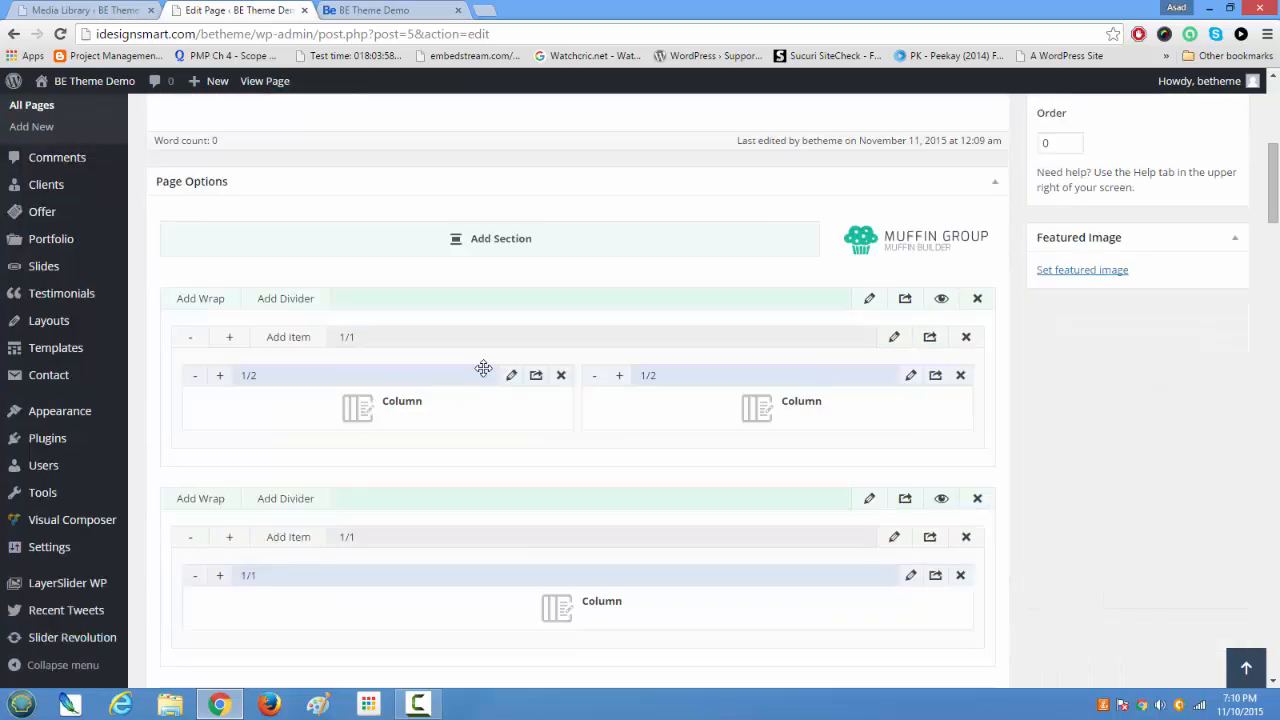
{"action": "scroll", "coordinate": [483, 368], "scroll_direction": "down", "scroll_amount": 3}
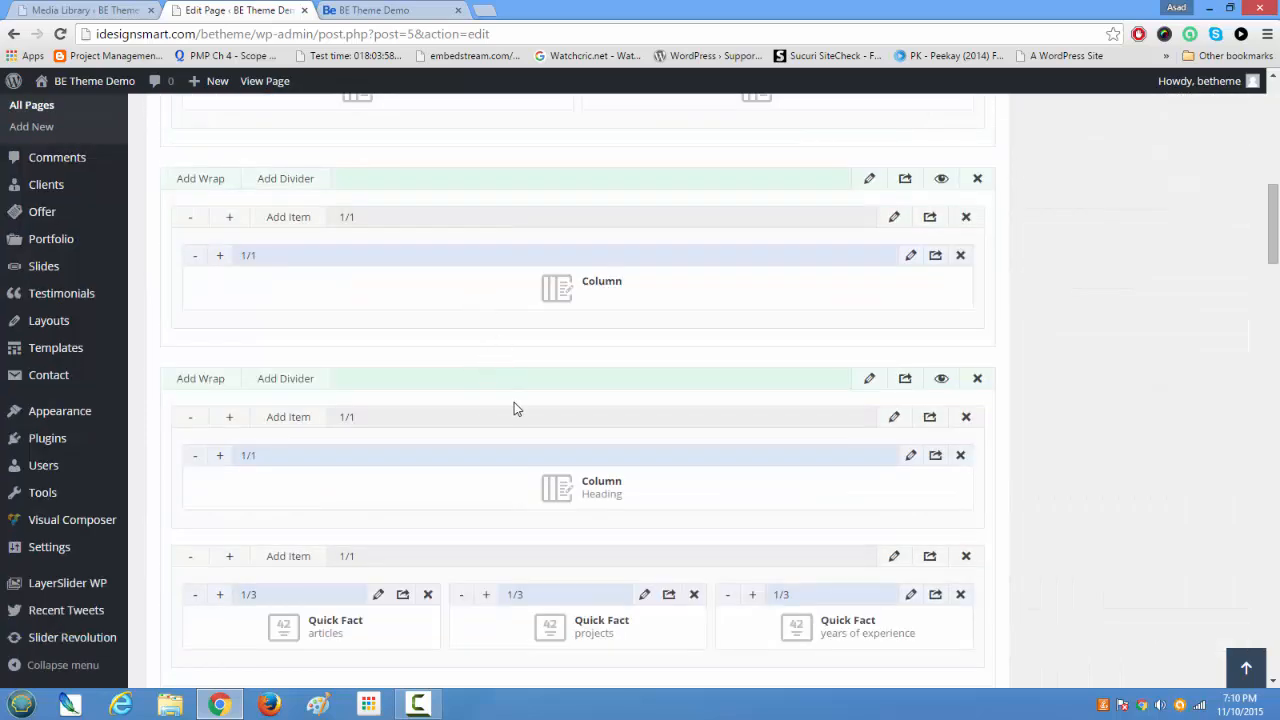
{"action": "scroll", "coordinate": [514, 405], "scroll_direction": "down", "scroll_amount": 2}
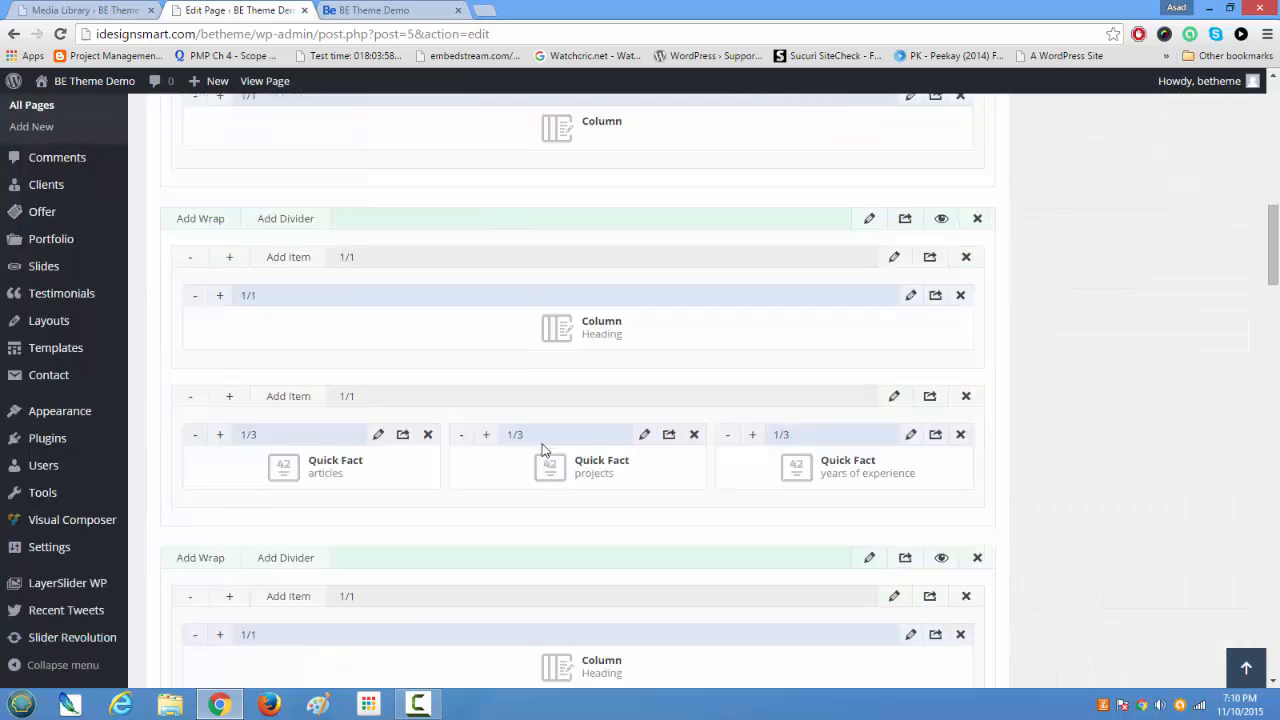
{"action": "left_click", "coordinate": [380, 439]}
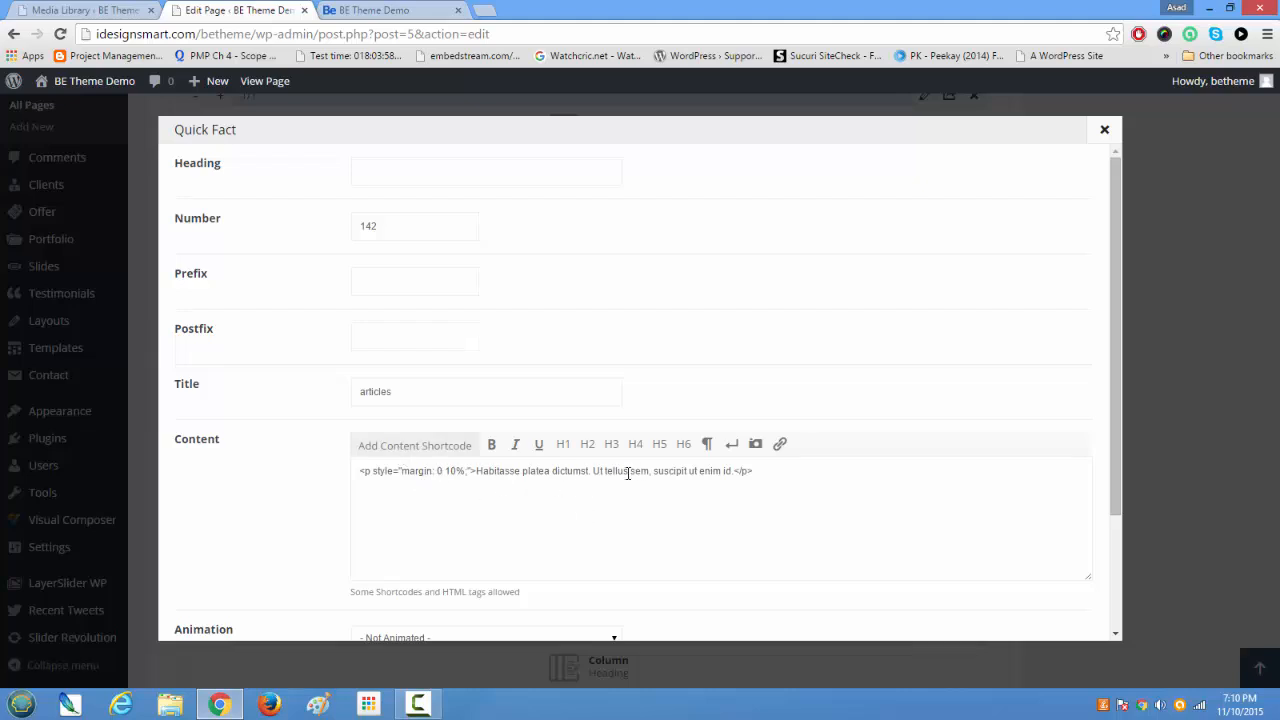
{"action": "left_click_drag", "start_coordinate": [483, 473], "coordinate": [636, 473]}
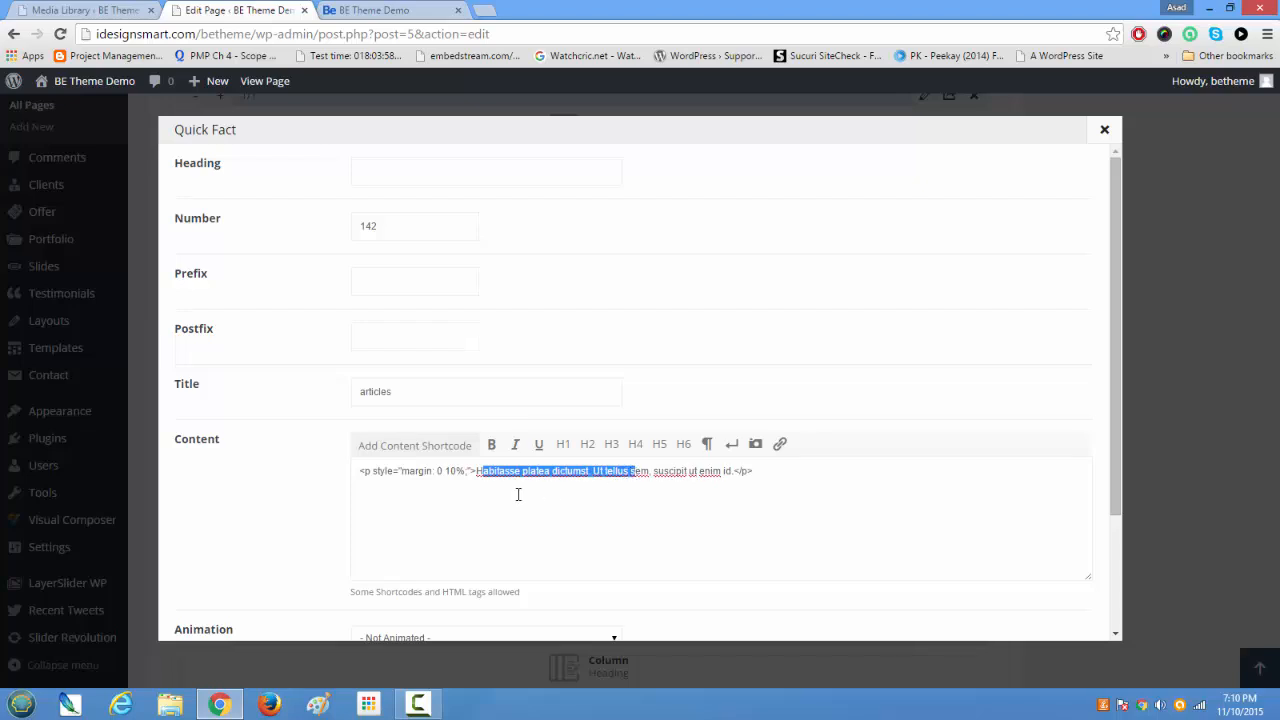
{"action": "left_click", "coordinate": [447, 473]}
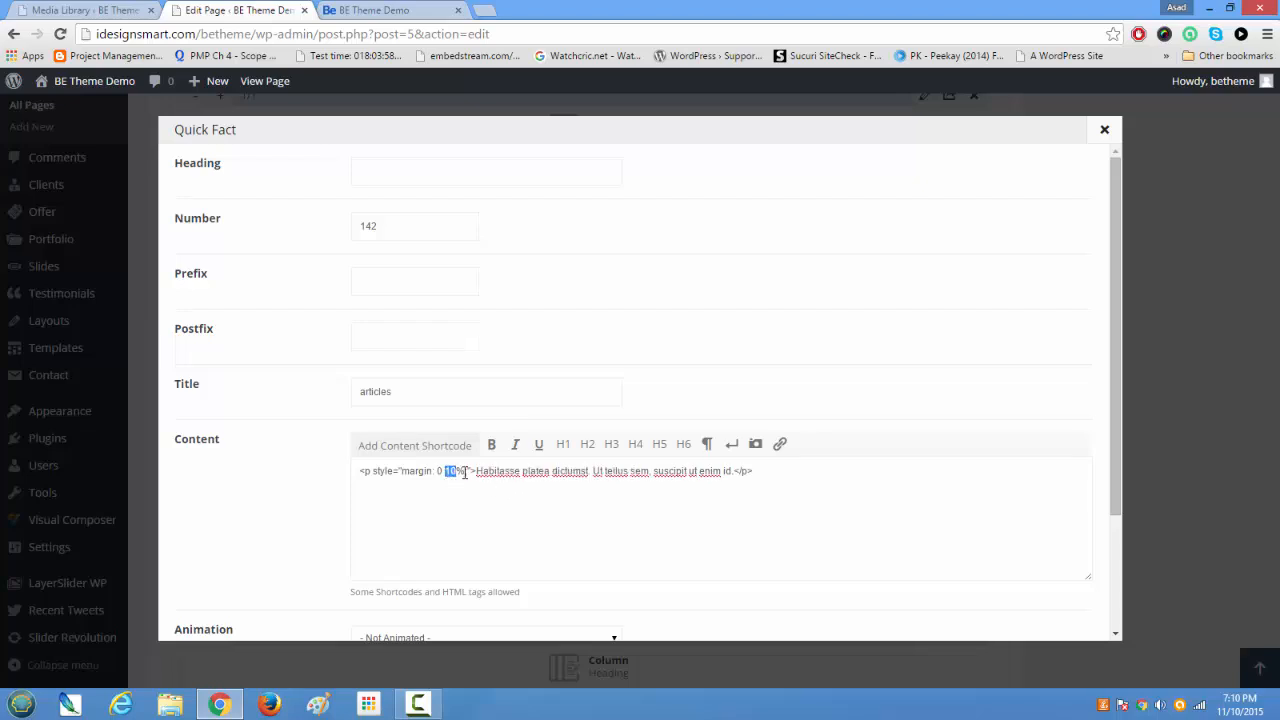
{"action": "scroll", "coordinate": [731, 569], "scroll_direction": "down", "scroll_amount": 3}
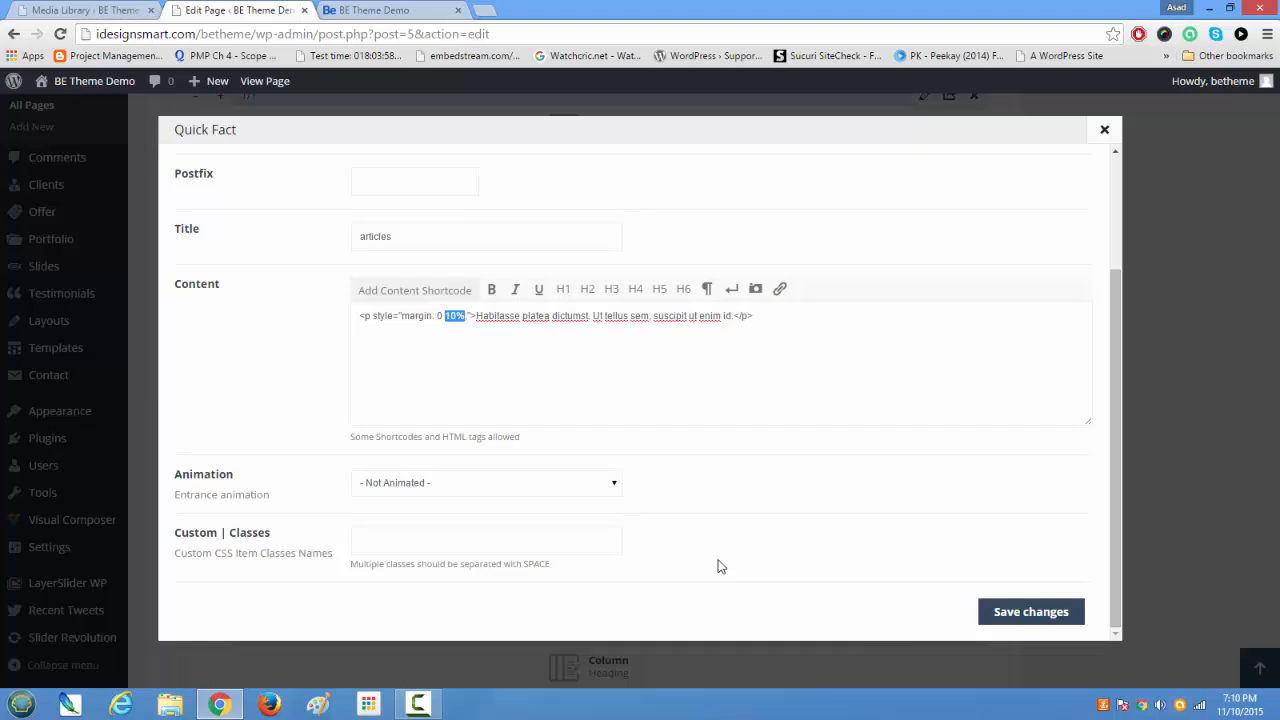
{"action": "left_click", "coordinate": [1104, 129]}
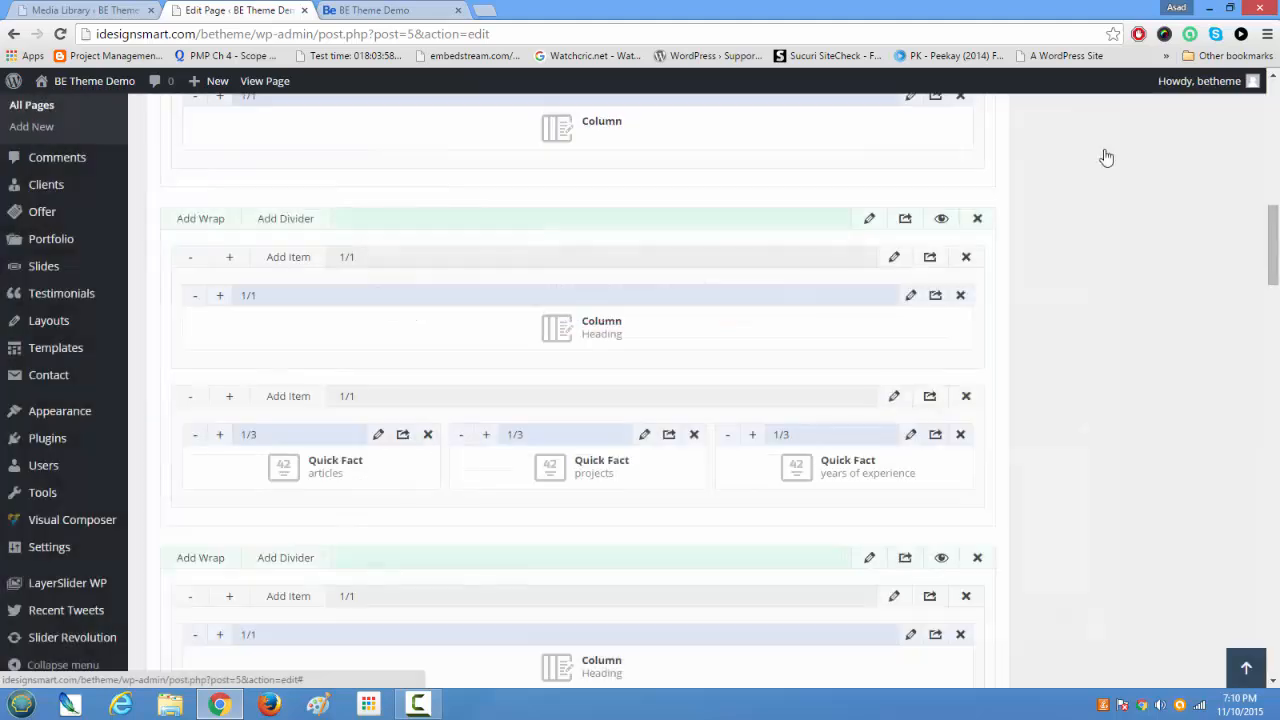
Step: Inspect the number and content fields of the projects Quick Fact, then close its settings
{"action": "left_click", "coordinate": [644, 436]}
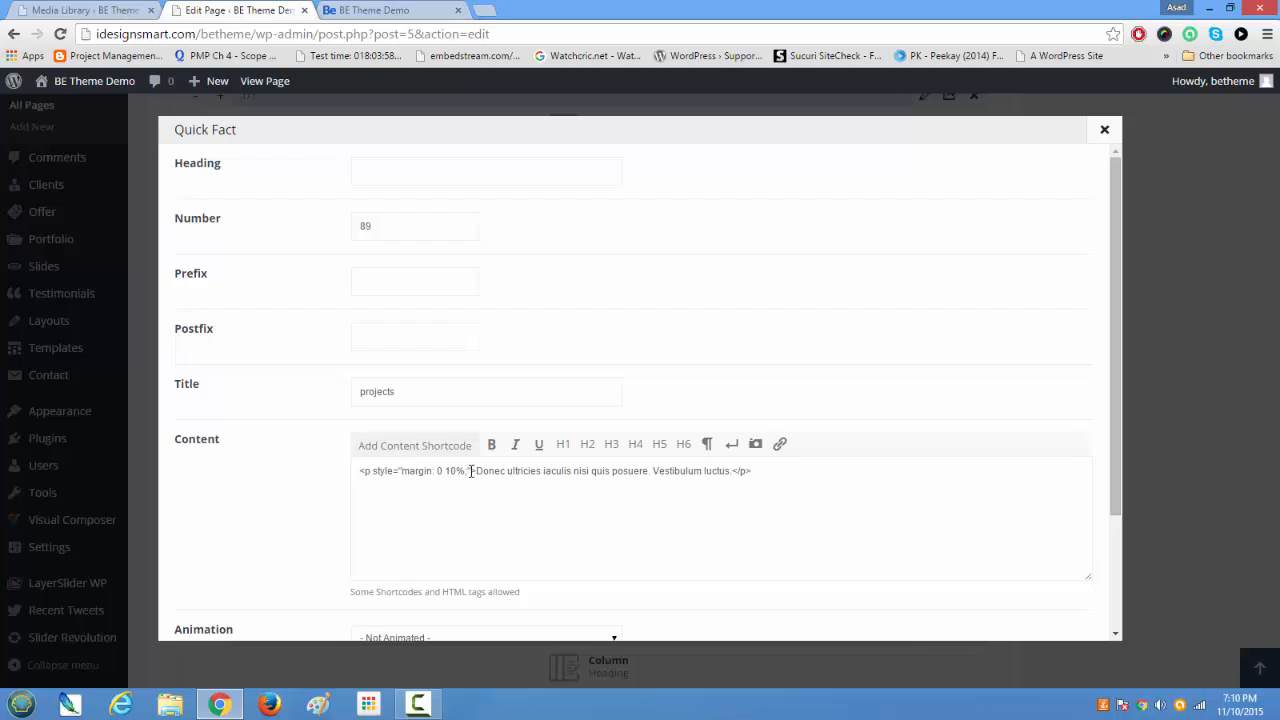
{"action": "left_click_drag", "start_coordinate": [470, 472], "coordinate": [566, 473]}
{"action": "left_click", "coordinate": [402, 228]}
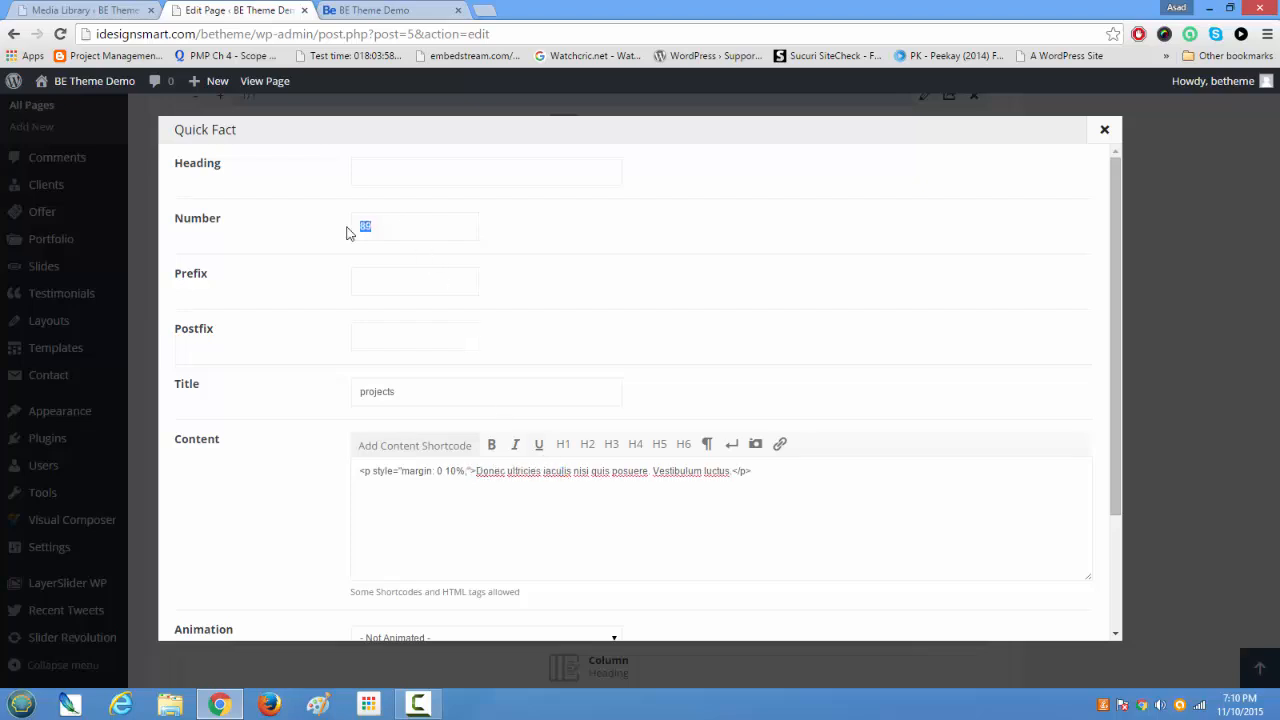
{"action": "left_click", "coordinate": [1104, 130]}
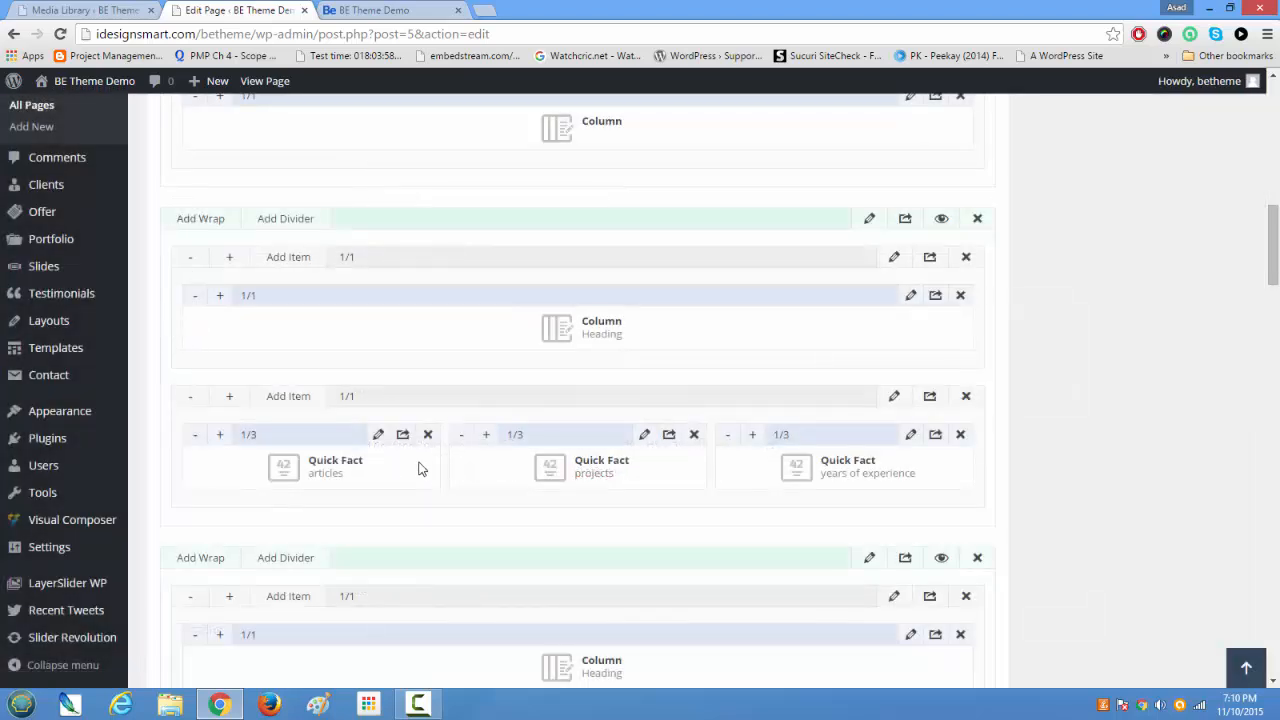
Step: Reopen the articles Quick Fact to check its number and its paragraph's inline margin, and close it without saving
{"action": "left_click", "coordinate": [377, 440]}
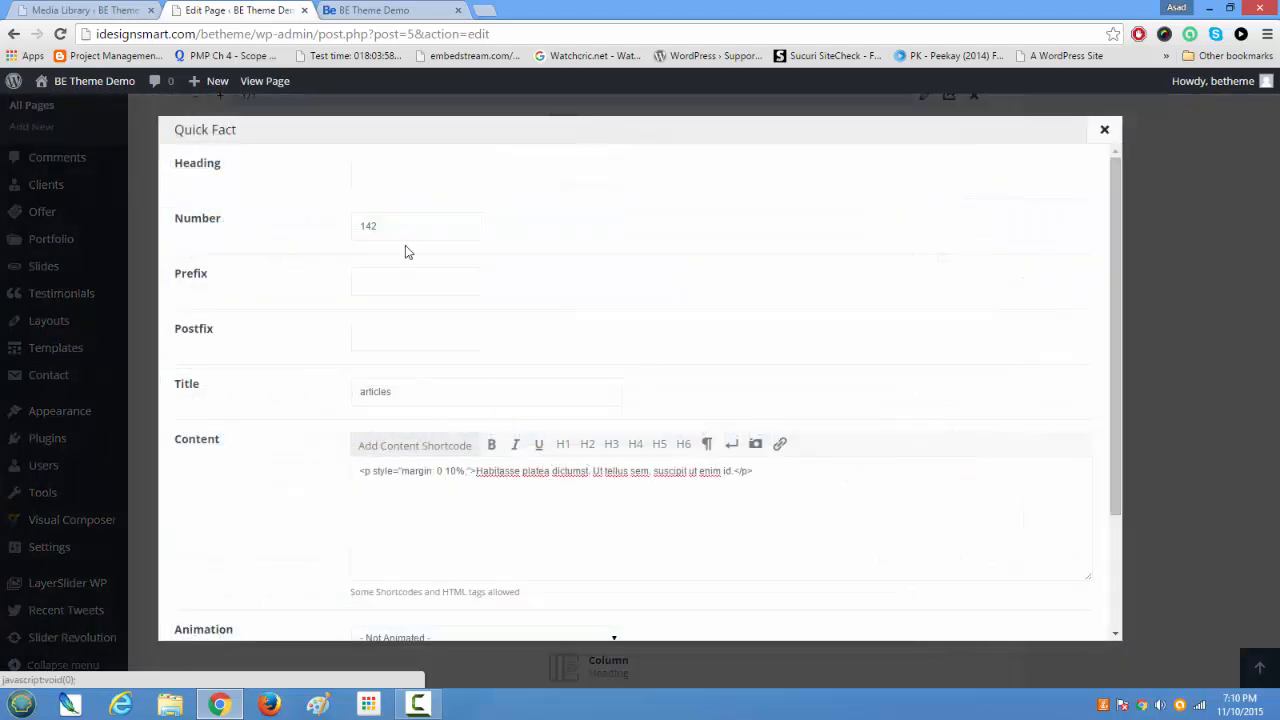
{"action": "double_click", "coordinate": [355, 225]}
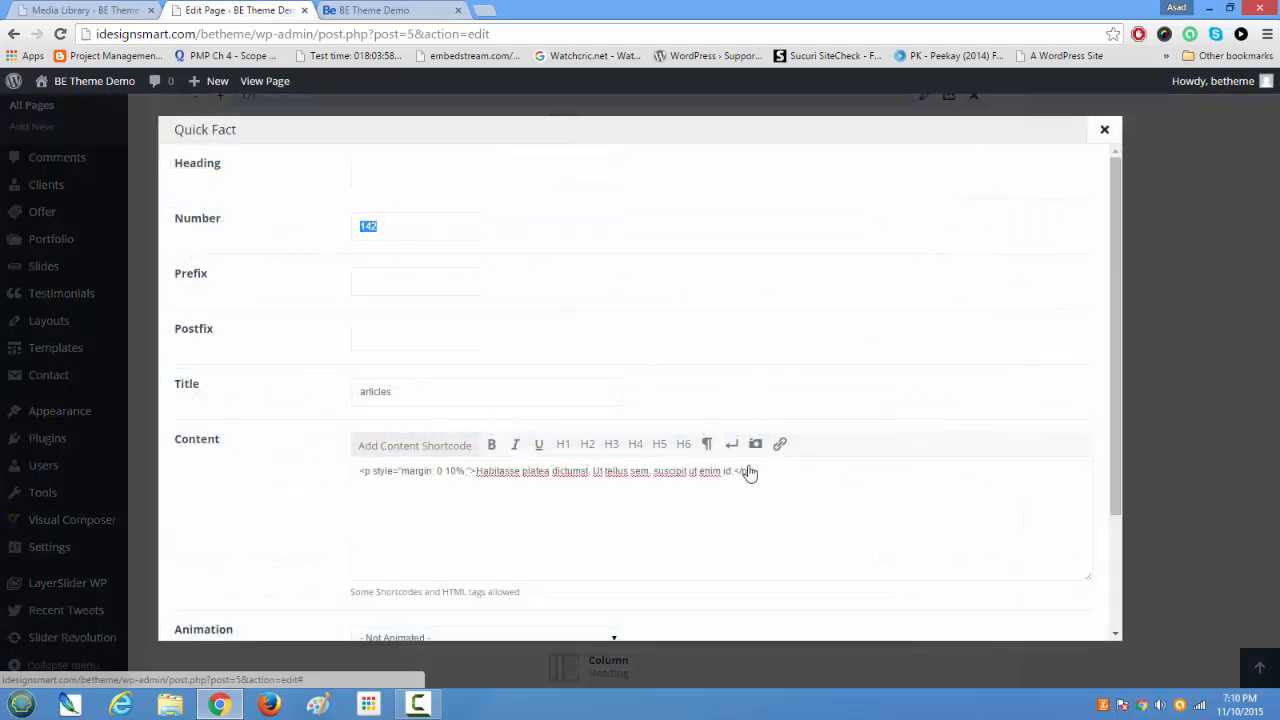
{"action": "left_click_drag", "start_coordinate": [753, 471], "coordinate": [465, 473]}
{"action": "left_click", "coordinate": [420, 518]}
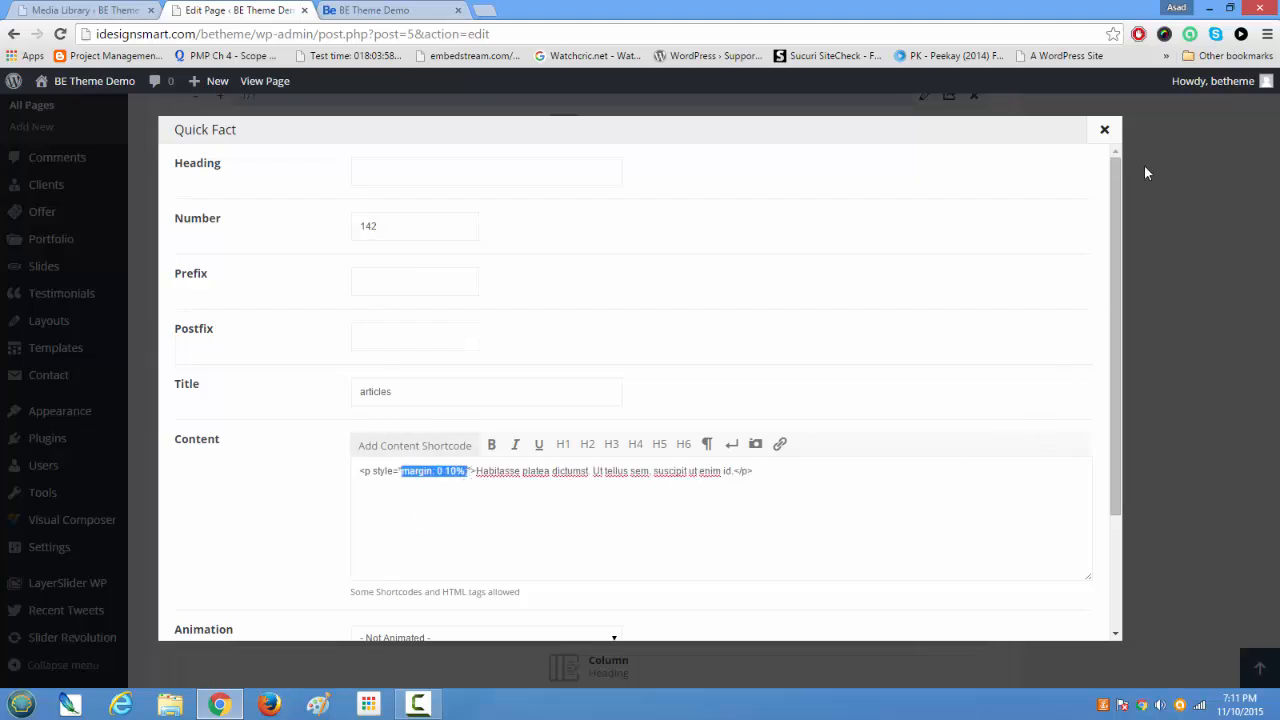
{"action": "left_click", "coordinate": [1104, 129]}
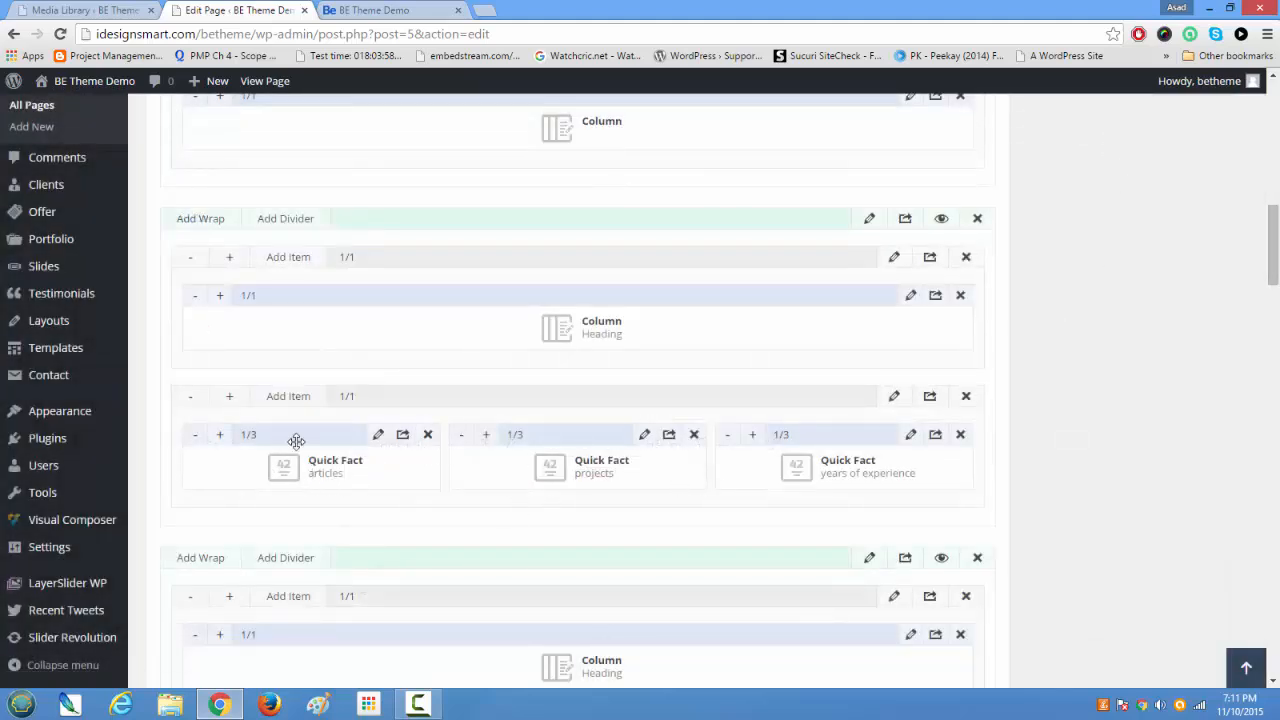
{"action": "scroll", "coordinate": [390, 480], "scroll_direction": "up", "scroll_amount": 2}
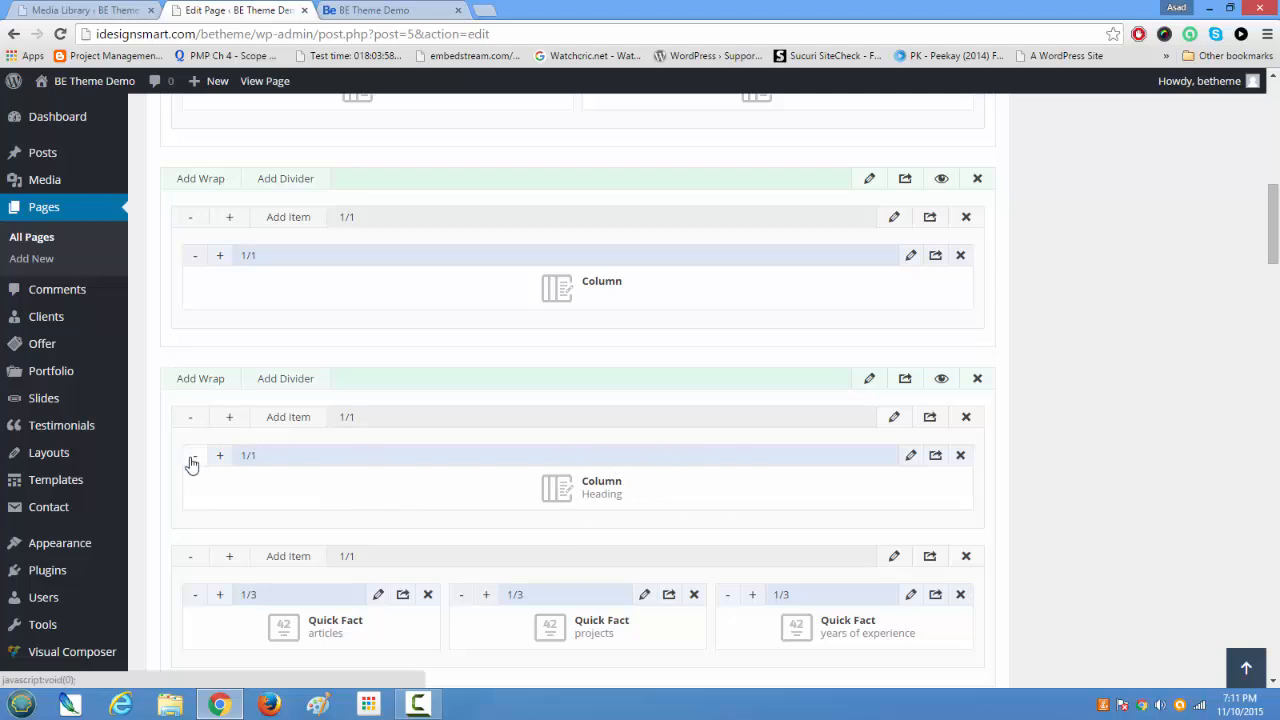
{"action": "scroll", "coordinate": [320, 489], "scroll_direction": "down", "scroll_amount": 1}
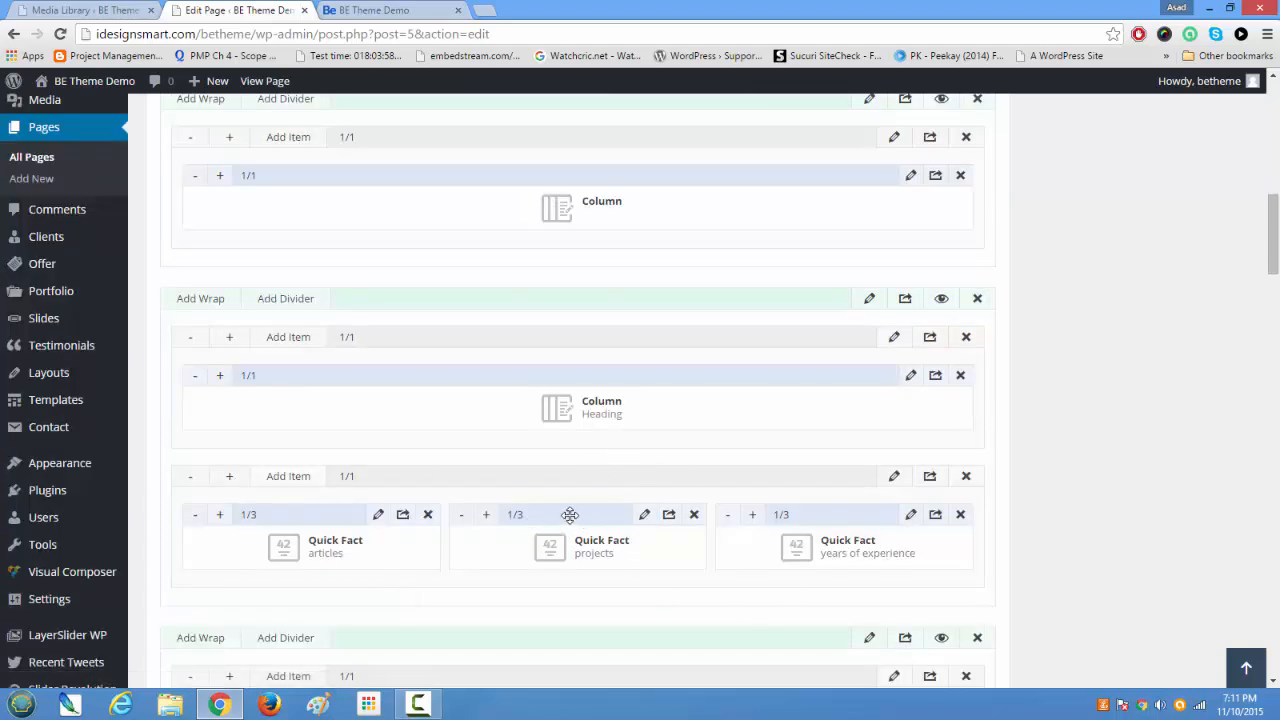
{"action": "left_click_drag", "start_coordinate": [571, 516], "coordinate": [546, 541]}
{"action": "scroll", "coordinate": [546, 545], "scroll_direction": "down", "scroll_amount": 3}
{"action": "scroll", "coordinate": [546, 548], "scroll_direction": "down", "scroll_amount": 1}
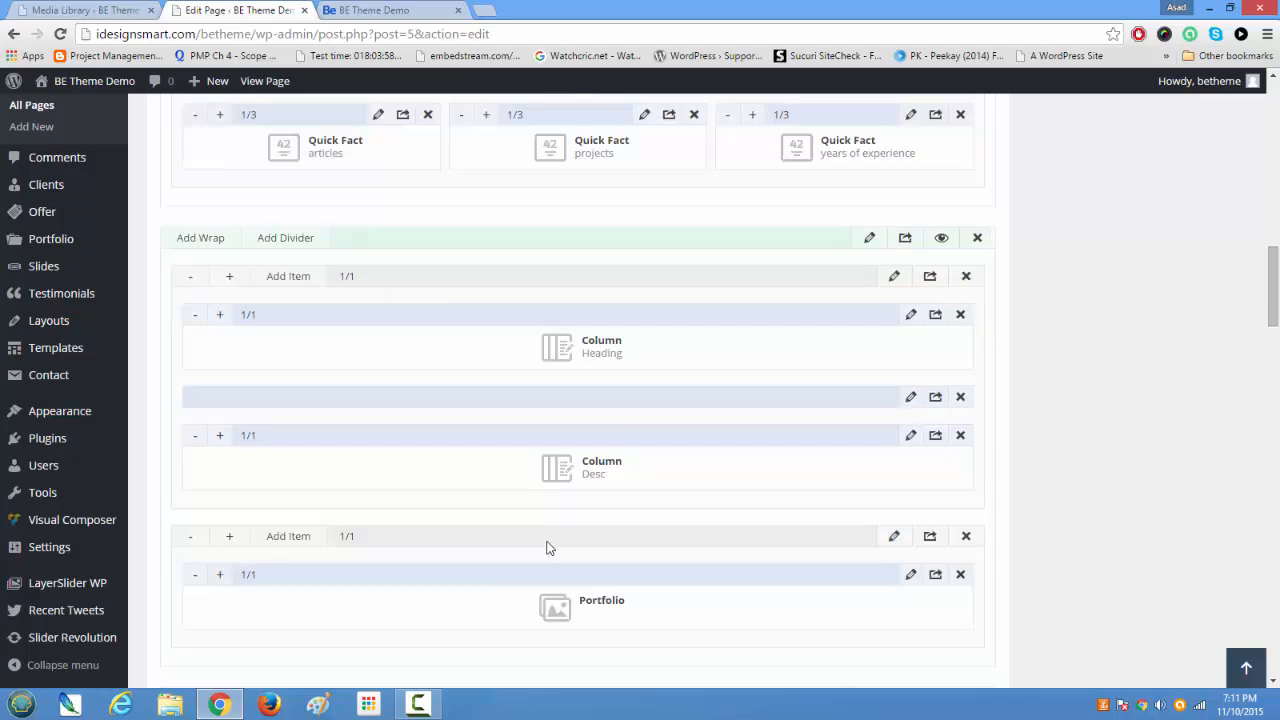
{"action": "scroll", "coordinate": [548, 543], "scroll_direction": "up", "scroll_amount": 3}
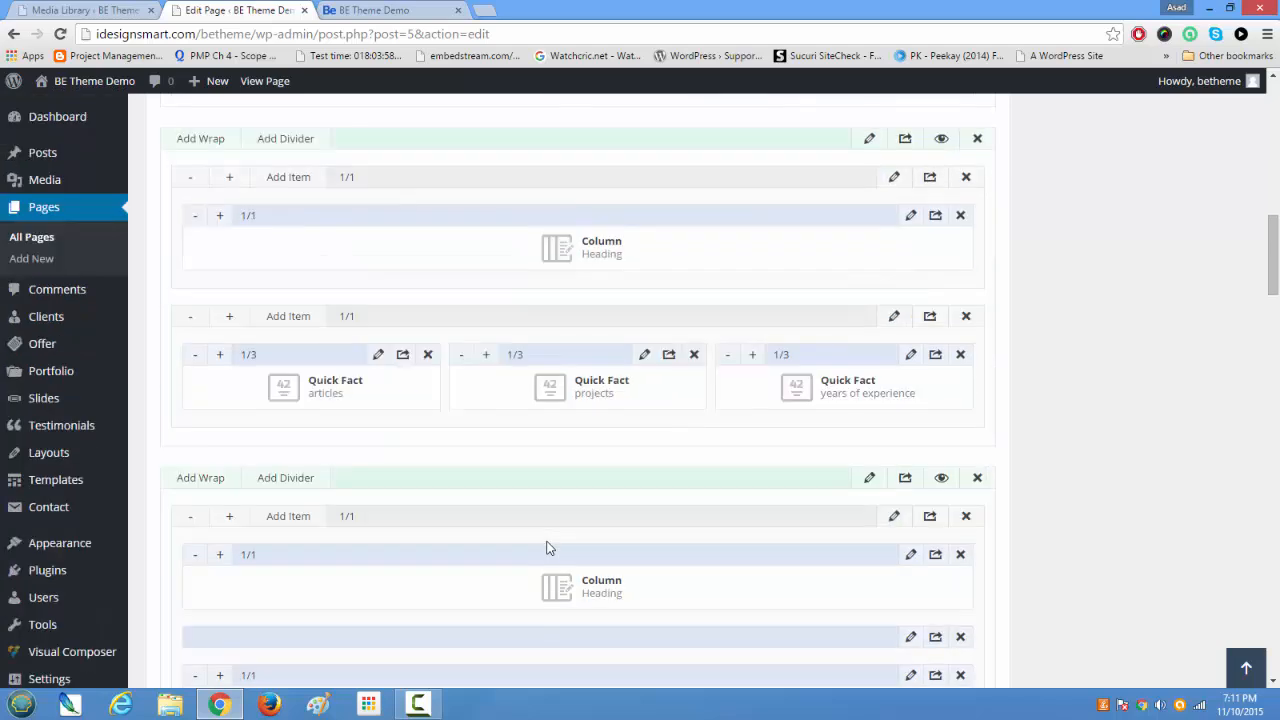
Step: Add an Icon Box to the Quick Facts wrap to view its icon options, and delete it again
{"action": "left_click", "coordinate": [285, 318]}
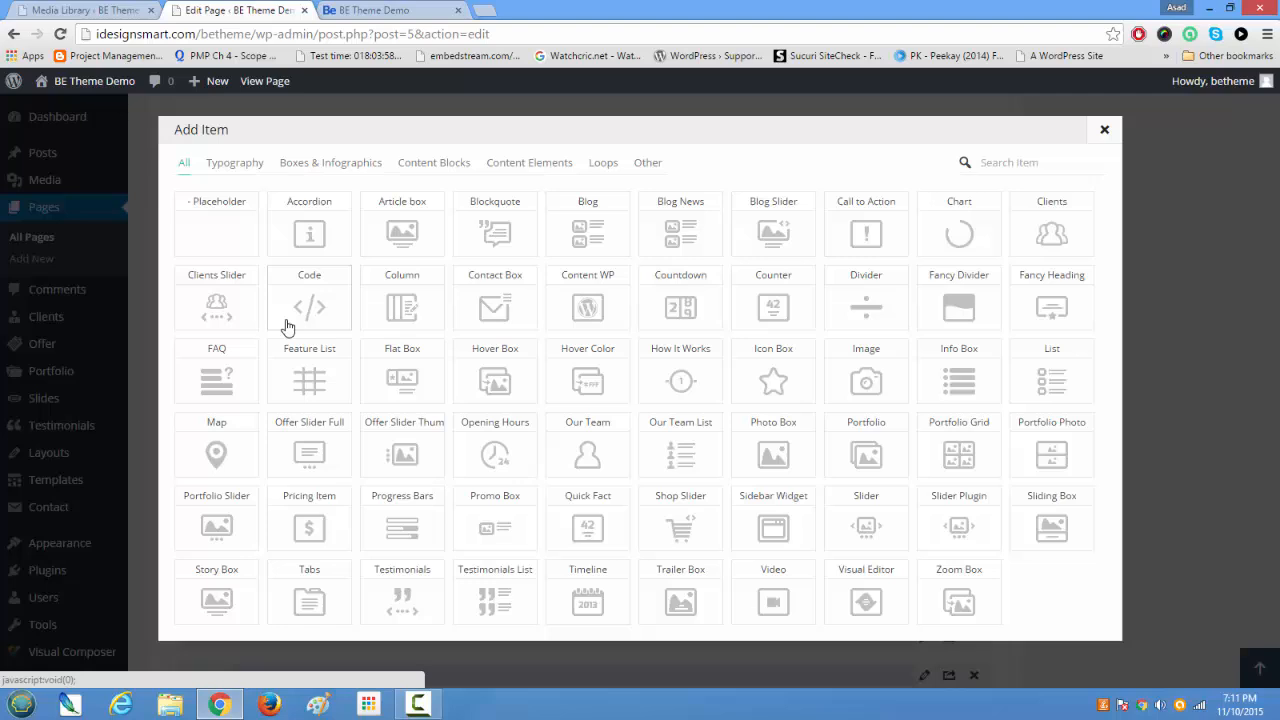
{"action": "left_click", "coordinate": [784, 384]}
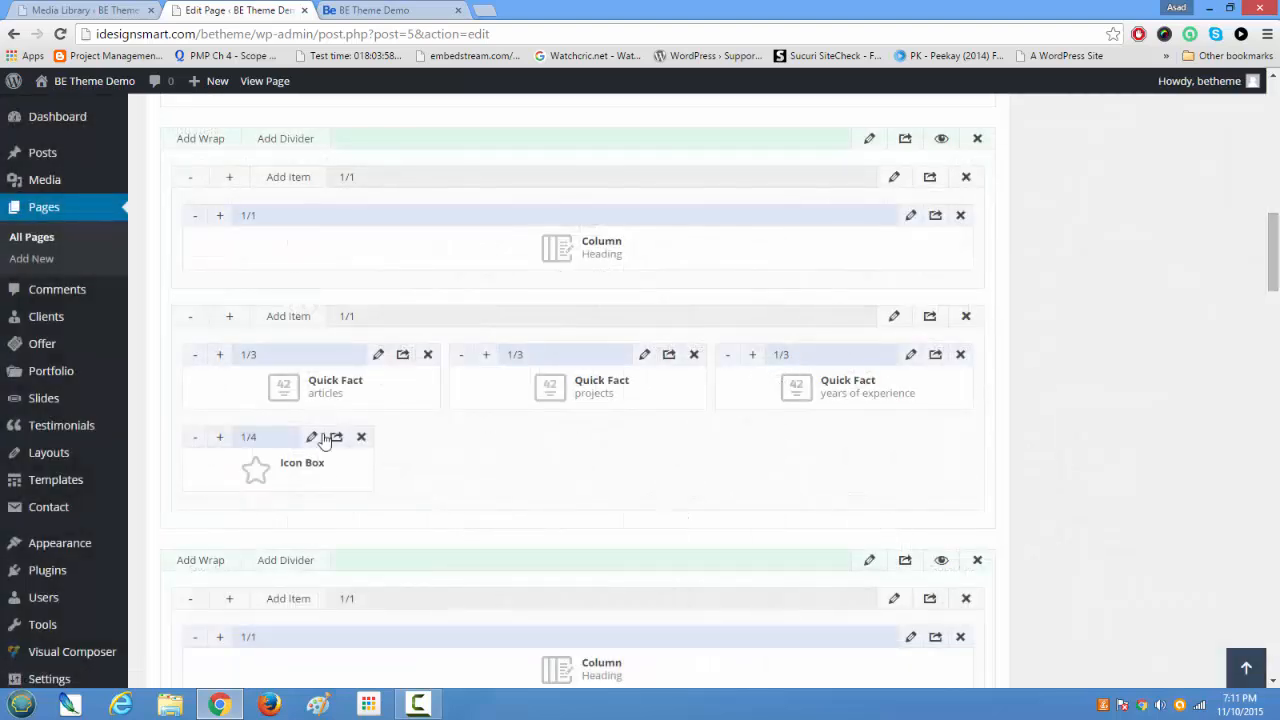
{"action": "left_click", "coordinate": [311, 438]}
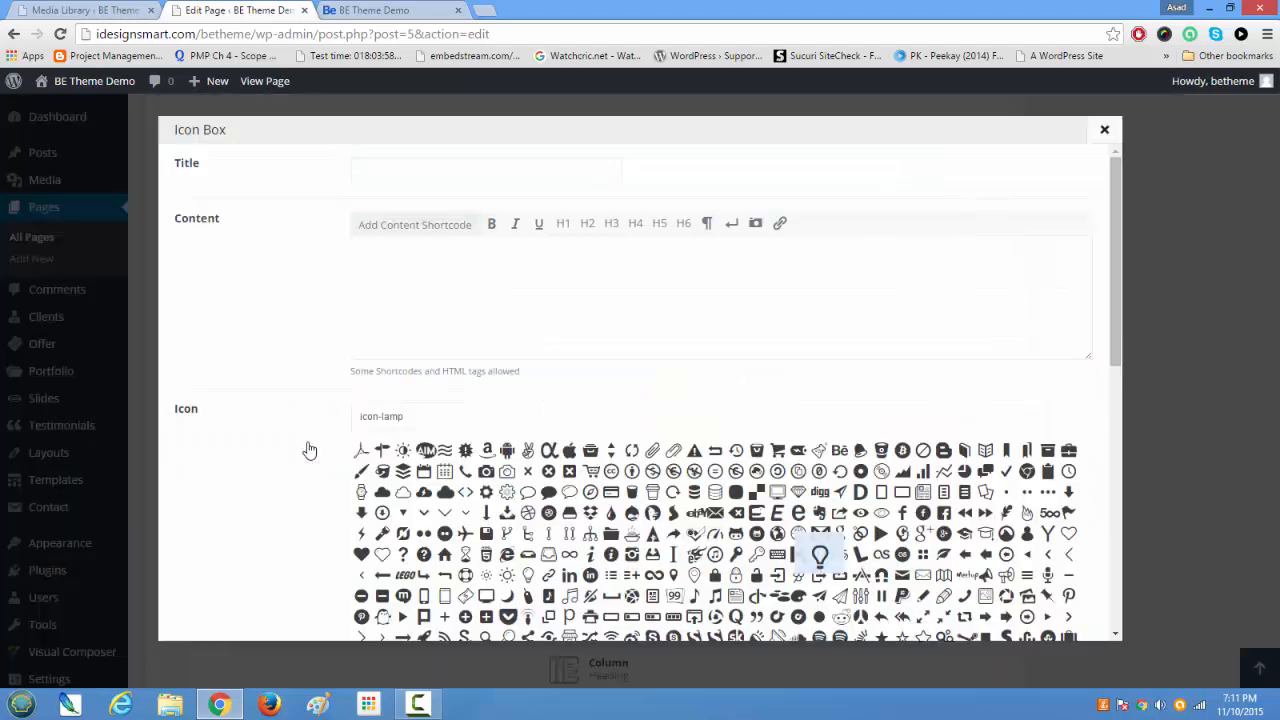
{"action": "scroll", "coordinate": [590, 497], "scroll_direction": "down", "scroll_amount": 2}
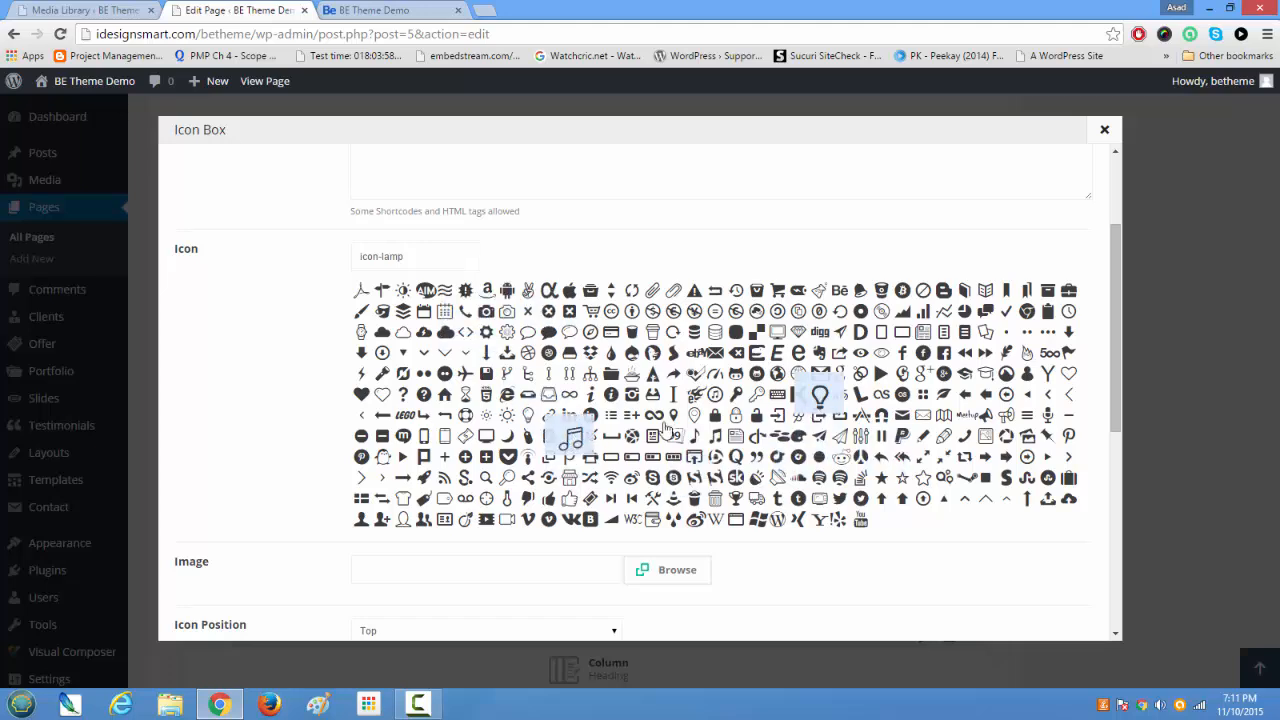
{"action": "left_click", "coordinate": [1104, 129]}
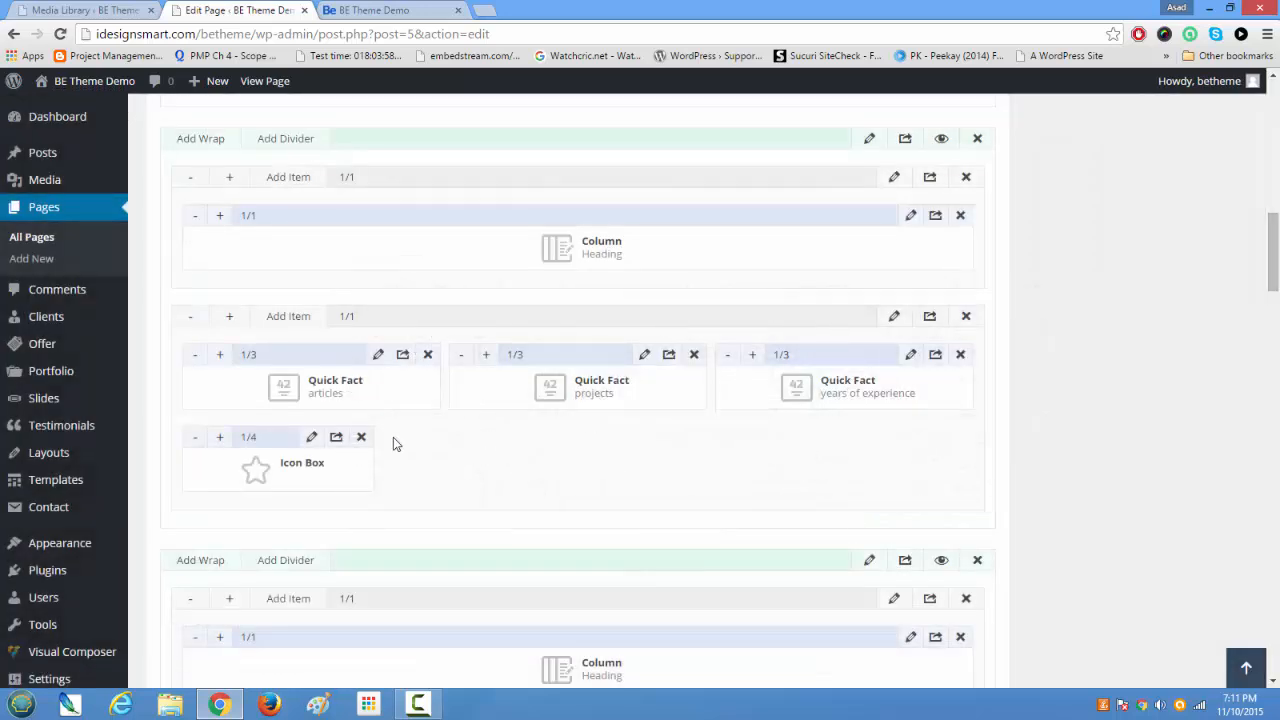
{"action": "left_click", "coordinate": [361, 437]}
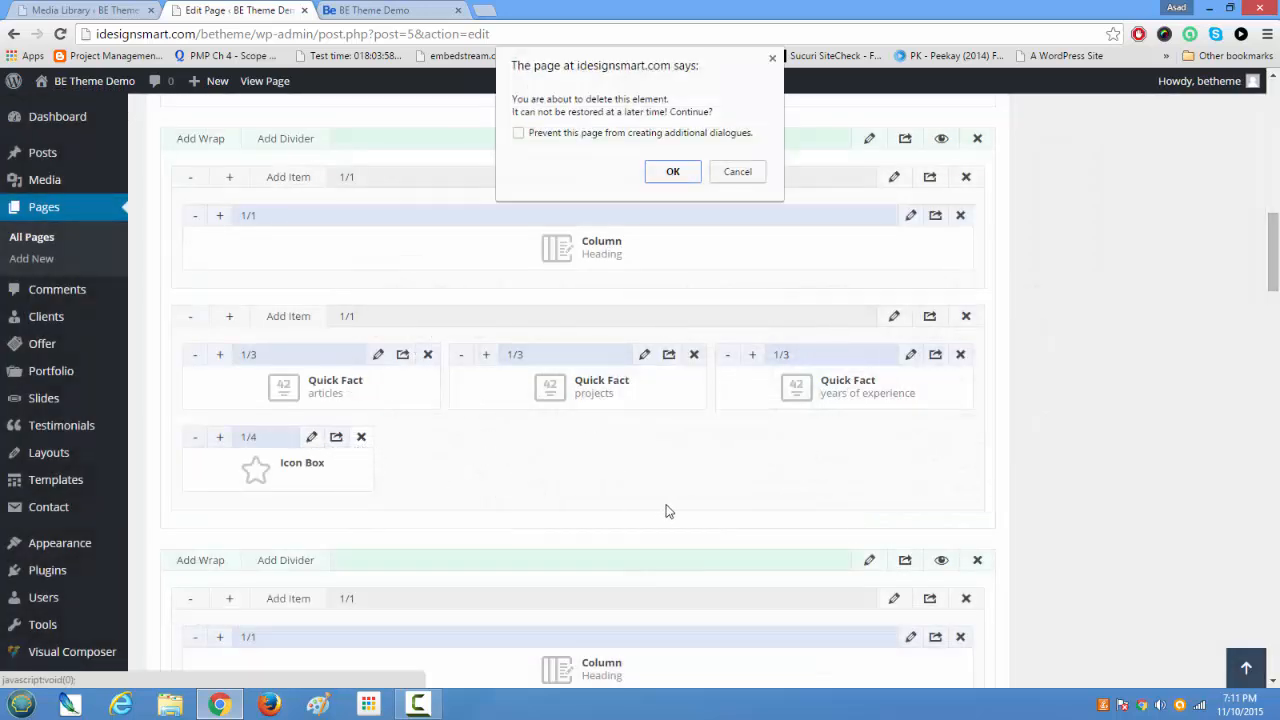
{"action": "left_click", "coordinate": [672, 171]}
Step: Update the Home page to save the current builder layout
{"action": "scroll", "coordinate": [854, 523], "scroll_direction": "up", "scroll_amount": 10}
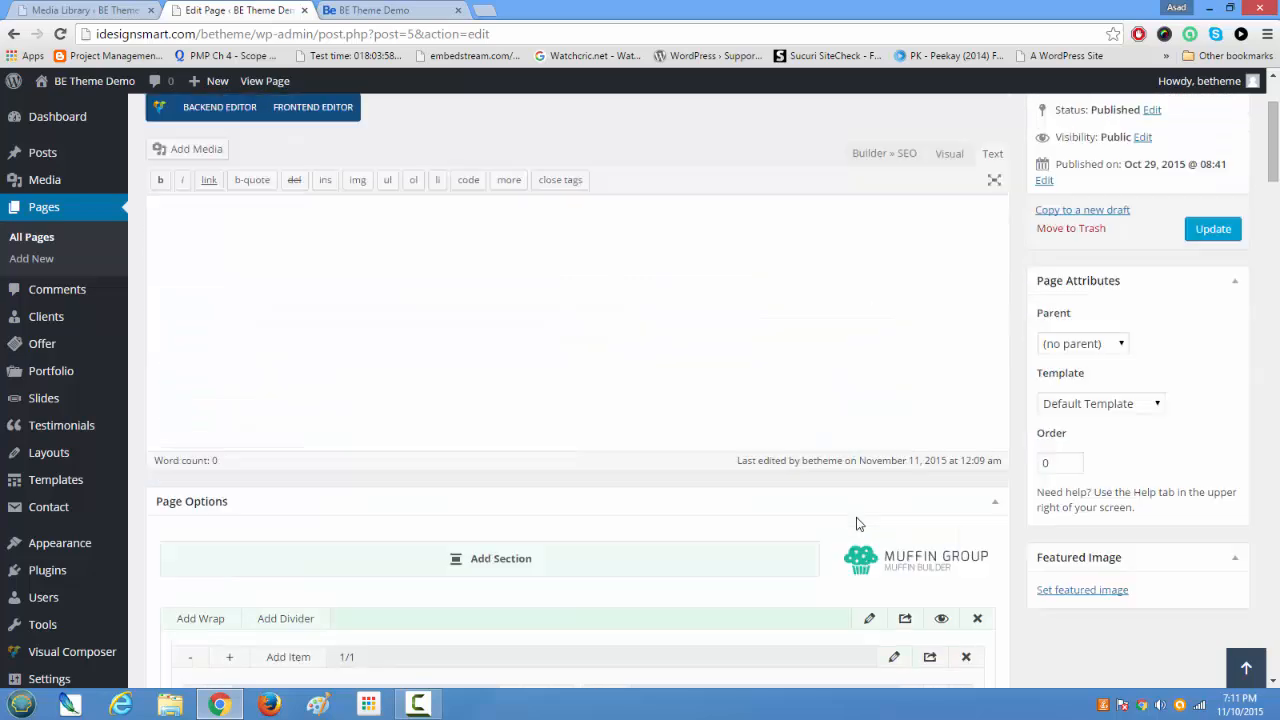
{"action": "scroll", "coordinate": [856, 523], "scroll_direction": "up", "scroll_amount": 3}
{"action": "left_click", "coordinate": [1210, 390]}
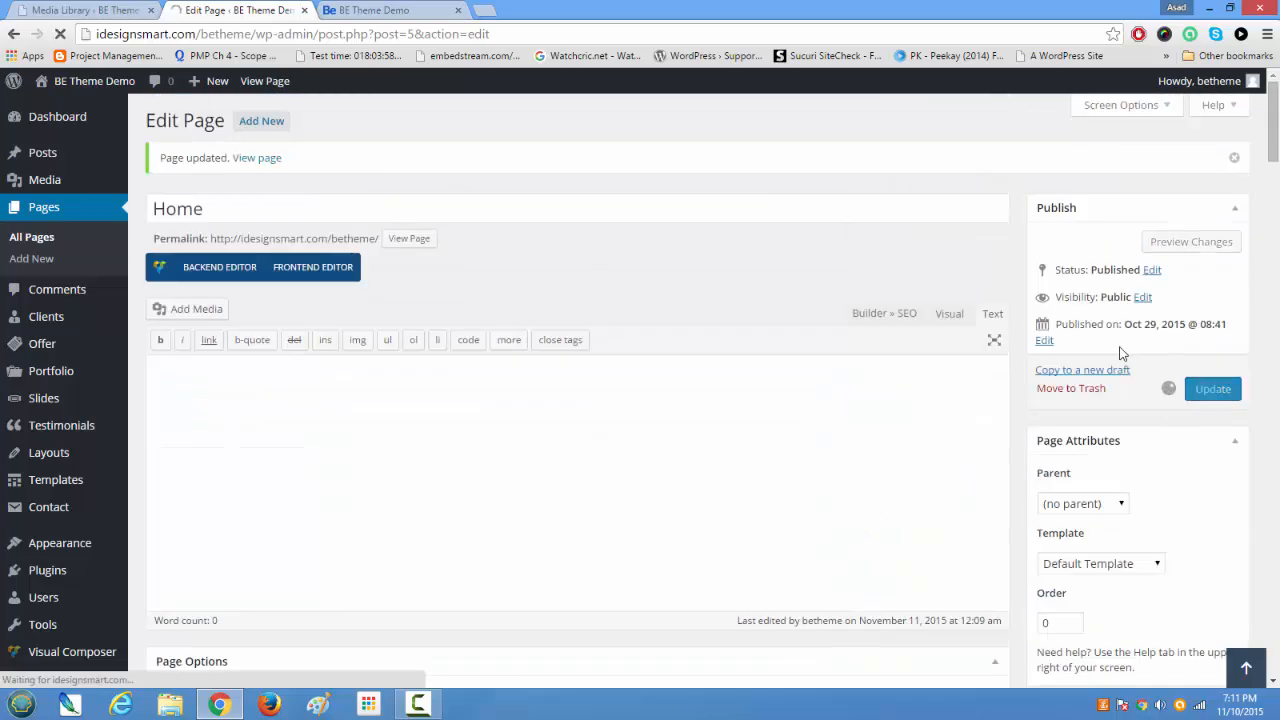
Step: View the live demo page, looking over the welcome banner, the services section and Some more Samples
{"action": "left_click", "coordinate": [385, 10]}
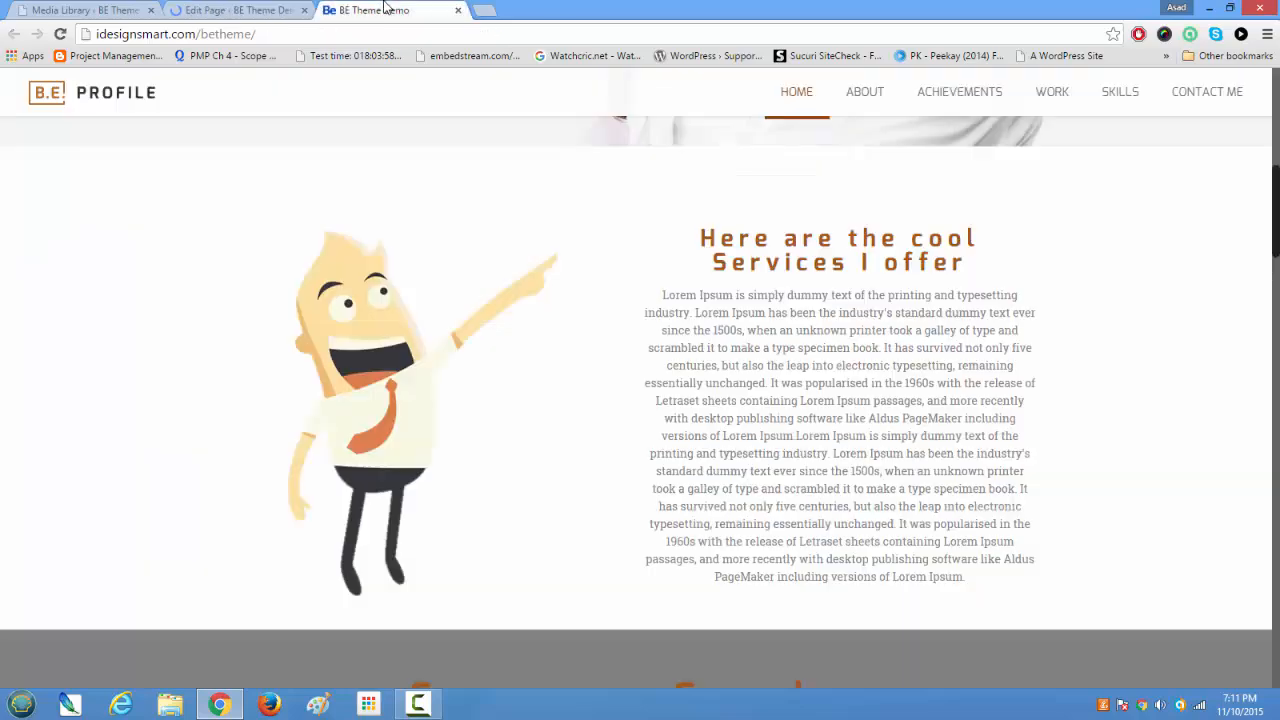
{"action": "scroll", "coordinate": [516, 398], "scroll_direction": "down", "scroll_amount": 3}
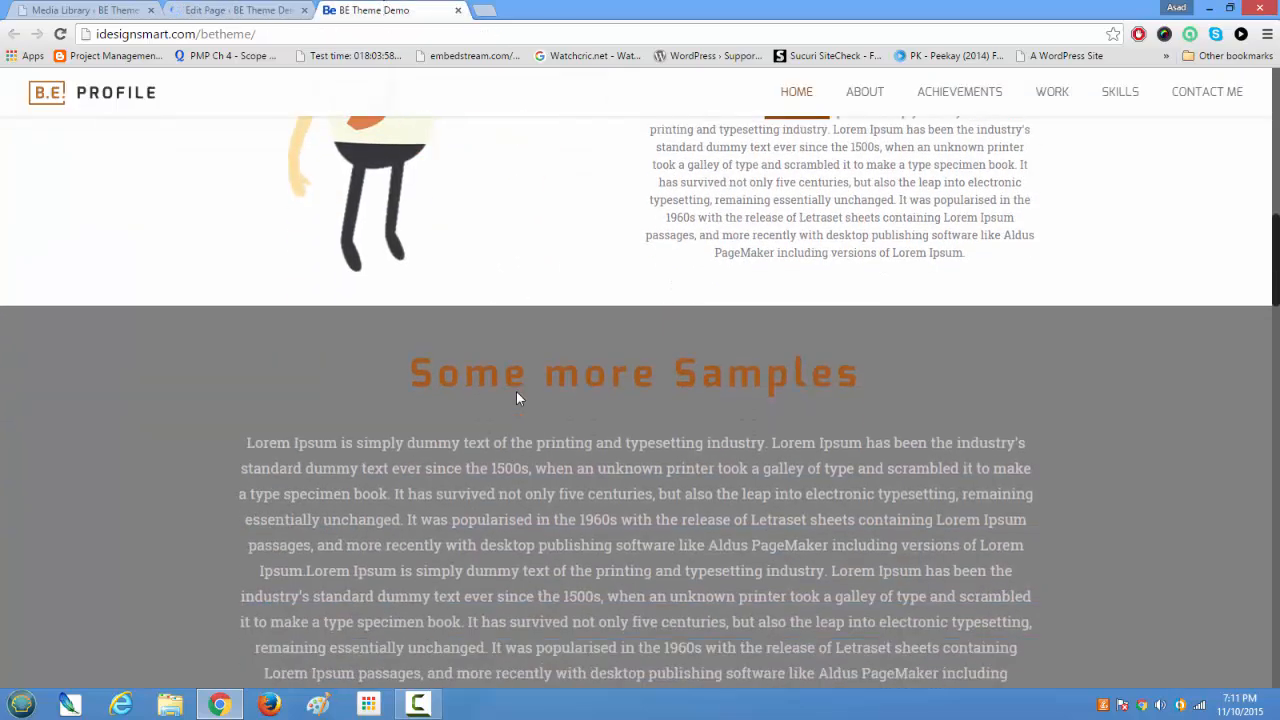
{"action": "scroll", "coordinate": [516, 398], "scroll_direction": "up", "scroll_amount": 10}
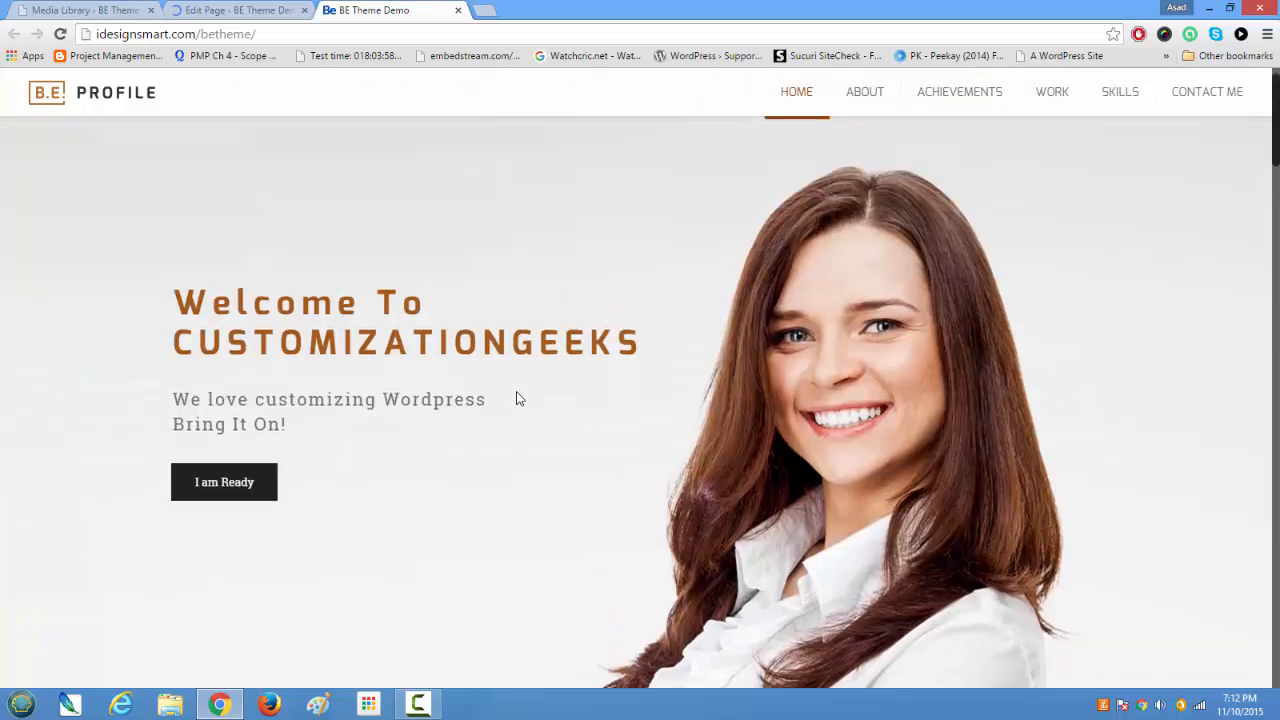
{"action": "scroll", "coordinate": [516, 398], "scroll_direction": "down", "scroll_amount": 6}
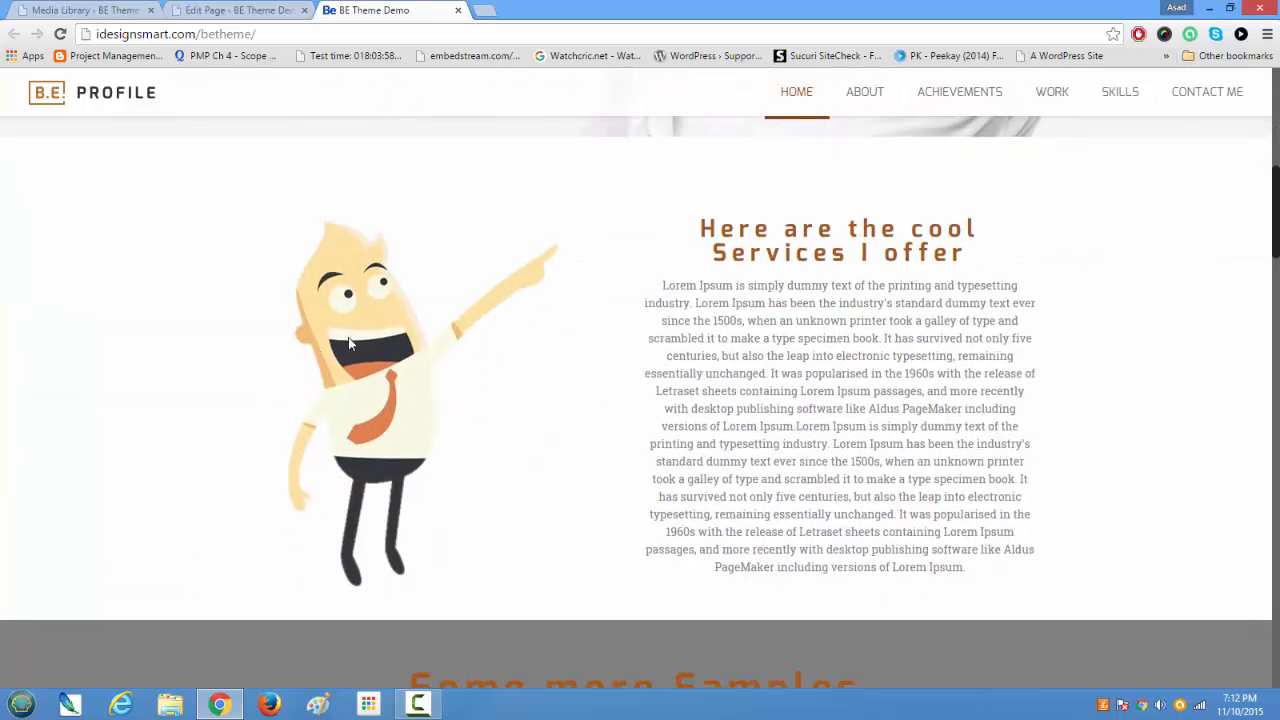
Step: Return to the Home page editor and view the item types available for the heading wrap below the Quick Facts section
{"action": "left_click", "coordinate": [232, 10]}
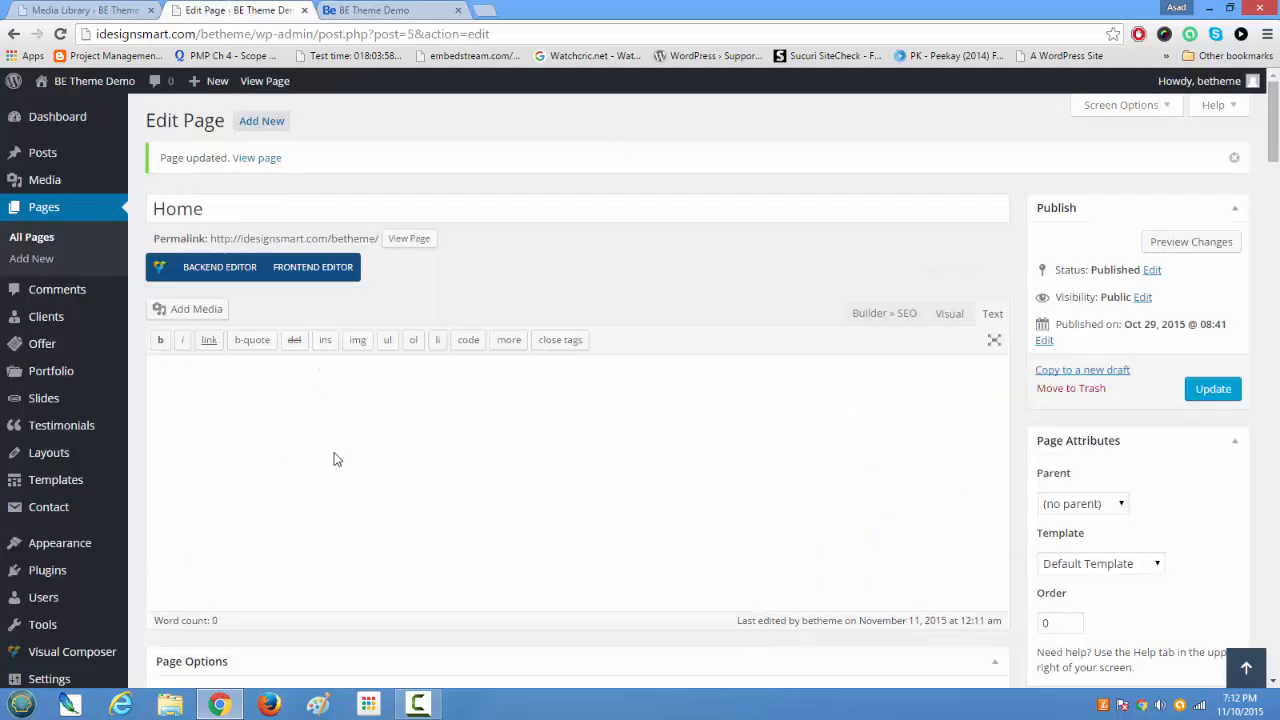
{"action": "scroll", "coordinate": [336, 459], "scroll_direction": "down", "scroll_amount": 10}
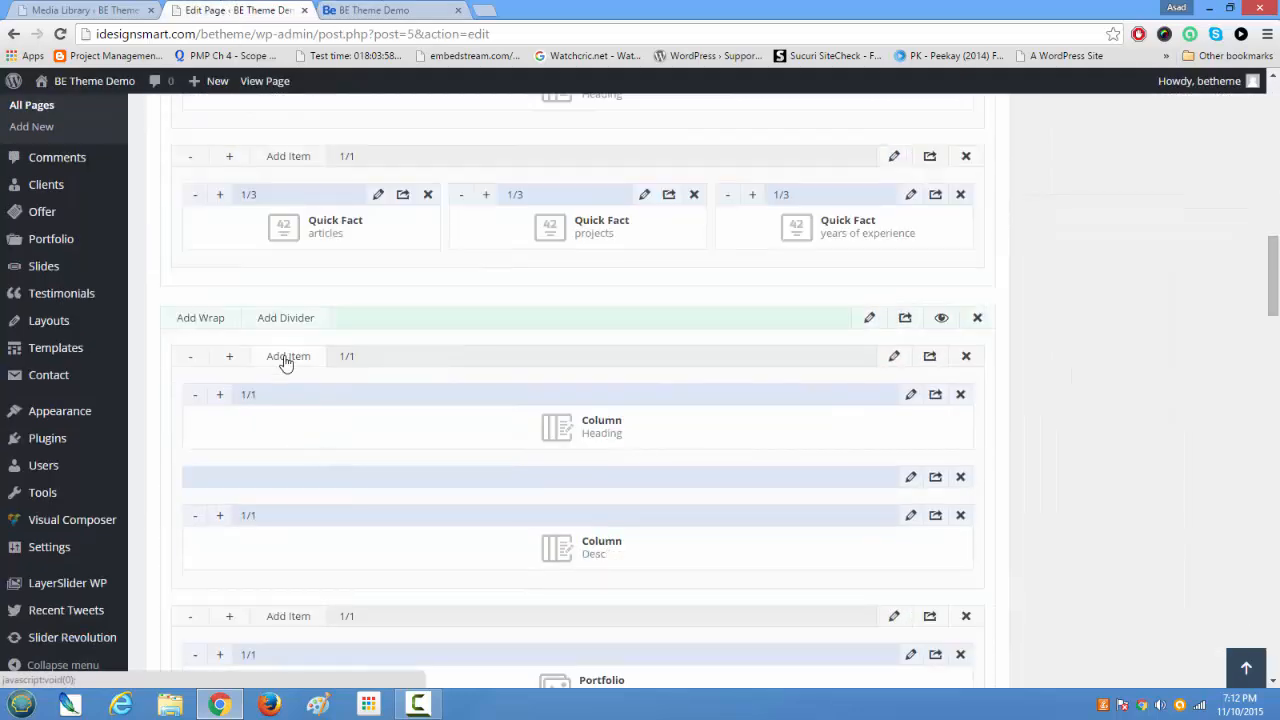
{"action": "left_click", "coordinate": [286, 358]}
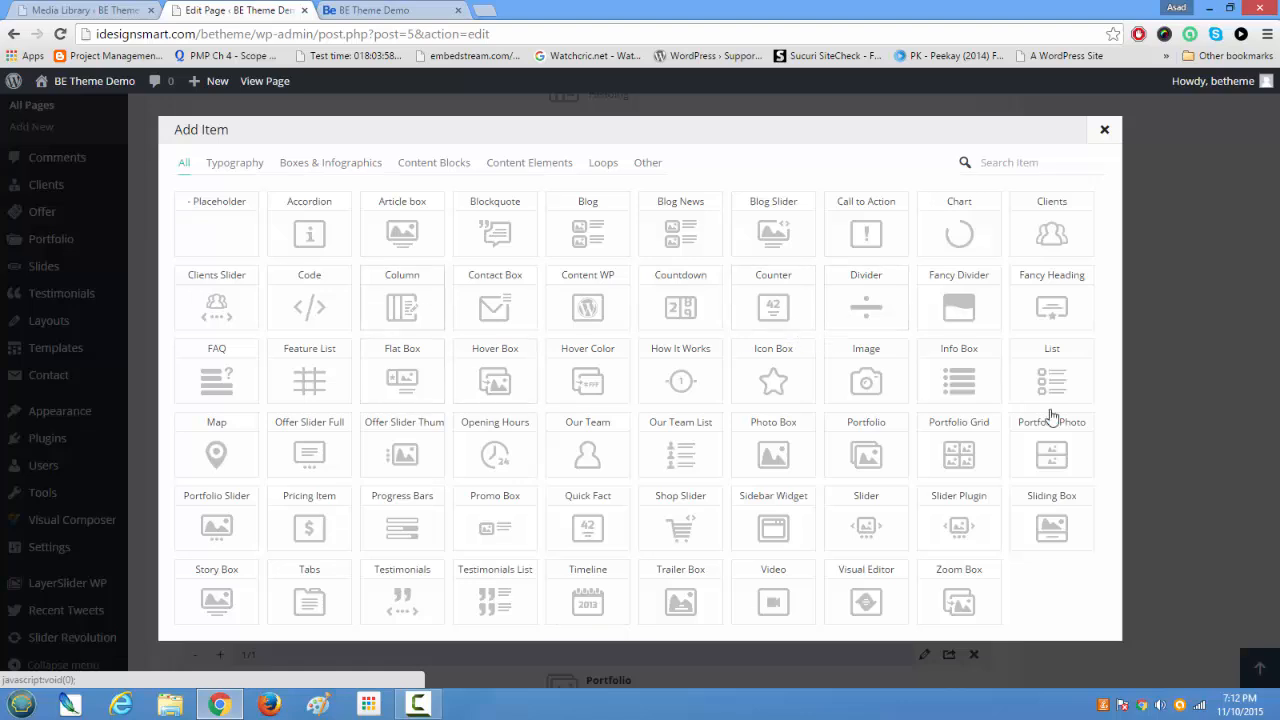
{"action": "left_click", "coordinate": [1103, 131]}
Step: Update the Home page once more after checking the remaining builder sections
{"action": "scroll", "coordinate": [1034, 381], "scroll_direction": "down", "scroll_amount": 4}
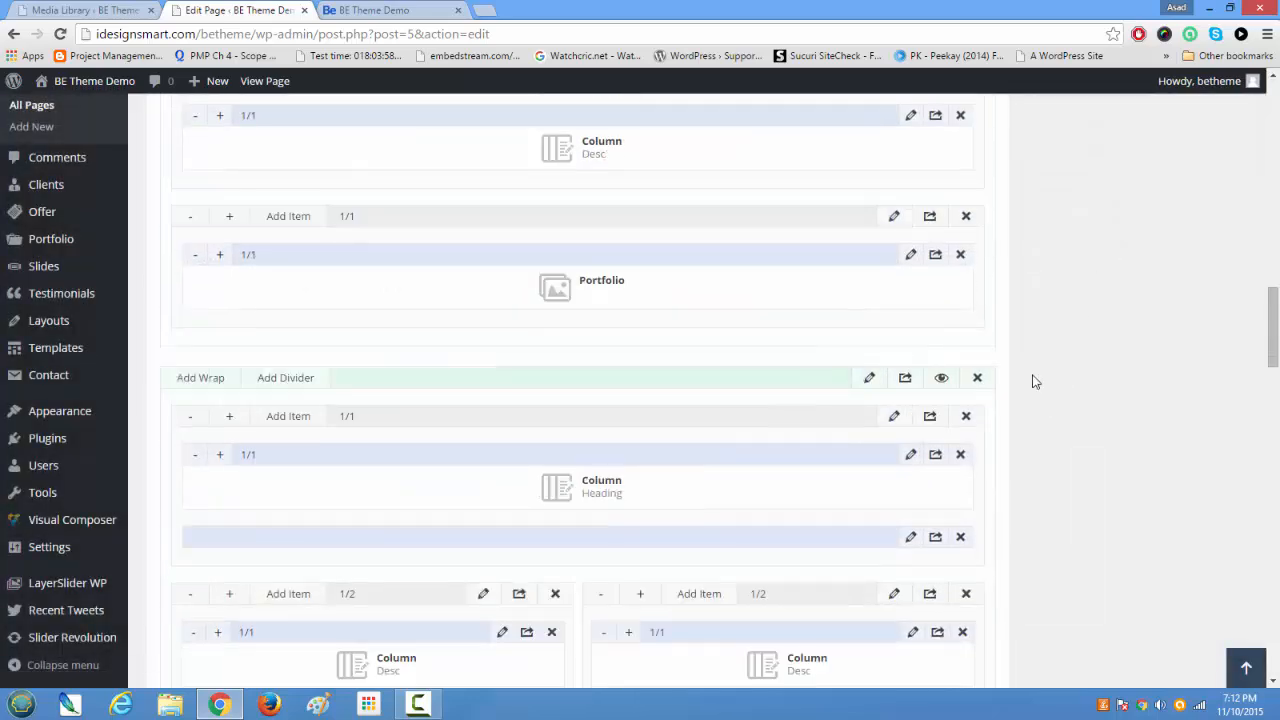
{"action": "scroll", "coordinate": [1034, 381], "scroll_direction": "down", "scroll_amount": 10}
{"action": "scroll", "coordinate": [1034, 381], "scroll_direction": "up", "scroll_amount": 4}
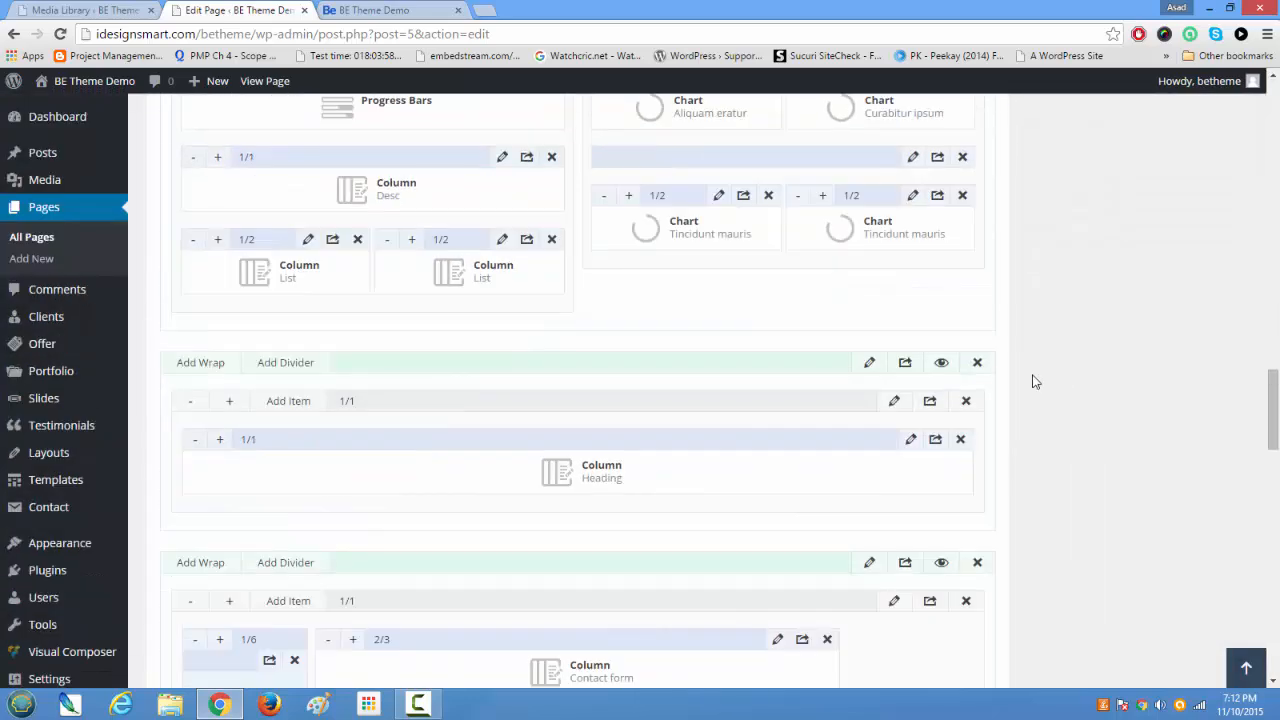
{"action": "scroll", "coordinate": [1034, 381], "scroll_direction": "up", "scroll_amount": 8}
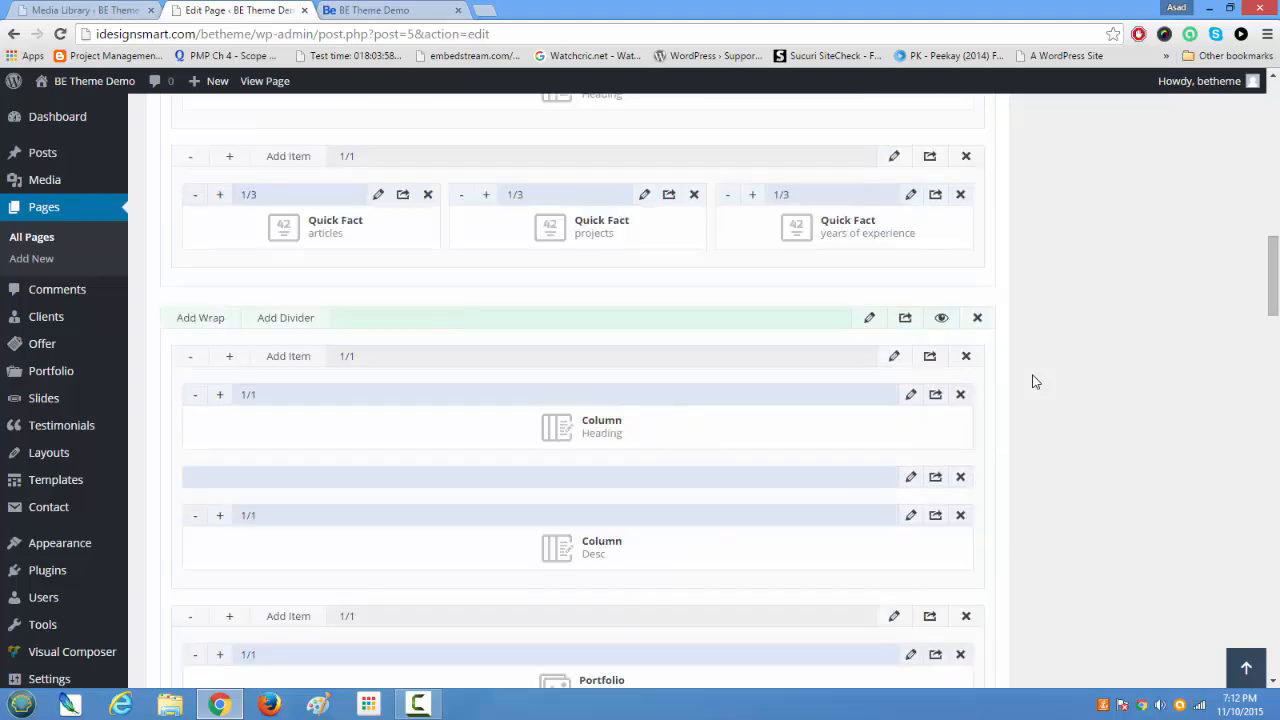
{"action": "scroll", "coordinate": [1034, 381], "scroll_direction": "up", "scroll_amount": 15}
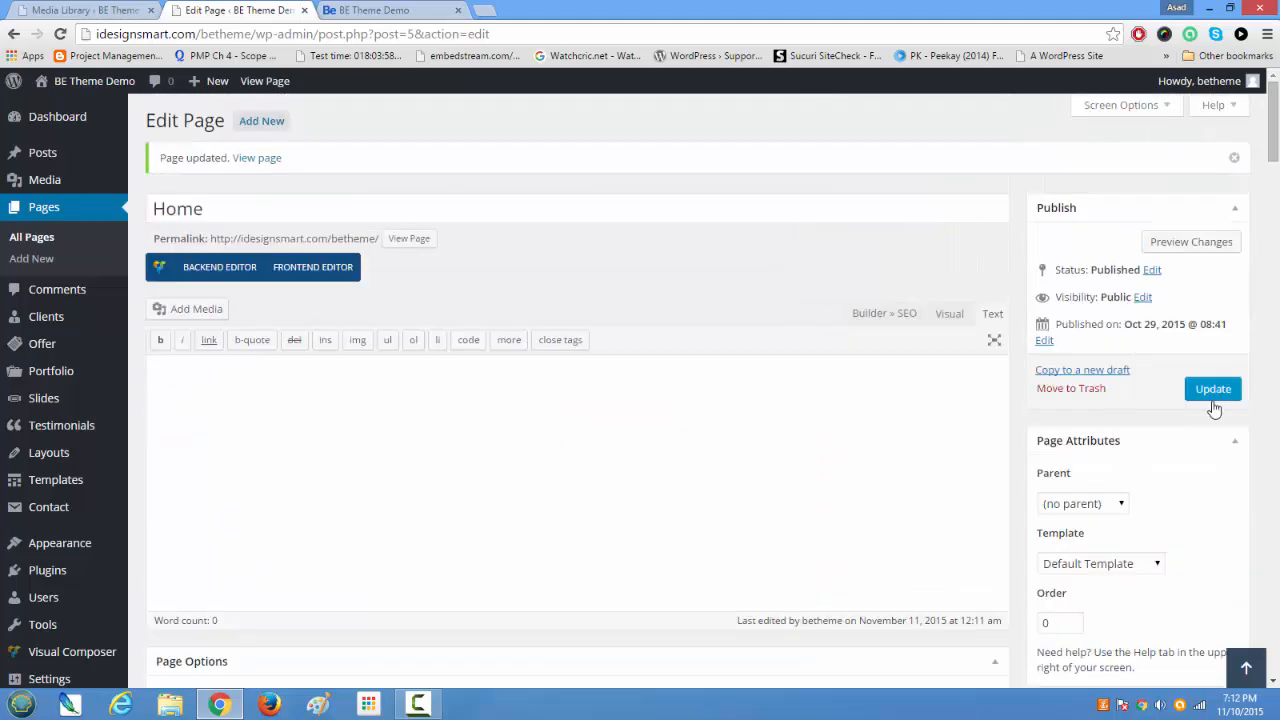
{"action": "left_click", "coordinate": [1215, 390]}
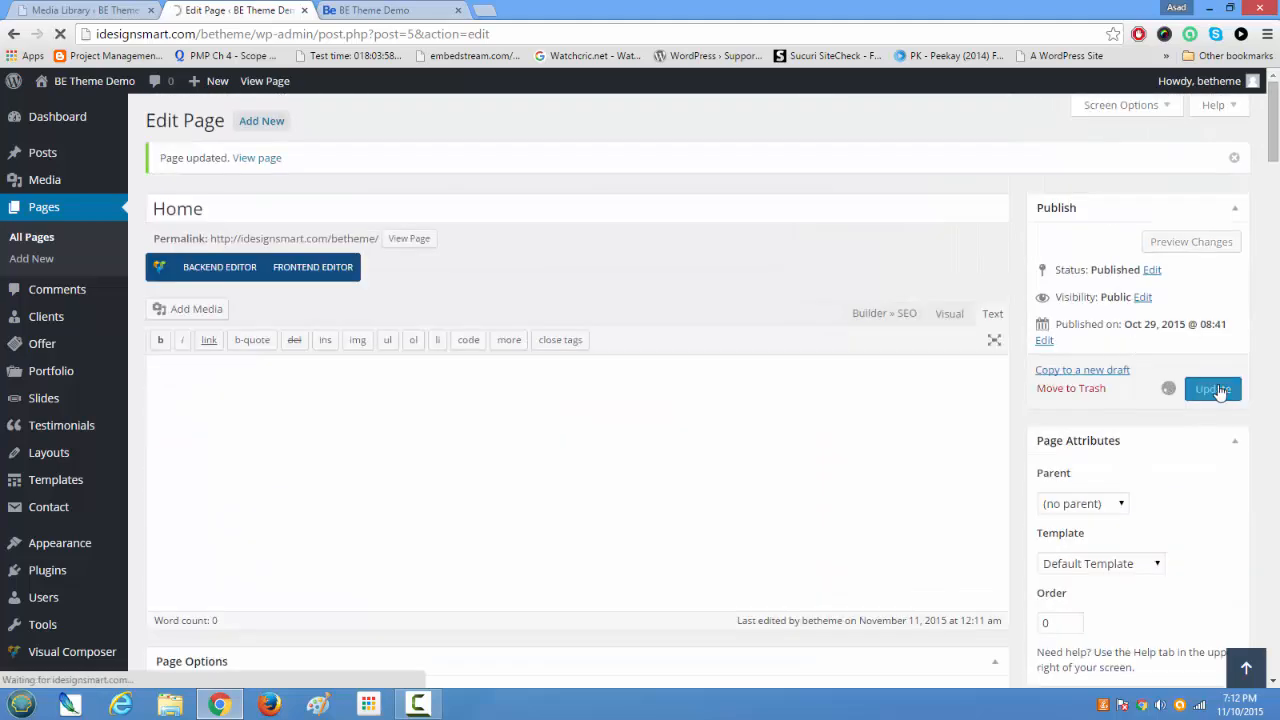